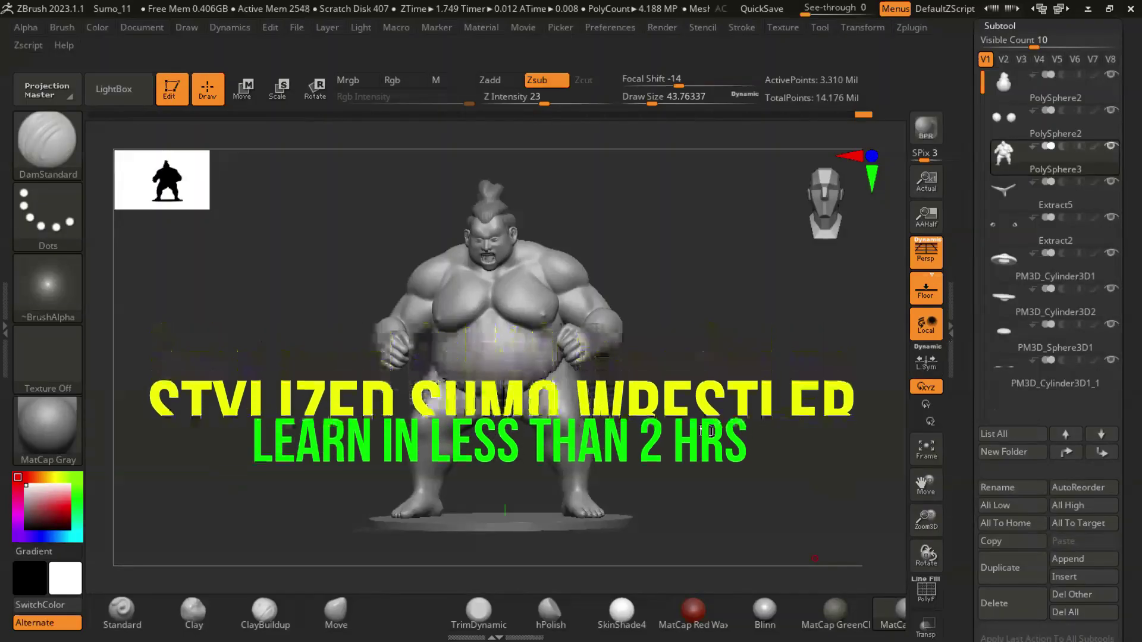
Step: Orbit around the sumo reference model to study it from front, back and three-quarter views
mouse_move(688, 426)
mouse_down()
mouse_move(731, 431)
mouse_move(565, 432)
mouse_move(718, 410)
mouse_up()
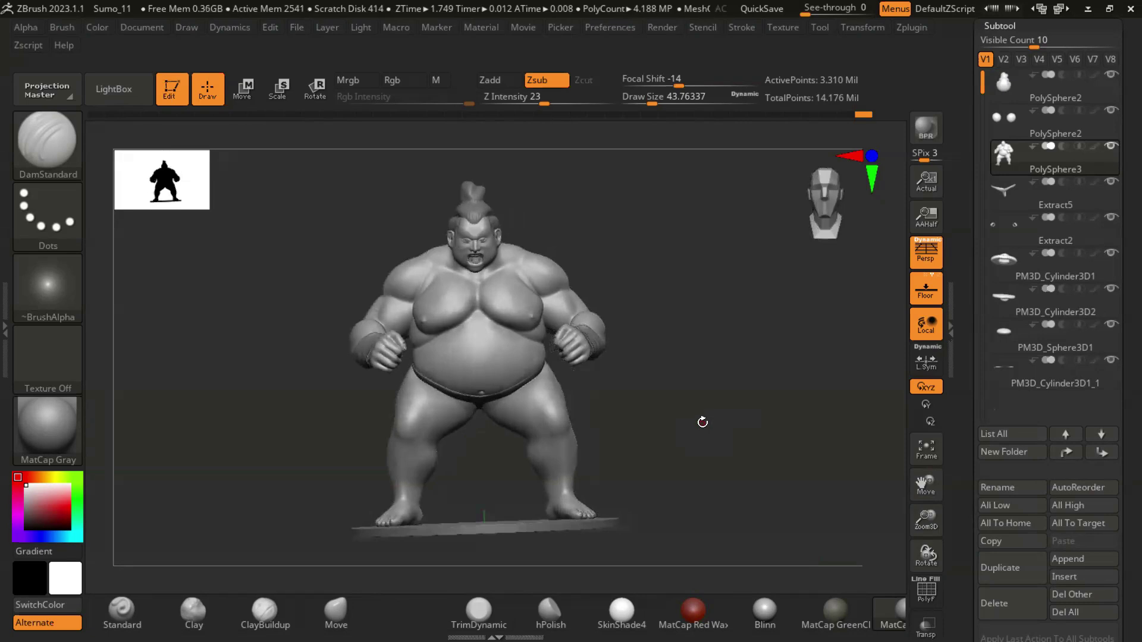
mouse_move(696, 415)
alt+mouse_down()
mouse_move(708, 423)
mouse_move(698, 408)
mouse_move(752, 408)
mouse_move(709, 432)
mouse_move(694, 419)
alt+mouse_up()
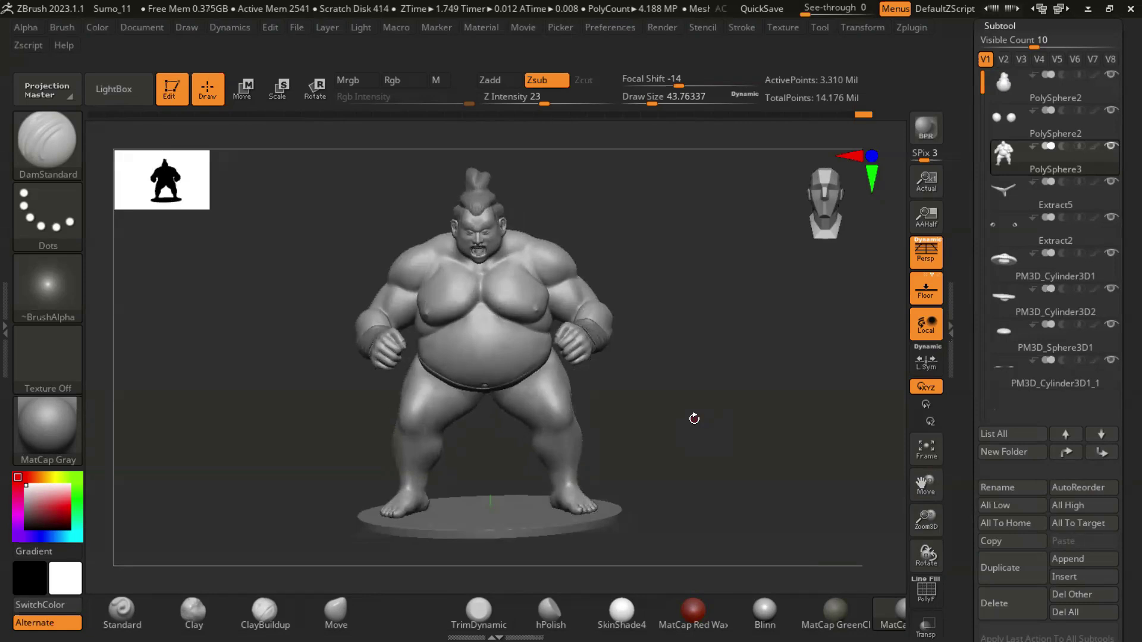
mouse_move(671, 451)
mouse_down()
mouse_move(577, 470)
mouse_move(428, 440)
mouse_move(634, 410)
mouse_move(729, 311)
mouse_move(750, 333)
mouse_move(767, 398)
mouse_move(751, 361)
mouse_move(690, 353)
mouse_move(758, 352)
mouse_move(759, 376)
mouse_move(676, 377)
mouse_move(446, 344)
mouse_move(765, 363)
mouse_up()
mouse_move(844, 365)
mouse_down()
mouse_move(816, 347)
mouse_move(675, 407)
mouse_move(683, 421)
mouse_move(734, 421)
mouse_move(596, 424)
mouse_move(780, 412)
mouse_move(728, 423)
mouse_move(746, 420)
mouse_move(724, 439)
mouse_move(729, 446)
mouse_up()
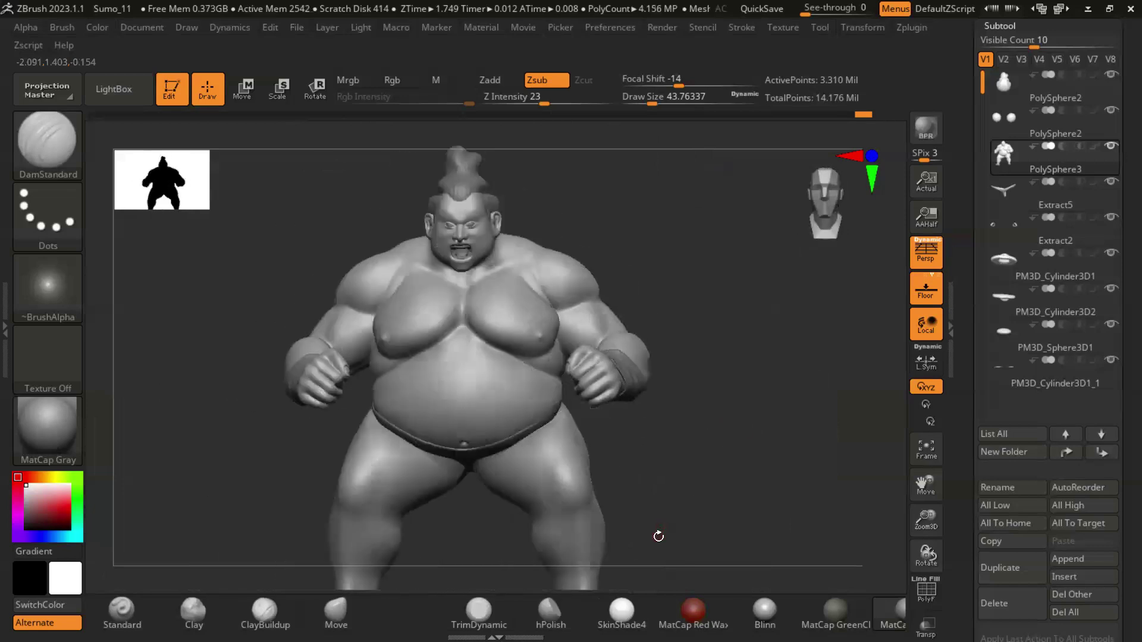
mouse_move(699, 506)
mouse_down()
mouse_move(710, 503)
mouse_move(684, 533)
mouse_up()
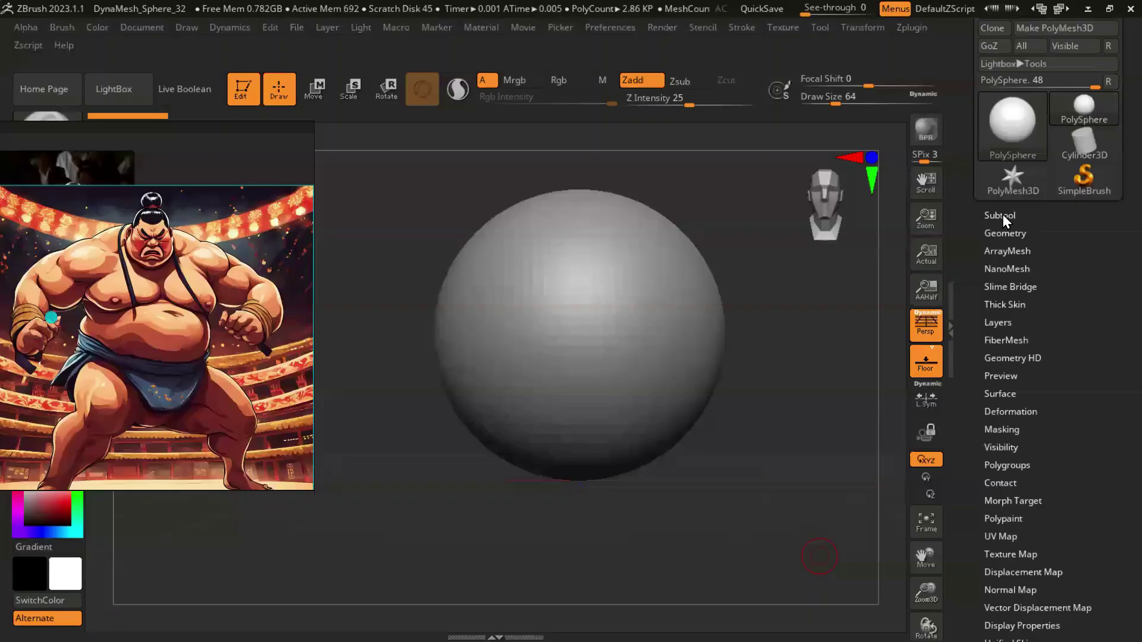
Step: Remesh the sphere with DynaMesh at Resolution 8 and switch to the compact interface layout
click(1003, 229)
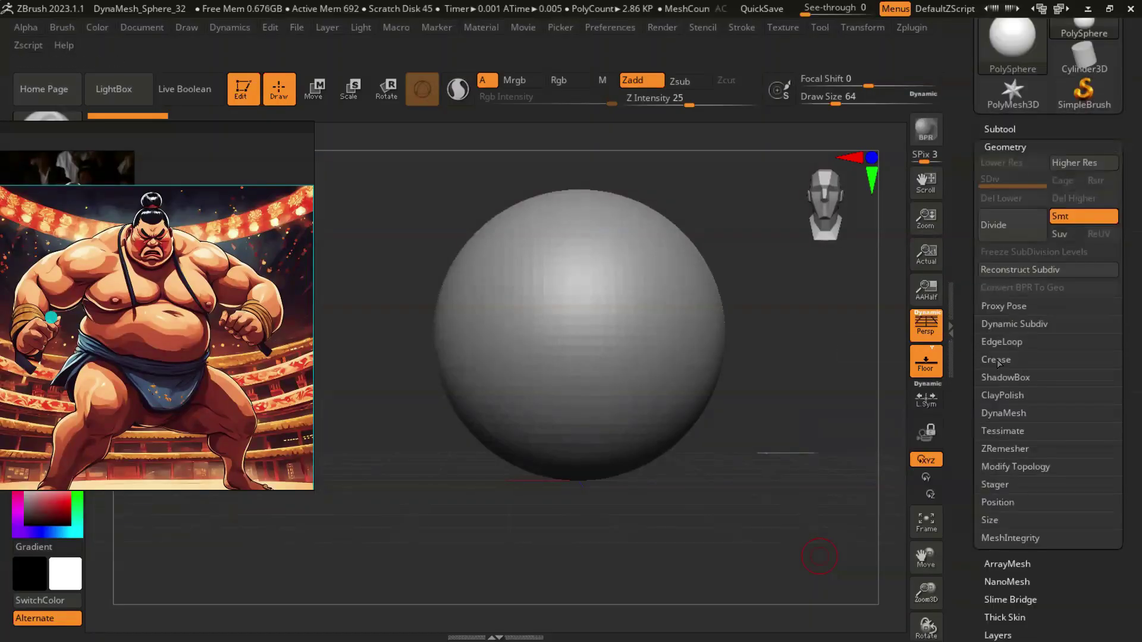
click(1004, 416)
click(997, 465)
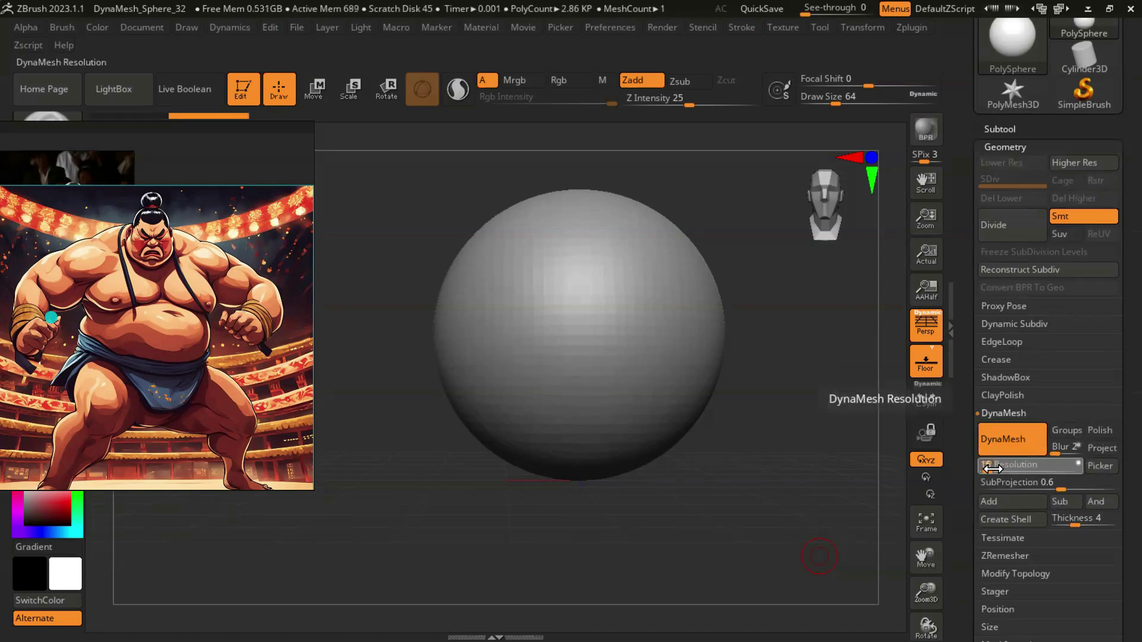
click(976, 512)
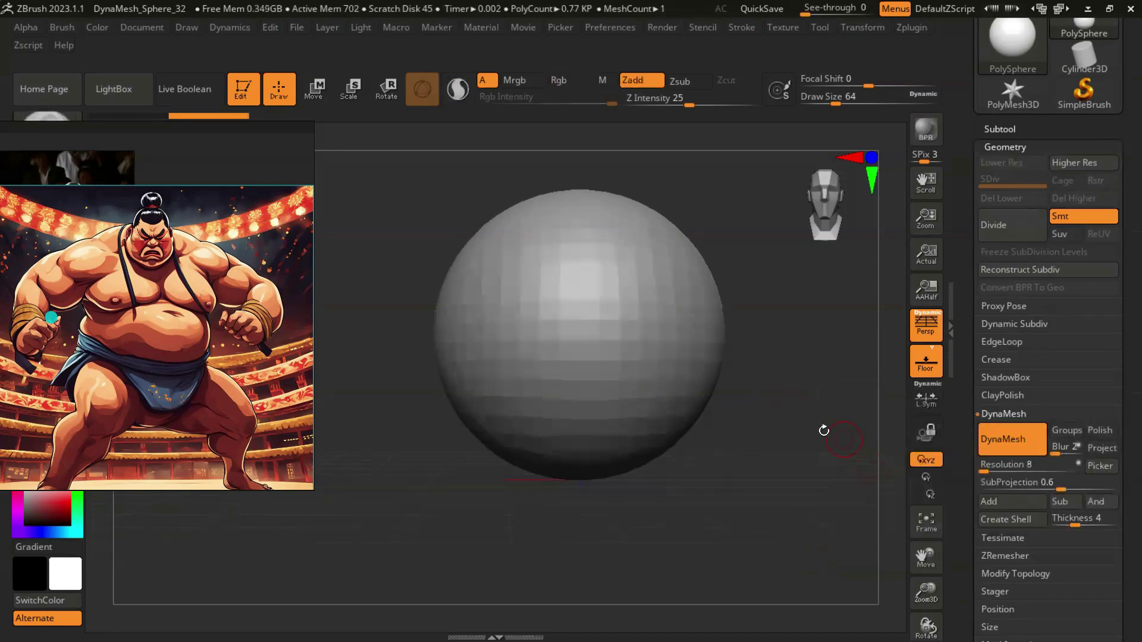
click(1011, 9)
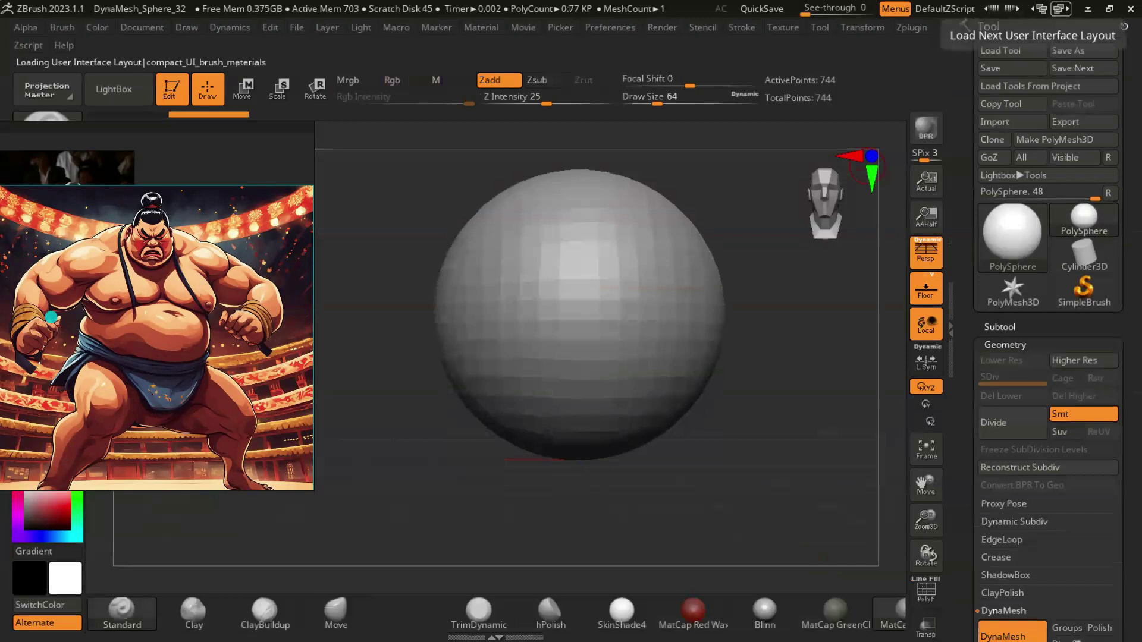
Step: Enlarge the brush to about 437 and pull the sphere's bottom down and outward into an egg
key(s)
drag(770, 348, 807, 369)
key(s)
drag(708, 325, 733, 324)
drag(699, 257, 691, 259)
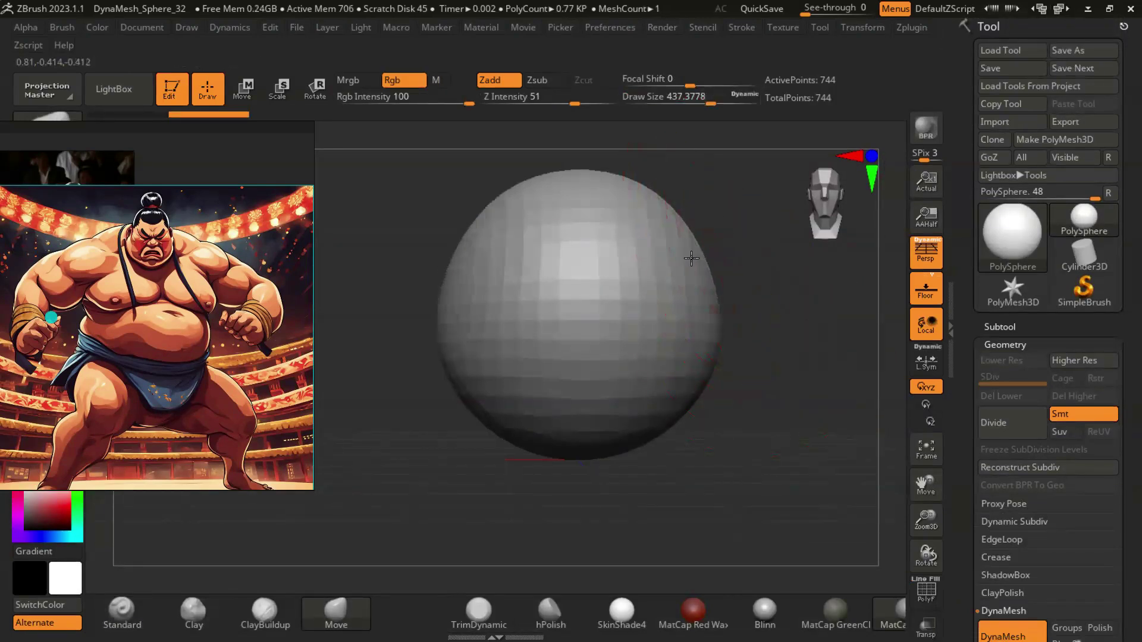
drag(775, 396, 726, 359)
mouse_move(677, 300)
mouse_down()
mouse_move(754, 395)
mouse_move(701, 402)
mouse_move(748, 423)
mouse_up()
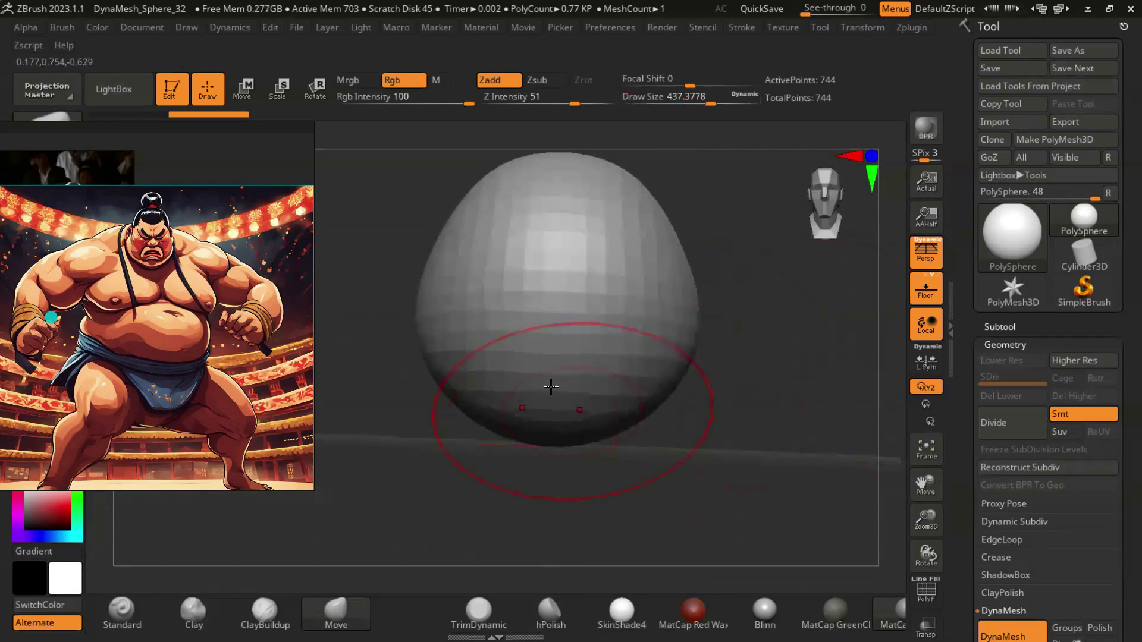
drag(595, 386, 571, 417)
mouse_move(688, 395)
mouse_down()
mouse_move(632, 439)
mouse_move(743, 419)
mouse_move(617, 400)
mouse_move(737, 416)
mouse_move(738, 404)
mouse_move(655, 362)
mouse_move(595, 362)
mouse_up()
Step: With the Move brush at about 567, pull the lower part down and re-DynaMesh the shape
key(s)
drag(725, 432, 631, 369)
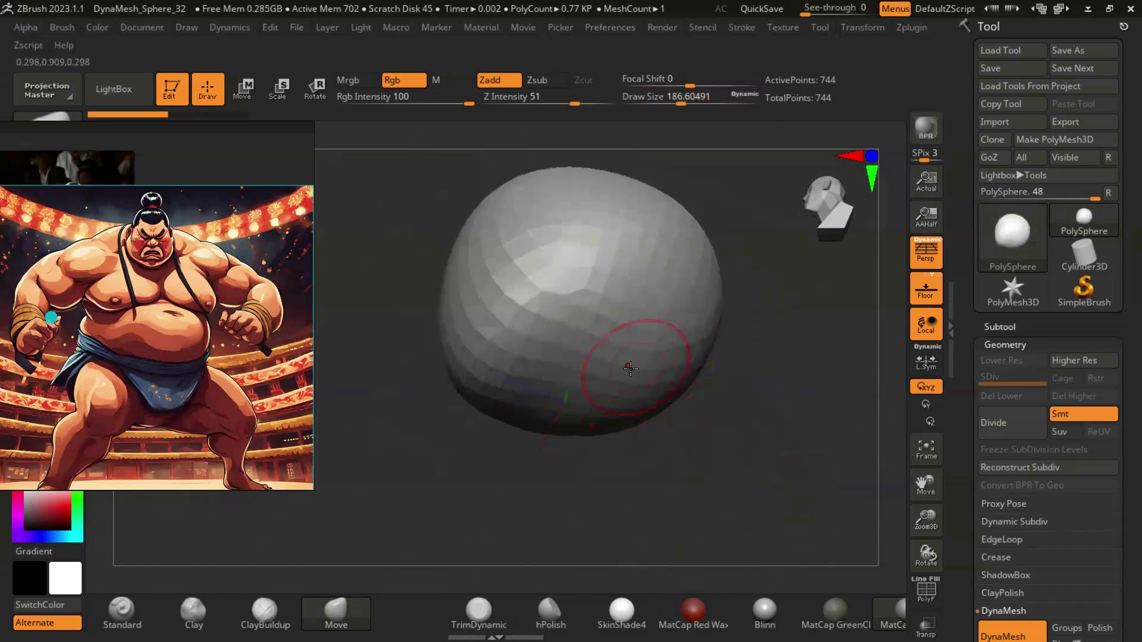
mouse_move(753, 403)
mouse_down()
mouse_move(737, 416)
mouse_move(762, 435)
mouse_up()
key(b)
key(m)
key(v)
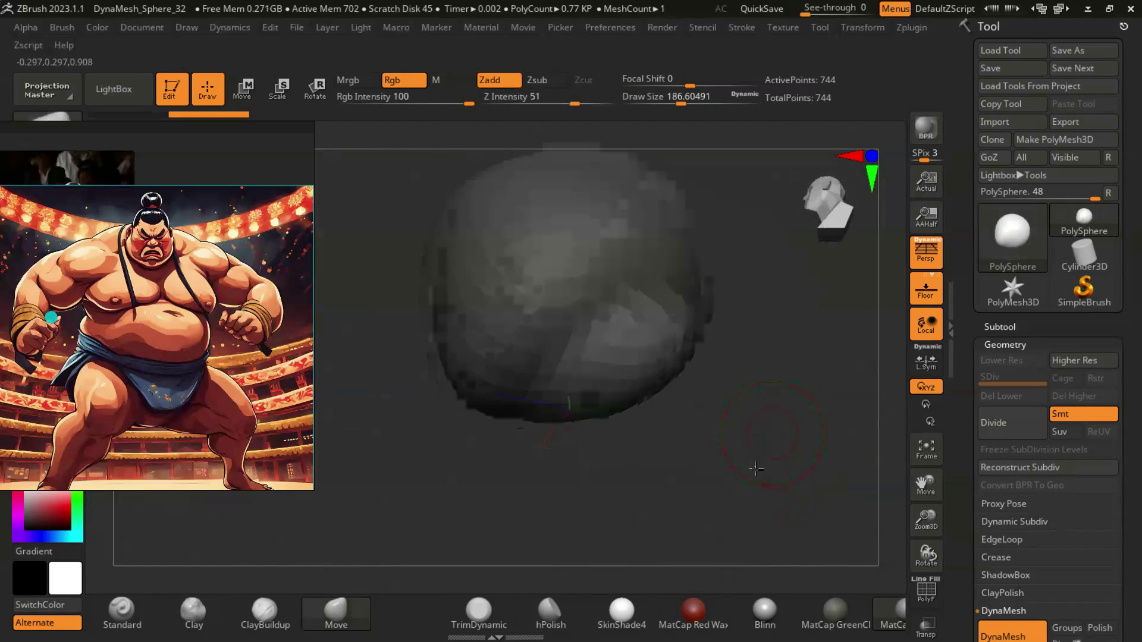
key(s)
mouse_move(676, 441)
mouse_down()
mouse_move(729, 440)
mouse_move(627, 373)
mouse_up()
mouse_move(625, 416)
mouse_down()
mouse_move(726, 426)
mouse_move(712, 399)
mouse_up()
mouse_move(652, 368)
mouse_down()
mouse_move(734, 395)
mouse_move(685, 382)
mouse_move(739, 510)
mouse_move(676, 352)
mouse_move(739, 367)
mouse_up()
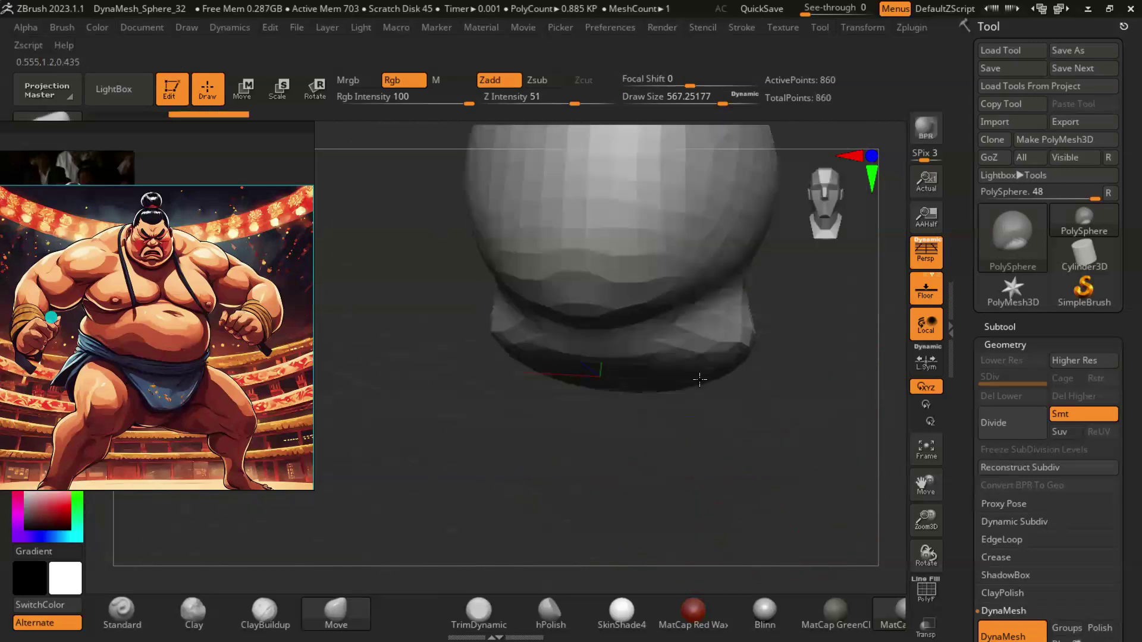
Step: Shrink the brush to about 344 and inspect the flared base from side and top
key(s)
mouse_move(738, 405)
mouse_down()
mouse_move(713, 406)
mouse_move(687, 331)
mouse_up()
mouse_move(781, 348)
mouse_down()
mouse_move(769, 375)
mouse_move(651, 291)
mouse_up()
mouse_move(643, 377)
mouse_down()
mouse_move(612, 381)
mouse_move(637, 436)
mouse_move(585, 401)
mouse_move(738, 464)
mouse_move(722, 339)
mouse_move(755, 421)
mouse_up()
mouse_move(635, 416)
mouse_down()
mouse_move(734, 408)
mouse_move(773, 420)
mouse_move(754, 423)
mouse_move(751, 410)
mouse_move(790, 331)
mouse_move(662, 352)
mouse_up()
Step: Set the brush to about 223 and shape the egg while checking front, side and low angles
mouse_move(752, 360)
mouse_down()
mouse_move(795, 372)
mouse_move(605, 233)
mouse_up()
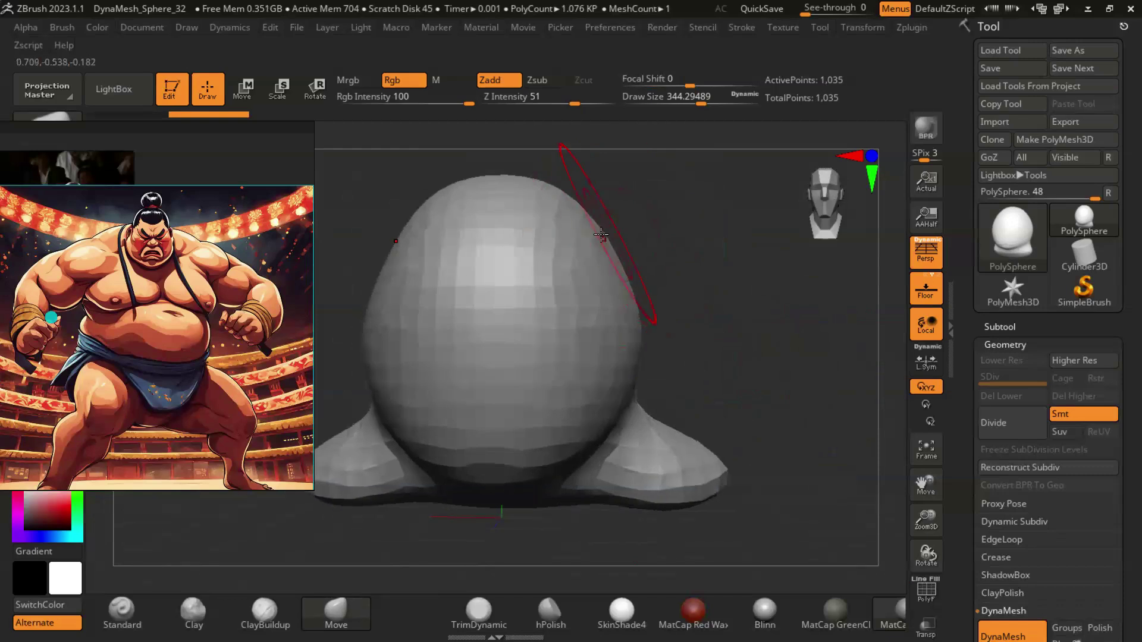
mouse_move(692, 299)
mouse_down()
mouse_move(724, 234)
mouse_move(655, 290)
mouse_up()
mouse_move(718, 324)
mouse_down()
mouse_move(657, 339)
mouse_move(678, 346)
mouse_move(702, 324)
mouse_move(759, 336)
mouse_move(593, 430)
mouse_up()
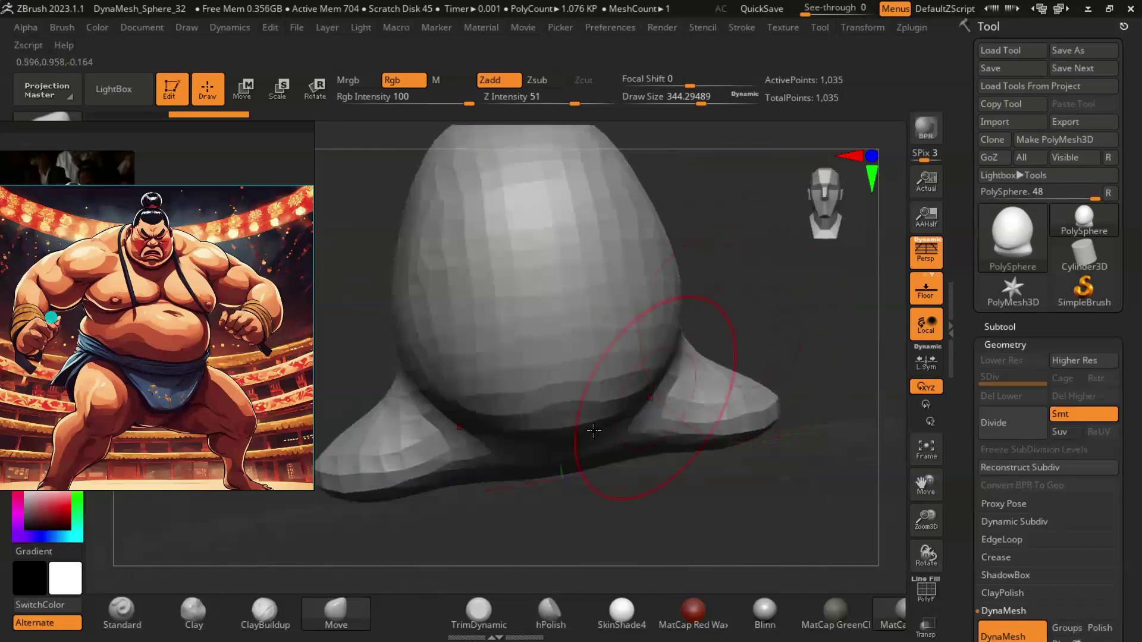
mouse_move(741, 314)
mouse_down()
mouse_move(577, 422)
mouse_move(637, 403)
mouse_up()
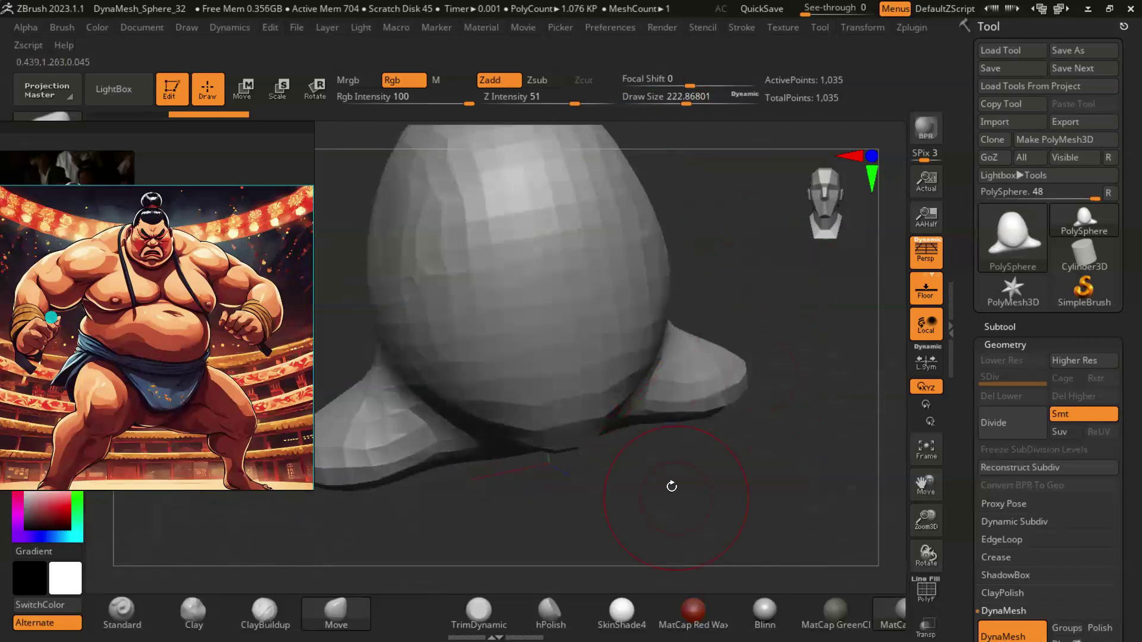
drag(675, 496, 601, 411)
mouse_move(671, 455)
mouse_down()
mouse_move(577, 426)
mouse_move(631, 376)
mouse_move(661, 318)
mouse_up()
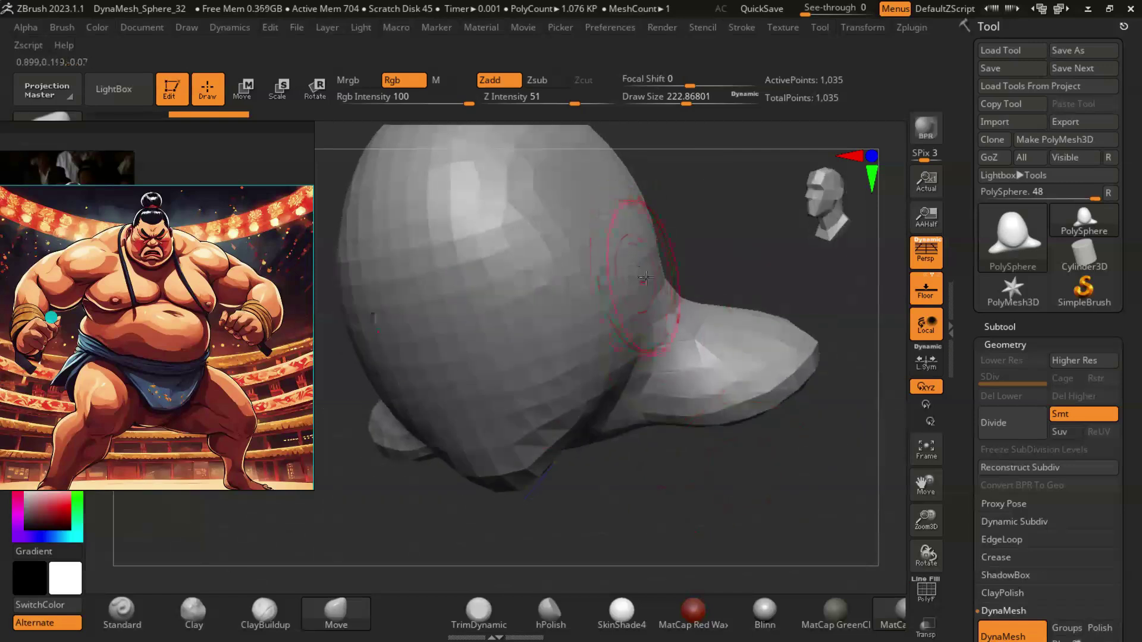
mouse_move(607, 246)
mouse_down()
mouse_move(711, 288)
mouse_move(398, 395)
mouse_move(644, 447)
mouse_move(568, 340)
mouse_move(597, 349)
mouse_up()
Step: Spread wider, flatter side lobes along the base under a rounded head, remeshed to 1,134 points
mouse_move(690, 461)
mouse_down()
mouse_move(722, 466)
mouse_move(547, 336)
mouse_up()
drag(663, 445, 594, 358)
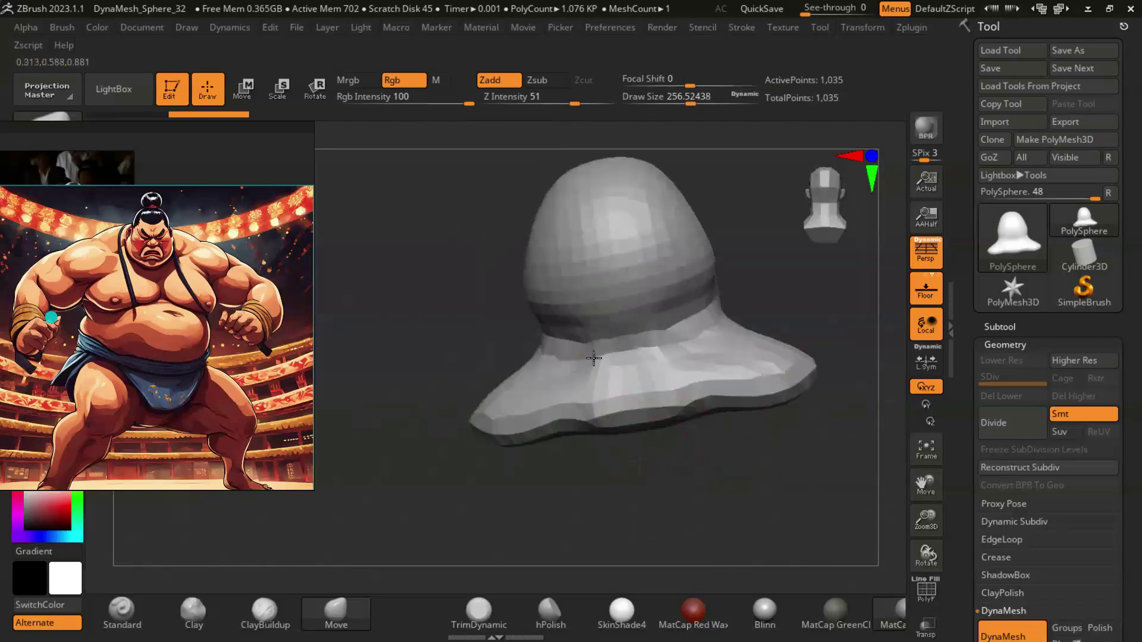
mouse_move(517, 455)
mouse_down()
mouse_move(763, 466)
mouse_move(567, 370)
mouse_up()
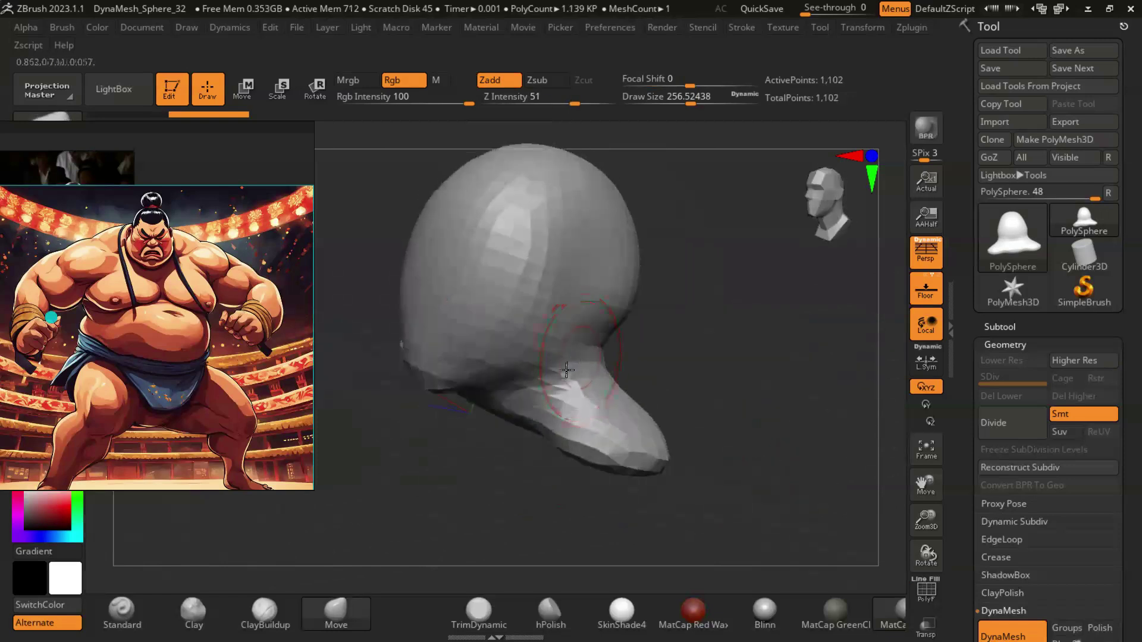
mouse_move(724, 389)
mouse_down()
mouse_move(613, 383)
mouse_move(655, 407)
mouse_move(668, 357)
mouse_up()
mouse_move(692, 399)
mouse_down()
mouse_move(611, 433)
mouse_move(726, 438)
mouse_move(650, 449)
mouse_up()
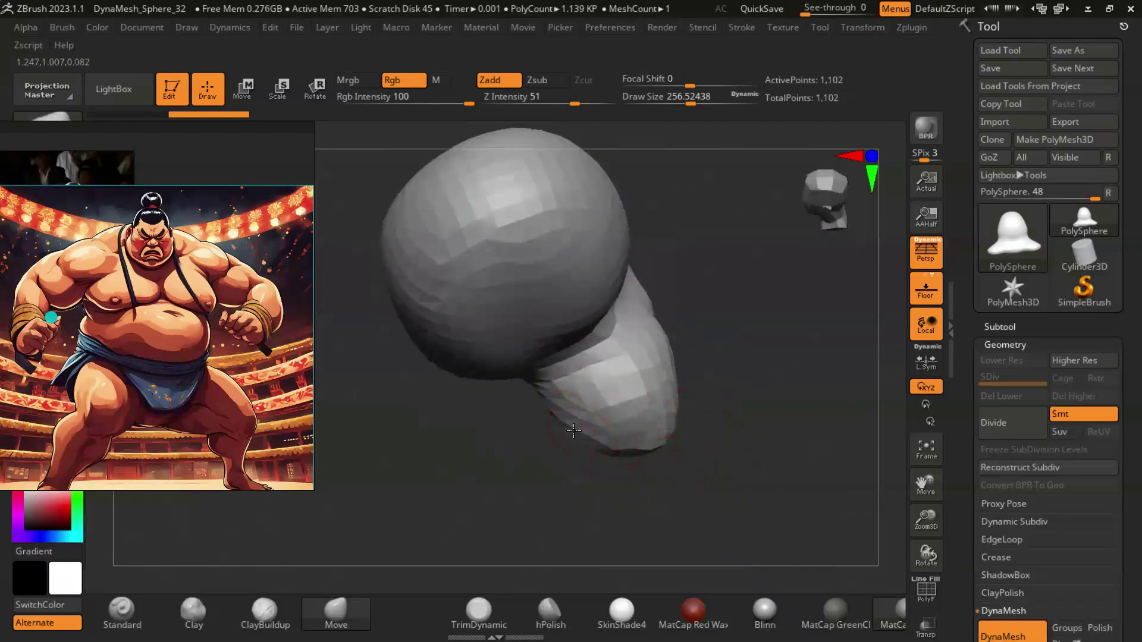
mouse_move(573, 430)
mouse_down()
mouse_move(462, 469)
mouse_move(603, 421)
mouse_move(725, 444)
mouse_move(693, 383)
mouse_move(726, 429)
mouse_move(758, 410)
mouse_move(586, 254)
mouse_move(727, 317)
mouse_move(714, 324)
mouse_move(754, 327)
mouse_move(613, 348)
mouse_move(618, 378)
mouse_move(714, 405)
mouse_move(684, 455)
mouse_move(681, 383)
mouse_up()
drag(593, 403, 612, 386)
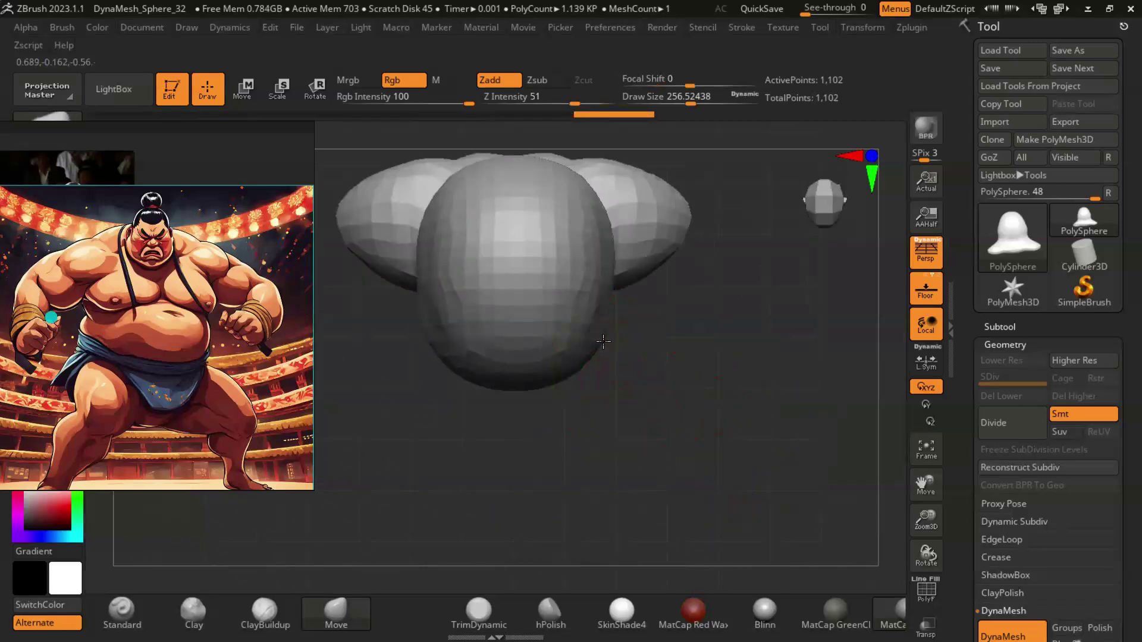
mouse_move(654, 375)
mouse_down()
mouse_move(613, 351)
mouse_move(625, 337)
mouse_move(469, 400)
mouse_move(676, 327)
mouse_move(714, 357)
mouse_move(742, 354)
mouse_up()
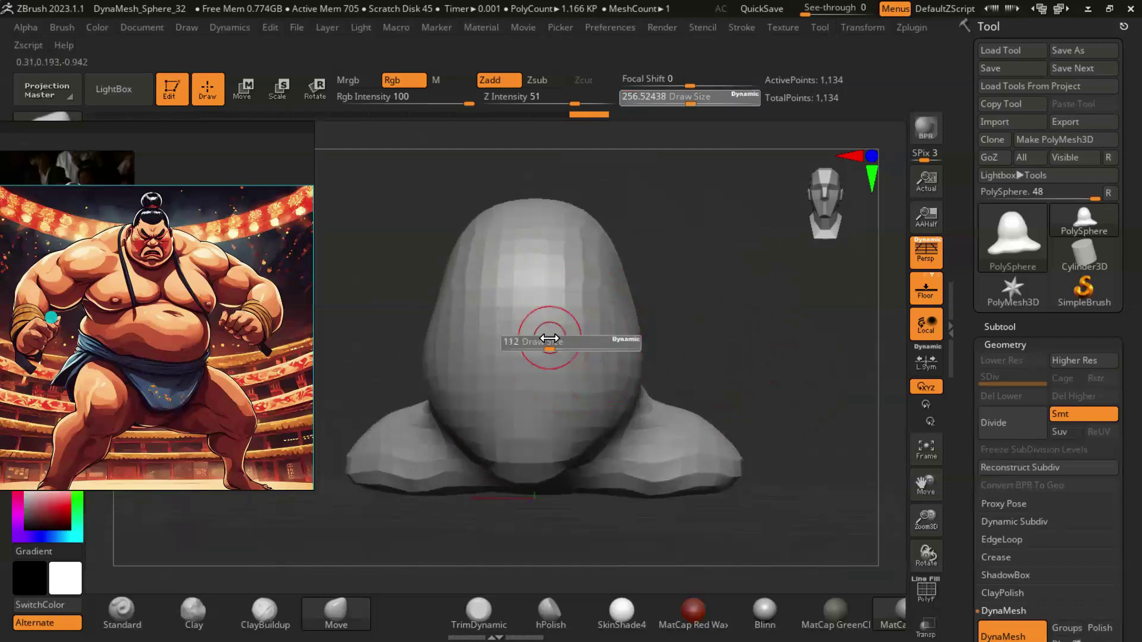
click(265, 613)
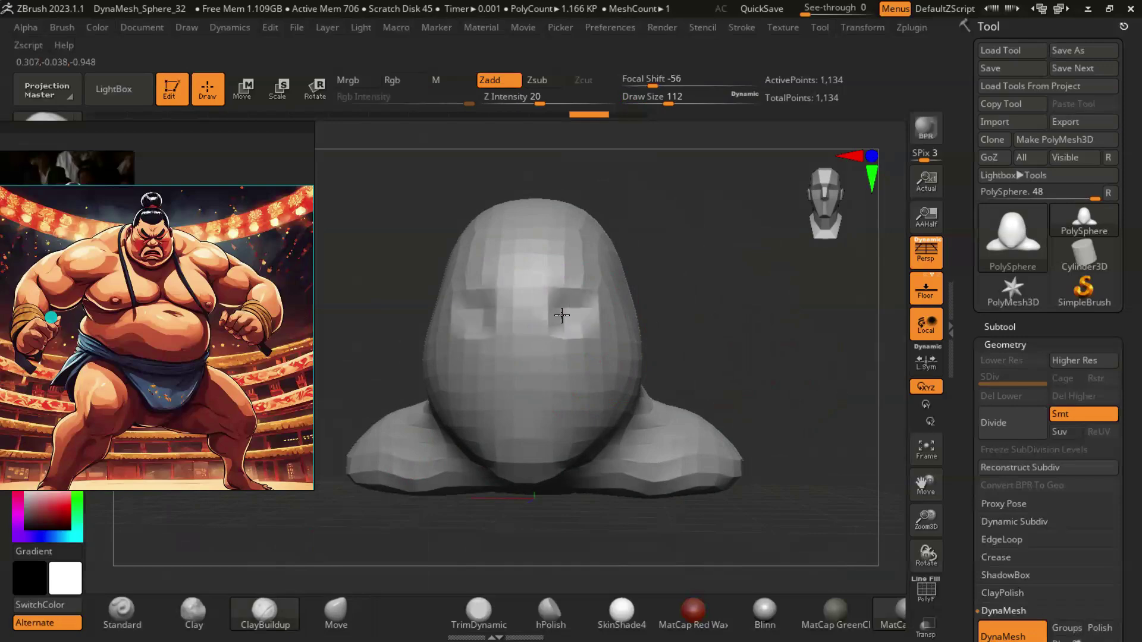
Step: Build up clay brow mass on the front of the head with ClayBuildup
drag(579, 320, 521, 421)
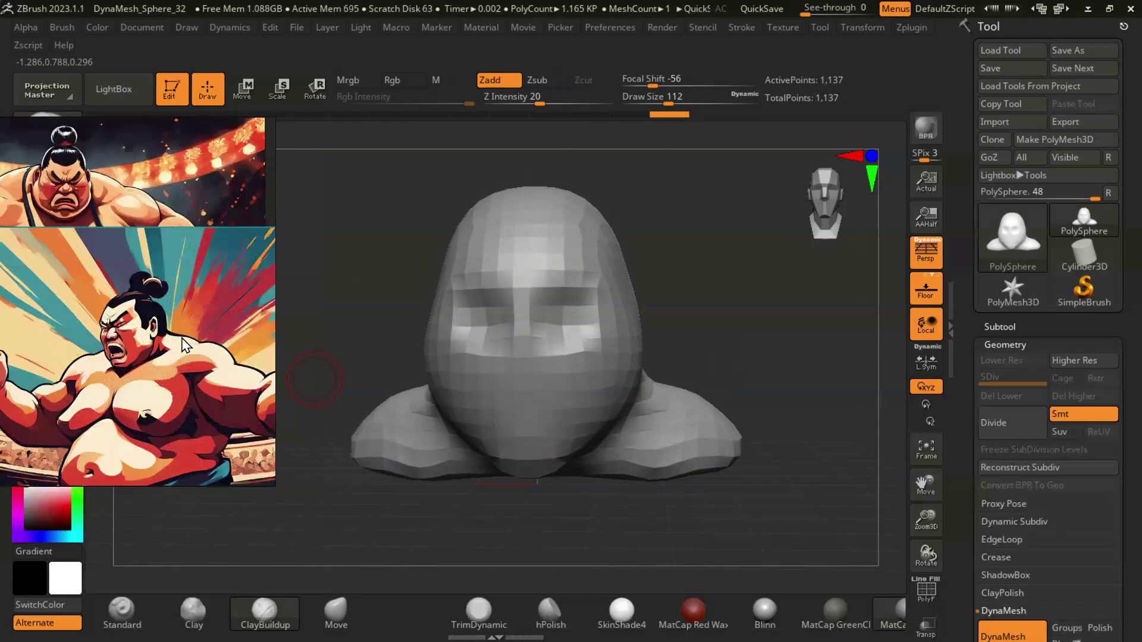
mouse_move(702, 364)
mouse_down()
mouse_move(722, 318)
mouse_move(544, 359)
mouse_up()
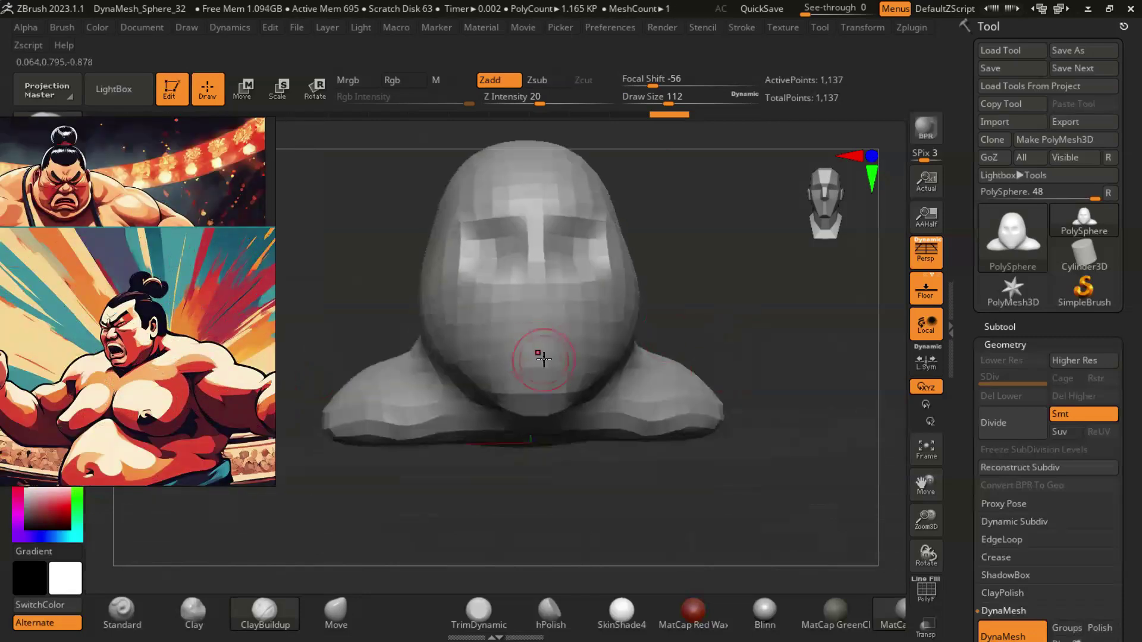
mouse_move(714, 357)
mouse_down()
mouse_move(726, 344)
mouse_move(706, 385)
mouse_move(750, 342)
mouse_move(725, 381)
mouse_move(535, 416)
mouse_up()
Step: With the Move brush, push in the face plane, eye sockets, nose and mouth
click(336, 612)
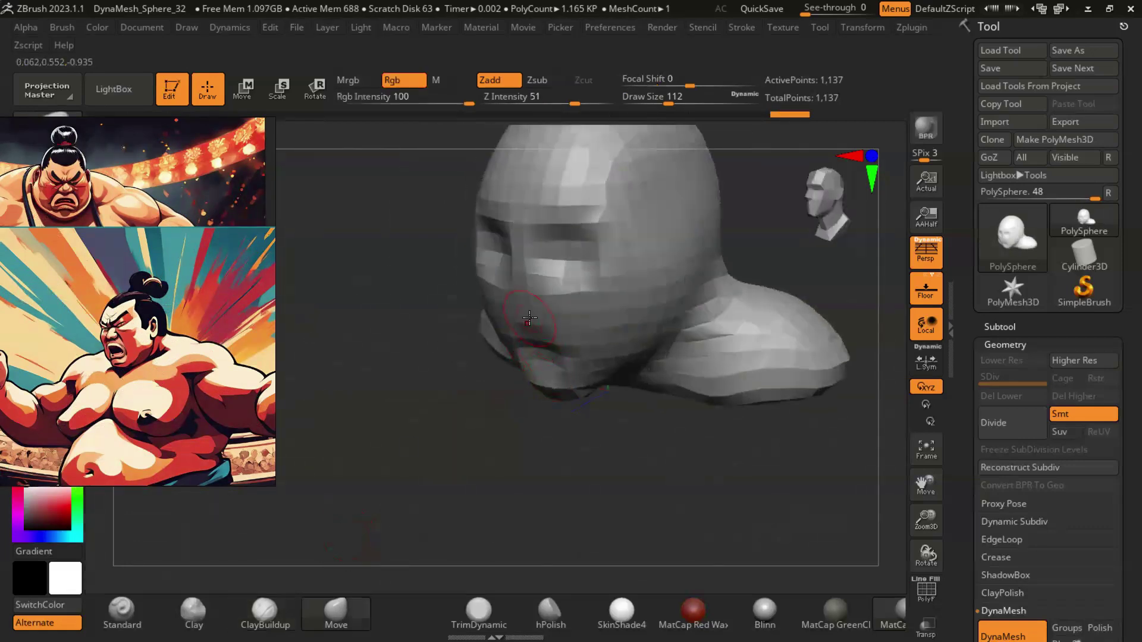
drag(518, 323, 468, 350)
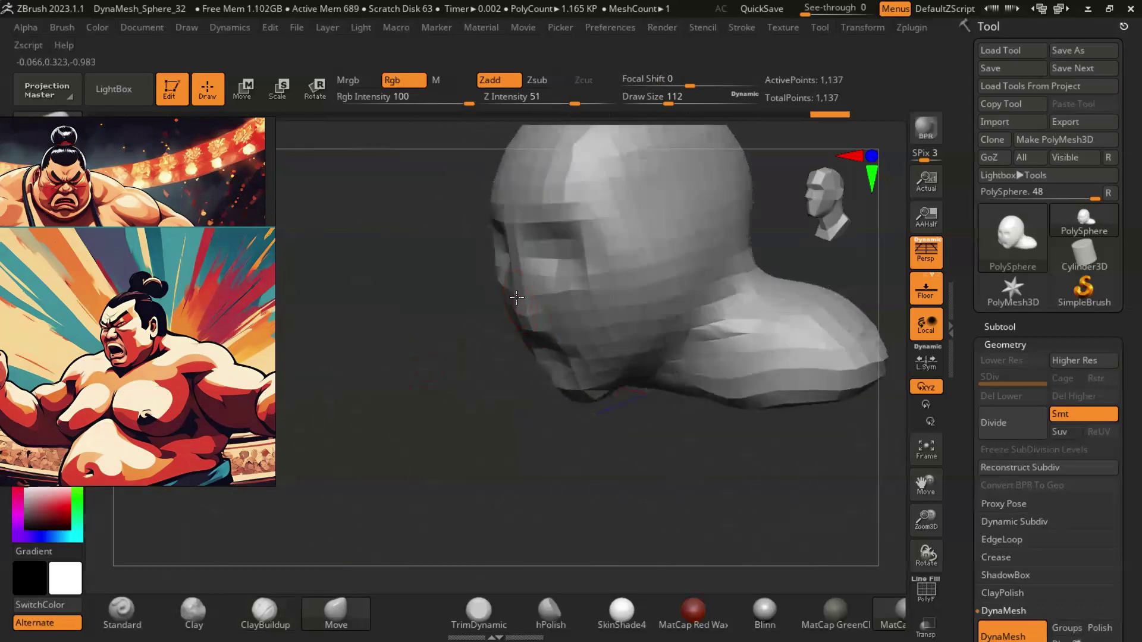
mouse_move(510, 319)
mouse_down()
mouse_move(757, 382)
mouse_move(578, 345)
mouse_up()
mouse_move(657, 408)
mouse_down()
mouse_move(484, 345)
mouse_move(603, 365)
mouse_up()
mouse_move(690, 449)
mouse_down()
mouse_move(608, 343)
mouse_move(637, 408)
mouse_move(642, 357)
mouse_move(736, 377)
mouse_move(596, 356)
mouse_move(790, 357)
mouse_move(695, 409)
mouse_move(670, 381)
mouse_move(724, 362)
mouse_move(739, 464)
mouse_move(759, 466)
mouse_move(690, 484)
mouse_move(635, 275)
mouse_move(759, 317)
mouse_up()
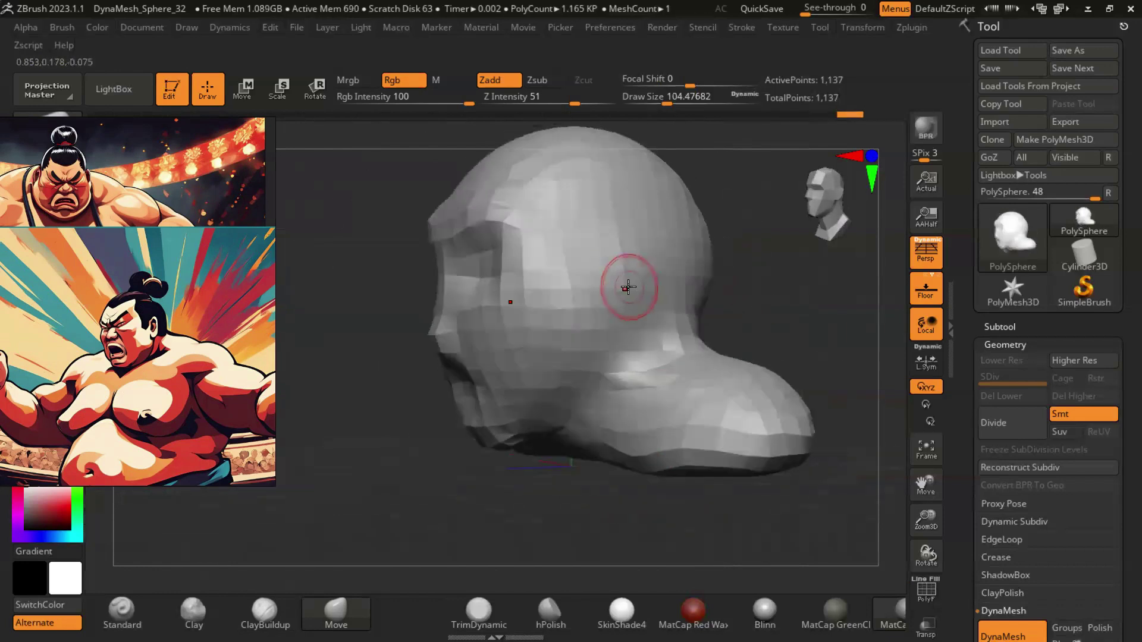
mouse_move(670, 267)
mouse_down()
mouse_move(739, 319)
mouse_move(625, 270)
mouse_up()
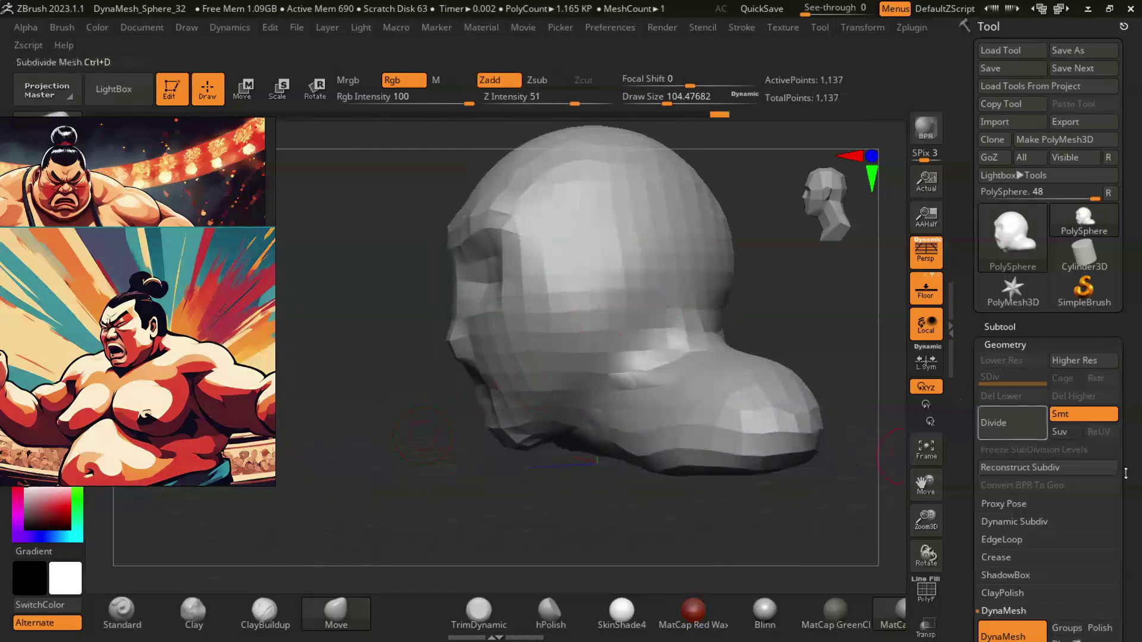
Step: Turn the head front-on and re-DynaMesh it at resolution 32, reaching 4,414 points
scroll(1125, 473, down, 4)
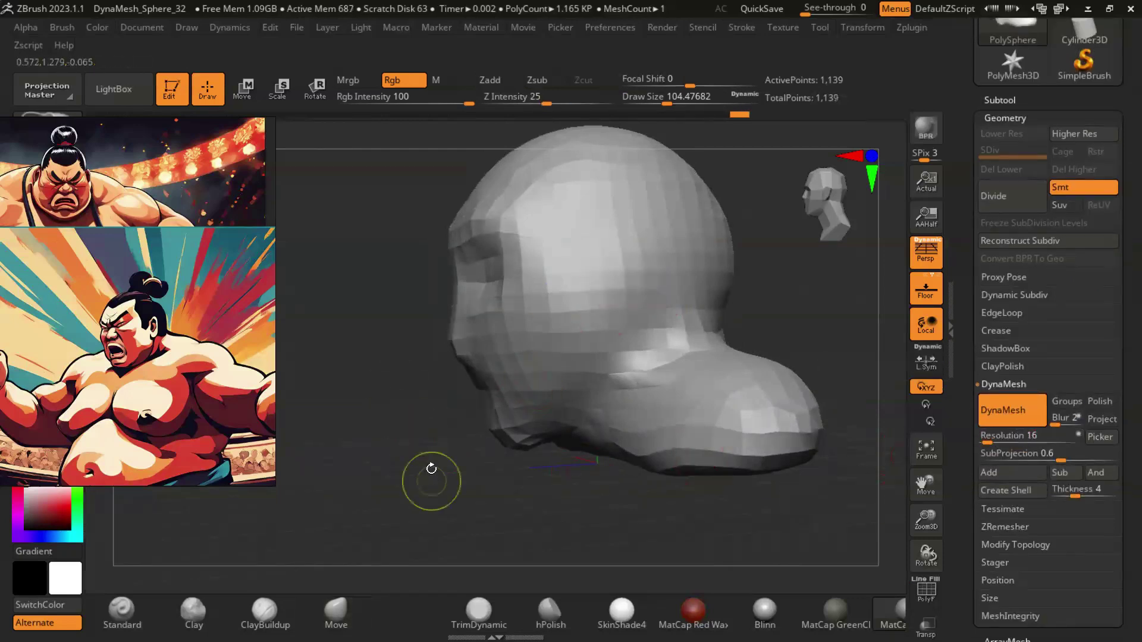
drag(431, 481, 707, 288)
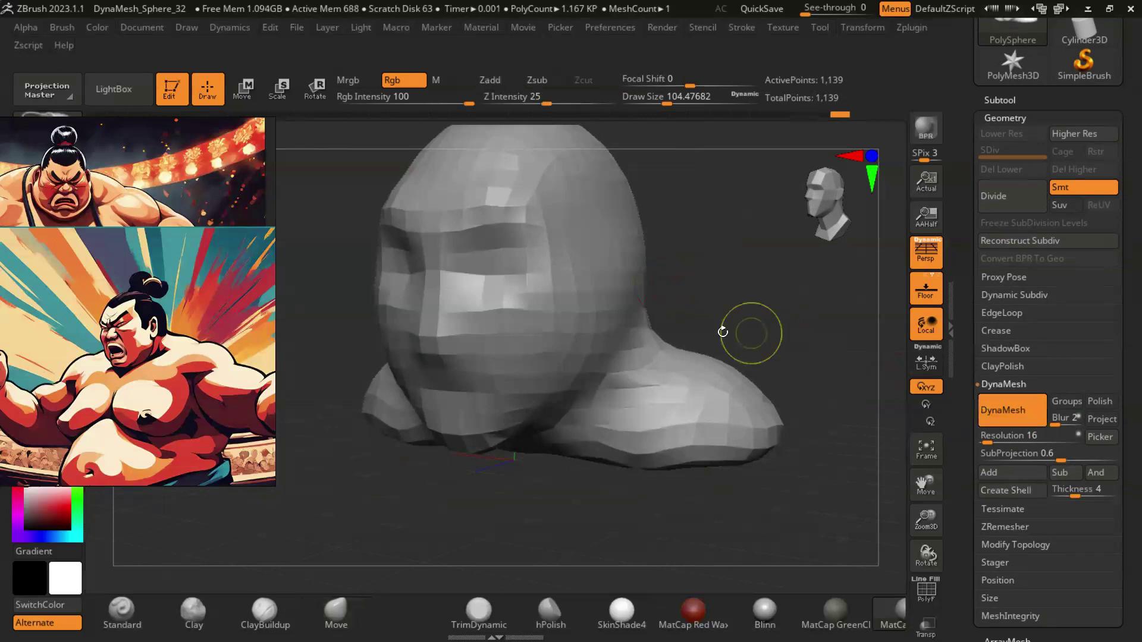
drag(761, 316, 641, 286)
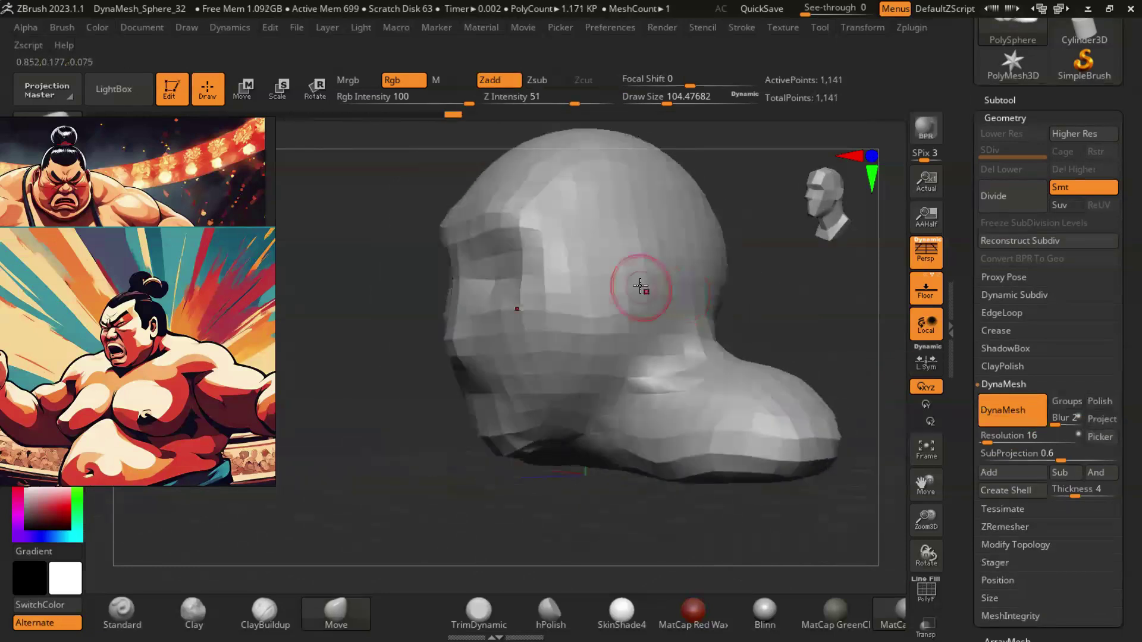
mouse_move(486, 455)
mouse_down()
mouse_move(688, 382)
mouse_move(747, 311)
mouse_up()
key(b)
key(m)
key(v)
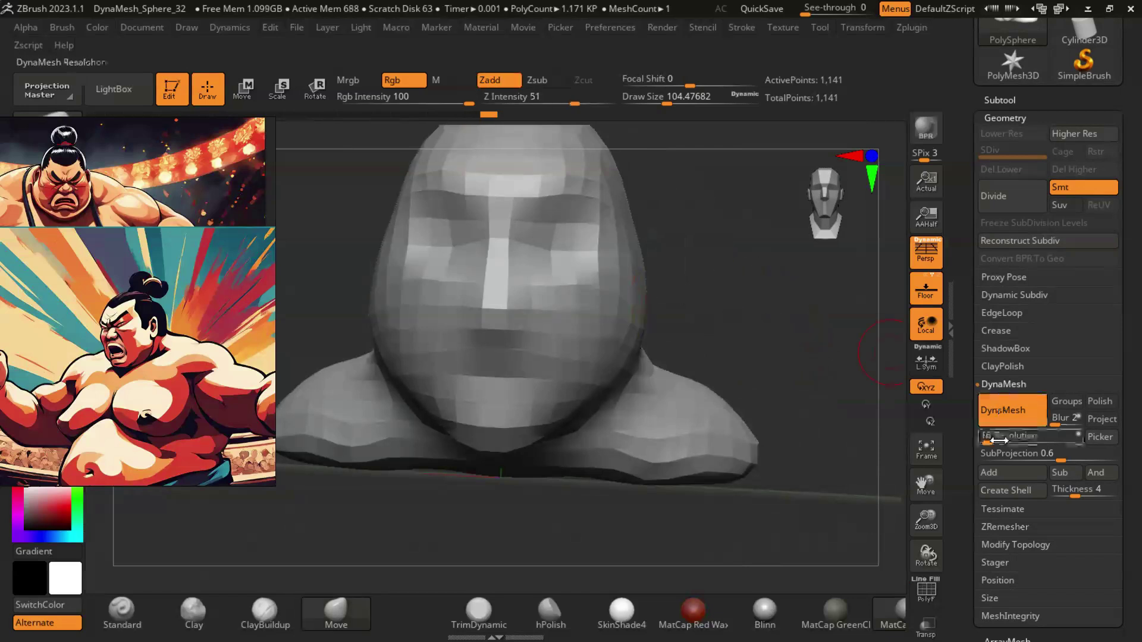
mouse_move(658, 333)
ctrl+mouse_down()
mouse_move(778, 362)
mouse_move(750, 359)
mouse_move(760, 456)
mouse_move(702, 334)
mouse_move(778, 334)
mouse_move(792, 373)
mouse_move(693, 312)
ctrl+mouse_up()
Step: Turn the head to face the camera with an enlarged Move brush
key(s)
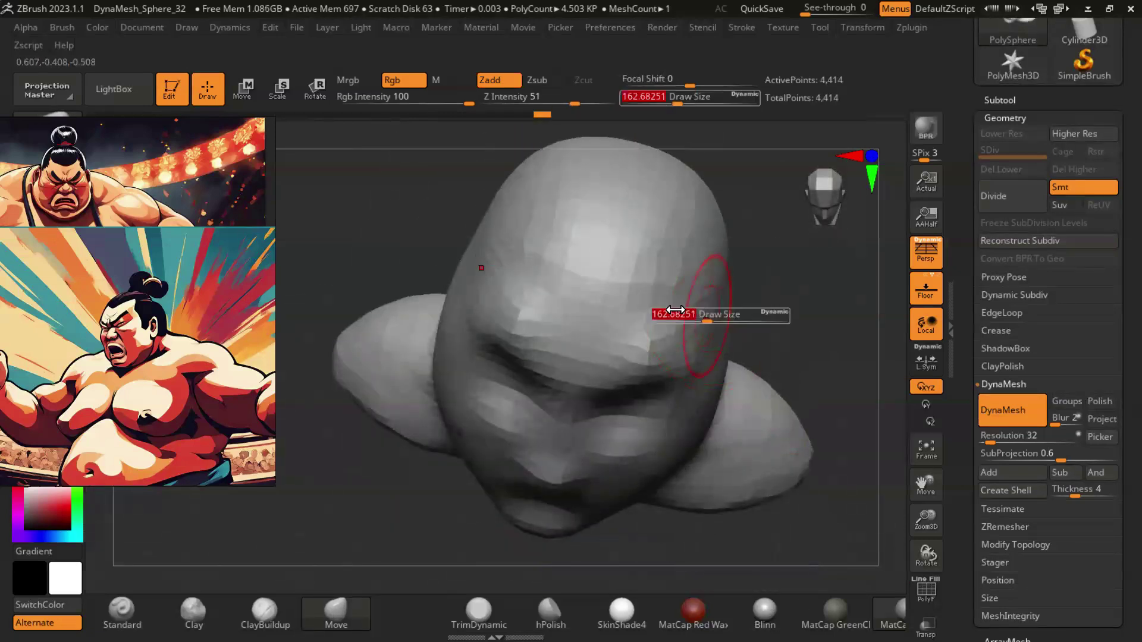
key(b)
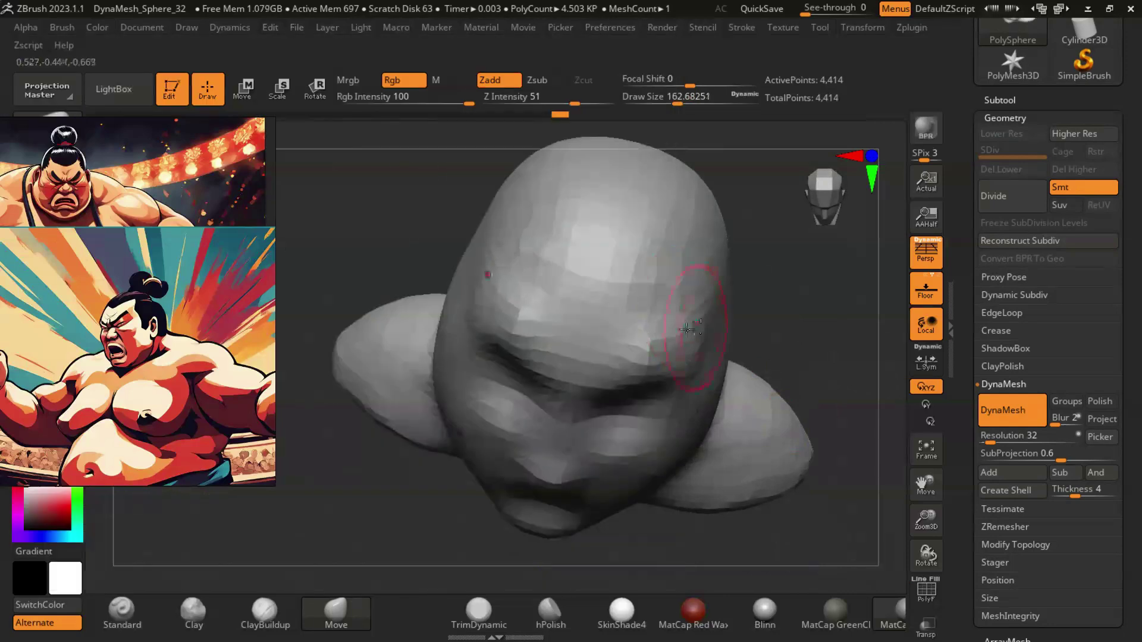
mouse_move(773, 271)
mouse_down()
mouse_move(658, 298)
mouse_move(722, 310)
mouse_move(729, 387)
mouse_up()
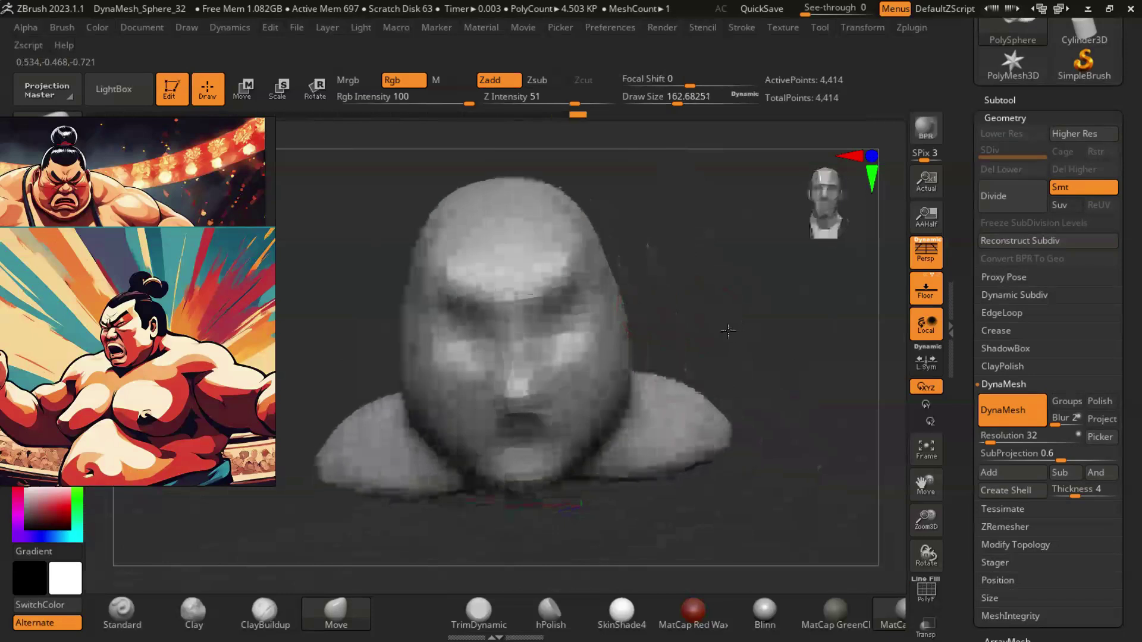
key(b)
key(m)
key(v)
scroll(505, 427, up, 3)
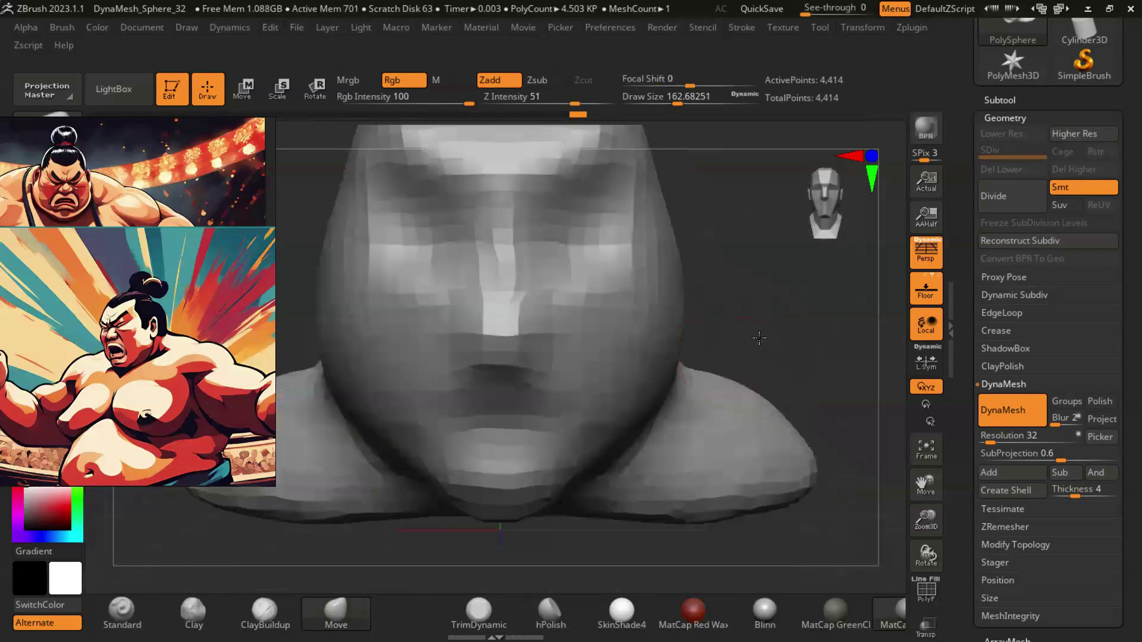
scroll(504, 427, up, 3)
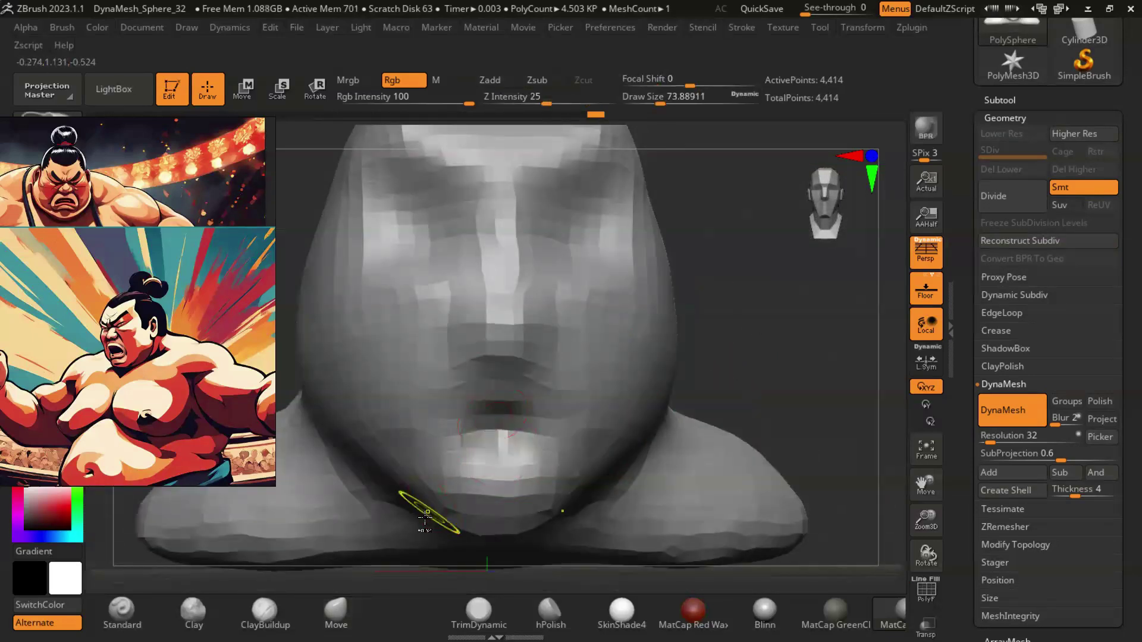
Step: Build up clay inside and around the open mouth with ClayBuildup at about size 83
key(b)
key(c)
key(b)
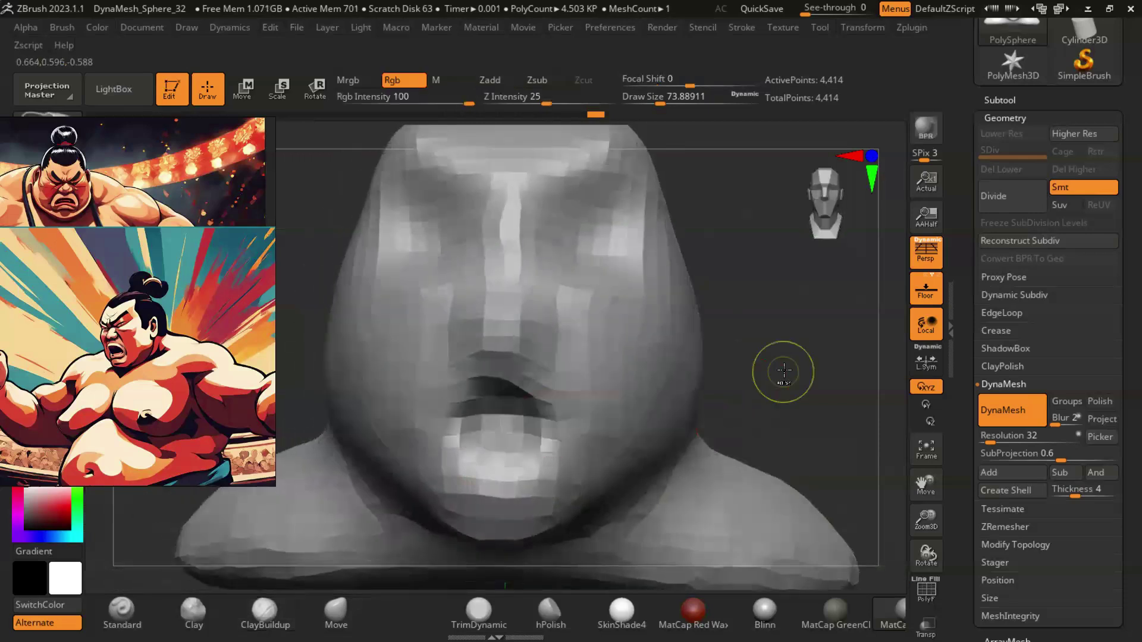
drag(475, 405, 498, 428)
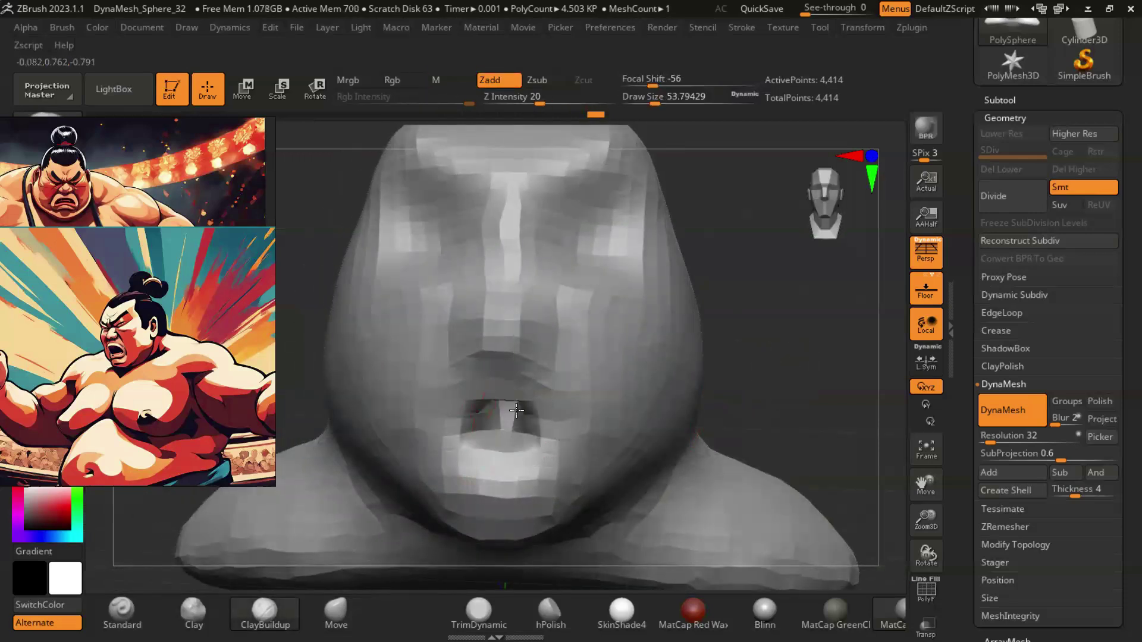
mouse_move(797, 385)
mouse_down()
mouse_move(784, 397)
mouse_move(477, 435)
mouse_move(771, 345)
mouse_move(801, 401)
mouse_up()
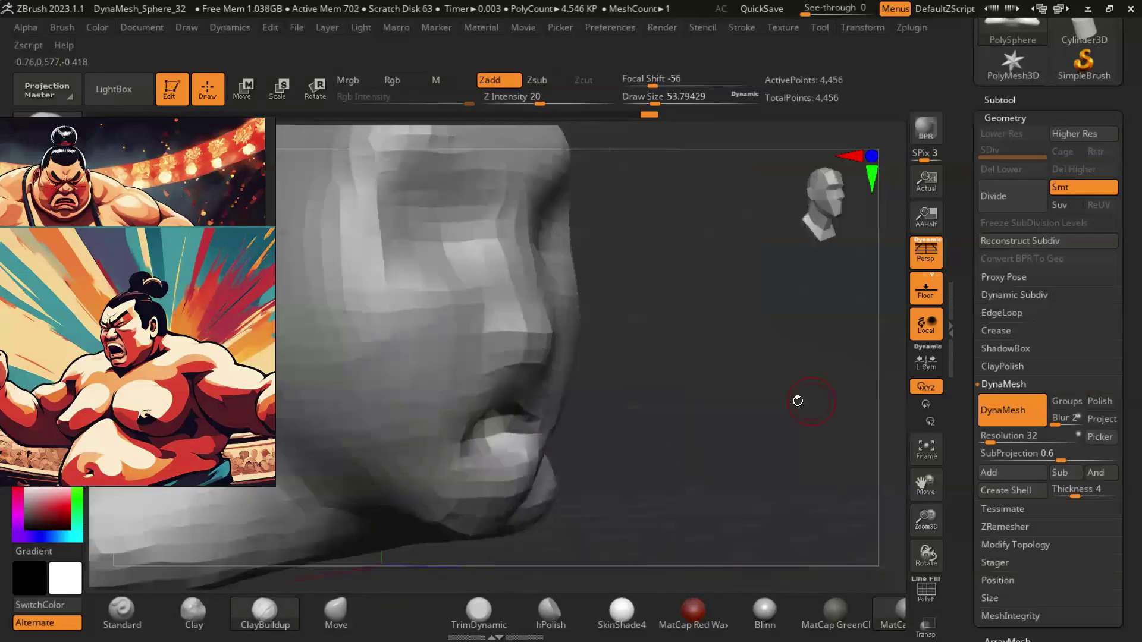
right_drag(537, 412, 717, 479)
key(s)
key(s)
drag(696, 478, 717, 478)
right_drag(717, 478, 527, 412)
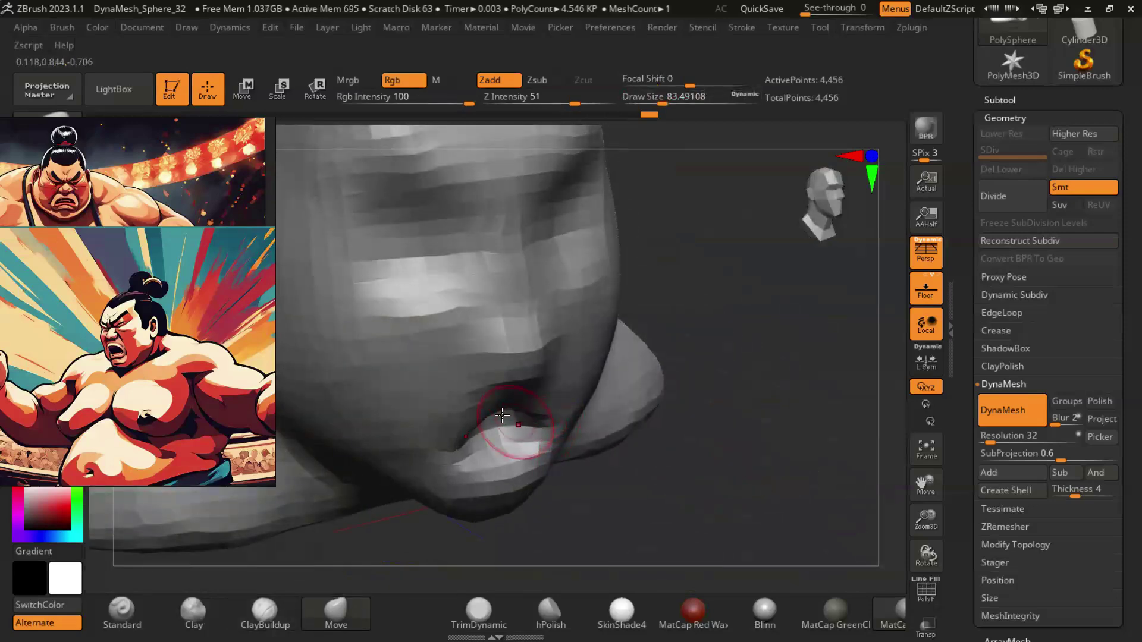
Step: Inspect the shouting mouth and chin from below, front and side profile
right_drag(726, 465, 525, 410)
mouse_move(710, 435)
right_down()
mouse_move(559, 420)
mouse_move(765, 454)
mouse_move(734, 472)
mouse_move(562, 446)
right_up()
right_drag(788, 397, 493, 389)
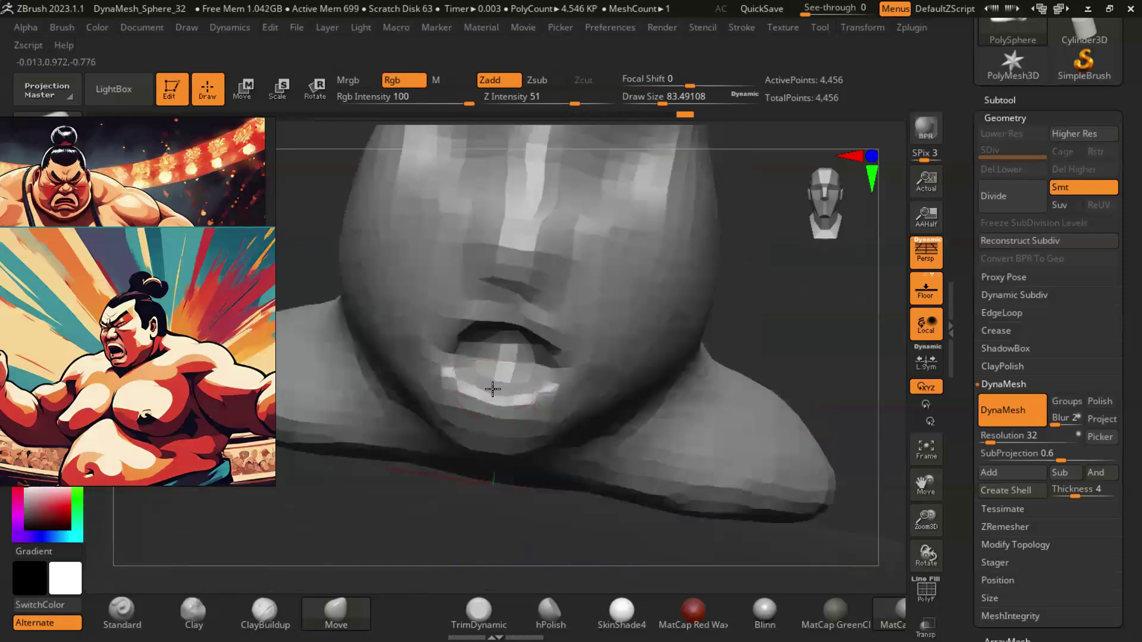
right_drag(773, 339, 512, 375)
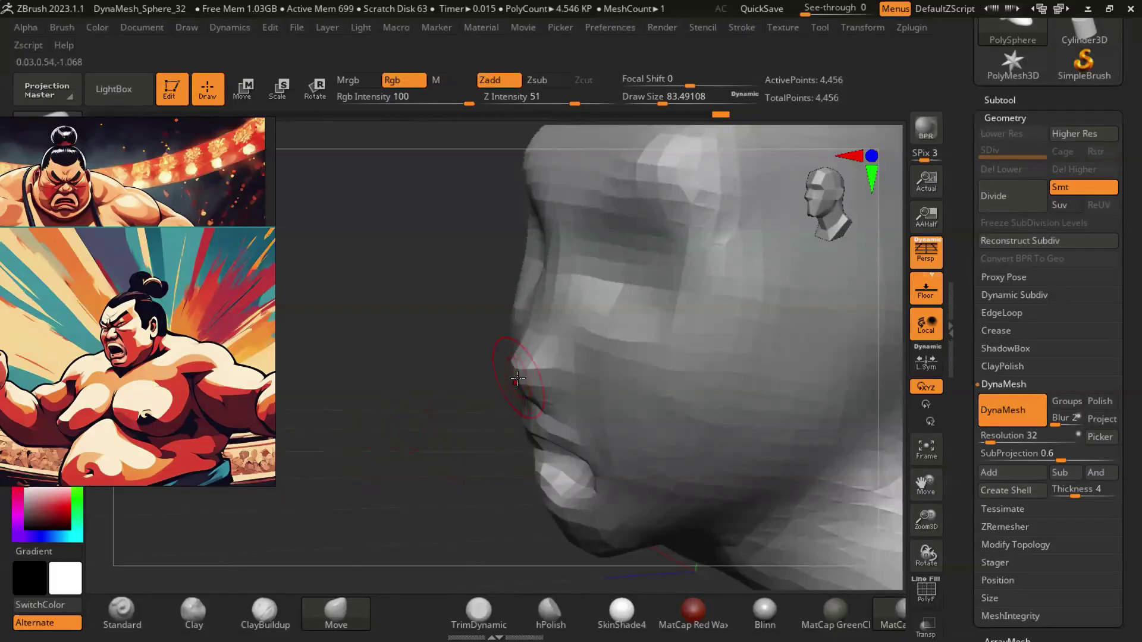
mouse_move(517, 378)
right_down()
mouse_move(540, 335)
mouse_move(629, 332)
mouse_move(749, 374)
mouse_move(731, 381)
mouse_move(751, 340)
mouse_move(834, 432)
right_up()
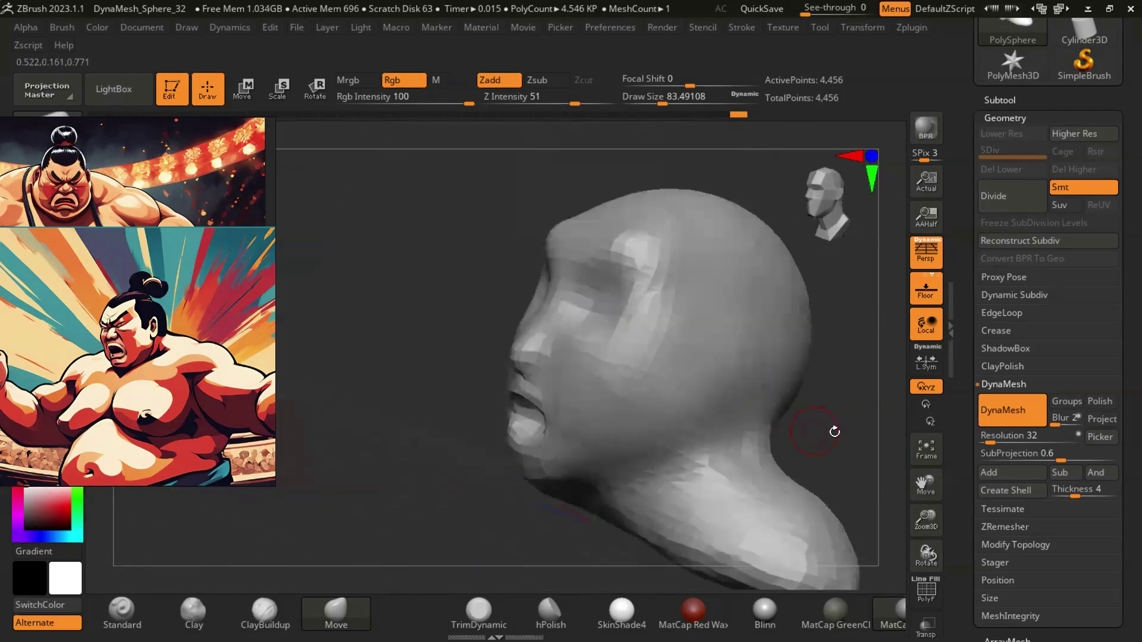
right_drag(659, 415, 748, 384)
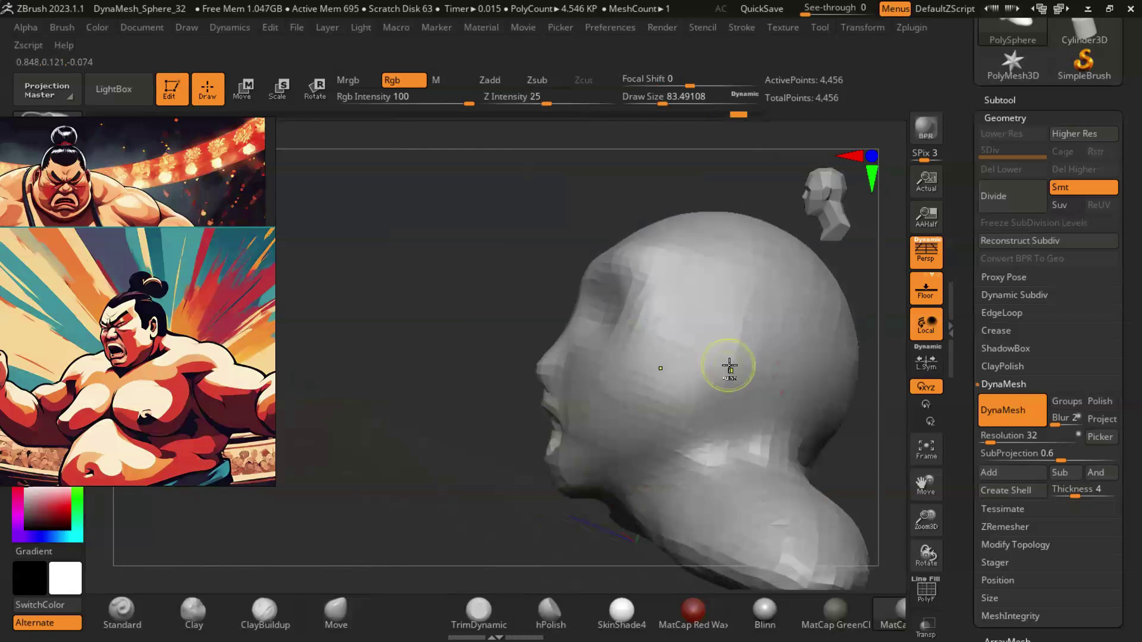
right_drag(476, 364, 445, 230)
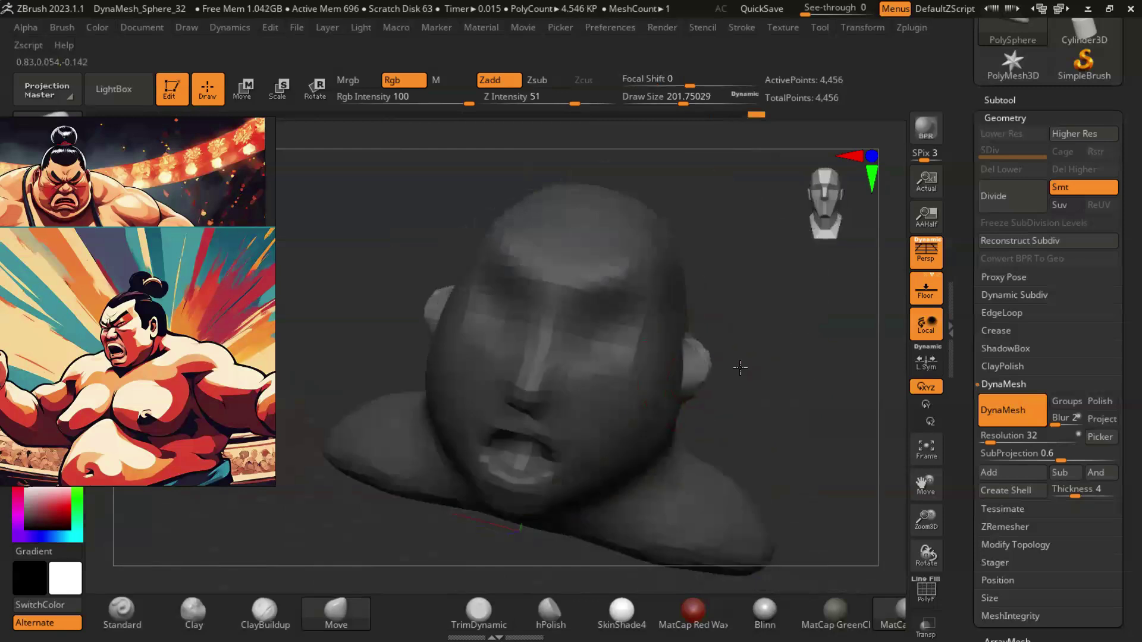
Step: Reduce the brush to about 100 and pull out and shape an ear on each side of the head
right_drag(740, 367, 829, 429)
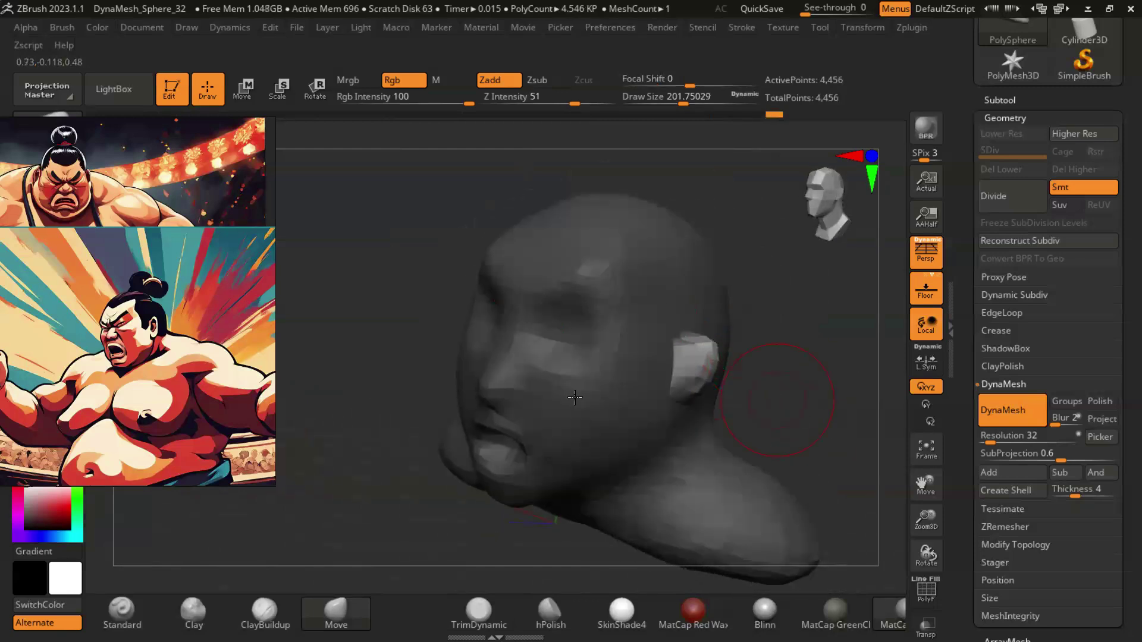
mouse_move(766, 347)
right_down()
mouse_move(798, 370)
mouse_move(707, 390)
right_up()
mouse_move(782, 412)
right_down()
mouse_move(357, 285)
mouse_move(387, 367)
mouse_move(785, 403)
mouse_move(836, 424)
mouse_move(767, 384)
right_up()
key(s)
drag(768, 387, 743, 387)
right_drag(744, 387, 713, 335)
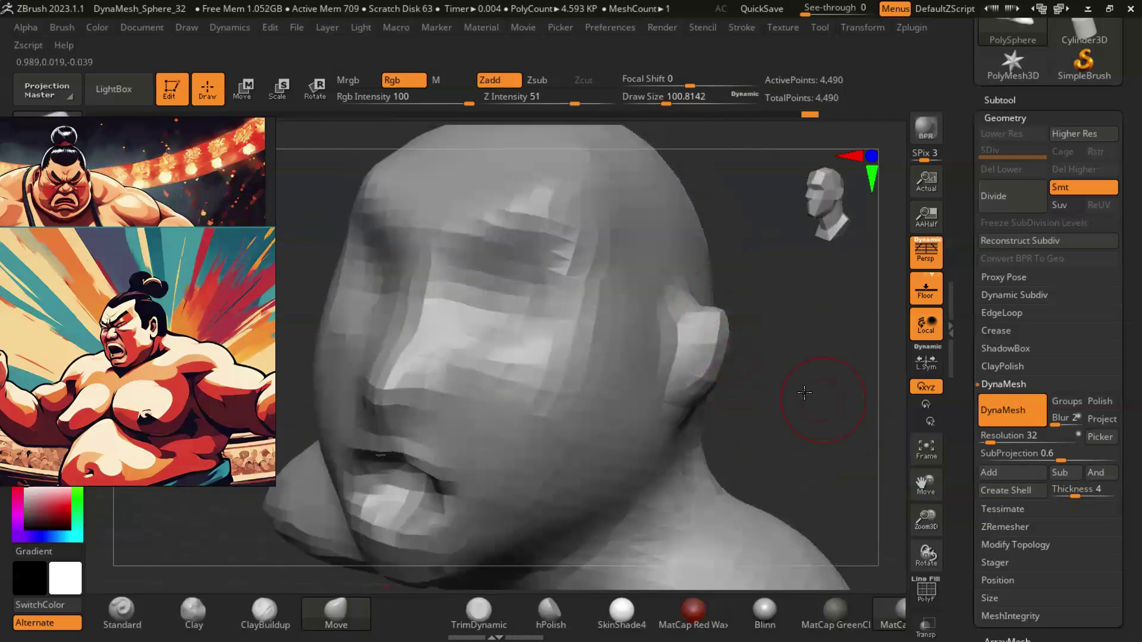
right_drag(823, 400, 734, 372)
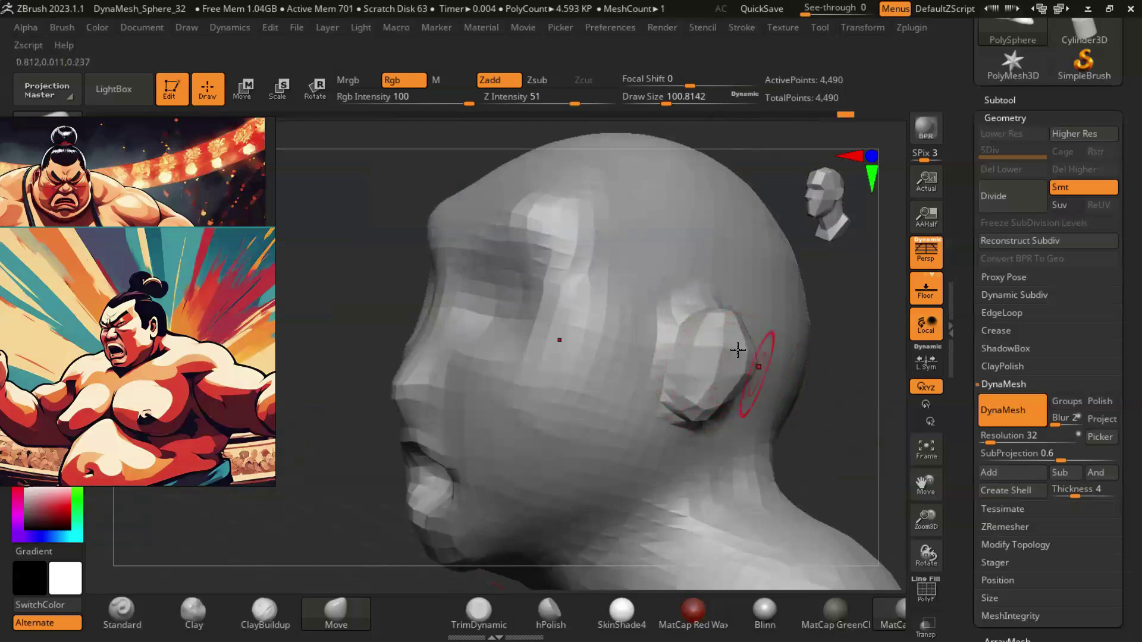
mouse_move(806, 423)
right_down()
mouse_move(704, 362)
mouse_move(765, 359)
right_up()
right_drag(734, 396, 720, 379)
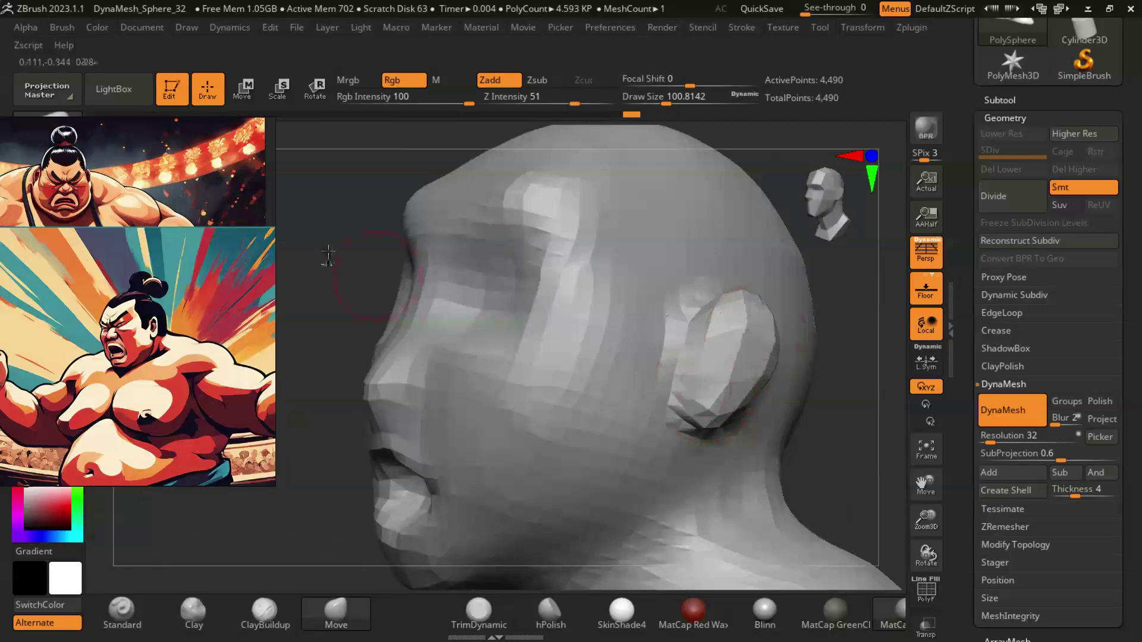
mouse_move(752, 306)
right_down()
mouse_move(798, 408)
mouse_move(779, 392)
mouse_move(771, 407)
mouse_move(785, 351)
right_up()
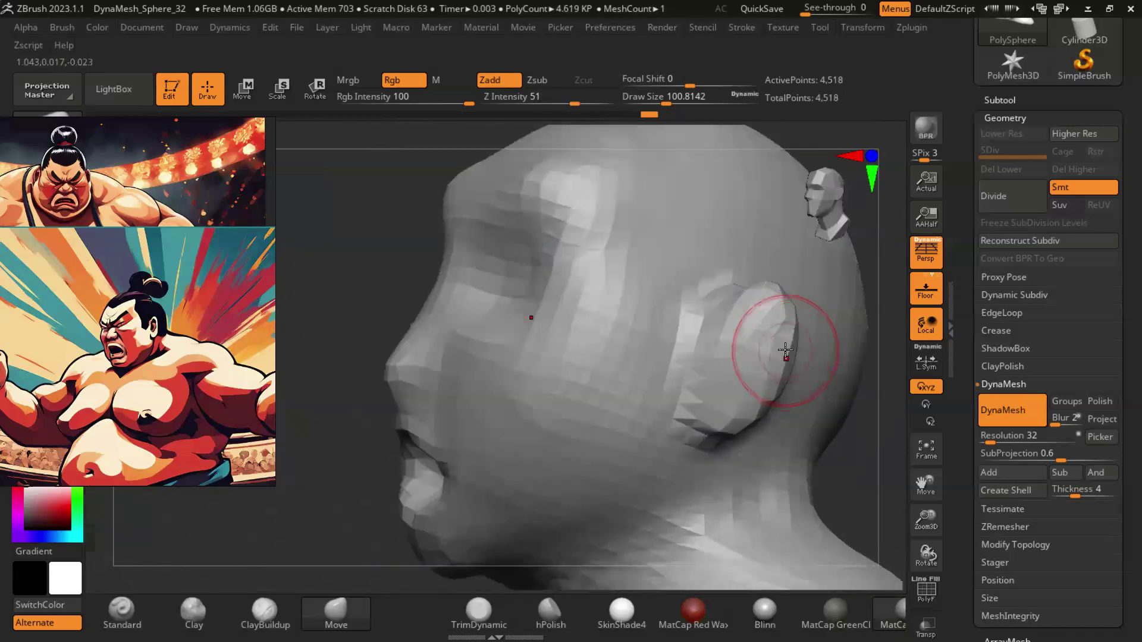
mouse_move(775, 391)
right_down()
mouse_move(377, 298)
mouse_move(339, 212)
mouse_move(826, 393)
mouse_move(627, 479)
mouse_move(416, 186)
mouse_move(837, 307)
mouse_move(756, 399)
mouse_move(777, 356)
mouse_move(773, 391)
mouse_move(763, 301)
mouse_move(742, 327)
right_up()
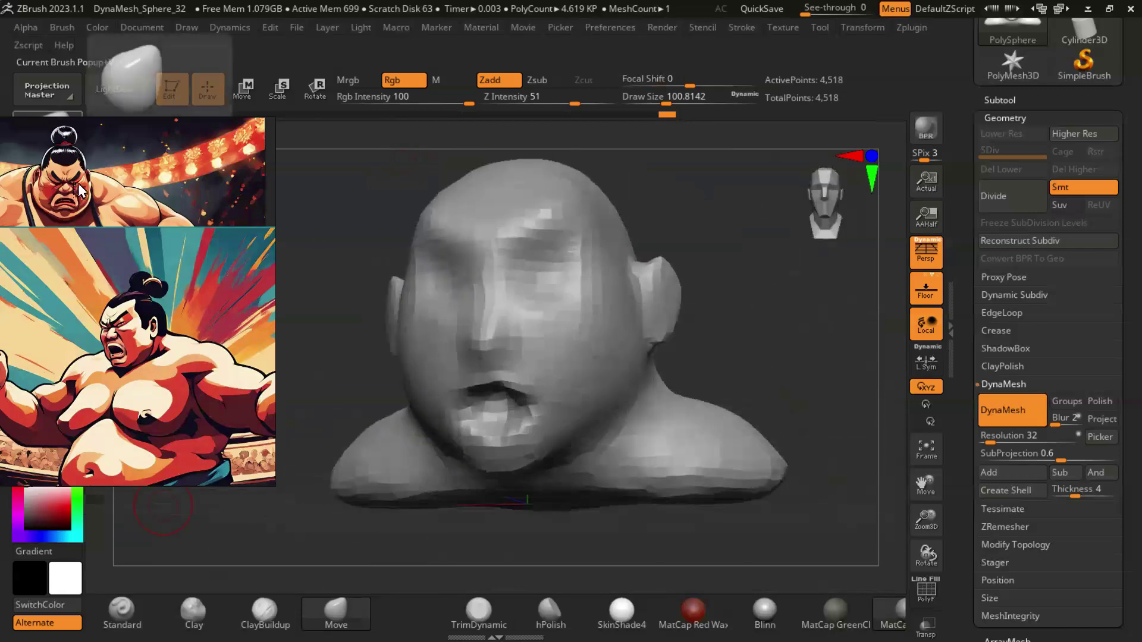
click(55, 136)
key(d)
key(s)
mouse_move(773, 392)
right_down()
mouse_move(706, 305)
mouse_move(780, 387)
mouse_move(713, 261)
right_up()
right_drag(750, 339, 737, 416)
click(336, 617)
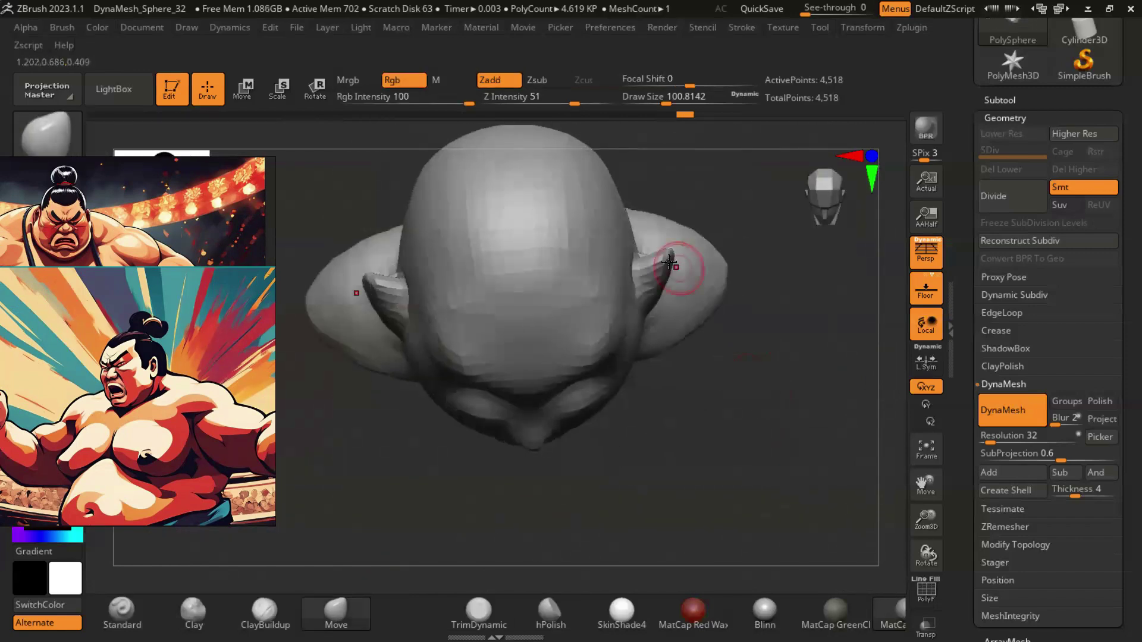
mouse_move(758, 447)
right_down()
mouse_move(760, 301)
mouse_move(744, 285)
mouse_move(651, 278)
mouse_move(804, 394)
mouse_move(774, 335)
right_up()
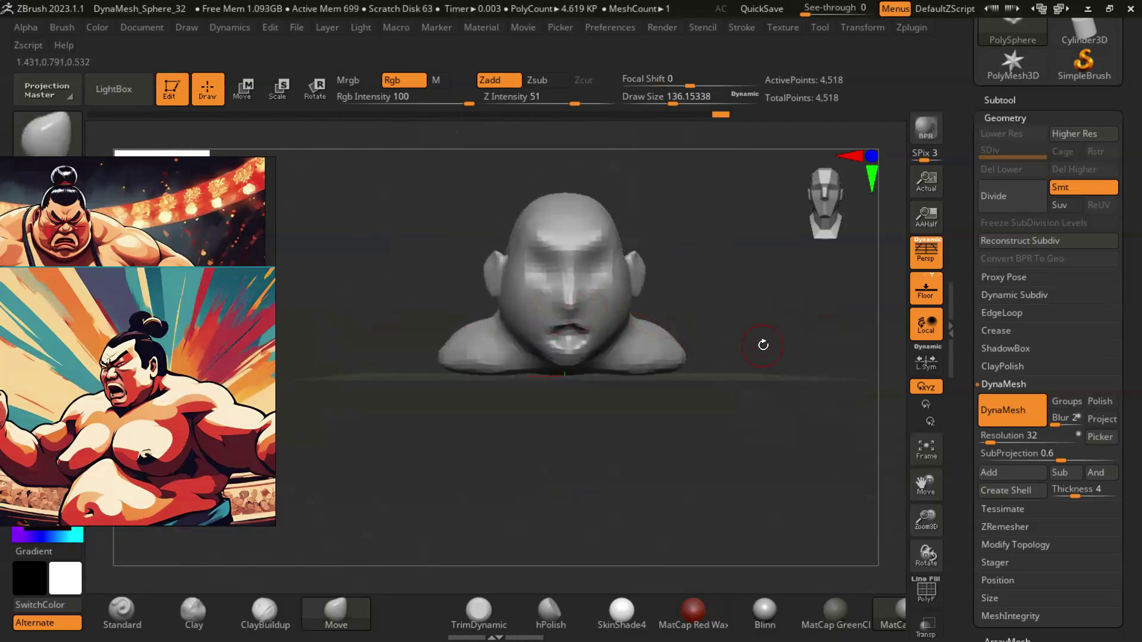
click(275, 99)
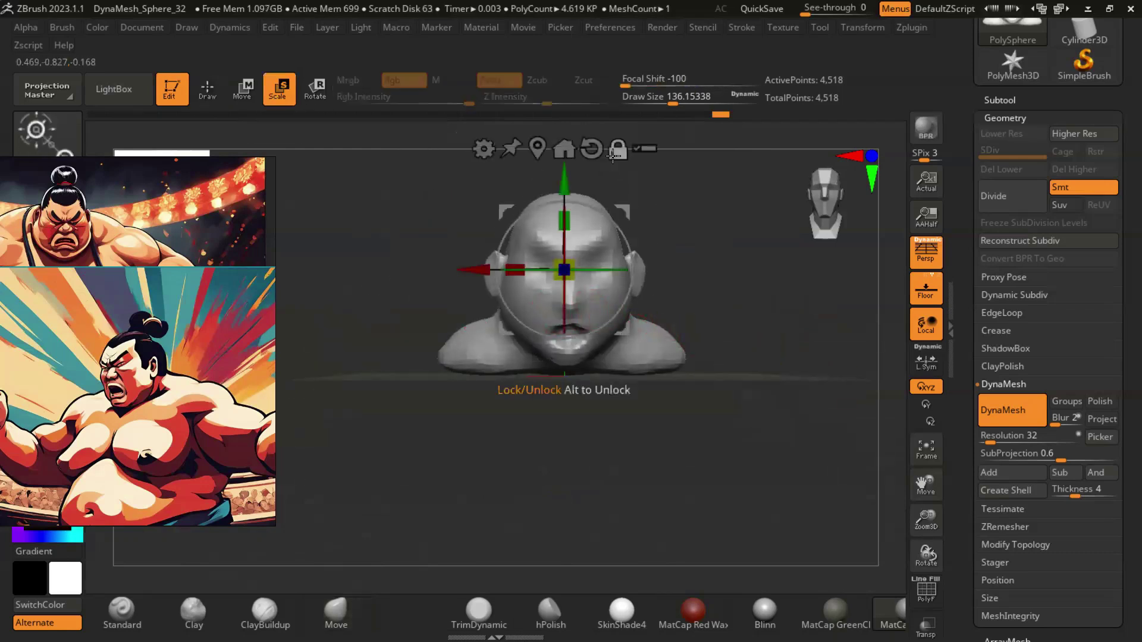
drag(568, 275, 527, 247)
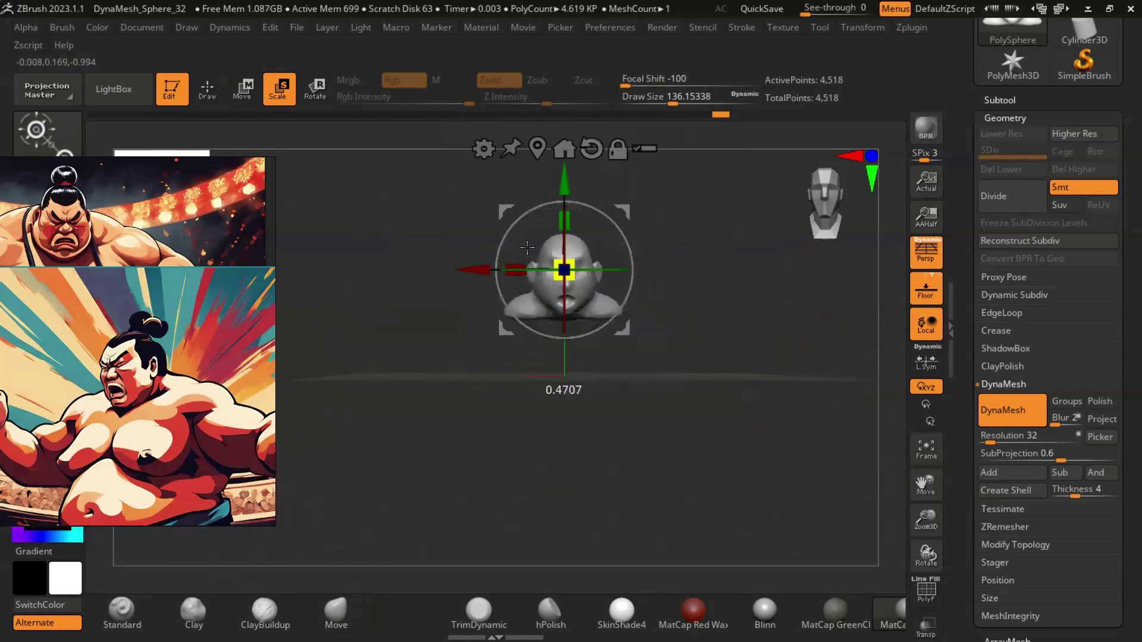
key(q)
key(ctrl+z)
key(ctrl+z)
key(ctrl+z)
key(ctrl+z)
key(ctrl+z)
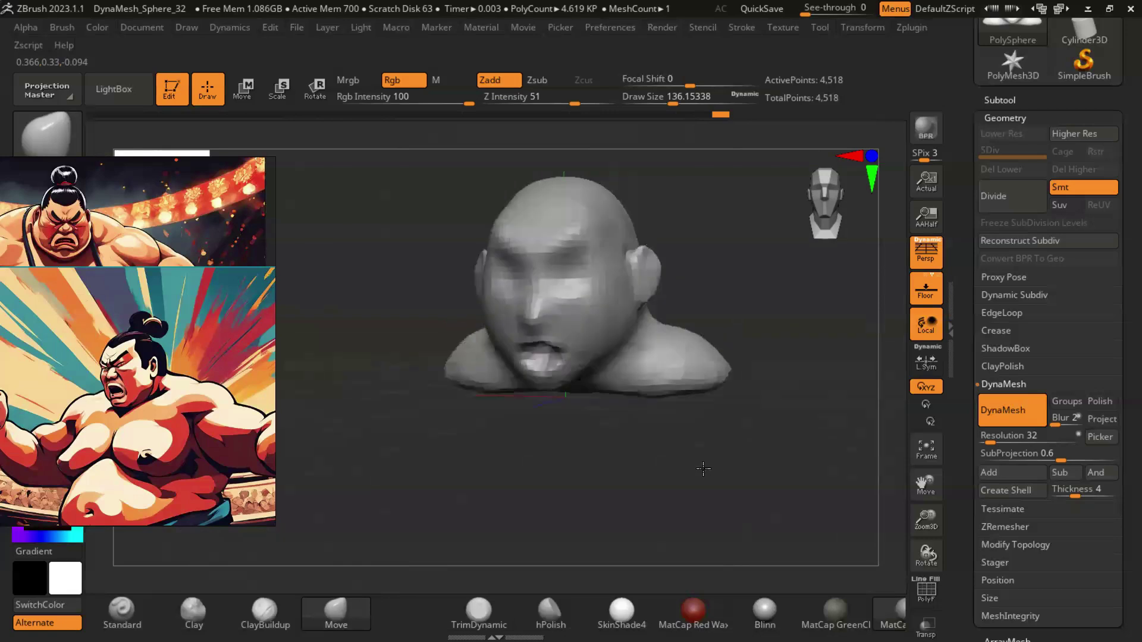
key(ctrl+z)
key(ctrl+z)
key(ctrl+z)
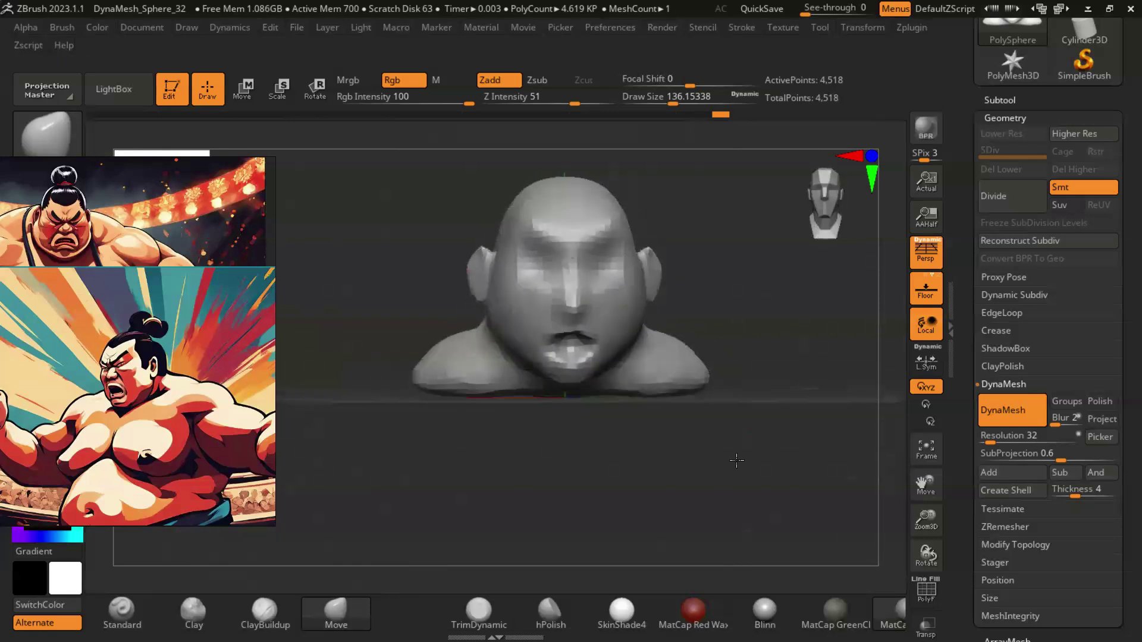
key(ctrl+z)
key(ctrl+z)
key(ctrl+z)
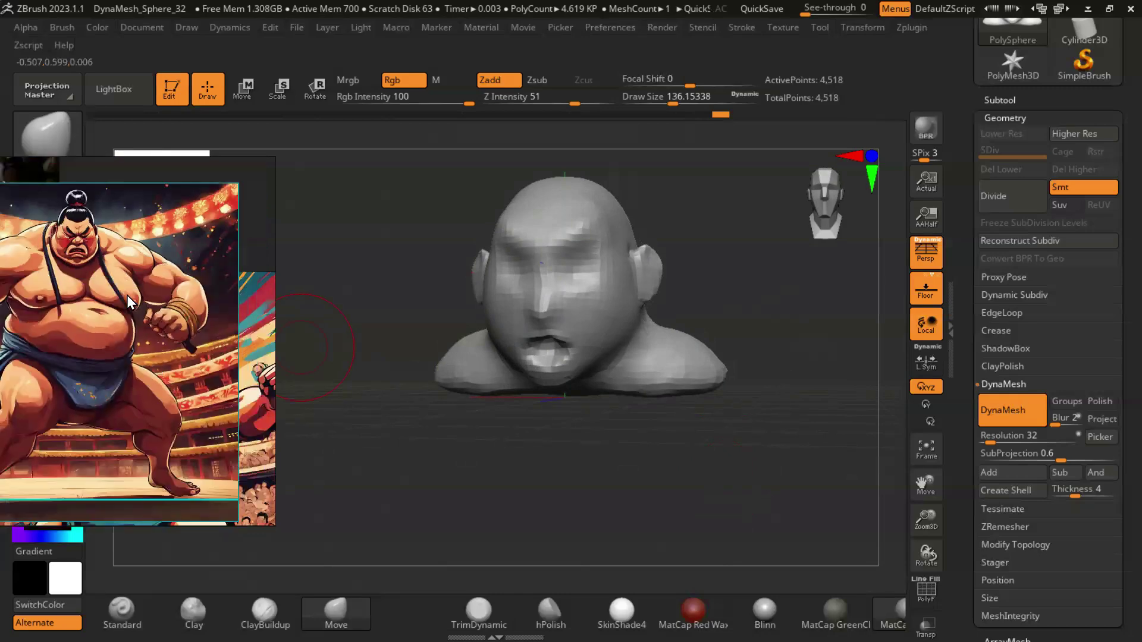
Step: Undo the last two face sculpting strokes and check the head from below and the side
key(ctrl+z)
key(ctrl+z)
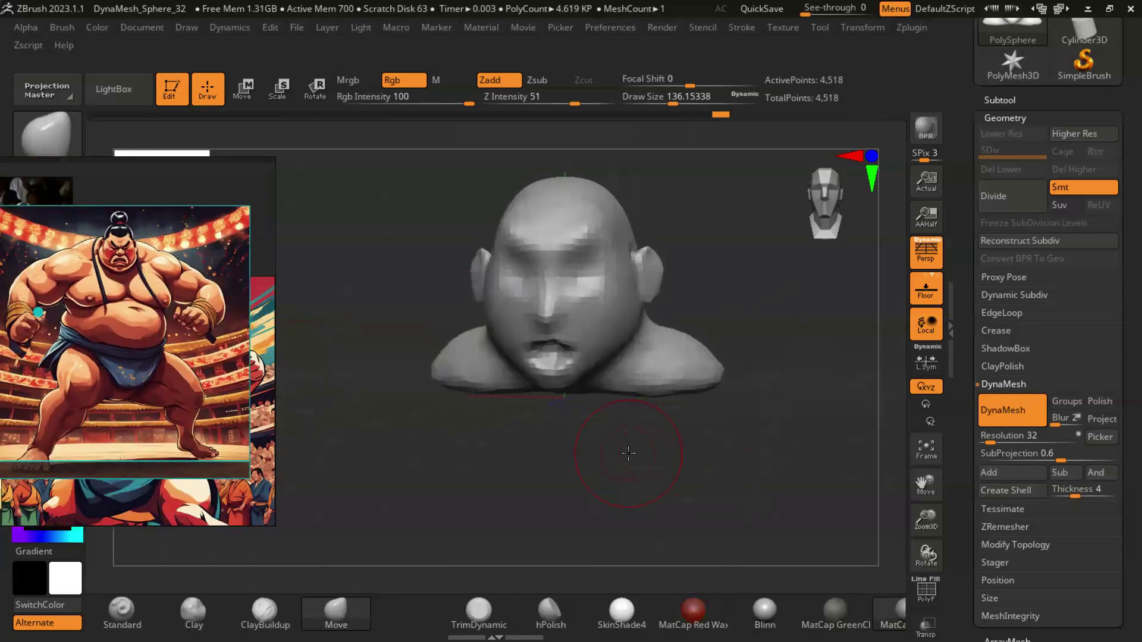
key(ctrl+z)
key(ctrl+z)
mouse_move(630, 365)
mouse_down()
mouse_move(491, 492)
mouse_move(622, 288)
mouse_move(651, 386)
mouse_up()
drag(693, 318, 668, 430)
drag(503, 452, 609, 404)
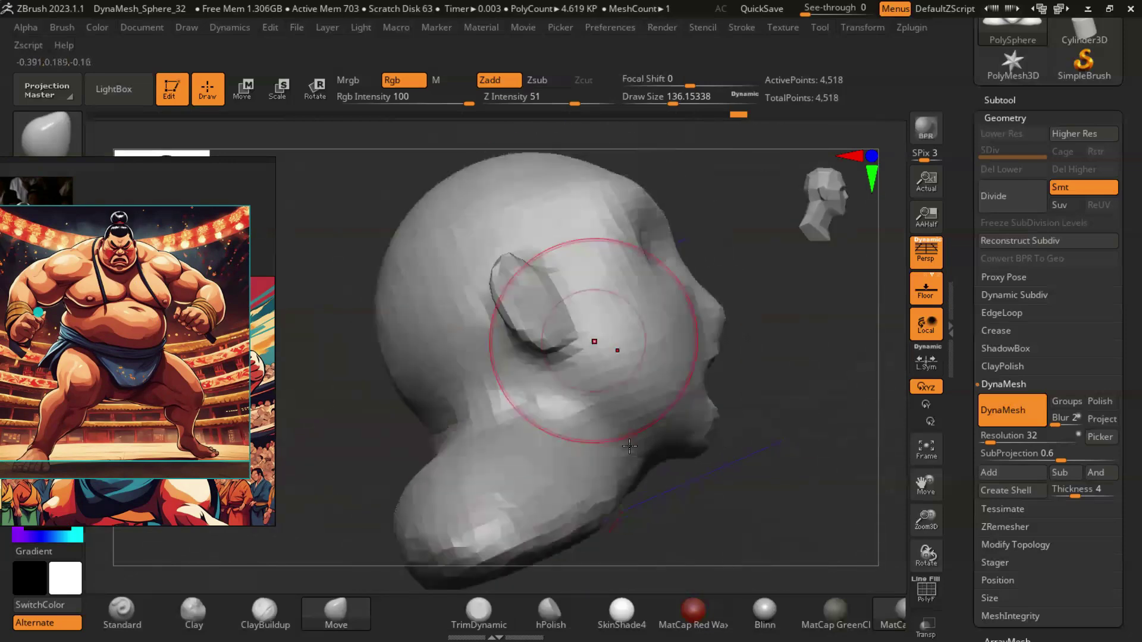
mouse_move(650, 451)
mouse_down()
mouse_move(732, 502)
mouse_move(782, 373)
mouse_move(740, 401)
mouse_move(650, 398)
mouse_move(683, 428)
mouse_up()
Step: Check front and rear three-quarter views, then toggle DynaMesh off for a ~1.58-million-point mesh
mouse_move(753, 460)
mouse_down()
mouse_move(793, 454)
mouse_move(728, 374)
mouse_up()
drag(641, 461, 663, 289)
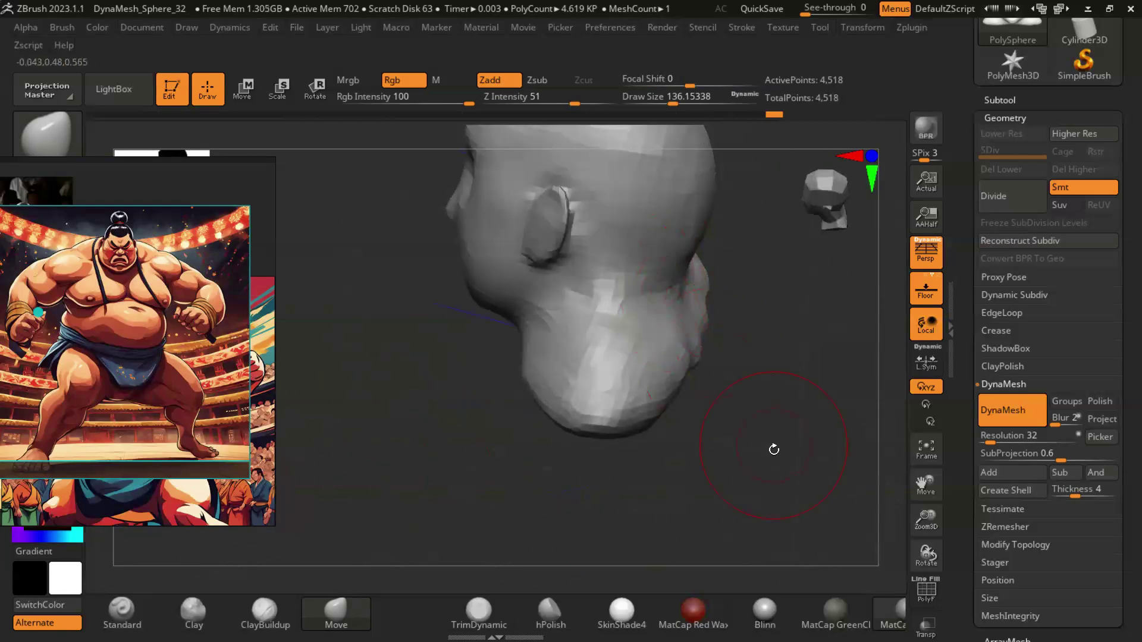
drag(730, 380, 677, 292)
mouse_move(703, 398)
mouse_down()
mouse_move(712, 357)
mouse_move(775, 450)
mouse_move(668, 497)
mouse_move(729, 420)
mouse_move(823, 439)
mouse_move(803, 421)
mouse_up()
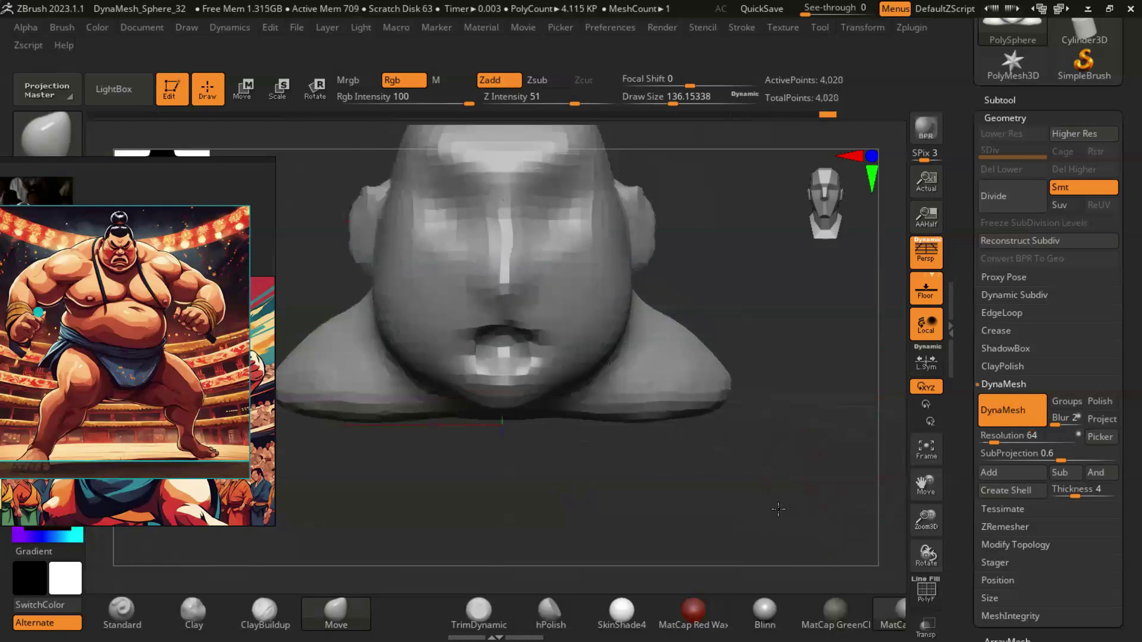
click(1013, 414)
mouse_move(810, 400)
mouse_down()
mouse_move(856, 400)
mouse_move(777, 332)
mouse_up()
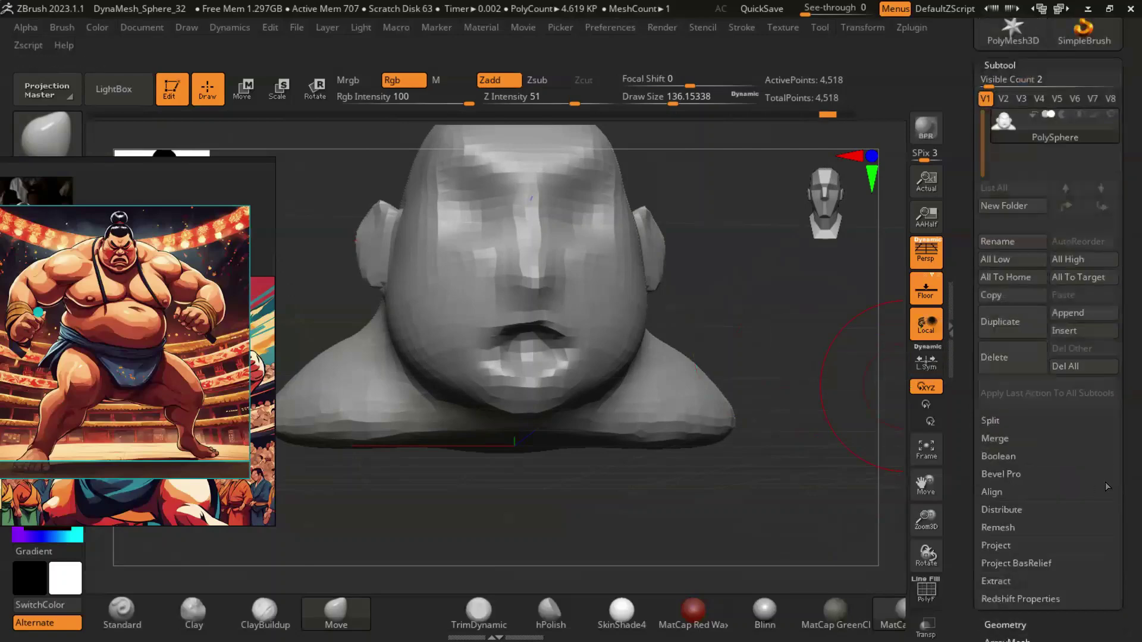
scroll(1021, 387, down, 2)
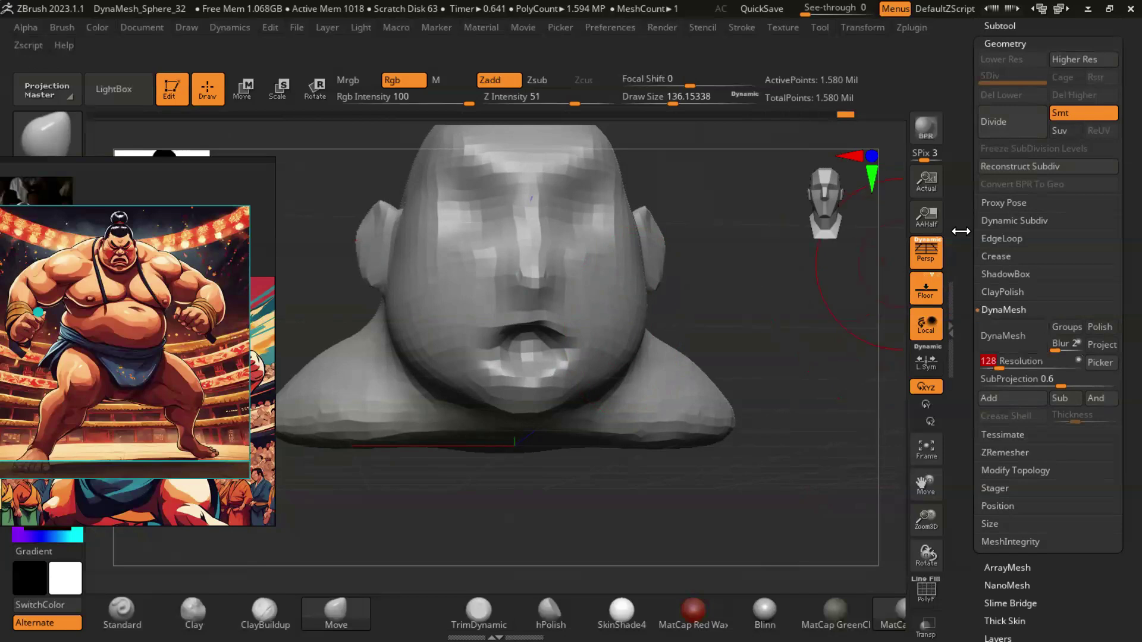
Step: Remesh the head evenly at DynaMesh resolution 64, then 128
shift+right_drag(608, 303, 645, 311)
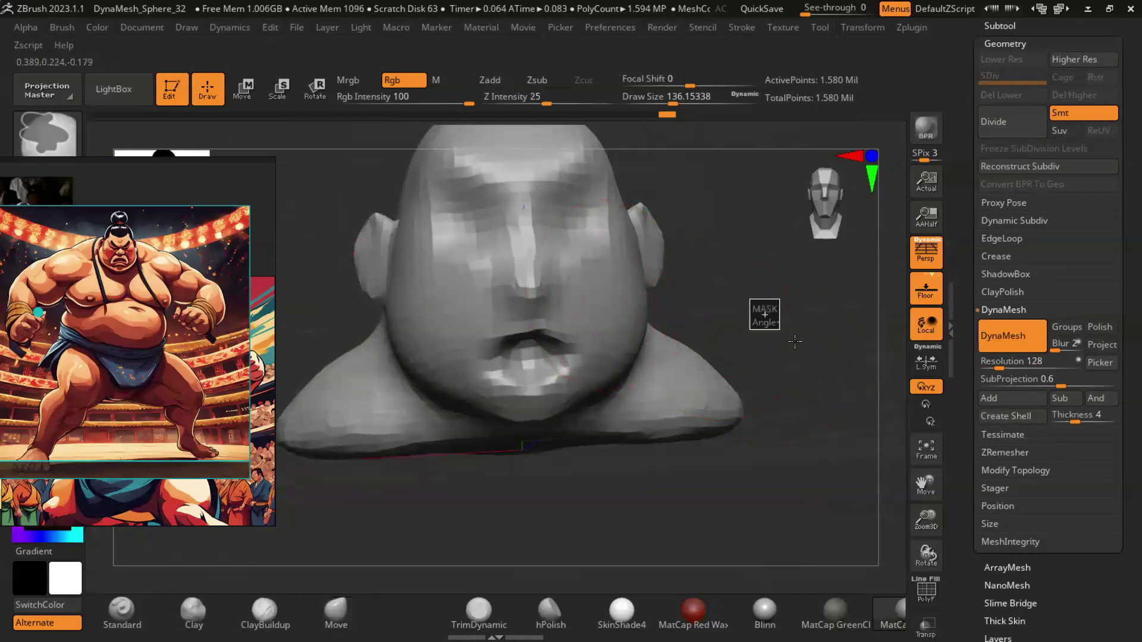
drag(795, 342, 791, 381)
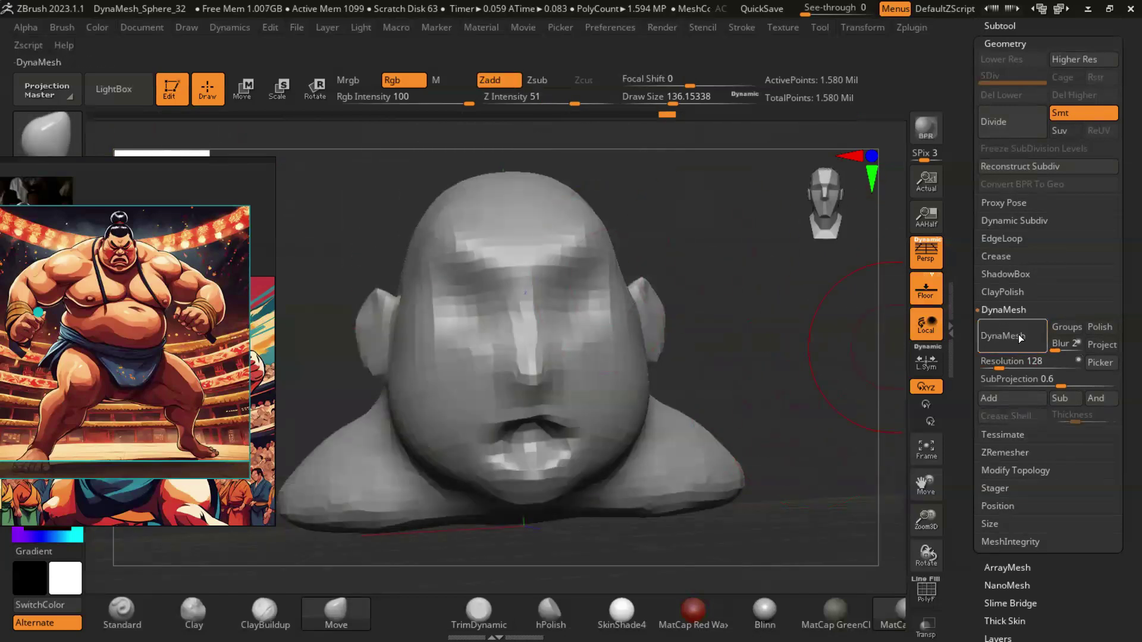
mouse_move(691, 463)
right_down()
mouse_move(696, 423)
mouse_move(584, 352)
right_up()
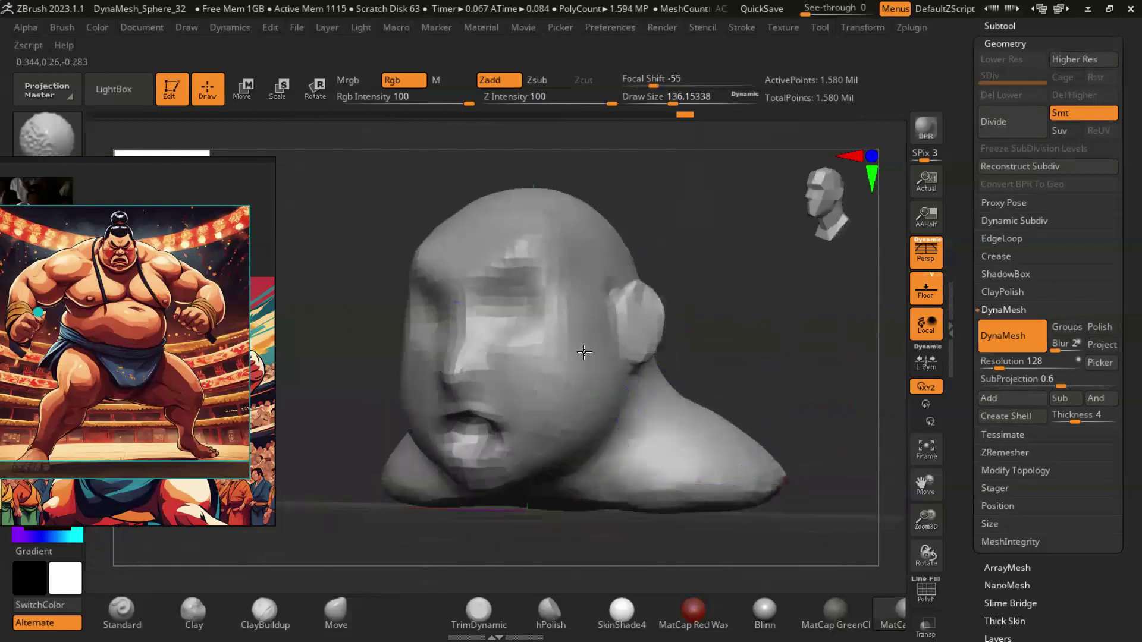
shift+right_drag(741, 358, 862, 359)
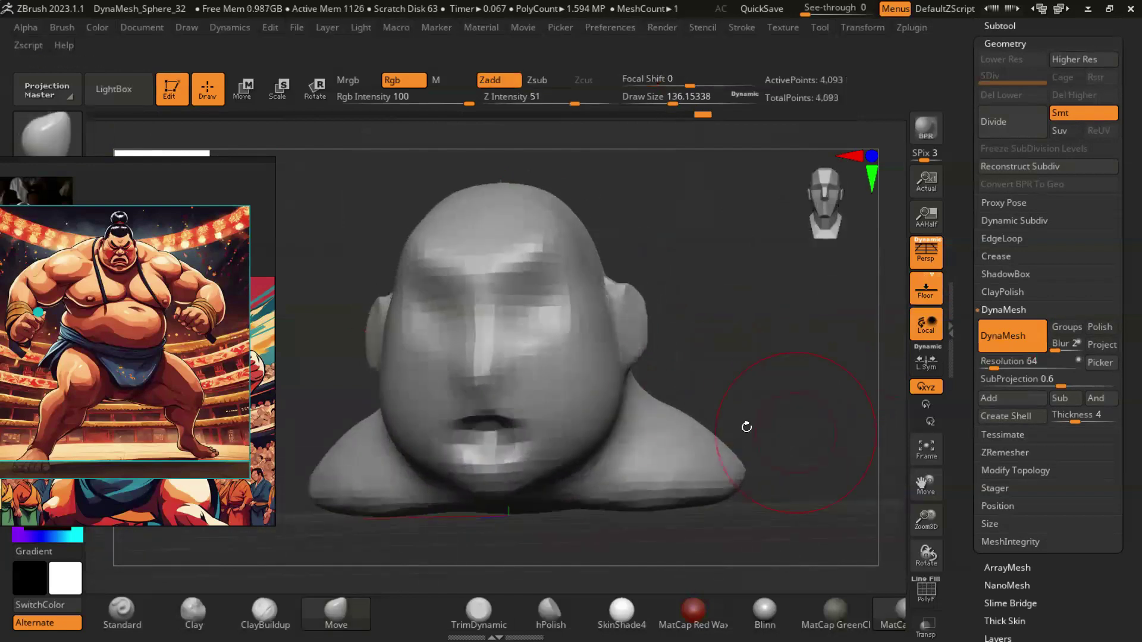
ctrl+drag(782, 431, 786, 433)
mouse_move(786, 433)
right_down()
mouse_move(729, 466)
mouse_move(790, 440)
mouse_move(569, 408)
right_up()
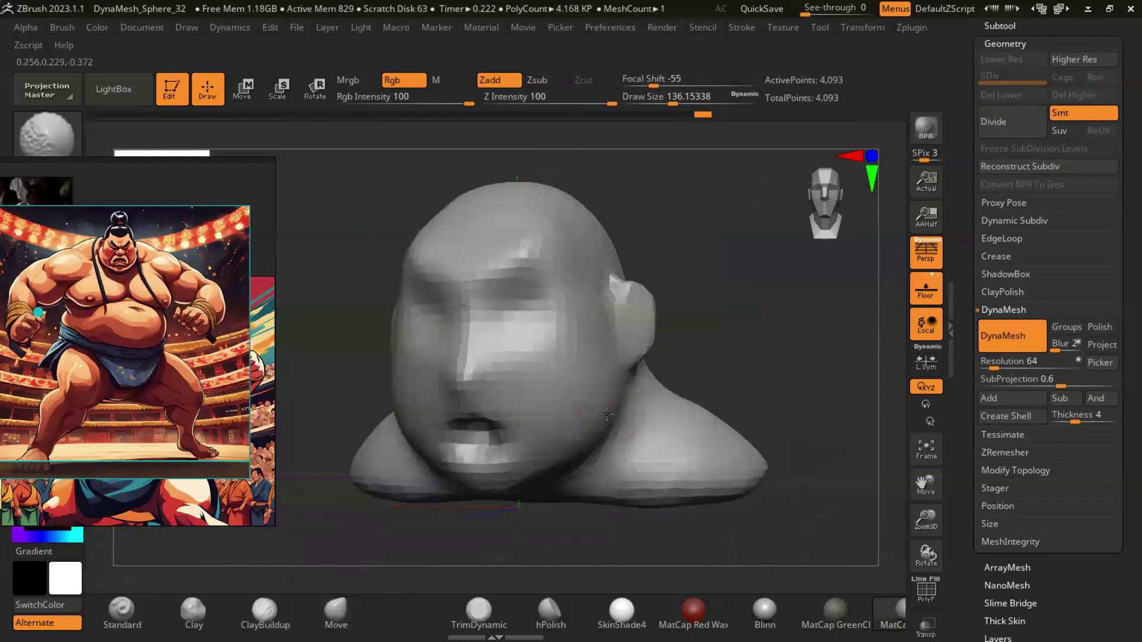
click(1031, 361)
text(128)
key(Return)
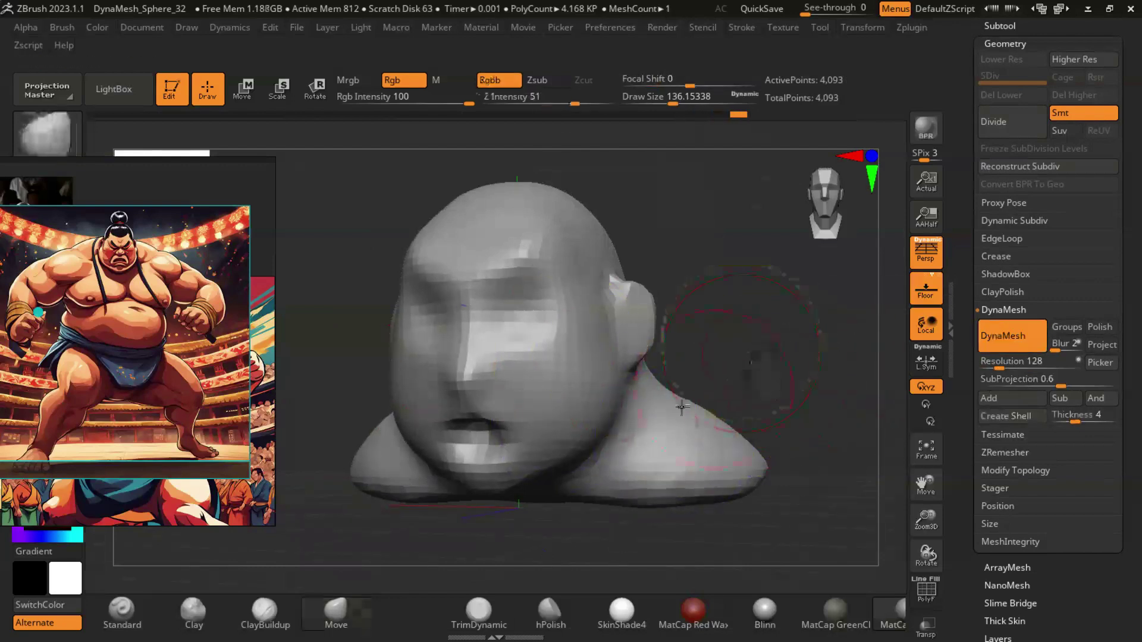
ctrl+drag(684, 416, 687, 417)
mouse_move(687, 417)
ctrl+right_down()
mouse_move(726, 357)
mouse_move(649, 291)
ctrl+right_up()
mouse_move(762, 357)
right_down()
mouse_move(791, 363)
mouse_move(552, 400)
right_up()
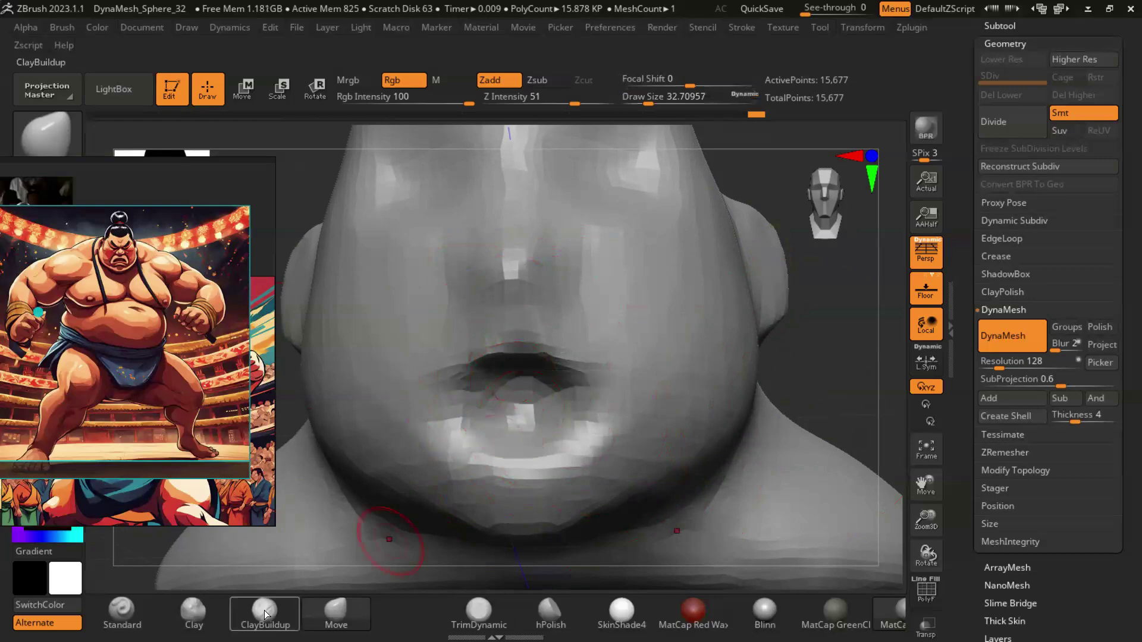
Step: Build up clay on the lower face and pull the mouth wider into a shout with Move
mouse_move(553, 390)
right_down()
mouse_move(835, 406)
mouse_move(693, 454)
right_up()
key(b)
key(m)
key(v)
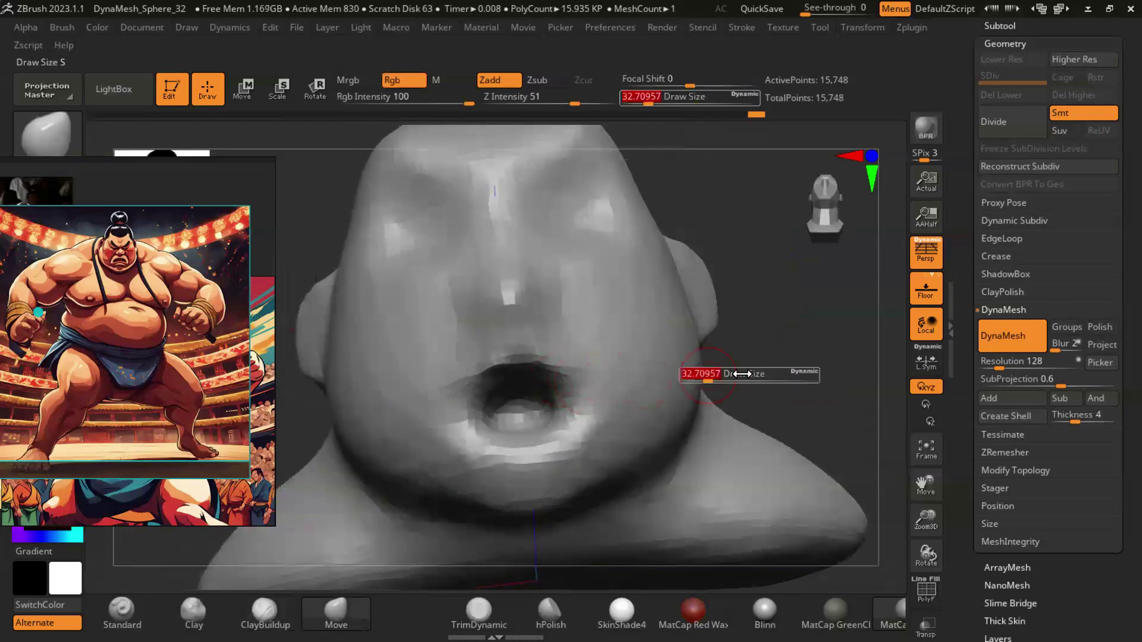
mouse_move(568, 359)
right_down()
mouse_move(760, 398)
mouse_move(581, 399)
right_up()
mouse_move(686, 398)
right_down()
mouse_move(803, 410)
mouse_move(538, 426)
mouse_move(684, 405)
mouse_move(593, 375)
mouse_move(675, 433)
mouse_move(625, 286)
mouse_move(640, 404)
mouse_move(684, 357)
mouse_move(773, 369)
mouse_move(713, 380)
mouse_move(795, 391)
mouse_move(594, 380)
mouse_move(430, 353)
mouse_move(807, 406)
right_up()
key(b)
key(m)
key(v)
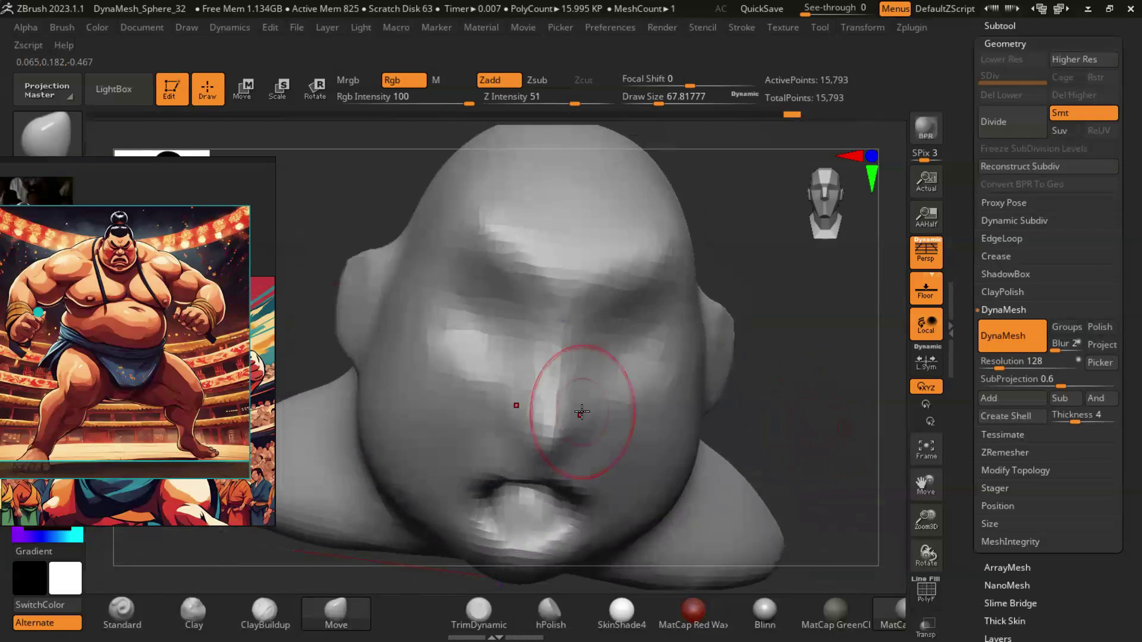
Step: Gently build up the nose bridge with ClayBuildup at Z Intensity 5
key(b)
key(c)
key(b)
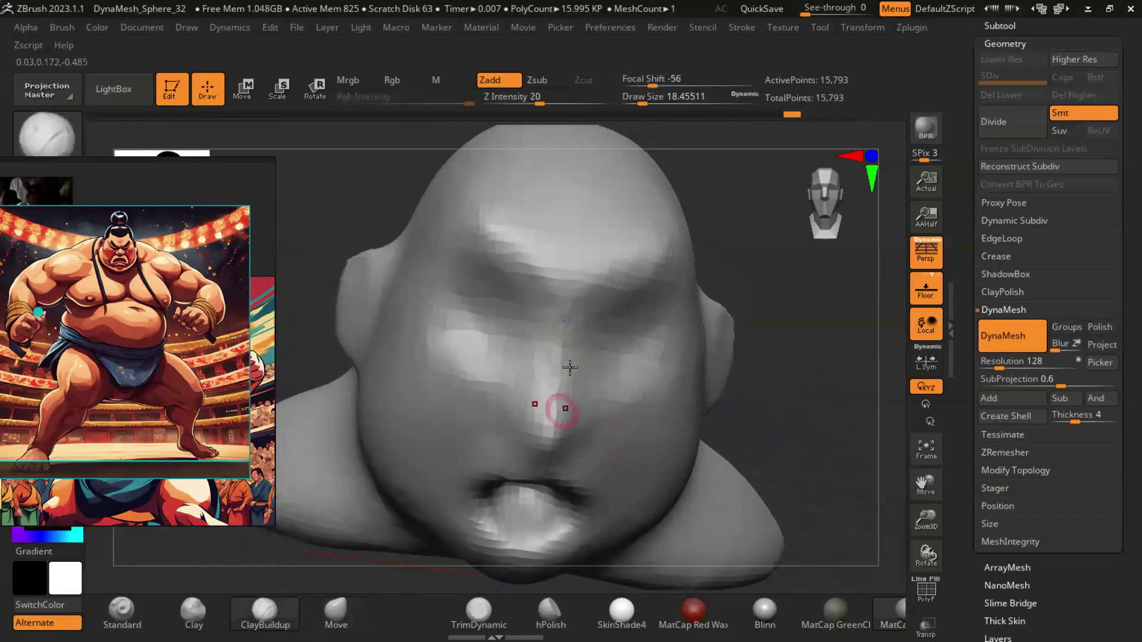
click(509, 99)
text(5)
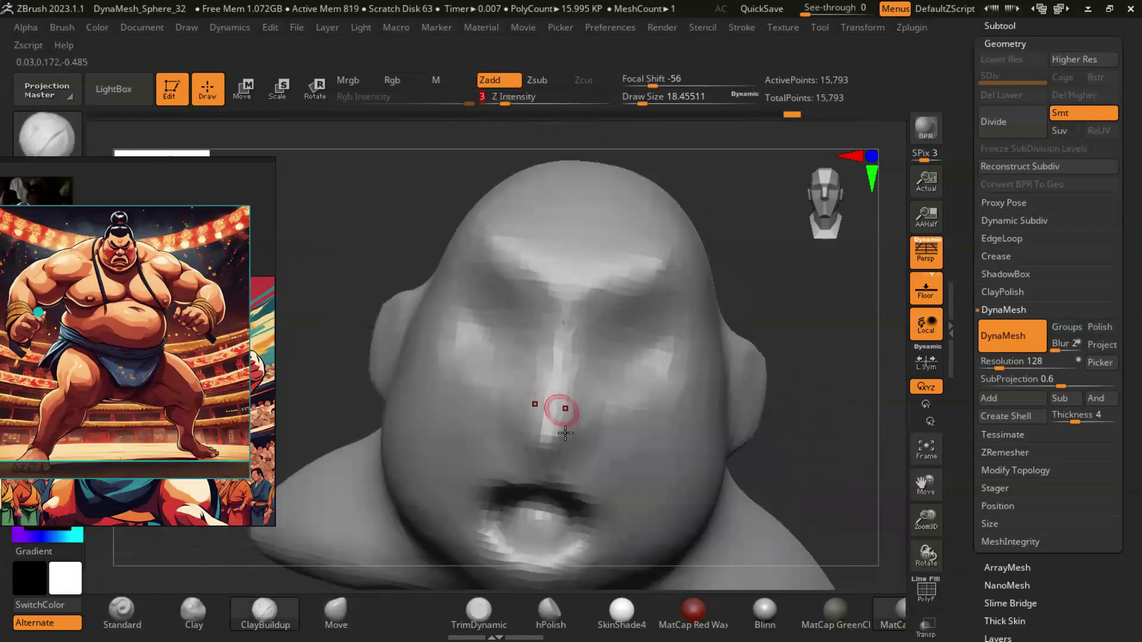
drag(779, 420, 568, 366)
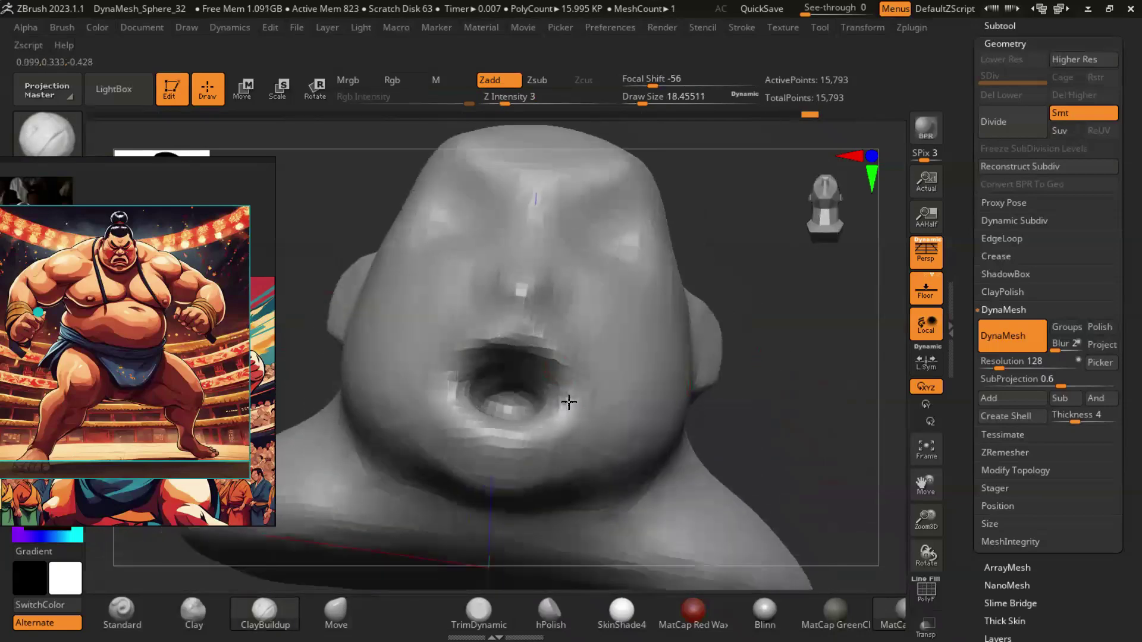
mouse_move(565, 402)
right_down()
mouse_move(722, 393)
mouse_move(545, 290)
right_up()
alt+right_drag(767, 362, 586, 327)
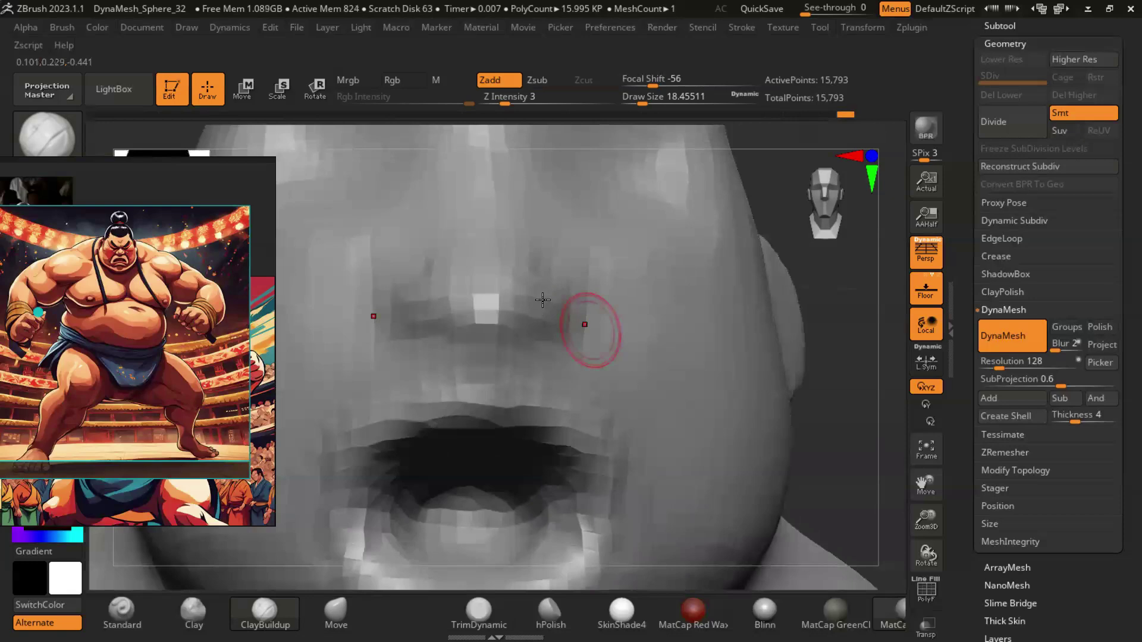
mouse_move(497, 255)
alt+right_down()
mouse_move(780, 262)
mouse_move(480, 332)
mouse_move(767, 361)
mouse_move(491, 306)
alt+right_up()
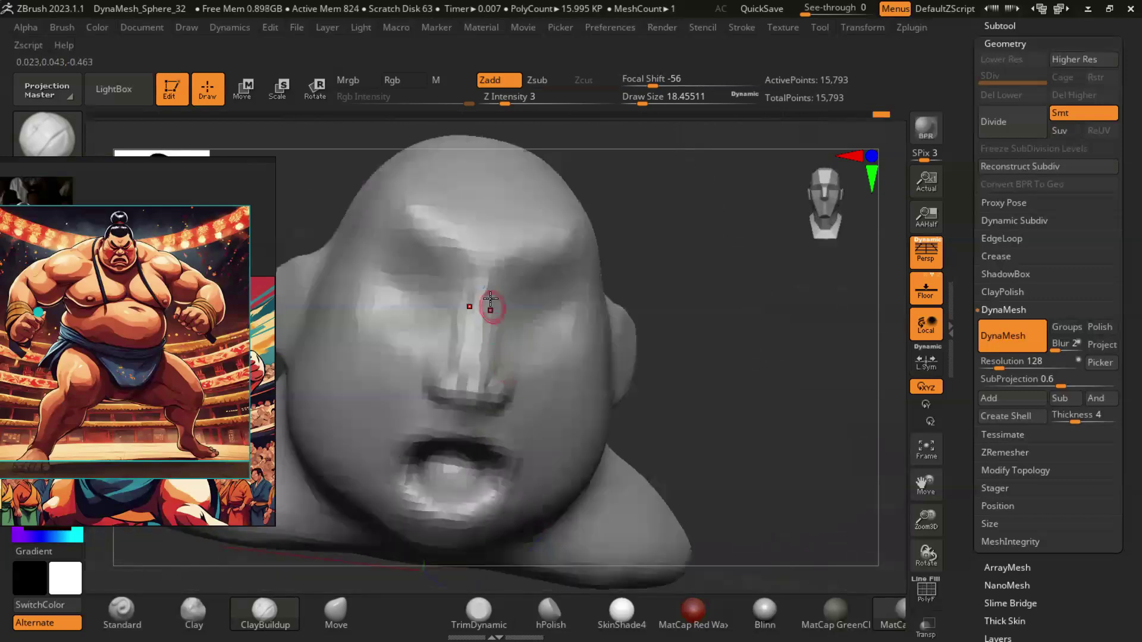
mouse_move(498, 369)
right_down()
mouse_move(489, 397)
mouse_move(559, 375)
mouse_move(439, 323)
right_up()
right_drag(746, 373, 744, 421)
mouse_move(765, 328)
right_down()
mouse_move(785, 417)
mouse_move(802, 339)
right_up()
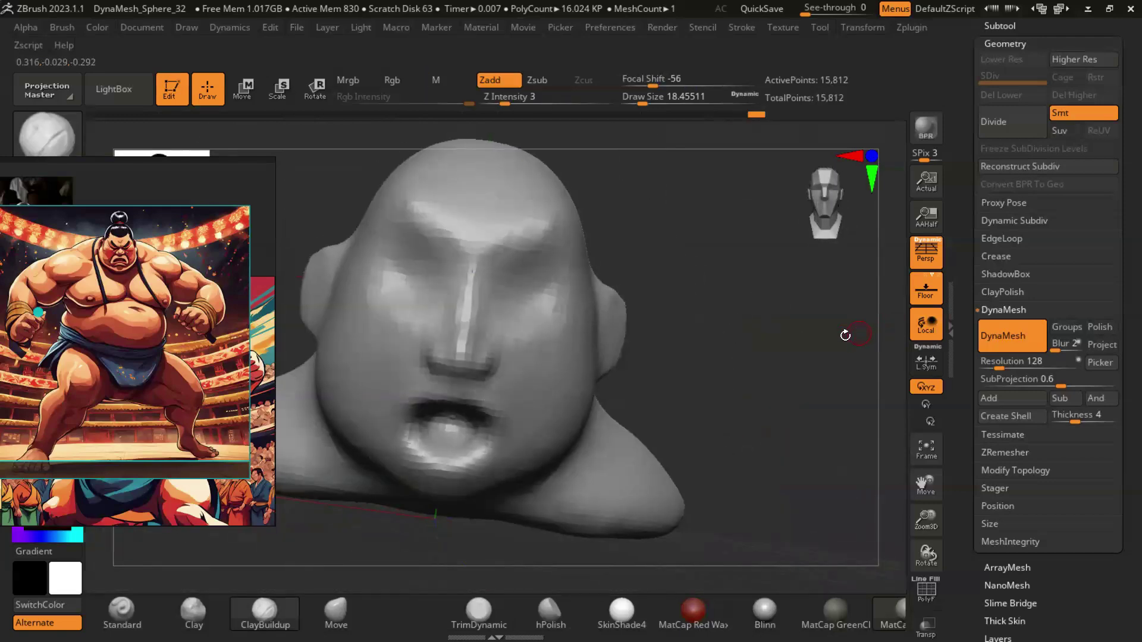
Step: Pull the ear outward into shape with the Move brush at Draw Size about 43.76
right_drag(687, 359, 696, 304)
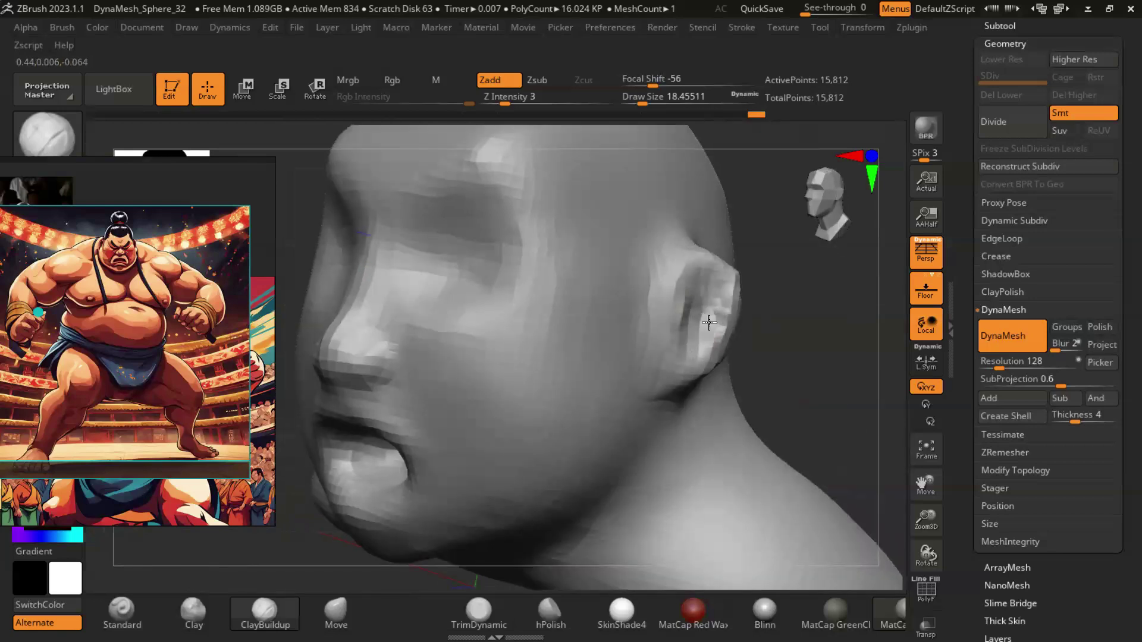
right_drag(681, 286, 751, 336)
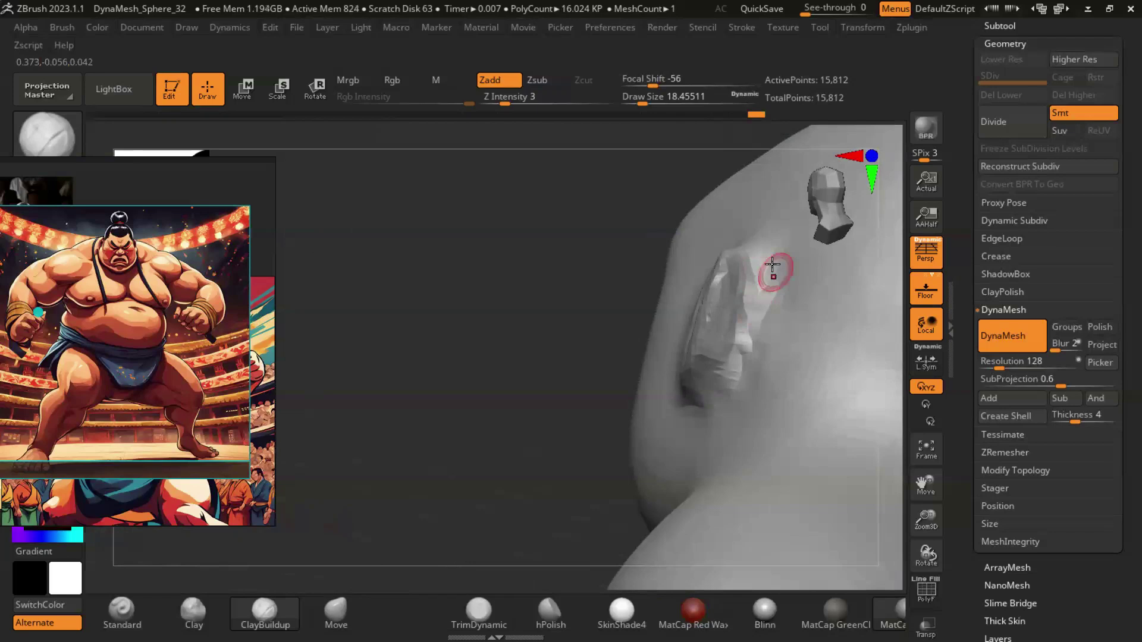
right_drag(461, 334, 680, 269)
right_drag(658, 321, 755, 309)
key(b)
key(m)
key(v)
key(s)
drag(766, 321, 779, 321)
drag(647, 270, 691, 269)
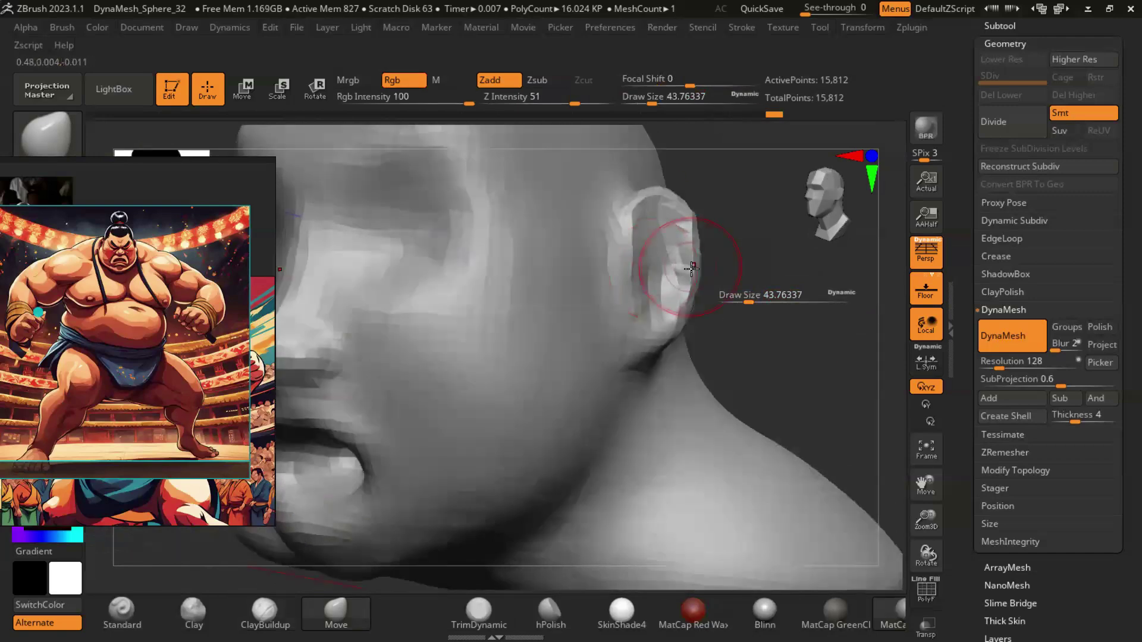
mouse_move(765, 362)
right_down()
mouse_move(787, 359)
mouse_move(786, 391)
right_up()
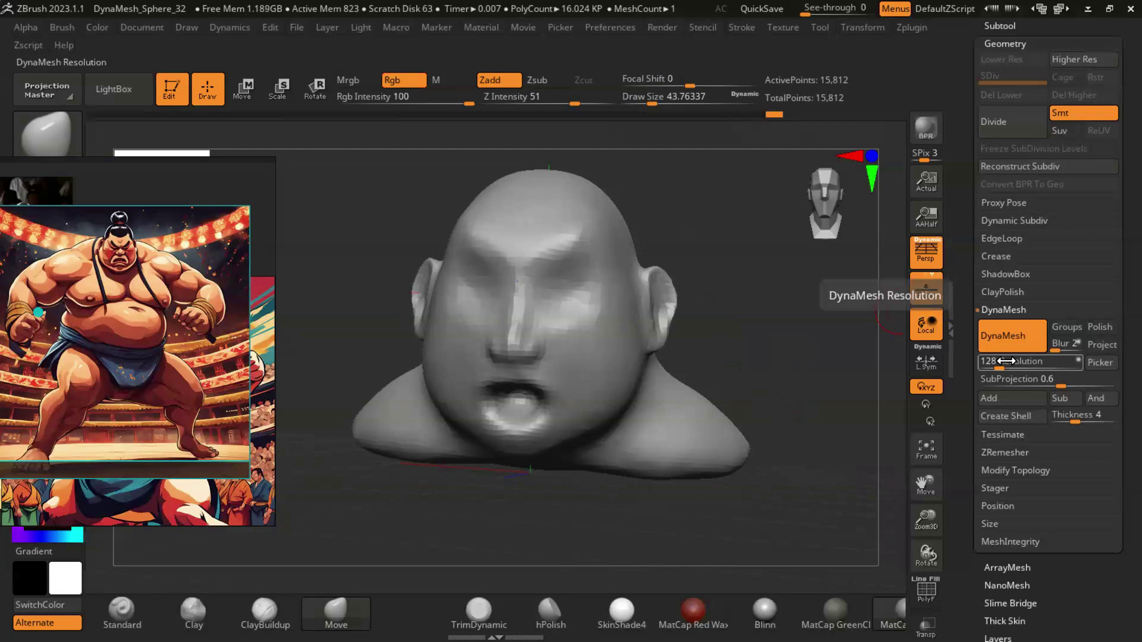
click(1031, 362)
Step: DynaMesh the head at resolution 152 and pull the lower lip down into an open O
text(152)
key(Return)
right_drag(752, 367, 588, 335)
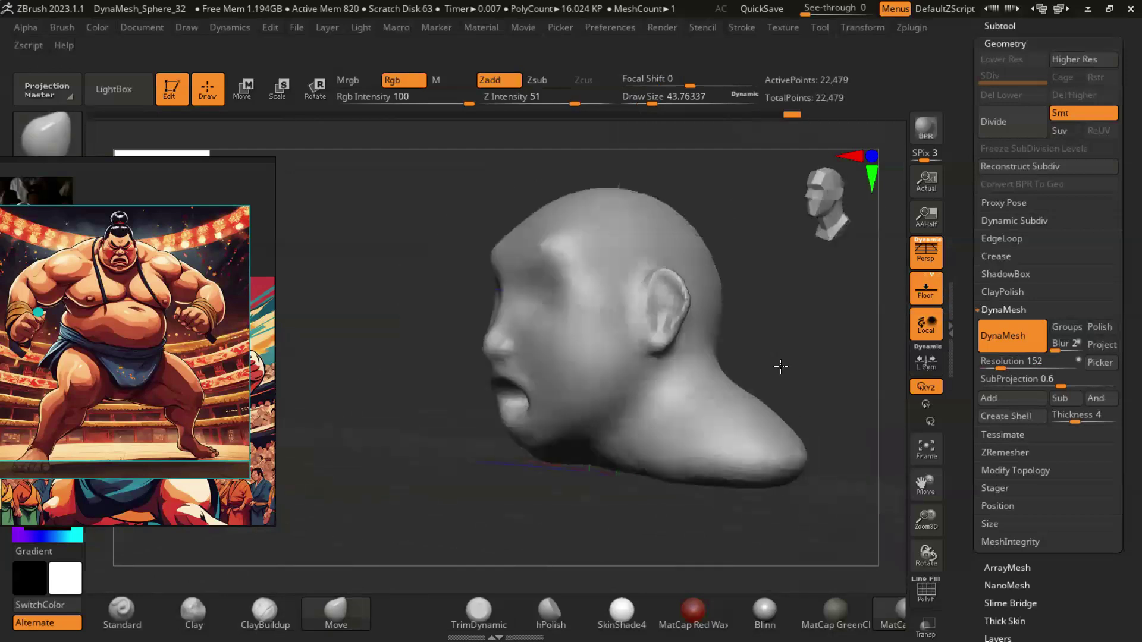
click(336, 609)
right_drag(748, 401, 582, 255)
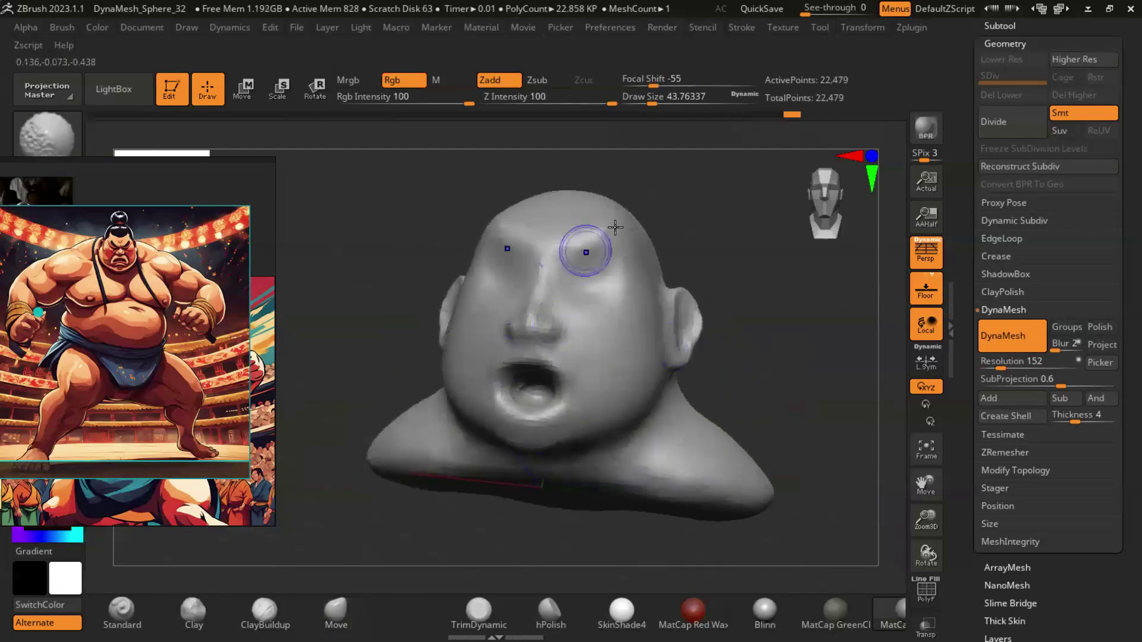
drag(533, 328, 535, 401)
mouse_move(536, 401)
right_down()
mouse_move(785, 387)
mouse_move(730, 482)
mouse_move(654, 387)
right_up()
key(s)
drag(765, 388, 791, 388)
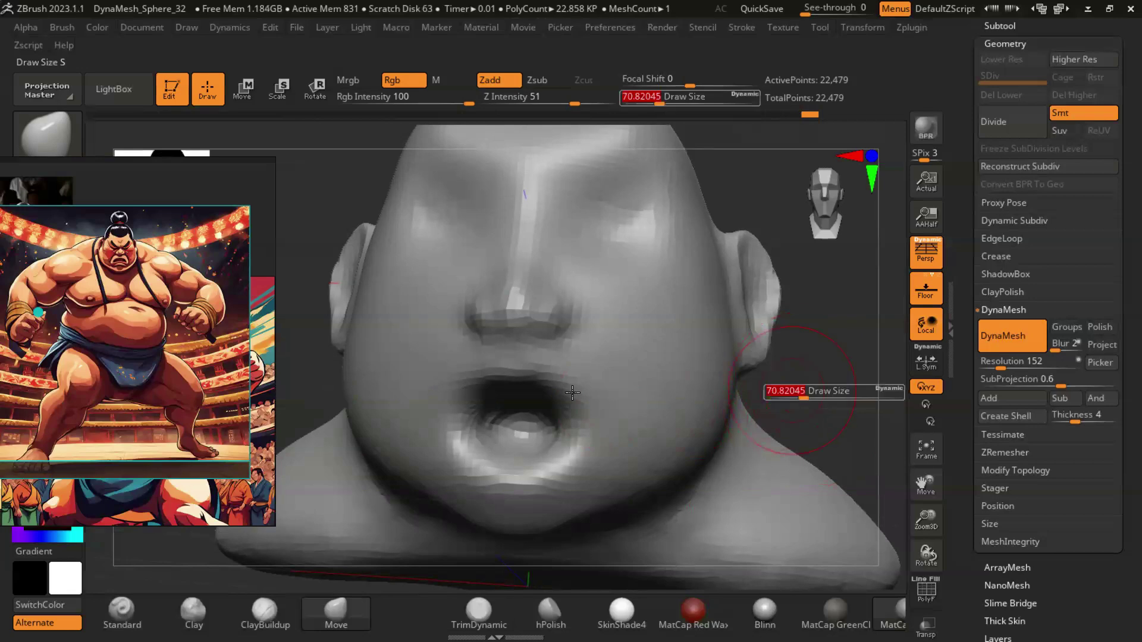
right_drag(801, 401, 804, 408)
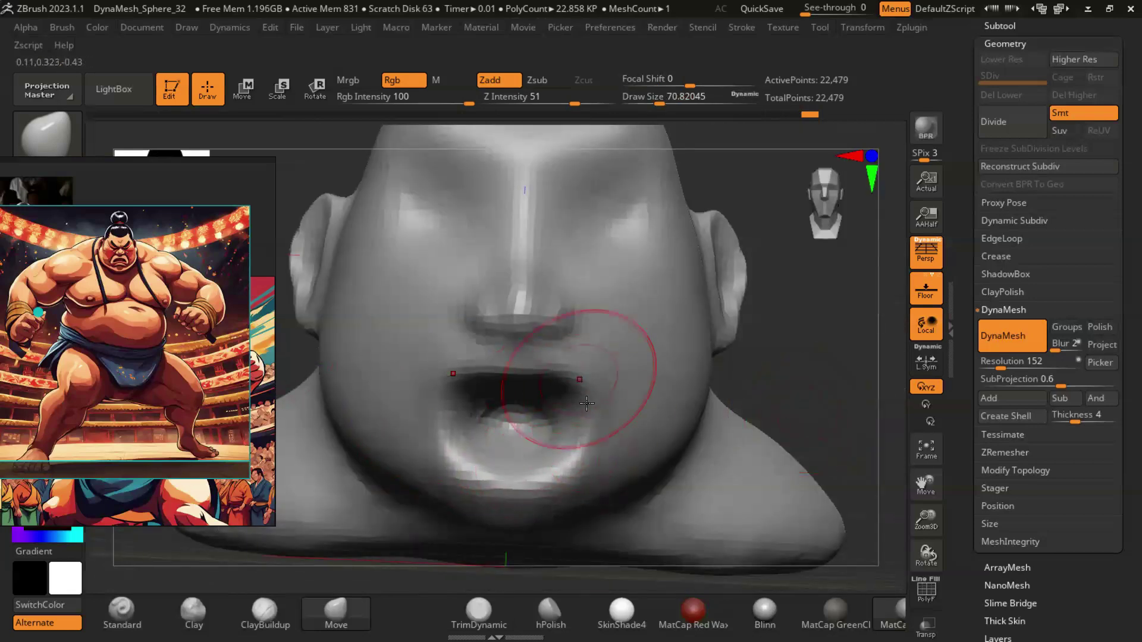
right_drag(594, 397, 567, 385)
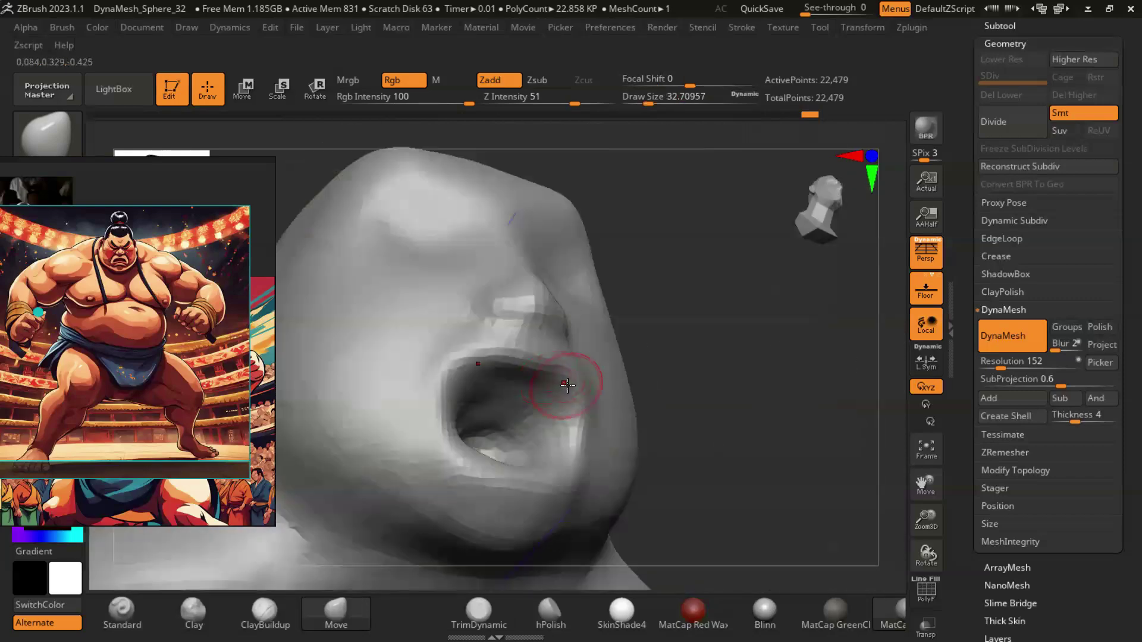
mouse_move(702, 395)
right_down()
mouse_move(619, 420)
mouse_move(721, 434)
mouse_move(562, 474)
right_up()
mouse_move(789, 367)
right_down()
mouse_move(684, 411)
mouse_move(734, 412)
mouse_move(770, 392)
mouse_move(772, 434)
mouse_move(747, 433)
mouse_move(748, 421)
mouse_move(595, 411)
mouse_move(522, 387)
right_up()
Step: Build up the mouth interior with ClayBuildup at Draw Size about 25
key(s)
drag(522, 387, 521, 369)
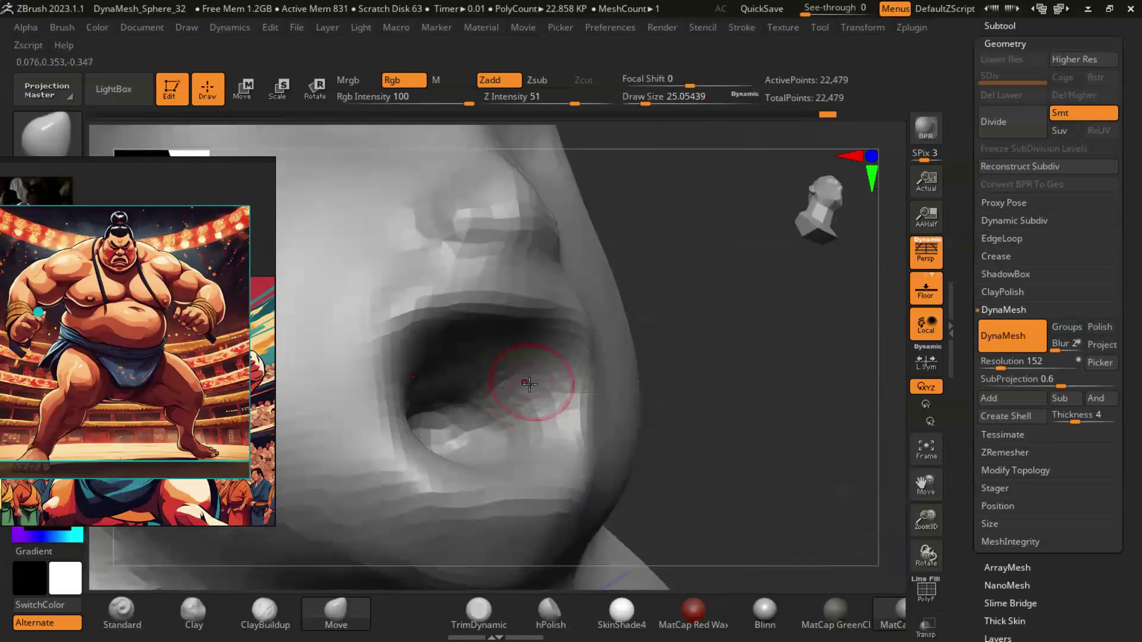
key(b)
key(c)
key(b)
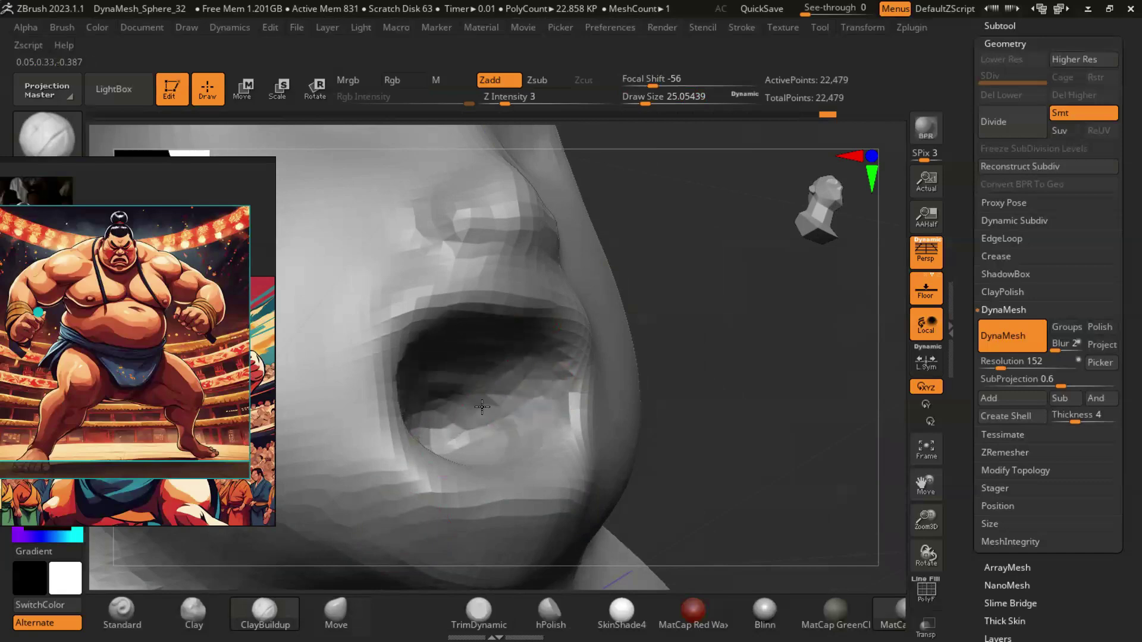
right_drag(706, 458, 429, 401)
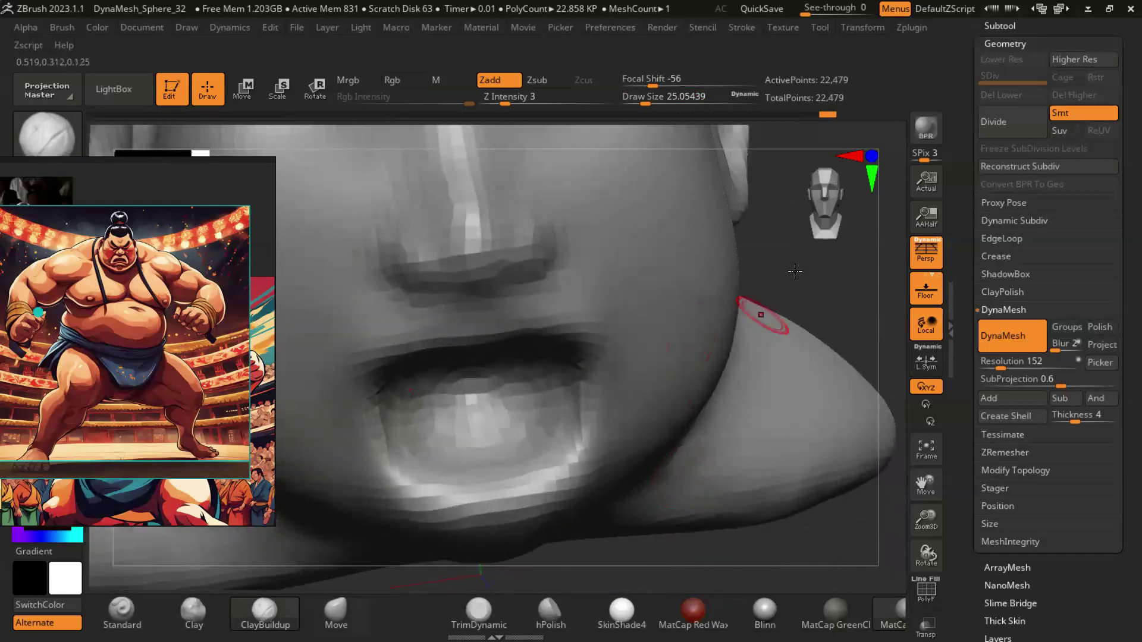
right_drag(794, 272, 450, 383)
right_drag(884, 365, 520, 411)
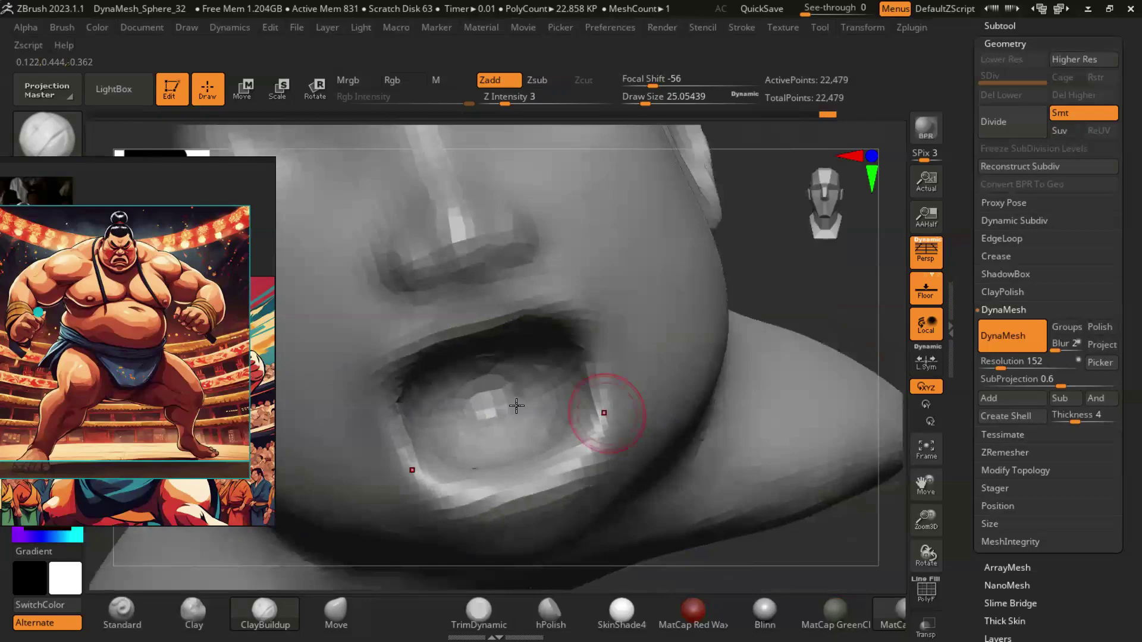
right_drag(820, 299, 570, 342)
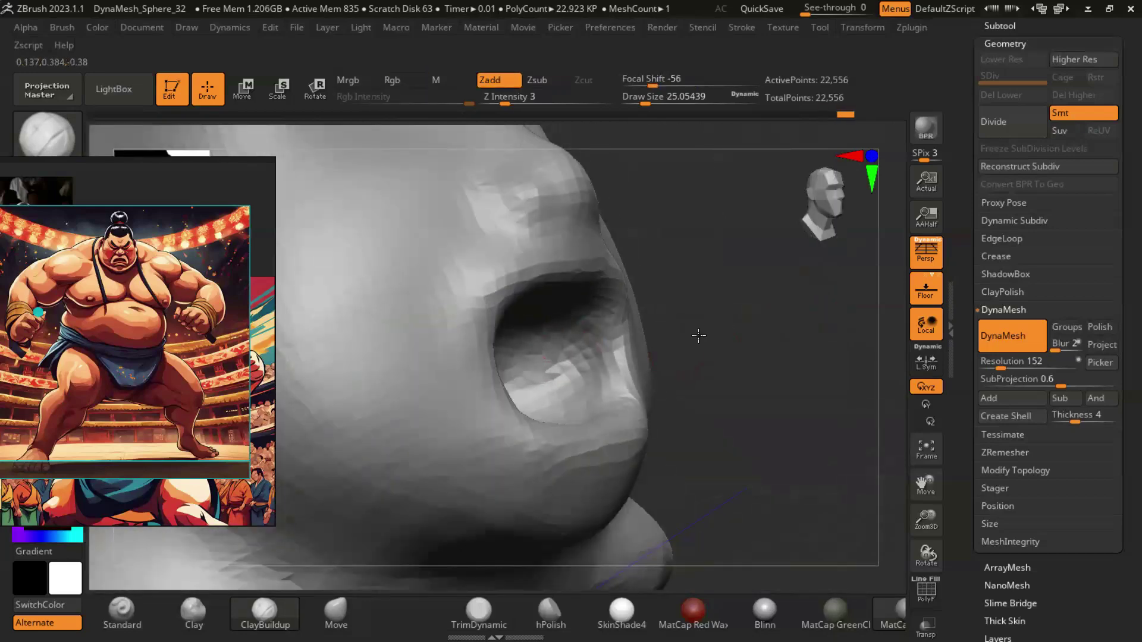
right_drag(729, 348, 478, 403)
right_drag(337, 360, 504, 430)
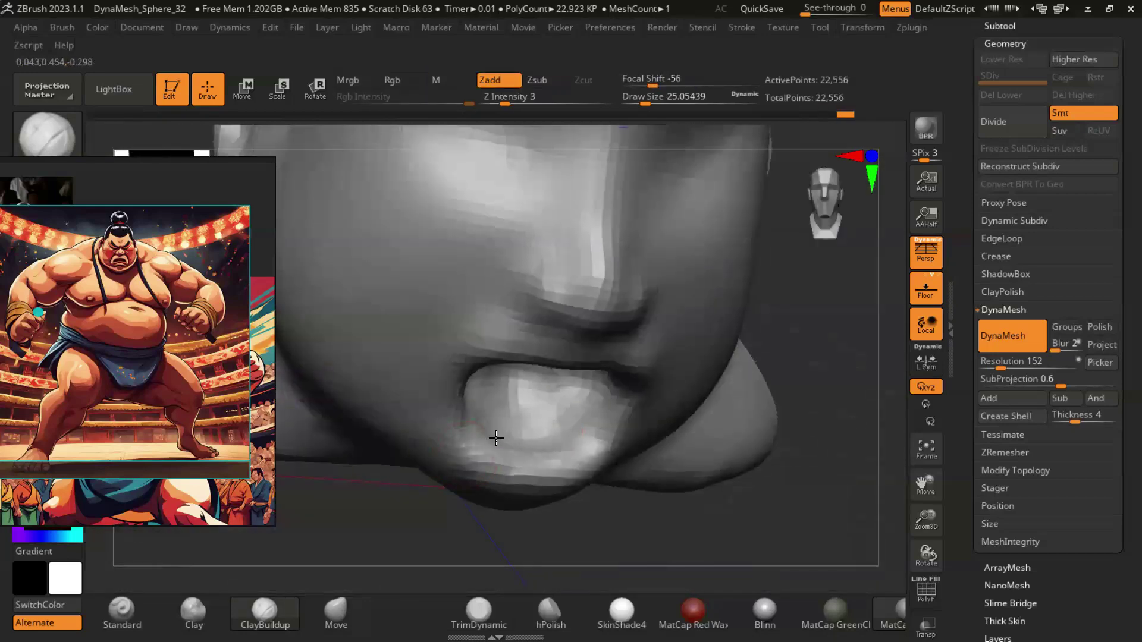
right_drag(804, 405, 330, 325)
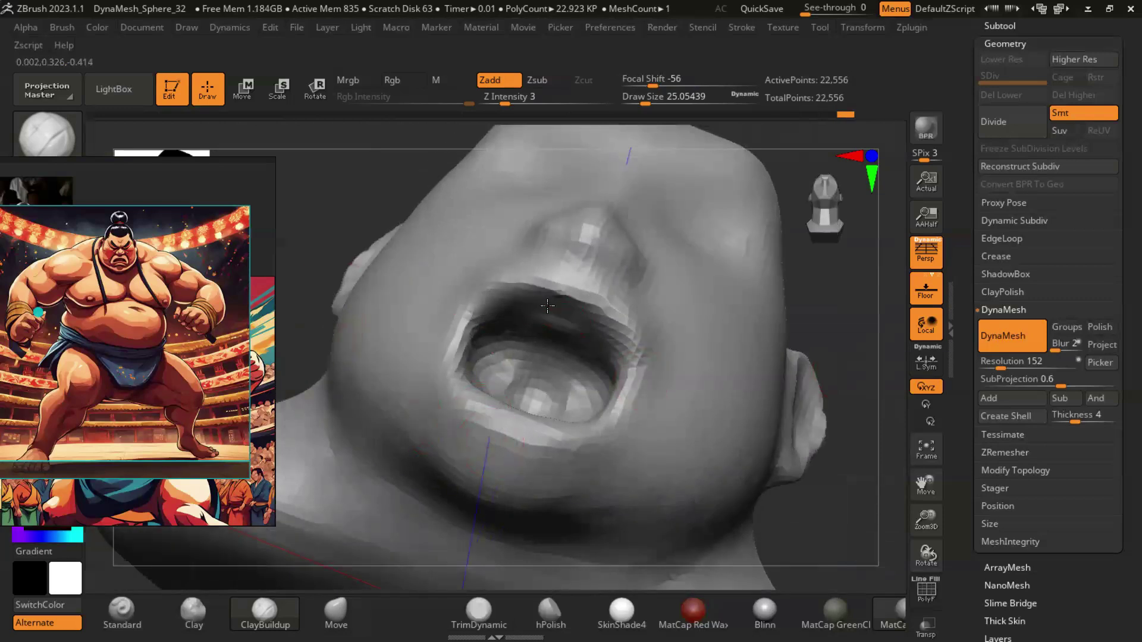
Step: Shift-smooth around the lower lip and build it up inside the mouth
right_drag(763, 332, 584, 334)
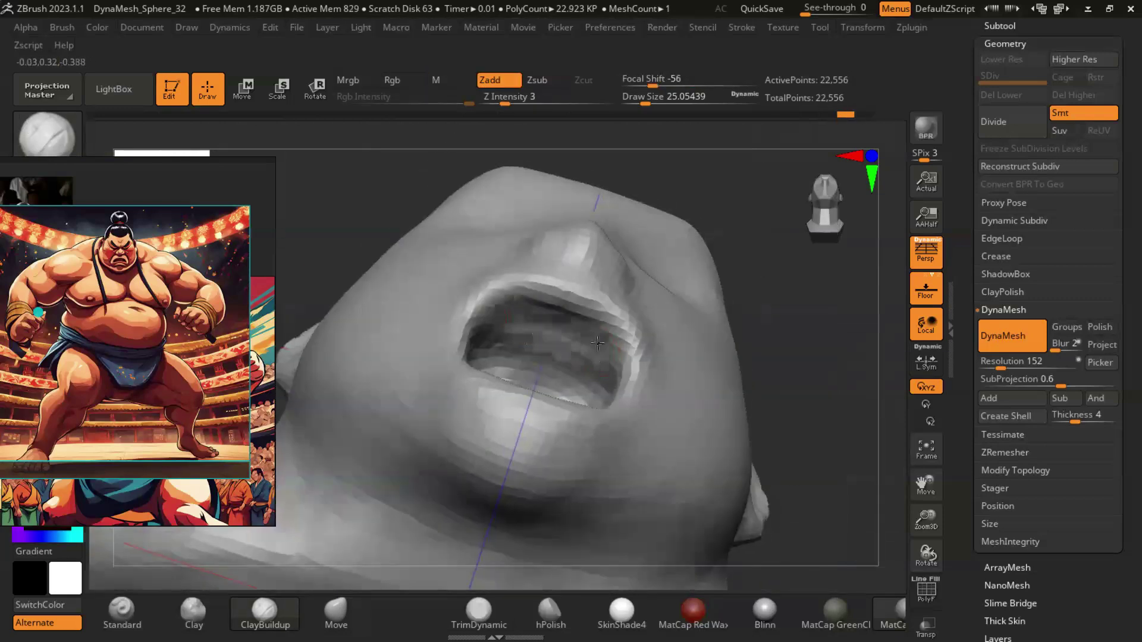
right_drag(534, 352, 710, 381)
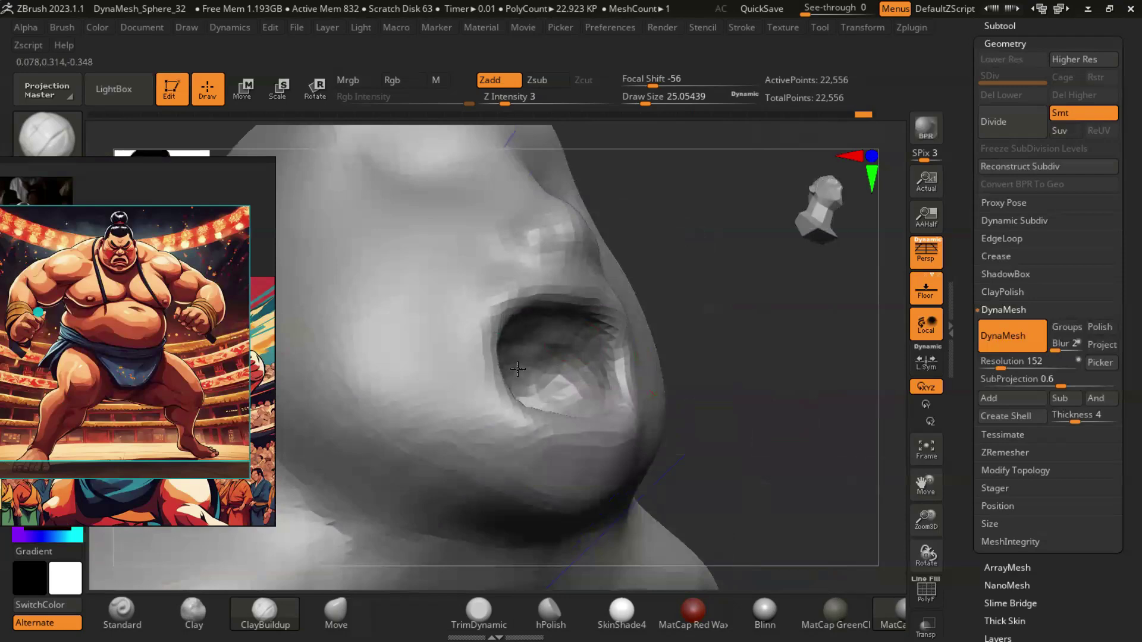
right_drag(783, 352, 524, 454)
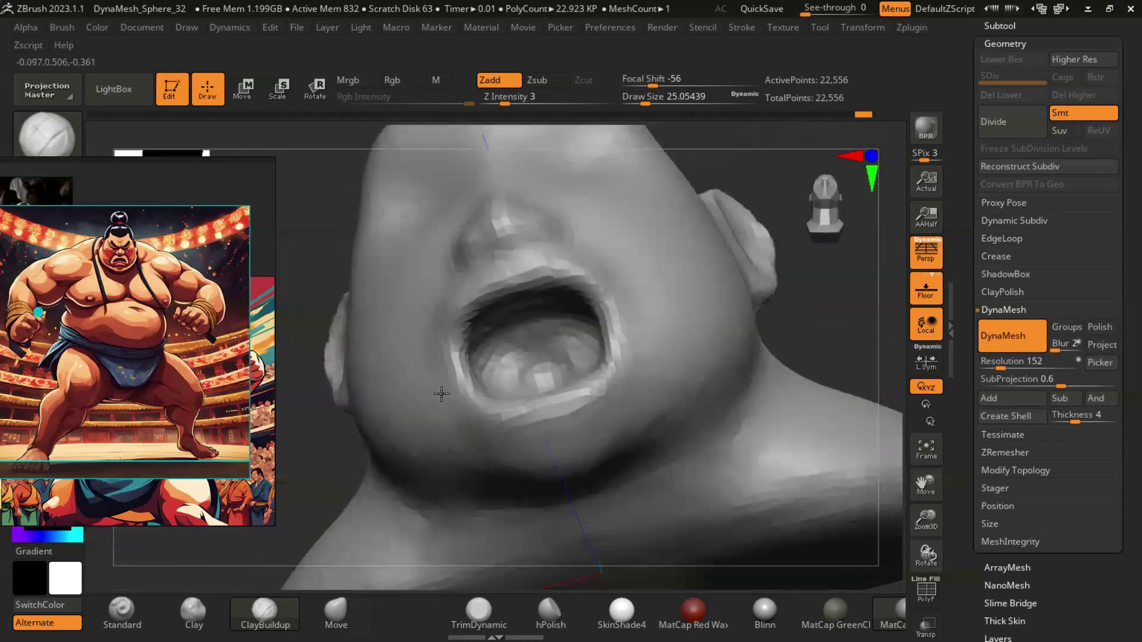
right_drag(815, 351, 800, 343)
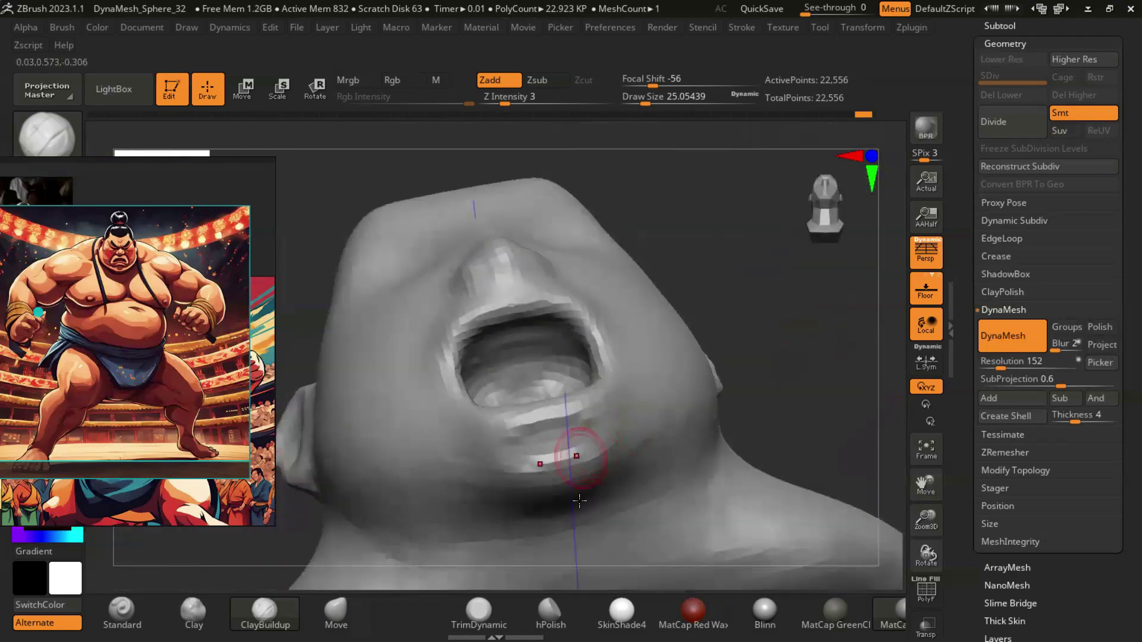
alt+right_drag(537, 454, 472, 452)
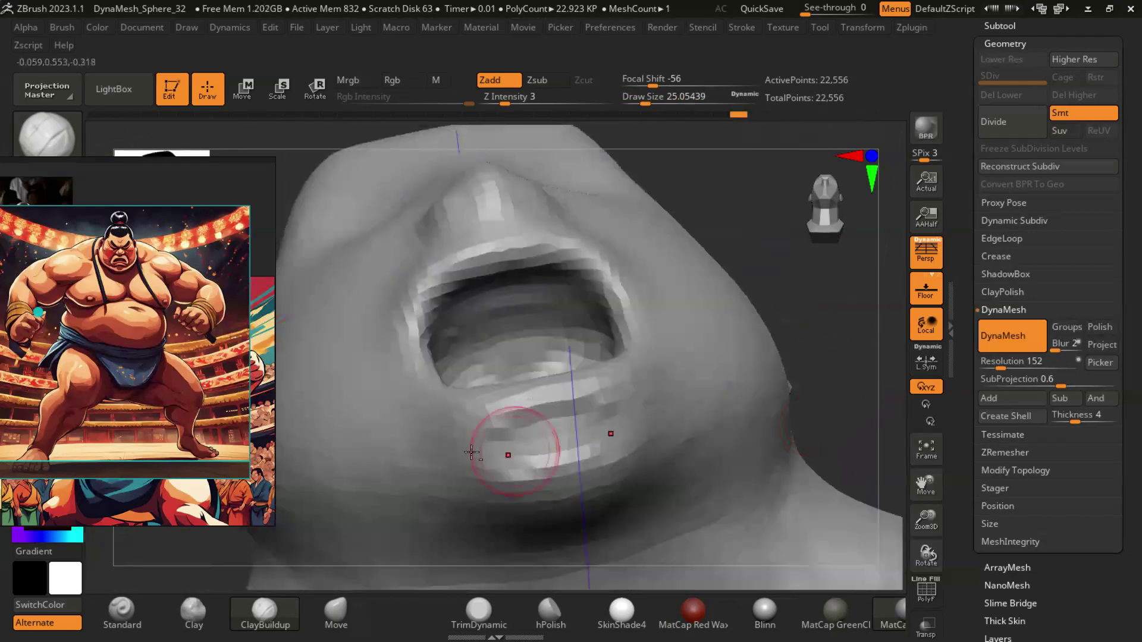
right_drag(545, 419, 818, 368)
right_drag(544, 441, 455, 489)
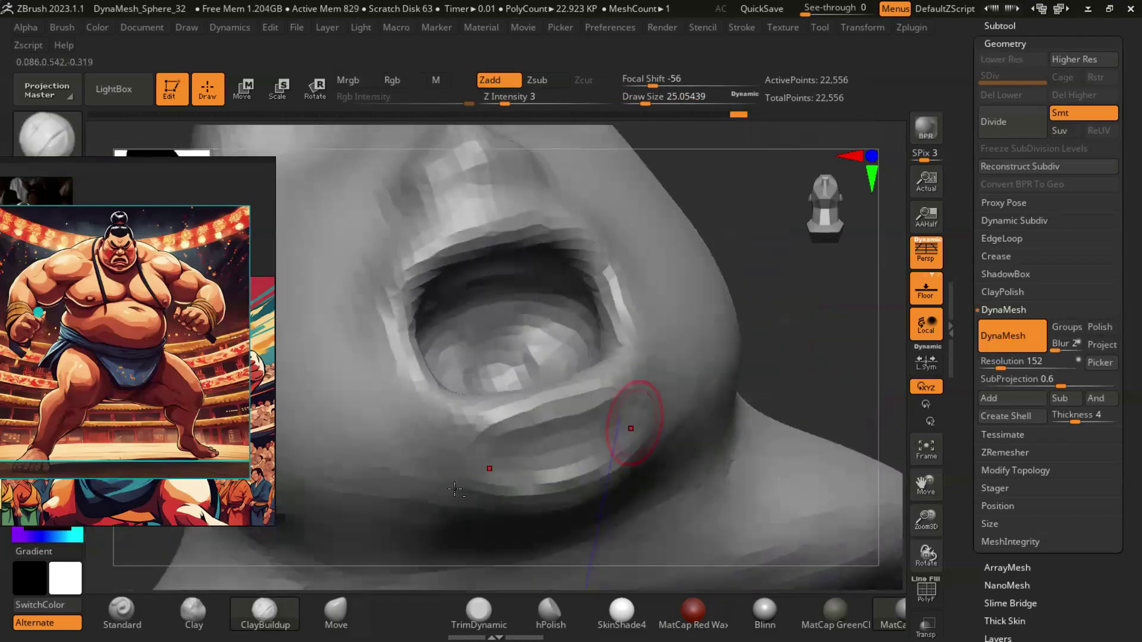
mouse_move(539, 453)
alt+right_down()
mouse_move(803, 439)
mouse_move(604, 412)
alt+right_up()
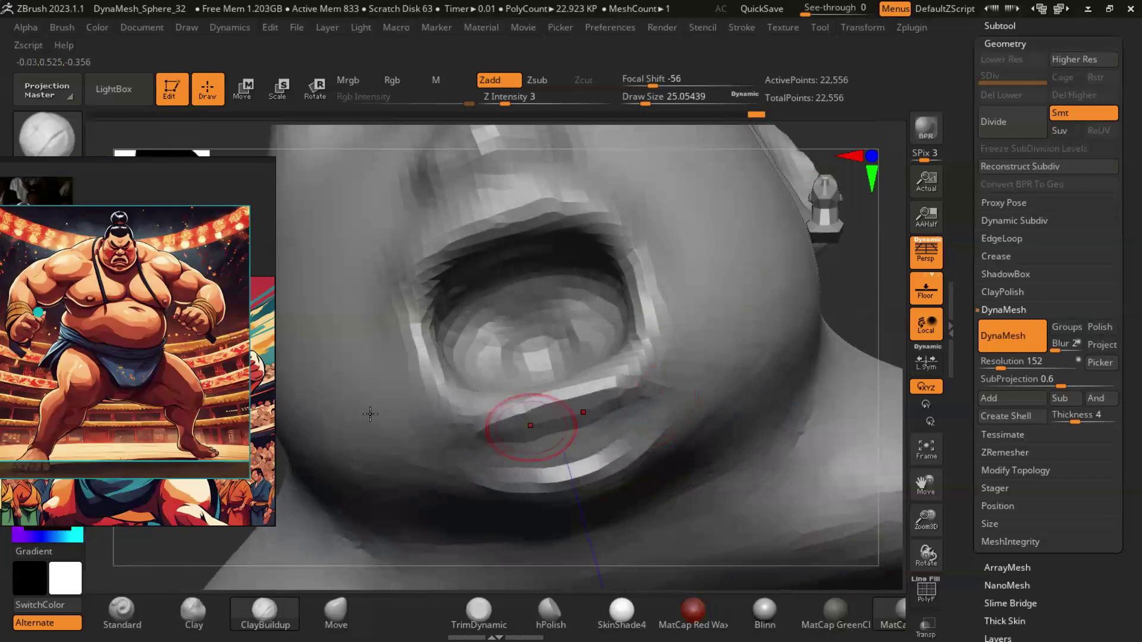
key(shift)
mouse_move(630, 429)
right_down()
mouse_move(760, 339)
mouse_move(739, 268)
mouse_move(519, 240)
right_up()
key(shift)
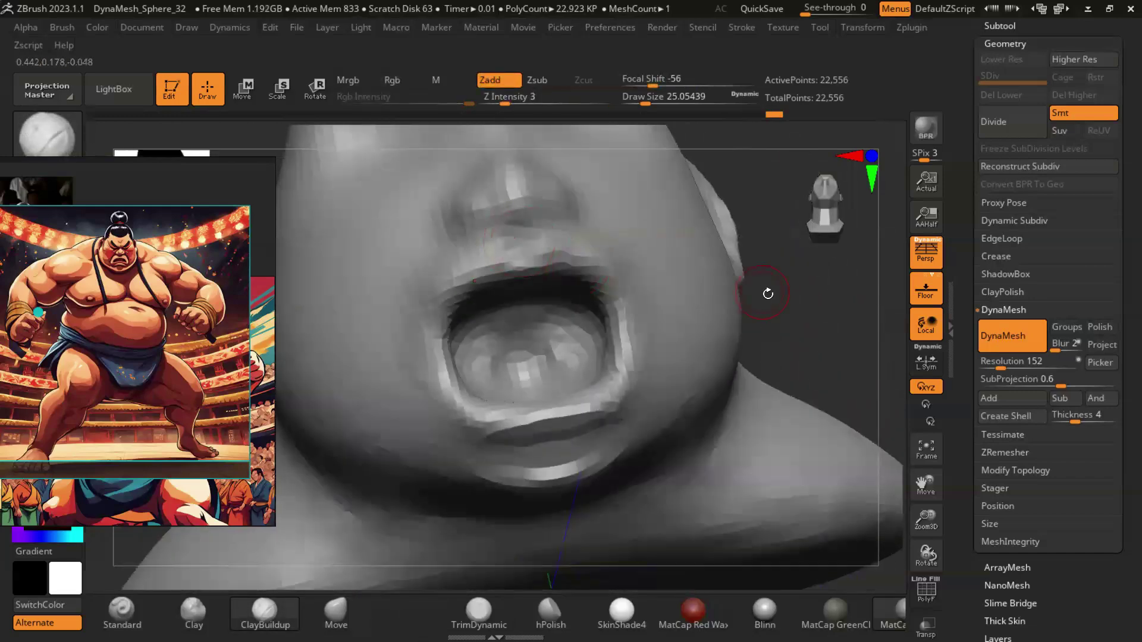
right_drag(768, 294, 522, 295)
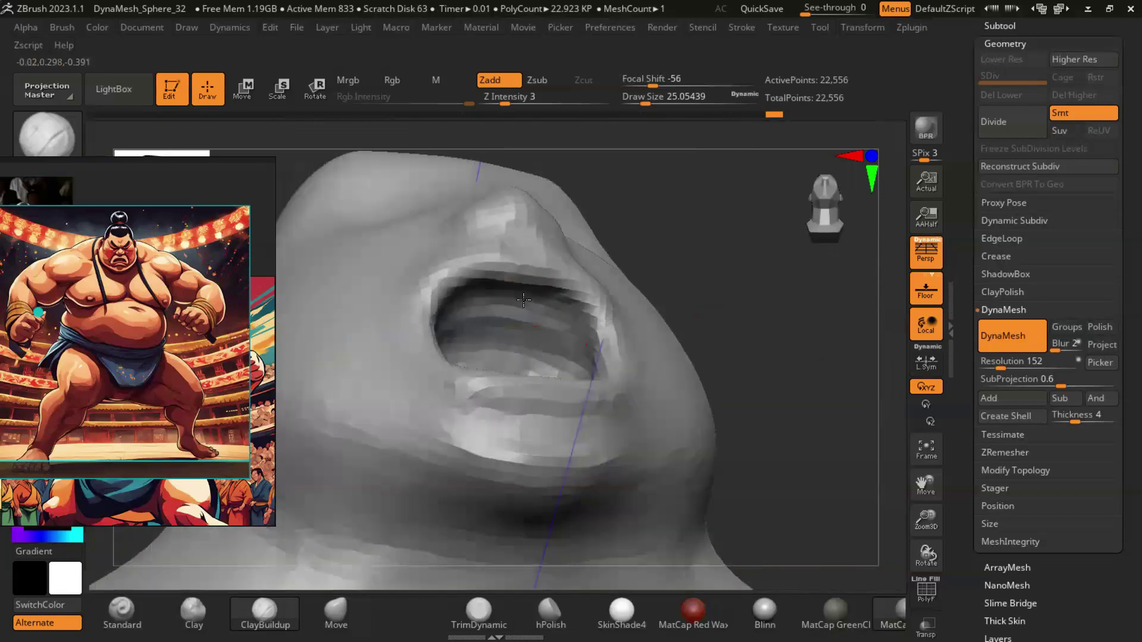
mouse_move(724, 319)
right_down()
mouse_move(571, 395)
mouse_move(439, 332)
mouse_move(361, 254)
mouse_move(426, 319)
mouse_move(668, 327)
mouse_move(613, 250)
right_up()
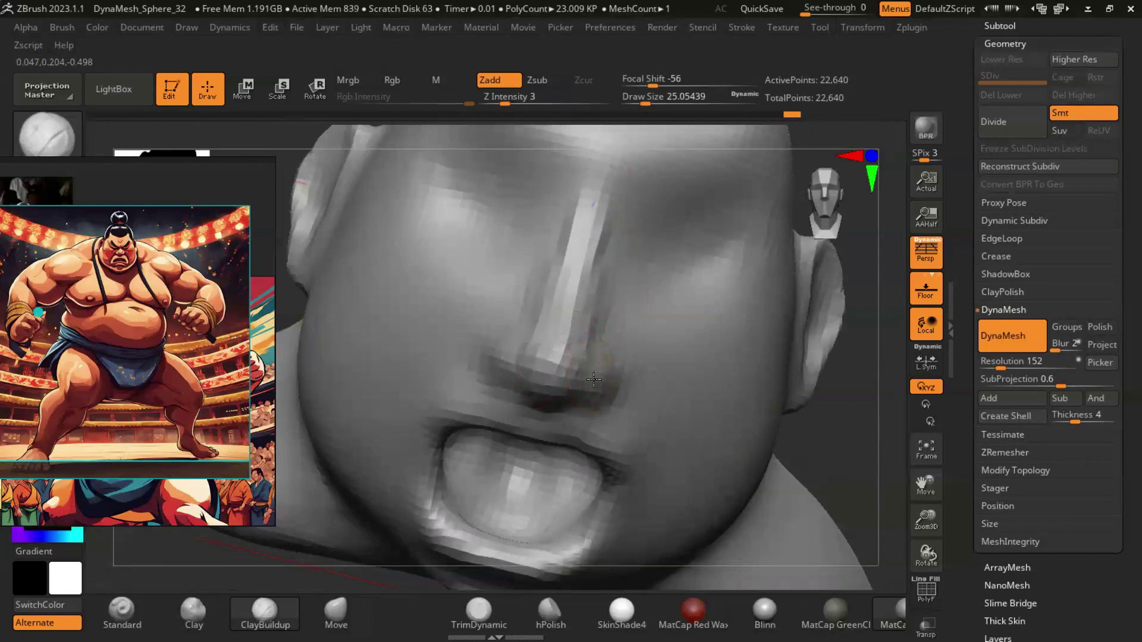
Step: Shrink the ClayBuildup brush and sculpt small nostrils into the nose
right_drag(807, 459, 584, 335)
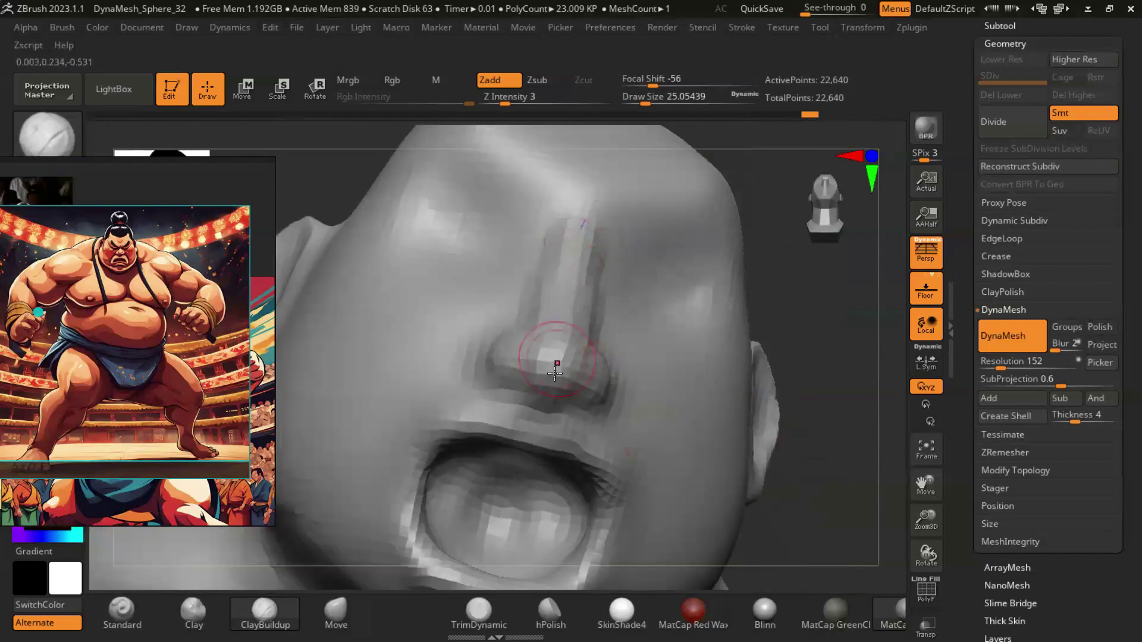
mouse_move(816, 385)
right_down()
mouse_move(563, 315)
mouse_move(798, 438)
mouse_move(810, 306)
mouse_move(550, 396)
right_up()
key(s)
drag(550, 397, 529, 389)
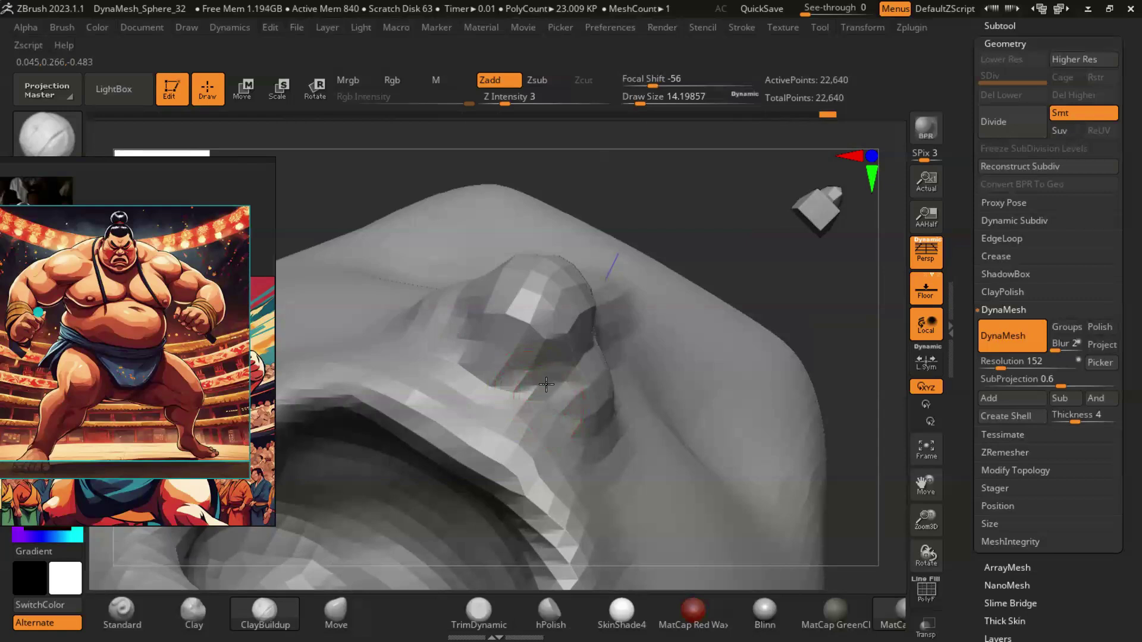
mouse_move(542, 383)
right_down()
mouse_move(743, 287)
mouse_move(547, 406)
right_up()
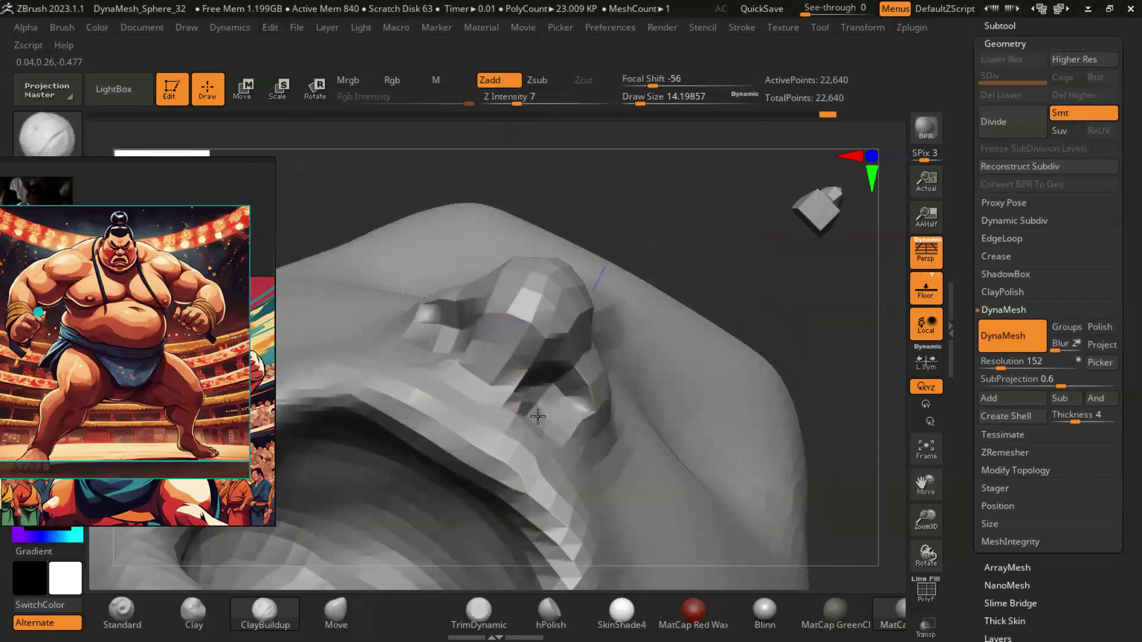
mouse_move(548, 414)
alt+right_down()
mouse_move(765, 388)
mouse_move(782, 352)
mouse_move(821, 416)
mouse_move(795, 386)
mouse_move(801, 395)
mouse_move(765, 408)
mouse_move(772, 434)
mouse_move(681, 295)
alt+right_up()
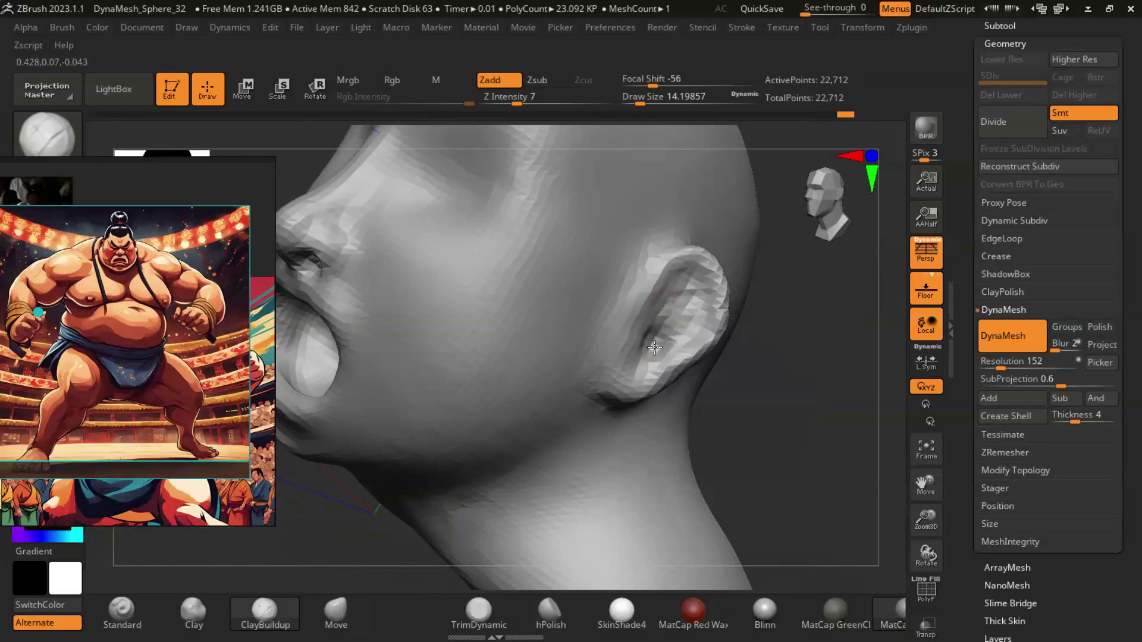
Step: Build up the ear's inner bowl with ClayBuildup from a side view
mouse_move(661, 349)
right_down()
mouse_move(645, 338)
mouse_move(805, 440)
mouse_move(653, 308)
right_up()
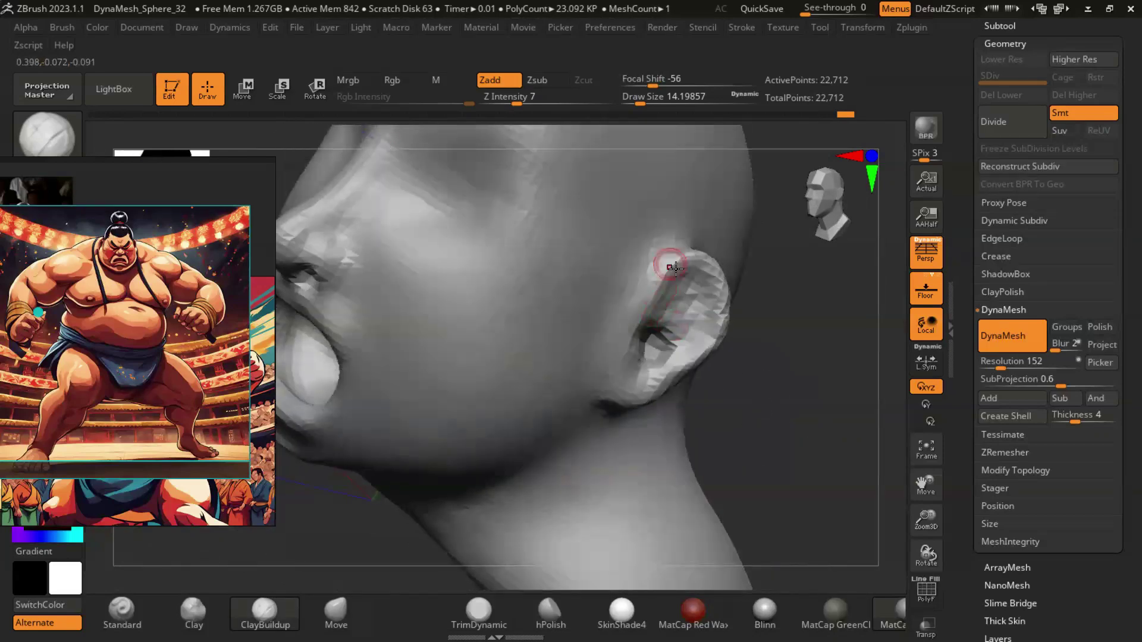
right_drag(675, 267, 638, 338)
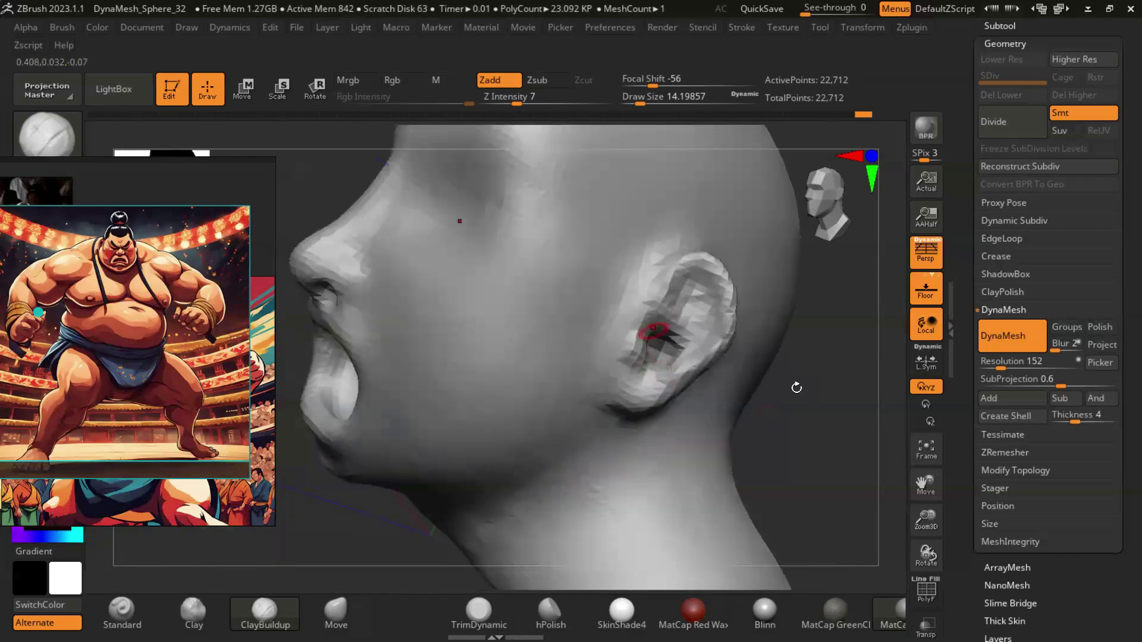
right_drag(796, 388, 684, 369)
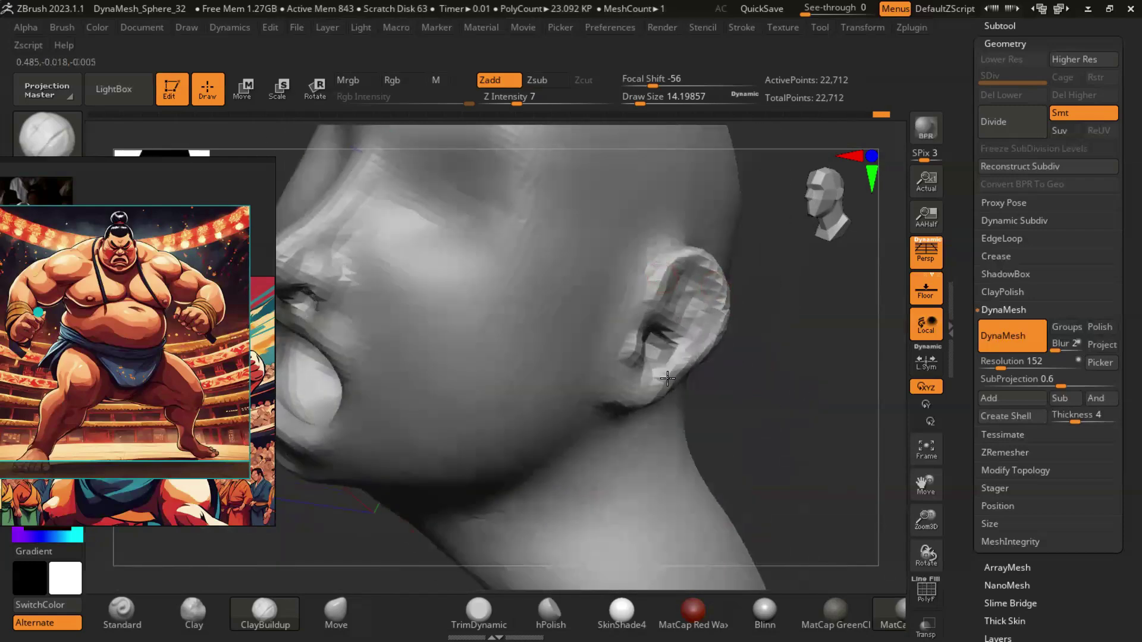
right_drag(622, 409, 698, 303)
mouse_move(757, 390)
right_down()
mouse_move(800, 414)
mouse_move(732, 395)
mouse_move(757, 432)
mouse_move(776, 405)
mouse_move(557, 387)
right_up()
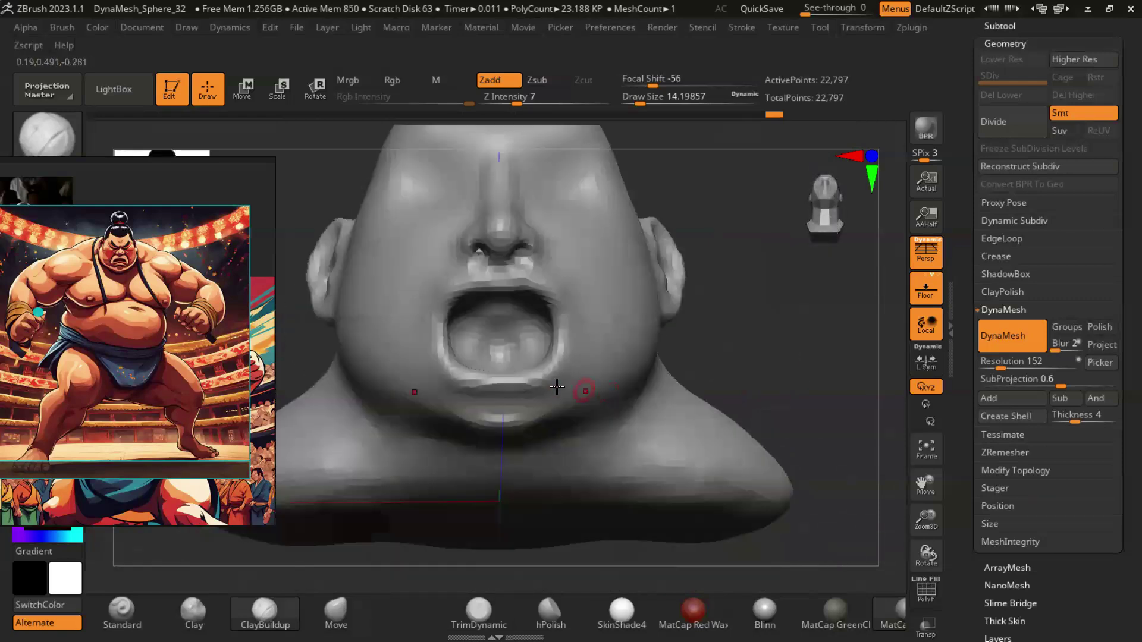
Step: Check the mouth and lips from several angles, then undo the latest mouth sculpting
right_drag(736, 377, 492, 361)
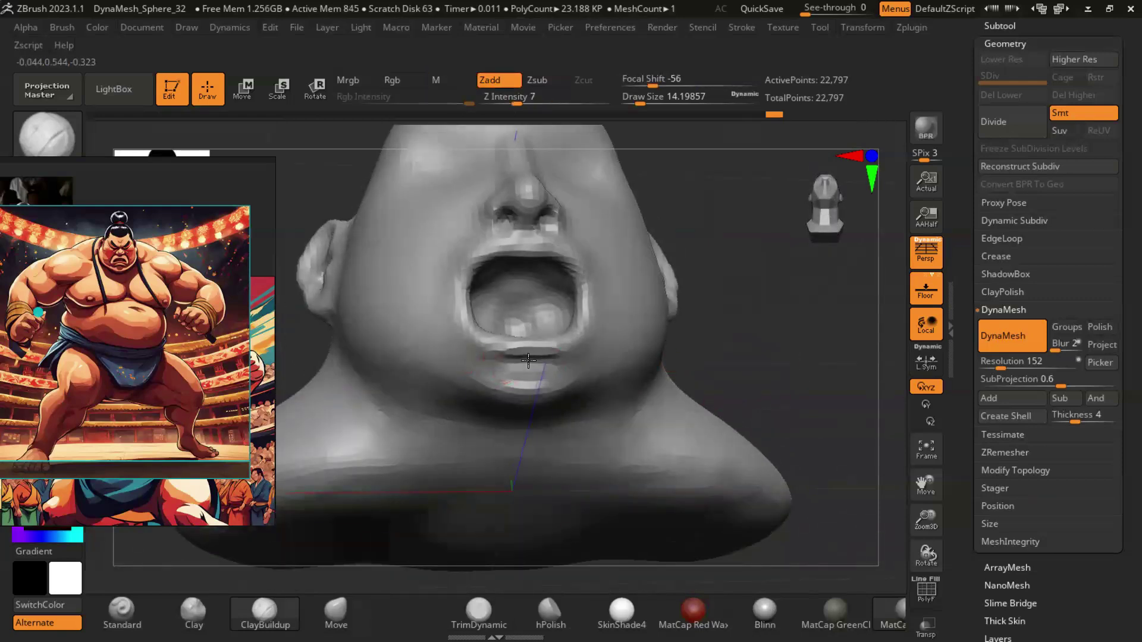
mouse_move(714, 362)
right_down()
mouse_move(740, 424)
mouse_move(546, 405)
mouse_move(784, 321)
mouse_move(741, 383)
mouse_move(695, 394)
mouse_move(533, 295)
right_up()
mouse_move(682, 319)
right_down()
mouse_move(601, 248)
mouse_move(461, 277)
right_up()
mouse_move(456, 317)
right_down()
mouse_move(411, 384)
mouse_move(450, 423)
right_up()
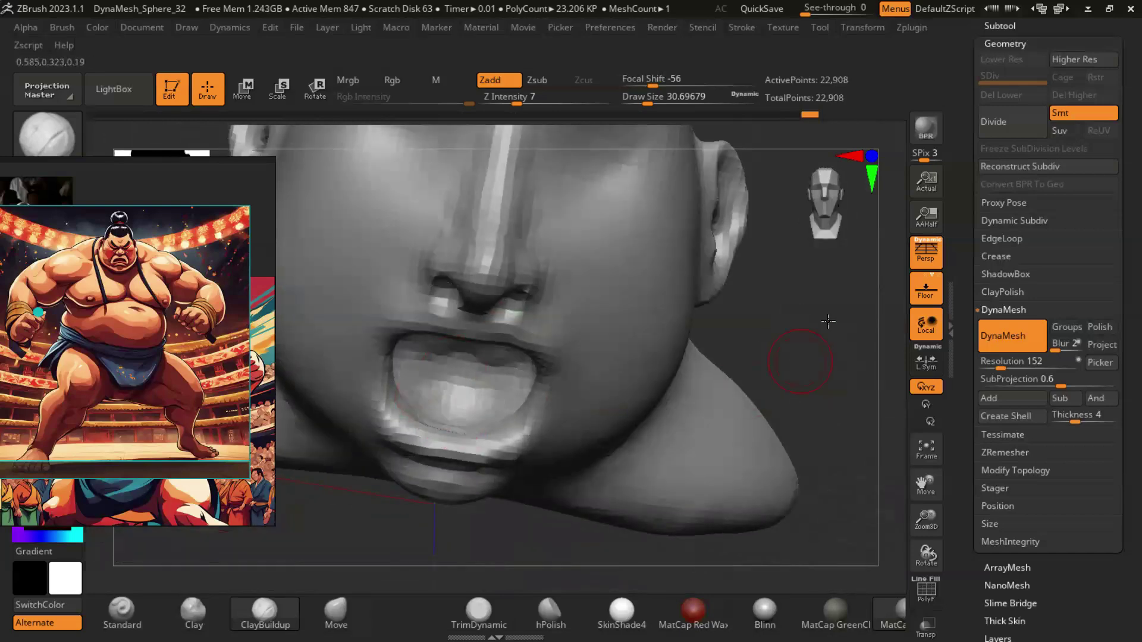
right_drag(828, 321, 439, 326)
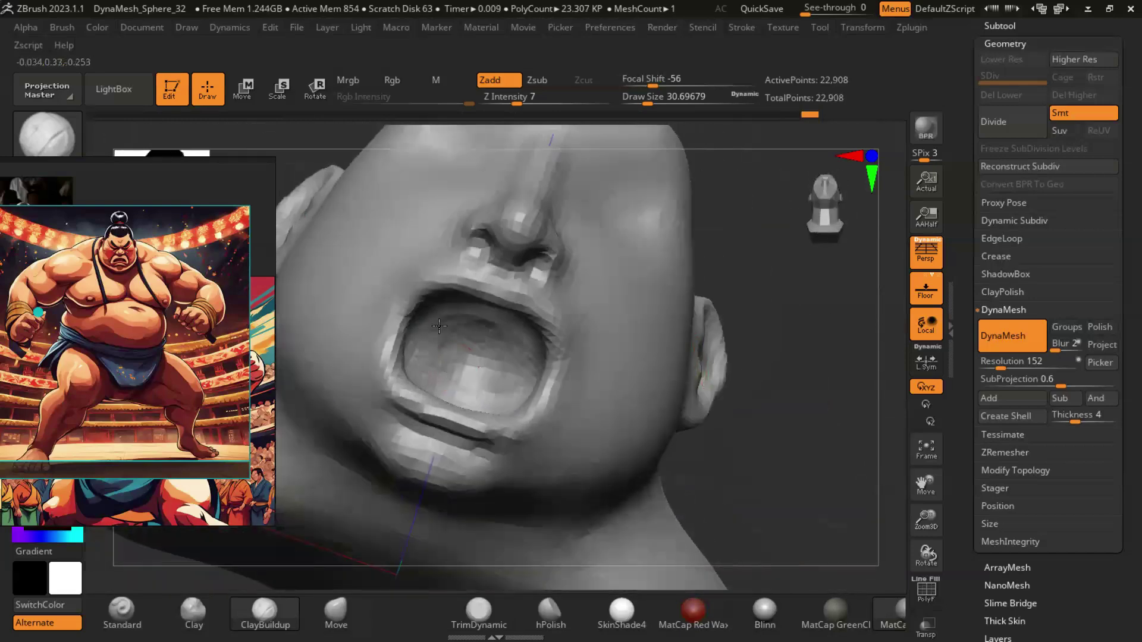
mouse_move(428, 364)
right_down()
mouse_move(721, 497)
mouse_move(761, 382)
mouse_move(787, 483)
mouse_move(518, 406)
mouse_move(726, 421)
mouse_move(765, 459)
mouse_move(597, 426)
right_up()
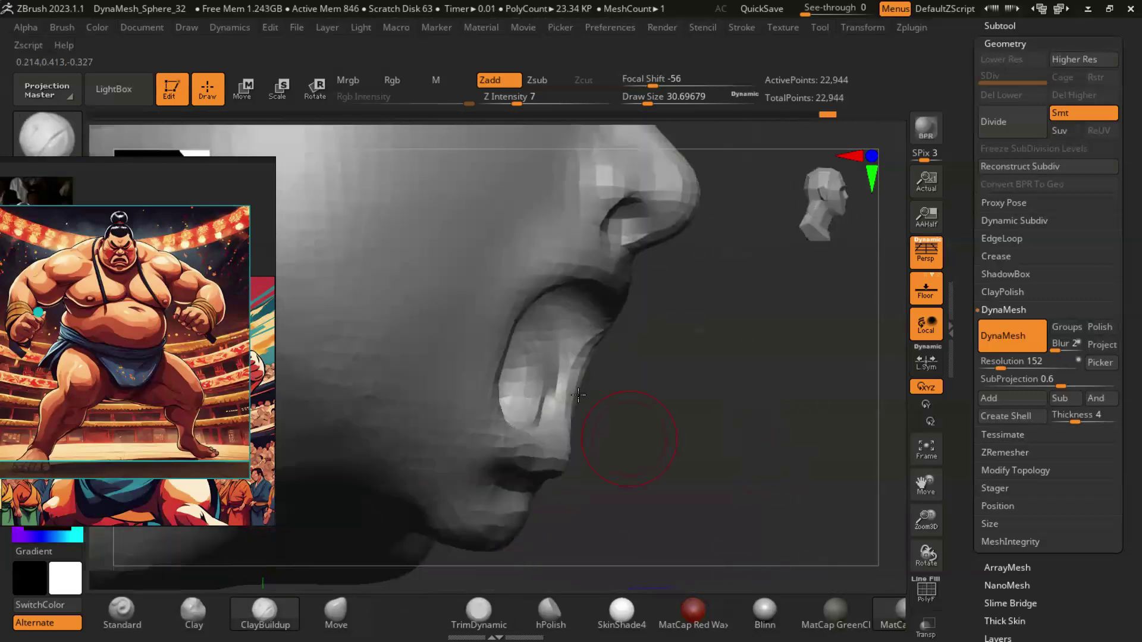
mouse_move(535, 376)
right_down()
mouse_move(707, 434)
mouse_move(783, 429)
mouse_move(740, 433)
mouse_move(771, 370)
mouse_move(792, 421)
mouse_move(747, 439)
mouse_move(767, 452)
mouse_move(799, 443)
right_up()
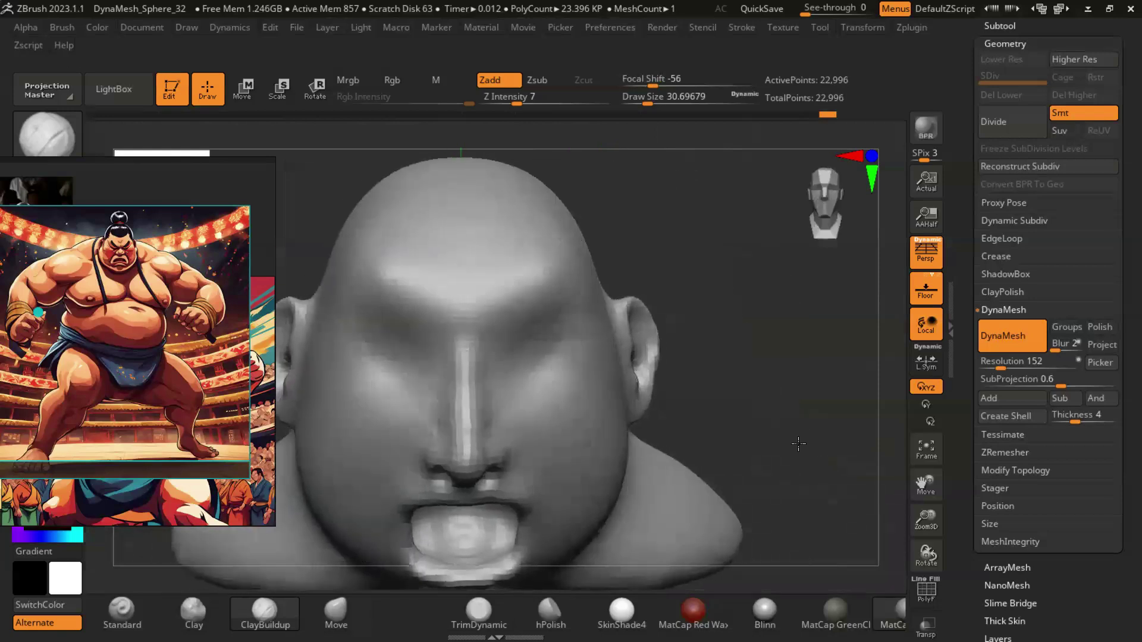
key(ctrl+z)
key(ctrl+z)
key(ctrl+z)
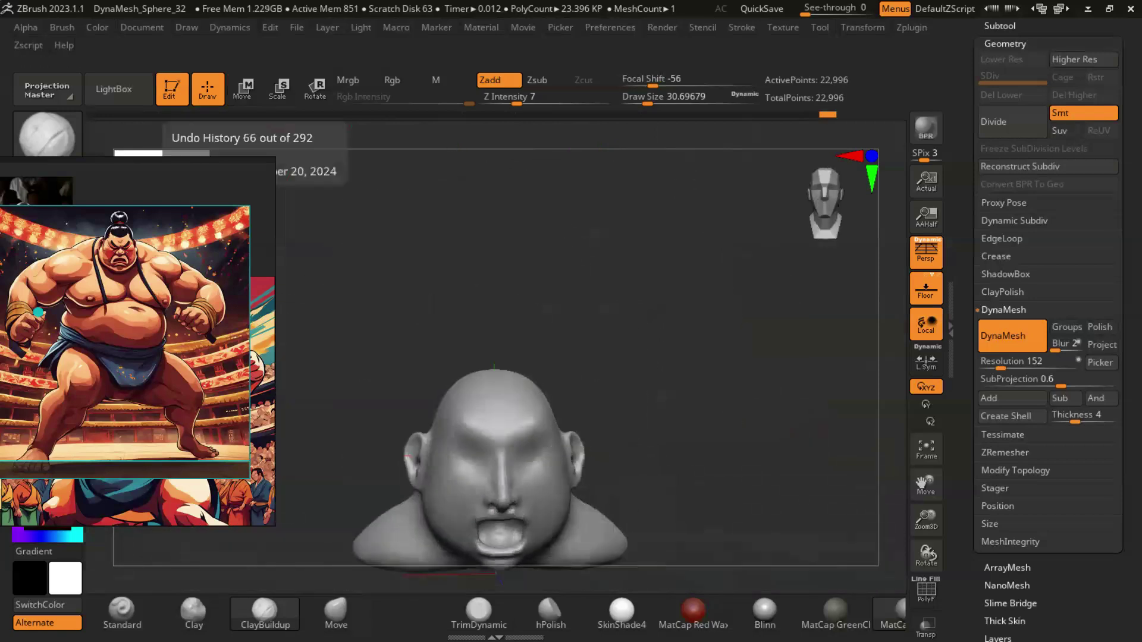
Step: Redo, then rework the furrowed brow while checking it from front, side and below
key(ctrl+shift+z)
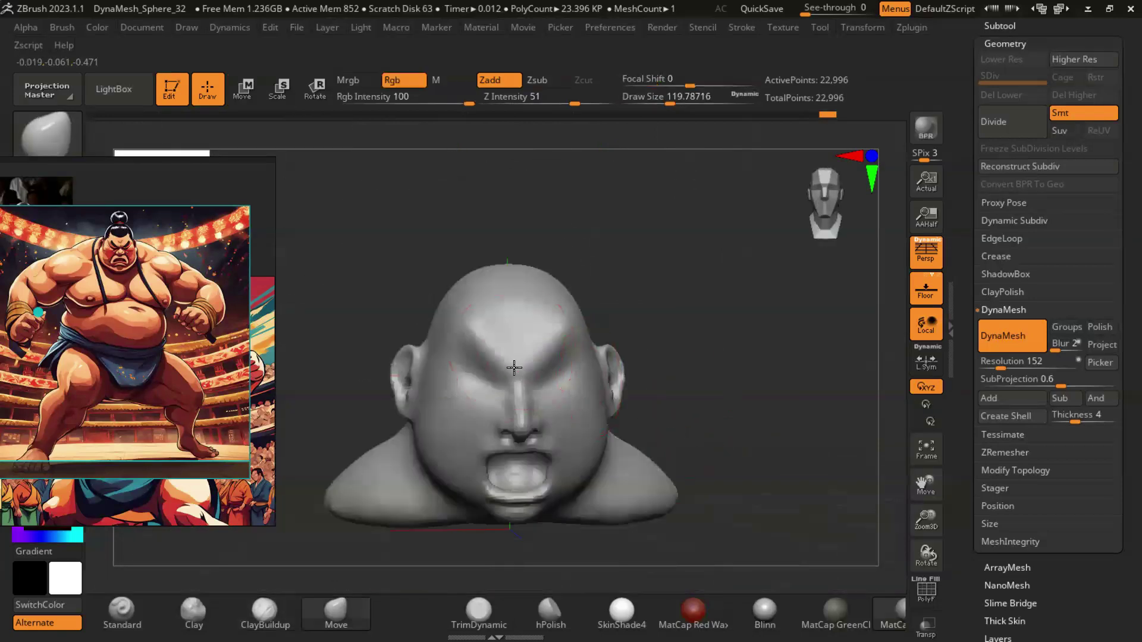
right_drag(785, 390, 745, 392)
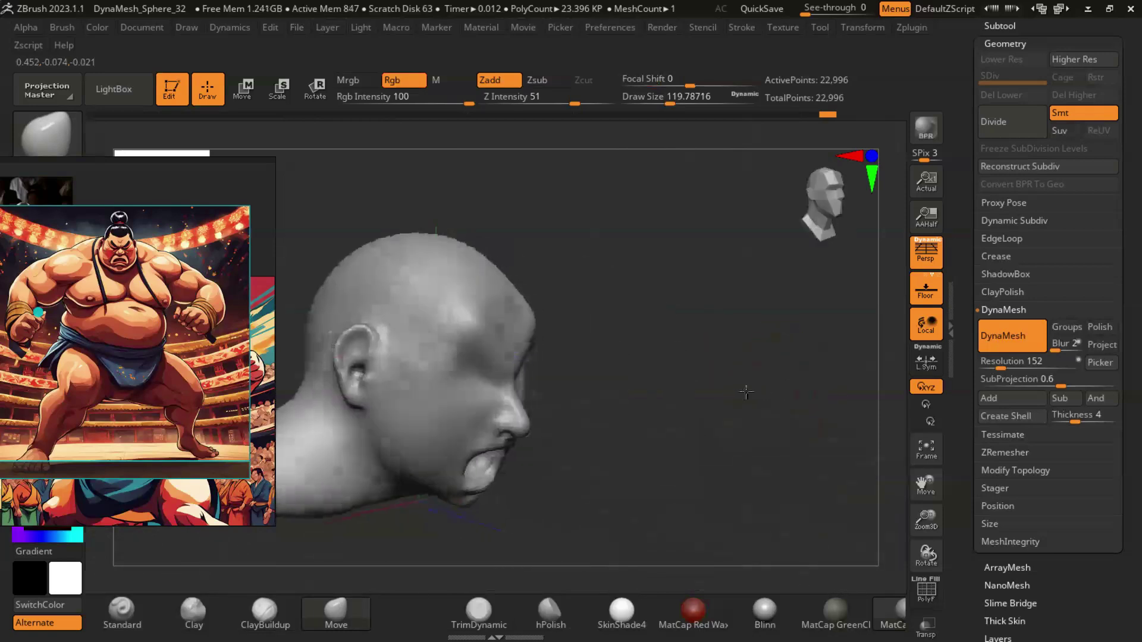
right_drag(522, 321, 733, 380)
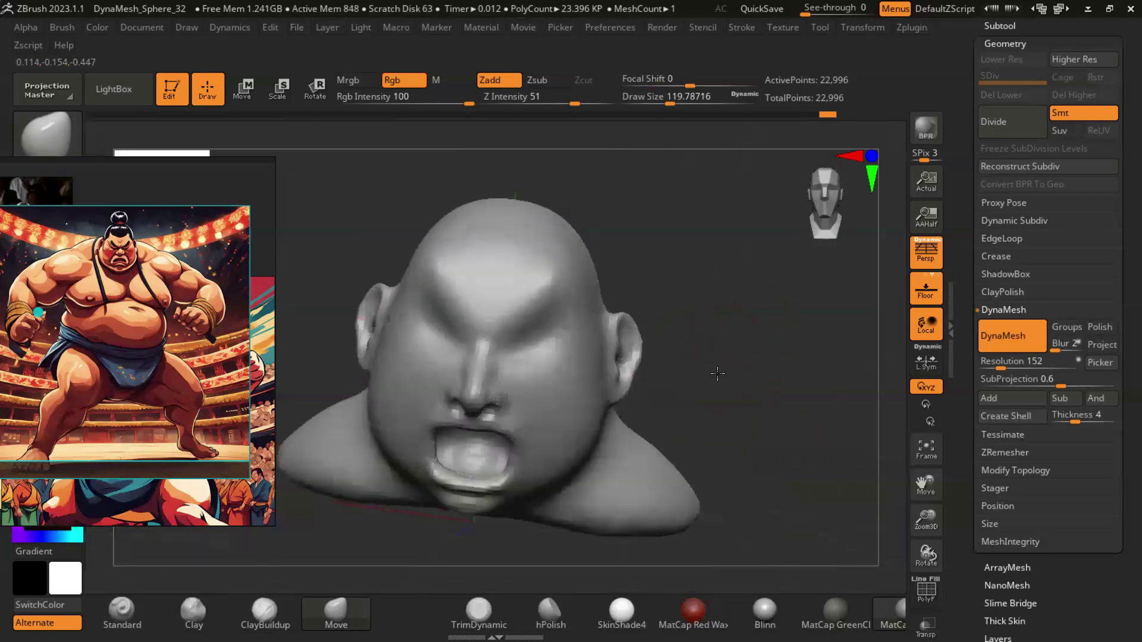
right_drag(733, 380, 658, 293)
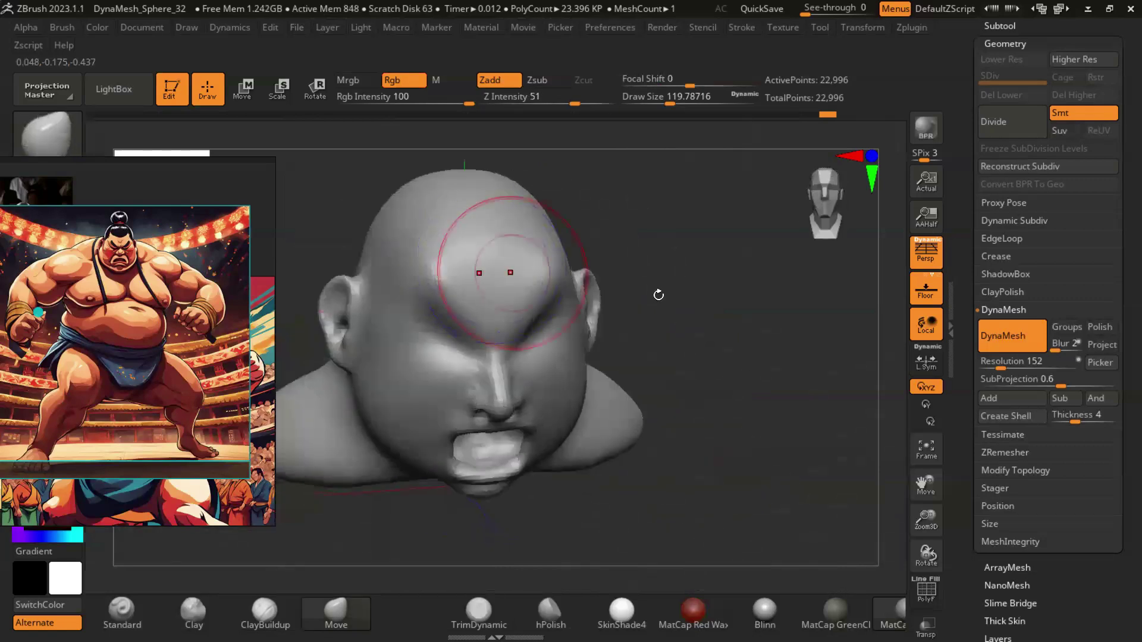
key(shift)
right_drag(659, 288, 533, 281)
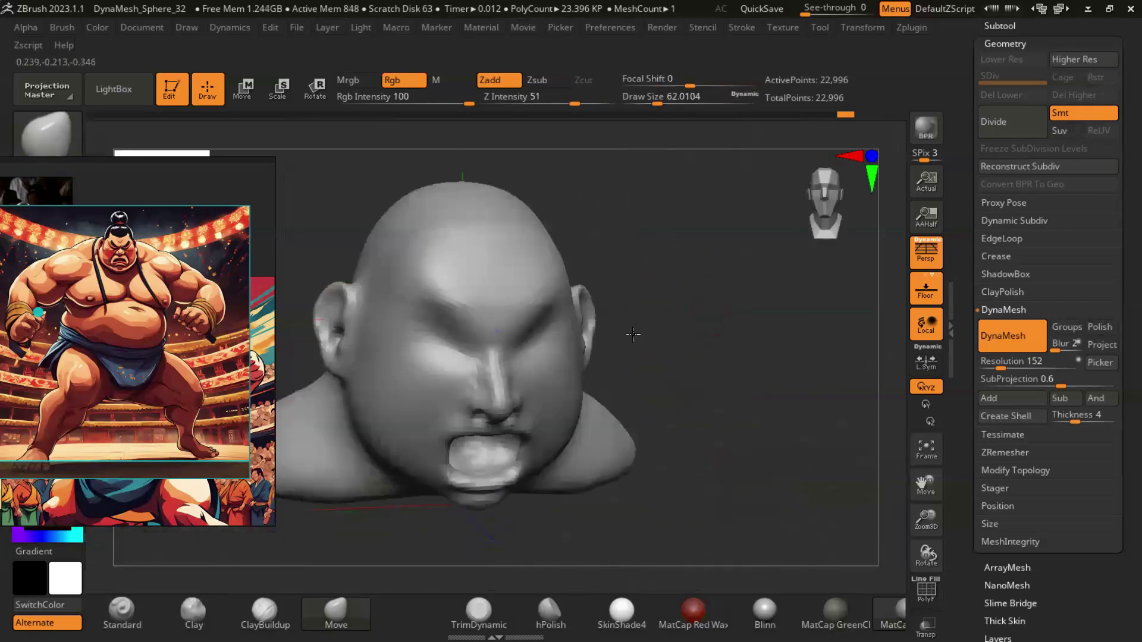
mouse_move(527, 273)
right_down()
mouse_move(771, 365)
mouse_move(488, 316)
mouse_move(737, 310)
right_up()
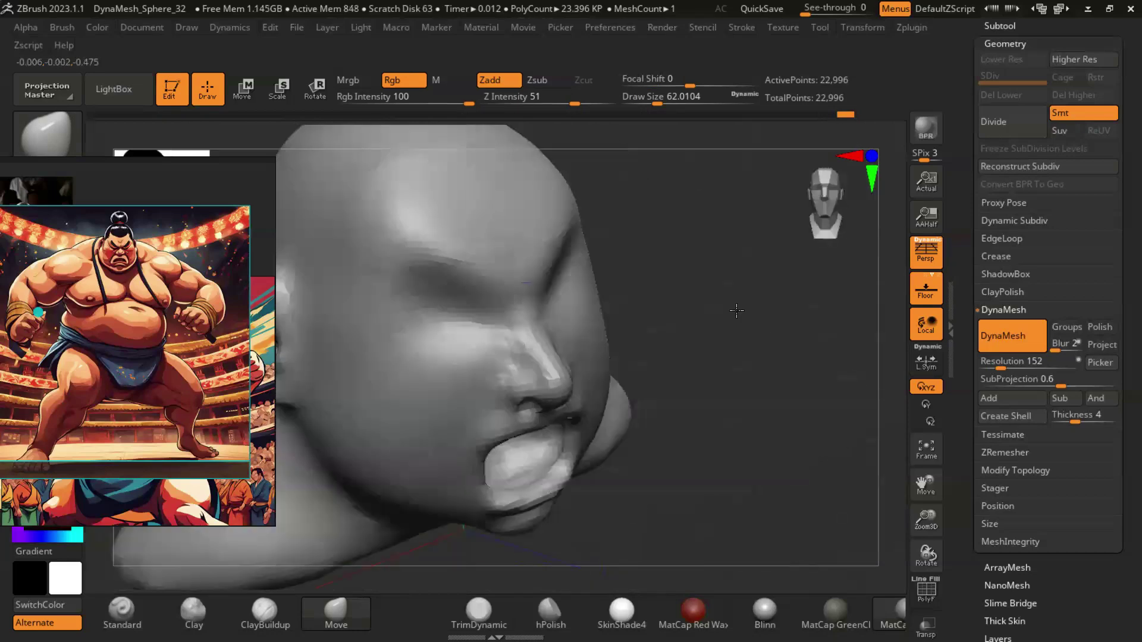
key(s)
right_drag(736, 310, 524, 287)
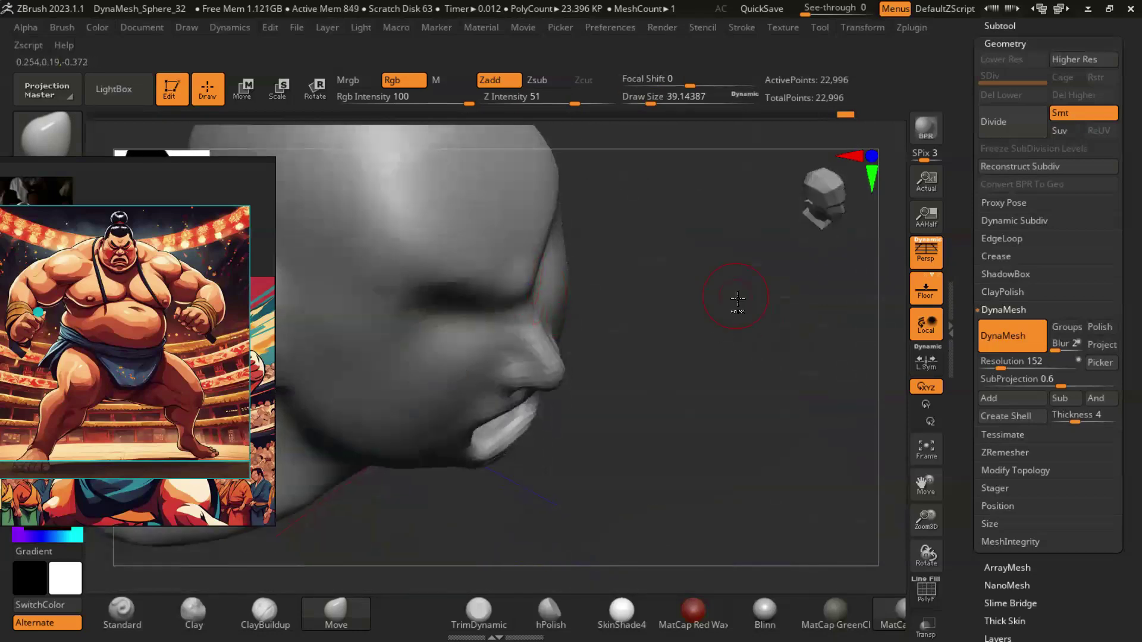
drag(749, 260, 581, 268)
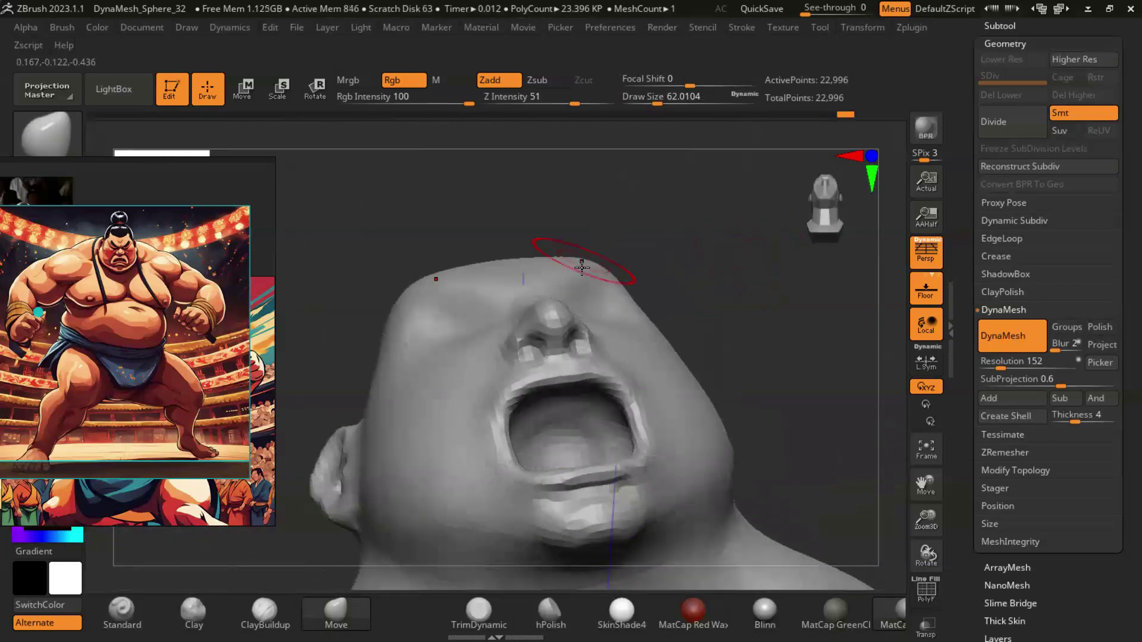
mouse_move(685, 288)
mouse_down()
mouse_move(599, 248)
mouse_move(668, 256)
mouse_up()
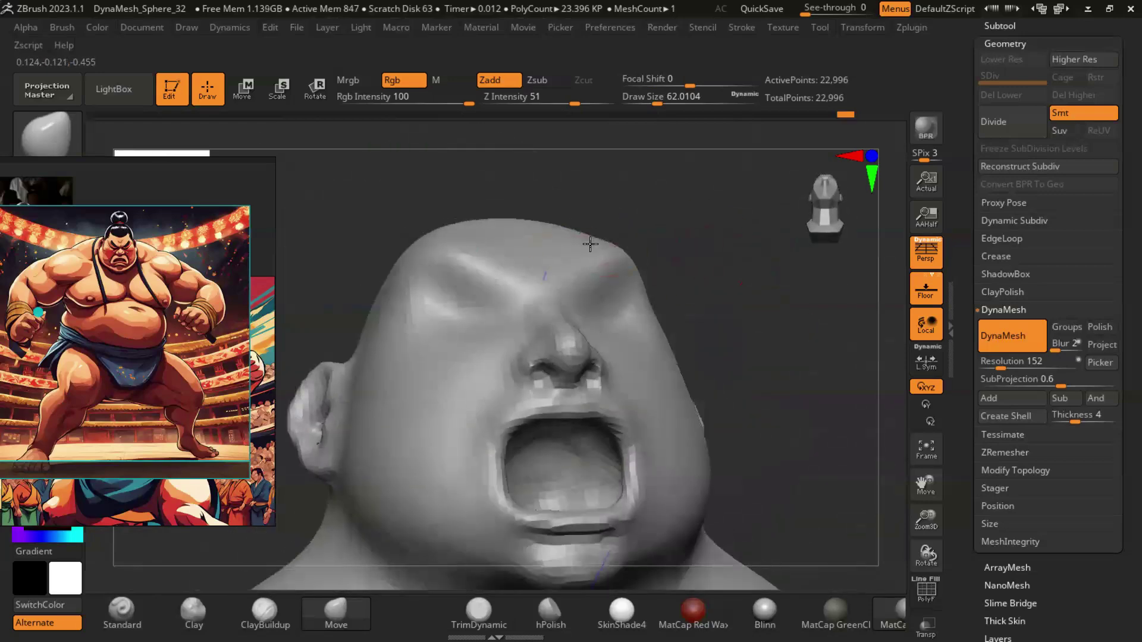
mouse_move(768, 287)
mouse_down()
mouse_move(793, 324)
mouse_move(810, 312)
mouse_up()
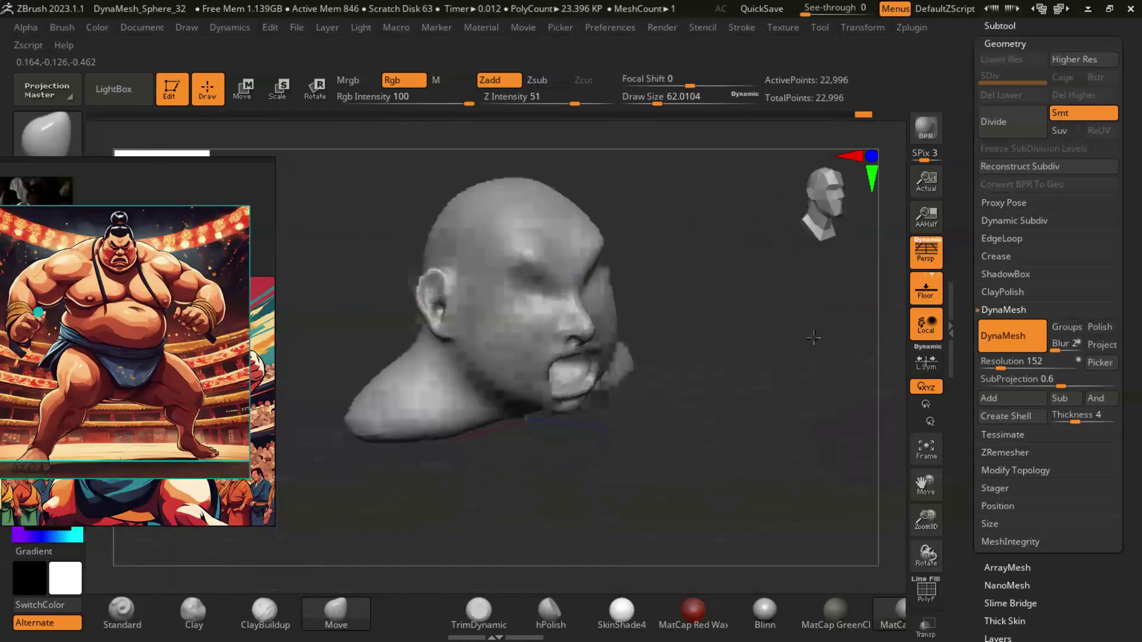
drag(790, 370, 794, 442)
Step: Alternate Move and ClayBuildup on the brow, ending with the DamStandard brush selected
key(b)
key(m)
key(v)
mouse_move(478, 200)
mouse_down()
mouse_move(749, 320)
mouse_move(686, 273)
mouse_move(653, 312)
mouse_up()
key(b)
key(s)
key(t)
key(b)
key(m)
key(v)
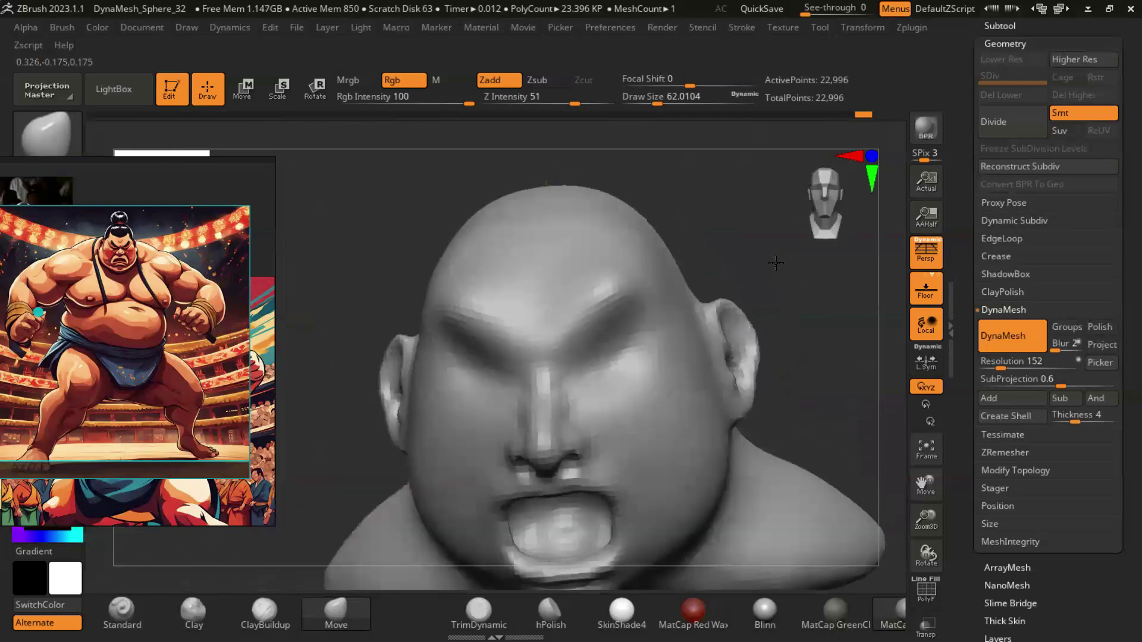
key(b)
key(d)
key(s)
drag(653, 313, 702, 305)
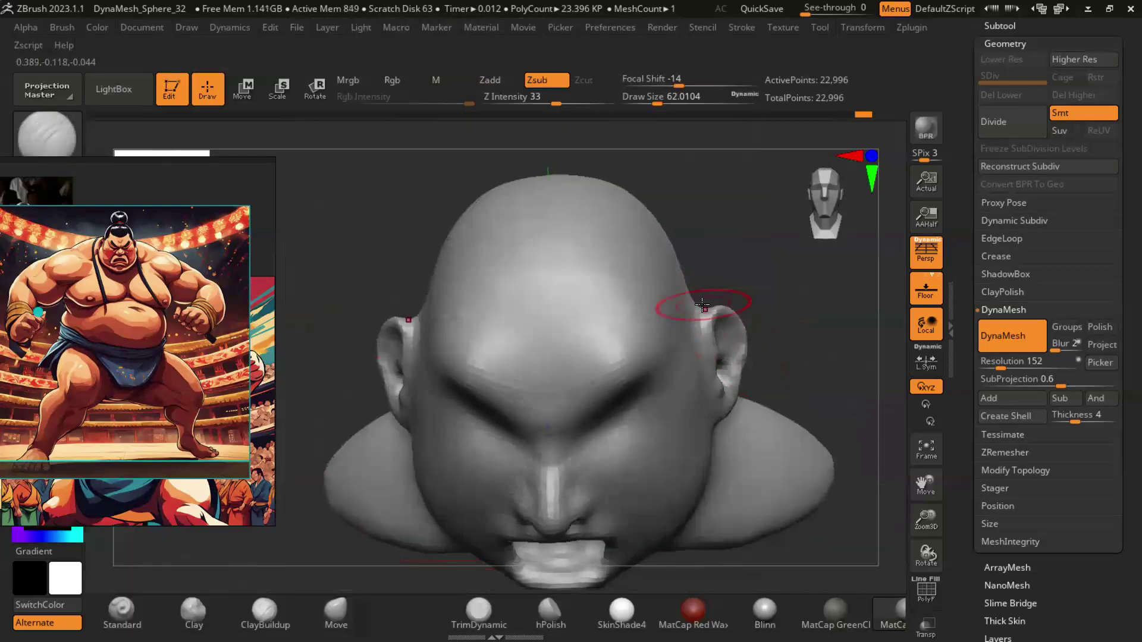
Step: Push and pull around the ear, chin and lower jaw with the Move brush
mouse_move(821, 374)
mouse_down()
mouse_move(721, 344)
mouse_move(477, 397)
mouse_move(701, 286)
mouse_up()
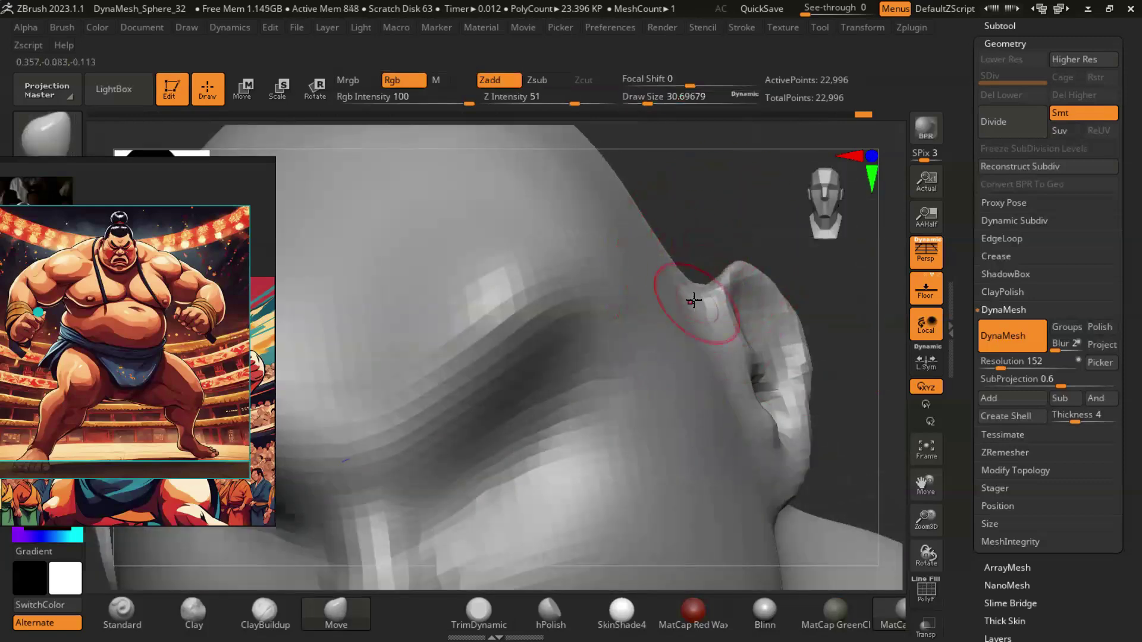
mouse_move(677, 218)
mouse_down()
mouse_move(675, 204)
mouse_move(582, 199)
mouse_move(775, 331)
mouse_move(610, 346)
mouse_move(828, 357)
mouse_move(777, 301)
mouse_move(791, 408)
mouse_move(859, 489)
mouse_up()
mouse_move(721, 347)
mouse_down()
mouse_move(716, 339)
mouse_move(724, 395)
mouse_move(748, 434)
mouse_move(739, 383)
mouse_move(670, 416)
mouse_move(691, 416)
mouse_move(696, 400)
mouse_move(657, 494)
mouse_move(812, 370)
mouse_move(785, 398)
mouse_move(793, 326)
mouse_move(841, 408)
mouse_move(483, 524)
mouse_up()
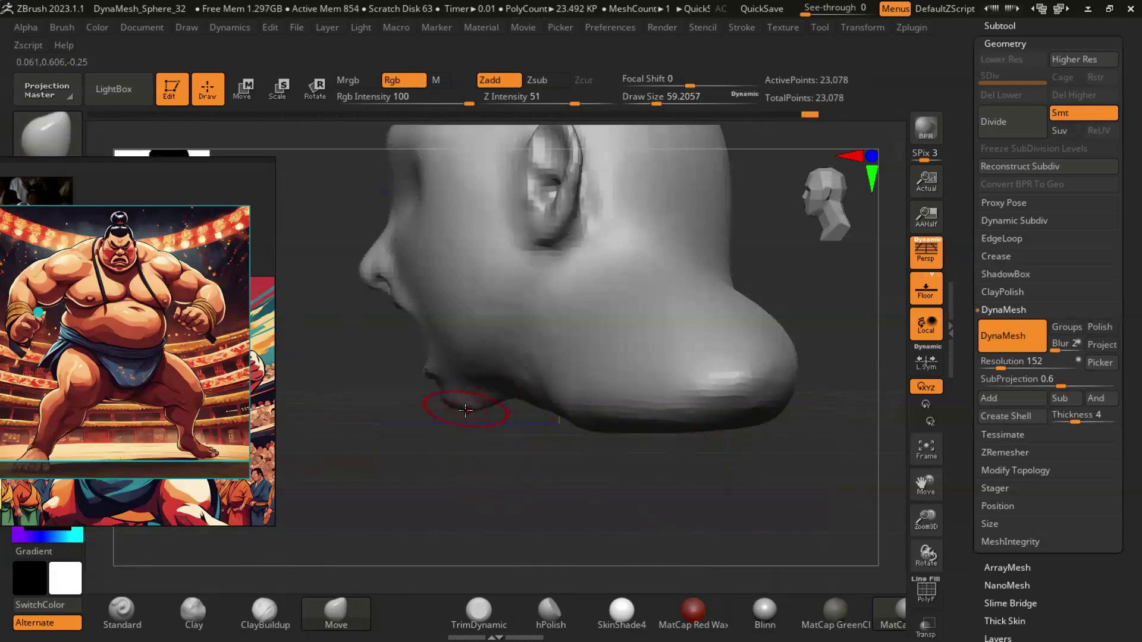
mouse_move(524, 464)
mouse_down()
mouse_move(642, 452)
mouse_move(547, 434)
mouse_move(495, 408)
mouse_move(594, 416)
mouse_move(648, 378)
mouse_move(561, 453)
mouse_move(653, 445)
mouse_up()
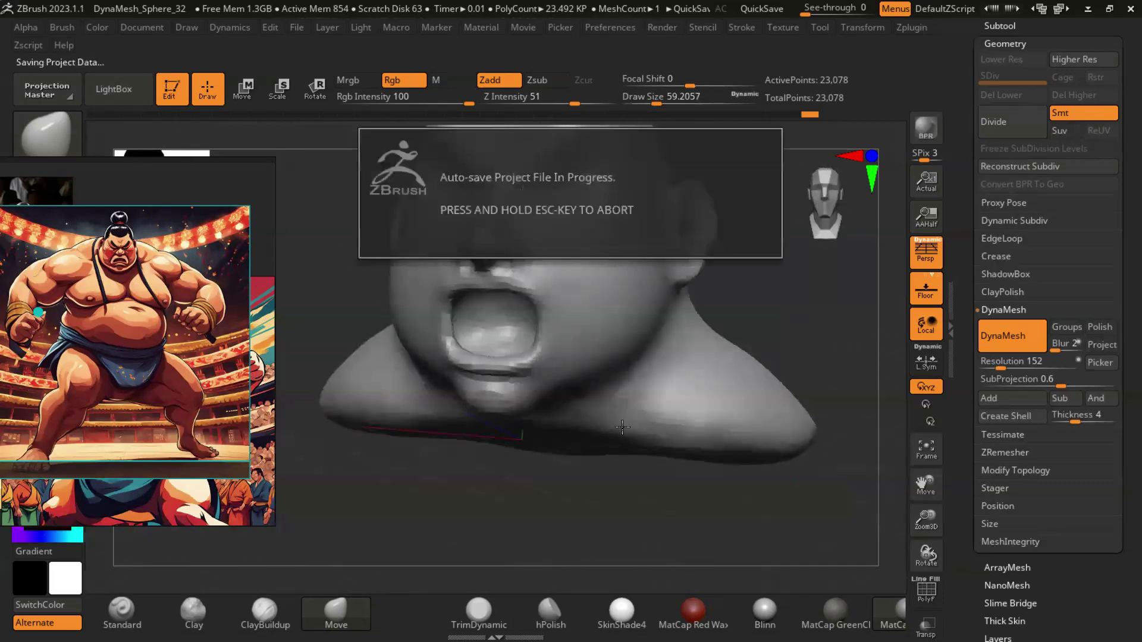
Step: Save the project as Sumo_01 in D:\ZBRUSH\Sumo
click(297, 27)
click(419, 56)
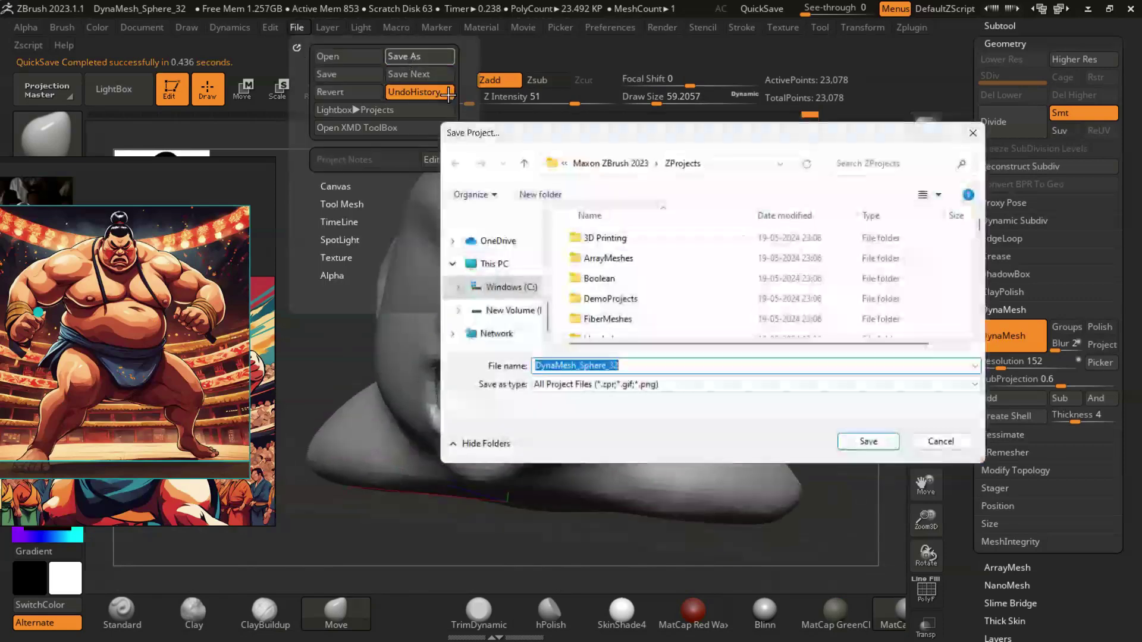
click(505, 311)
double_click(605, 316)
scroll(601, 315, down, 2)
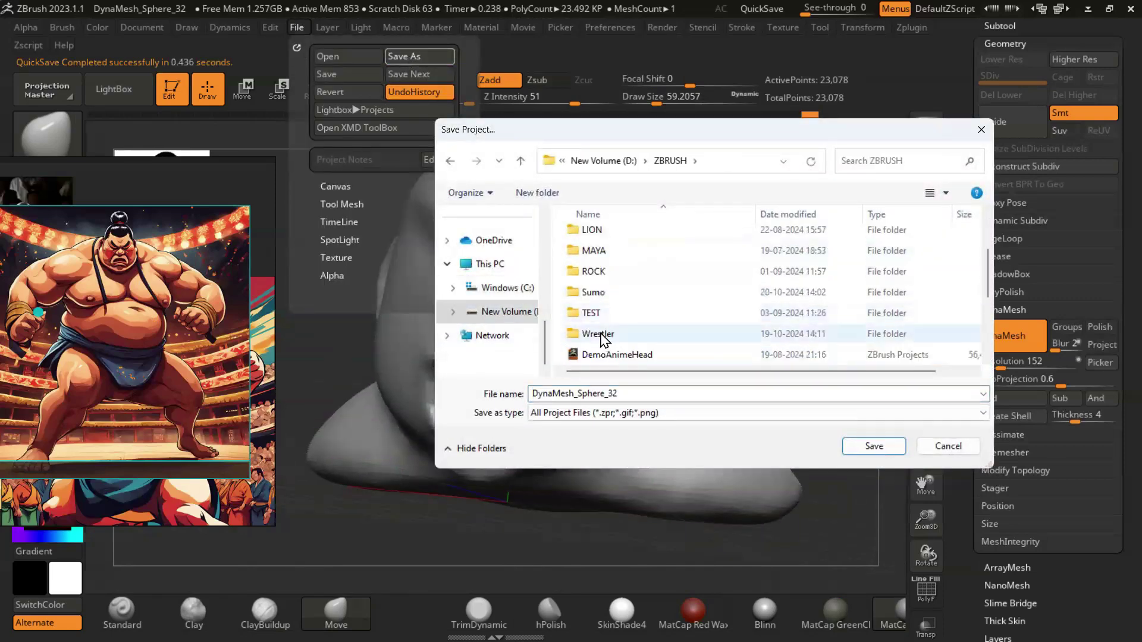
double_click(600, 333)
text(Sumo_01)
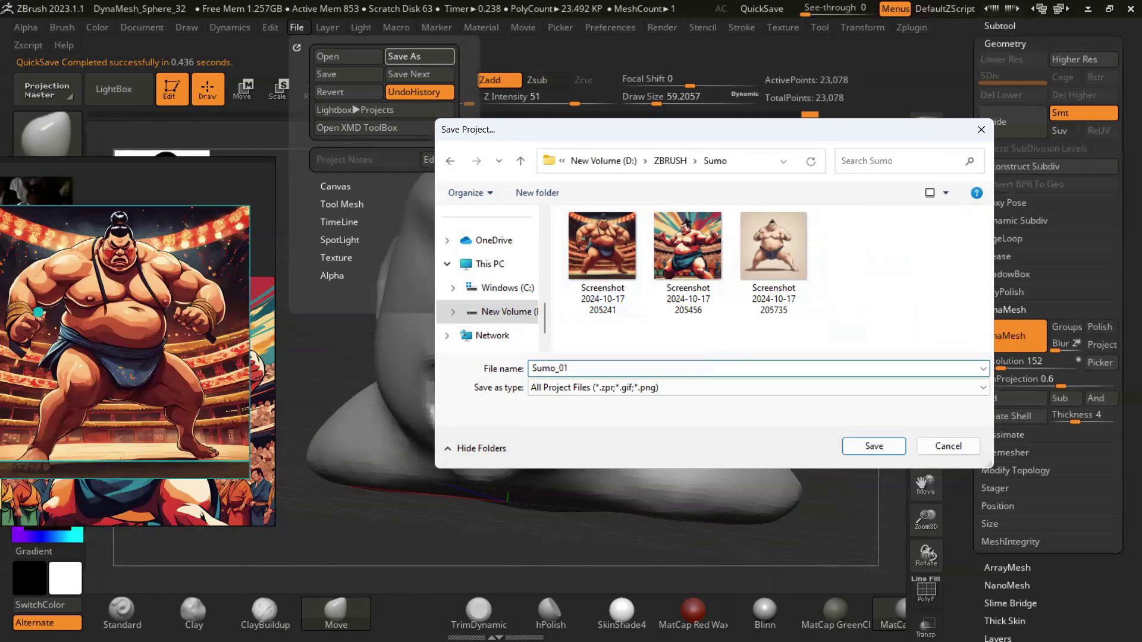
key(Return)
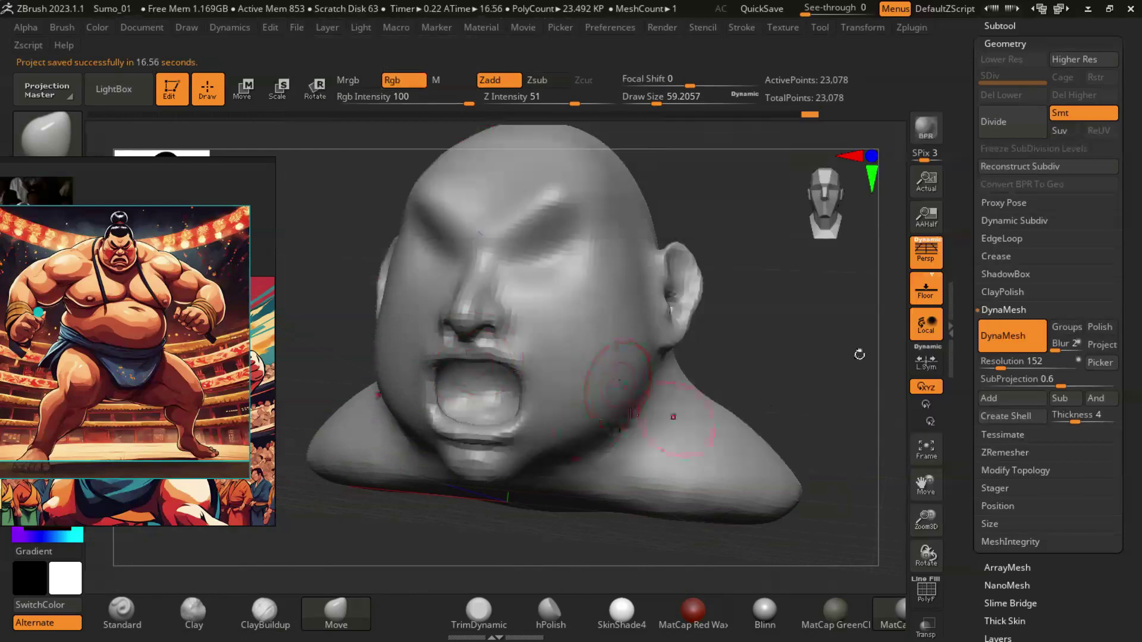
Step: Append a Sphere3D subtool to the model
click(999, 25)
click(1068, 273)
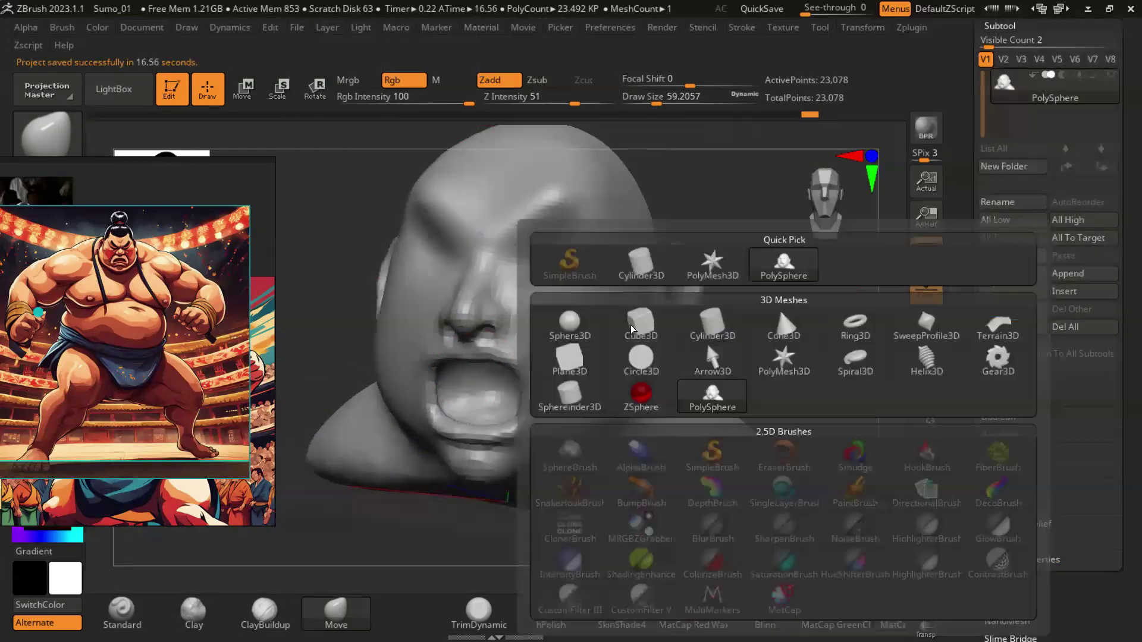
click(706, 341)
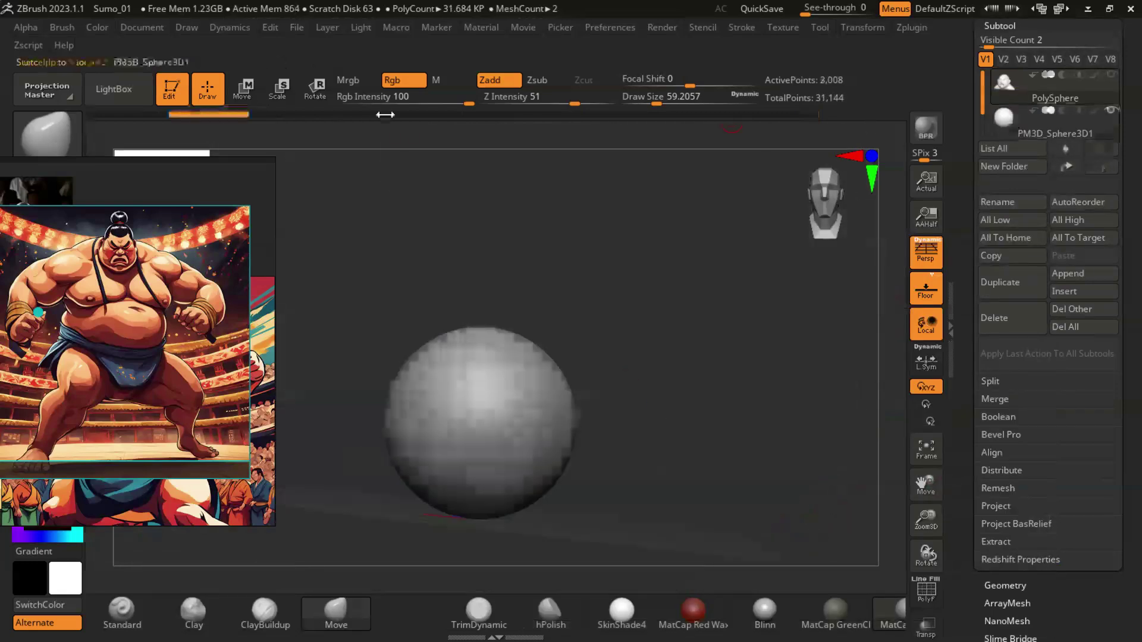
Step: Scale the new sphere down to a small eyeball-sized ball
key(e)
mouse_move(410, 379)
mouse_down()
mouse_move(674, 452)
mouse_move(749, 394)
mouse_up()
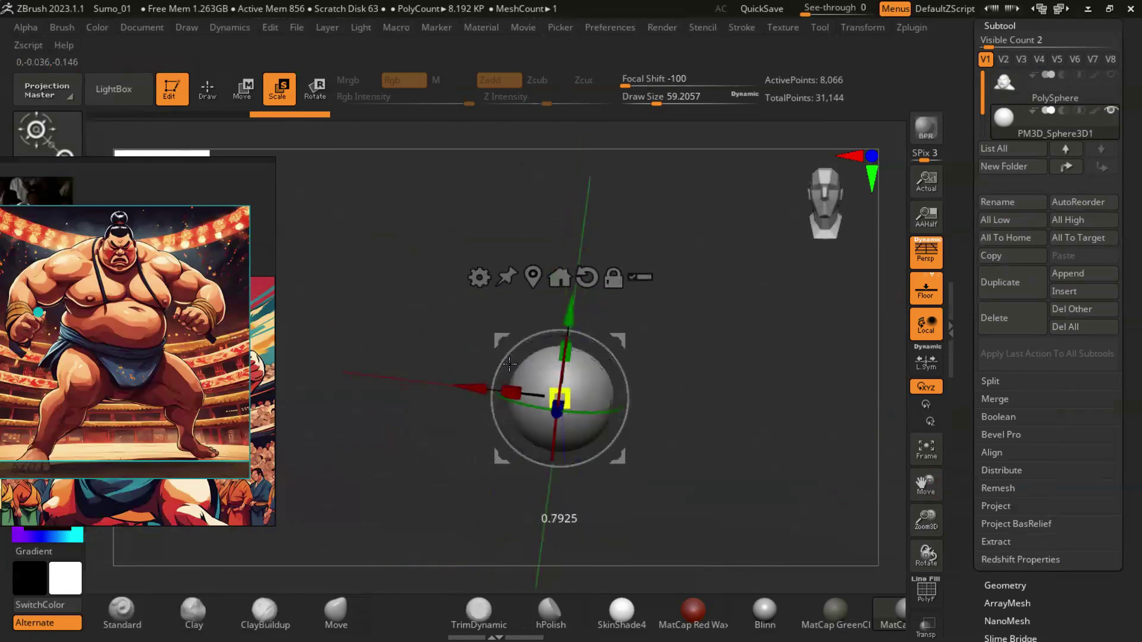
click(208, 91)
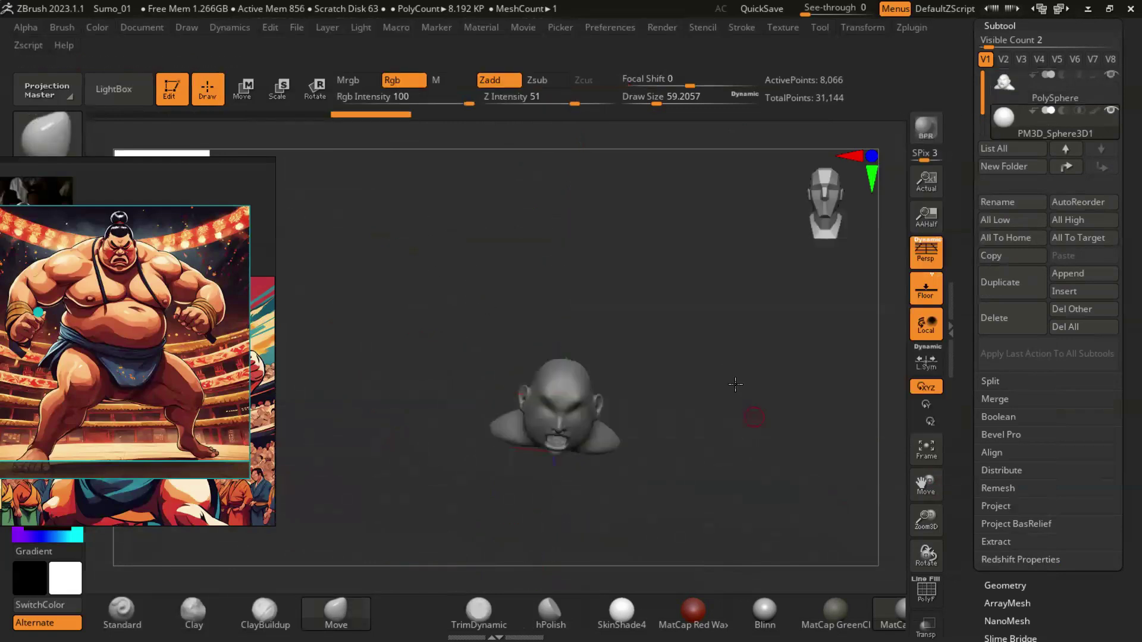
Step: Move the sphere into the eye socket and make the head subtool active again
click(246, 92)
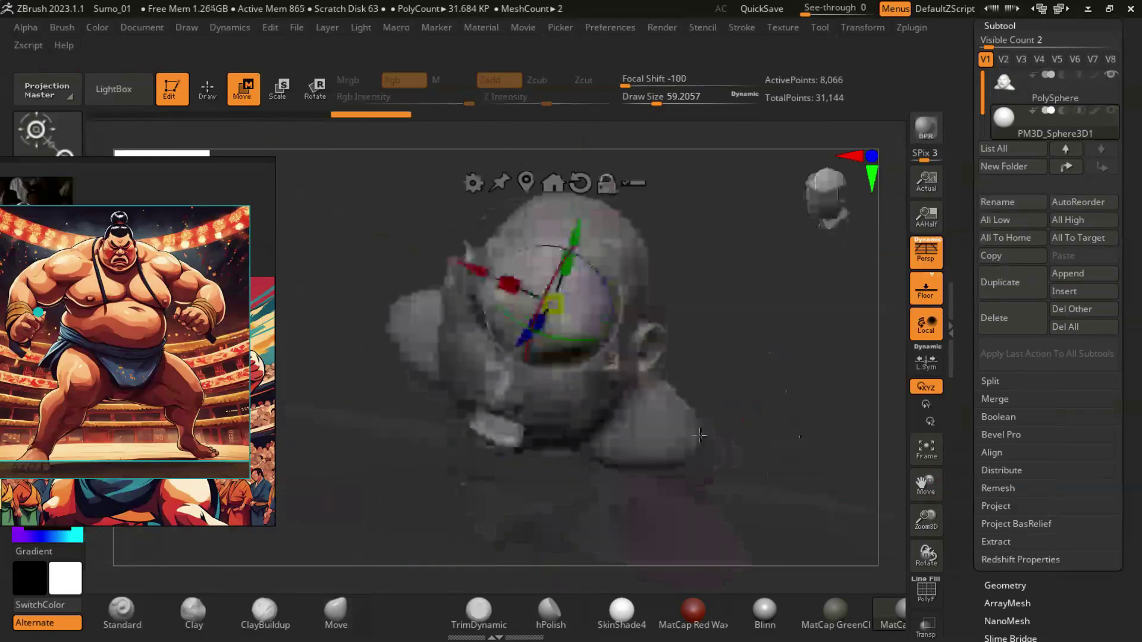
mouse_move(461, 335)
mouse_down()
mouse_move(831, 405)
mouse_move(771, 372)
mouse_up()
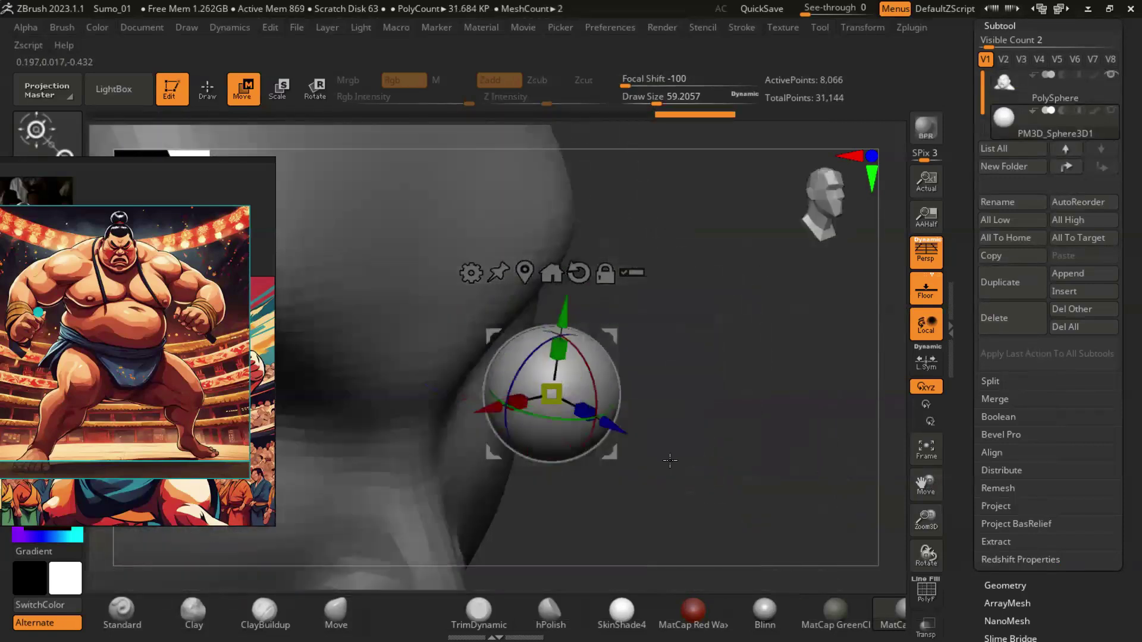
drag(771, 373, 782, 419)
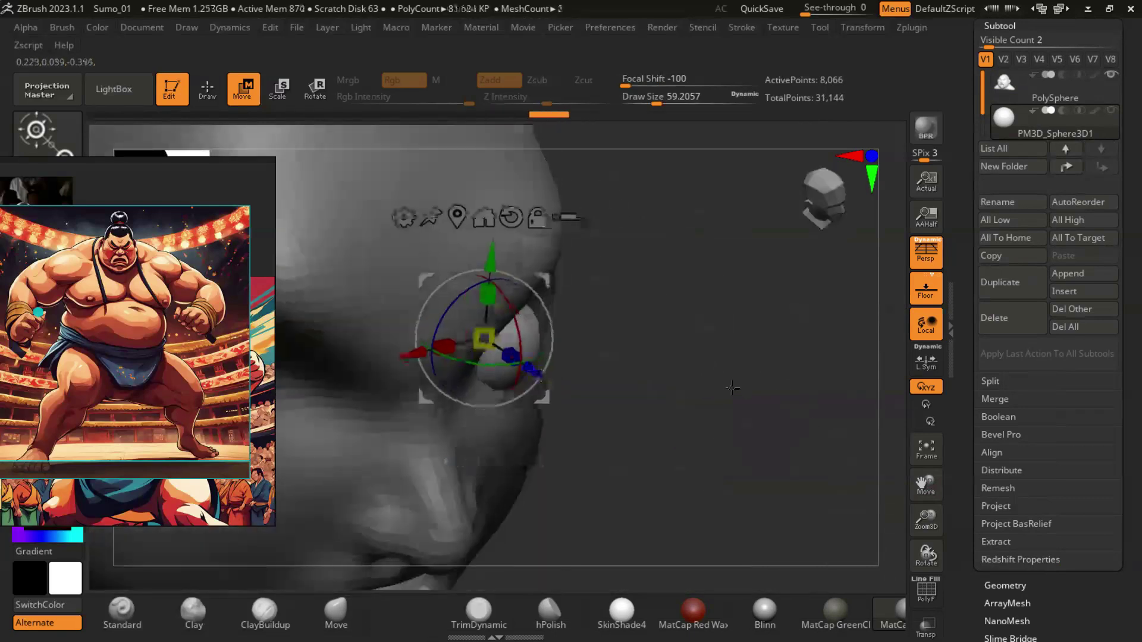
mouse_move(479, 331)
mouse_down()
mouse_move(375, 342)
mouse_move(733, 370)
mouse_move(258, 121)
mouse_up()
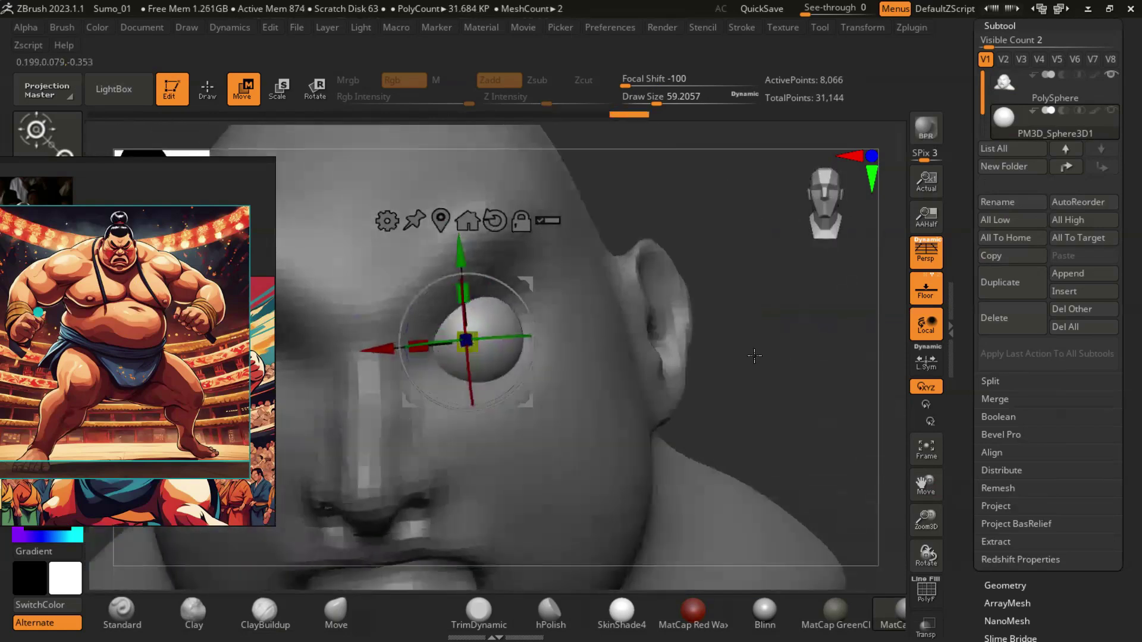
key(q)
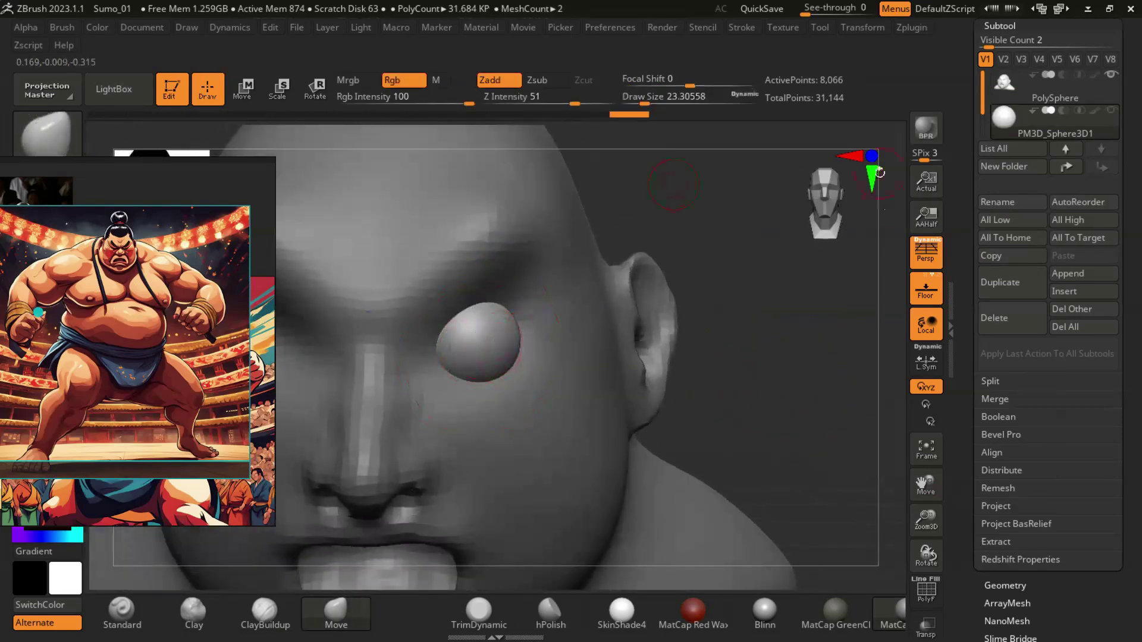
alt+click(300, 505)
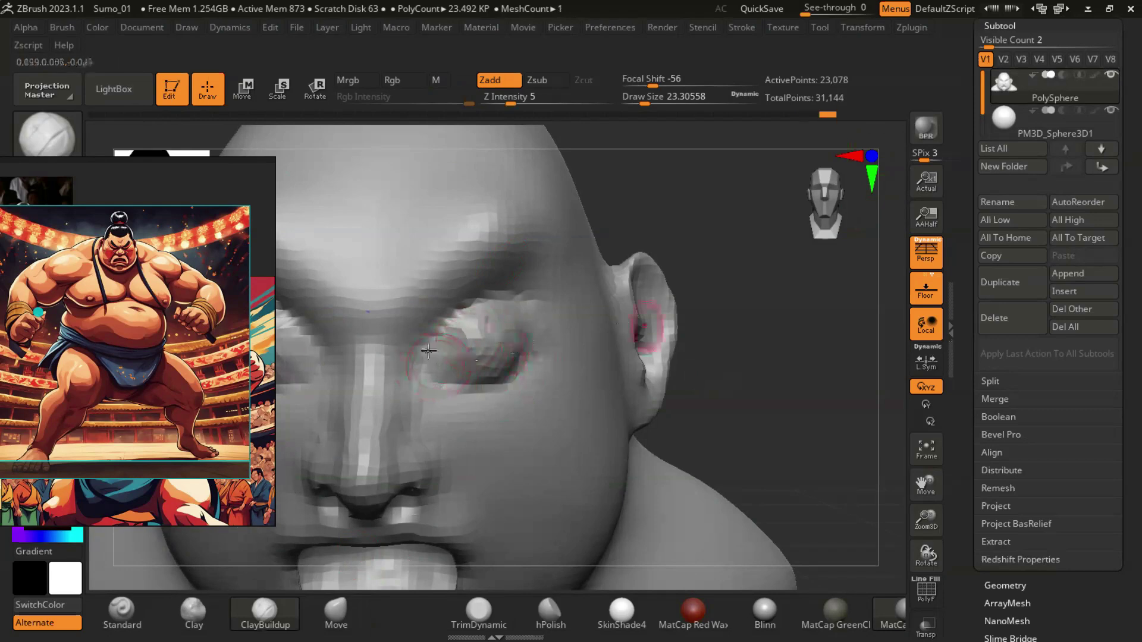
Step: Sculpt the eyelids around the eyeball sphere, turning the head to inspect the socket
drag(818, 367, 440, 355)
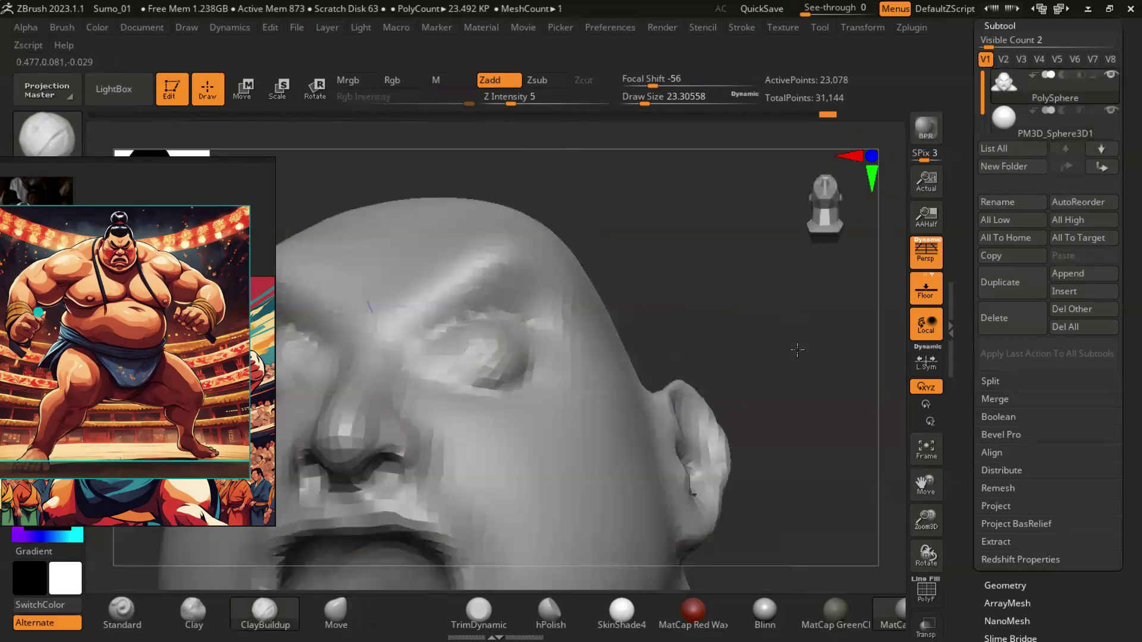
drag(629, 377, 476, 367)
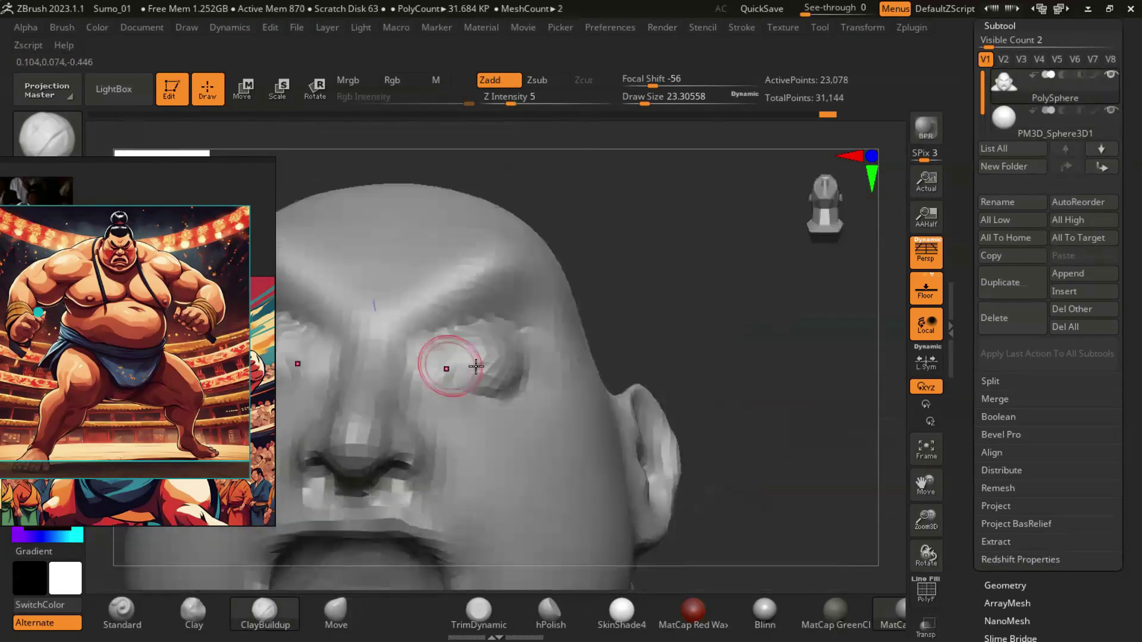
mouse_move(617, 340)
mouse_down()
mouse_move(741, 390)
mouse_move(627, 383)
mouse_up()
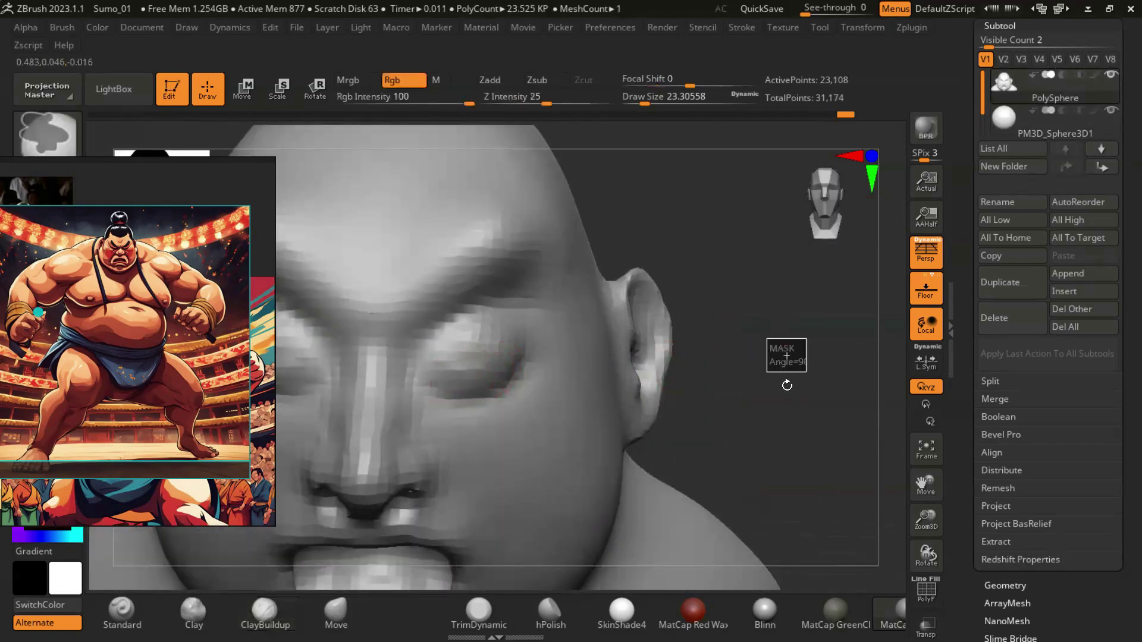
drag(798, 365, 780, 443)
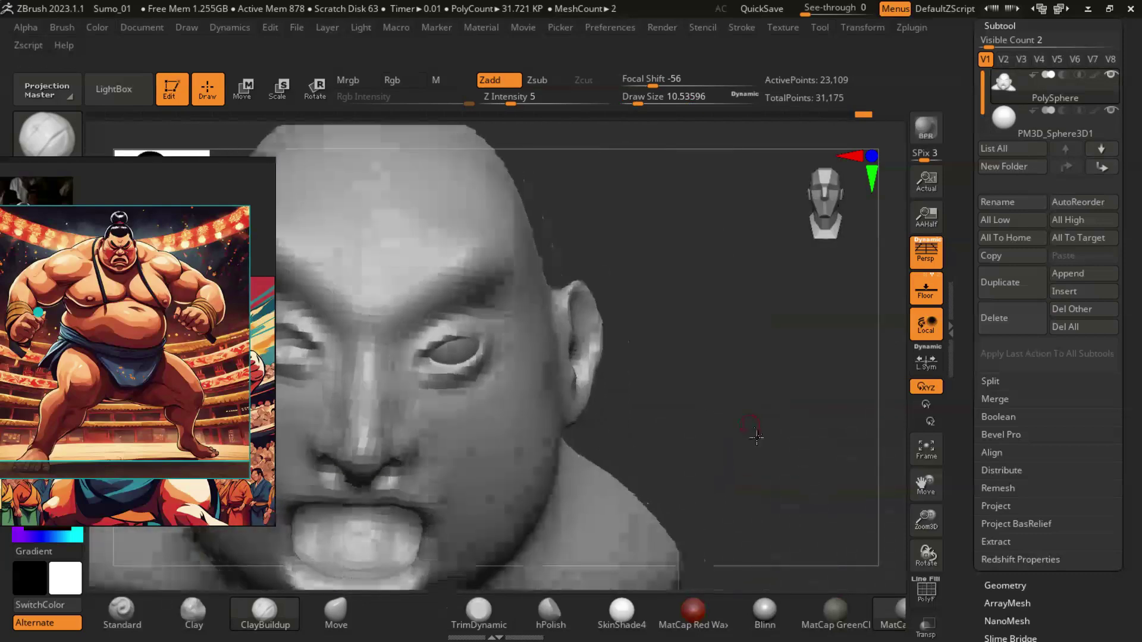
Step: Nudge the PM3D_Sphere3D1 eyeball slightly along X into the eye socket, then return to Draw
alt+click(439, 402)
key(w)
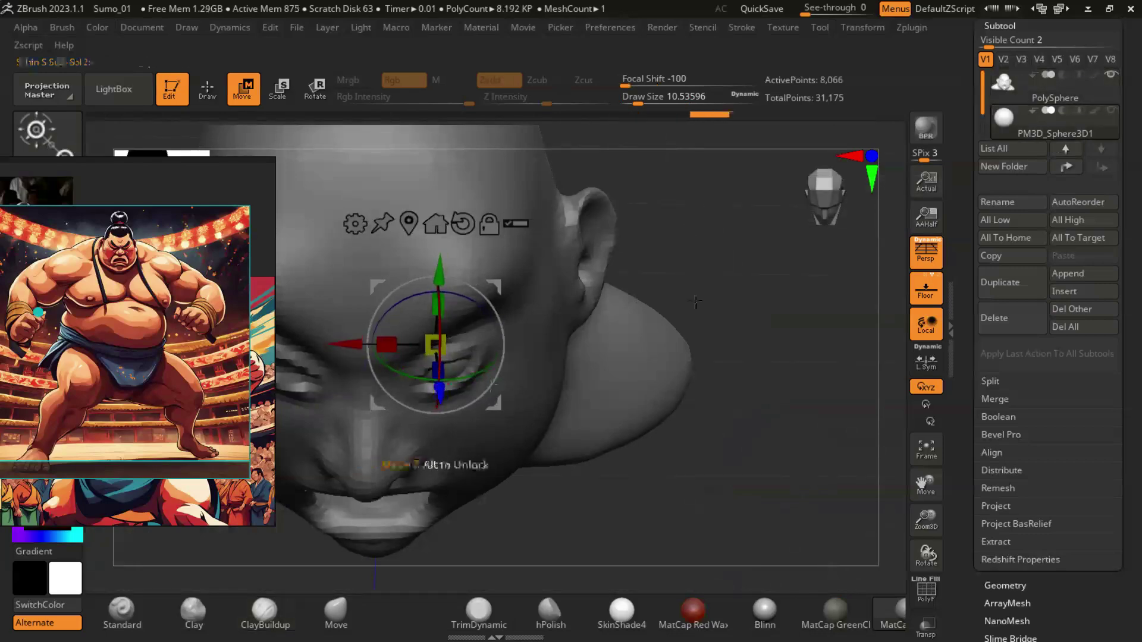
drag(694, 302, 450, 378)
mouse_move(815, 331)
mouse_down()
mouse_move(750, 382)
mouse_move(746, 487)
mouse_up()
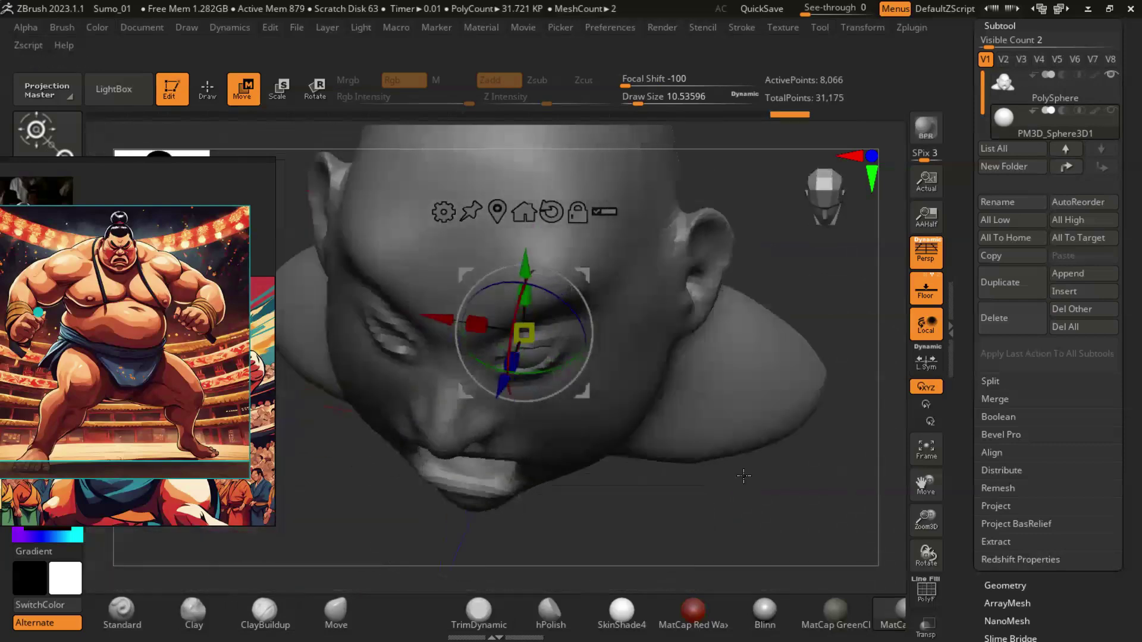
drag(746, 488, 452, 357)
click(429, 327)
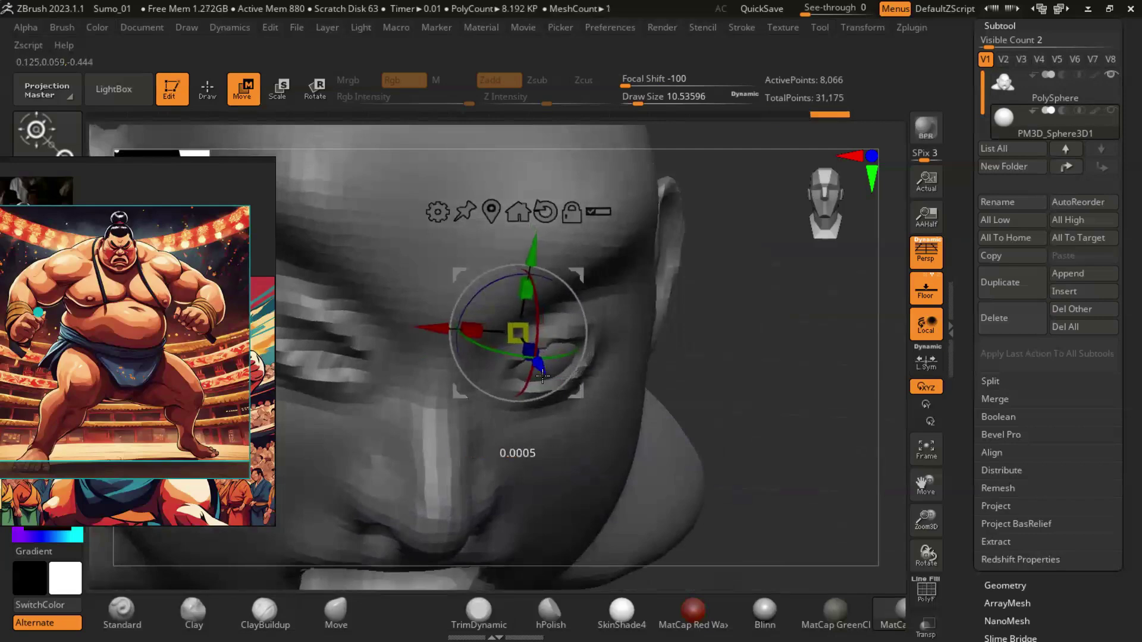
drag(534, 252, 417, 298)
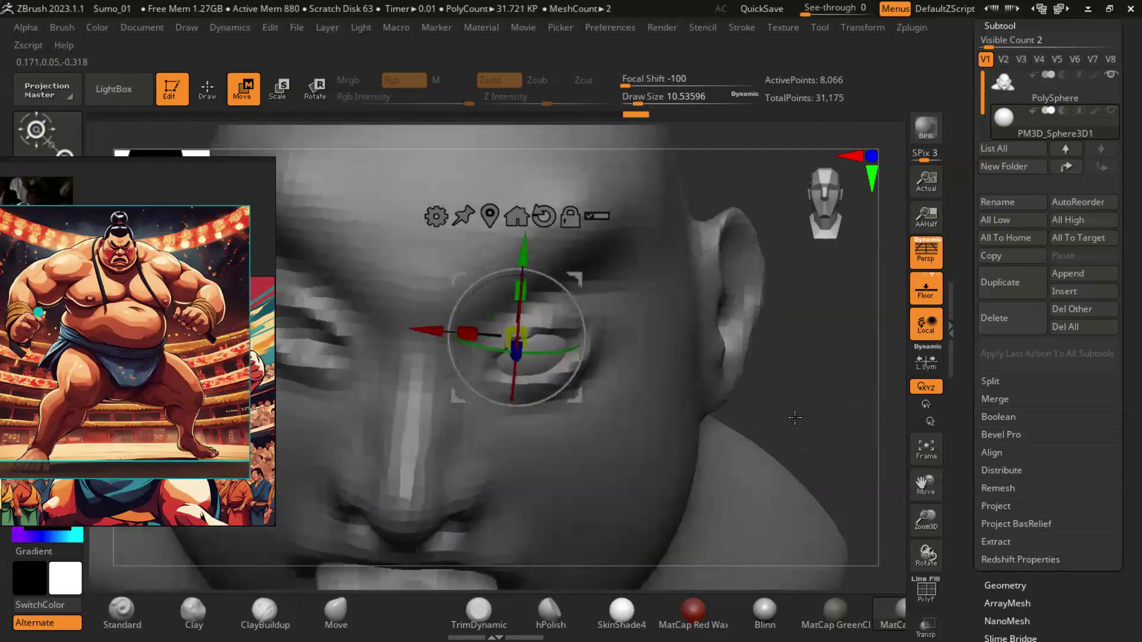
scroll(126, 234, up, 3)
scroll(126, 234, up, 3)
drag(357, 267, 318, 283)
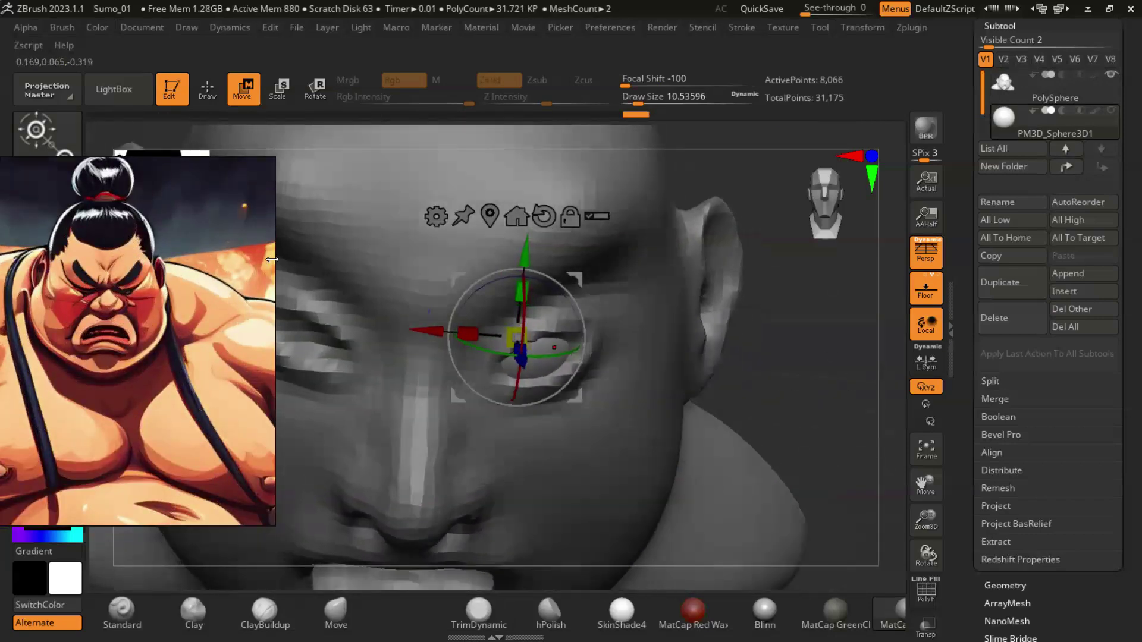
click(209, 94)
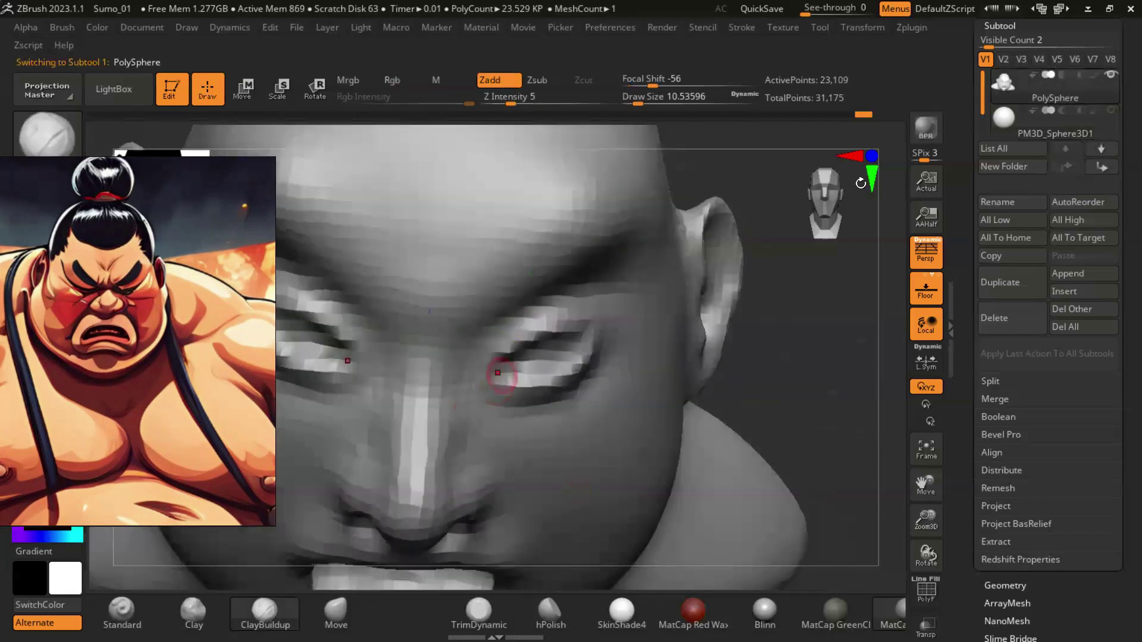
Step: Show the eyeball subtool and carve the eyelid crease with a Zsub brush
click(1111, 111)
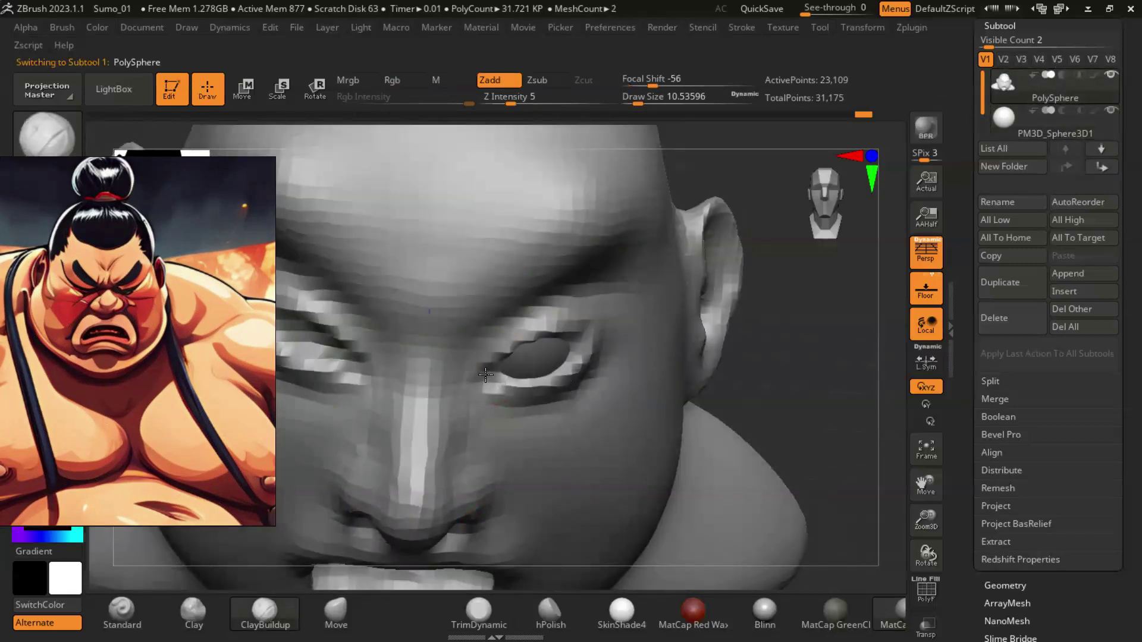
mouse_move(491, 369)
right_down()
mouse_move(483, 377)
mouse_move(811, 392)
mouse_move(820, 400)
mouse_move(791, 464)
right_up()
key(b)
key(d)
key(s)
right_drag(571, 363, 561, 356)
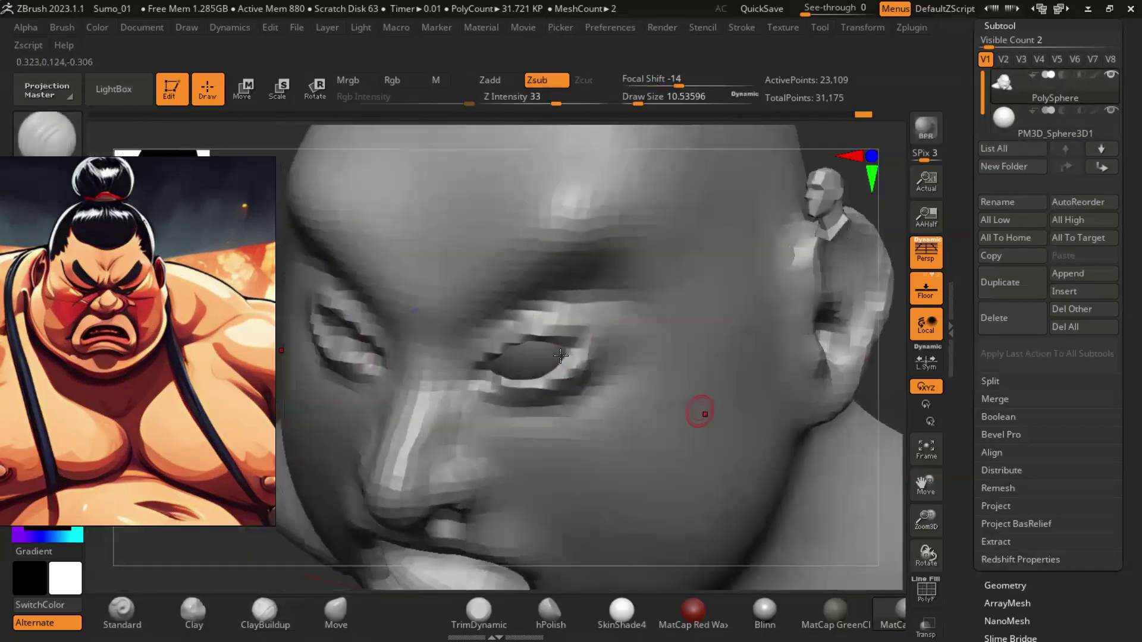
Step: Inspect the eyelids around the eye from the front and select the eyeball sphere subtool
mouse_move(866, 405)
right_down()
mouse_move(690, 413)
mouse_move(807, 386)
mouse_move(791, 344)
right_up()
mouse_move(795, 458)
right_down()
mouse_move(799, 416)
mouse_move(809, 425)
mouse_move(654, 327)
mouse_move(545, 229)
mouse_move(359, 554)
right_up()
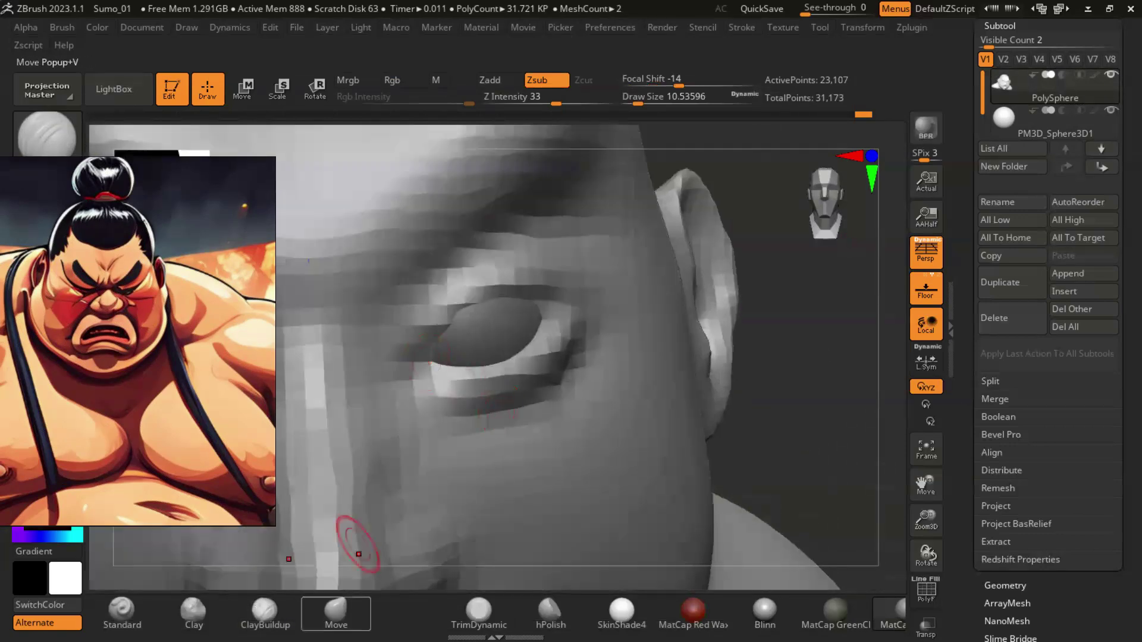
right_drag(409, 360, 451, 355)
right_drag(712, 343, 546, 309)
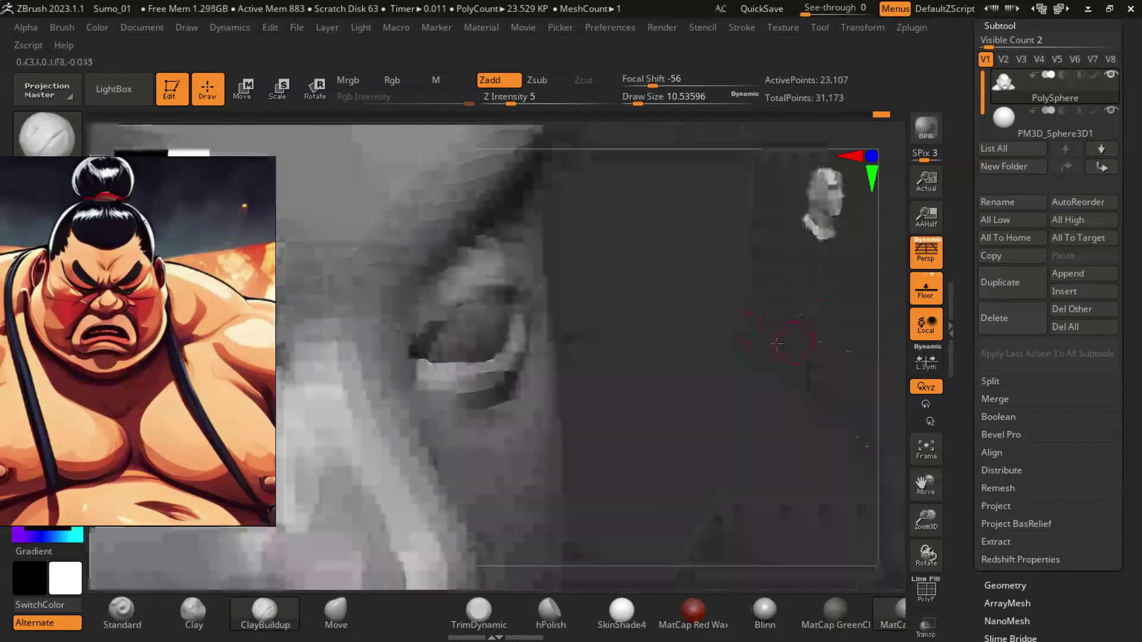
ctrl+right_drag(418, 361, 595, 237)
click(1055, 119)
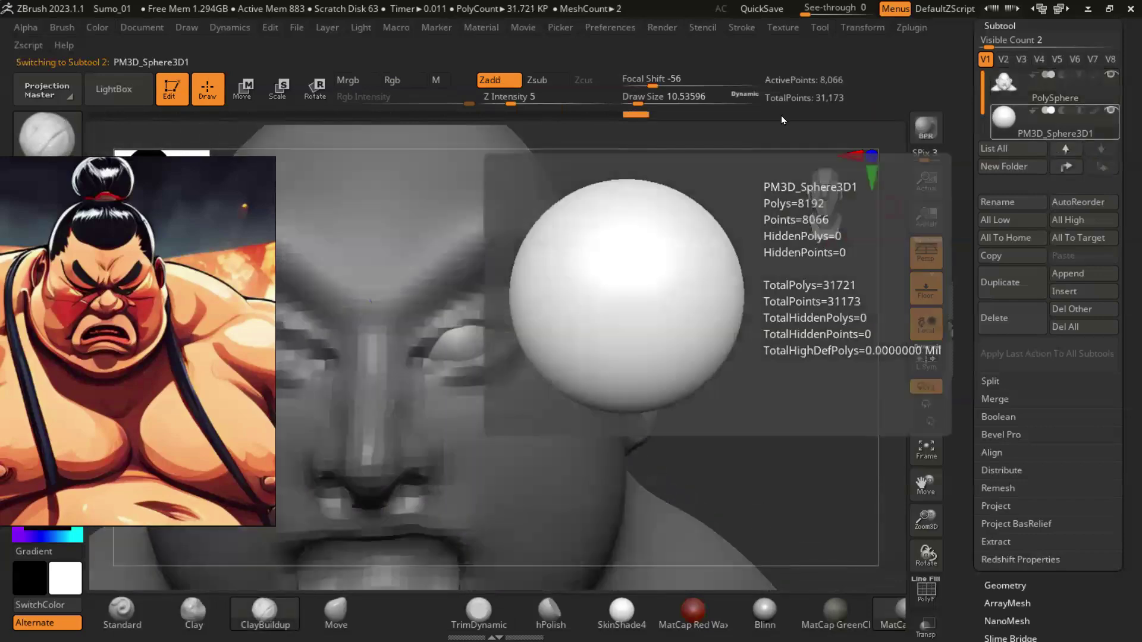
Step: Mirror the eyeball across X with SubTool Master, merged into one subtool
click(912, 27)
click(964, 285)
click(1032, 346)
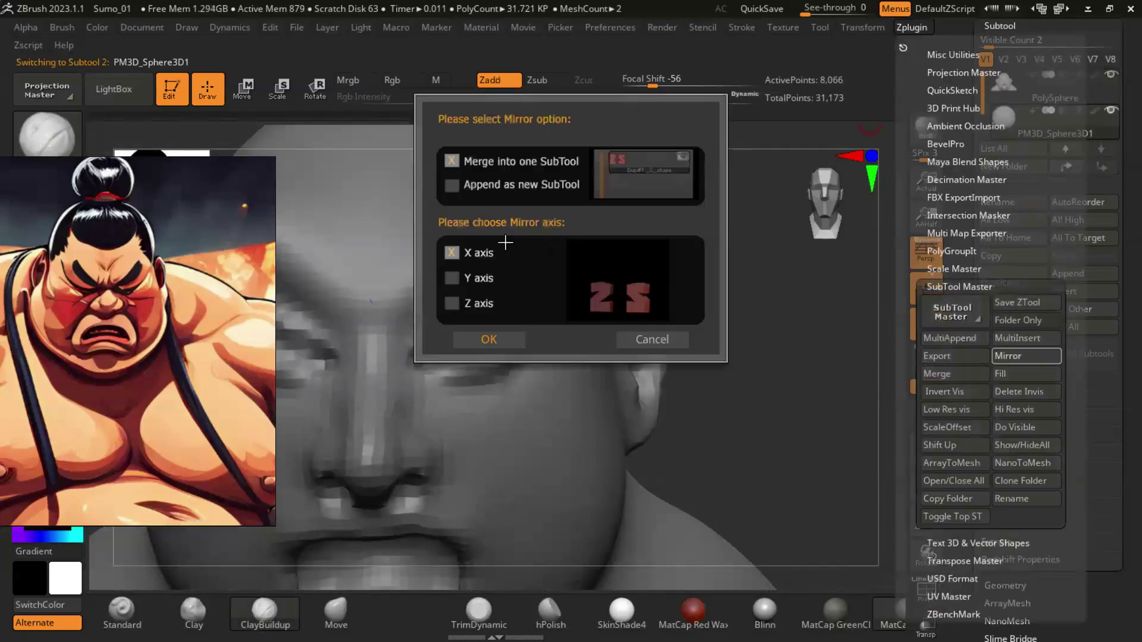
click(479, 337)
Step: Reselect the PolySphere head subtool and frame it in view from the side
key(f)
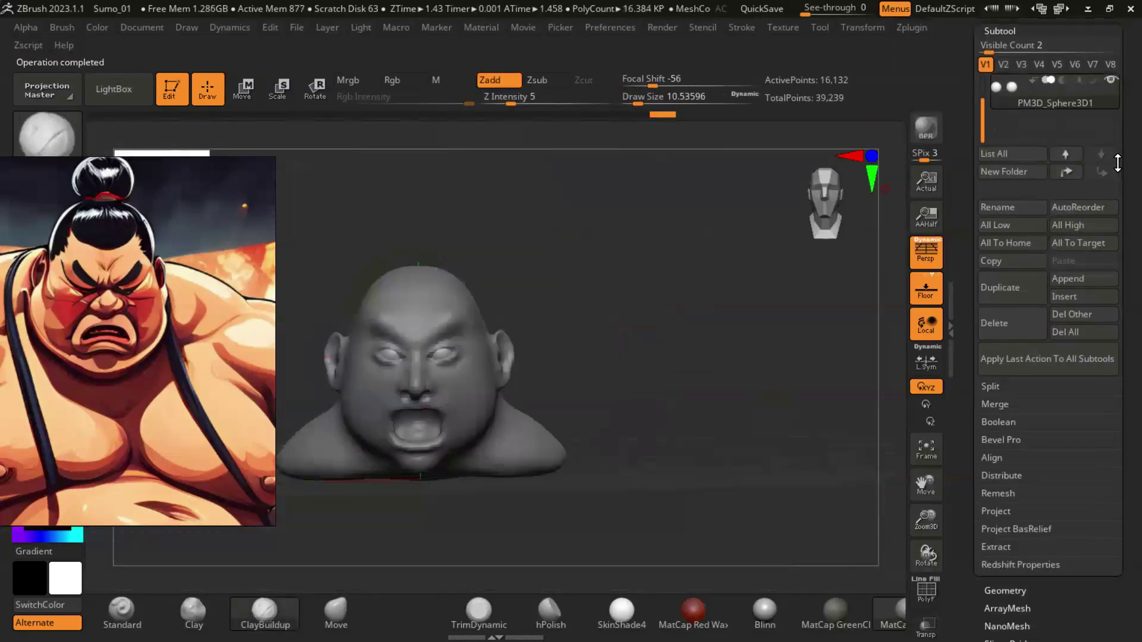
scroll(990, 93, up, 2)
drag(991, 93, 1011, 93)
key(f)
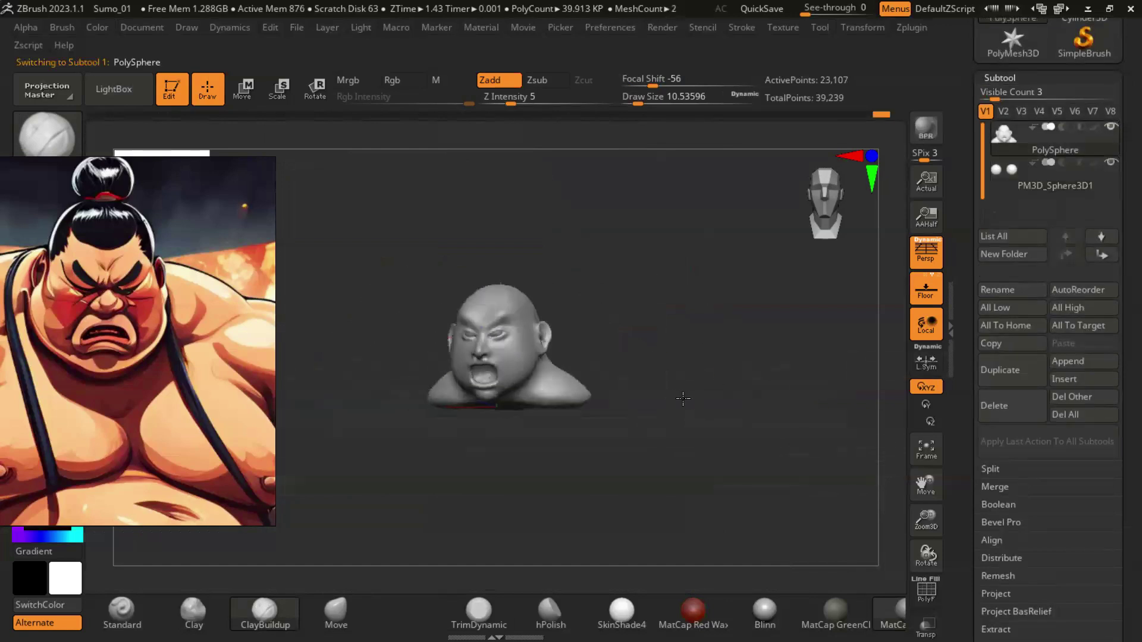
mouse_move(726, 459)
mouse_down()
mouse_move(458, 247)
mouse_move(756, 306)
mouse_move(736, 319)
mouse_move(801, 420)
mouse_up()
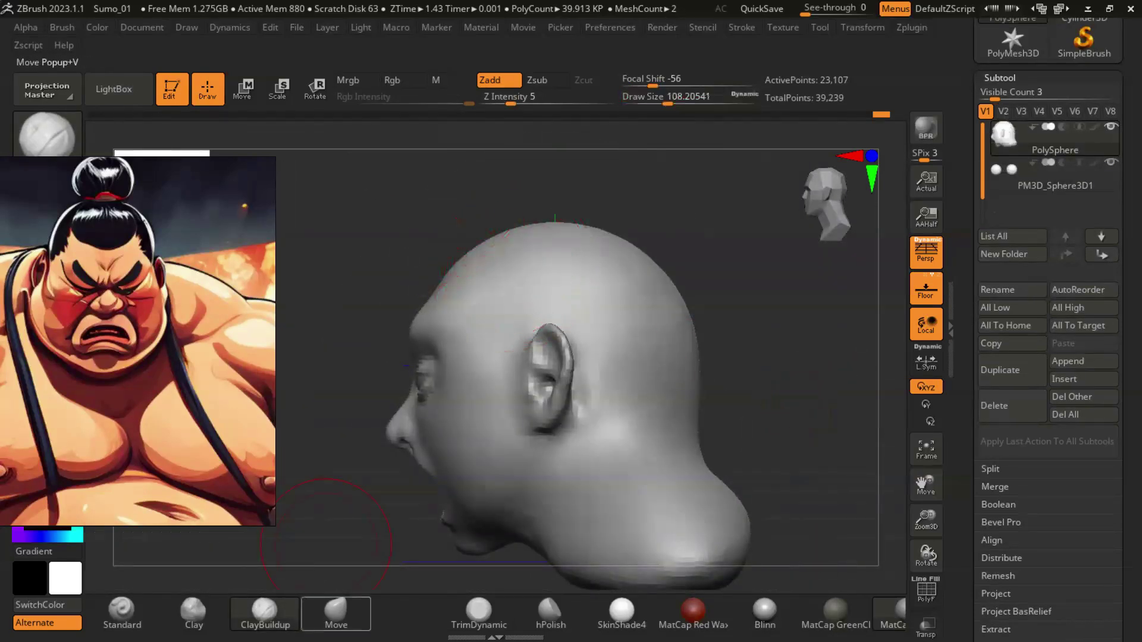
Step: Orbit around the head to inspect it, with ClayBuildup readied at Z Intensity 3
key(s)
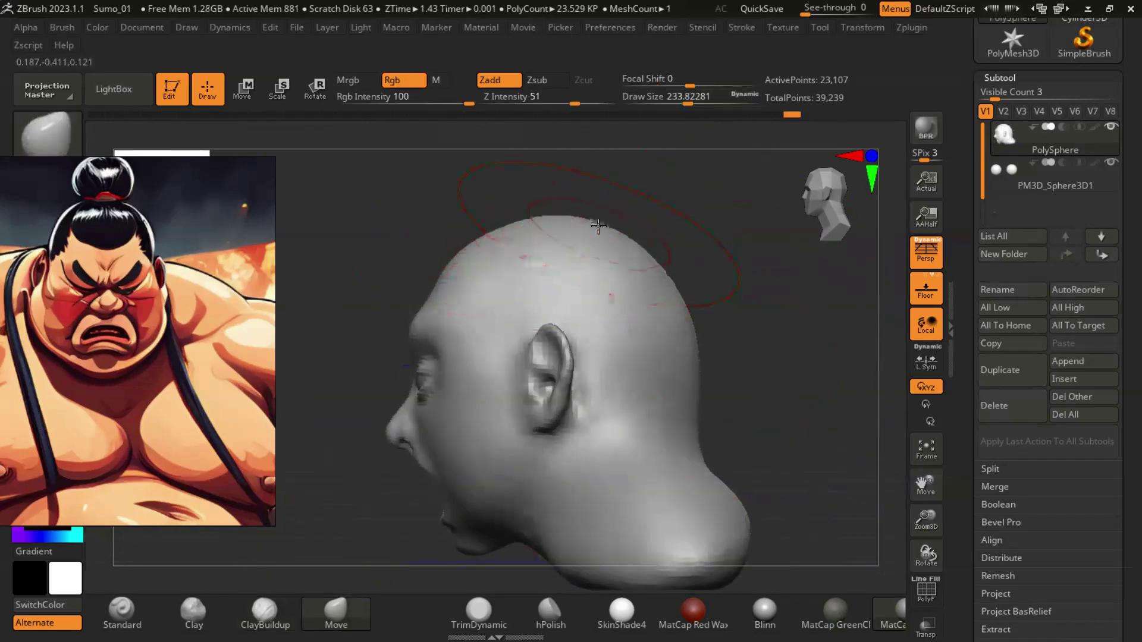
drag(723, 318, 748, 338)
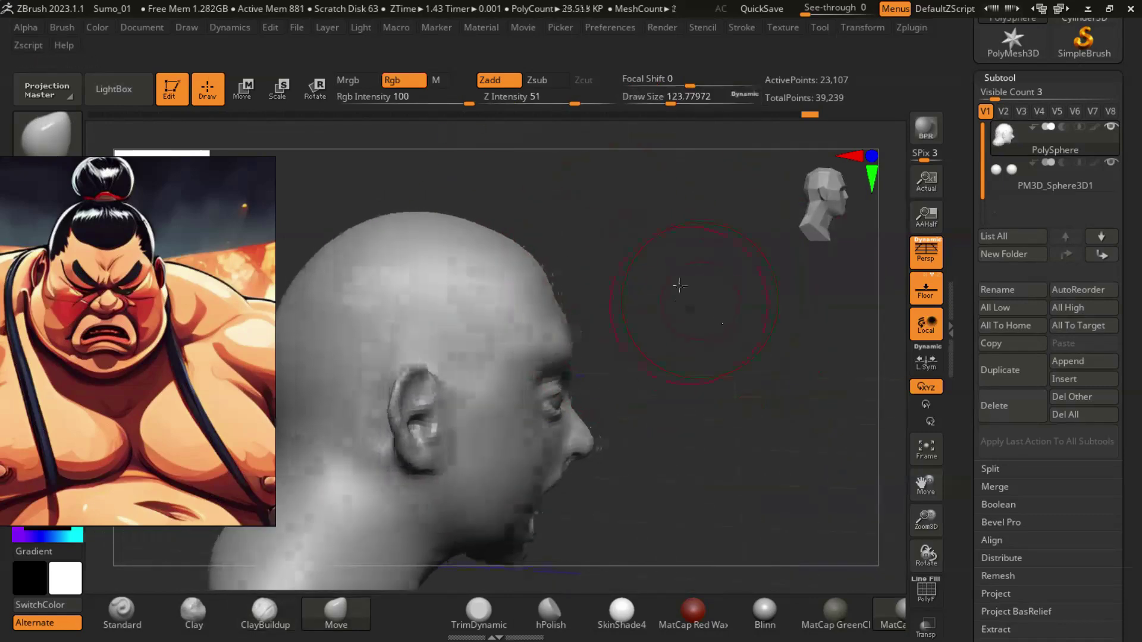
mouse_move(527, 254)
mouse_down()
mouse_move(696, 368)
mouse_move(555, 241)
mouse_up()
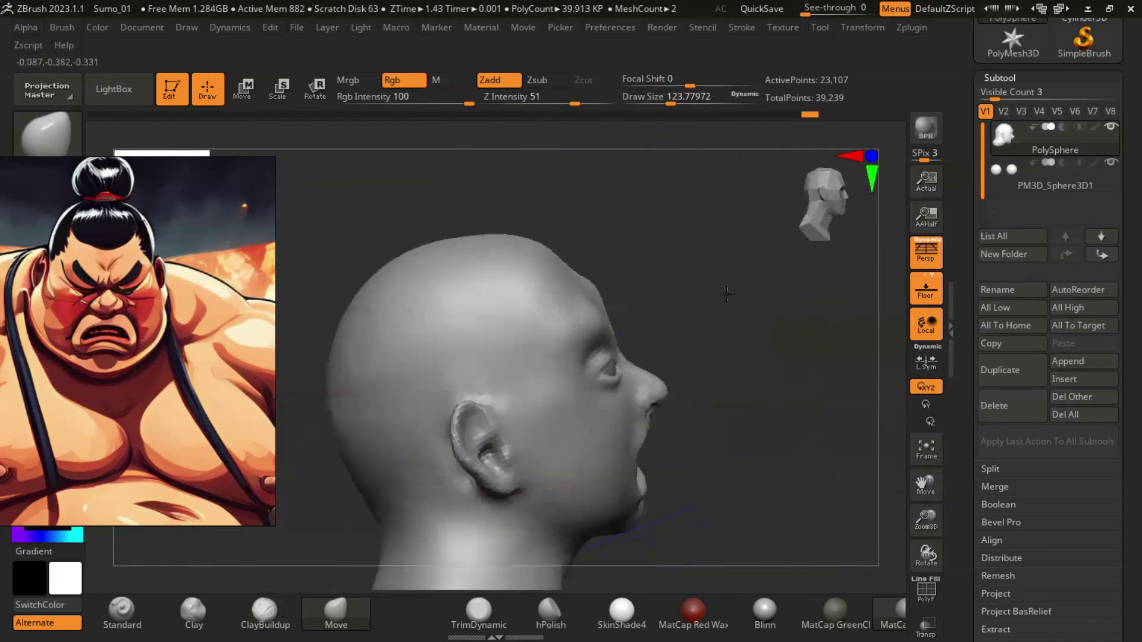
drag(726, 354, 668, 378)
mouse_move(689, 324)
alt+mouse_down()
mouse_move(732, 344)
mouse_move(770, 392)
mouse_move(758, 403)
mouse_move(702, 296)
alt+mouse_up()
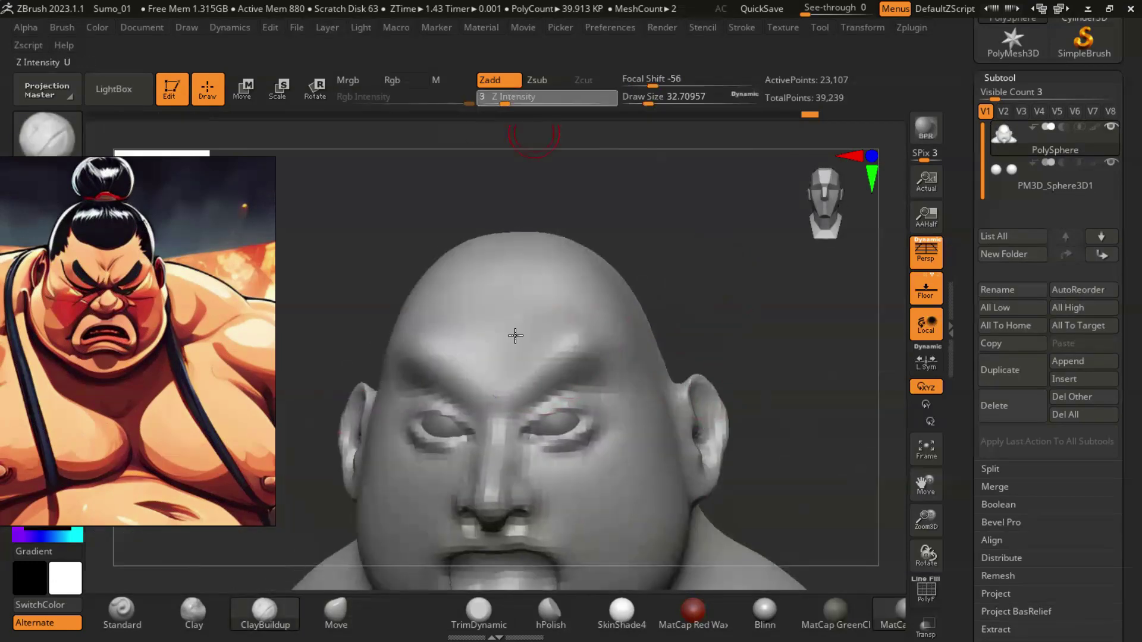
Step: Build up the brow ridge and the area above the eyes with clay
right_drag(557, 374, 612, 369)
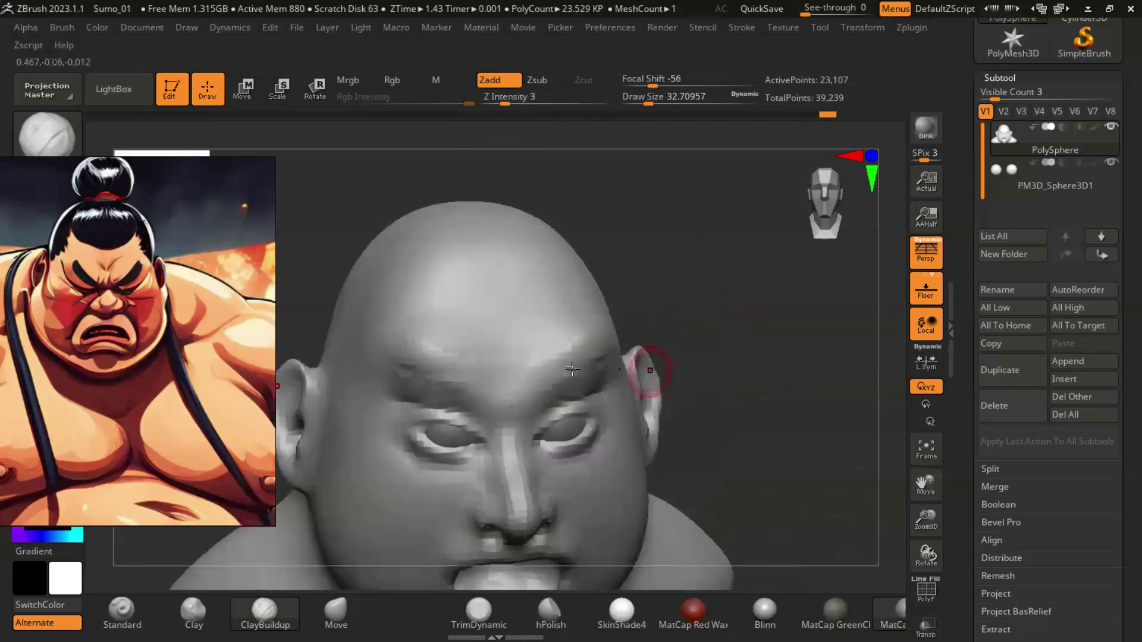
mouse_move(607, 325)
right_down()
mouse_move(757, 339)
mouse_move(645, 365)
mouse_move(808, 336)
right_up()
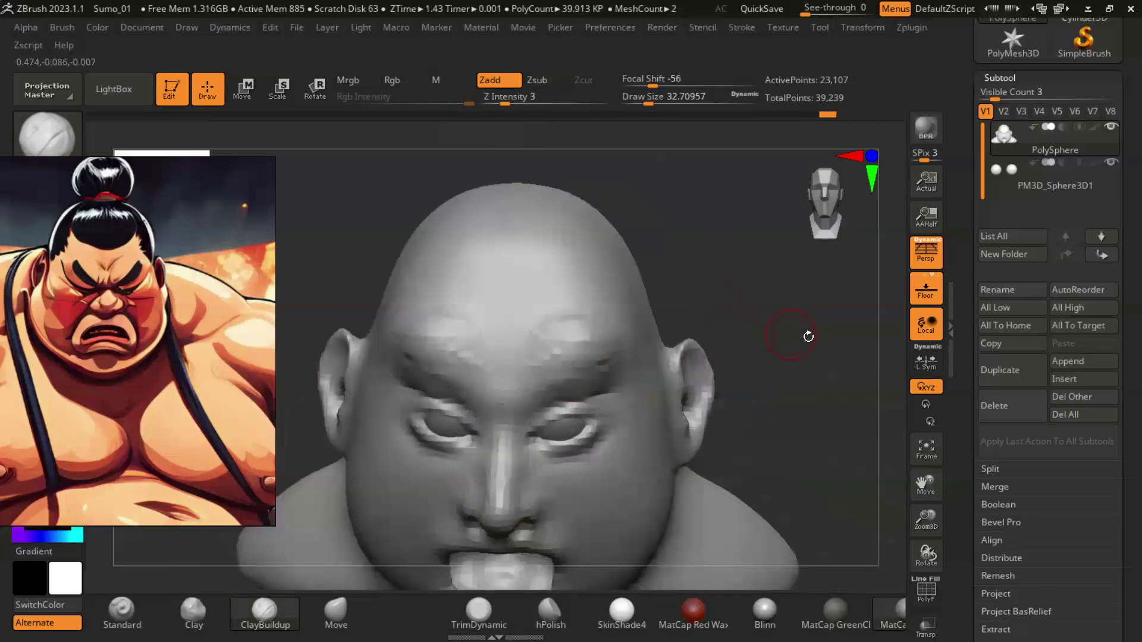
mouse_move(806, 314)
right_down()
mouse_move(765, 383)
mouse_move(548, 306)
right_up()
drag(548, 307, 502, 346)
mouse_move(503, 347)
right_down()
mouse_move(786, 354)
mouse_move(783, 439)
mouse_move(777, 408)
right_up()
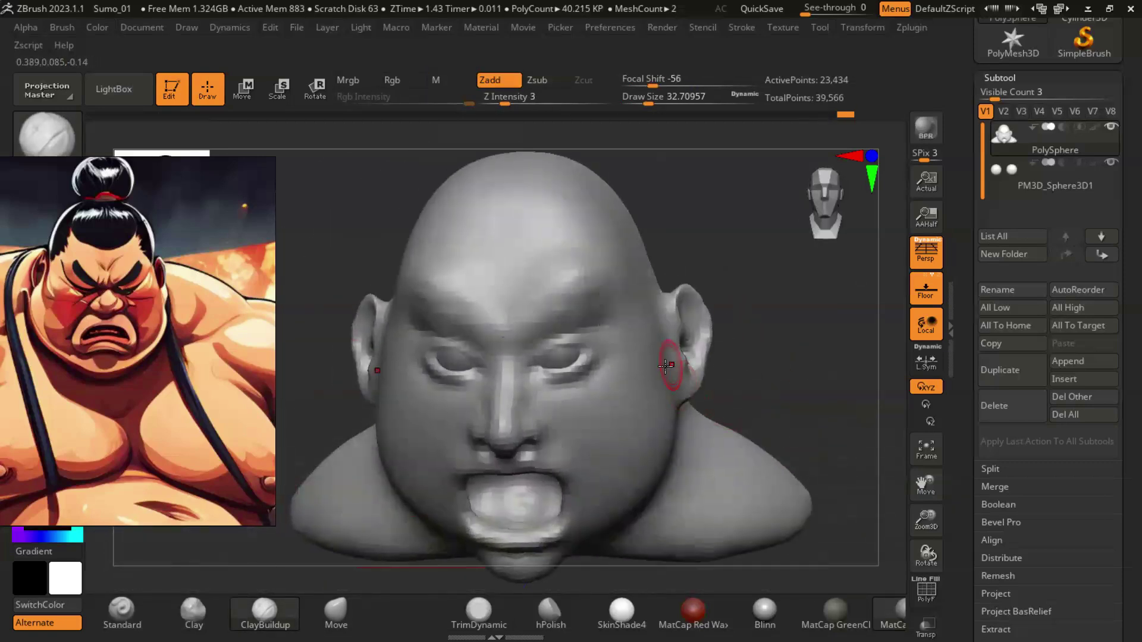
right_drag(647, 357, 589, 274)
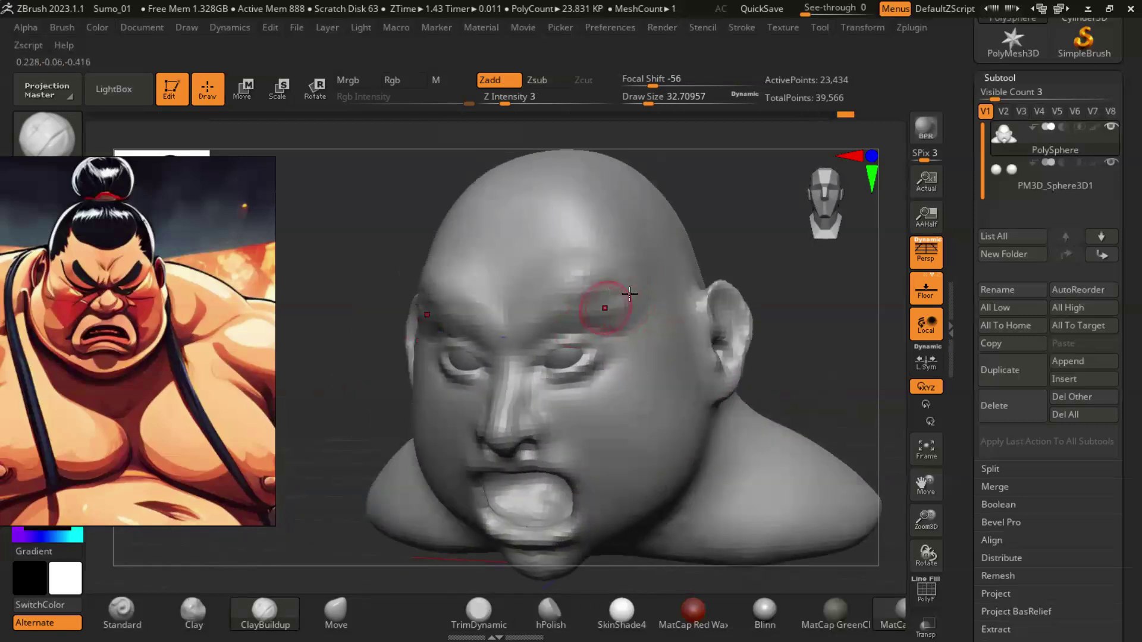
right_drag(739, 309, 612, 279)
mouse_move(765, 285)
right_down()
mouse_move(581, 268)
mouse_move(806, 330)
mouse_move(773, 319)
mouse_move(726, 331)
mouse_move(801, 364)
mouse_move(618, 302)
right_up()
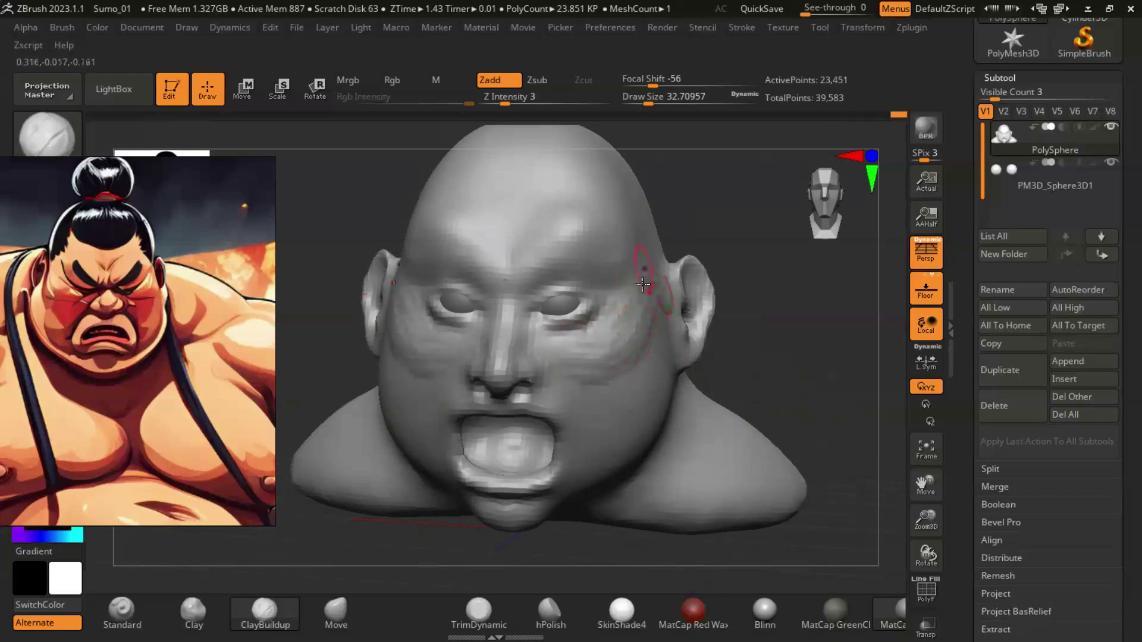
right_drag(810, 383, 650, 336)
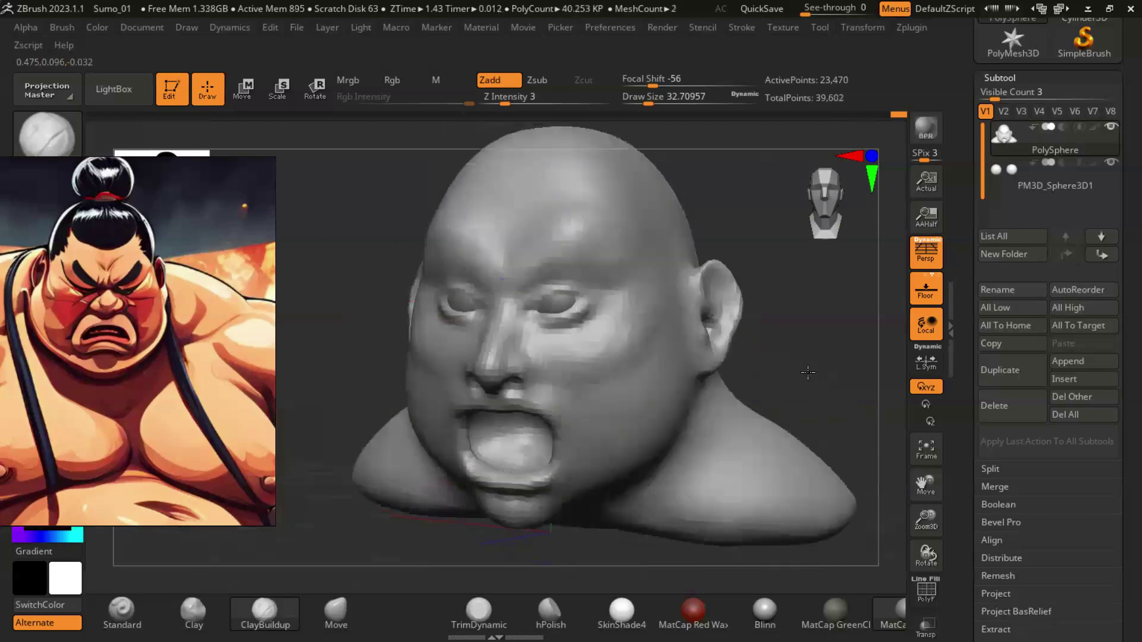
mouse_move(604, 387)
right_down()
mouse_move(806, 371)
mouse_move(797, 384)
right_up()
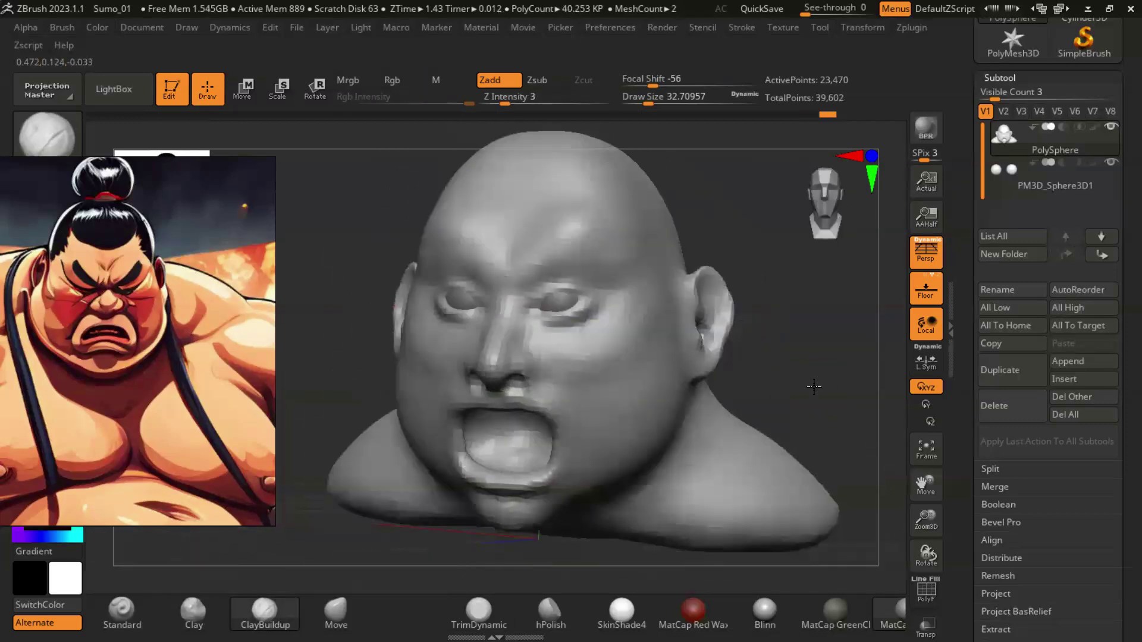
Step: Carve around the eyes with the Standard brush in Zsub mode at Z Intensity 16
key(b)
key(d)
key(s)
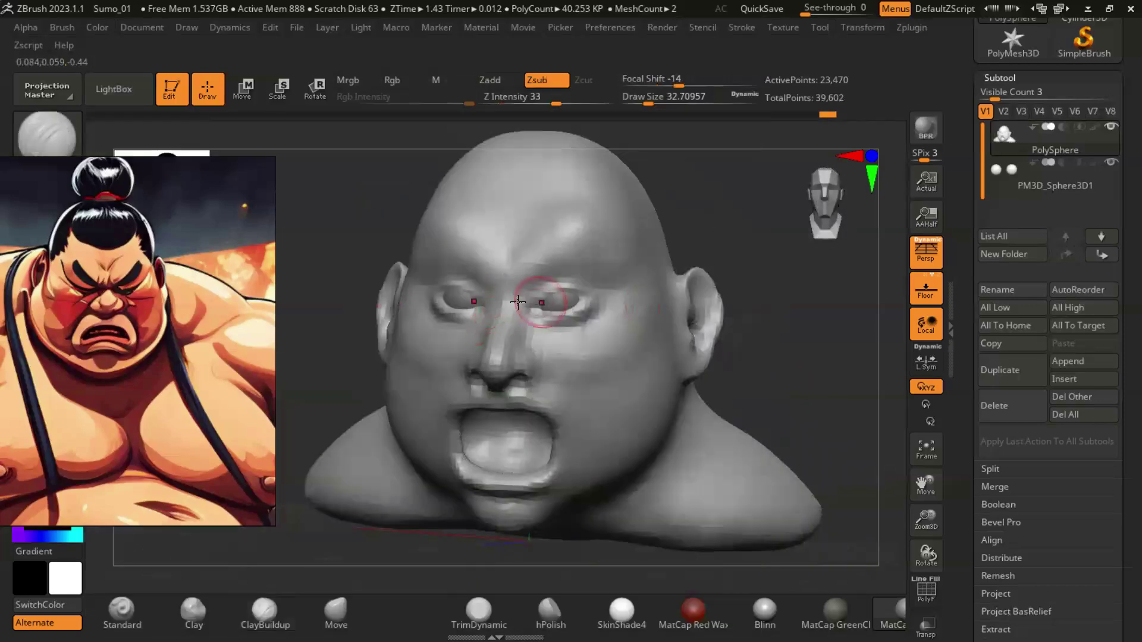
right_drag(518, 302, 571, 319)
key(ctrl)
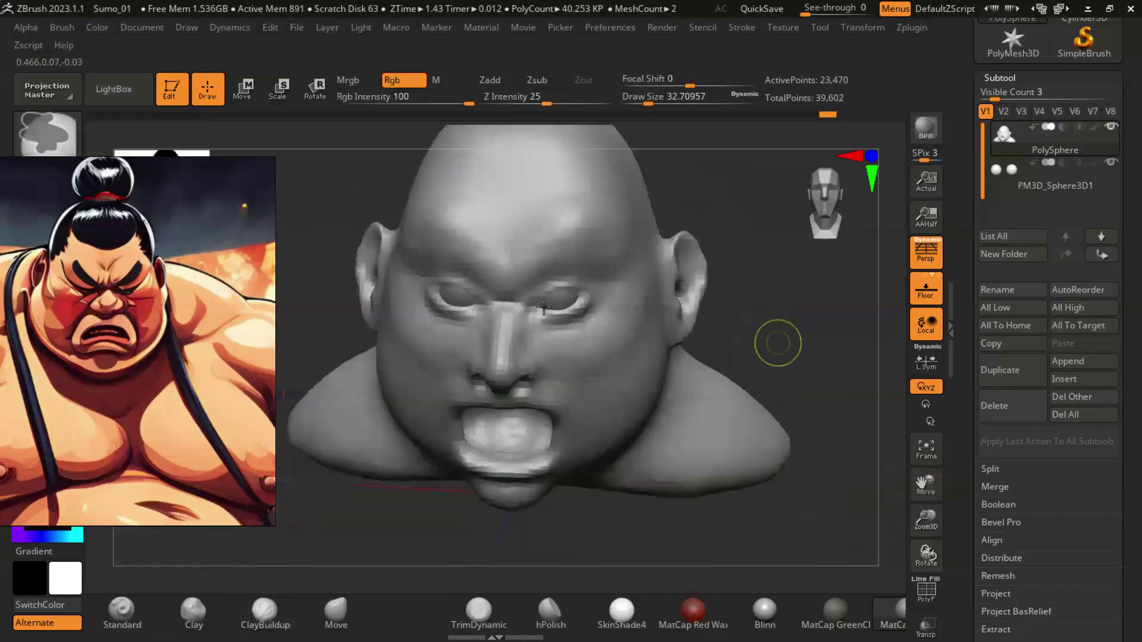
right_drag(684, 357, 722, 359)
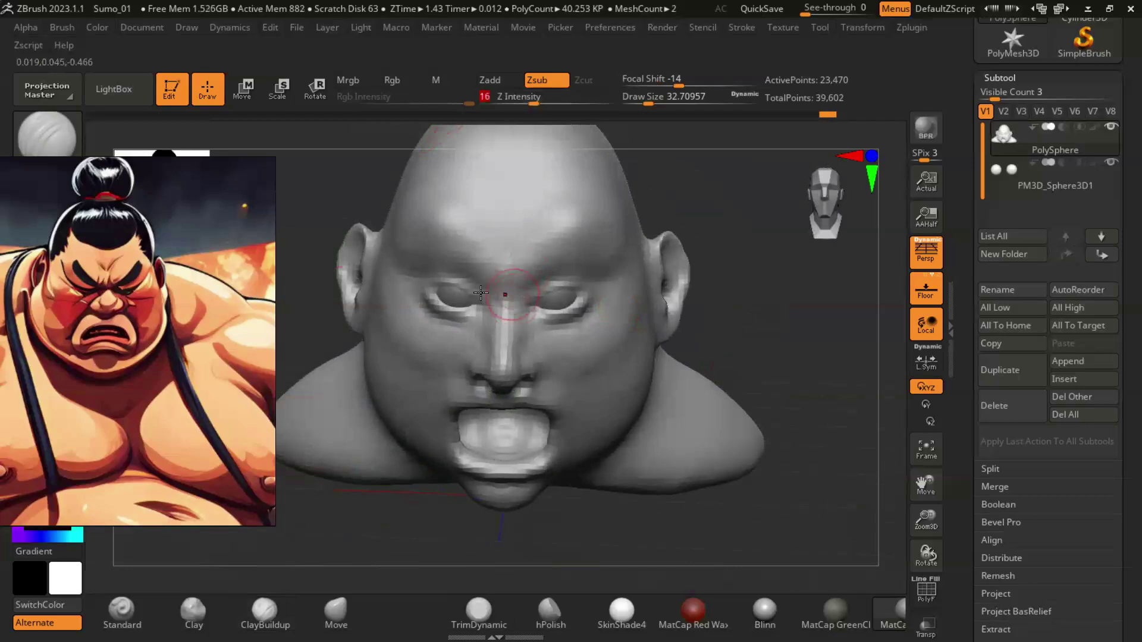
right_drag(480, 293, 730, 336)
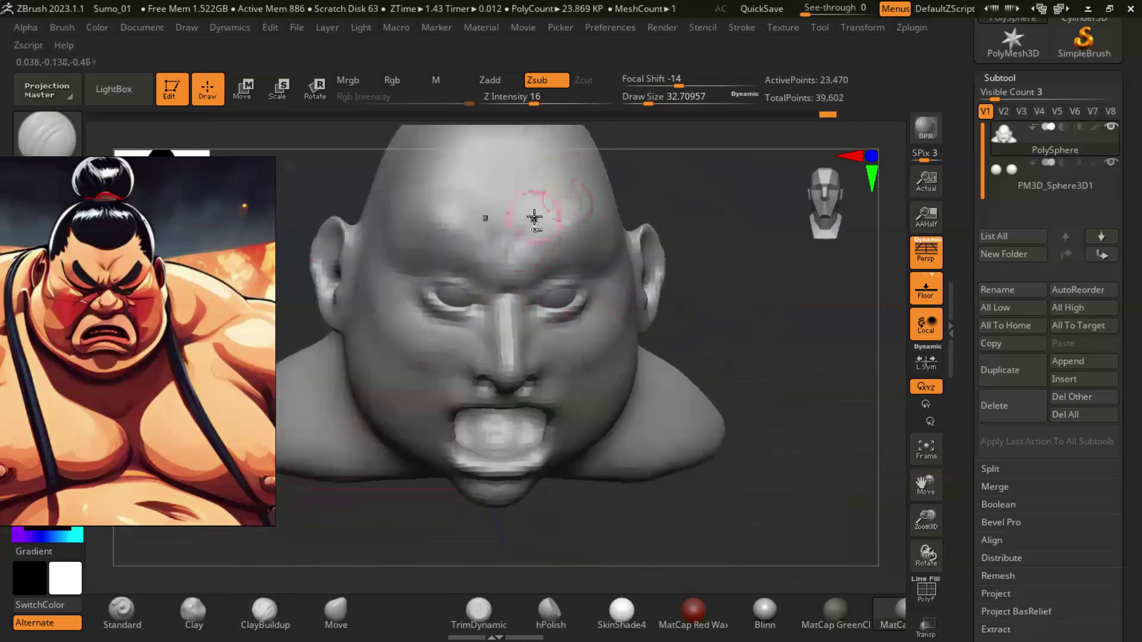
mouse_move(535, 206)
right_down()
mouse_move(757, 333)
mouse_move(770, 370)
mouse_move(796, 339)
mouse_move(807, 365)
mouse_move(621, 360)
mouse_move(796, 382)
right_up()
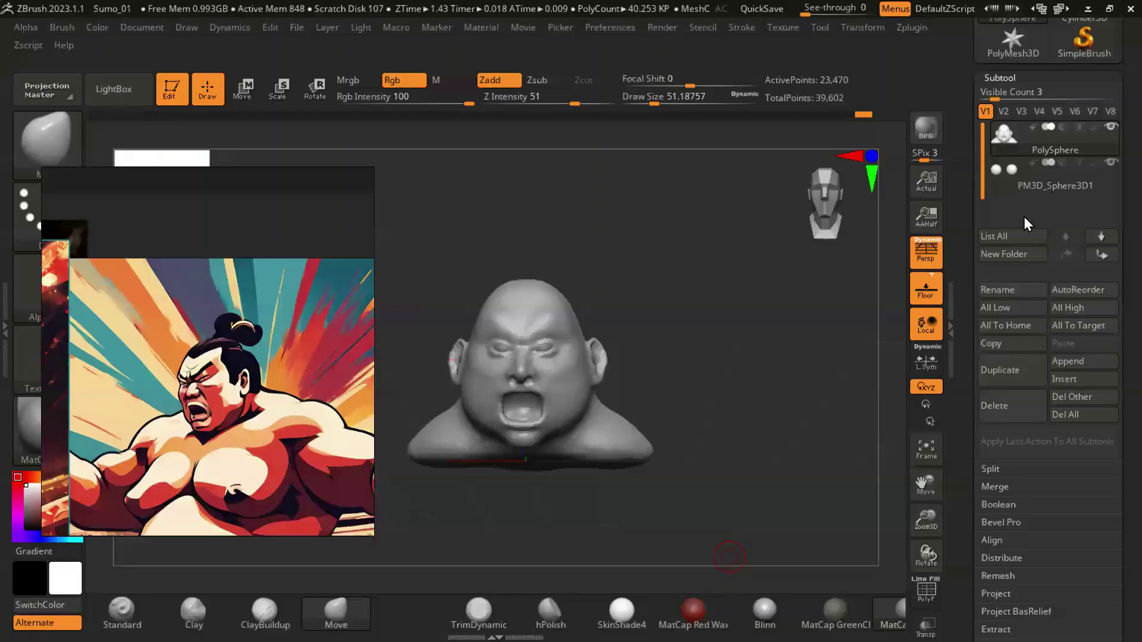
Step: Insert a Sphere3D subtool and DynaMesh it at resolution 8
click(1084, 364)
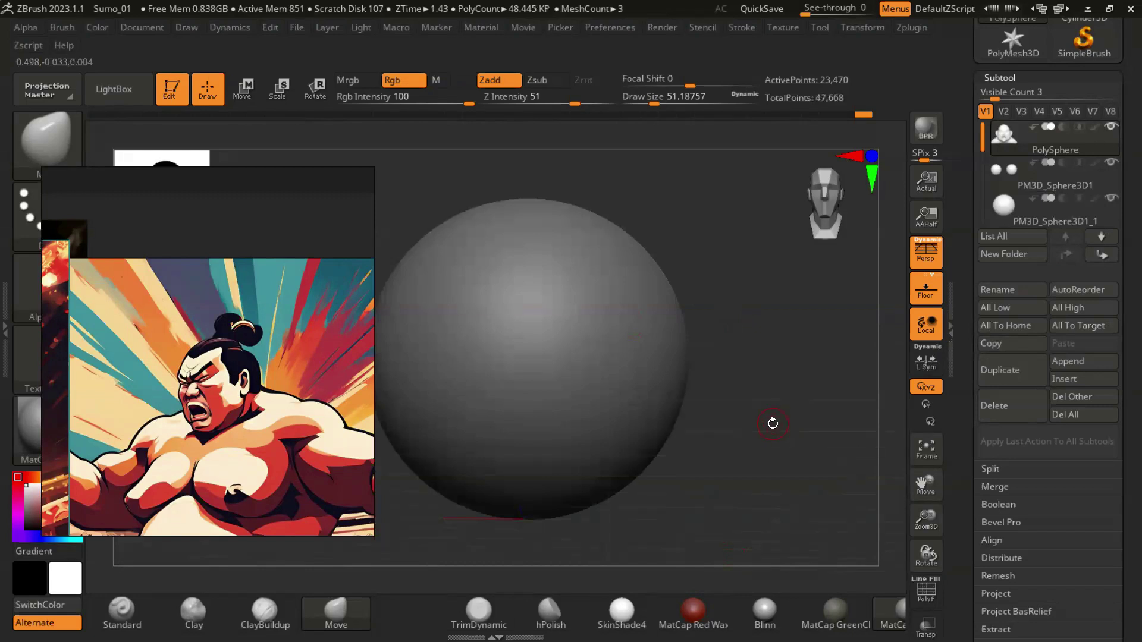
click(1053, 209)
scroll(1046, 357, down, 5)
click(1007, 214)
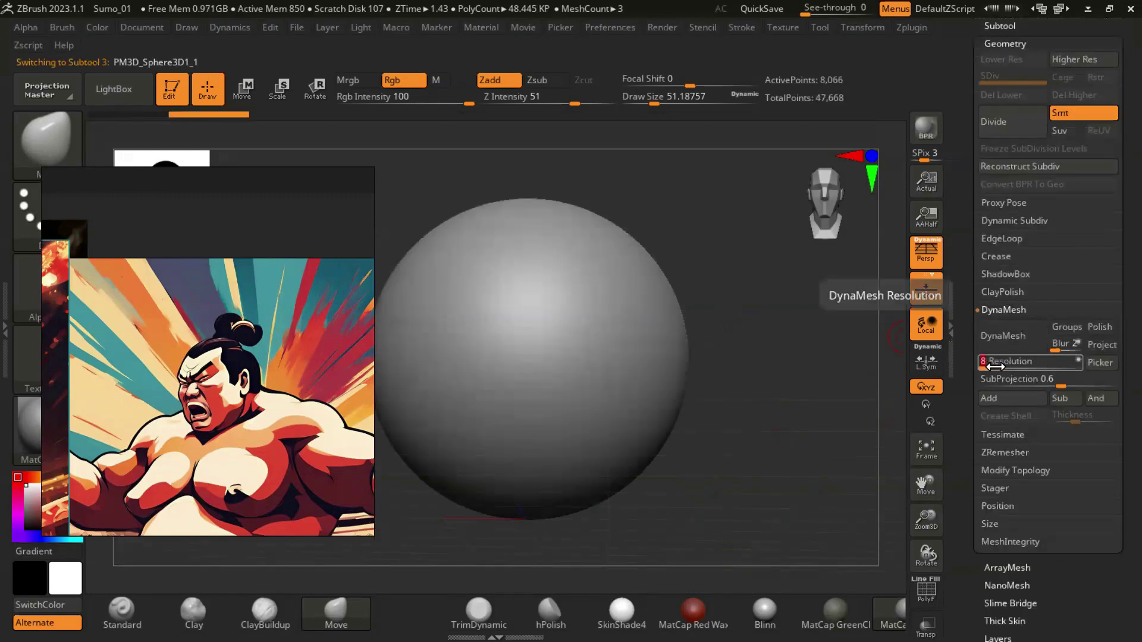
click(1004, 336)
Step: Scale the new sphere down over the crown of the head
key(e)
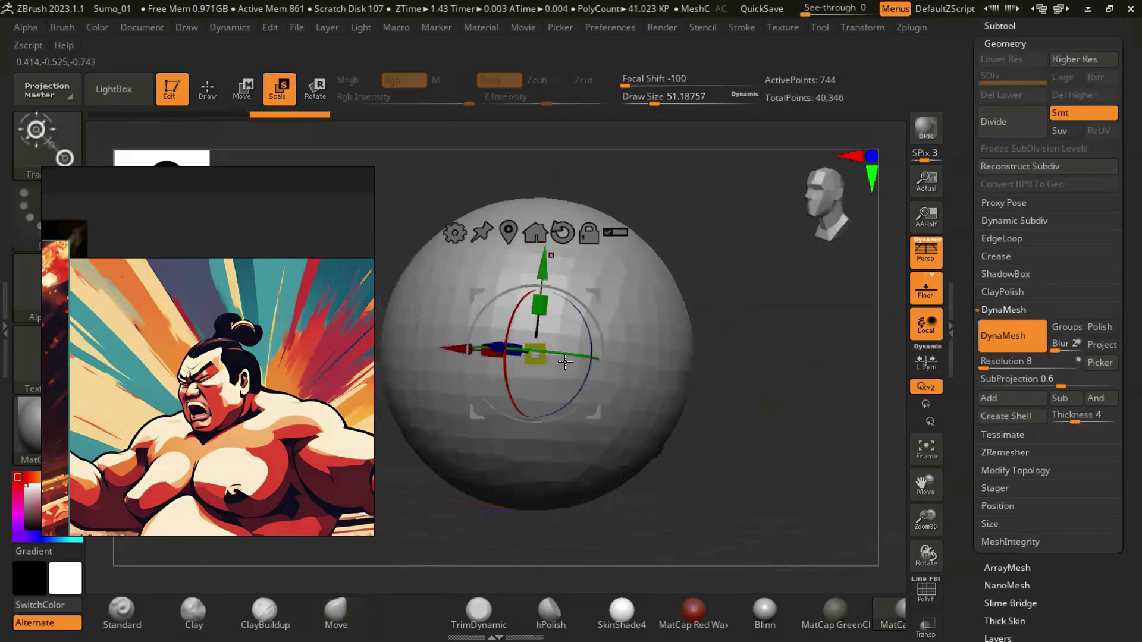
mouse_move(539, 333)
mouse_down()
mouse_move(536, 356)
mouse_move(566, 203)
mouse_move(553, 262)
mouse_up()
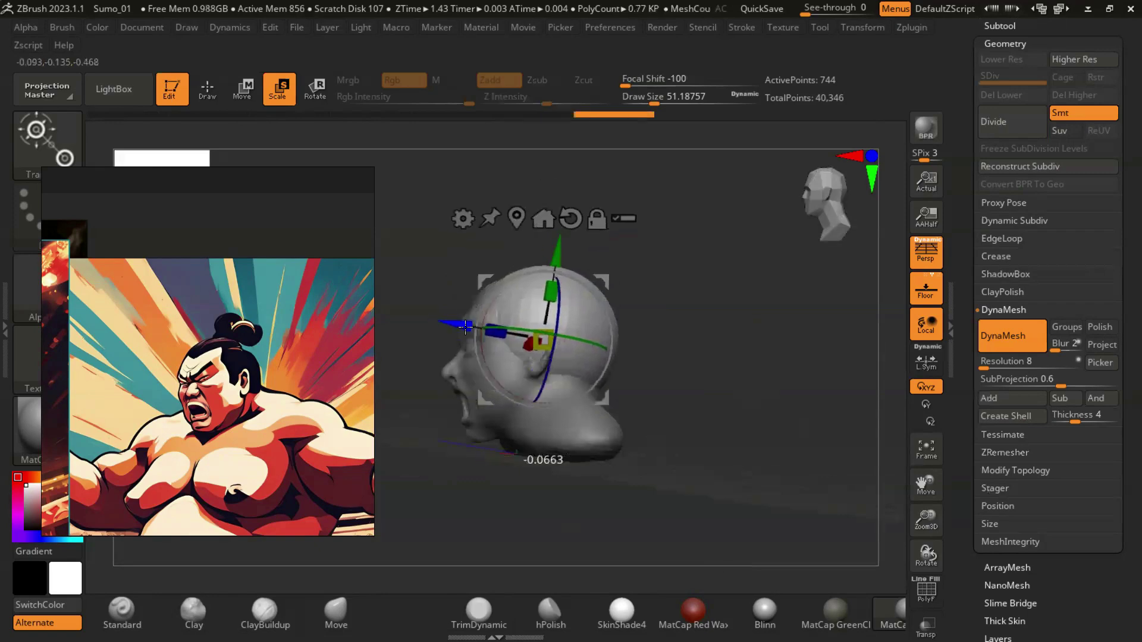
mouse_move(698, 392)
mouse_down()
mouse_move(740, 385)
mouse_move(717, 465)
mouse_move(728, 429)
mouse_up()
Step: Return to Draw mode and orbit around the cap sphere to check its placement
key(q)
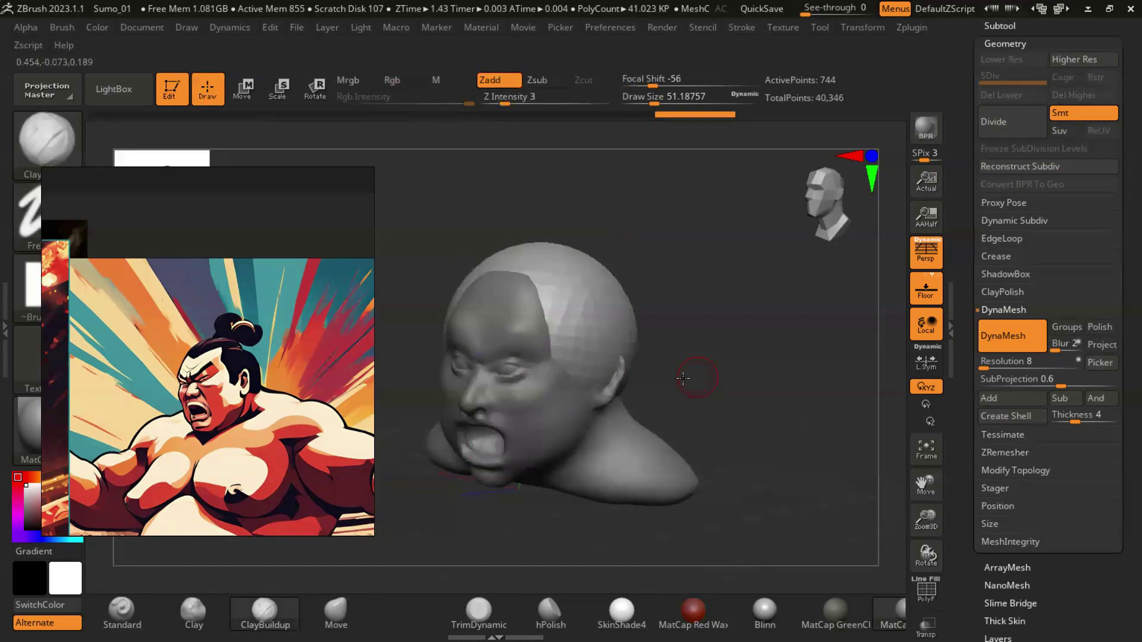
drag(534, 371, 599, 352)
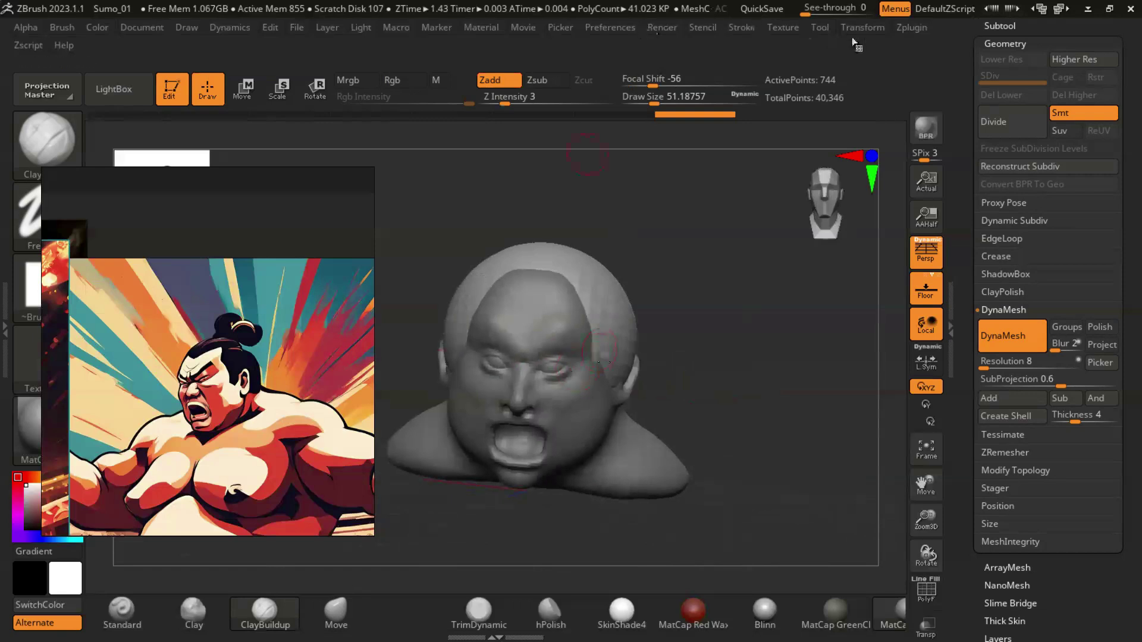
click(872, 29)
drag(803, 392, 695, 393)
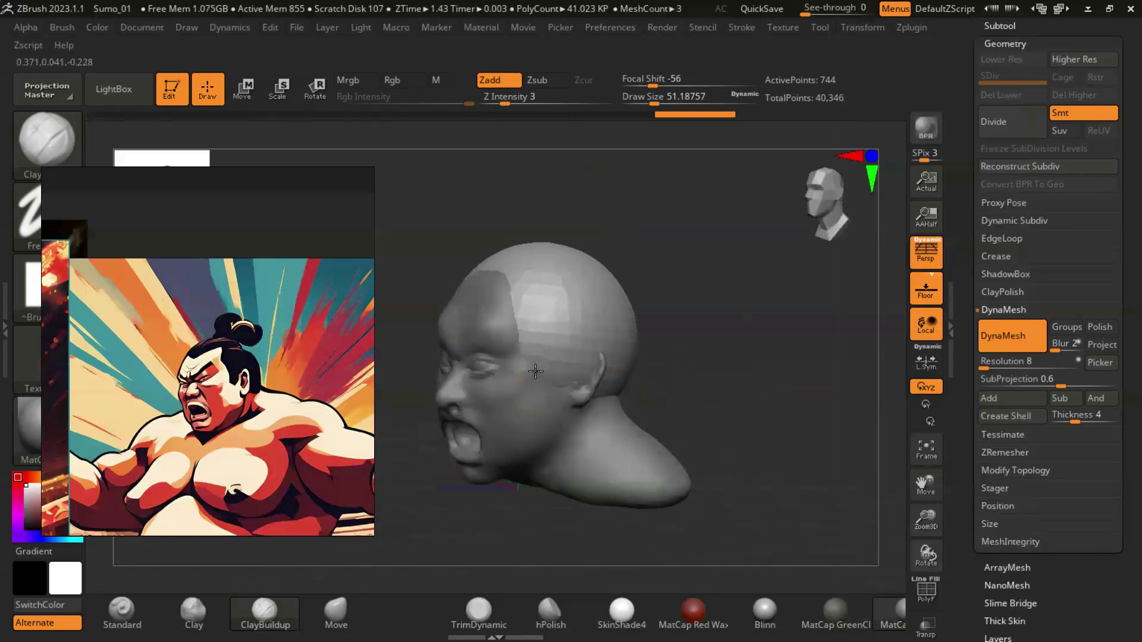
mouse_move(709, 382)
mouse_down()
mouse_move(721, 394)
mouse_move(740, 377)
mouse_move(719, 388)
mouse_move(563, 366)
mouse_up()
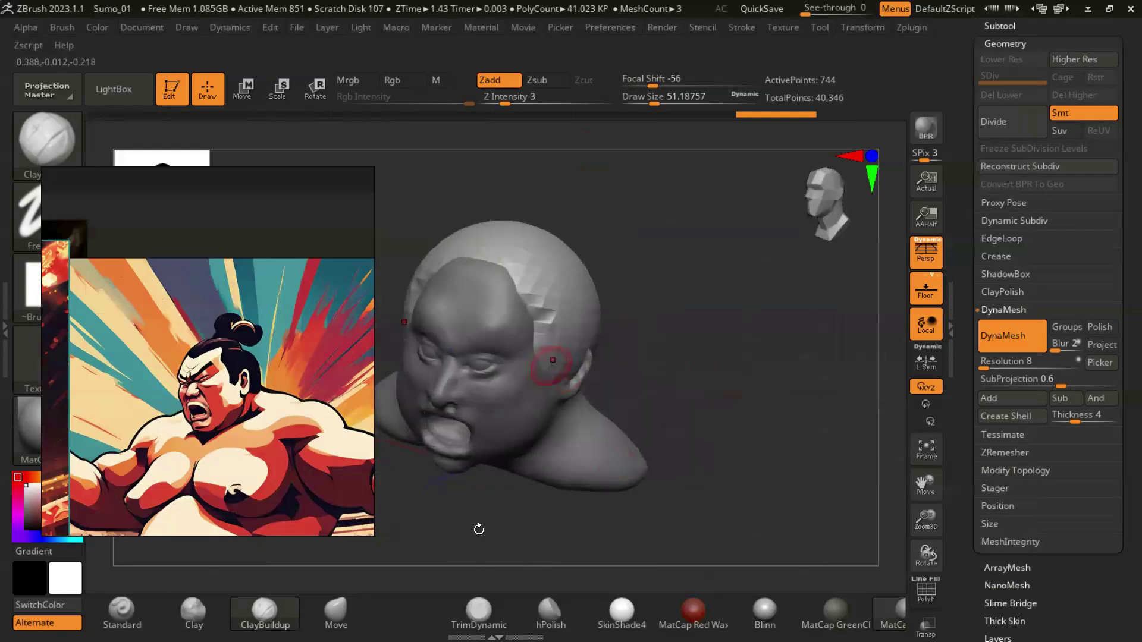
mouse_move(546, 340)
mouse_down()
mouse_move(593, 408)
mouse_move(777, 408)
mouse_move(627, 385)
mouse_move(766, 358)
mouse_up()
mouse_move(631, 289)
mouse_down()
mouse_move(603, 331)
mouse_move(631, 262)
mouse_up()
Step: Sculpt the cap over the crown with ClayBuildup at draw size about 80
click(265, 613)
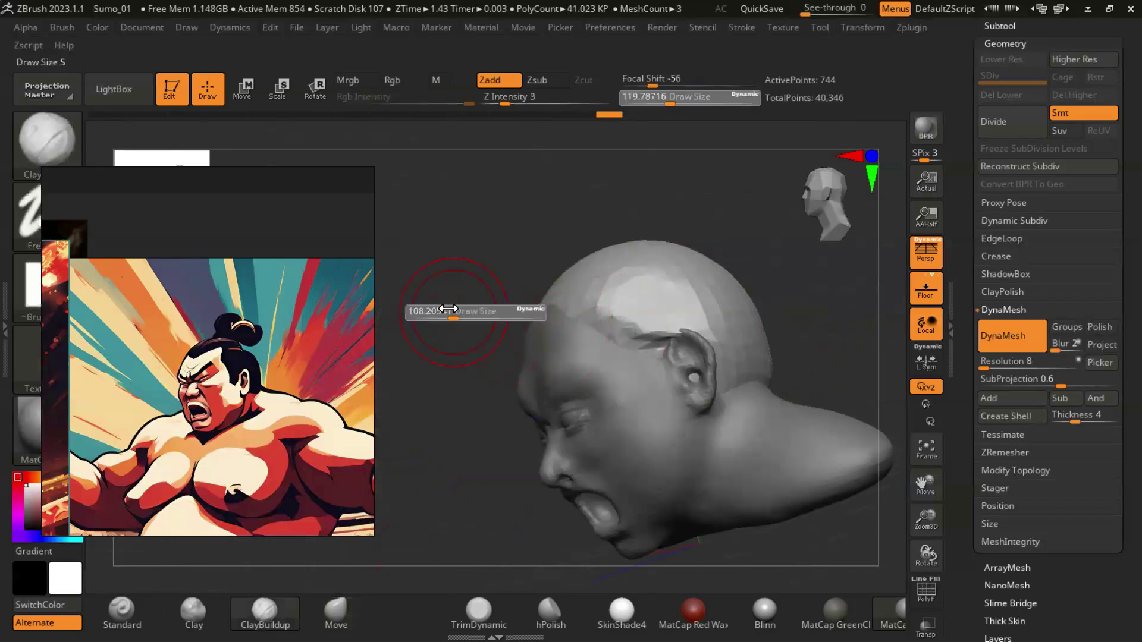
drag(449, 309, 437, 310)
drag(438, 310, 576, 322)
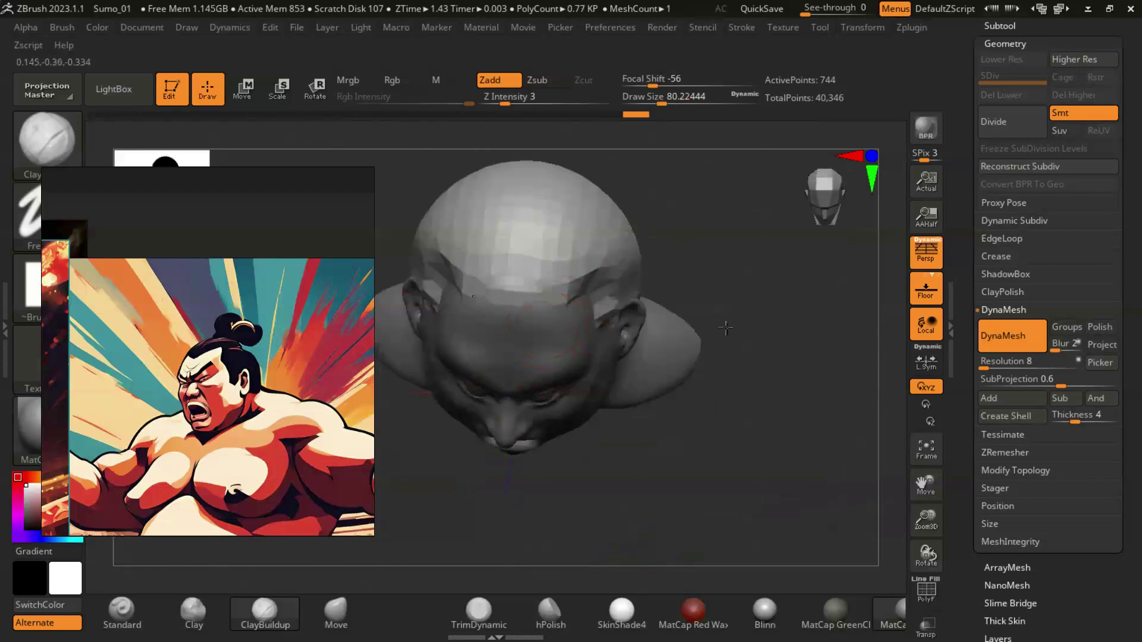
drag(775, 332, 651, 336)
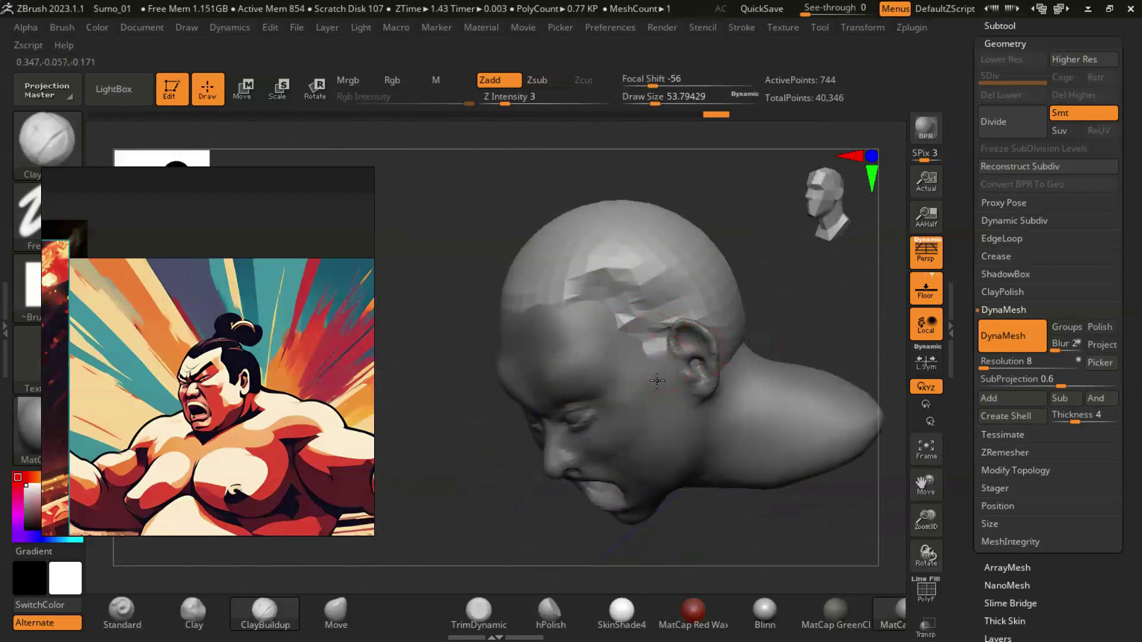
drag(657, 381, 619, 290)
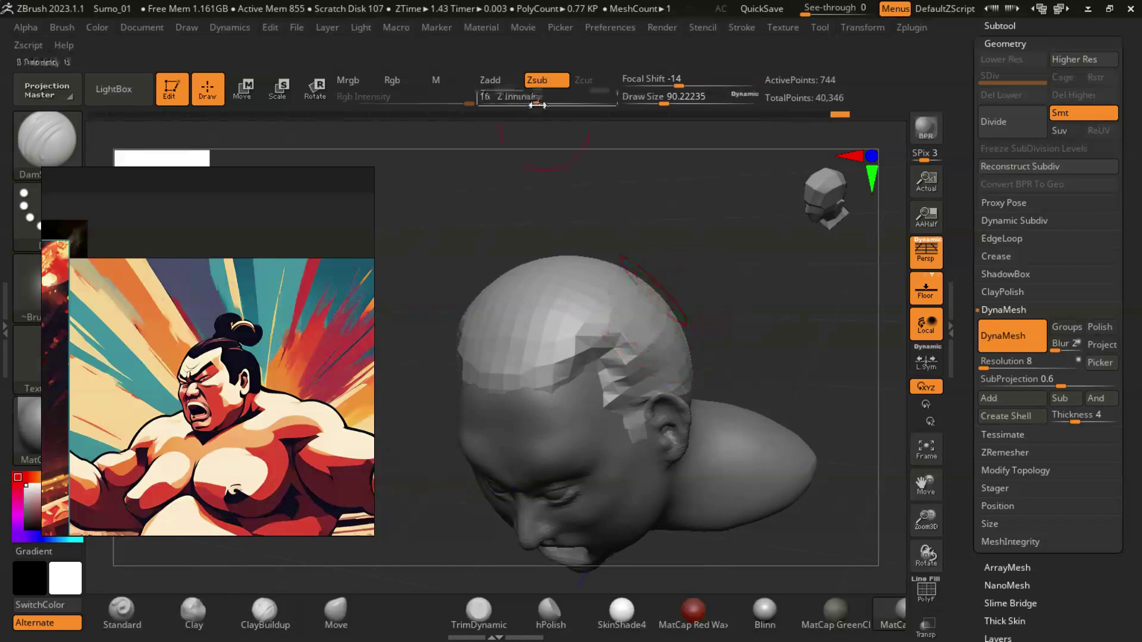
mouse_move(628, 341)
mouse_down()
mouse_move(578, 375)
mouse_move(502, 336)
mouse_move(778, 224)
mouse_up()
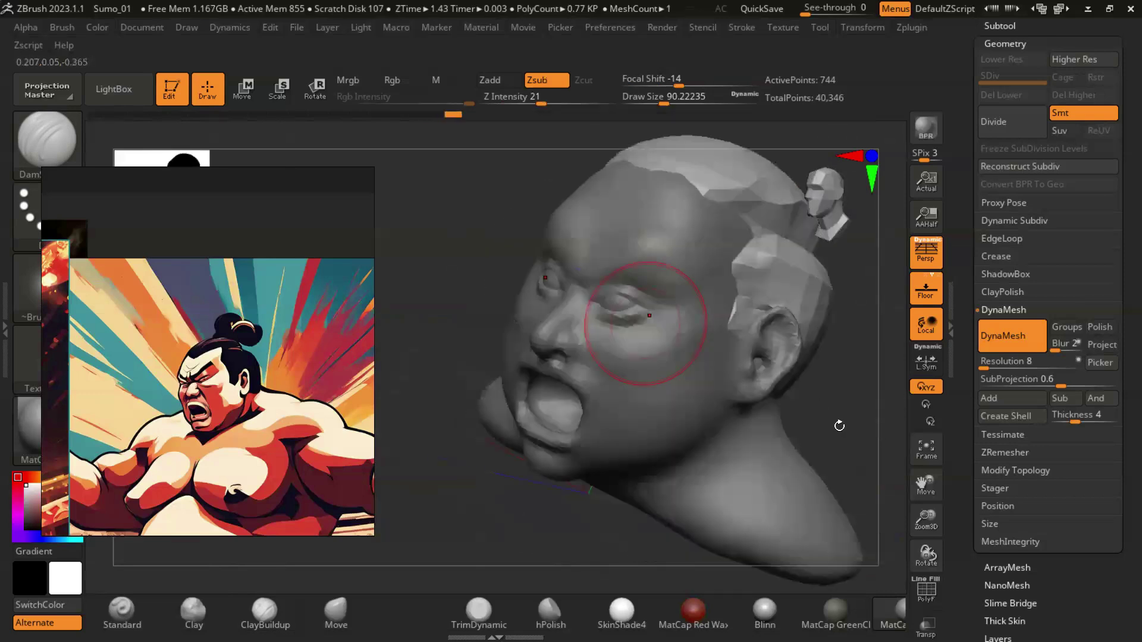
mouse_move(753, 408)
mouse_down()
mouse_move(732, 416)
mouse_move(694, 377)
mouse_move(746, 440)
mouse_move(752, 400)
mouse_move(624, 447)
mouse_up()
Step: Switch to a Clay brush and keep shaping the cap around the back of the head
key(b)
key(c)
key(b)
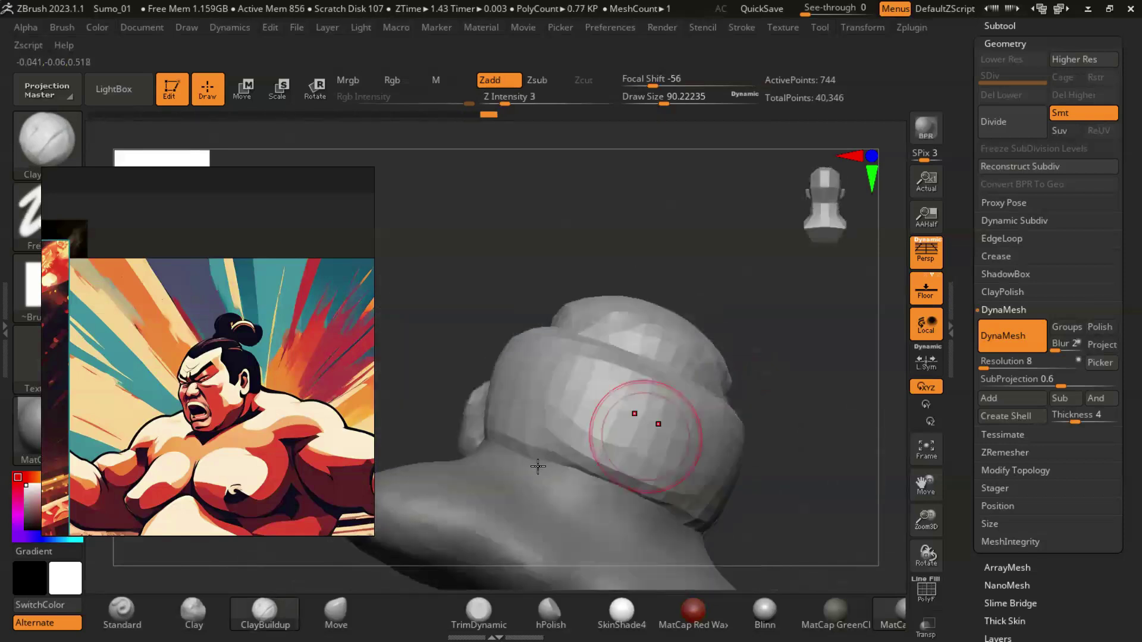
drag(515, 434, 806, 406)
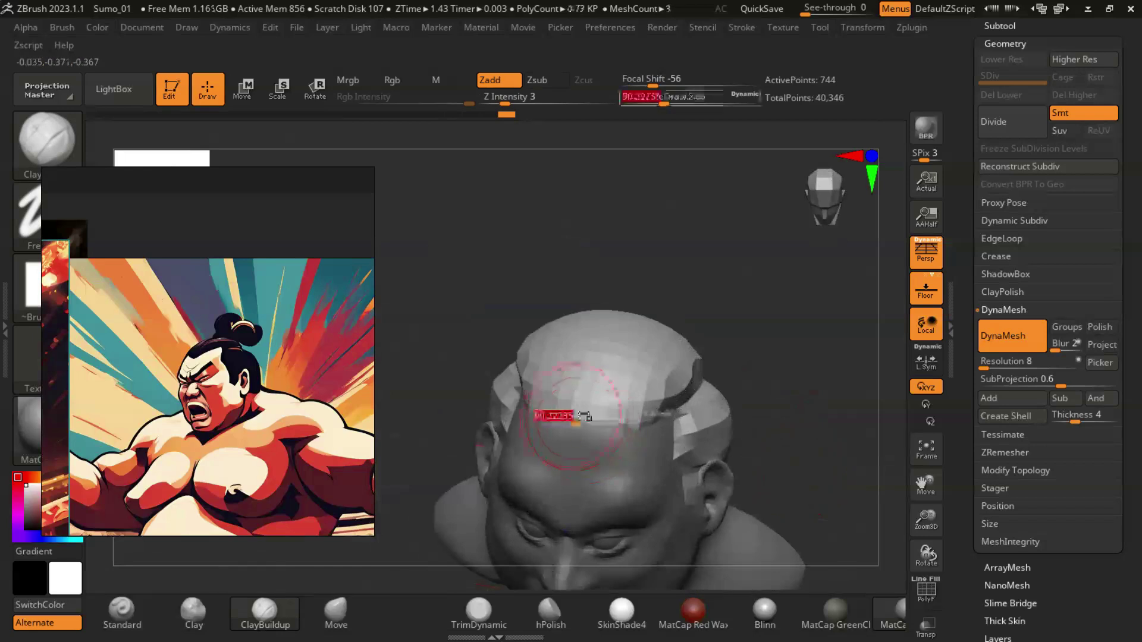
mouse_move(856, 439)
mouse_down()
mouse_move(617, 425)
mouse_move(774, 381)
mouse_up()
drag(988, 361, 1011, 361)
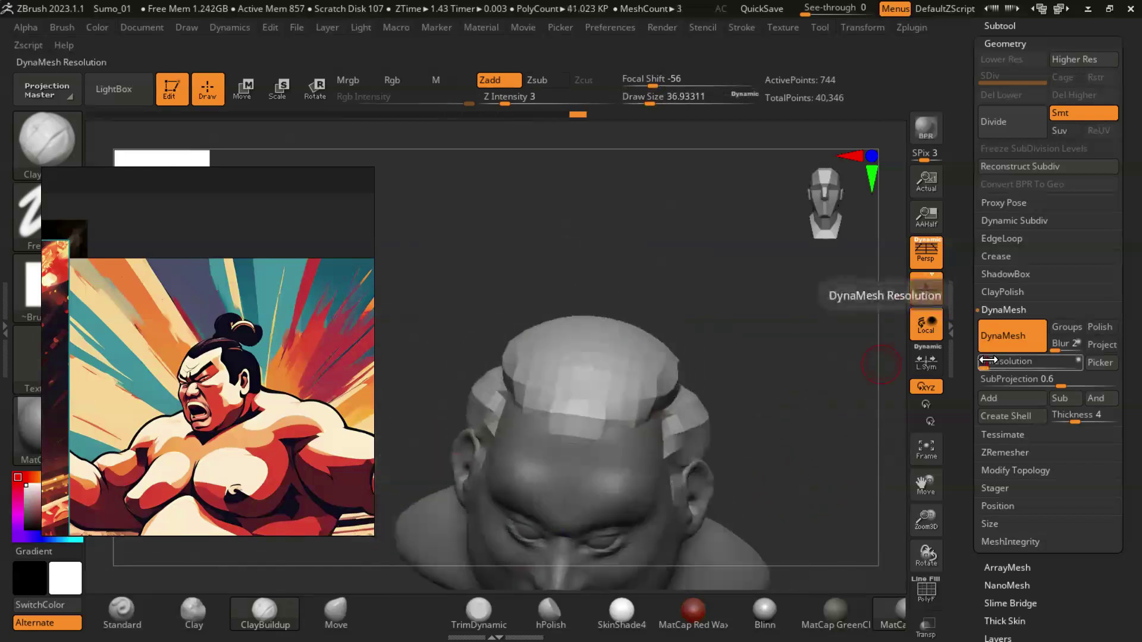
Step: Undo the last cap change and DynaMesh the hair cap at resolution 64
key(ctrl+z)
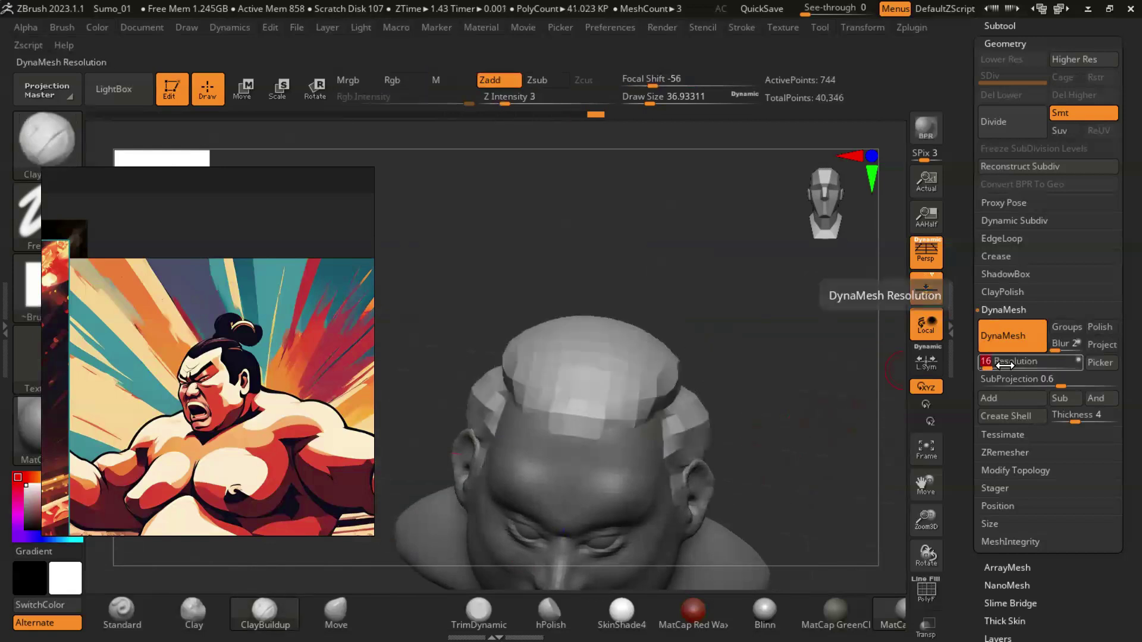
click(996, 338)
drag(1011, 361, 1002, 366)
text(4)
key(Return)
right_drag(683, 337, 654, 387)
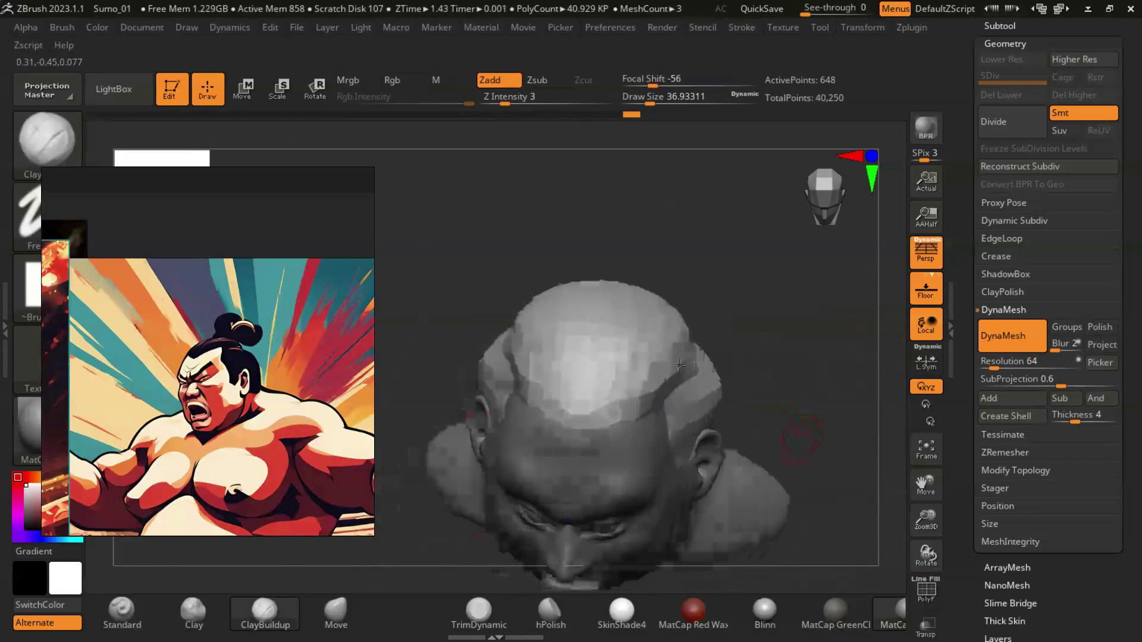
mouse_move(596, 424)
right_down()
mouse_move(729, 386)
mouse_move(751, 396)
right_up()
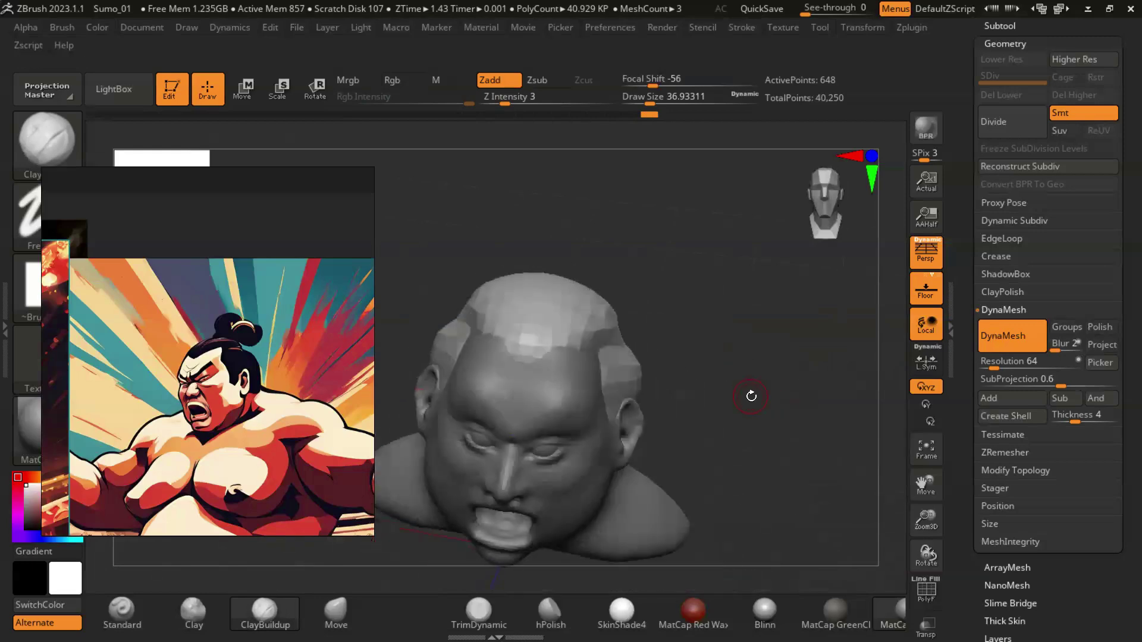
Step: Insert another Sphere3D as a new subtool
drag(1118, 249, 1117, 428)
click(999, 204)
click(1081, 355)
click(706, 342)
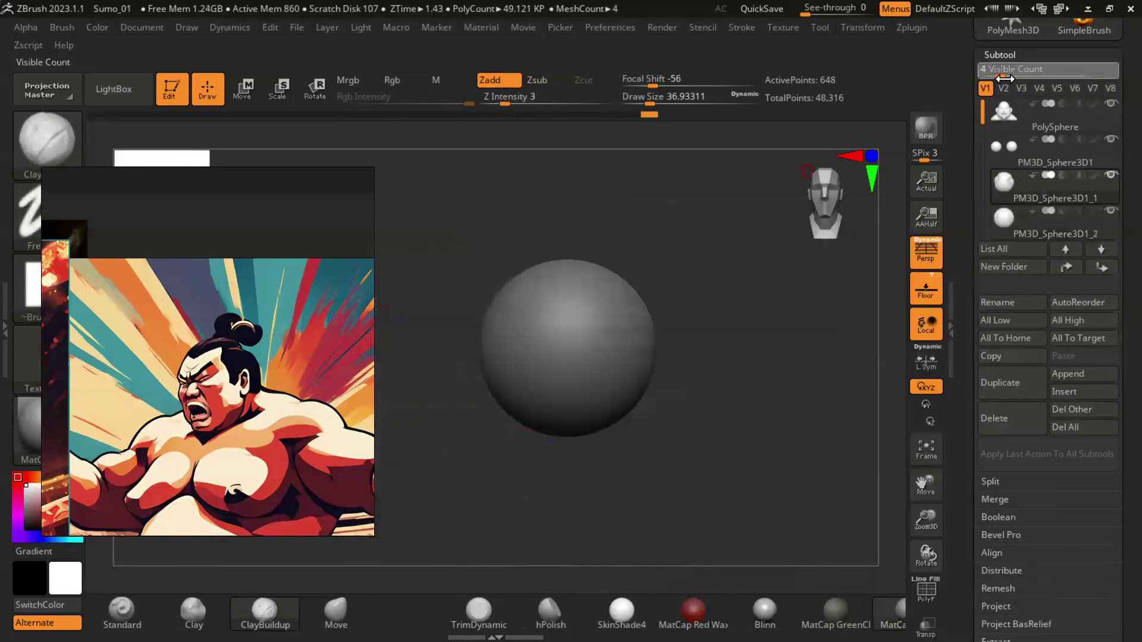
Step: Shrink the new sphere and seat it on top of the head as a topknot
click(999, 347)
key(e)
mouse_move(580, 345)
mouse_down()
mouse_move(449, 275)
mouse_move(518, 238)
mouse_up()
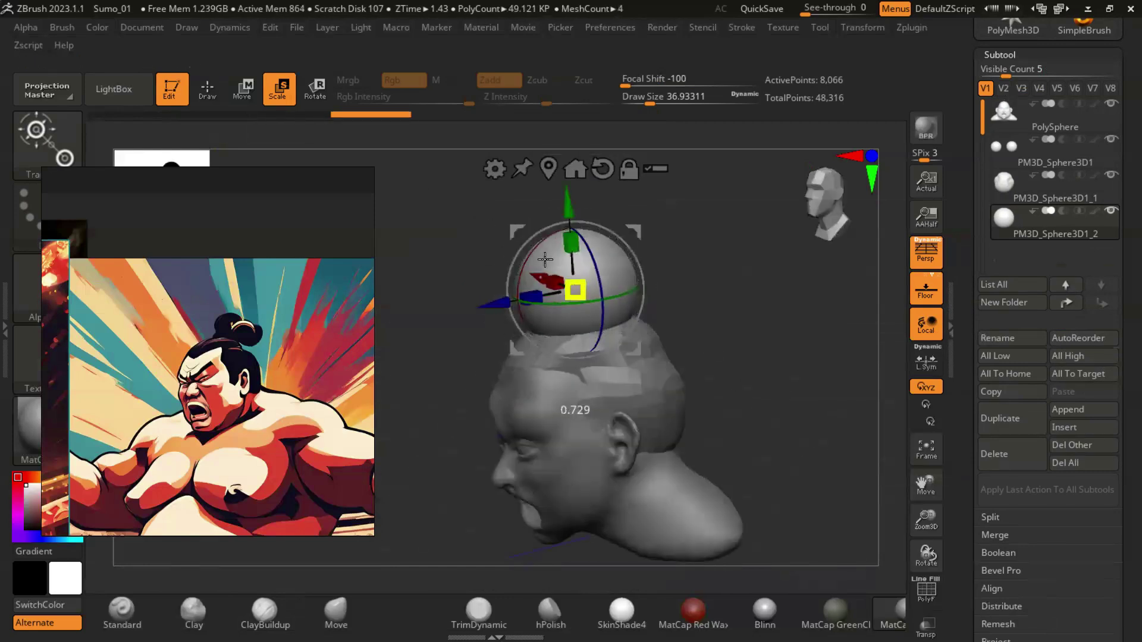
mouse_move(518, 238)
mouse_down()
mouse_move(801, 368)
mouse_move(773, 395)
mouse_up()
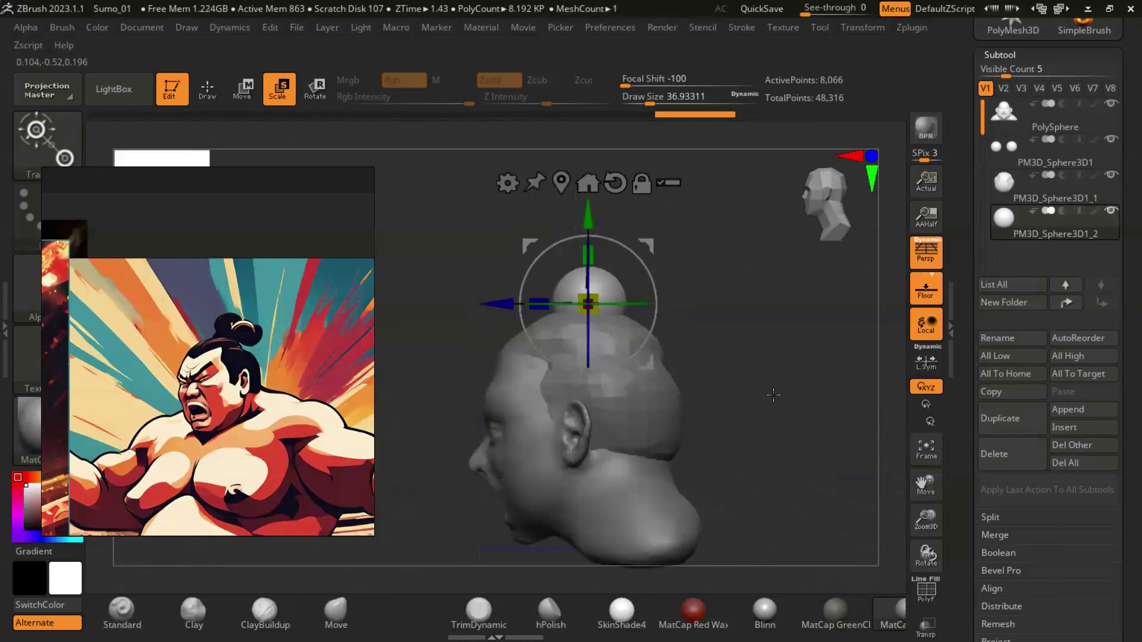
drag(774, 399, 771, 400)
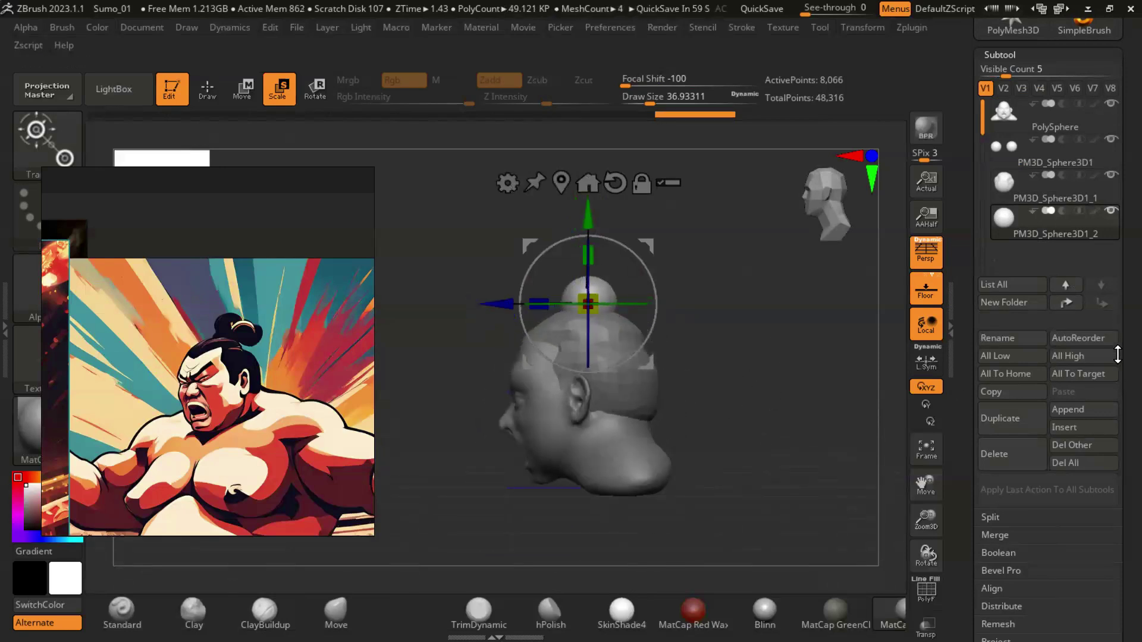
Step: Remesh the topknot sphere with DynaMesh at resolution 64
scroll(1113, 327, down, 5)
click(1011, 304)
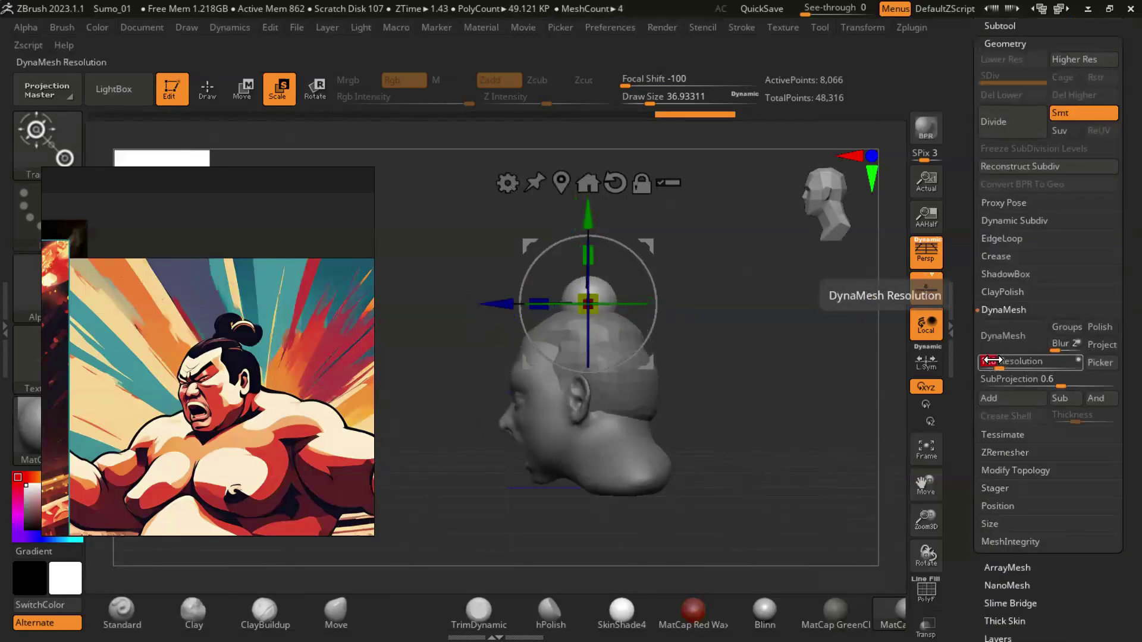
click(1005, 336)
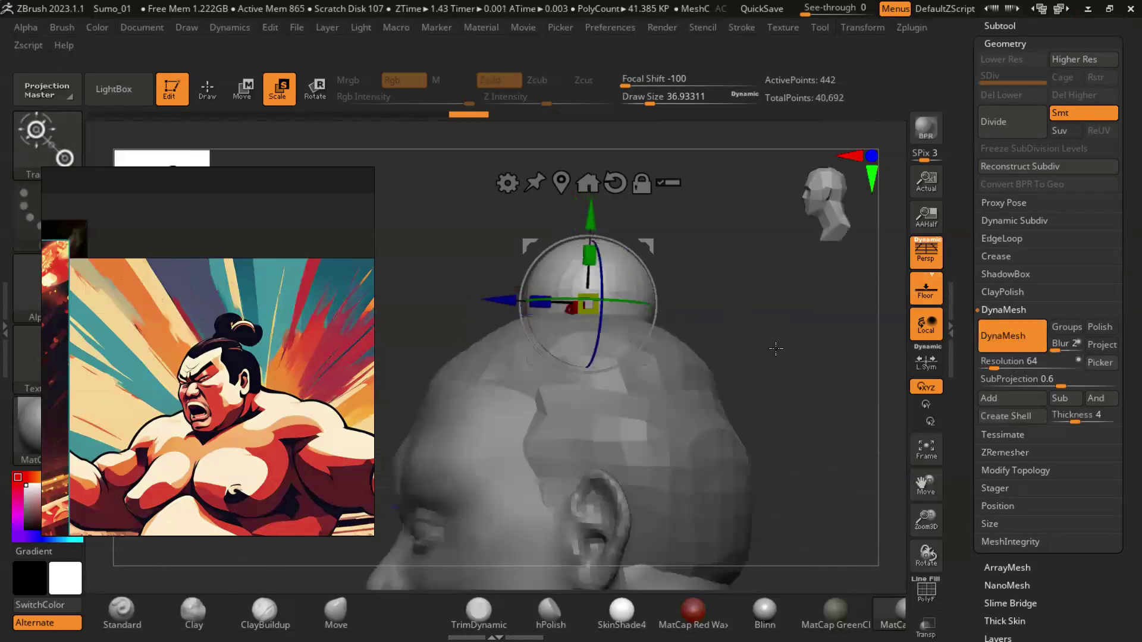
drag(440, 155, 652, 257)
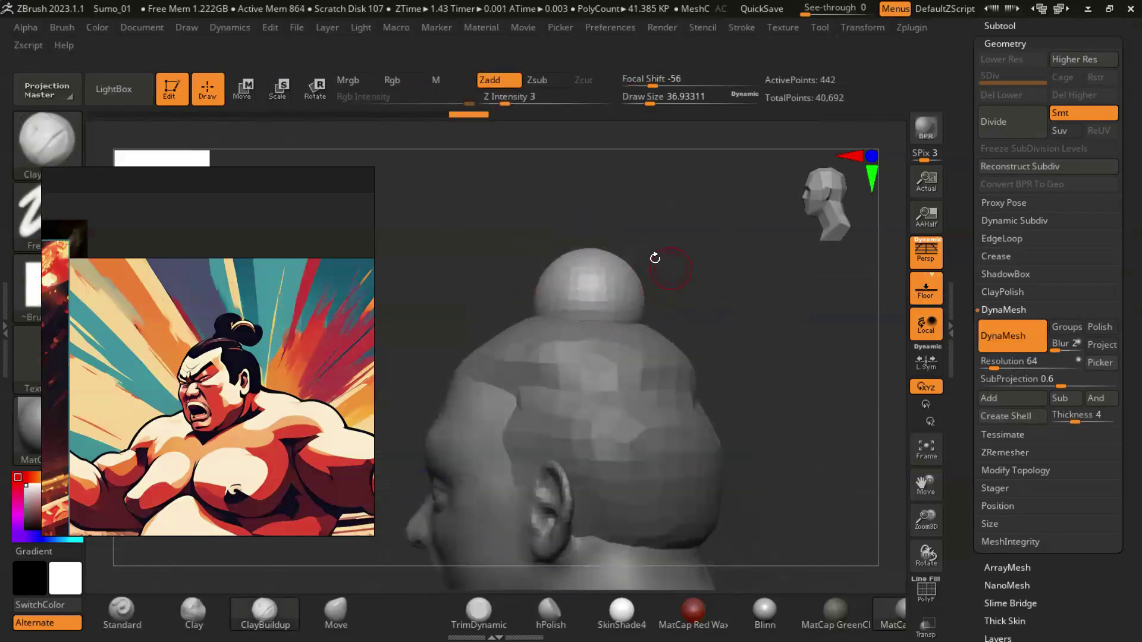
Step: Switch to the Clay brush and start building up the bun
key(b)
key(c)
key(l)
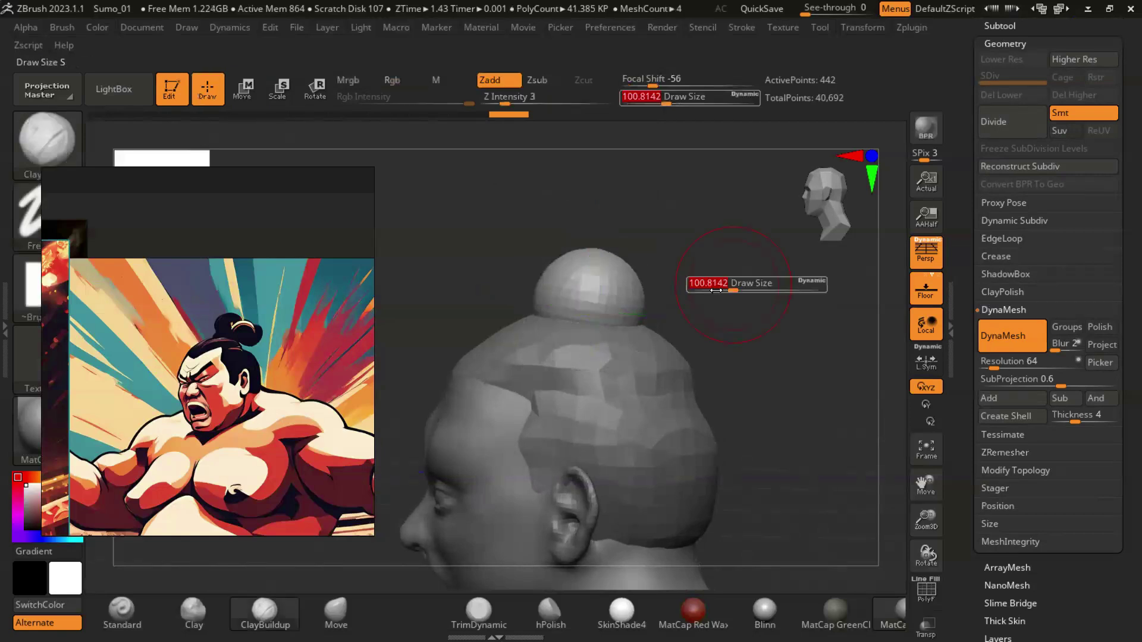
mouse_move(731, 321)
mouse_down()
mouse_move(781, 329)
mouse_move(639, 266)
mouse_up()
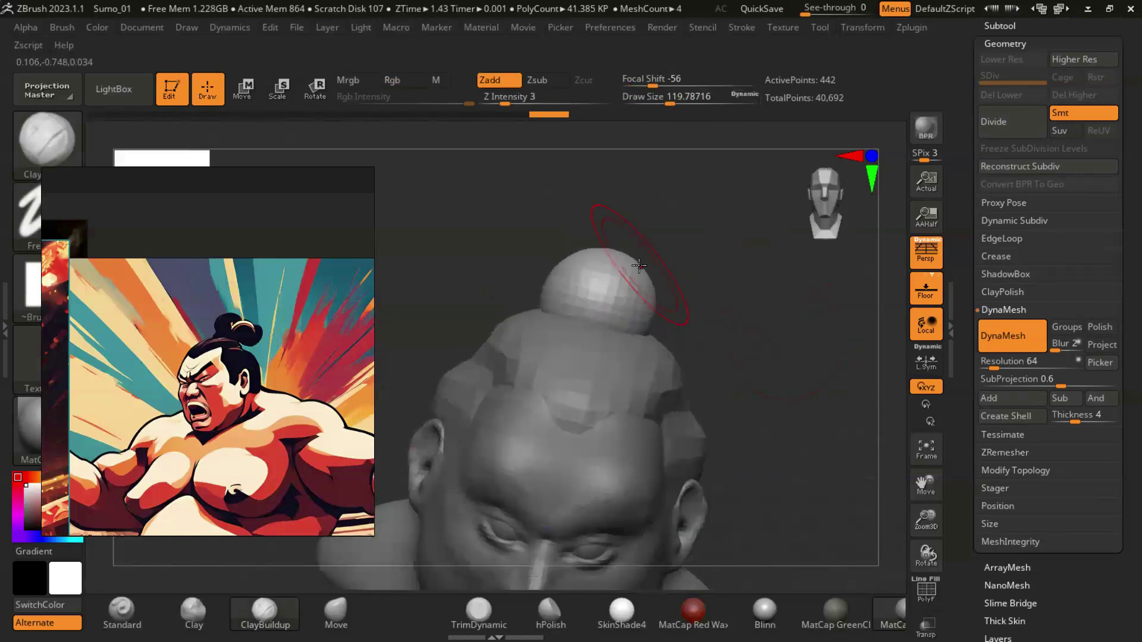
key(s)
Step: Pull the bun into a folded shape with the Move brush while orbiting the head
key(b)
key(m)
key(v)
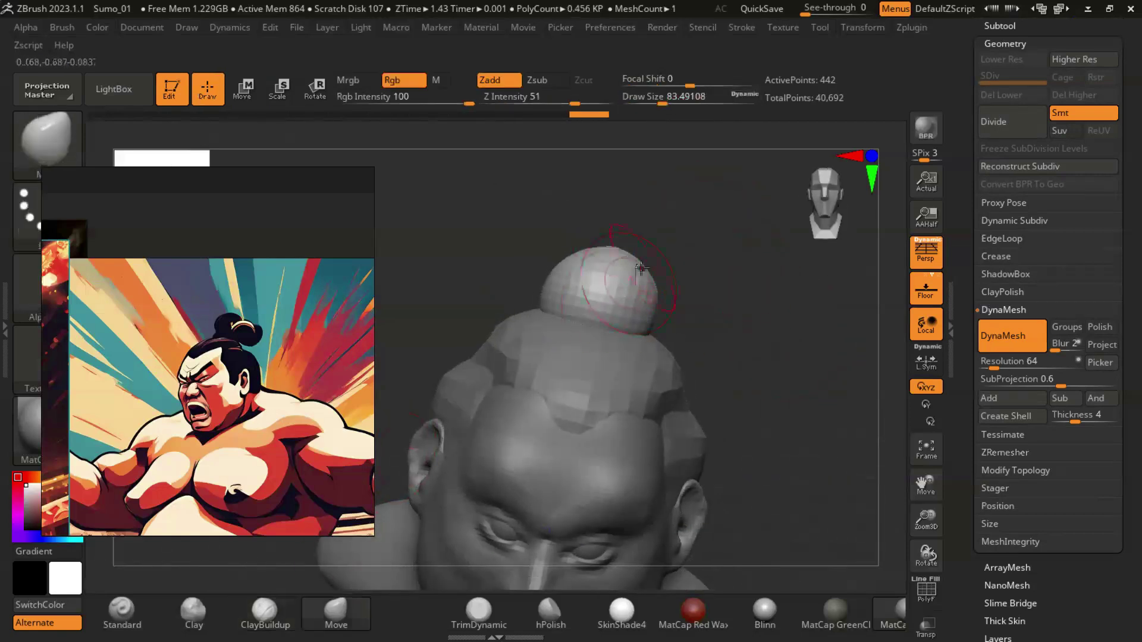
drag(687, 241, 633, 374)
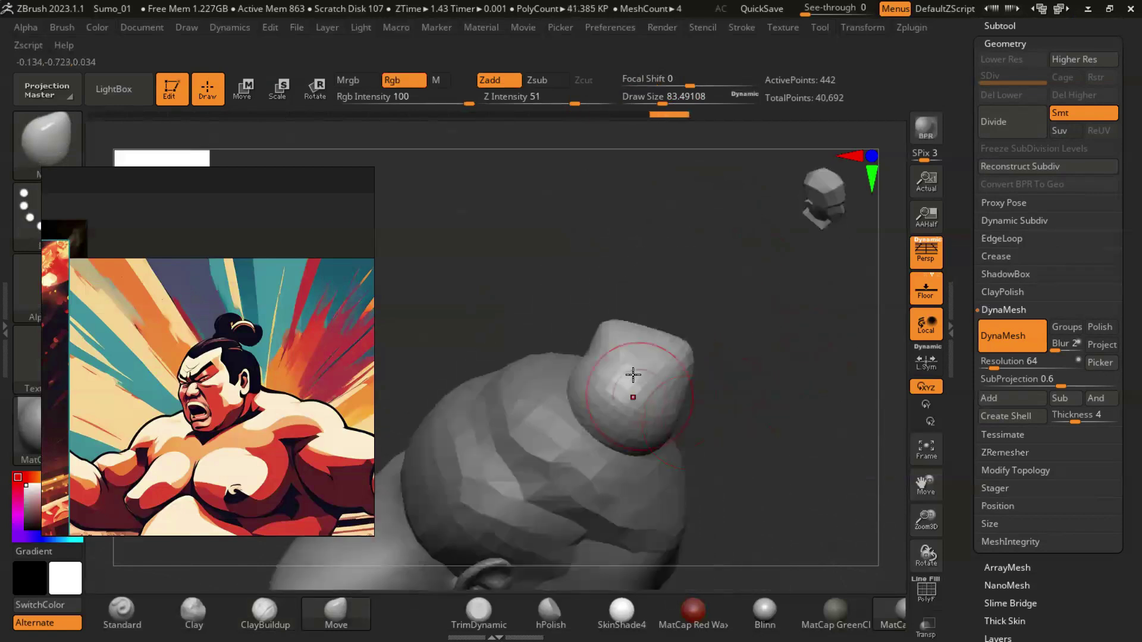
mouse_move(670, 370)
mouse_down()
mouse_move(657, 359)
mouse_move(732, 388)
mouse_move(759, 416)
mouse_move(731, 392)
mouse_move(530, 345)
mouse_move(757, 369)
mouse_move(564, 333)
mouse_up()
mouse_move(594, 296)
mouse_down()
mouse_move(587, 334)
mouse_move(695, 353)
mouse_move(727, 408)
mouse_move(597, 373)
mouse_up()
mouse_move(643, 424)
mouse_down()
mouse_move(716, 416)
mouse_move(844, 501)
mouse_move(690, 351)
mouse_move(741, 371)
mouse_move(732, 357)
mouse_move(757, 222)
mouse_move(829, 357)
mouse_move(807, 395)
mouse_move(684, 381)
mouse_up()
click(277, 89)
mouse_move(564, 335)
mouse_down()
mouse_move(589, 342)
mouse_move(548, 348)
mouse_move(686, 351)
mouse_up()
key(q)
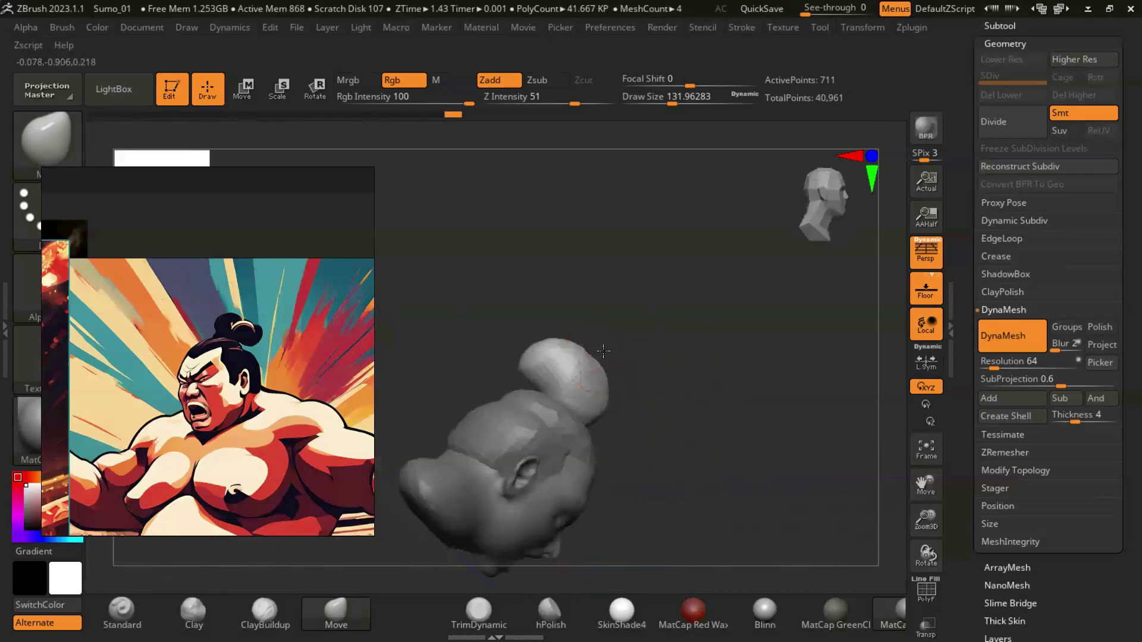
Step: Carve the topknot's folds with DamStandard, then refine them again with Move
click(47, 143)
click(178, 124)
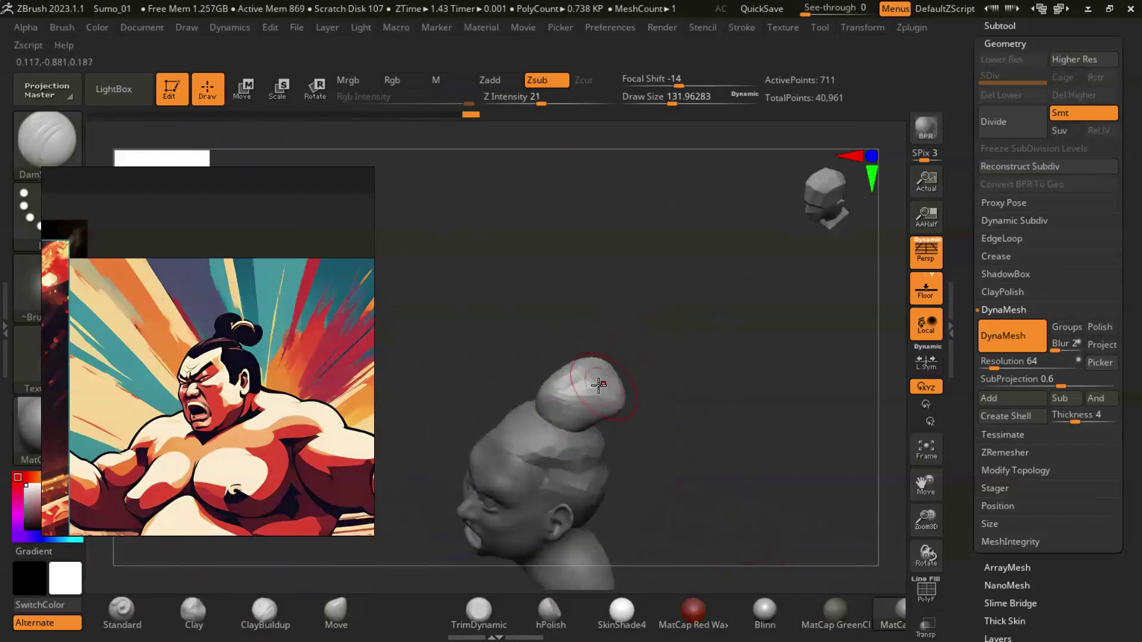
right_drag(544, 394, 603, 388)
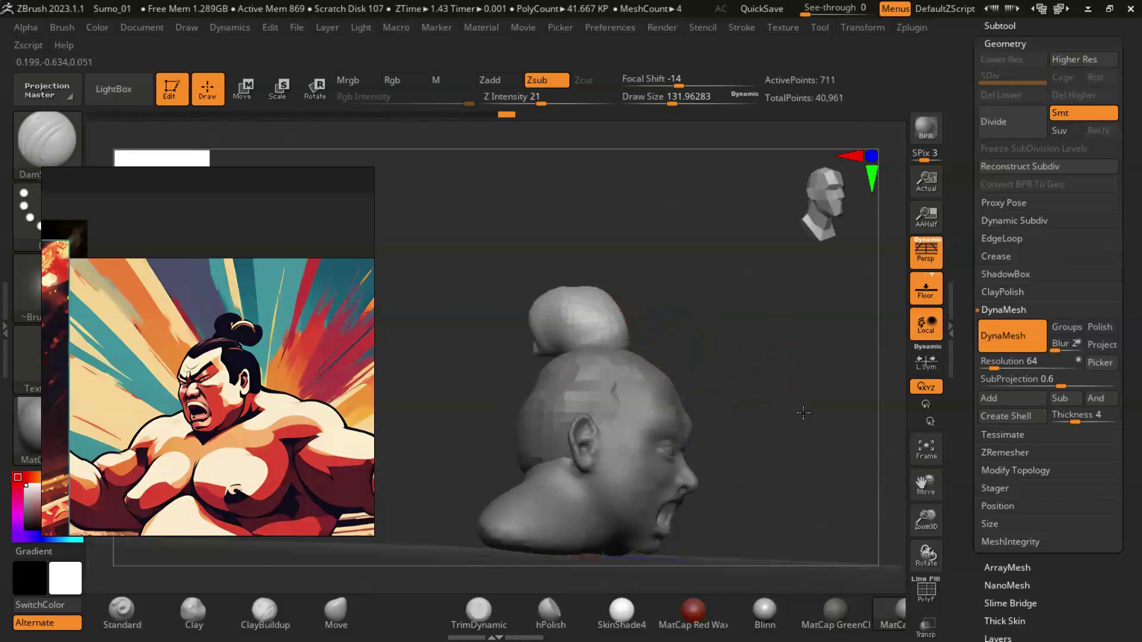
right_drag(803, 412, 416, 238)
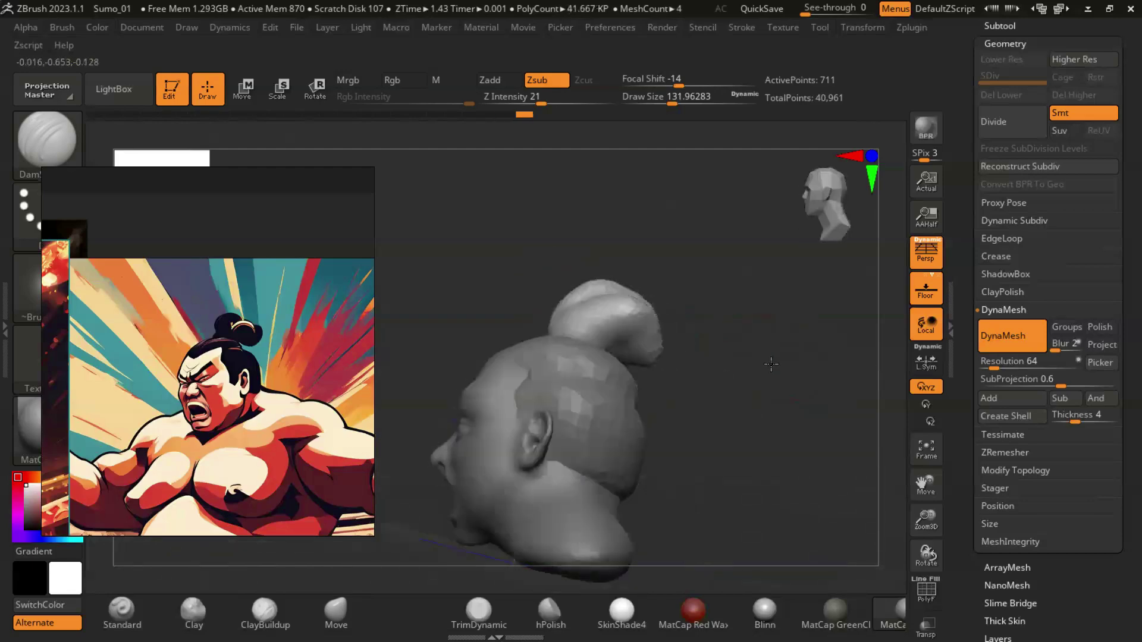
key(b)
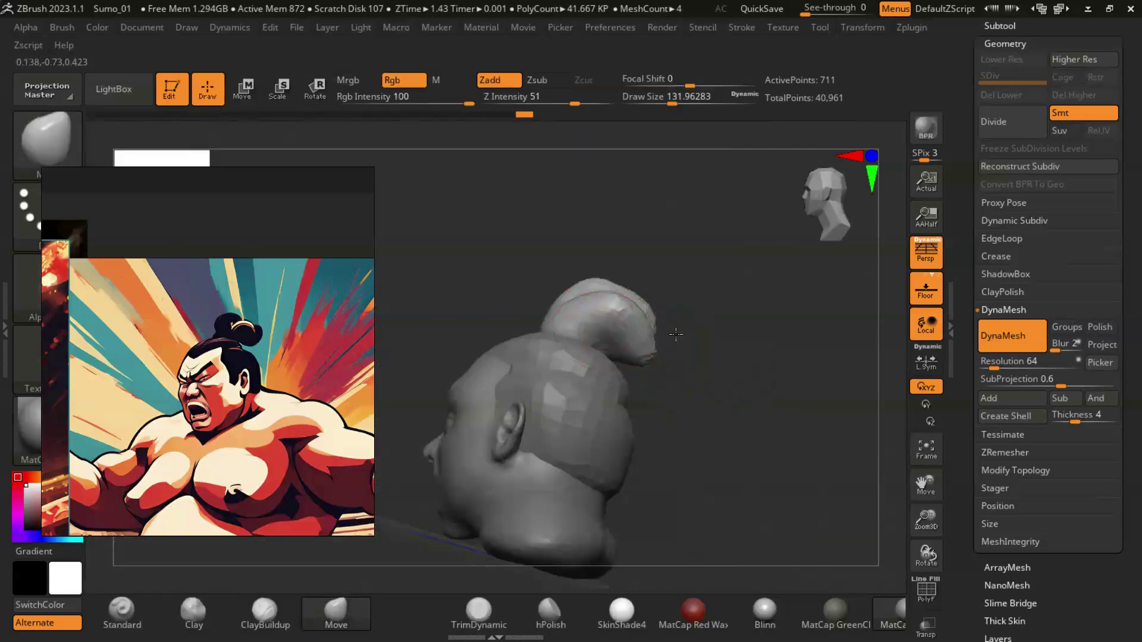
mouse_move(676, 335)
mouse_down()
mouse_move(612, 290)
mouse_move(716, 333)
mouse_move(716, 423)
mouse_move(660, 422)
mouse_move(735, 438)
mouse_up()
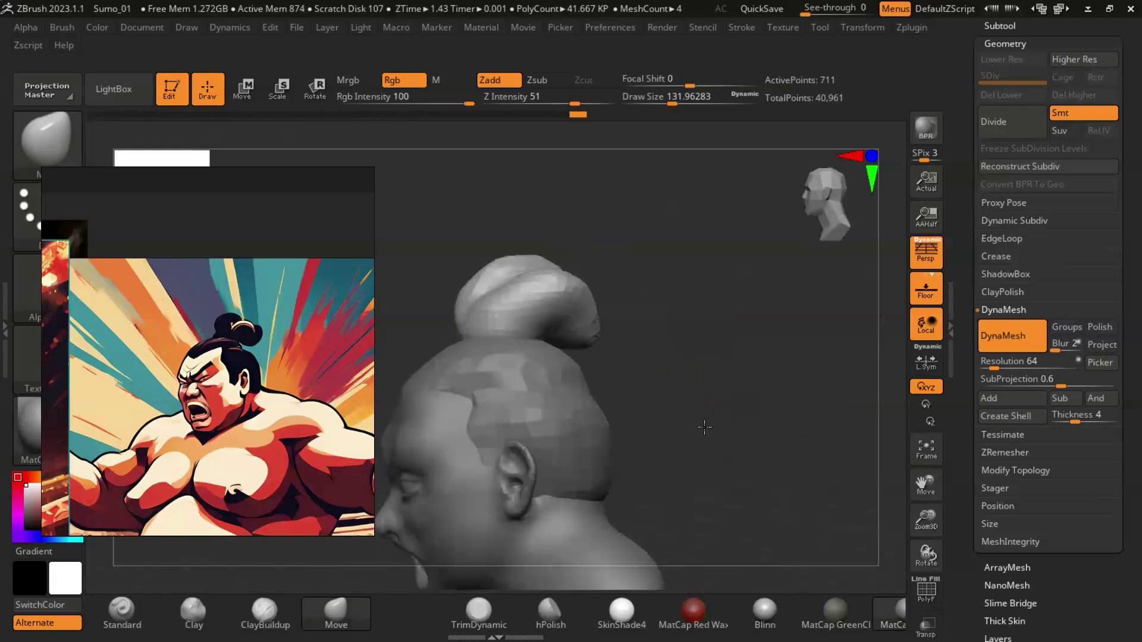
click(1000, 26)
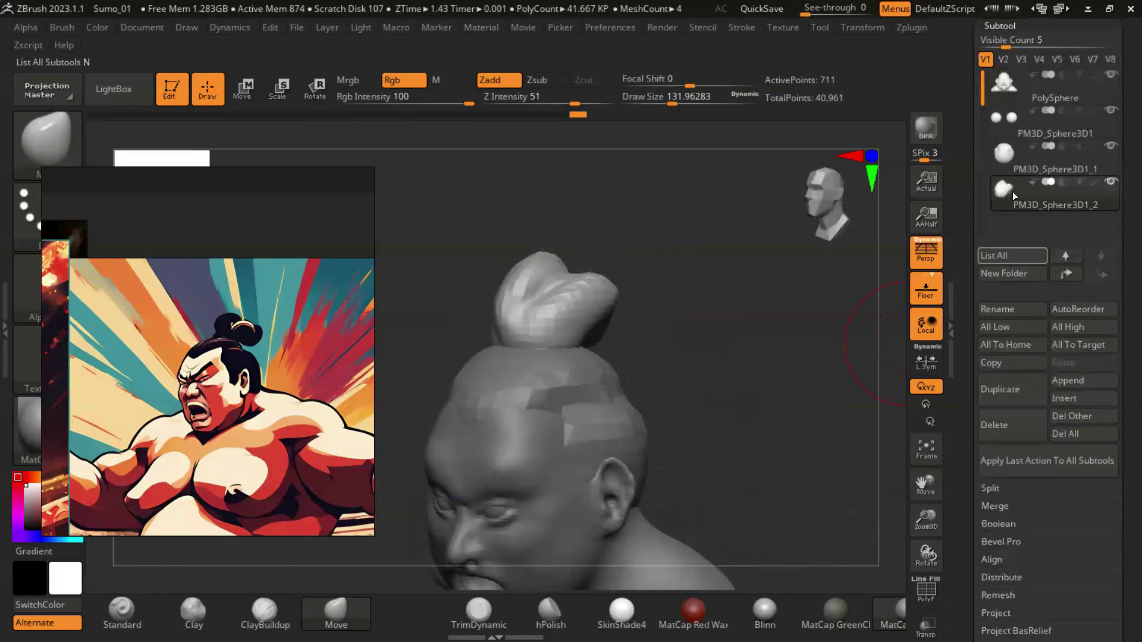
Step: Merge the PM3D_Sphere3D1_1 topknot down into the hair cap subtool
click(1041, 158)
drag(1060, 583, 1060, 317)
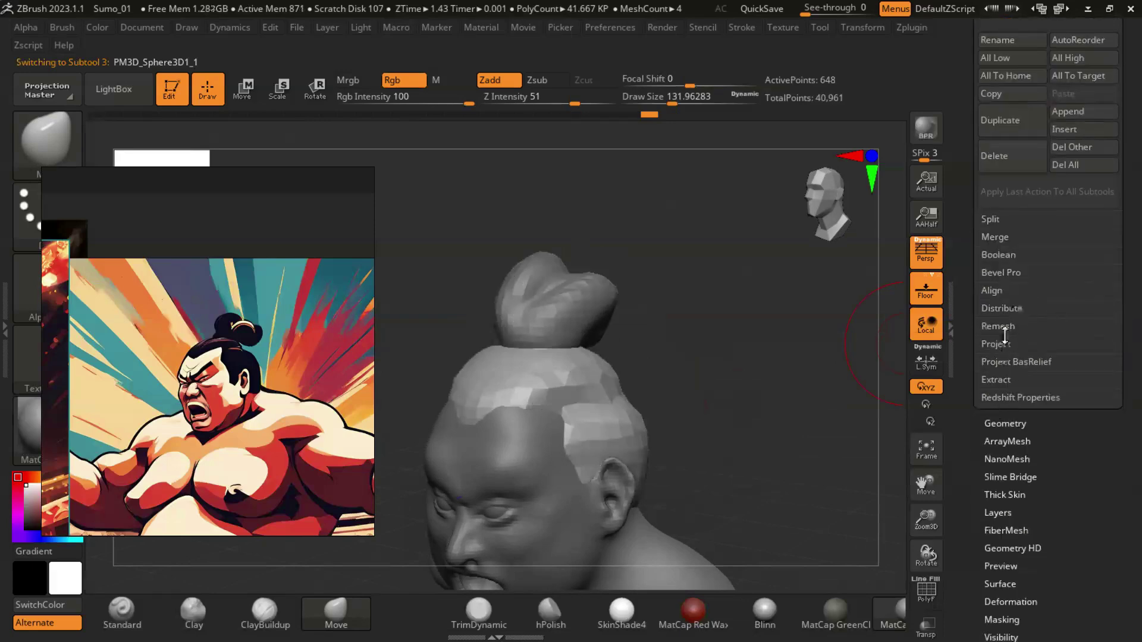
click(1003, 241)
click(1004, 255)
click(875, 280)
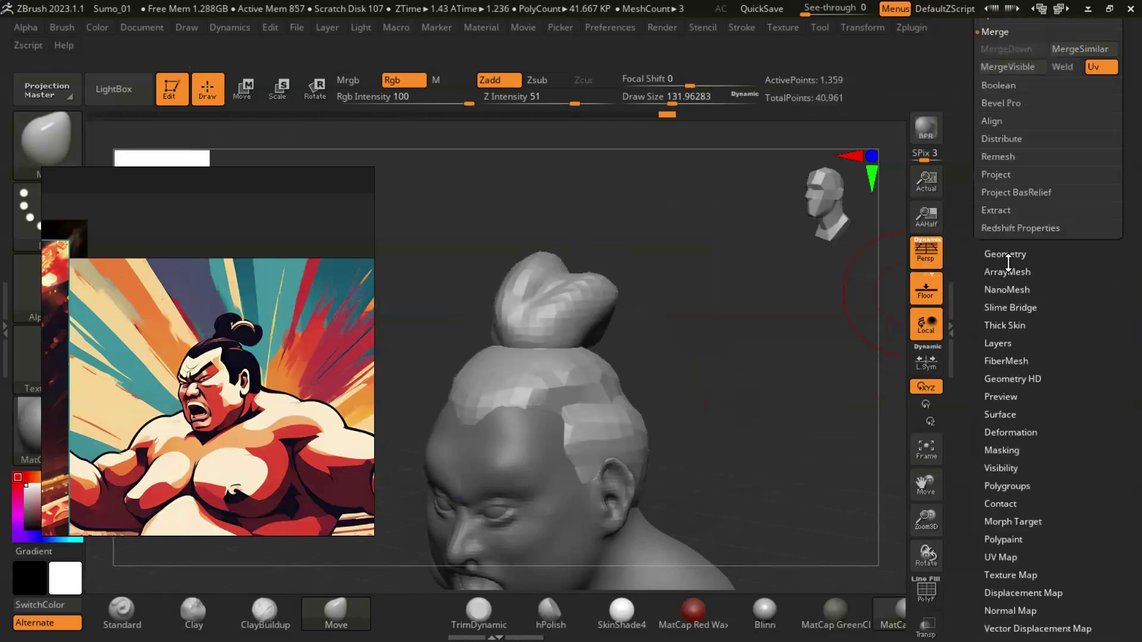
Step: Frame the merged hair from the front and begin editing its DynaMesh resolution
click(1008, 256)
mouse_move(739, 322)
mouse_down()
mouse_move(853, 403)
mouse_move(779, 338)
mouse_up()
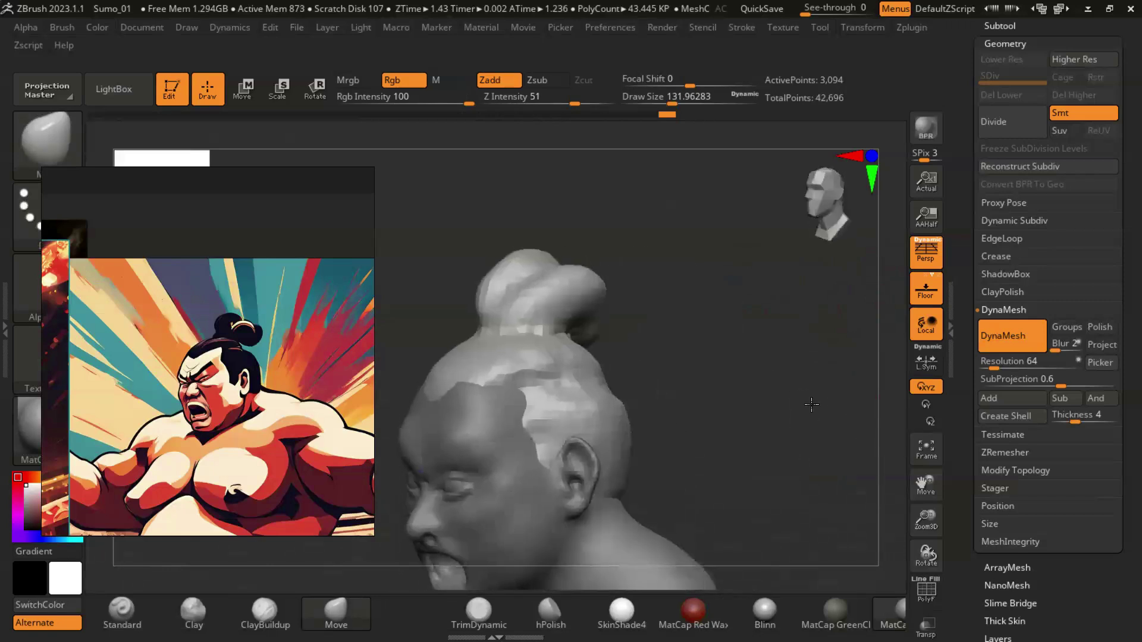
drag(780, 395, 780, 384)
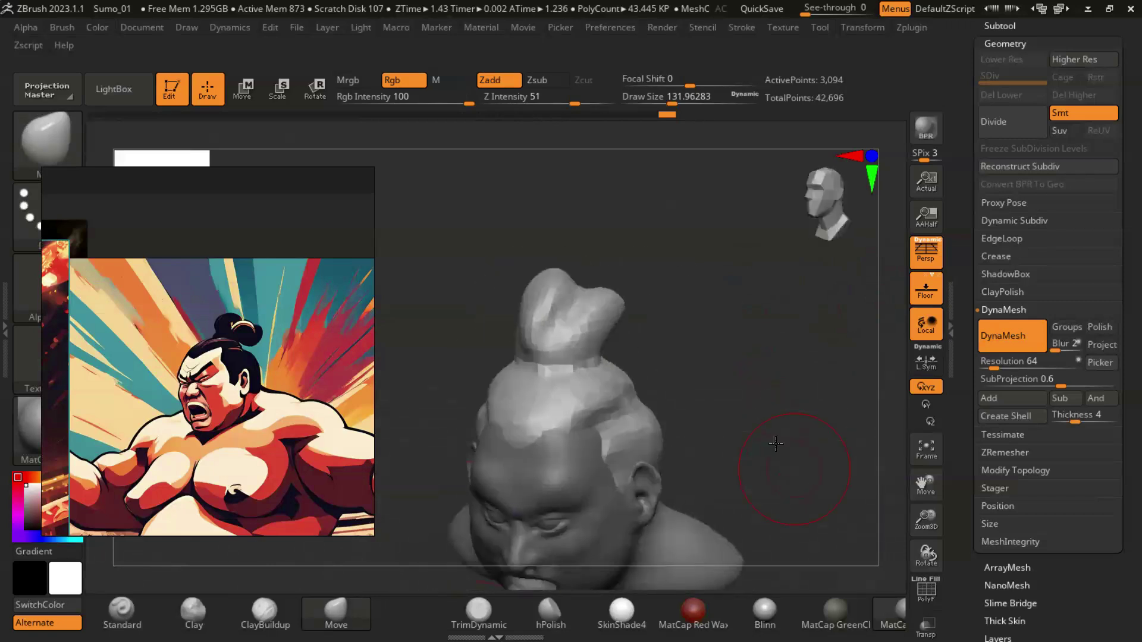
click(1009, 361)
Step: Set DynaMesh resolution to 128 and switch back to the DamStandard brush
text(128)
key(Return)
key(b)
key(d)
key(s)
Step: Trial-remesh the merged hair at 128, undo it, and inspect the head from above and the side
drag(841, 357, 631, 371)
ctrl+drag(702, 381, 732, 387)
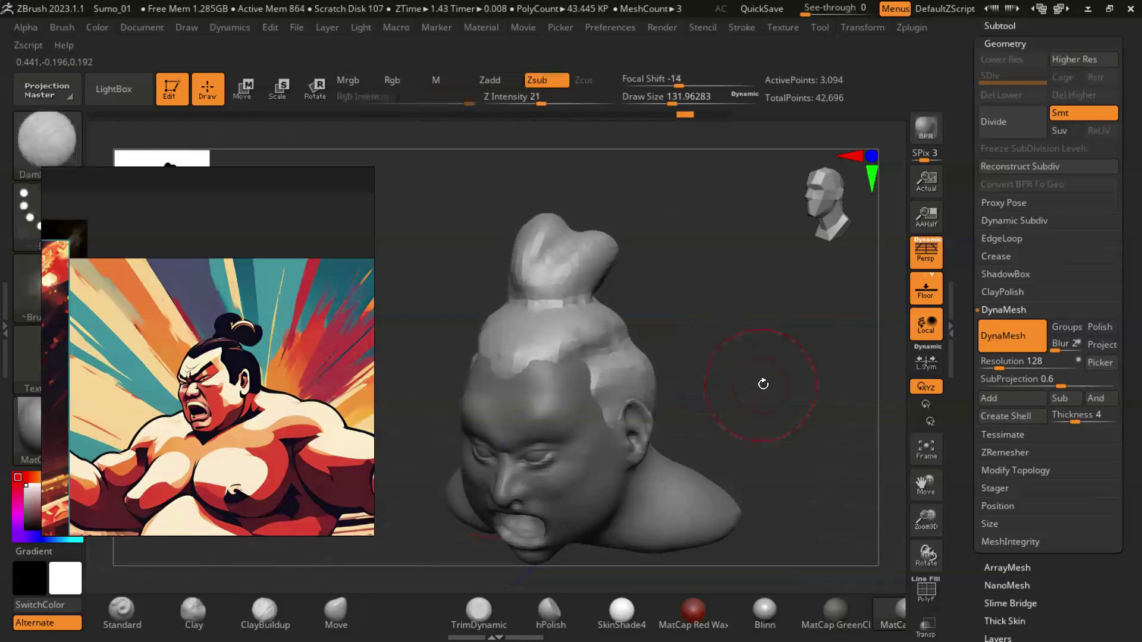
key(ctrl+z)
scroll(623, 347, up, 5)
right_drag(623, 347, 578, 407)
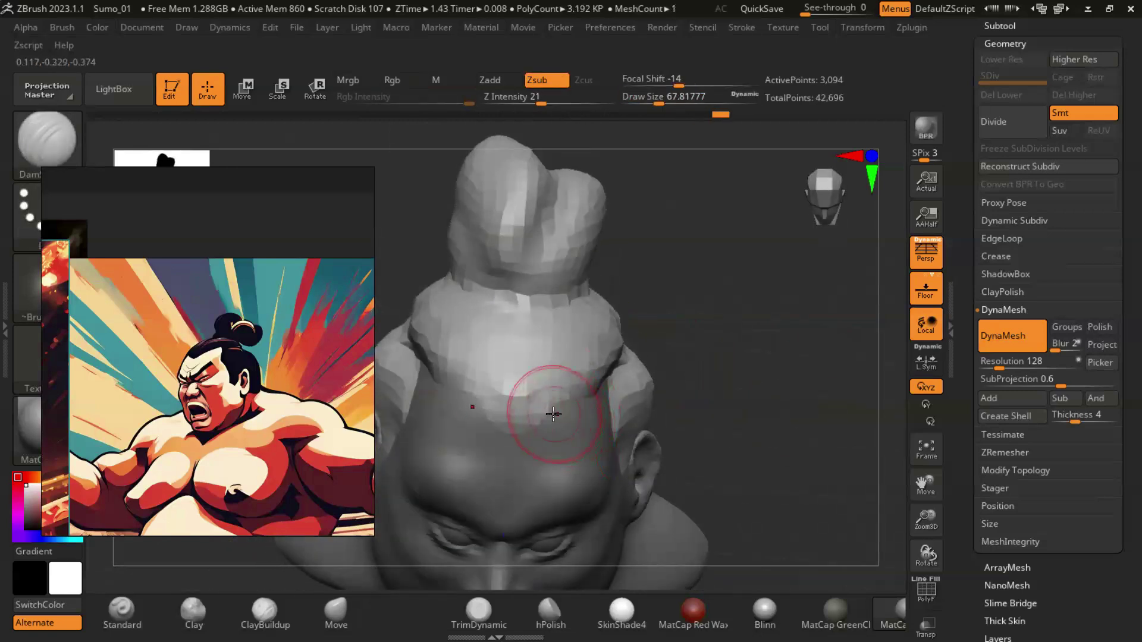
mouse_move(758, 413)
right_down()
mouse_move(552, 433)
mouse_move(821, 386)
mouse_move(671, 391)
right_up()
mouse_move(821, 379)
ctrl+right_down()
mouse_move(819, 415)
mouse_move(758, 427)
mouse_move(747, 355)
mouse_move(751, 476)
ctrl+right_up()
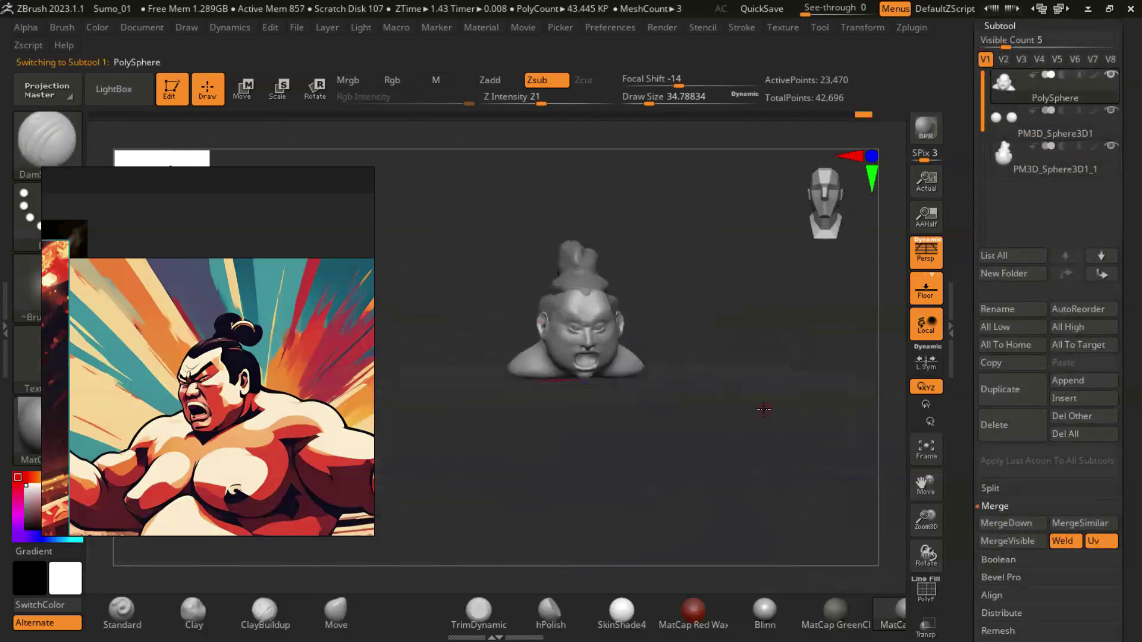
Step: Insert a sphere mesh as new subtool PM3D_Sphere3D1_2 and make it active
mouse_move(723, 429)
right_down()
mouse_move(683, 402)
mouse_move(782, 419)
right_up()
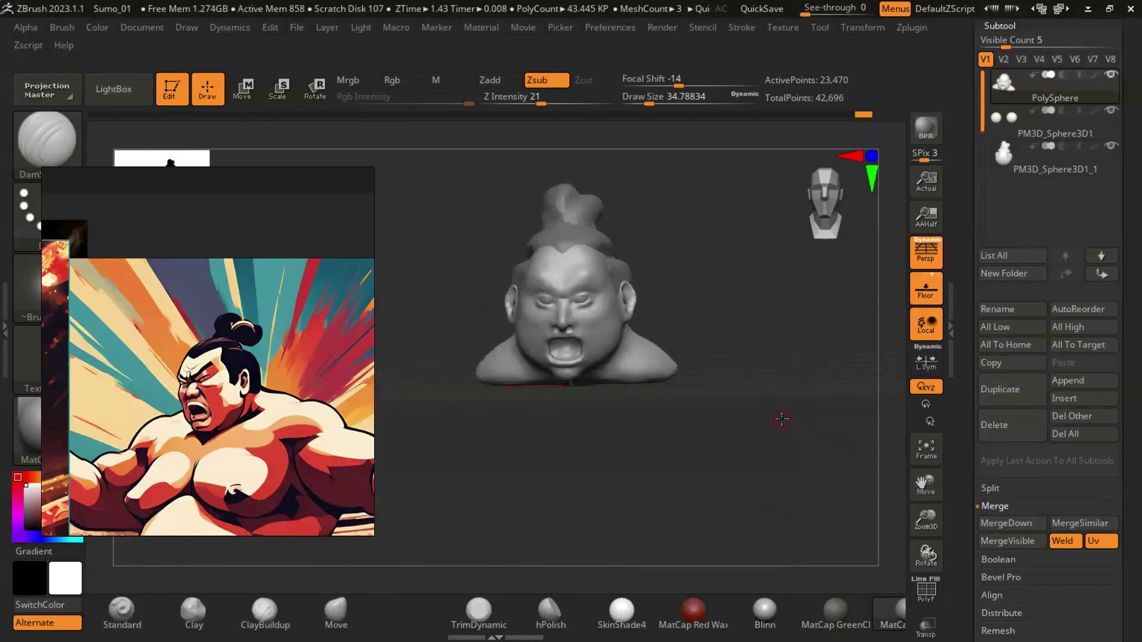
mouse_move(761, 427)
right_down()
mouse_move(782, 426)
mouse_move(797, 383)
mouse_move(812, 387)
right_up()
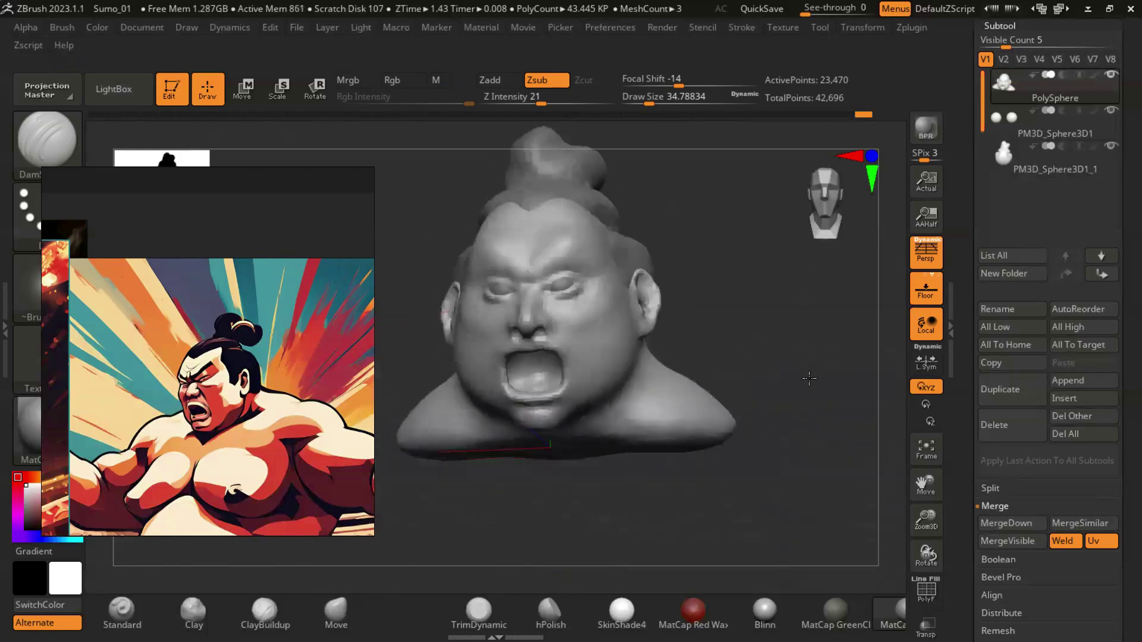
mouse_move(812, 386)
right_down()
mouse_move(767, 370)
mouse_move(818, 327)
right_up()
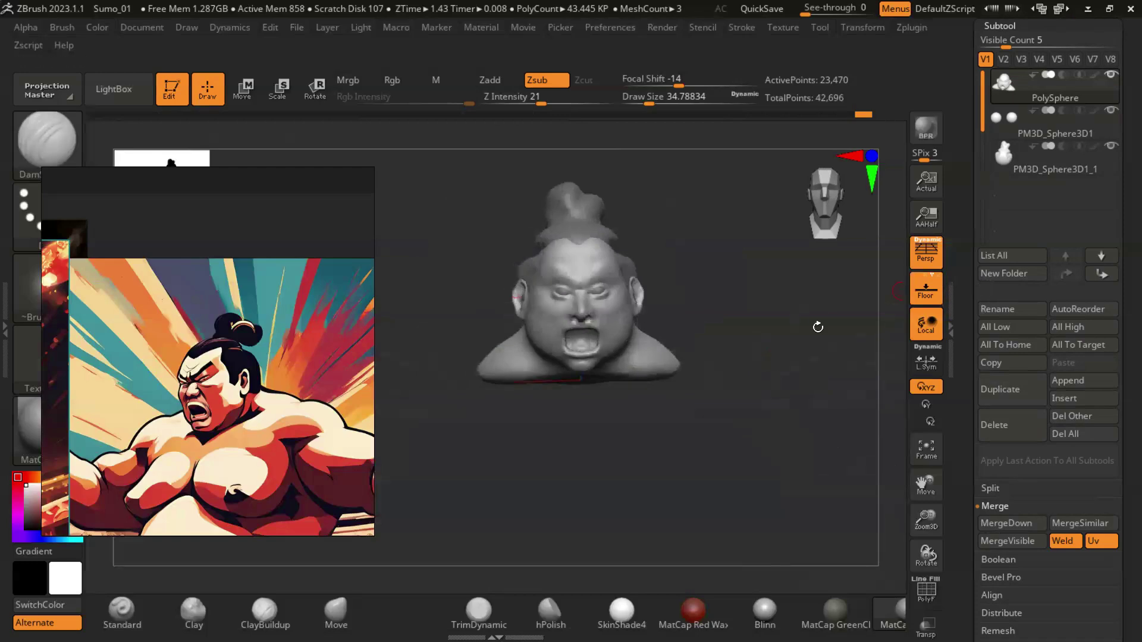
click(1068, 380)
click(705, 341)
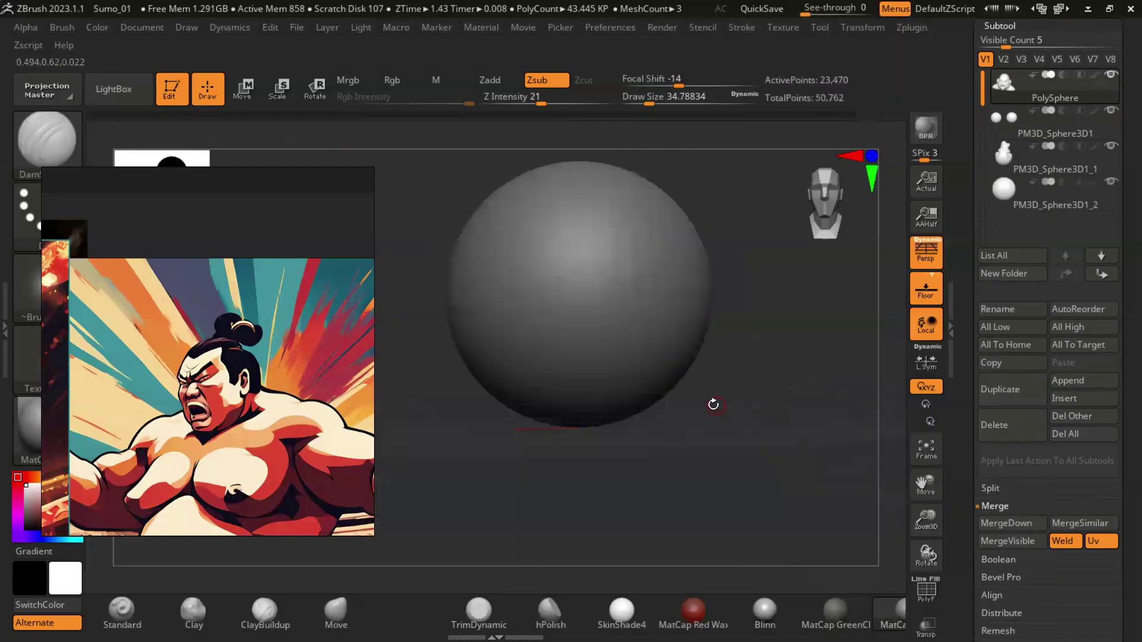
click(1047, 193)
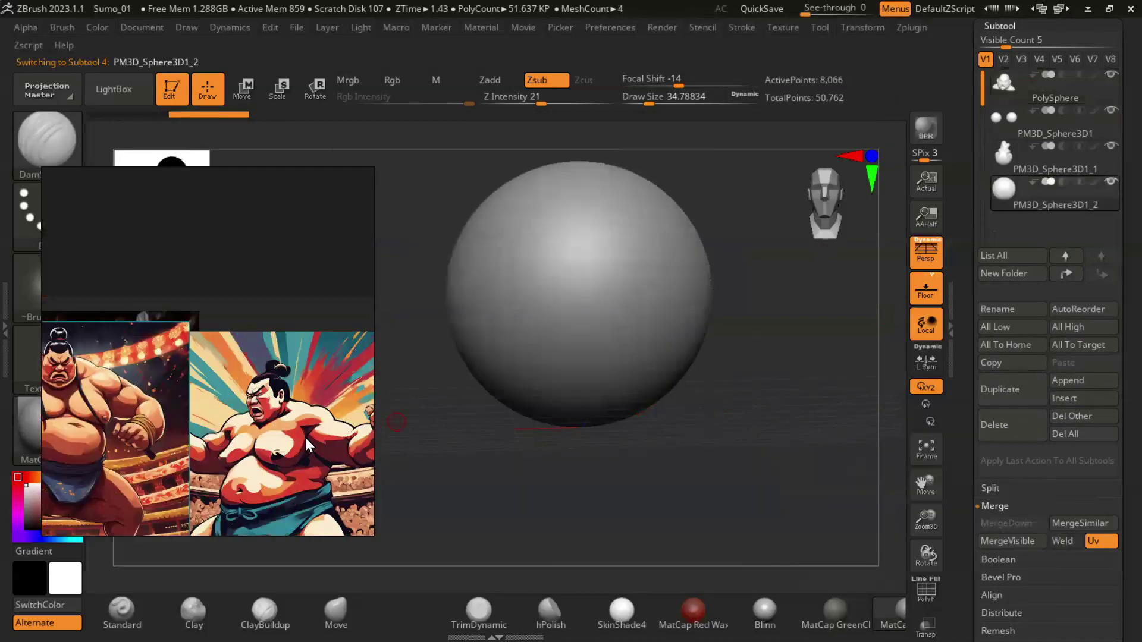
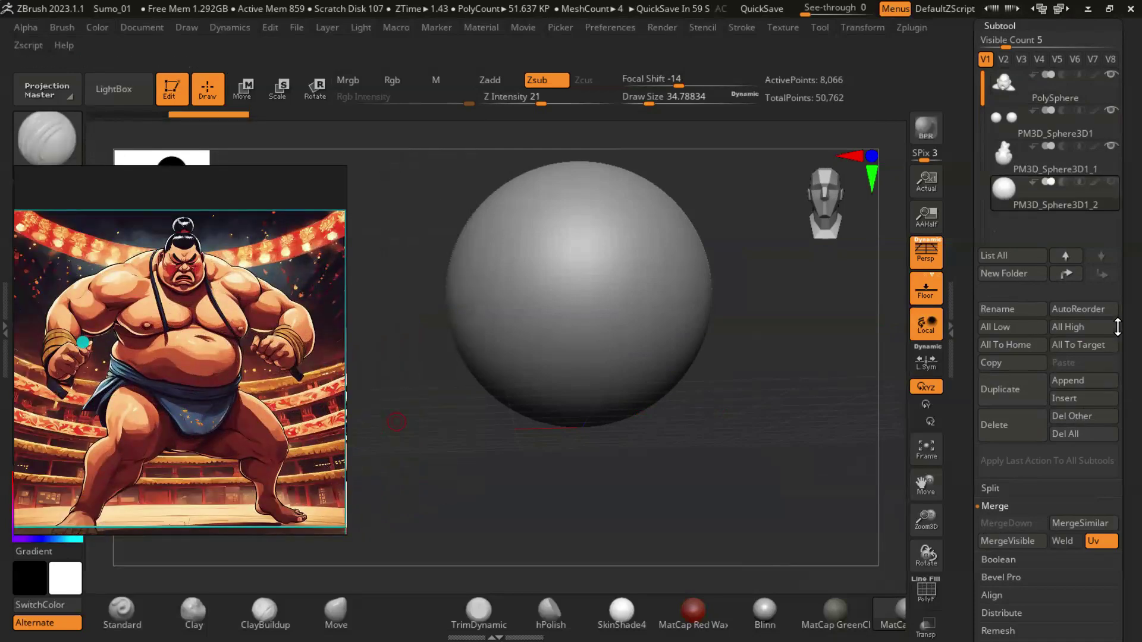
Step: DynaMesh the body sphere at resolution 16 for a coarse, faceted ball
scroll(1118, 327, down, 5)
click(1012, 445)
click(1009, 361)
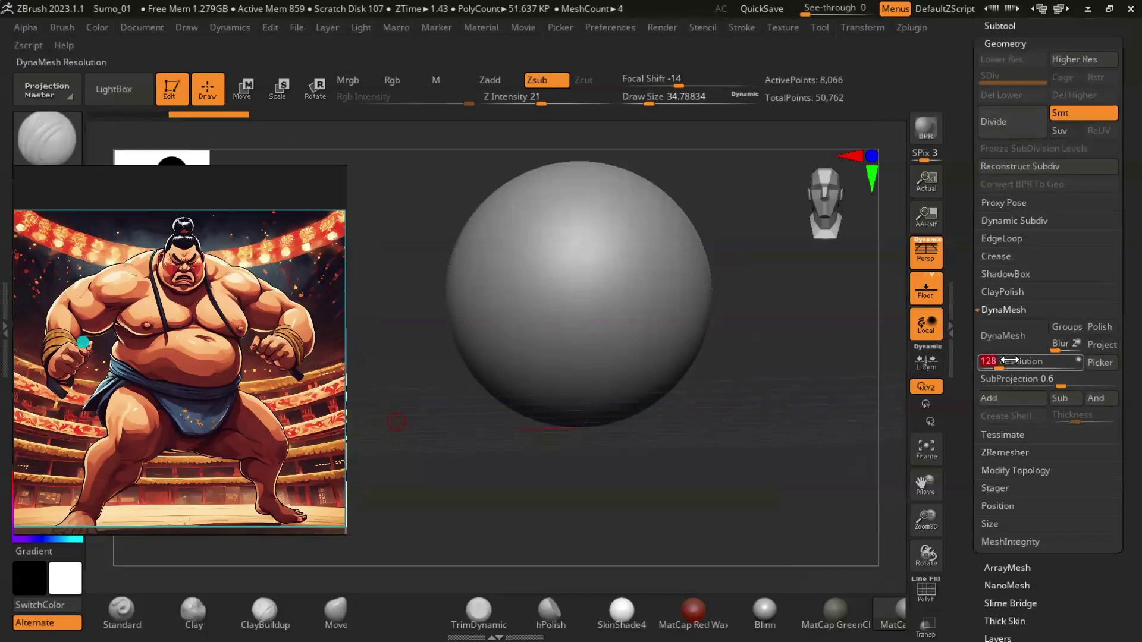
click(1003, 342)
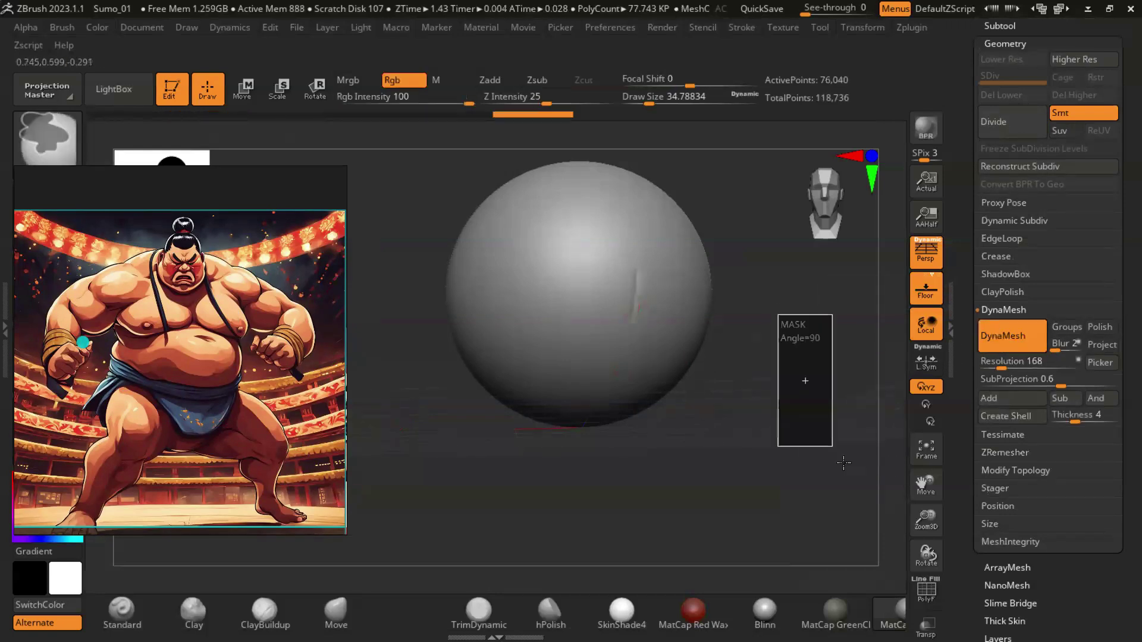
ctrl+drag(776, 338, 836, 444)
ctrl+drag(868, 316, 768, 433)
Step: Switch to Move transform mode and turn the view to face the sphere head-on
click(339, 619)
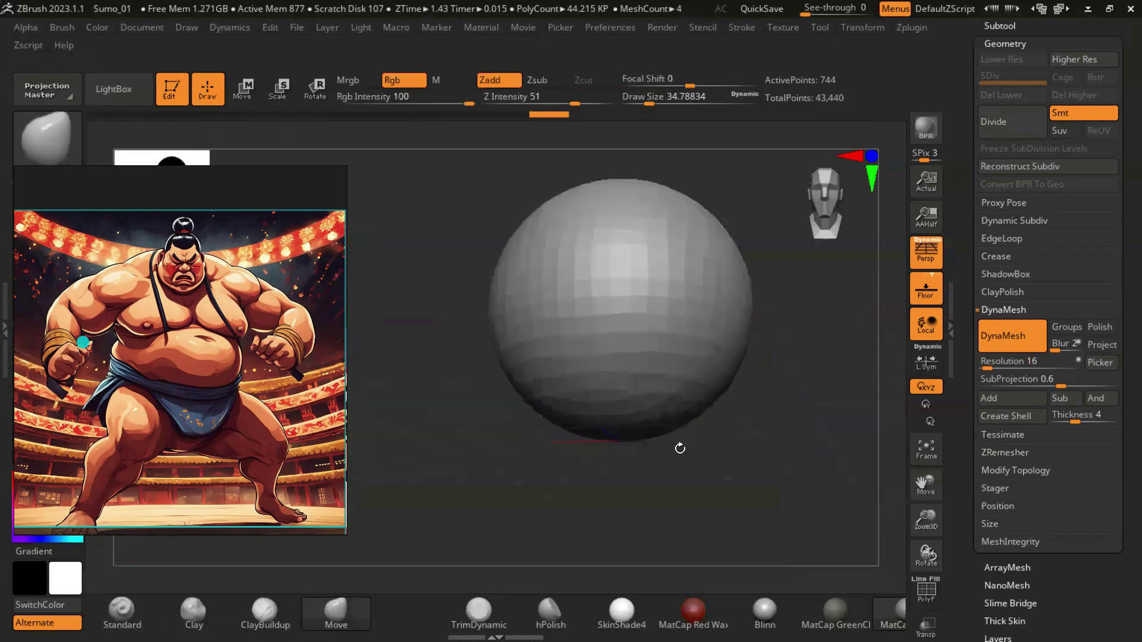
key(w)
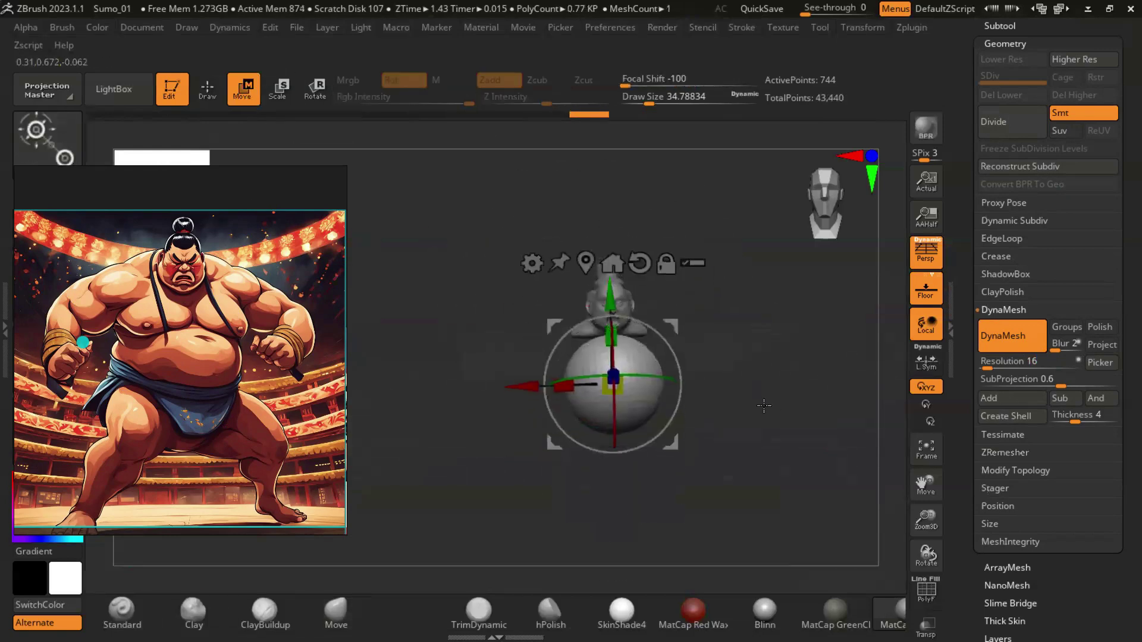
shift+drag(666, 333, 691, 378)
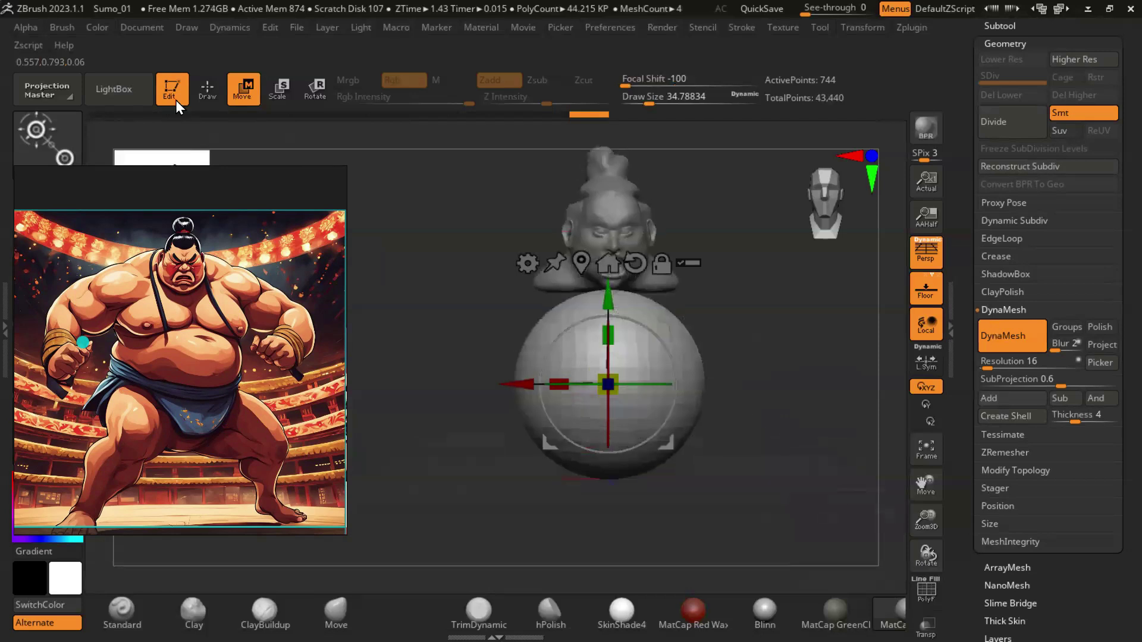
Step: Scale the sphere into a tall, straightened egg under the head, then return to Draw mode
key(q)
mouse_move(743, 405)
mouse_down()
mouse_move(763, 405)
mouse_move(528, 295)
mouse_up()
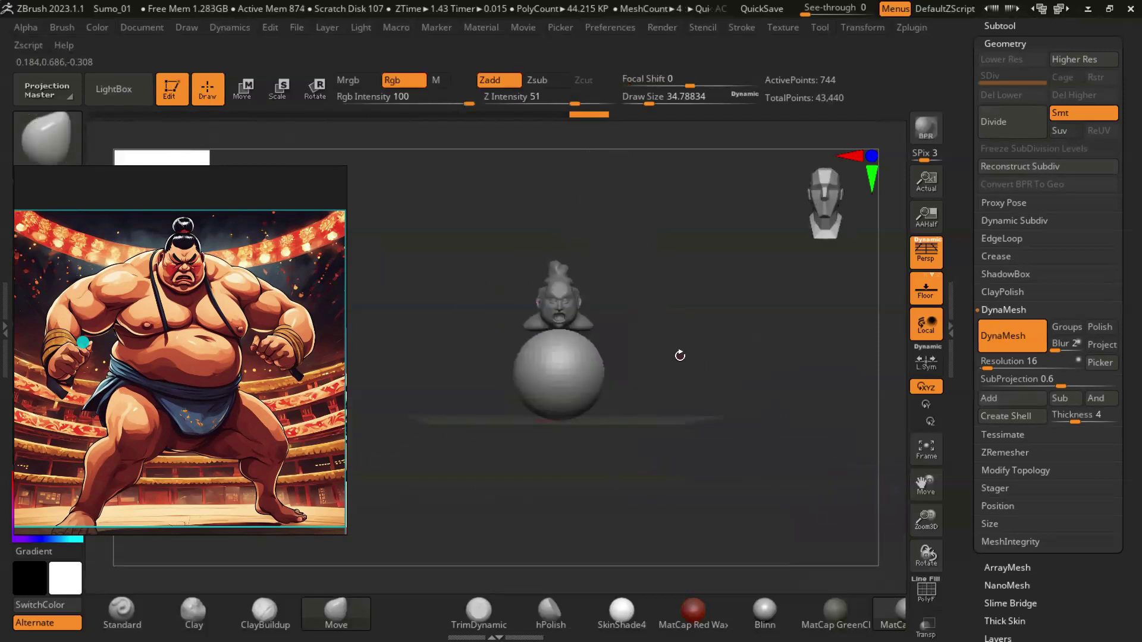
key(e)
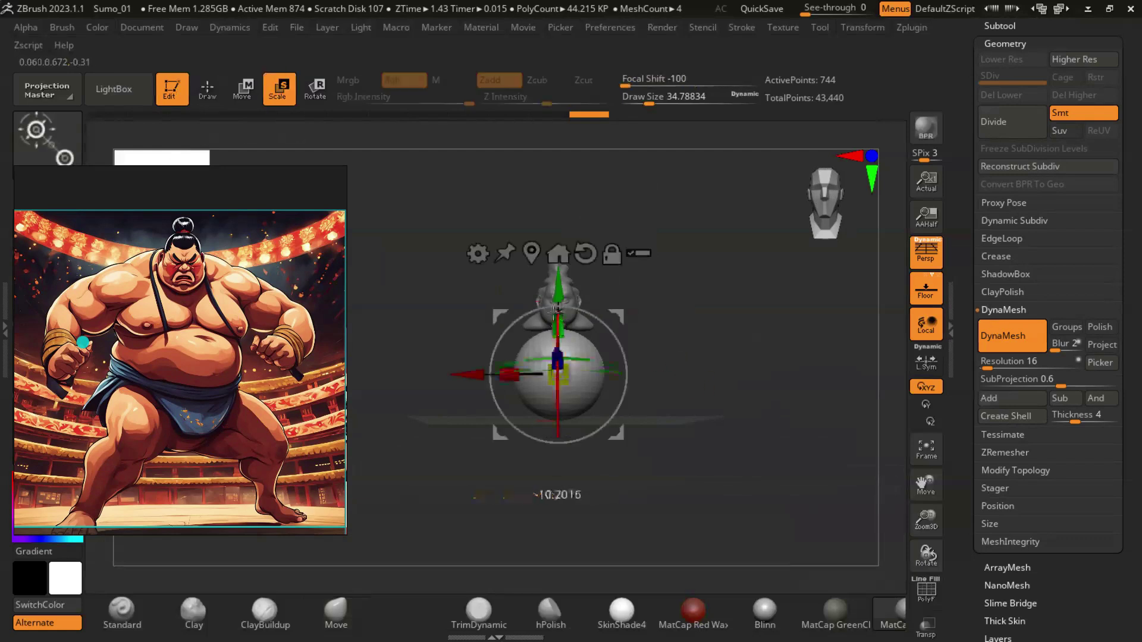
mouse_move(559, 308)
mouse_down()
mouse_move(747, 387)
mouse_move(766, 378)
mouse_up()
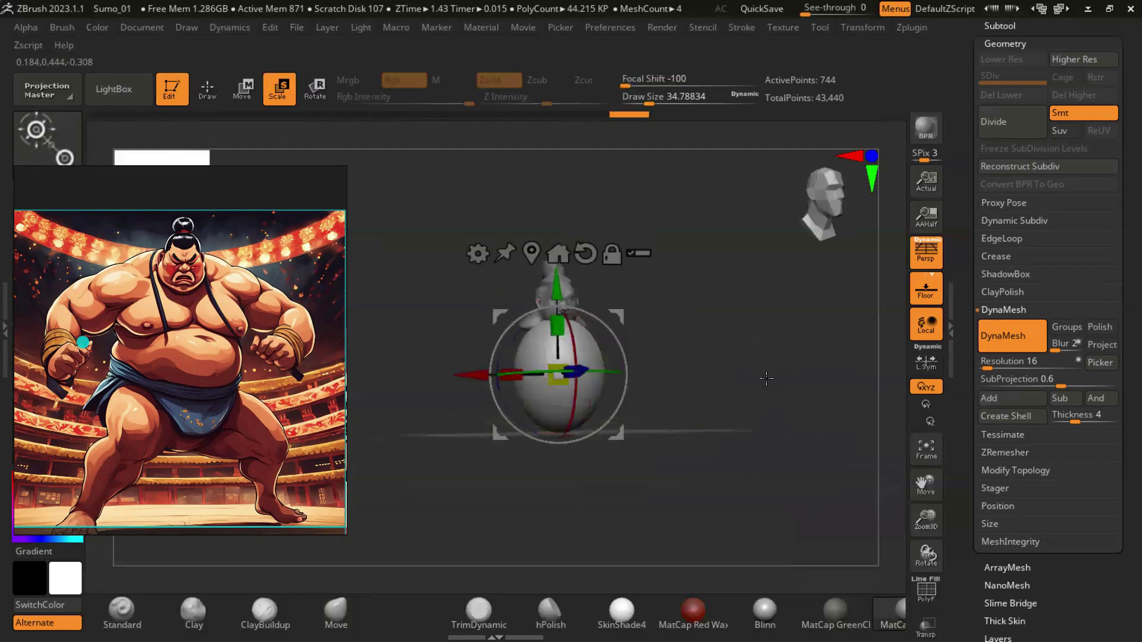
drag(492, 376, 741, 408)
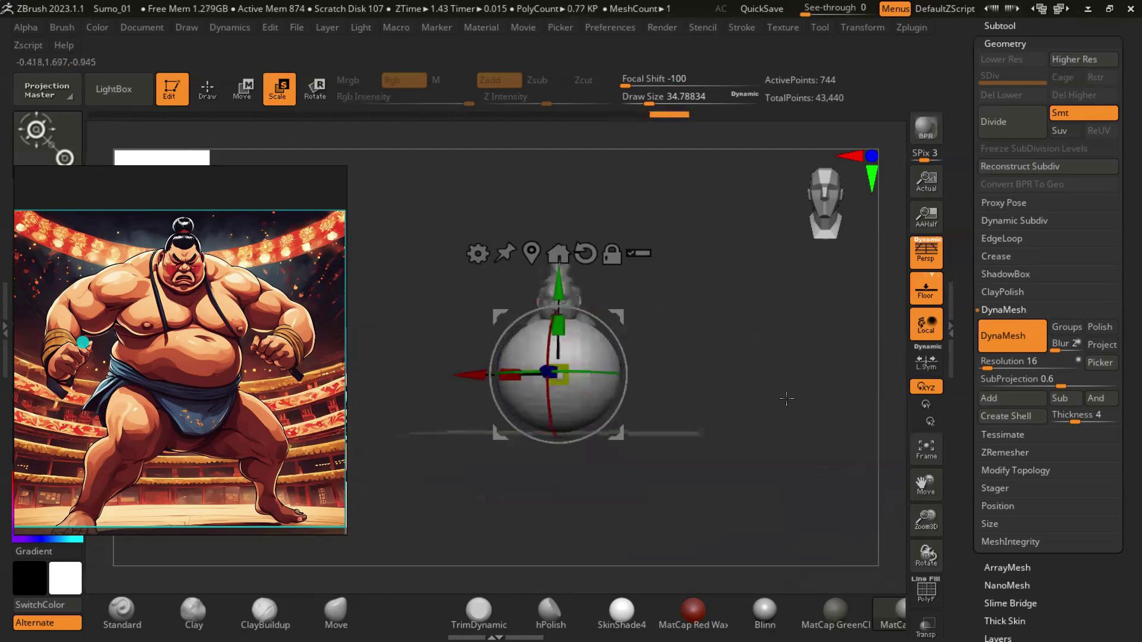
drag(471, 374, 494, 374)
drag(684, 386, 736, 395)
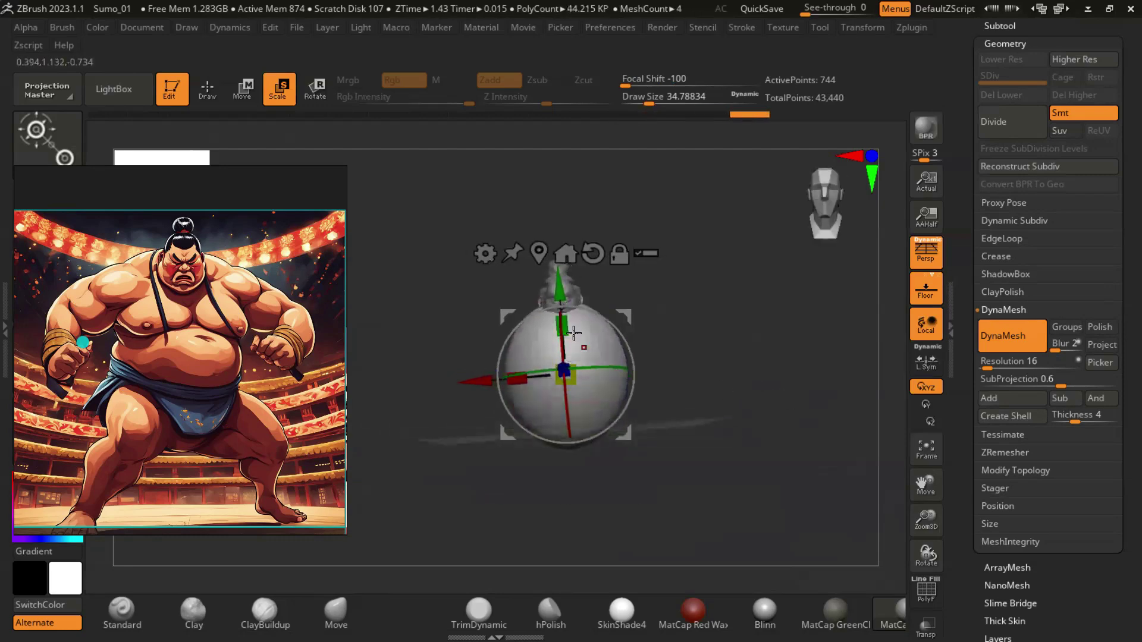
drag(563, 325, 755, 422)
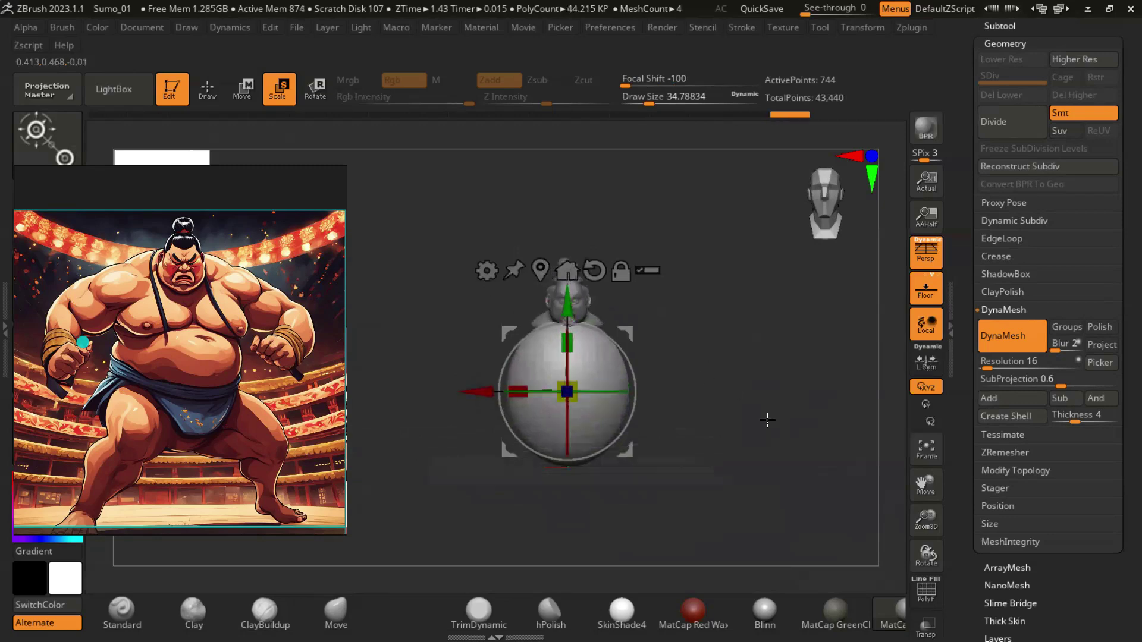
key(q)
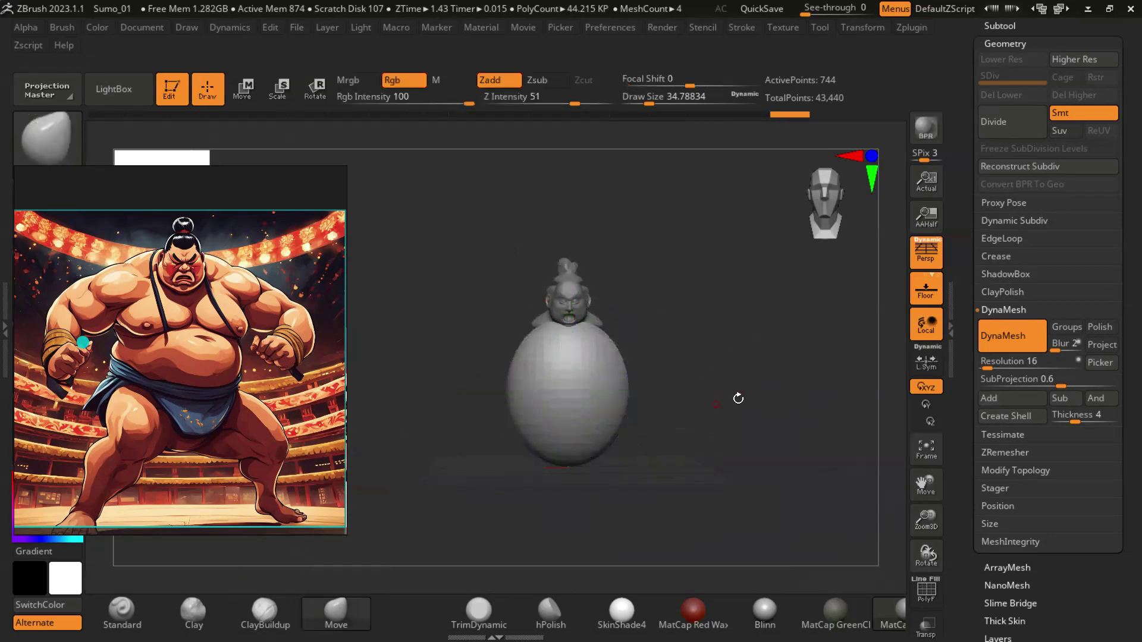
Step: Enlarge the Move brush to about 602 and pull the upper body into broad shoulders
key(s)
mouse_move(706, 351)
mouse_down()
mouse_move(743, 437)
mouse_move(797, 445)
mouse_up()
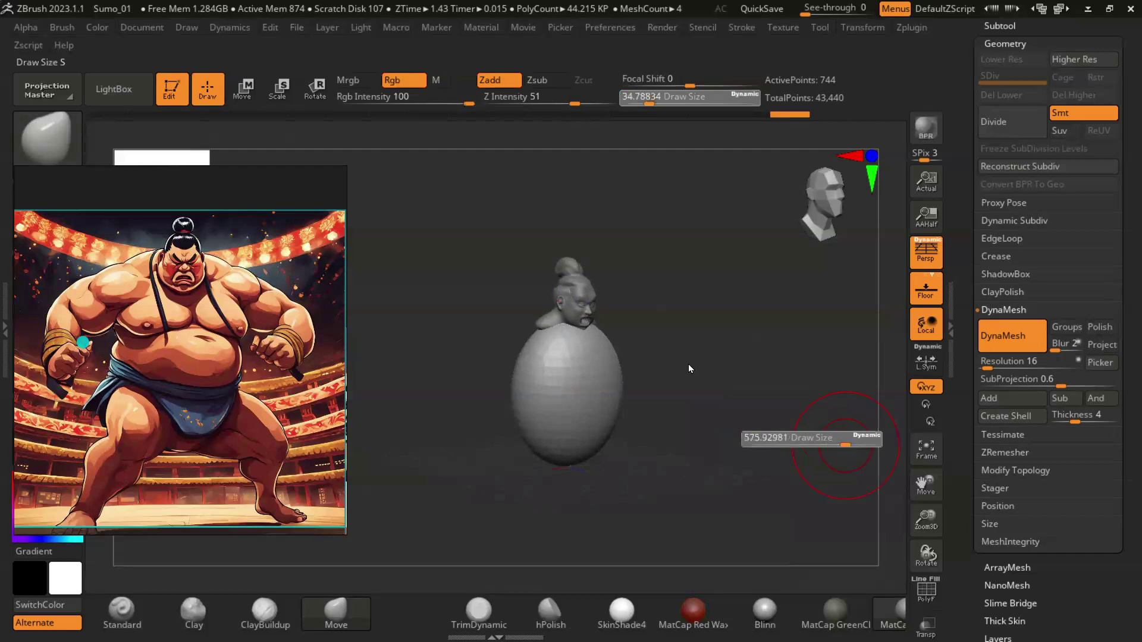
drag(689, 369, 684, 343)
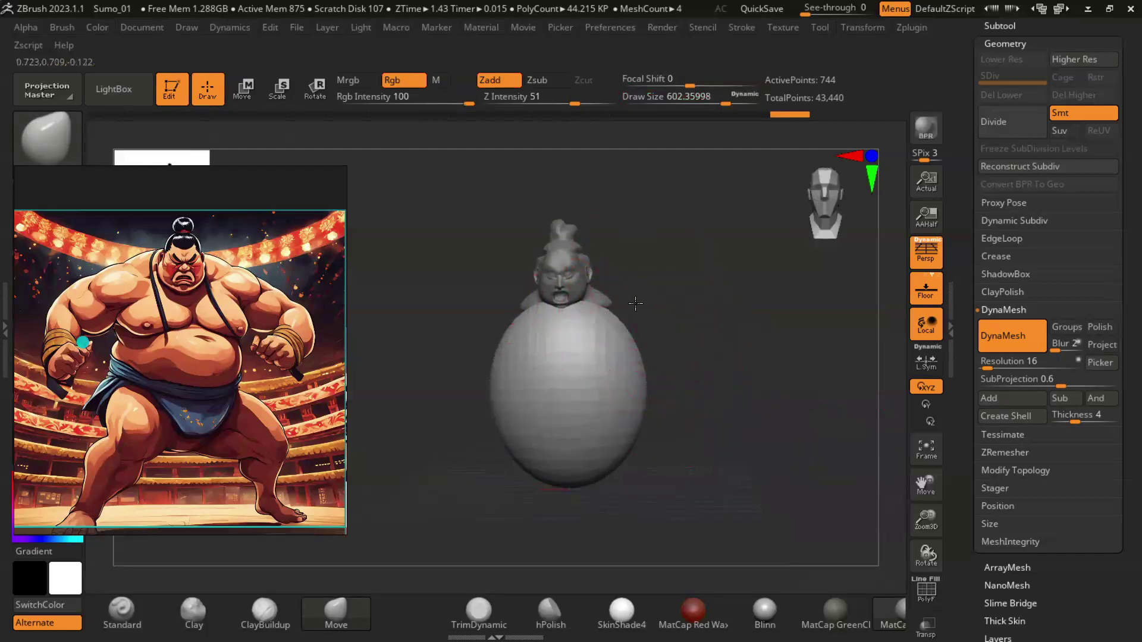
drag(638, 303, 645, 309)
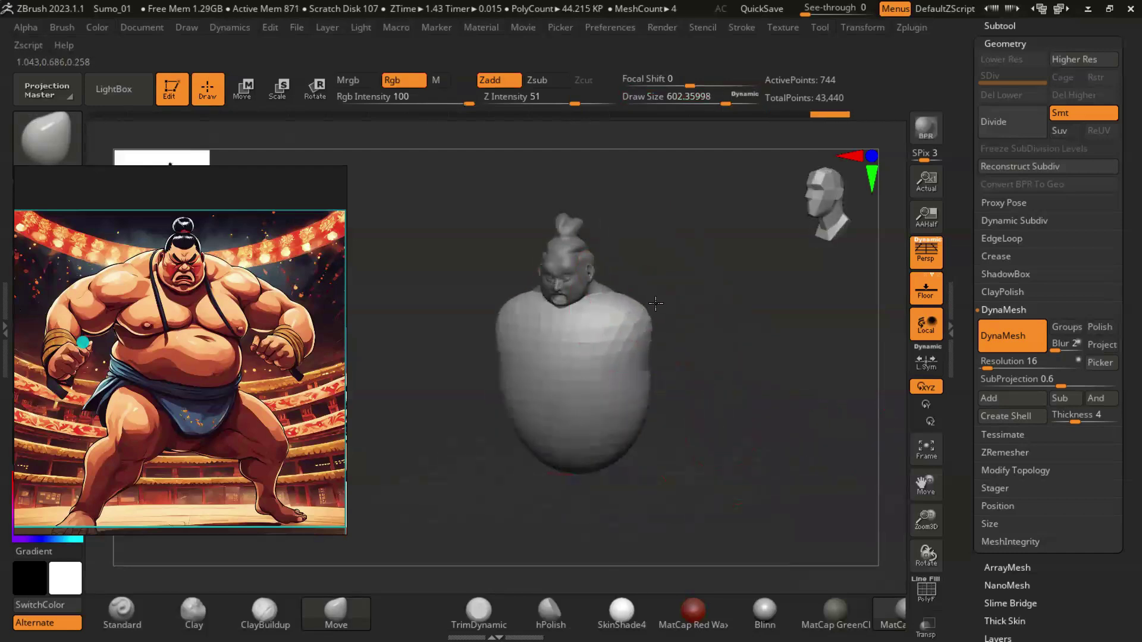
drag(695, 370, 583, 312)
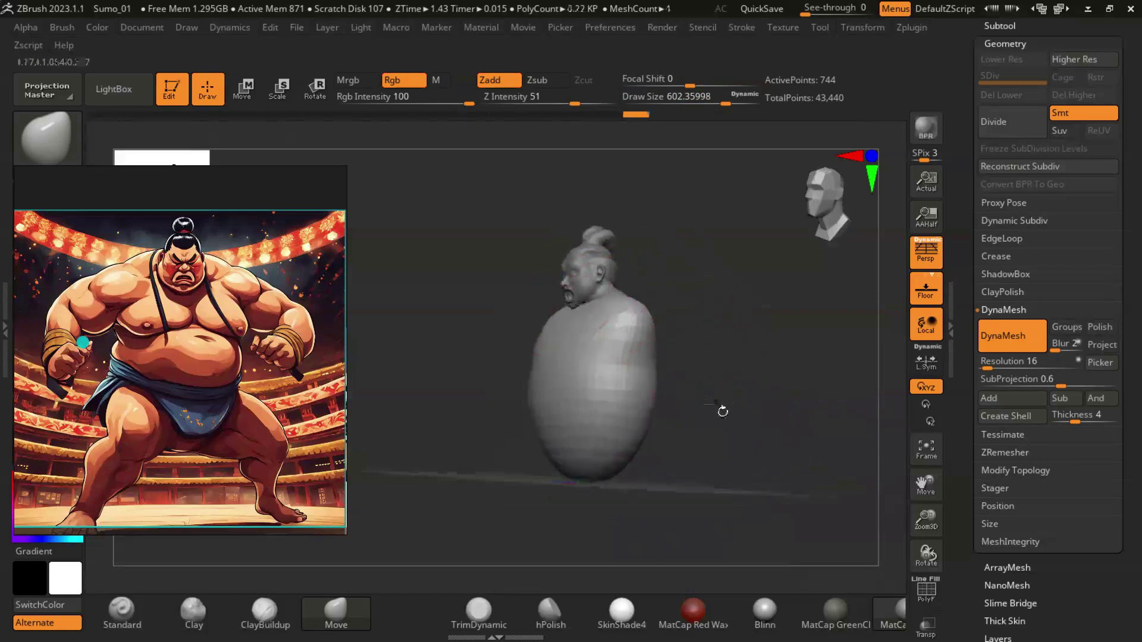
drag(726, 404, 648, 342)
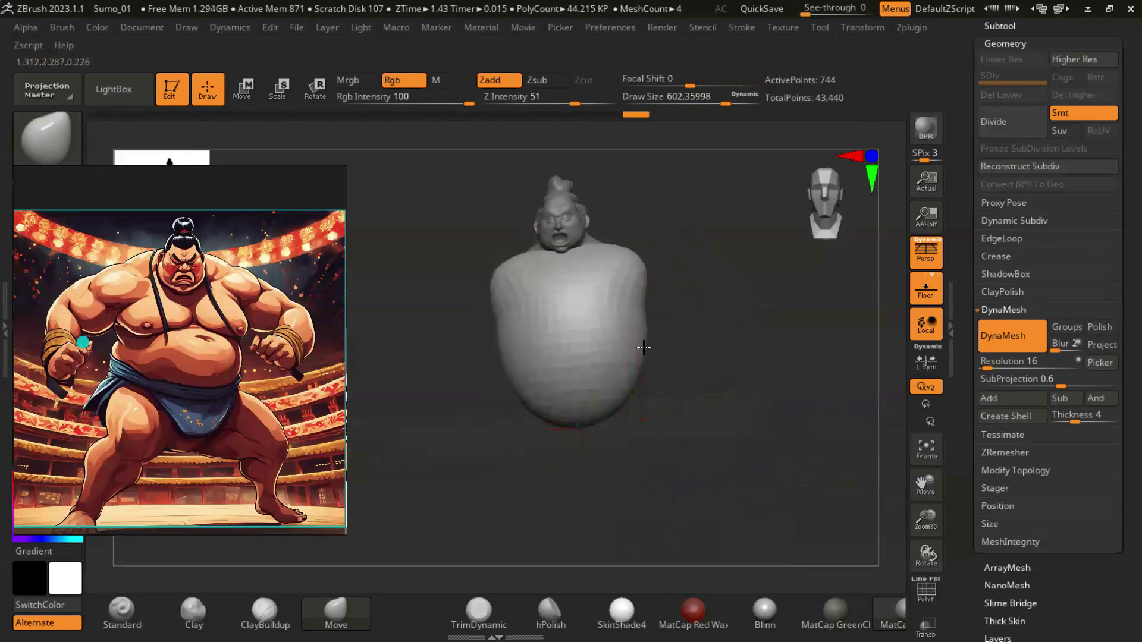
mouse_move(710, 390)
mouse_down()
mouse_move(681, 412)
mouse_move(601, 401)
mouse_up()
Step: Taper the lower body from several sides, then reduce the brush size to about 445
mouse_move(747, 439)
mouse_down()
mouse_move(647, 433)
mouse_move(653, 373)
mouse_up()
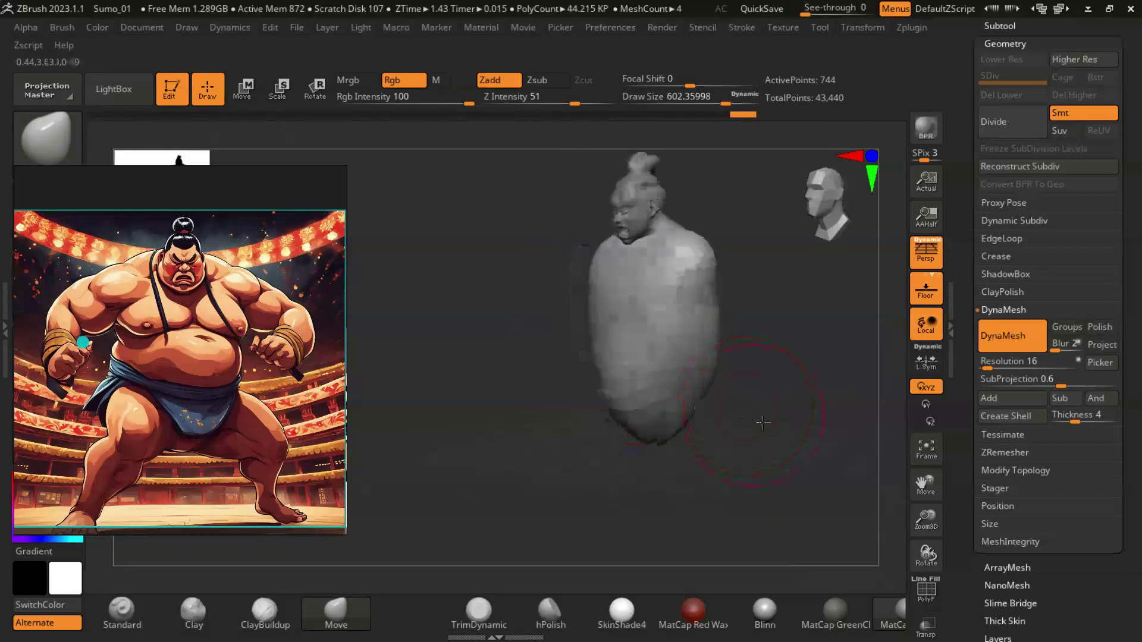
mouse_move(735, 416)
shift+mouse_down()
mouse_move(765, 381)
mouse_move(768, 391)
shift+mouse_up()
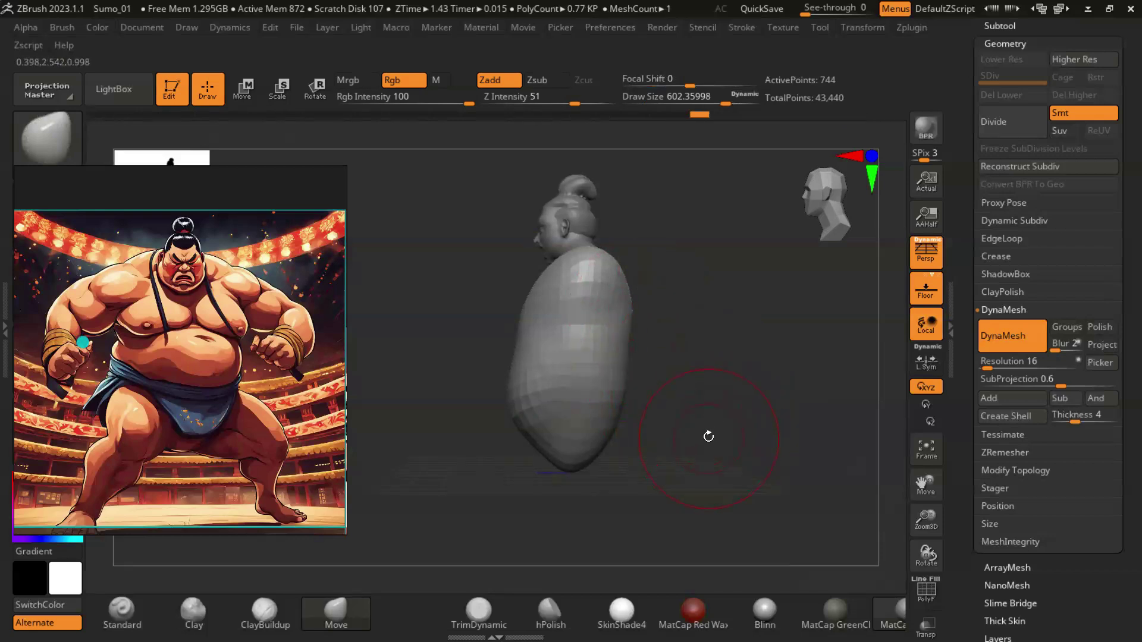
mouse_move(690, 400)
mouse_down()
mouse_move(677, 385)
mouse_move(732, 416)
mouse_move(711, 446)
mouse_move(582, 426)
mouse_up()
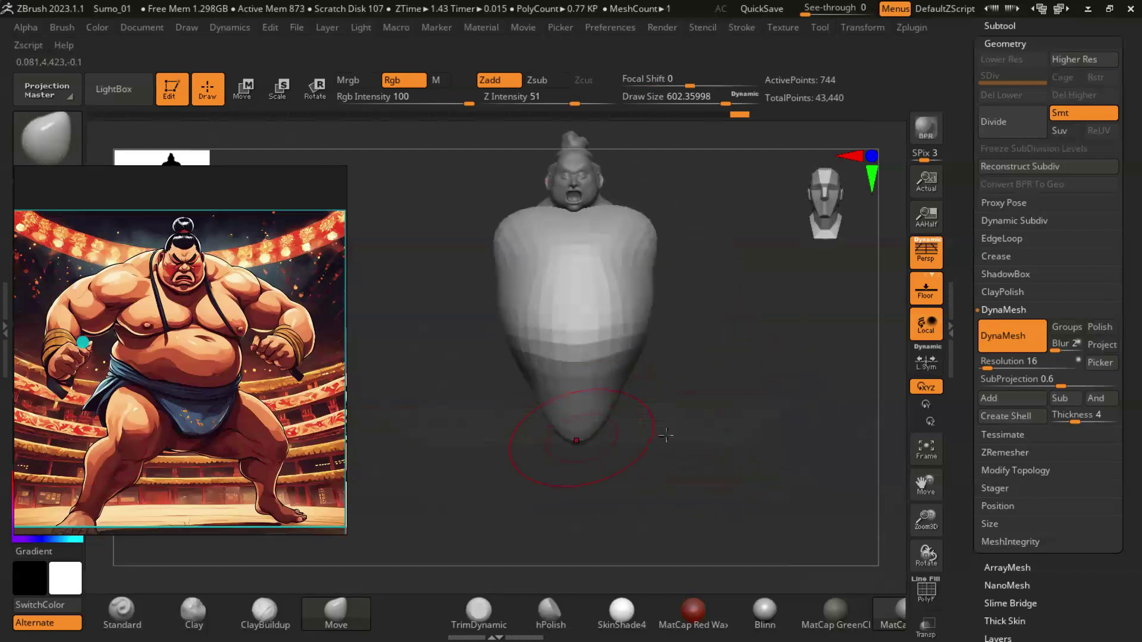
drag(665, 435, 657, 396)
mouse_move(613, 335)
mouse_down()
mouse_move(700, 306)
mouse_move(734, 422)
mouse_up()
drag(667, 355, 677, 278)
mouse_move(758, 368)
mouse_down()
mouse_move(637, 295)
mouse_move(757, 352)
mouse_move(731, 349)
mouse_move(748, 386)
mouse_move(733, 411)
mouse_up()
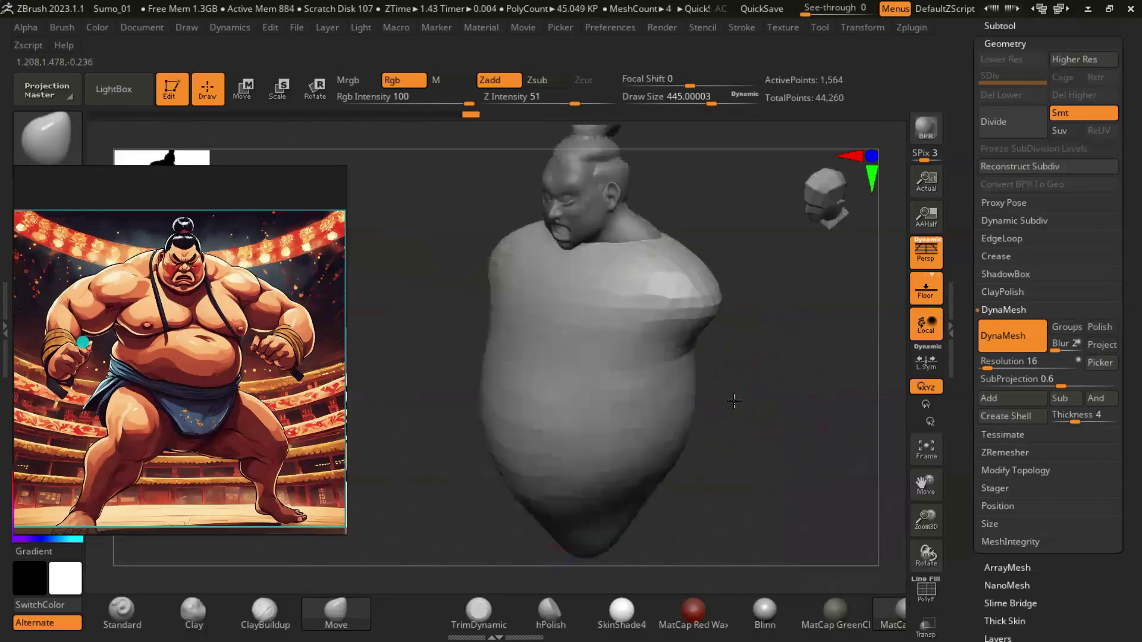
Step: Push the belly forward and round the shoulders with the Move brush, checking profile and top views
mouse_move(536, 398)
mouse_down()
mouse_move(744, 419)
mouse_move(725, 417)
mouse_move(754, 398)
mouse_move(788, 433)
mouse_move(582, 372)
mouse_up()
drag(771, 435, 644, 370)
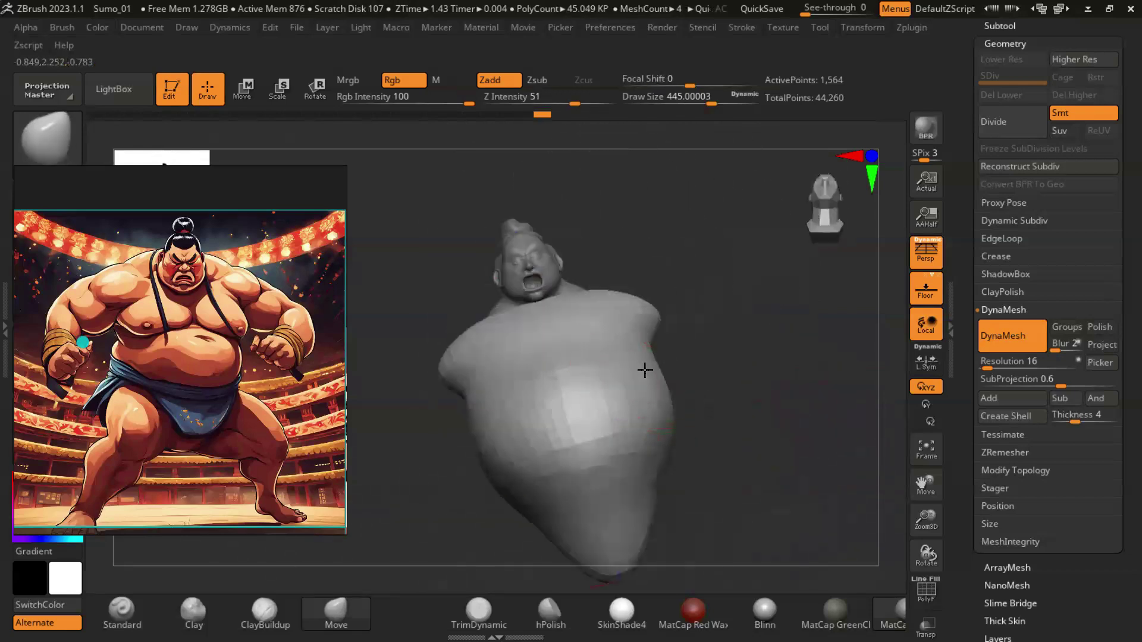
mouse_move(724, 399)
mouse_down()
mouse_move(702, 440)
mouse_move(742, 420)
mouse_move(696, 378)
mouse_move(682, 456)
mouse_move(714, 410)
mouse_move(581, 358)
mouse_move(795, 477)
mouse_move(664, 360)
mouse_move(752, 339)
mouse_up()
mouse_move(803, 395)
mouse_down()
mouse_move(663, 450)
mouse_move(752, 454)
mouse_move(681, 385)
mouse_move(669, 389)
mouse_move(685, 386)
mouse_move(655, 399)
mouse_move(708, 431)
mouse_move(660, 410)
mouse_move(573, 338)
mouse_move(722, 407)
mouse_move(750, 388)
mouse_move(744, 399)
mouse_move(673, 373)
mouse_up()
mouse_move(774, 361)
mouse_down()
mouse_move(743, 432)
mouse_move(678, 388)
mouse_move(532, 422)
mouse_move(777, 401)
mouse_up()
shift+drag(823, 476, 794, 454)
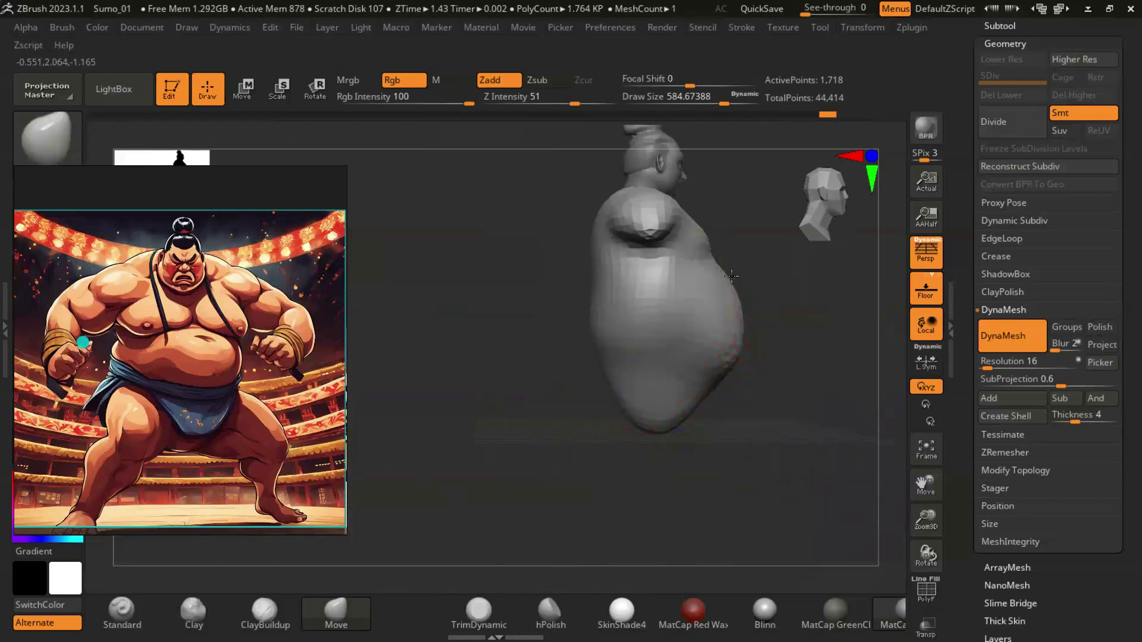
mouse_move(725, 362)
mouse_down()
mouse_move(670, 385)
mouse_move(823, 462)
mouse_up()
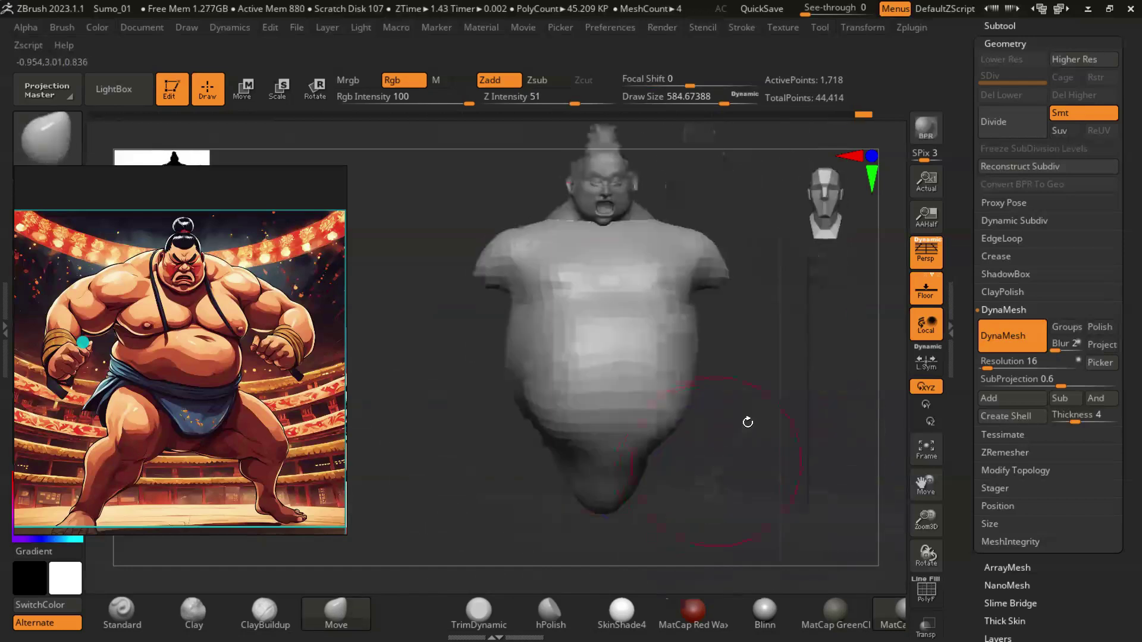
drag(747, 421, 620, 386)
drag(748, 442, 733, 442)
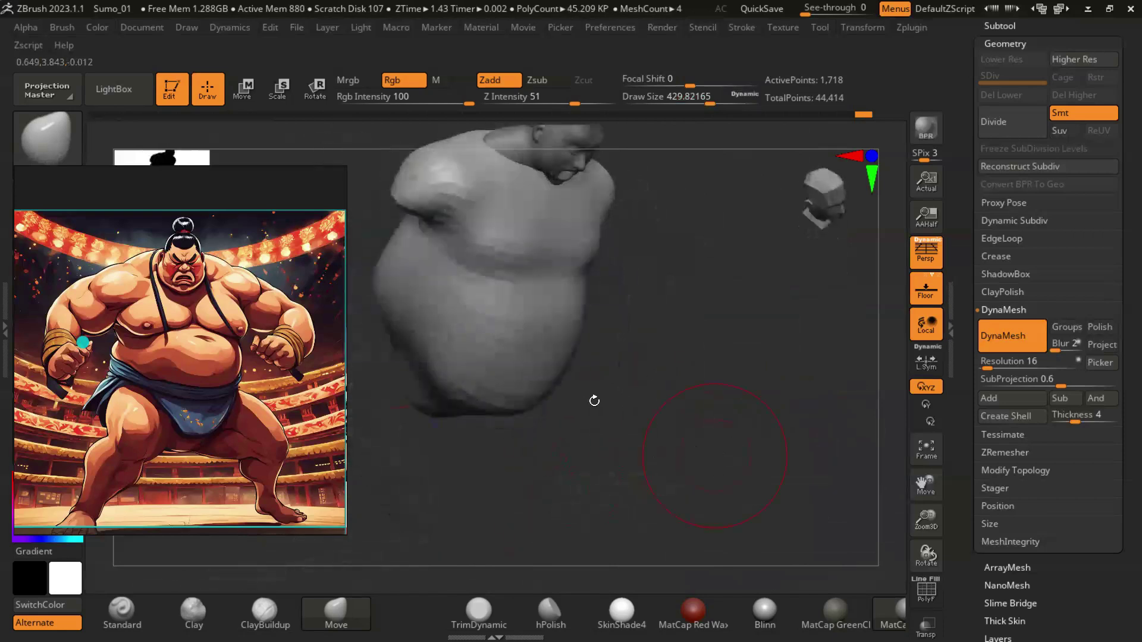
drag(593, 424, 497, 416)
drag(700, 419, 589, 262)
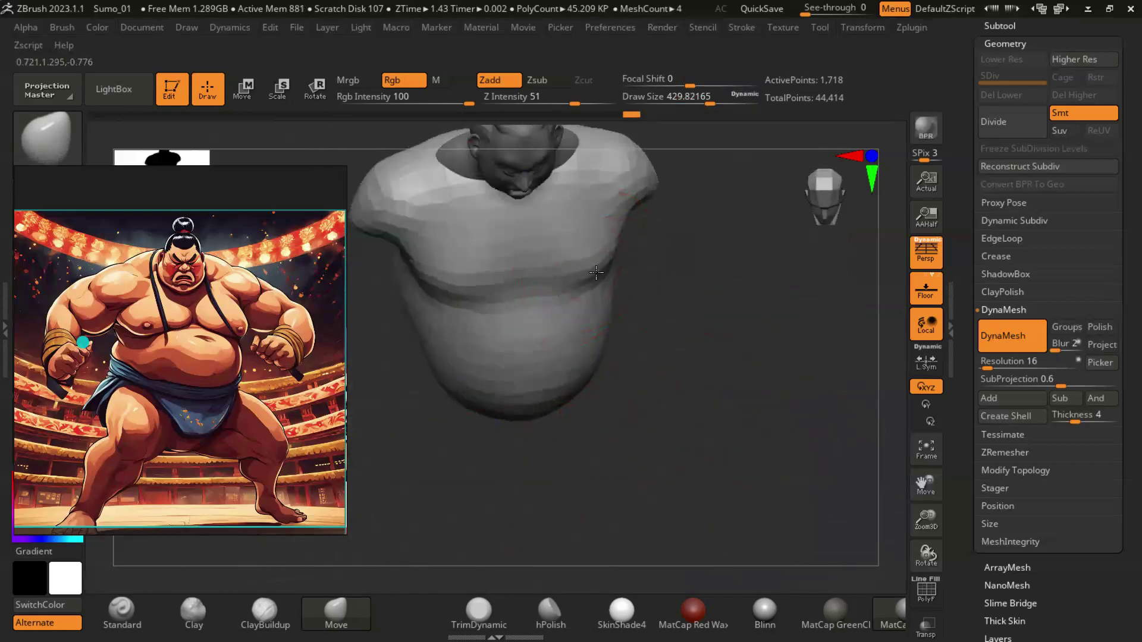
mouse_move(604, 302)
mouse_down()
mouse_move(699, 336)
mouse_move(709, 433)
mouse_move(564, 337)
mouse_up()
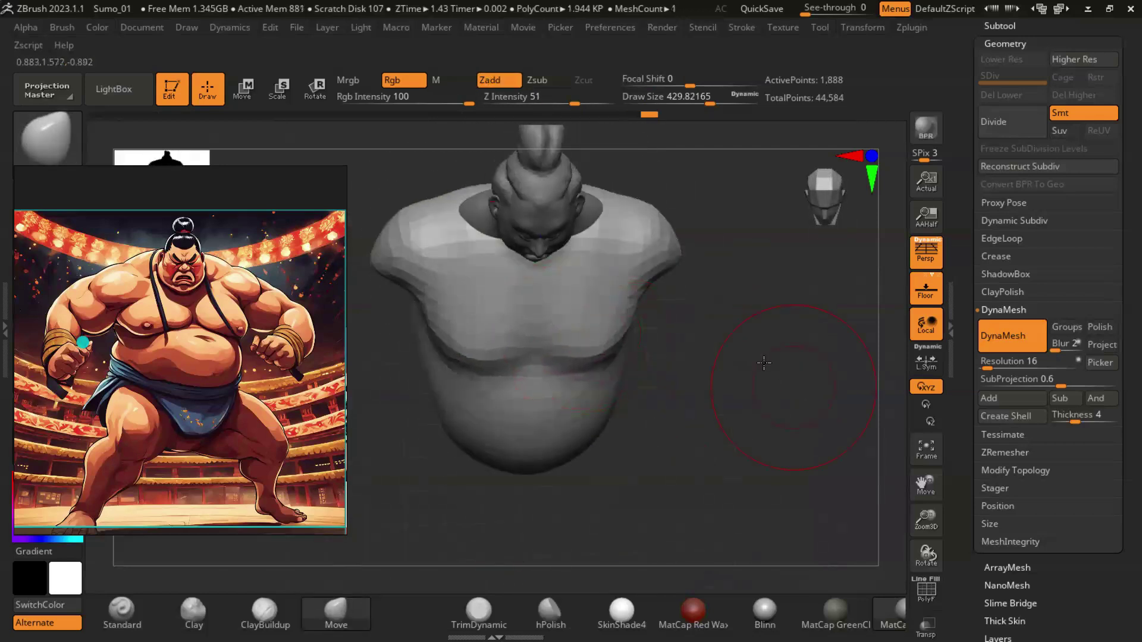
mouse_move(764, 362)
mouse_down()
mouse_move(778, 370)
mouse_move(598, 348)
mouse_move(686, 321)
mouse_up()
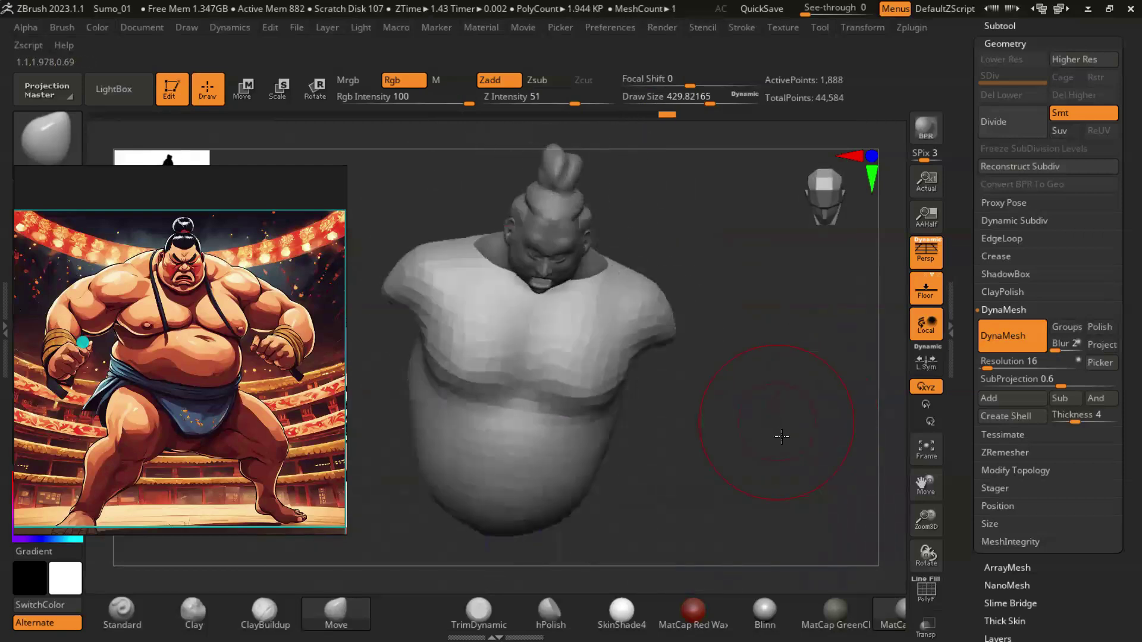
mouse_move(792, 426)
mouse_down()
mouse_move(717, 443)
mouse_move(749, 443)
mouse_up()
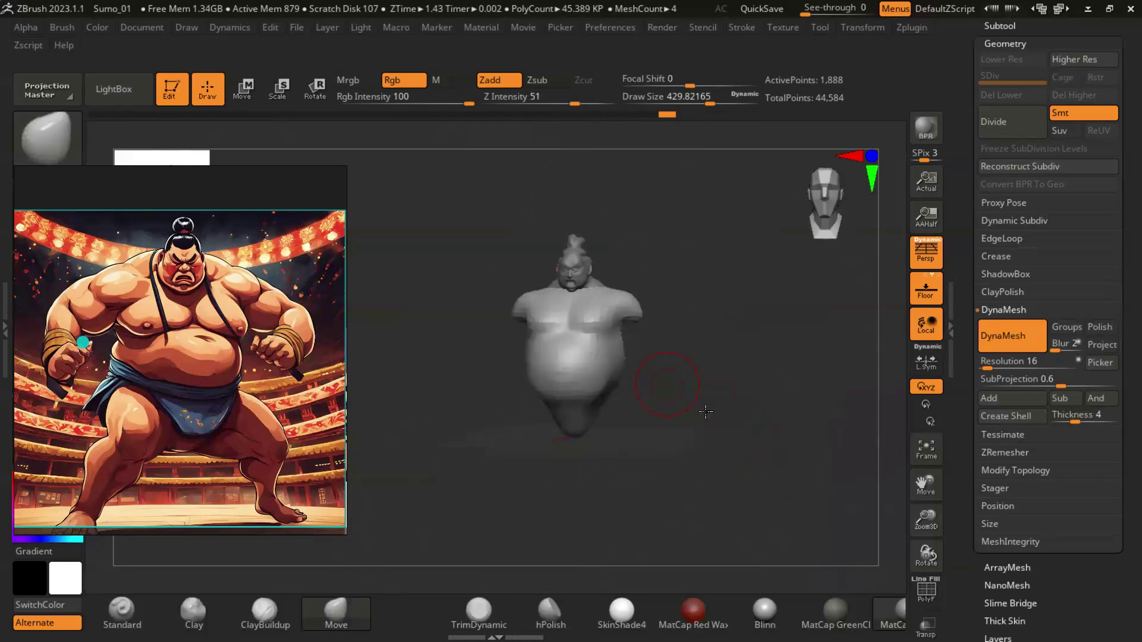
drag(690, 419, 780, 413)
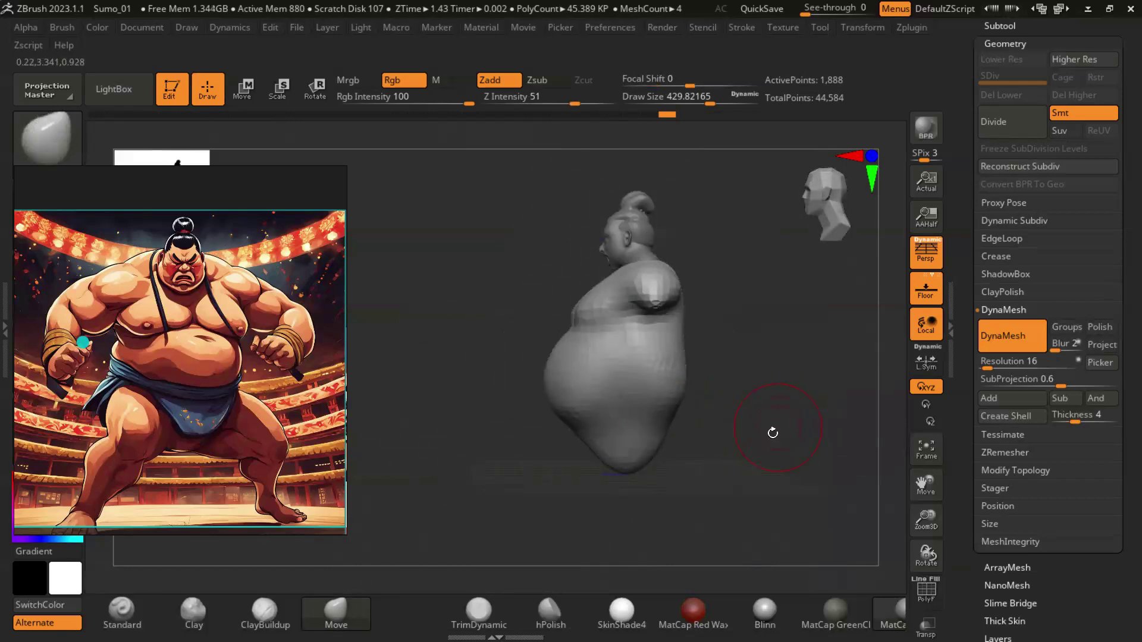
drag(741, 358, 791, 357)
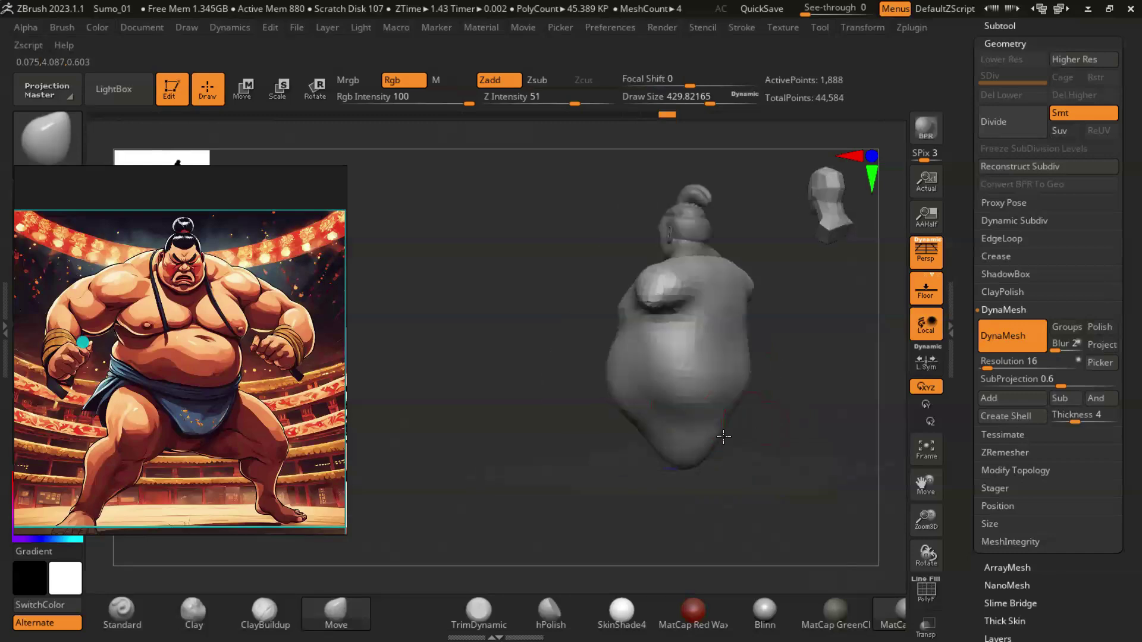
Step: Carve a groove down the chest centre with subtractive ClayBuildup at brush size 305
click(47, 135)
click(167, 119)
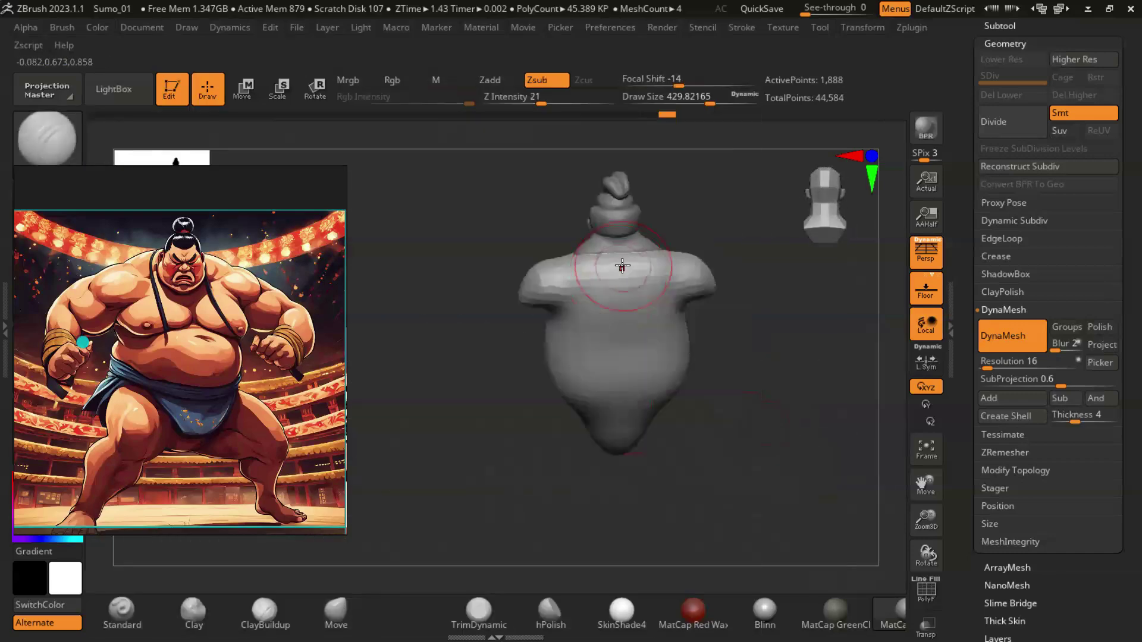
key(s)
drag(740, 351, 723, 351)
mouse_move(748, 424)
mouse_down()
mouse_move(765, 382)
mouse_move(632, 283)
mouse_up()
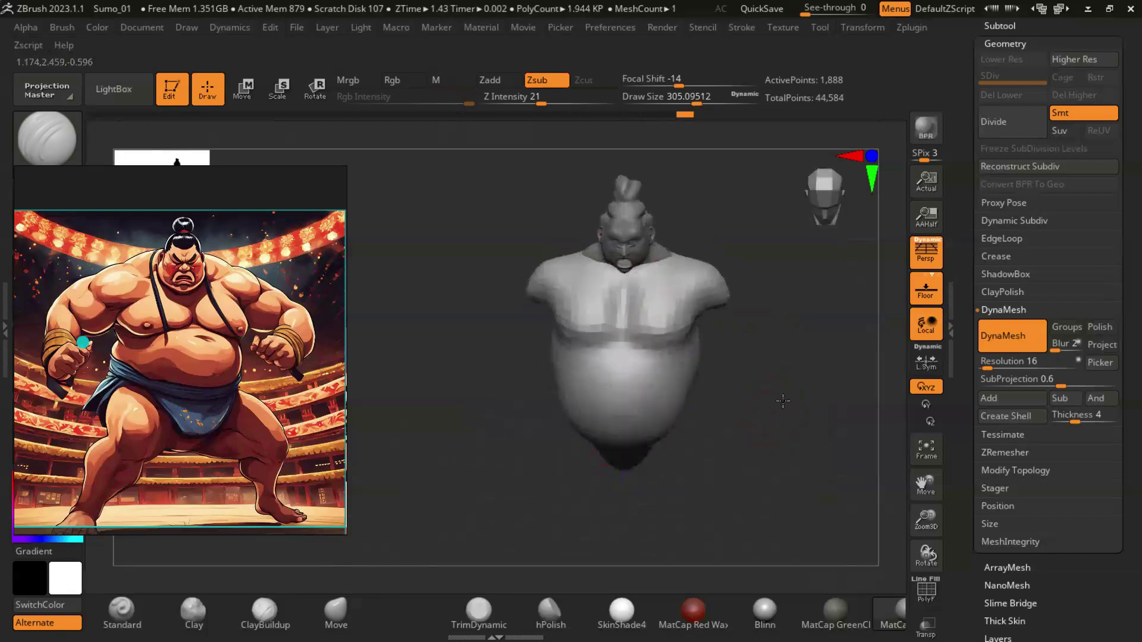
drag(767, 417, 803, 382)
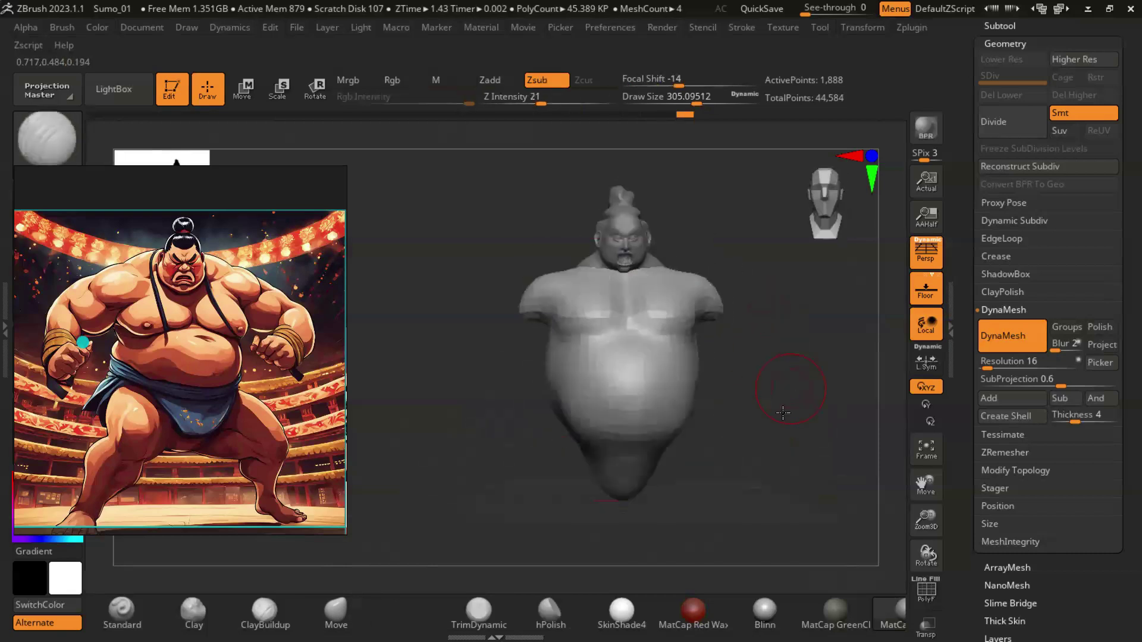
key(f)
Step: Switch back to the Clay brush and inspect the chest from several angles
key(b)
key(c)
key(b)
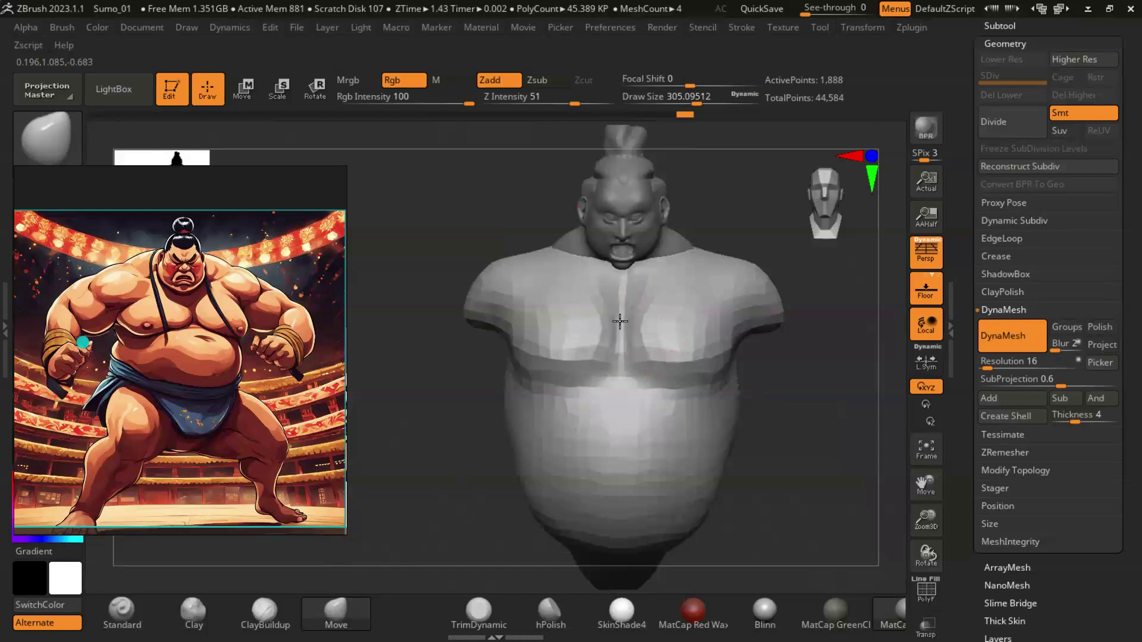
right_drag(635, 349, 705, 373)
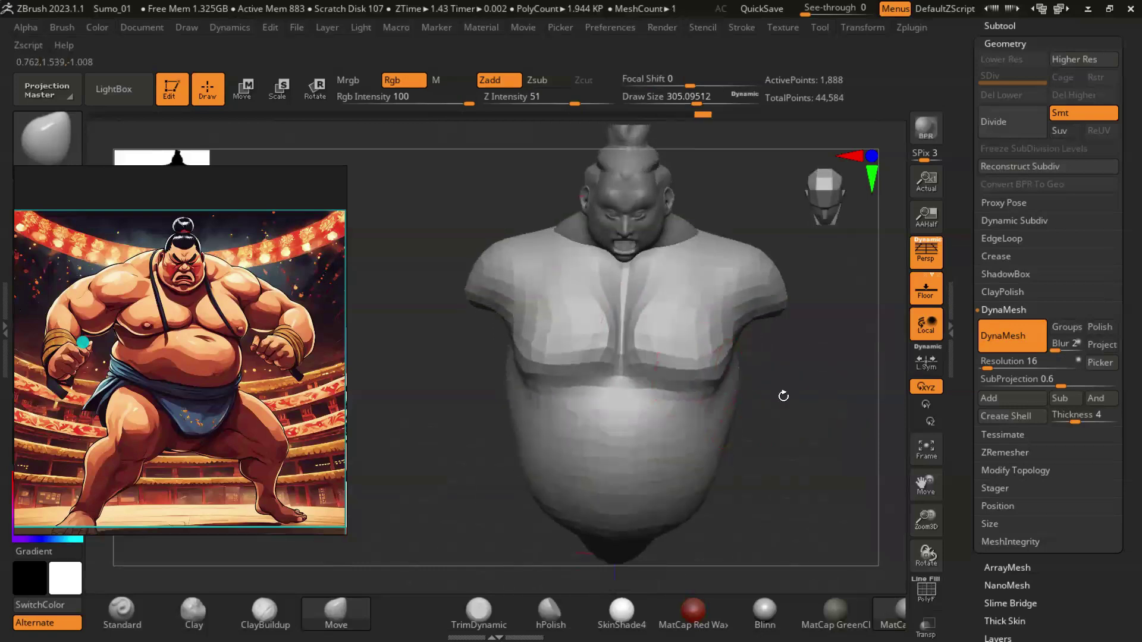
right_drag(783, 395, 621, 319)
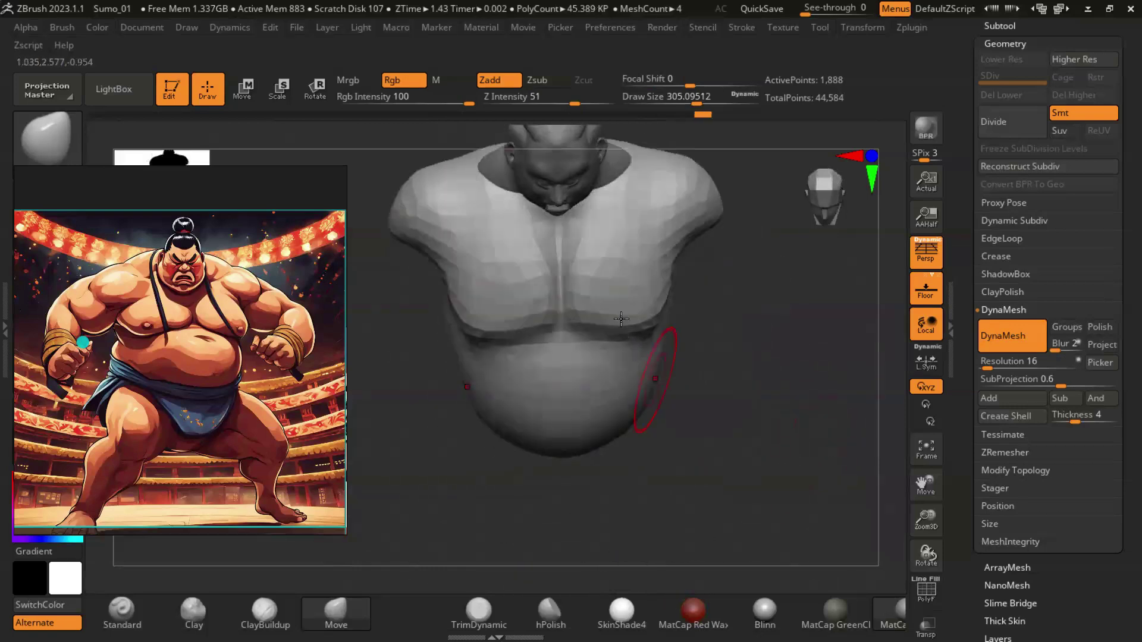
mouse_move(621, 319)
right_down()
mouse_move(747, 410)
mouse_move(755, 357)
right_up()
right_drag(665, 416, 734, 388)
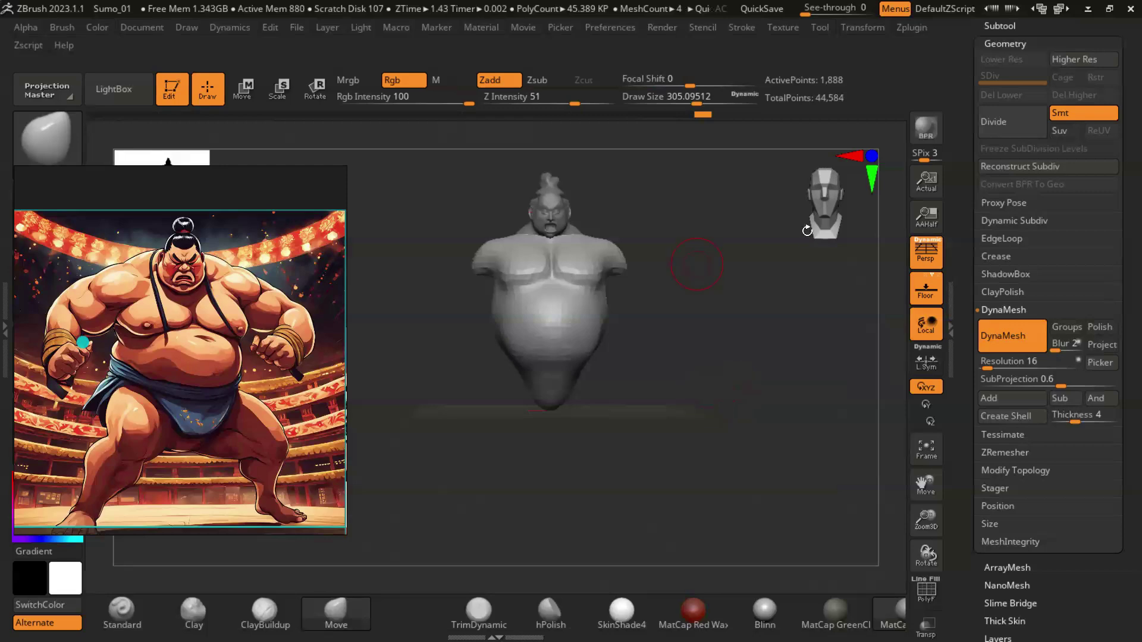
Step: Append a Sphere3D subtool and make it the active part
click(1000, 26)
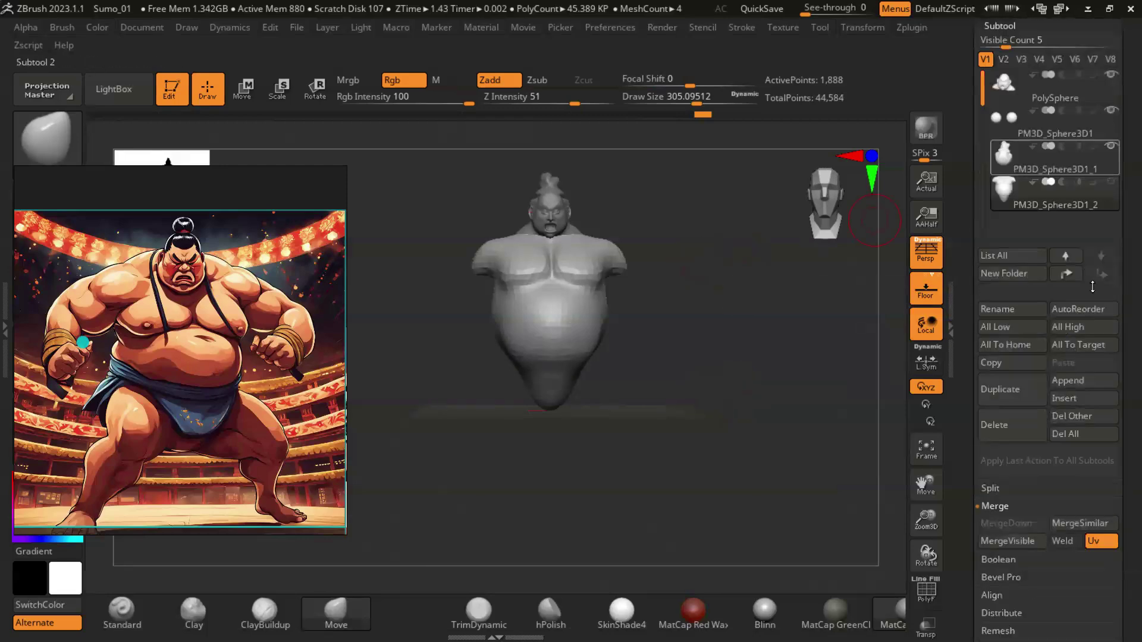
click(1083, 380)
click(570, 326)
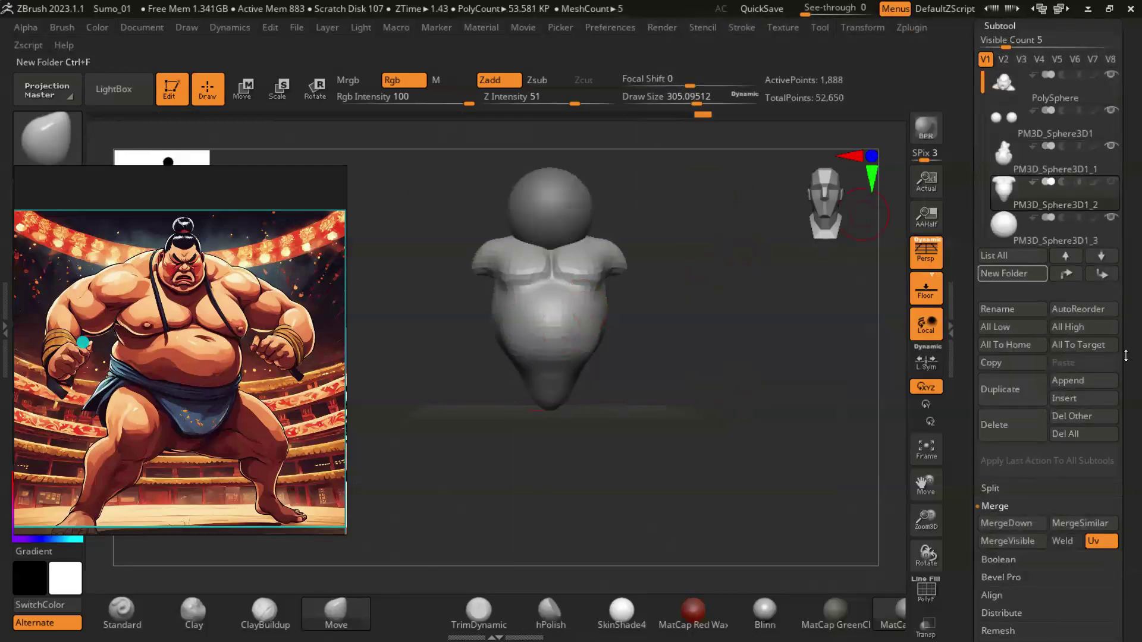
click(999, 232)
scroll(1118, 427, up, 3)
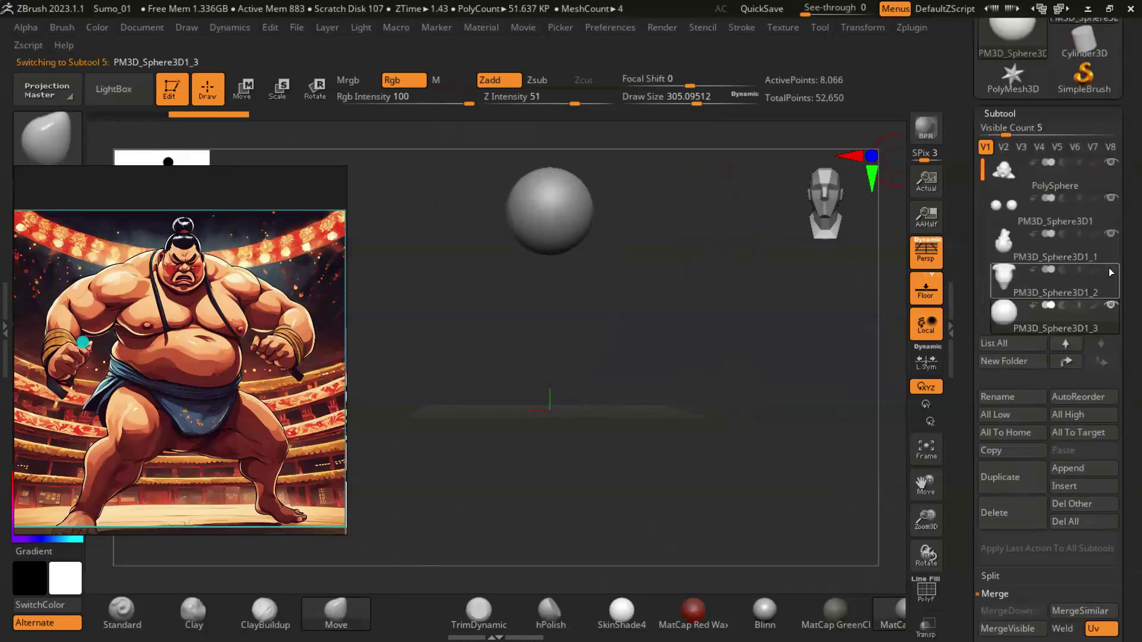
scroll(1118, 416, down, 5)
Step: DynaMesh the new sphere at resolution 16 and move it below the body
click(1023, 306)
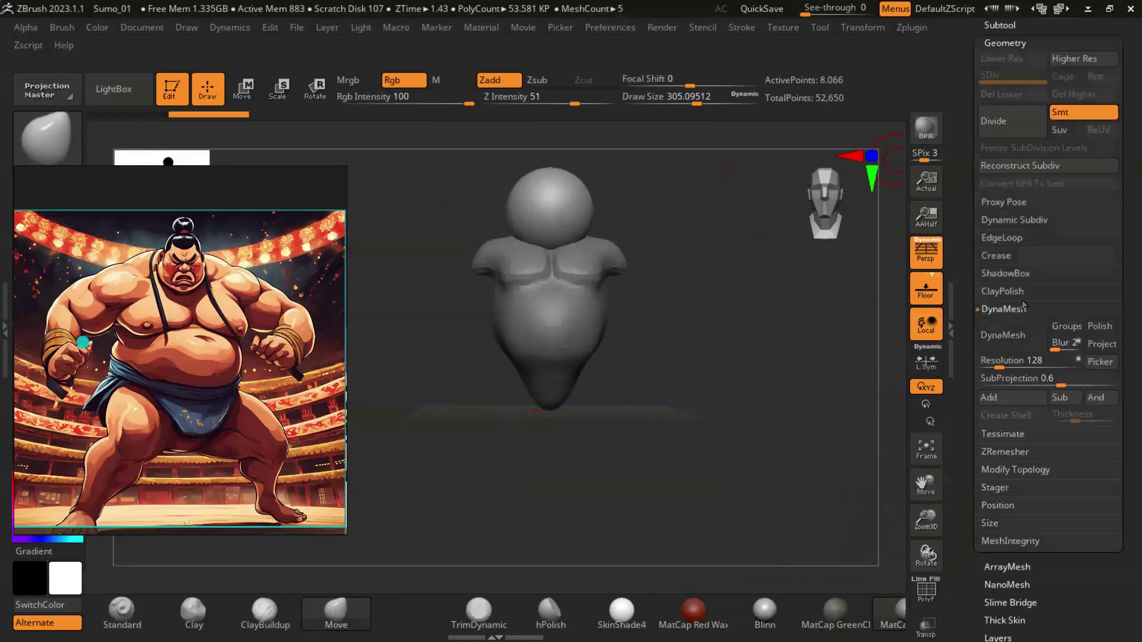
click(1003, 334)
click(242, 89)
drag(549, 161, 549, 363)
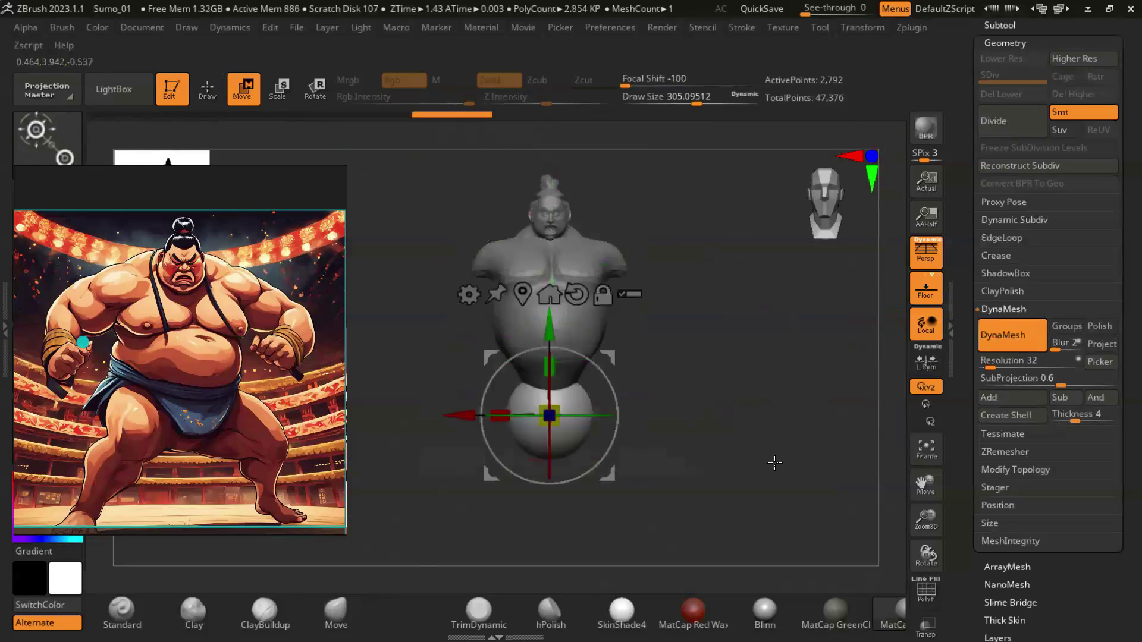
drag(1007, 360, 997, 361)
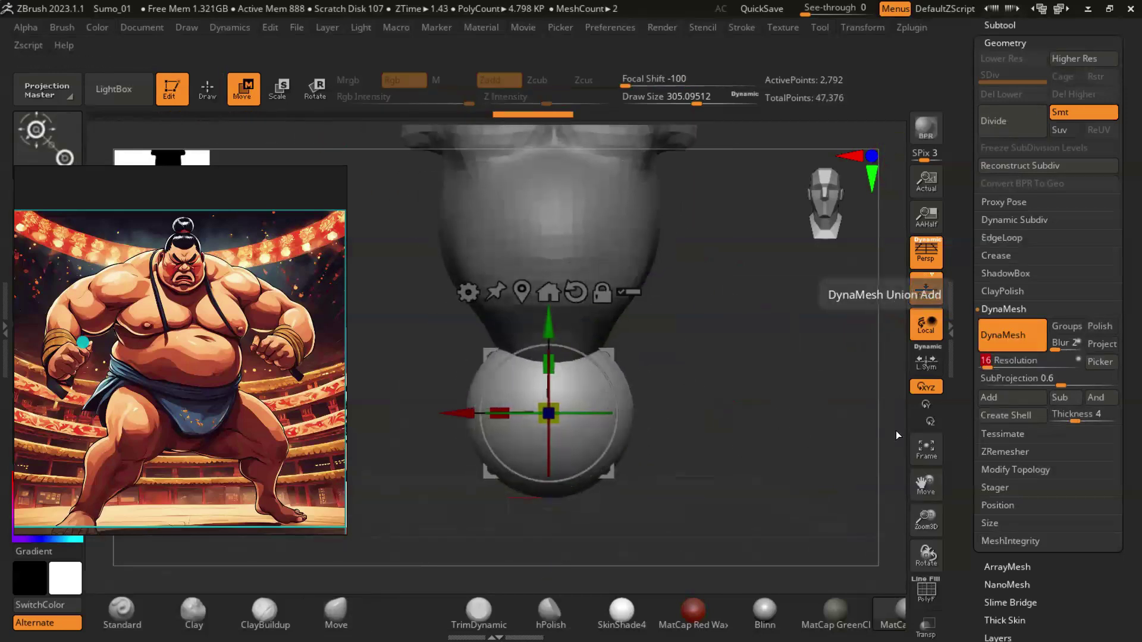
ctrl+drag(704, 411, 711, 433)
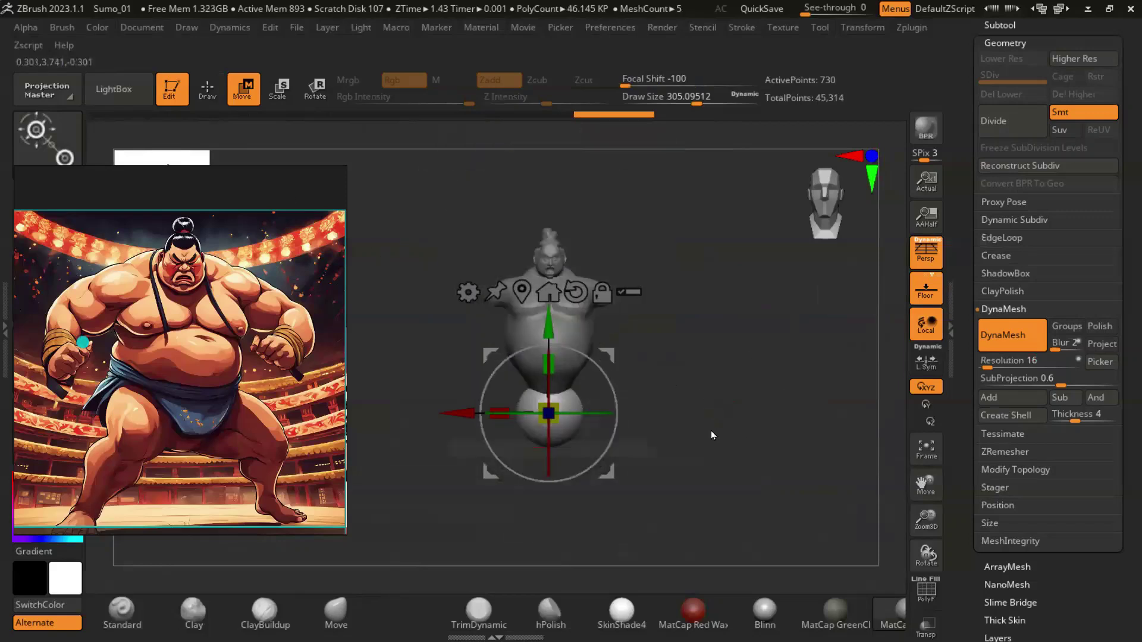
mouse_move(716, 437)
mouse_down()
mouse_move(784, 418)
mouse_move(781, 410)
mouse_move(786, 451)
mouse_move(762, 434)
mouse_move(755, 443)
mouse_up()
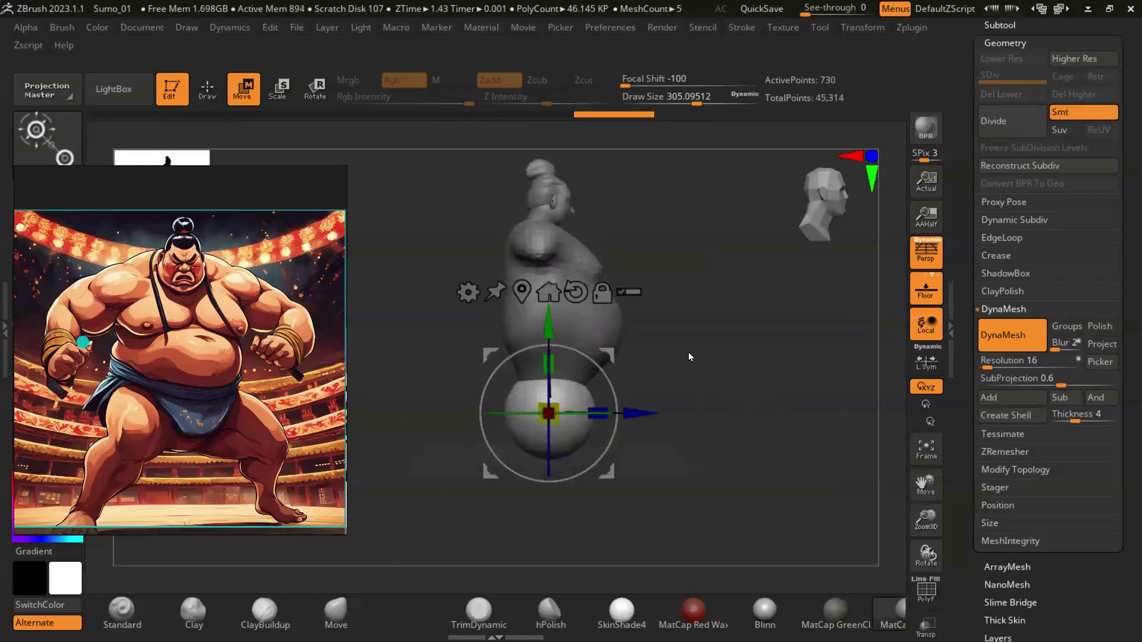
Step: Select the upper body part and move it up
click(1041, 27)
alt+click(612, 244)
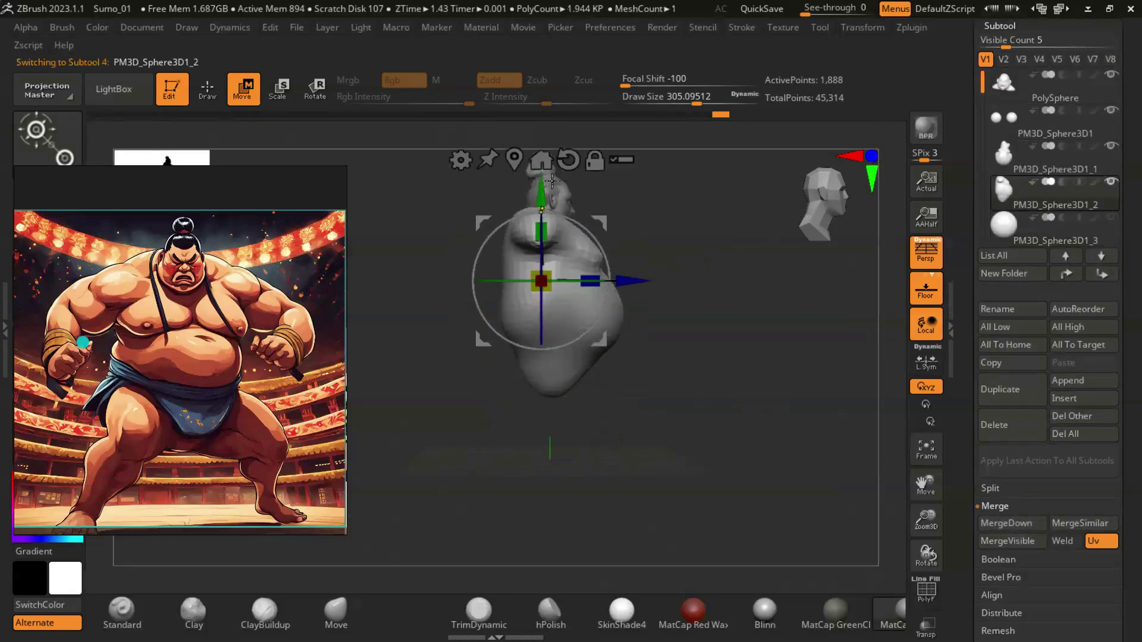
drag(546, 193, 543, 132)
drag(732, 302, 592, 274)
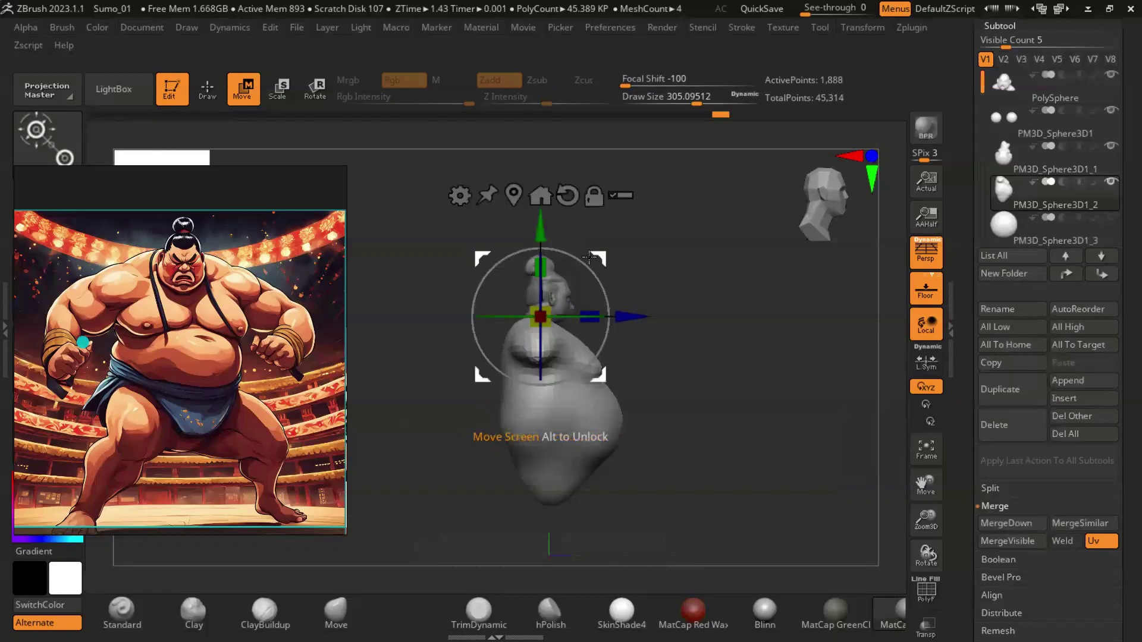
mouse_move(655, 299)
mouse_down()
mouse_move(760, 375)
mouse_move(688, 331)
mouse_move(689, 403)
mouse_move(693, 374)
mouse_up()
Step: Shift the leg sphere right under the body and tilt it to angle the leg
click(1007, 219)
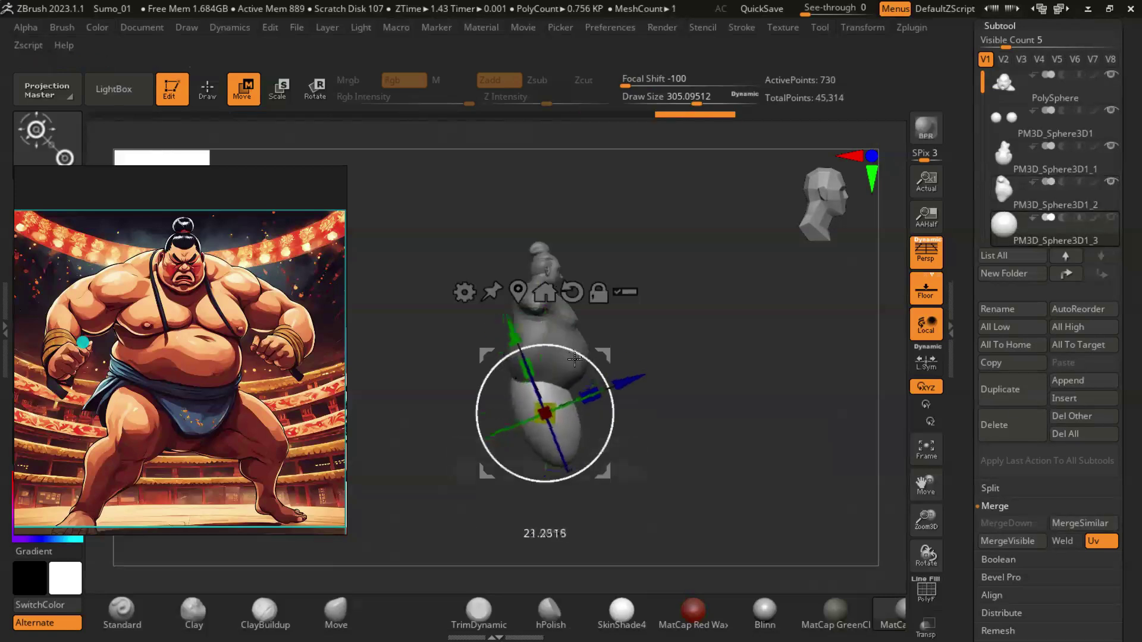
drag(573, 356, 595, 357)
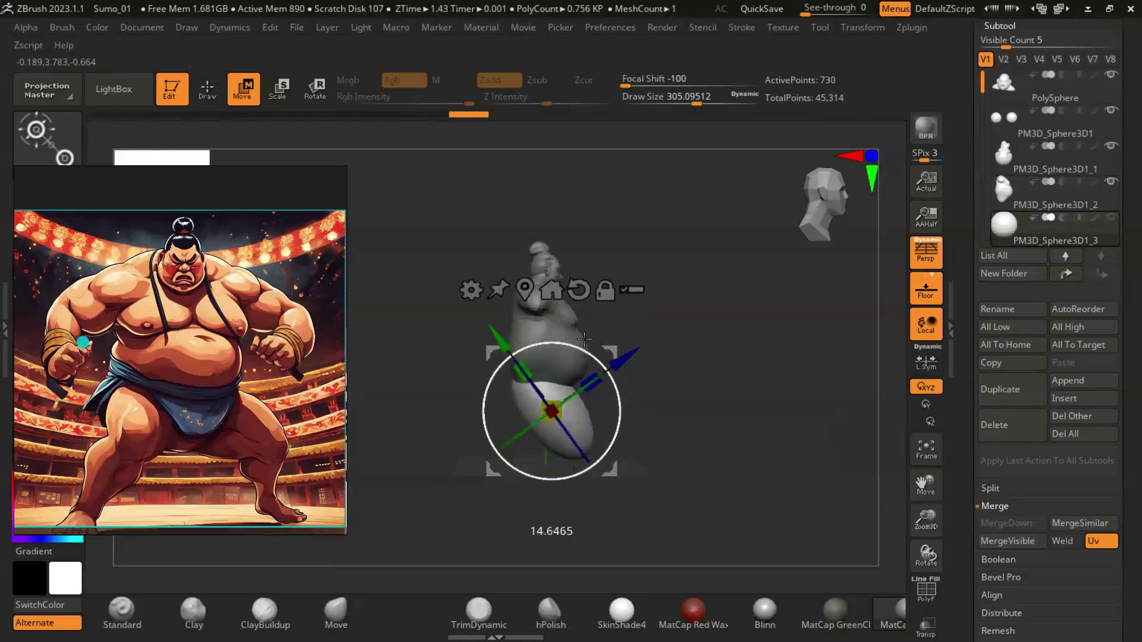
shift+drag(726, 436, 648, 452)
mouse_move(464, 415)
mouse_down()
mouse_move(488, 405)
mouse_move(770, 429)
mouse_up()
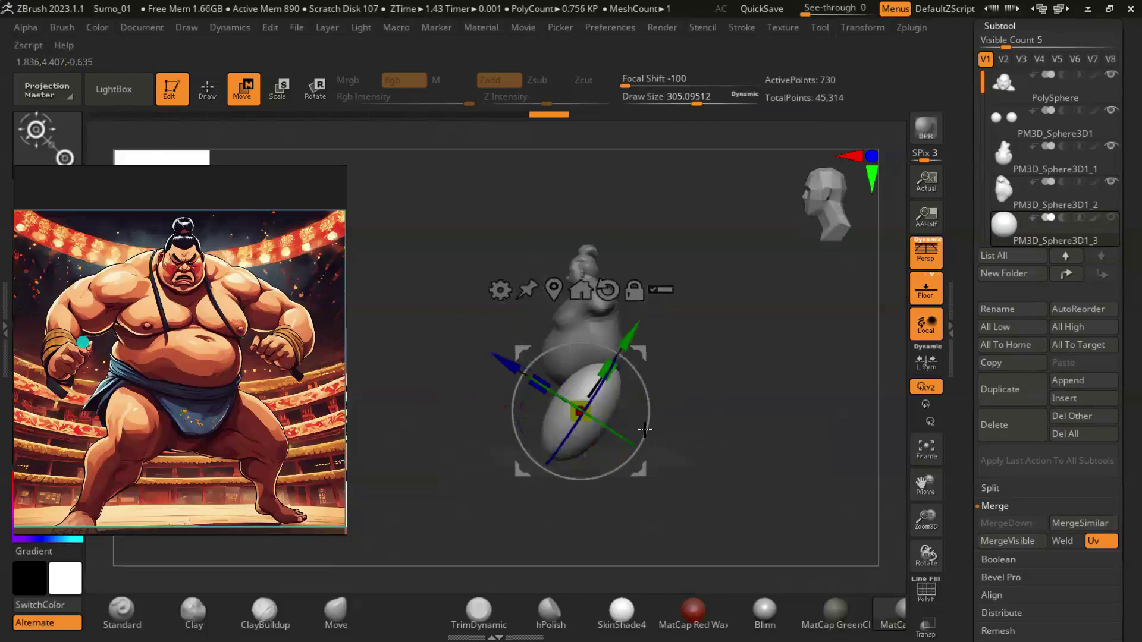
drag(770, 429, 652, 407)
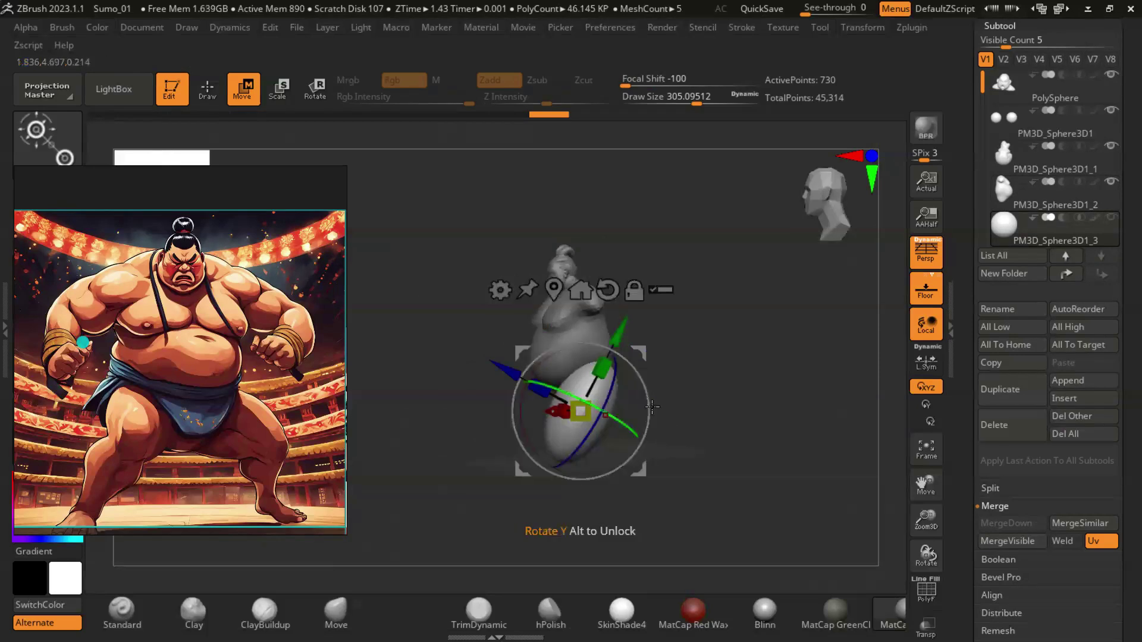
mouse_move(746, 415)
mouse_down()
mouse_move(690, 415)
mouse_move(608, 383)
mouse_up()
drag(761, 416, 642, 397)
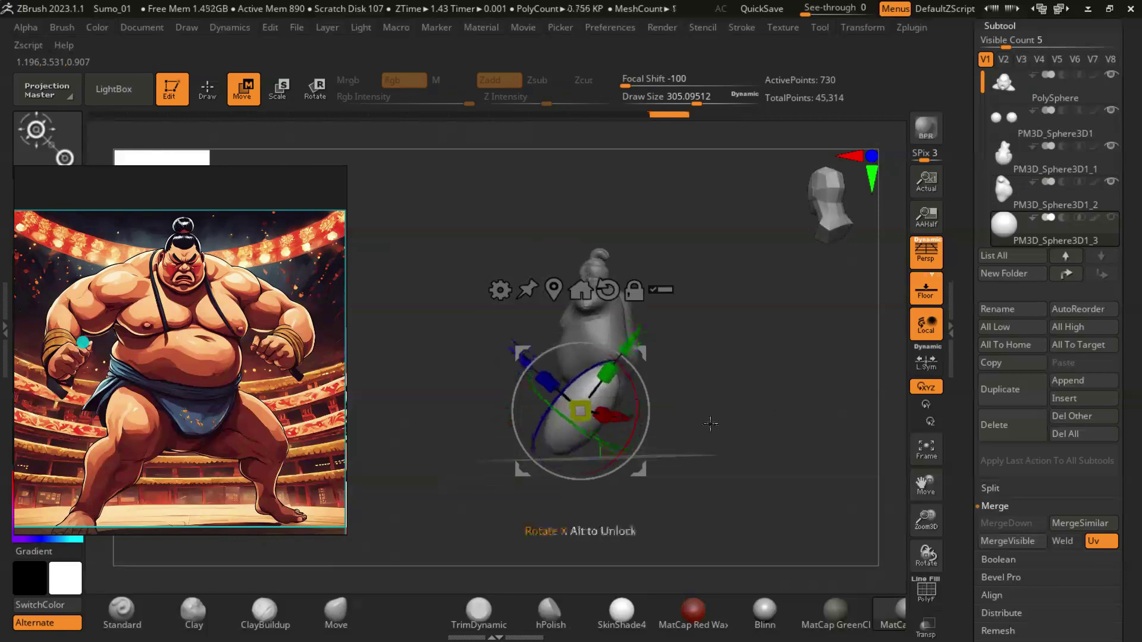
drag(710, 423, 668, 416)
mouse_move(761, 414)
mouse_down()
mouse_move(532, 450)
mouse_move(664, 426)
mouse_up()
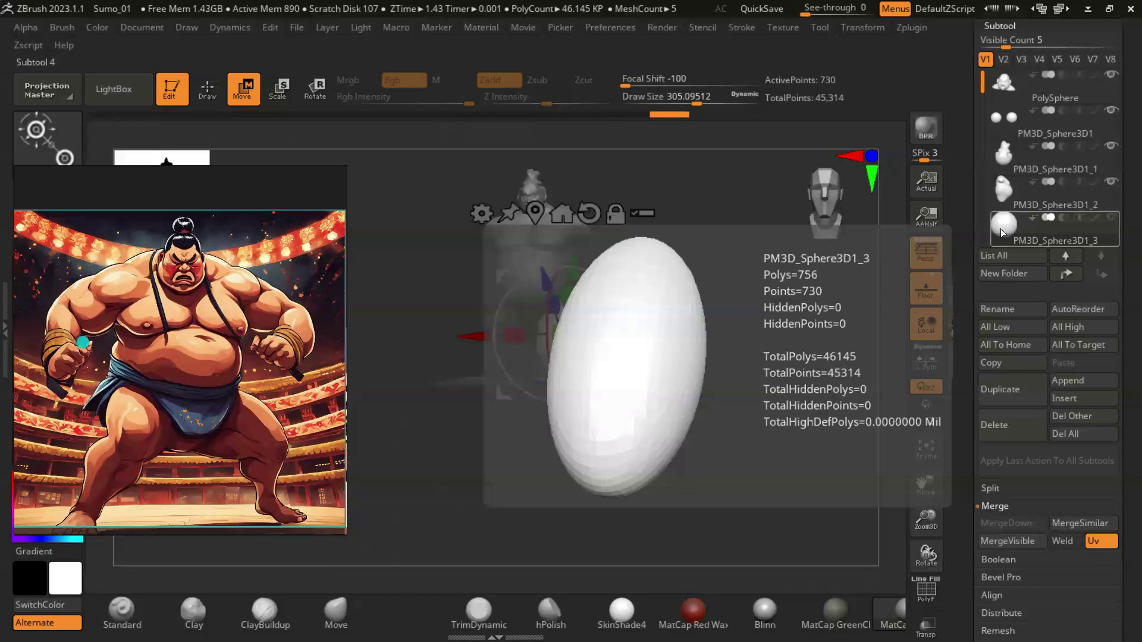
Step: Duplicate the leg sphere and move the first copy up and outward
click(1001, 389)
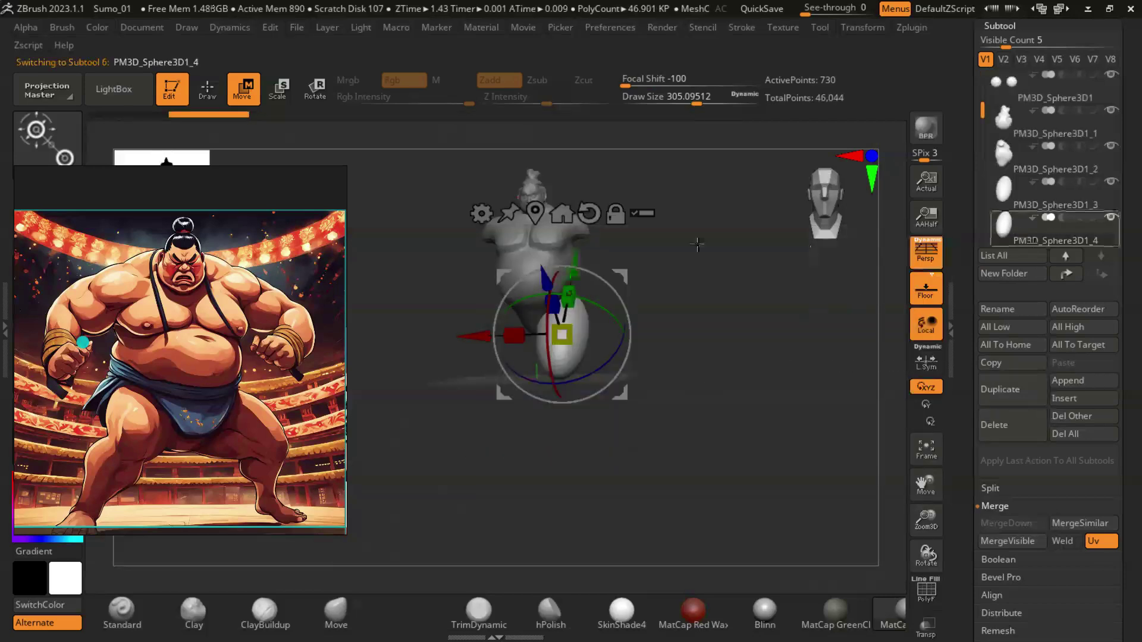
mouse_move(739, 423)
mouse_down()
mouse_move(624, 242)
mouse_move(659, 231)
mouse_move(592, 289)
mouse_move(598, 281)
mouse_move(546, 264)
mouse_move(652, 446)
mouse_move(618, 333)
mouse_up()
alt+click(618, 333)
drag(656, 264, 651, 188)
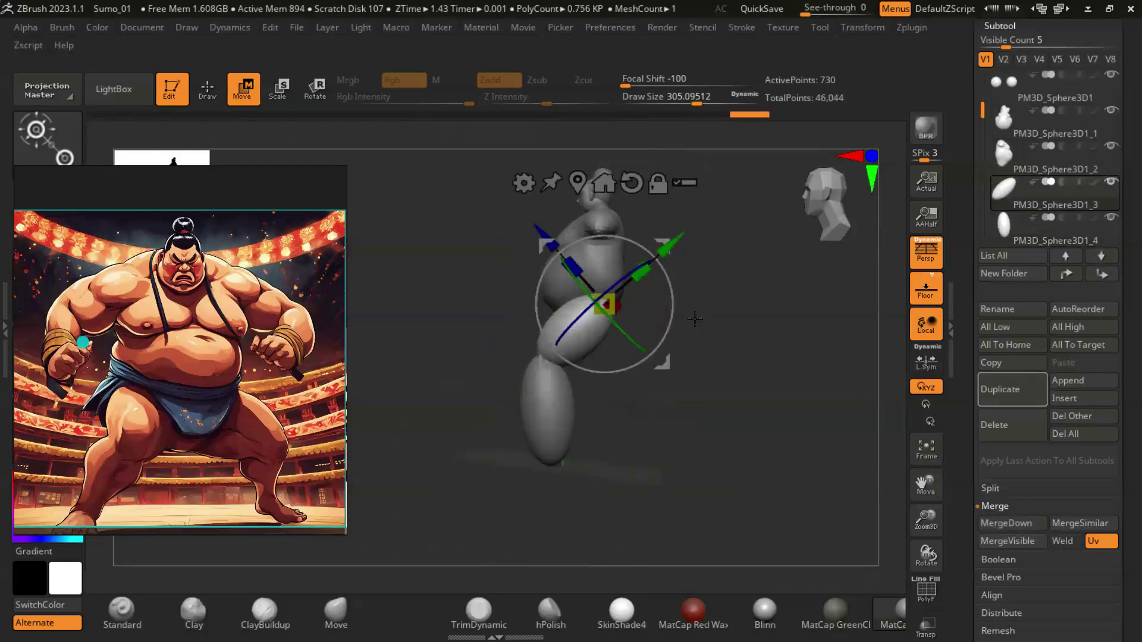
drag(784, 435, 565, 295)
alt+click(565, 295)
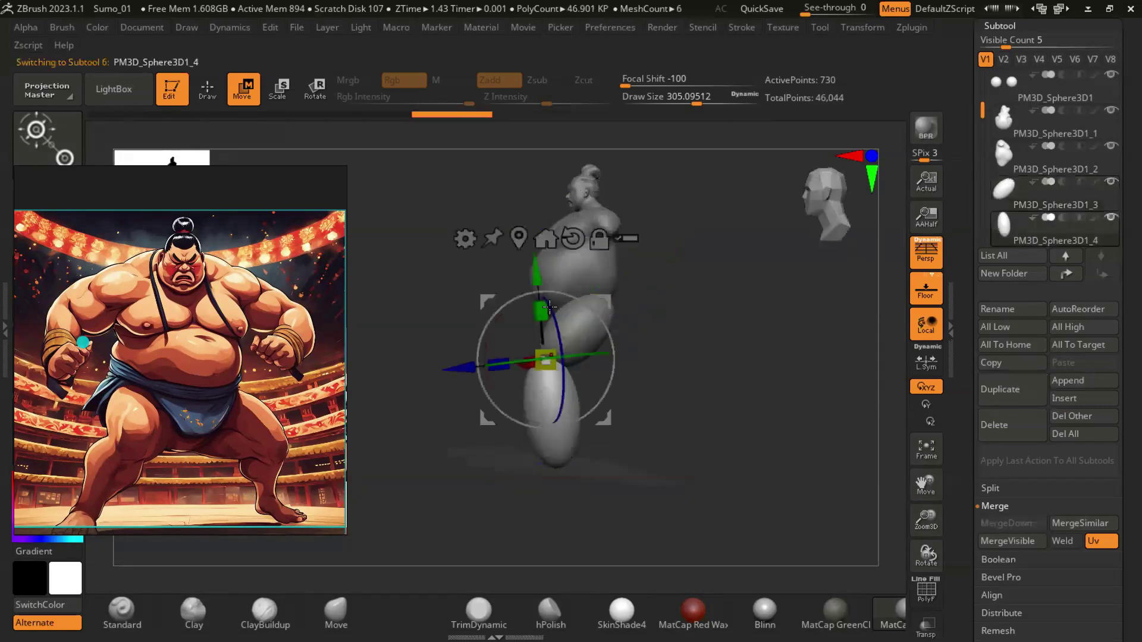
Step: Move PM3D_Sphere3D1_2 lower on the body and tilt it about 14 degrees
mouse_move(722, 432)
mouse_down()
mouse_move(554, 367)
mouse_move(546, 303)
mouse_up()
drag(749, 379, 783, 422)
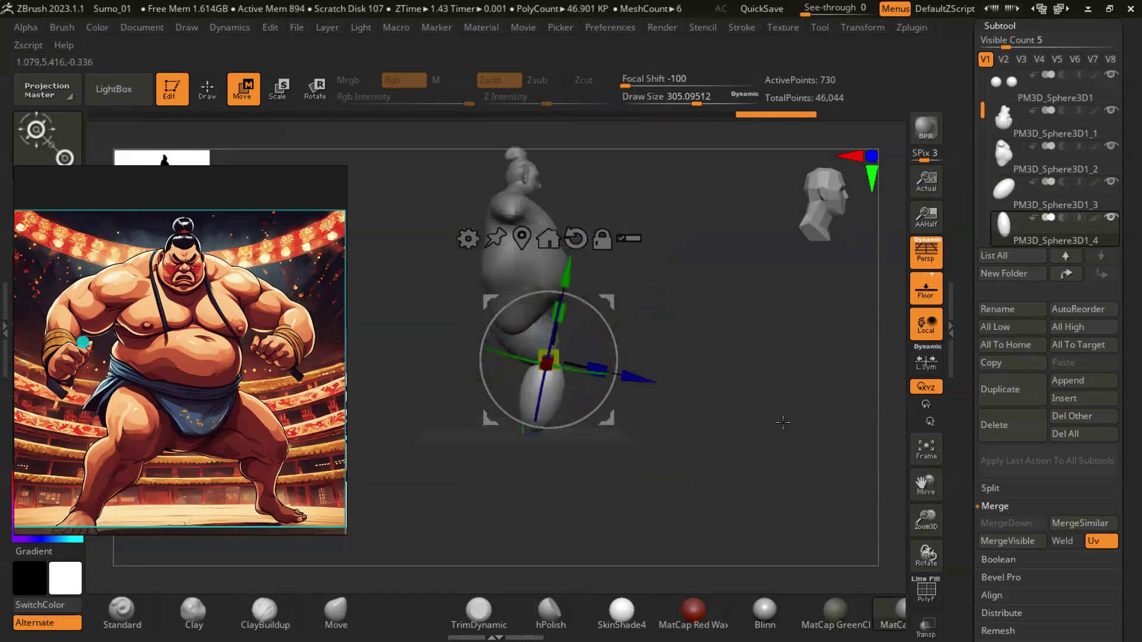
drag(782, 456, 753, 445)
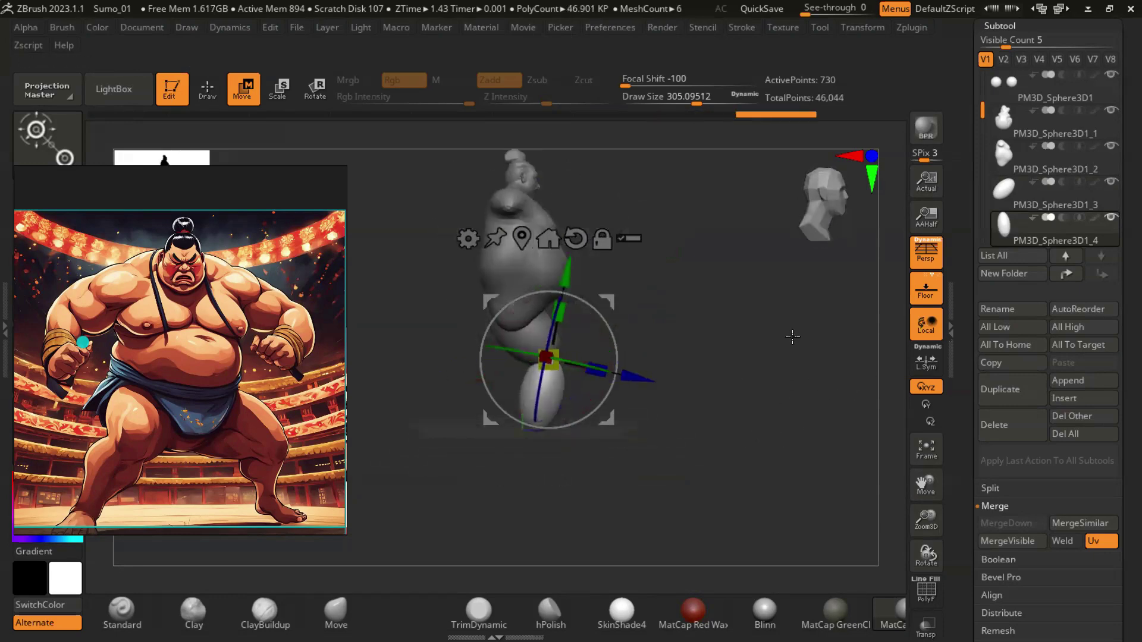
click(1005, 153)
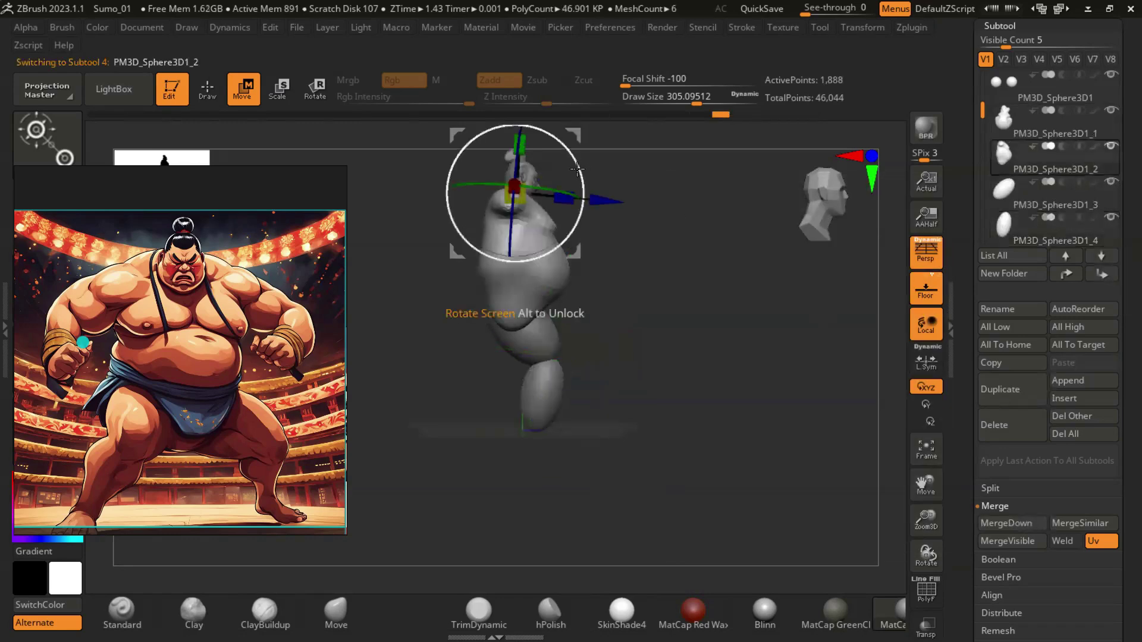
drag(577, 169, 534, 281)
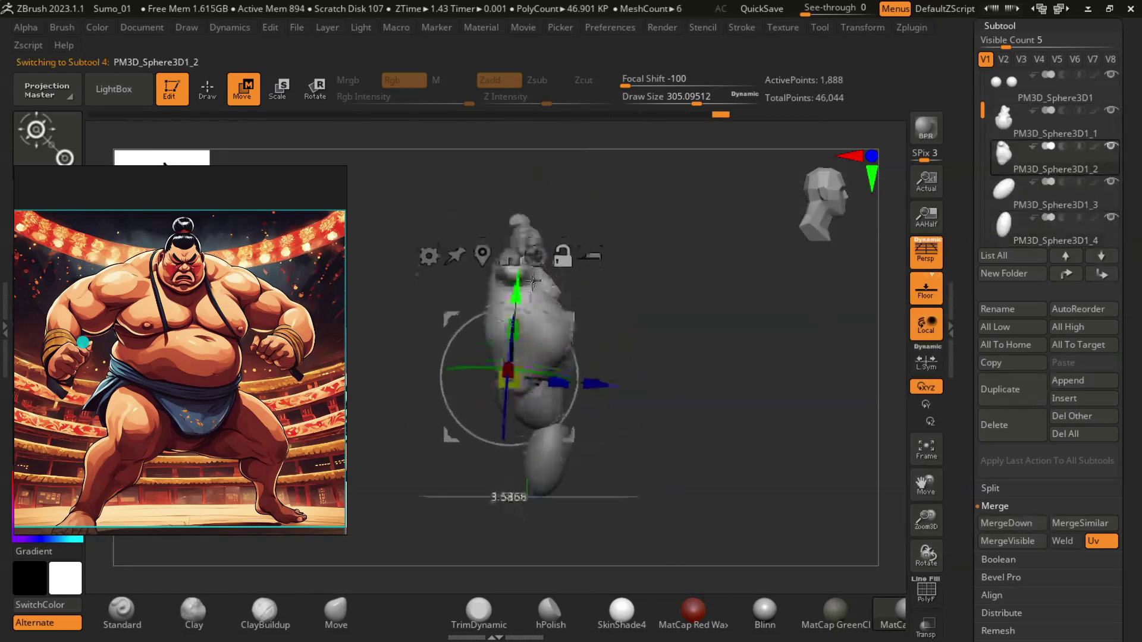
drag(561, 333, 573, 353)
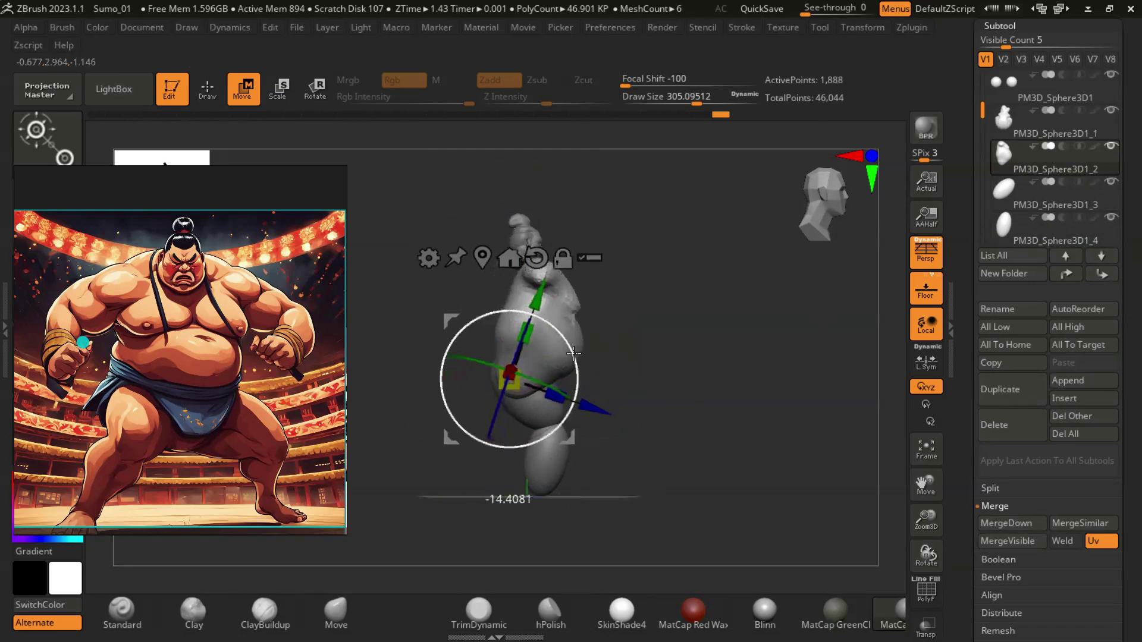
drag(669, 370, 748, 323)
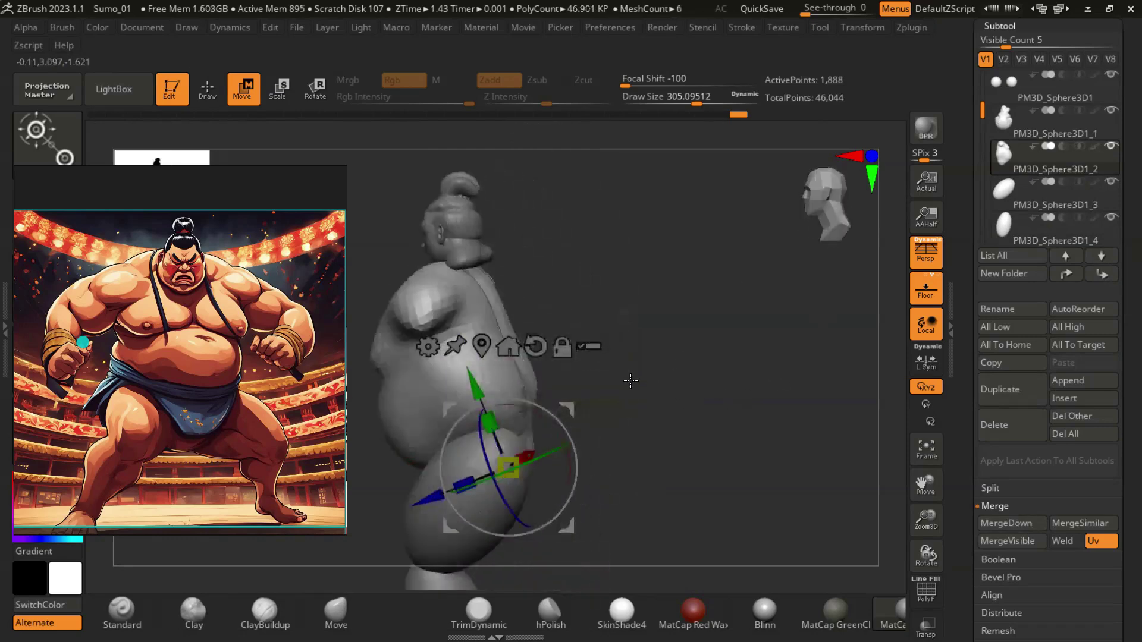
drag(748, 323, 773, 408)
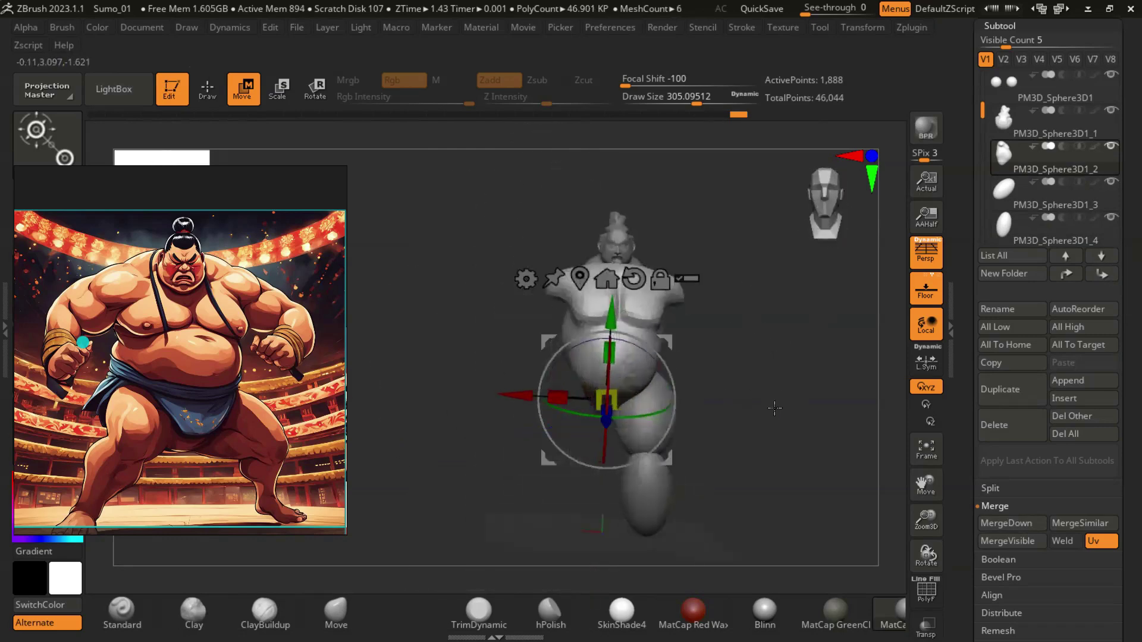
scroll(981, 118, up, 1)
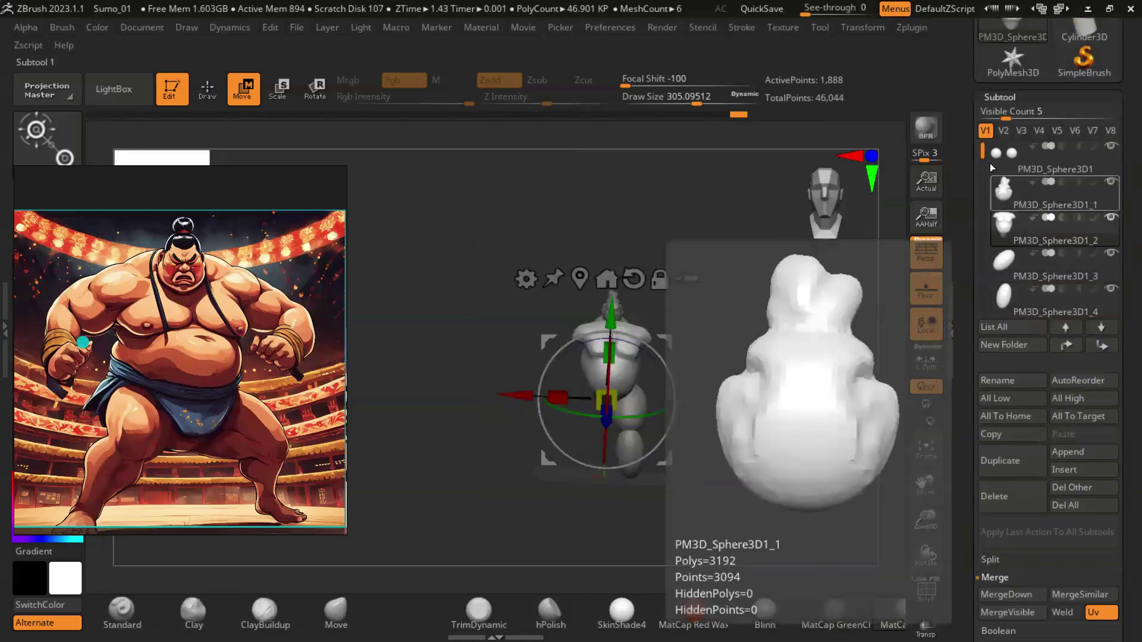
scroll(990, 163, up, 1)
click(1012, 156)
drag(767, 414, 797, 470)
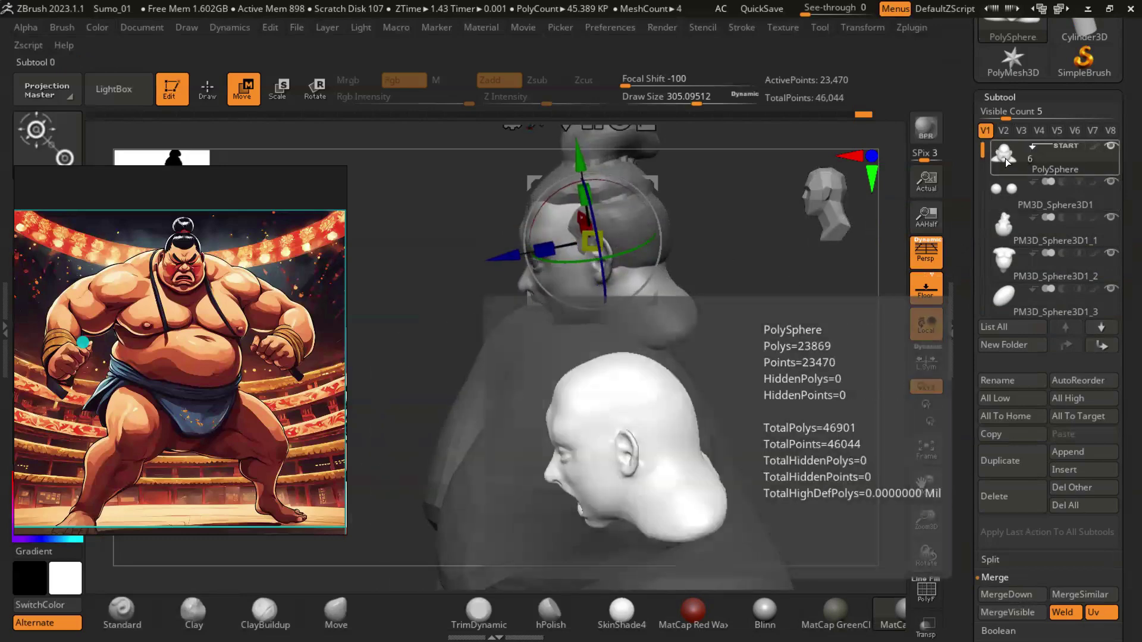
drag(892, 238, 494, 262)
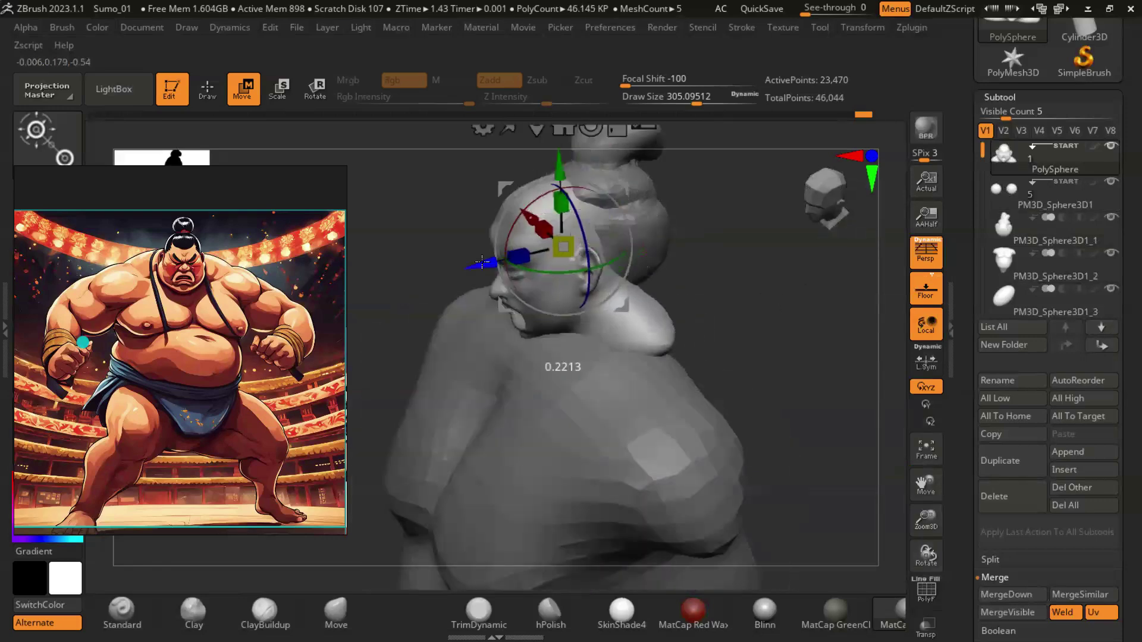
click(1005, 191)
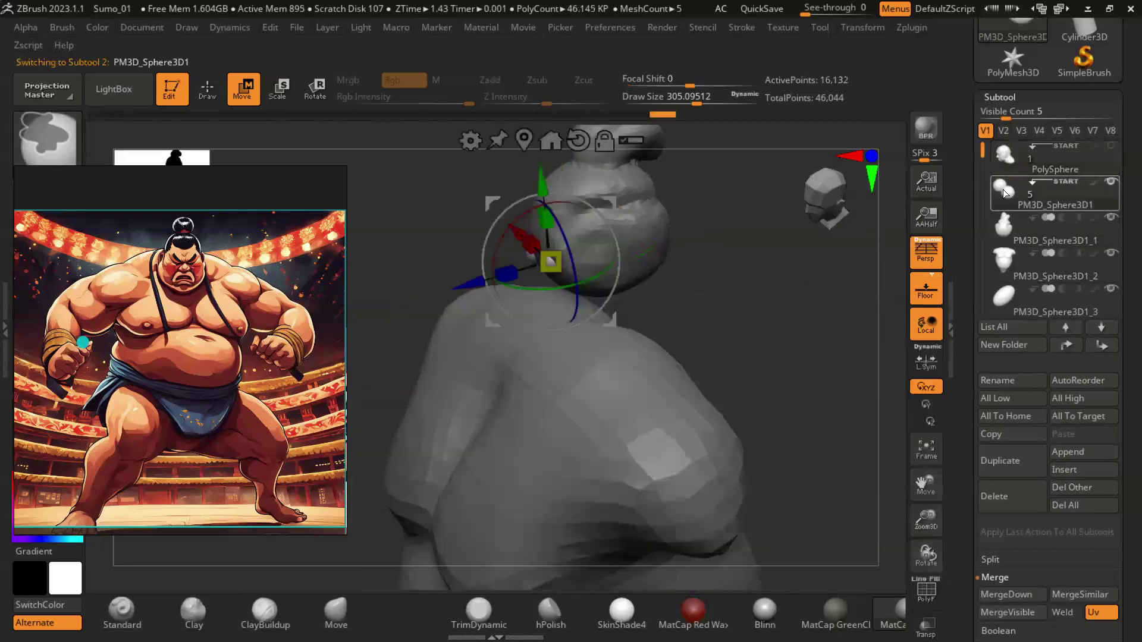
click(1032, 155)
mouse_move(773, 333)
mouse_down()
mouse_move(678, 310)
mouse_move(682, 355)
mouse_move(750, 363)
mouse_up()
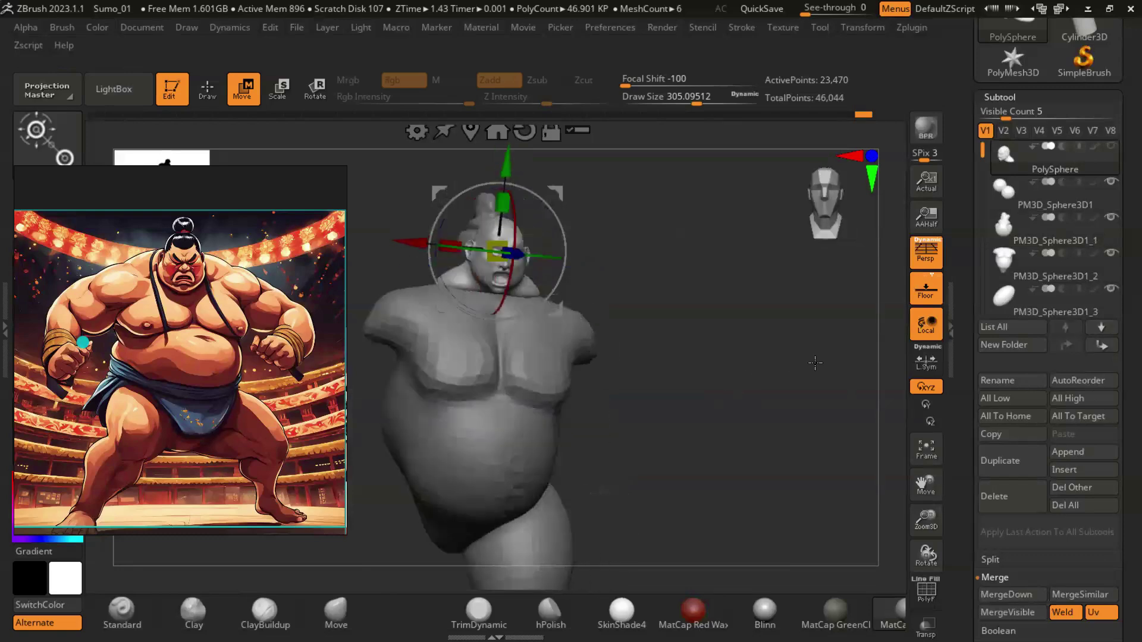
click(1020, 203)
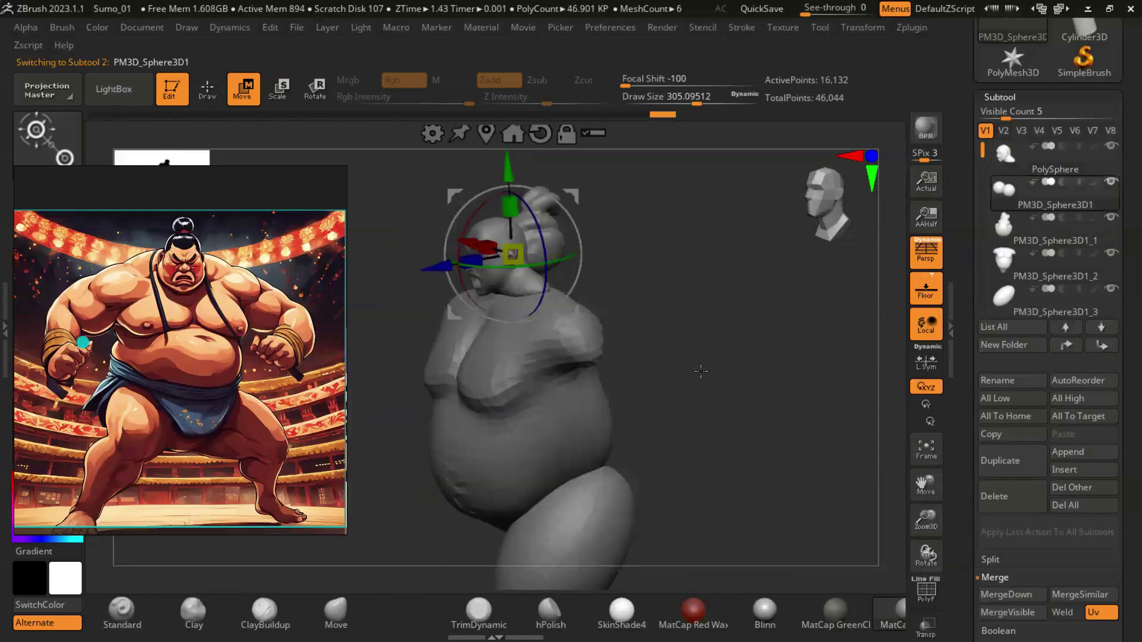
drag(701, 371, 480, 316)
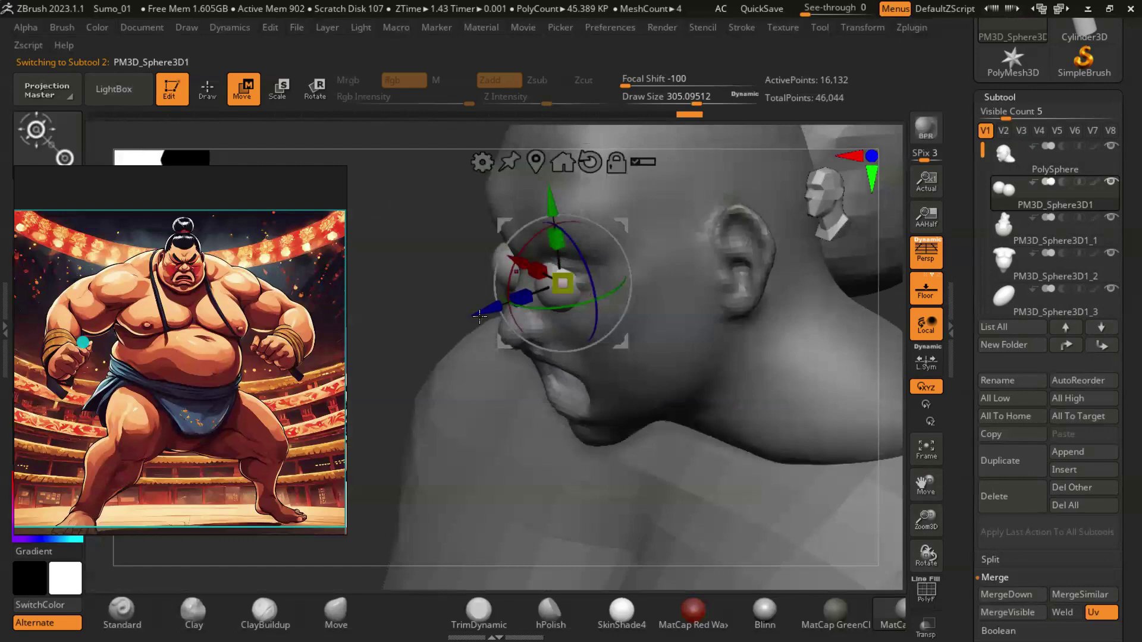
drag(401, 302, 579, 331)
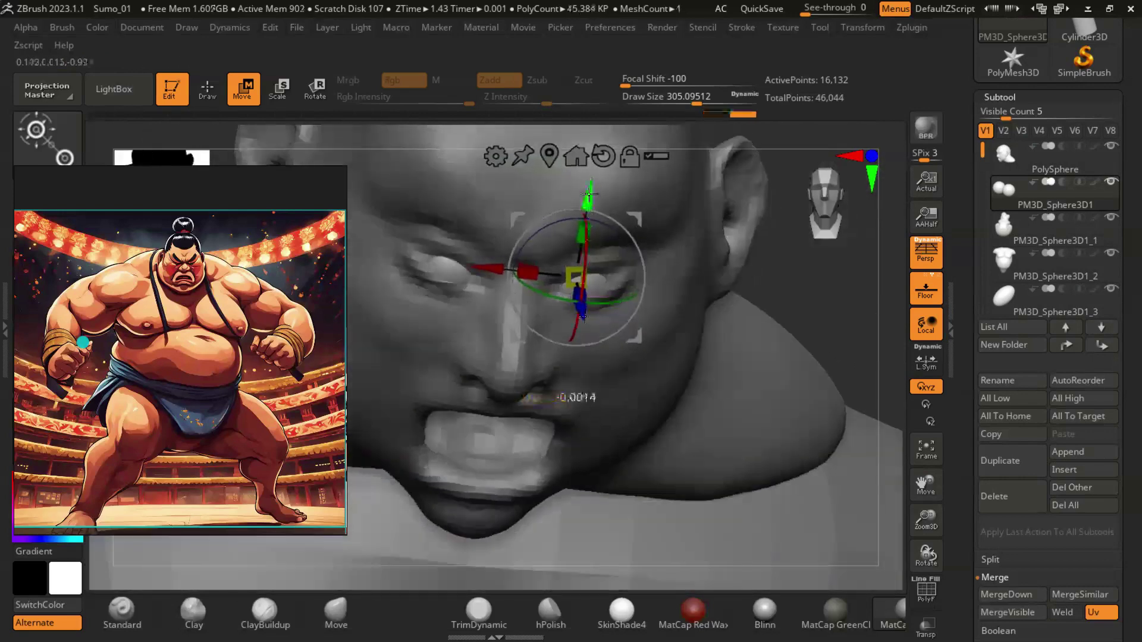
drag(744, 333, 789, 281)
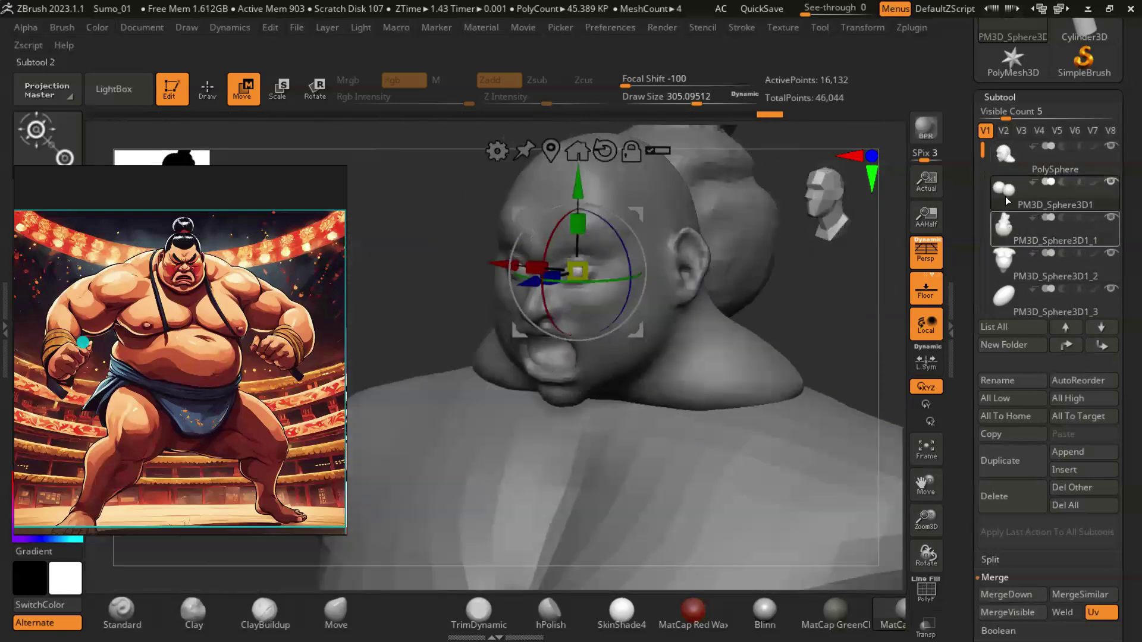
alt+click(582, 244)
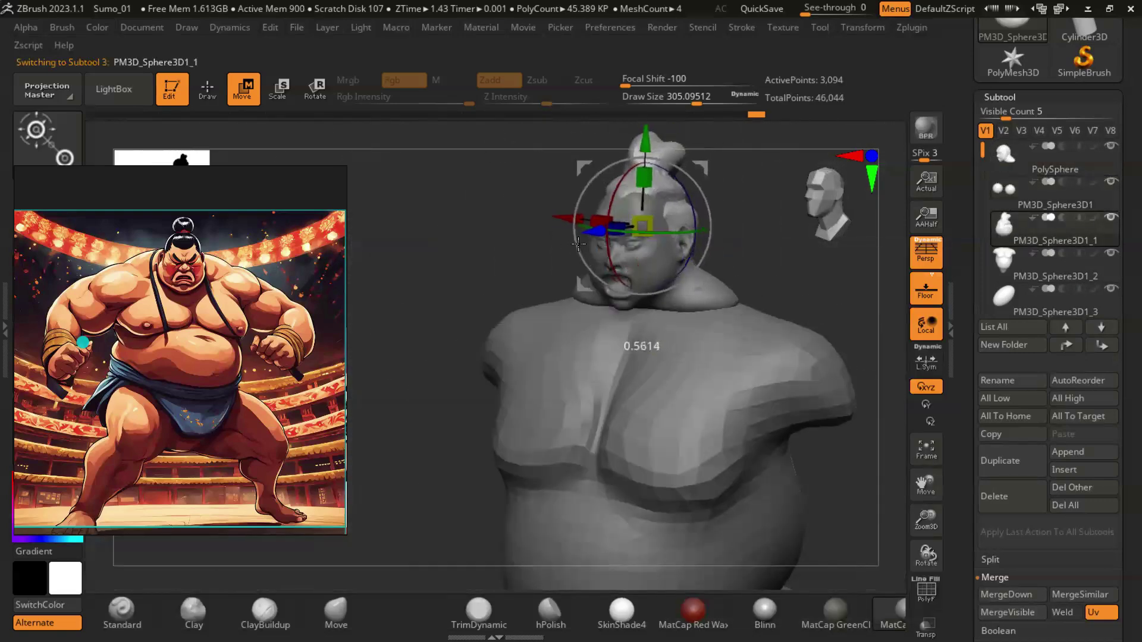
mouse_move(581, 243)
mouse_down()
mouse_move(771, 286)
mouse_move(728, 279)
mouse_up()
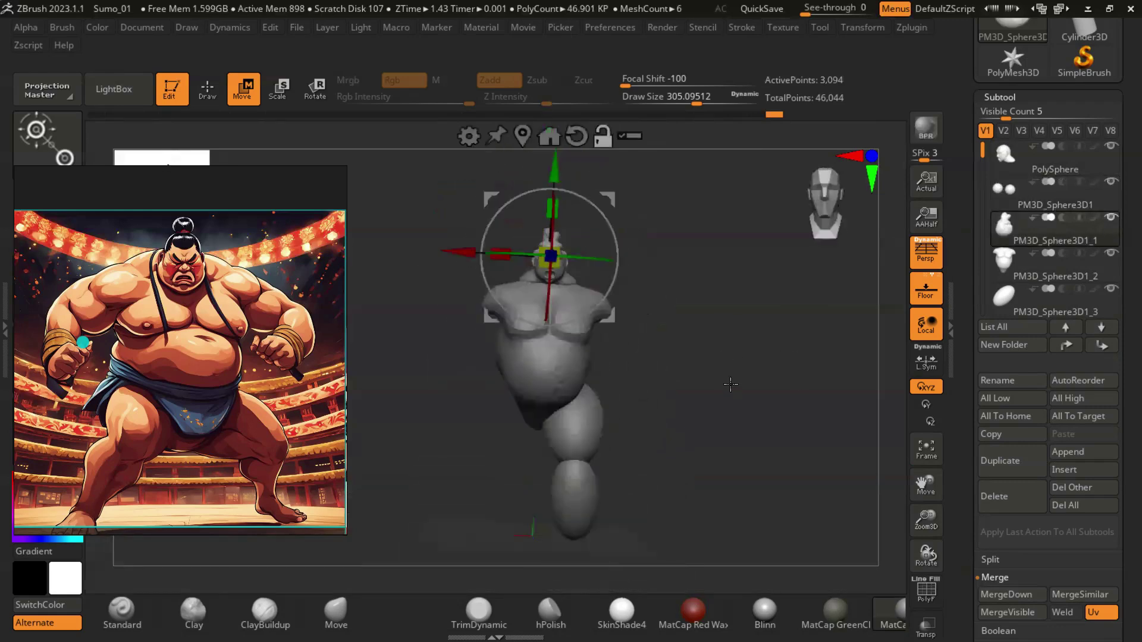
click(1000, 266)
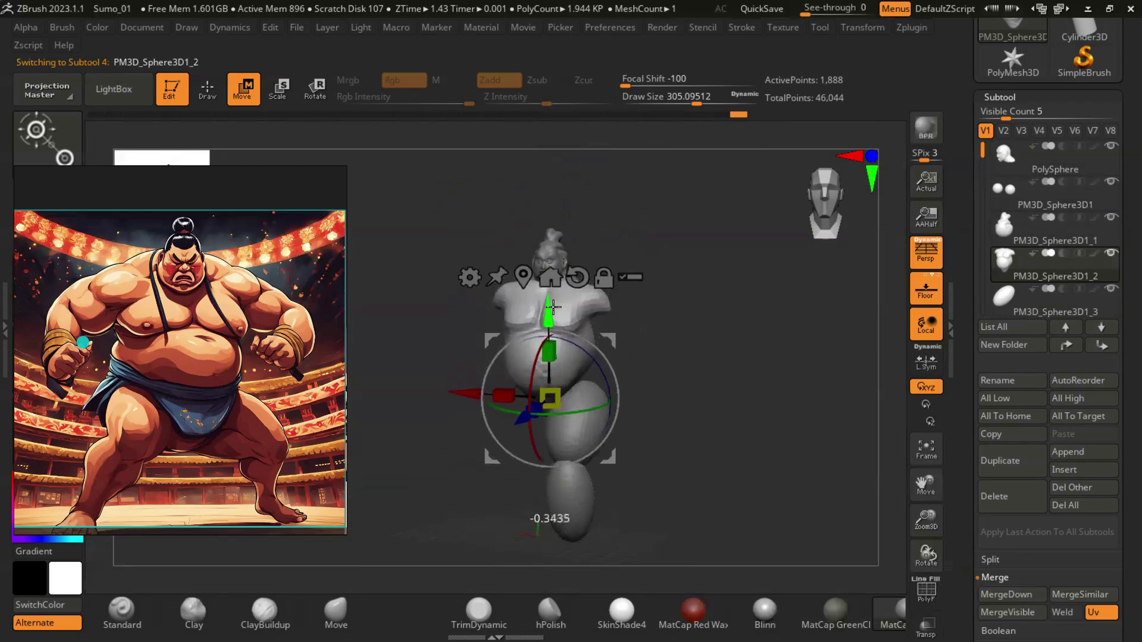
drag(718, 344, 677, 403)
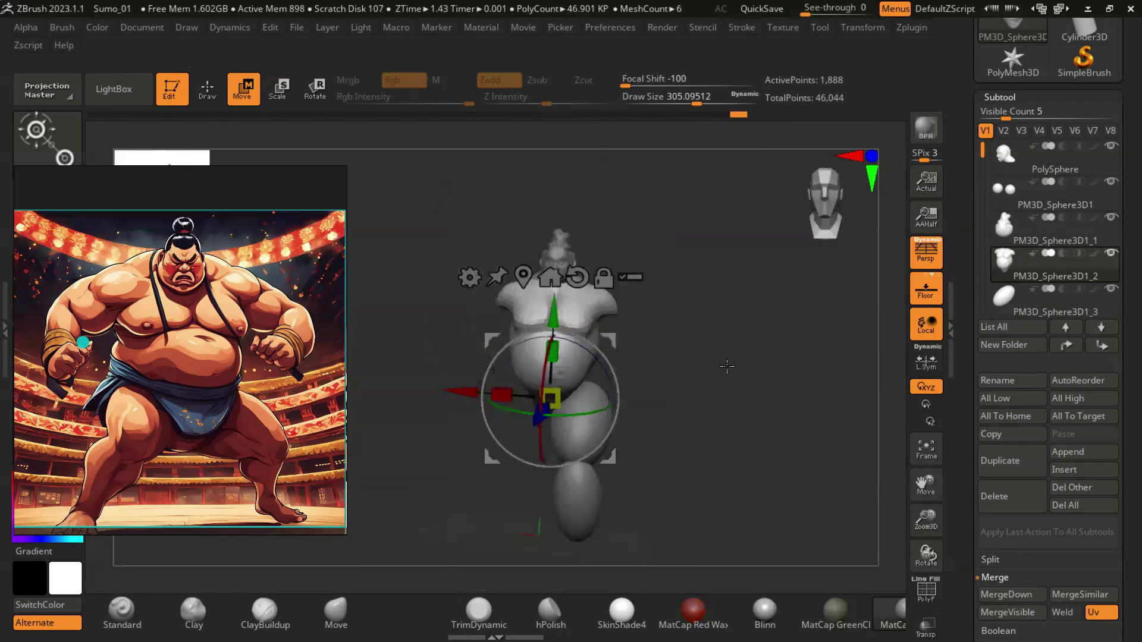
click(1004, 292)
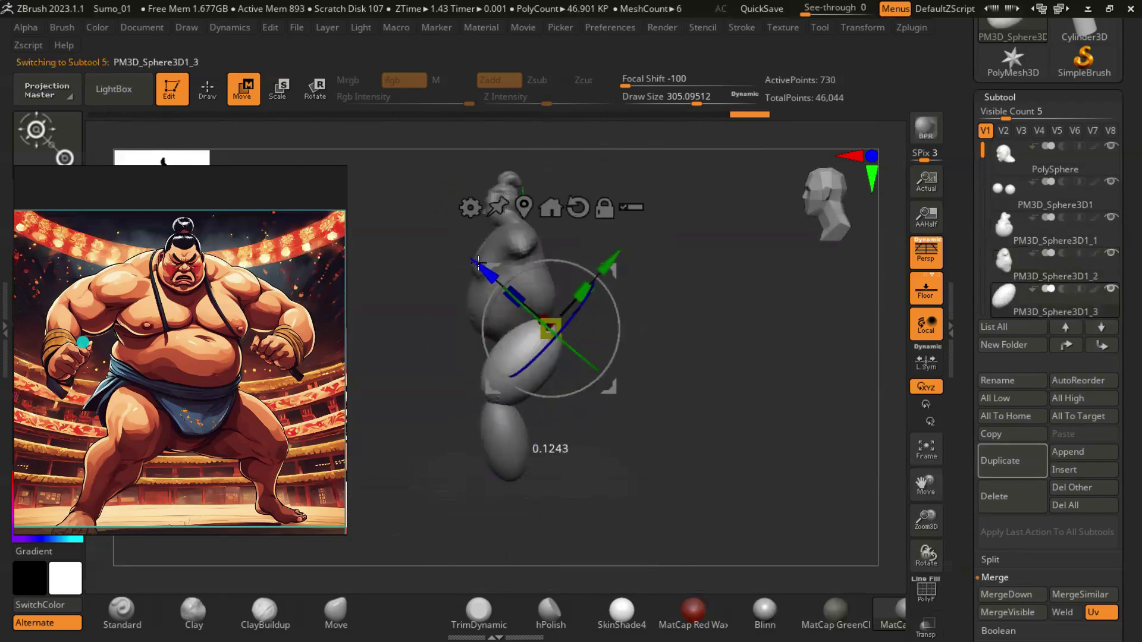
drag(619, 404, 653, 438)
mouse_move(721, 408)
mouse_down()
mouse_move(596, 357)
mouse_move(604, 351)
mouse_up()
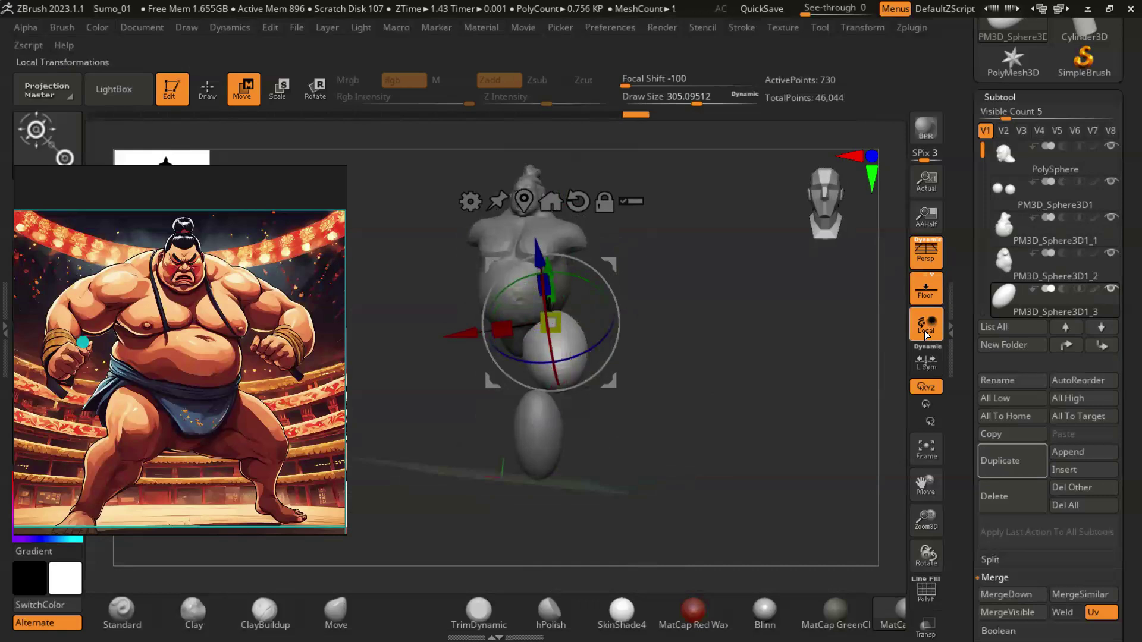
Step: Duplicate PM3D_Sphere3D1_3 into PM3D_Sphere3D1_4, then cycle parts ending on the PolySphere head
click(1011, 461)
click(1004, 333)
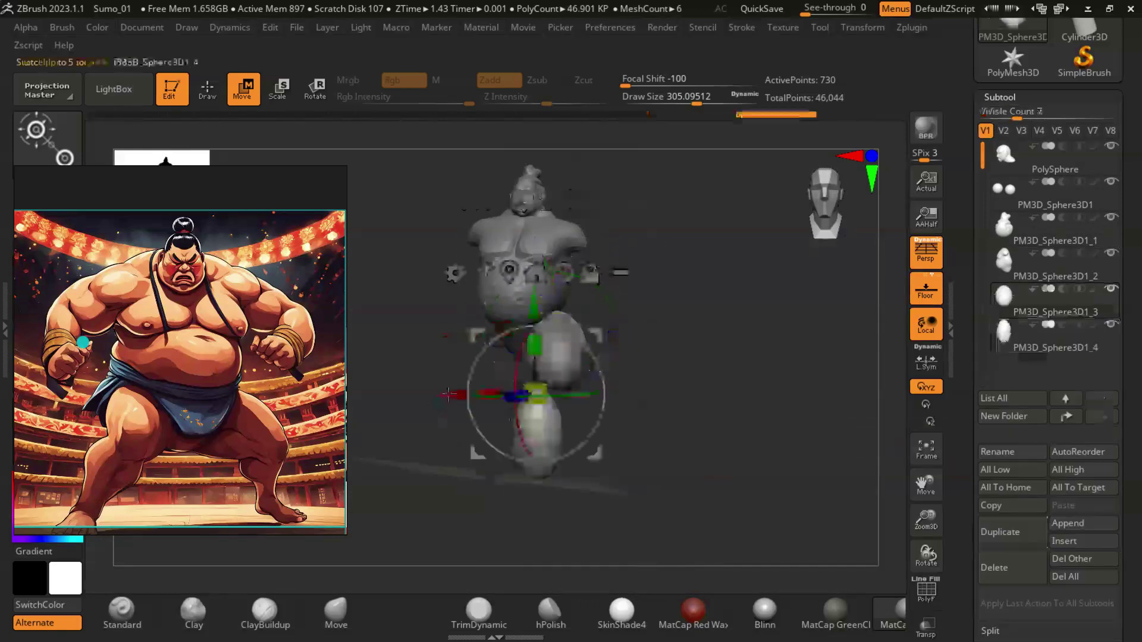
mouse_move(684, 298)
mouse_down()
mouse_move(570, 291)
mouse_move(753, 411)
mouse_move(731, 326)
mouse_up()
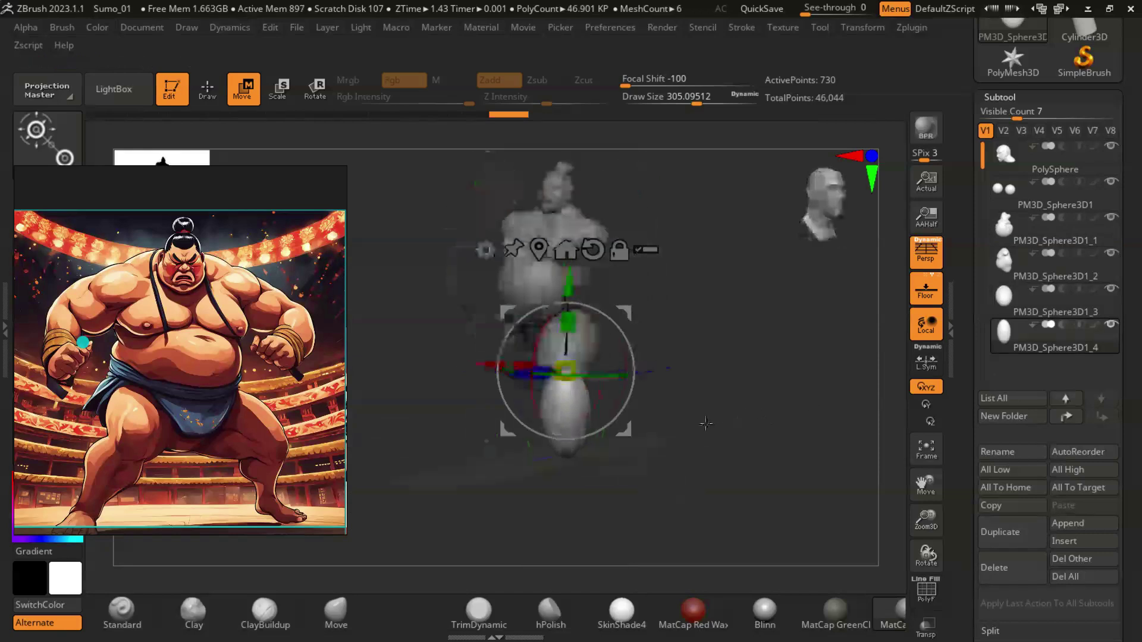
click(1005, 236)
click(1004, 262)
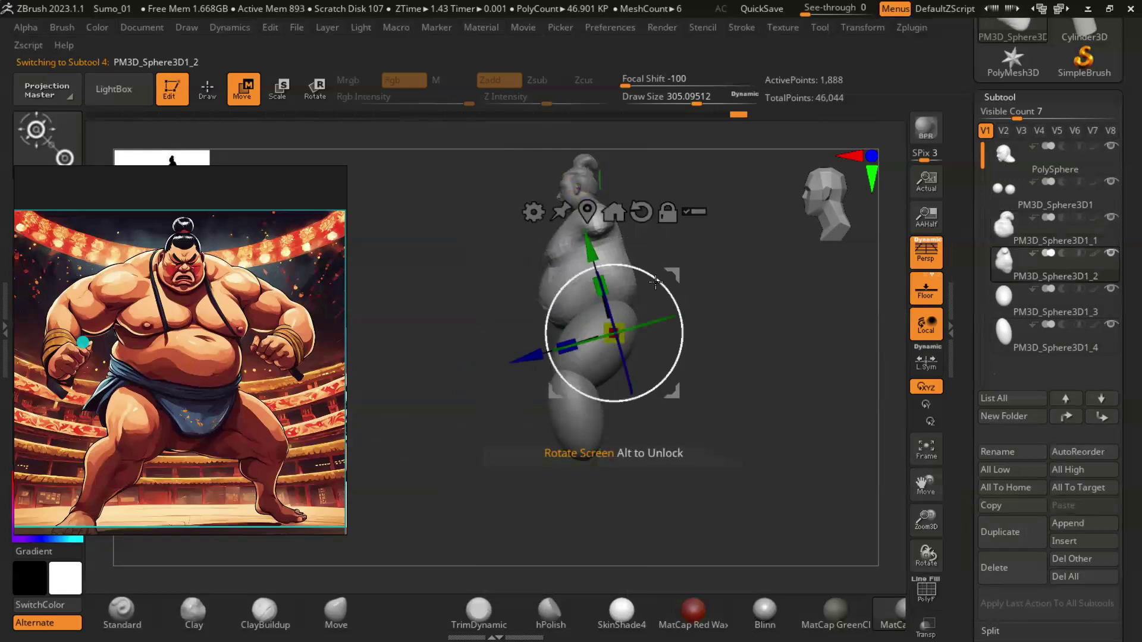
mouse_move(667, 286)
mouse_down()
mouse_move(702, 279)
mouse_move(757, 295)
mouse_up()
alt+click(583, 178)
mouse_move(812, 348)
mouse_down()
mouse_move(796, 335)
mouse_move(792, 390)
mouse_up()
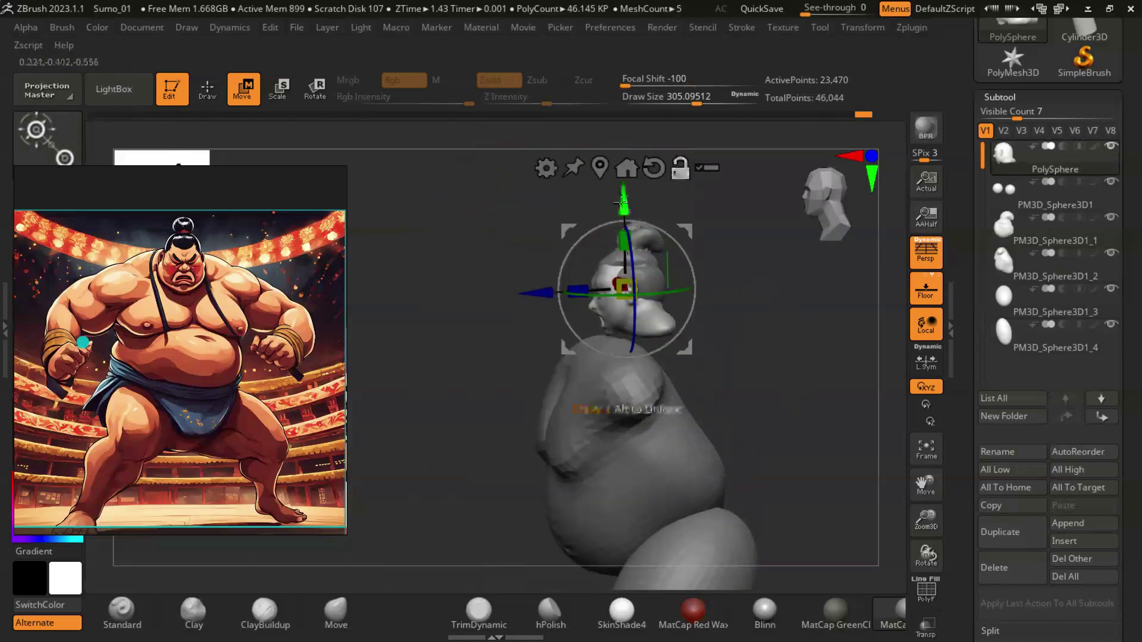
Step: Move the head slightly down and sideways, checking it from front and side
drag(622, 192, 632, 226)
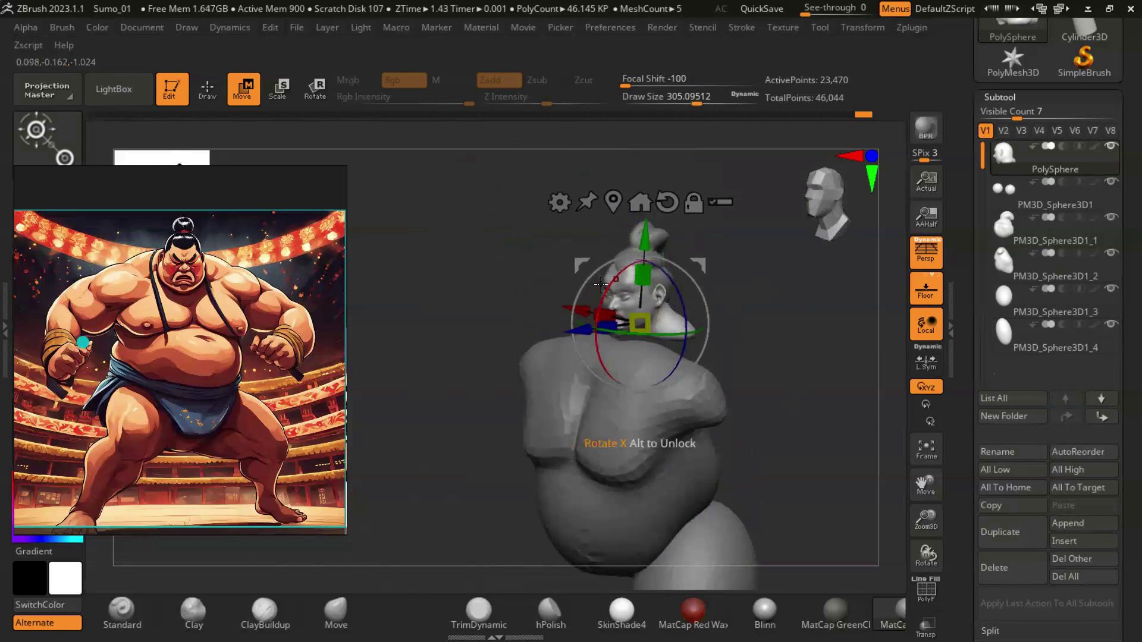
drag(557, 326, 513, 335)
mouse_move(731, 364)
mouse_down()
mouse_move(714, 329)
mouse_move(755, 369)
mouse_move(780, 339)
mouse_move(606, 252)
mouse_move(621, 320)
mouse_up()
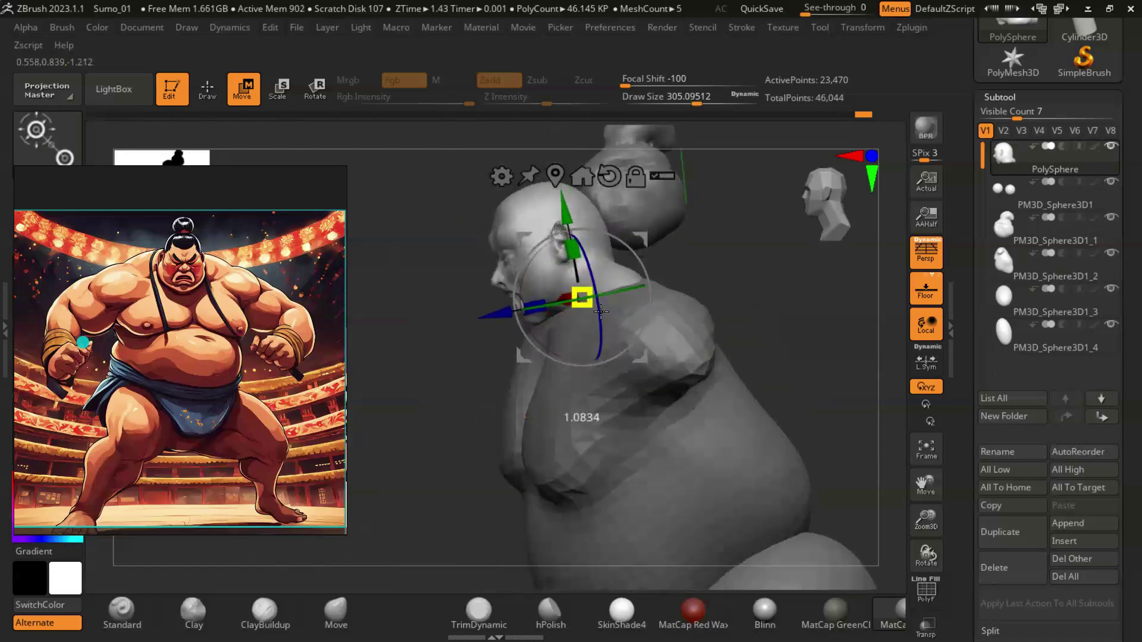
drag(746, 305, 596, 311)
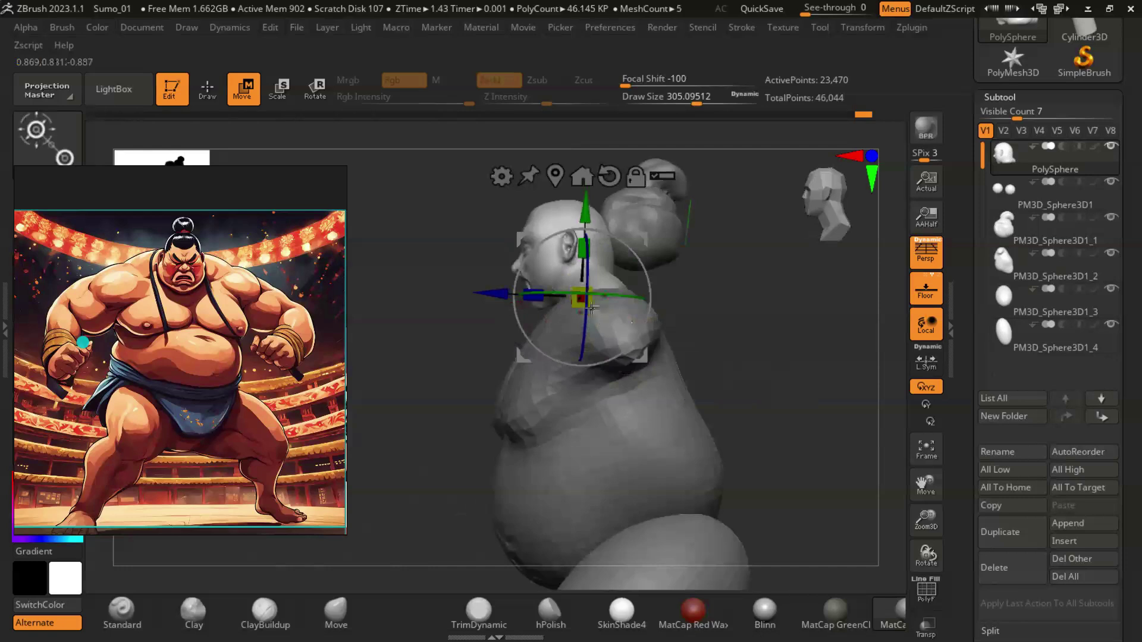
mouse_move(795, 377)
mouse_down()
mouse_move(724, 331)
mouse_move(800, 372)
mouse_move(655, 309)
mouse_move(535, 178)
mouse_up()
Step: Switch between PM3D_Sphere3D1 and PM3D_Sphere3D1_1, orbiting to check the head's shape
click(1029, 194)
mouse_move(759, 359)
mouse_down()
mouse_move(594, 321)
mouse_move(543, 290)
mouse_move(477, 283)
mouse_move(611, 395)
mouse_move(727, 239)
mouse_move(737, 333)
mouse_move(773, 310)
mouse_up()
click(1017, 218)
mouse_move(655, 333)
mouse_down()
mouse_move(430, 332)
mouse_move(514, 269)
mouse_up()
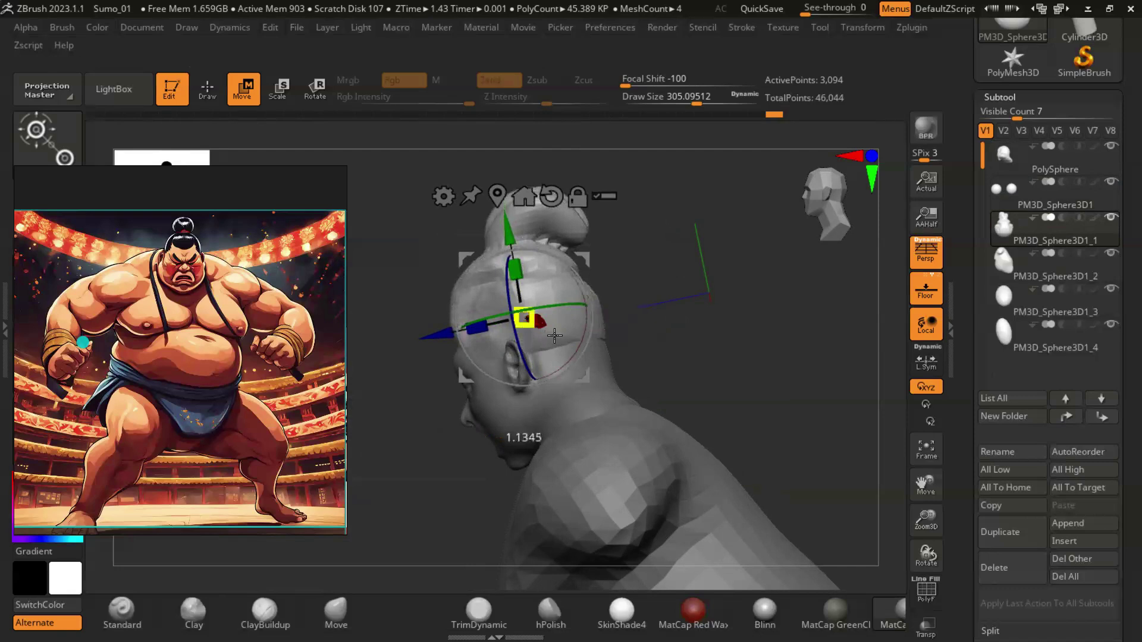
drag(560, 339, 594, 327)
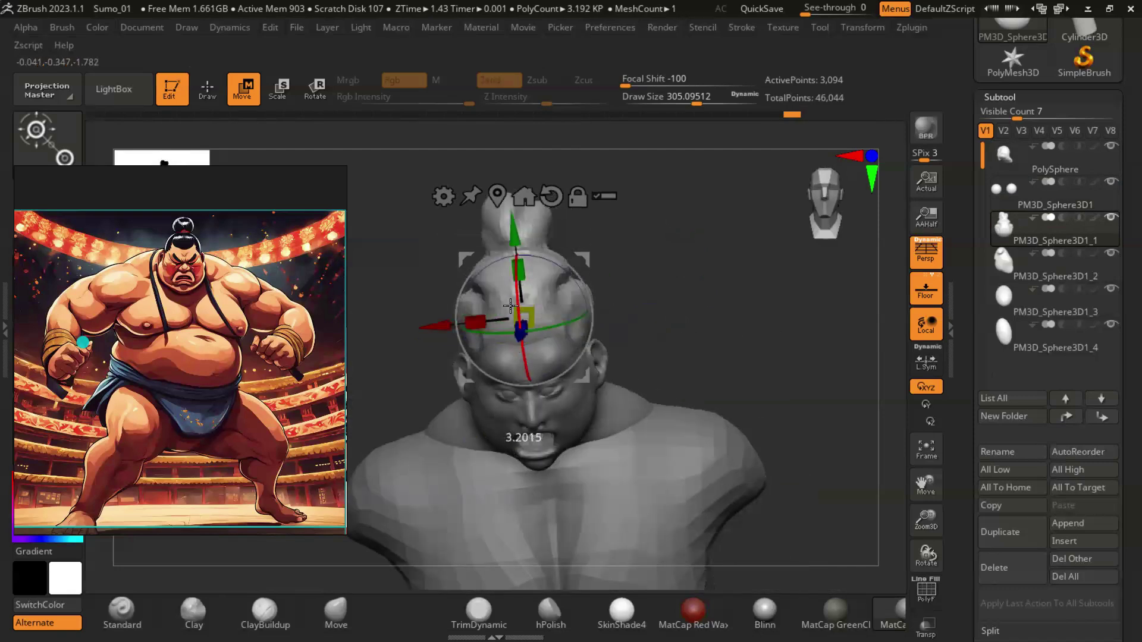
mouse_move(842, 337)
mouse_down()
mouse_move(505, 230)
mouse_move(505, 254)
mouse_up()
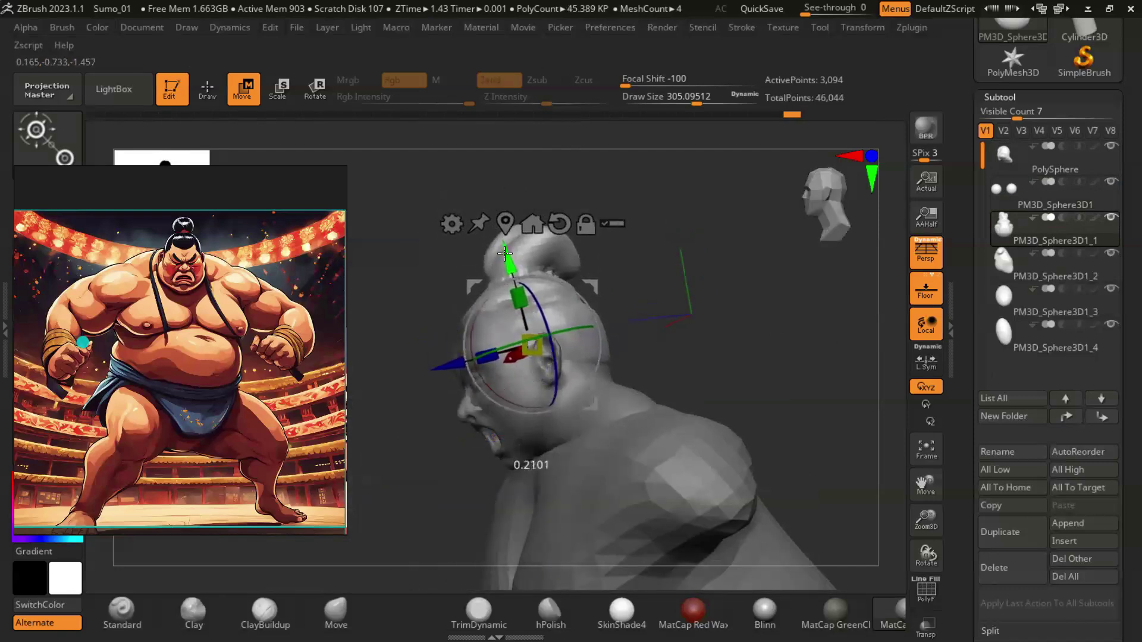
drag(654, 274, 828, 421)
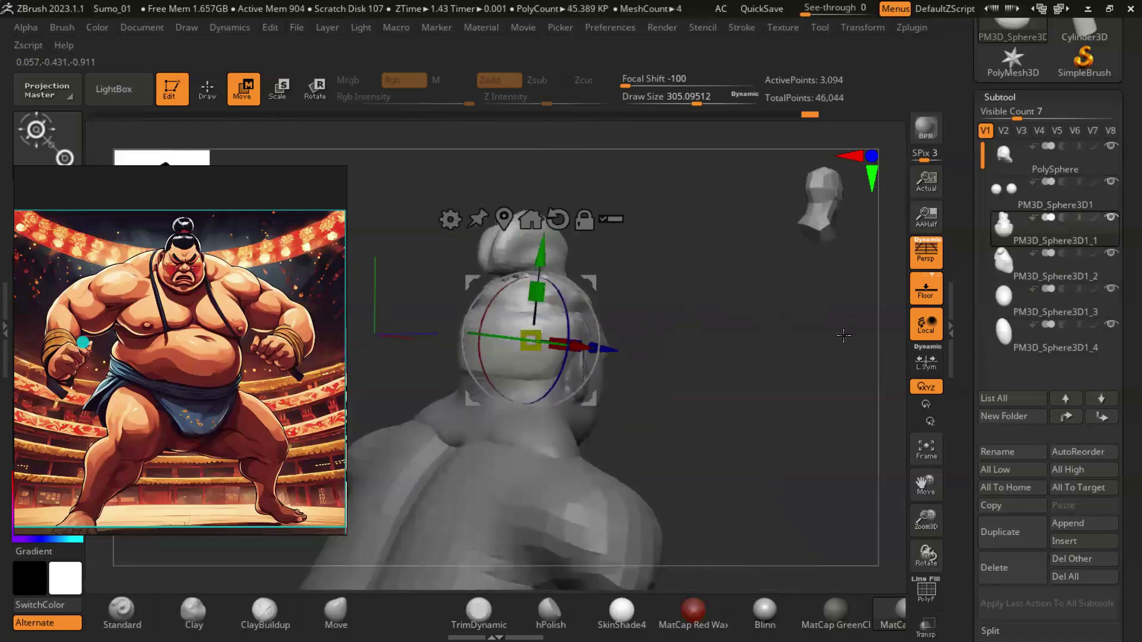
Step: Slightly resize the head piece and return to Draw mode
drag(531, 340, 523, 329)
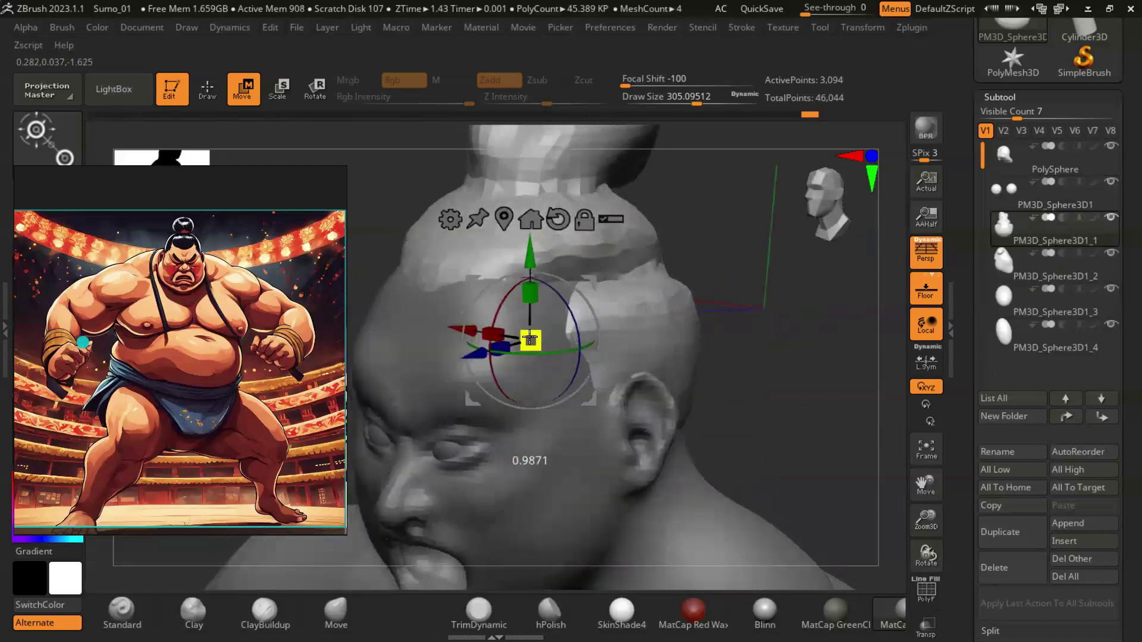
scroll(793, 408, down, 5)
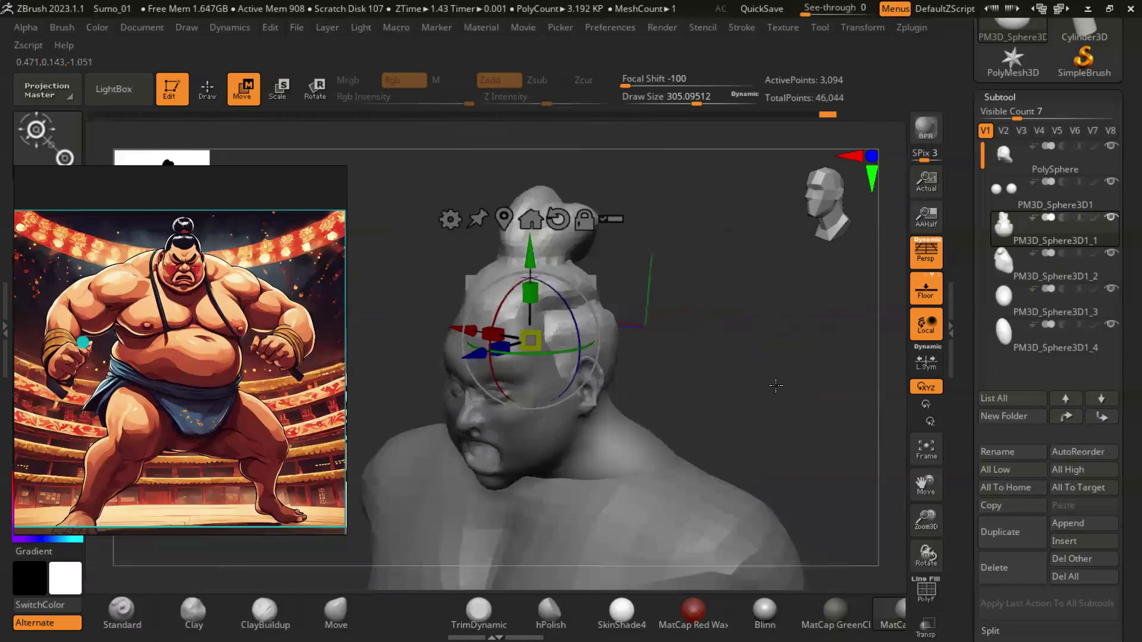
key(q)
mouse_move(643, 389)
mouse_down()
mouse_move(680, 311)
mouse_move(695, 402)
mouse_up()
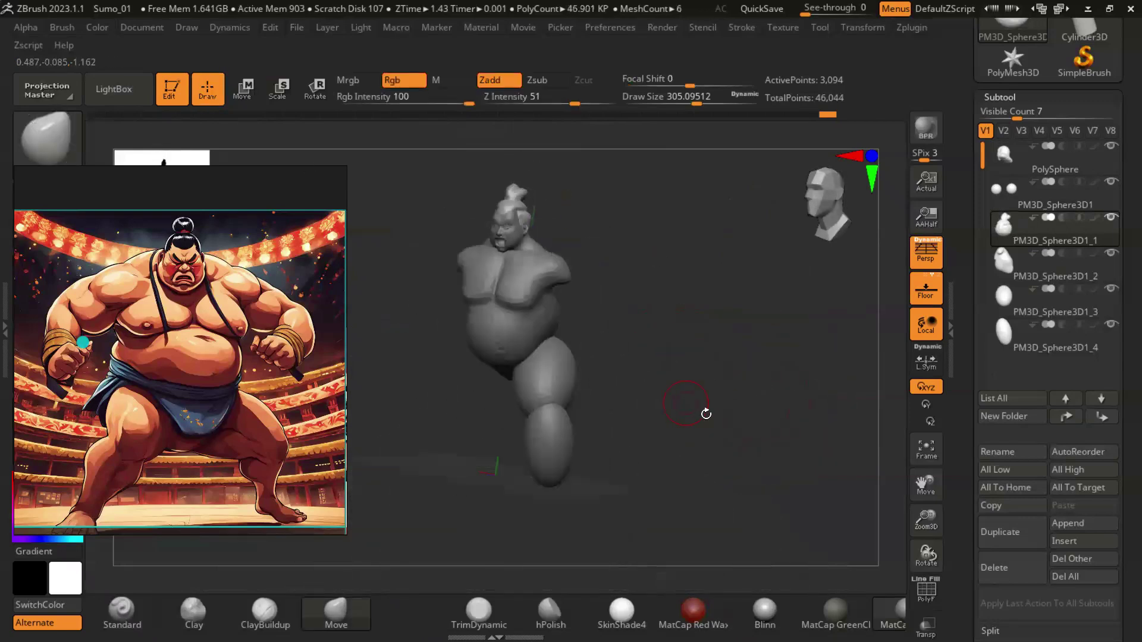
Step: Select the PM3D_Sphere3D1_2 belly piece and scale it up
mouse_move(646, 424)
mouse_down()
mouse_move(698, 432)
mouse_move(691, 414)
mouse_up()
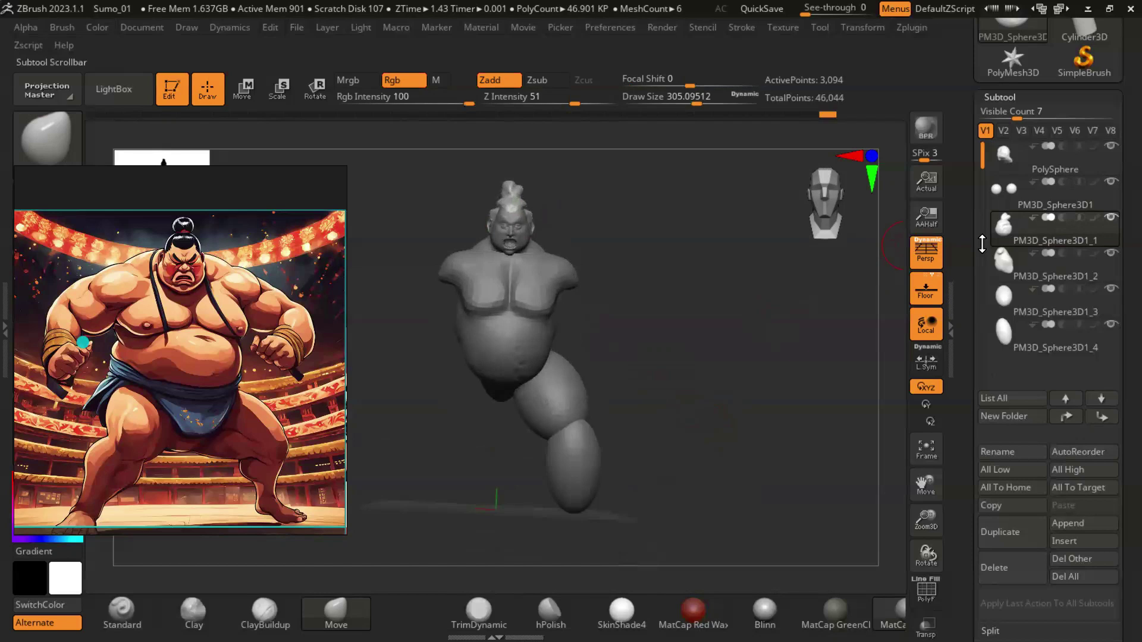
click(1047, 267)
key(e)
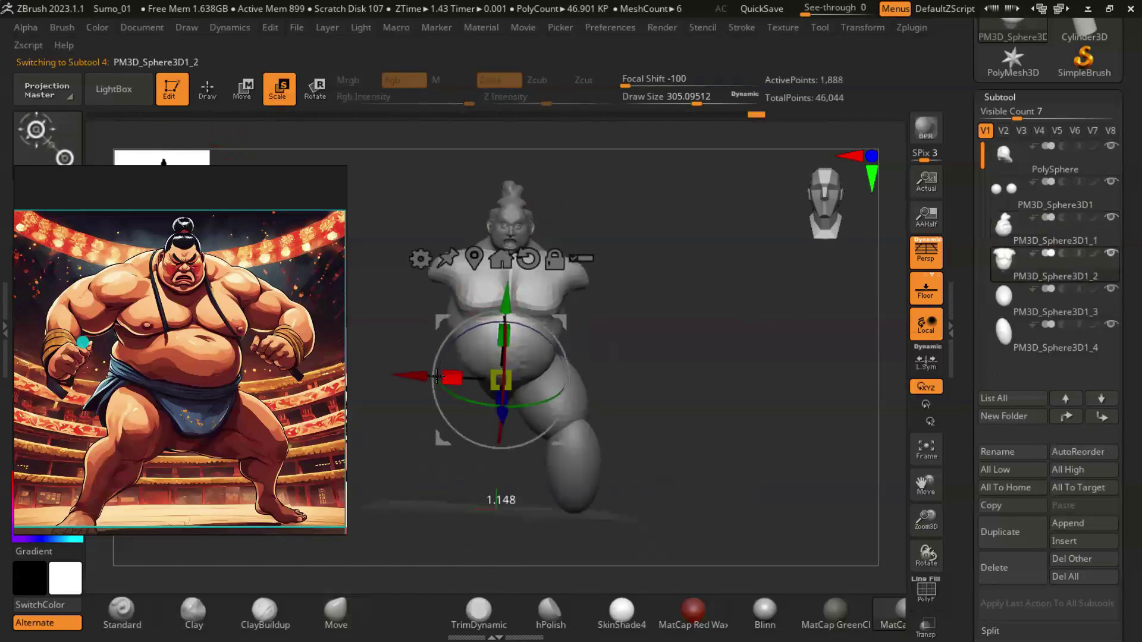
drag(435, 376, 729, 372)
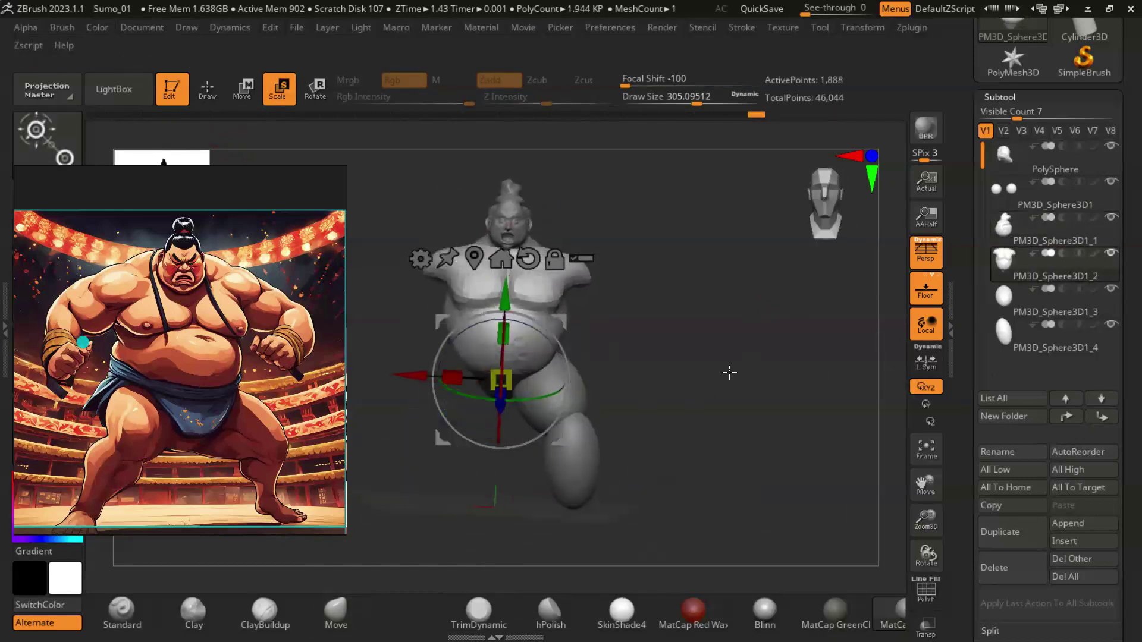
drag(771, 387, 752, 394)
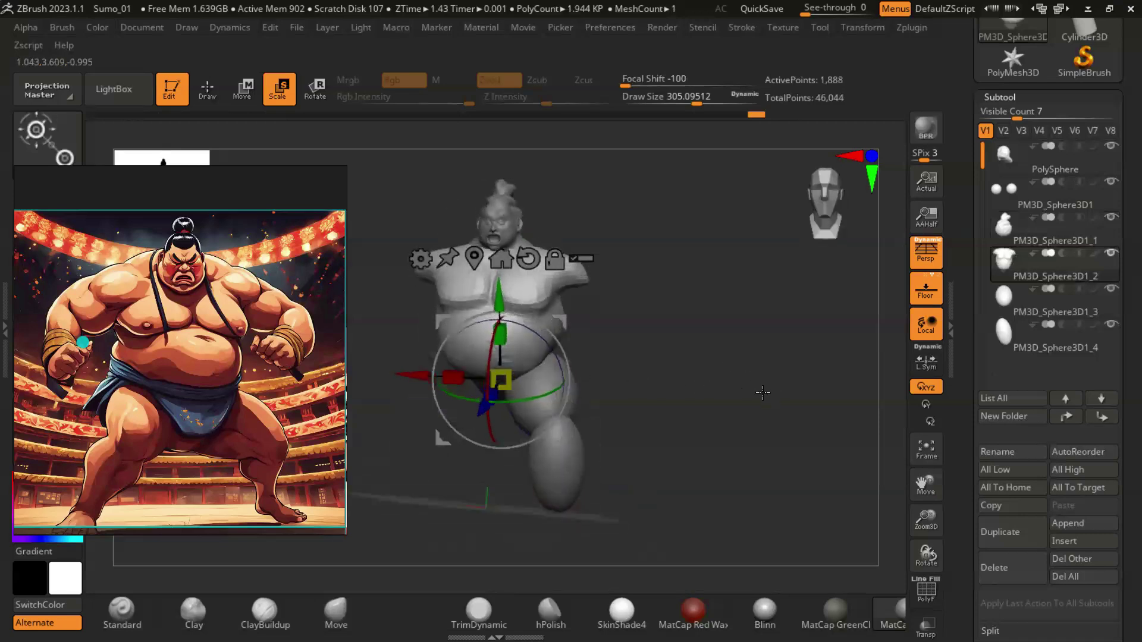
Step: Refine the belly piece, shrinking it slightly and adjusting its height from side and front
click(206, 96)
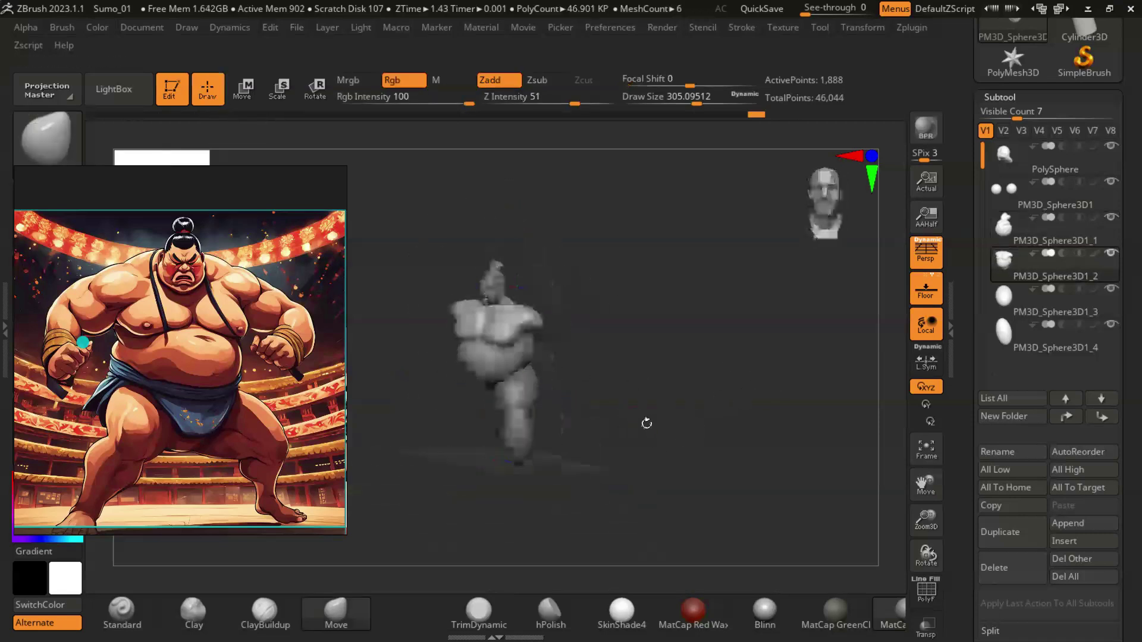
drag(646, 423, 1001, 268)
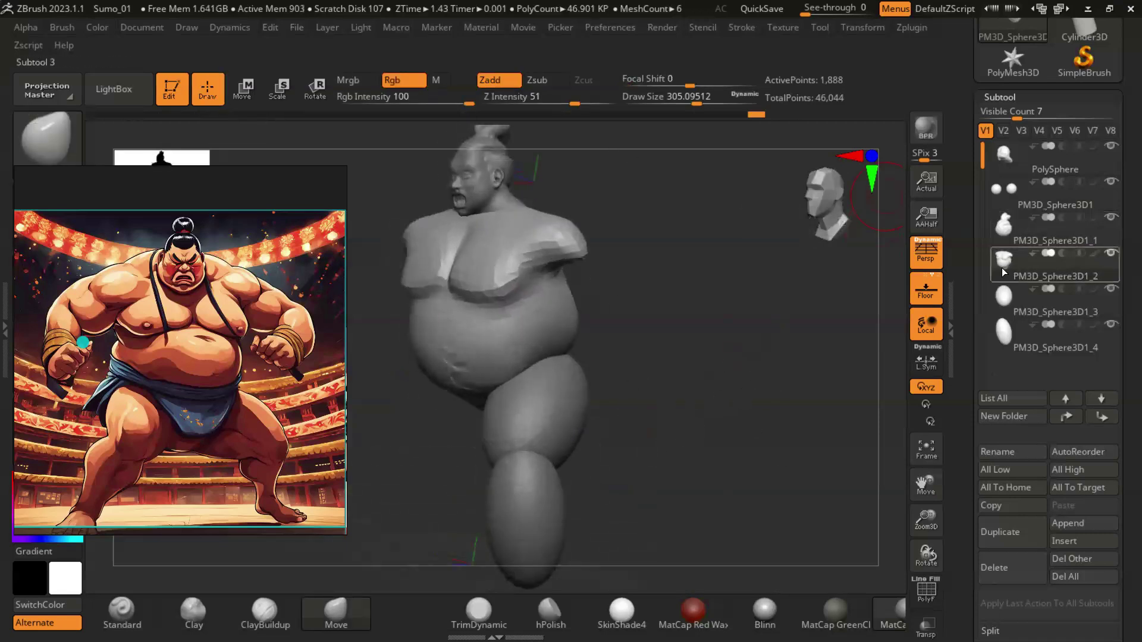
click(259, 100)
drag(510, 384, 512, 387)
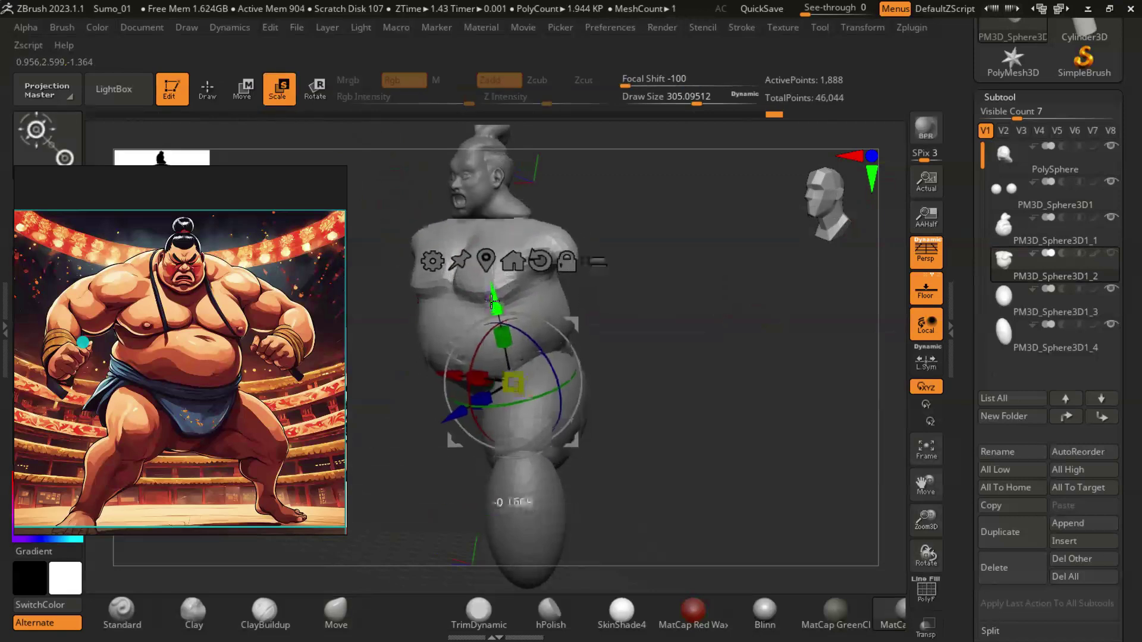
drag(595, 333, 735, 357)
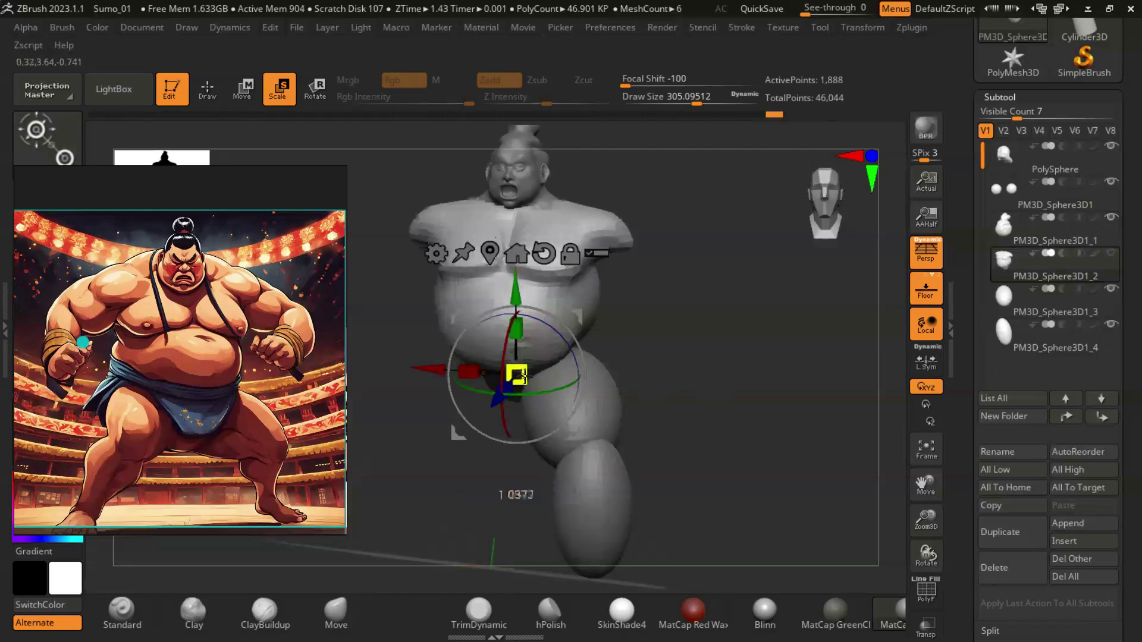
drag(516, 284, 537, 376)
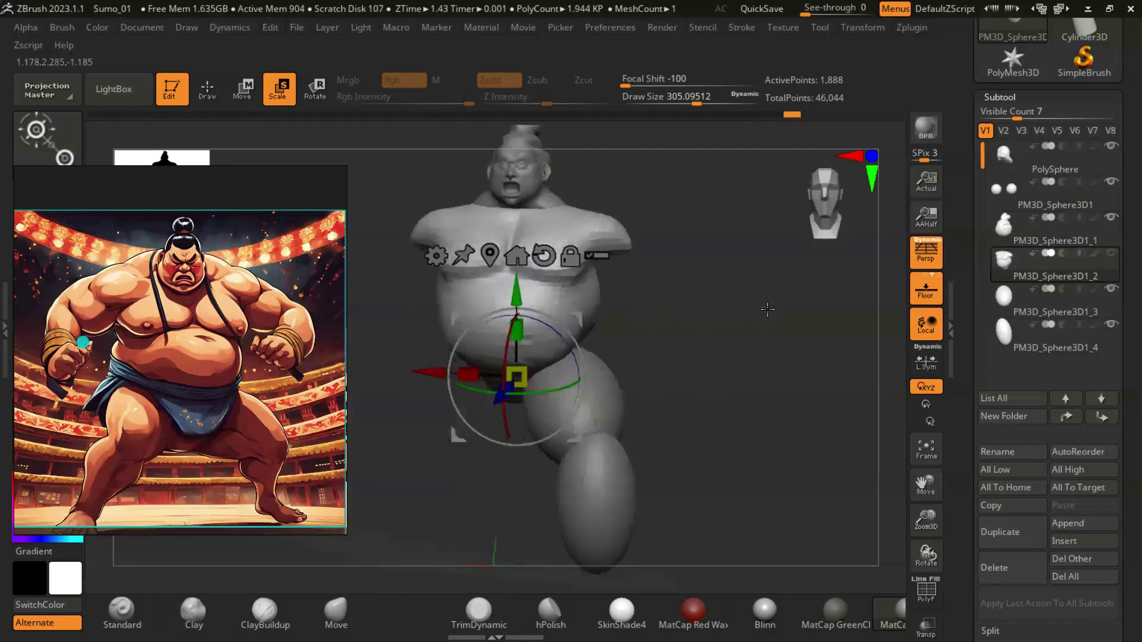
drag(713, 387, 672, 381)
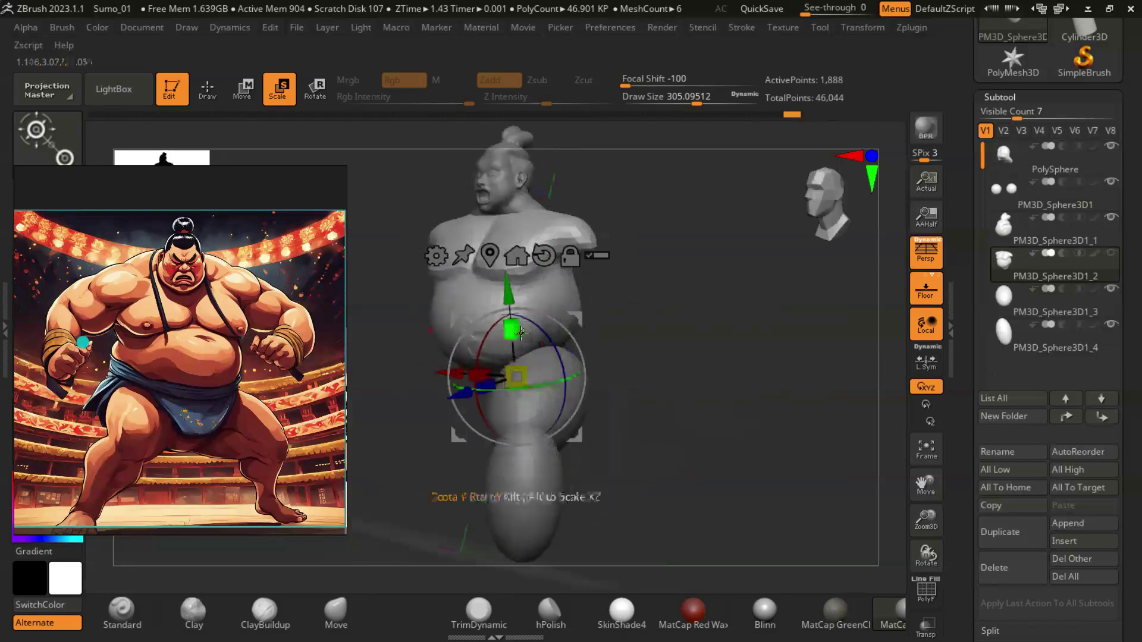
drag(509, 293, 510, 301)
mouse_move(661, 381)
mouse_down()
mouse_move(653, 403)
mouse_move(709, 450)
mouse_move(703, 434)
mouse_move(739, 438)
mouse_move(687, 454)
mouse_move(701, 437)
mouse_up()
Step: Return to Draw mode with the Move brush and make PM3D_Sphere3D1_3 active
key(q)
key(b)
key(m)
key(v)
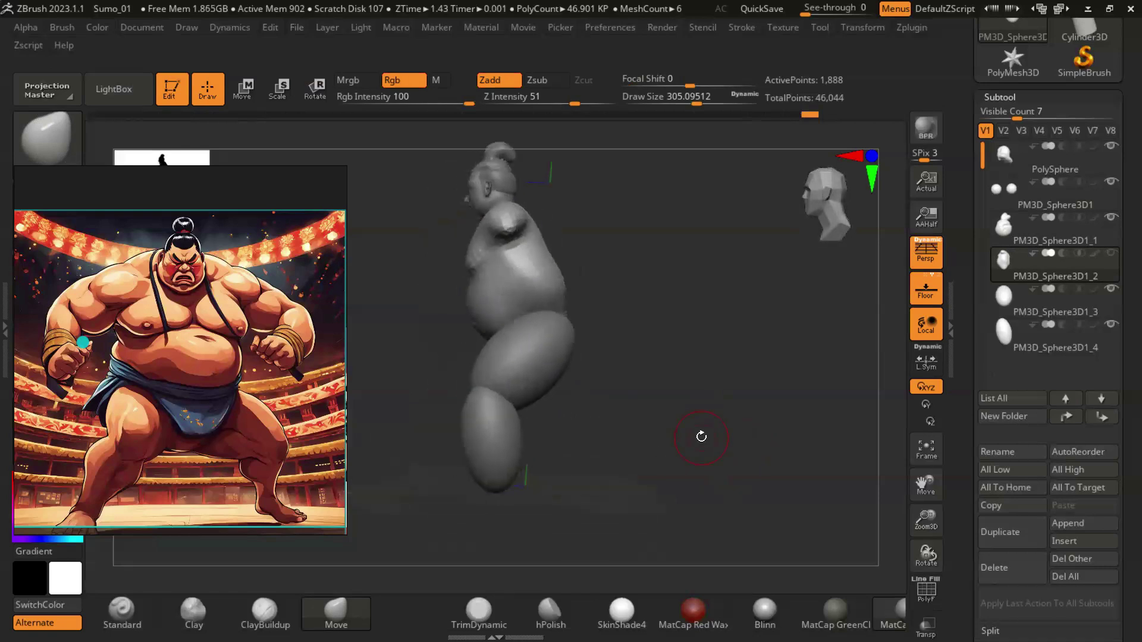
click(1004, 291)
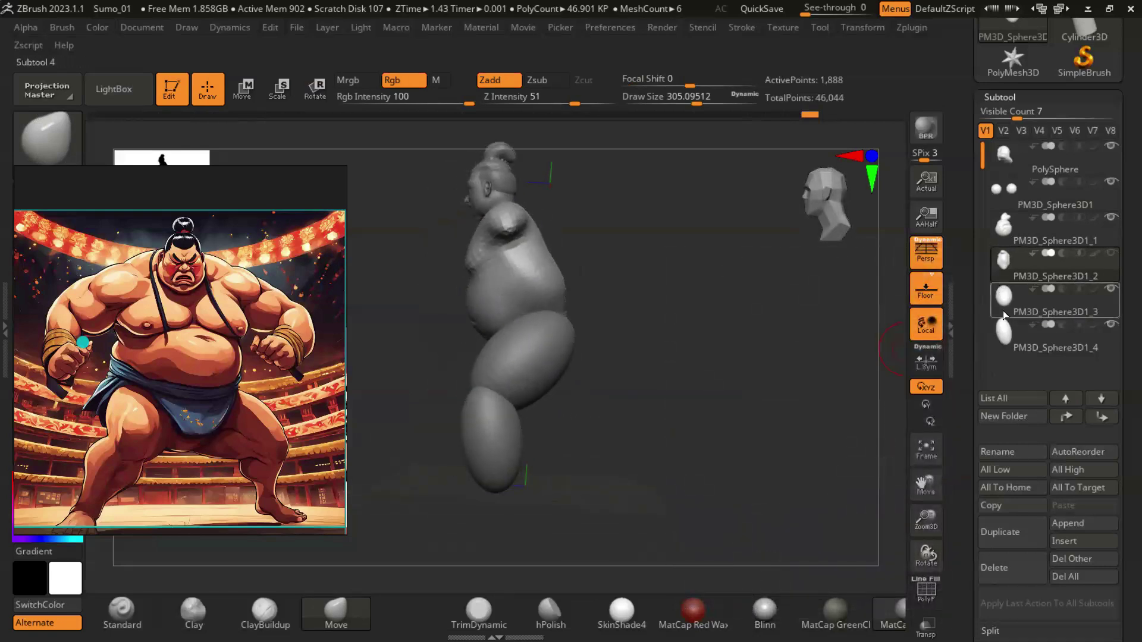
Step: Tilt the PM3D_Sphere3D1_3 thigh piece to a new angle with the rotate gizmo
click(1111, 253)
click(1109, 252)
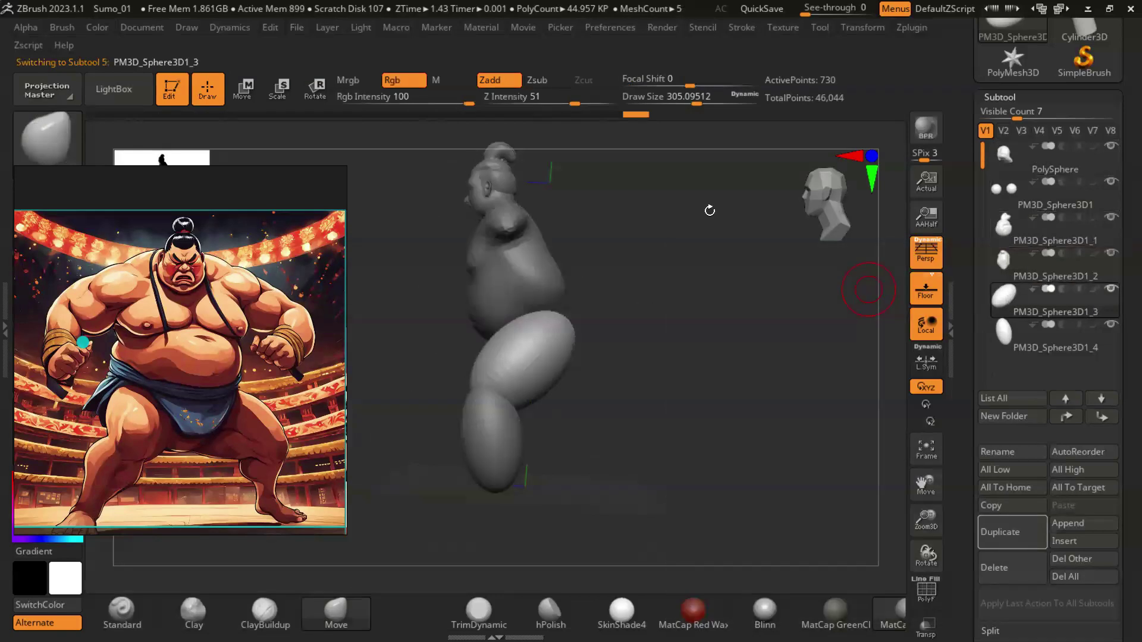
click(315, 89)
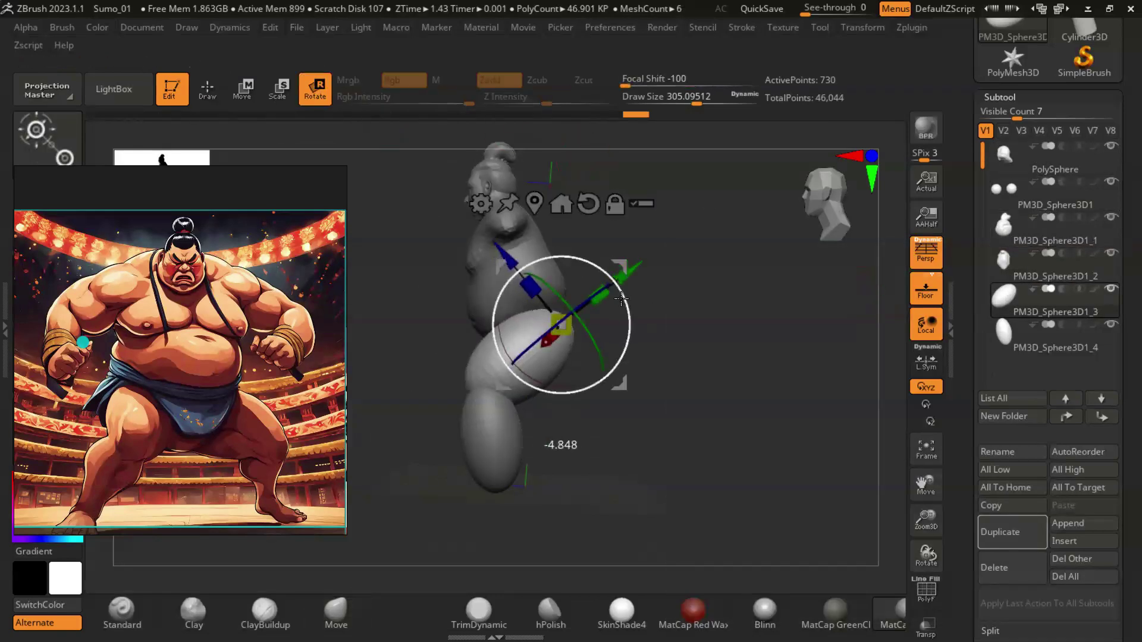
drag(643, 457, 608, 431)
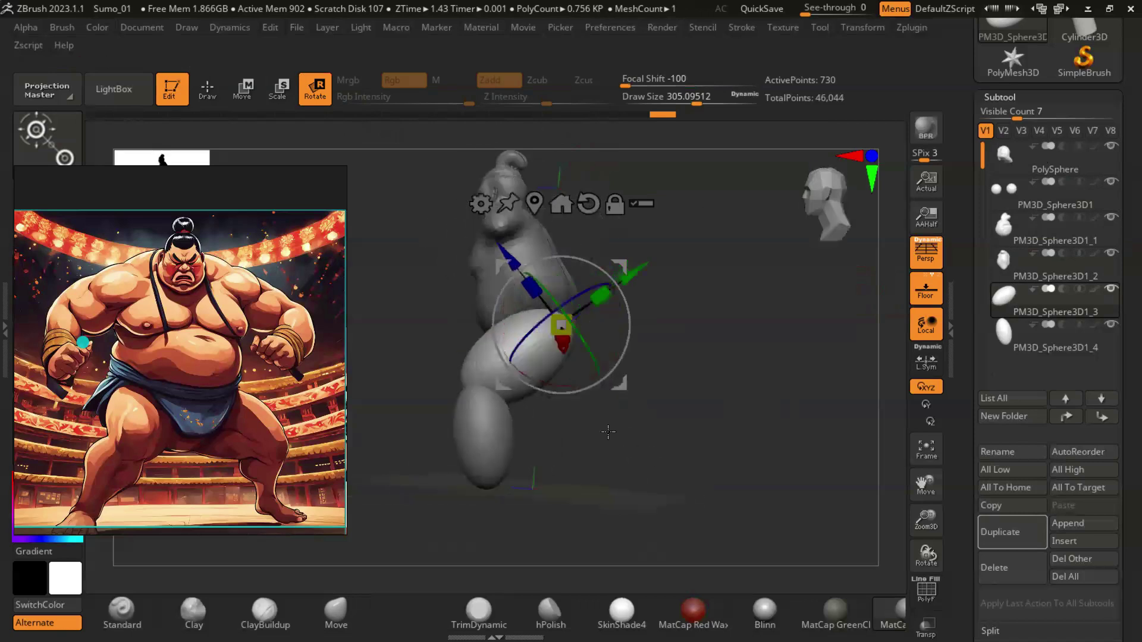
Step: Duplicate the leg sphere, then move and rotate the copy below the leg
click(1006, 531)
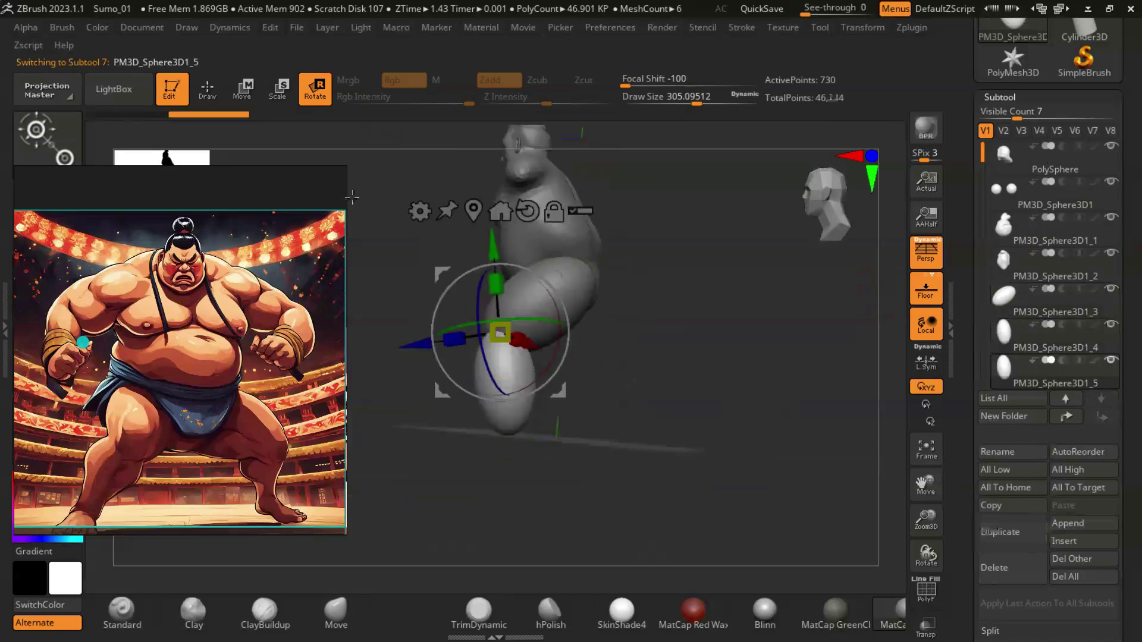
drag(497, 246, 498, 310)
mouse_move(553, 380)
mouse_down()
mouse_move(683, 478)
mouse_move(676, 470)
mouse_move(732, 438)
mouse_move(632, 407)
mouse_up()
drag(730, 474, 595, 464)
drag(524, 457, 504, 455)
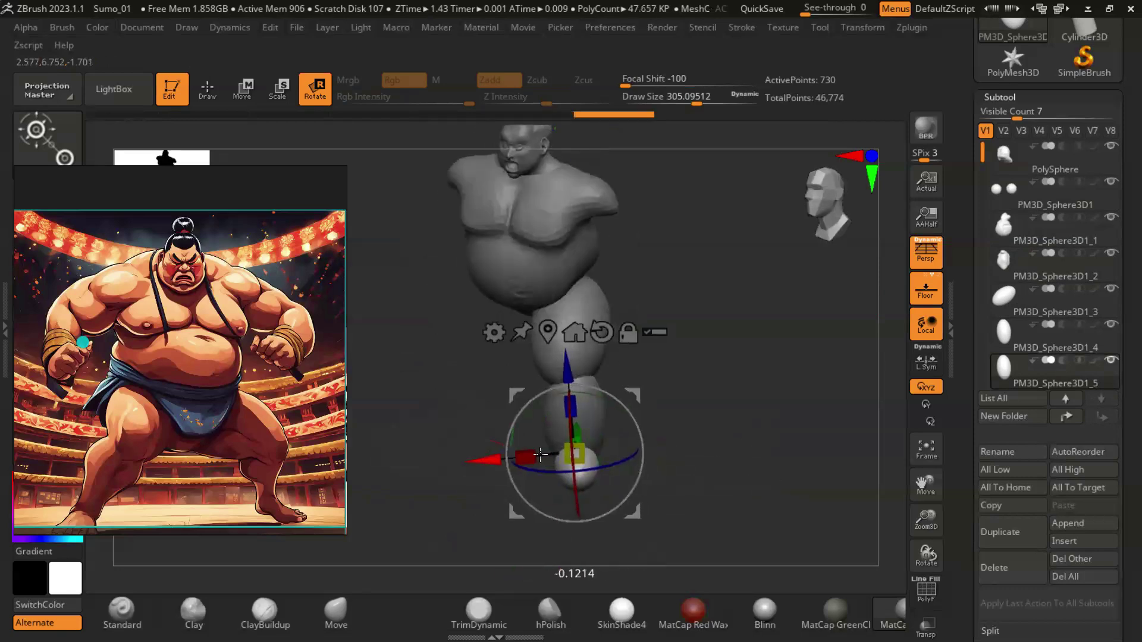
Step: Flatten the copied sphere into a foot lying beneath the leg
mouse_move(740, 464)
mouse_down()
mouse_move(702, 467)
mouse_move(738, 488)
mouse_up()
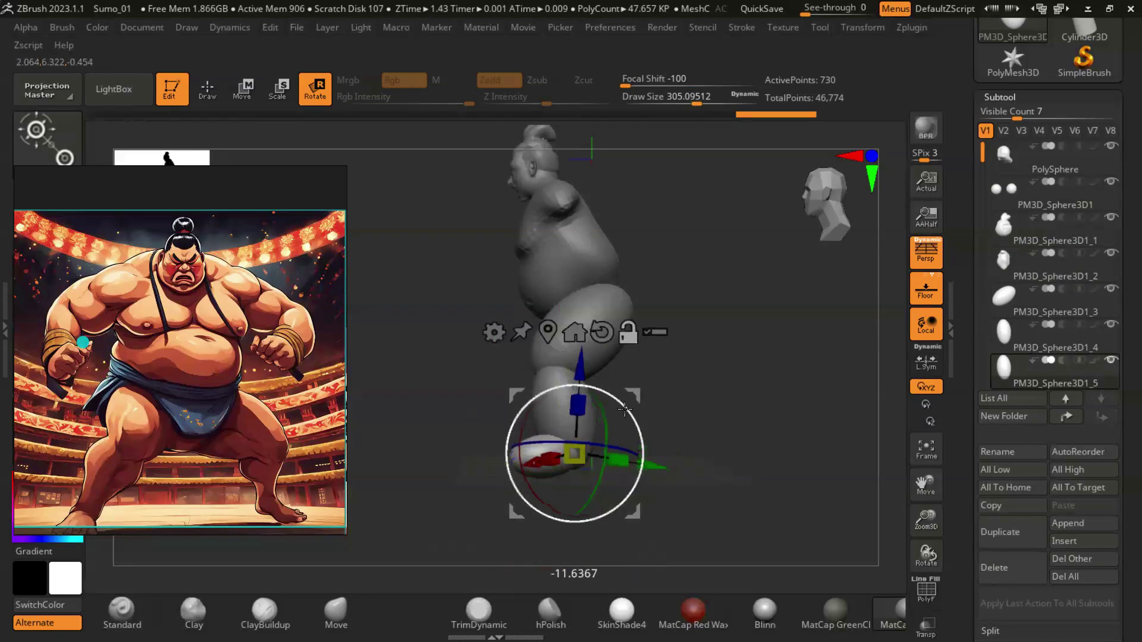
drag(744, 478, 688, 484)
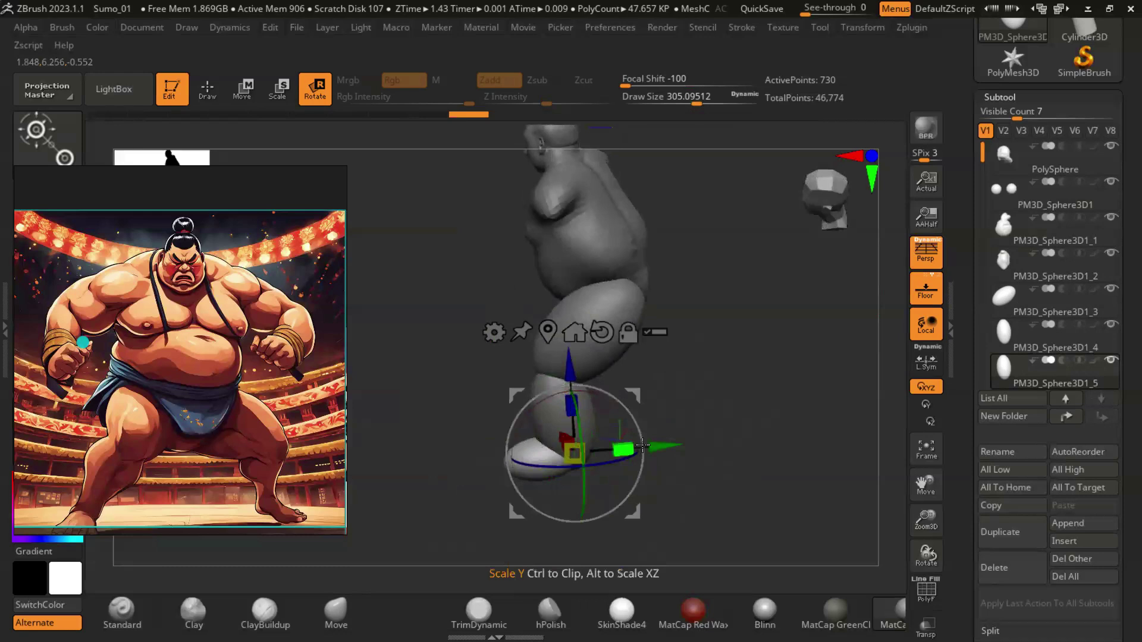
mouse_move(702, 471)
mouse_down()
mouse_move(745, 481)
mouse_move(773, 452)
mouse_up()
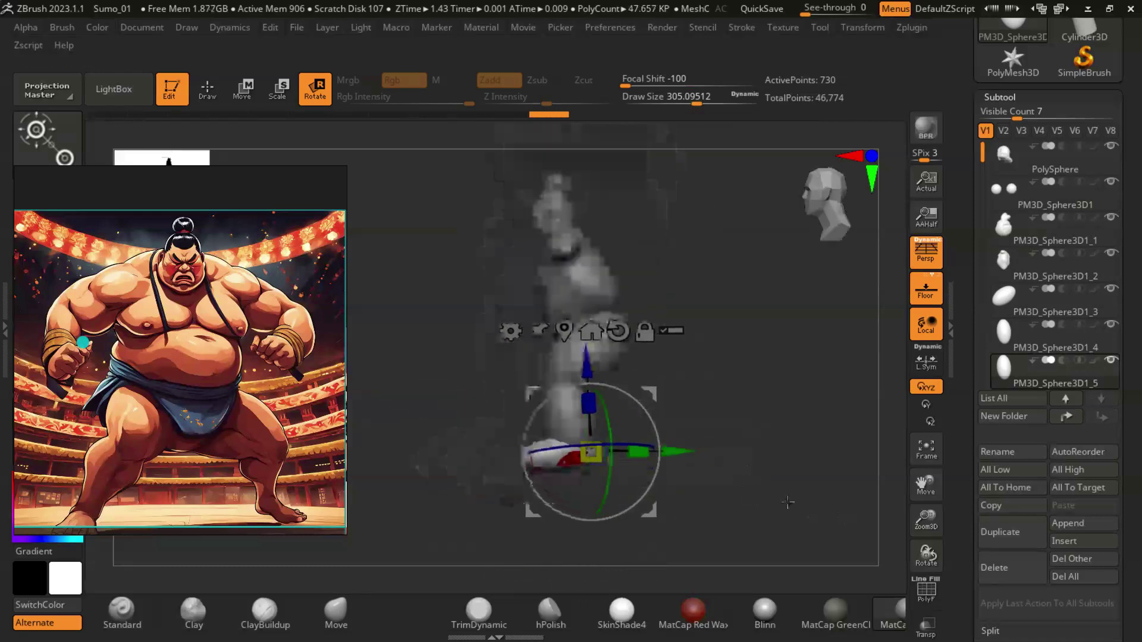
click(1005, 343)
key(q)
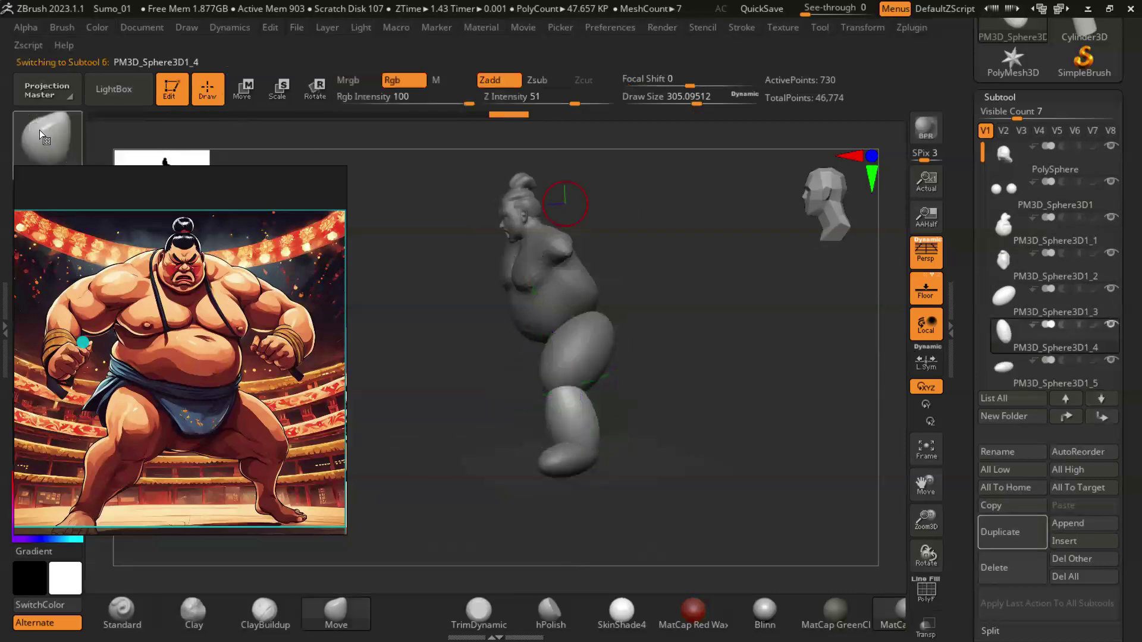
Step: Pick a different sculpting brush and select the foot piece for editing
scroll(716, 474, up, 3)
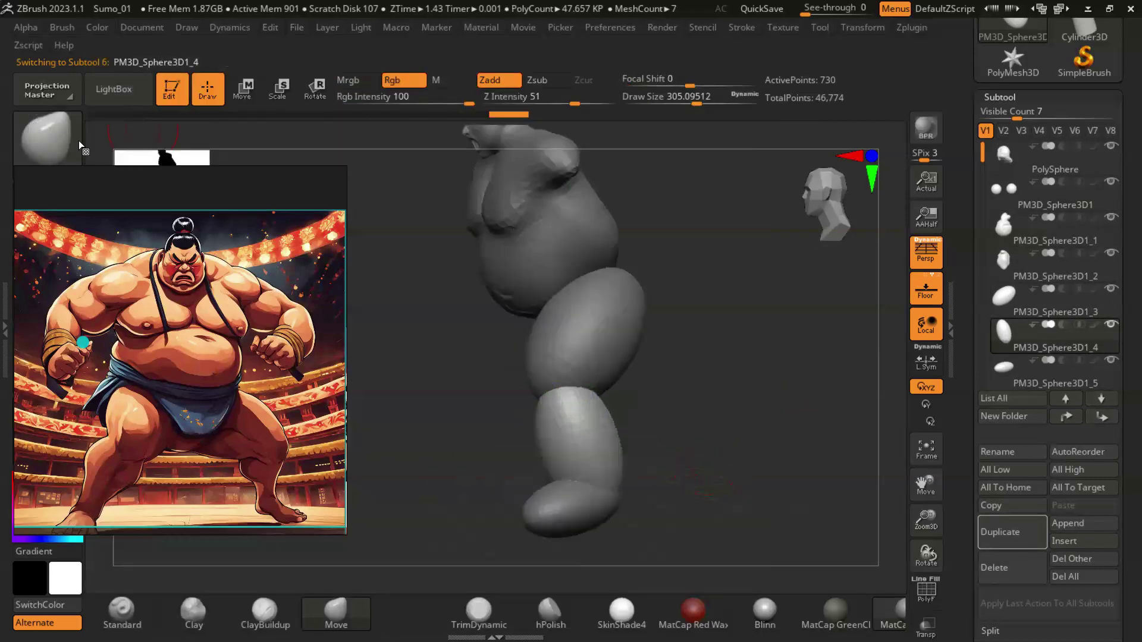
click(47, 136)
click(589, 490)
mouse_move(714, 390)
mouse_down()
mouse_move(641, 430)
mouse_move(650, 405)
mouse_up()
key(shift)
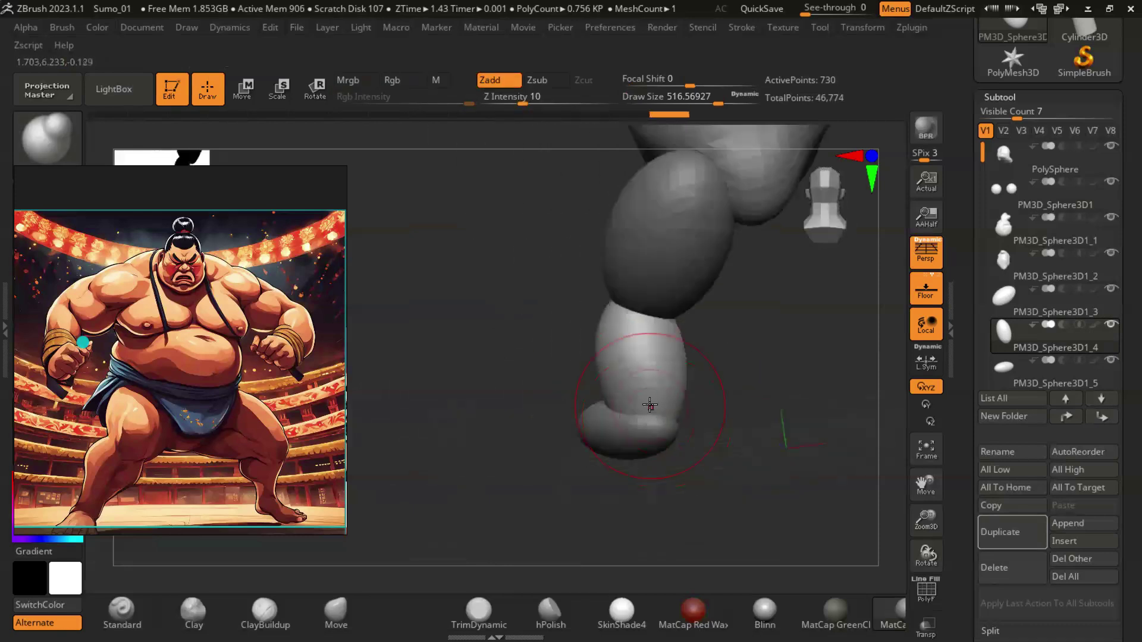
drag(729, 445, 581, 398)
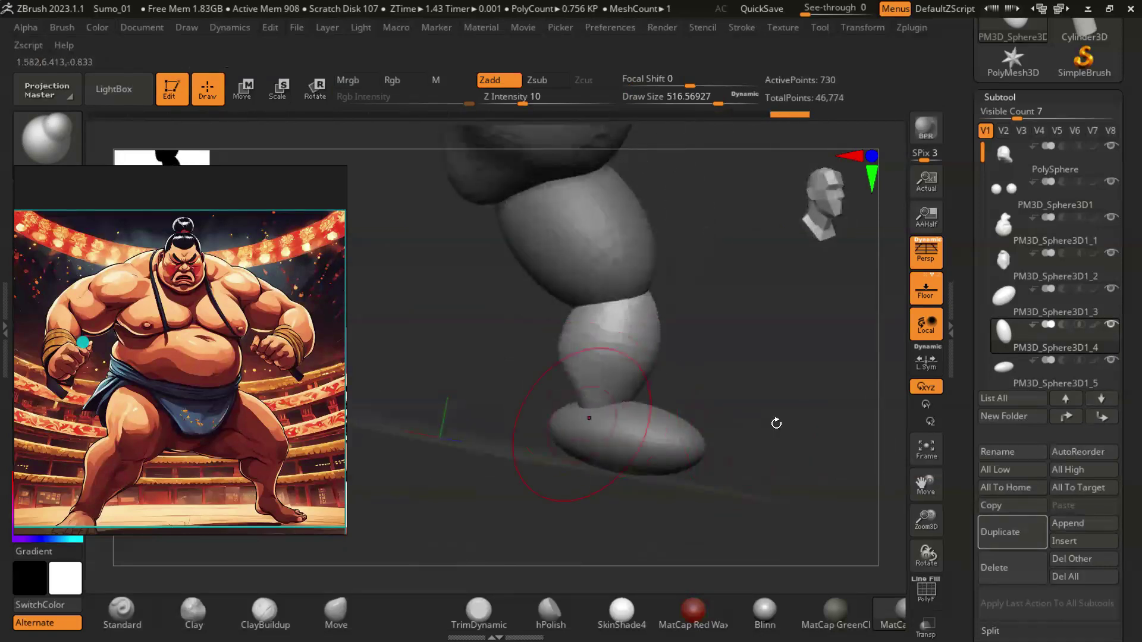
drag(776, 423, 675, 419)
alt+click(594, 431)
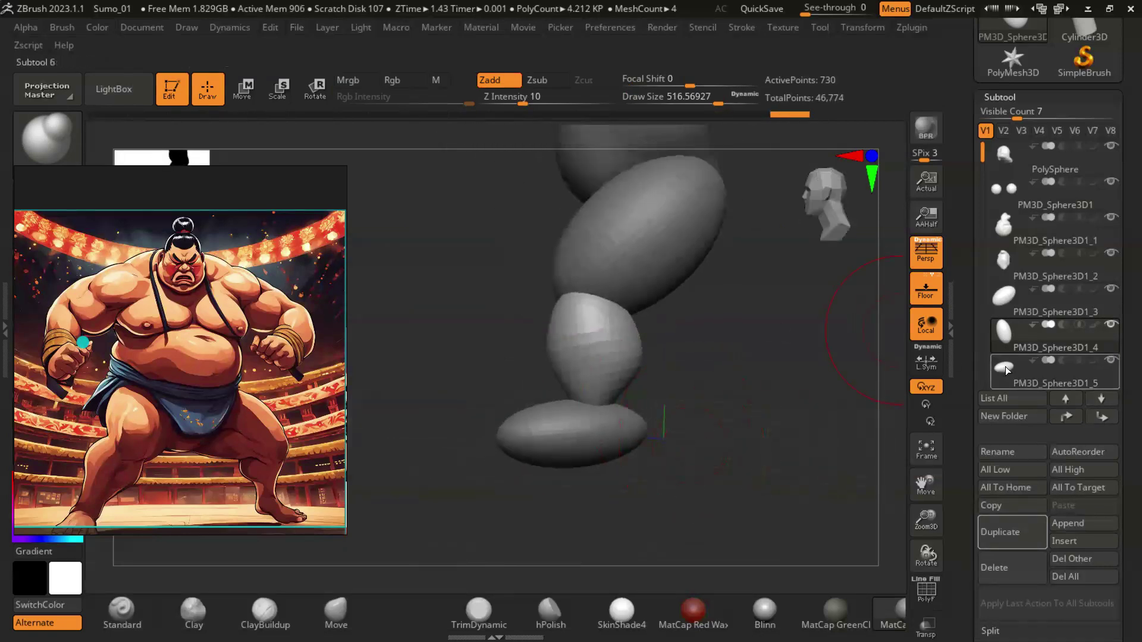
click(243, 99)
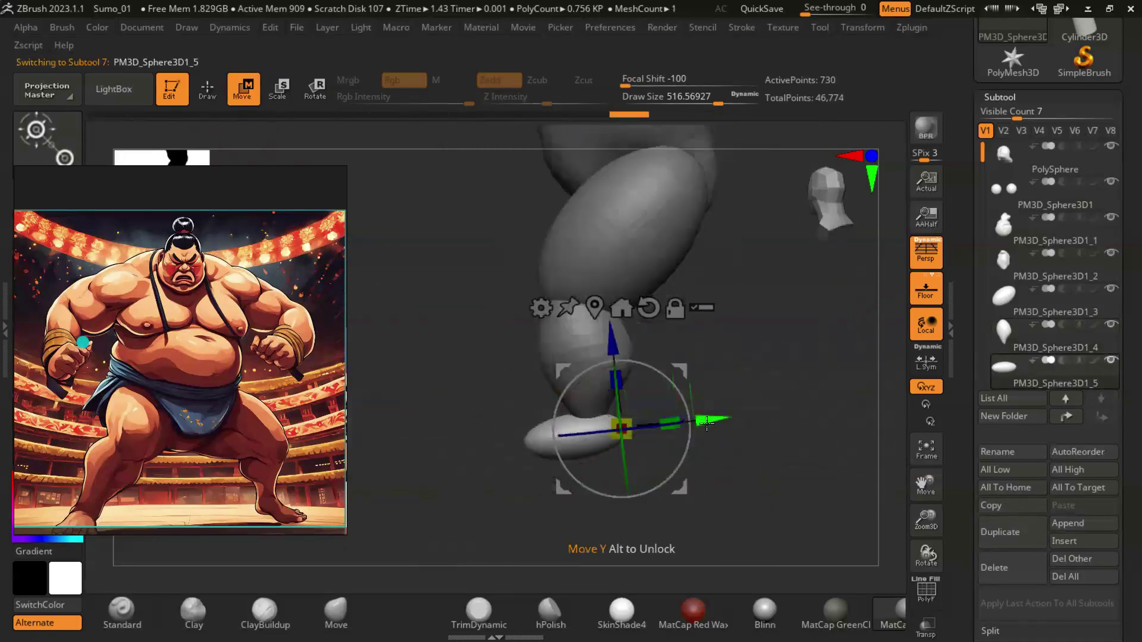
drag(726, 480, 240, 129)
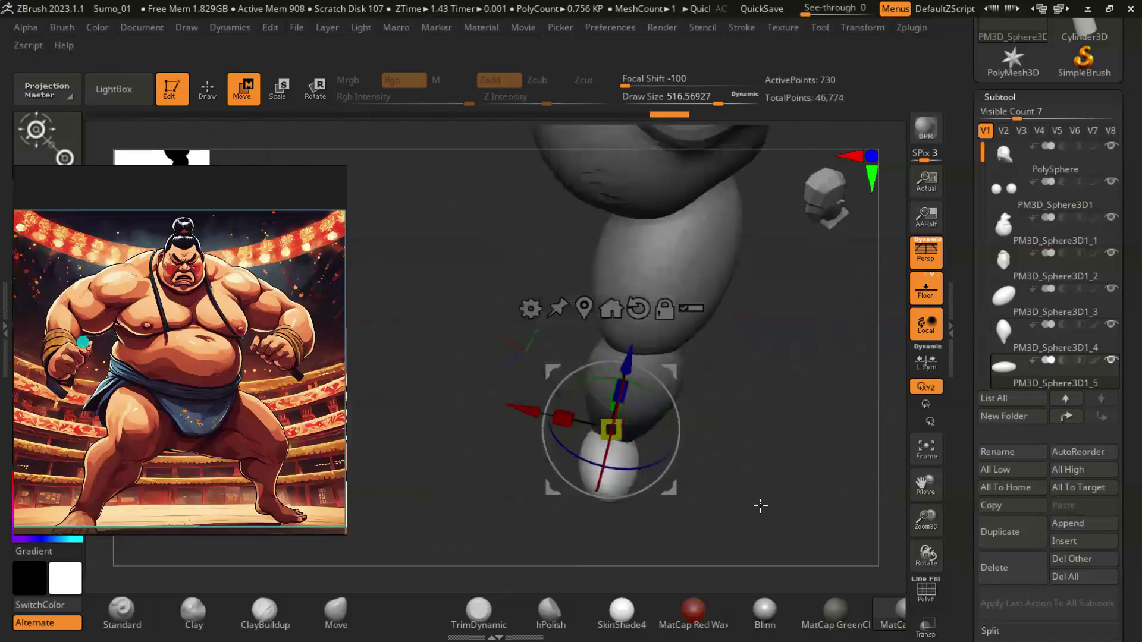
click(207, 89)
Step: Switch to the Move brush and enlarge its Draw Size for the foot
key(s)
mouse_move(657, 468)
mouse_down()
mouse_move(593, 460)
mouse_move(647, 468)
mouse_up()
key(s)
drag(546, 454, 523, 355)
key(s)
mouse_move(457, 387)
mouse_down()
mouse_move(683, 462)
mouse_move(541, 337)
mouse_move(660, 408)
mouse_move(553, 395)
mouse_move(744, 408)
mouse_move(694, 404)
mouse_move(726, 408)
mouse_up()
key(s)
mouse_move(727, 408)
mouse_down()
mouse_move(525, 426)
mouse_move(625, 433)
mouse_move(525, 402)
mouse_move(566, 436)
mouse_move(652, 415)
mouse_move(595, 387)
mouse_move(721, 339)
mouse_move(702, 339)
mouse_up()
key(s)
key(])
Step: Pull the foot into a rounded shape beneath the ankle, checking it from all sides
mouse_move(503, 336)
mouse_down()
mouse_move(683, 311)
mouse_move(694, 260)
mouse_up()
key(s)
drag(560, 249, 676, 373)
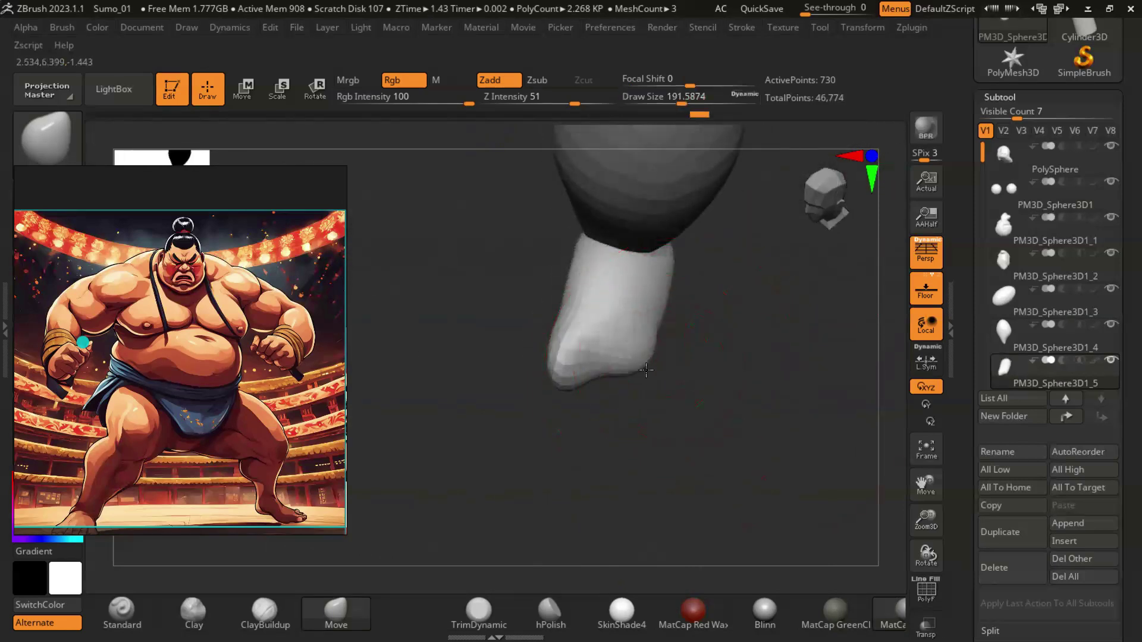
drag(624, 381, 671, 340)
mouse_move(664, 391)
mouse_down()
mouse_move(522, 407)
mouse_move(670, 348)
mouse_up()
drag(789, 423, 753, 377)
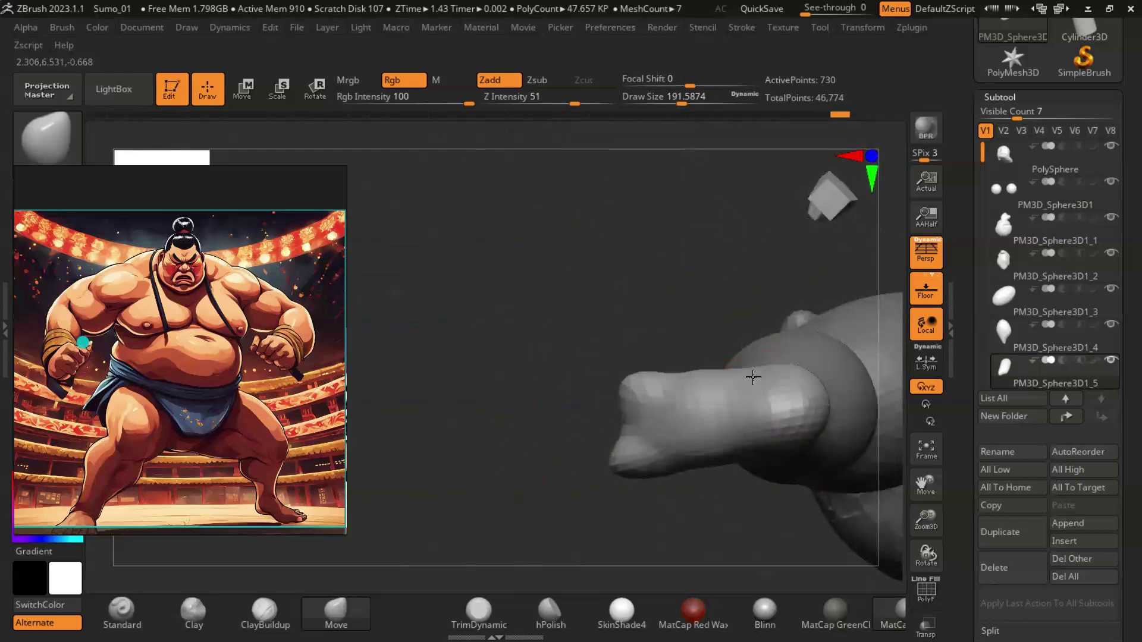
drag(571, 273, 786, 395)
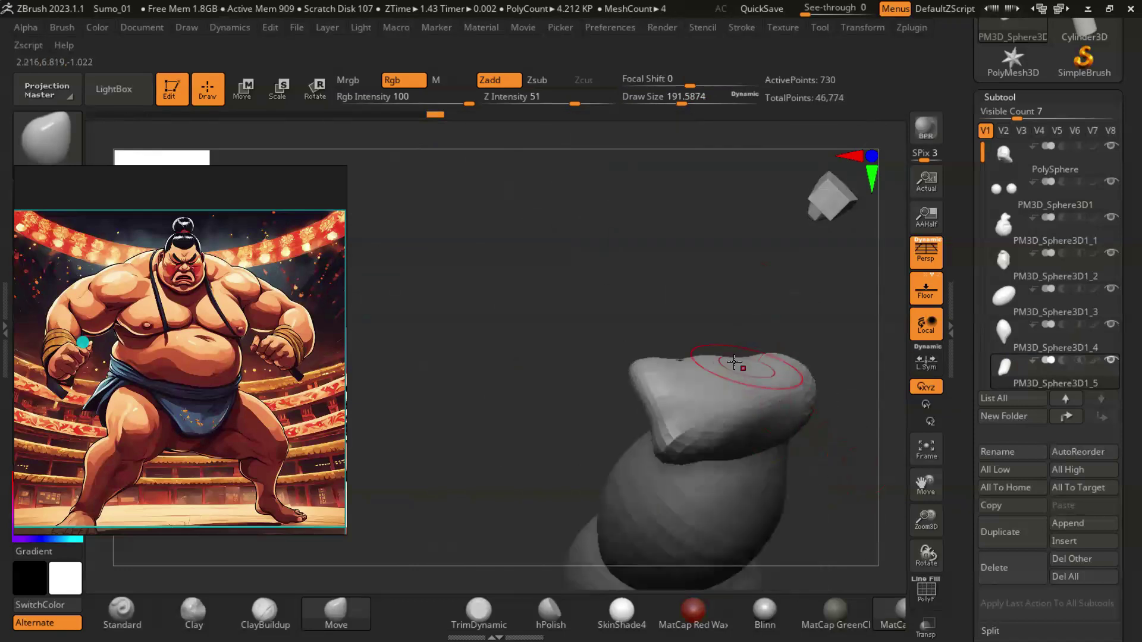
mouse_move(712, 352)
mouse_down()
mouse_move(498, 303)
mouse_move(727, 390)
mouse_up()
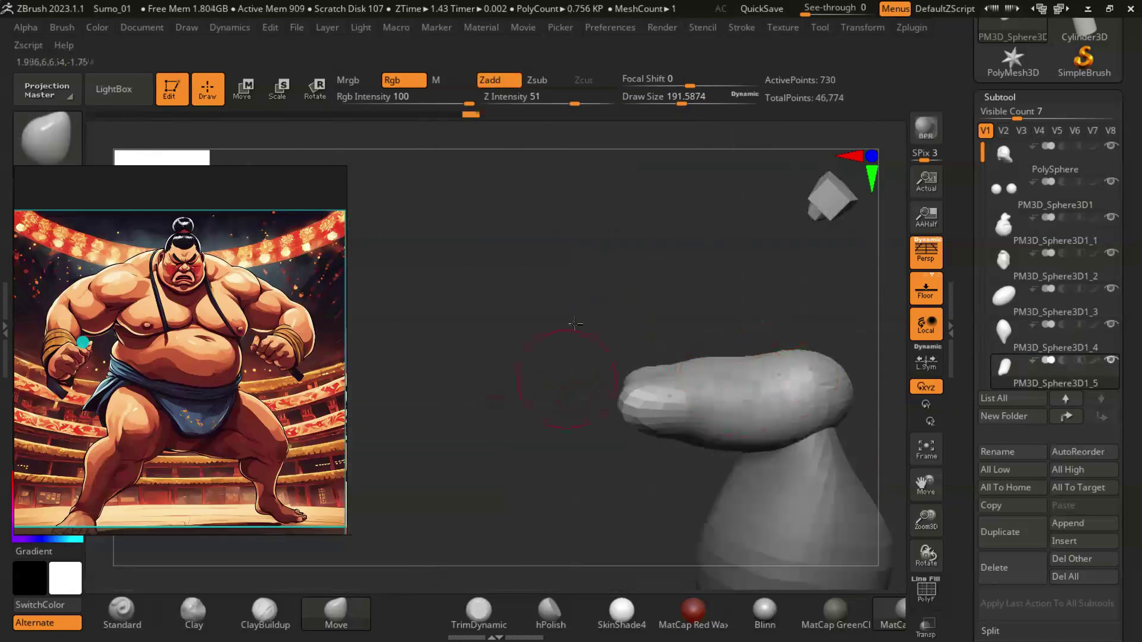
drag(570, 355, 737, 369)
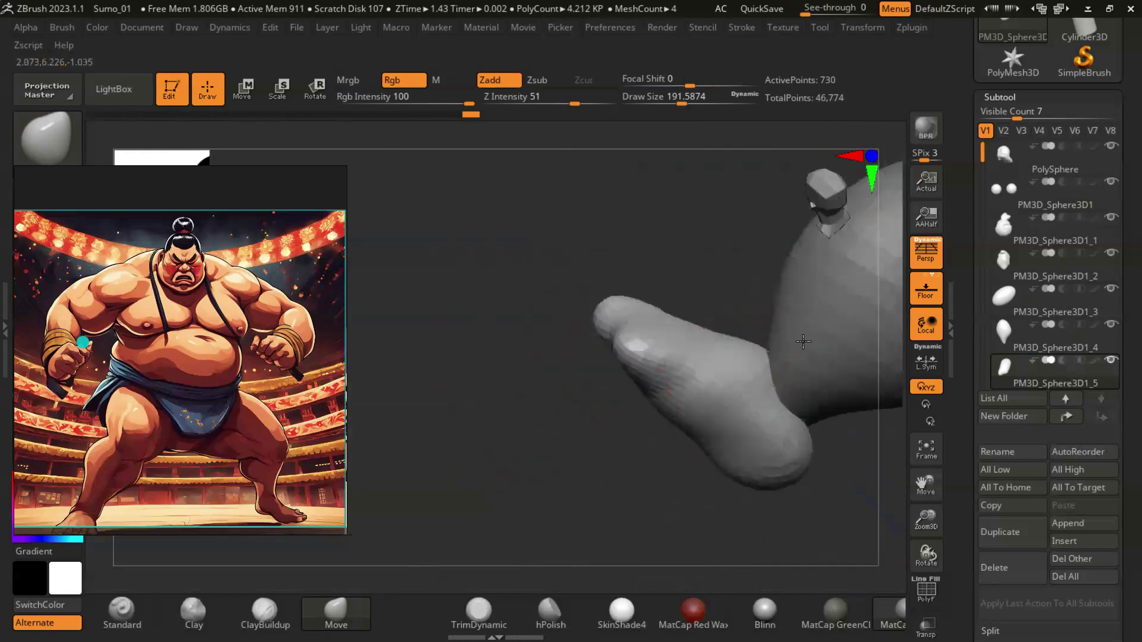
mouse_move(722, 471)
mouse_down()
mouse_move(836, 426)
mouse_move(811, 459)
mouse_move(717, 369)
mouse_move(807, 443)
mouse_up()
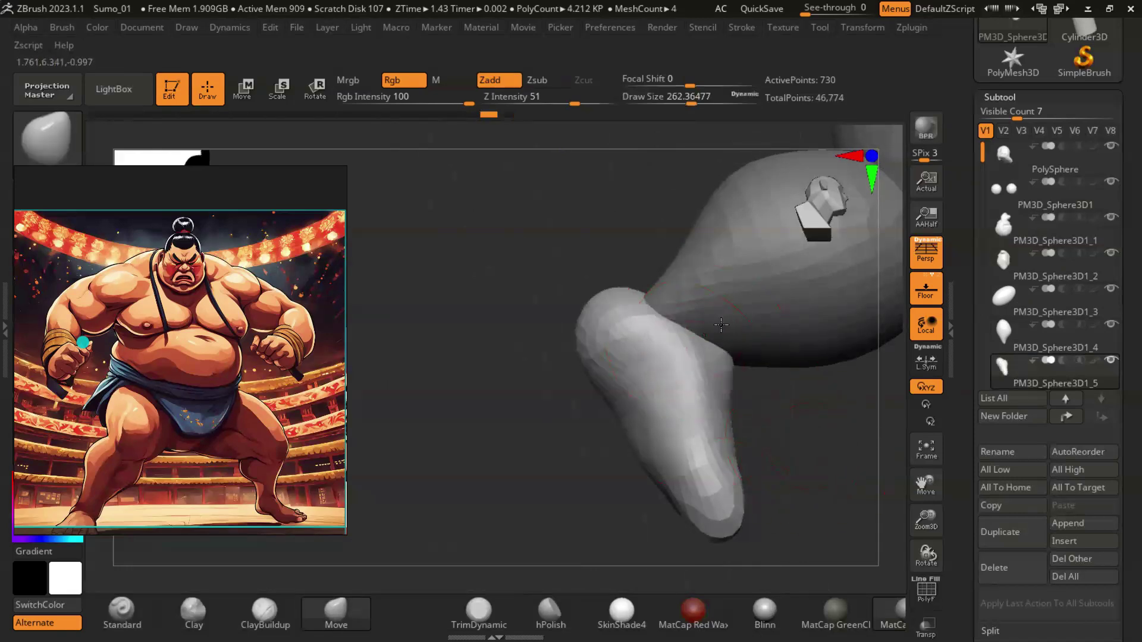
drag(723, 324, 704, 359)
mouse_move(828, 495)
mouse_down()
mouse_move(540, 383)
mouse_move(761, 437)
mouse_move(760, 416)
mouse_move(707, 380)
mouse_move(752, 344)
mouse_up()
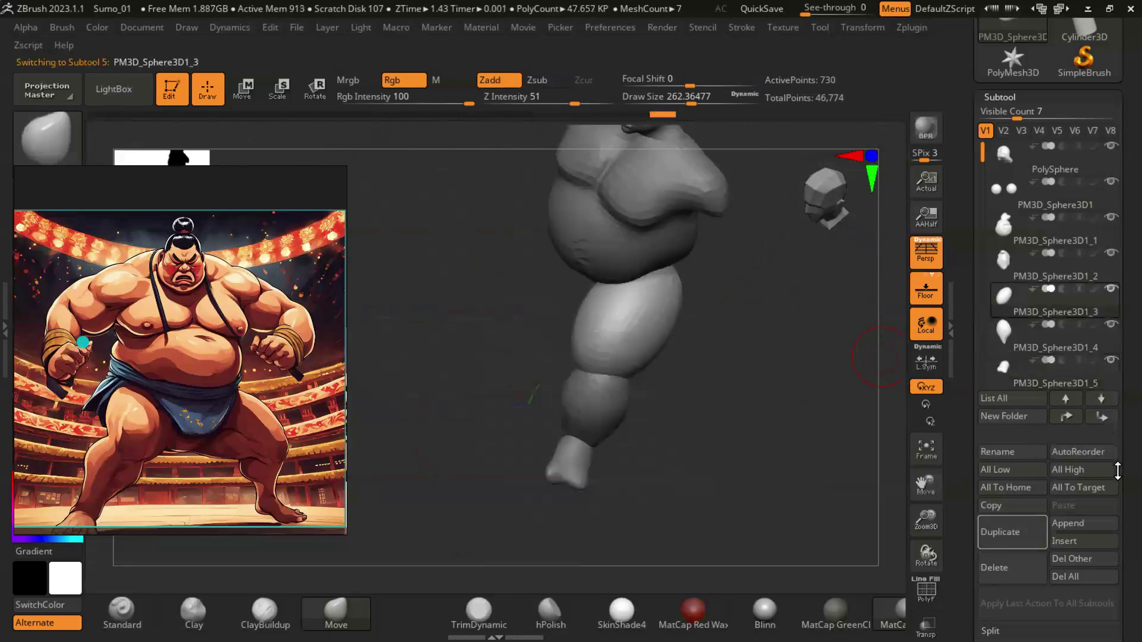
Step: Merge the PM3D_Sphere3D1_3 leg piece down with the foot piece
click(1003, 305)
drag(1025, 439, 1025, 368)
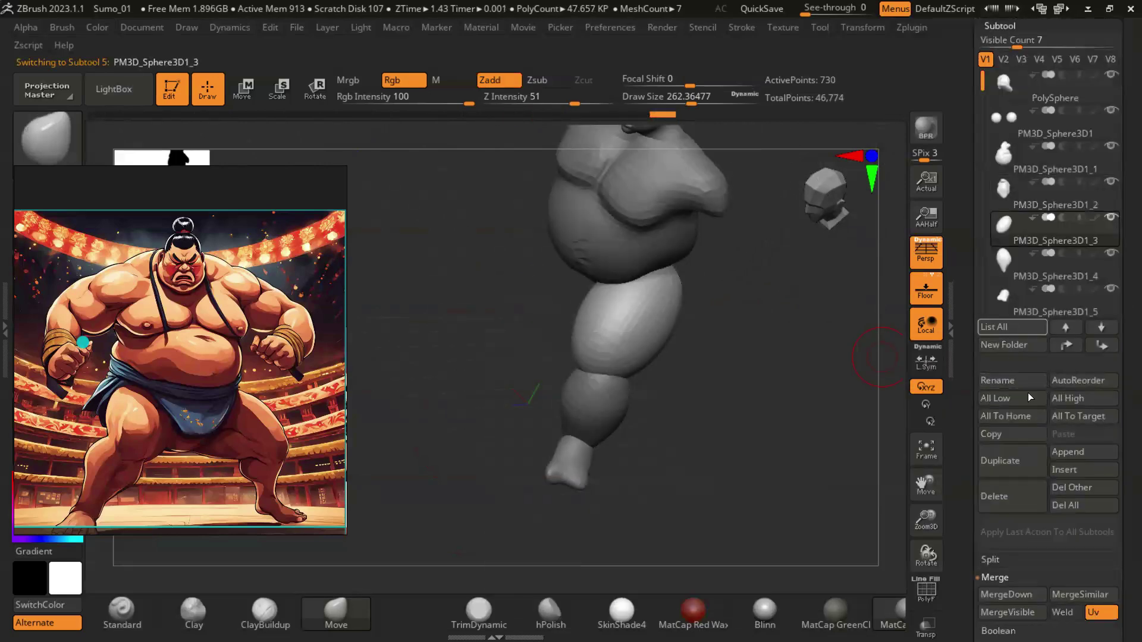
scroll(1031, 397, down, 3)
click(1007, 422)
click(877, 460)
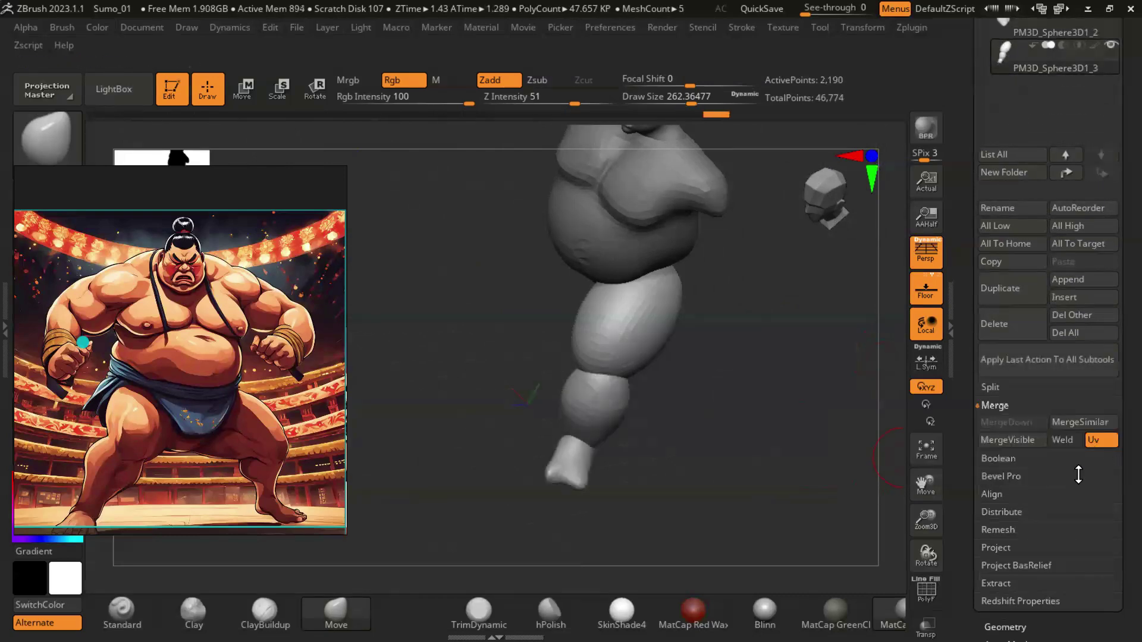
Step: Set DynaMesh Resolution to 32 and remesh the merged leg and foot
scroll(1079, 475, down, 3)
click(1007, 428)
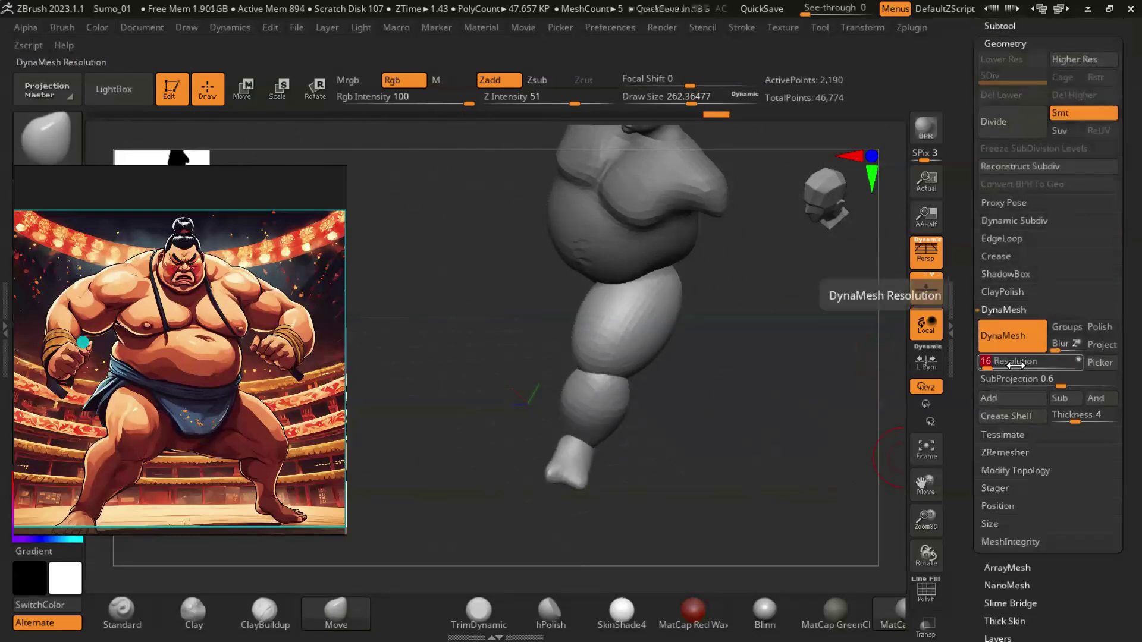
drag(1016, 365, 999, 361)
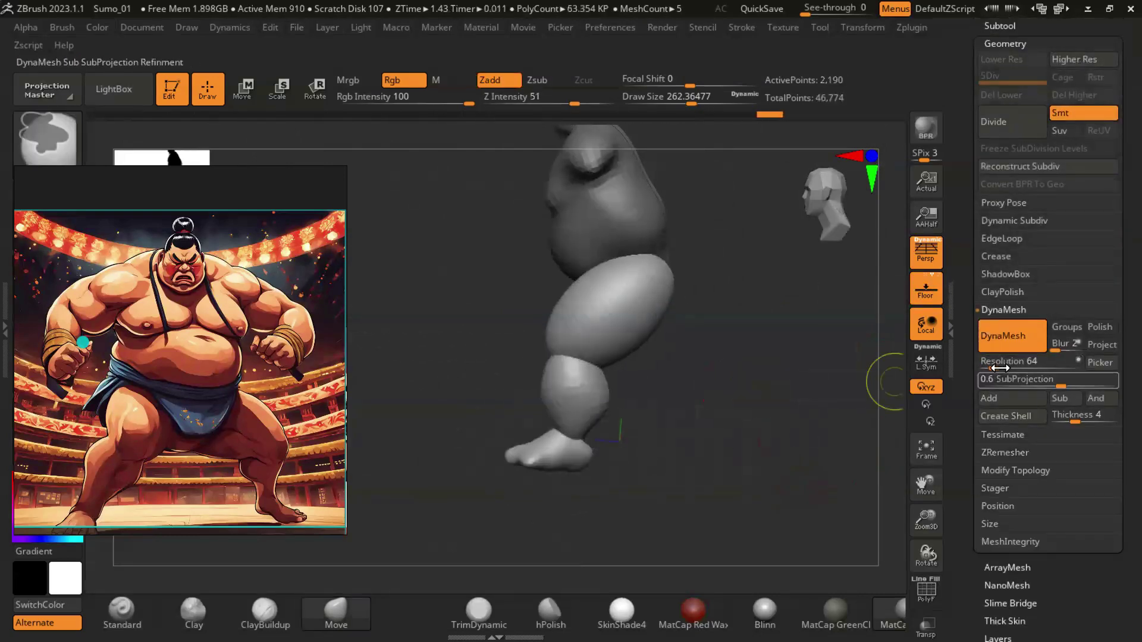
mouse_move(688, 408)
ctrl+mouse_down()
mouse_move(765, 470)
mouse_move(535, 358)
mouse_move(582, 377)
ctrl+mouse_up()
mouse_move(649, 449)
mouse_down()
mouse_move(763, 408)
mouse_move(779, 389)
mouse_up()
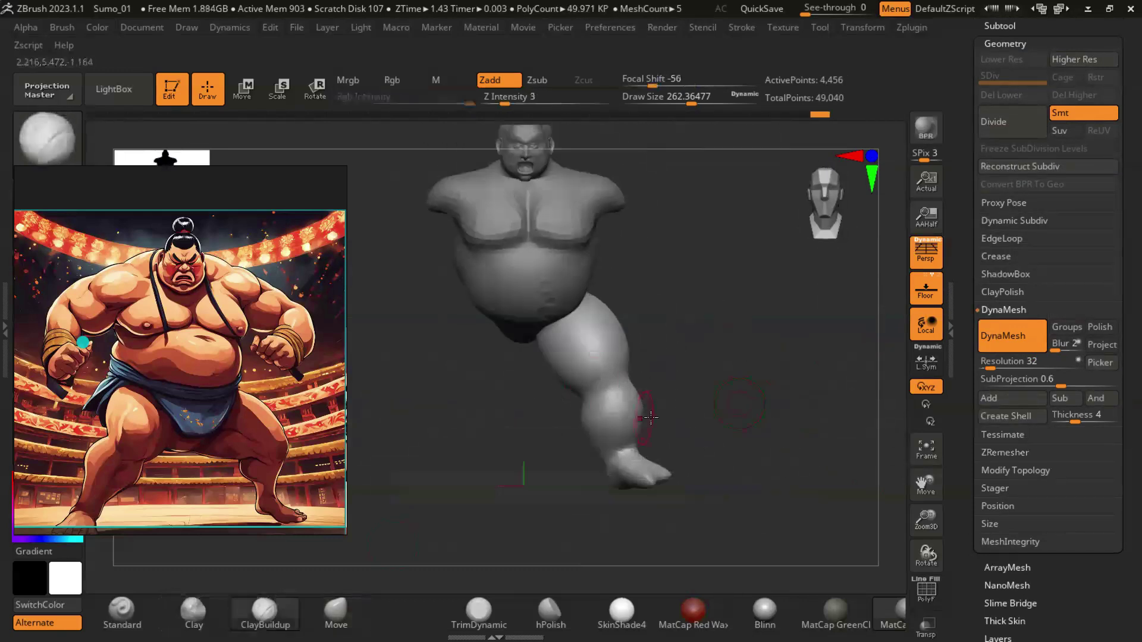
Step: Reshape the merged leg into a fuller calf and rounded foot, viewing front and side
drag(652, 410, 702, 437)
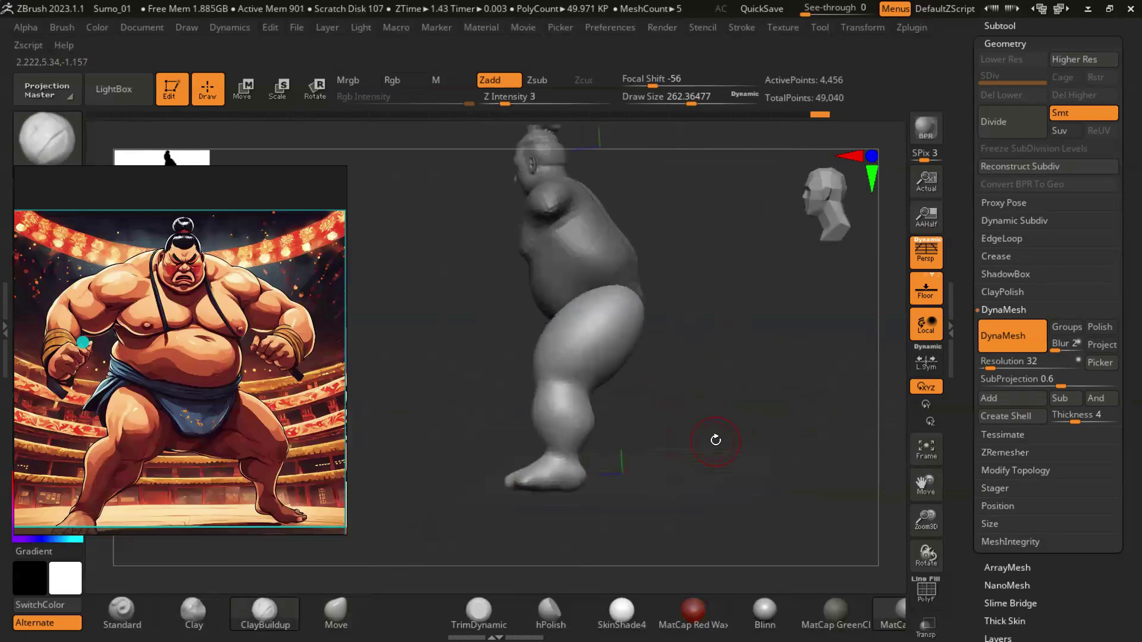
mouse_move(715, 440)
mouse_down()
mouse_move(755, 461)
mouse_move(651, 379)
mouse_move(668, 395)
mouse_up()
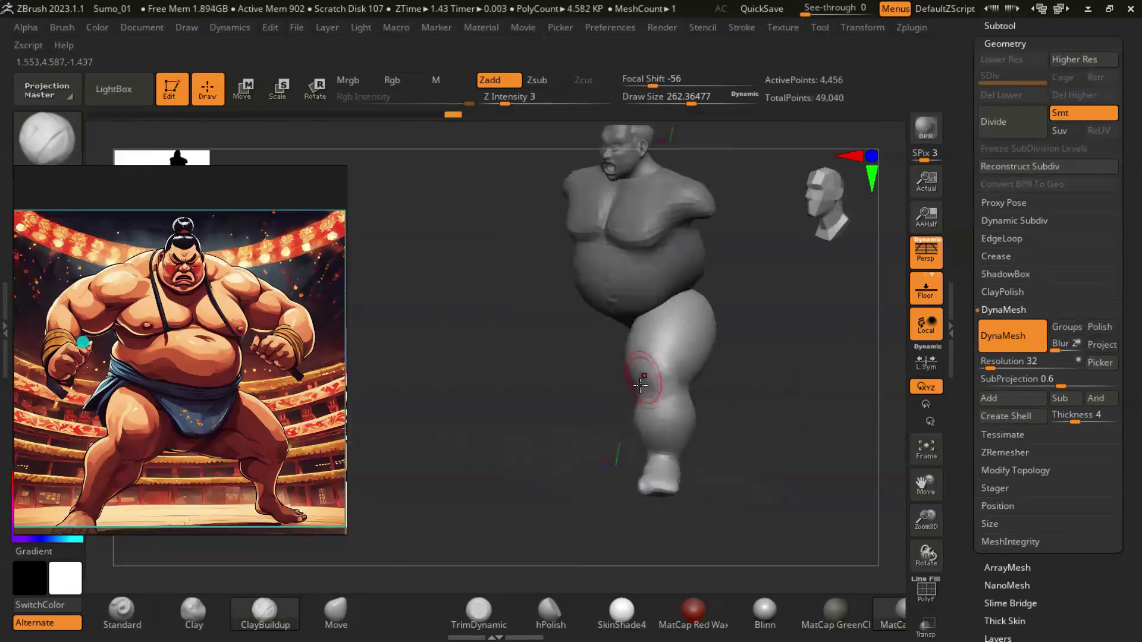
mouse_move(538, 426)
mouse_down()
mouse_move(735, 423)
mouse_move(629, 415)
mouse_move(621, 320)
mouse_move(760, 426)
mouse_move(714, 443)
mouse_move(710, 421)
mouse_up()
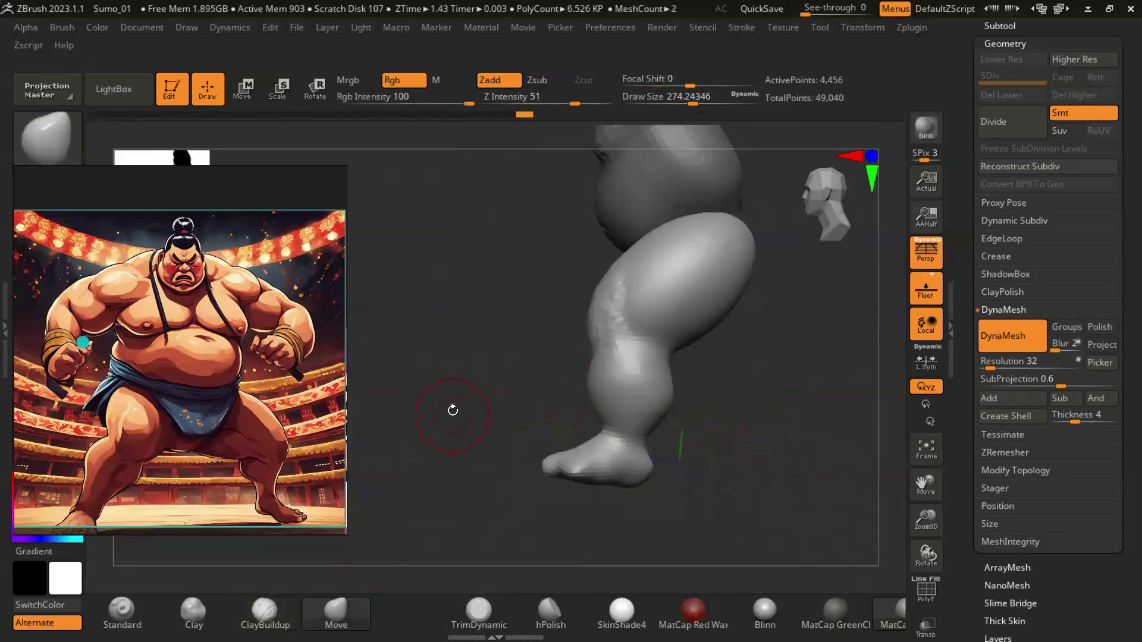
mouse_move(676, 405)
mouse_down()
mouse_move(749, 434)
mouse_move(671, 416)
mouse_move(751, 411)
mouse_move(664, 414)
mouse_move(754, 421)
mouse_move(432, 369)
mouse_move(606, 463)
mouse_up()
key(b)
key(m)
key(v)
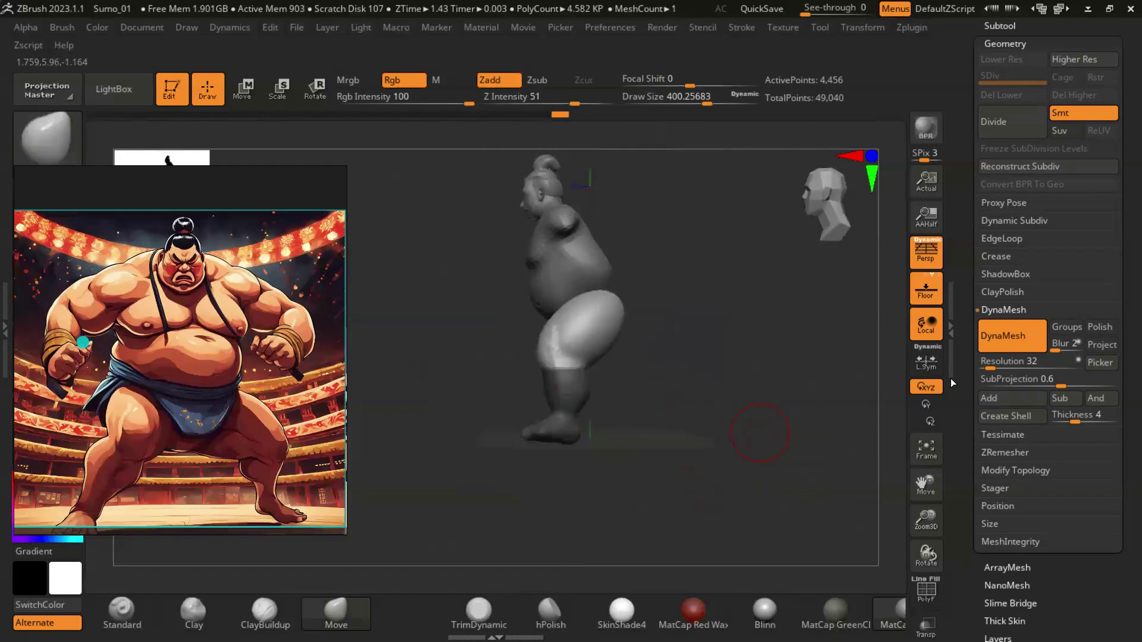
scroll(1126, 299, down, 5)
Step: Rotate the unmasked leg about 12 degrees outward into a wider stance
click(1002, 292)
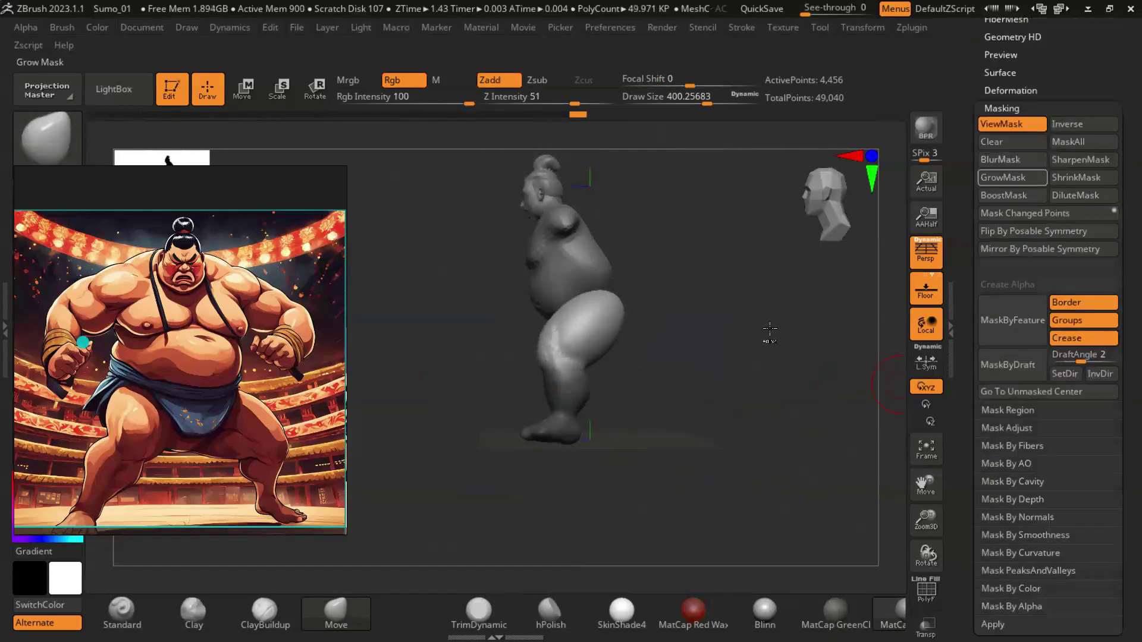
key(r)
alt+drag(652, 251, 601, 344)
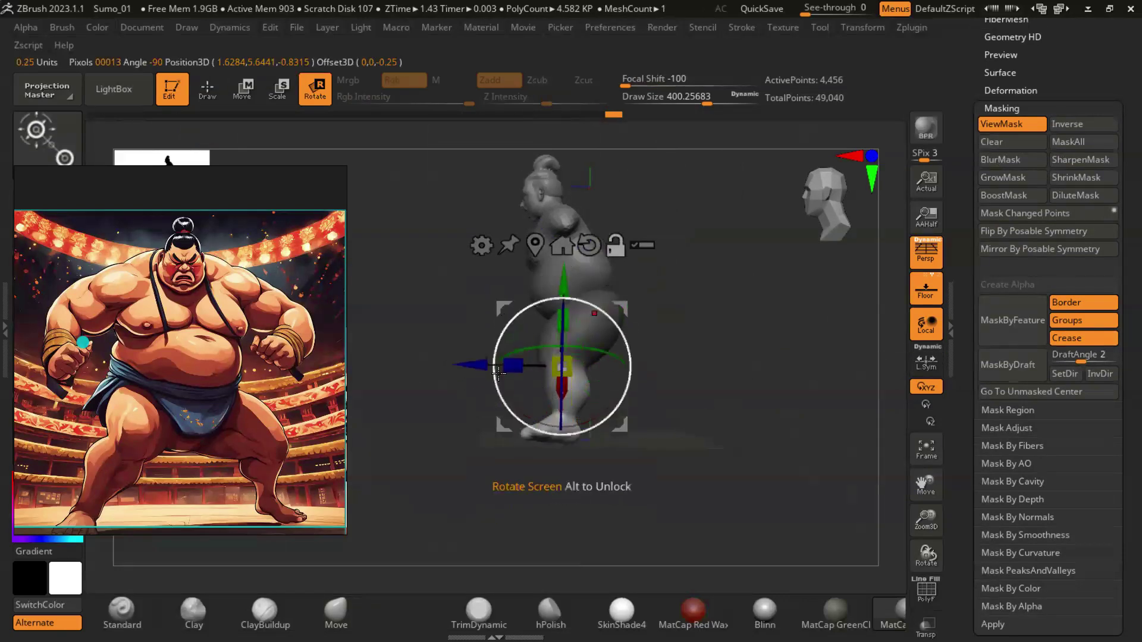
drag(684, 416, 776, 421)
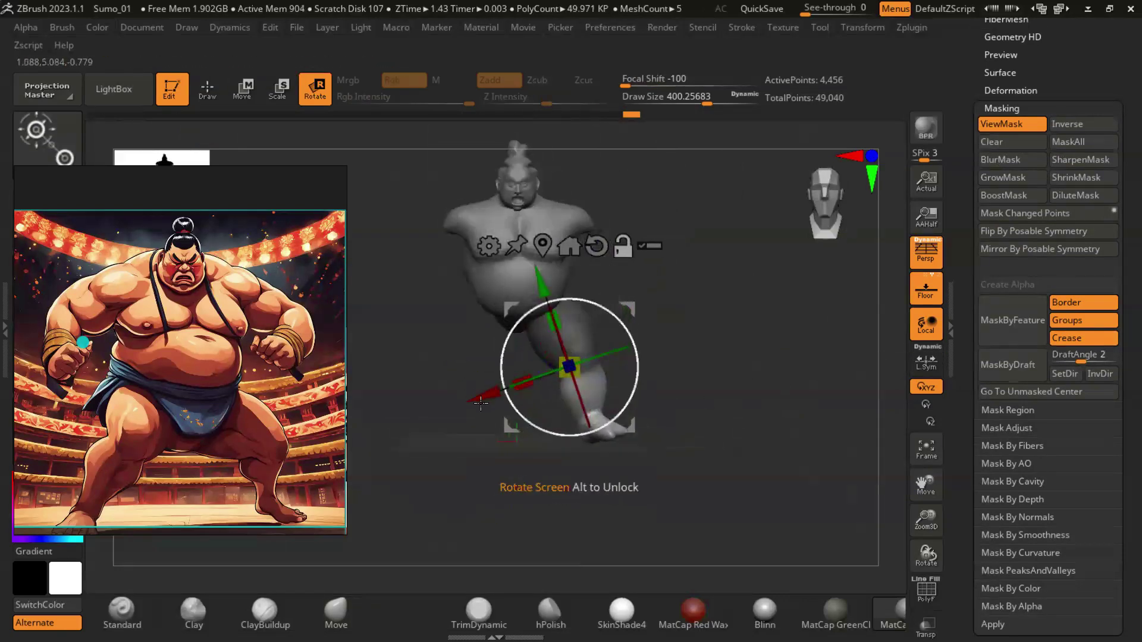
drag(485, 402, 657, 264)
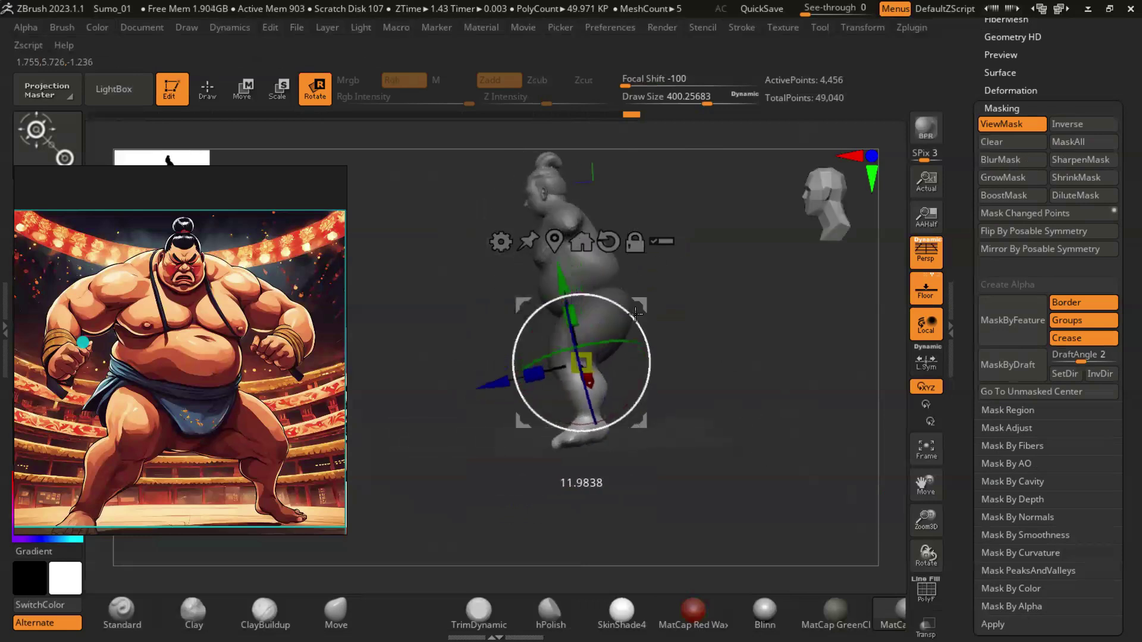
drag(635, 322, 651, 357)
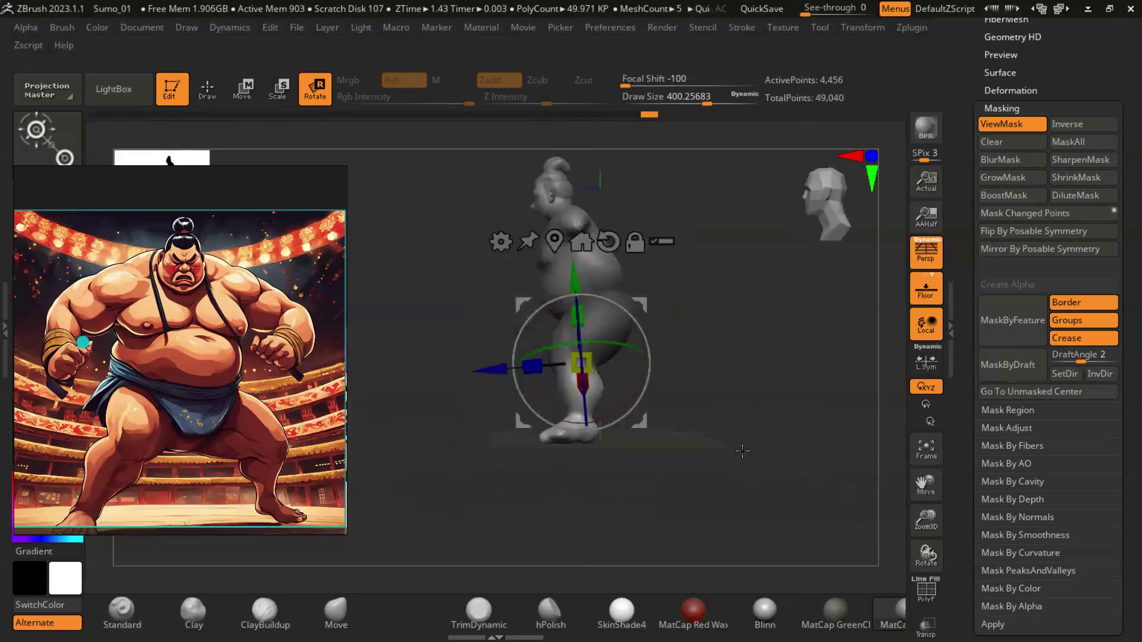
mouse_move(730, 454)
mouse_down()
mouse_move(747, 438)
mouse_move(689, 500)
mouse_move(747, 439)
mouse_move(741, 455)
mouse_up()
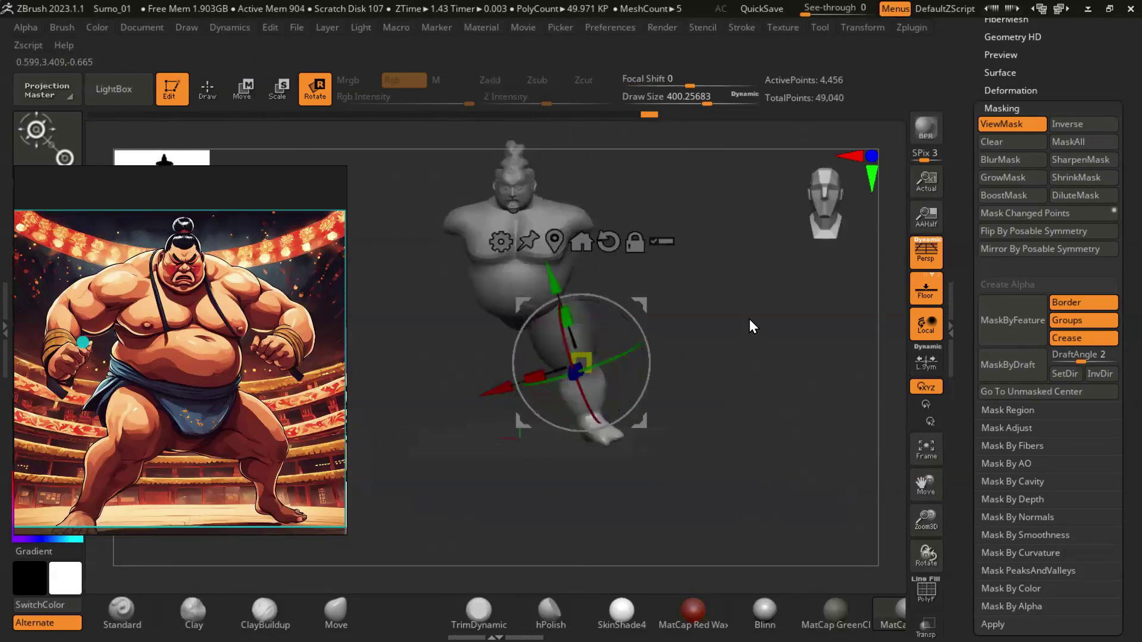
key(q)
Step: Mirror the body with SubTool Master so both legs match
click(911, 27)
click(988, 303)
click(650, 334)
mouse_move(739, 382)
mouse_down()
mouse_move(641, 372)
mouse_move(751, 444)
mouse_move(720, 408)
mouse_up()
key(b)
mouse_move(641, 393)
mouse_down()
mouse_move(629, 352)
mouse_move(659, 396)
mouse_move(765, 390)
mouse_move(523, 357)
mouse_move(765, 383)
mouse_move(662, 408)
mouse_up()
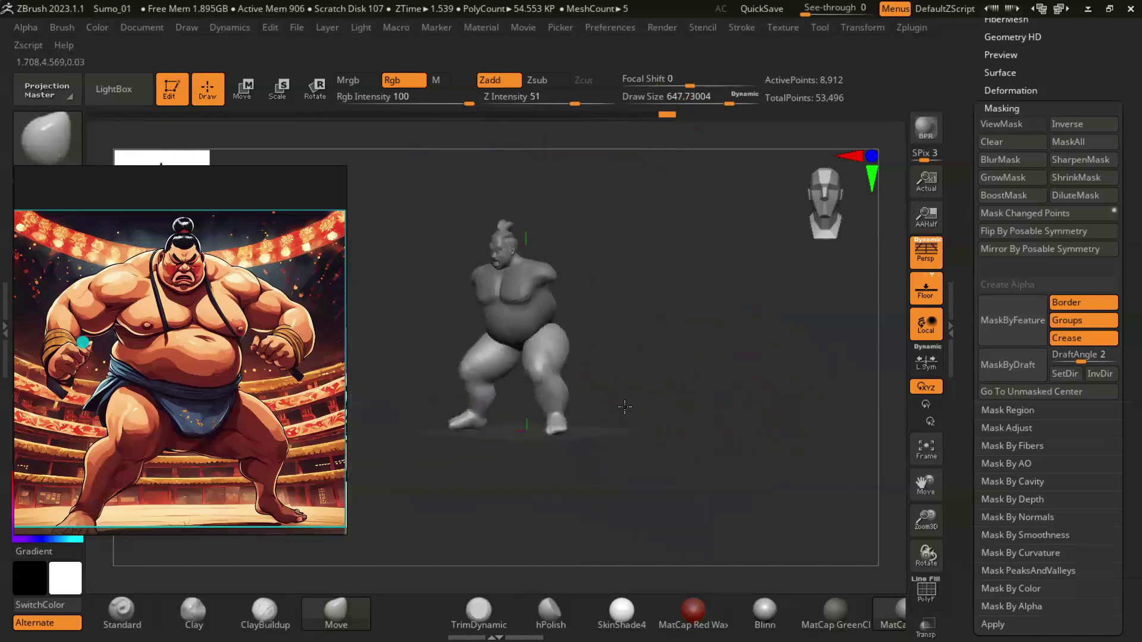
mouse_move(624, 407)
mouse_down()
mouse_move(674, 419)
mouse_move(715, 378)
mouse_up()
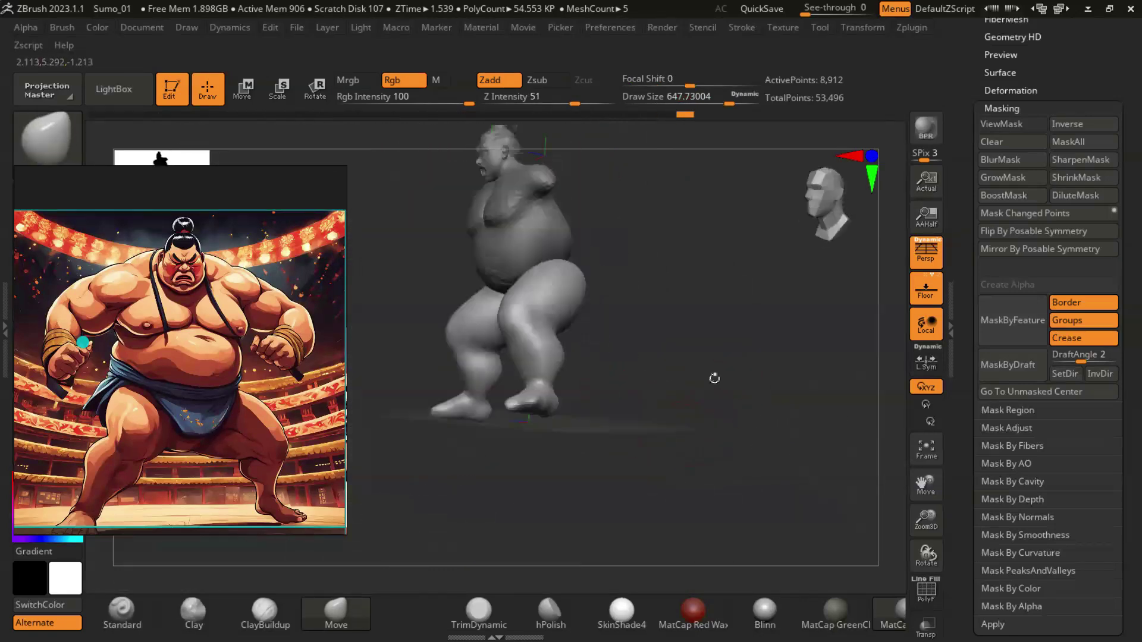
drag(714, 379, 547, 298)
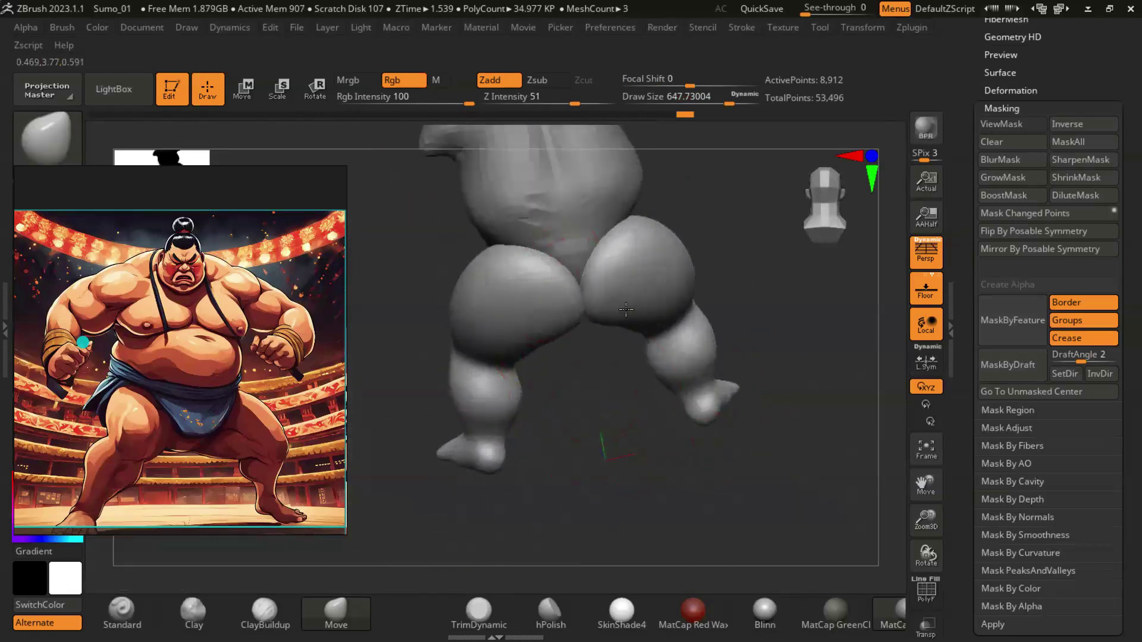
drag(626, 310, 620, 275)
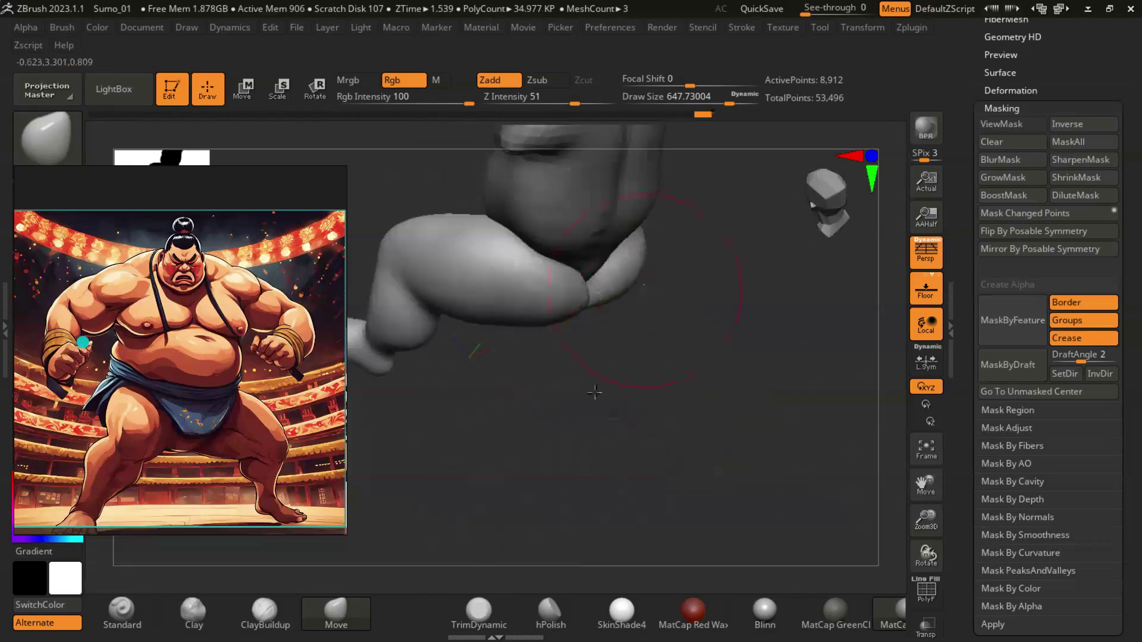
drag(614, 416, 582, 328)
mouse_move(744, 336)
mouse_down()
mouse_move(780, 433)
mouse_move(765, 432)
mouse_move(618, 306)
mouse_up()
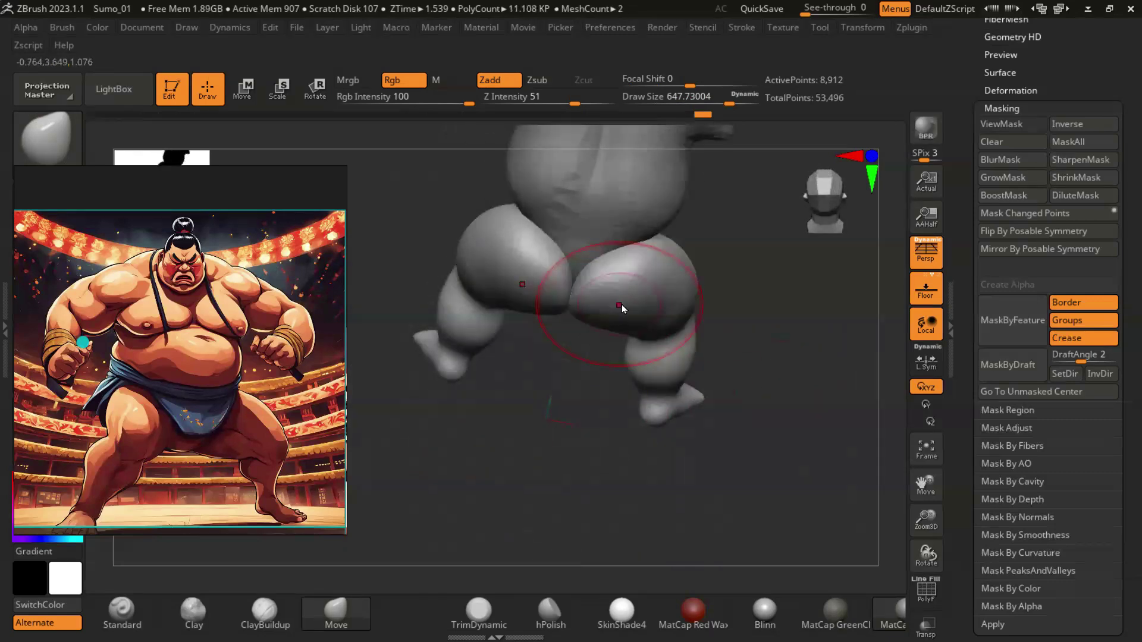
drag(573, 390, 584, 322)
mouse_move(586, 394)
mouse_down()
mouse_move(699, 318)
mouse_move(629, 302)
mouse_up()
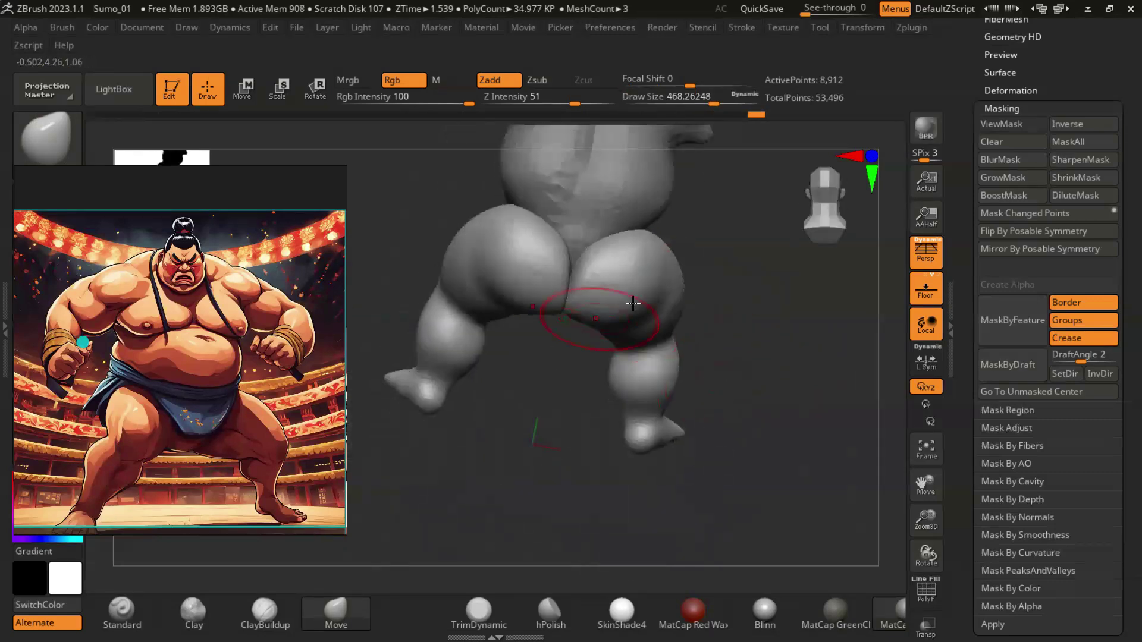
mouse_move(774, 364)
mouse_down()
mouse_move(710, 391)
mouse_move(779, 439)
mouse_move(648, 390)
mouse_move(745, 357)
mouse_up()
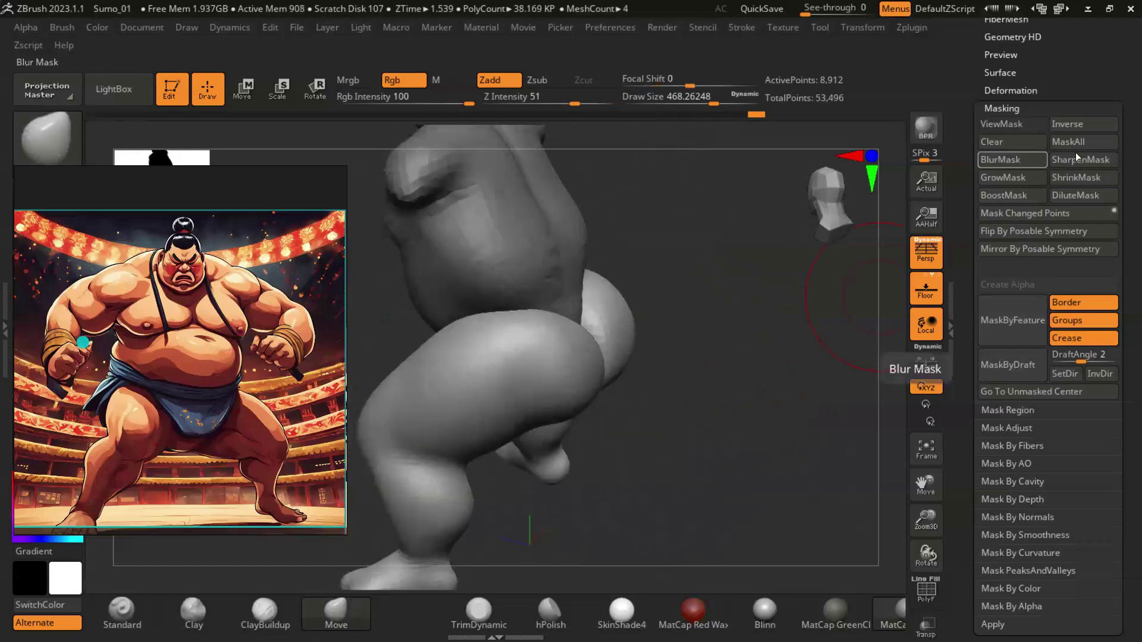
scroll(1076, 152, up, 10)
click(999, 107)
Step: Make PM3D_Sphere3D1_2 active and orbit around its belly, thigh and back
click(1004, 155)
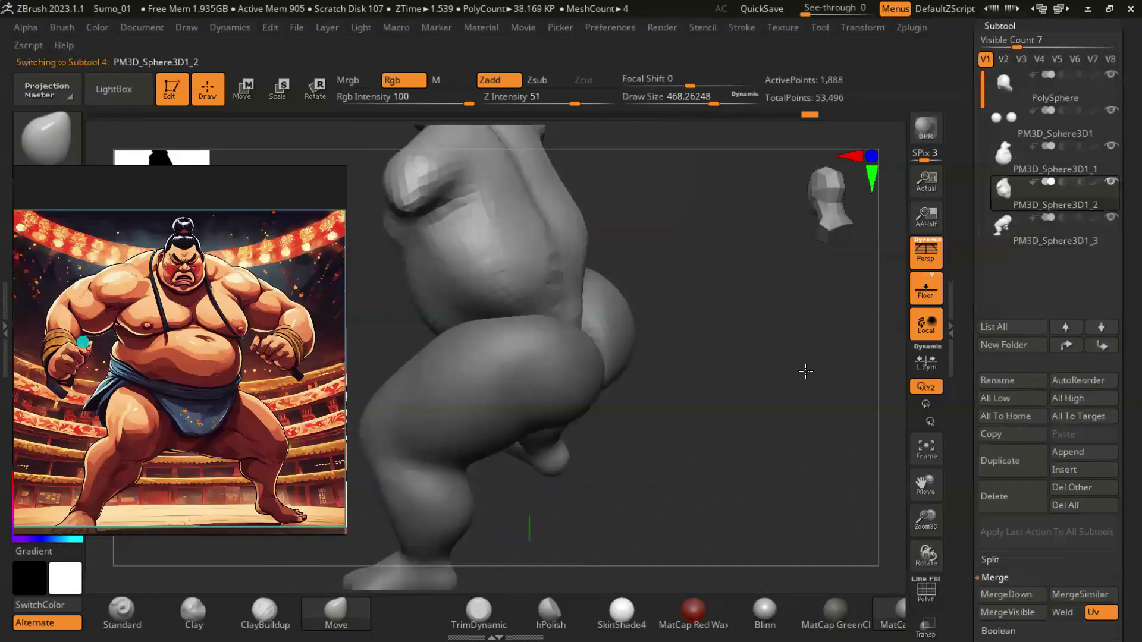
drag(800, 372, 797, 356)
drag(731, 328, 650, 274)
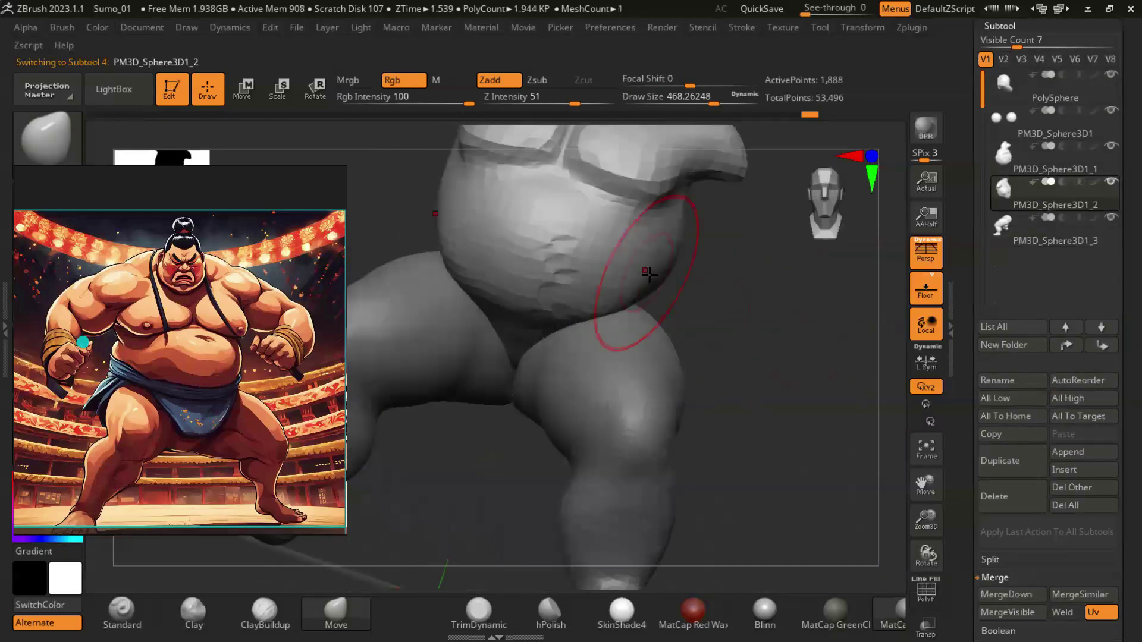
drag(749, 343, 564, 291)
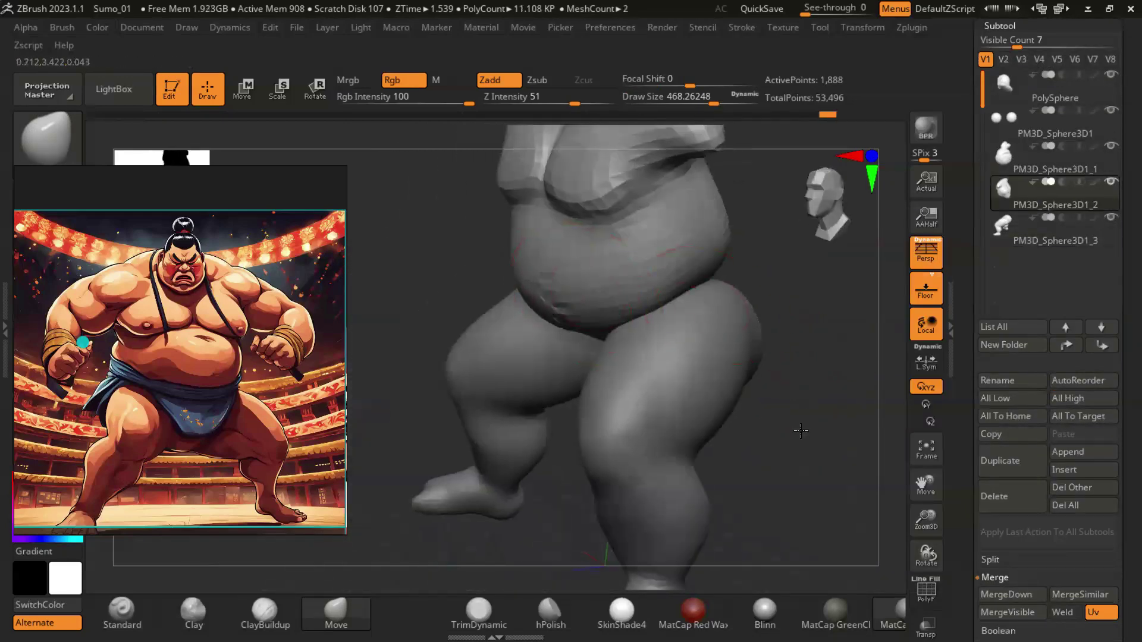
drag(800, 431, 611, 294)
drag(654, 333, 723, 393)
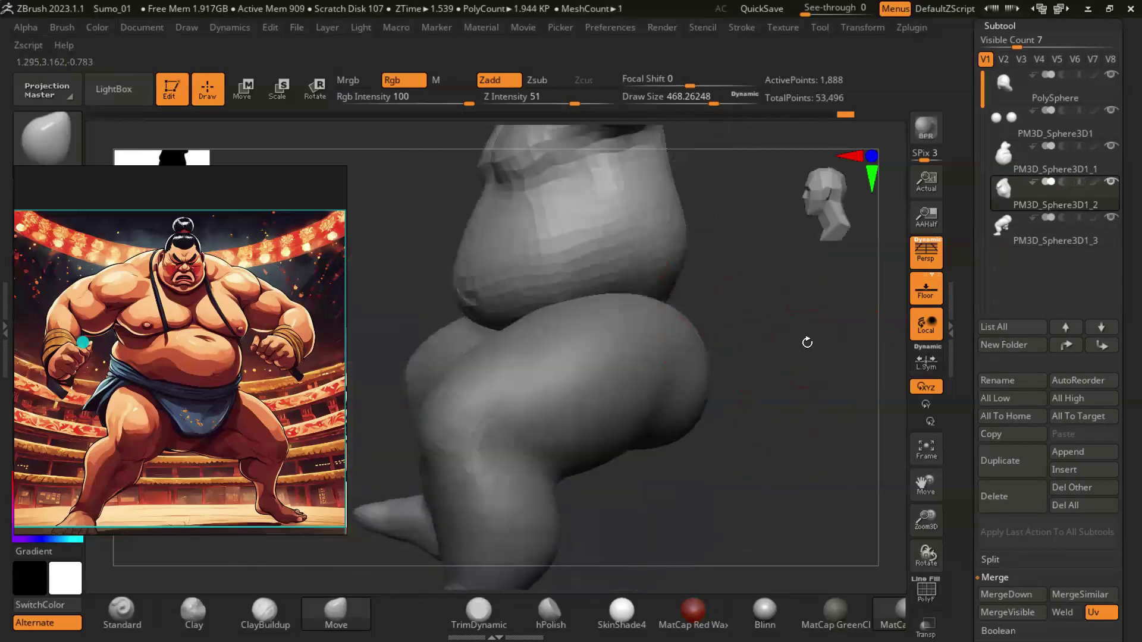
drag(727, 409, 536, 349)
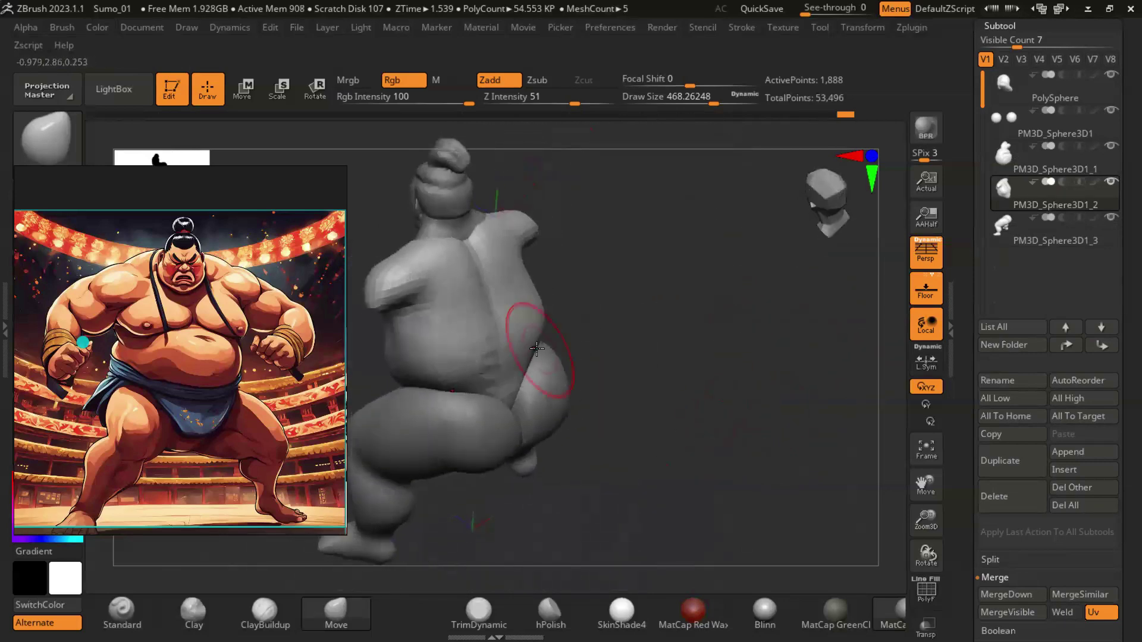
drag(702, 387, 580, 371)
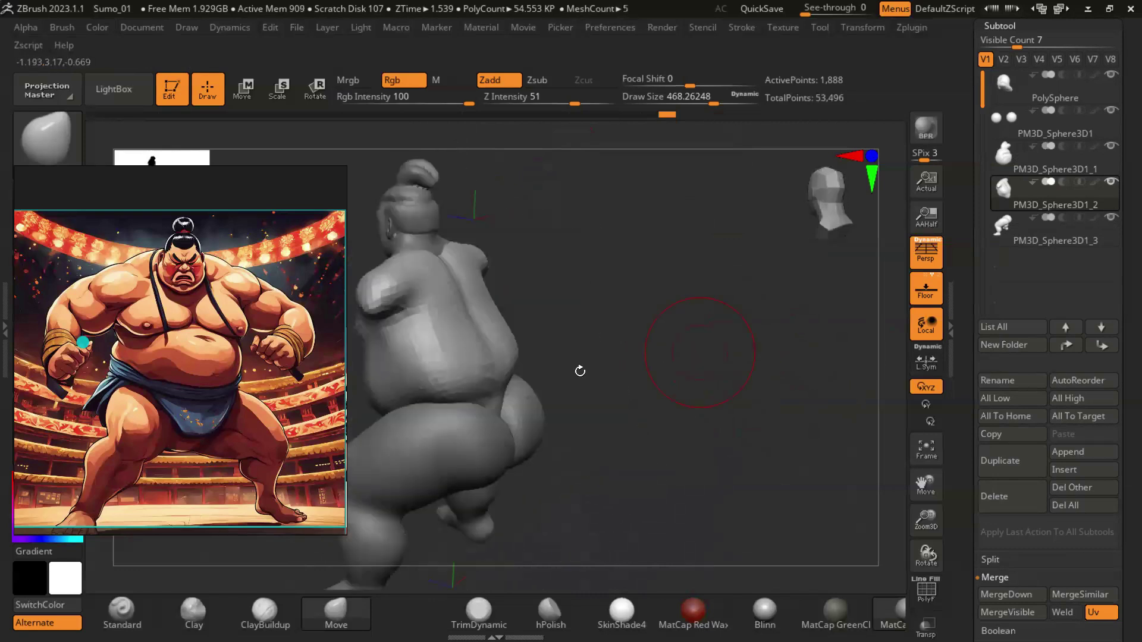
shift+drag(511, 394, 510, 408)
mouse_move(722, 398)
mouse_down()
mouse_move(699, 379)
mouse_move(532, 378)
mouse_up()
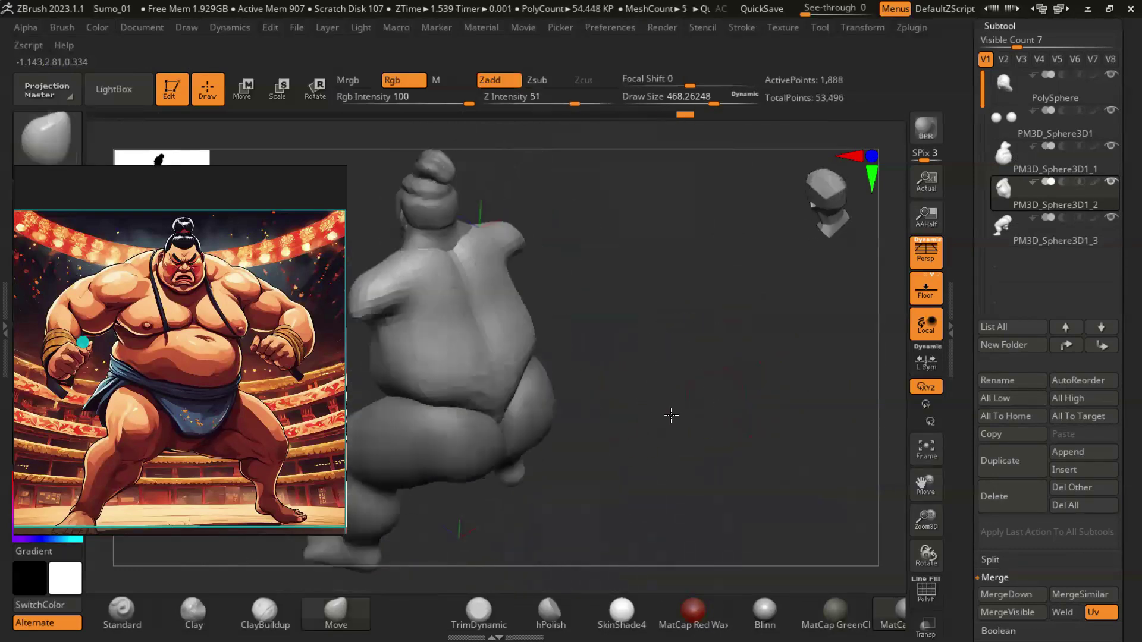
Step: Switch to the Move brush and review the body from front, side and three-quarter views
key(b)
key(m)
key(v)
mouse_move(724, 363)
mouse_down()
mouse_move(563, 386)
mouse_move(750, 358)
mouse_move(773, 383)
mouse_up()
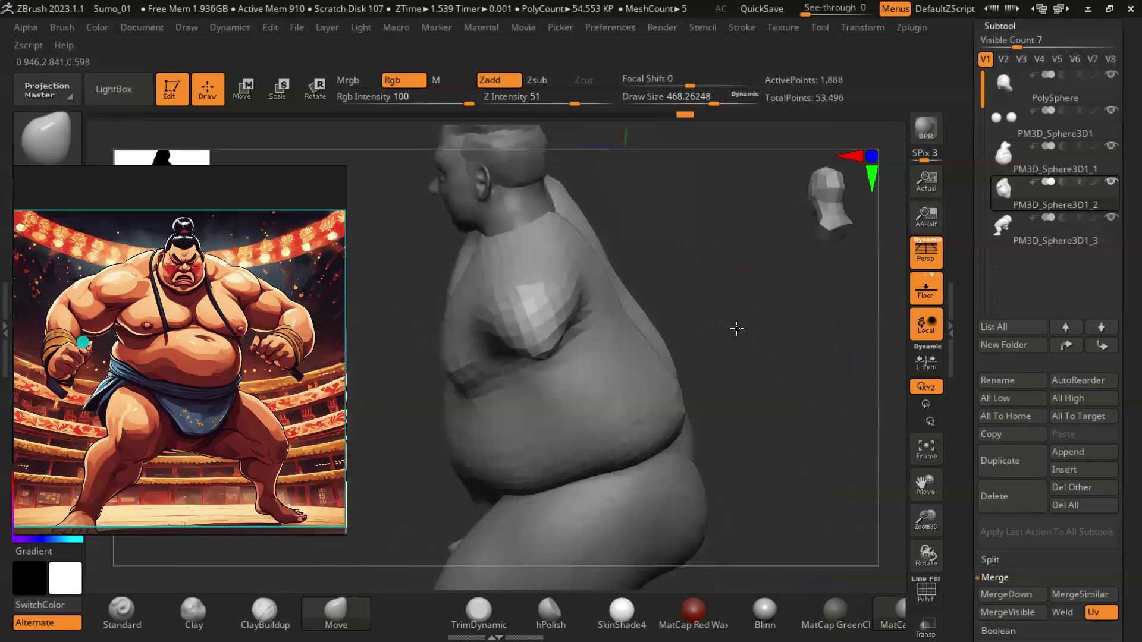
drag(786, 398, 619, 338)
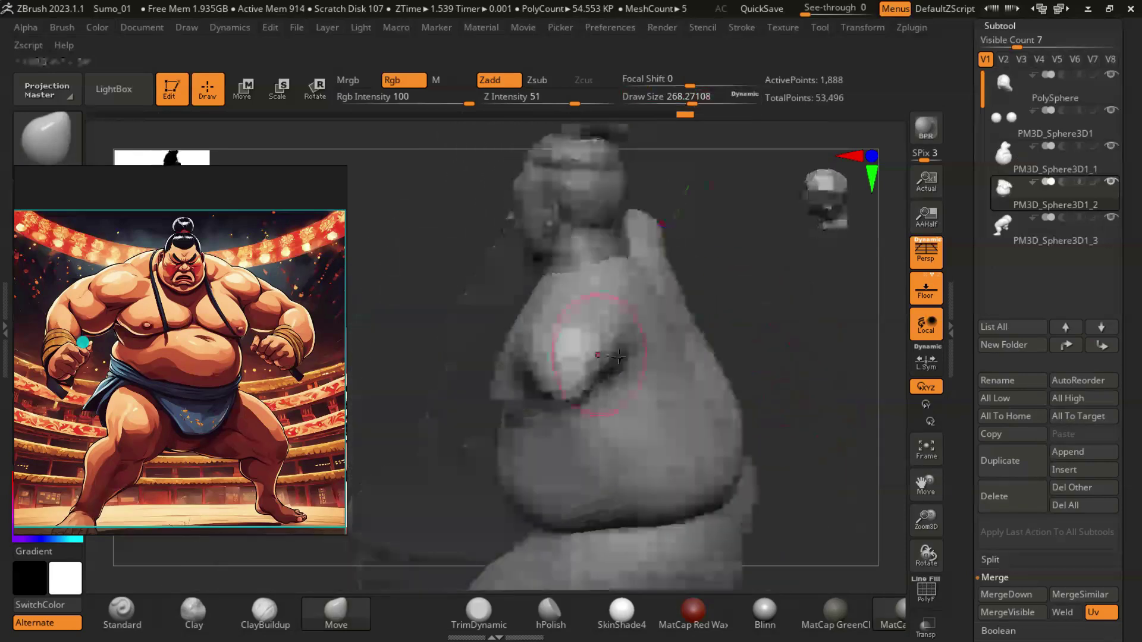
mouse_move(549, 298)
mouse_down()
mouse_move(562, 369)
mouse_move(606, 345)
mouse_up()
mouse_move(703, 381)
mouse_down()
mouse_move(528, 311)
mouse_move(592, 307)
mouse_move(729, 400)
mouse_move(757, 387)
mouse_move(777, 443)
mouse_move(723, 400)
mouse_move(749, 421)
mouse_move(621, 436)
mouse_move(714, 428)
mouse_move(791, 375)
mouse_move(816, 400)
mouse_move(782, 395)
mouse_up()
key(b)
key(m)
key(v)
mouse_move(667, 363)
mouse_down()
mouse_move(474, 344)
mouse_move(596, 331)
mouse_move(711, 387)
mouse_move(750, 446)
mouse_move(736, 427)
mouse_move(777, 326)
mouse_move(761, 457)
mouse_move(753, 426)
mouse_up()
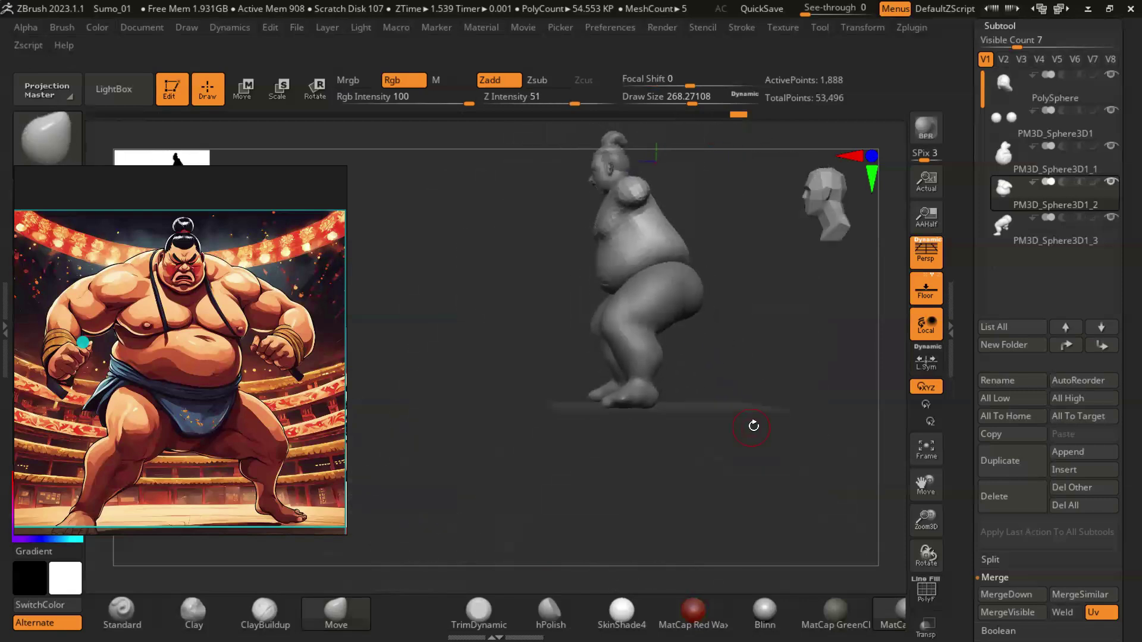
drag(755, 381, 701, 384)
Step: Append a new Sphere3D subtool, select it and show its transform gizmo
click(1077, 452)
click(706, 342)
click(1047, 271)
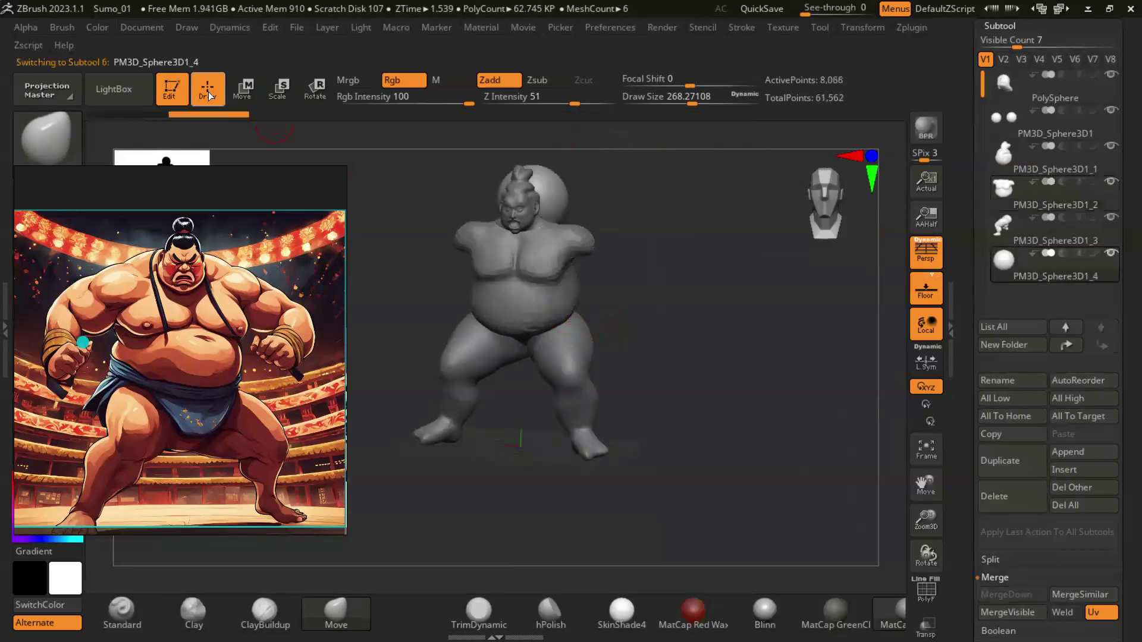
key(w)
scroll(1116, 322, down, 1)
scroll(1033, 295, down, 10)
click(1025, 369)
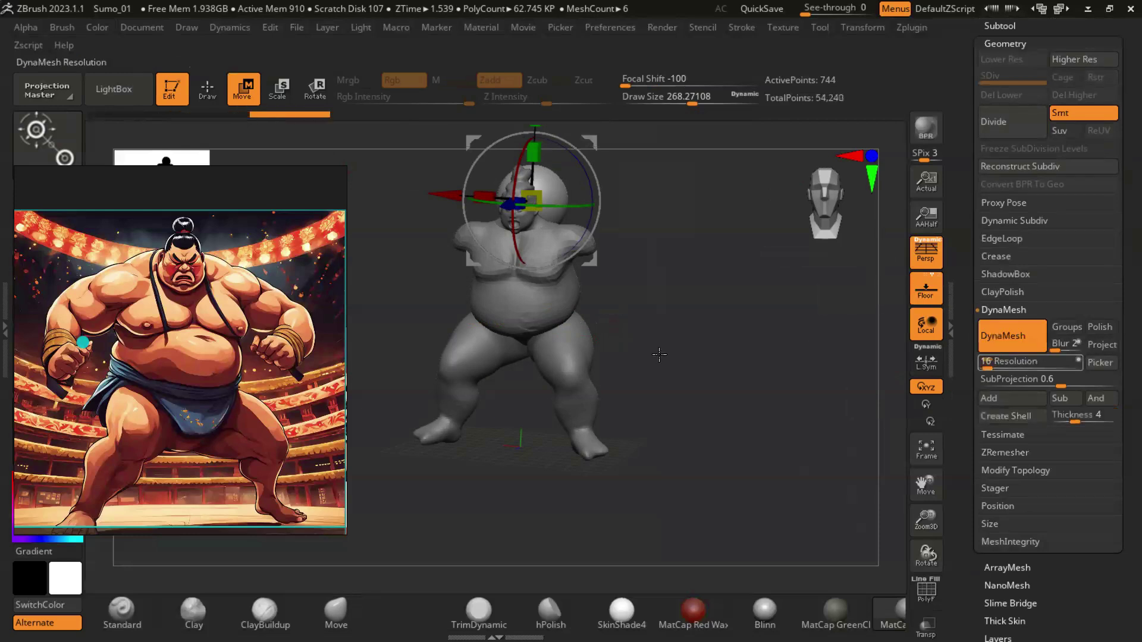
Step: Move the sphere onto the right shoulder and stretch it into an angled upper arm
mouse_move(708, 363)
mouse_down()
mouse_move(720, 369)
mouse_move(657, 366)
mouse_move(773, 334)
mouse_move(827, 340)
mouse_move(719, 322)
mouse_up()
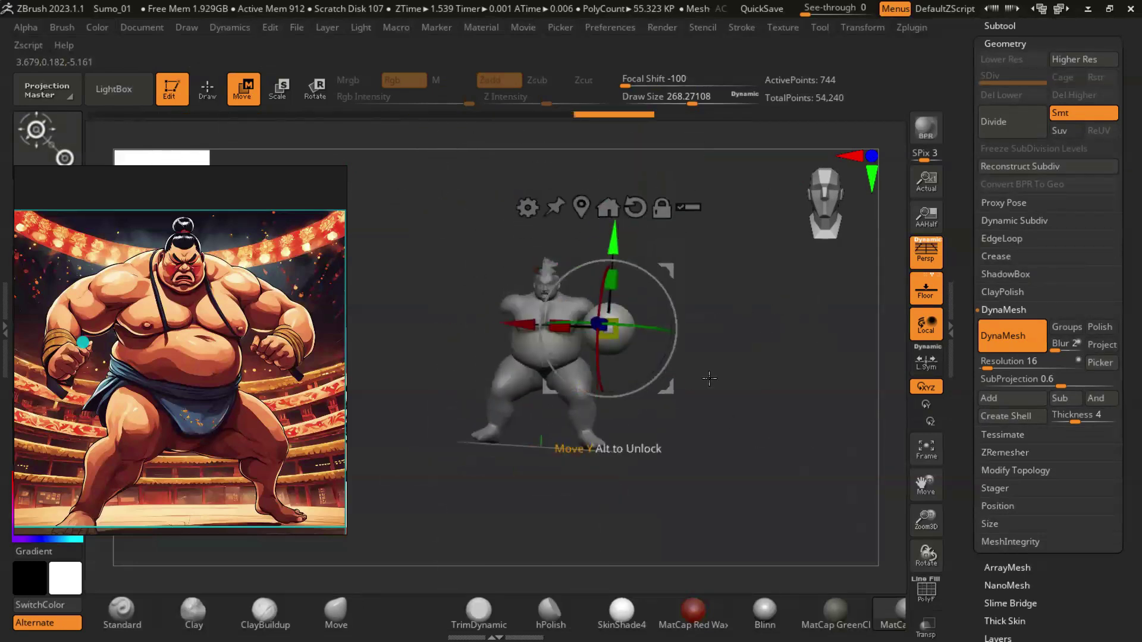
shift+drag(746, 439, 684, 369)
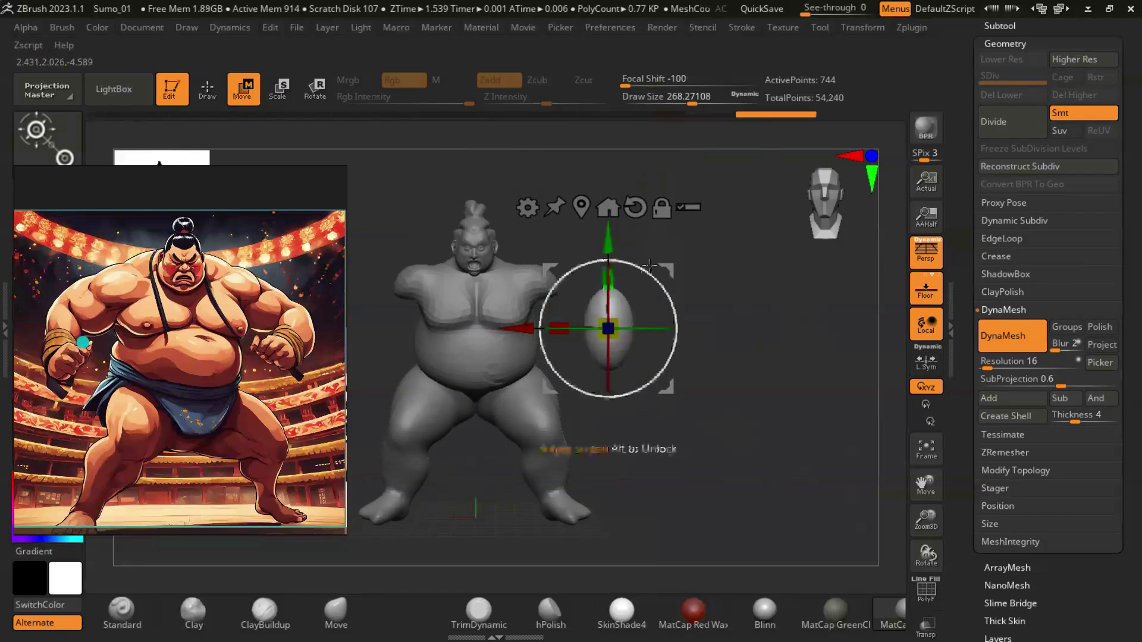
alt+drag(662, 208, 662, 176)
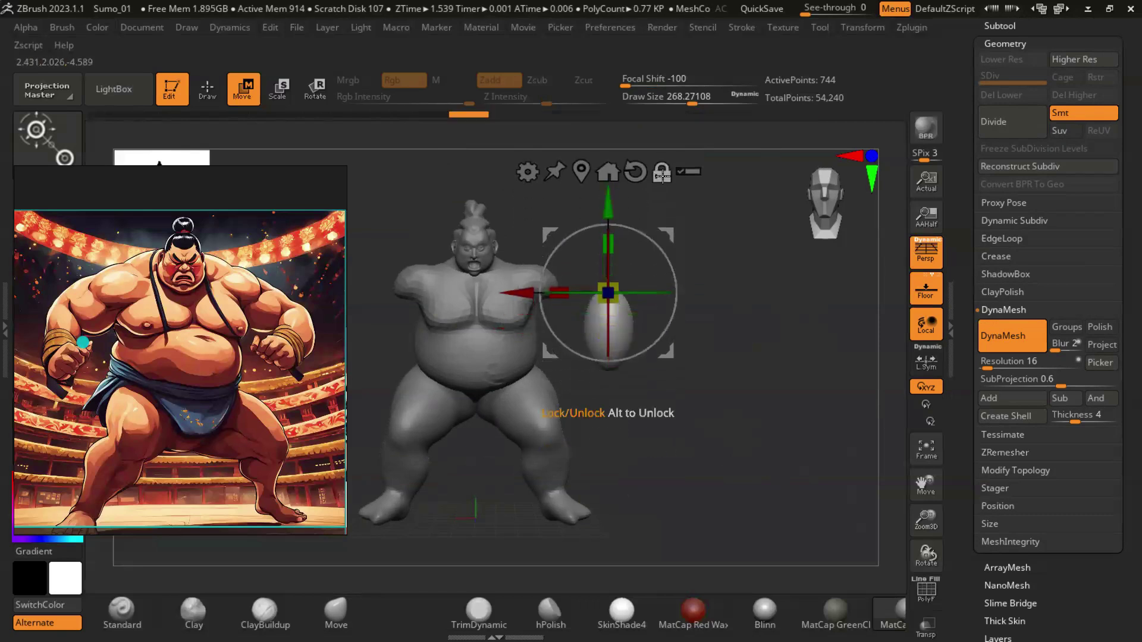
drag(540, 356, 477, 344)
mouse_move(725, 417)
mouse_down()
mouse_move(810, 444)
mouse_move(699, 296)
mouse_up()
drag(768, 326, 593, 359)
drag(778, 405, 737, 390)
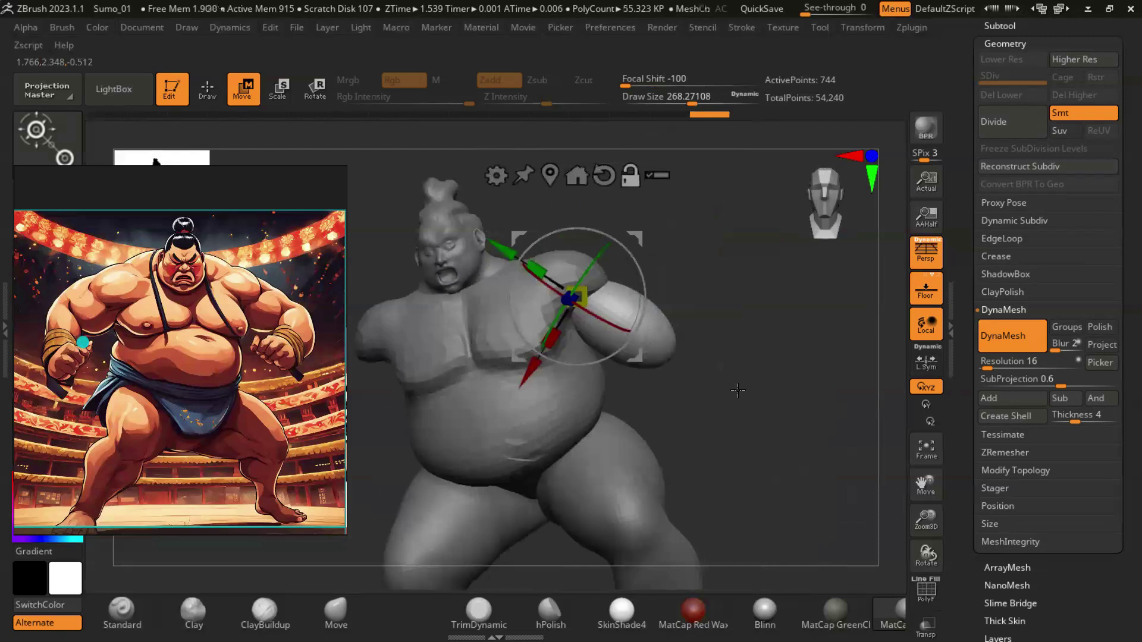
drag(730, 393, 701, 357)
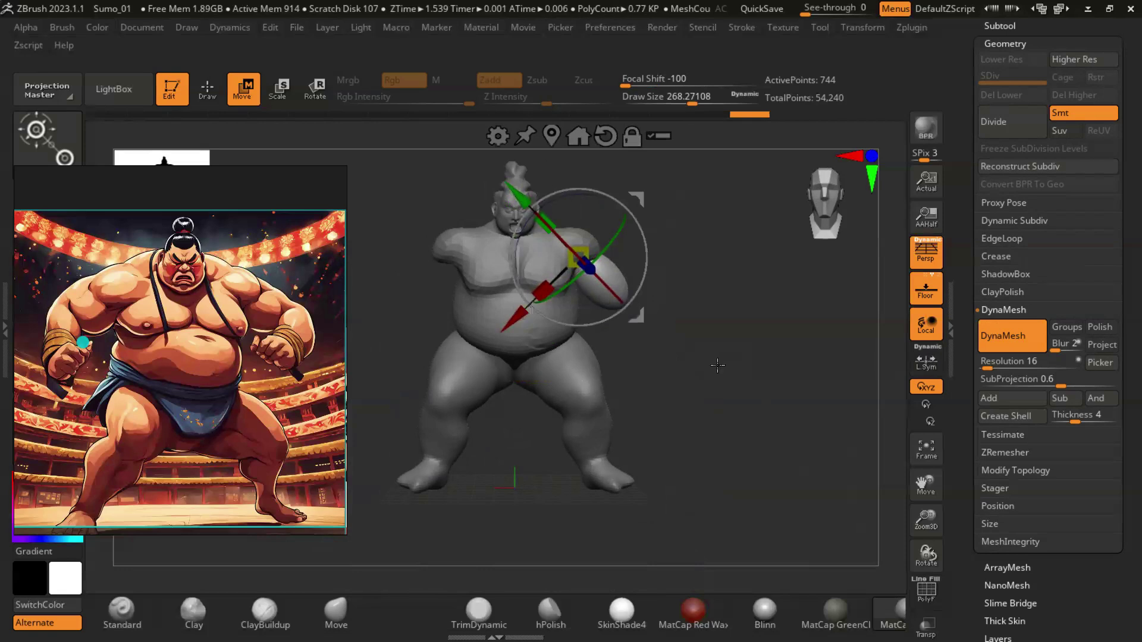
drag(718, 365, 559, 228)
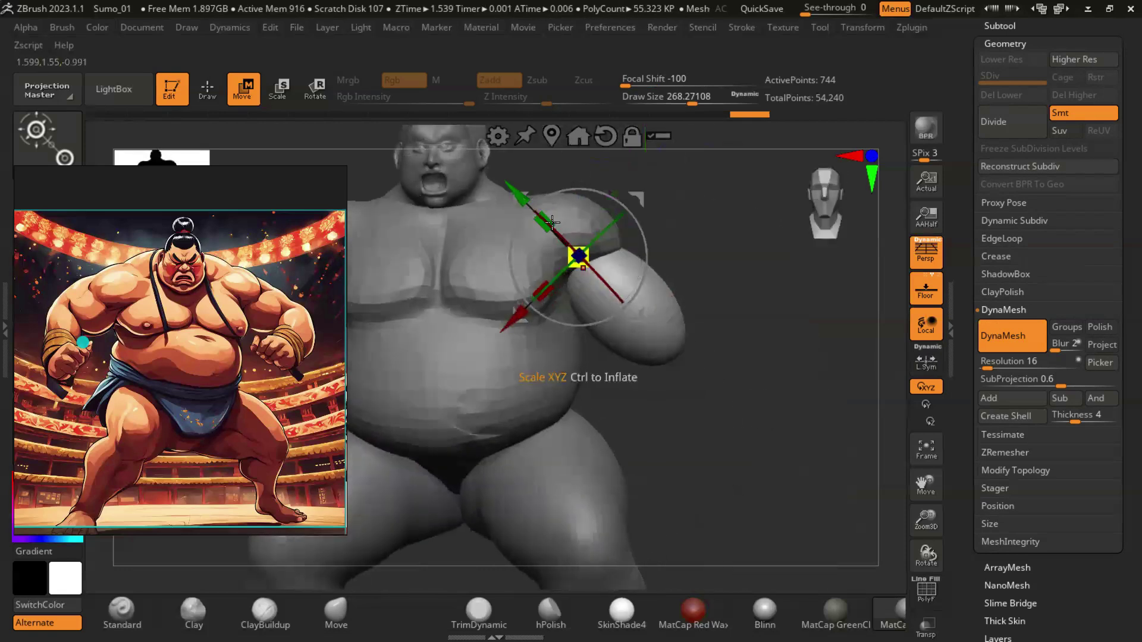
key(f)
scroll(1011, 333, up, 5)
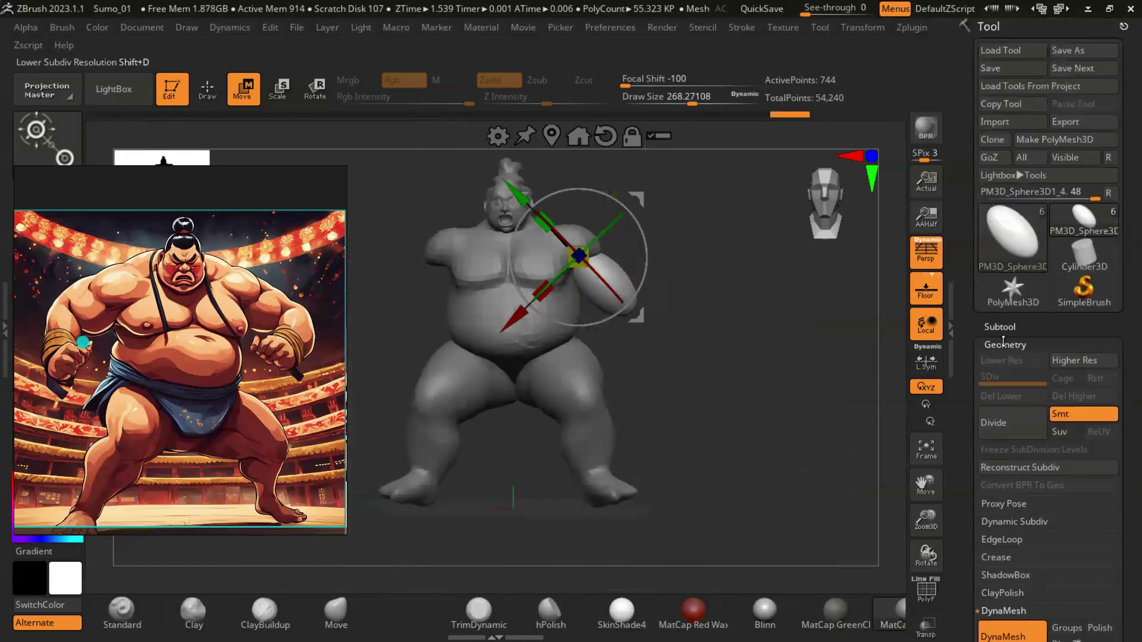
Step: Pull the arm piece down along its length and check it from several angles
click(1005, 324)
drag(521, 189, 547, 234)
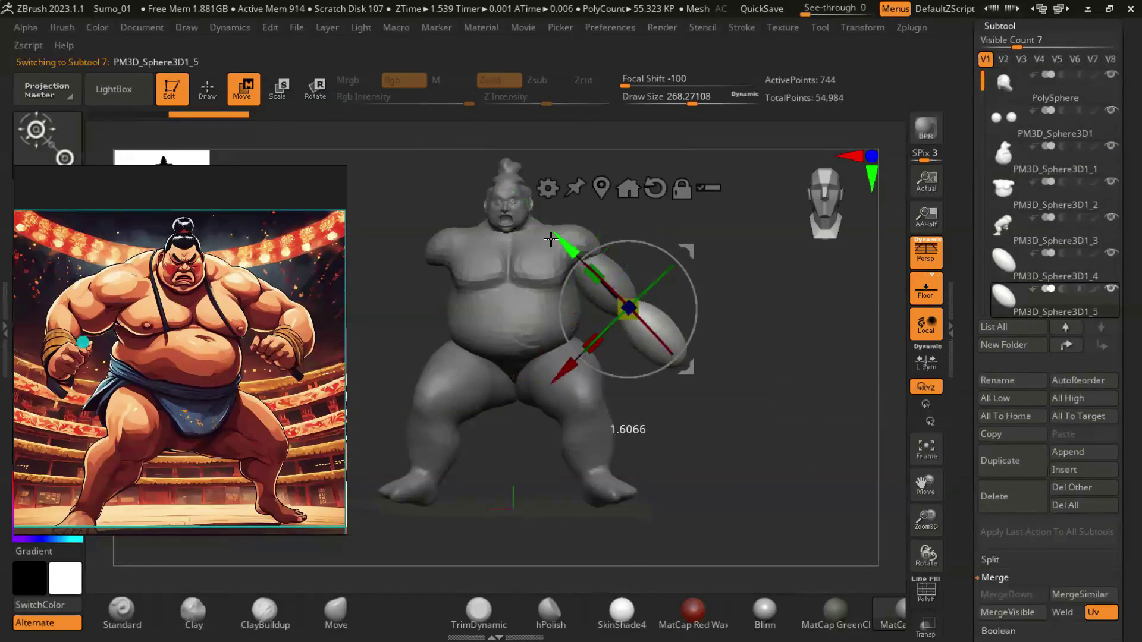
right_drag(635, 320, 583, 323)
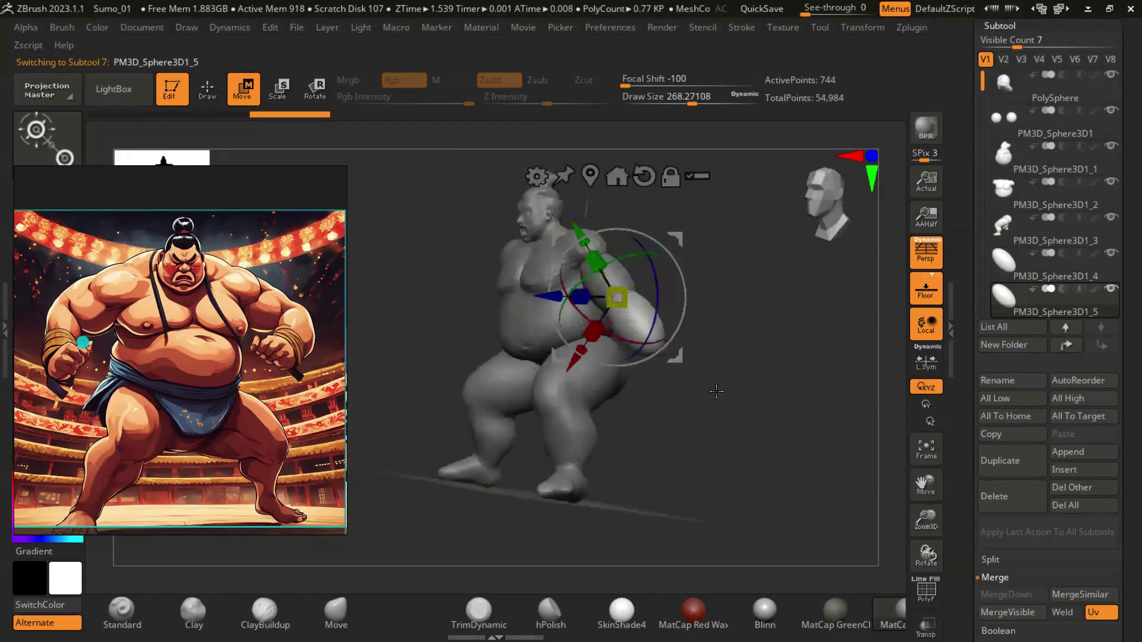
mouse_move(739, 399)
right_down()
mouse_move(554, 241)
mouse_move(790, 427)
mouse_move(767, 405)
mouse_move(780, 350)
right_up()
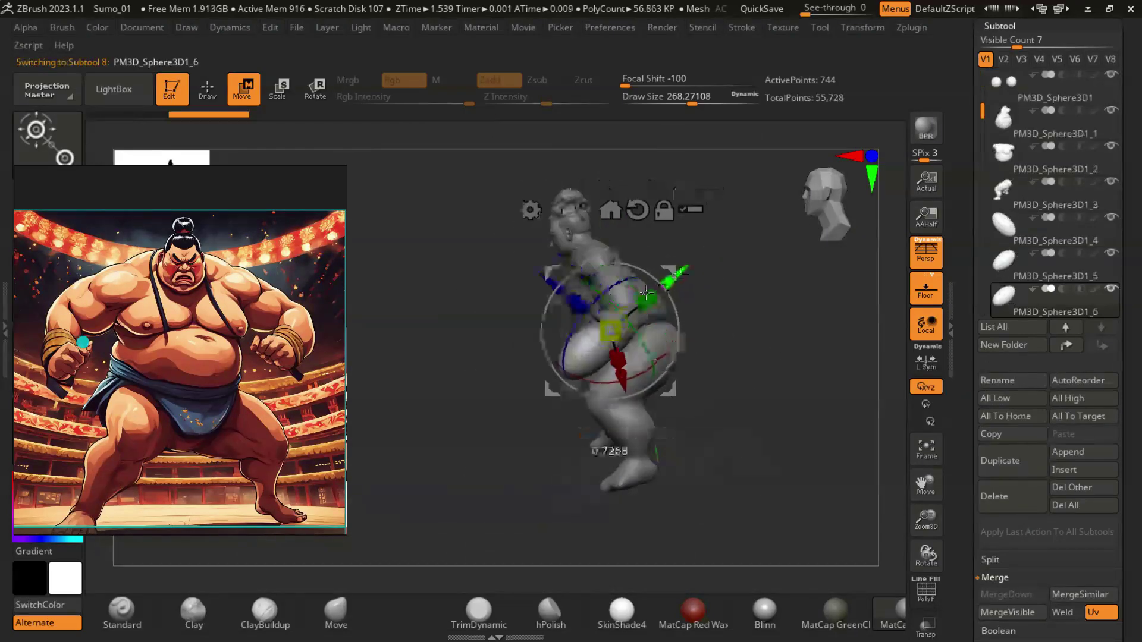
mouse_move(622, 320)
right_down()
mouse_move(701, 451)
mouse_move(635, 300)
right_up()
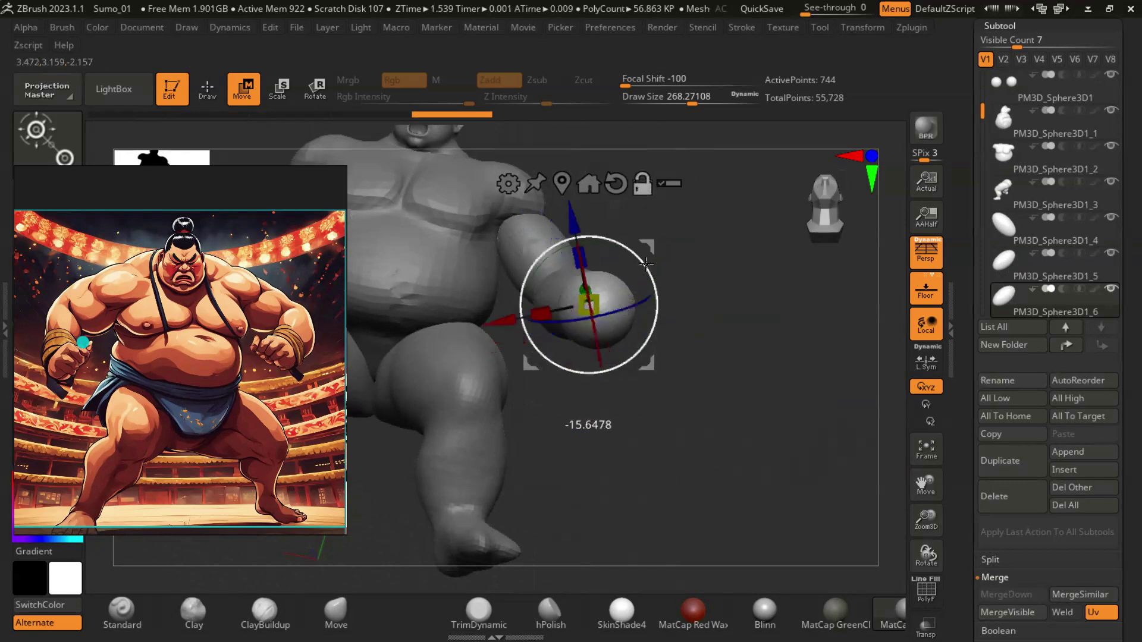
mouse_move(602, 311)
right_down()
mouse_move(773, 429)
mouse_move(158, 119)
right_up()
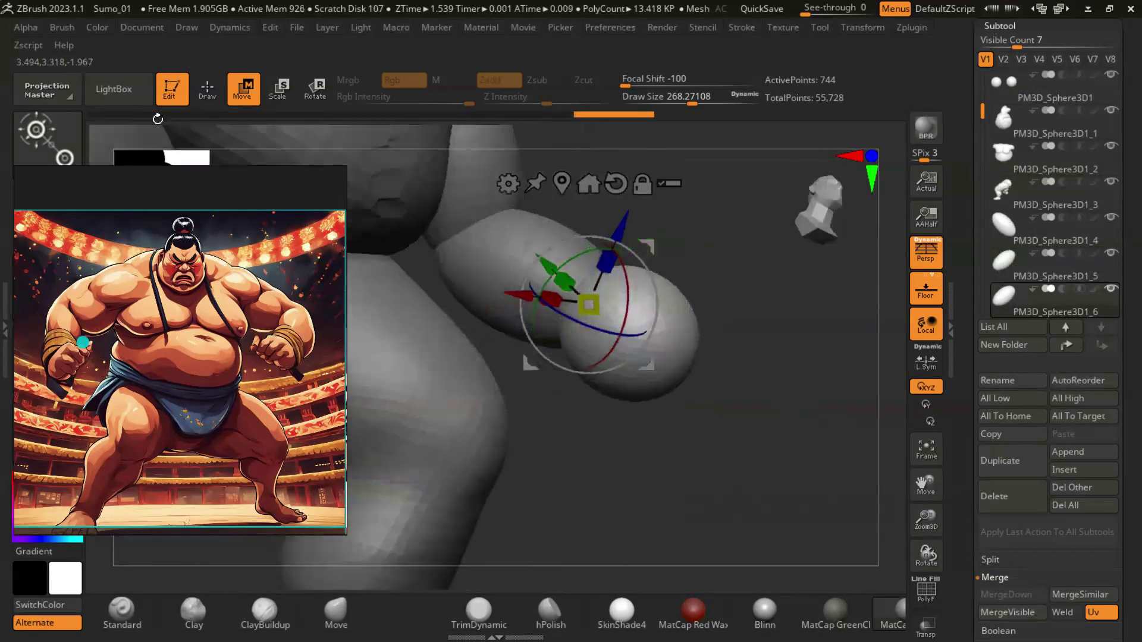
right_drag(380, 571, 658, 288)
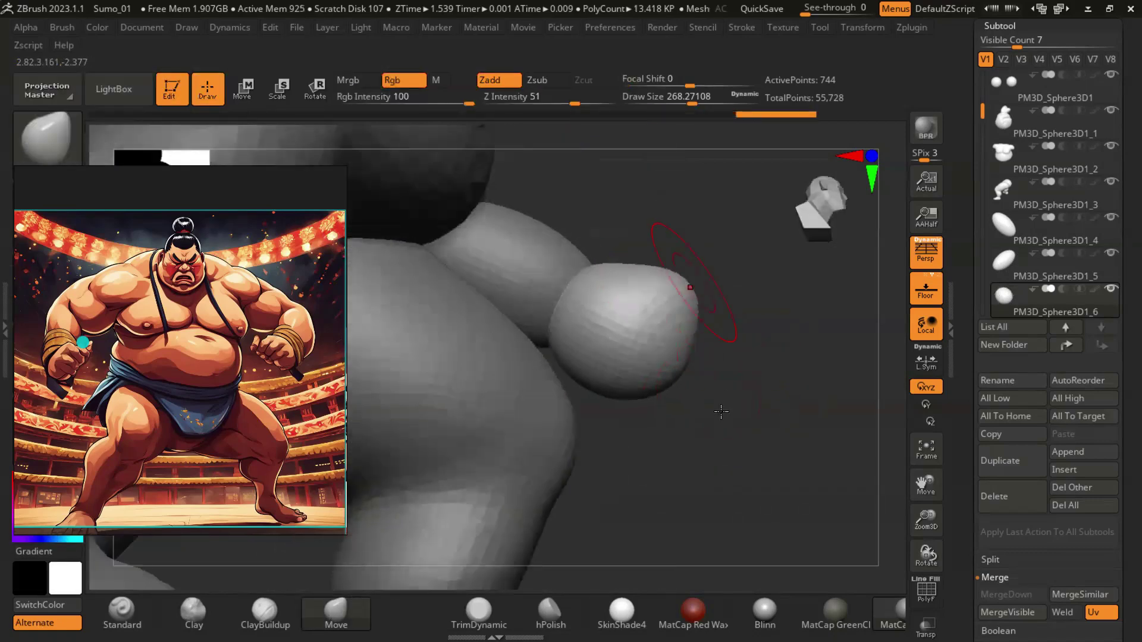
mouse_move(659, 409)
mouse_down()
mouse_move(661, 450)
mouse_move(738, 355)
mouse_move(757, 439)
mouse_move(787, 384)
mouse_move(760, 306)
mouse_up()
mouse_move(699, 326)
mouse_down()
mouse_move(777, 282)
mouse_move(754, 462)
mouse_move(785, 455)
mouse_up()
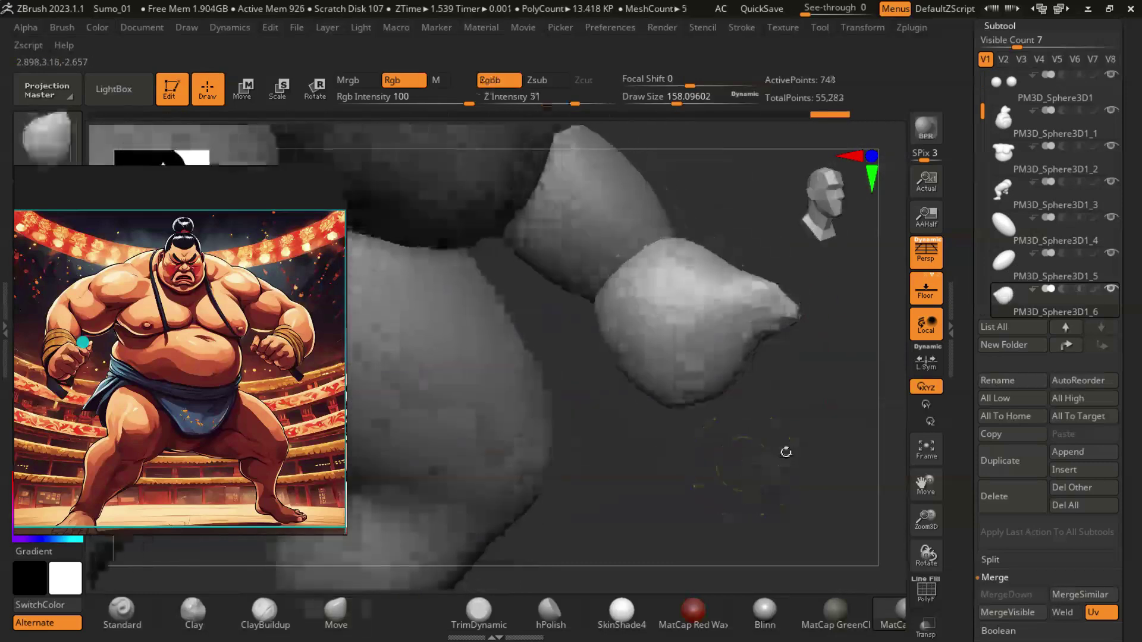
Step: Bring up the DynaMesh settings and smooth the foot surface into a fuller shape
drag(1117, 471, 1113, 137)
click(1006, 428)
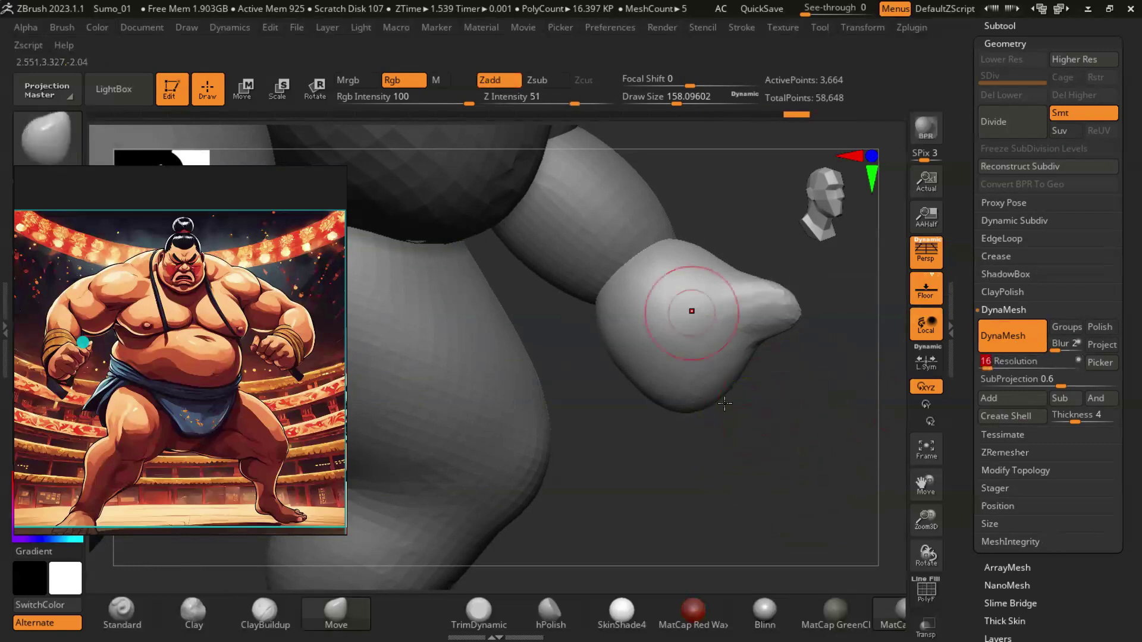
mouse_move(815, 481)
mouse_down()
mouse_move(739, 433)
mouse_move(773, 309)
mouse_move(784, 426)
mouse_up()
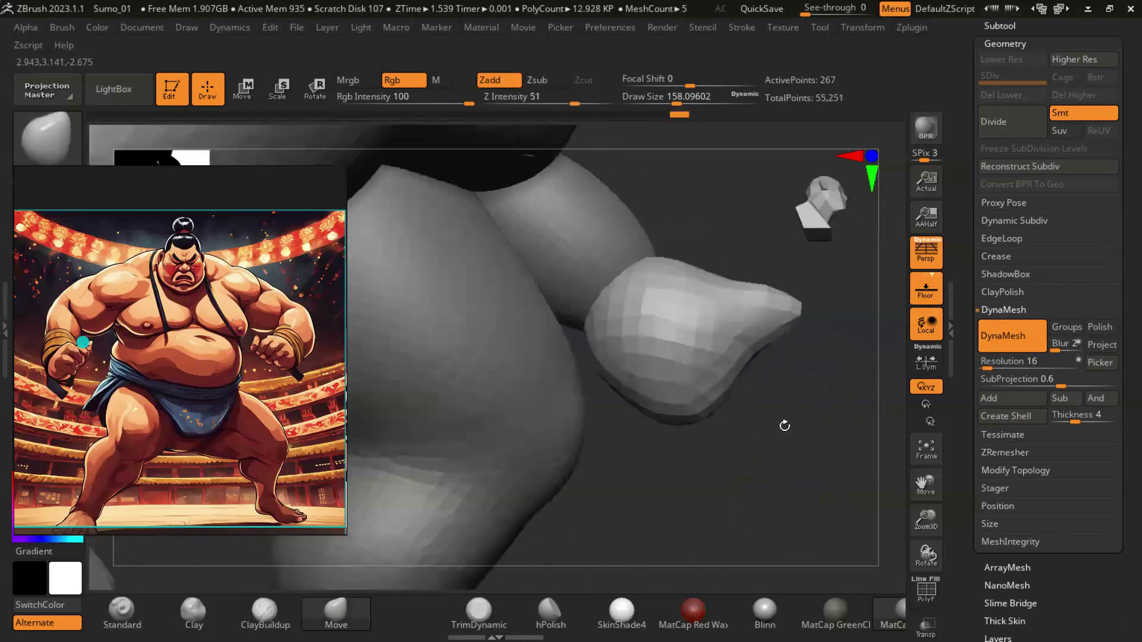
mouse_move(763, 379)
mouse_down()
mouse_move(676, 275)
mouse_move(777, 374)
mouse_up()
mouse_move(816, 481)
mouse_down()
mouse_move(687, 341)
mouse_move(734, 344)
mouse_up()
mouse_move(764, 453)
mouse_down()
mouse_move(754, 269)
mouse_move(758, 403)
mouse_up()
drag(703, 248, 693, 266)
mouse_move(716, 475)
mouse_down()
mouse_move(856, 416)
mouse_move(757, 448)
mouse_move(687, 290)
mouse_up()
drag(615, 363, 807, 262)
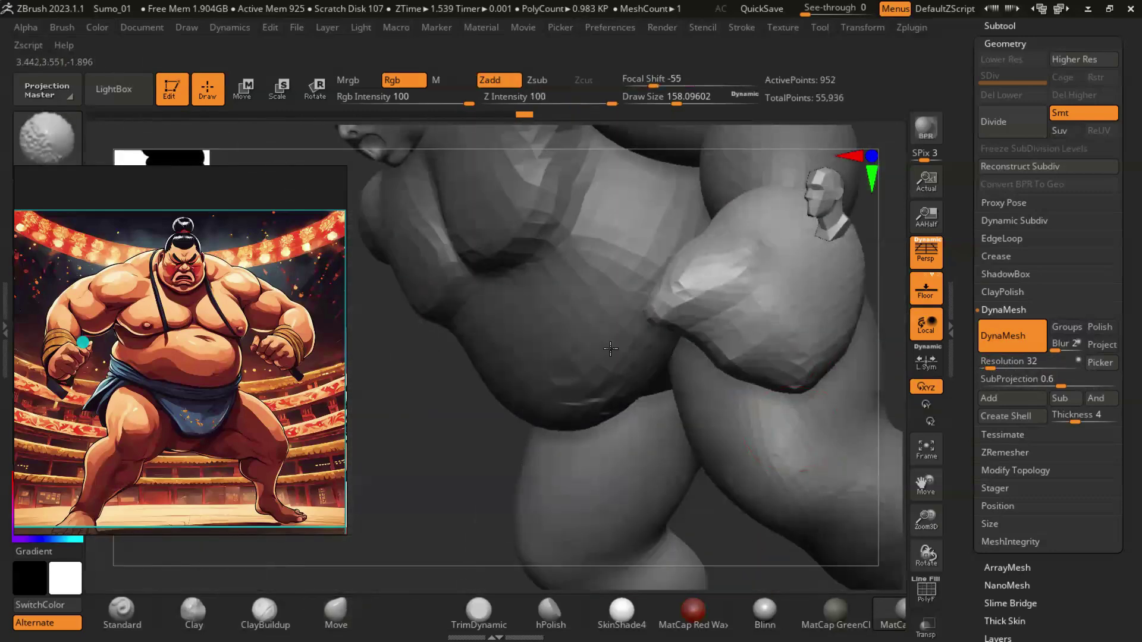
mouse_move(781, 381)
mouse_down()
mouse_move(809, 333)
mouse_move(595, 399)
mouse_move(577, 345)
mouse_move(627, 393)
mouse_up()
mouse_move(715, 414)
mouse_down()
mouse_move(756, 417)
mouse_move(755, 400)
mouse_move(724, 407)
mouse_move(721, 419)
mouse_move(646, 377)
mouse_move(757, 403)
mouse_move(684, 370)
mouse_move(651, 383)
mouse_move(655, 367)
mouse_move(727, 477)
mouse_move(739, 344)
mouse_move(796, 397)
mouse_move(693, 324)
mouse_move(775, 408)
mouse_move(745, 439)
mouse_move(615, 390)
mouse_move(772, 367)
mouse_move(683, 387)
mouse_move(737, 327)
mouse_move(597, 393)
mouse_move(677, 401)
mouse_move(678, 366)
mouse_move(717, 367)
mouse_move(707, 375)
mouse_move(785, 365)
mouse_move(669, 420)
mouse_move(717, 444)
mouse_move(832, 387)
mouse_move(821, 476)
mouse_move(769, 375)
mouse_move(769, 425)
mouse_move(744, 387)
mouse_move(748, 331)
mouse_move(686, 396)
mouse_move(731, 326)
mouse_up()
key(s)
key(s)
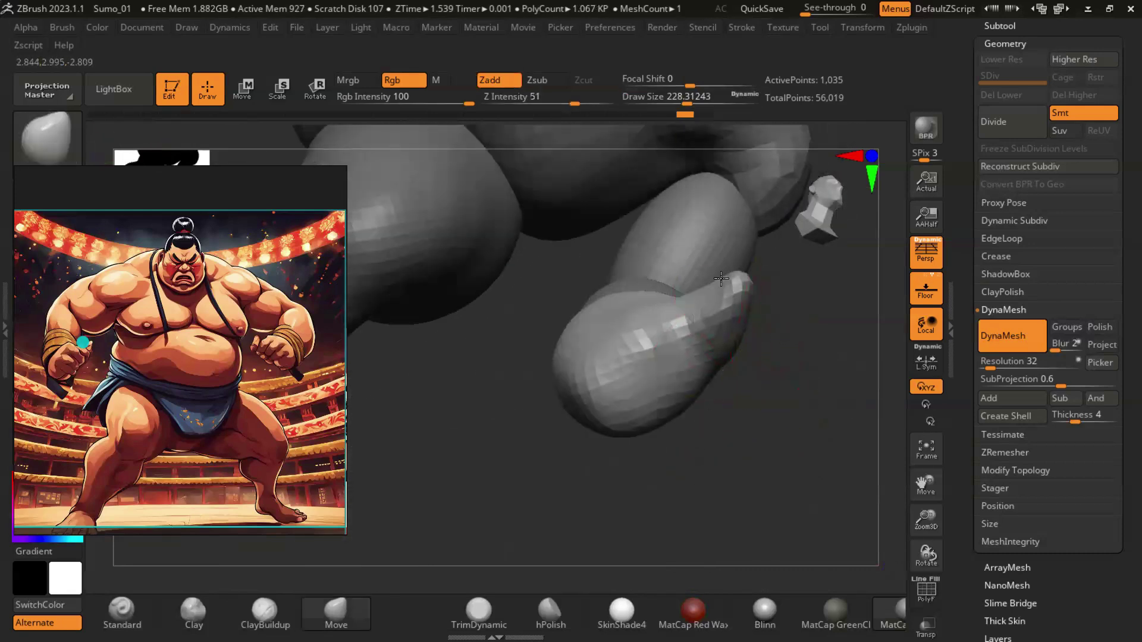
Step: Merge down two pairs of subtools, confirming each irreversible merge
mouse_move(699, 273)
mouse_down()
mouse_move(716, 387)
mouse_move(671, 331)
mouse_move(711, 480)
mouse_move(728, 464)
mouse_move(755, 479)
mouse_move(685, 361)
mouse_up()
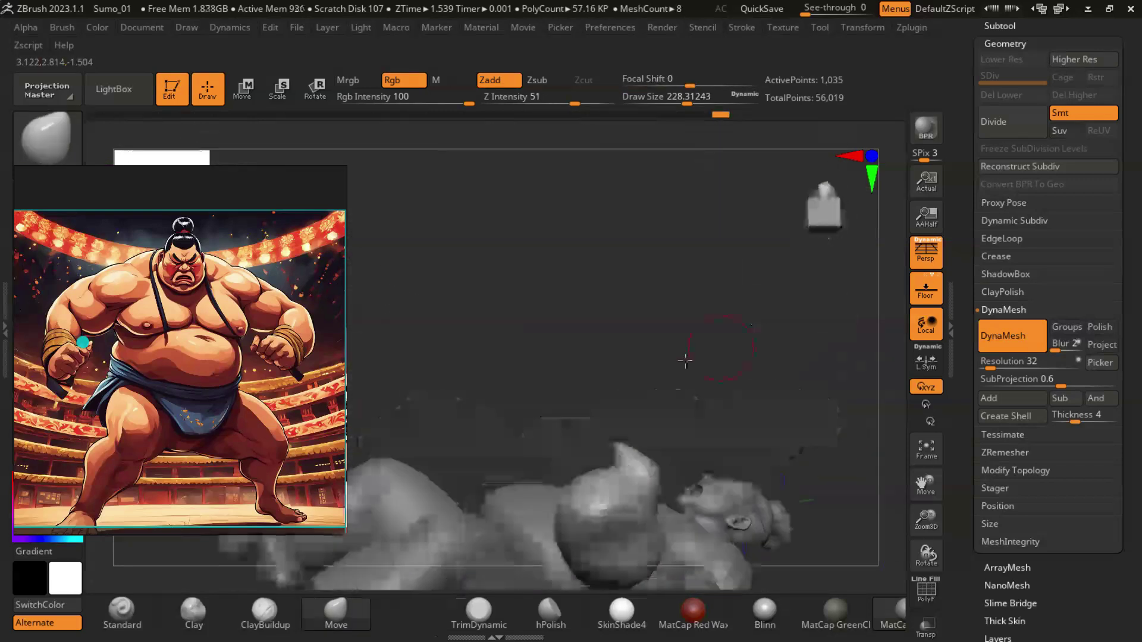
mouse_move(653, 468)
mouse_down()
mouse_move(675, 522)
mouse_move(655, 482)
mouse_move(613, 470)
mouse_move(718, 443)
mouse_move(715, 379)
mouse_up()
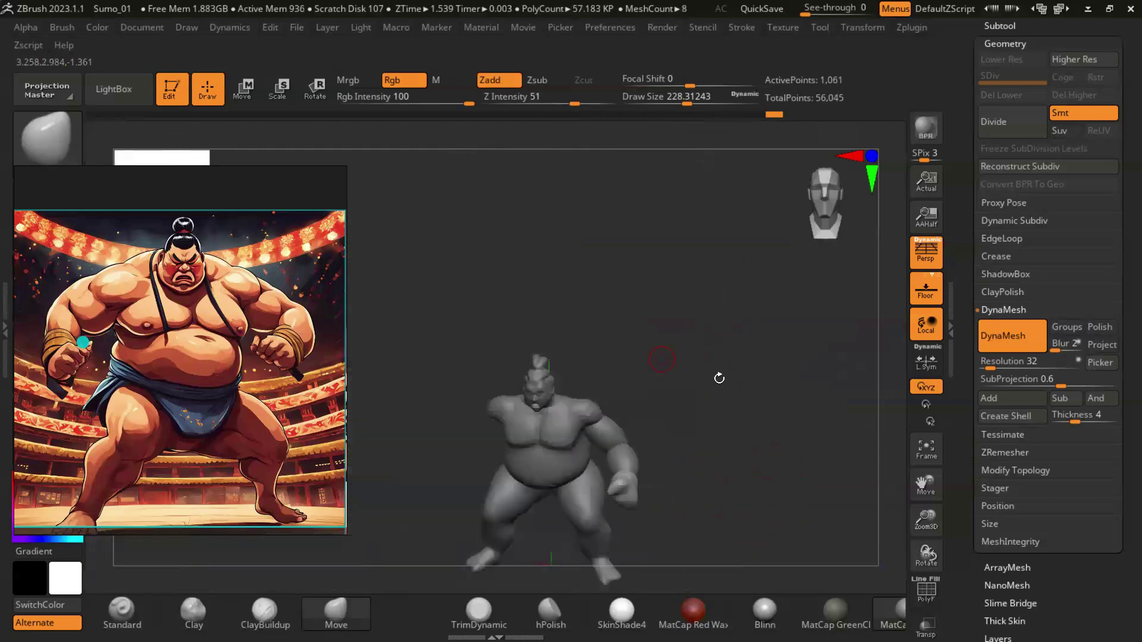
drag(720, 418, 732, 411)
click(1000, 25)
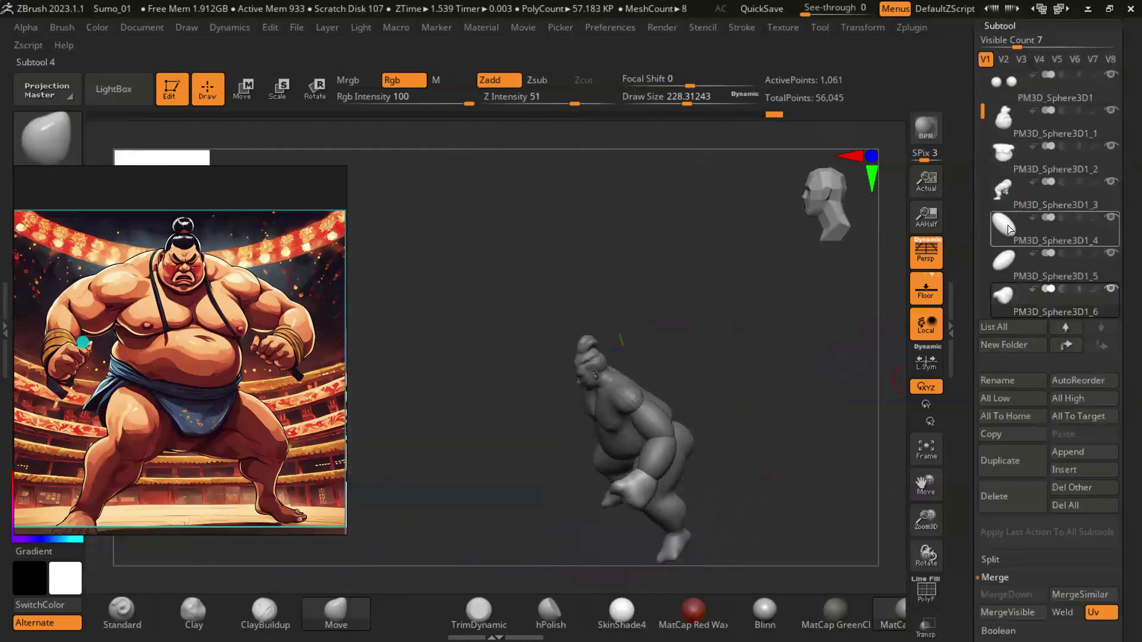
drag(1117, 441, 1118, 208)
click(1006, 361)
click(871, 395)
click(1006, 361)
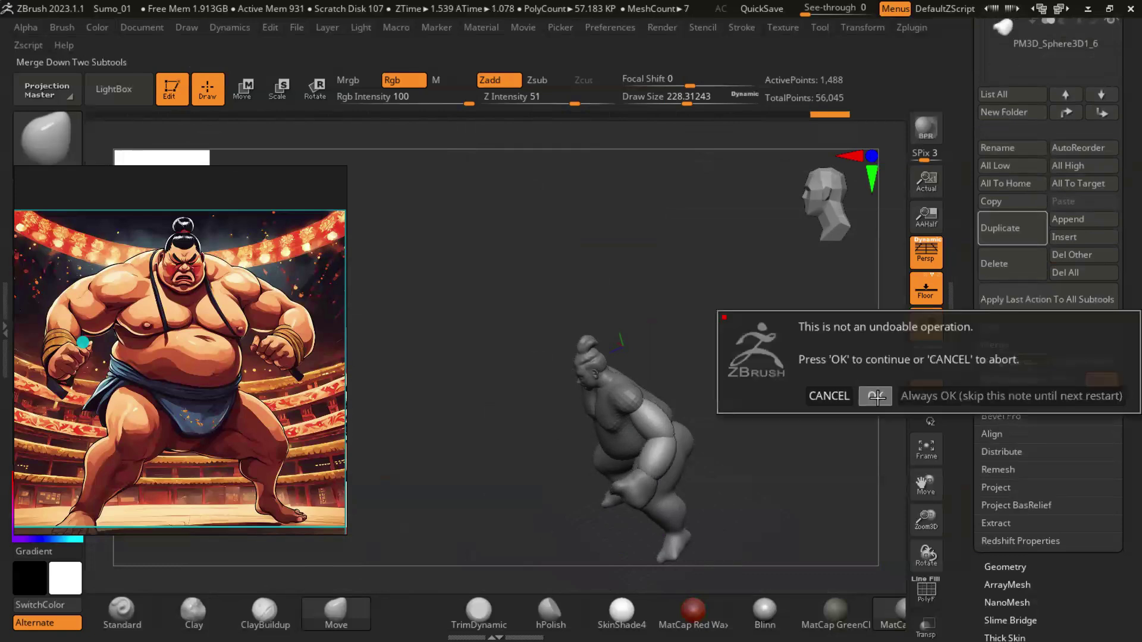
click(870, 395)
Step: Mirror the merged arm across the X axis with SubTool Master and check the result
drag(761, 389, 715, 440)
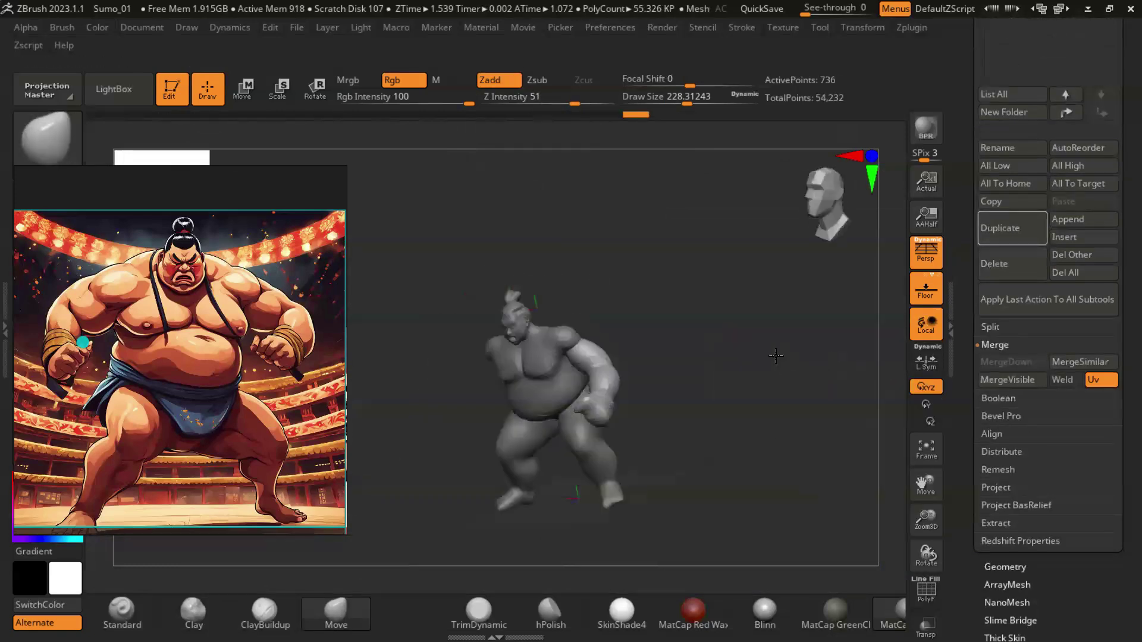
mouse_move(715, 440)
mouse_down()
mouse_move(776, 357)
mouse_move(730, 357)
mouse_up()
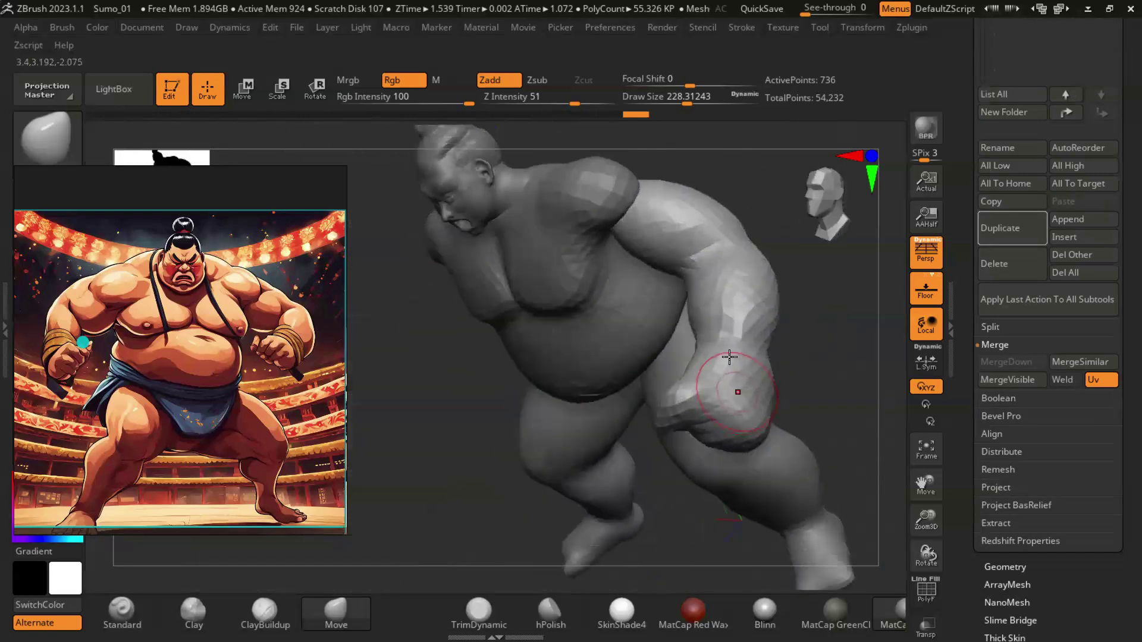
mouse_move(815, 368)
mouse_down()
mouse_move(716, 369)
mouse_move(765, 365)
mouse_up()
click(911, 27)
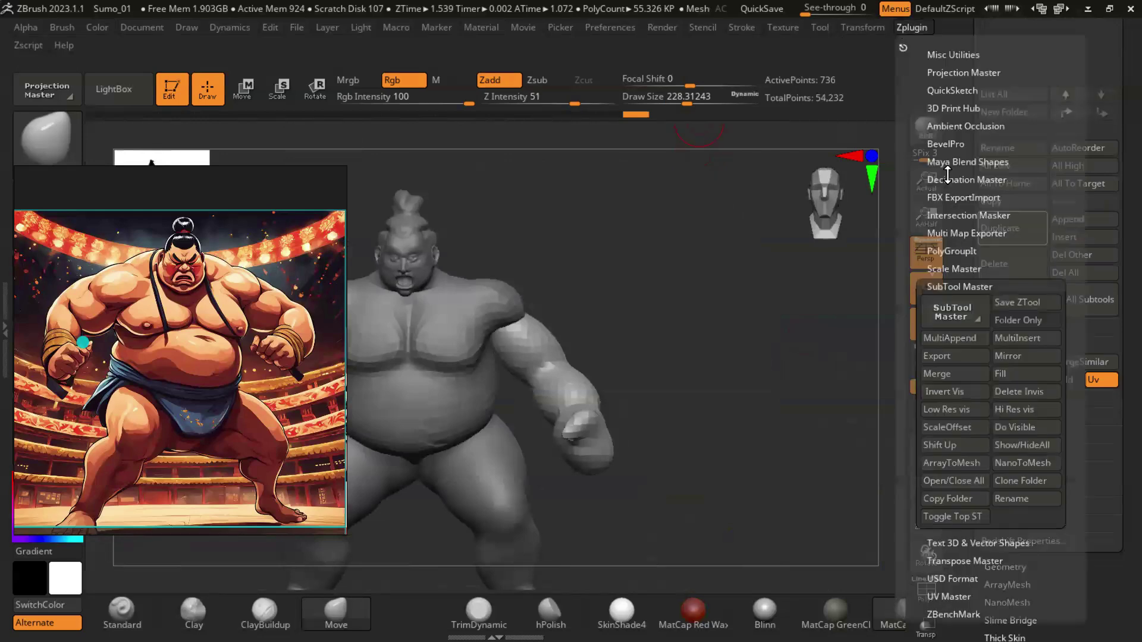
click(1007, 355)
click(515, 339)
mouse_move(684, 322)
mouse_down()
mouse_move(769, 382)
mouse_move(625, 452)
mouse_up()
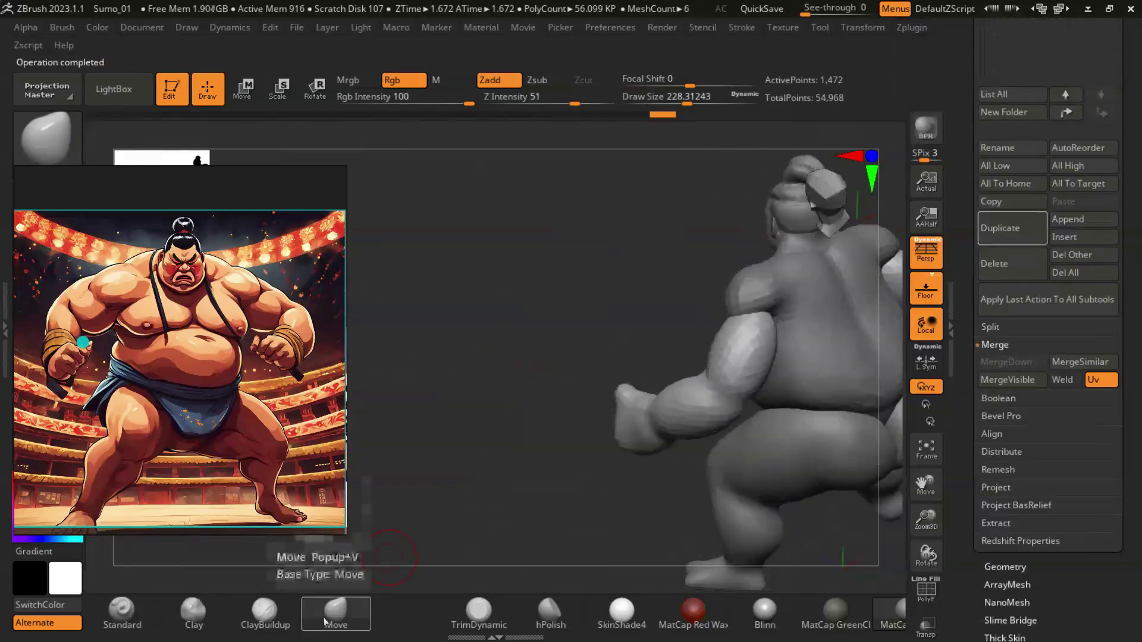
mouse_move(621, 369)
mouse_down()
mouse_move(769, 479)
mouse_move(675, 372)
mouse_move(475, 373)
mouse_move(502, 311)
mouse_move(550, 402)
mouse_move(699, 394)
mouse_up()
Step: Orbit around the full sumo and make PM3D_Sphere3D1_2 the active subtool
mouse_move(772, 426)
mouse_down()
mouse_move(753, 441)
mouse_move(785, 443)
mouse_up()
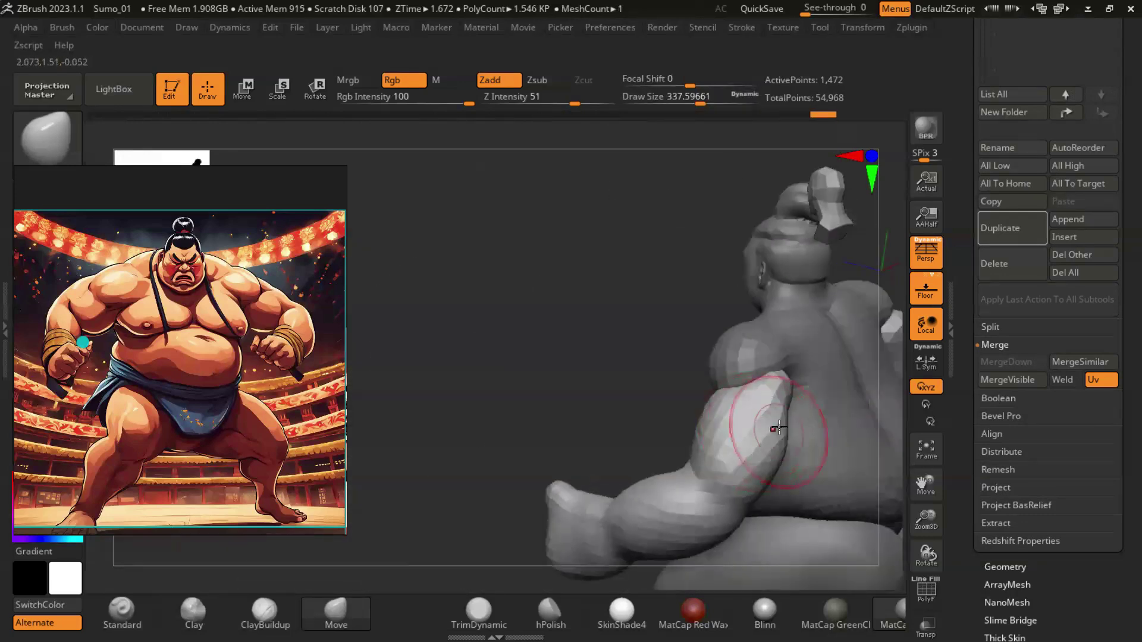
drag(568, 393, 745, 388)
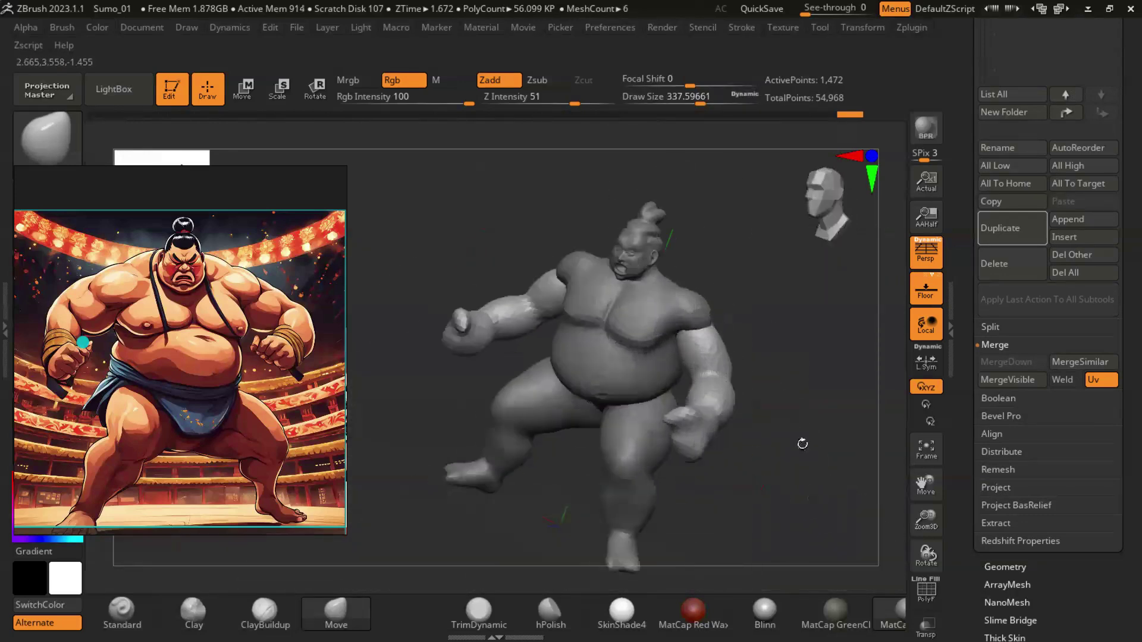
drag(740, 385, 768, 354)
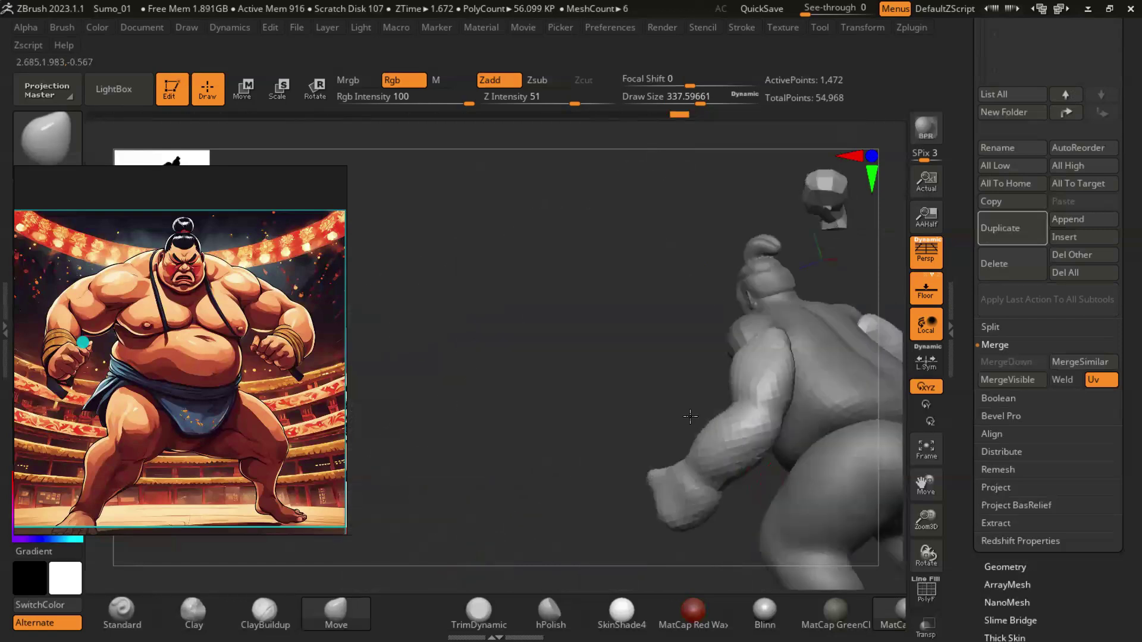
mouse_move(753, 391)
mouse_down()
mouse_move(682, 462)
mouse_move(740, 415)
mouse_up()
scroll(1118, 412, up, 5)
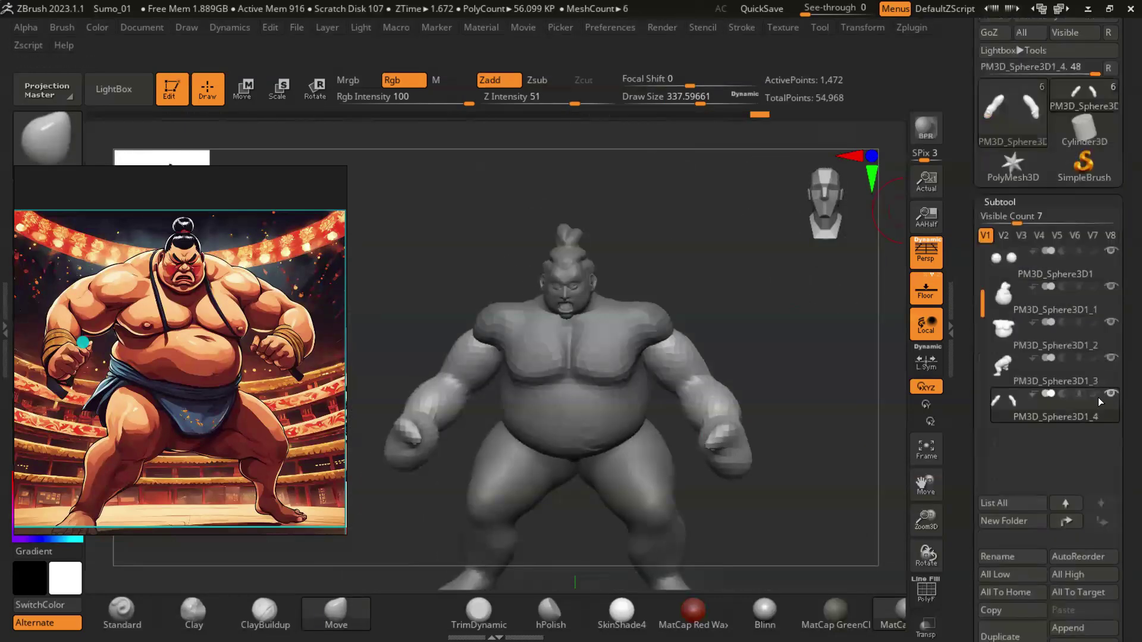
alt+click(655, 324)
Step: Orbit around the belly, arm, fist and back to inspect the blockout
mouse_move(769, 333)
mouse_down()
mouse_move(616, 307)
mouse_move(637, 310)
mouse_up()
mouse_move(729, 401)
mouse_down()
mouse_move(765, 466)
mouse_move(680, 359)
mouse_up()
mouse_move(645, 303)
mouse_down()
mouse_move(556, 250)
mouse_move(731, 393)
mouse_up()
mouse_move(522, 345)
mouse_down()
mouse_move(576, 339)
mouse_move(777, 366)
mouse_up()
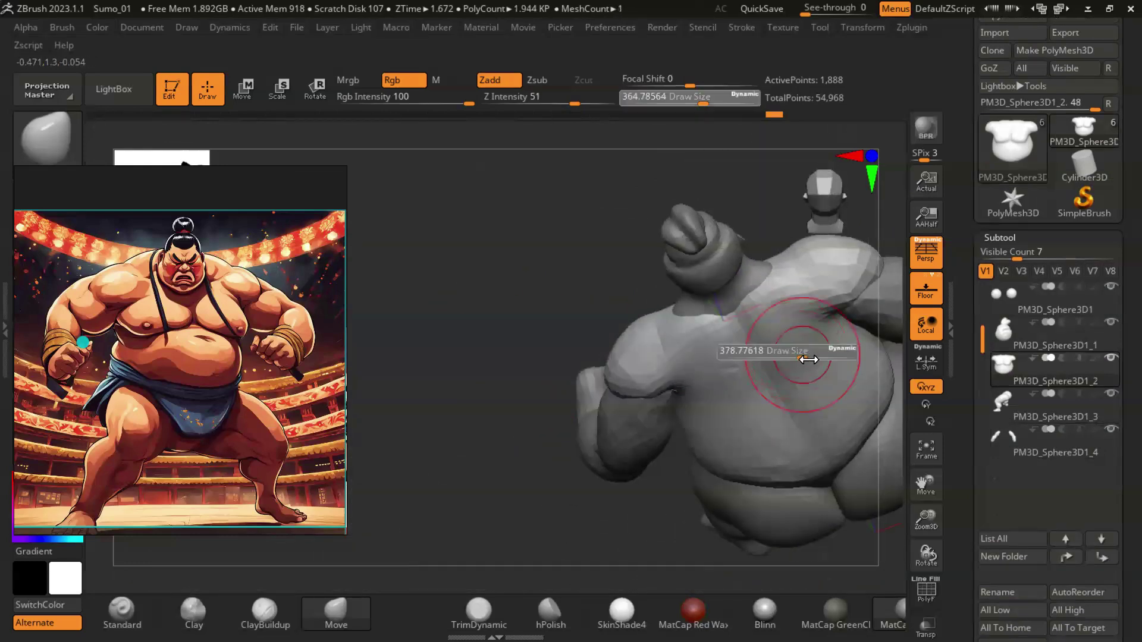
mouse_move(823, 358)
mouse_down()
mouse_move(523, 274)
mouse_move(800, 324)
mouse_up()
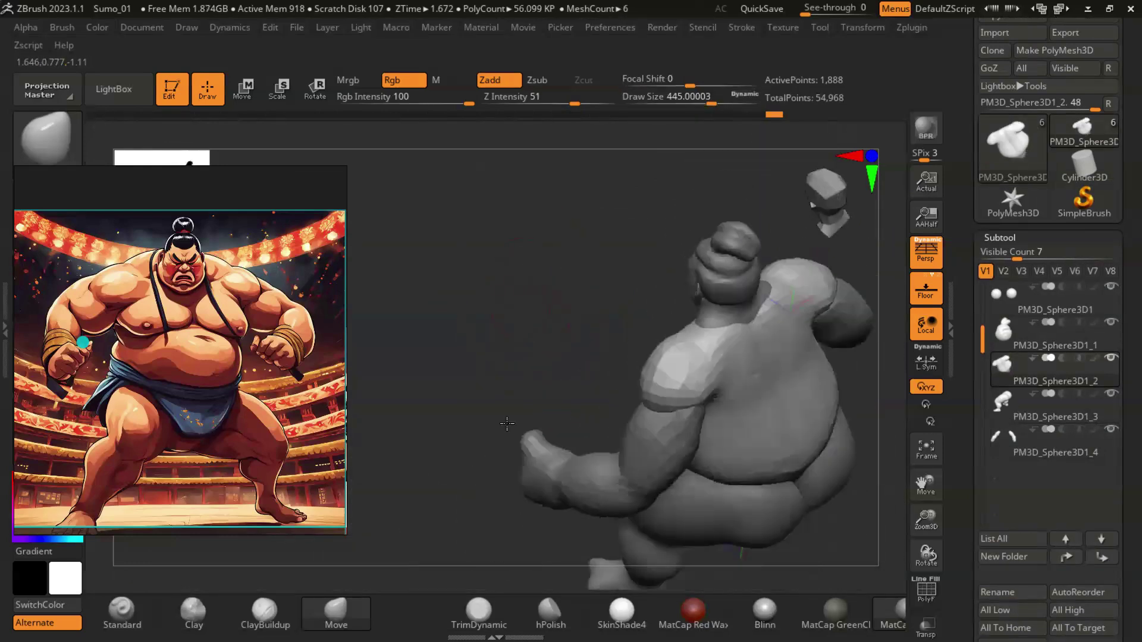
drag(523, 222, 787, 345)
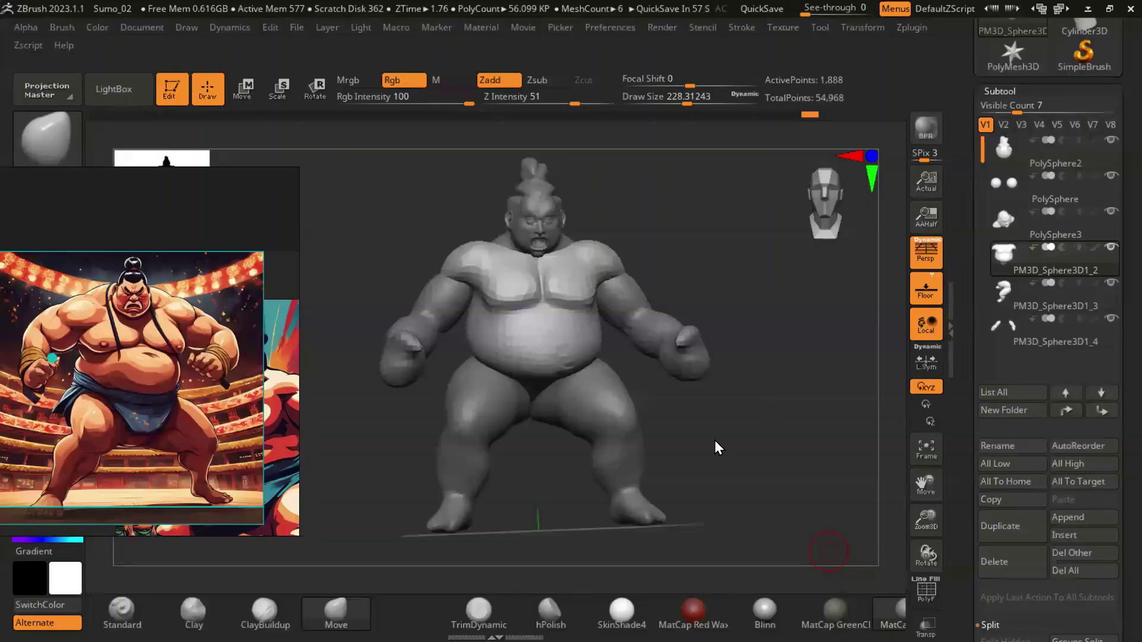
Step: Merge the body subtool down twice, confirming both merges
drag(787, 450, 773, 417)
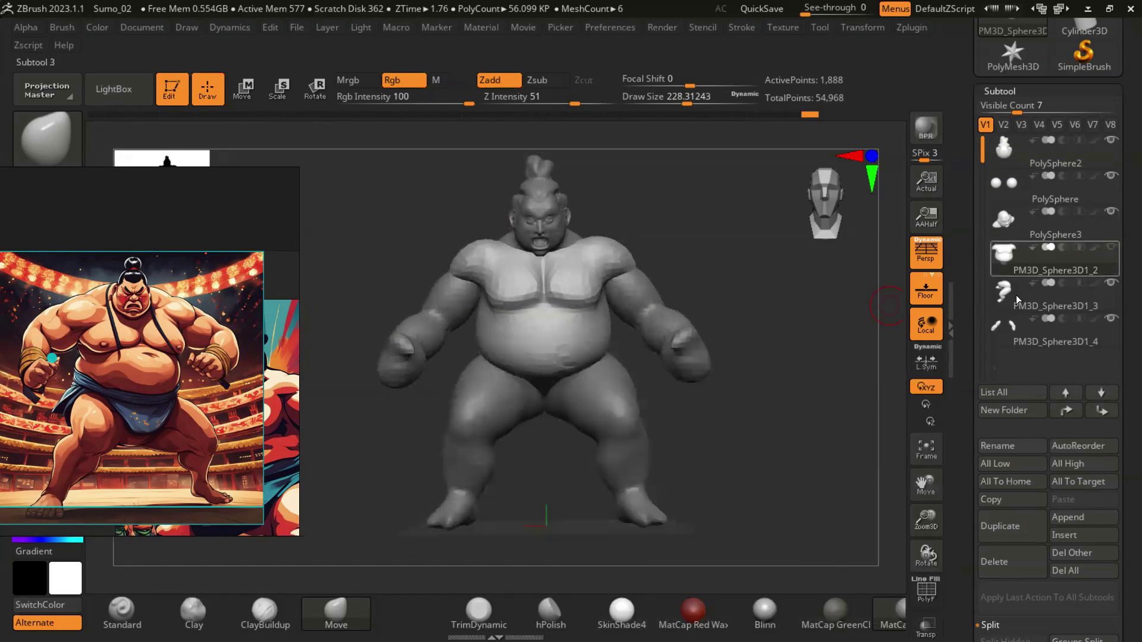
scroll(1118, 427, down, 5)
click(993, 462)
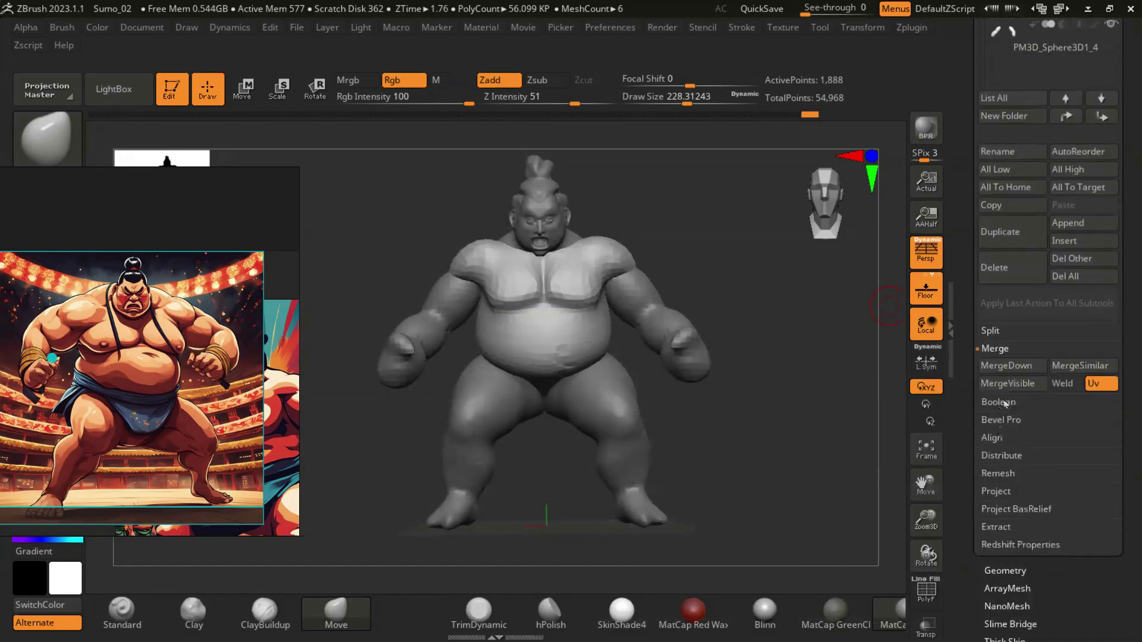
click(1012, 366)
click(876, 402)
click(1007, 367)
click(873, 401)
drag(874, 400, 890, 370)
Step: Remesh the combined body with DynaMesh at resolution 32 and inspect it
scroll(1118, 269, down, 1)
scroll(1118, 268, down, 3)
click(999, 306)
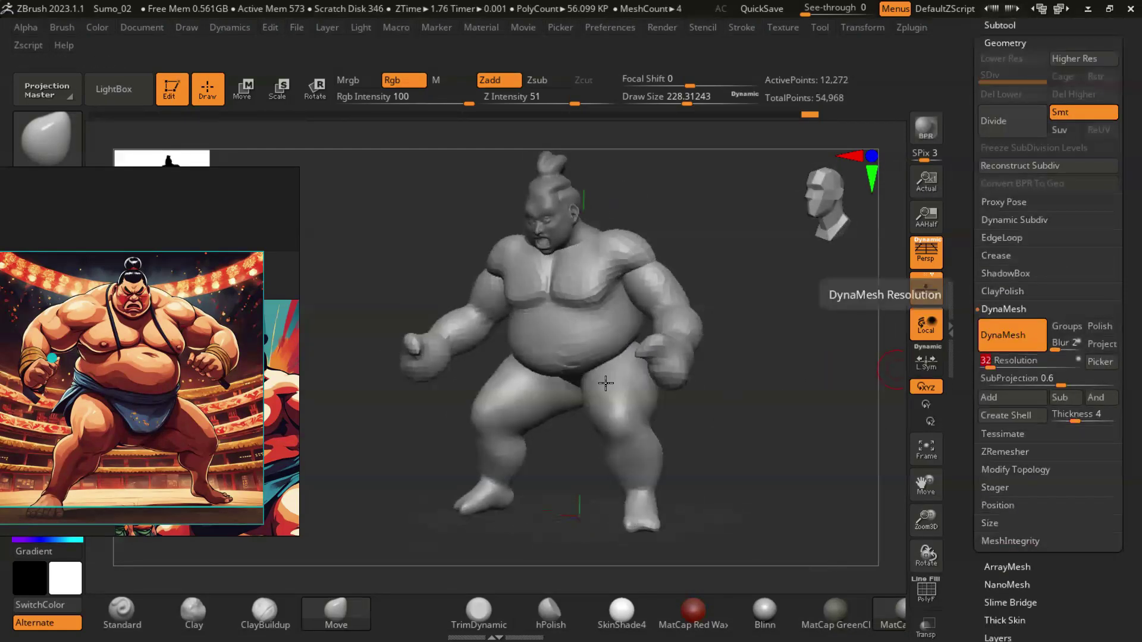
ctrl+drag(836, 437, 835, 435)
mouse_move(835, 435)
mouse_down()
mouse_move(798, 377)
mouse_move(774, 470)
mouse_up()
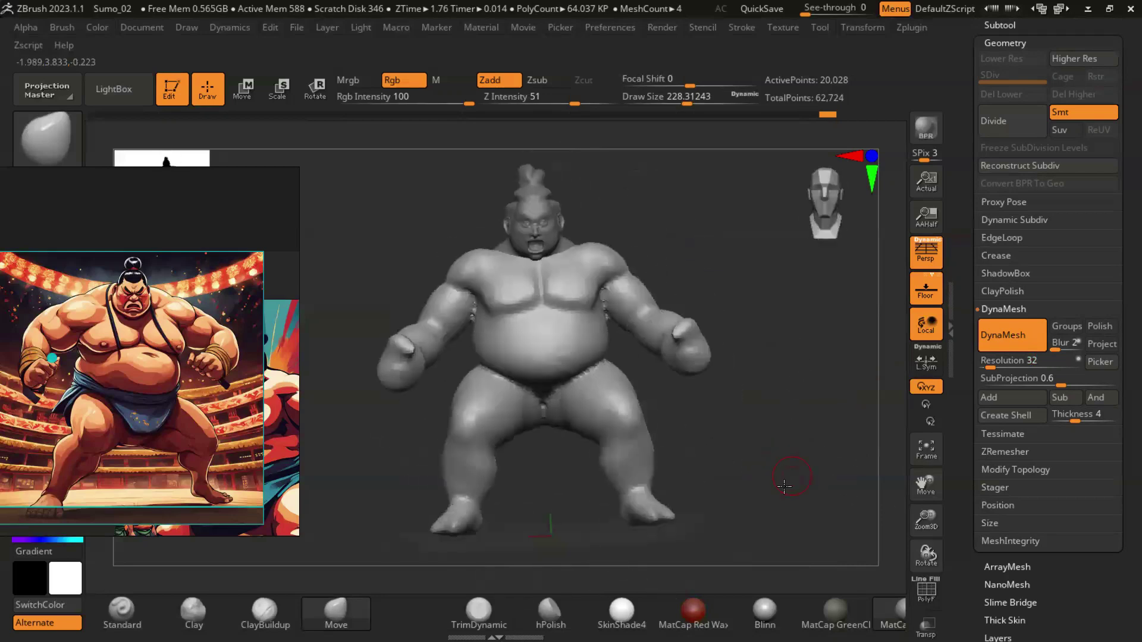
scroll(764, 381, up, 3)
drag(764, 382, 495, 357)
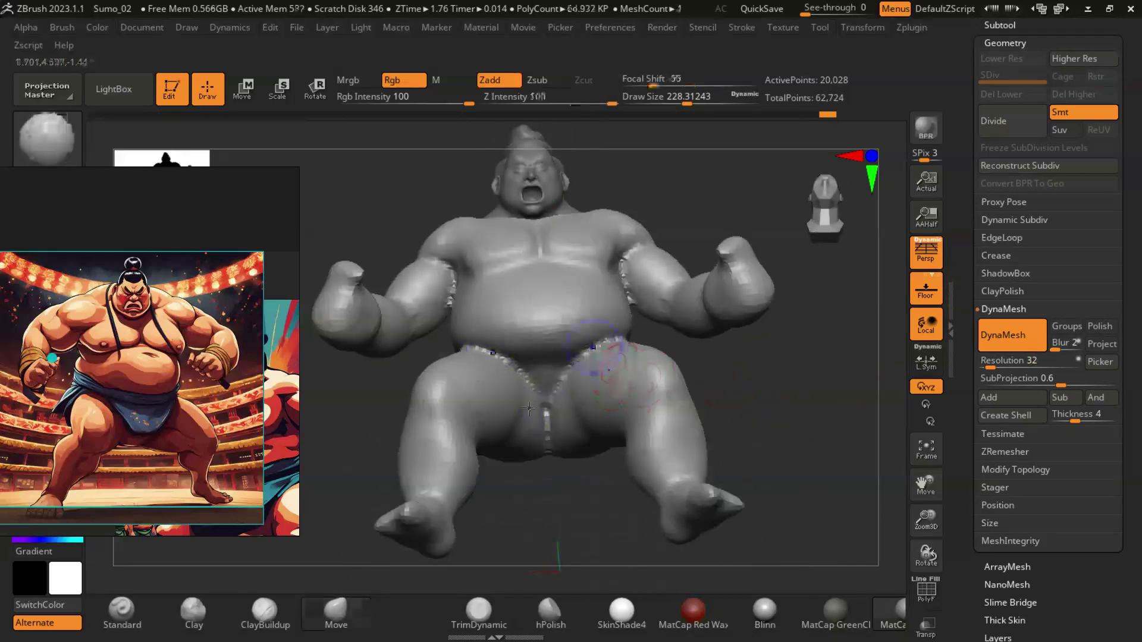
Step: Orbit the sumo from back to front to inspect the body, belly and legs
mouse_move(510, 364)
mouse_down()
mouse_move(583, 356)
mouse_move(594, 280)
mouse_move(819, 412)
mouse_move(698, 311)
mouse_up()
mouse_move(723, 389)
mouse_down()
mouse_move(707, 365)
mouse_move(658, 422)
mouse_up()
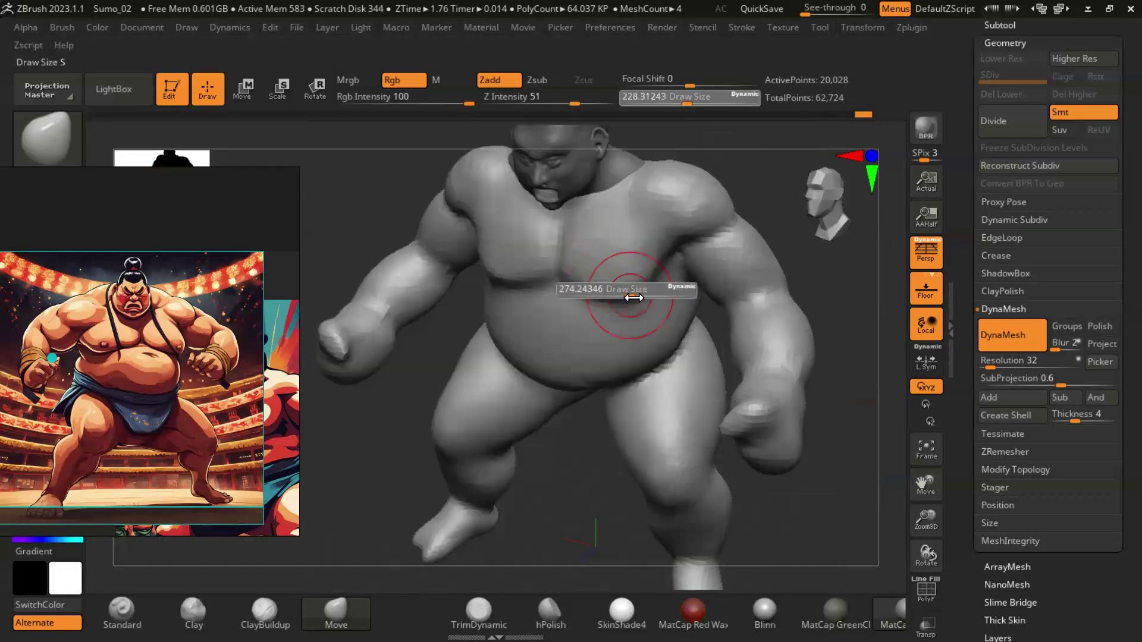
mouse_move(651, 281)
mouse_down()
mouse_move(642, 335)
mouse_move(674, 396)
mouse_move(762, 278)
mouse_move(817, 268)
mouse_up()
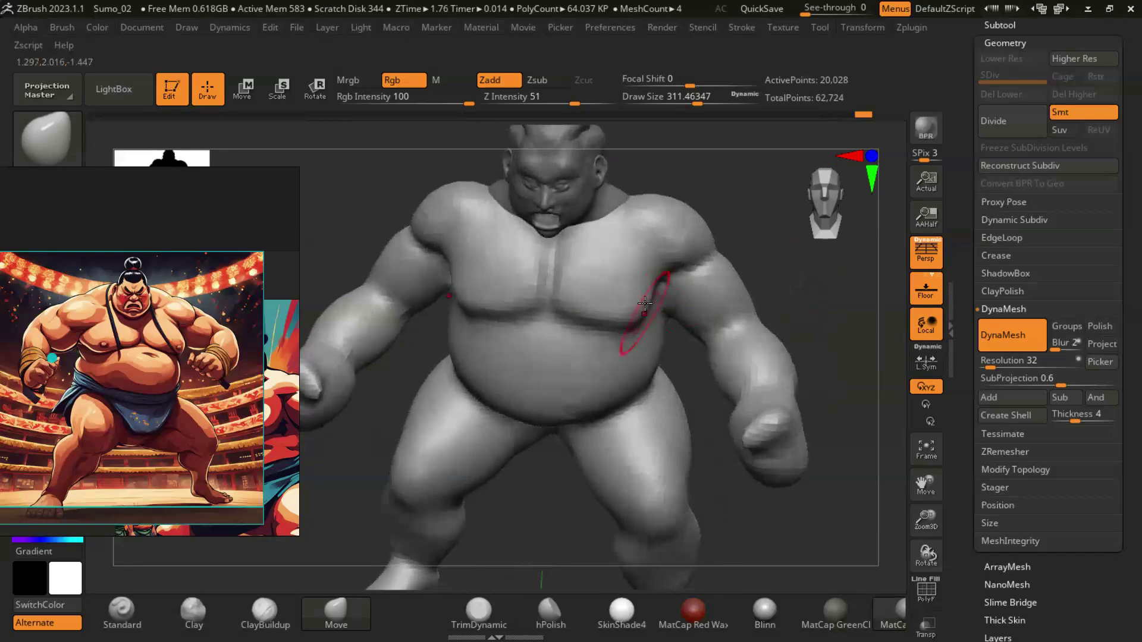
mouse_move(602, 331)
mouse_down()
mouse_move(747, 324)
mouse_move(663, 323)
mouse_up()
mouse_move(617, 295)
mouse_down()
mouse_move(705, 238)
mouse_move(741, 446)
mouse_move(678, 446)
mouse_move(521, 352)
mouse_move(527, 326)
mouse_up()
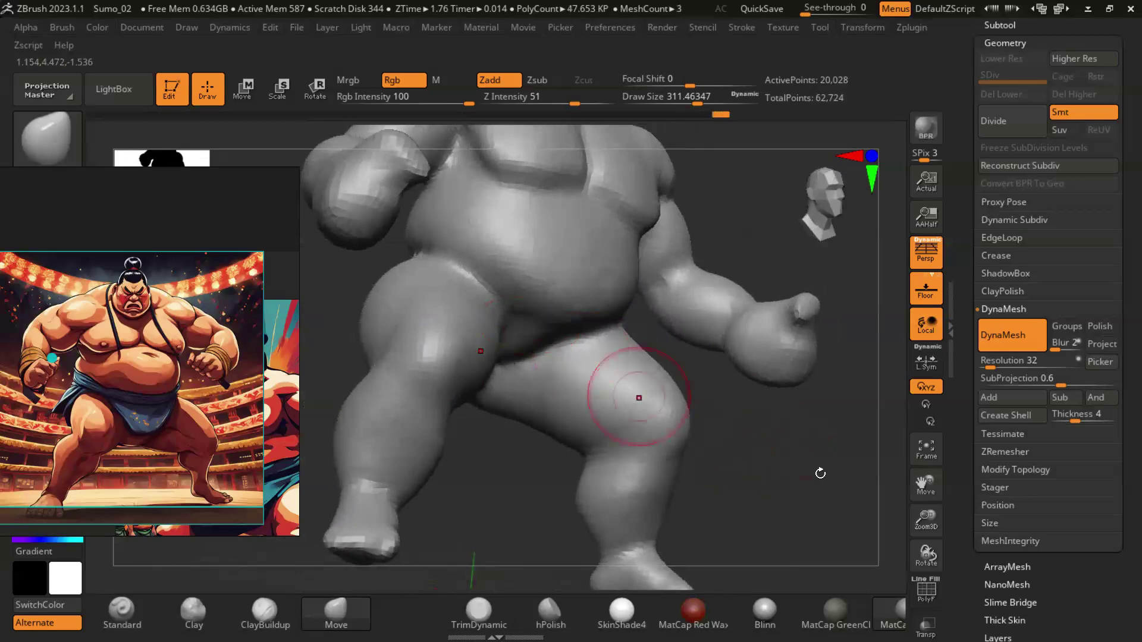
drag(820, 473, 557, 338)
mouse_move(773, 482)
mouse_down()
mouse_move(751, 479)
mouse_move(771, 482)
mouse_move(576, 356)
mouse_up()
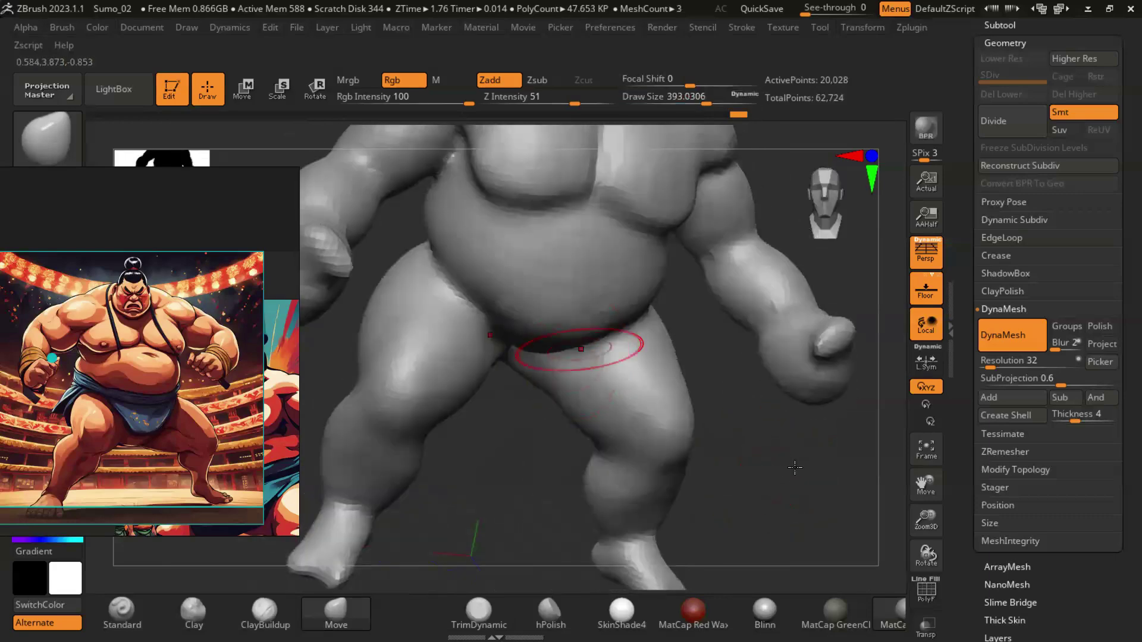
drag(801, 474, 625, 334)
mouse_move(795, 472)
mouse_down()
mouse_move(805, 461)
mouse_move(553, 364)
mouse_up()
drag(767, 470, 616, 338)
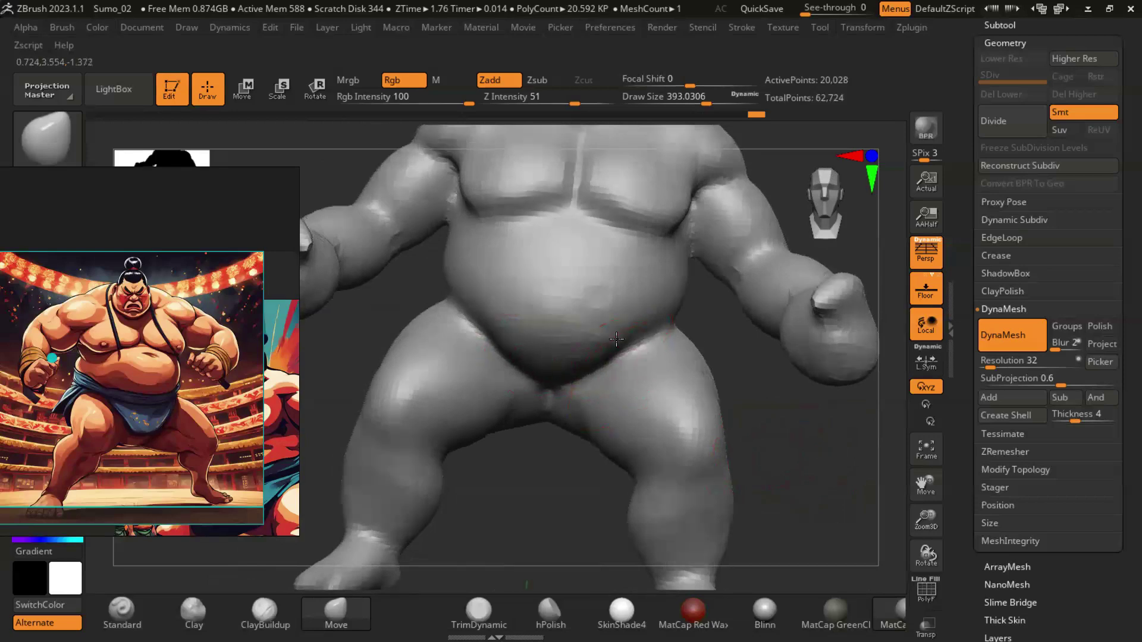
Step: Inspect the sumo's back, head and underside, framing the whole figure
drag(809, 473, 611, 470)
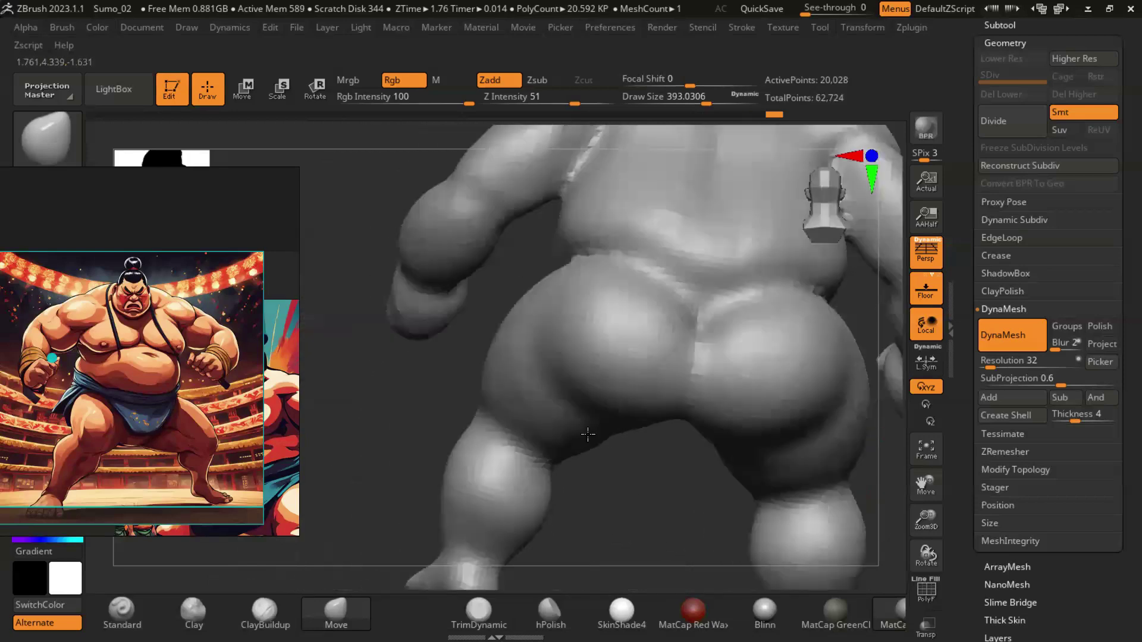
drag(610, 469, 758, 438)
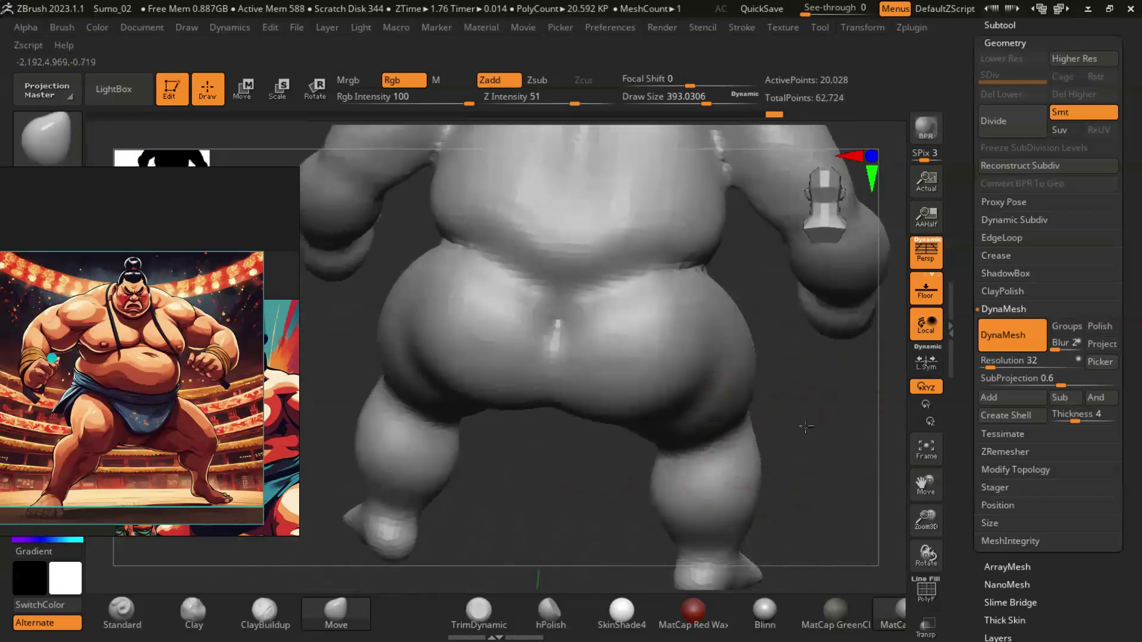
drag(775, 476, 611, 367)
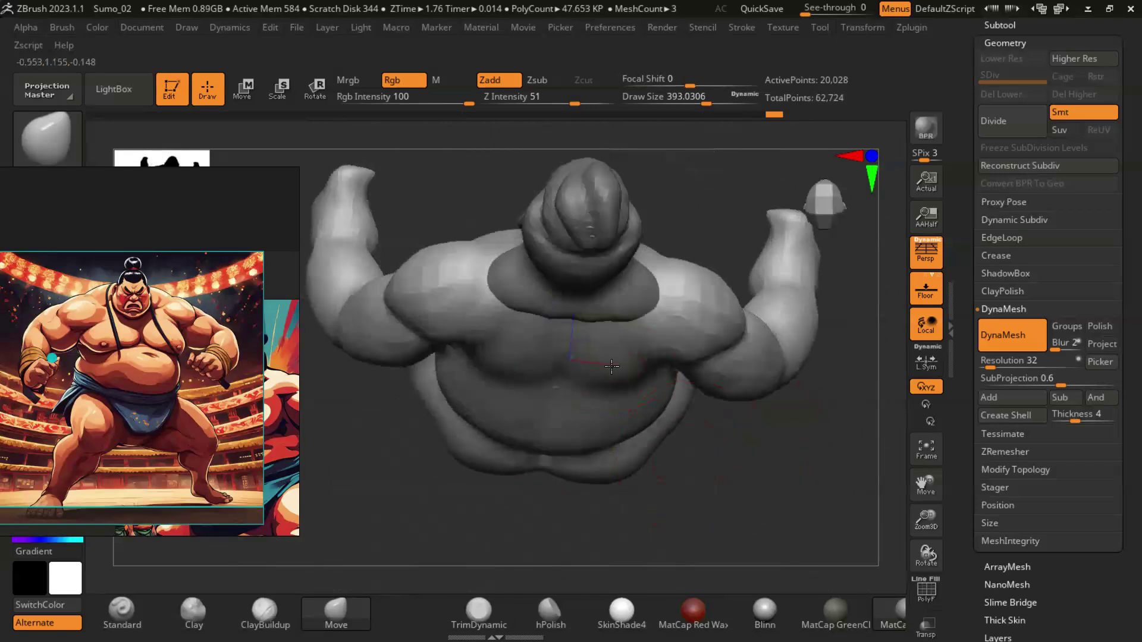
mouse_move(767, 483)
mouse_down()
mouse_move(809, 441)
mouse_move(801, 323)
mouse_move(793, 365)
mouse_move(795, 330)
mouse_move(759, 372)
mouse_move(628, 398)
mouse_up()
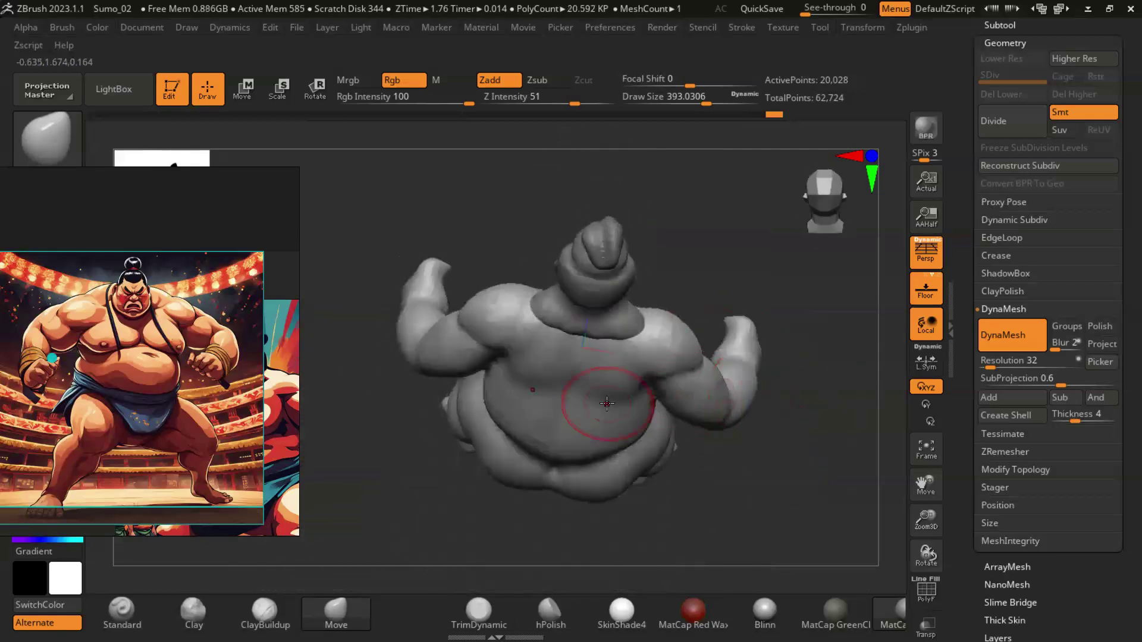
drag(779, 445, 721, 435)
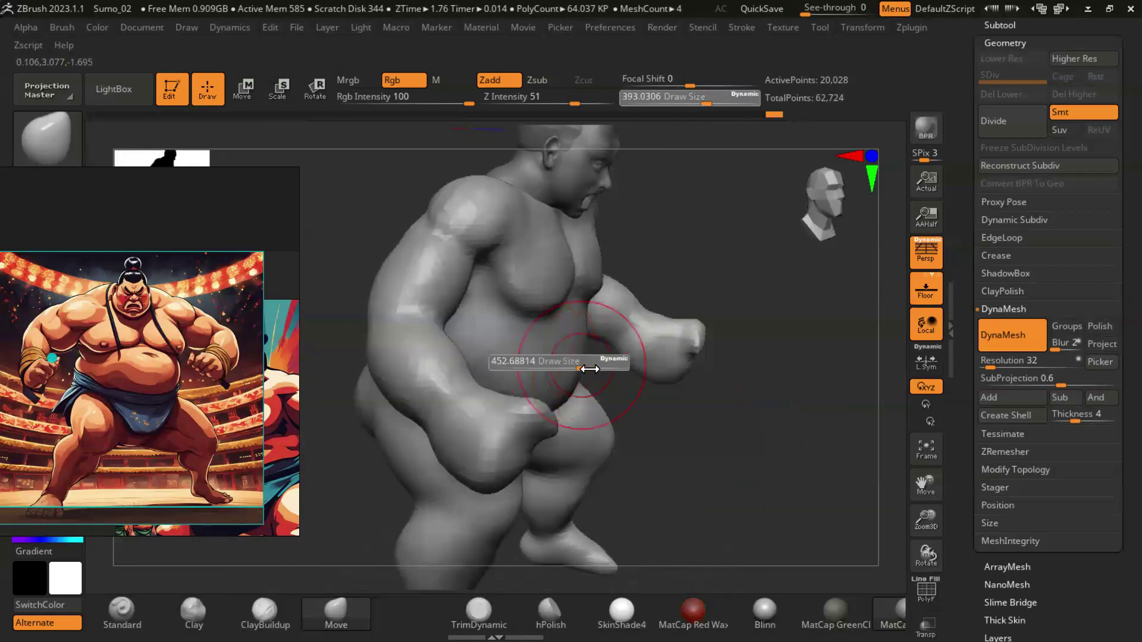
right_drag(580, 343, 678, 370)
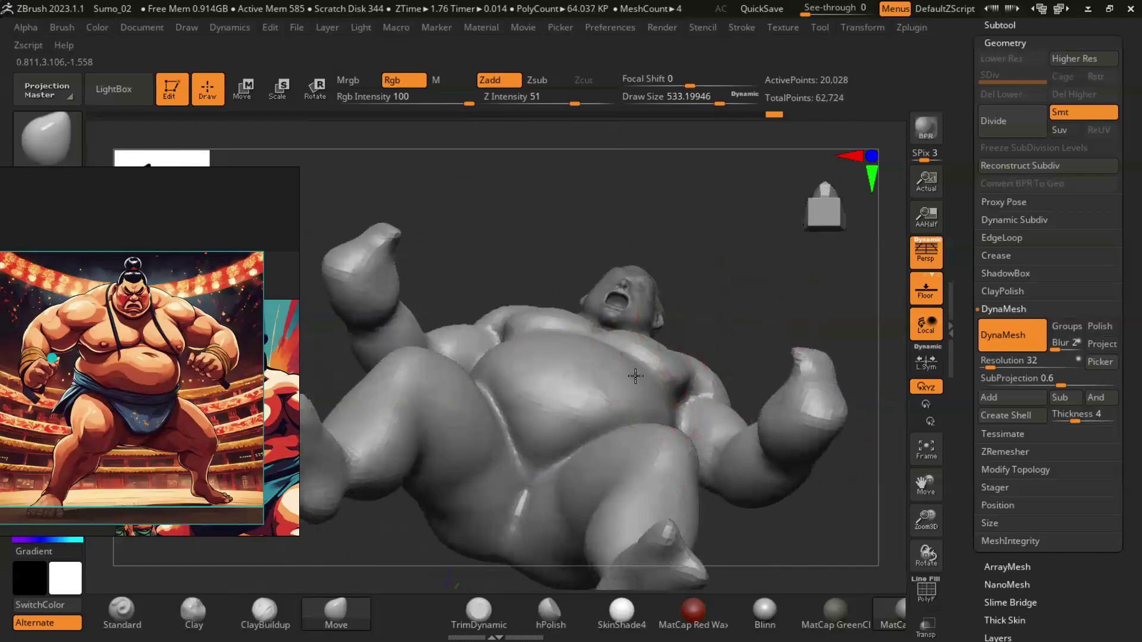
mouse_move(591, 357)
right_down()
mouse_move(757, 454)
mouse_move(659, 334)
right_up()
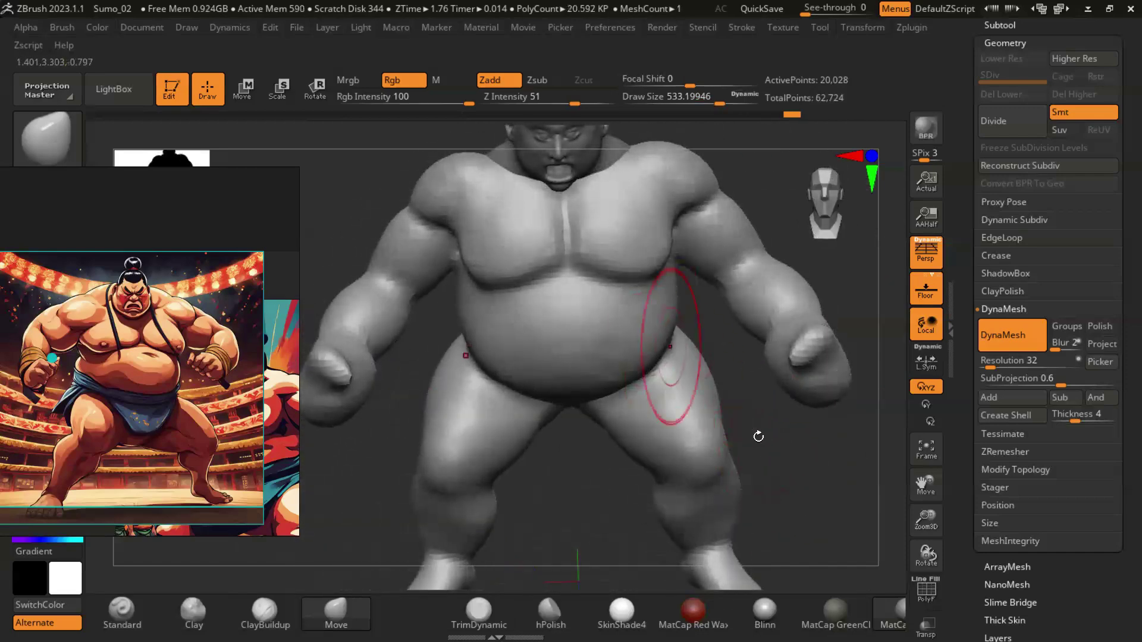
key(f)
mouse_move(755, 430)
right_down()
mouse_move(723, 487)
mouse_move(719, 344)
mouse_move(633, 366)
right_up()
mouse_move(793, 460)
right_down()
mouse_move(777, 497)
mouse_move(712, 438)
mouse_move(741, 476)
mouse_move(718, 459)
mouse_move(574, 453)
mouse_move(668, 475)
mouse_move(619, 462)
mouse_move(609, 419)
right_up()
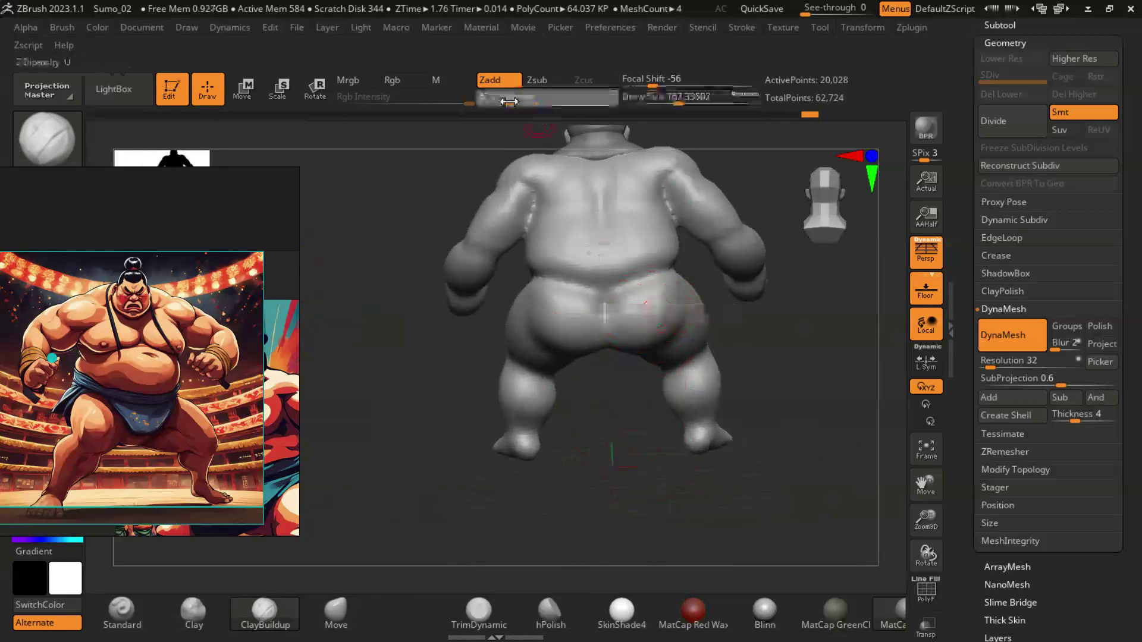
Step: Orbit from the sumo's back around to a close view of the legs
right_drag(615, 329, 592, 377)
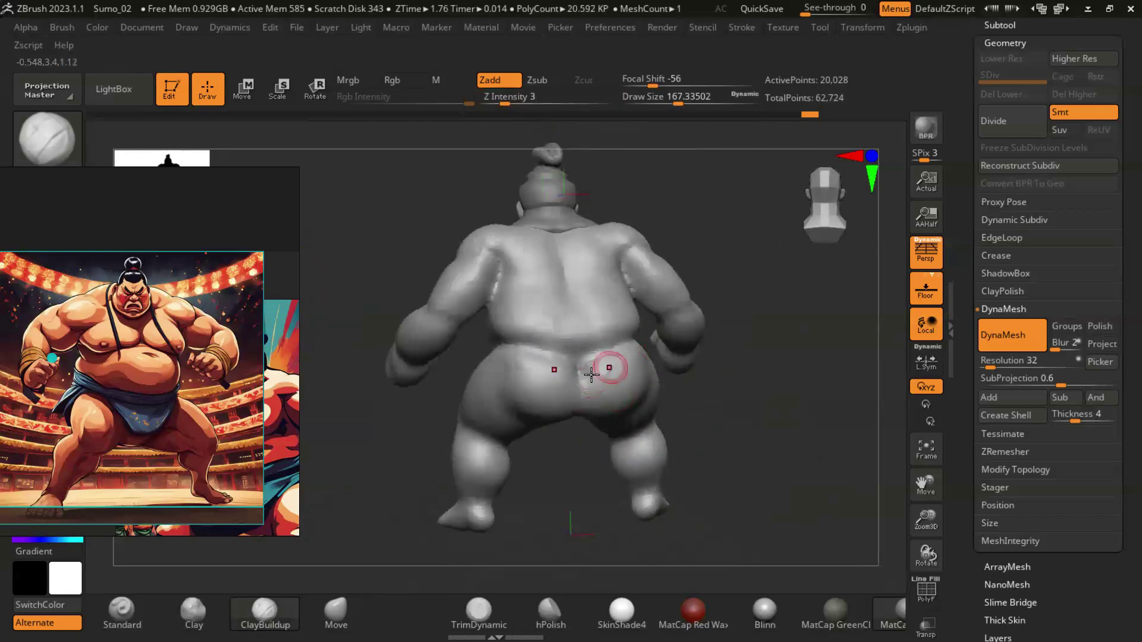
mouse_move(613, 359)
right_down()
mouse_move(605, 408)
mouse_move(632, 395)
mouse_move(527, 377)
mouse_move(783, 445)
mouse_move(778, 413)
mouse_move(727, 417)
right_up()
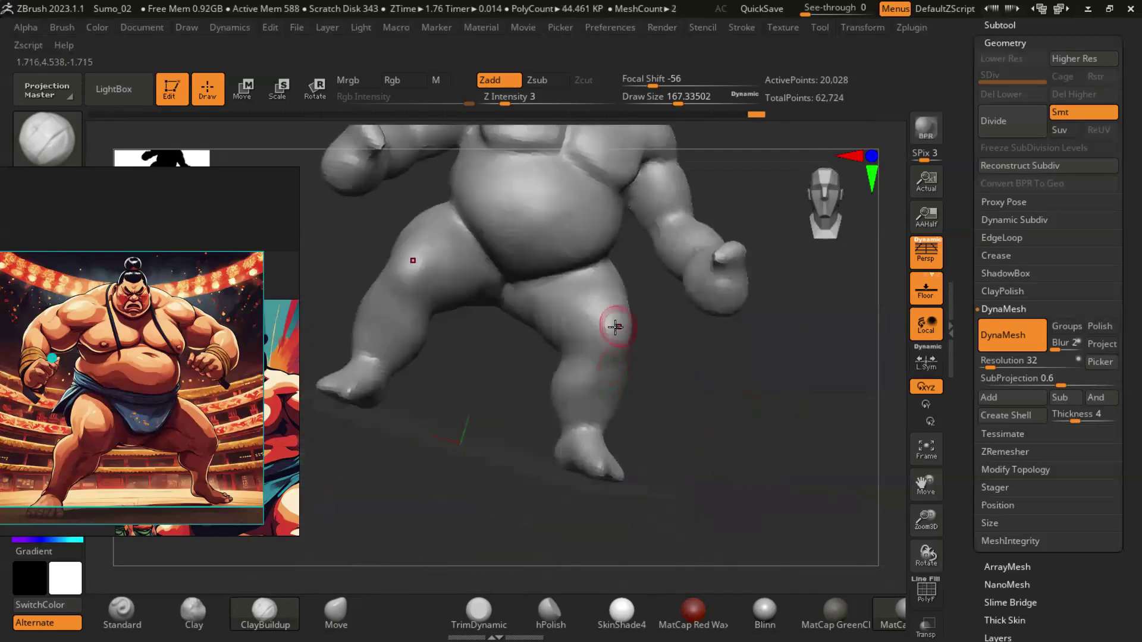
right_drag(666, 375, 629, 318)
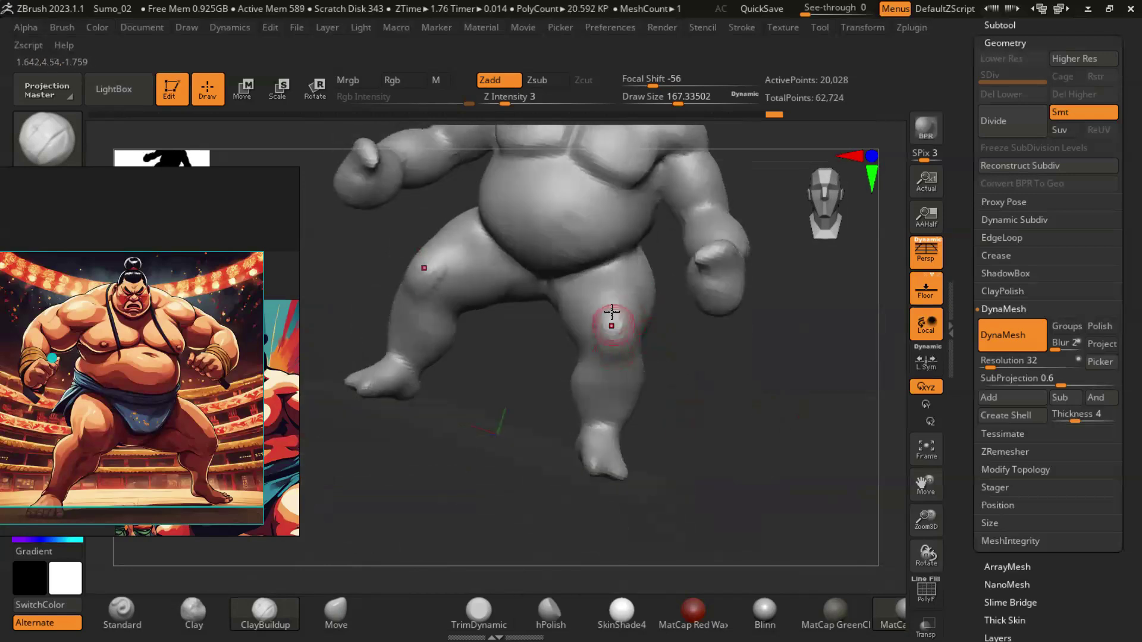
alt+right_drag(787, 432, 613, 391)
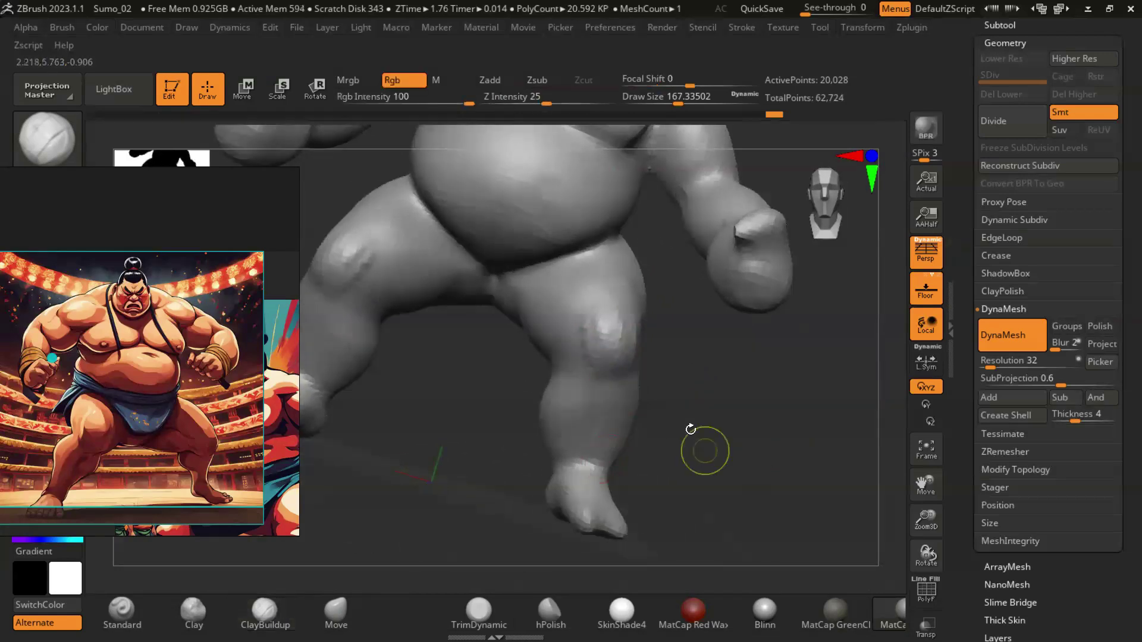
mouse_move(611, 389)
right_down()
mouse_move(701, 454)
mouse_move(612, 395)
right_up()
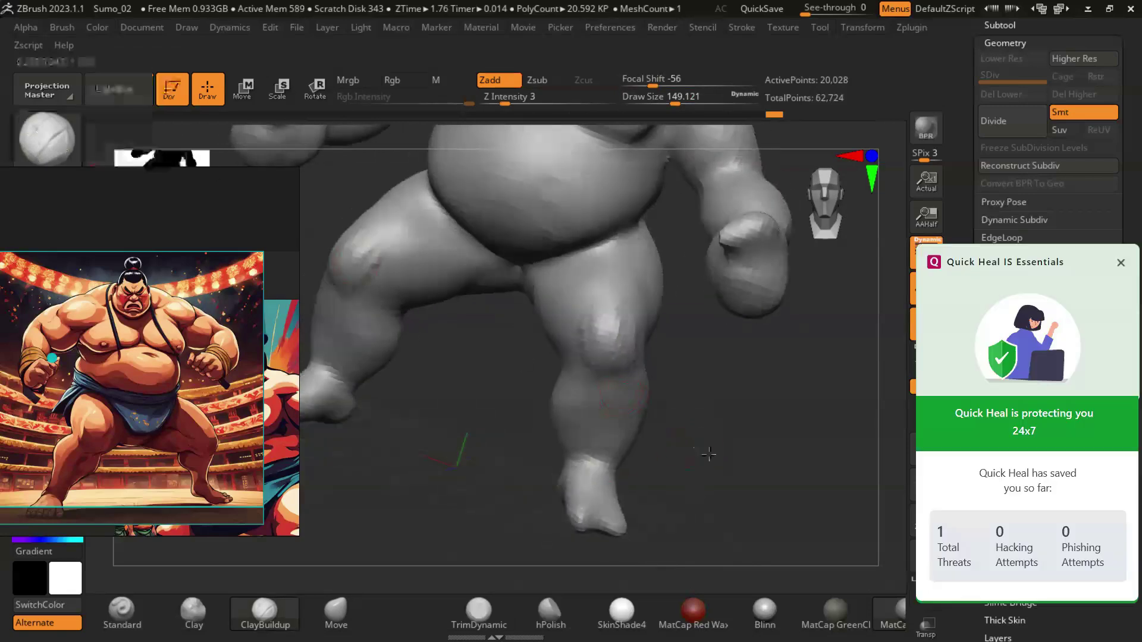
right_drag(696, 441, 390, 262)
Step: Carve a crease into the leg with DamStandard at Z Intensity 13
key(b)
key(d)
key(s)
key(s)
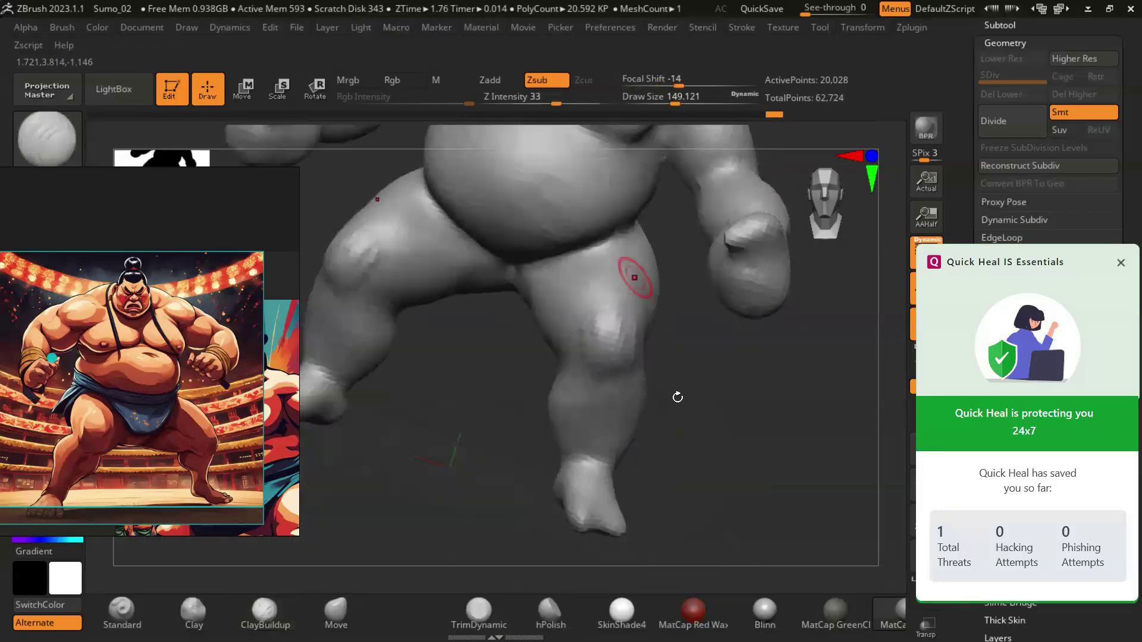
right_drag(702, 428, 620, 386)
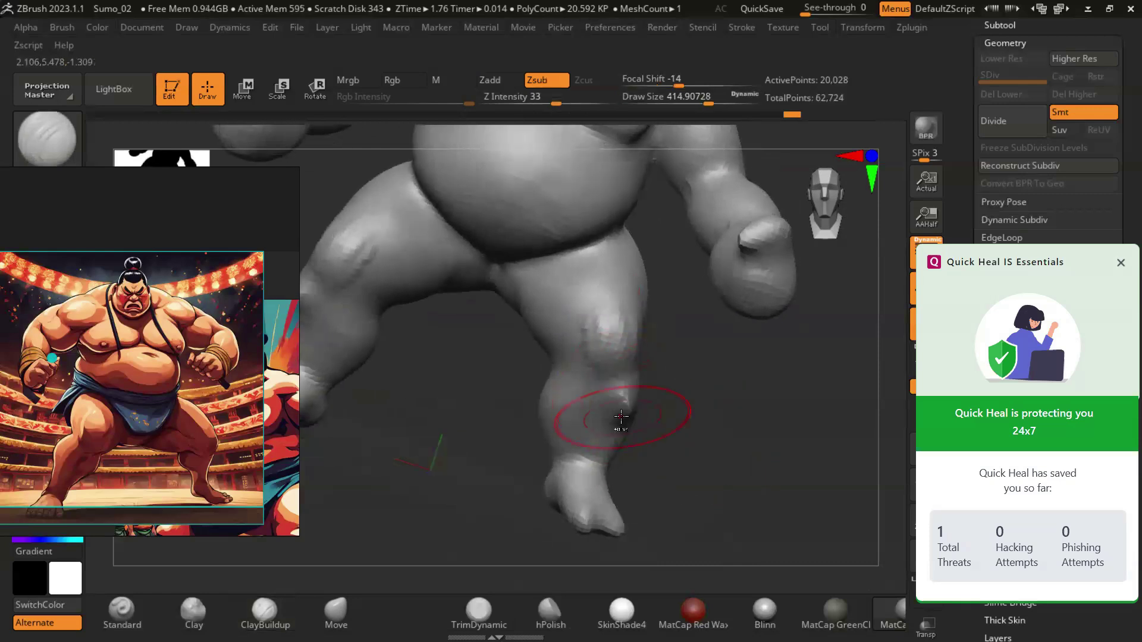
text(13)
key(Return)
right_drag(625, 387, 703, 452)
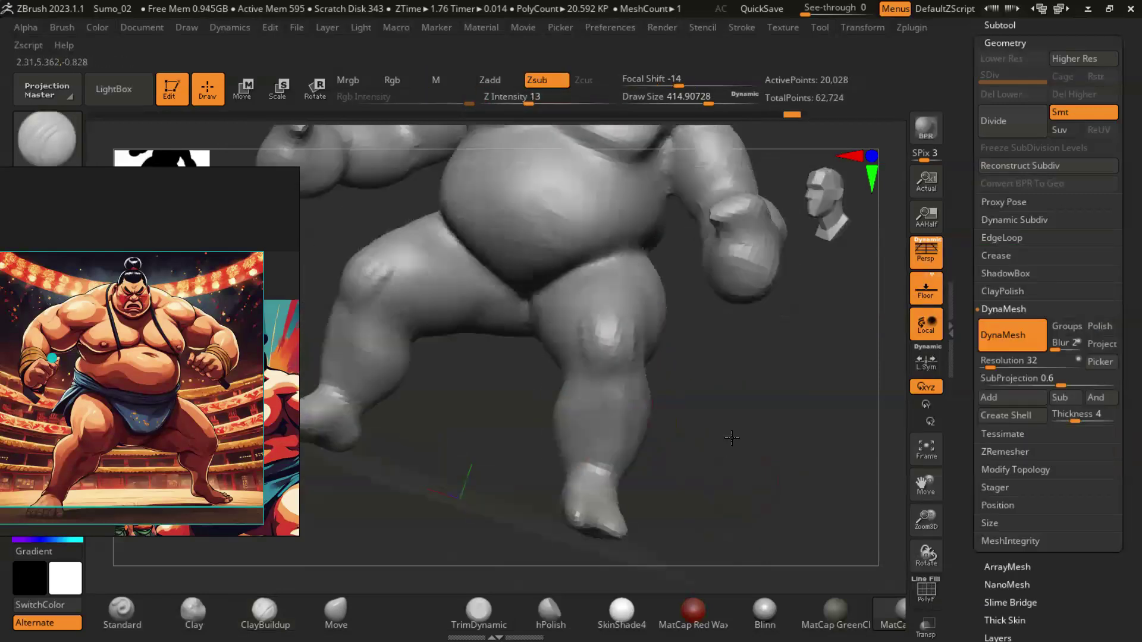
mouse_move(600, 460)
right_down()
mouse_move(730, 448)
mouse_move(616, 386)
right_up()
mouse_move(593, 463)
right_down()
mouse_move(696, 458)
mouse_move(606, 424)
right_up()
Step: Switch through Move to the soft ClayBuildup brush and frame one leg closely
click(336, 613)
mouse_move(456, 412)
mouse_down()
mouse_move(681, 452)
mouse_move(726, 438)
mouse_up()
key(b)
key(c)
key(b)
mouse_move(684, 472)
mouse_down()
mouse_move(776, 442)
mouse_move(671, 439)
mouse_move(721, 455)
mouse_up()
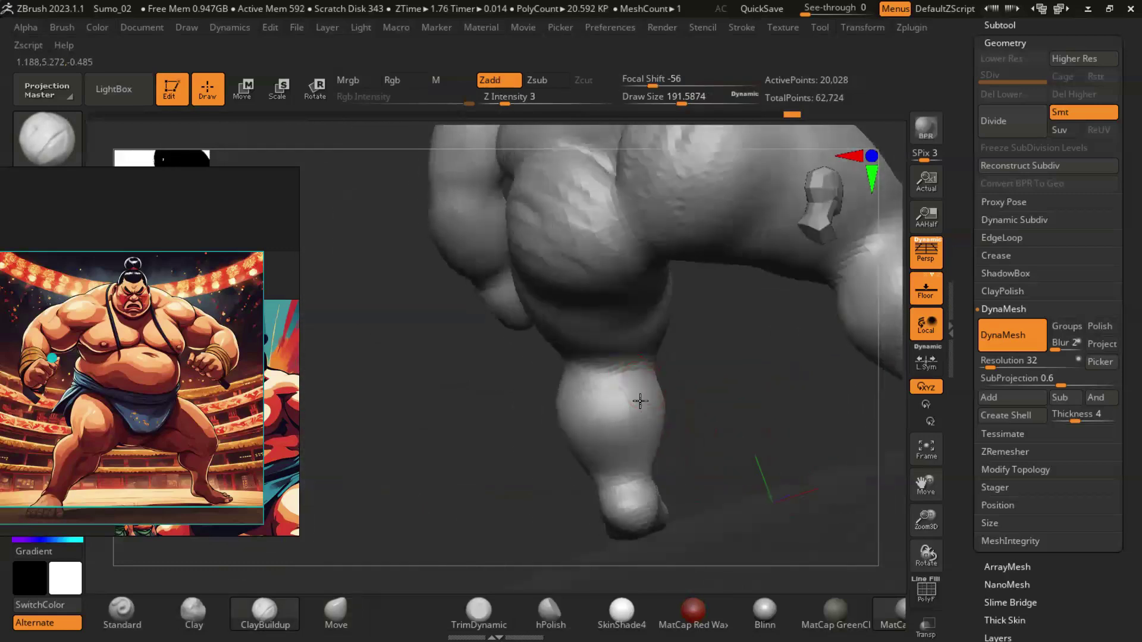
drag(645, 393, 583, 385)
drag(617, 429, 593, 429)
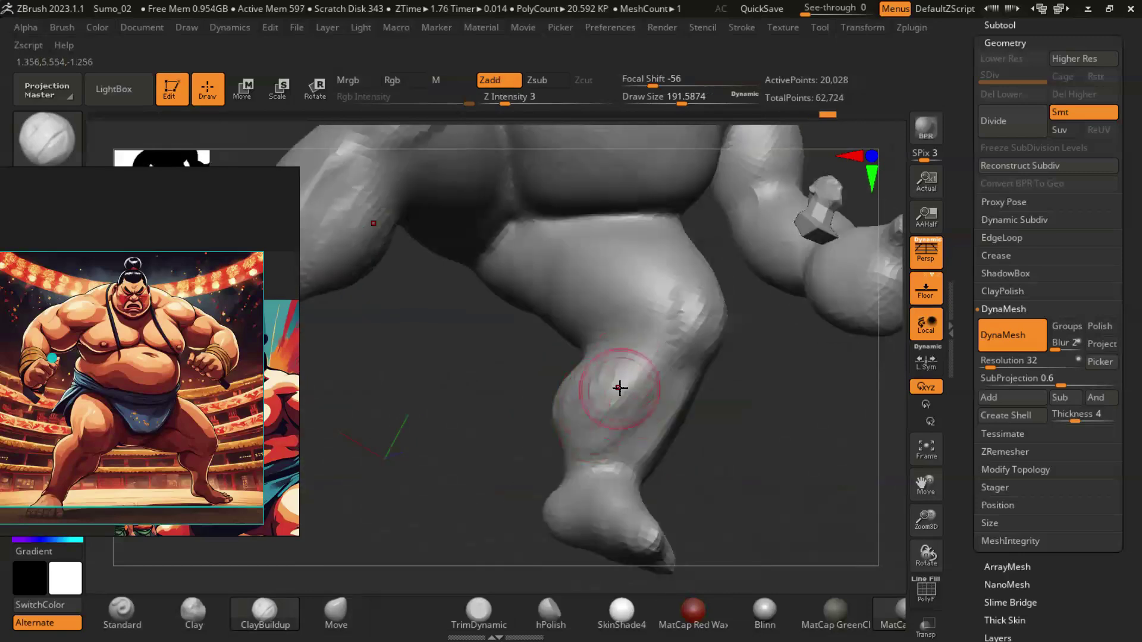
mouse_move(619, 388)
mouse_down()
mouse_move(709, 401)
mouse_move(687, 402)
mouse_move(706, 440)
mouse_move(643, 446)
mouse_move(760, 449)
mouse_move(761, 430)
mouse_move(752, 464)
mouse_move(770, 454)
mouse_move(755, 415)
mouse_move(637, 433)
mouse_move(672, 431)
mouse_up()
Step: Remesh the body at DynaMesh resolution 64 and orbit around the leg
text(4)
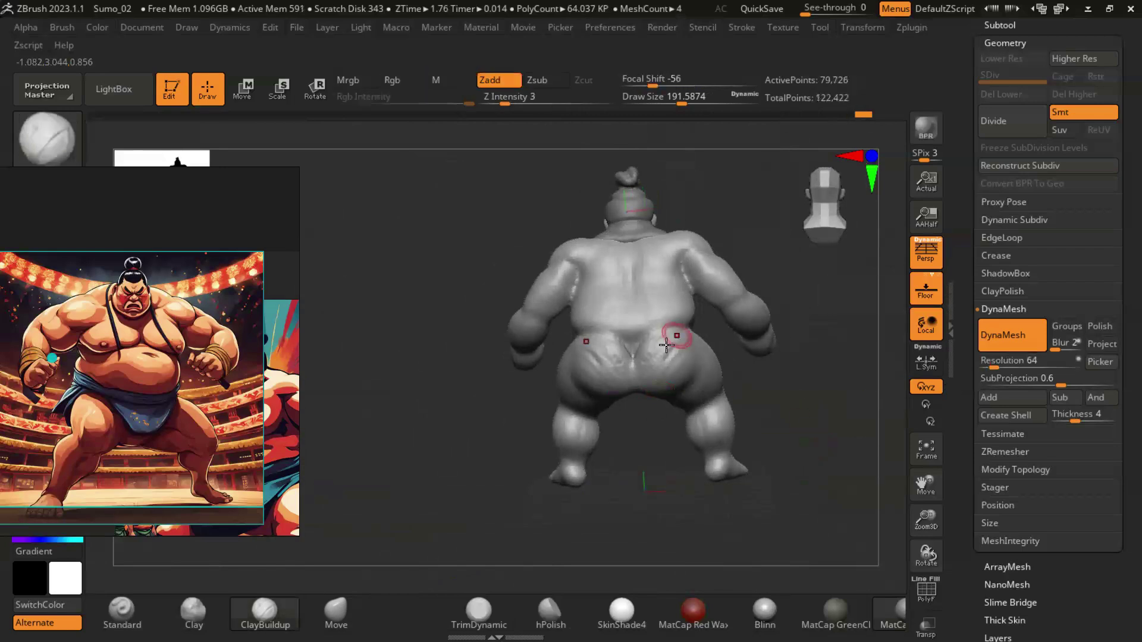
mouse_move(803, 434)
ctrl+mouse_down()
mouse_move(688, 357)
mouse_move(781, 430)
ctrl+mouse_up()
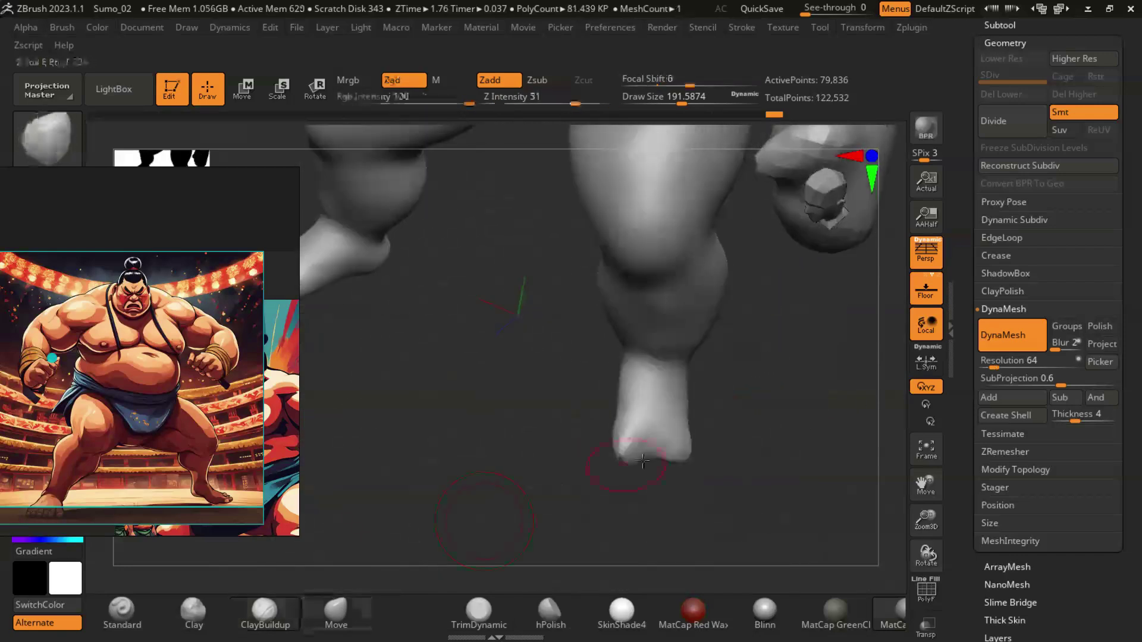
drag(739, 469, 737, 480)
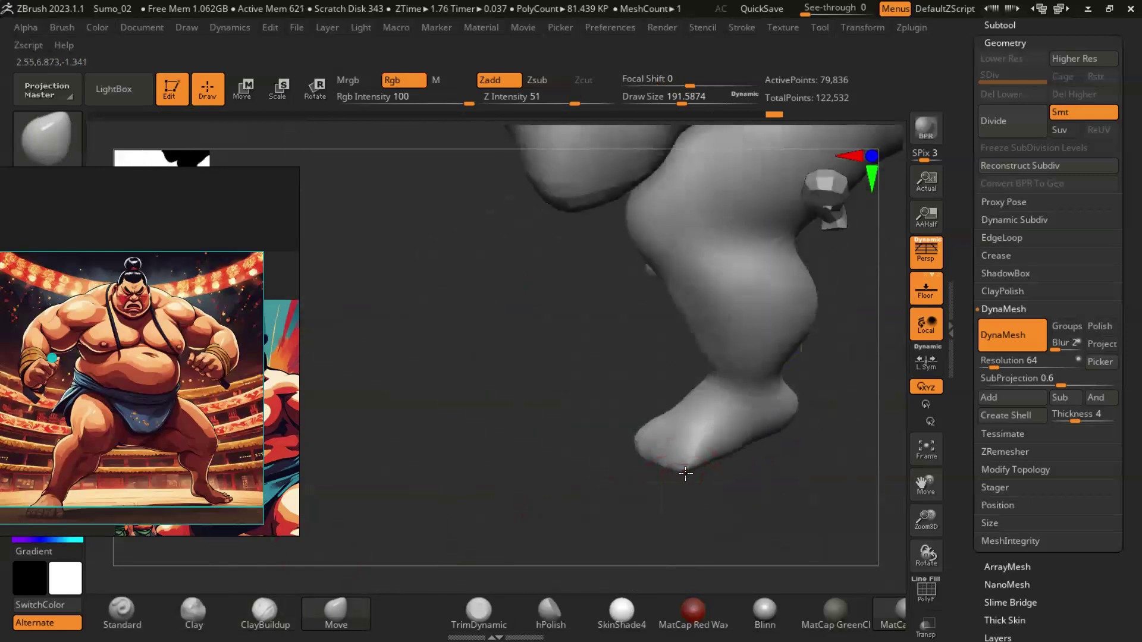
drag(755, 462, 702, 417)
Step: Refine the leg, ankle and foot with ClayBuildup at brush size about 108
key(b)
key(c)
key(b)
drag(701, 418, 654, 369)
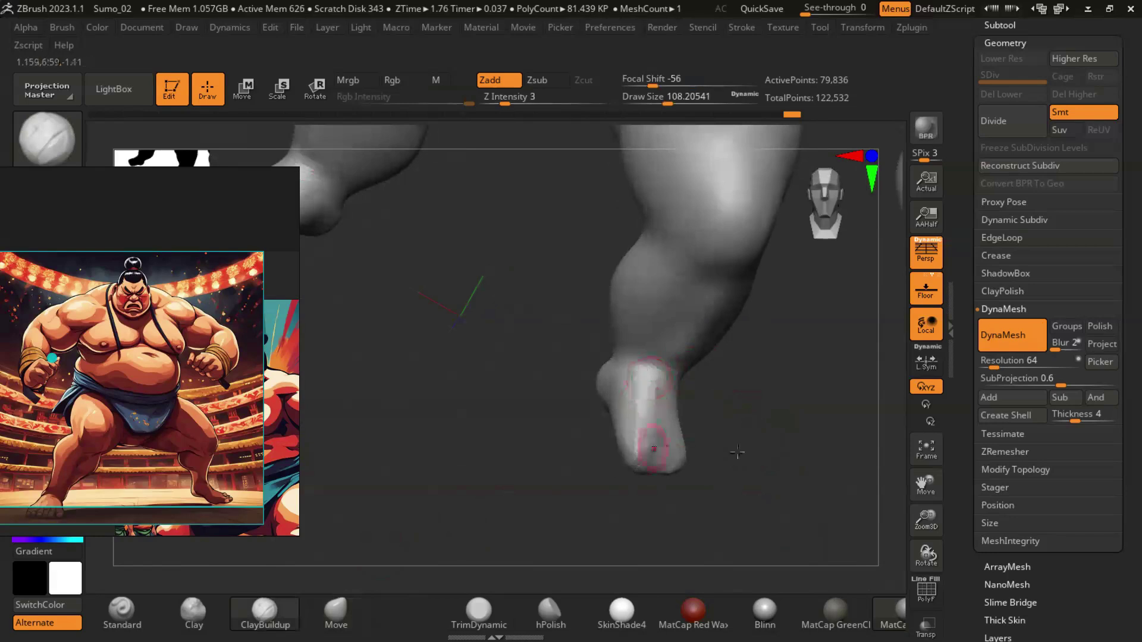
drag(737, 452, 672, 375)
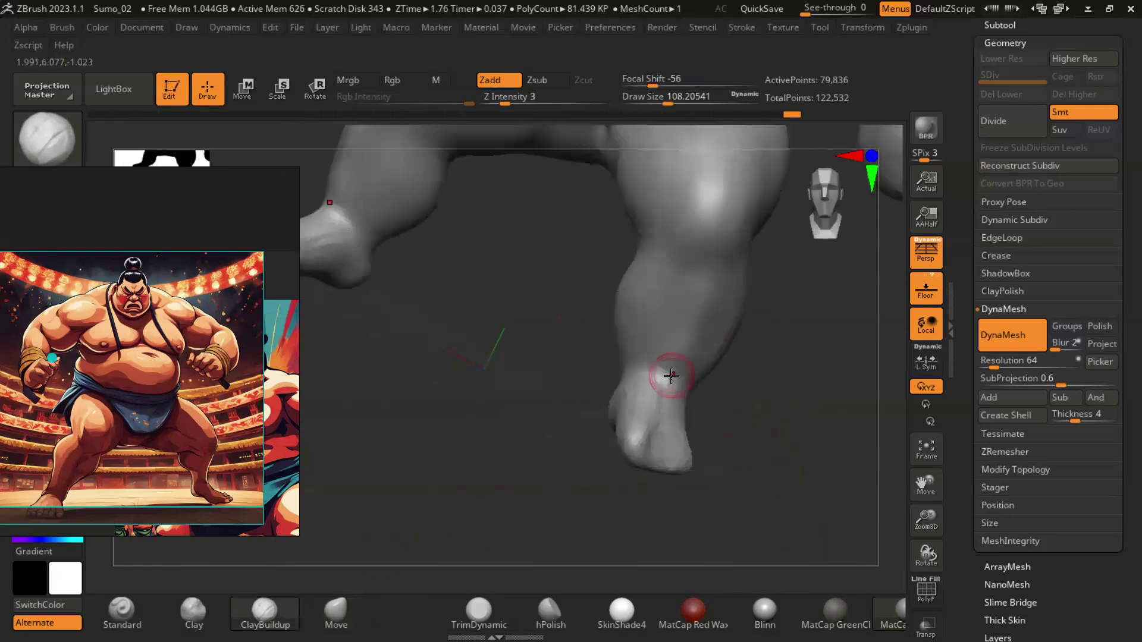
mouse_move(657, 449)
mouse_down()
mouse_move(754, 466)
mouse_move(703, 288)
mouse_move(798, 318)
mouse_move(772, 434)
mouse_move(711, 396)
mouse_up()
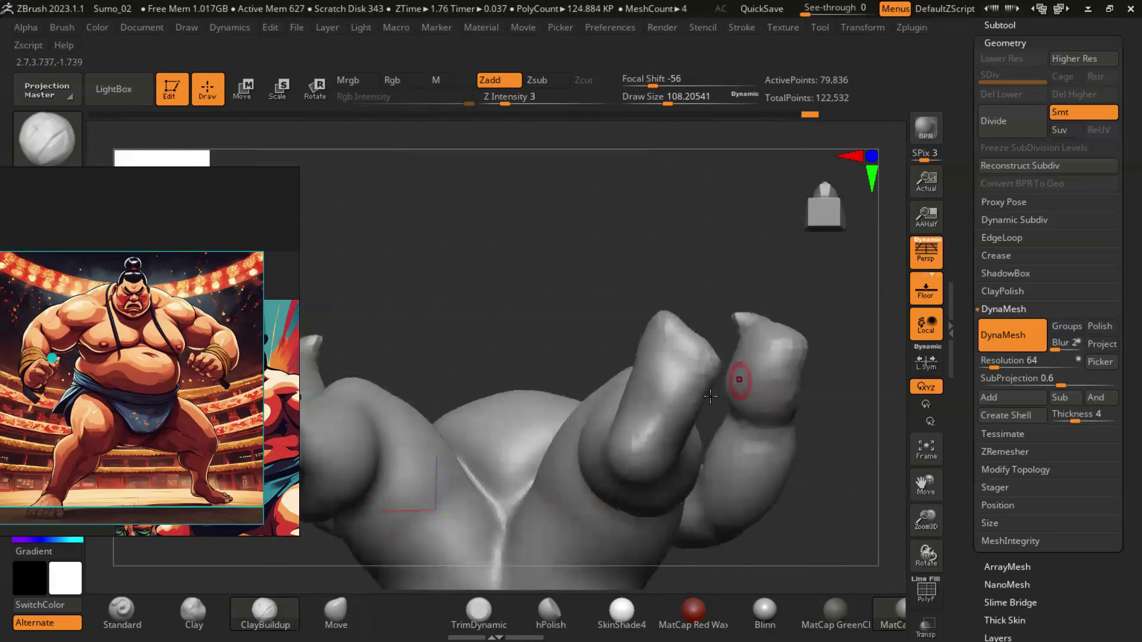
key(shift)
mouse_move(651, 388)
mouse_down()
mouse_move(553, 299)
mouse_move(778, 492)
mouse_move(747, 492)
mouse_move(681, 361)
mouse_move(680, 372)
mouse_move(751, 404)
mouse_move(731, 457)
mouse_move(767, 380)
mouse_move(785, 375)
mouse_move(392, 353)
mouse_up()
Step: Pick a carving brush and orbit around to face the legs and crotch
click(46, 138)
click(696, 429)
mouse_move(654, 441)
mouse_down()
mouse_move(777, 436)
mouse_move(762, 449)
mouse_up()
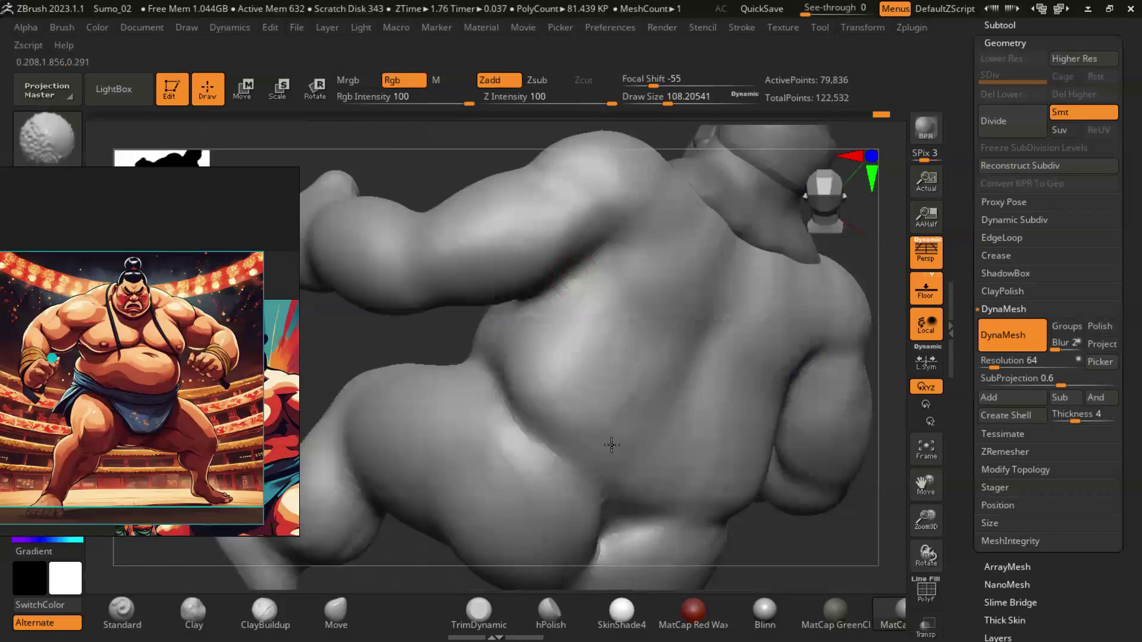
right_drag(639, 301, 714, 449)
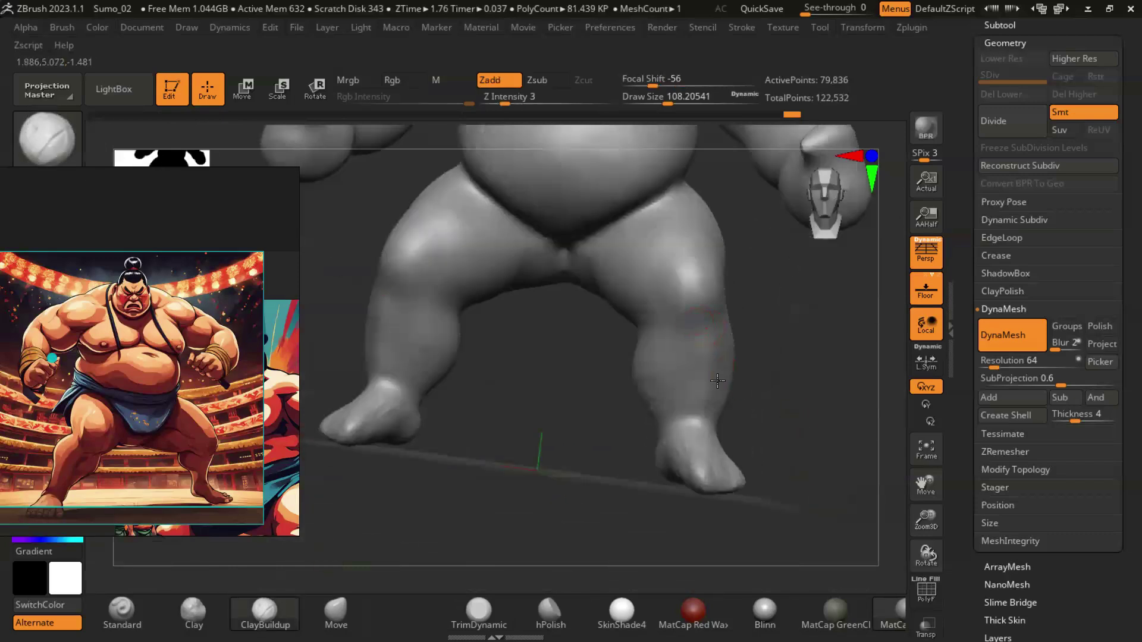
right_drag(706, 330, 688, 406)
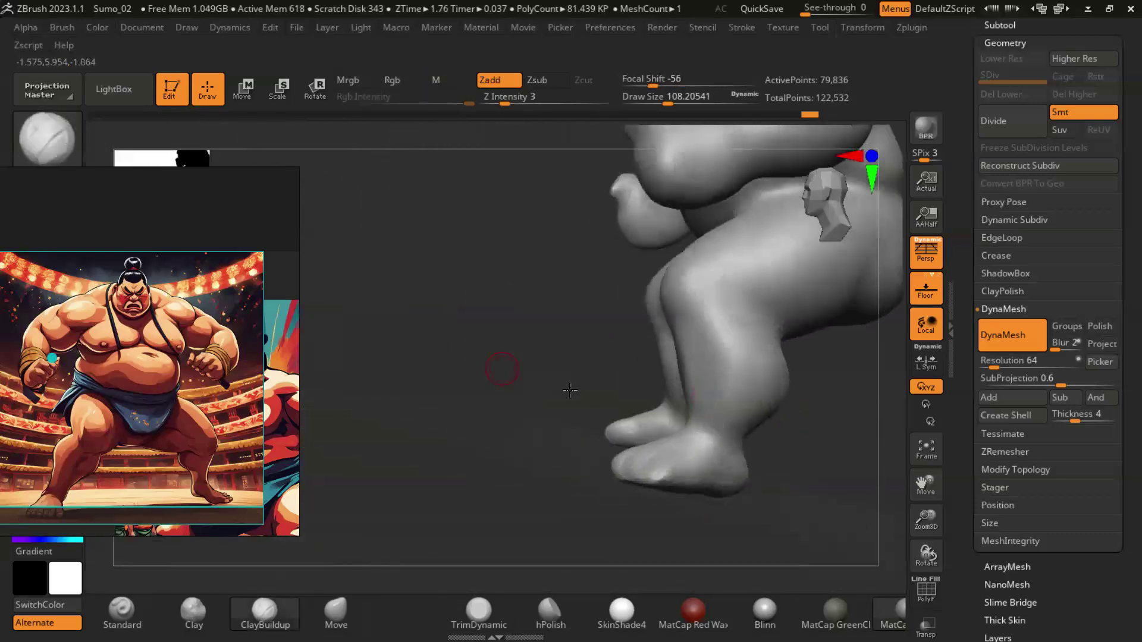
mouse_move(570, 390)
mouse_down()
mouse_move(770, 429)
mouse_move(775, 339)
mouse_move(737, 357)
mouse_move(735, 345)
mouse_up()
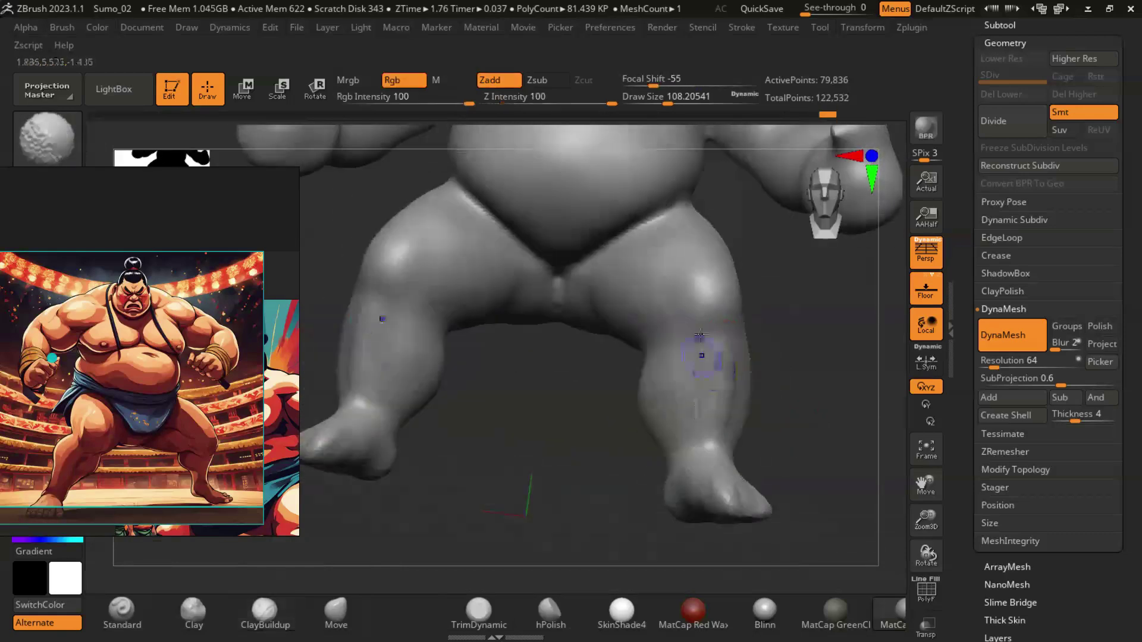
drag(786, 441, 706, 456)
drag(742, 421, 723, 339)
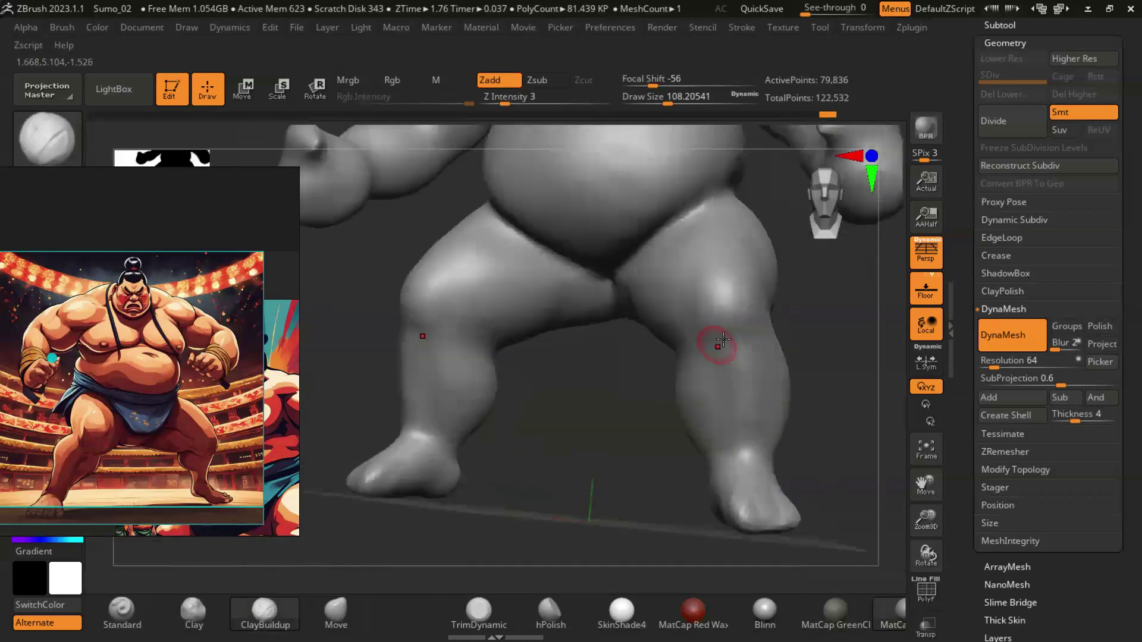
mouse_move(751, 445)
mouse_down()
mouse_move(828, 449)
mouse_move(613, 317)
mouse_up()
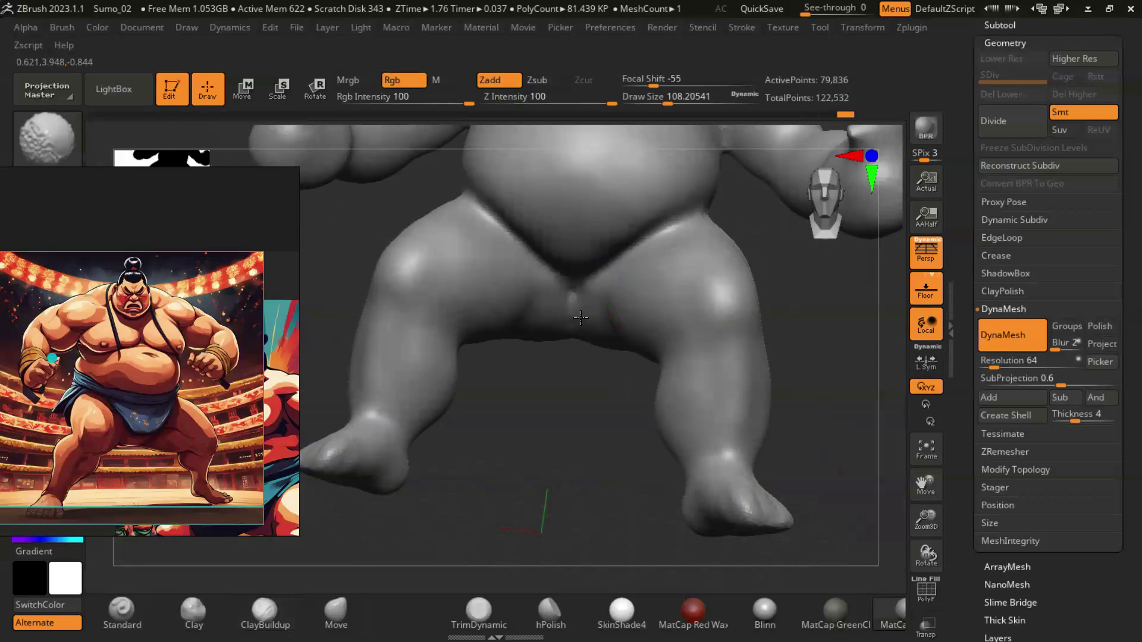
mouse_move(584, 357)
mouse_down()
mouse_move(498, 464)
mouse_move(544, 336)
mouse_up()
Step: Carve the crotch crease between the legs with DamStandard, viewed from below
key(b)
key(d)
key(s)
drag(549, 389, 566, 304)
drag(570, 437, 623, 250)
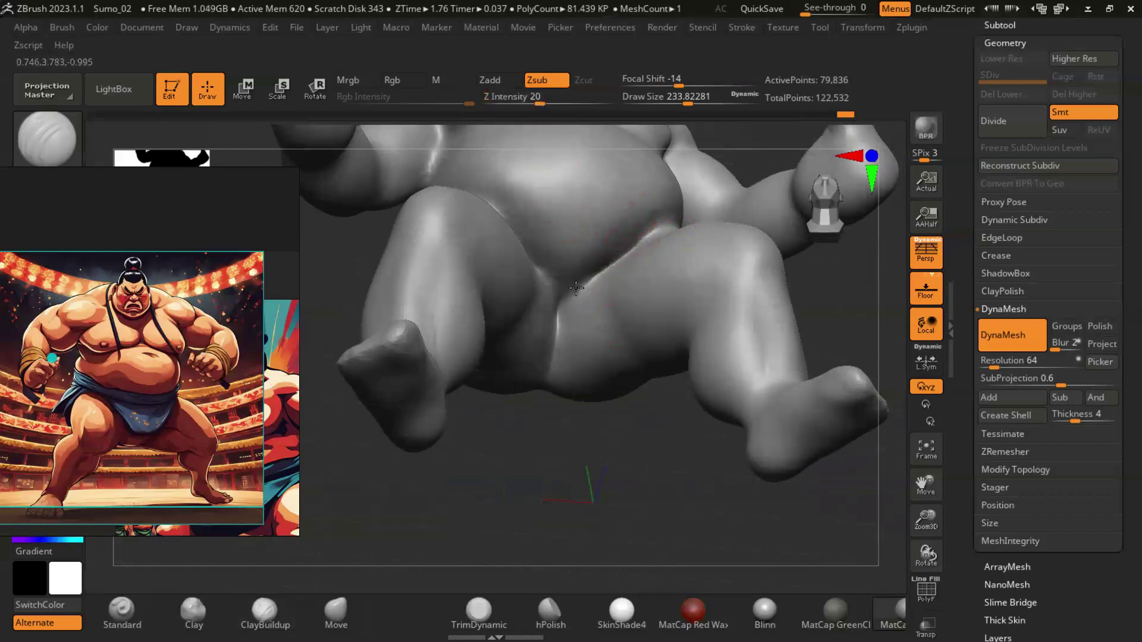
mouse_move(562, 296)
mouse_down()
mouse_move(566, 332)
mouse_move(809, 288)
mouse_move(540, 364)
mouse_move(748, 413)
mouse_move(722, 459)
mouse_move(744, 429)
mouse_move(780, 436)
mouse_move(767, 416)
mouse_move(512, 263)
mouse_up()
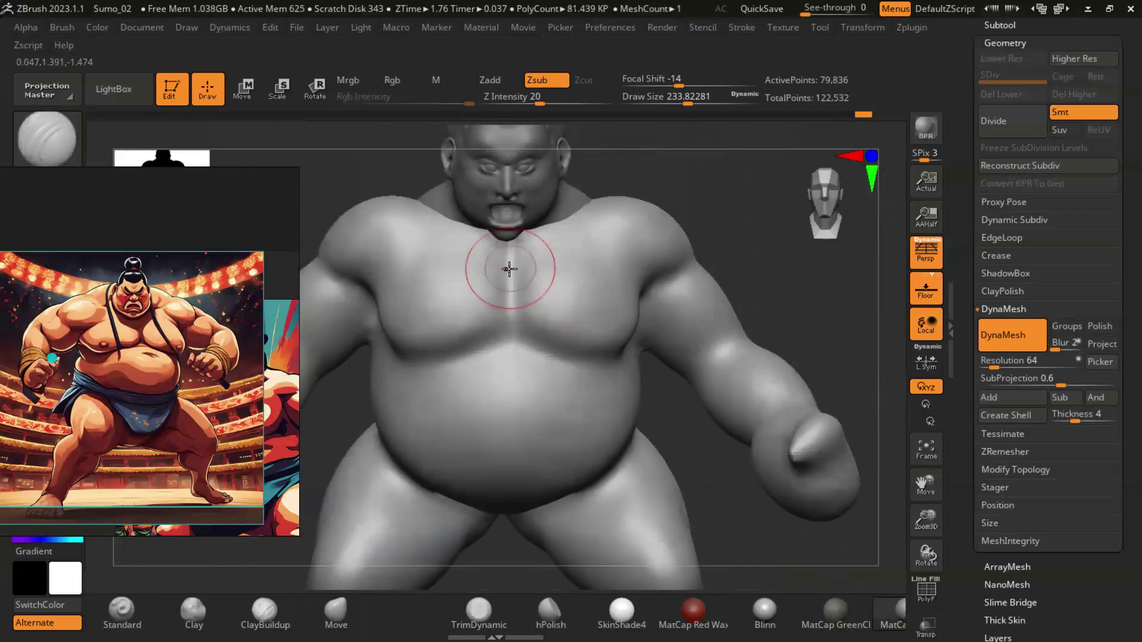
Step: Save the project and carve a groove down the centre of the chest
click(295, 28)
click(398, 90)
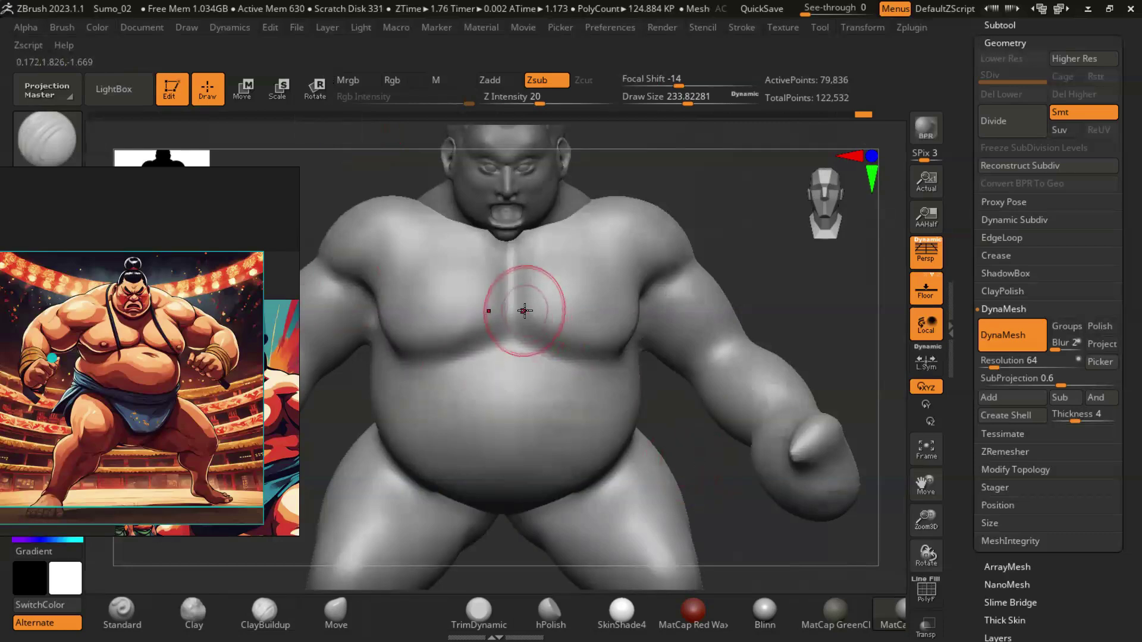
alt+drag(512, 248, 508, 251)
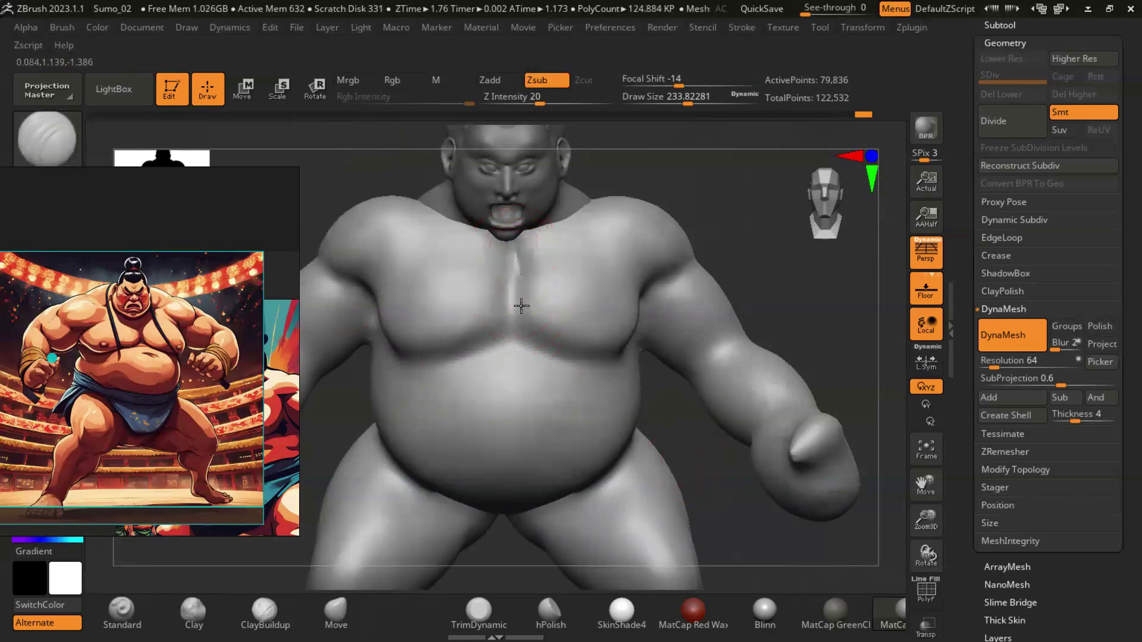
scroll(512, 233, up, 5)
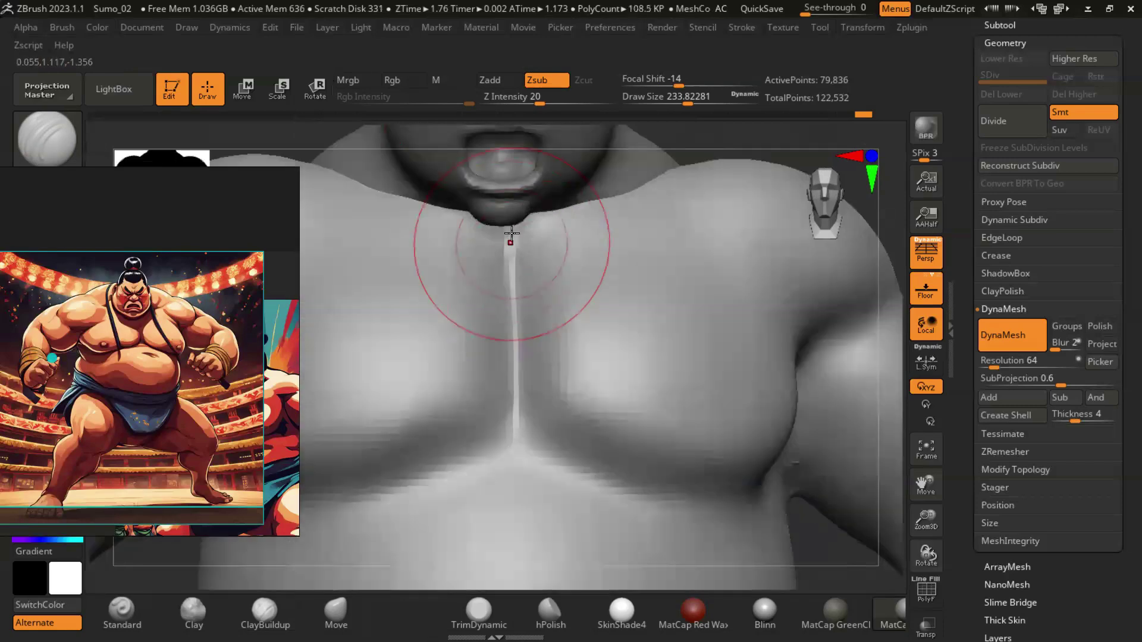
key(f)
mouse_move(674, 345)
right_down()
mouse_move(613, 416)
mouse_move(577, 400)
mouse_move(830, 443)
mouse_move(599, 408)
mouse_move(567, 267)
right_up()
Step: Orbit and reframe the figure to view the torso, chest and arm
scroll(566, 424, up, 5)
right_drag(660, 457, 572, 250)
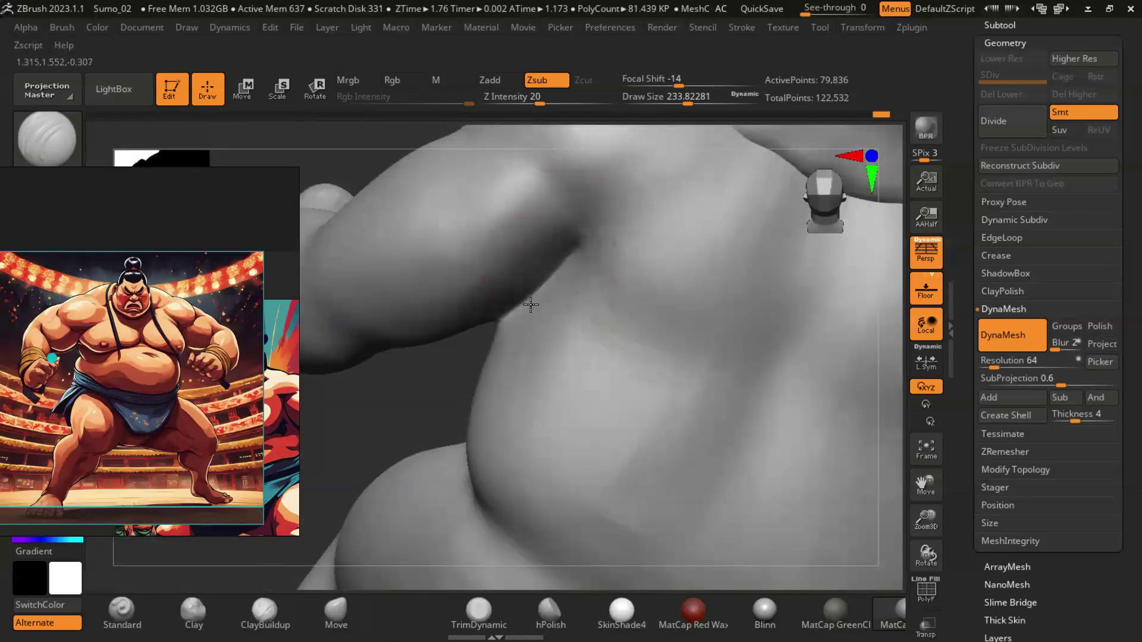
key(f)
mouse_move(726, 477)
right_down()
mouse_move(765, 423)
mouse_move(694, 418)
right_up()
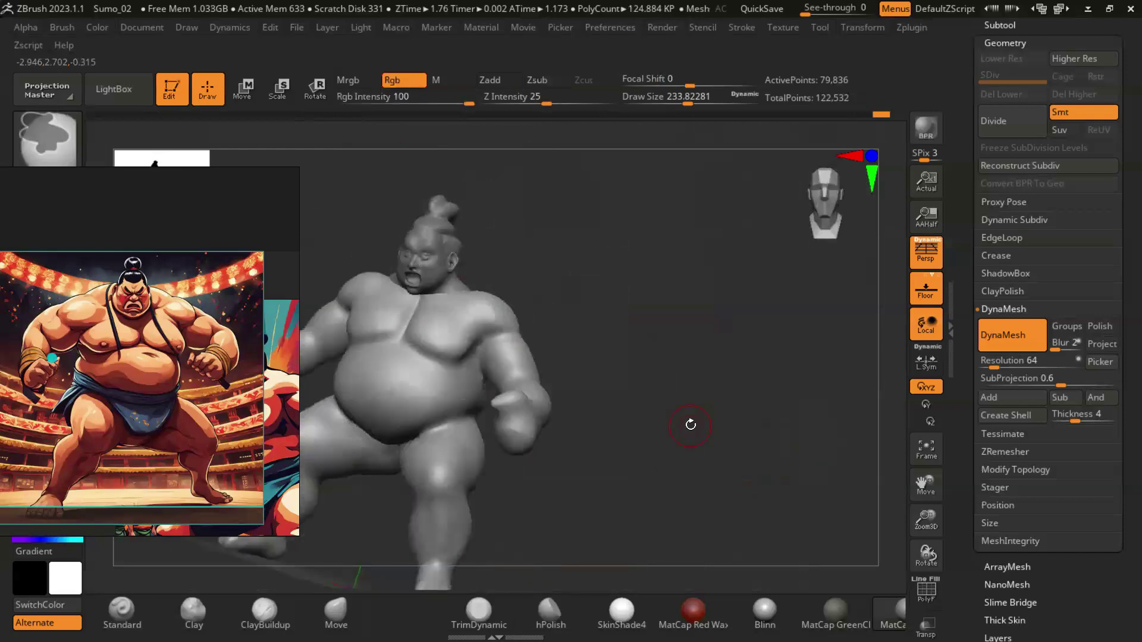
scroll(673, 435, up, 5)
mouse_move(765, 420)
right_down()
mouse_move(716, 323)
mouse_move(543, 316)
right_up()
key(f)
mouse_move(574, 415)
right_down()
mouse_move(591, 363)
mouse_move(545, 286)
mouse_move(726, 327)
mouse_move(539, 332)
right_up()
Step: Deepen the armpit crease where the upper arm meets the chest
scroll(592, 363, up, 5)
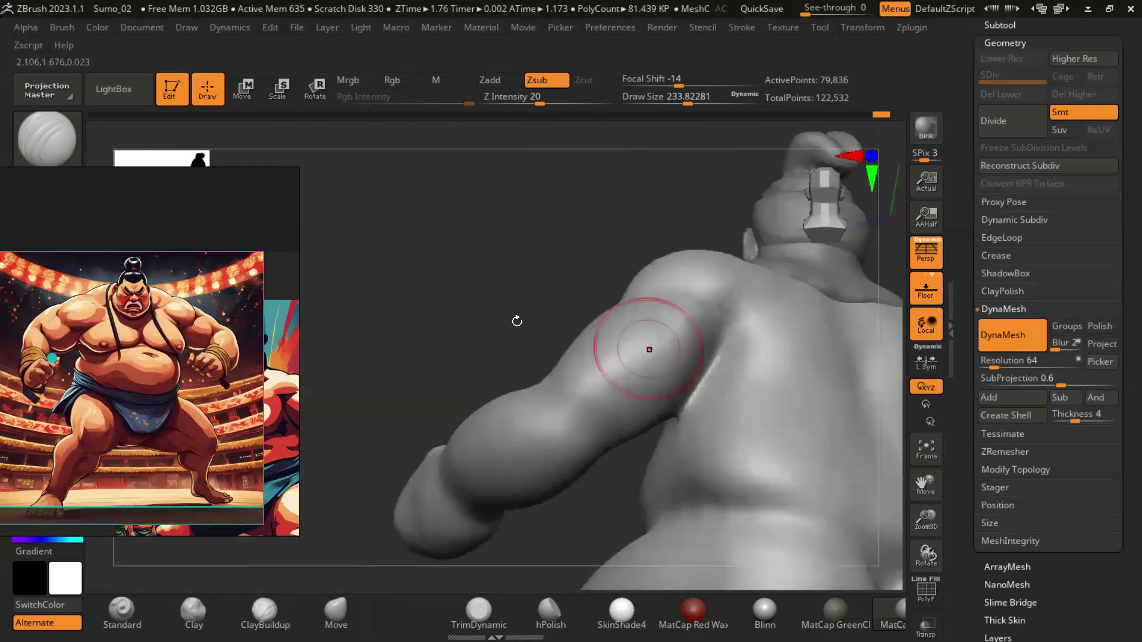
scroll(677, 359, up, 5)
mouse_move(767, 340)
right_down()
mouse_move(638, 447)
mouse_move(587, 408)
right_up()
scroll(665, 437, down, 5)
scroll(721, 400, up, 3)
right_drag(721, 400, 500, 345)
scroll(470, 335, up, 3)
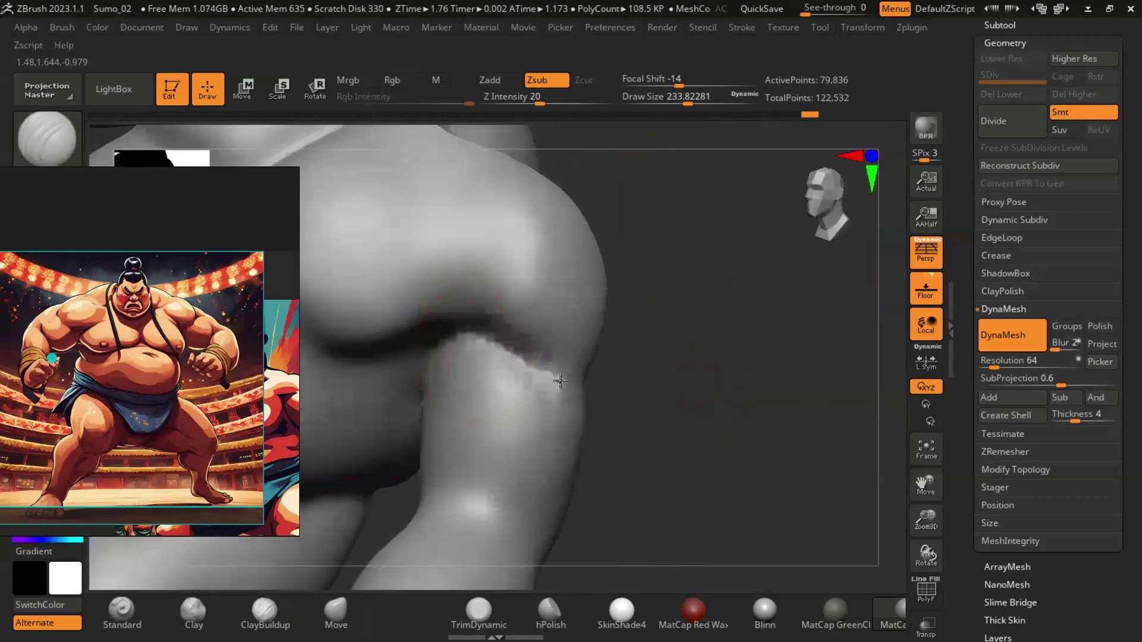
right_drag(560, 381, 519, 378)
right_drag(726, 416, 632, 333)
right_drag(526, 379, 634, 332)
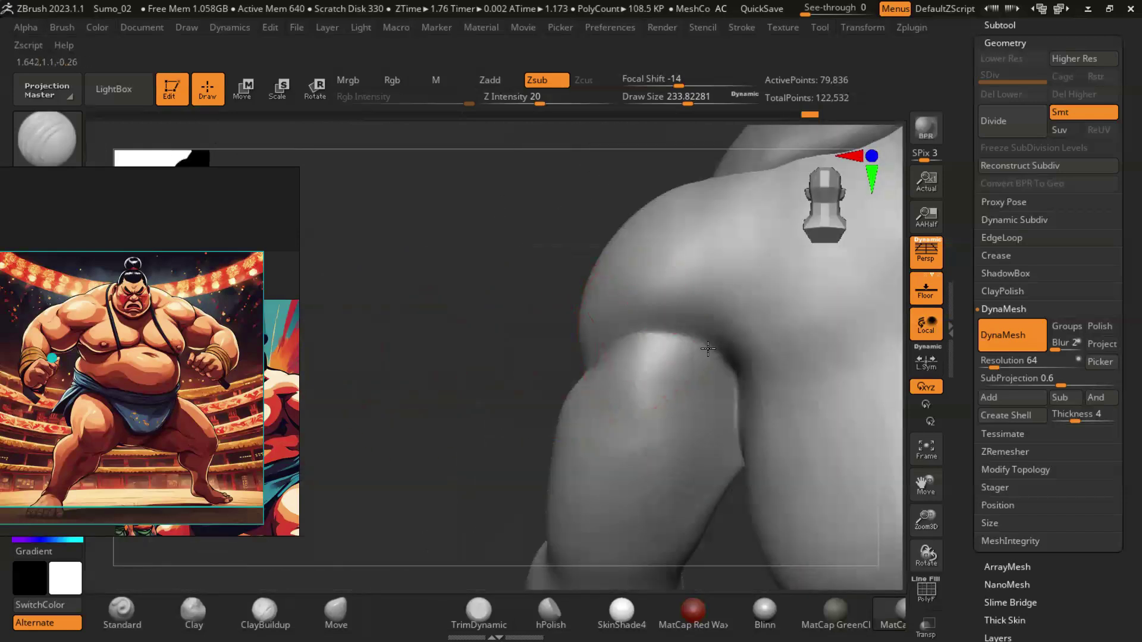
mouse_move(531, 343)
right_down()
mouse_move(776, 410)
mouse_move(595, 386)
mouse_move(478, 424)
right_up()
key(alt)
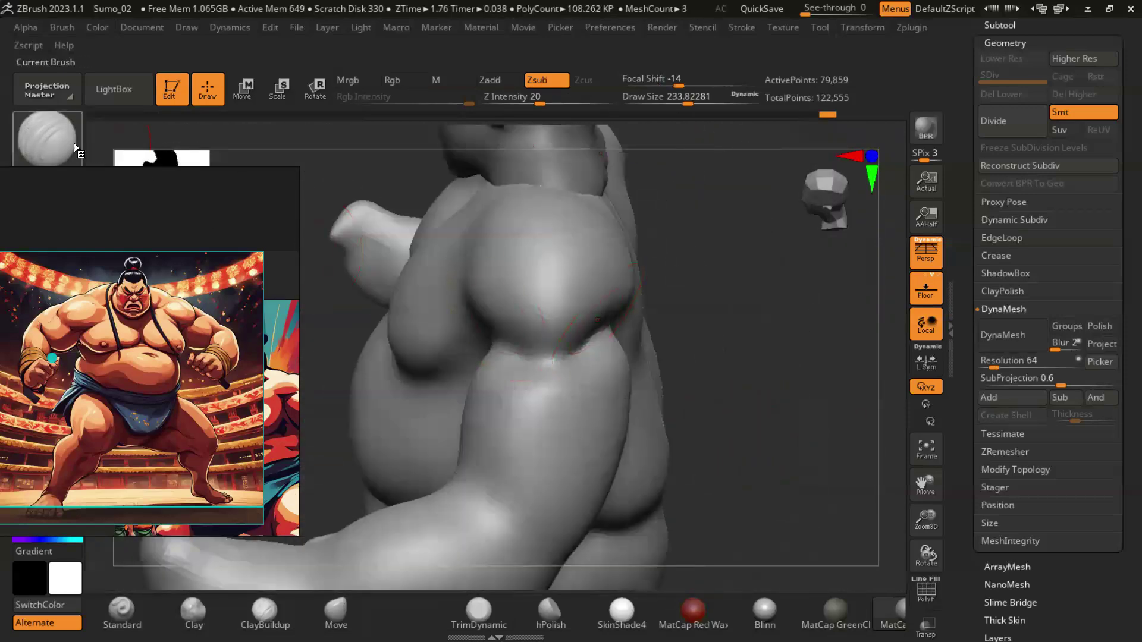
Step: Build up clay on the sumo's shoulder with the ClayBuildup brush
click(76, 146)
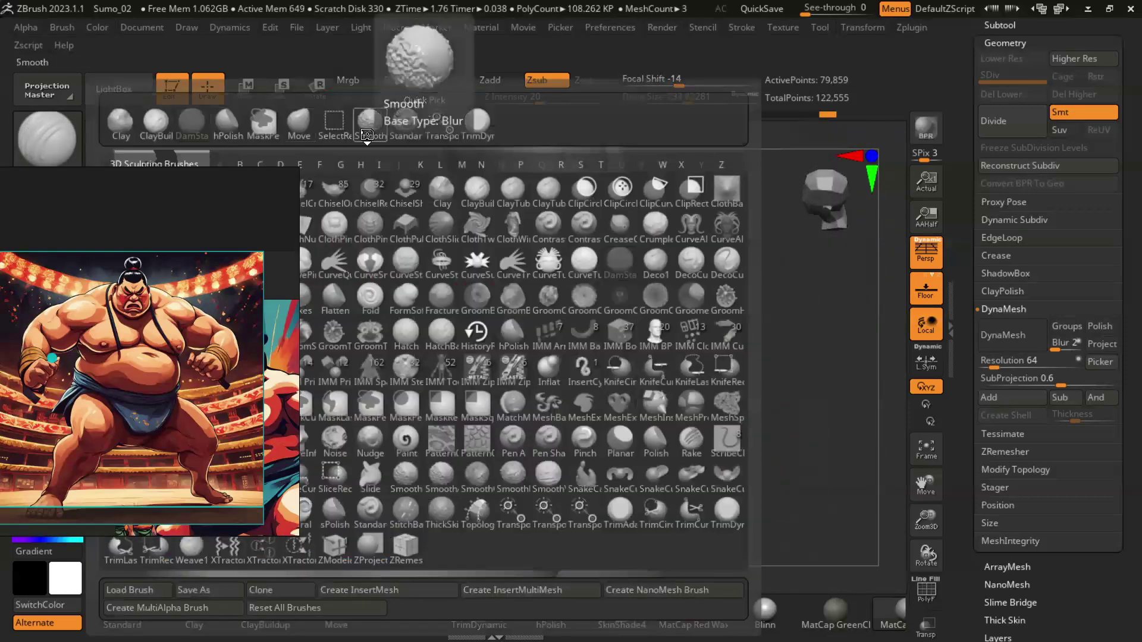
click(565, 328)
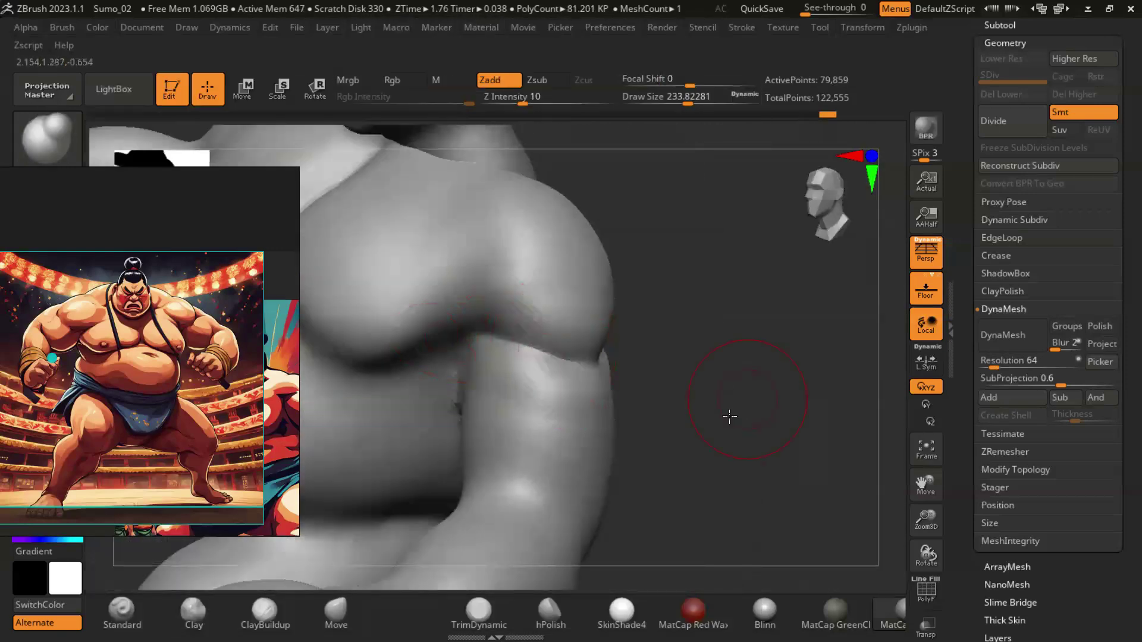
drag(740, 409, 638, 326)
click(47, 138)
click(47, 138)
click(322, 218)
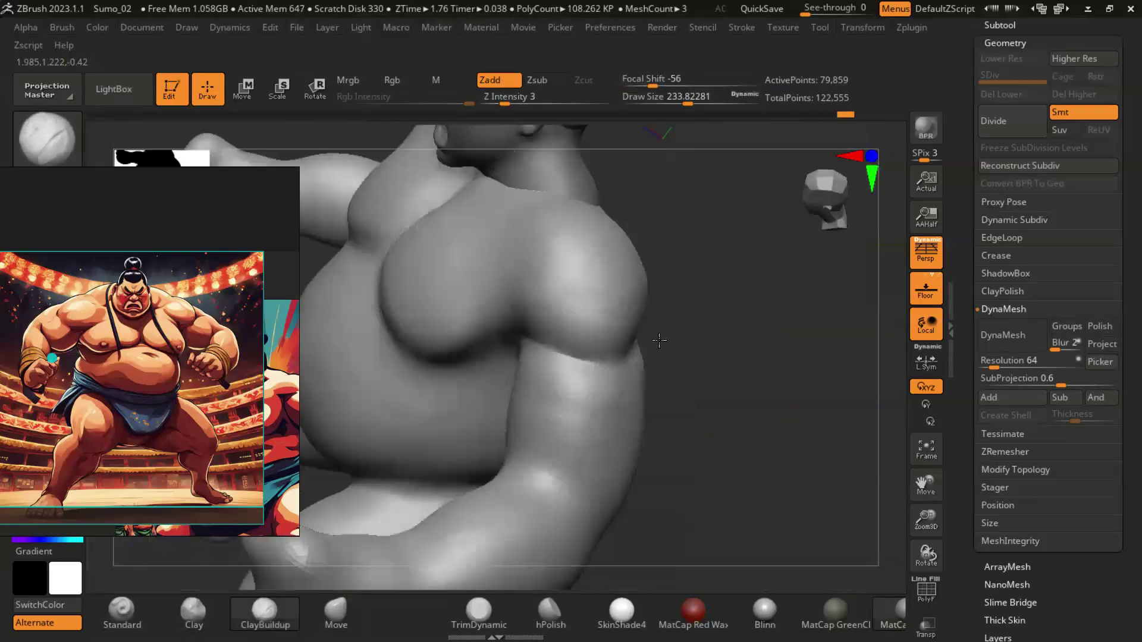
drag(735, 410, 633, 363)
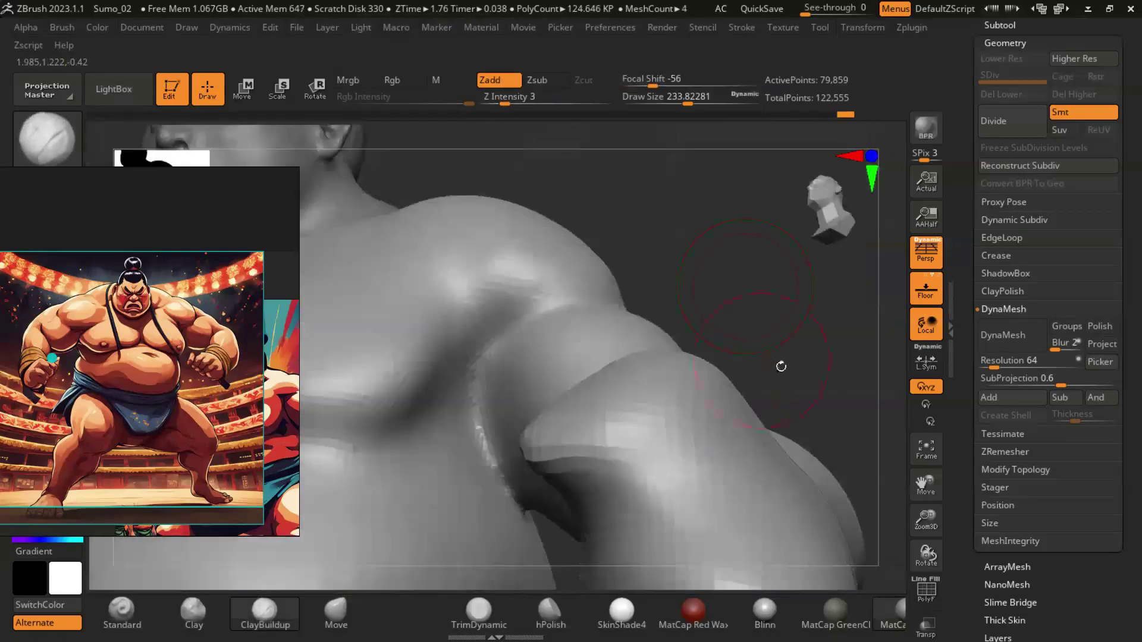
Step: Sharpen the shoulder creases with DamStandard, working round to the back
click(47, 138)
click(502, 459)
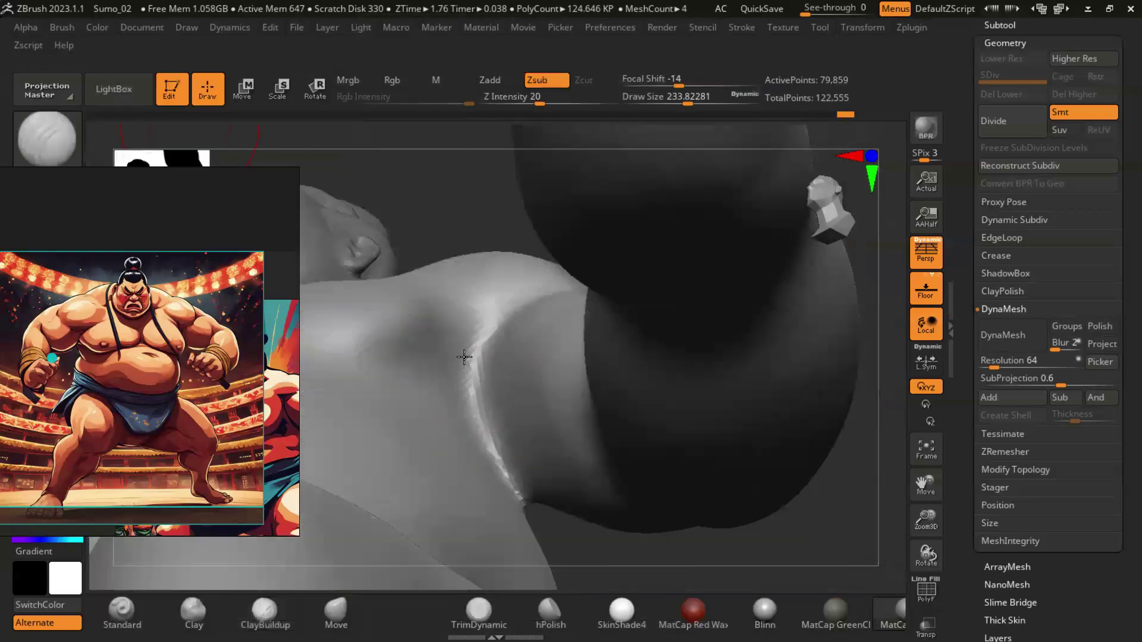
drag(834, 527, 477, 430)
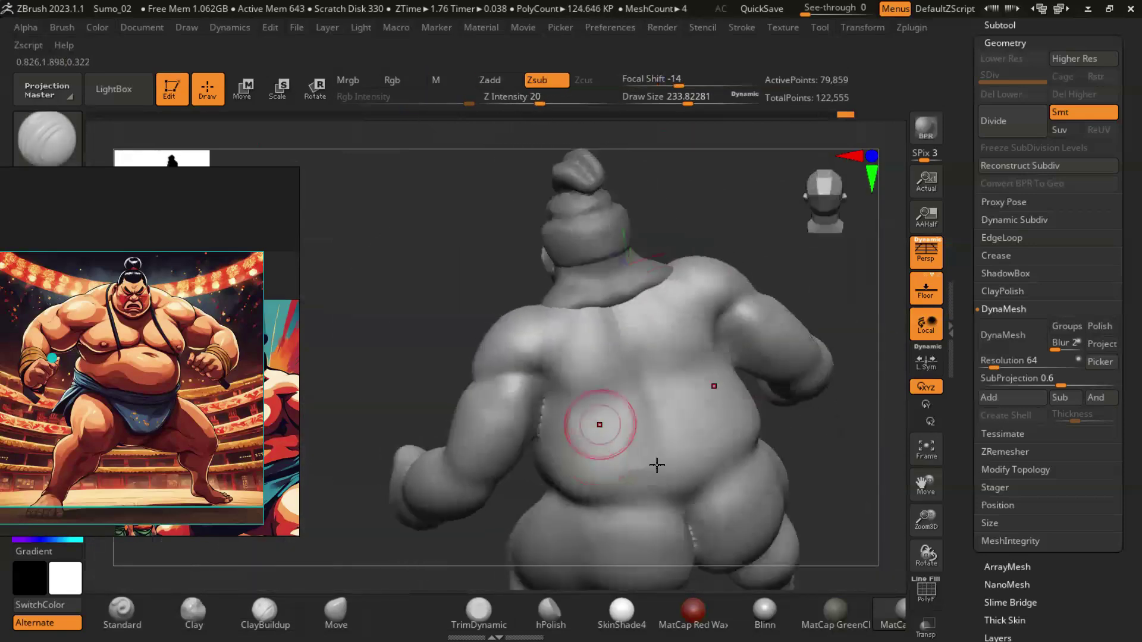
drag(477, 430, 481, 335)
Step: Inflate the shoulders with the Inflate brush, checking front and three-quarter views
key(b)
key(i)
key(n)
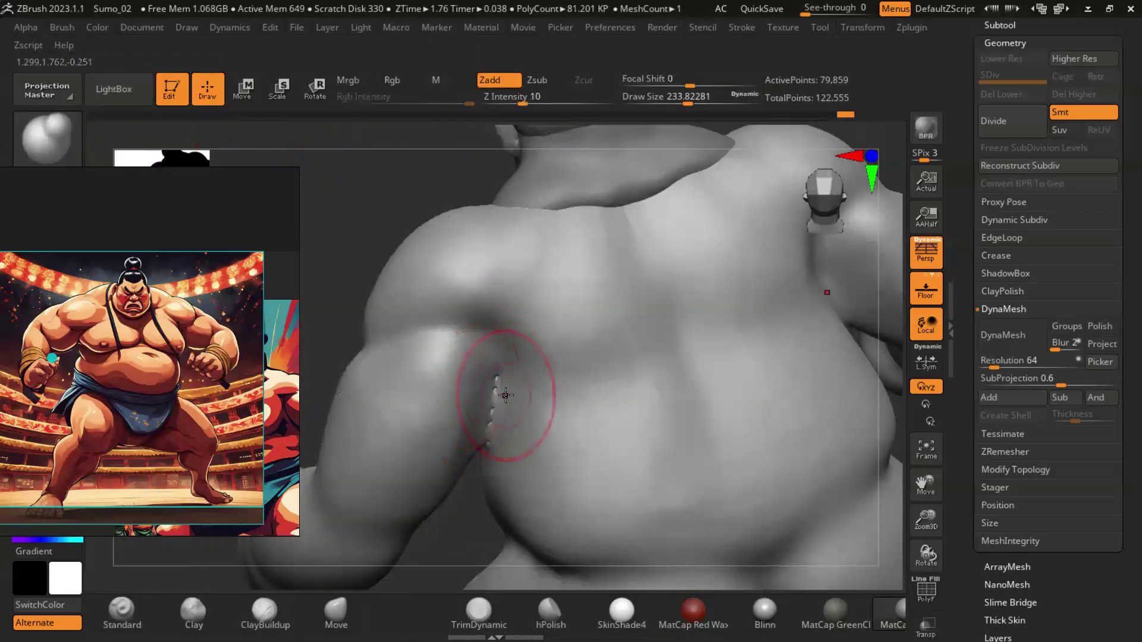
mouse_move(496, 402)
mouse_down()
mouse_move(602, 401)
mouse_move(807, 438)
mouse_move(653, 387)
mouse_up()
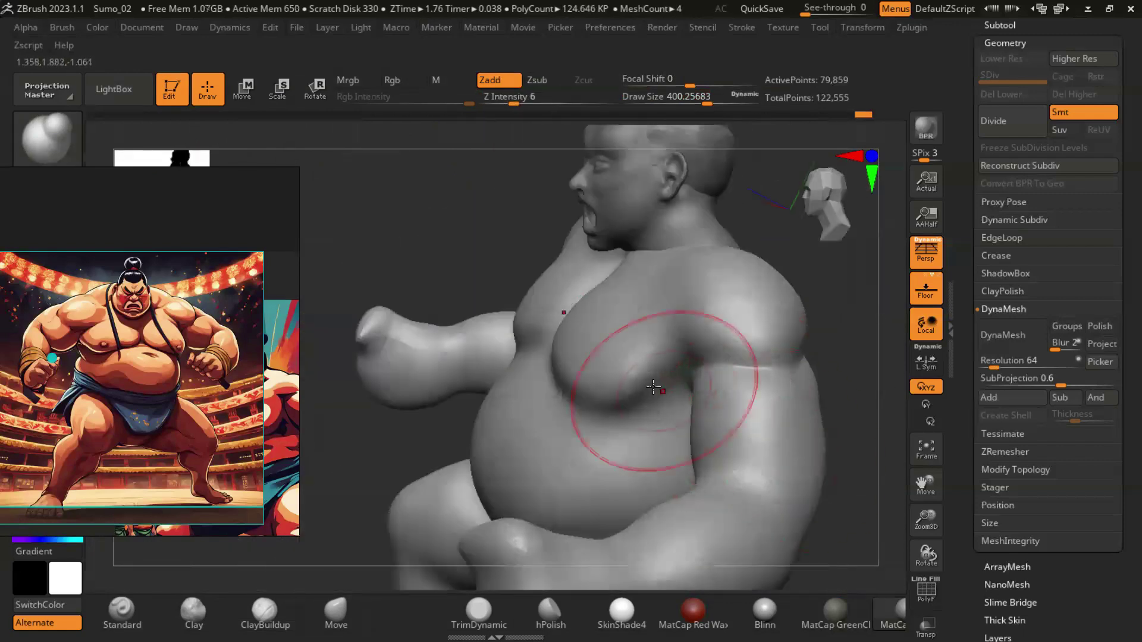
mouse_move(690, 434)
mouse_down()
mouse_move(831, 435)
mouse_move(755, 366)
mouse_up()
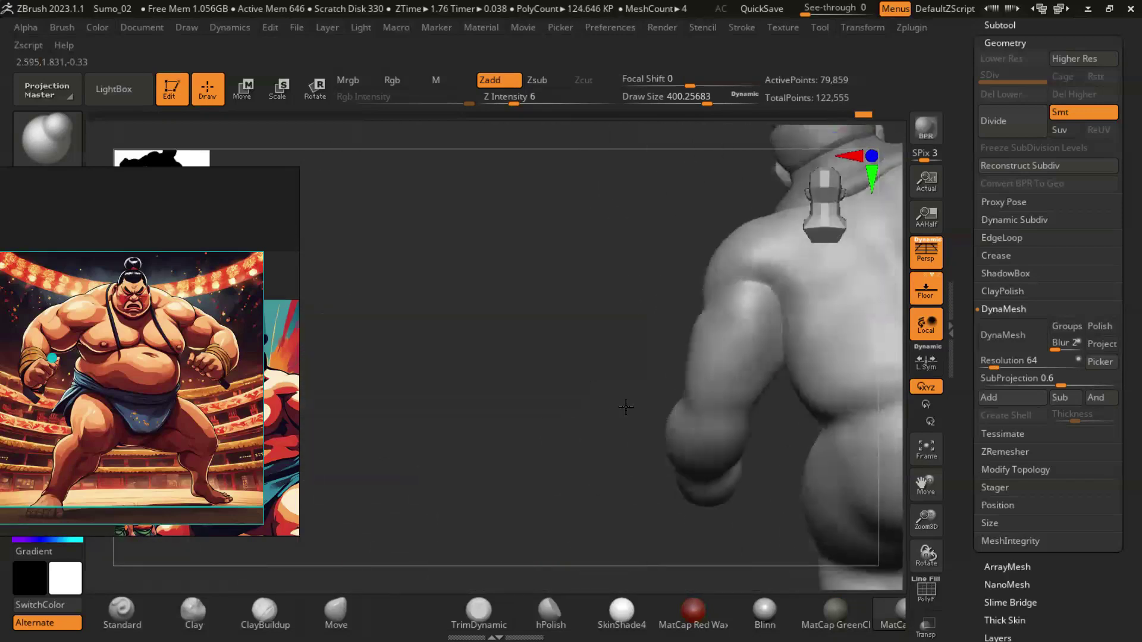
drag(479, 351, 813, 324)
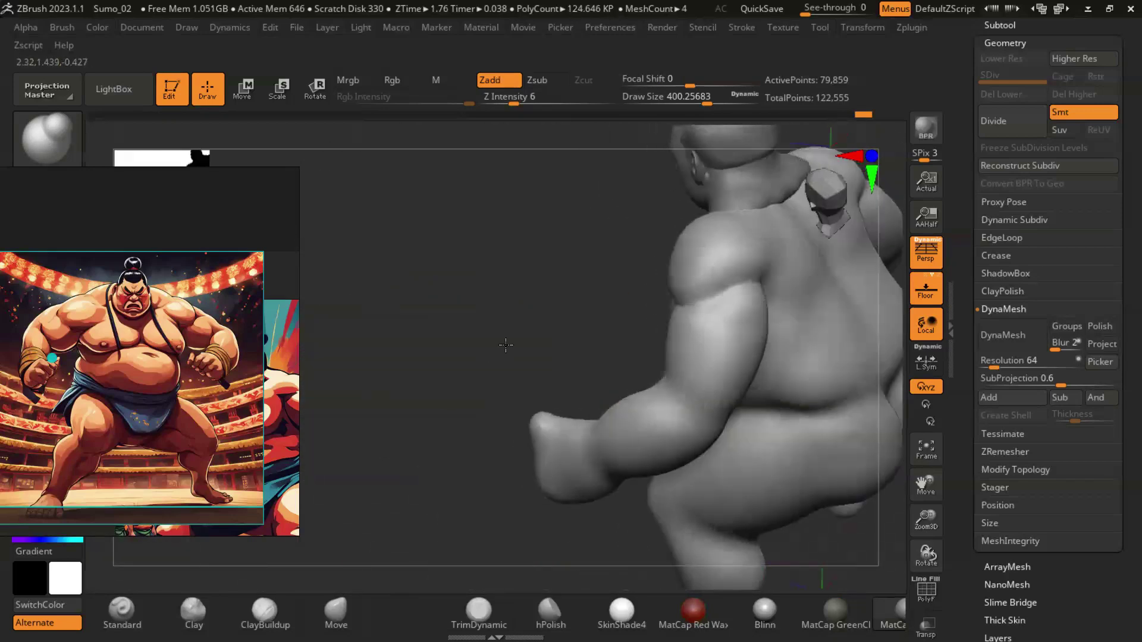
Step: Carve sharper pectoral folds above the belly with DamStandard, reviewing from three-quarter views
click(47, 138)
click(190, 131)
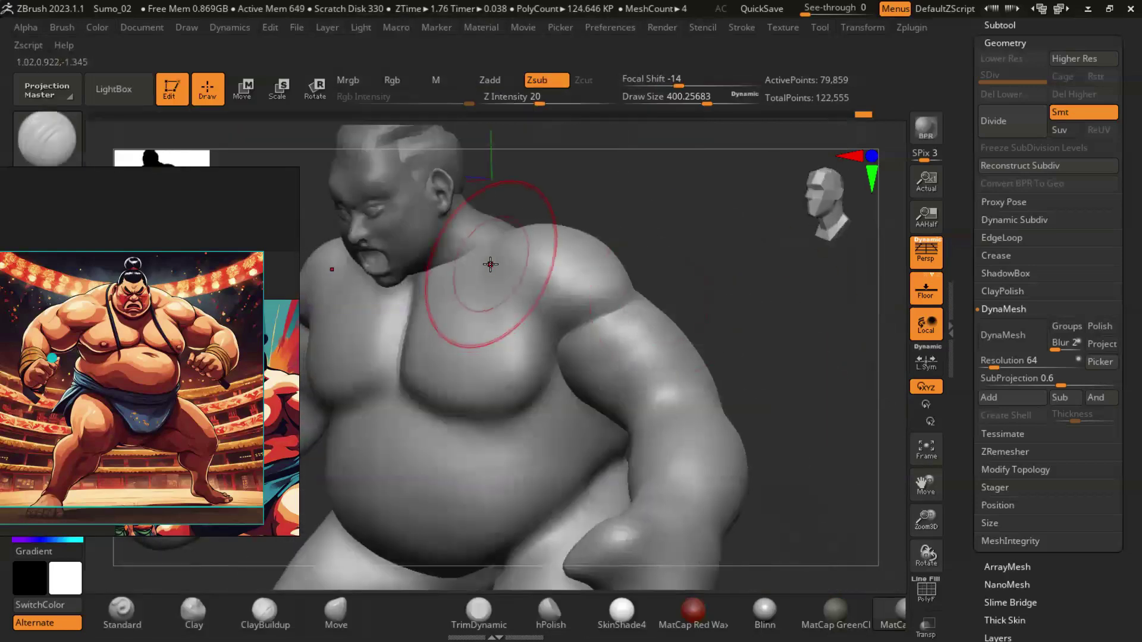
drag(558, 339, 736, 302)
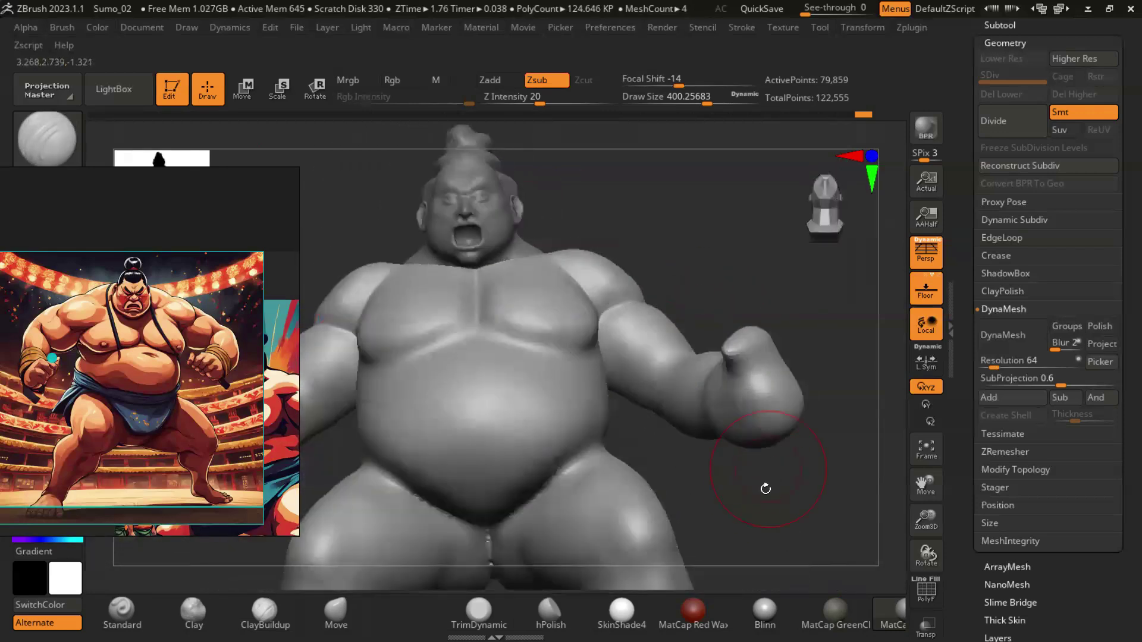
drag(769, 374, 737, 456)
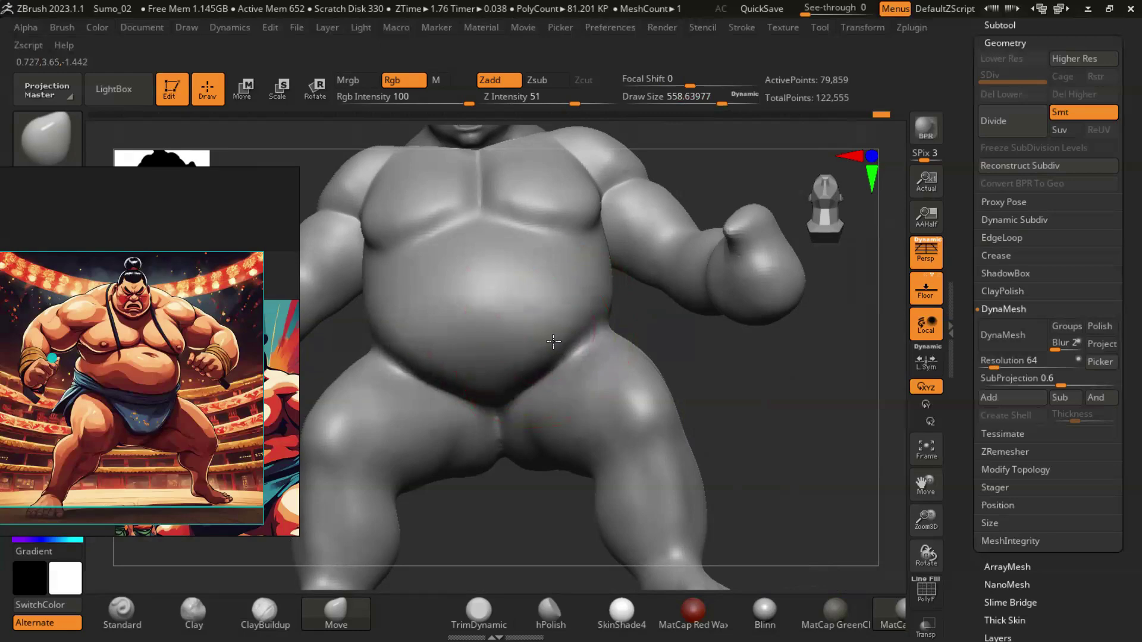
mouse_move(777, 439)
mouse_down()
mouse_move(487, 362)
mouse_move(477, 326)
mouse_up()
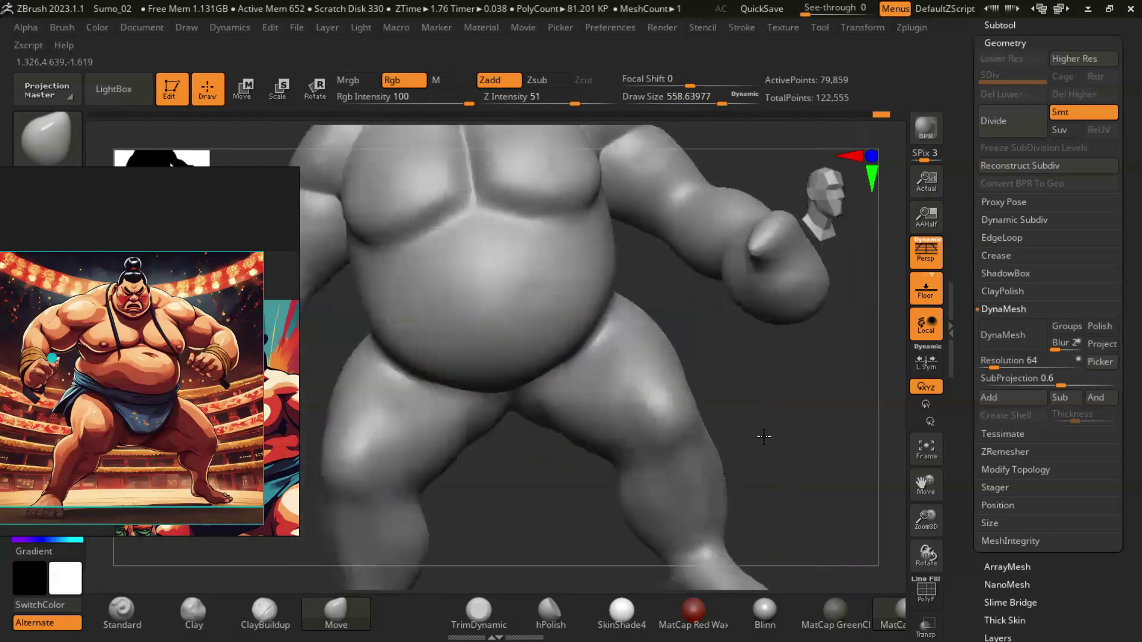
drag(747, 440, 450, 317)
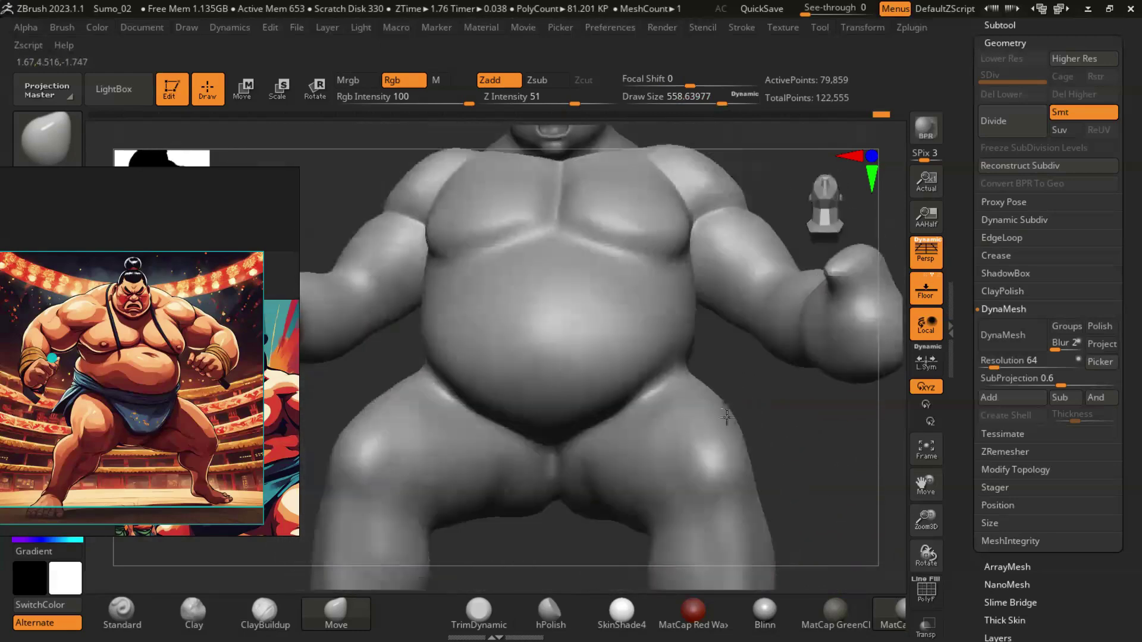
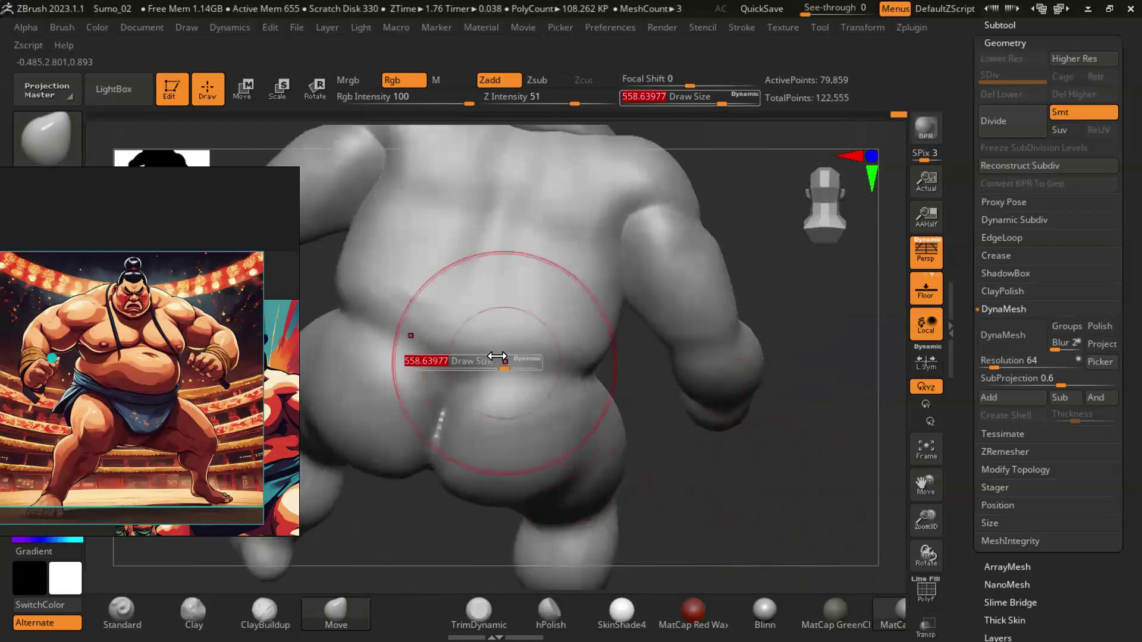
Step: Select DamStandard and carve a crease down the sumo's spine
key(b)
click(182, 124)
right_drag(466, 338, 478, 143)
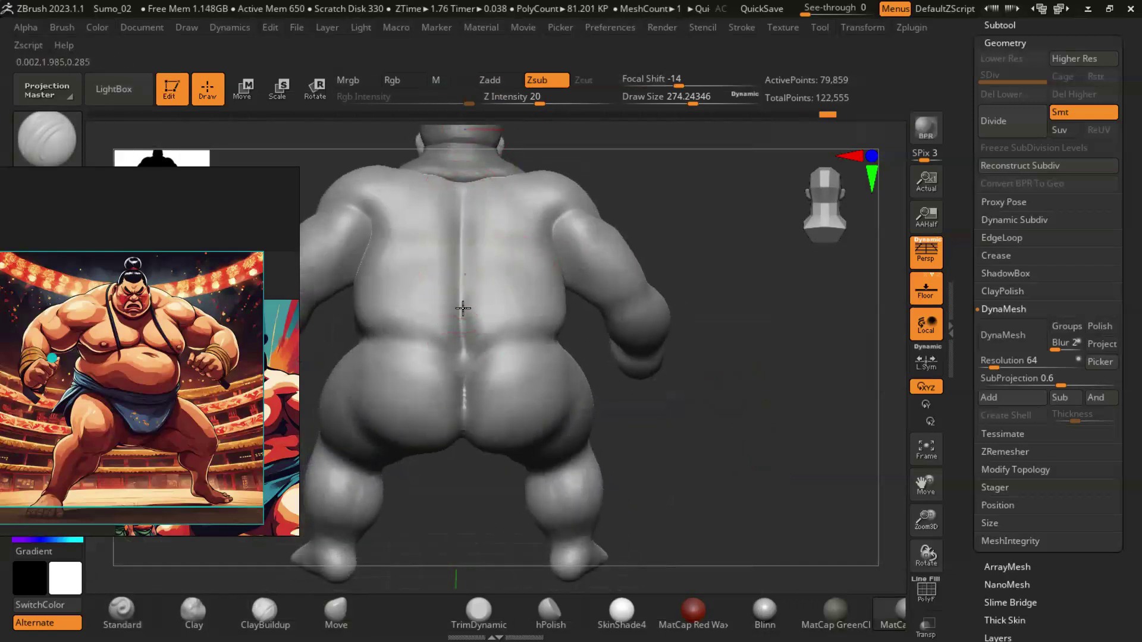
right_drag(464, 280, 454, 170)
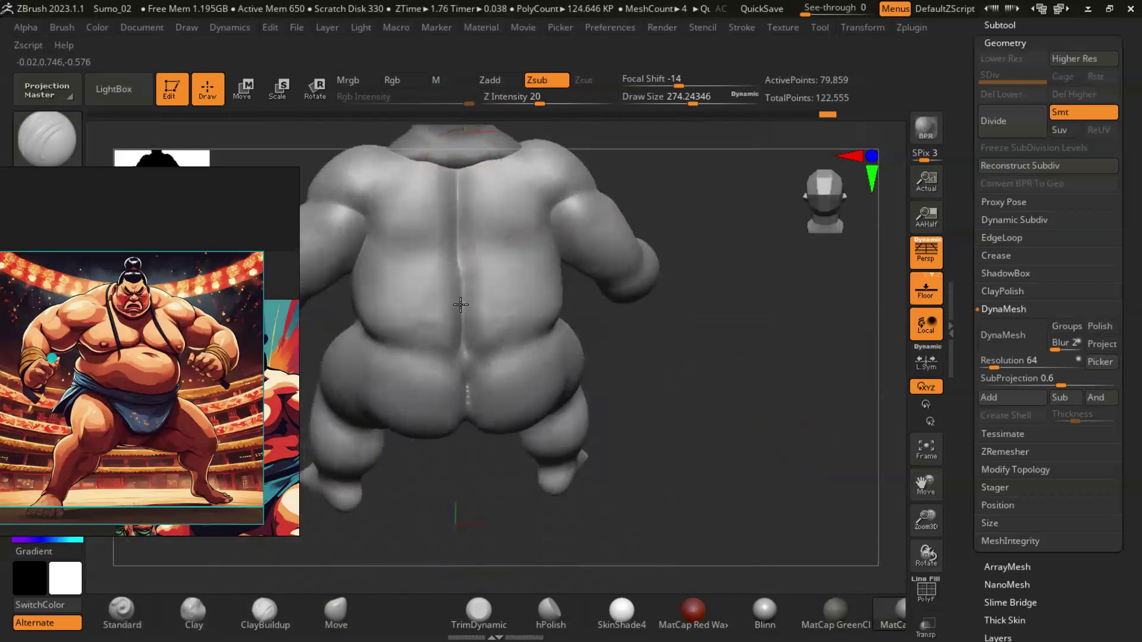
right_drag(456, 291, 446, 255)
Step: Work the lower back above the buttocks, alternating ClayBuildup and DamStandard
key(b)
key(s)
key(t)
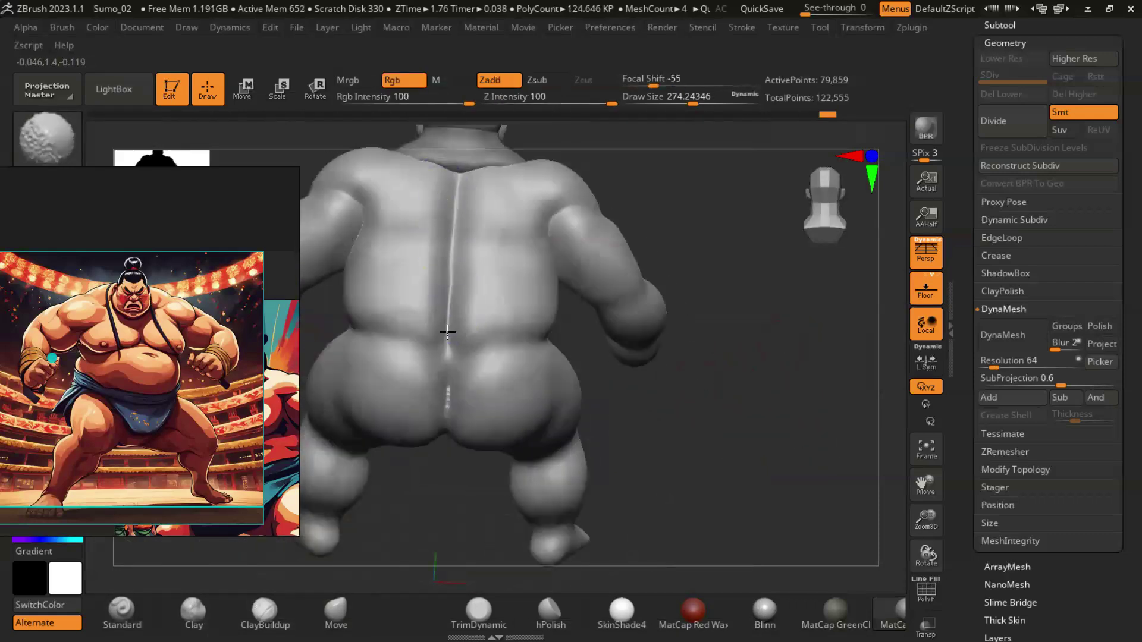
key(b)
key(d)
key(s)
ctrl+right_drag(702, 378, 553, 459)
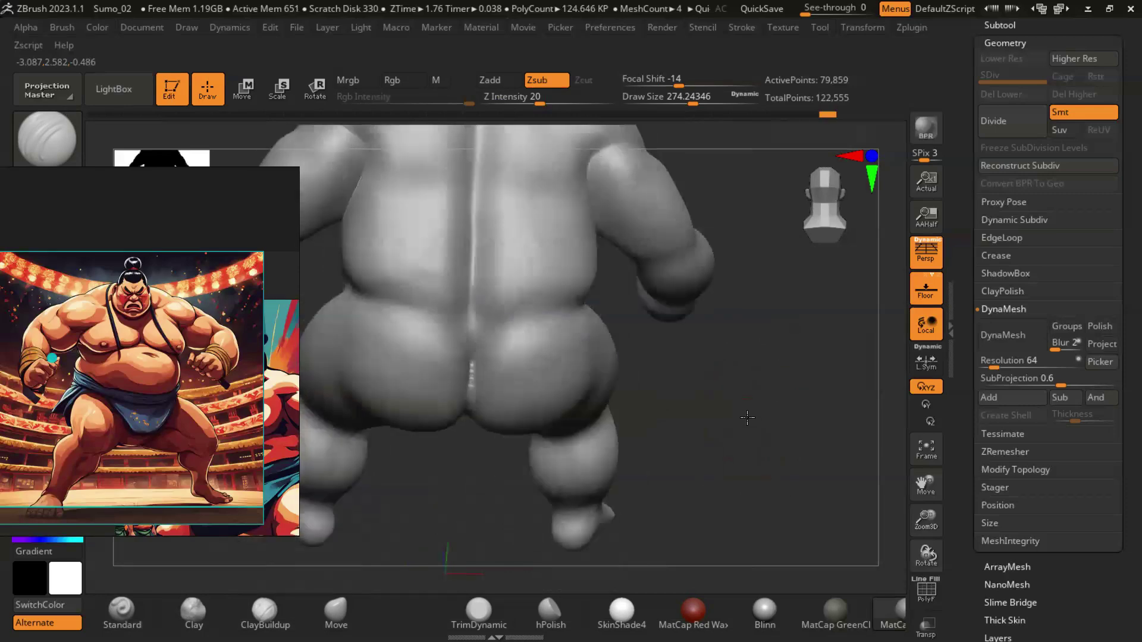
Step: Resize the brush, refine the lower back and check the figure from the front
key(b)
key(s)
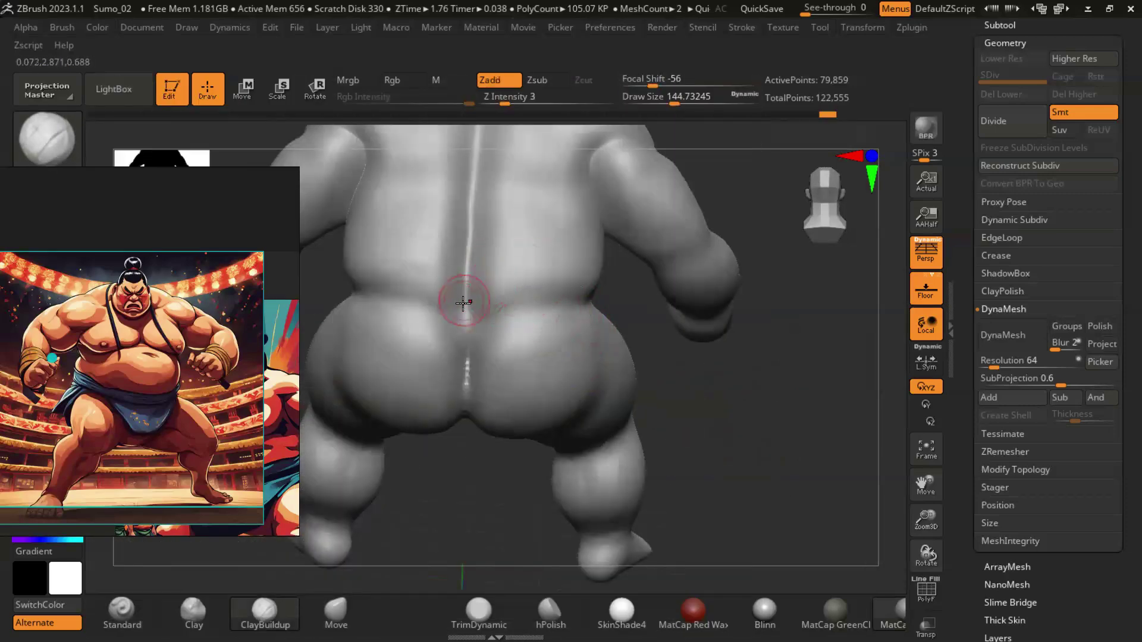
right_drag(633, 346, 714, 438)
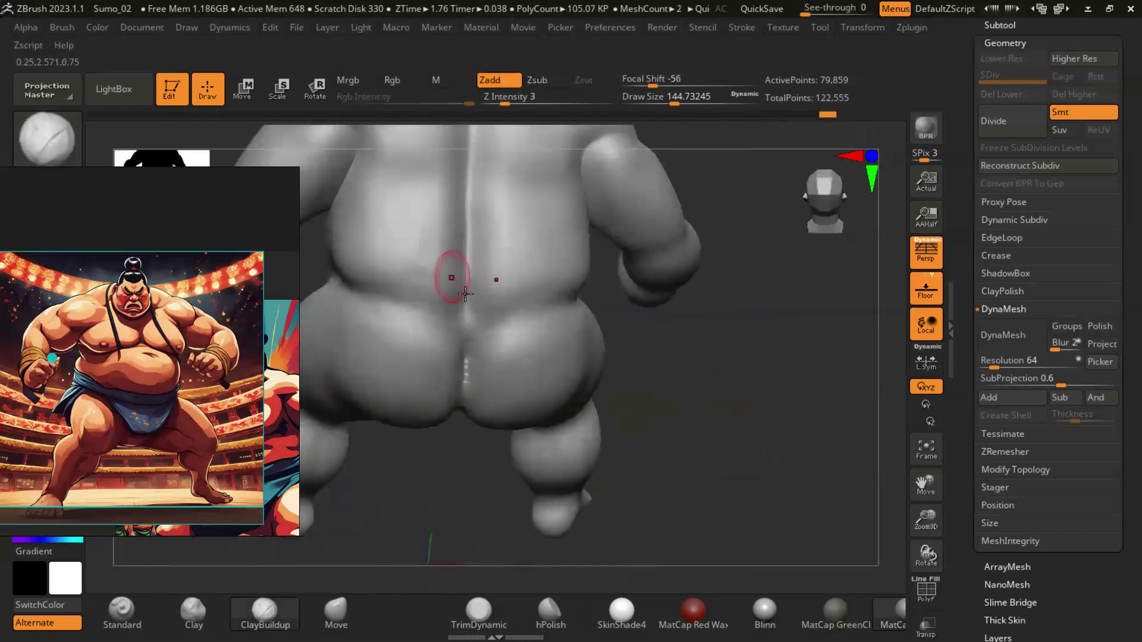
right_drag(631, 349, 692, 395)
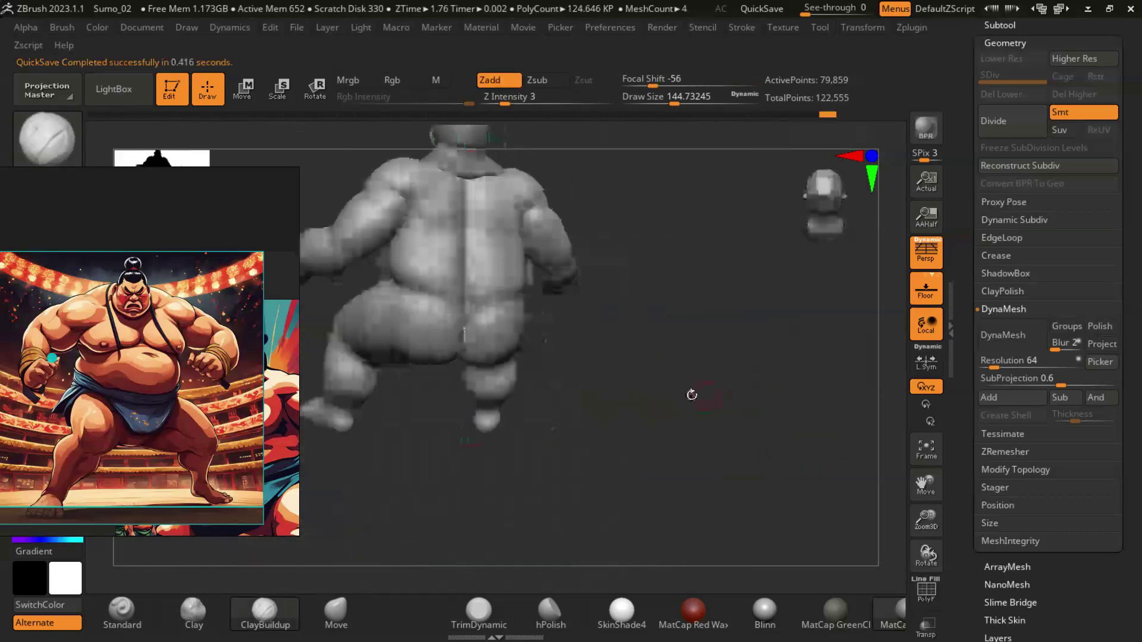
mouse_move(454, 282)
right_down()
mouse_move(779, 424)
mouse_move(777, 443)
mouse_move(744, 310)
right_up()
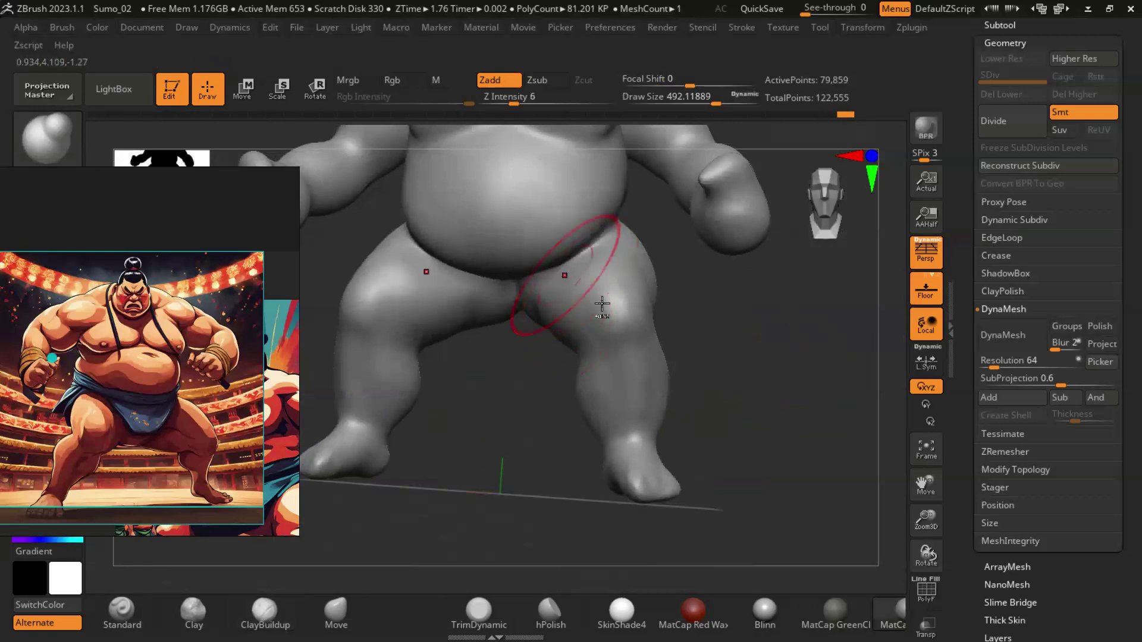
Step: Round out the inner thighs, hips and buttocks with a low-intensity Zadd brush
mouse_move(602, 304)
ctrl+right_down()
mouse_move(581, 289)
mouse_move(602, 261)
ctrl+right_up()
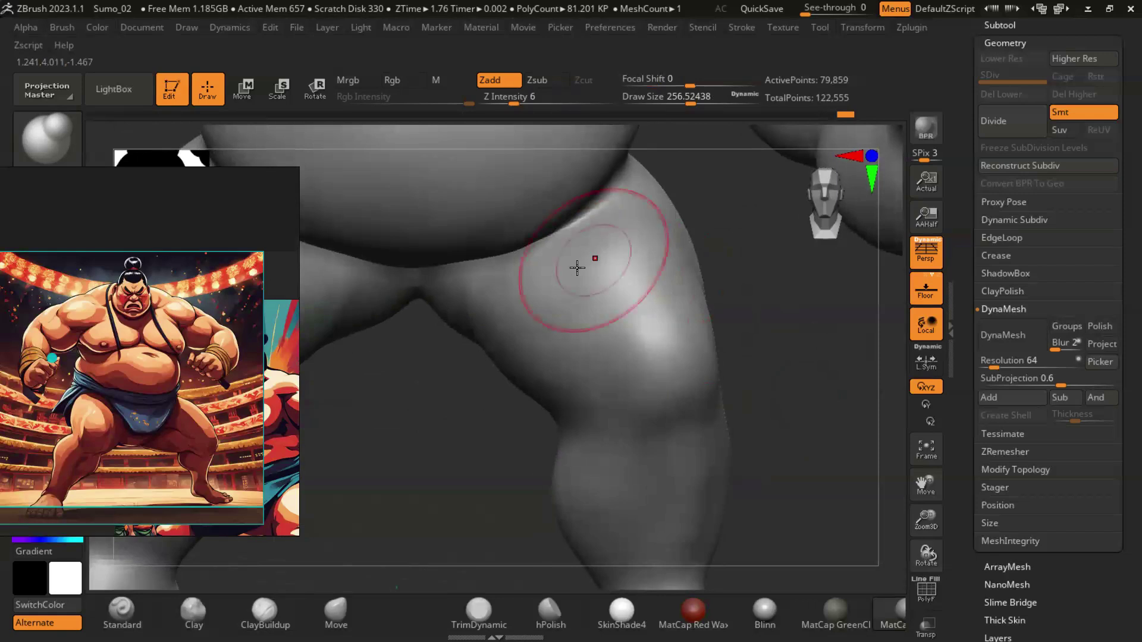
mouse_move(771, 395)
right_down()
mouse_move(765, 370)
mouse_move(650, 401)
mouse_move(721, 306)
mouse_move(767, 370)
mouse_move(467, 294)
right_up()
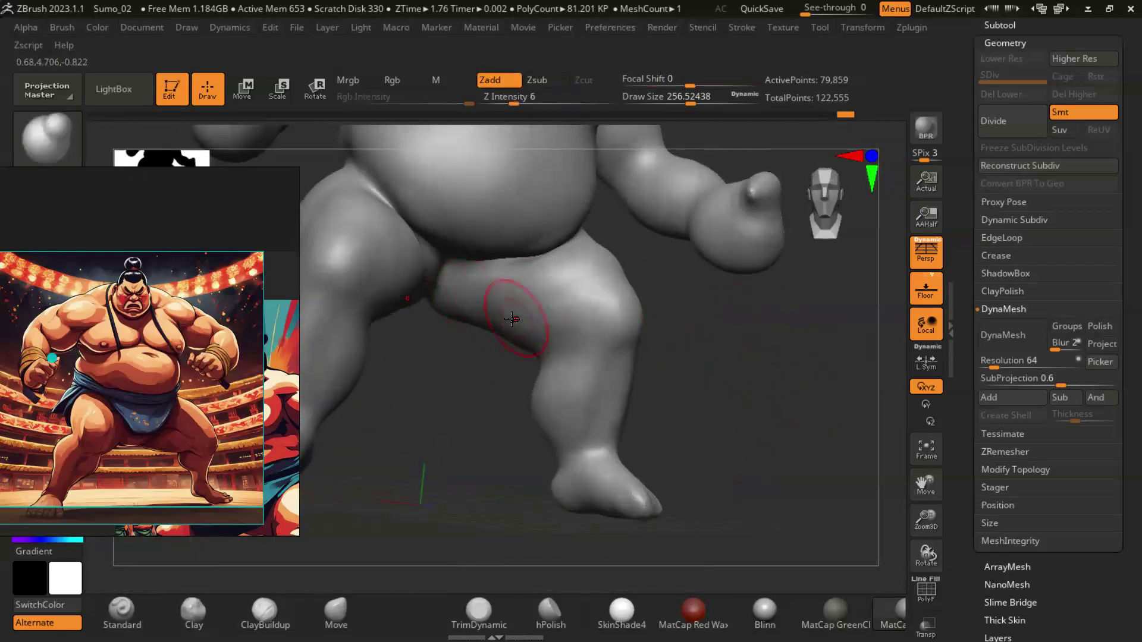
mouse_move(471, 299)
right_down()
mouse_move(496, 339)
mouse_move(644, 327)
right_up()
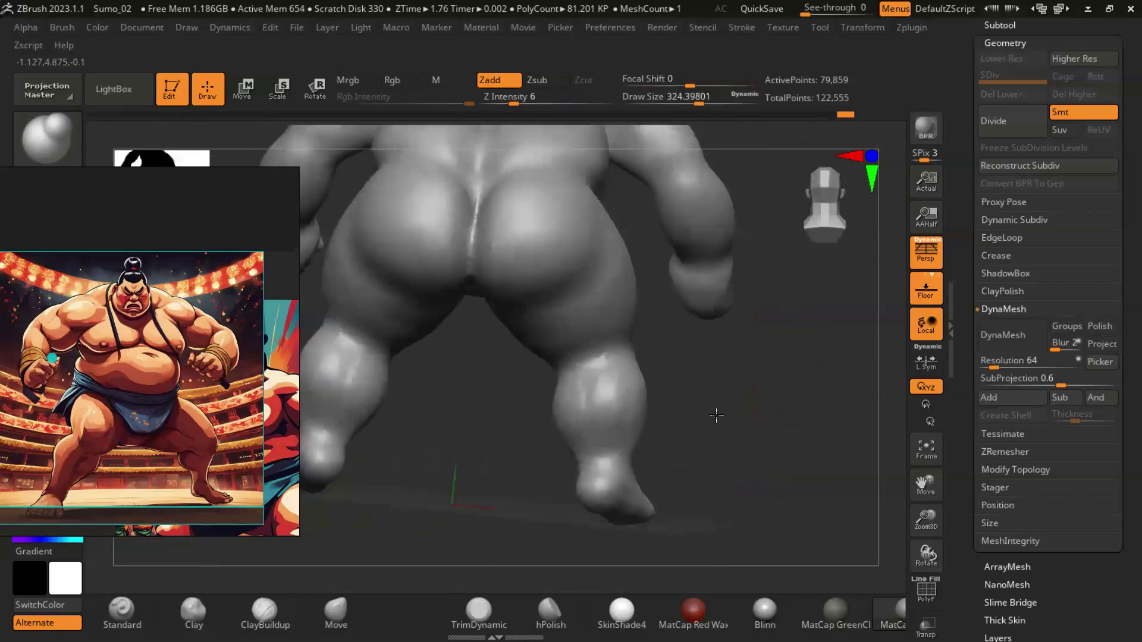
mouse_move(700, 447)
alt+right_down()
mouse_move(741, 462)
mouse_move(704, 424)
mouse_move(739, 492)
mouse_move(765, 408)
mouse_move(737, 422)
alt+right_up()
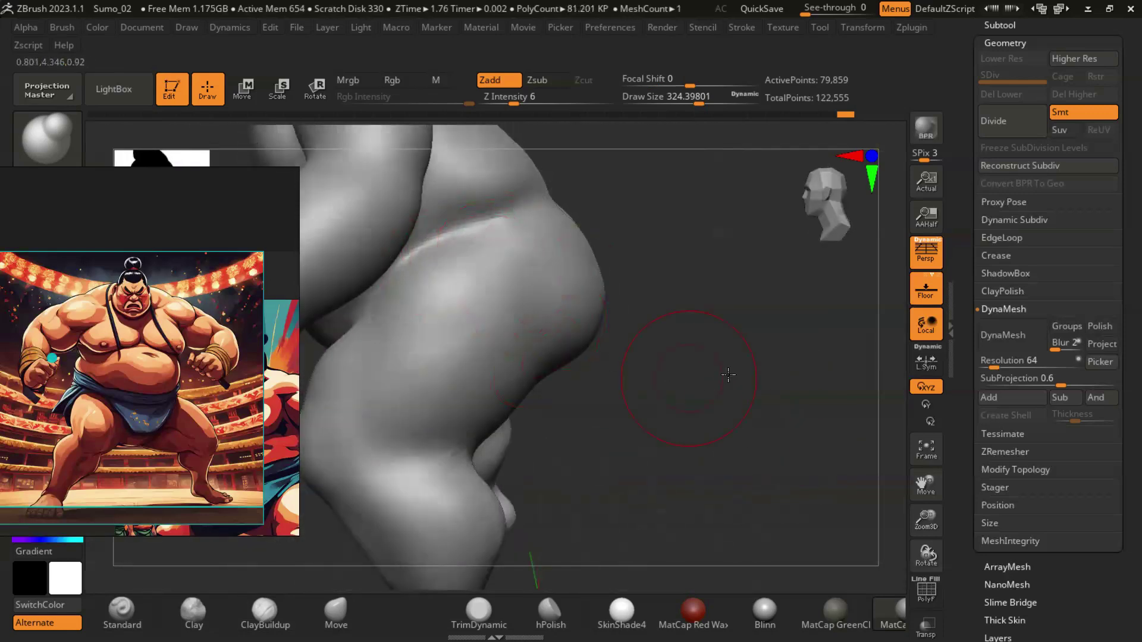
right_drag(715, 380, 769, 374)
mouse_move(760, 435)
right_down()
mouse_move(566, 370)
mouse_move(580, 244)
right_up()
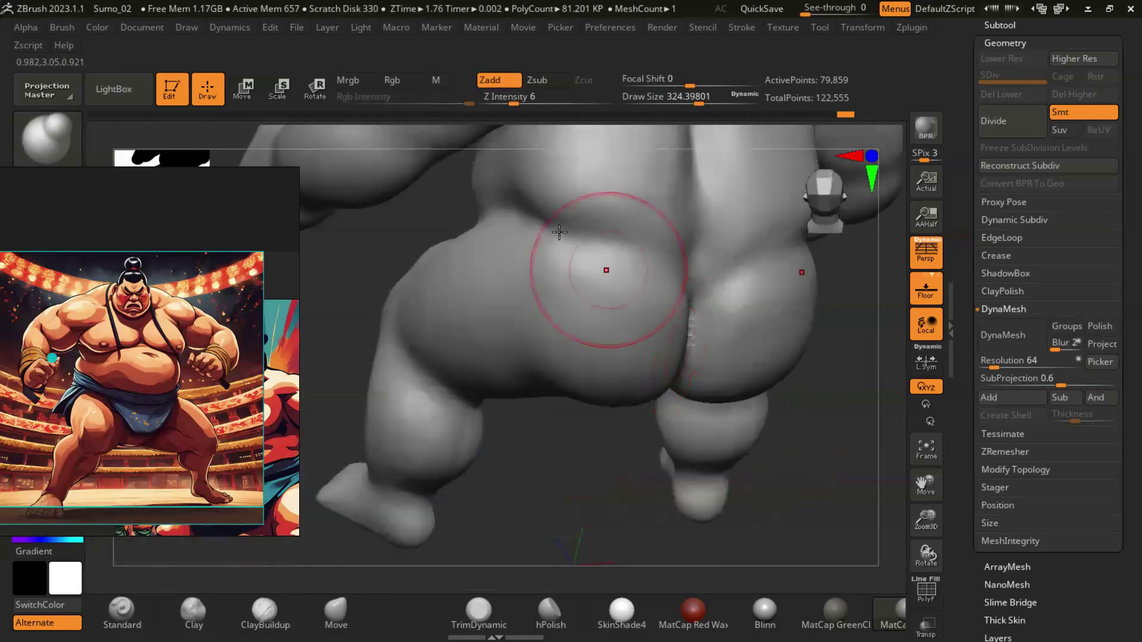
right_drag(545, 351, 510, 226)
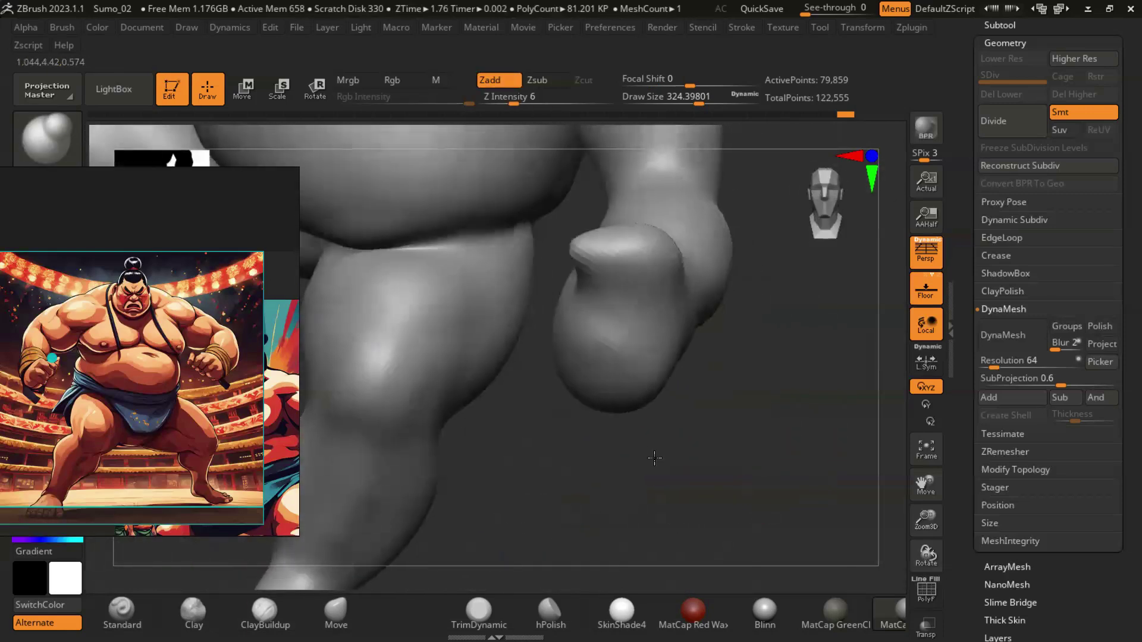
mouse_move(459, 253)
right_down()
mouse_move(689, 420)
mouse_move(683, 400)
mouse_move(637, 375)
mouse_move(714, 452)
right_up()
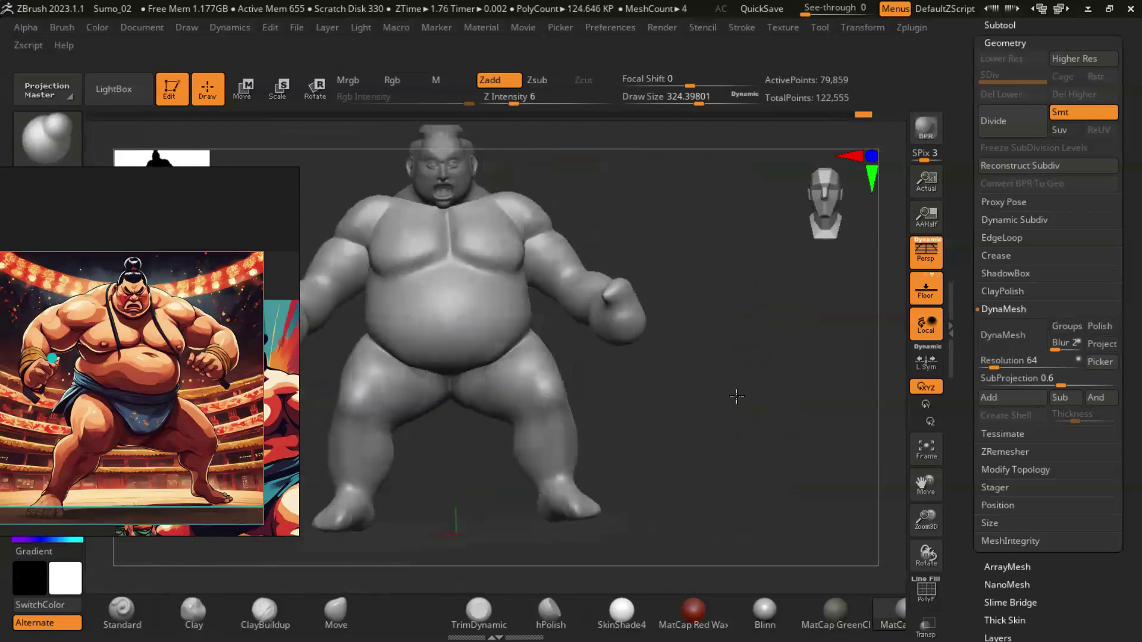
Step: Cut the first finger crease across the fist with DamStandard, matching the reference hand
right_drag(757, 390, 765, 404)
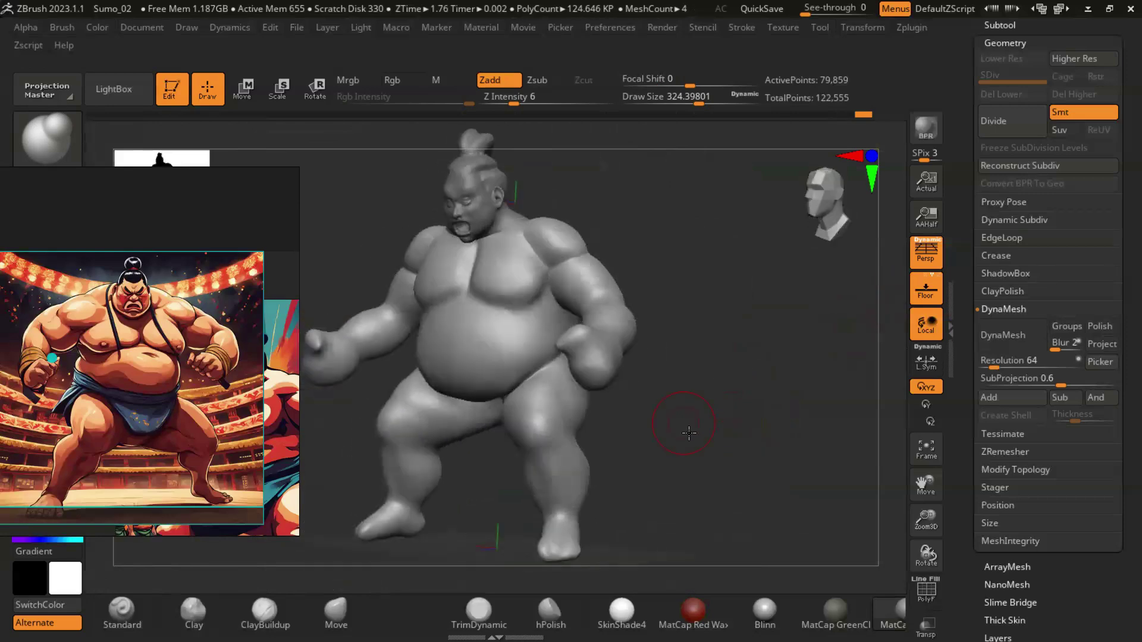
click(47, 136)
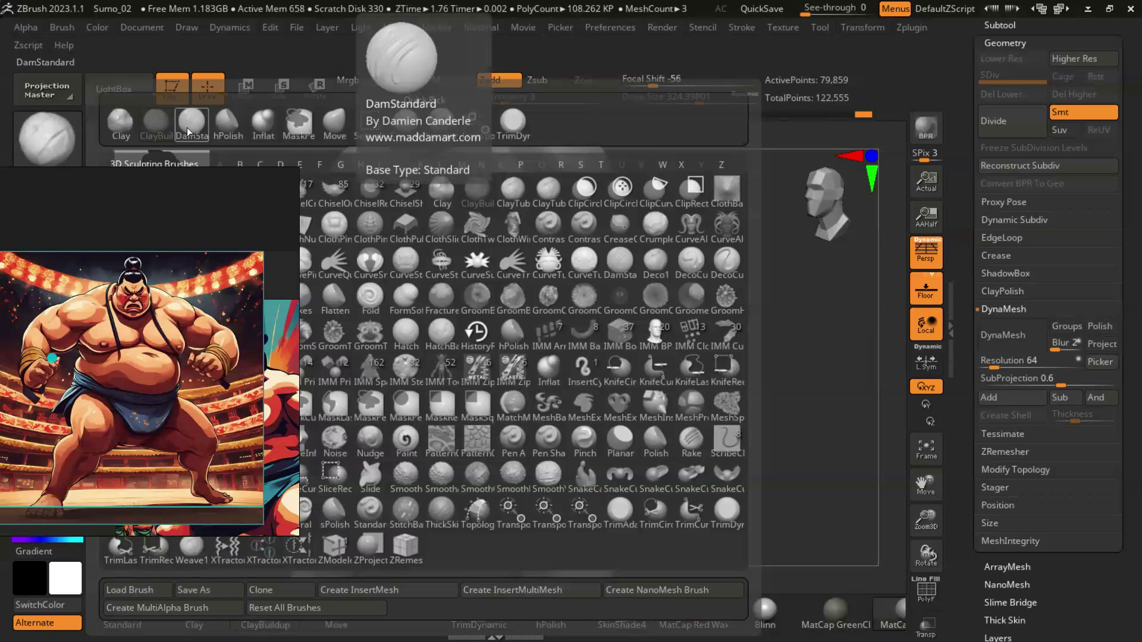
click(187, 127)
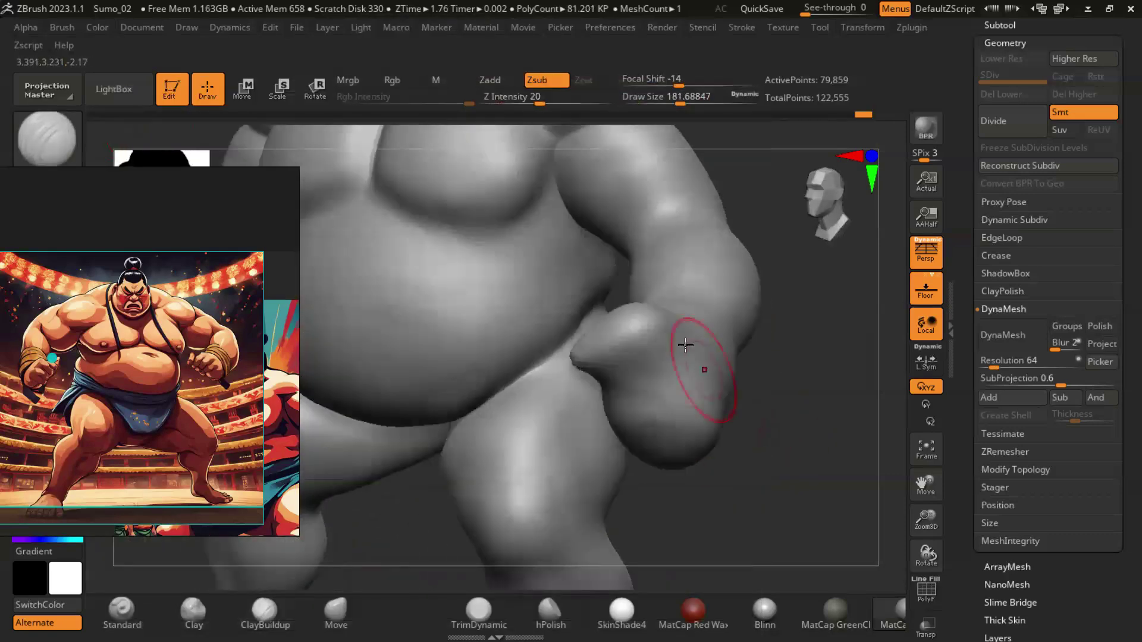
mouse_move(627, 366)
mouse_down()
mouse_move(818, 423)
mouse_move(765, 461)
mouse_move(688, 394)
mouse_move(741, 448)
mouse_move(790, 433)
mouse_move(421, 406)
mouse_up()
scroll(220, 348, up, 5)
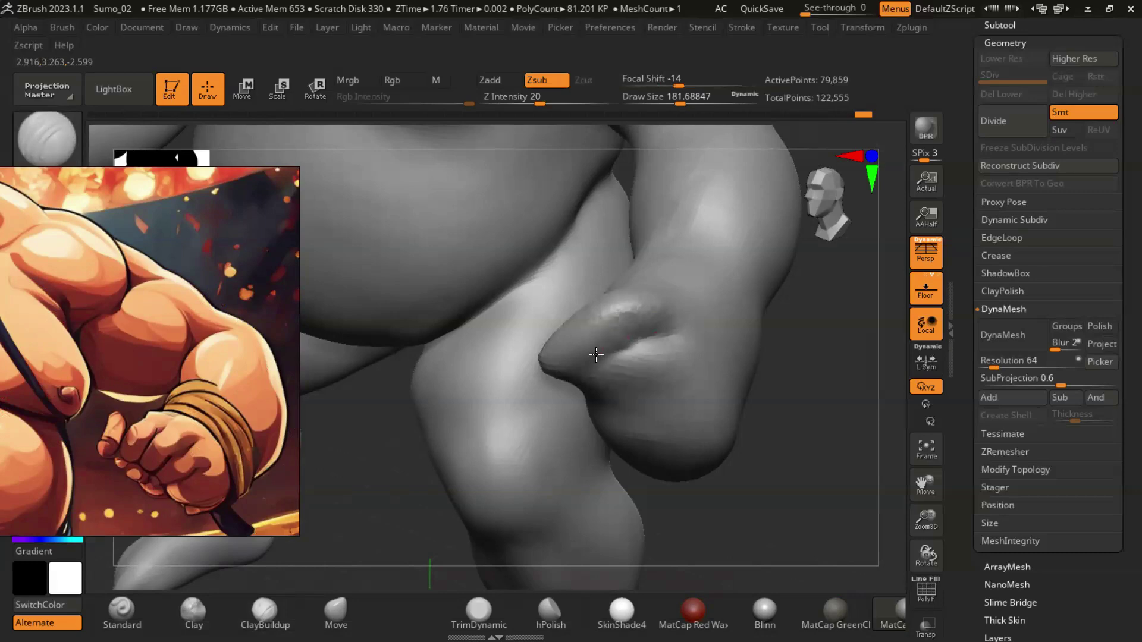
Step: Carve several parallel finger grooves across the fist's knuckles with DamStandard
drag(828, 463, 562, 395)
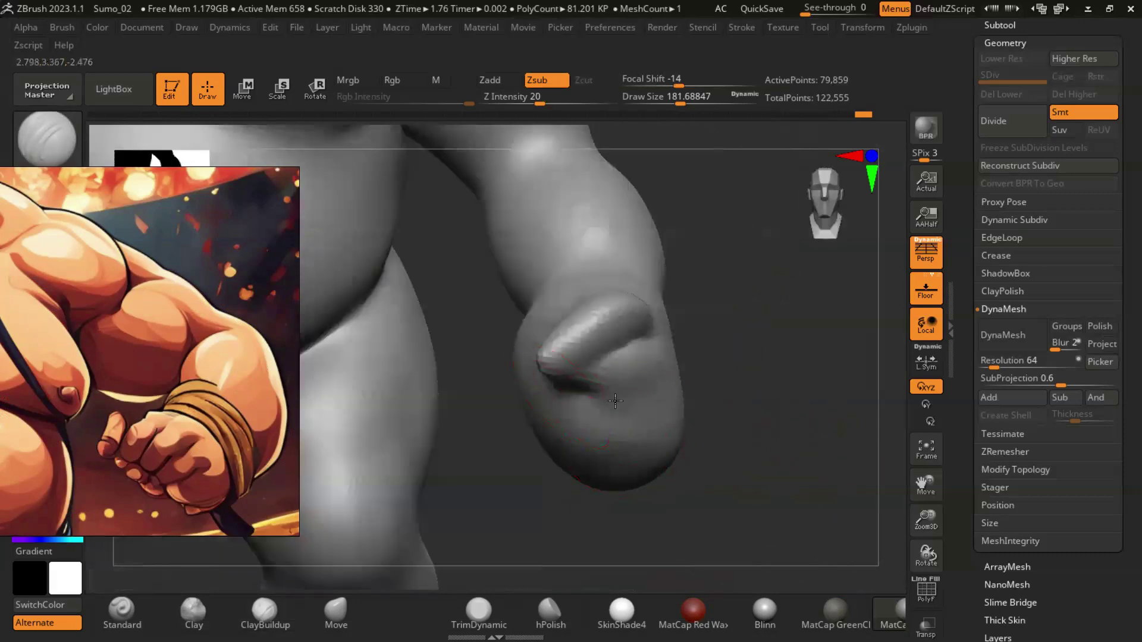
drag(672, 385, 671, 402)
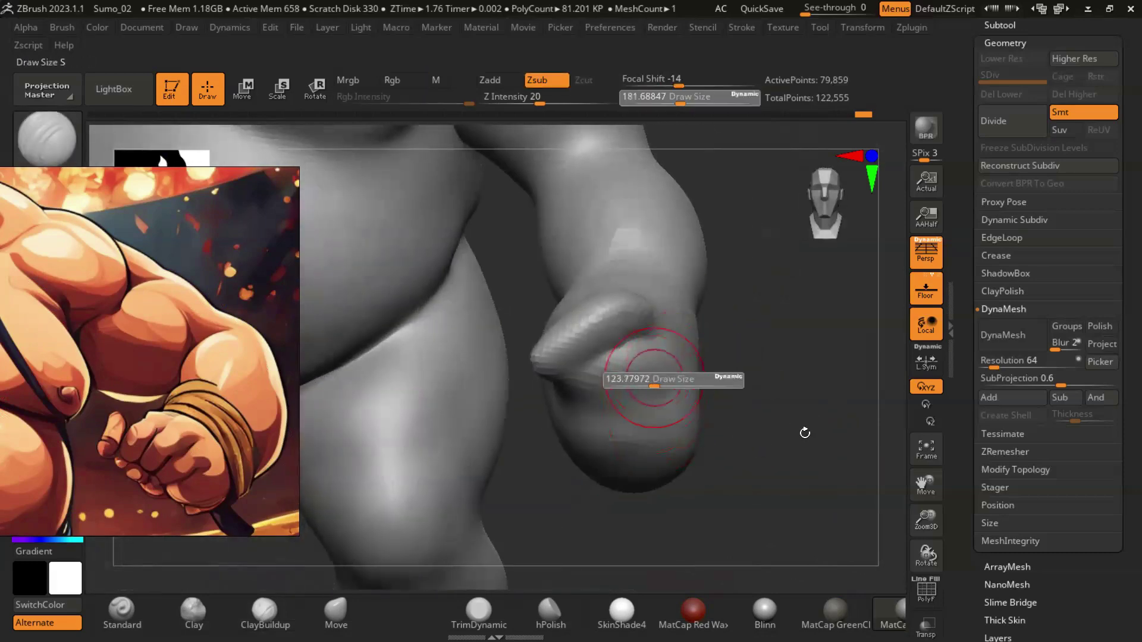
drag(796, 428, 563, 390)
mouse_move(851, 428)
mouse_down()
mouse_move(566, 387)
mouse_move(714, 439)
mouse_move(660, 365)
mouse_move(671, 354)
mouse_move(803, 408)
mouse_move(660, 377)
mouse_move(742, 455)
mouse_up()
mouse_move(806, 337)
mouse_down()
mouse_move(762, 319)
mouse_move(536, 393)
mouse_up()
drag(700, 432, 552, 429)
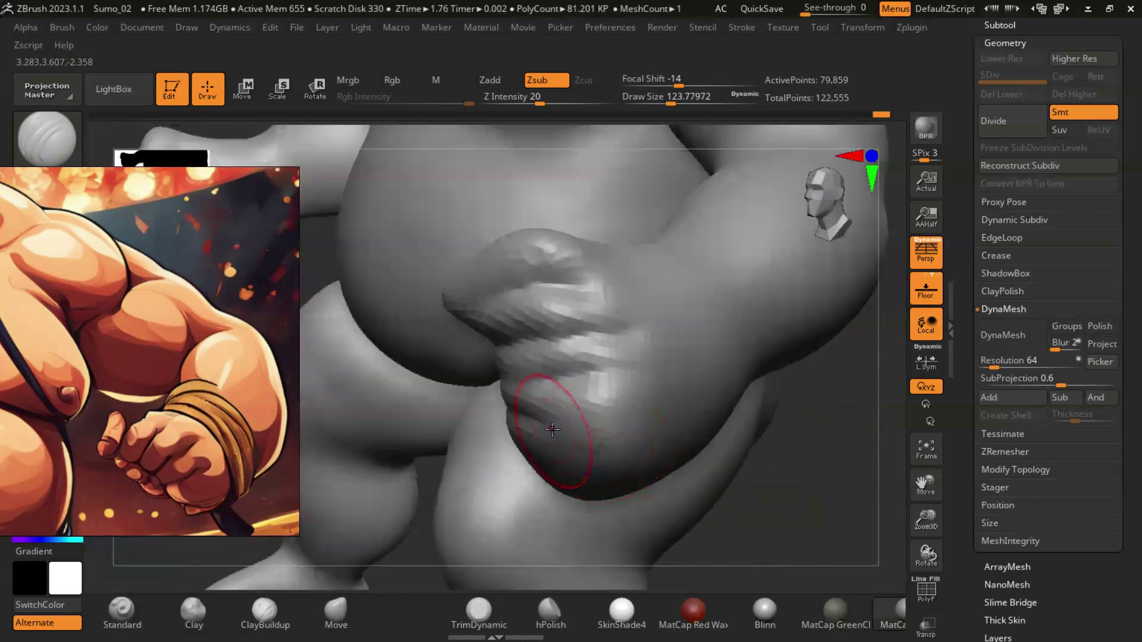
mouse_move(796, 502)
mouse_down()
mouse_move(471, 293)
mouse_move(664, 448)
mouse_move(619, 331)
mouse_move(718, 409)
mouse_move(649, 418)
mouse_up()
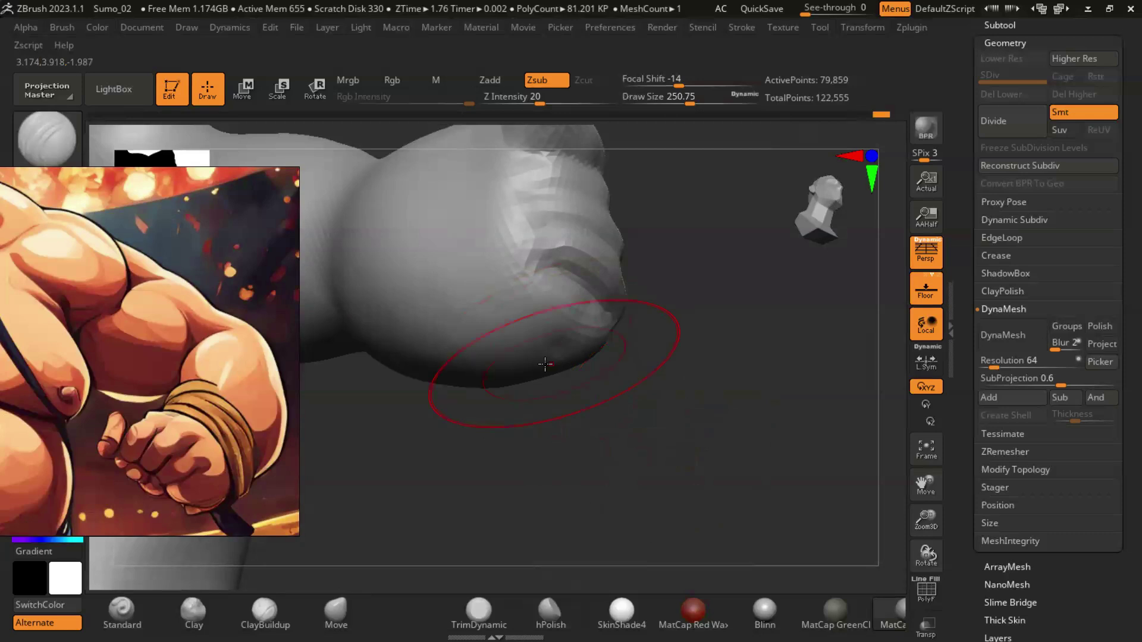
mouse_move(463, 345)
mouse_down()
mouse_move(548, 242)
mouse_move(486, 367)
mouse_up()
mouse_move(503, 416)
mouse_down()
mouse_move(668, 375)
mouse_move(580, 395)
mouse_up()
mouse_move(655, 380)
mouse_down()
mouse_move(541, 280)
mouse_move(566, 344)
mouse_move(504, 310)
mouse_move(650, 339)
mouse_move(439, 310)
mouse_up()
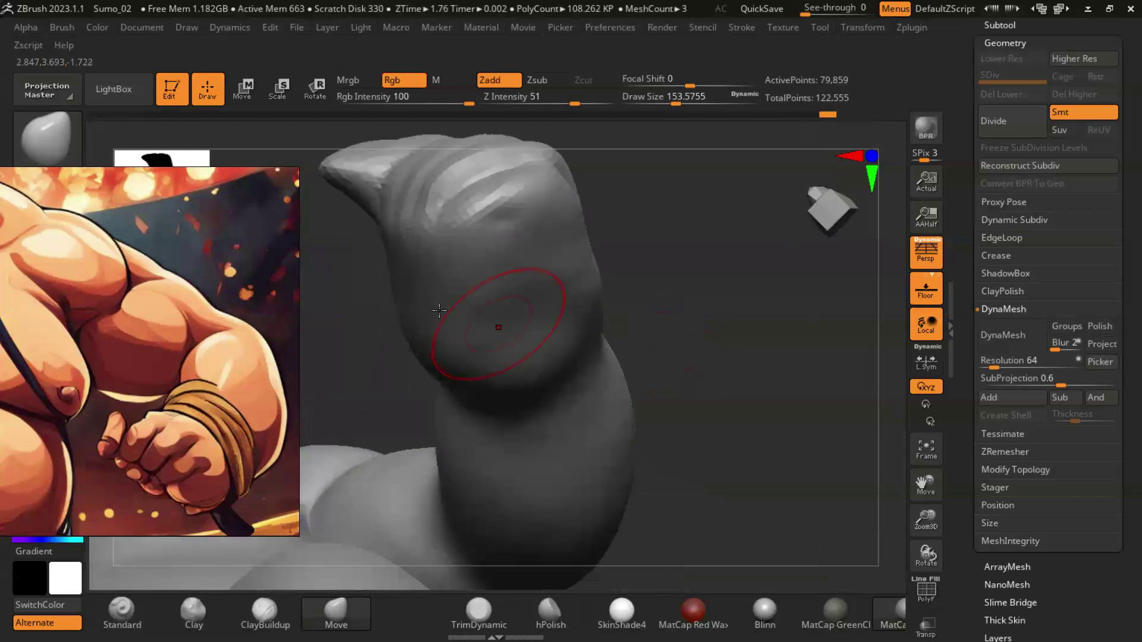
mouse_move(664, 336)
mouse_down()
mouse_move(425, 300)
mouse_move(624, 285)
mouse_up()
mouse_move(686, 257)
mouse_down()
mouse_move(714, 368)
mouse_move(693, 364)
mouse_move(629, 256)
mouse_move(739, 344)
mouse_move(668, 347)
mouse_move(700, 331)
mouse_move(507, 324)
mouse_move(665, 364)
mouse_up()
Step: Push the fist toward a clenched shape with the Move brush (B-M-V)
key(b)
key(m)
key(v)
mouse_move(460, 341)
mouse_down()
mouse_move(535, 333)
mouse_move(650, 268)
mouse_move(515, 339)
mouse_move(723, 408)
mouse_move(747, 332)
mouse_move(773, 333)
mouse_move(765, 327)
mouse_up()
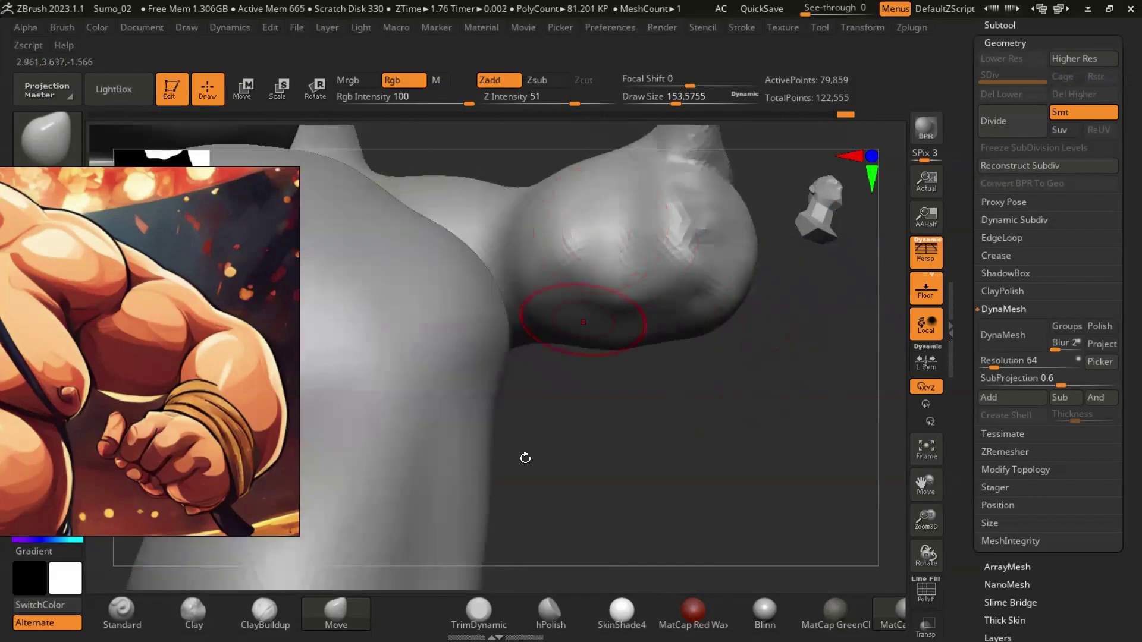
mouse_move(591, 237)
mouse_down()
mouse_move(747, 433)
mouse_move(585, 242)
mouse_up()
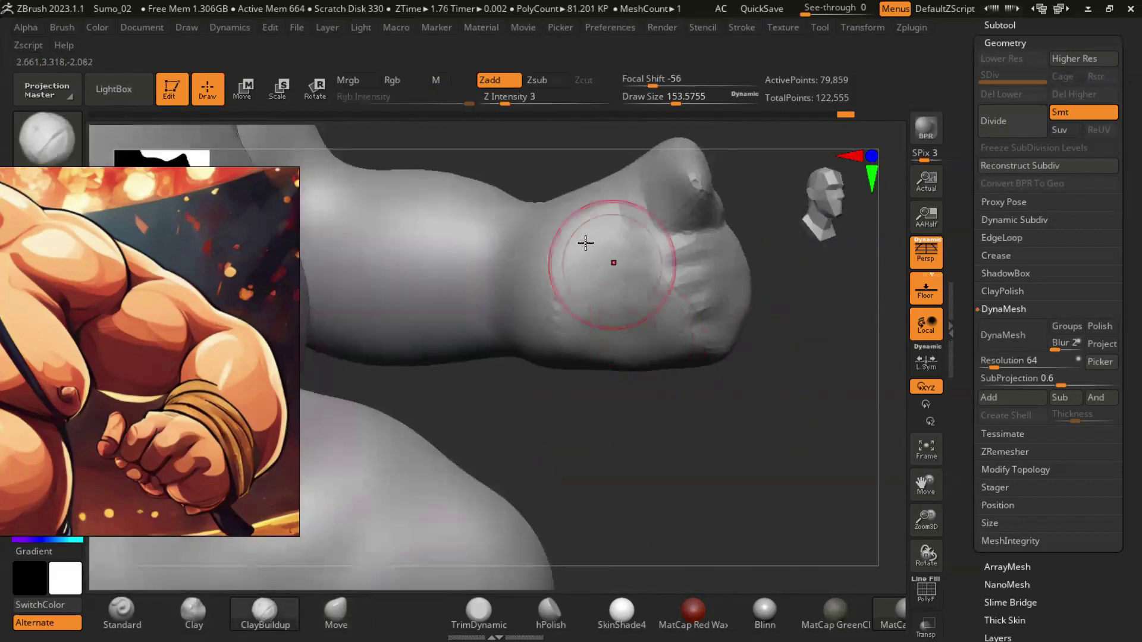
mouse_move(601, 344)
mouse_down()
mouse_move(571, 247)
mouse_move(702, 263)
mouse_up()
mouse_move(793, 382)
mouse_down()
mouse_move(658, 252)
mouse_move(706, 438)
mouse_move(573, 276)
mouse_up()
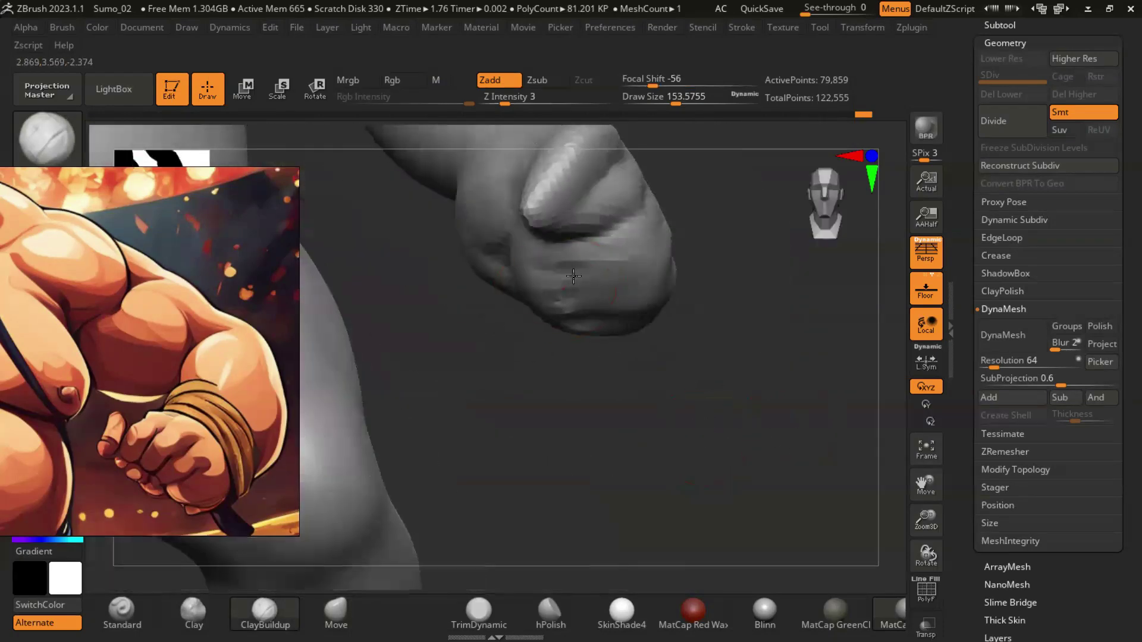
mouse_move(622, 235)
mouse_down()
mouse_move(683, 329)
mouse_move(688, 370)
mouse_move(560, 331)
mouse_move(568, 338)
mouse_move(520, 271)
mouse_up()
drag(509, 292, 596, 325)
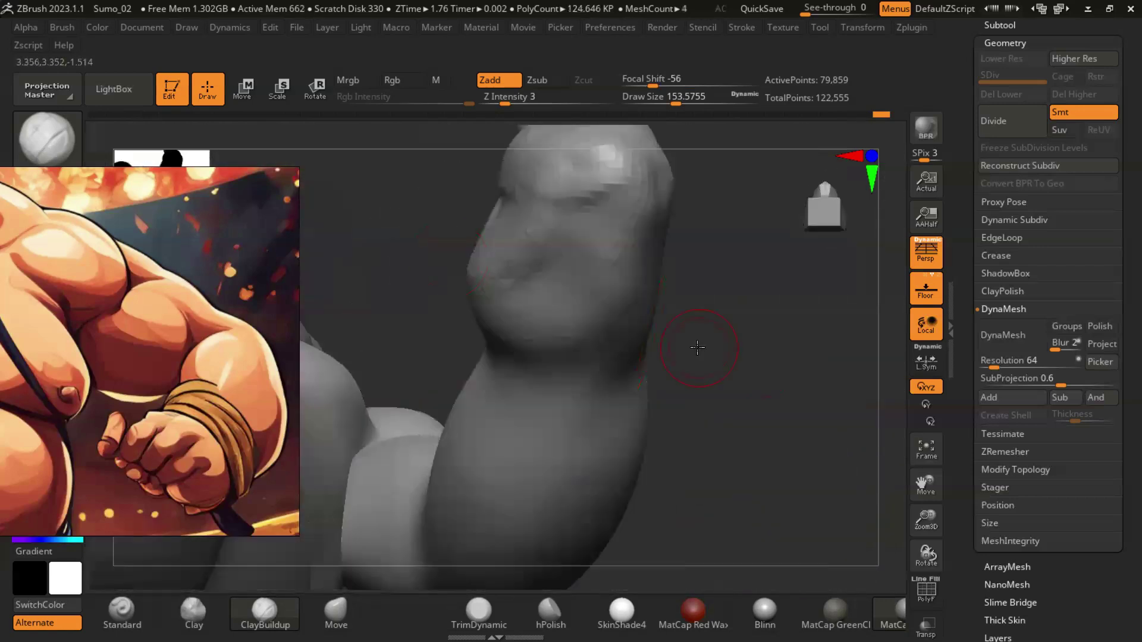
key(b)
key(m)
key(v)
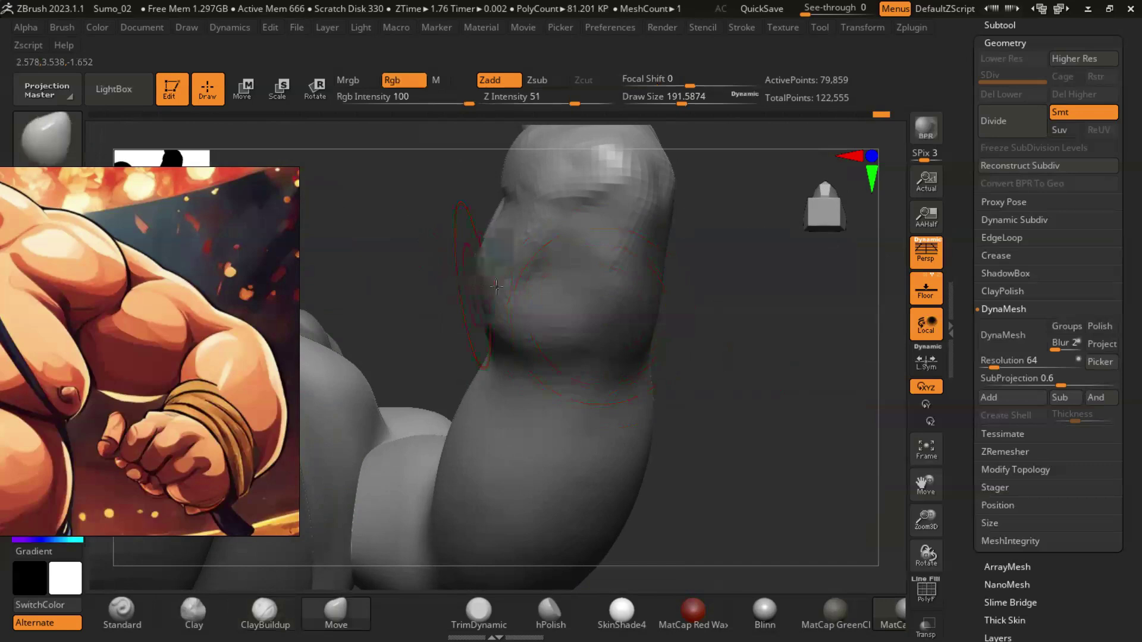
mouse_move(491, 283)
mouse_down()
mouse_move(739, 409)
mouse_move(694, 341)
mouse_move(521, 317)
mouse_up()
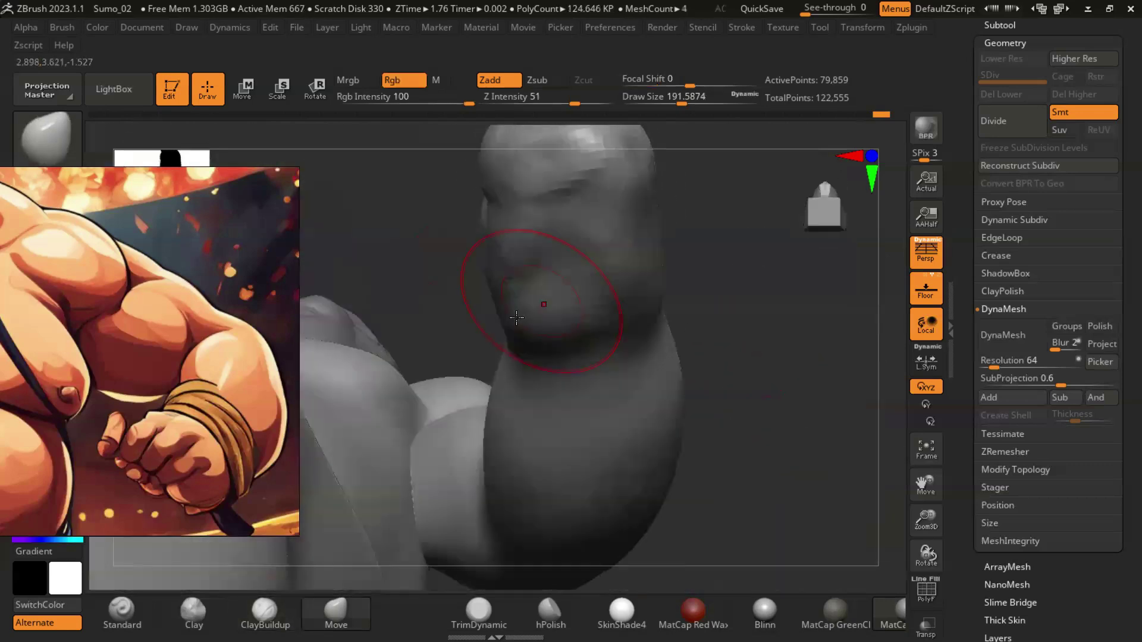
mouse_move(742, 355)
mouse_down()
mouse_move(741, 434)
mouse_move(702, 457)
mouse_move(640, 434)
mouse_move(620, 339)
mouse_move(728, 346)
mouse_up()
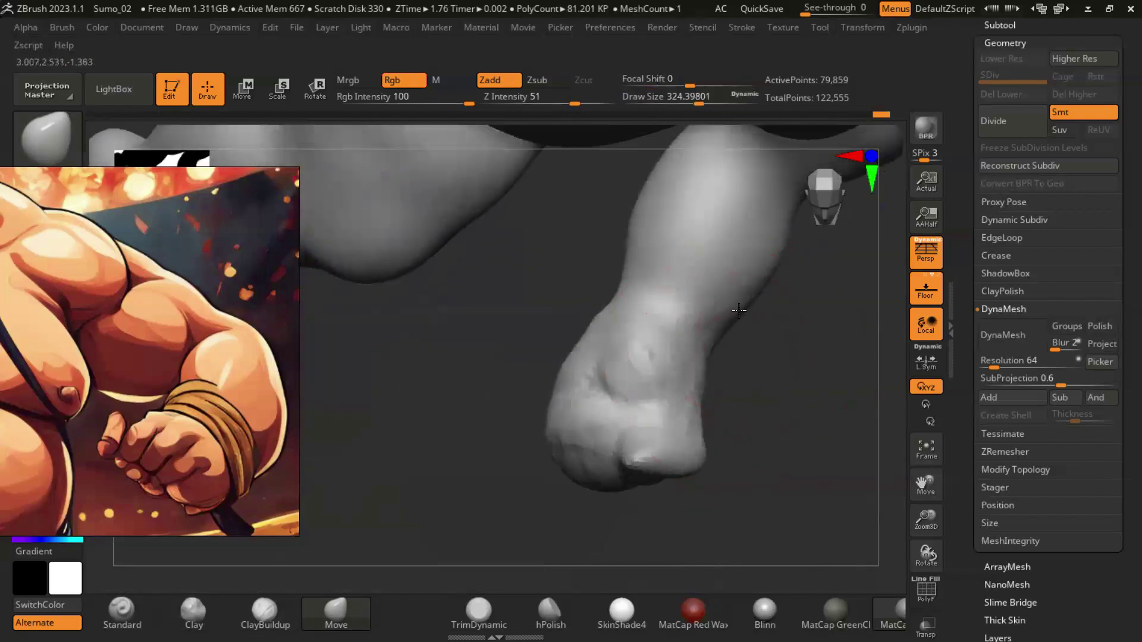
mouse_move(789, 377)
mouse_down()
mouse_move(756, 276)
mouse_move(558, 433)
mouse_move(703, 290)
mouse_up()
drag(684, 337, 743, 365)
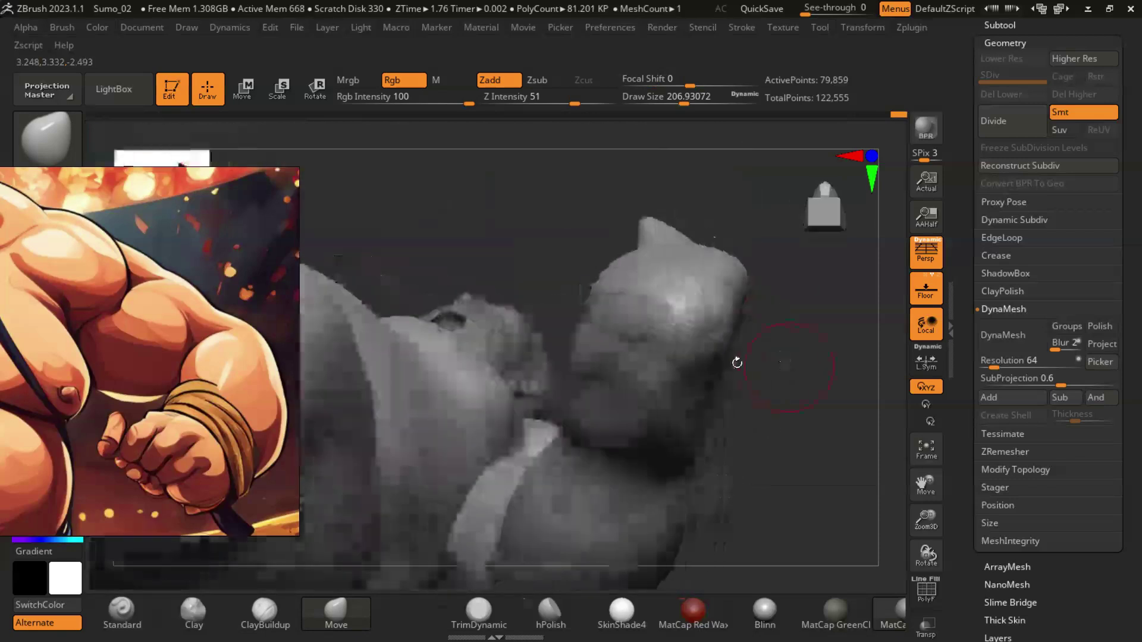
mouse_move(808, 406)
mouse_down()
mouse_move(684, 333)
mouse_move(632, 359)
mouse_move(676, 331)
mouse_move(522, 290)
mouse_move(611, 343)
mouse_up()
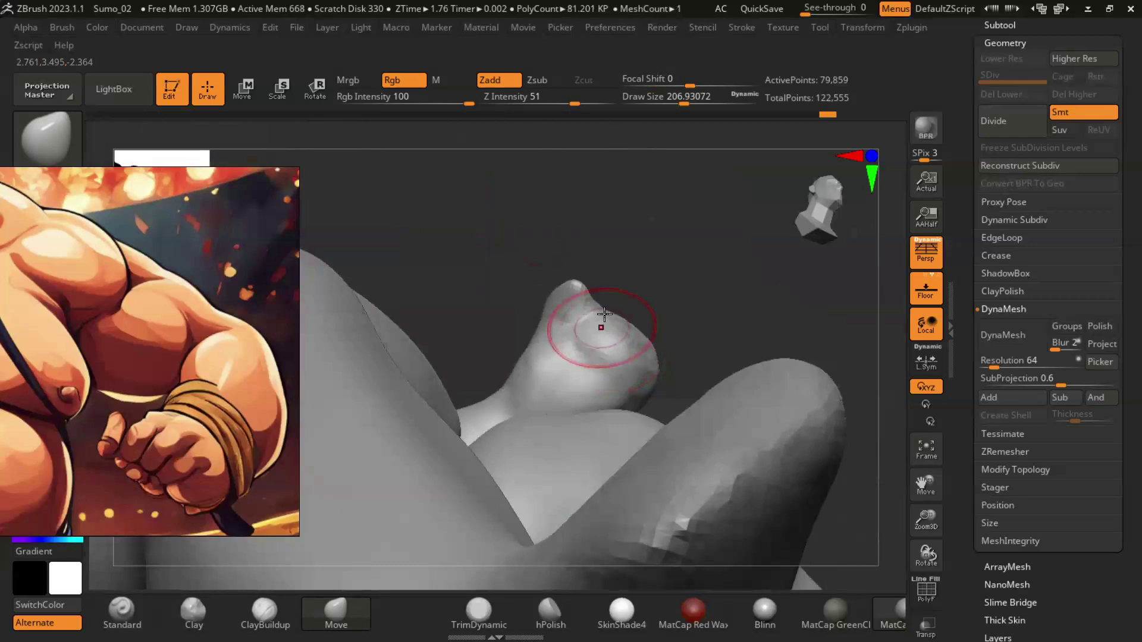
mouse_move(692, 321)
mouse_down()
mouse_move(688, 357)
mouse_move(627, 327)
mouse_move(657, 210)
mouse_move(623, 479)
mouse_move(584, 518)
mouse_move(678, 470)
mouse_move(768, 462)
mouse_move(763, 439)
mouse_move(459, 421)
mouse_move(738, 418)
mouse_move(713, 410)
mouse_up()
key(b)
Step: Cut finger creases into the fist with a small Zsub brush at Z Intensity 20
click(513, 290)
drag(509, 283, 494, 284)
mouse_move(494, 284)
mouse_down()
mouse_move(684, 378)
mouse_move(518, 320)
mouse_move(649, 281)
mouse_up()
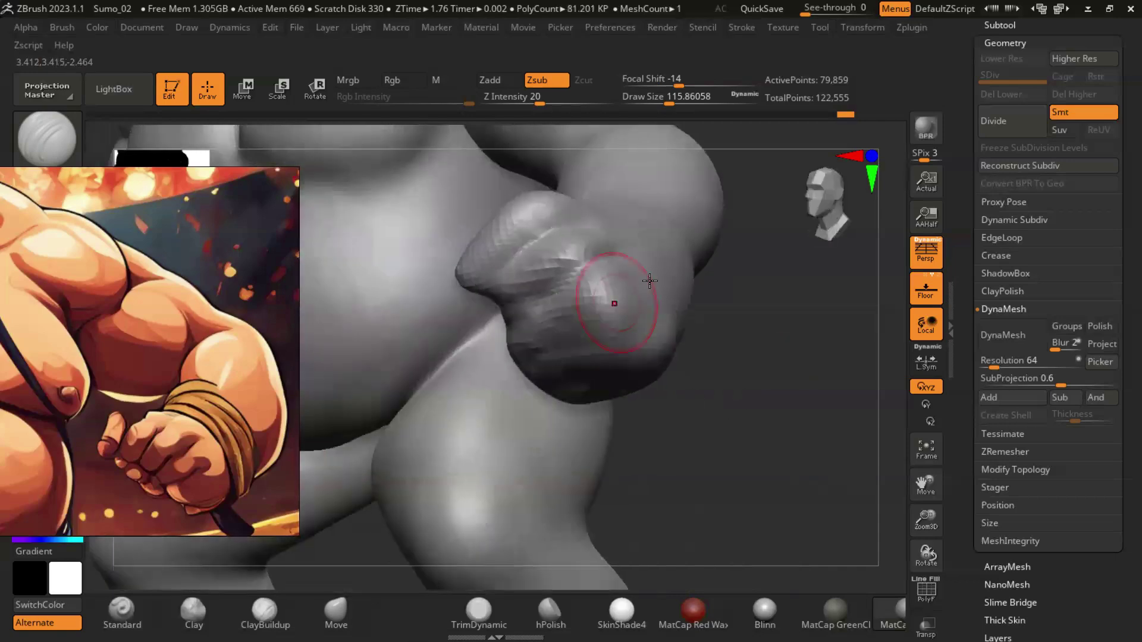
mouse_move(706, 389)
mouse_down()
mouse_move(654, 309)
mouse_move(684, 357)
mouse_move(724, 384)
mouse_up()
mouse_move(632, 356)
mouse_down()
mouse_move(760, 441)
mouse_move(640, 415)
mouse_up()
mouse_move(782, 477)
mouse_down()
mouse_move(770, 433)
mouse_move(684, 451)
mouse_up()
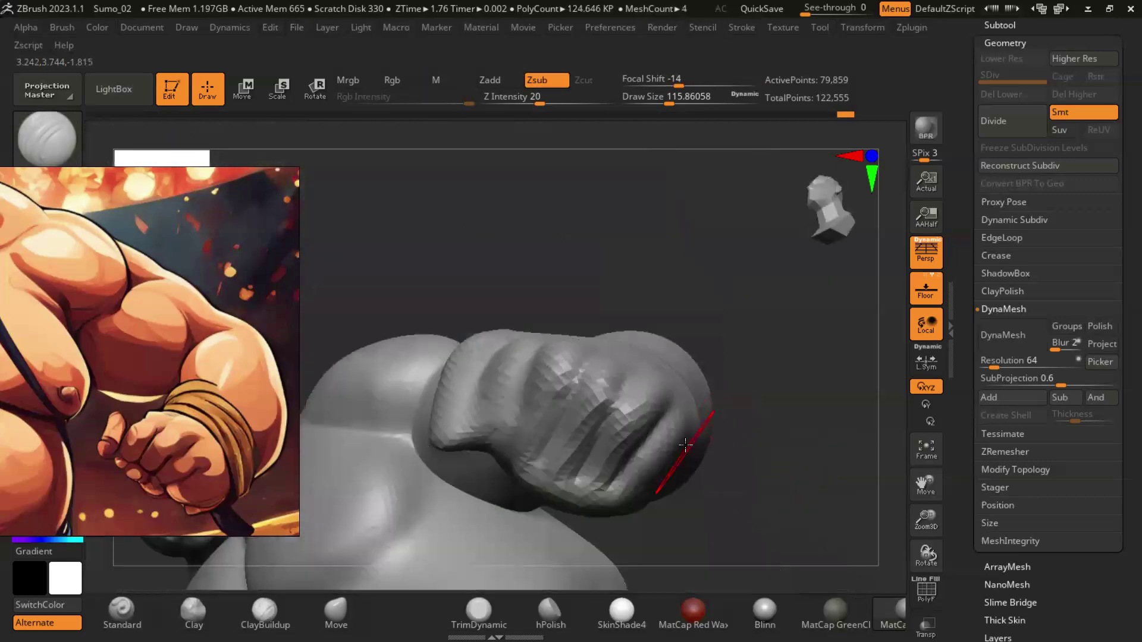
mouse_move(780, 449)
mouse_down()
mouse_move(655, 369)
mouse_move(810, 410)
mouse_move(361, 374)
mouse_up()
mouse_move(684, 225)
mouse_down()
mouse_move(765, 326)
mouse_move(770, 400)
mouse_move(471, 405)
mouse_up()
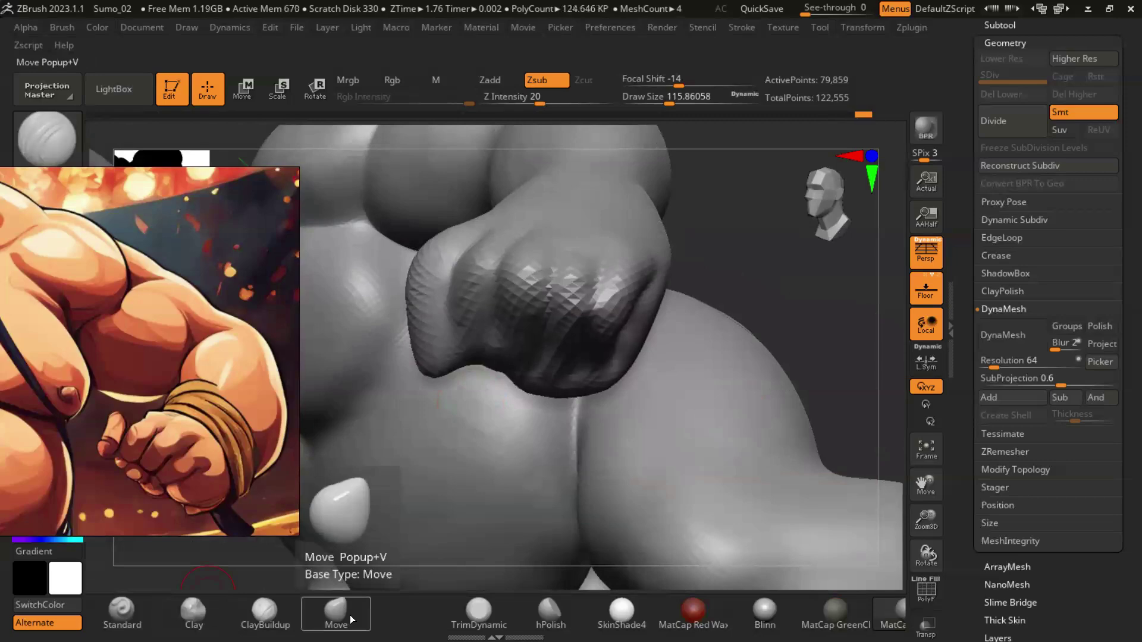
Step: Build up the knuckle forms with ClayBuildup at Zadd intensity 3
key(s)
mouse_move(720, 286)
mouse_down()
mouse_move(696, 377)
mouse_move(724, 312)
mouse_move(704, 310)
mouse_up()
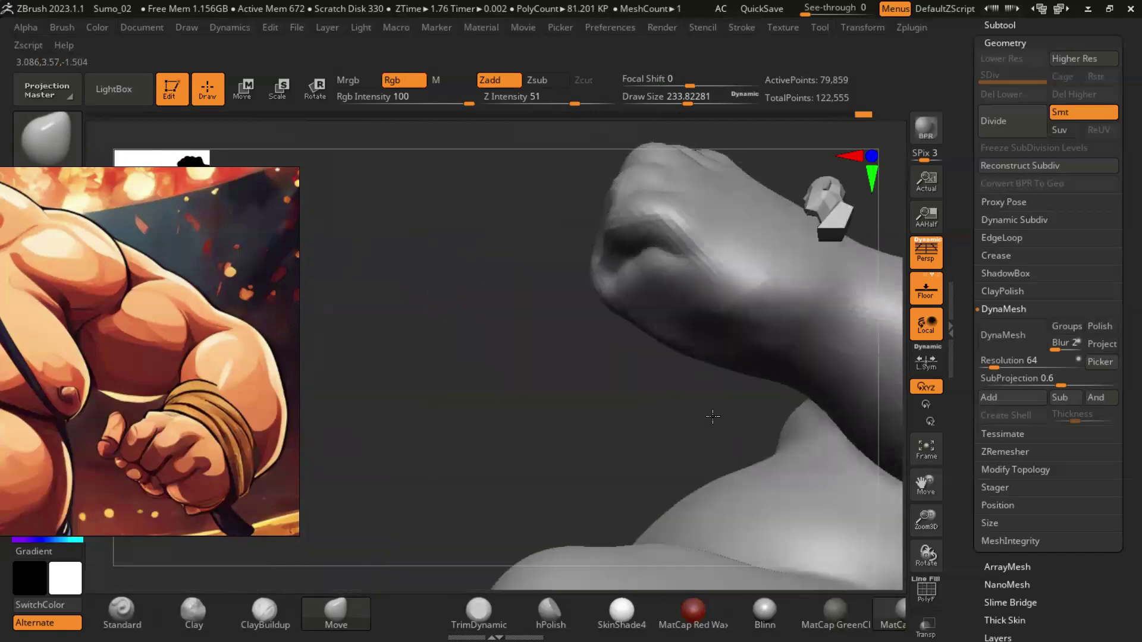
drag(810, 332, 810, 357)
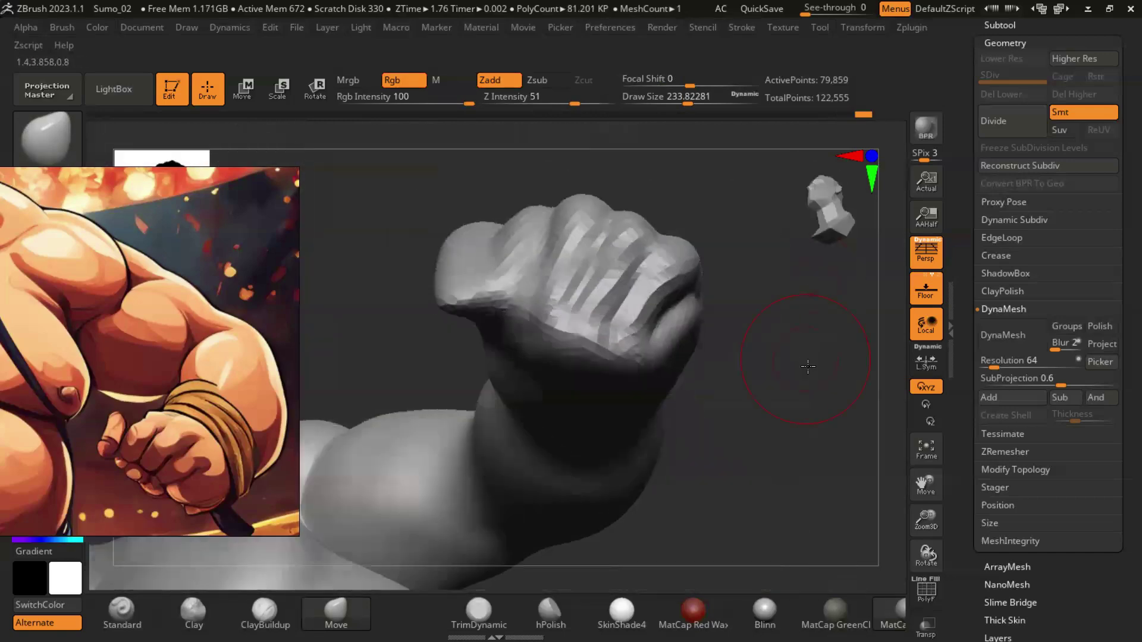
key(s)
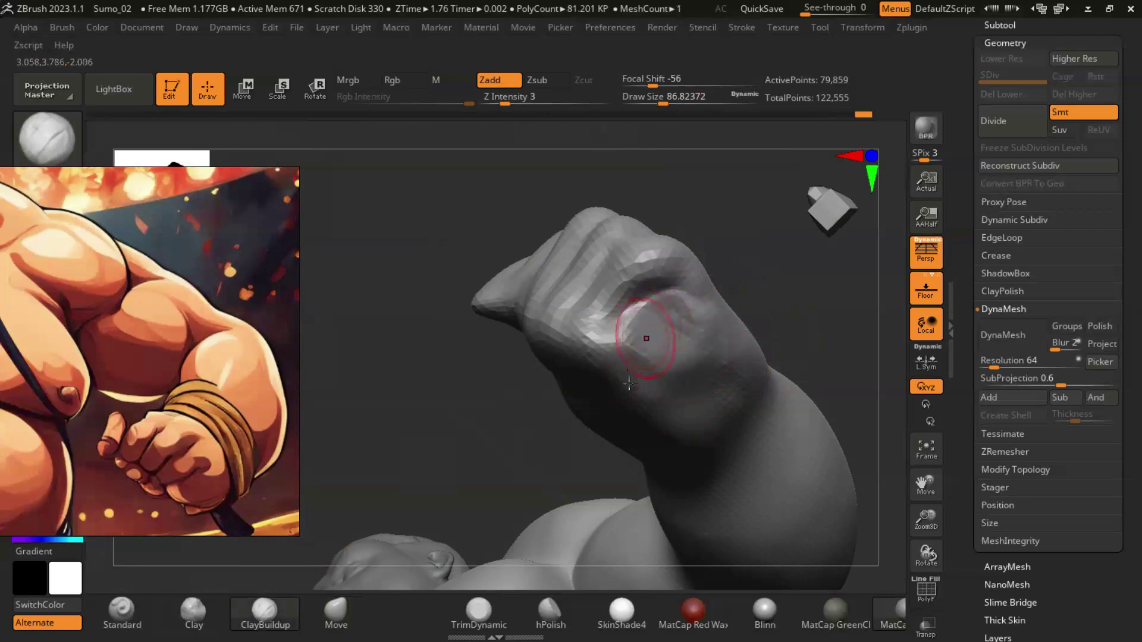
drag(630, 384, 784, 285)
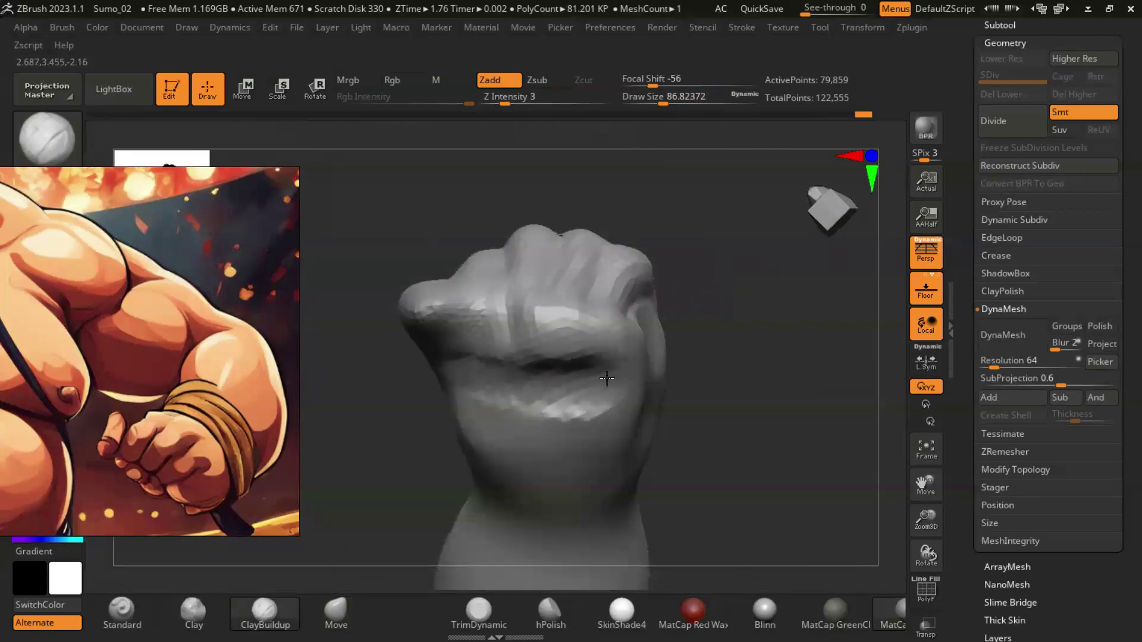
drag(646, 350, 523, 374)
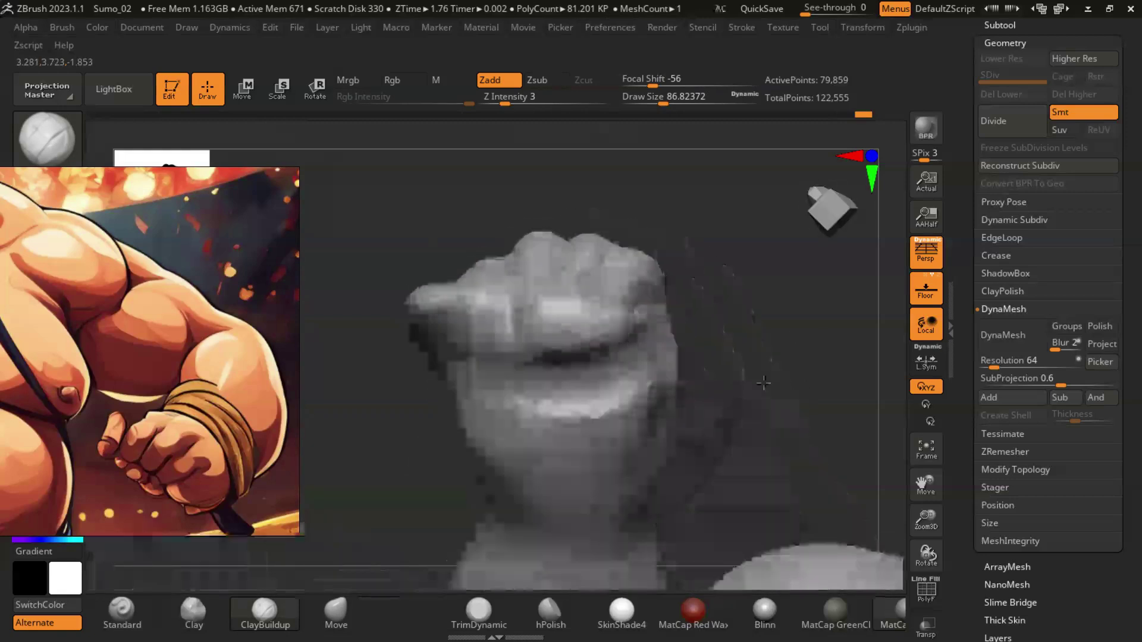
mouse_move(611, 386)
right_down()
mouse_move(660, 393)
mouse_move(617, 409)
mouse_move(530, 387)
right_up()
Step: Deepen the creases between the knuckles and thumb with a carving brush
click(57, 138)
click(583, 282)
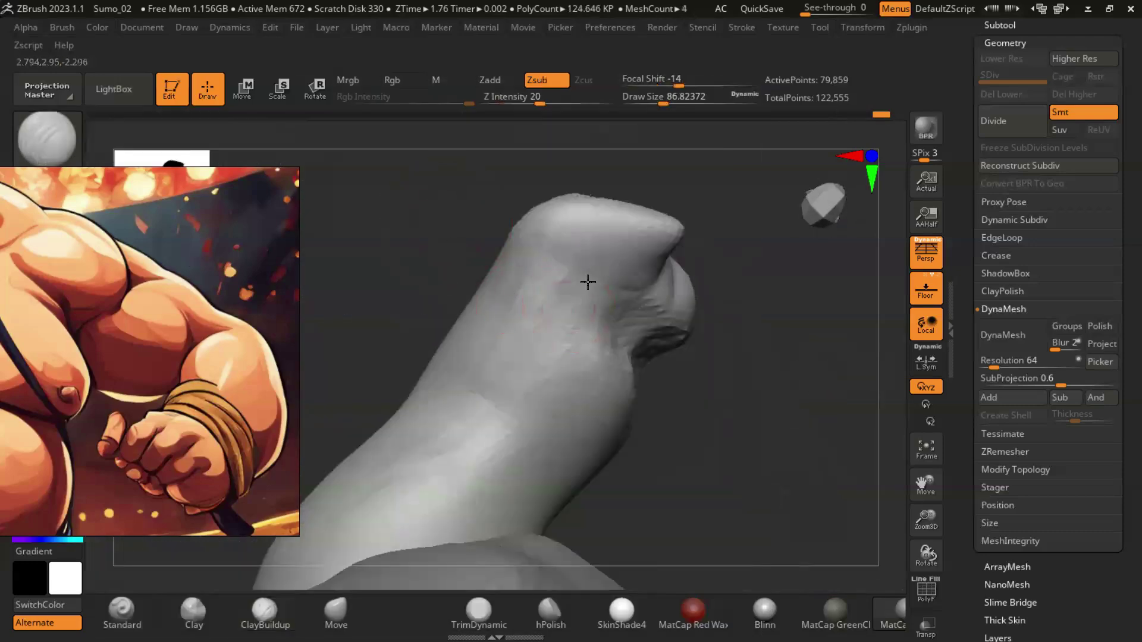
mouse_move(609, 285)
right_down()
mouse_move(836, 467)
mouse_move(767, 523)
mouse_move(689, 502)
mouse_move(633, 228)
mouse_move(465, 244)
mouse_move(738, 251)
right_up()
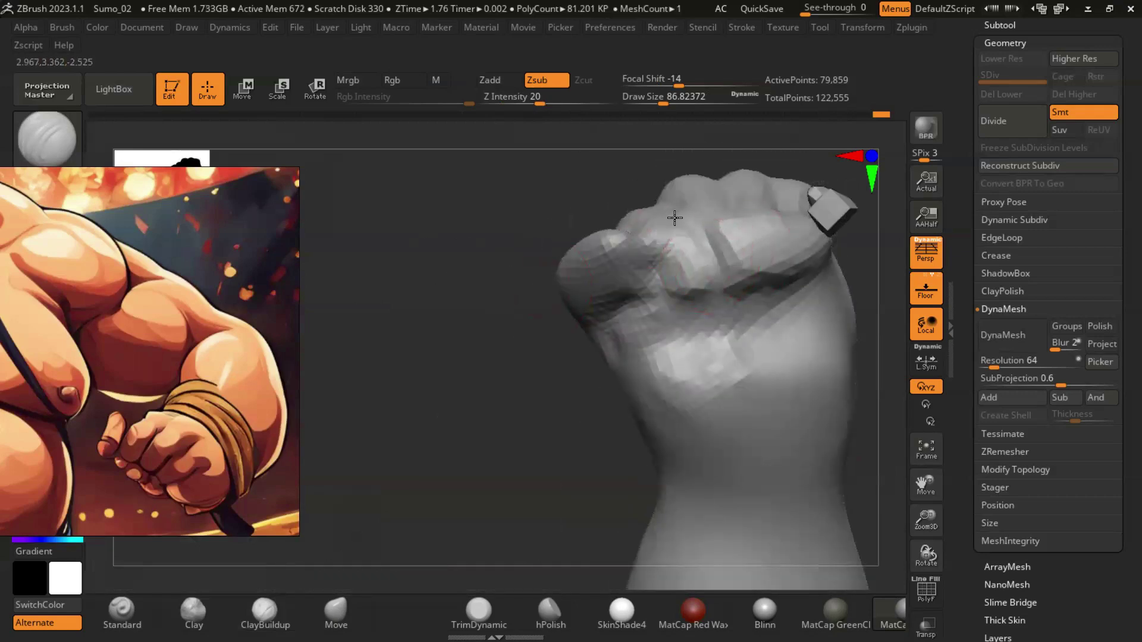
right_drag(668, 212, 625, 298)
right_drag(747, 257, 772, 259)
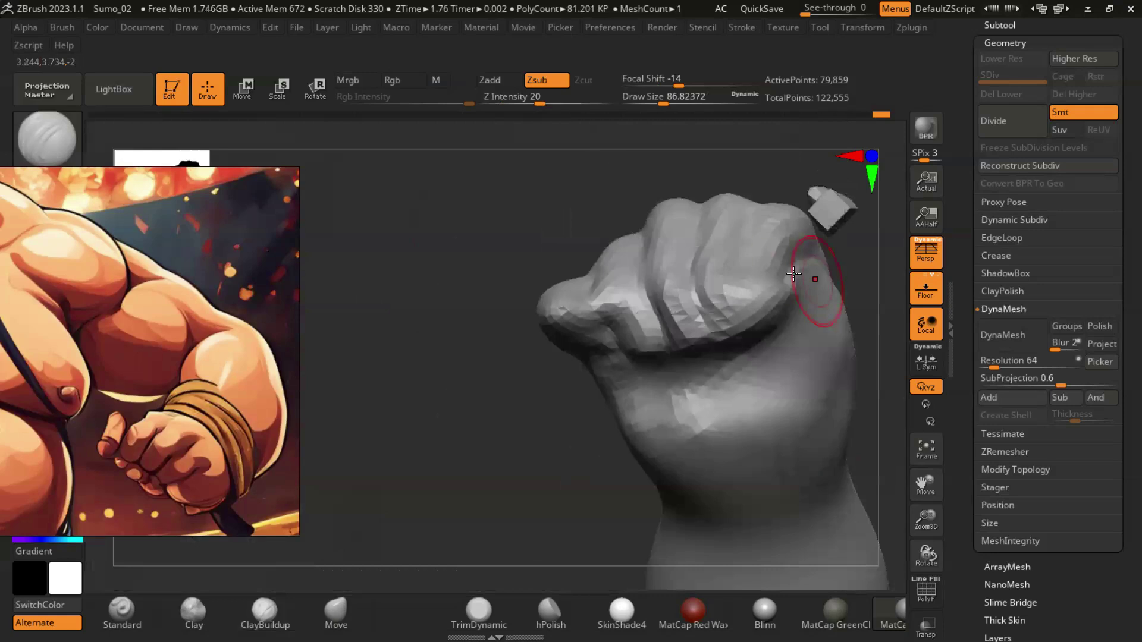
mouse_move(724, 287)
right_down()
mouse_move(589, 294)
mouse_move(657, 331)
right_up()
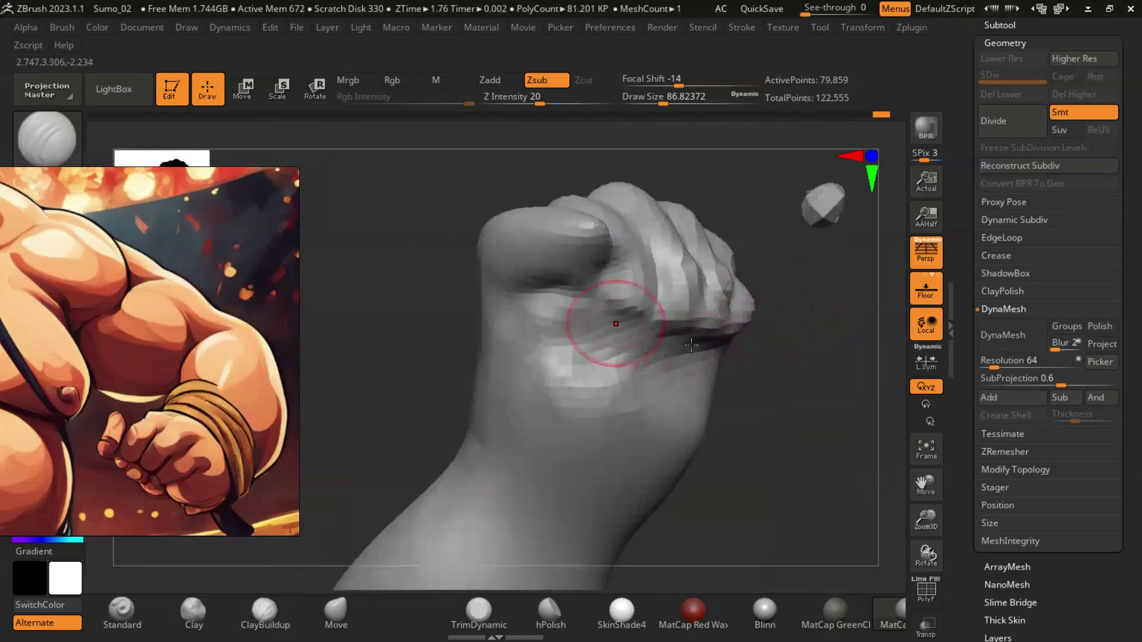
mouse_move(562, 318)
right_down()
mouse_move(815, 395)
mouse_move(774, 338)
right_up()
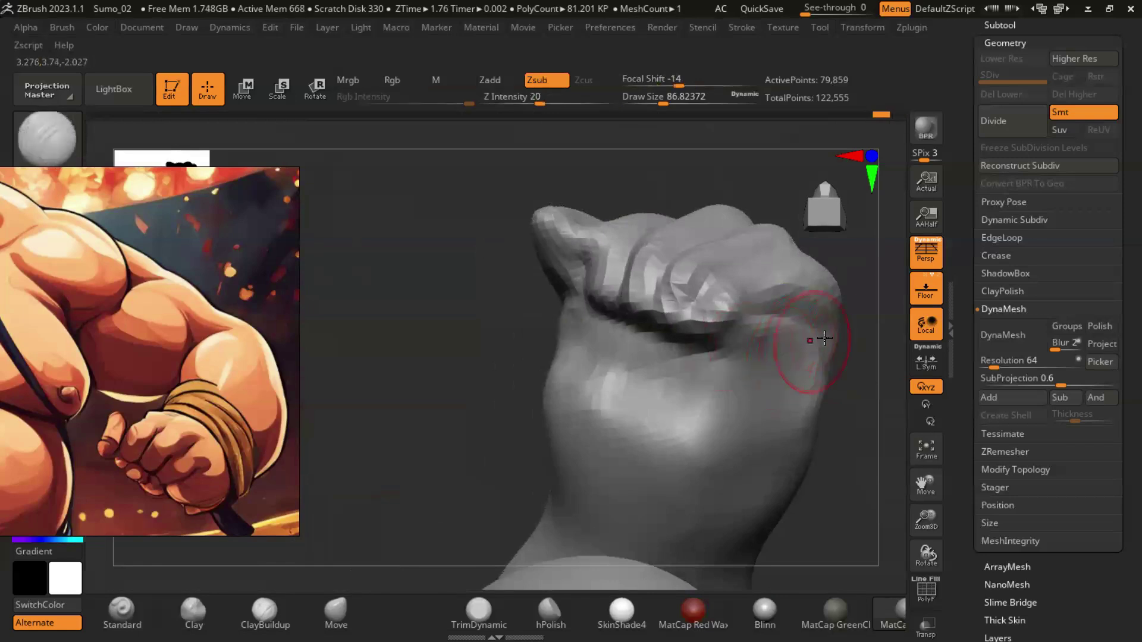
mouse_move(854, 441)
alt+right_down()
mouse_move(879, 387)
mouse_move(629, 303)
alt+right_up()
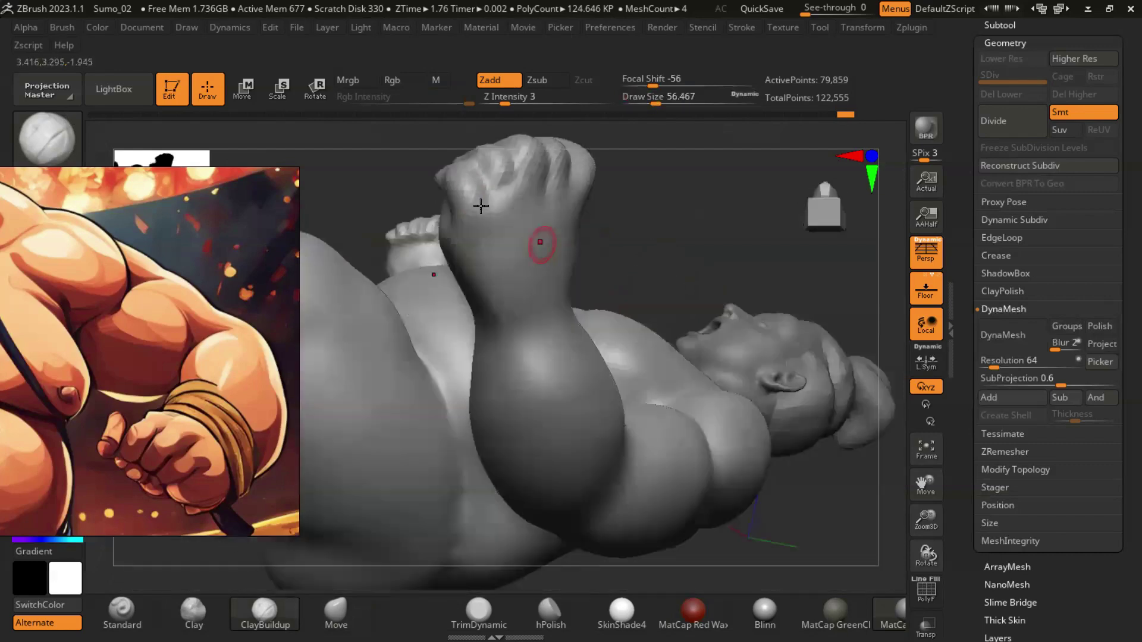
drag(480, 213, 510, 168)
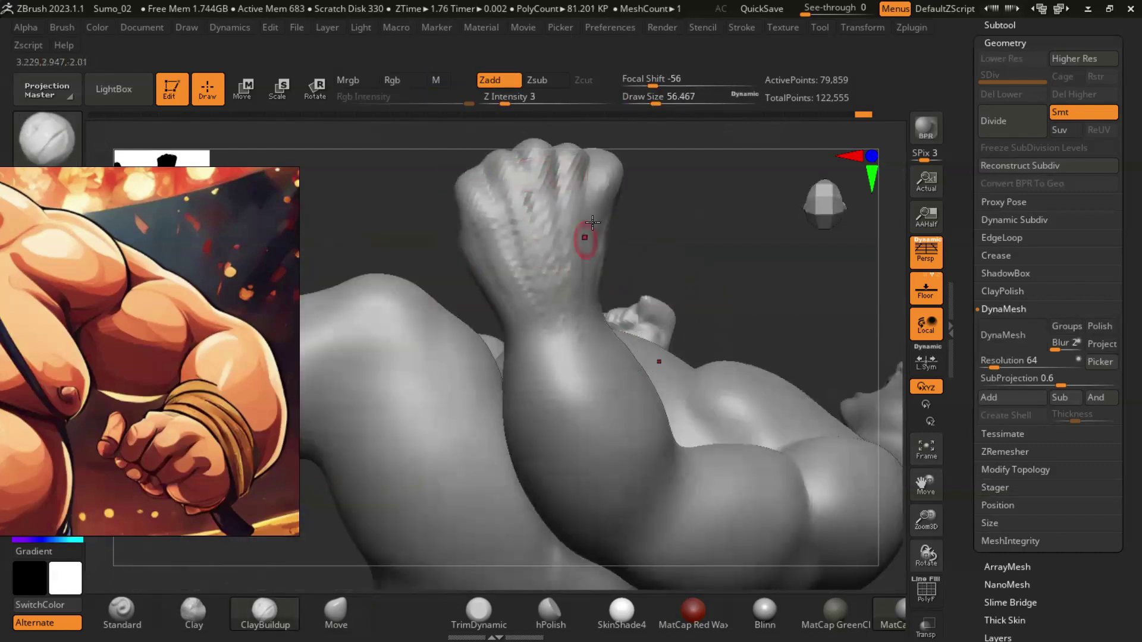
drag(593, 223, 627, 312)
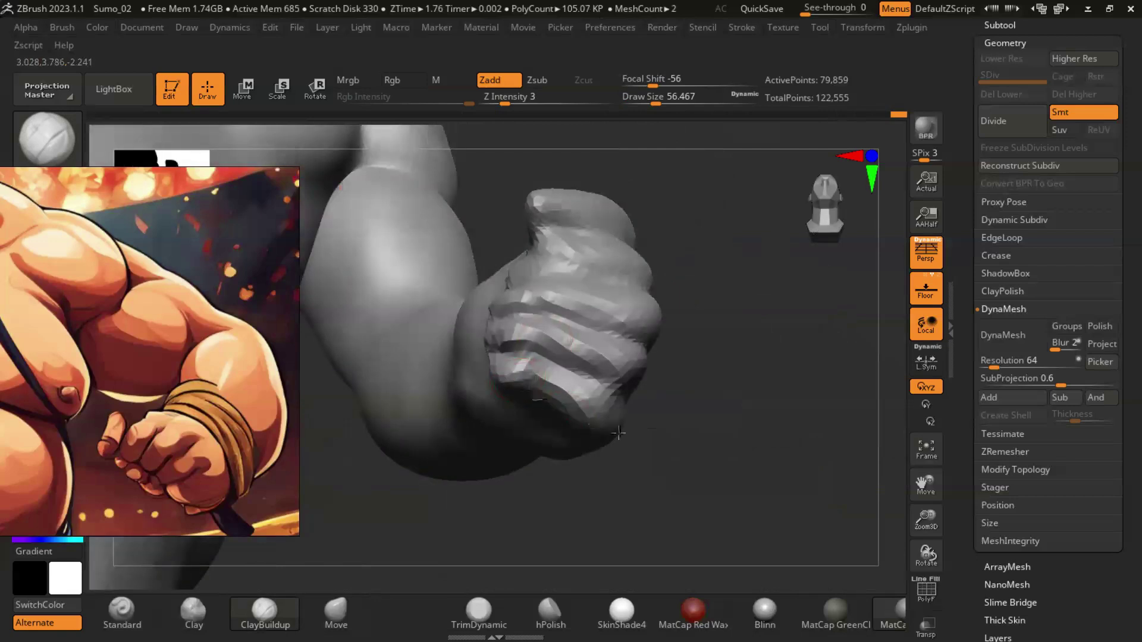
mouse_move(662, 260)
mouse_down()
mouse_move(597, 251)
mouse_move(641, 230)
mouse_move(656, 293)
mouse_move(645, 340)
mouse_move(748, 450)
mouse_move(773, 401)
mouse_move(732, 421)
mouse_move(743, 410)
mouse_move(734, 470)
mouse_move(768, 387)
mouse_move(815, 339)
mouse_move(823, 351)
mouse_move(507, 338)
mouse_up()
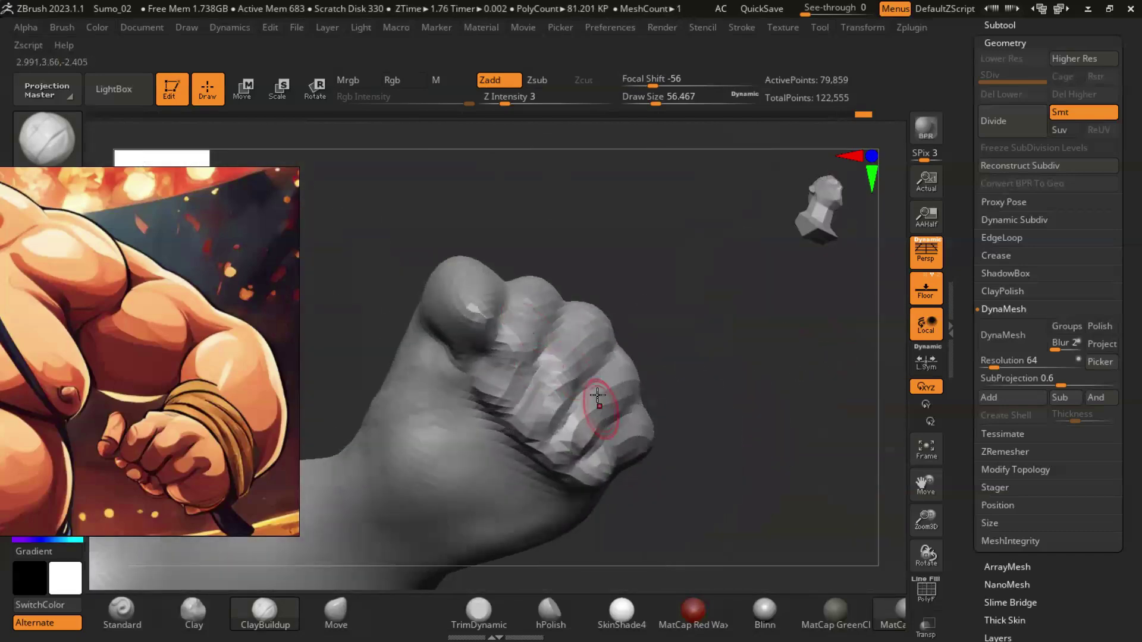
mouse_move(623, 416)
mouse_down()
mouse_move(765, 454)
mouse_move(767, 400)
mouse_move(755, 416)
mouse_move(736, 407)
mouse_move(753, 539)
mouse_move(754, 479)
mouse_move(704, 239)
mouse_move(598, 219)
mouse_up()
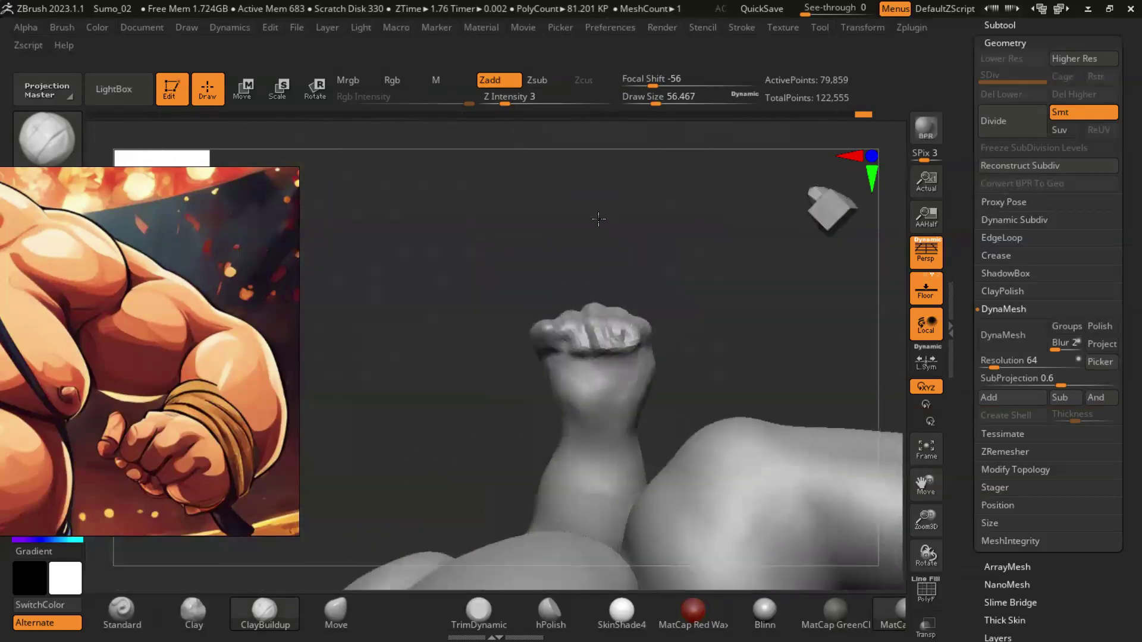
mouse_move(602, 315)
mouse_down()
mouse_move(717, 375)
mouse_move(572, 306)
mouse_move(724, 344)
mouse_move(707, 402)
mouse_move(684, 357)
mouse_move(688, 331)
mouse_up()
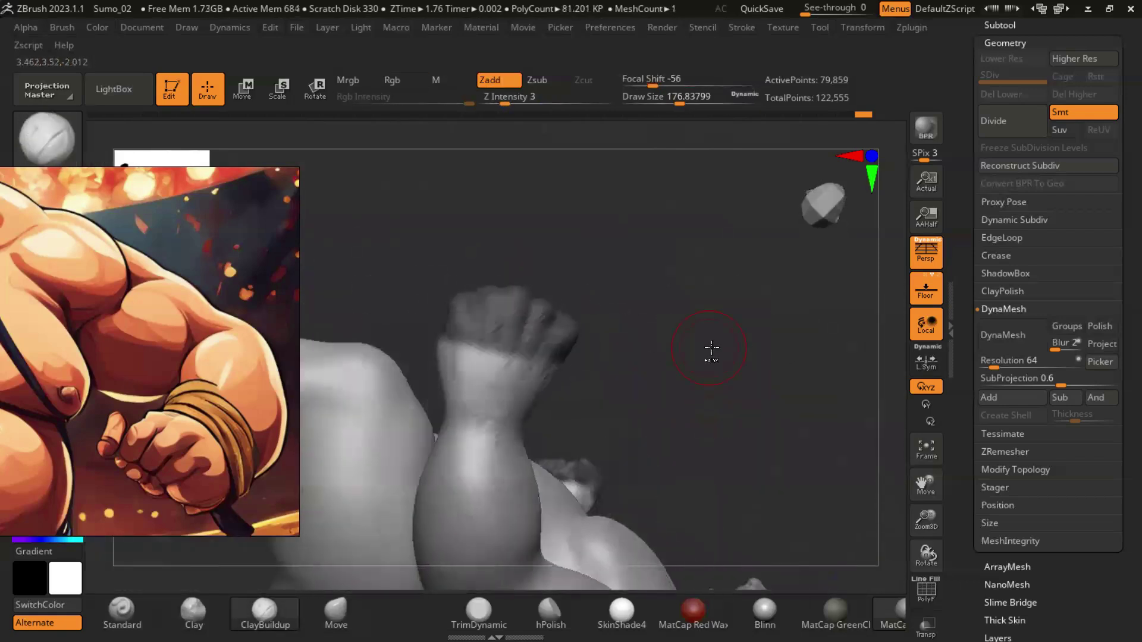
scroll(1008, 117, down, 8)
click(1005, 260)
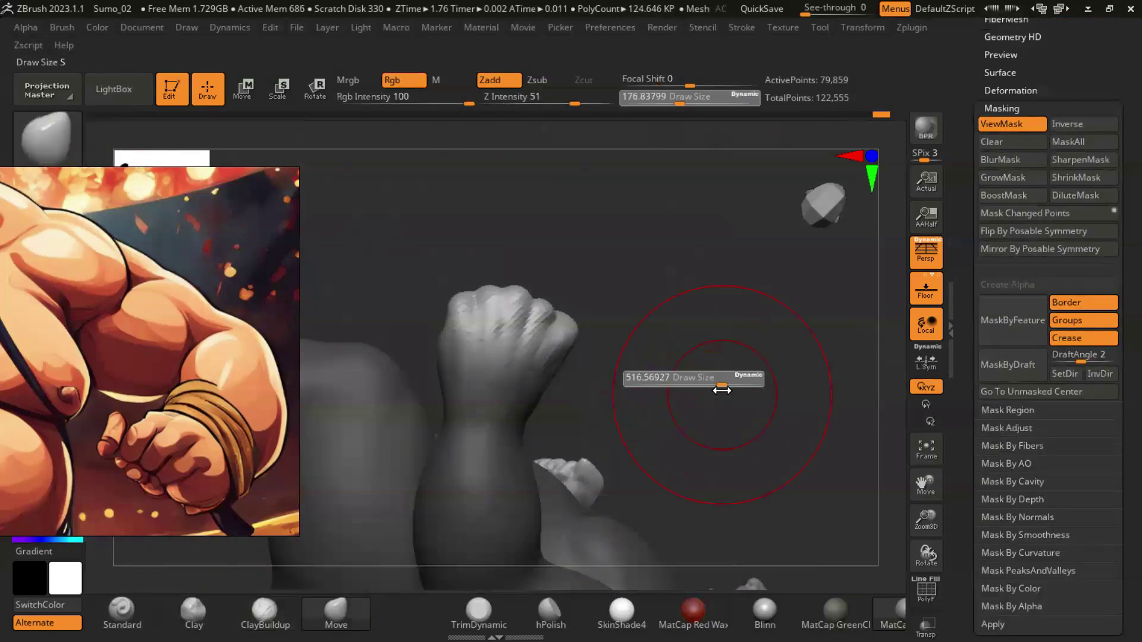
Step: Hide the mask and reshape the arm and fist with the Move brush (B-M-V)
mouse_move(589, 333)
mouse_down()
mouse_move(694, 366)
mouse_move(721, 323)
mouse_move(694, 276)
mouse_move(756, 398)
mouse_up()
key(ctrl+h)
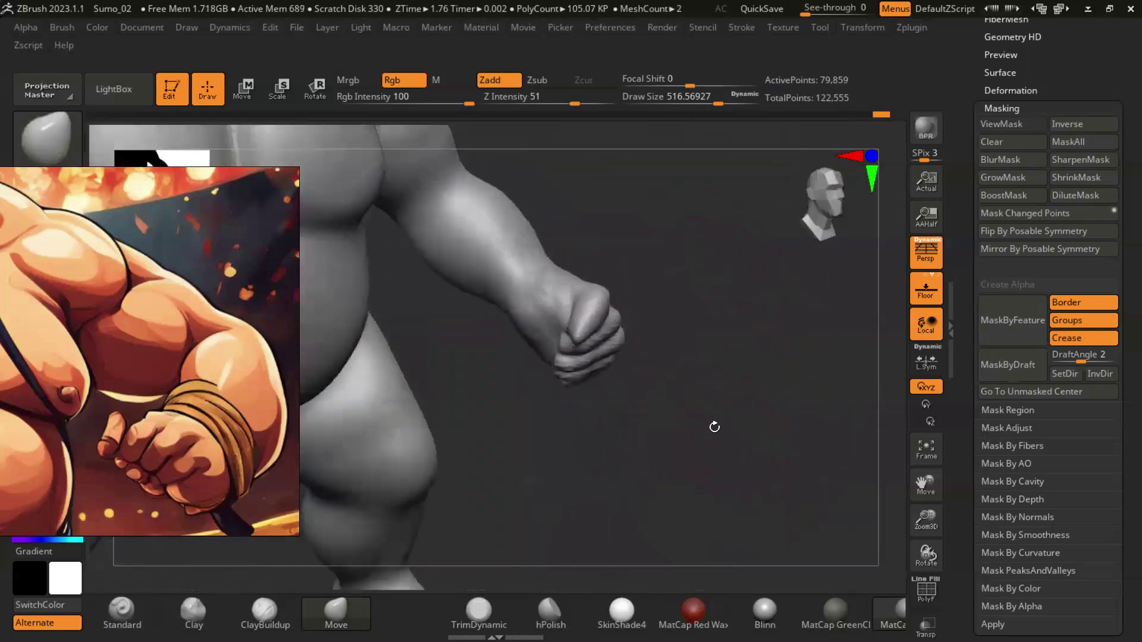
drag(698, 420, 718, 392)
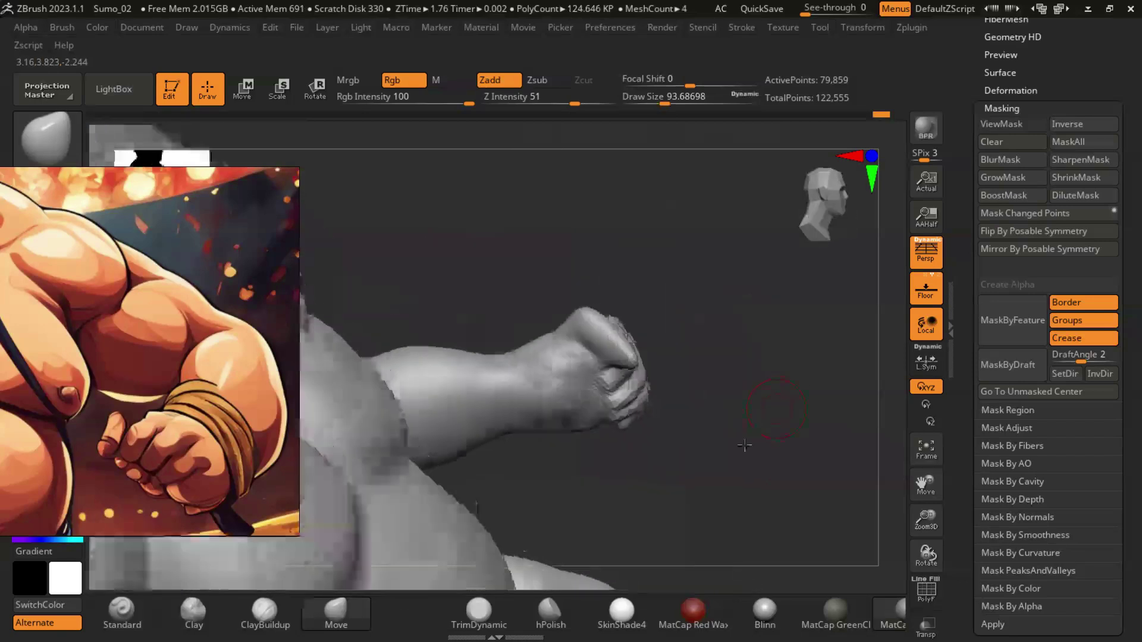
key(b)
key(m)
key(v)
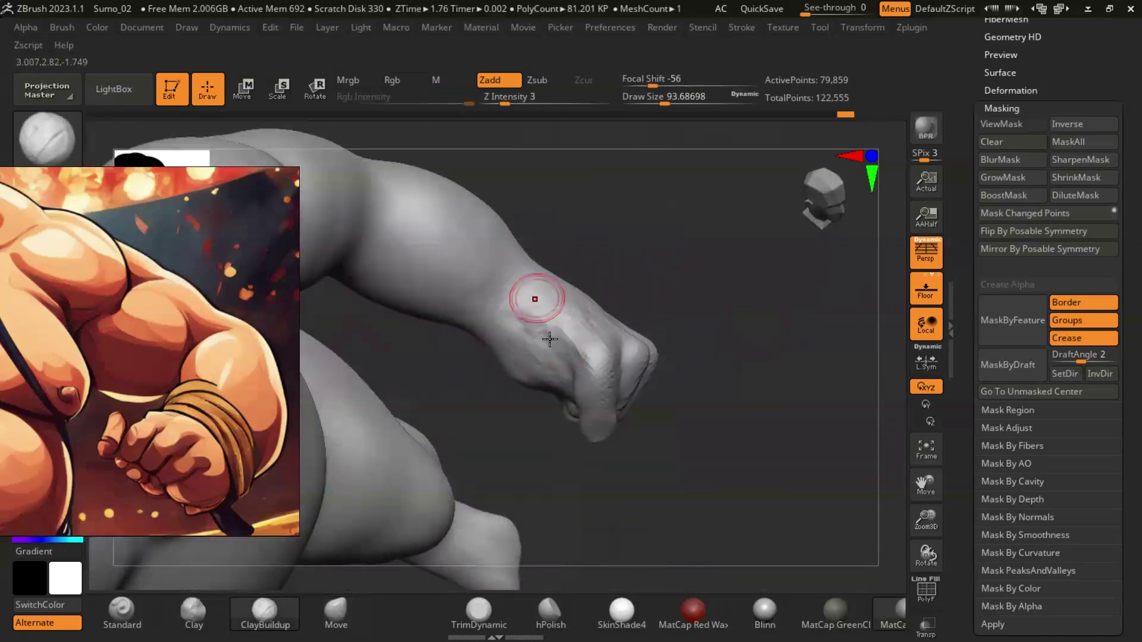
drag(734, 352, 781, 370)
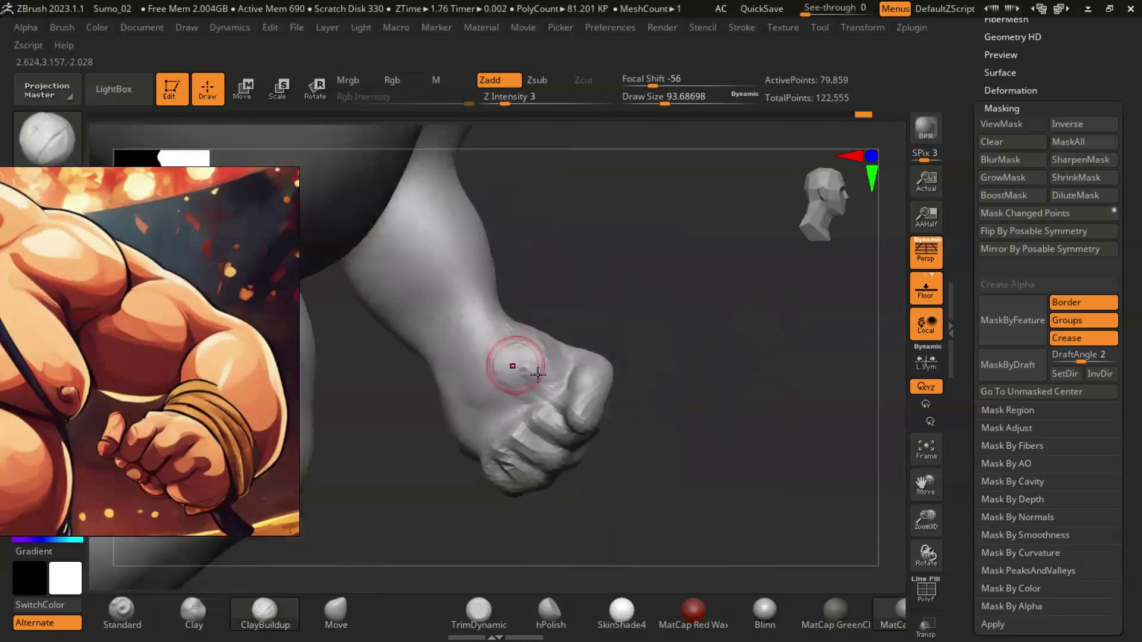
drag(544, 384, 713, 439)
mouse_move(593, 336)
mouse_down()
mouse_move(755, 415)
mouse_move(765, 362)
mouse_move(459, 311)
mouse_move(589, 401)
mouse_move(459, 343)
mouse_move(484, 327)
mouse_up()
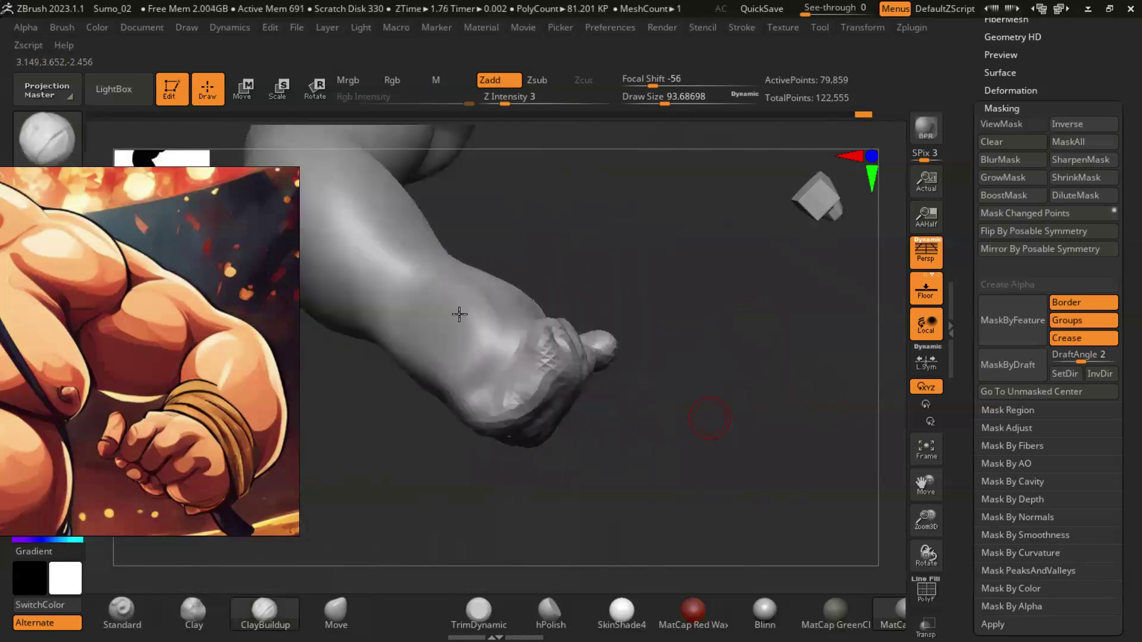
drag(616, 393, 473, 359)
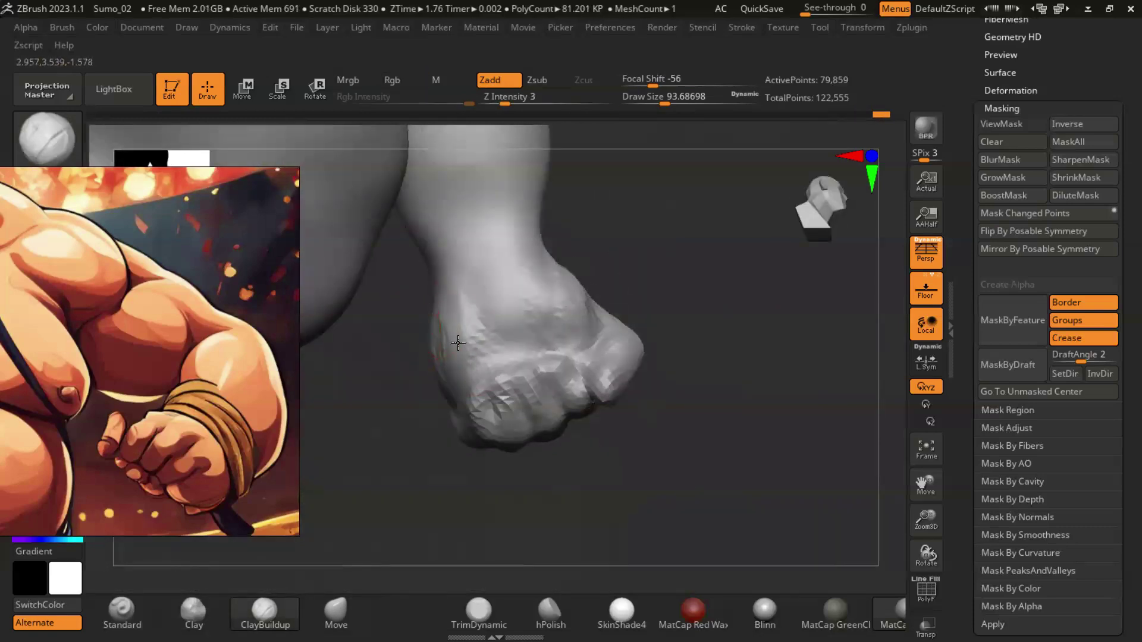
mouse_move(704, 305)
mouse_down()
mouse_move(497, 286)
mouse_move(761, 264)
mouse_move(523, 271)
mouse_up()
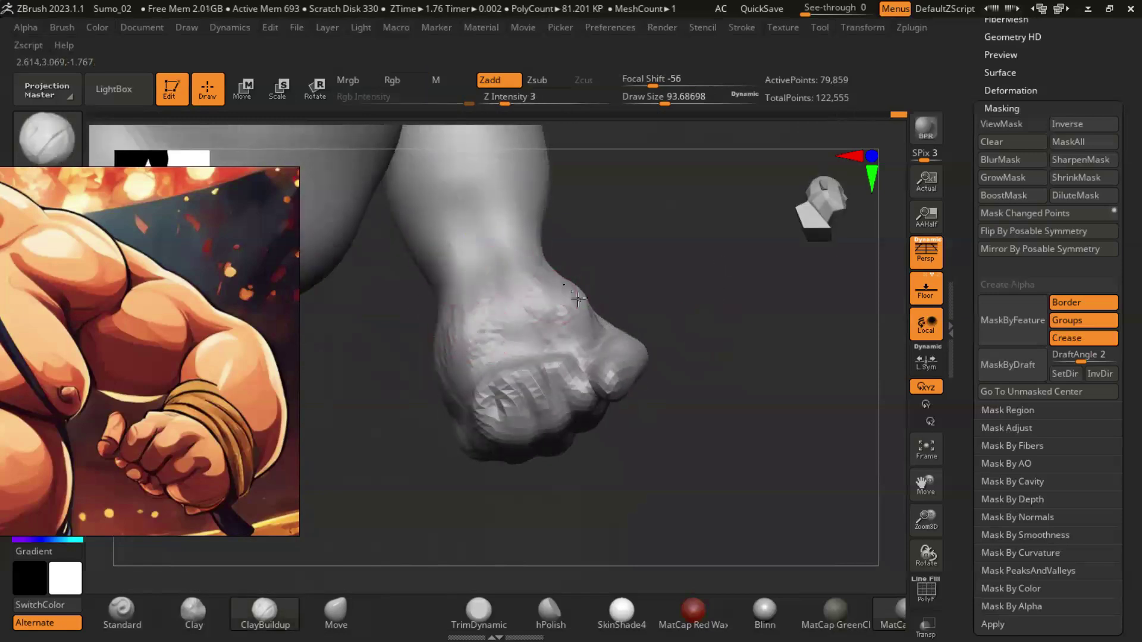
drag(535, 256, 700, 375)
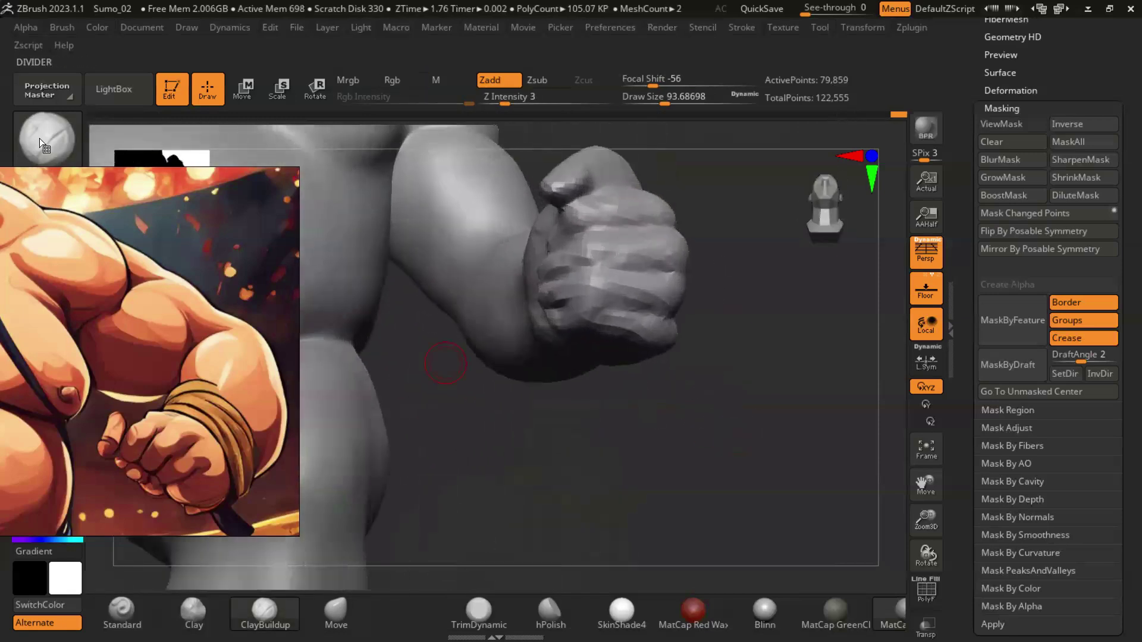
Step: Carve clearer finger separations into the clenched fist with DamStandard (B-D-S)
key(b)
key(d)
key(s)
drag(695, 337, 638, 285)
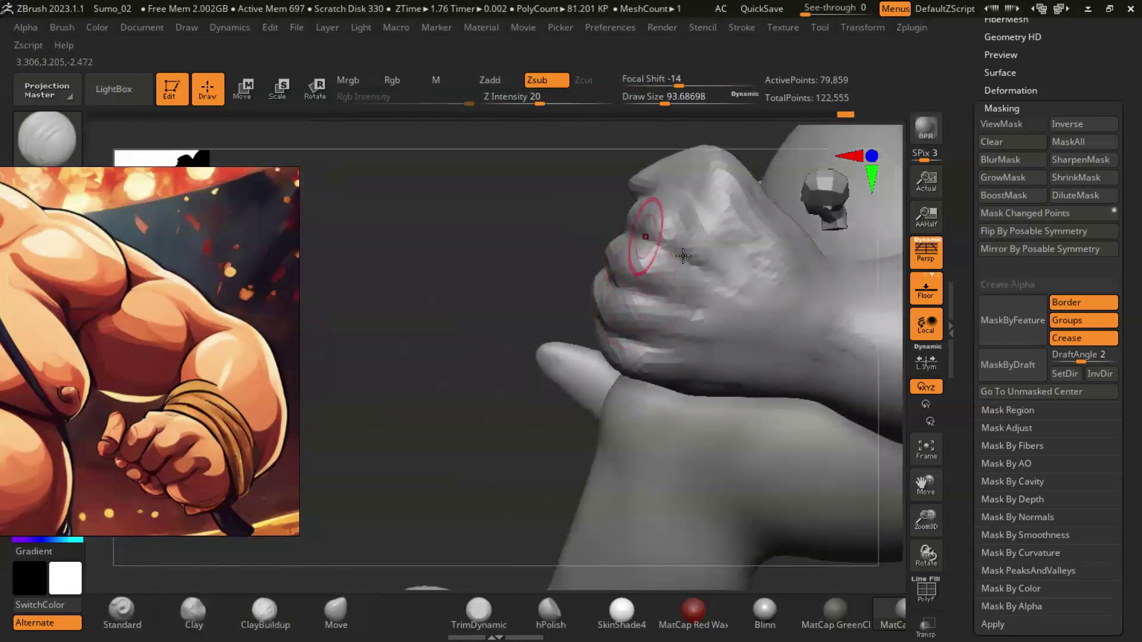
mouse_move(568, 241)
mouse_down()
mouse_move(681, 244)
mouse_move(458, 262)
mouse_move(742, 397)
mouse_move(535, 284)
mouse_up()
drag(626, 309, 545, 302)
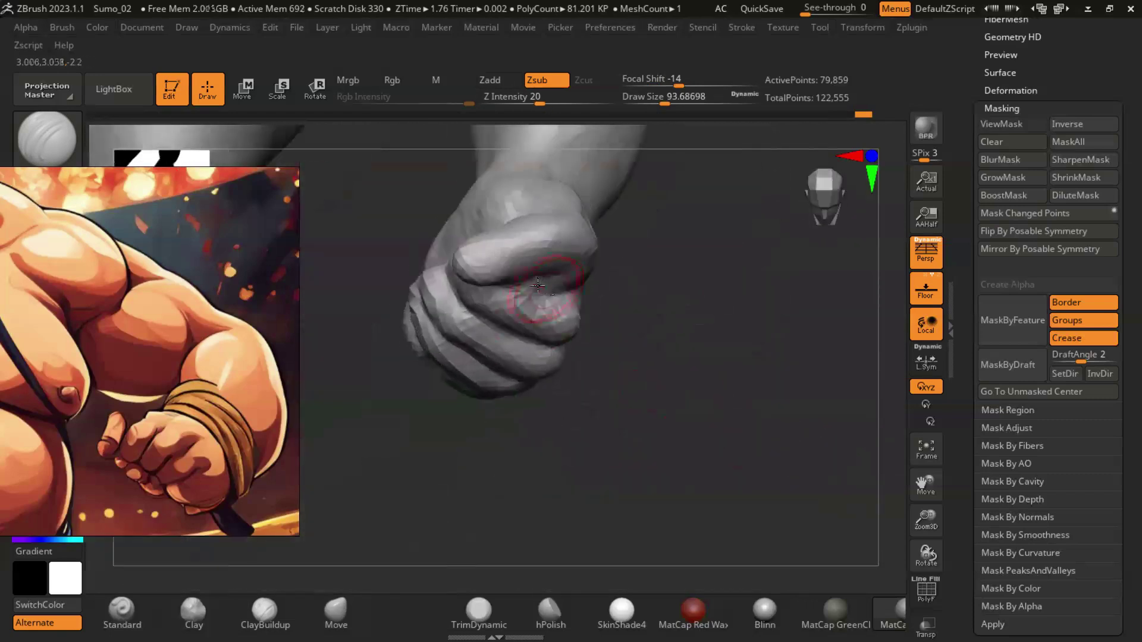
right_drag(519, 287, 514, 239)
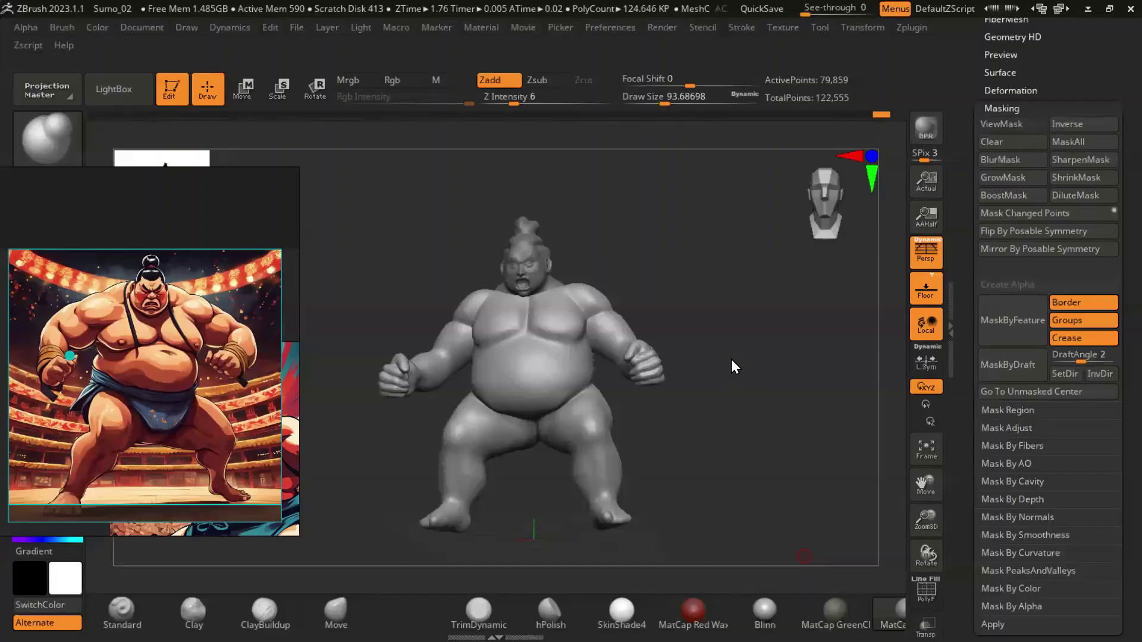
Step: Carve separations between the toes of the foot with DamStandard
ctrl+right_drag(732, 366, 754, 476)
click(21, 118)
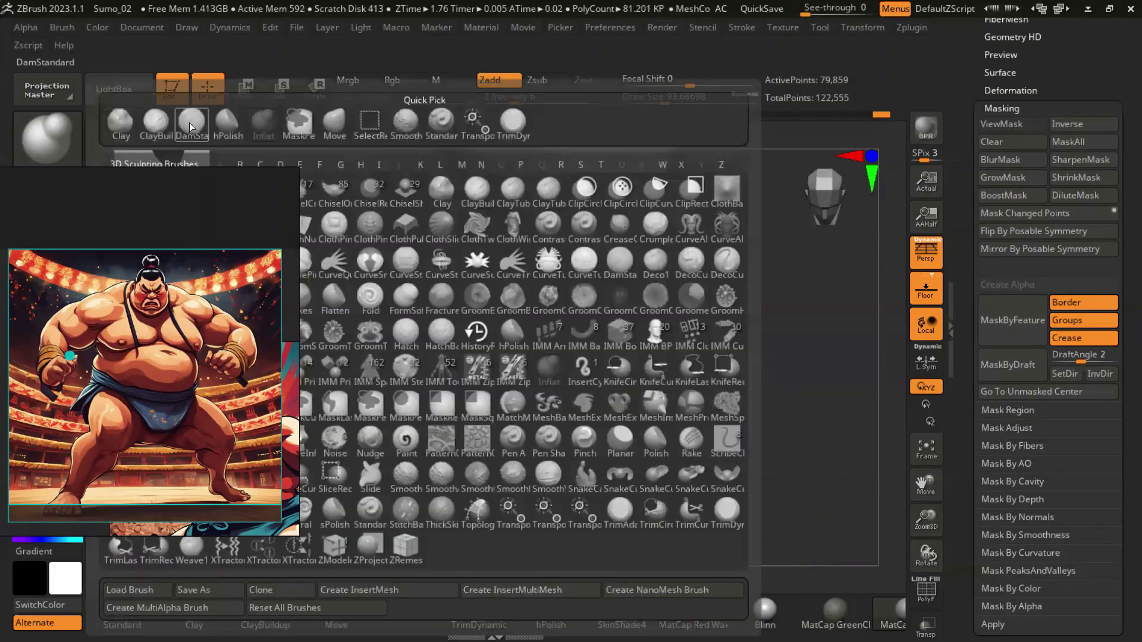
click(189, 123)
right_drag(640, 367, 700, 368)
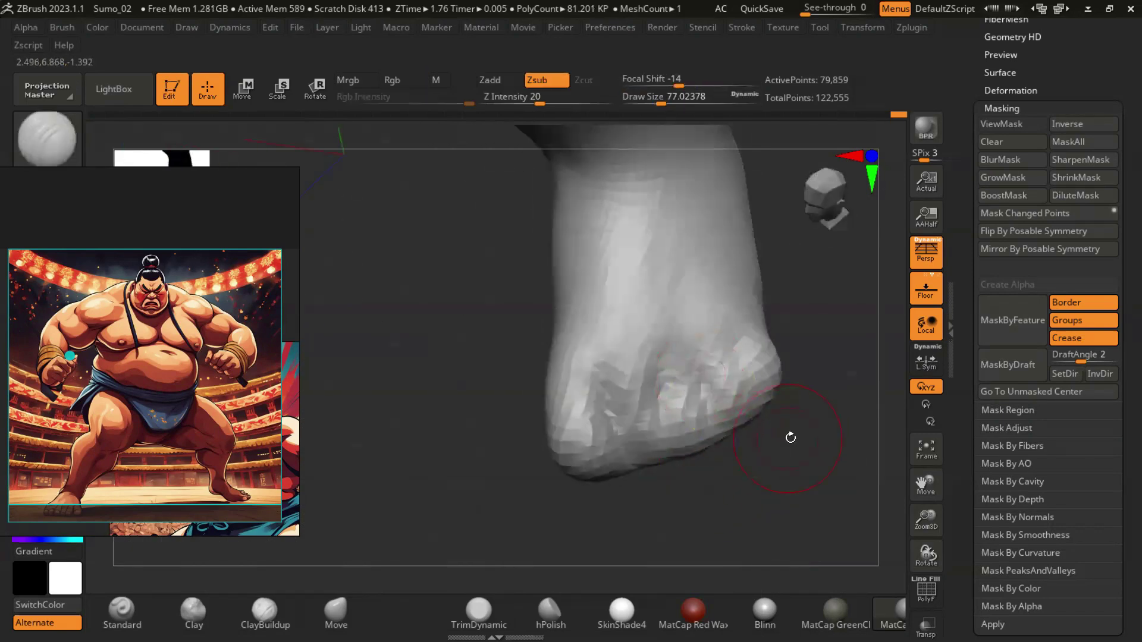
right_drag(791, 437, 754, 380)
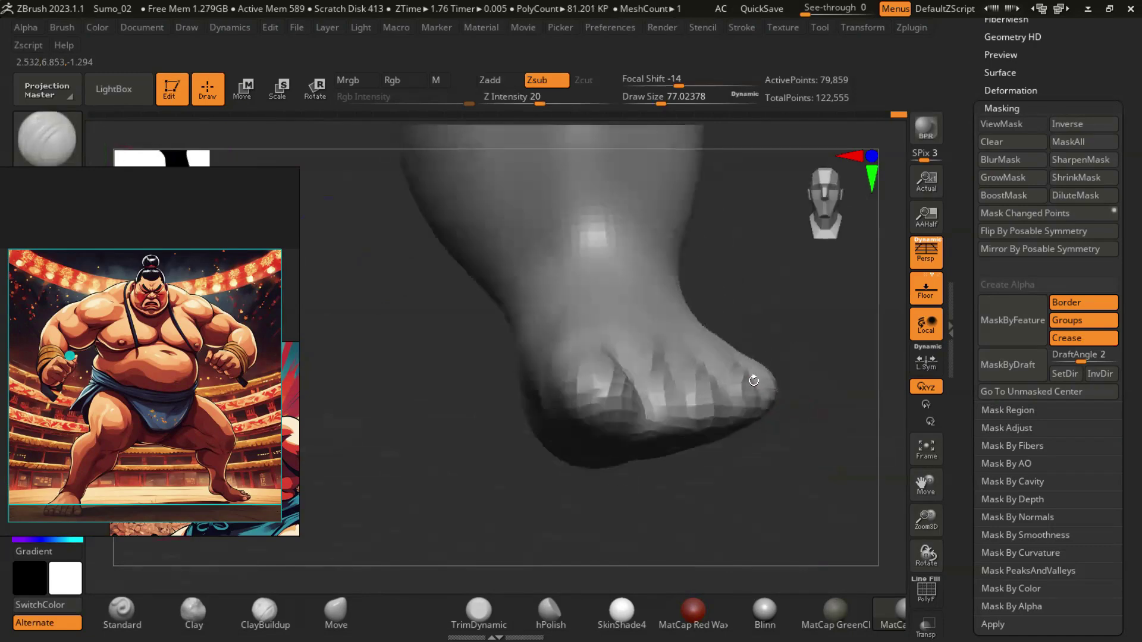
Step: Reshape the foot and ankle with a Move brush at size about 94
click(55, 145)
click(408, 39)
mouse_move(675, 383)
right_down()
mouse_move(739, 464)
mouse_move(711, 473)
mouse_move(675, 408)
mouse_move(566, 493)
mouse_move(757, 474)
mouse_move(779, 432)
right_up()
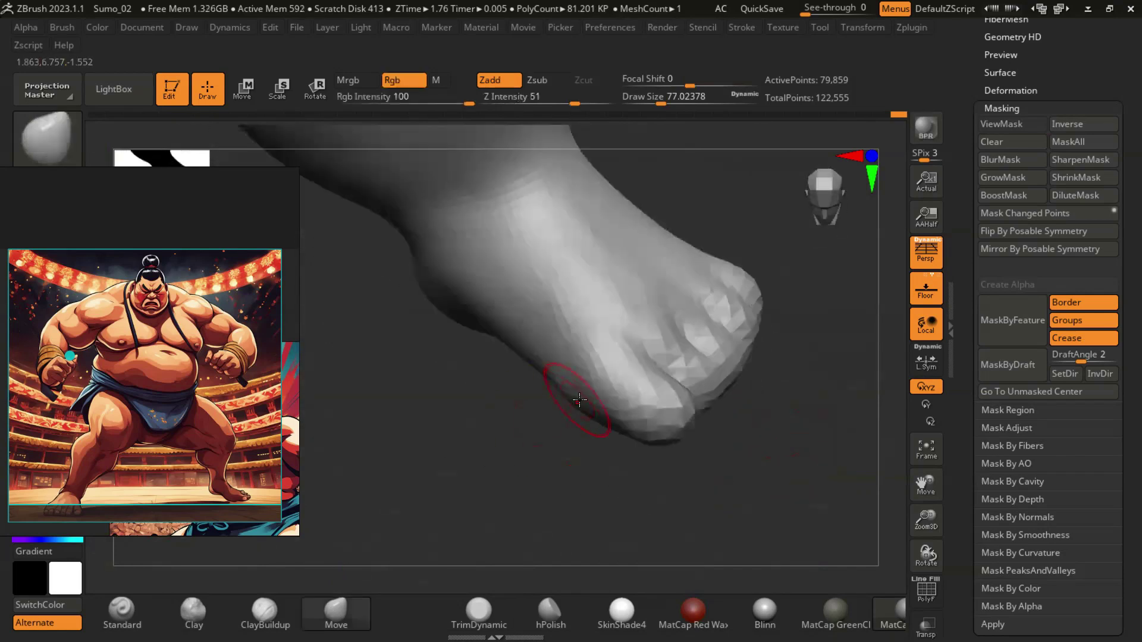
right_drag(567, 455, 561, 415)
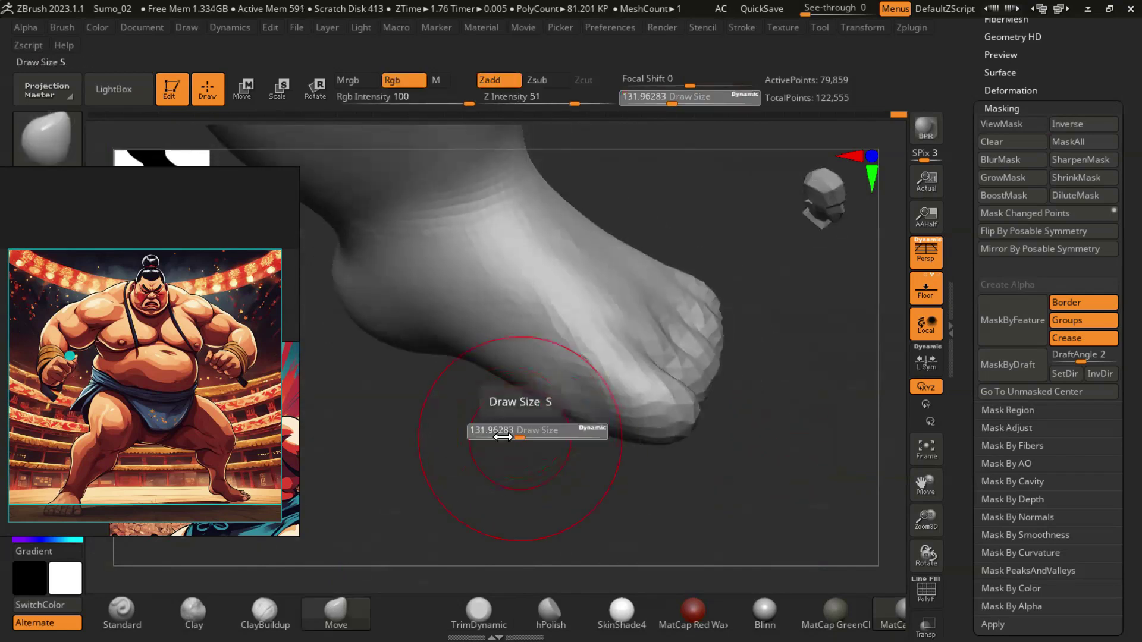
drag(504, 439, 497, 438)
right_drag(497, 438, 546, 436)
drag(563, 432, 549, 433)
mouse_move(593, 416)
right_down()
mouse_move(512, 412)
mouse_move(487, 346)
mouse_move(527, 341)
mouse_move(492, 403)
mouse_move(477, 328)
mouse_move(489, 384)
mouse_move(477, 416)
mouse_move(811, 375)
mouse_move(767, 399)
mouse_move(333, 529)
right_up()
key(s)
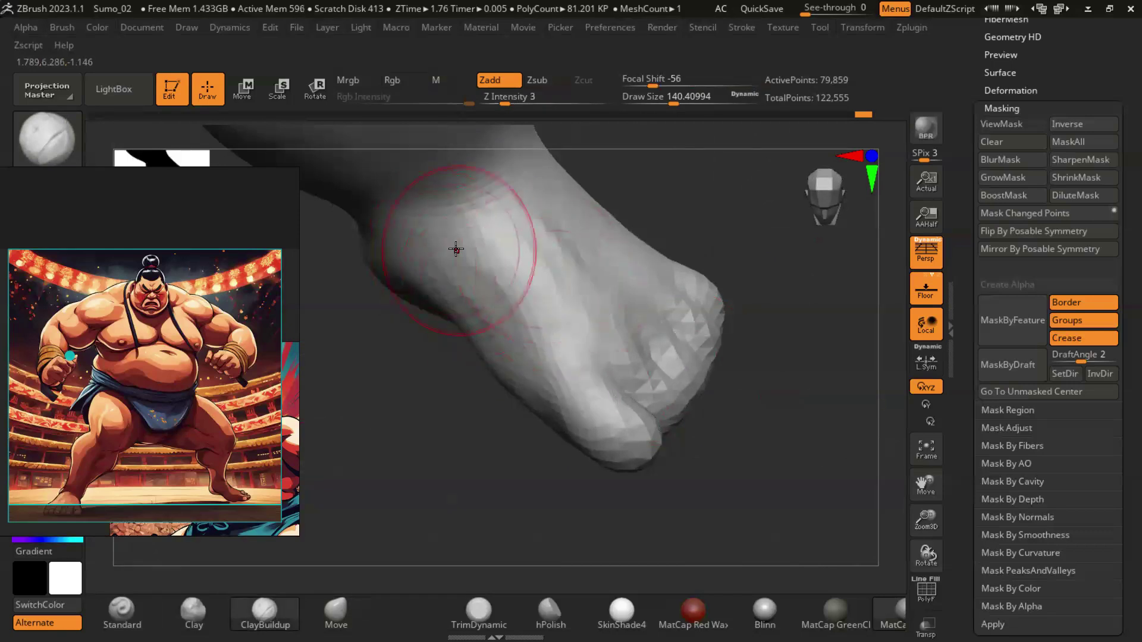
mouse_move(520, 260)
right_down()
mouse_move(454, 339)
mouse_move(454, 378)
mouse_move(511, 319)
mouse_move(716, 356)
mouse_move(509, 296)
mouse_move(457, 333)
mouse_move(459, 382)
mouse_move(625, 319)
mouse_move(729, 349)
mouse_move(564, 438)
right_up()
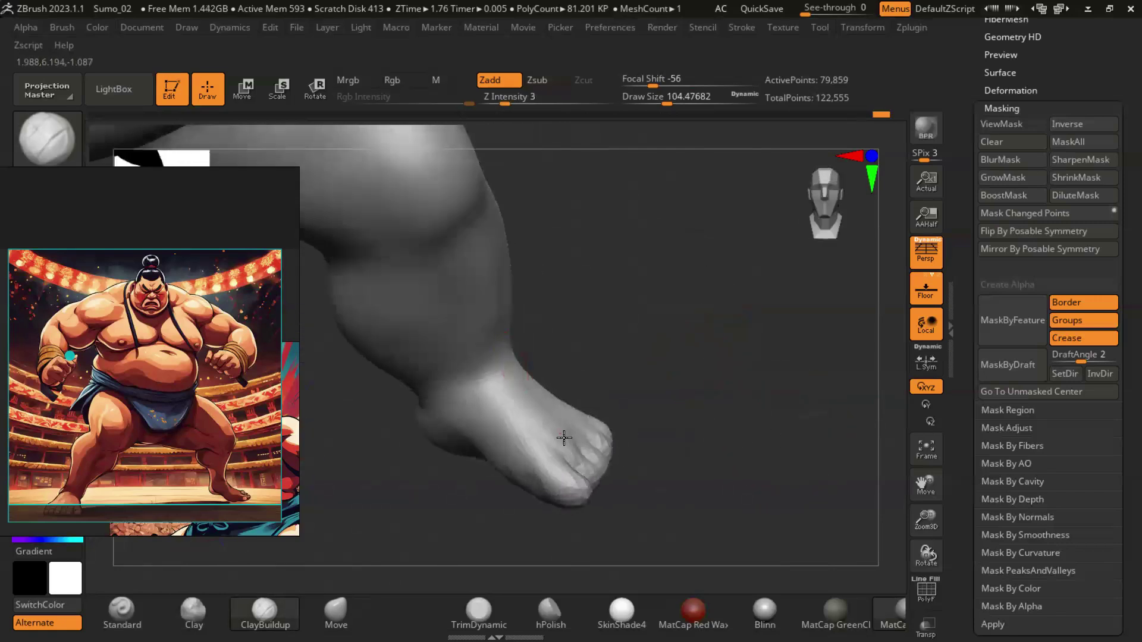
mouse_move(685, 382)
right_down()
mouse_move(571, 408)
mouse_move(694, 387)
mouse_move(653, 456)
mouse_move(517, 362)
mouse_move(708, 349)
mouse_move(579, 390)
mouse_move(731, 418)
mouse_move(780, 449)
mouse_move(750, 383)
mouse_move(726, 377)
mouse_move(768, 257)
mouse_move(731, 390)
mouse_move(739, 349)
mouse_move(760, 387)
mouse_move(690, 406)
right_up()
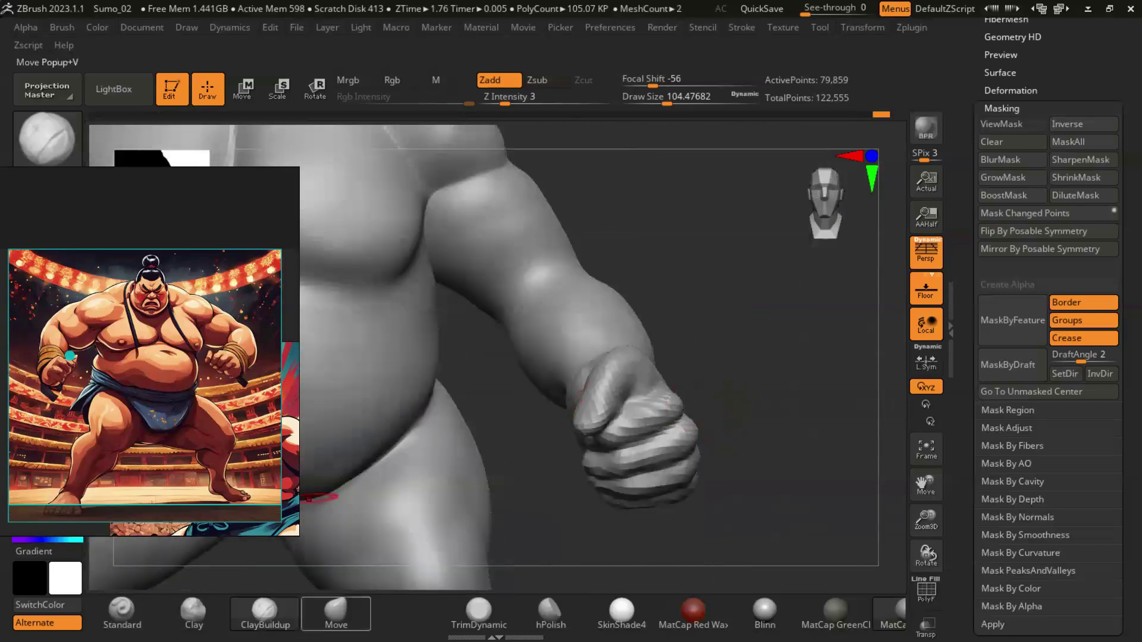
Step: Reshape the fist with the Move brush, resizing it from about 182 to 90
drag(722, 352, 714, 353)
mouse_move(714, 357)
right_down()
mouse_move(724, 383)
mouse_move(714, 368)
mouse_move(703, 472)
mouse_move(773, 404)
mouse_move(688, 416)
right_up()
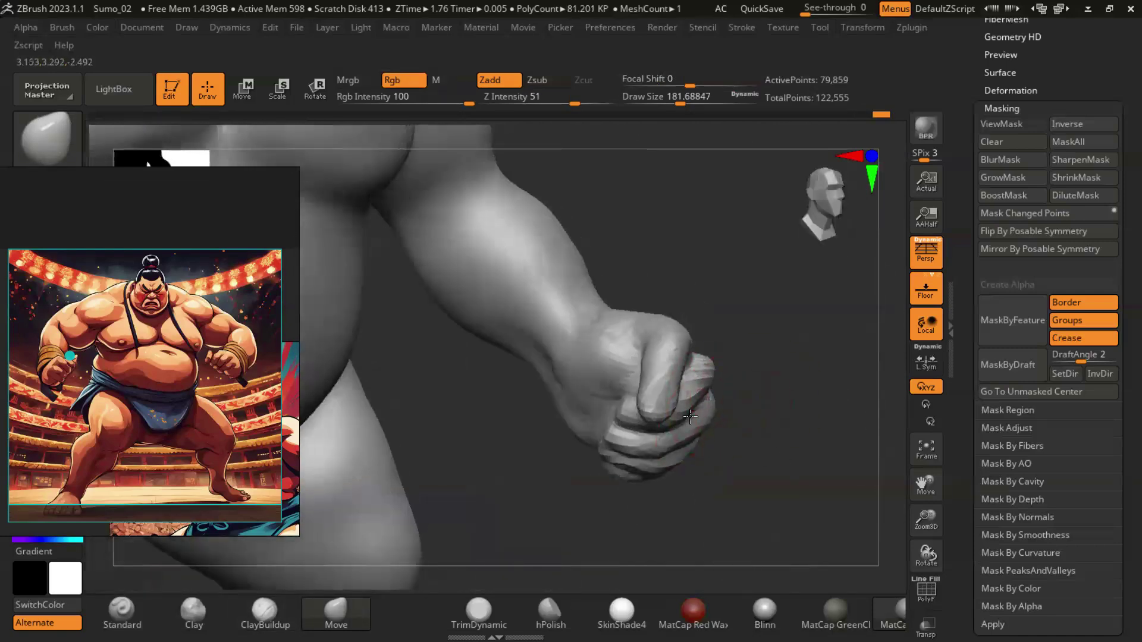
mouse_move(783, 384)
right_down()
mouse_move(694, 399)
mouse_move(744, 523)
mouse_move(721, 348)
right_up()
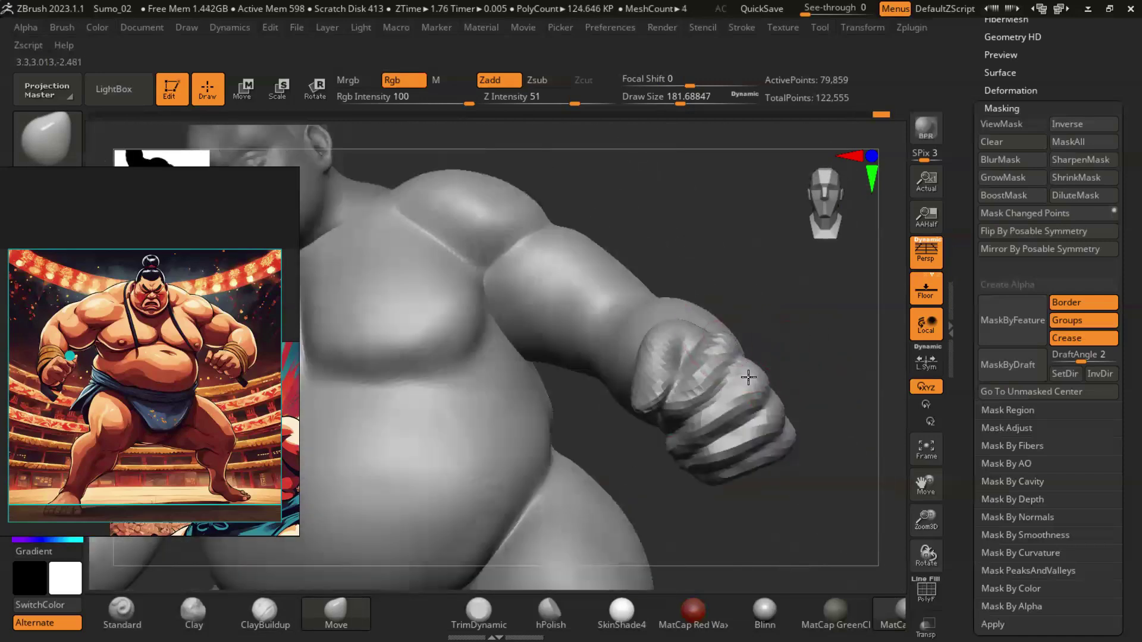
mouse_move(815, 354)
right_down()
mouse_move(797, 369)
mouse_move(791, 333)
mouse_move(788, 409)
right_up()
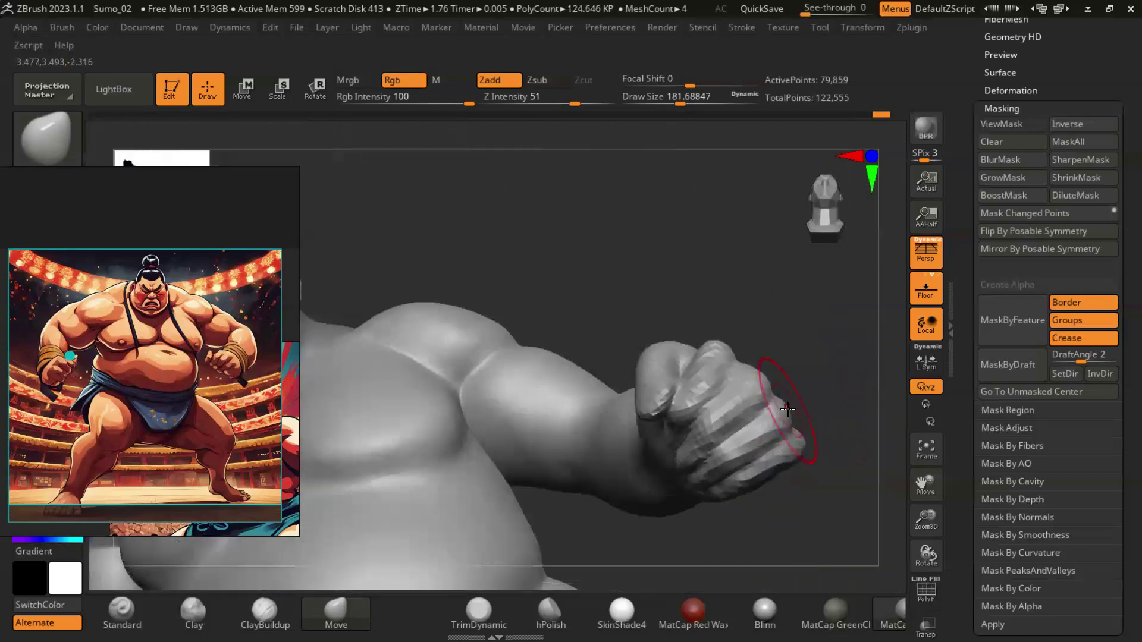
drag(793, 416, 778, 417)
mouse_move(807, 353)
right_down()
mouse_move(831, 479)
mouse_move(836, 351)
mouse_move(730, 313)
mouse_move(714, 364)
mouse_move(731, 268)
mouse_move(741, 348)
mouse_move(650, 395)
right_up()
mouse_move(718, 442)
right_down()
mouse_move(703, 381)
mouse_move(684, 375)
mouse_move(678, 387)
mouse_move(684, 375)
mouse_move(712, 399)
mouse_move(581, 351)
mouse_move(189, 568)
right_up()
Step: Build up and carve forearm muscle forms with ClayBuildup and DamStandard
key(s)
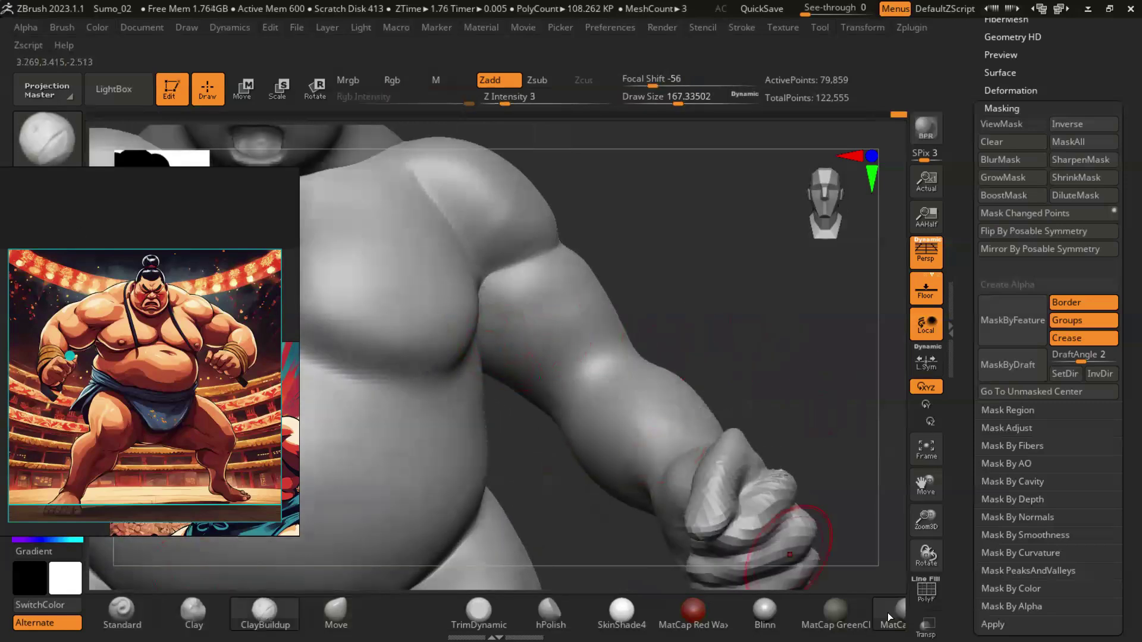
mouse_move(820, 452)
right_down()
mouse_move(739, 311)
mouse_move(627, 325)
mouse_move(742, 305)
right_up()
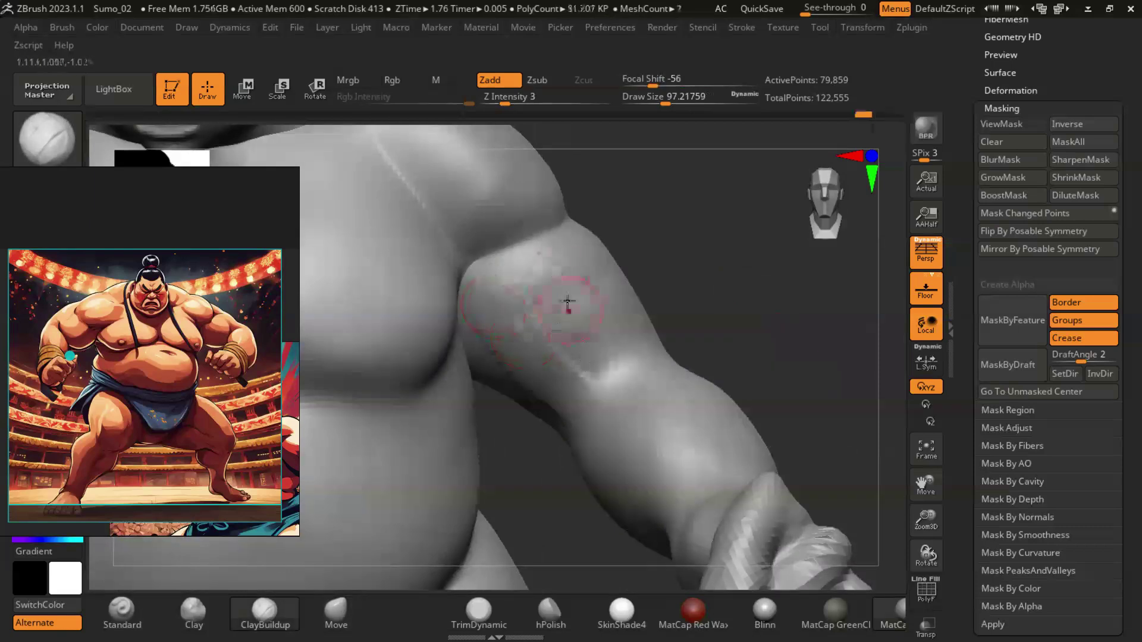
mouse_move(577, 369)
right_down()
mouse_move(601, 357)
mouse_move(586, 402)
right_up()
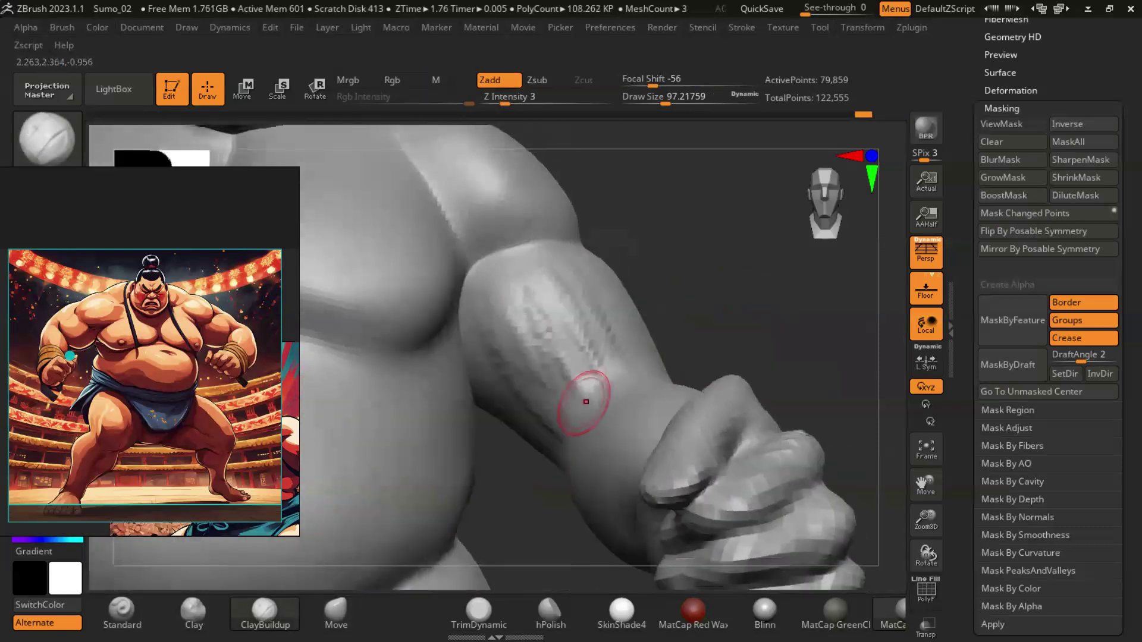
key(b)
key(d)
key(s)
mouse_move(586, 334)
right_down()
mouse_move(662, 301)
mouse_move(619, 300)
mouse_move(743, 321)
mouse_move(603, 275)
right_up()
right_drag(771, 329, 607, 334)
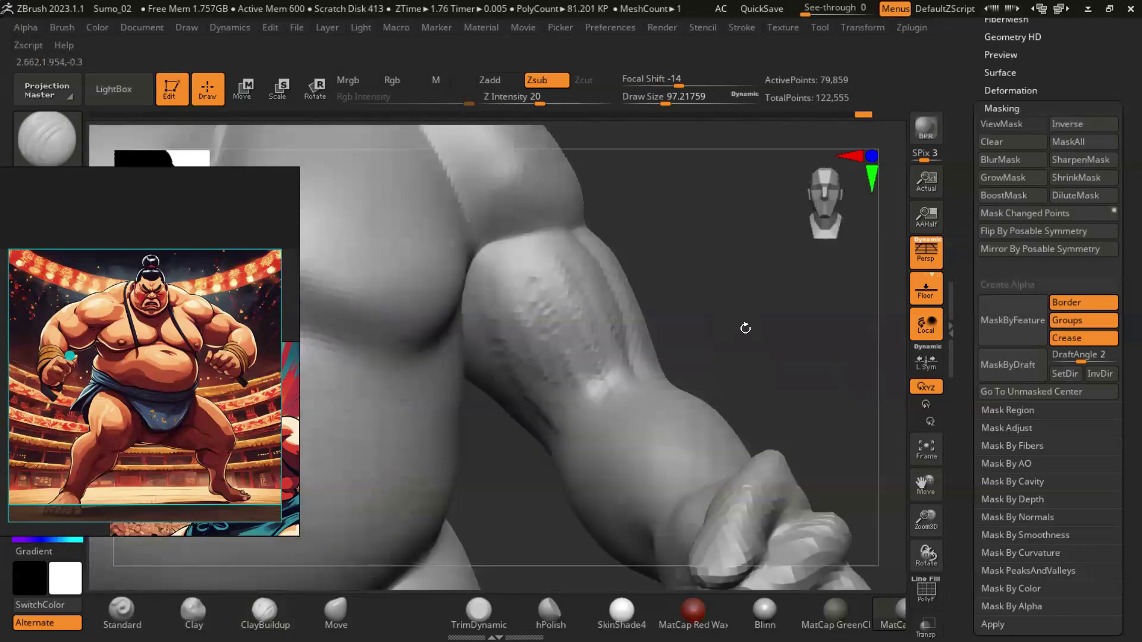
right_drag(744, 326, 465, 323)
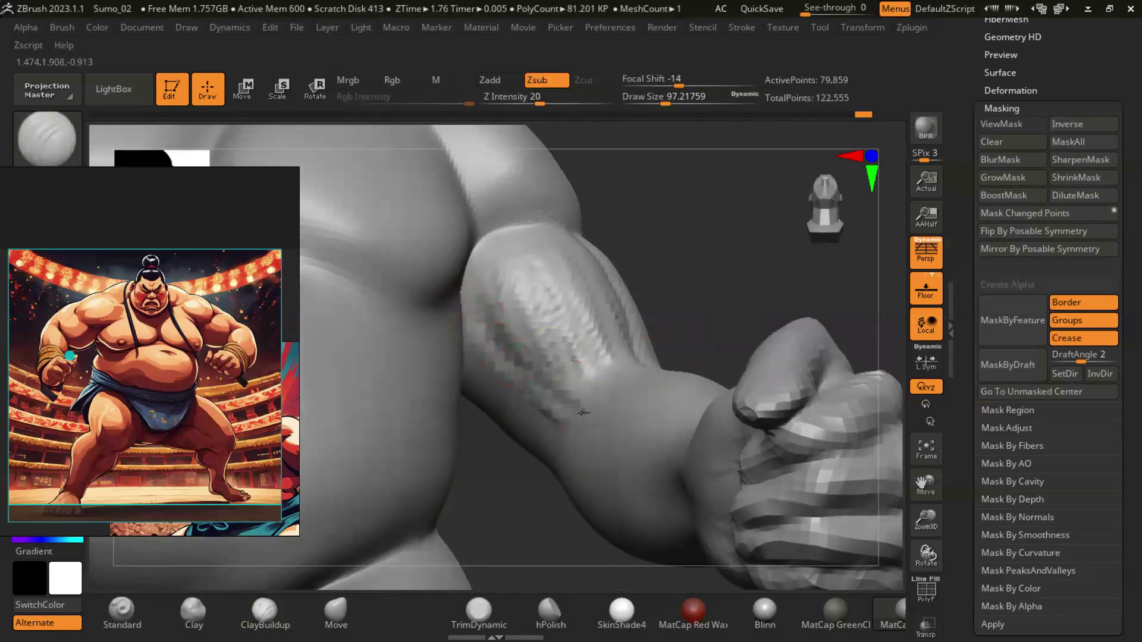
right_drag(581, 413, 555, 326)
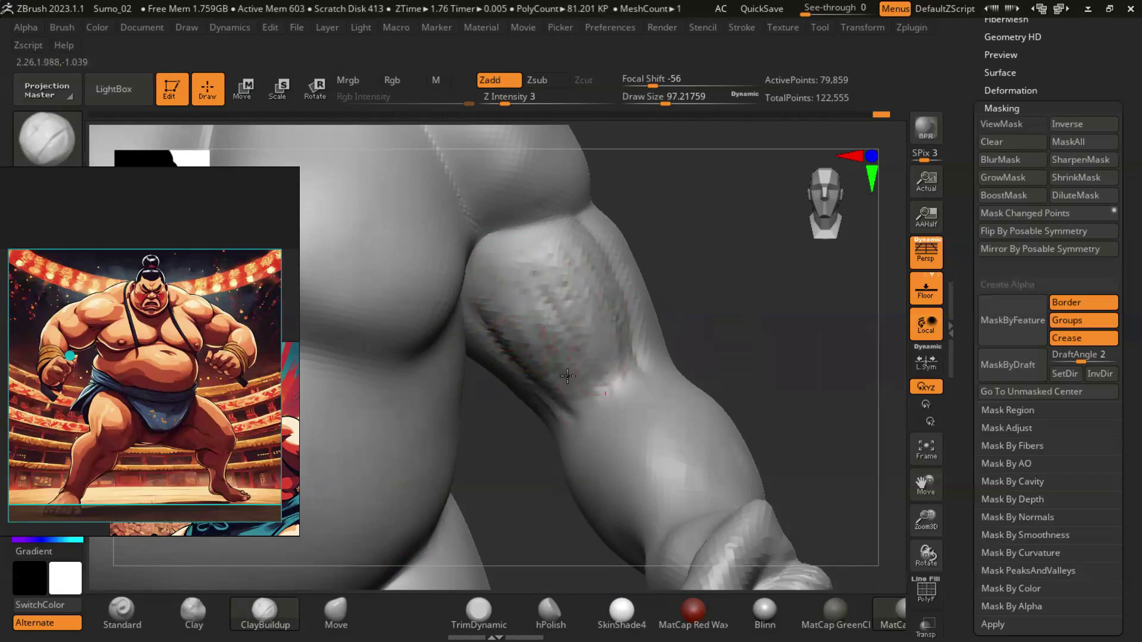
right_drag(568, 376, 557, 337)
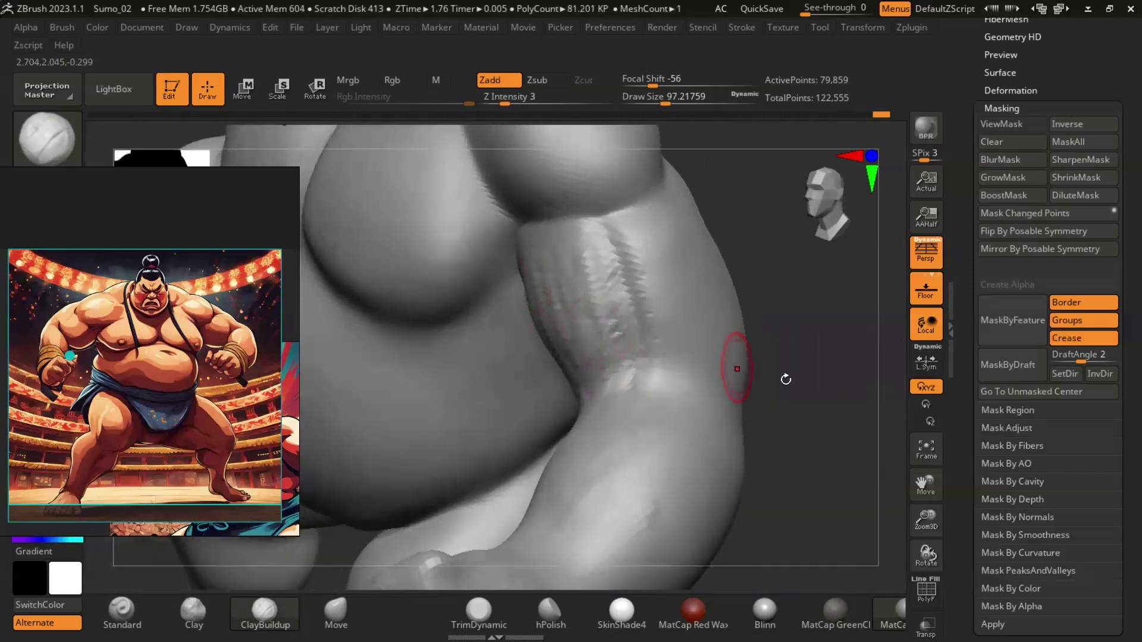
right_drag(786, 380, 559, 359)
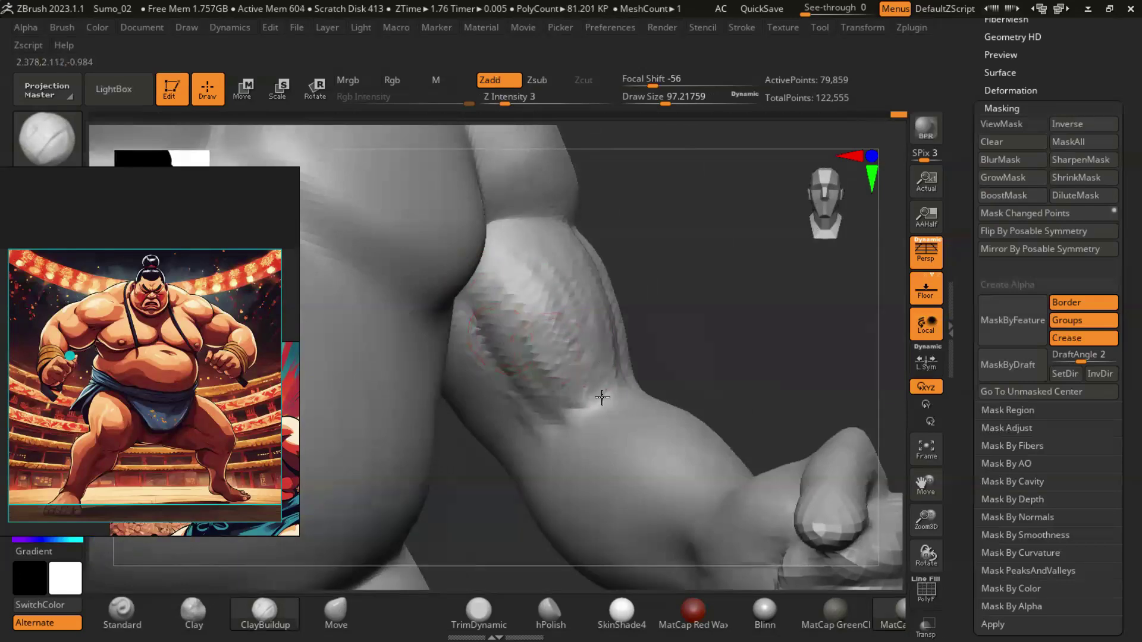
Step: Check the full body, then frame the right arm with brush size about 351
mouse_move(602, 398)
right_down()
mouse_move(790, 402)
mouse_move(751, 449)
right_up()
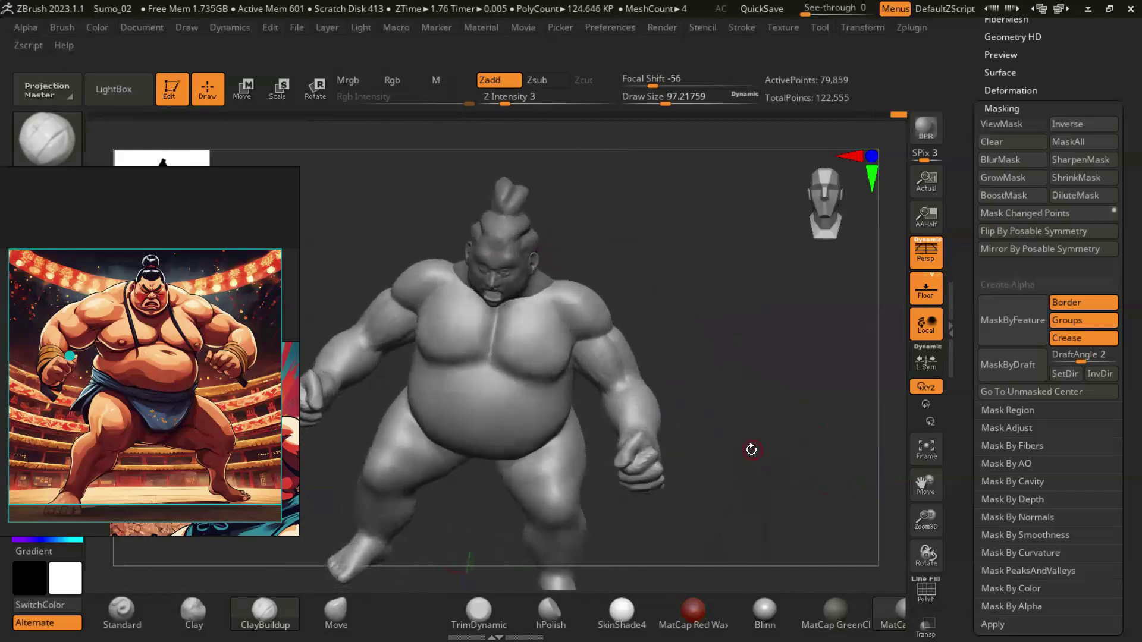
mouse_move(751, 450)
ctrl+right_down()
mouse_move(782, 453)
mouse_move(757, 474)
mouse_move(803, 460)
ctrl+right_up()
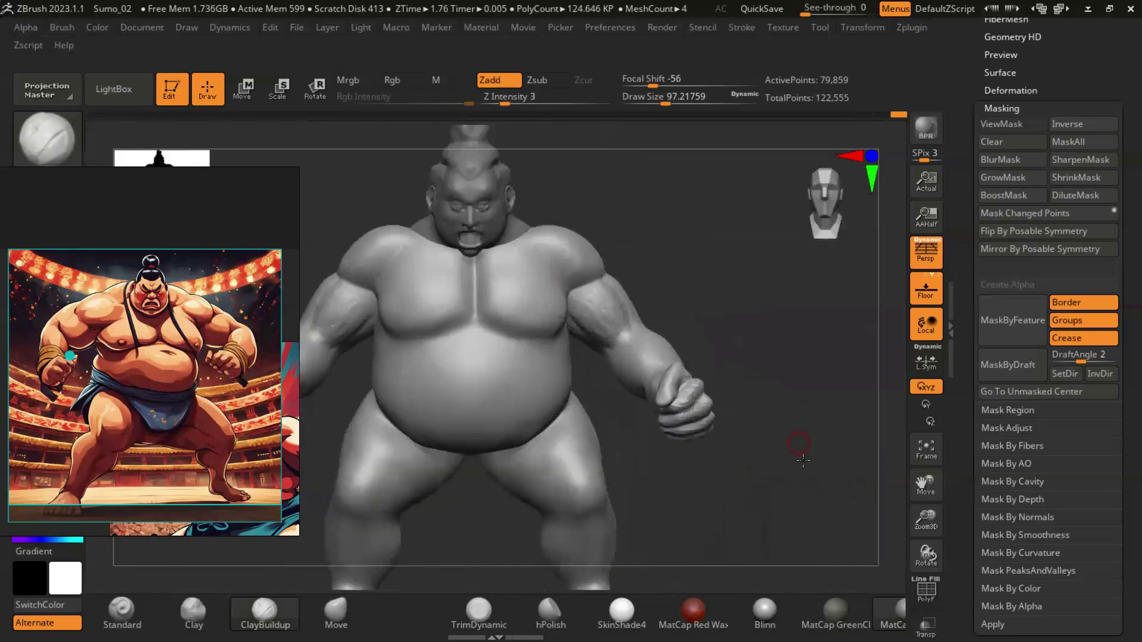
right_drag(618, 306, 621, 348)
mouse_move(747, 342)
right_down()
mouse_move(773, 334)
mouse_move(785, 345)
mouse_move(768, 422)
right_up()
key(s)
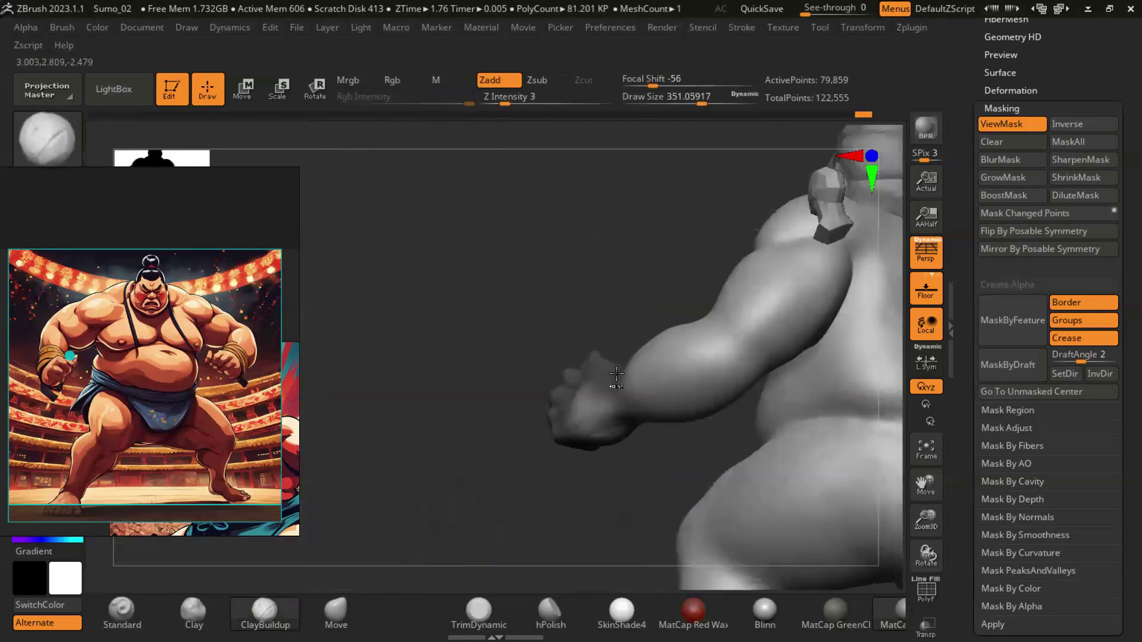
Step: Mask the left arm and swing it outward at the shoulder with the Gizmo3D Z ring
mouse_move(631, 390)
ctrl+mouse_down()
mouse_move(655, 380)
mouse_move(571, 388)
ctrl+mouse_up()
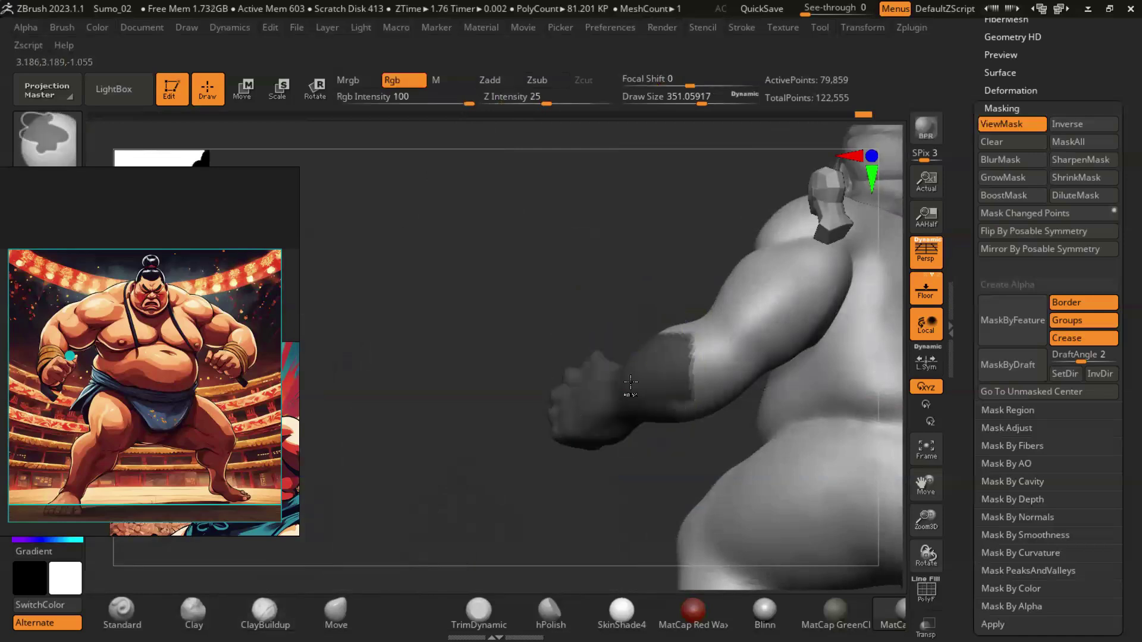
mouse_move(628, 337)
mouse_down()
mouse_move(658, 263)
mouse_move(549, 331)
mouse_move(657, 504)
mouse_move(744, 367)
mouse_move(708, 393)
mouse_up()
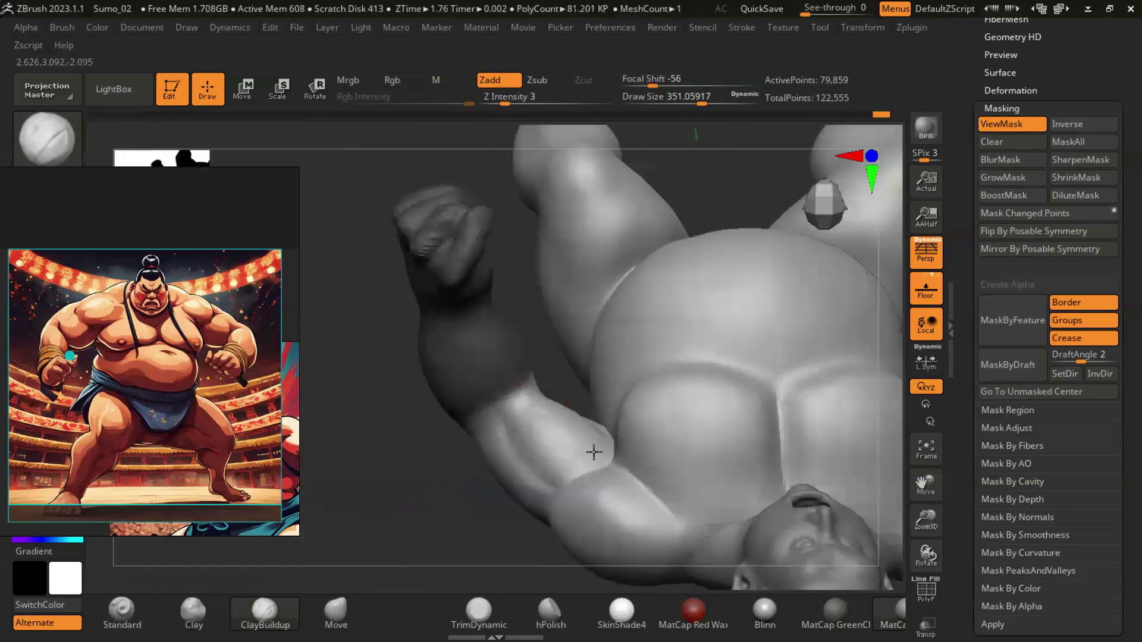
mouse_move(592, 454)
mouse_down()
mouse_move(599, 305)
mouse_move(739, 357)
mouse_move(737, 445)
mouse_up()
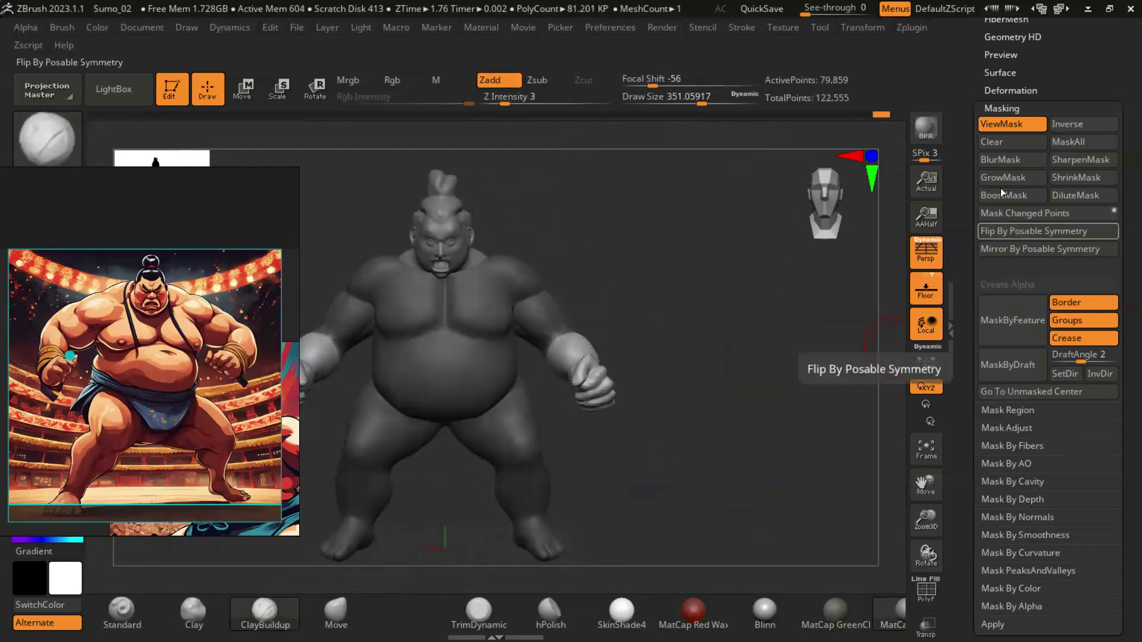
click(315, 88)
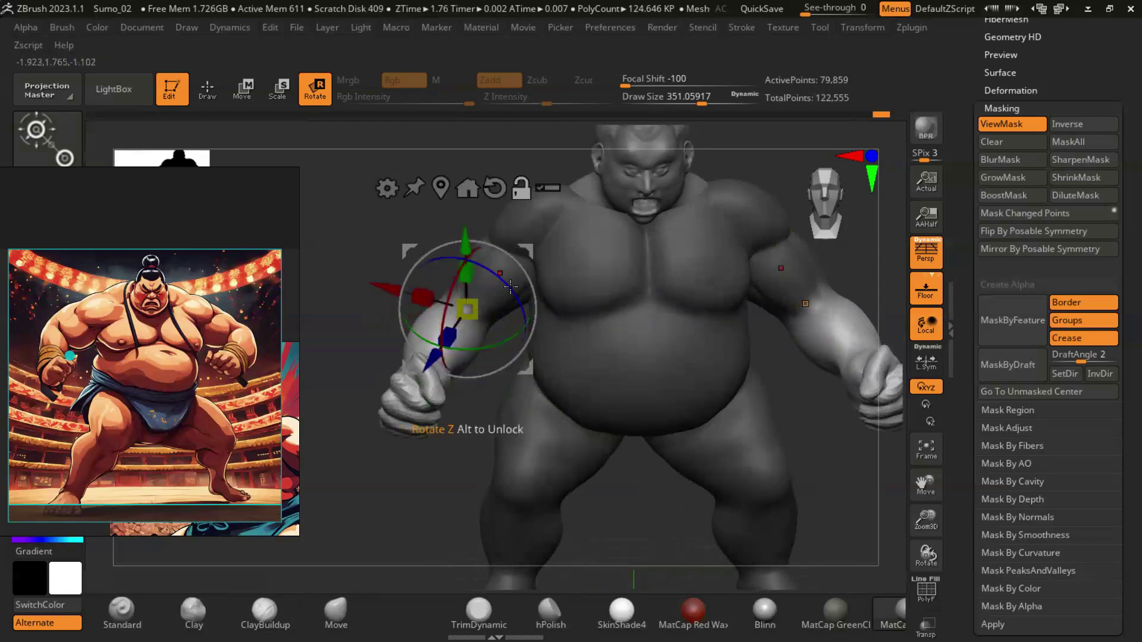
mouse_move(524, 305)
mouse_down()
mouse_move(489, 325)
mouse_move(488, 288)
mouse_up()
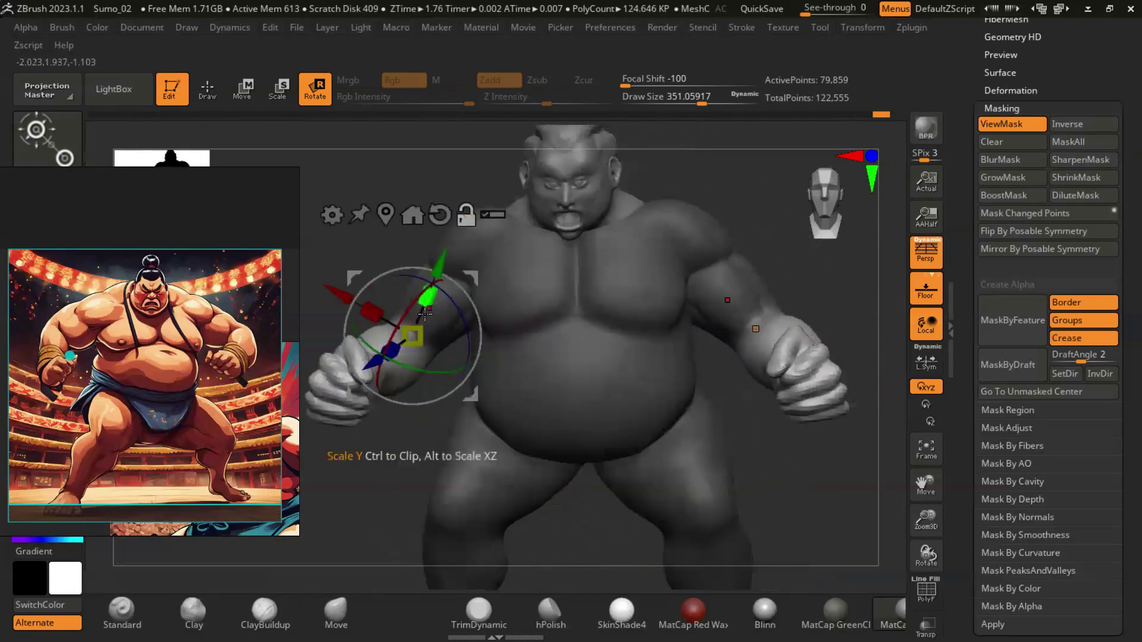
Step: Set the Gizmo3D pivot at the right elbow and swing the forearm so the fist sits by the belly
mouse_move(503, 346)
mouse_down()
mouse_move(787, 258)
mouse_move(781, 460)
mouse_move(697, 191)
mouse_up()
drag(799, 466, 713, 362)
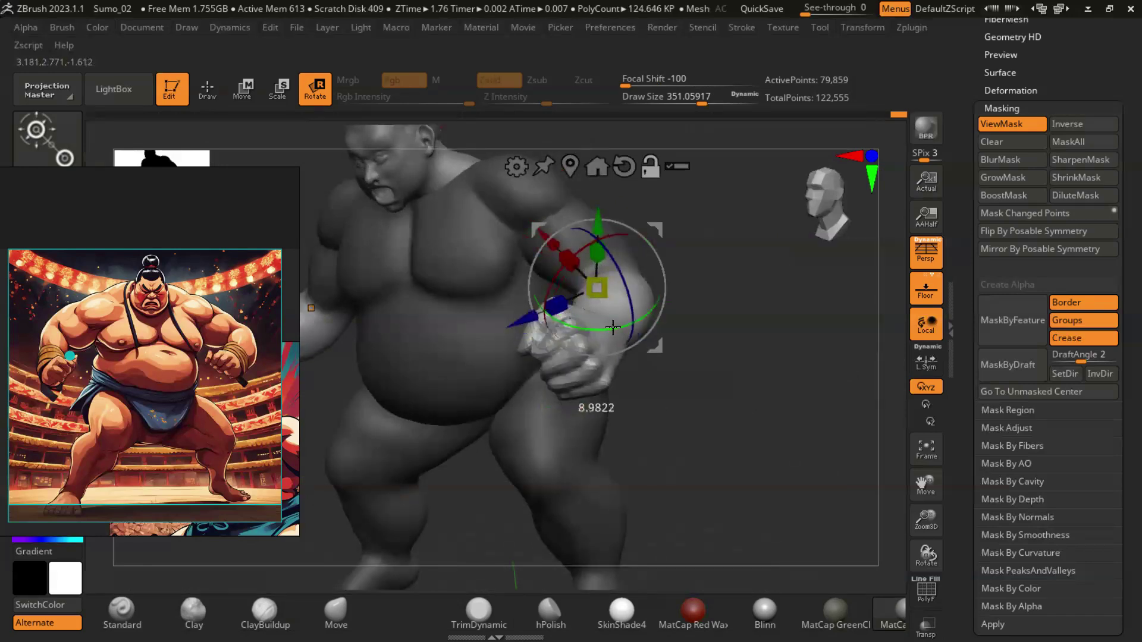
mouse_move(608, 315)
mouse_down()
mouse_move(731, 378)
mouse_move(680, 391)
mouse_up()
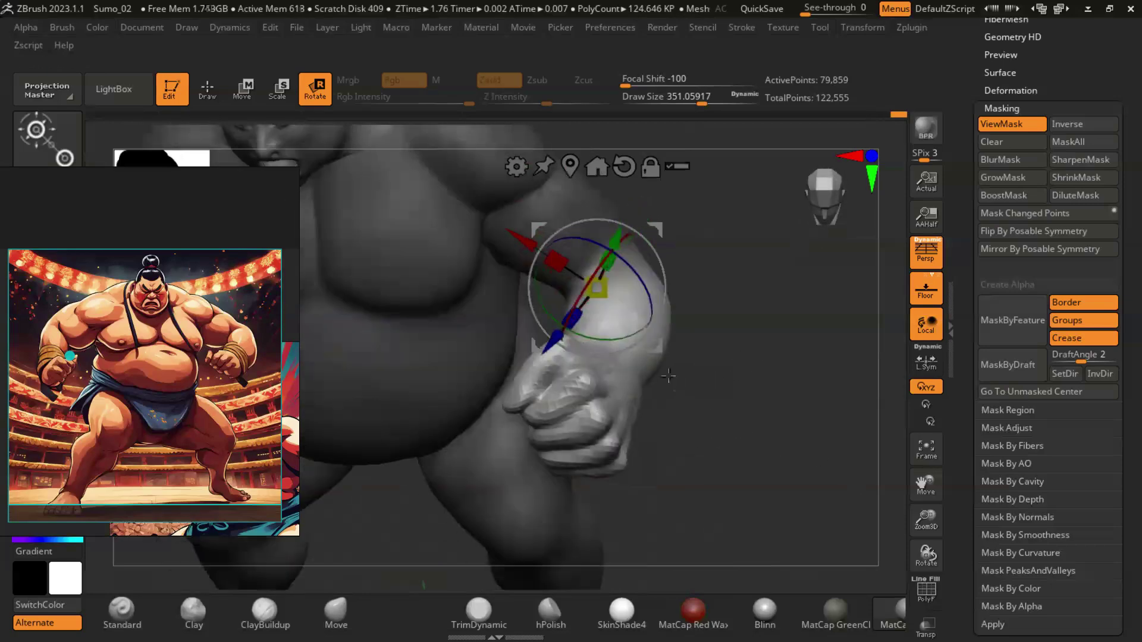
drag(613, 341, 601, 329)
drag(744, 392, 801, 426)
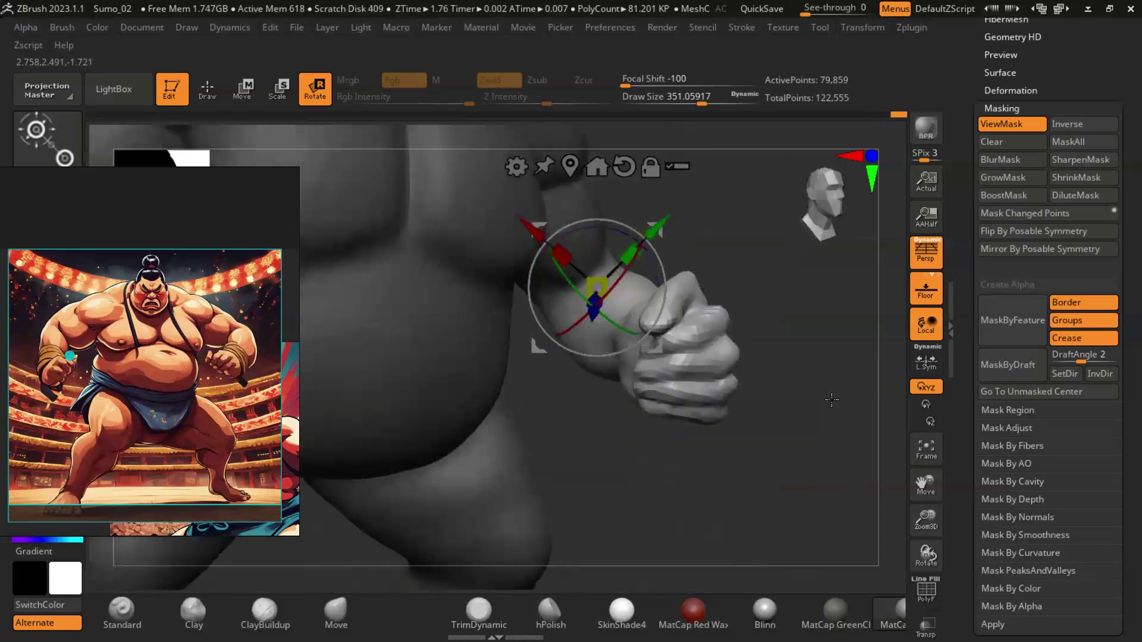
Step: Frame the whole sumo and tilt the view back near front to check the pose
key(f)
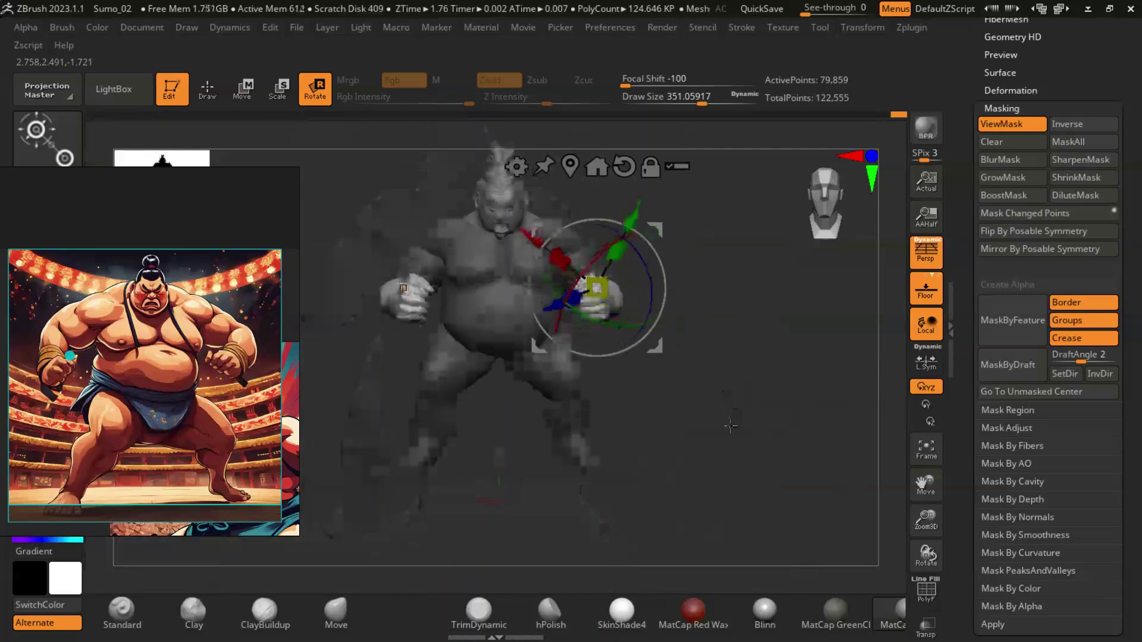
drag(730, 426, 634, 285)
key(f)
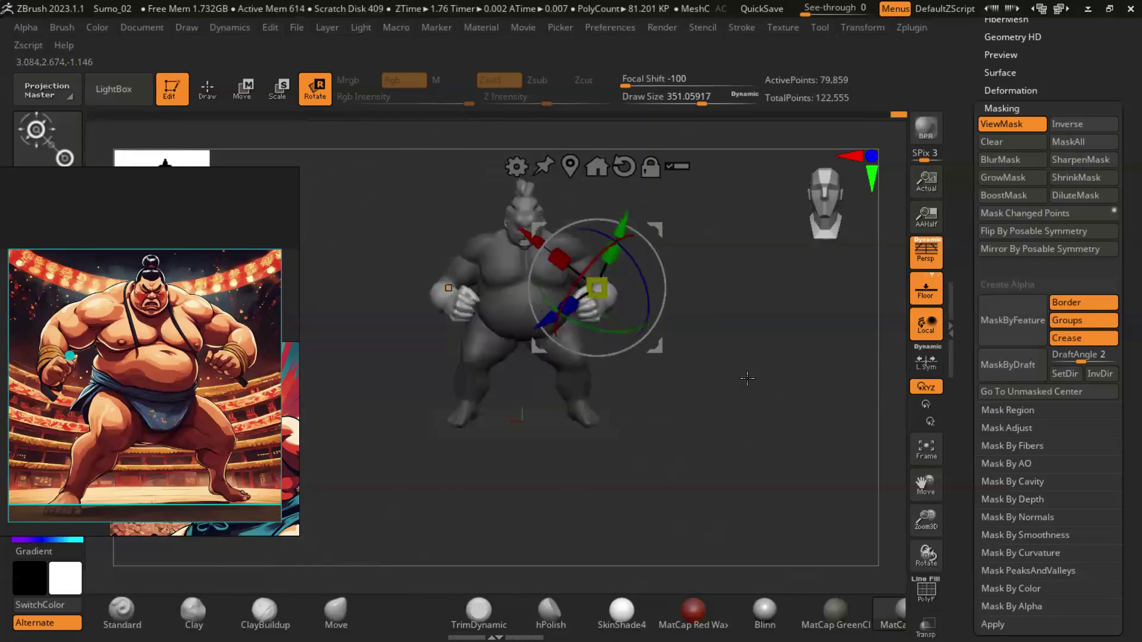
drag(752, 389, 685, 393)
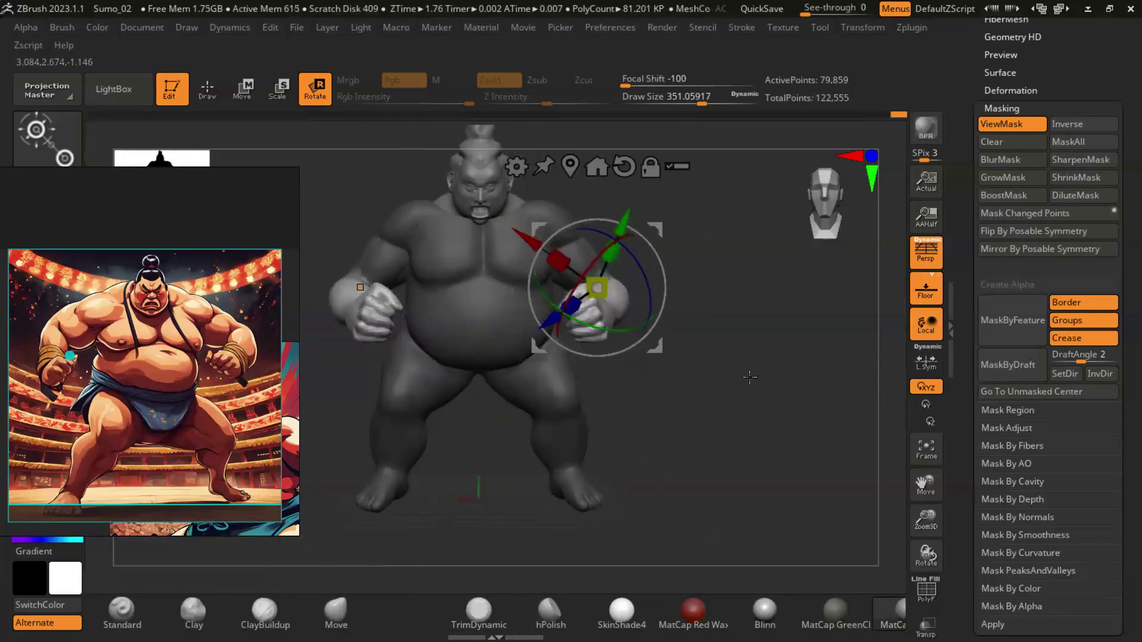
drag(749, 376, 756, 443)
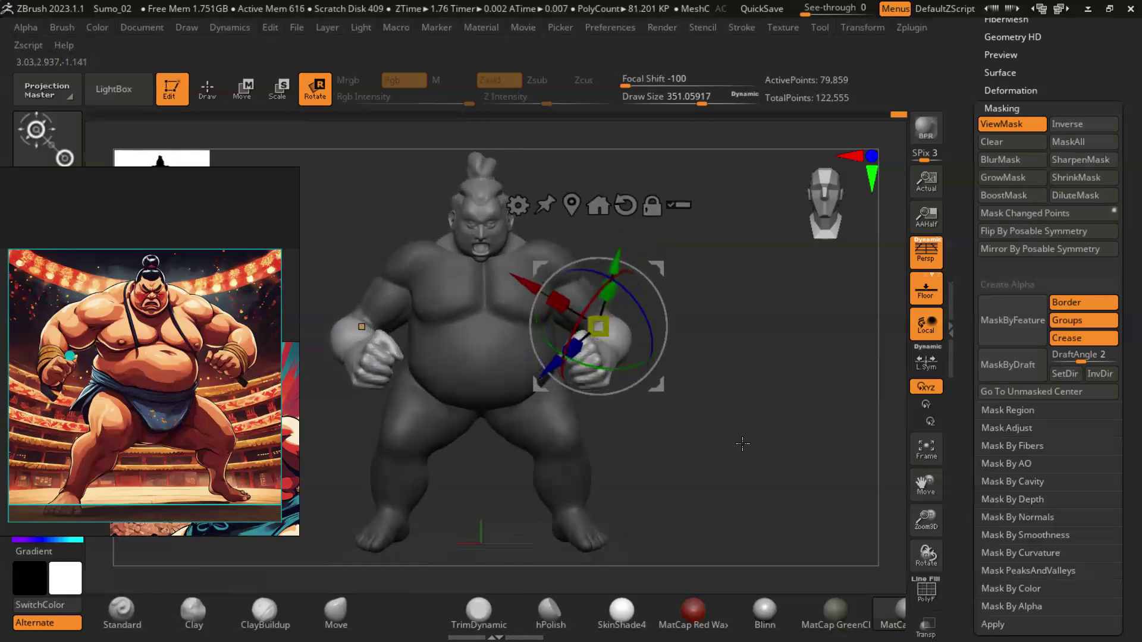
drag(743, 443, 736, 432)
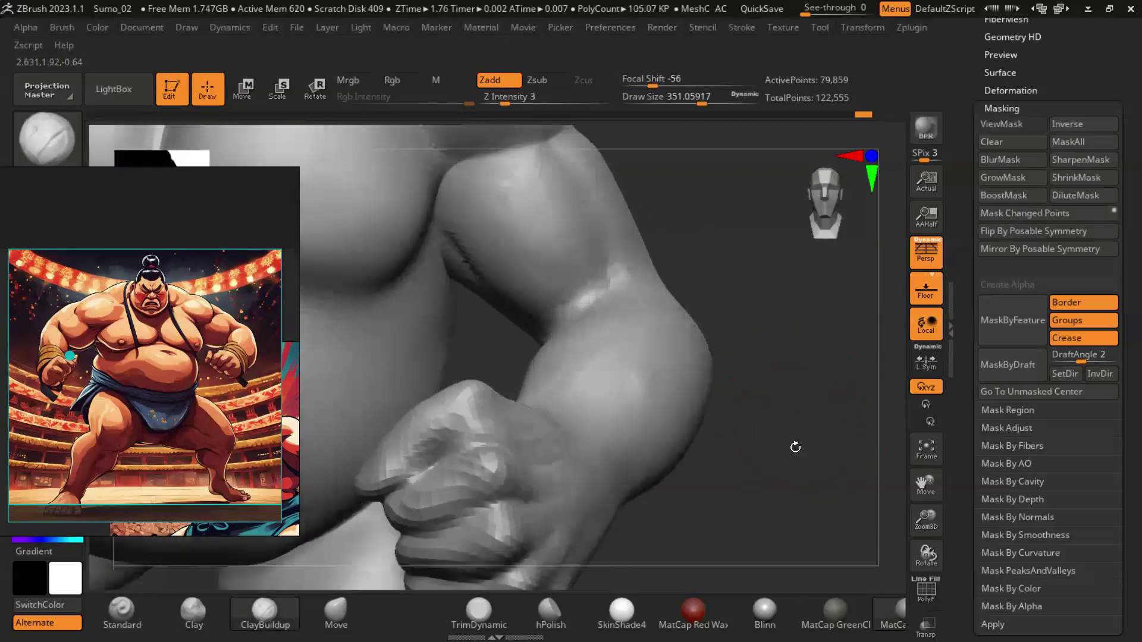
drag(795, 446, 786, 465)
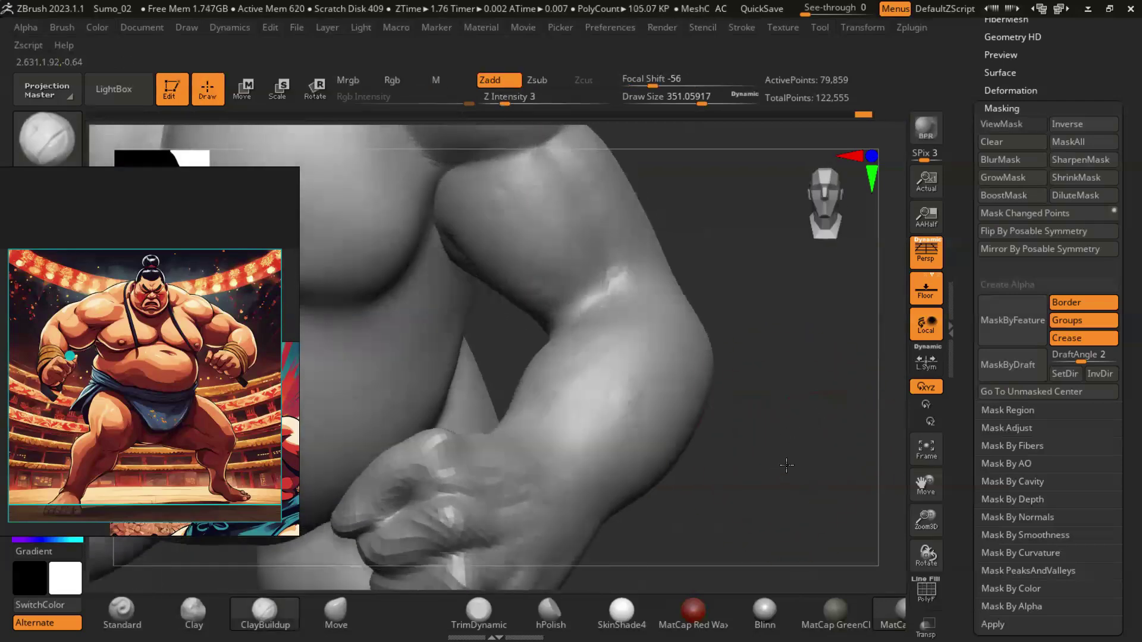
Step: Build up forearm muscle mass with ClayBuildup at draw size about 100
mouse_move(427, 539)
mouse_down()
mouse_move(748, 357)
mouse_move(625, 393)
mouse_up()
key(s)
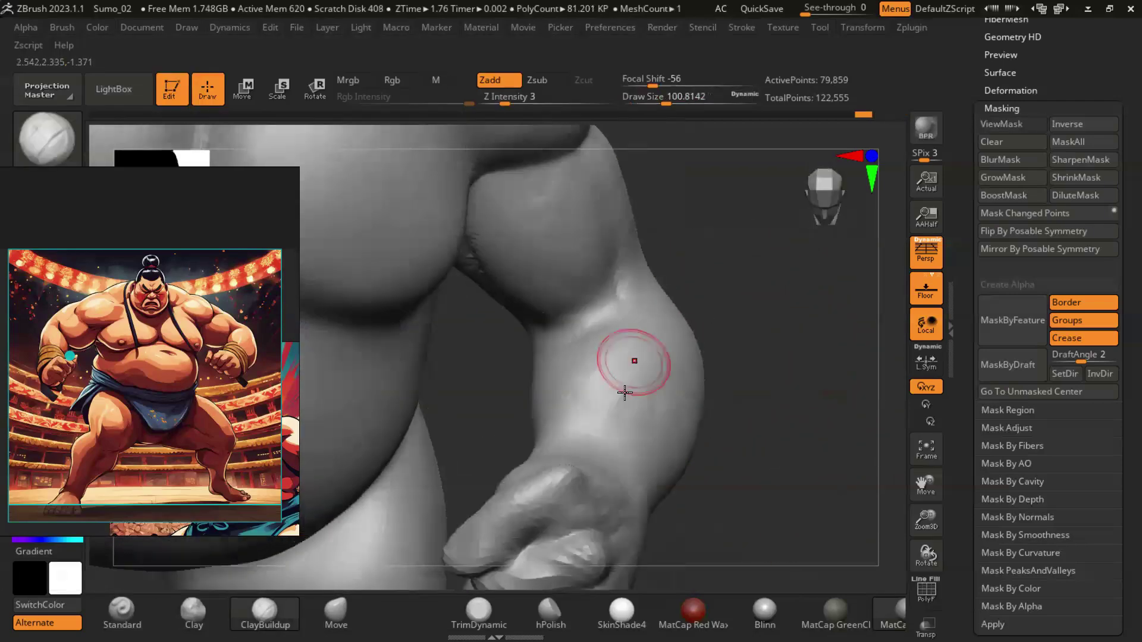
drag(774, 321, 673, 302)
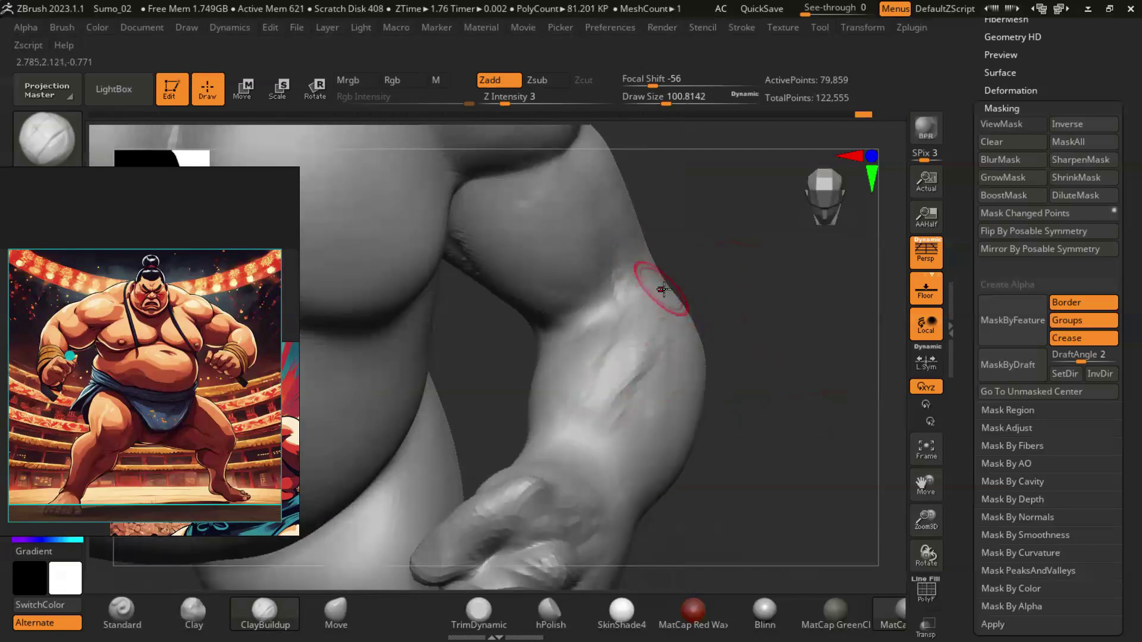
key(f)
alt+drag(731, 367, 650, 323)
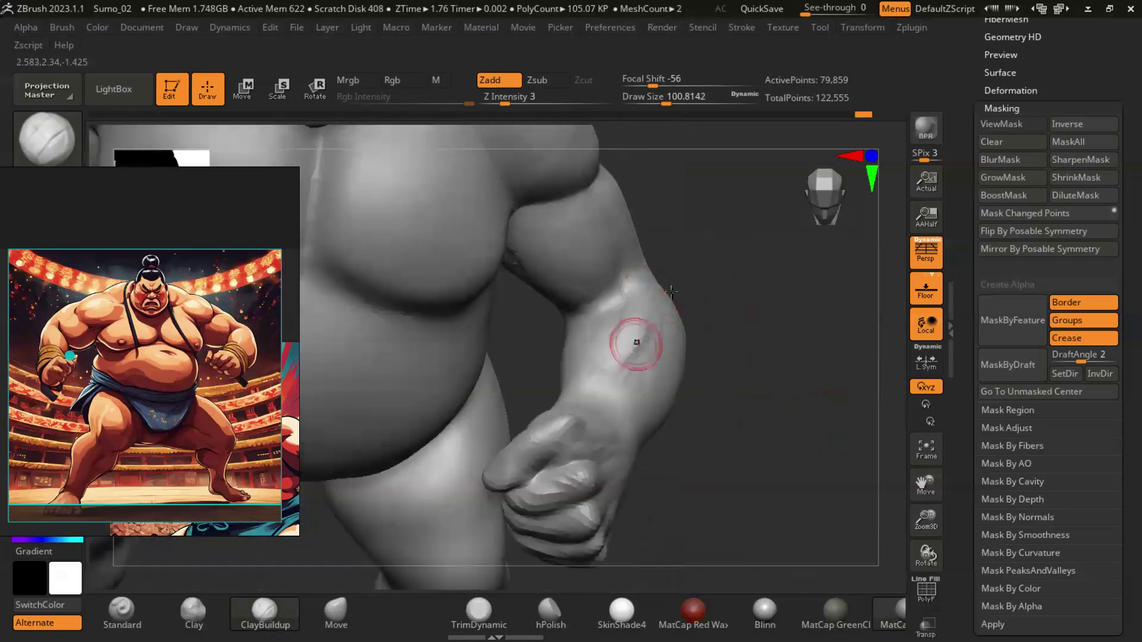
drag(744, 357, 828, 402)
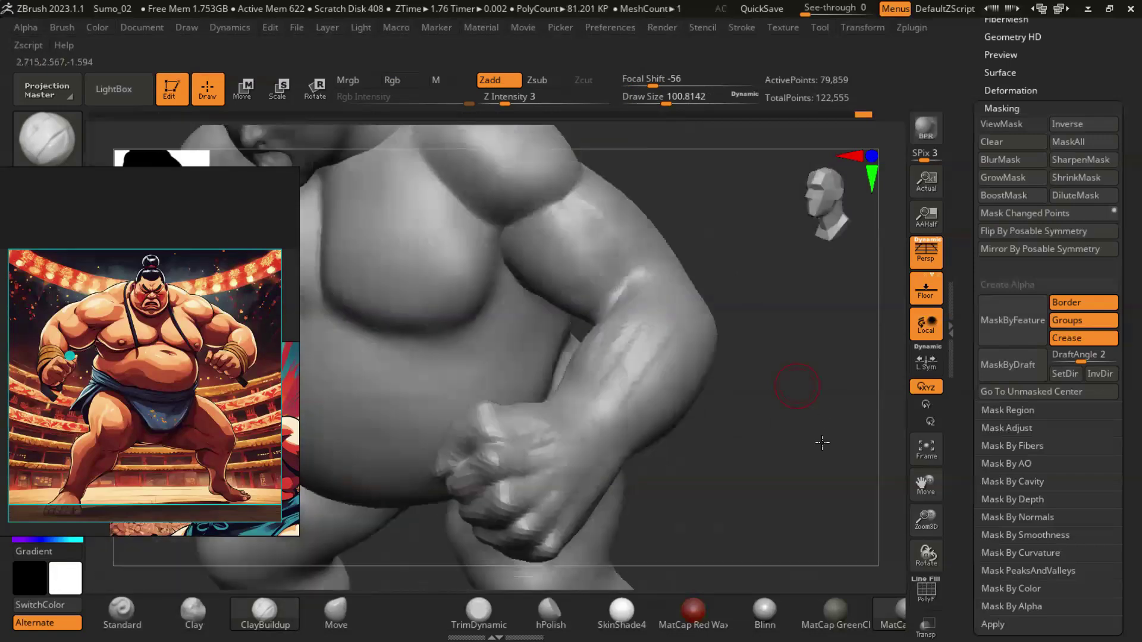
drag(616, 399, 642, 386)
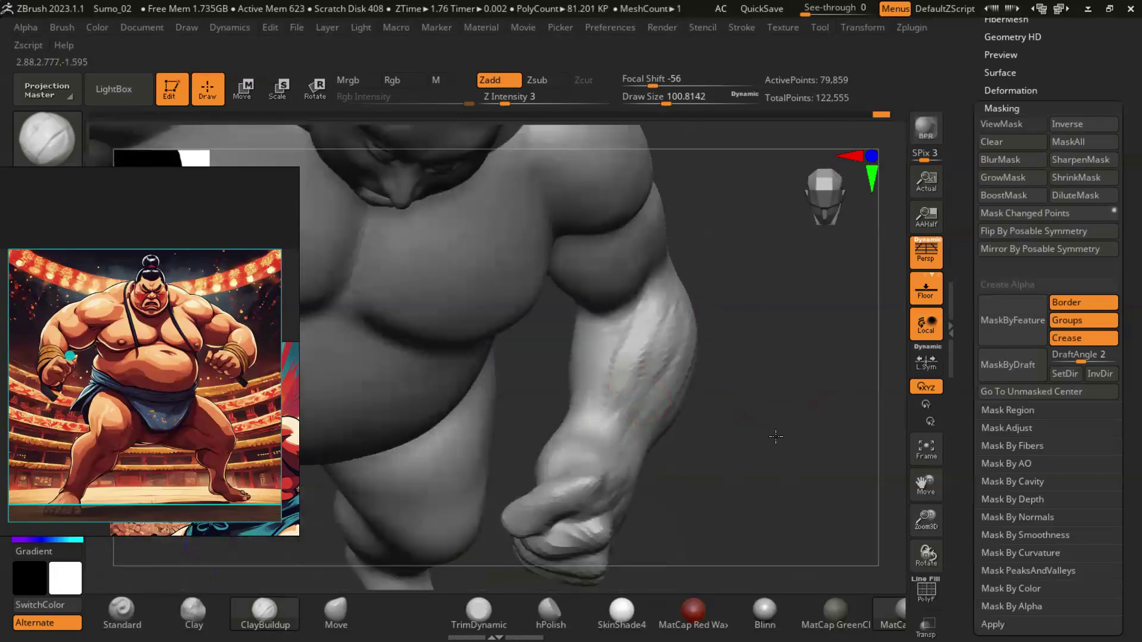
drag(768, 439, 591, 436)
mouse_move(819, 462)
mouse_down()
mouse_move(783, 480)
mouse_move(654, 417)
mouse_up()
Step: Carve tendon detail lines into the forearm with a Zsub carving brush
click(36, 128)
key(d)
key(s)
mouse_move(777, 426)
mouse_down()
mouse_move(612, 459)
mouse_move(684, 340)
mouse_up()
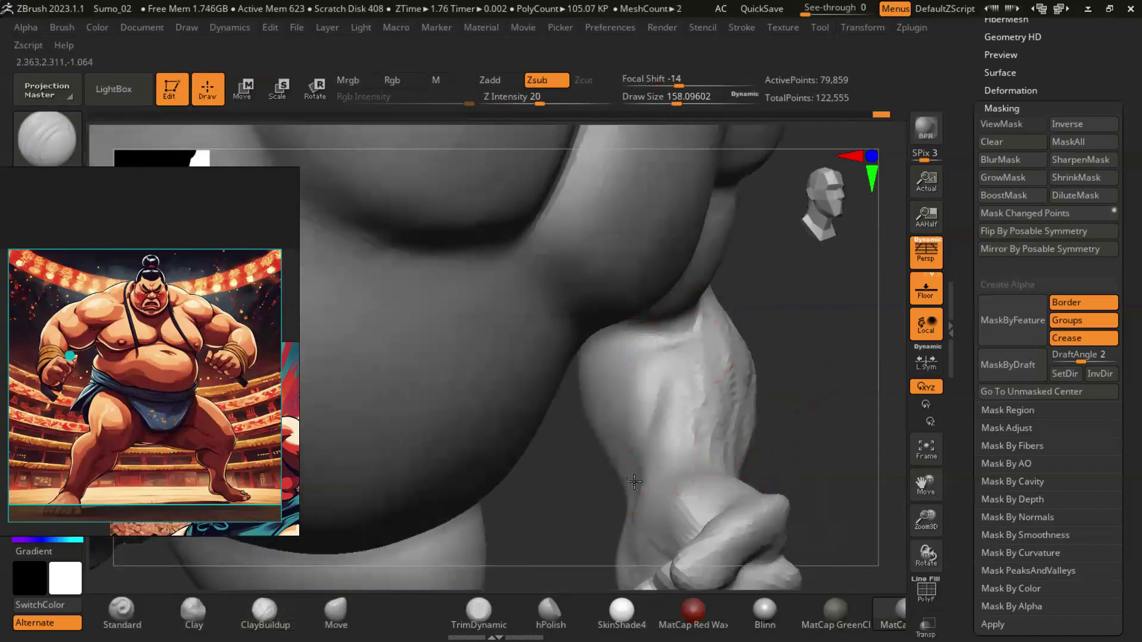
drag(634, 482, 639, 467)
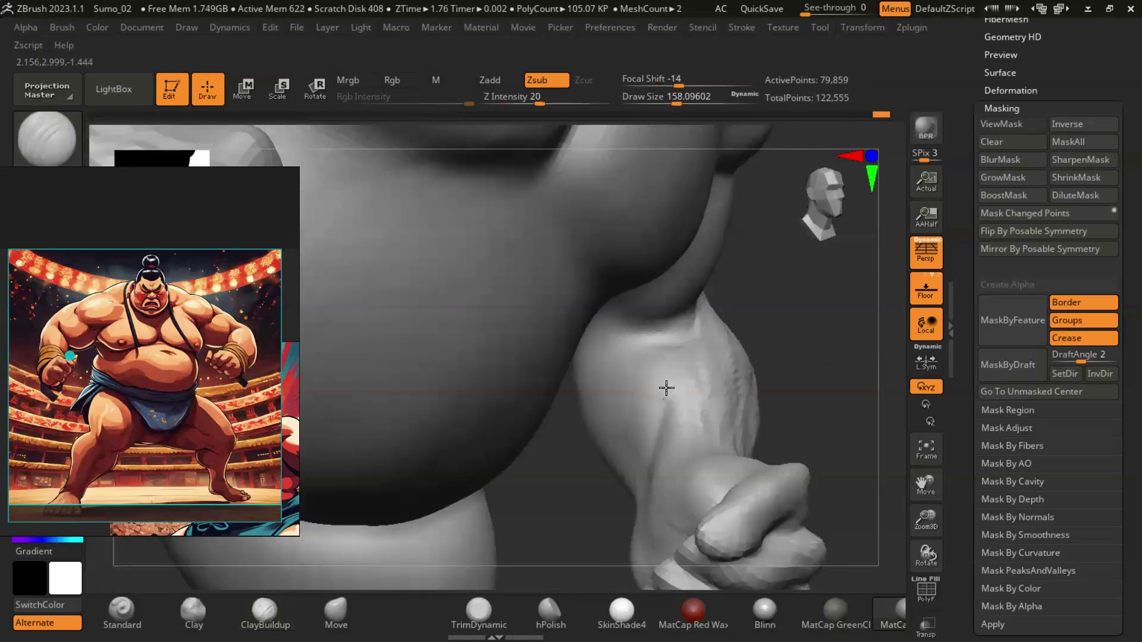
Step: Work around the bicep, shoulder and bent arm from side, front and back angles
drag(802, 326, 814, 446)
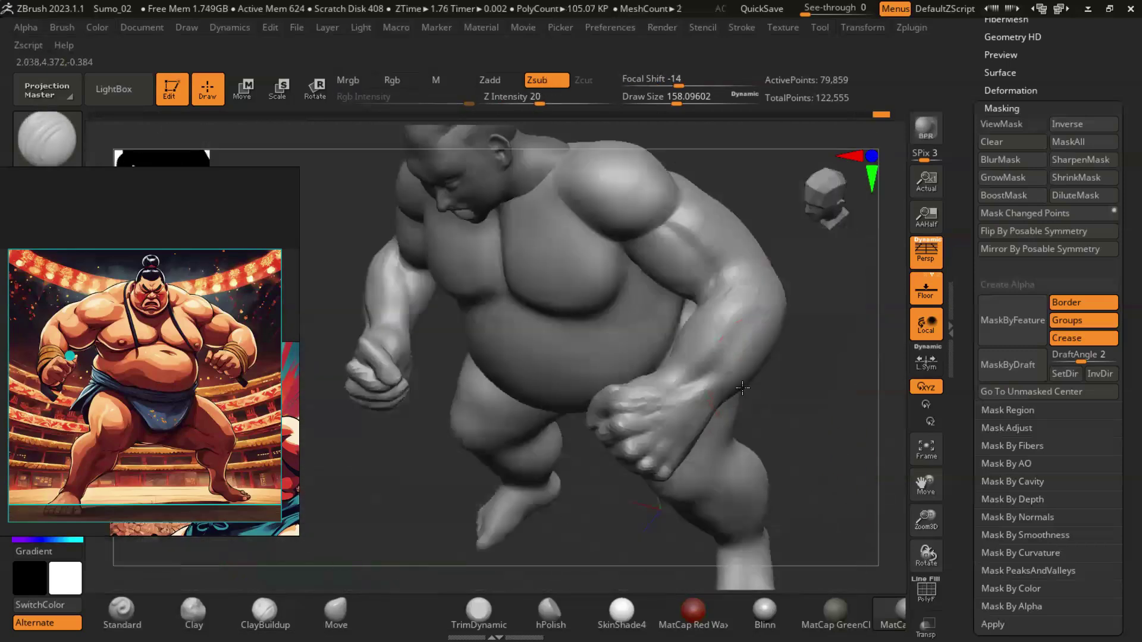
mouse_move(702, 387)
mouse_down()
mouse_move(743, 502)
mouse_move(737, 327)
mouse_move(661, 376)
mouse_move(523, 410)
mouse_move(675, 483)
mouse_move(527, 403)
mouse_move(829, 453)
mouse_move(719, 307)
mouse_move(544, 405)
mouse_up()
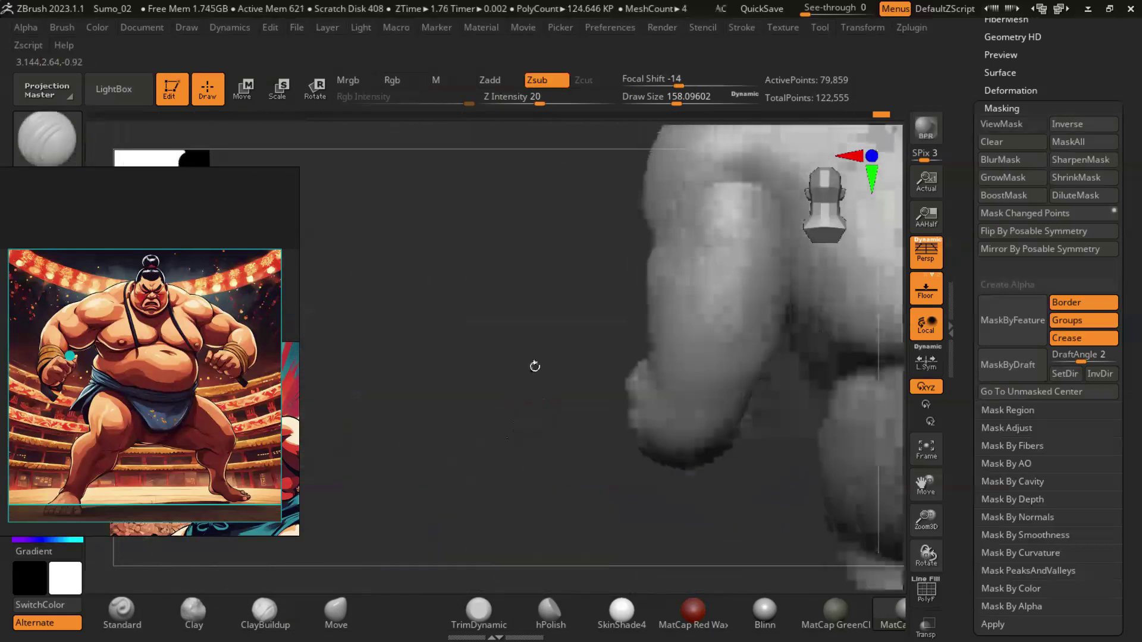
mouse_move(545, 405)
mouse_down()
mouse_move(443, 286)
mouse_move(668, 205)
mouse_up()
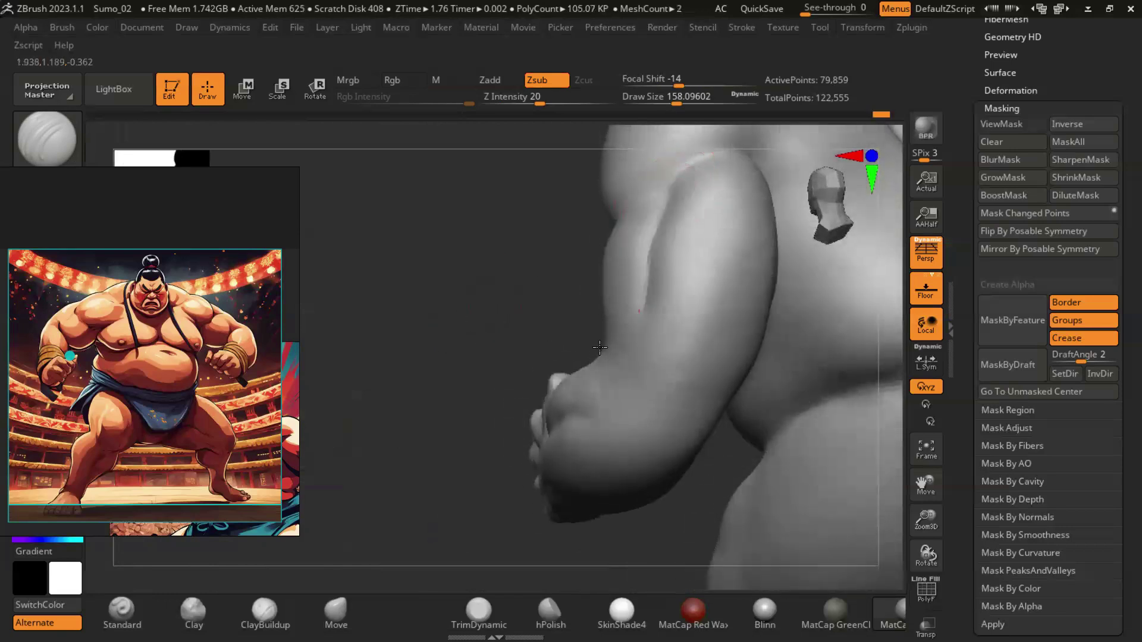
drag(640, 357, 793, 266)
mouse_move(676, 383)
mouse_down()
mouse_move(660, 311)
mouse_move(796, 336)
mouse_up()
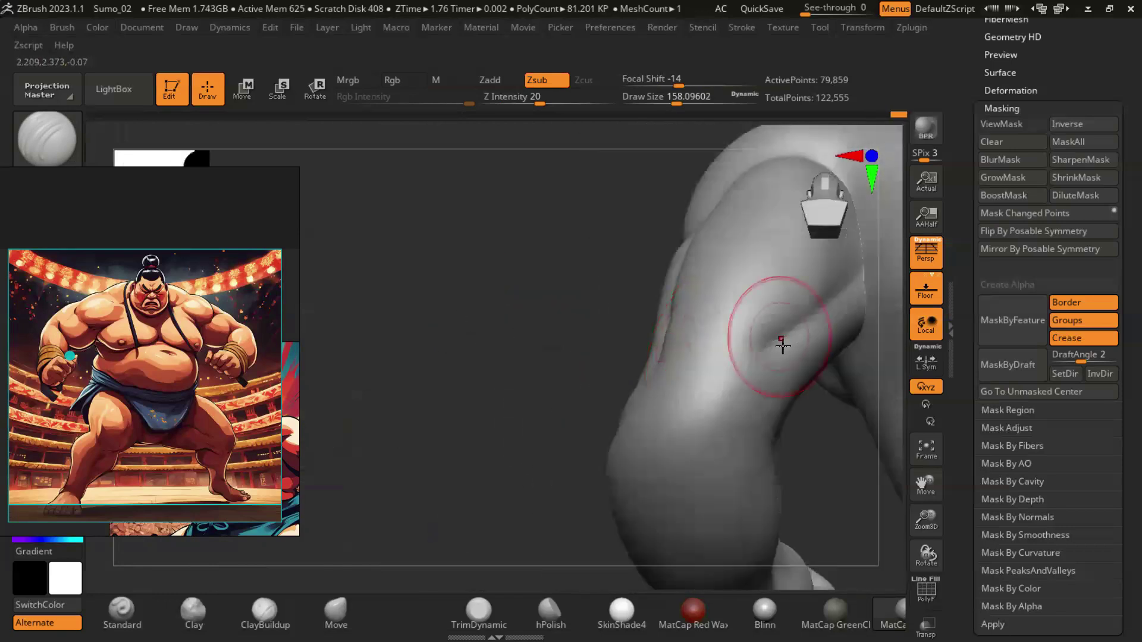
mouse_move(563, 371)
mouse_down()
mouse_move(509, 280)
mouse_move(701, 472)
mouse_move(726, 394)
mouse_up()
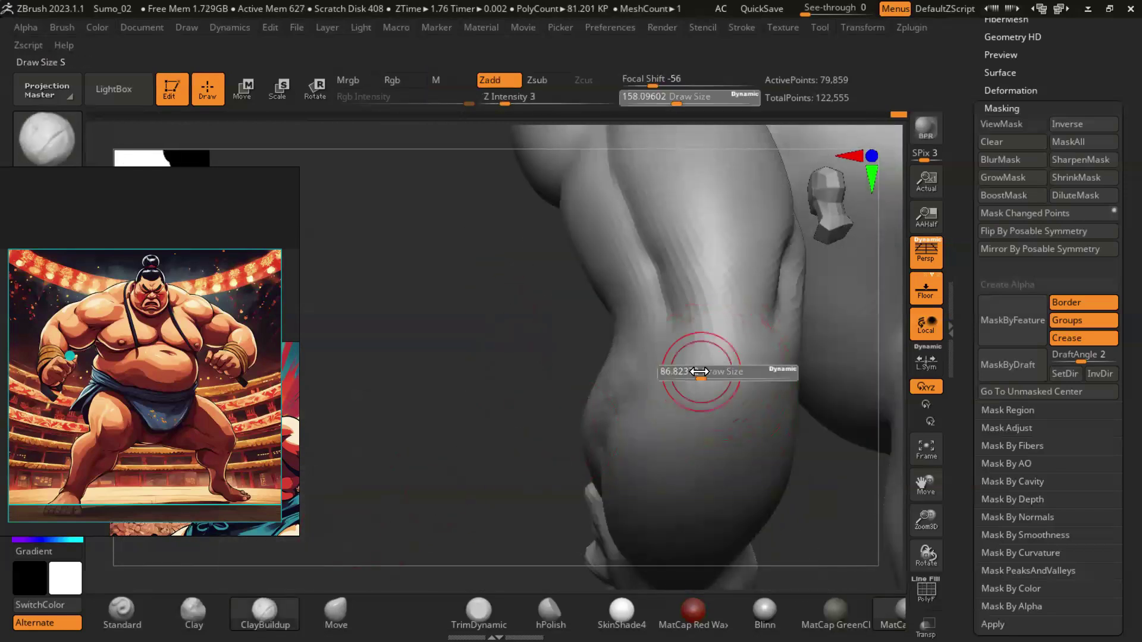
drag(785, 370, 751, 344)
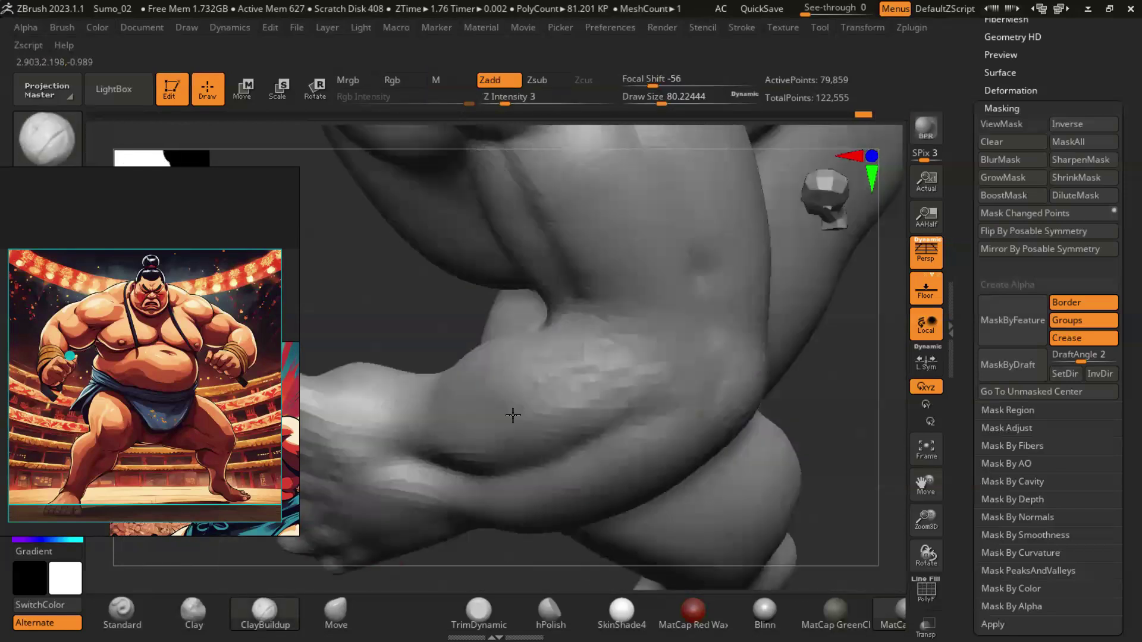
mouse_move(529, 370)
mouse_down()
mouse_move(423, 461)
mouse_move(438, 426)
mouse_move(752, 337)
mouse_move(739, 337)
mouse_up()
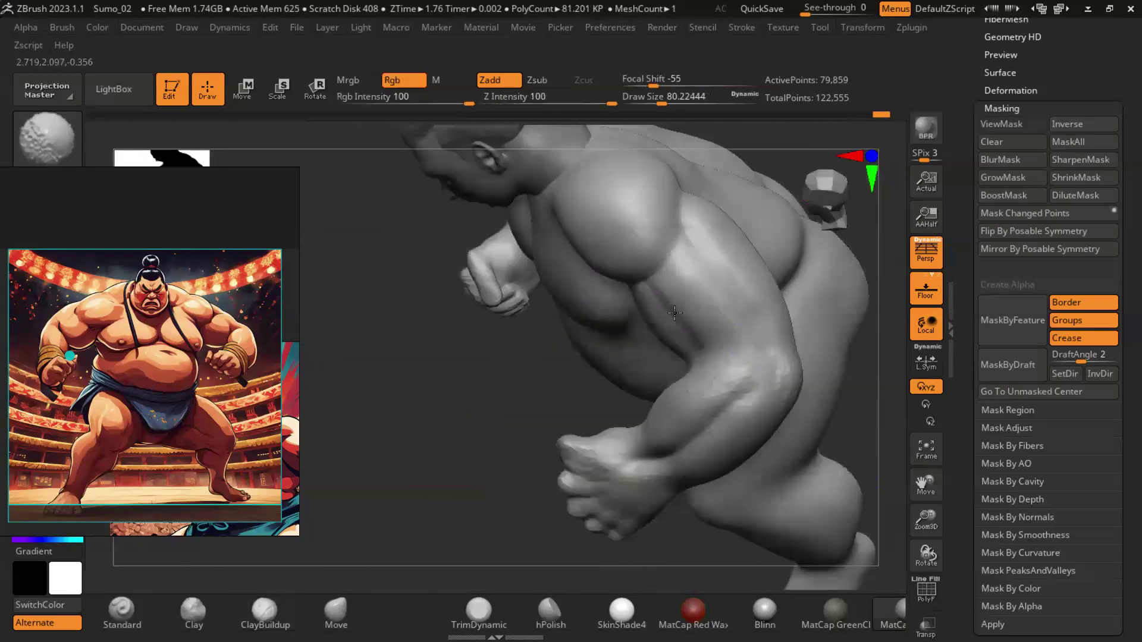
mouse_move(454, 425)
mouse_down()
mouse_move(813, 330)
mouse_move(837, 379)
mouse_move(697, 286)
mouse_move(642, 285)
mouse_up()
Step: Switch brush and enlarge it to about 217, viewing the upper arm and fist
key(b)
click(192, 121)
key(bracketright)
drag(640, 298, 706, 382)
drag(483, 389, 690, 252)
drag(551, 441, 757, 268)
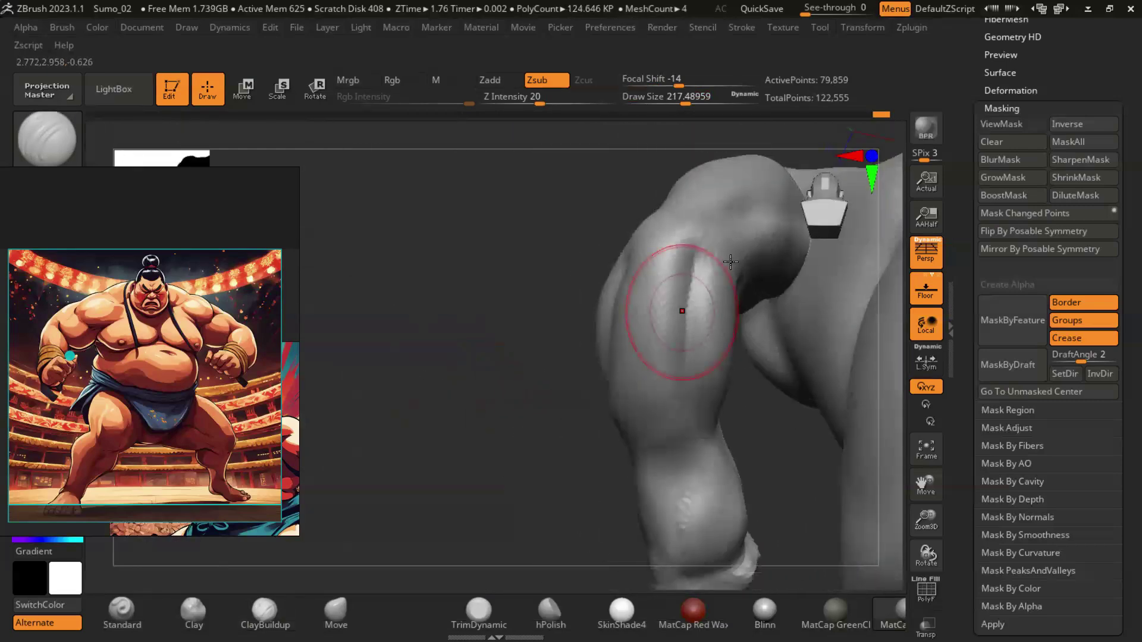
drag(583, 316, 685, 222)
drag(680, 285, 690, 317)
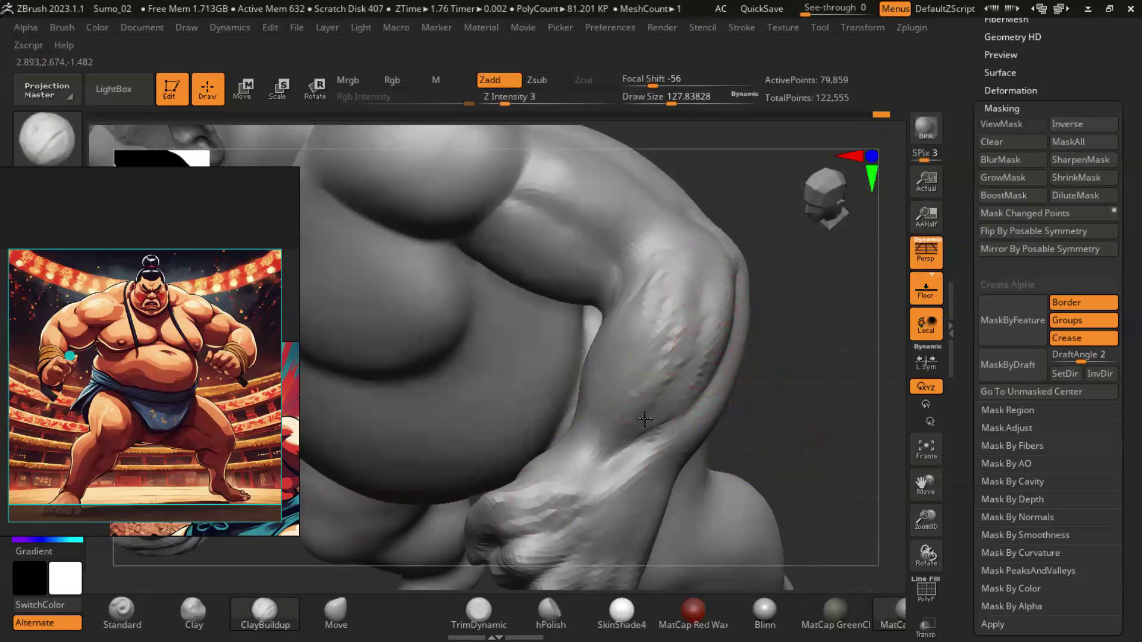
drag(742, 411, 657, 290)
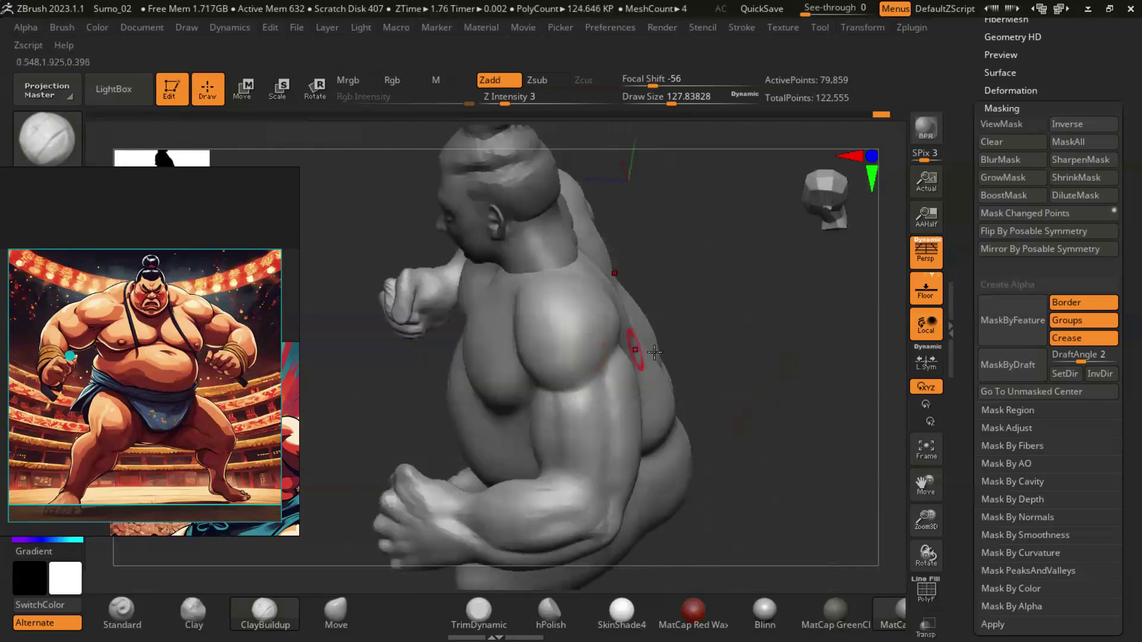
Step: Define the pectorals with ClayBuildup at Z Intensity 3 and draw size about 181
drag(599, 339, 571, 339)
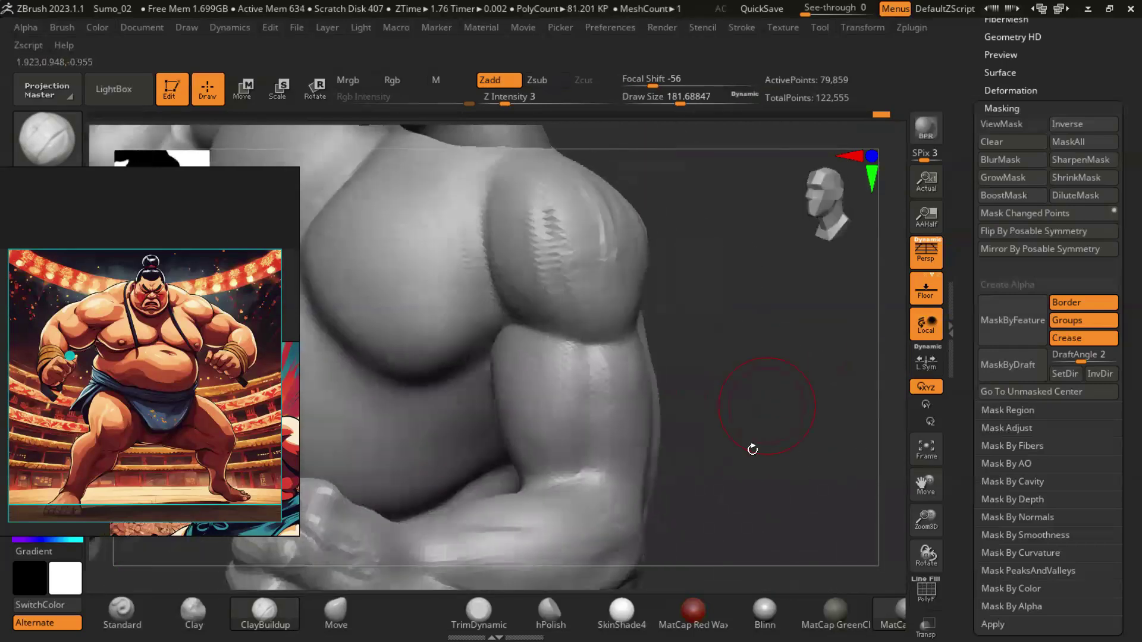
mouse_move(709, 414)
mouse_down()
mouse_move(742, 484)
mouse_move(483, 433)
mouse_up()
mouse_move(690, 439)
mouse_down()
mouse_move(772, 450)
mouse_move(587, 392)
mouse_up()
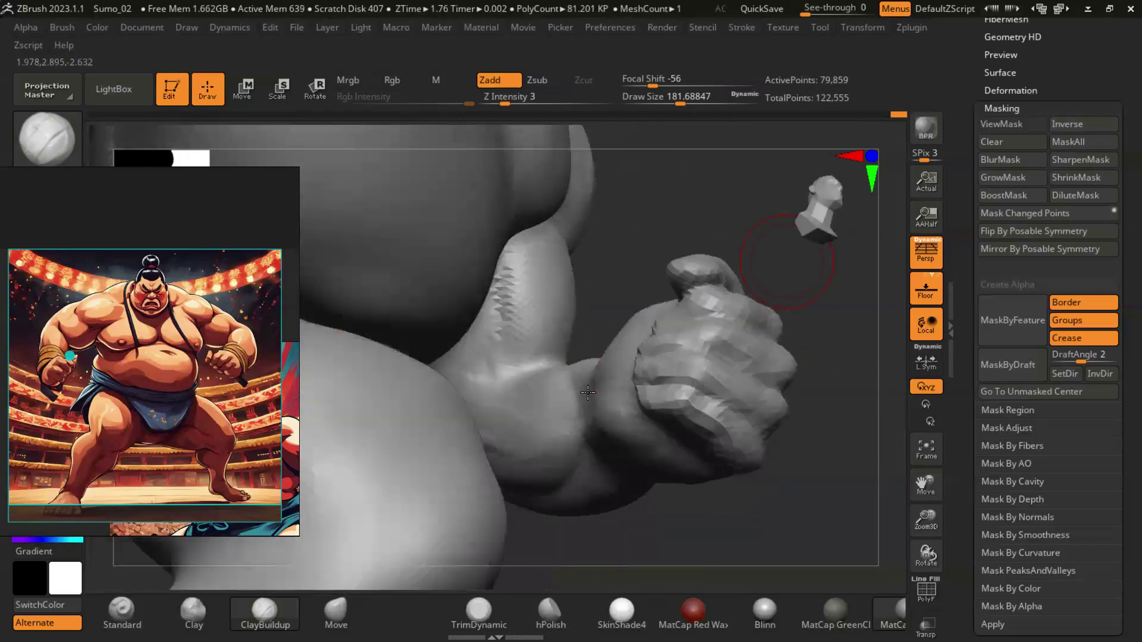
mouse_move(588, 392)
mouse_down()
mouse_move(470, 406)
mouse_move(491, 429)
mouse_move(415, 440)
mouse_up()
mouse_move(518, 445)
mouse_down()
mouse_move(701, 459)
mouse_move(512, 289)
mouse_up()
mouse_move(668, 445)
mouse_down()
mouse_move(522, 400)
mouse_move(795, 467)
mouse_move(762, 432)
mouse_move(757, 400)
mouse_move(773, 462)
mouse_move(475, 311)
mouse_up()
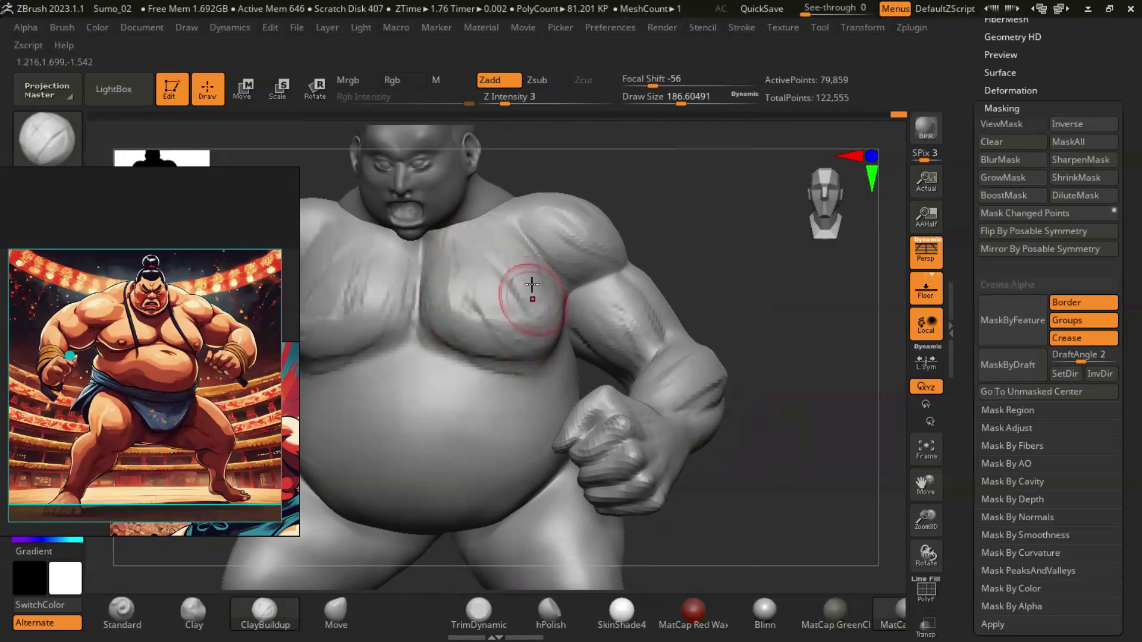
Step: Inspect the torso's back, side and arm underside from several angles
mouse_move(793, 371)
mouse_down()
mouse_move(827, 440)
mouse_move(815, 455)
mouse_move(799, 368)
mouse_move(767, 408)
mouse_move(432, 345)
mouse_up()
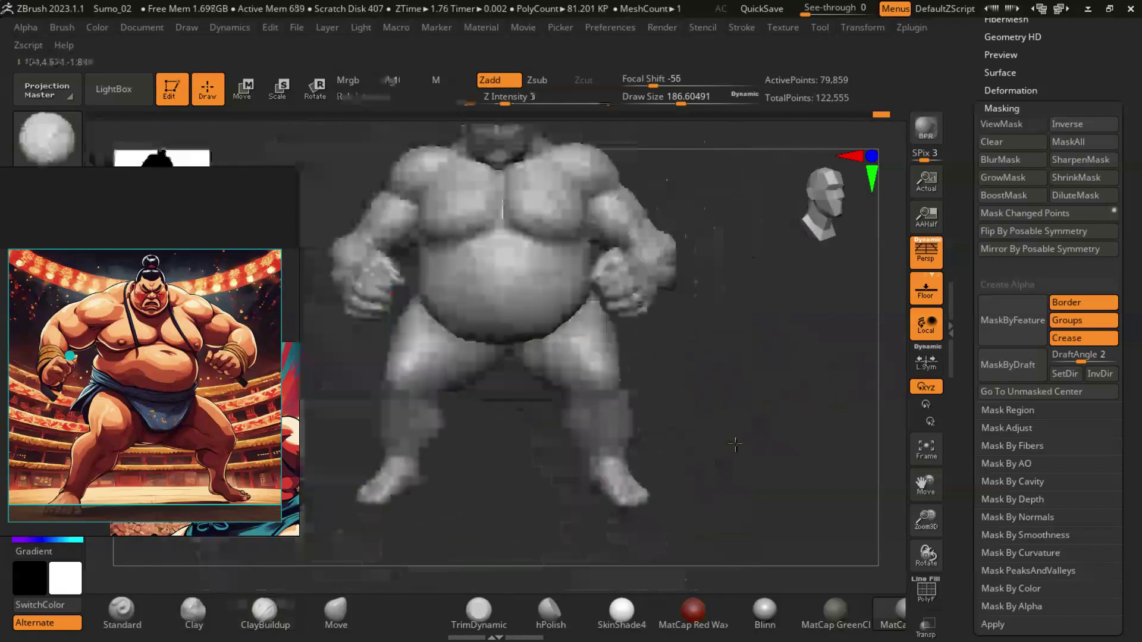
mouse_move(571, 381)
mouse_down()
mouse_move(614, 386)
mouse_move(605, 373)
mouse_up()
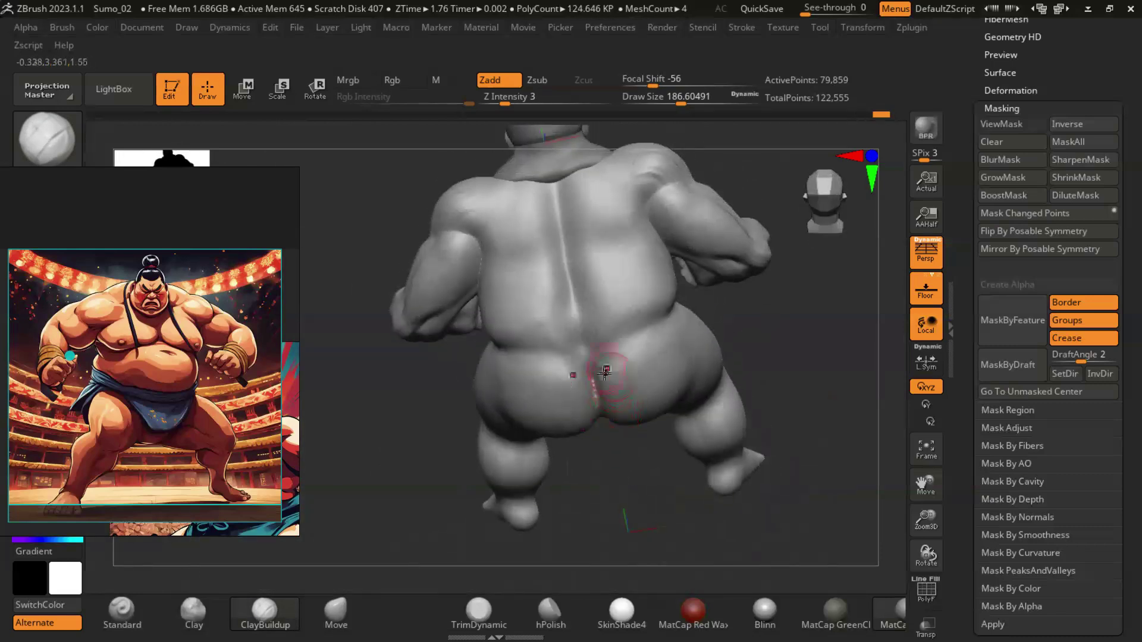
mouse_move(618, 480)
mouse_down()
mouse_move(573, 412)
mouse_move(706, 485)
mouse_move(732, 448)
mouse_move(641, 291)
mouse_up()
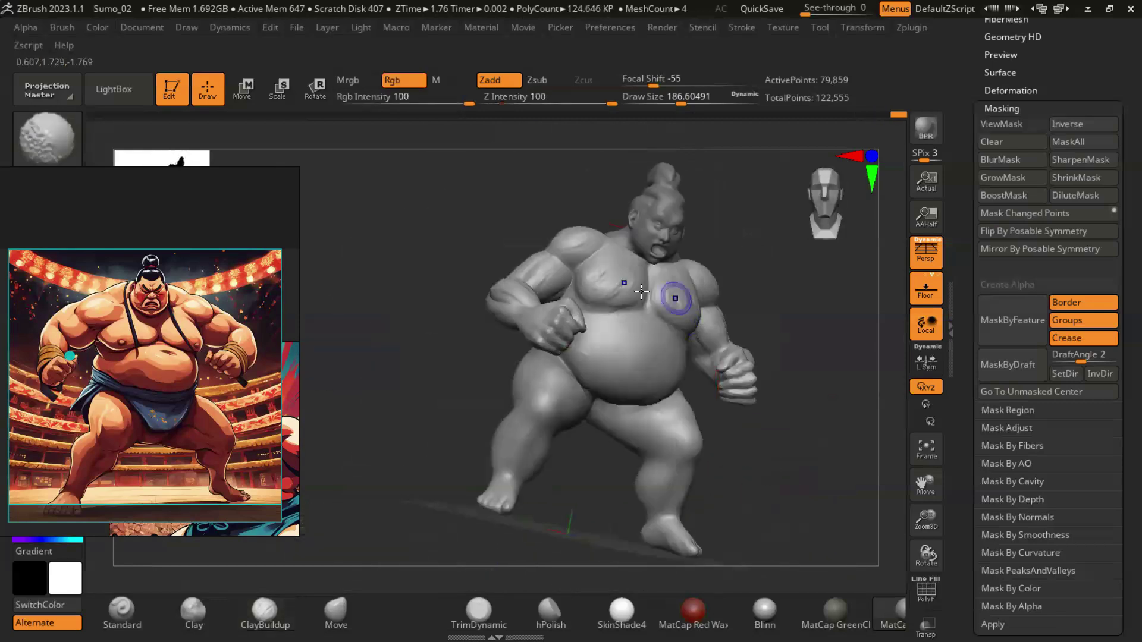
mouse_move(540, 256)
mouse_down()
mouse_move(828, 490)
mouse_move(675, 254)
mouse_up()
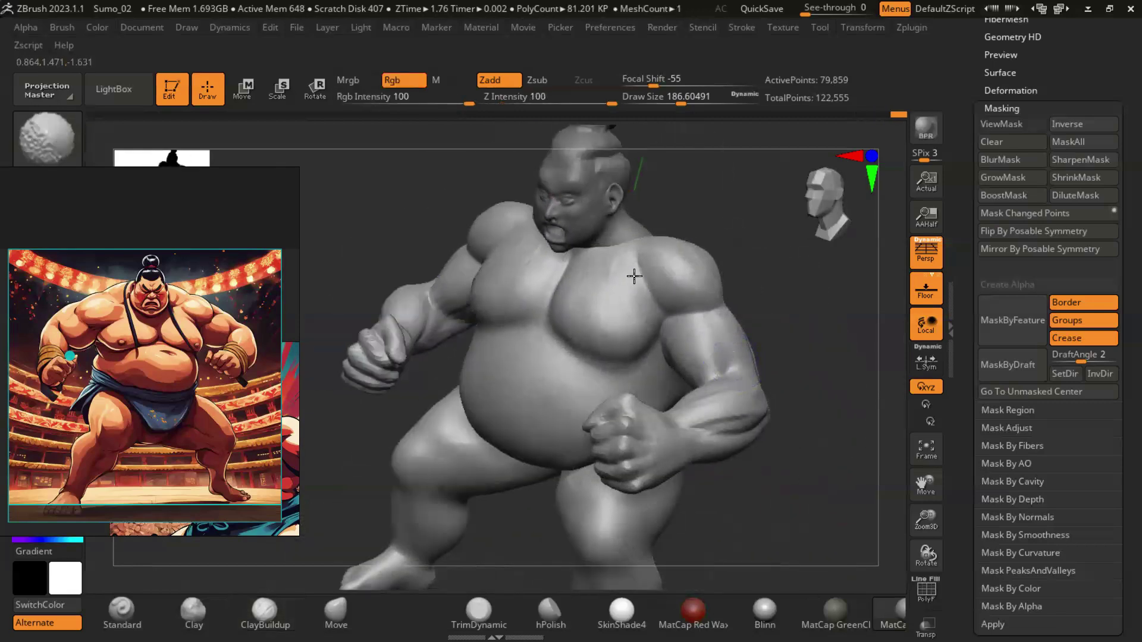
drag(745, 413, 824, 377)
drag(477, 330, 646, 308)
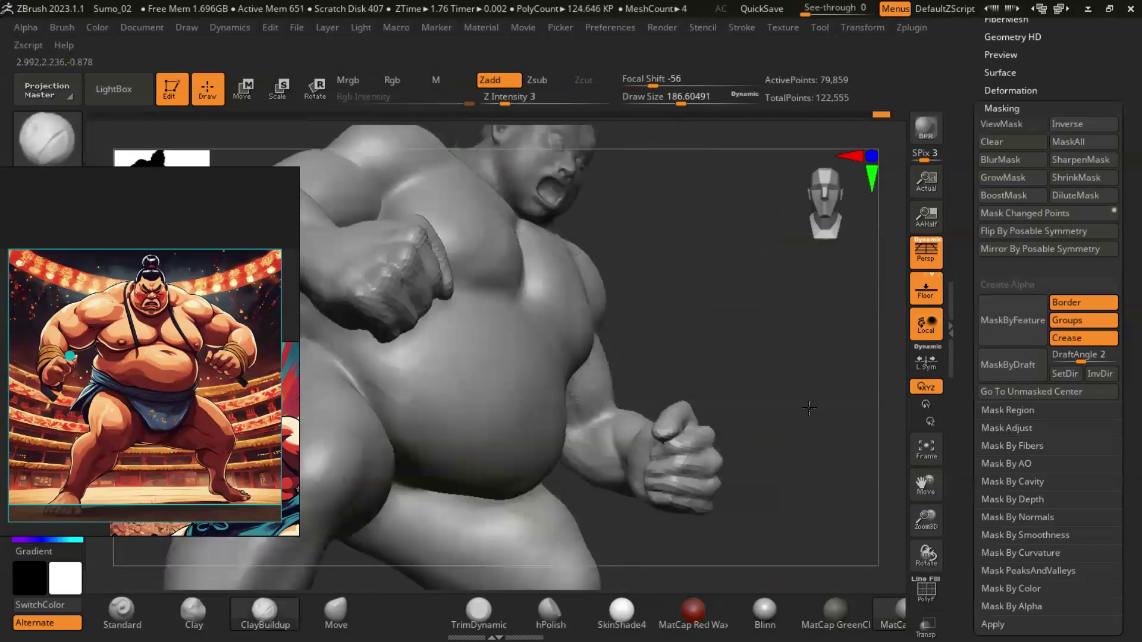
mouse_move(809, 408)
mouse_down()
mouse_move(765, 402)
mouse_move(420, 254)
mouse_up()
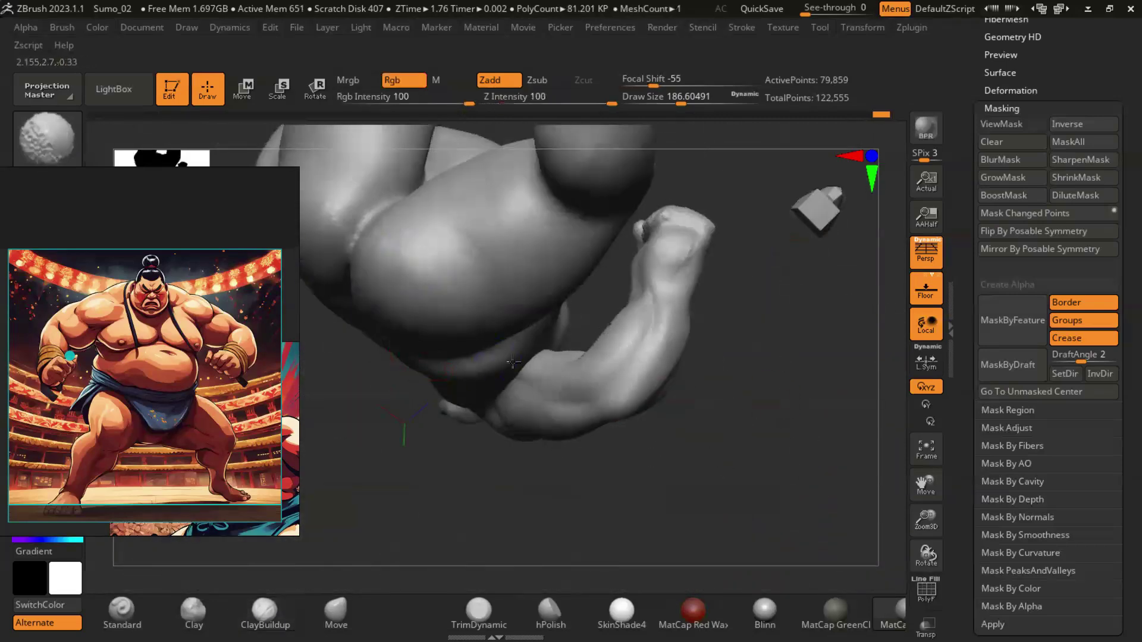
drag(607, 326, 697, 449)
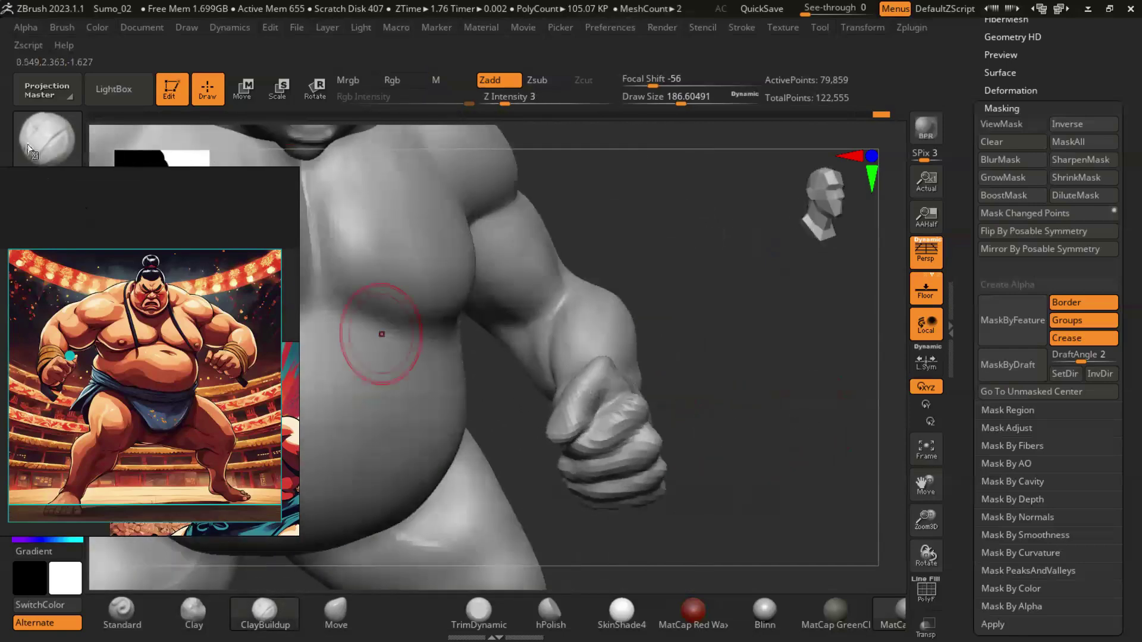
Step: Smooth the back, arm and armpit with a soft low-intensity Smooth brush
click(26, 149)
click(518, 278)
drag(756, 328, 547, 293)
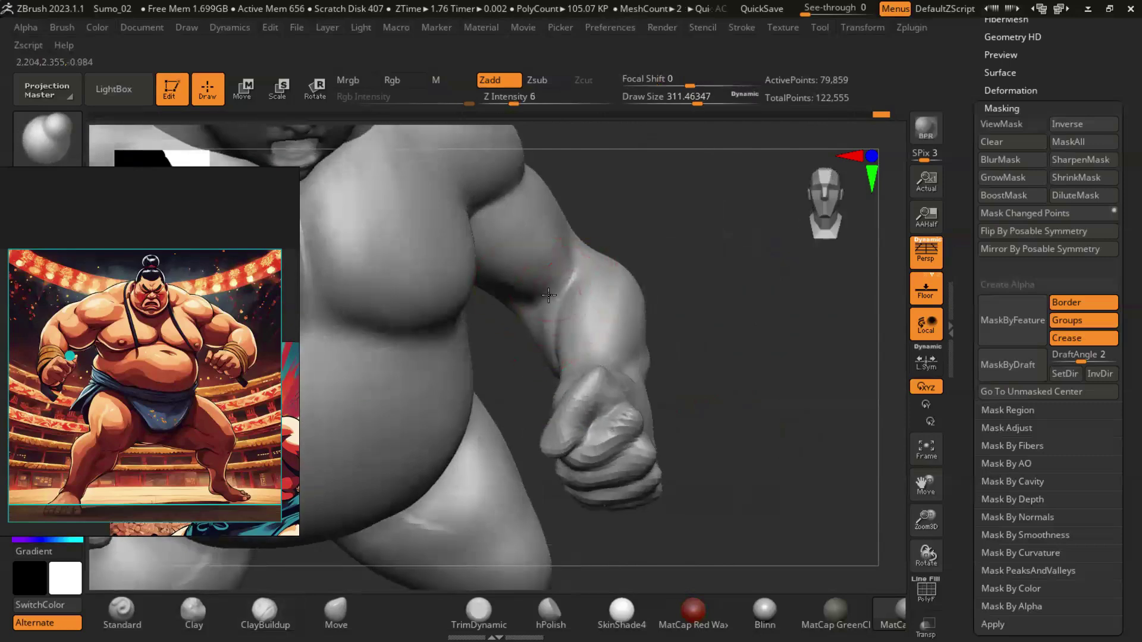
right_drag(573, 314, 769, 331)
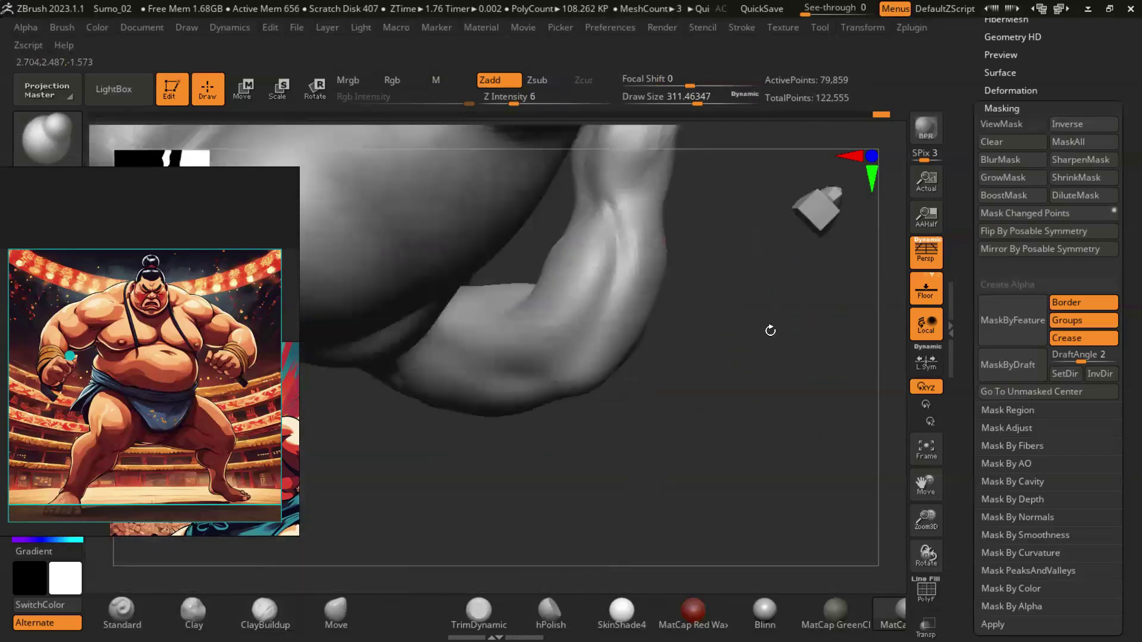
mouse_move(520, 298)
right_down()
mouse_move(733, 371)
mouse_move(556, 225)
right_up()
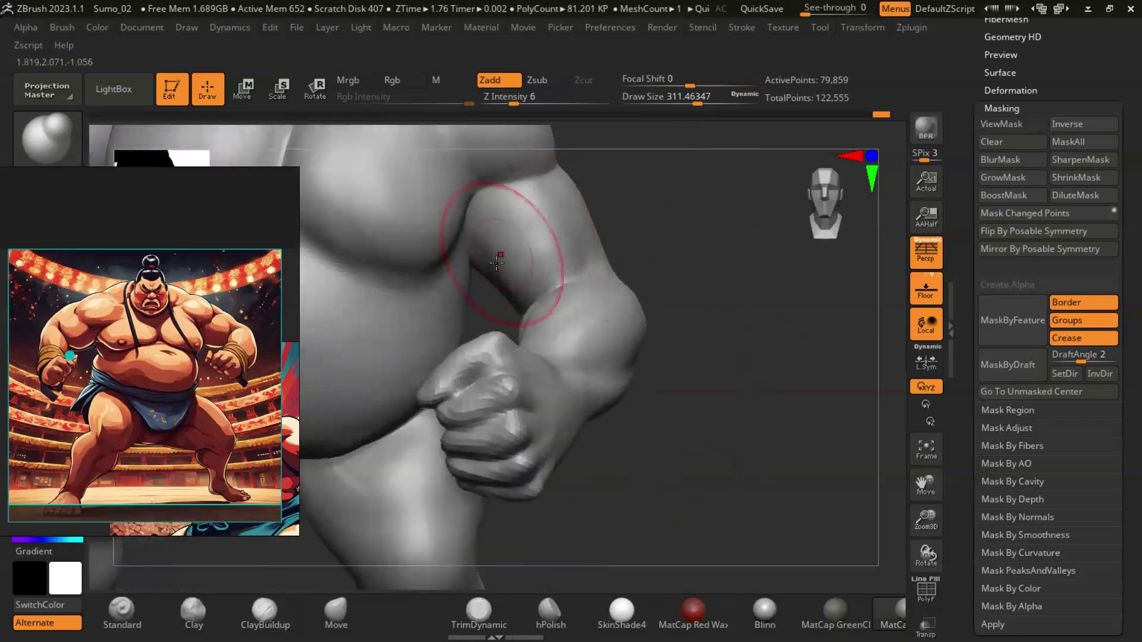
mouse_move(653, 279)
ctrl+right_down()
mouse_move(729, 341)
mouse_move(573, 381)
mouse_move(740, 331)
mouse_move(796, 395)
ctrl+right_up()
key(f)
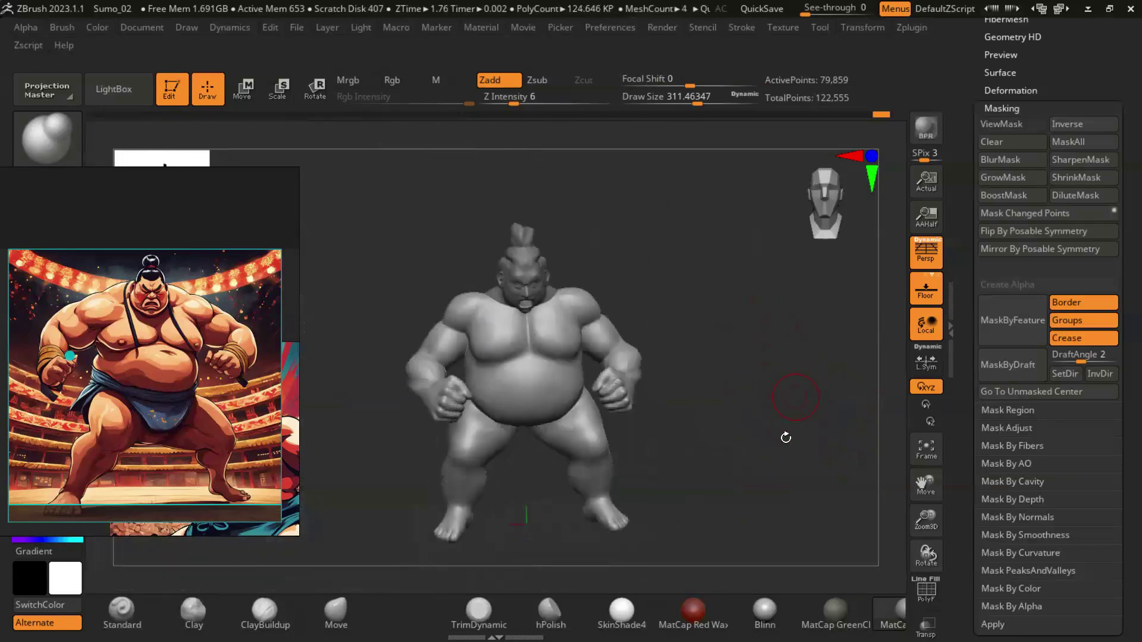
mouse_move(719, 469)
right_down()
mouse_move(863, 458)
mouse_move(724, 451)
right_up()
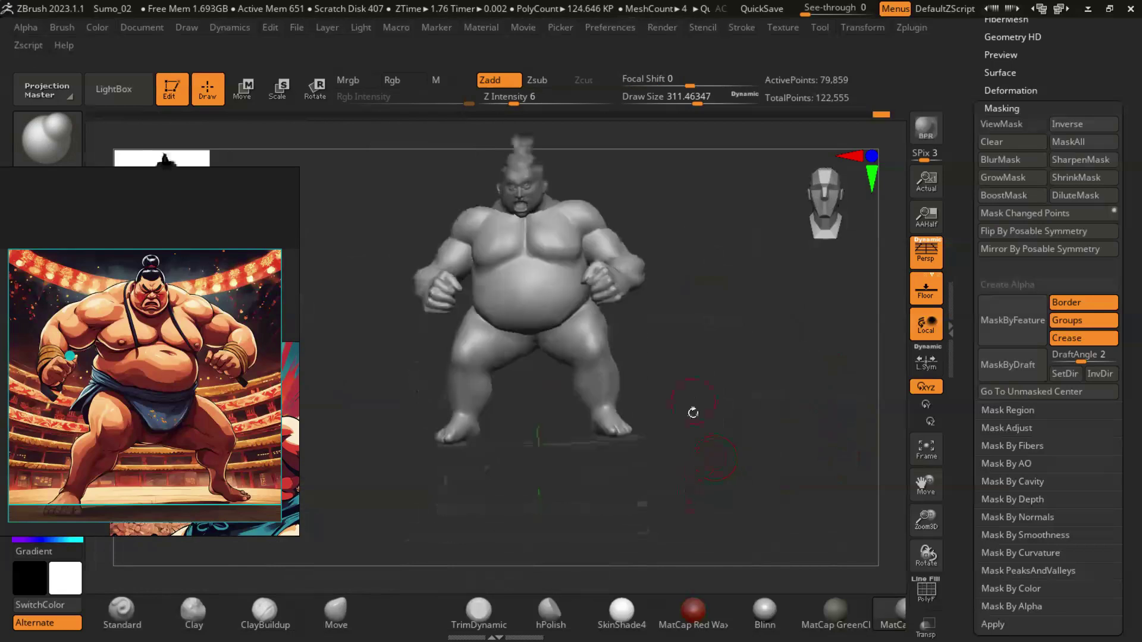
key(shift)
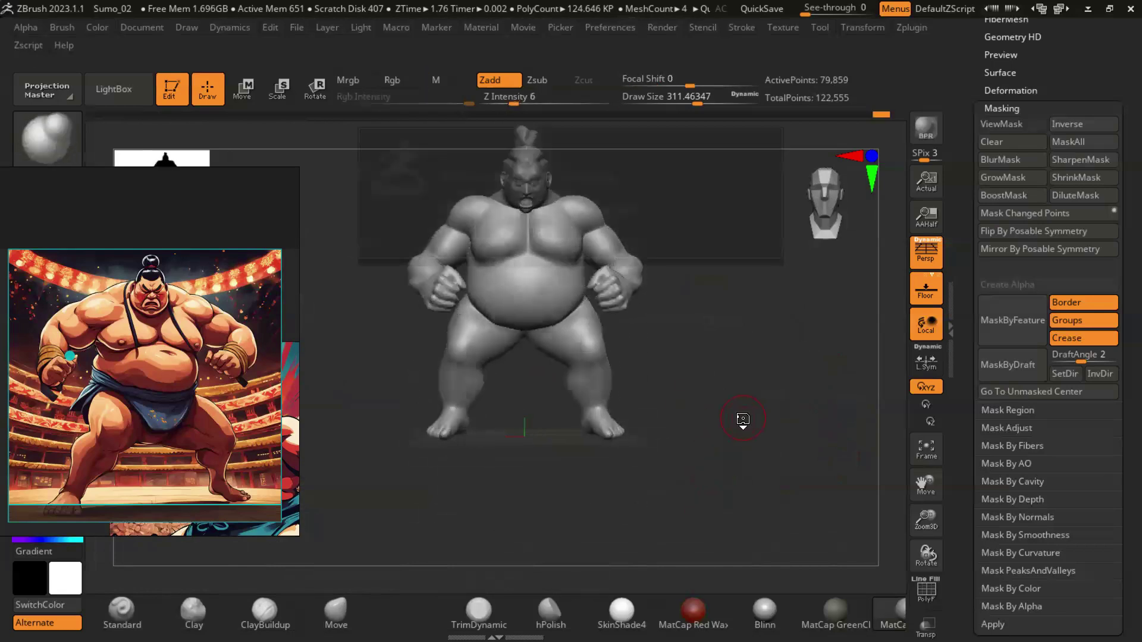
Step: Save the project as a new version named Sumo_03
click(296, 27)
click(419, 56)
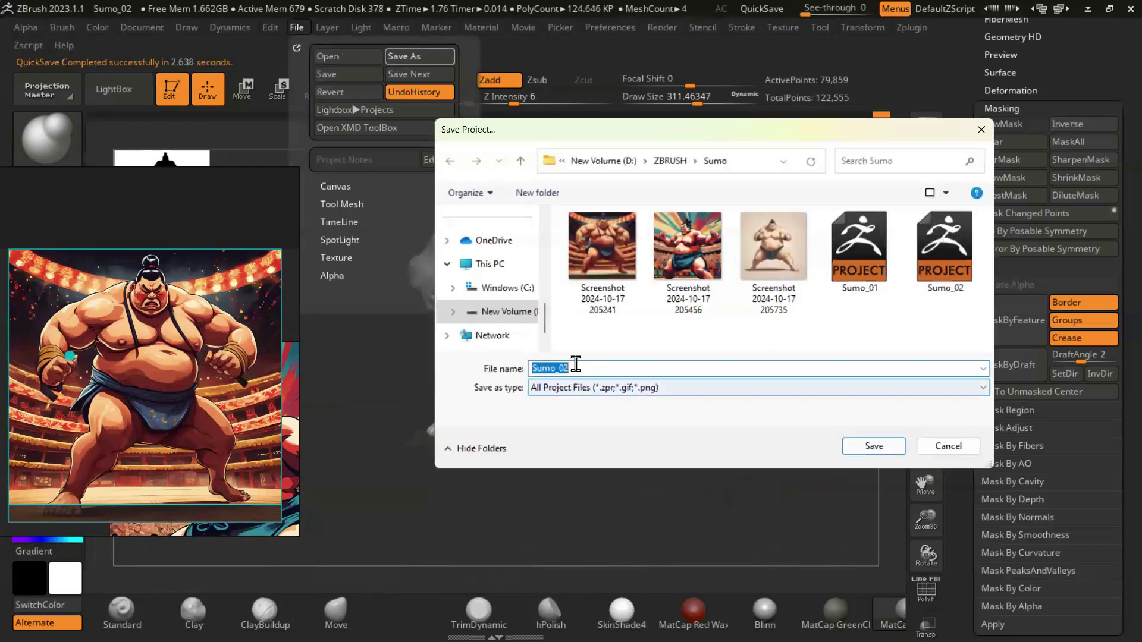
text(2)
key(Return)
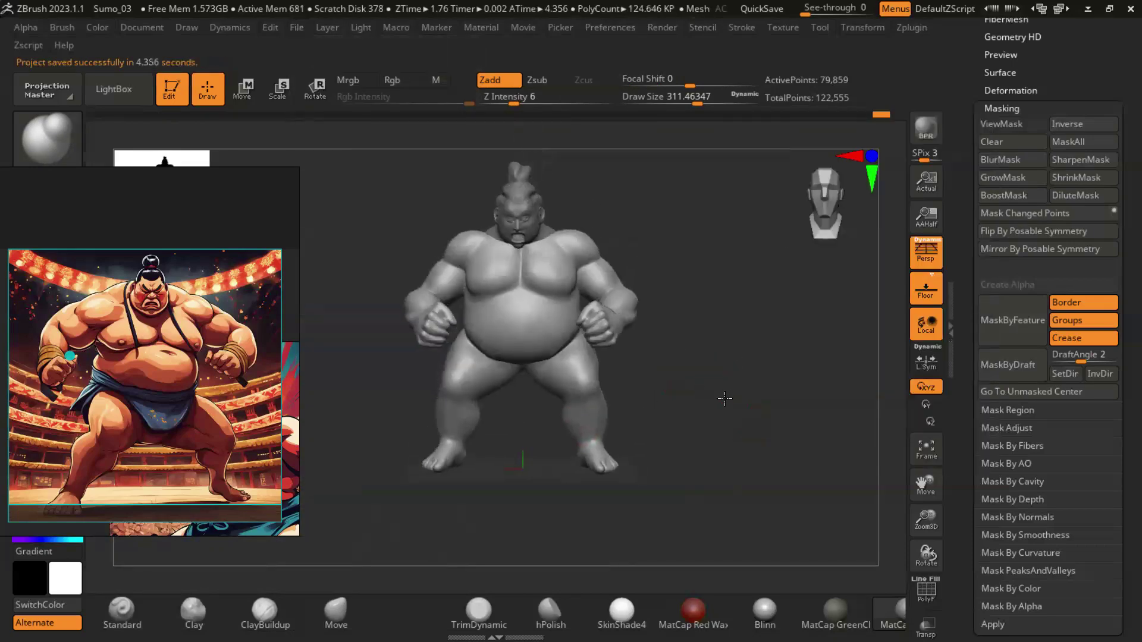
ctrl+right_drag(730, 406, 837, 418)
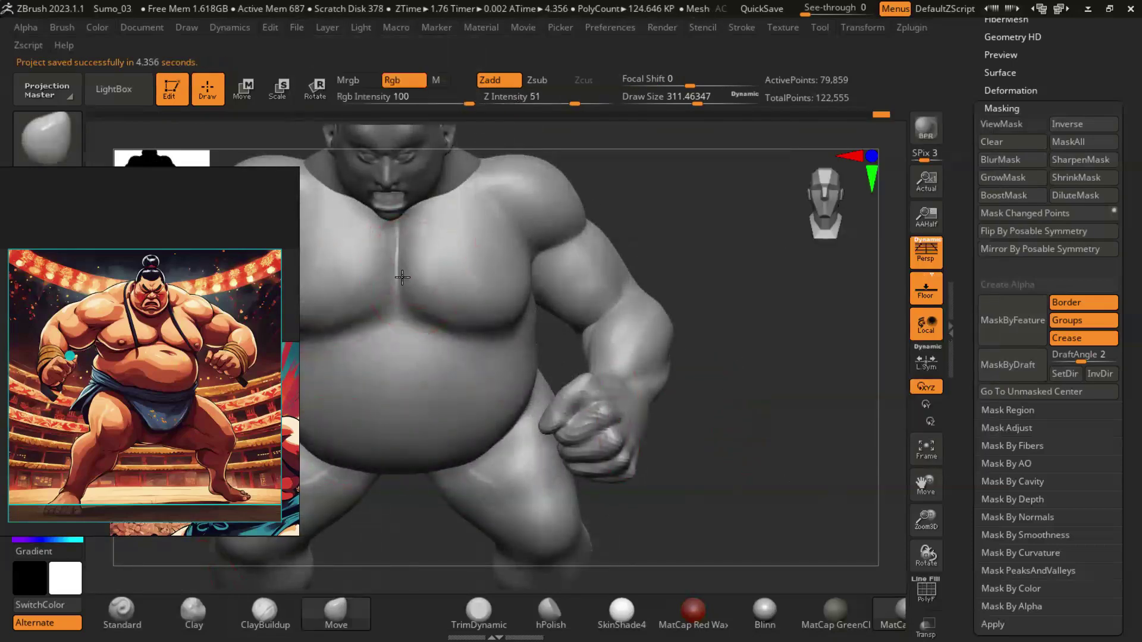
Step: Assess the chest and belly from low, high and front angles before reshaping the pectorals
mouse_move(737, 351)
right_down()
mouse_move(824, 455)
mouse_move(420, 304)
mouse_move(439, 256)
right_up()
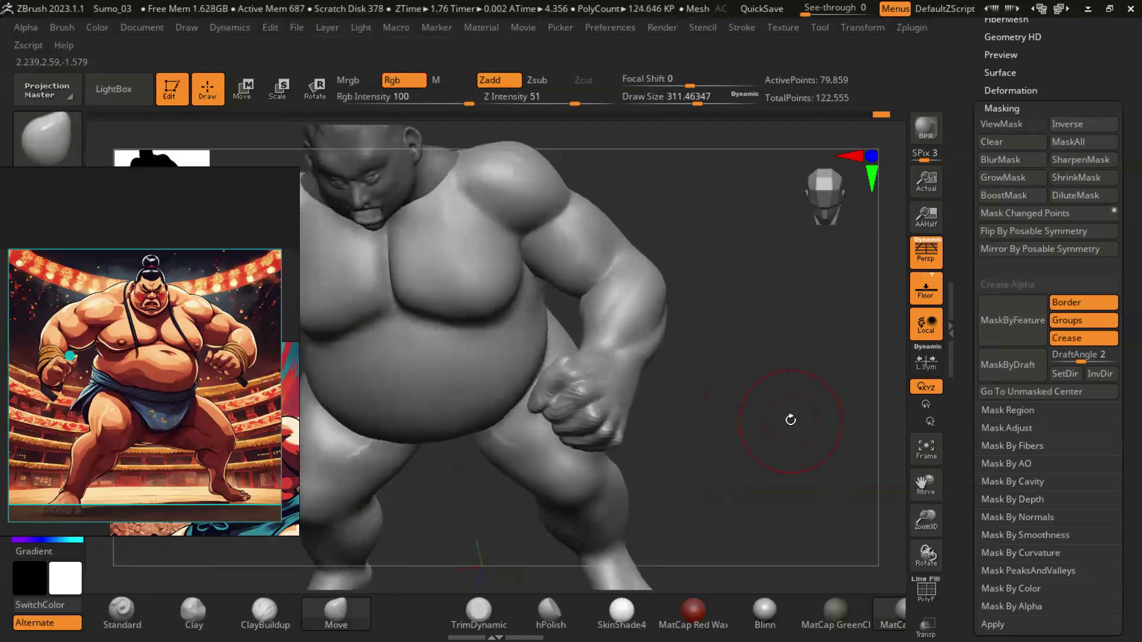
right_drag(812, 458, 402, 218)
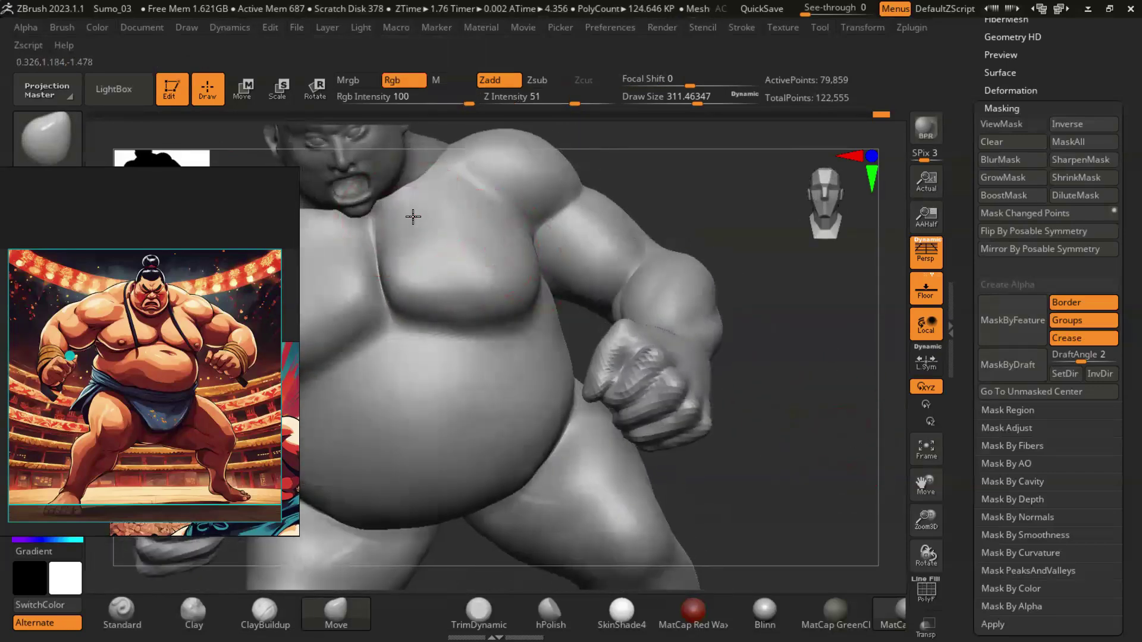
right_drag(746, 394, 469, 227)
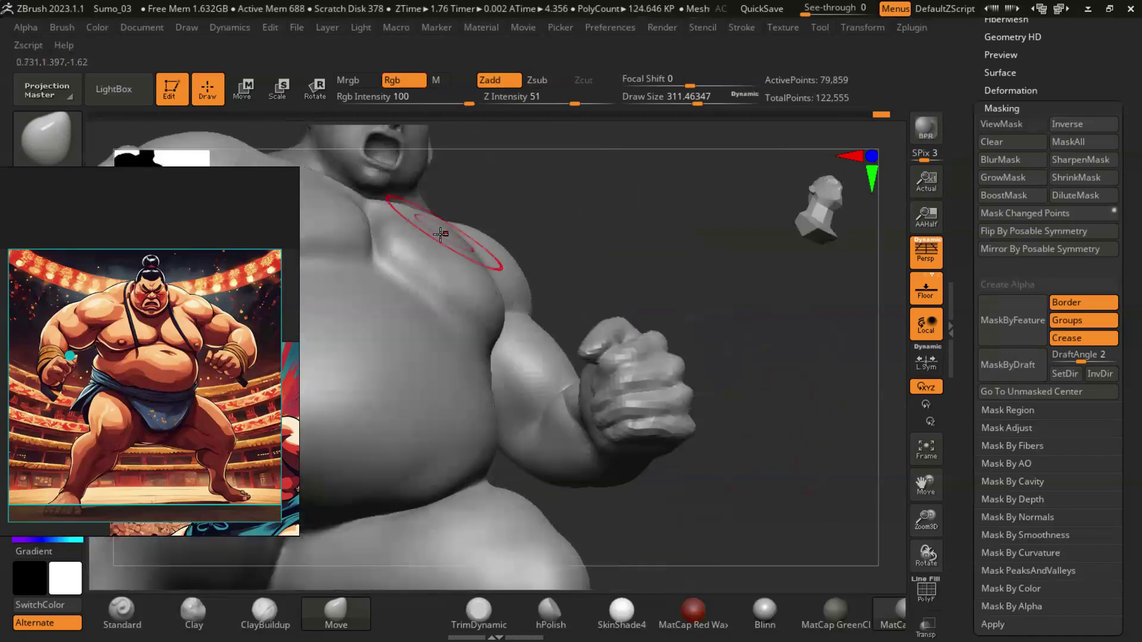
mouse_move(431, 296)
right_down()
mouse_move(734, 400)
mouse_move(447, 269)
right_up()
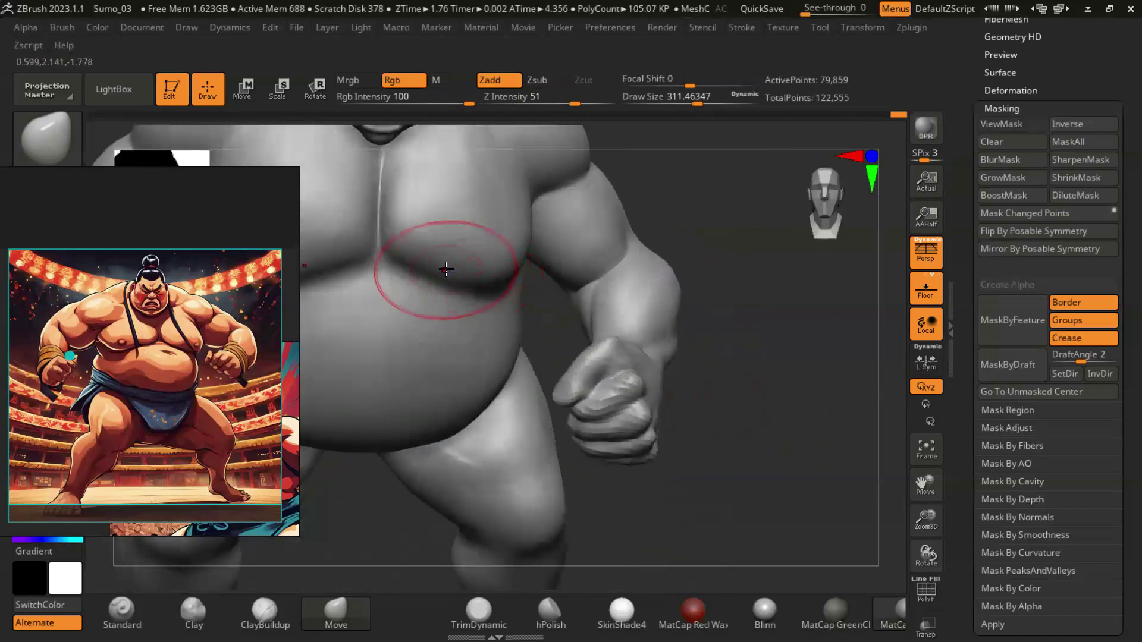
right_drag(702, 283, 415, 229)
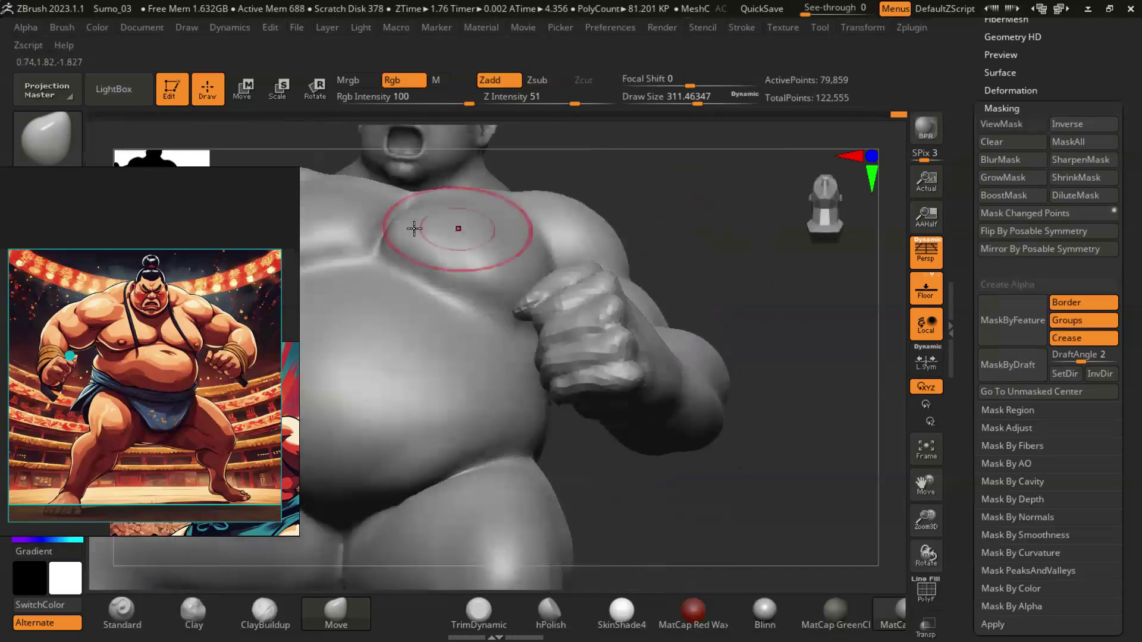
mouse_move(729, 241)
right_down()
mouse_move(796, 349)
mouse_move(804, 344)
right_up()
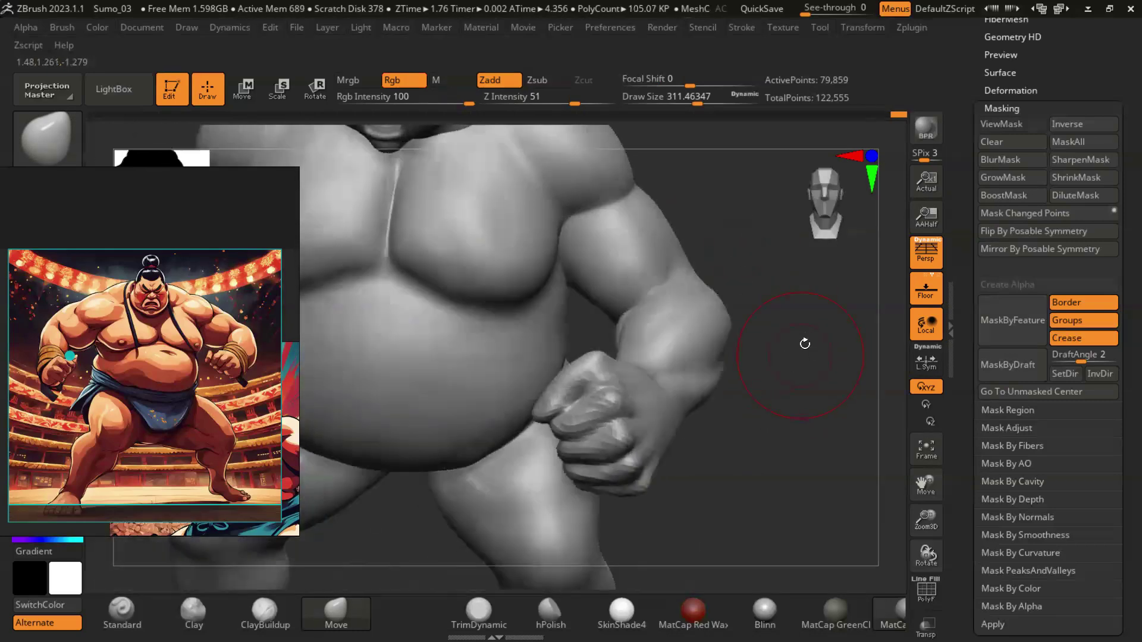
mouse_move(530, 296)
right_down()
mouse_move(793, 311)
mouse_move(485, 298)
mouse_move(527, 280)
right_up()
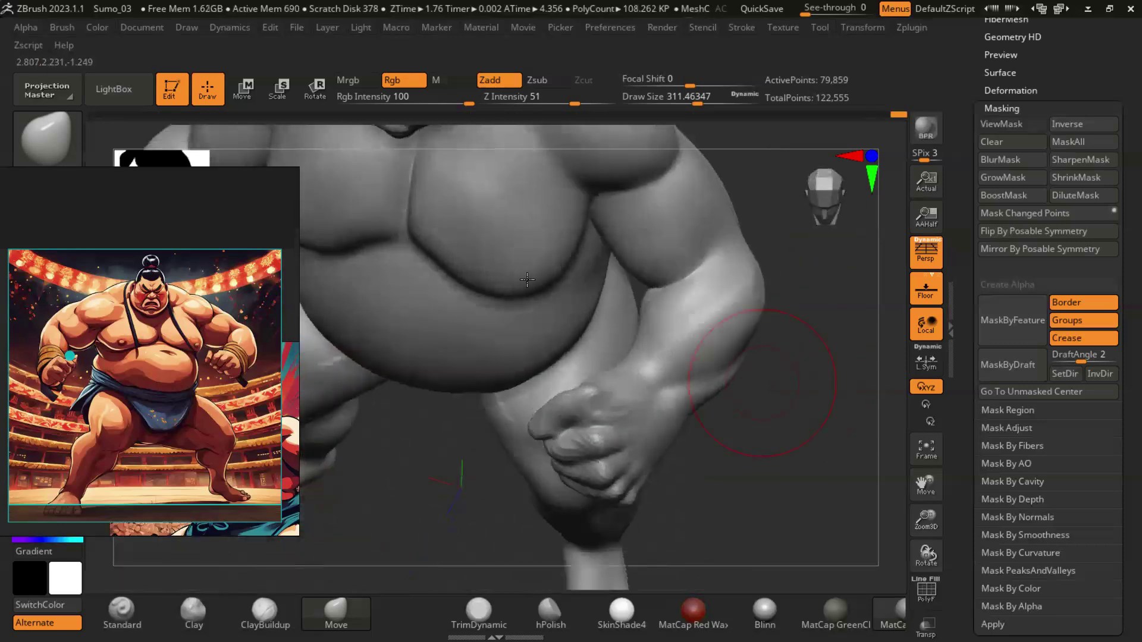
right_drag(426, 227, 764, 334)
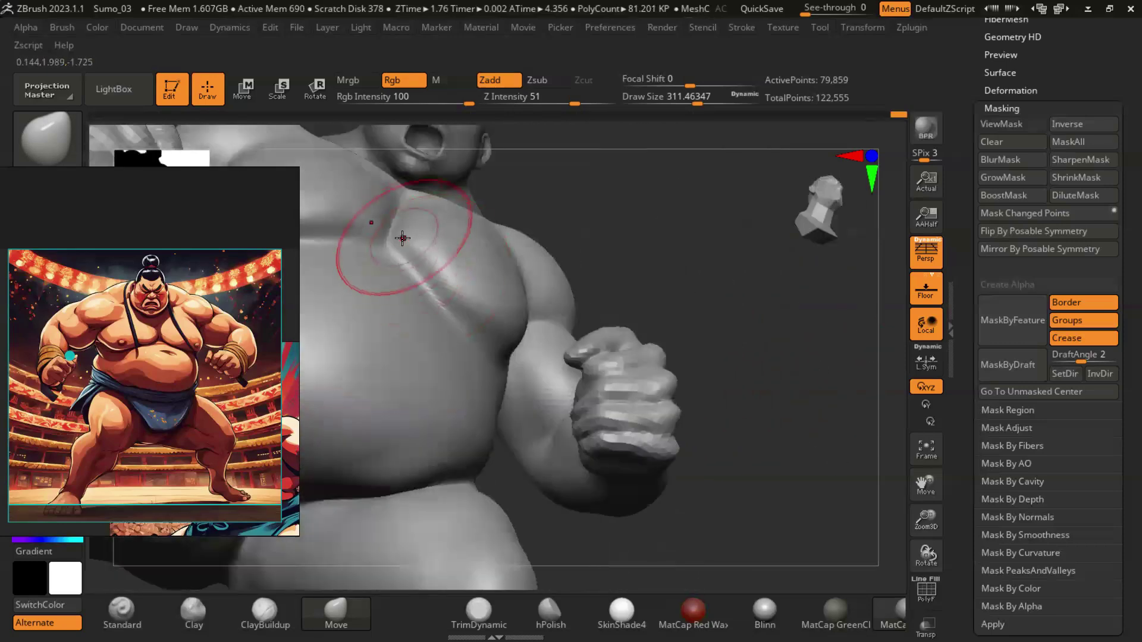
right_drag(395, 227, 754, 367)
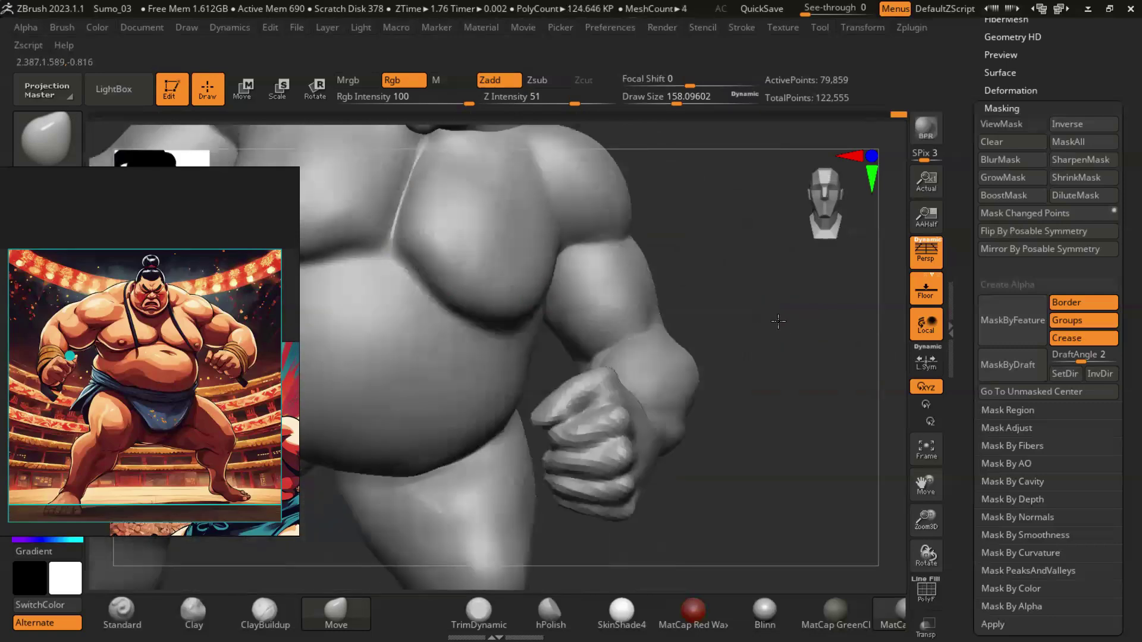
click(43, 141)
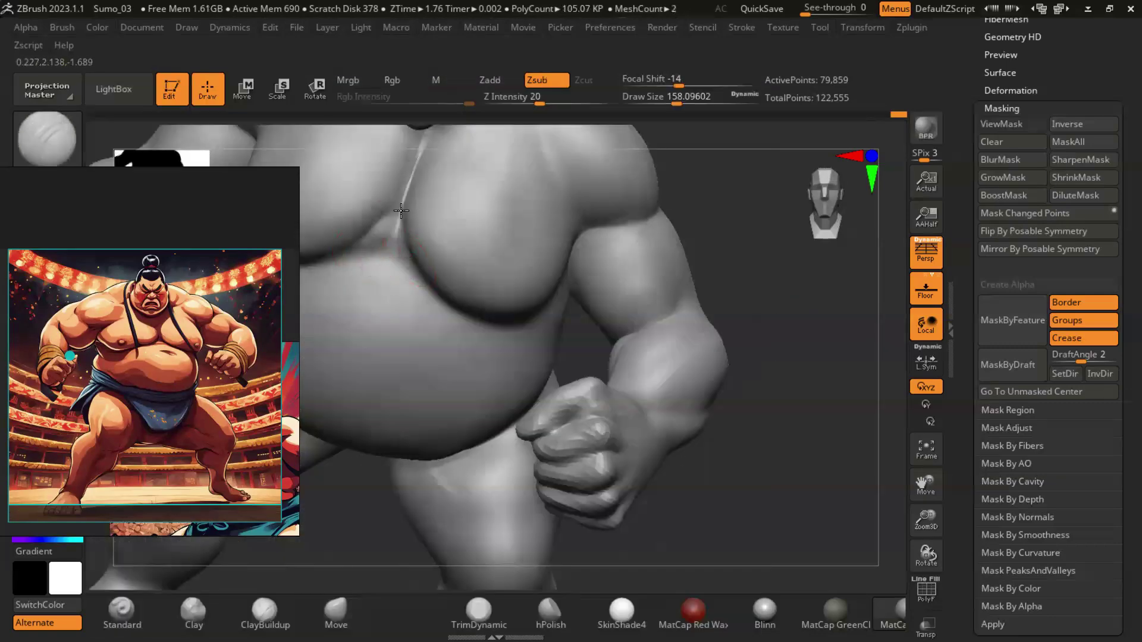
Step: Review the chest, belly and fist from front, three-quarter and side views
mouse_move(734, 285)
mouse_down()
mouse_move(680, 268)
mouse_move(753, 322)
mouse_up()
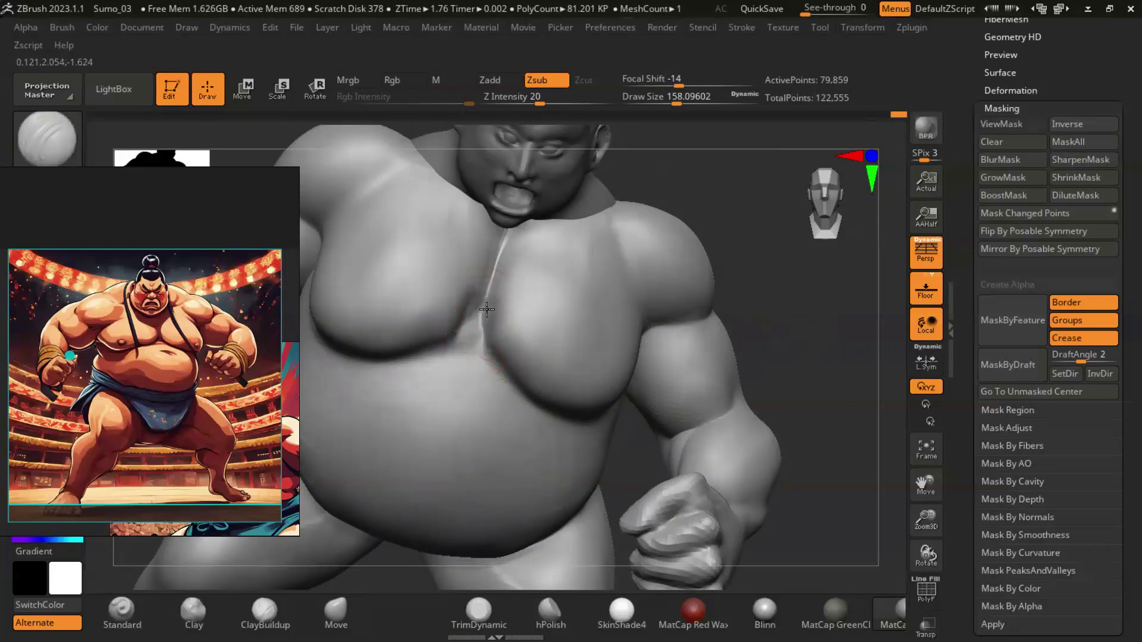
right_drag(490, 296, 727, 331)
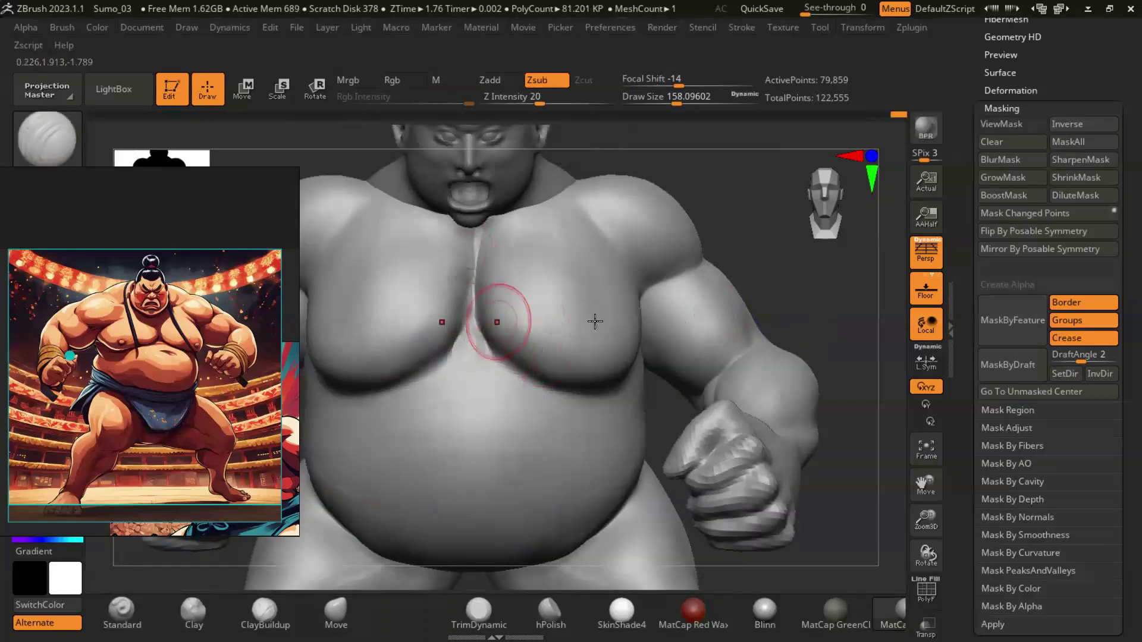
right_drag(518, 321, 488, 264)
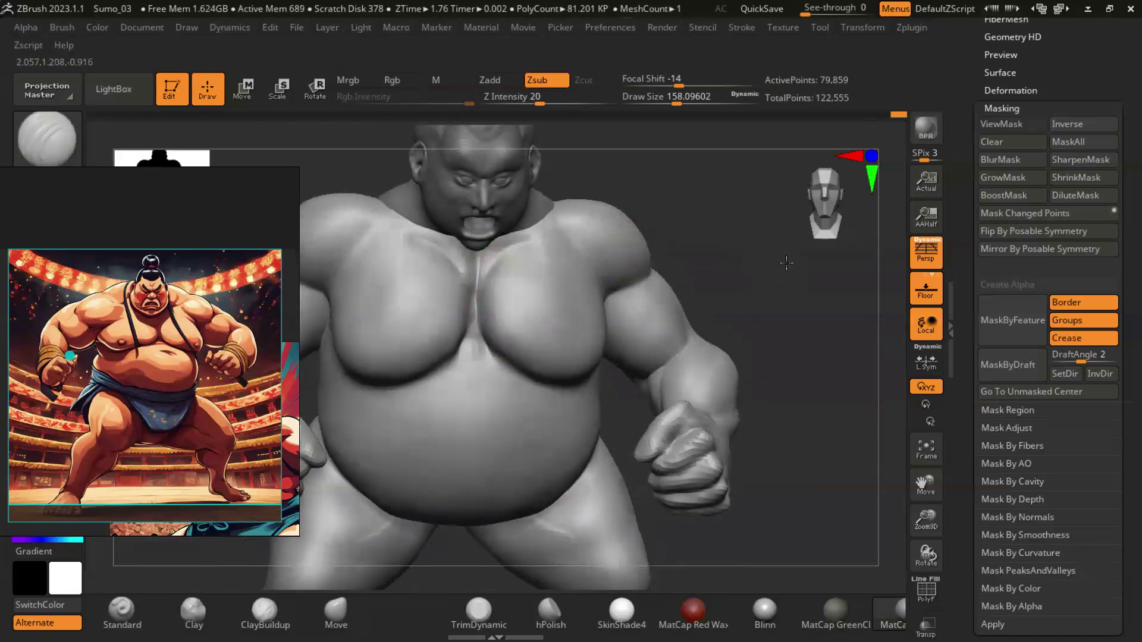
mouse_move(489, 257)
right_down()
mouse_move(758, 332)
mouse_move(623, 389)
right_up()
right_drag(789, 284, 664, 233)
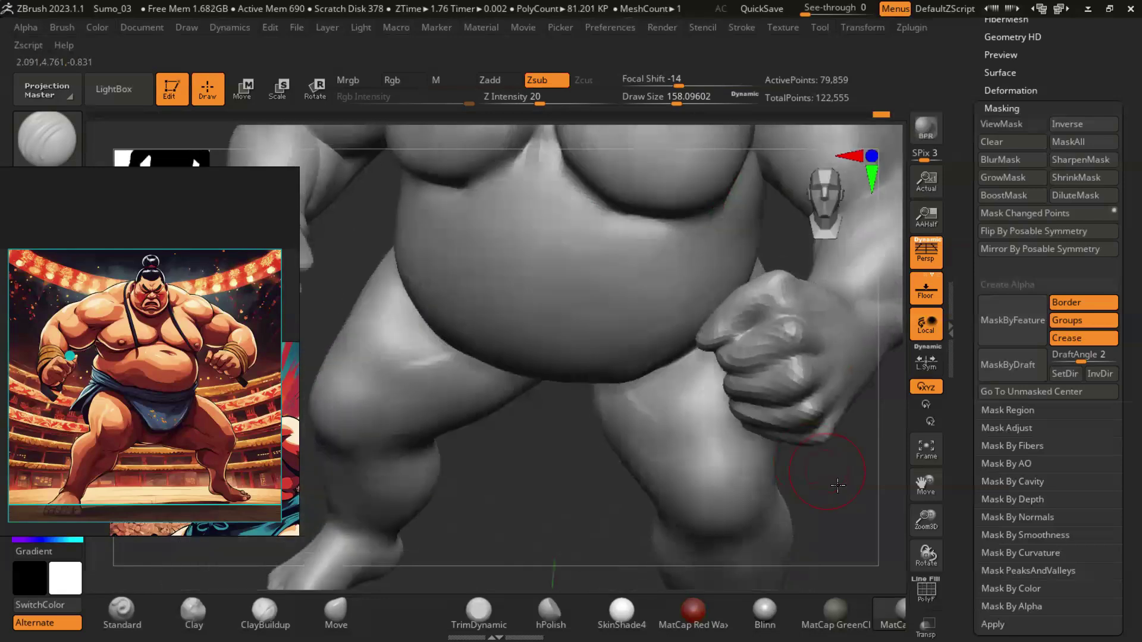
mouse_move(653, 236)
right_down()
mouse_move(774, 222)
mouse_move(764, 226)
right_up()
mouse_move(578, 253)
right_down()
mouse_move(742, 290)
mouse_move(553, 238)
right_up()
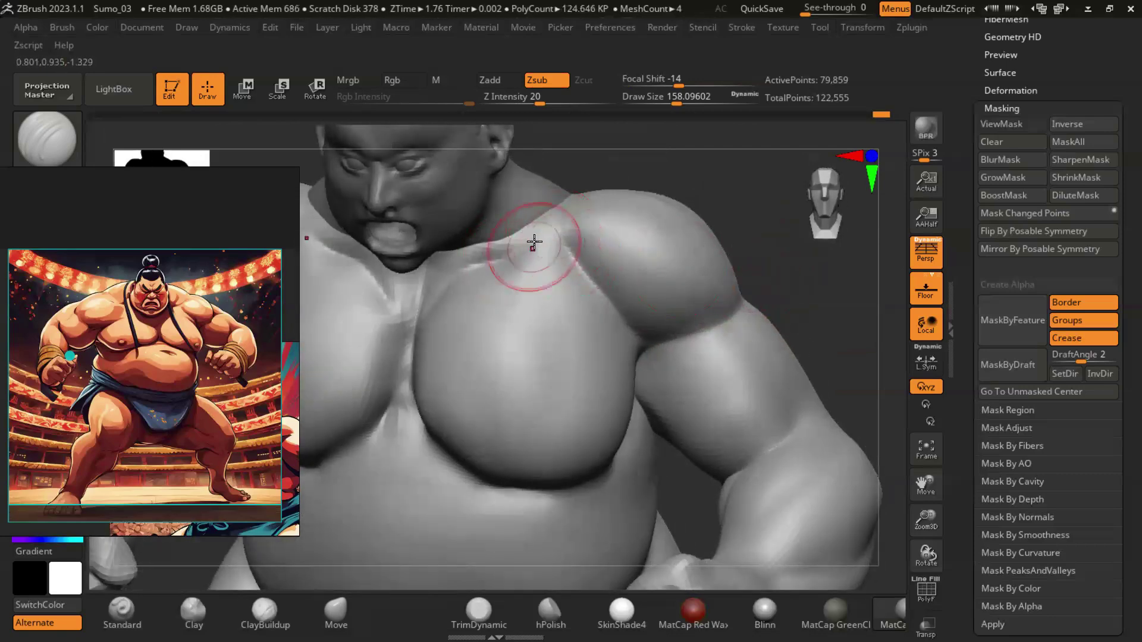
right_drag(848, 296, 466, 352)
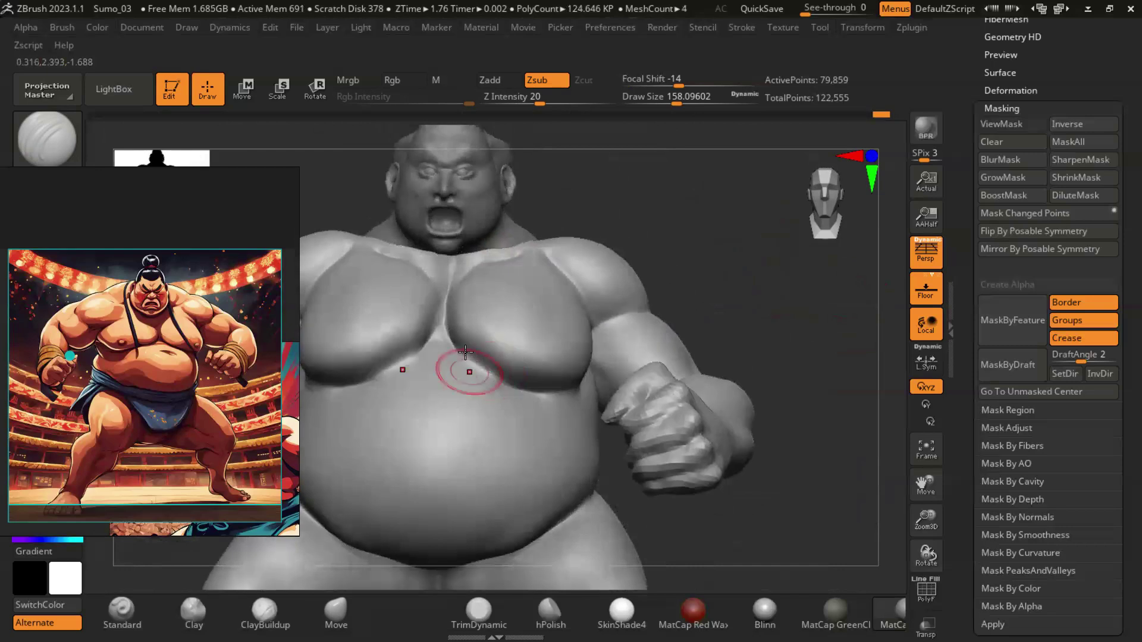
right_drag(733, 315, 757, 382)
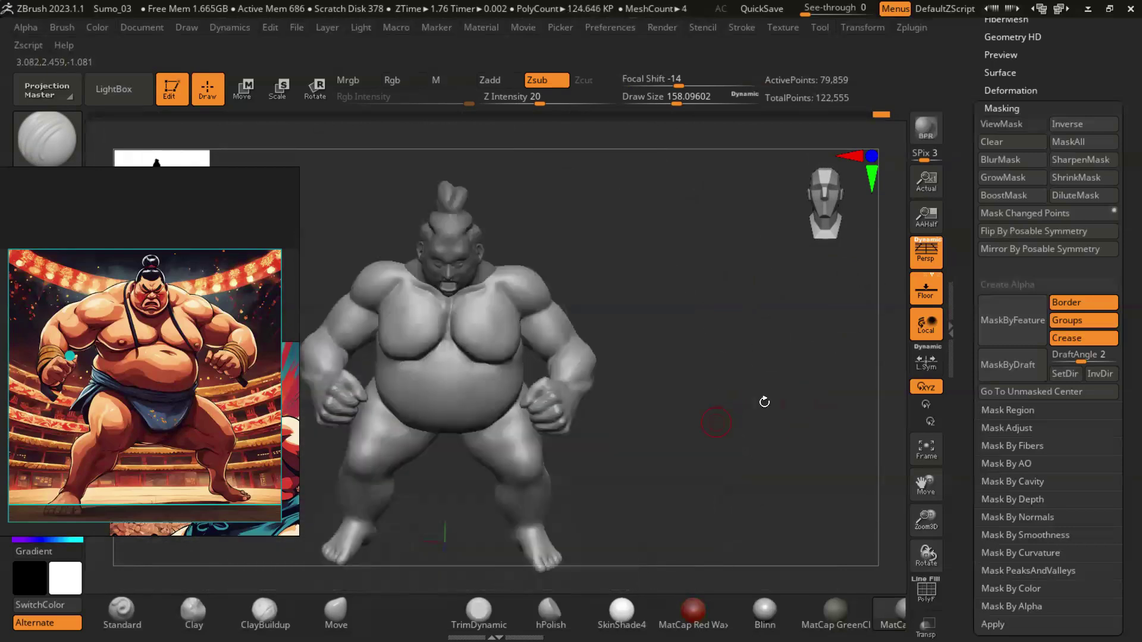
right_drag(757, 382, 766, 424)
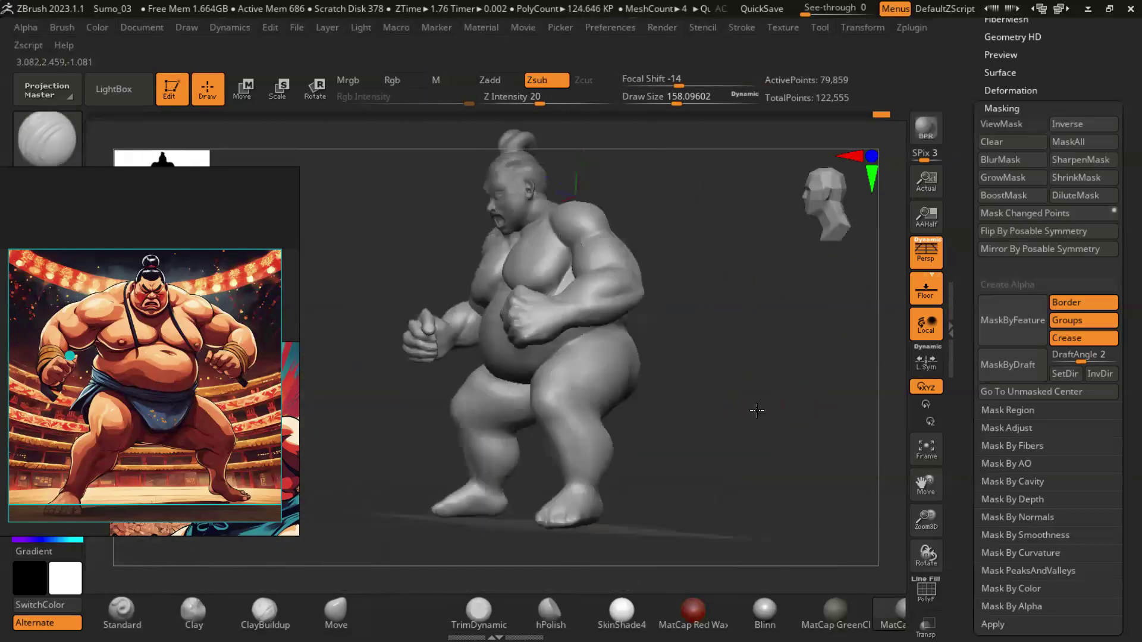
Step: Save the sumo project via File > Save
click(298, 29)
click(326, 78)
mouse_move(793, 424)
right_down()
mouse_move(734, 409)
mouse_move(792, 453)
right_up()
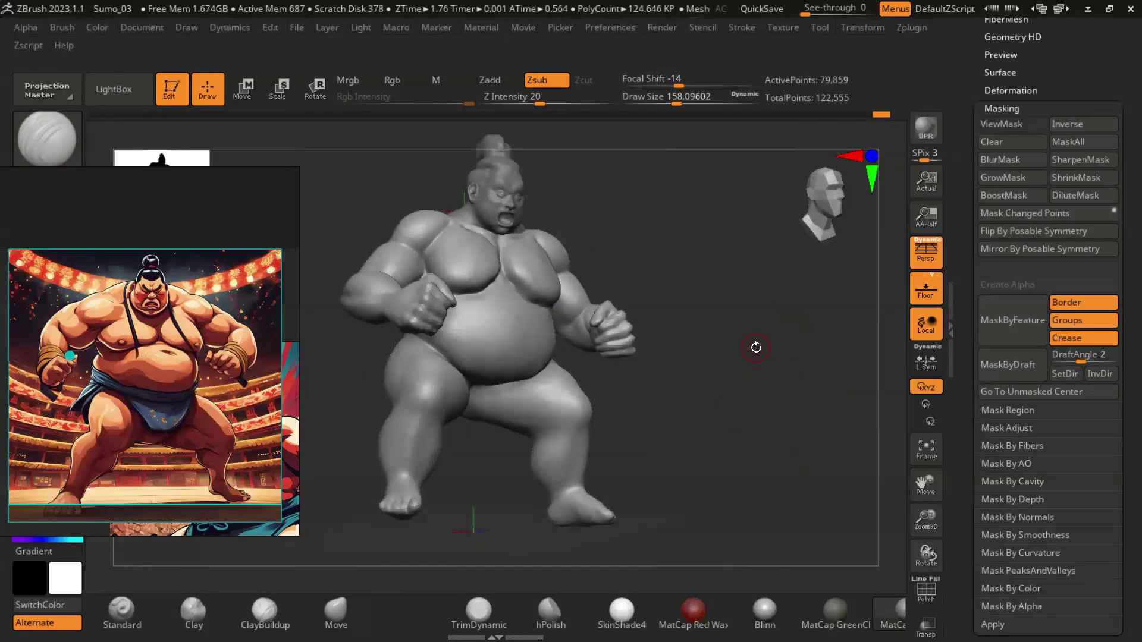
scroll(1047, 238, up, 5)
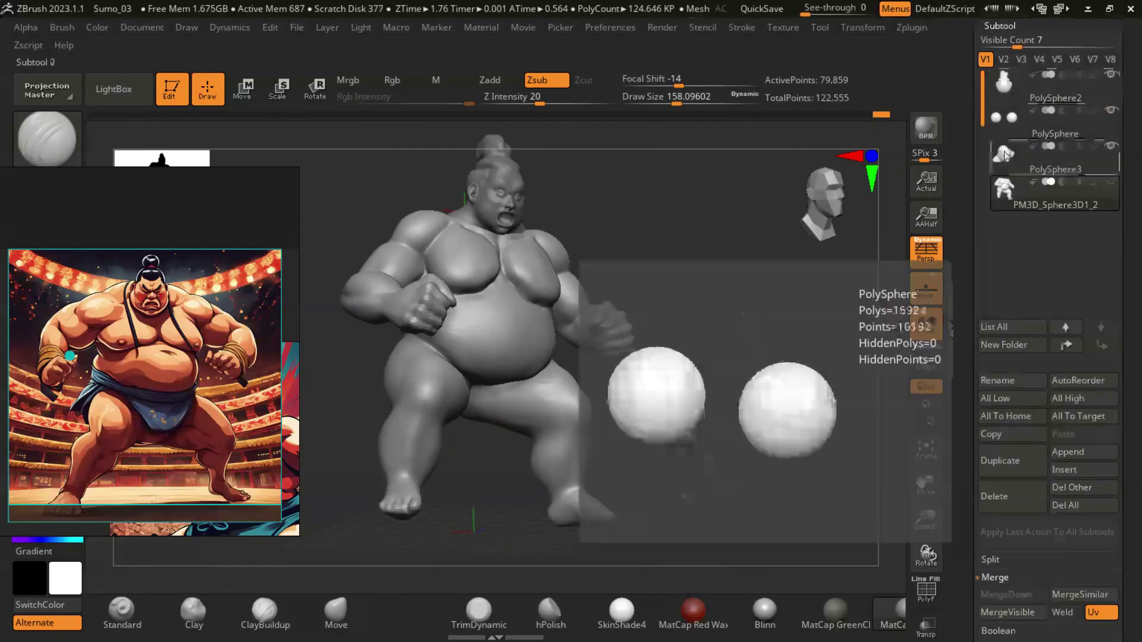
Step: MergeDown the PolySphere3 head into the body, then DynaMesh the merged mesh from Geometry
click(1047, 158)
scroll(1113, 321, down, 5)
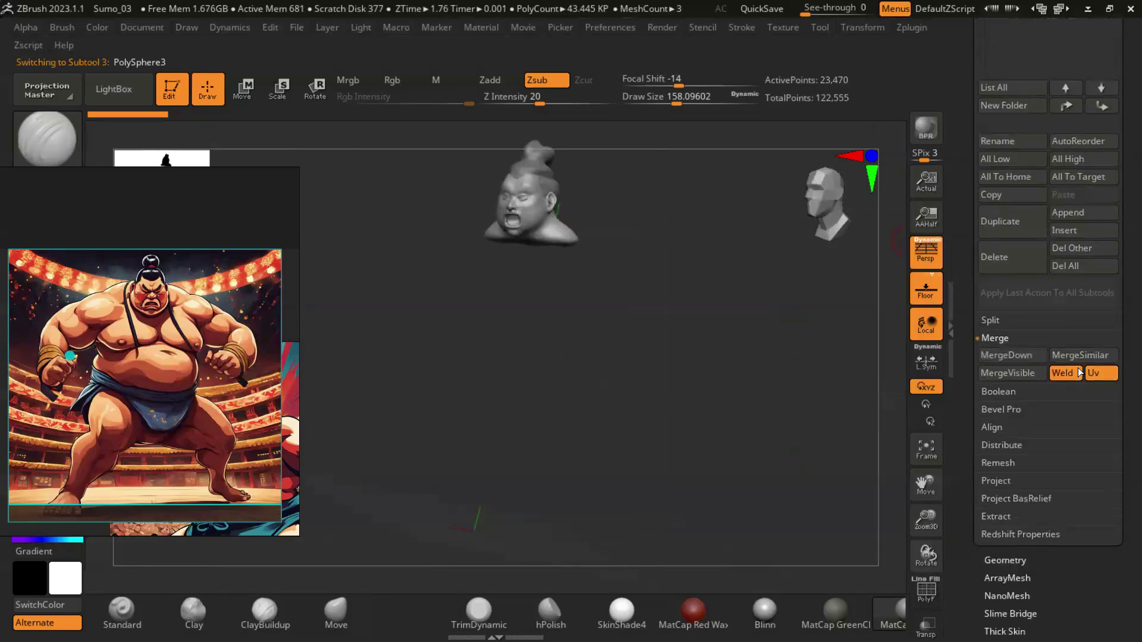
click(1005, 355)
click(898, 390)
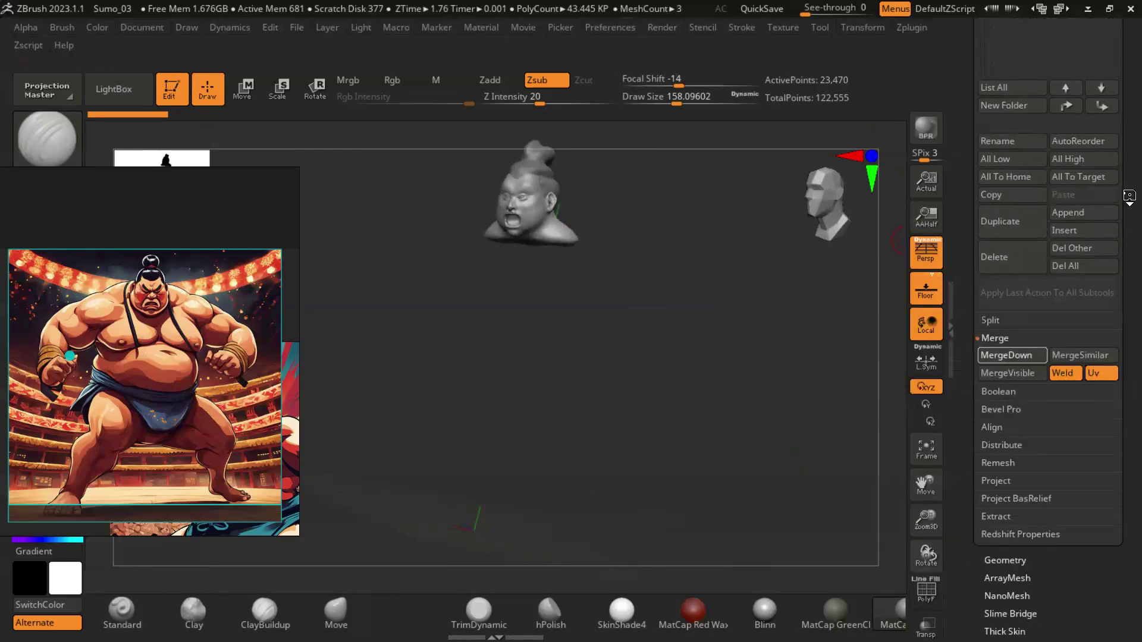
drag(843, 374, 793, 436)
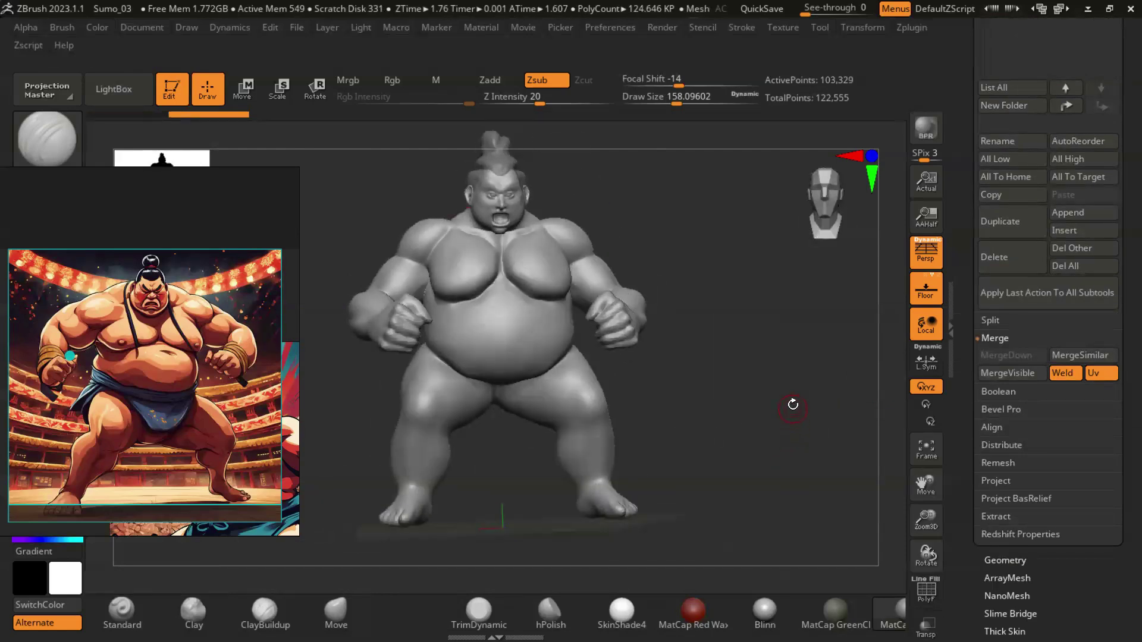
scroll(1117, 359, down, 5)
click(1005, 194)
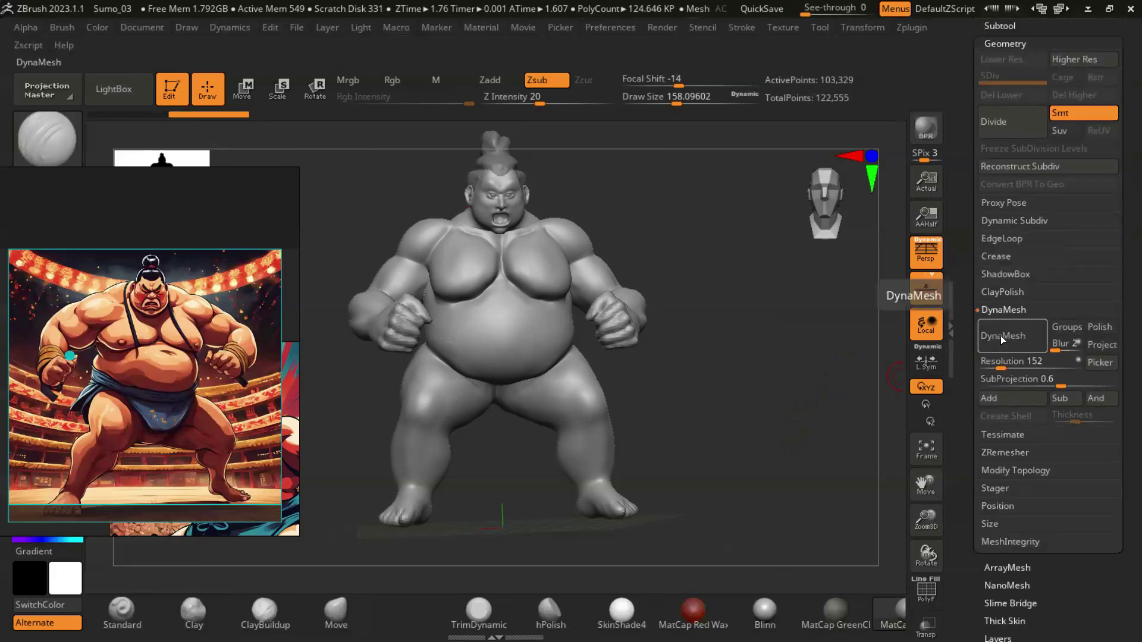
click(1004, 336)
Step: Build up a fat roll across the lower back with ClayBuildup
mouse_move(721, 344)
mouse_down()
mouse_move(771, 419)
mouse_move(527, 234)
mouse_up()
drag(438, 300, 565, 364)
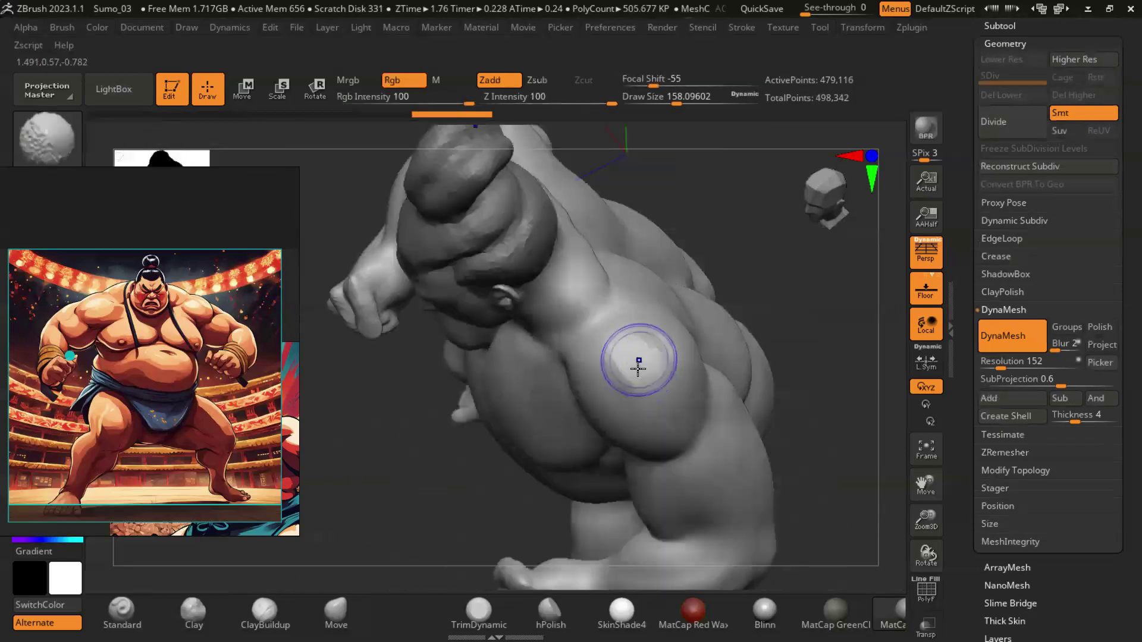
mouse_move(796, 338)
mouse_down()
mouse_move(803, 315)
mouse_move(689, 315)
mouse_move(453, 281)
mouse_move(637, 400)
mouse_move(726, 358)
mouse_up()
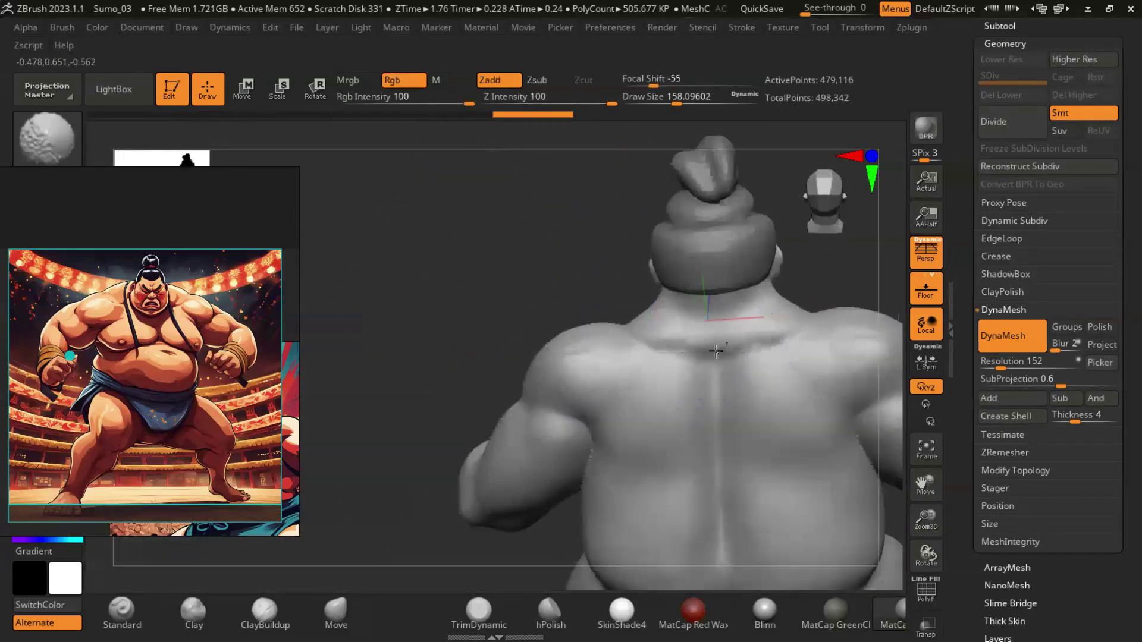
key(b)
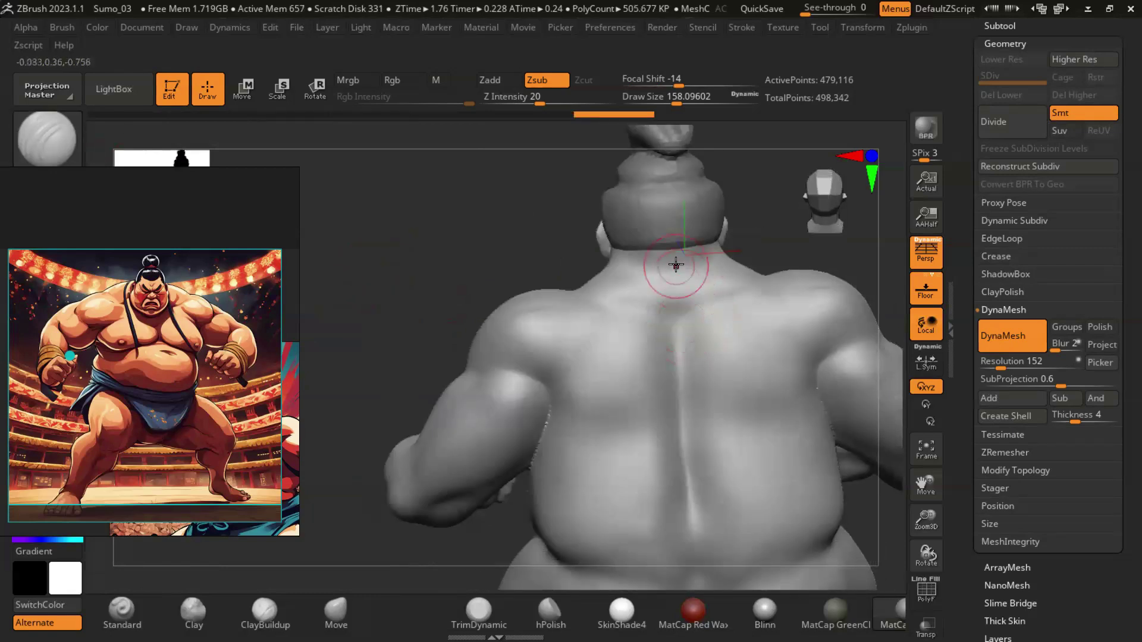
right_drag(672, 299, 671, 365)
key(1)
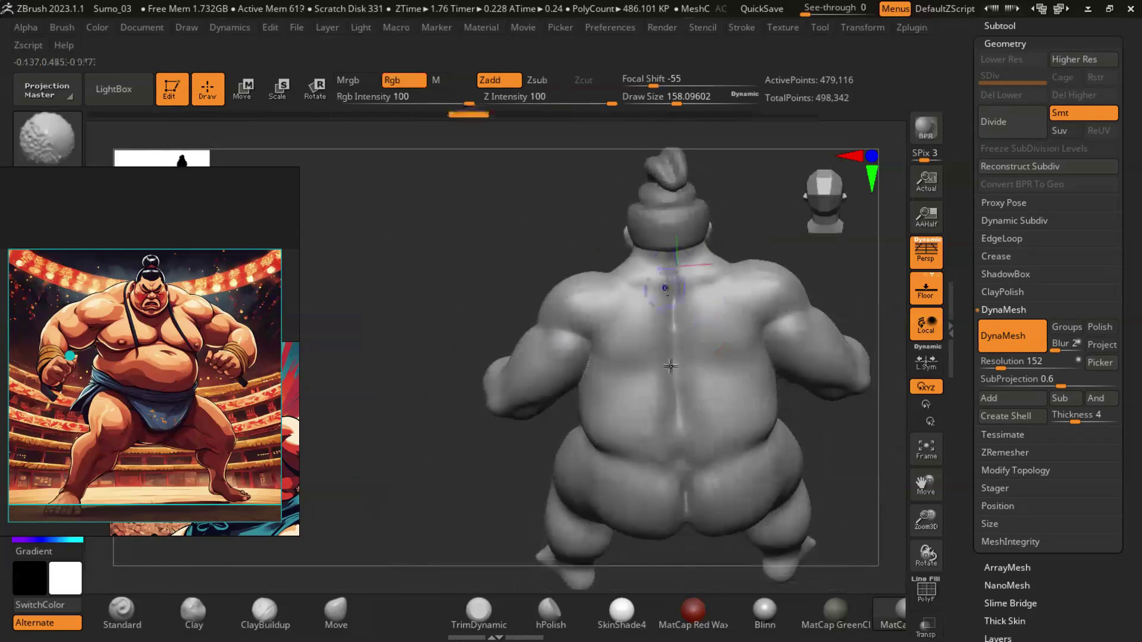
mouse_move(575, 287)
ctrl+right_down()
mouse_move(658, 306)
mouse_move(403, 319)
mouse_move(439, 354)
mouse_move(360, 223)
mouse_move(479, 357)
mouse_move(552, 337)
mouse_move(726, 326)
ctrl+right_up()
mouse_move(696, 426)
ctrl+right_down()
mouse_move(868, 443)
mouse_move(624, 449)
ctrl+right_up()
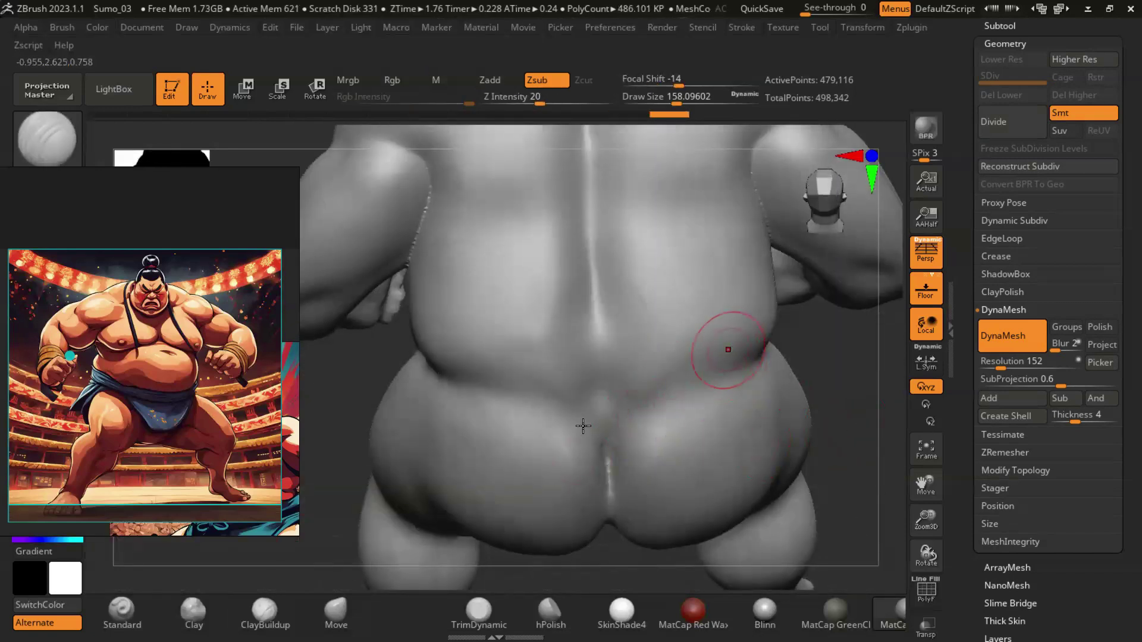
key(b)
key(c)
key(b)
drag(487, 358, 700, 376)
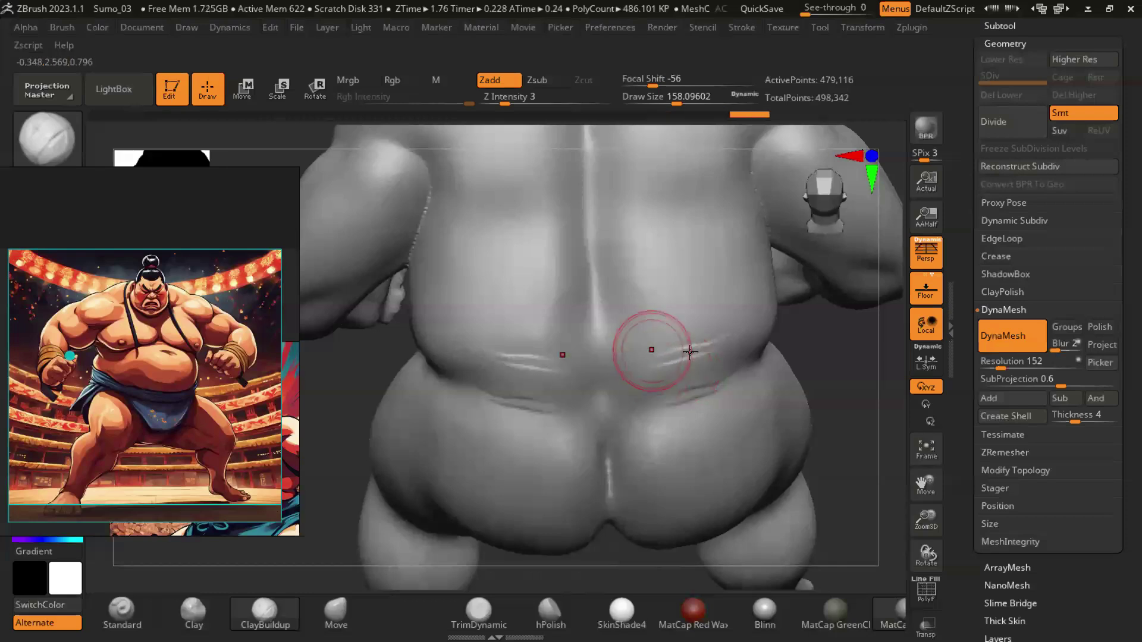
mouse_move(688, 331)
ctrl+right_down()
mouse_move(863, 441)
mouse_move(637, 318)
mouse_move(465, 290)
mouse_move(733, 336)
ctrl+right_up()
Step: Smooth streaks on the neck and shoulders with the brush at about size 80
right_drag(785, 457, 742, 332)
right_drag(566, 337, 738, 383)
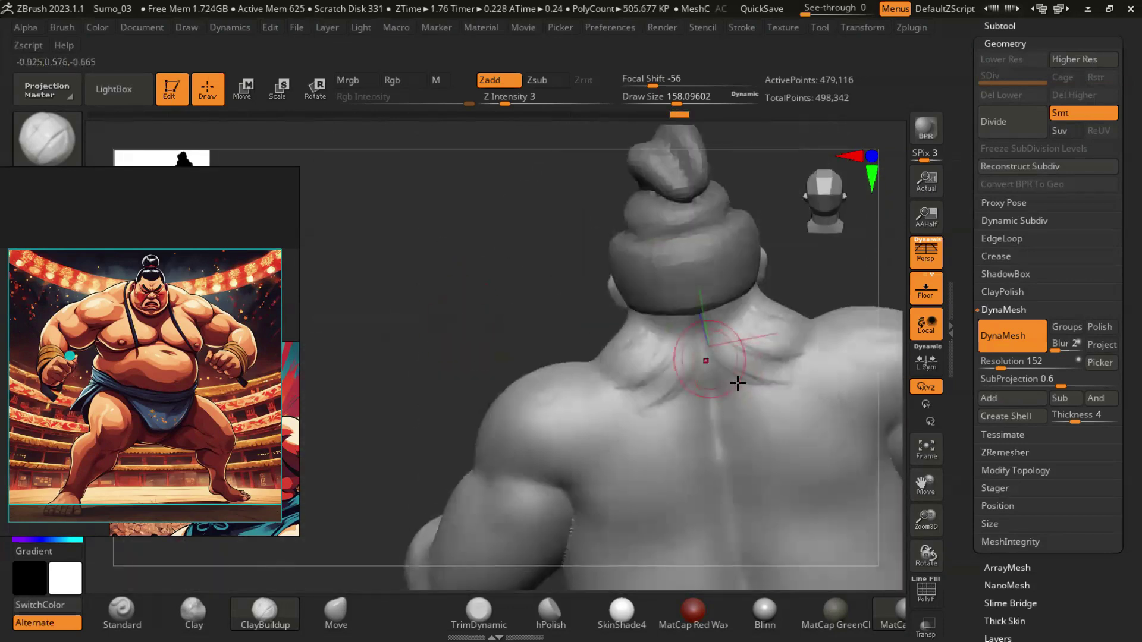
right_drag(518, 325, 485, 321)
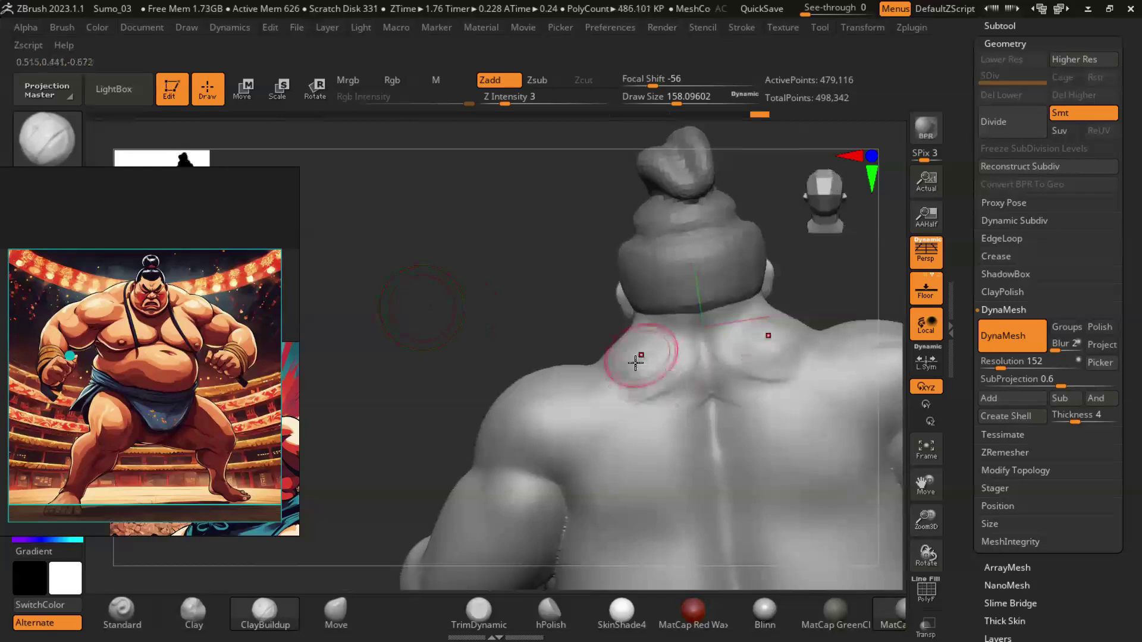
right_drag(806, 339, 671, 382)
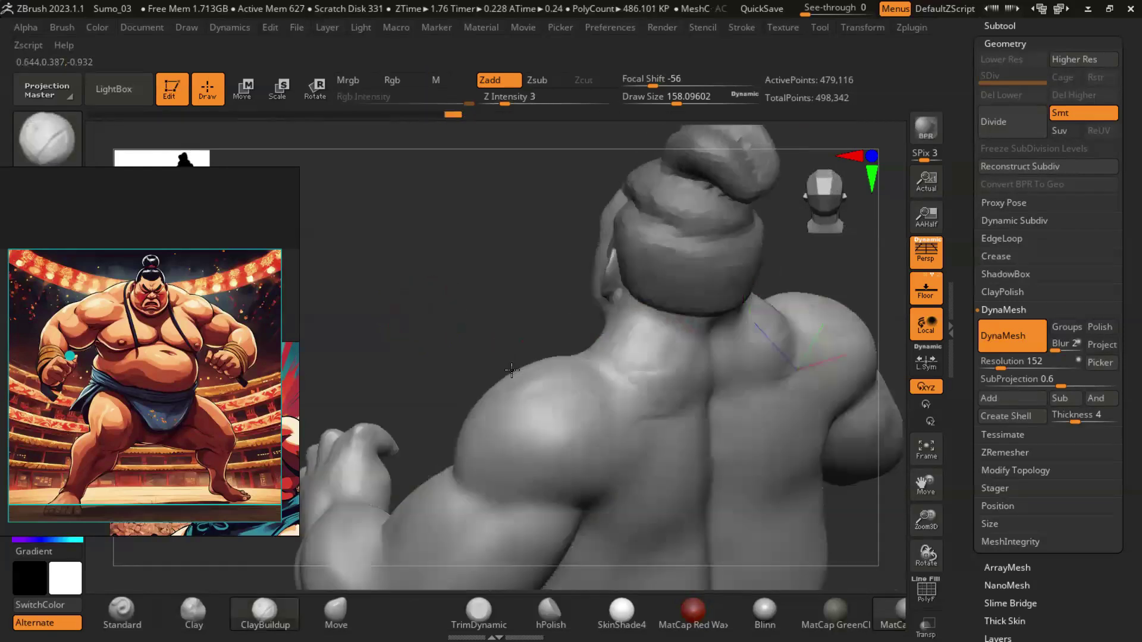
drag(657, 367, 630, 367)
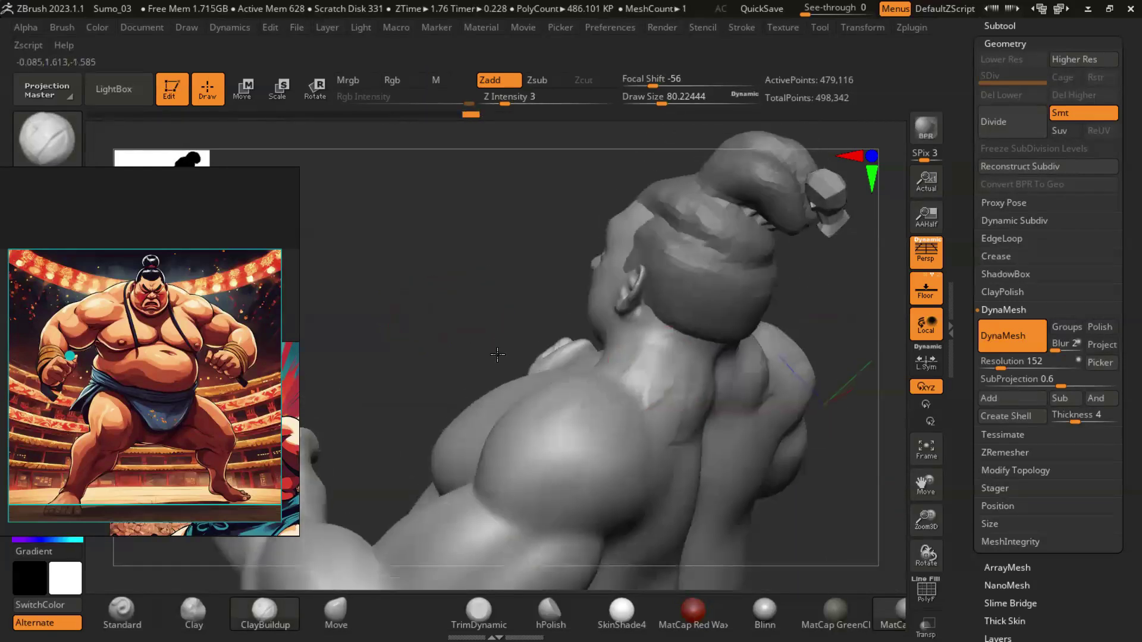
right_drag(631, 367, 612, 382)
mouse_move(425, 277)
right_down()
mouse_move(416, 293)
mouse_move(637, 378)
right_up()
shift+drag(702, 385, 664, 352)
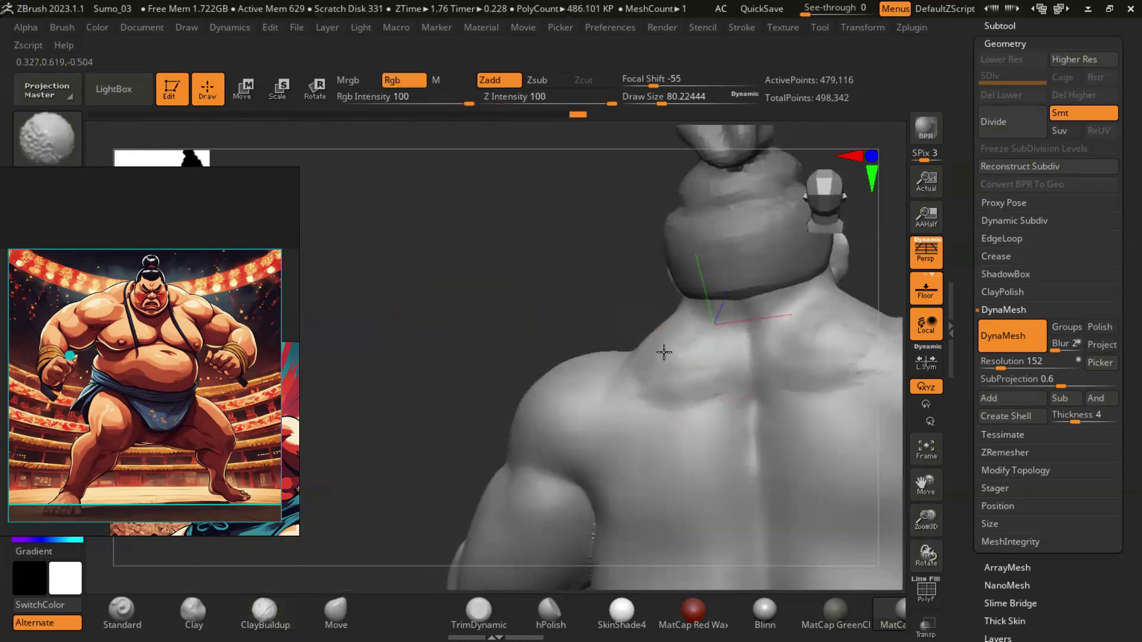
mouse_move(550, 304)
right_down()
mouse_move(790, 288)
mouse_move(483, 254)
right_up()
mouse_move(398, 229)
right_down()
mouse_move(683, 316)
mouse_move(504, 282)
mouse_move(417, 236)
mouse_move(558, 334)
mouse_move(583, 332)
mouse_move(572, 353)
mouse_move(791, 357)
mouse_move(783, 350)
mouse_move(829, 339)
mouse_move(659, 357)
right_up()
mouse_move(733, 364)
right_down()
mouse_move(818, 316)
mouse_move(729, 387)
mouse_move(734, 333)
mouse_move(821, 469)
mouse_move(805, 410)
mouse_move(790, 436)
mouse_move(593, 357)
right_up()
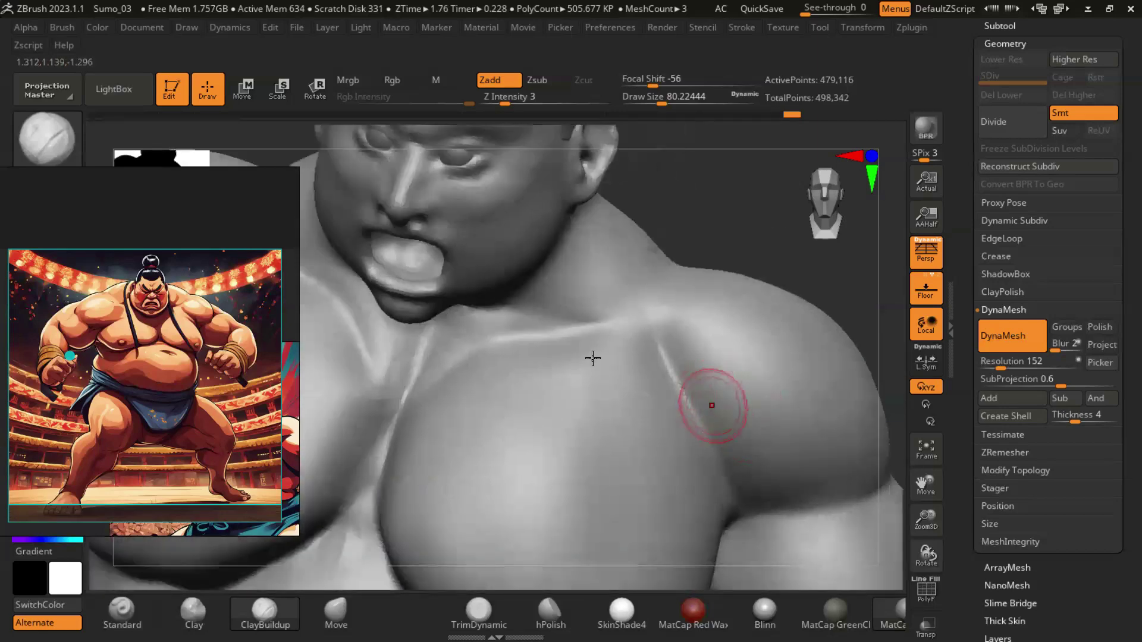
mouse_move(728, 424)
right_down()
mouse_move(726, 438)
mouse_move(663, 392)
mouse_move(656, 283)
right_up()
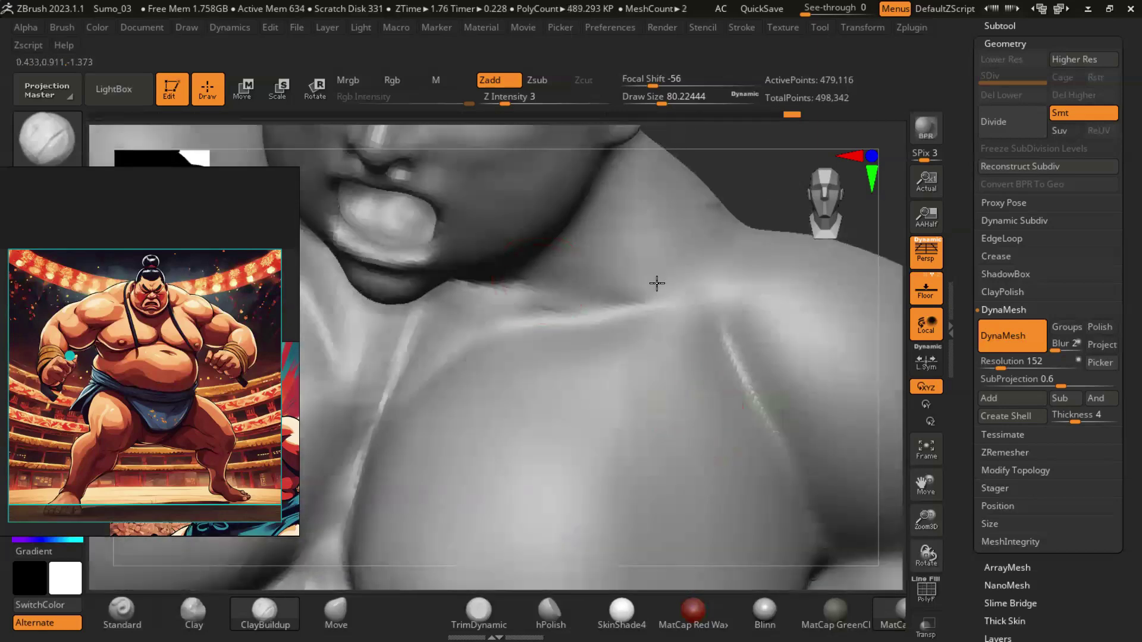
Step: Pick a Zsub carving brush and review the face, ear, neck and shoulder
mouse_move(740, 383)
right_down()
mouse_move(765, 395)
mouse_move(770, 292)
right_up()
click(47, 138)
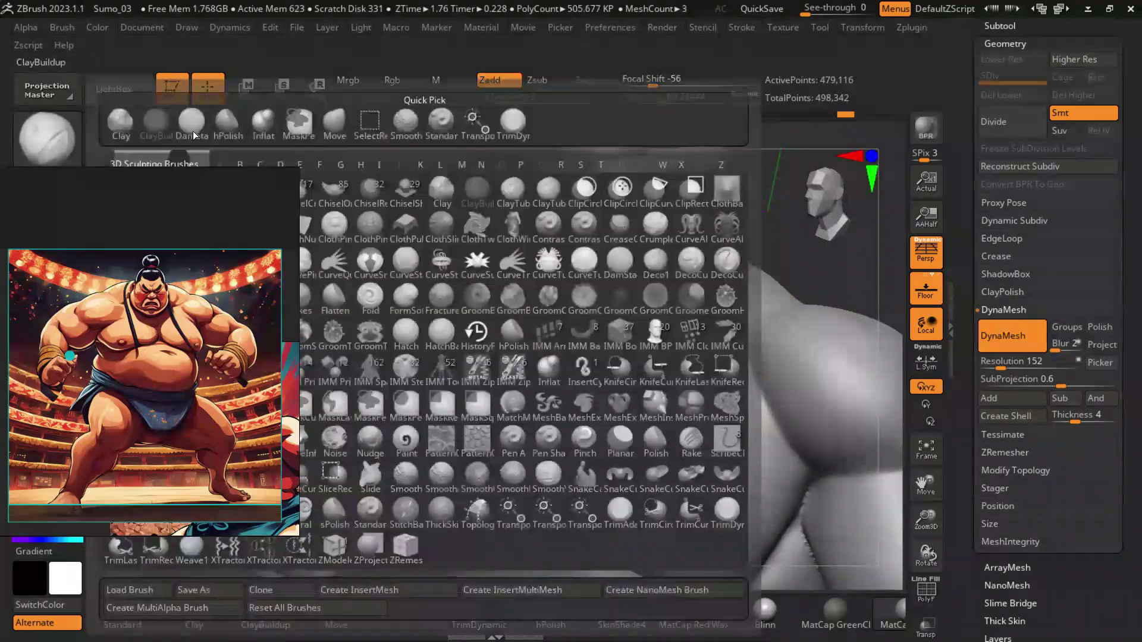
click(192, 130)
mouse_move(739, 401)
right_down()
mouse_move(683, 337)
mouse_move(642, 433)
mouse_move(739, 265)
mouse_move(421, 351)
right_up()
mouse_move(760, 345)
right_down()
mouse_move(760, 323)
mouse_move(739, 339)
right_up()
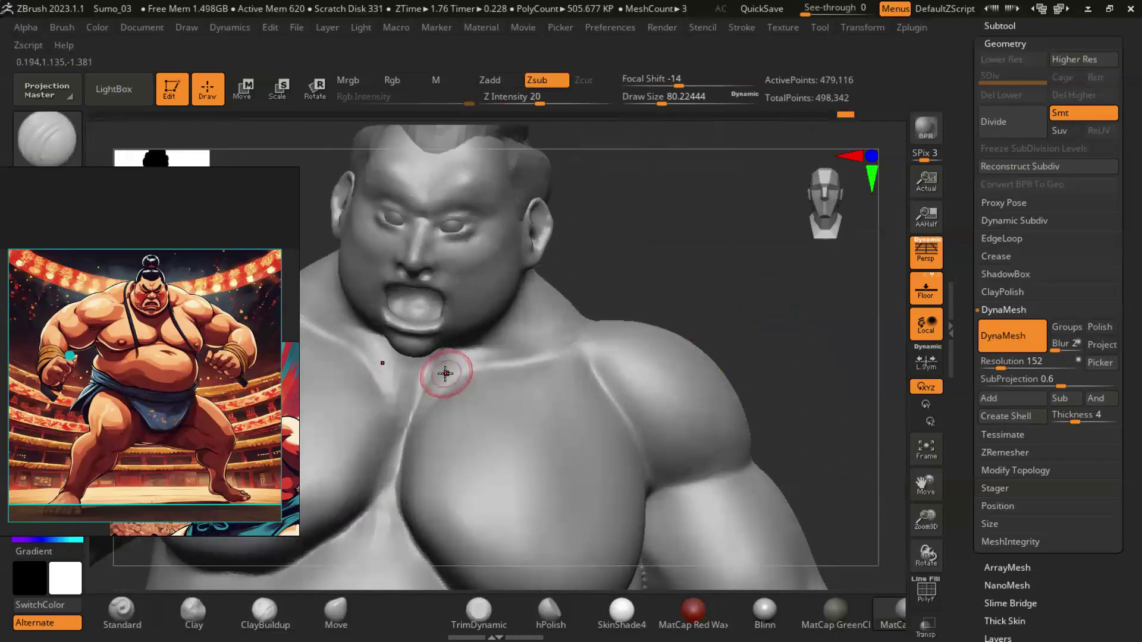
mouse_move(584, 324)
right_down()
mouse_move(827, 375)
mouse_move(523, 377)
mouse_move(653, 285)
mouse_move(724, 301)
mouse_move(668, 301)
right_up()
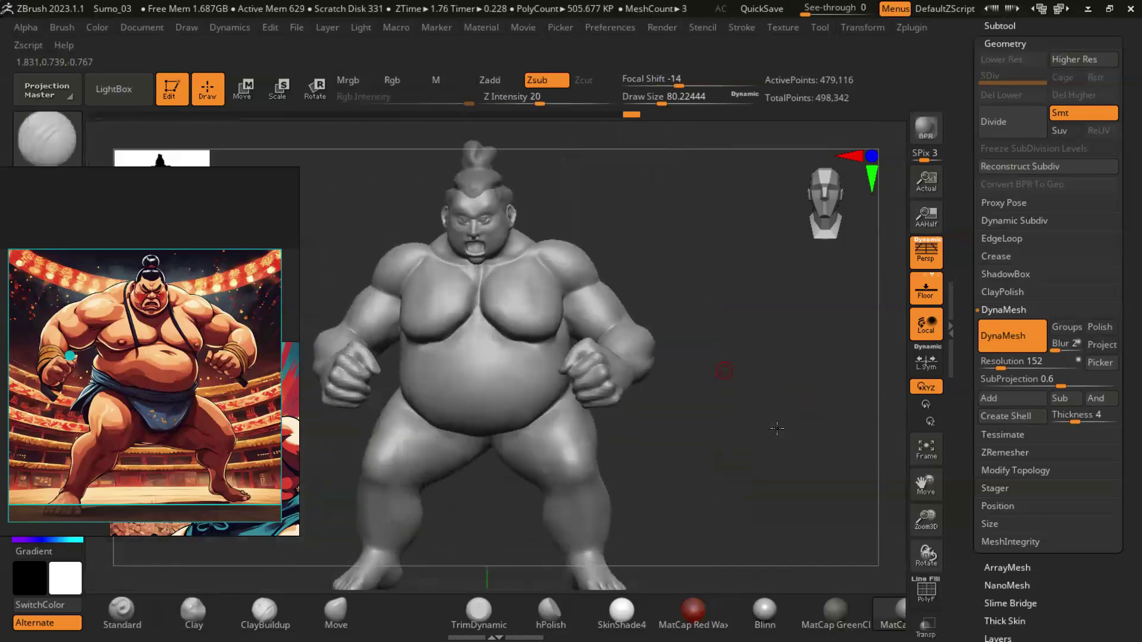
scroll(223, 375, up, 2)
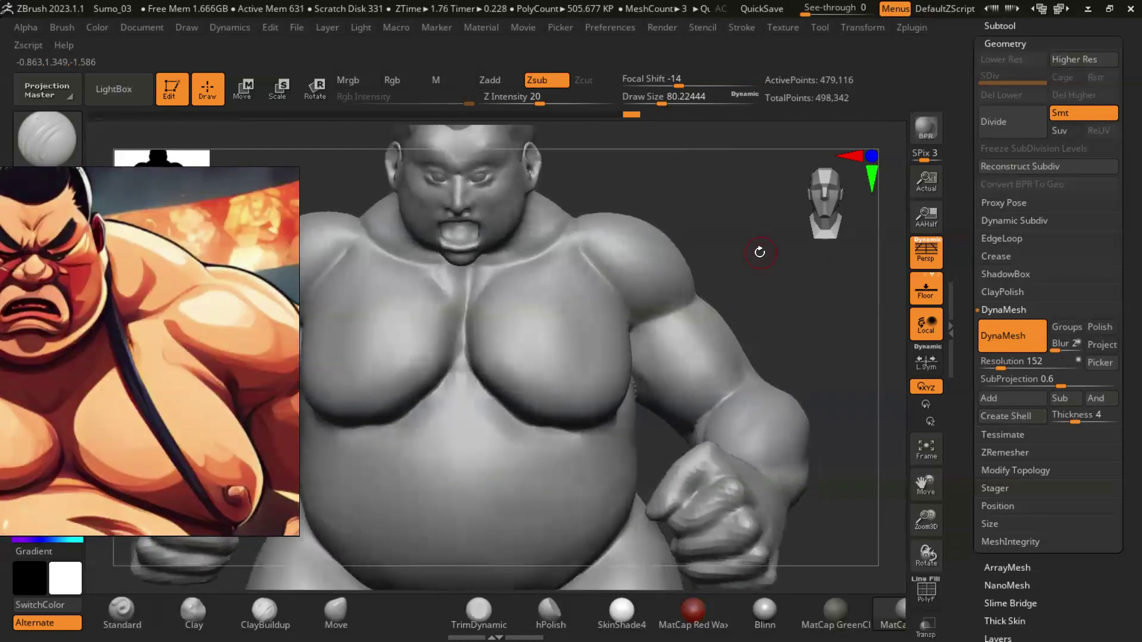
Step: Carve the neck-to-shoulder crease with DamStandard, deepening it from a second angle
drag(757, 250, 145, 333)
scroll(172, 334, down, 2)
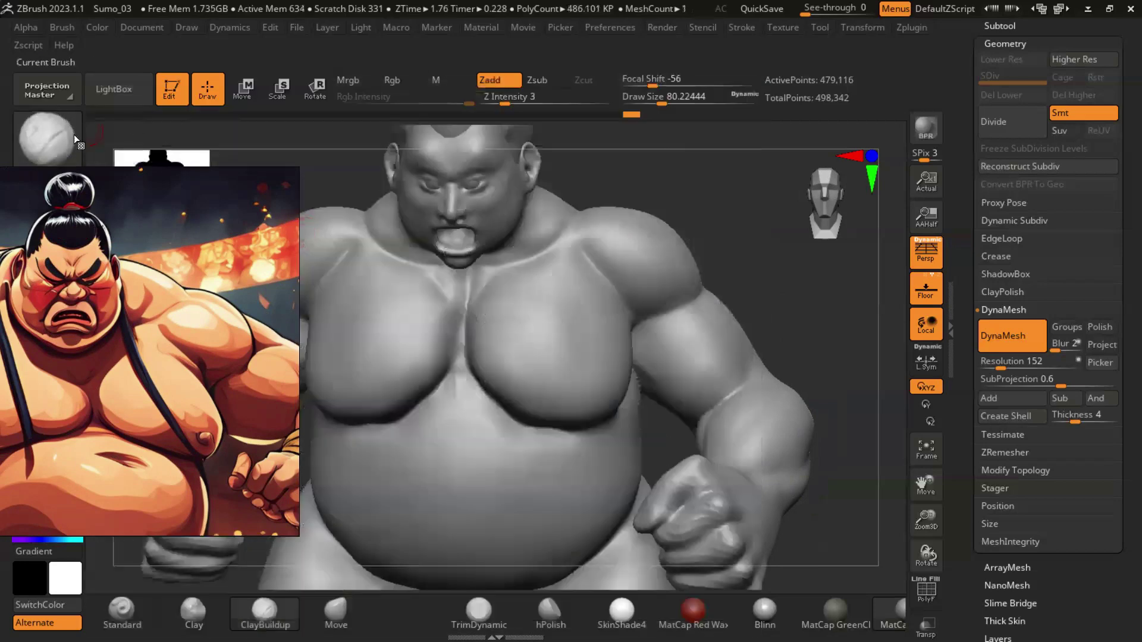
click(65, 135)
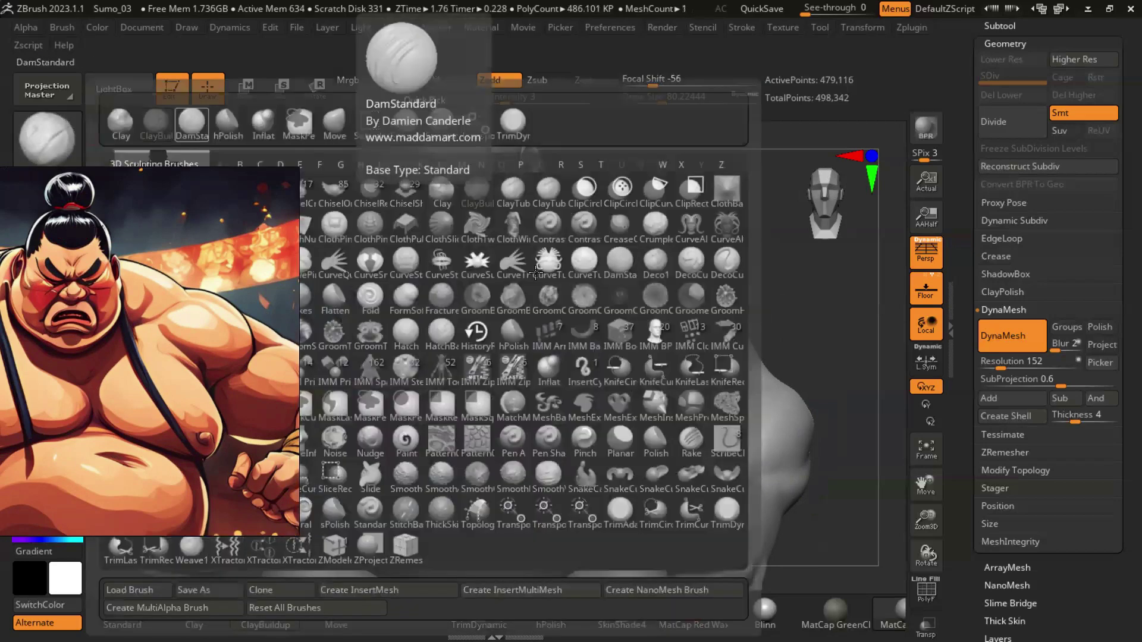
click(537, 274)
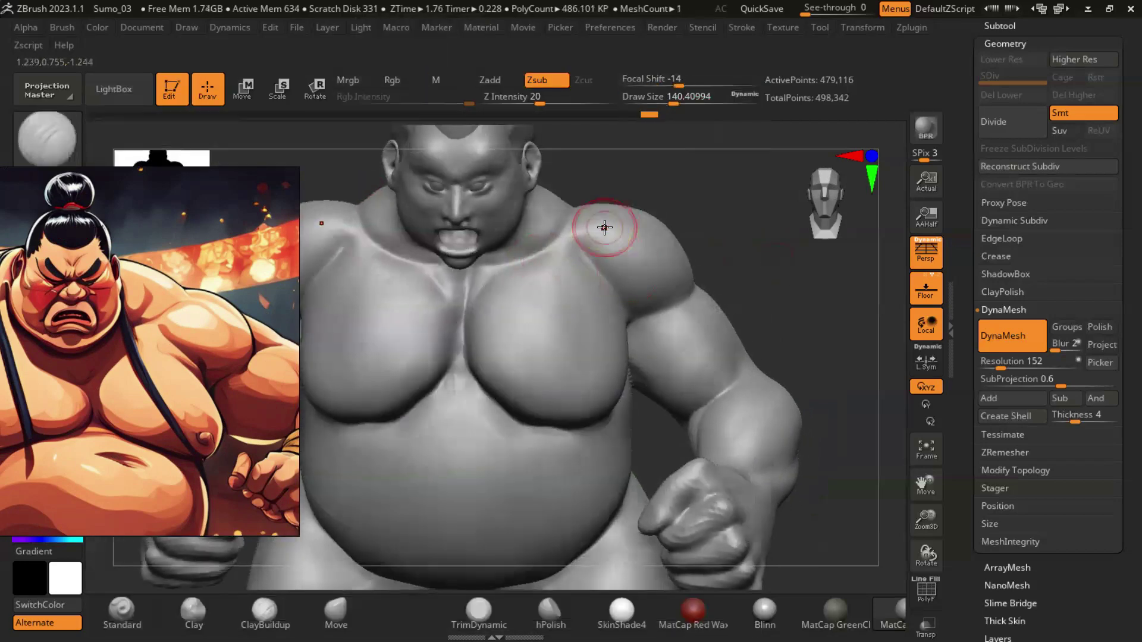
drag(610, 220, 550, 249)
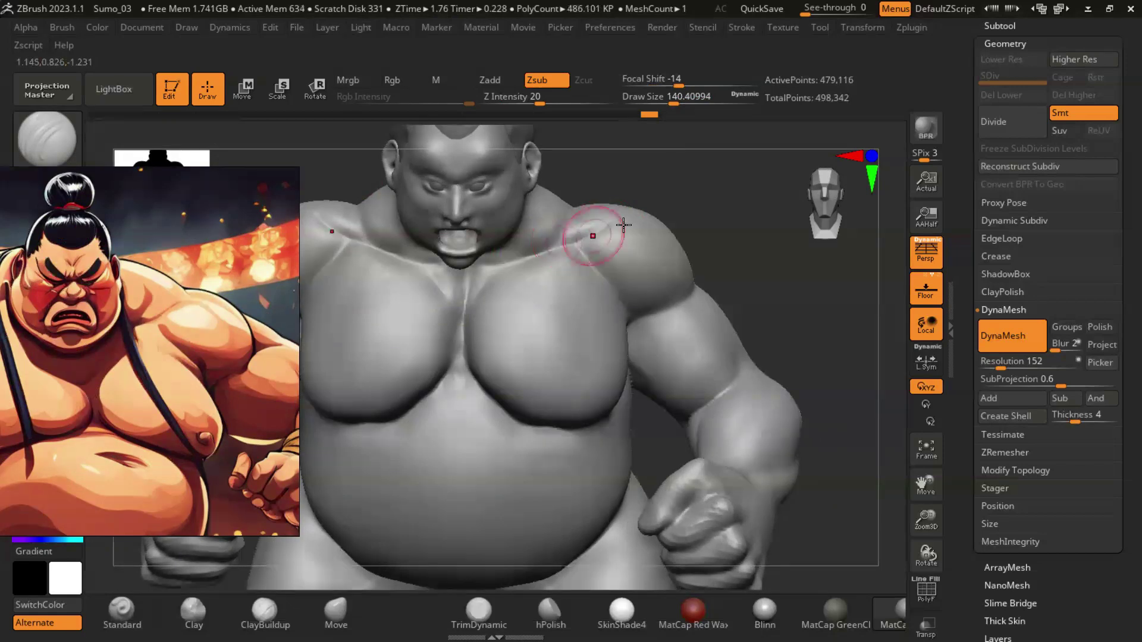
mouse_move(773, 220)
mouse_down()
mouse_move(625, 199)
mouse_move(769, 261)
mouse_up()
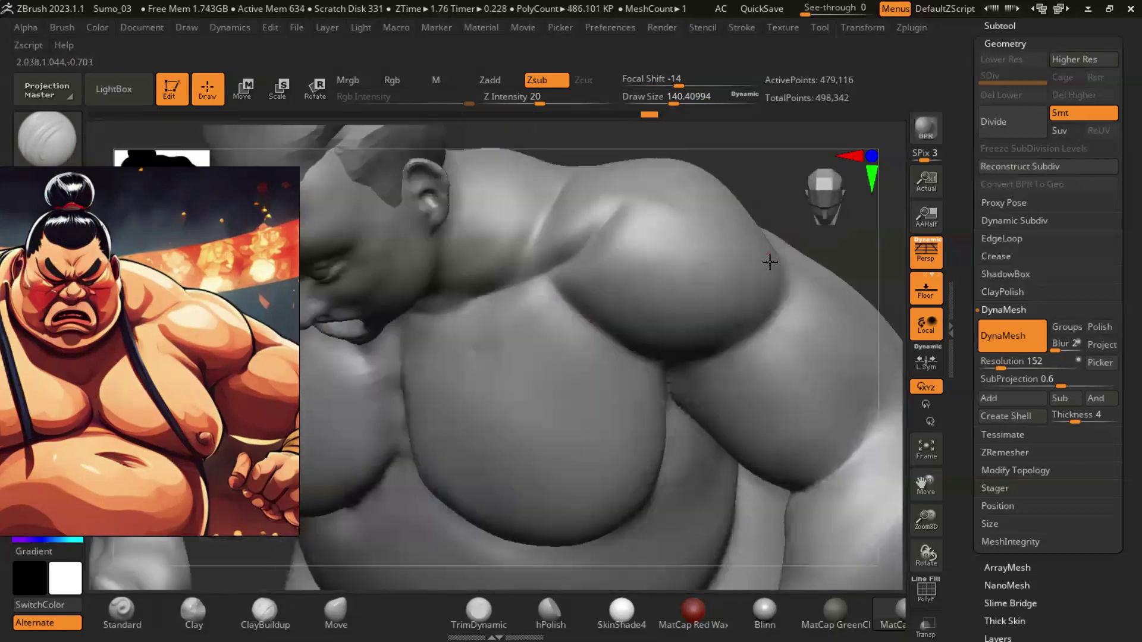
drag(838, 254, 520, 275)
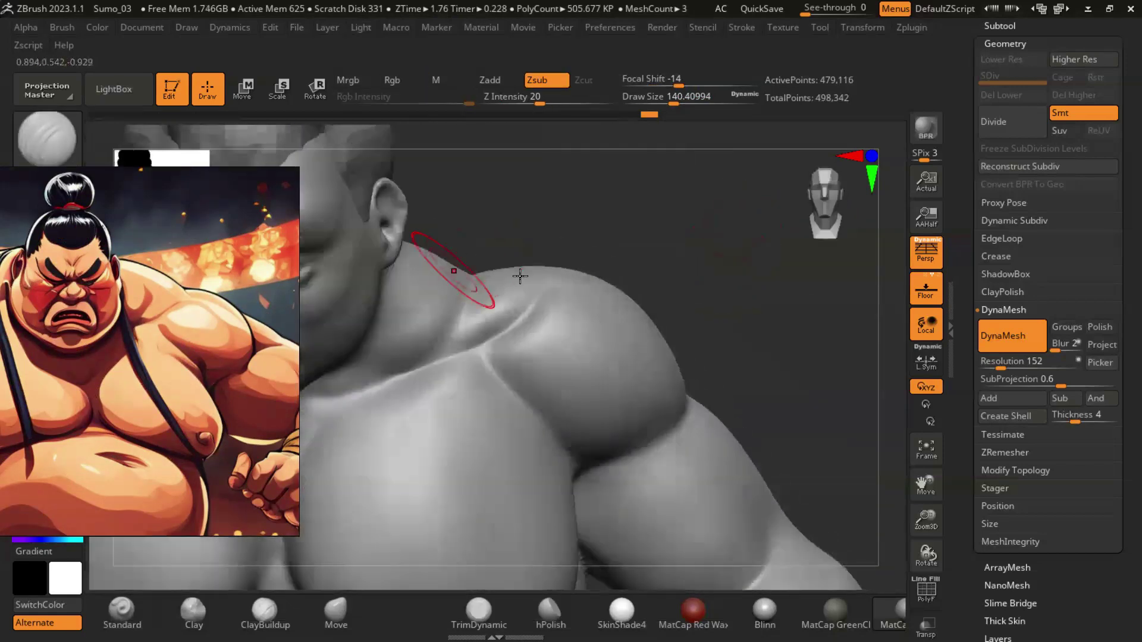
mouse_move(765, 334)
mouse_down()
mouse_move(632, 365)
mouse_move(535, 293)
mouse_up()
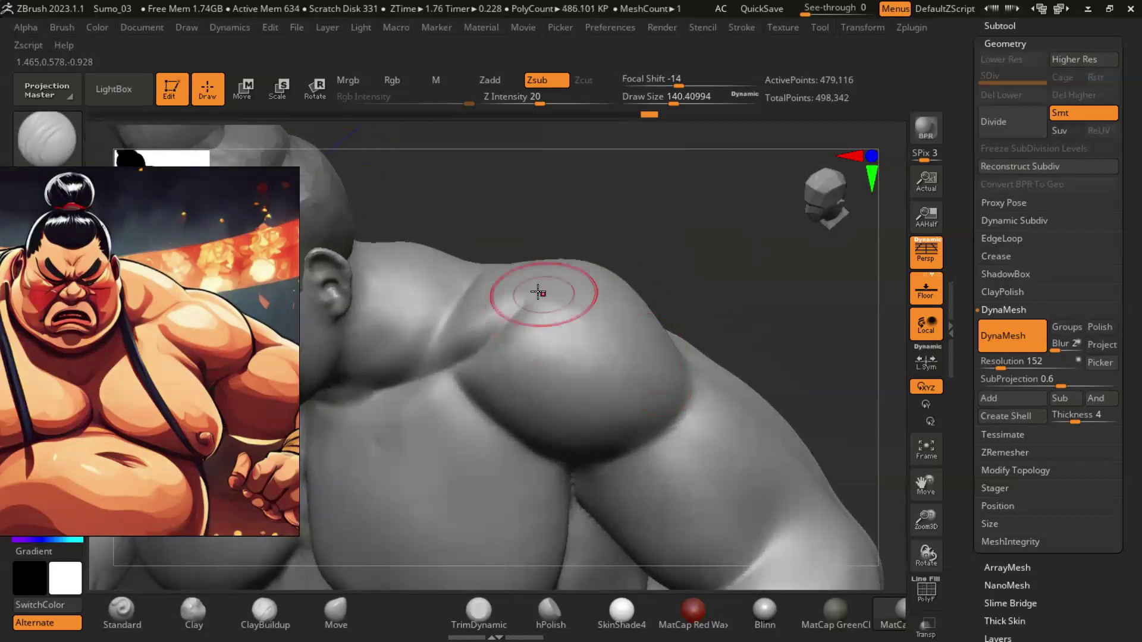
drag(683, 360, 662, 294)
Step: Build clay mass on top of the shoulder with ClayBuildup, checking shoulder, arm and chest
key(b)
key(c)
key(b)
mouse_move(743, 256)
mouse_down()
mouse_move(754, 201)
mouse_move(712, 262)
mouse_move(436, 289)
mouse_up()
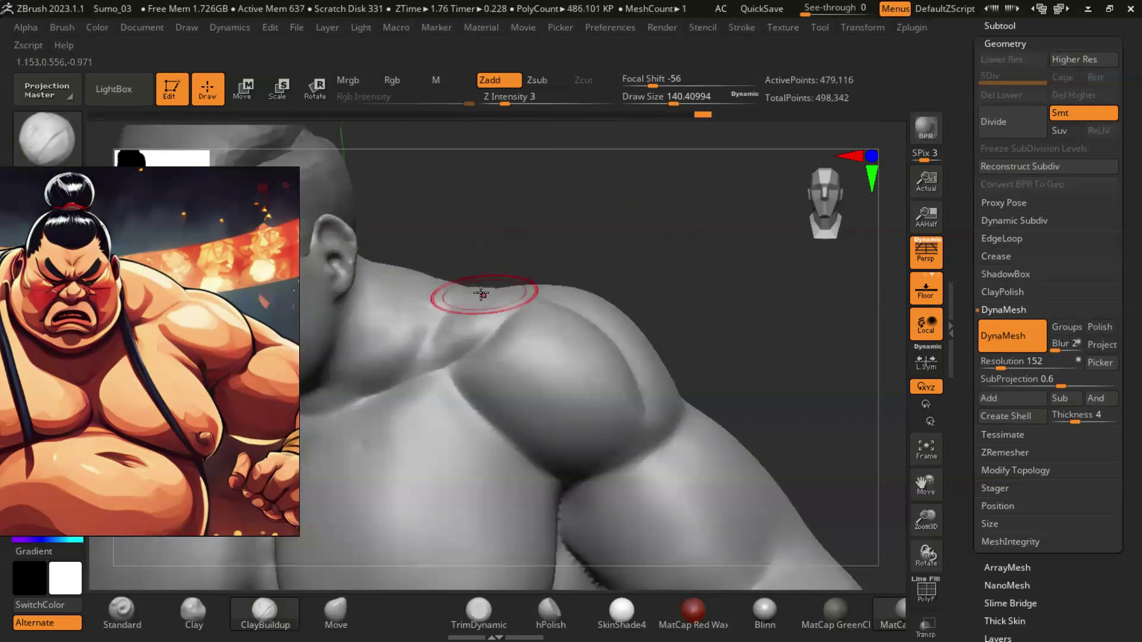
mouse_move(615, 234)
mouse_down()
mouse_move(435, 336)
mouse_move(471, 301)
mouse_move(645, 270)
mouse_up()
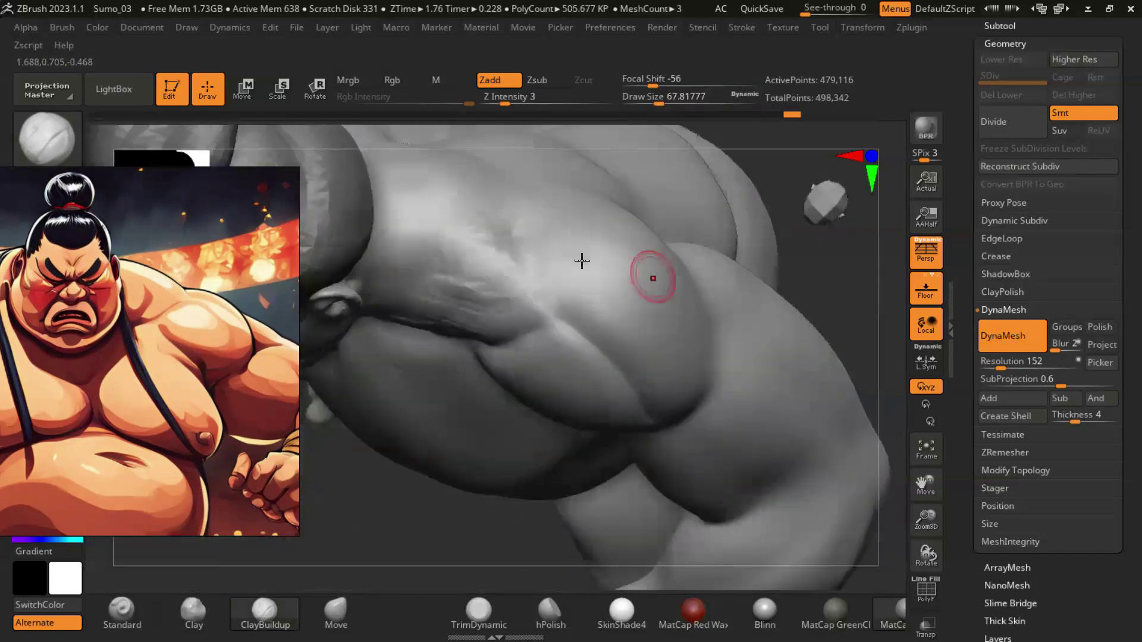
drag(840, 276, 527, 193)
mouse_move(661, 319)
mouse_down()
mouse_move(765, 326)
mouse_move(783, 243)
mouse_move(536, 327)
mouse_up()
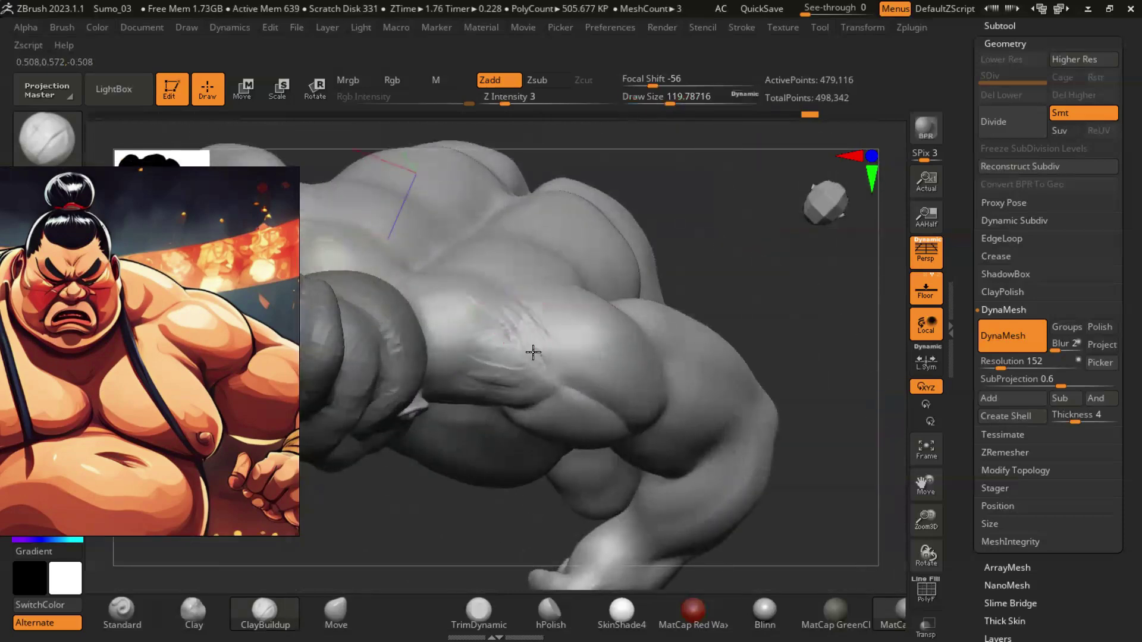
mouse_move(722, 336)
mouse_down()
mouse_move(768, 342)
mouse_move(509, 369)
mouse_move(459, 242)
mouse_move(758, 357)
mouse_move(815, 396)
mouse_up()
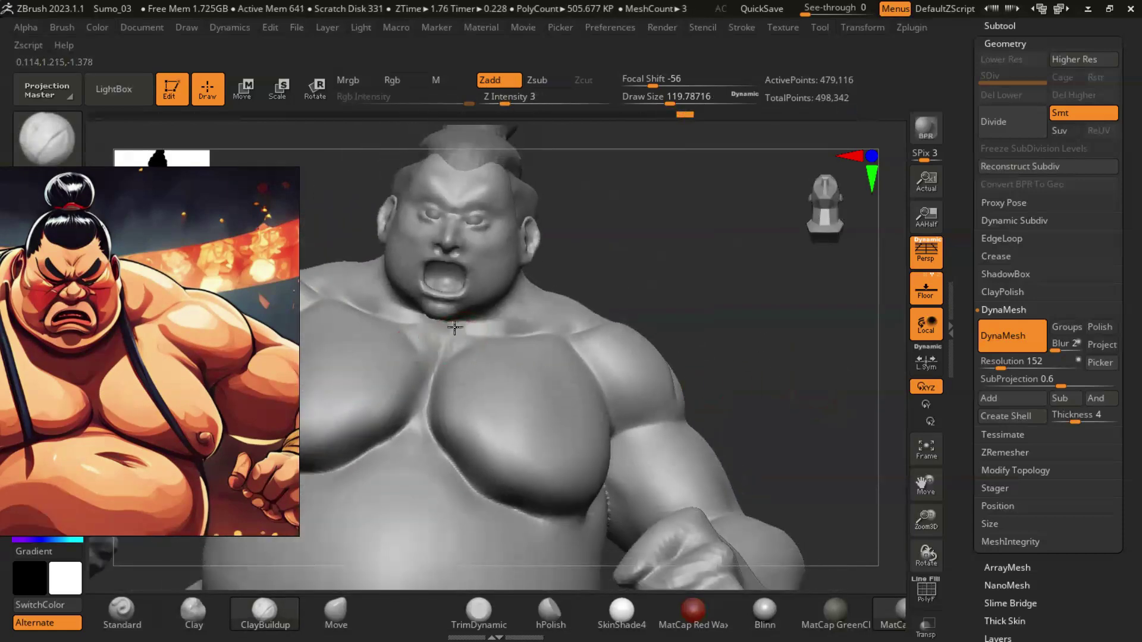
mouse_move(451, 327)
mouse_down()
mouse_move(774, 333)
mouse_move(777, 348)
mouse_up()
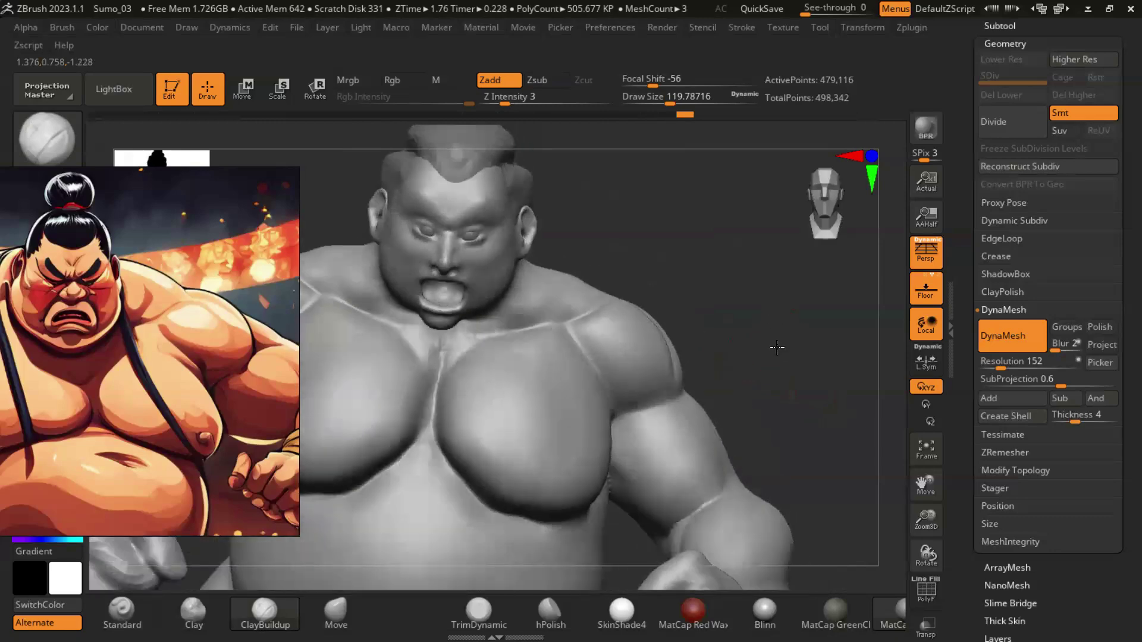
Step: Carve the centre-chest groove with DamStandard and smooth it, then view the torso front-on
key(b)
key(d)
key(s)
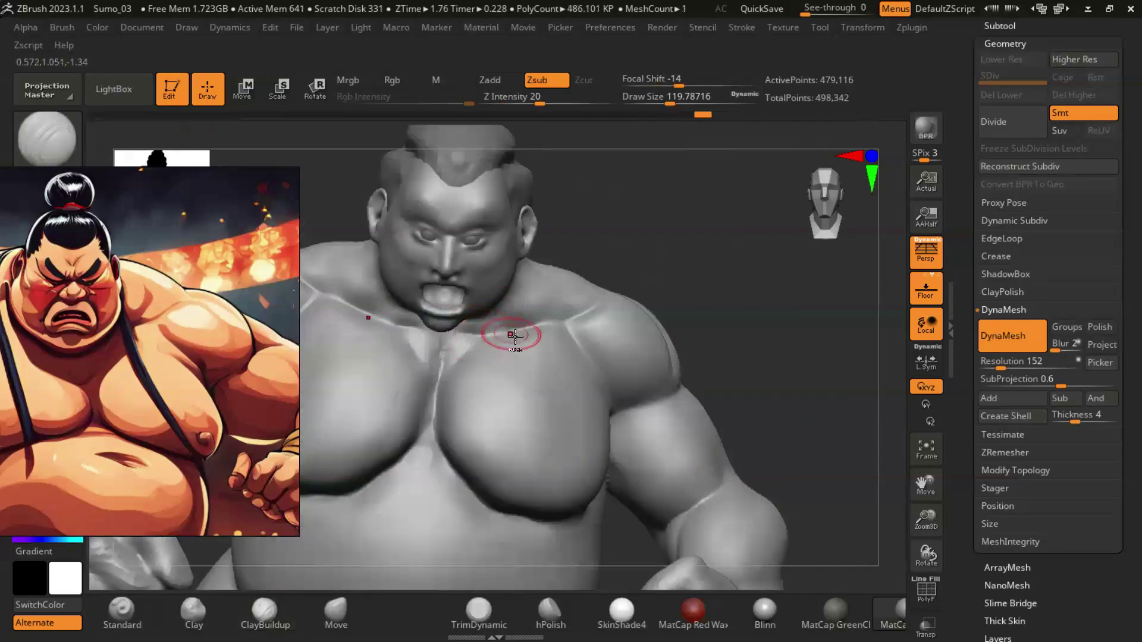
drag(724, 316, 446, 357)
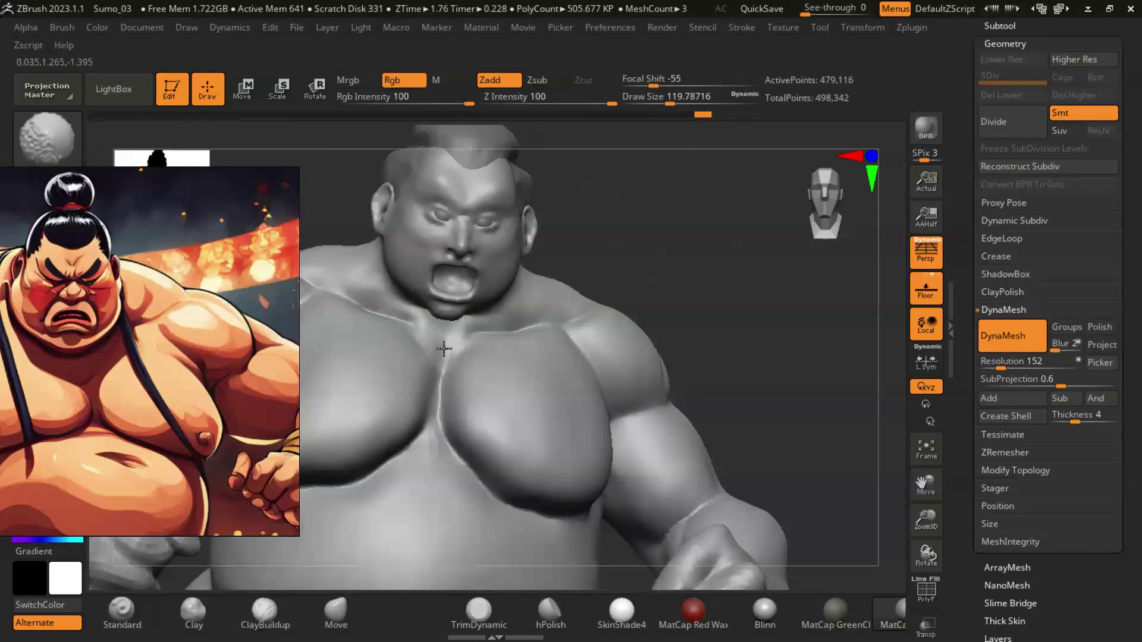
key(shift)
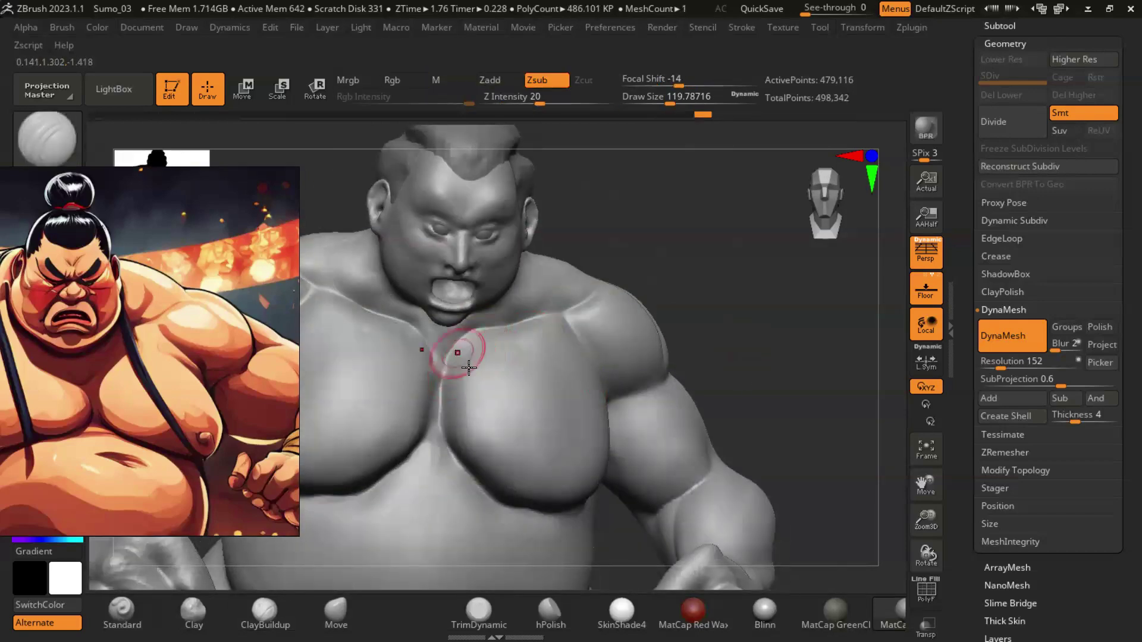
drag(724, 327, 738, 369)
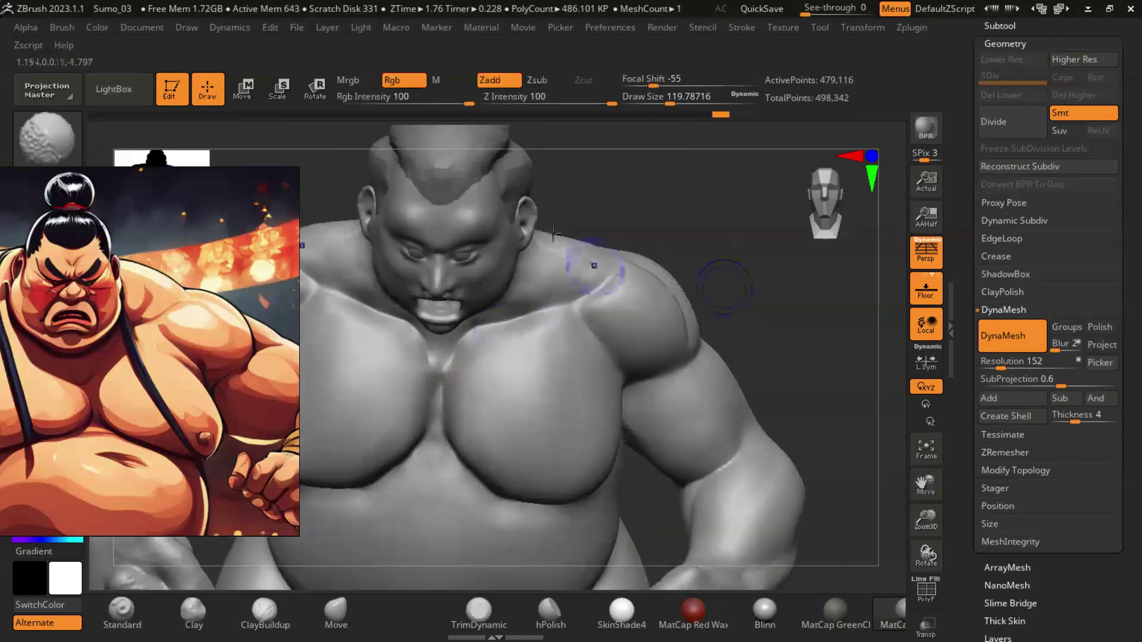
mouse_move(761, 310)
mouse_down()
mouse_move(789, 268)
mouse_move(632, 270)
mouse_up()
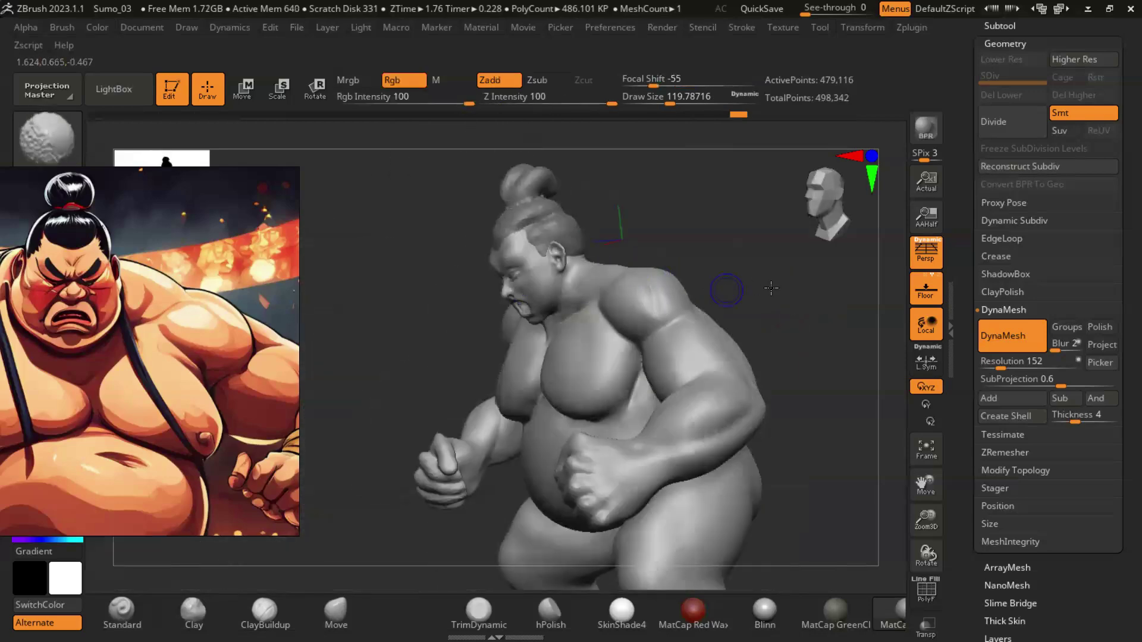
shift+drag(771, 288, 556, 309)
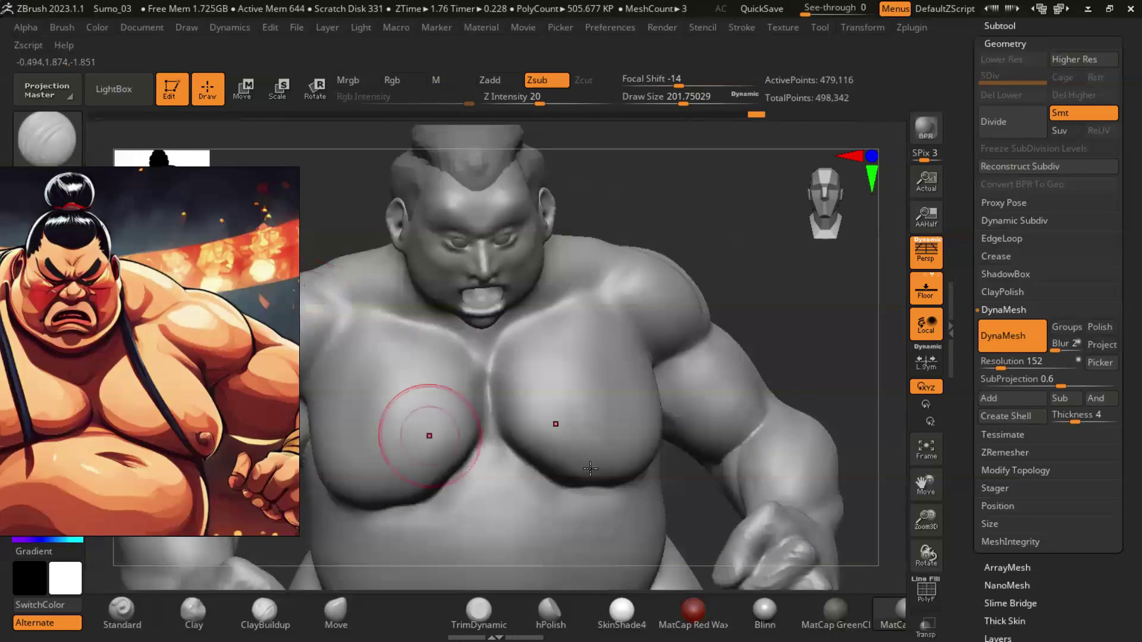
Step: Switch to the Standard brush, orbit slightly, and select DamStandard from the brush library
key(b)
key(s)
key(t)
mouse_move(491, 419)
mouse_down()
mouse_move(817, 346)
mouse_move(795, 318)
mouse_up()
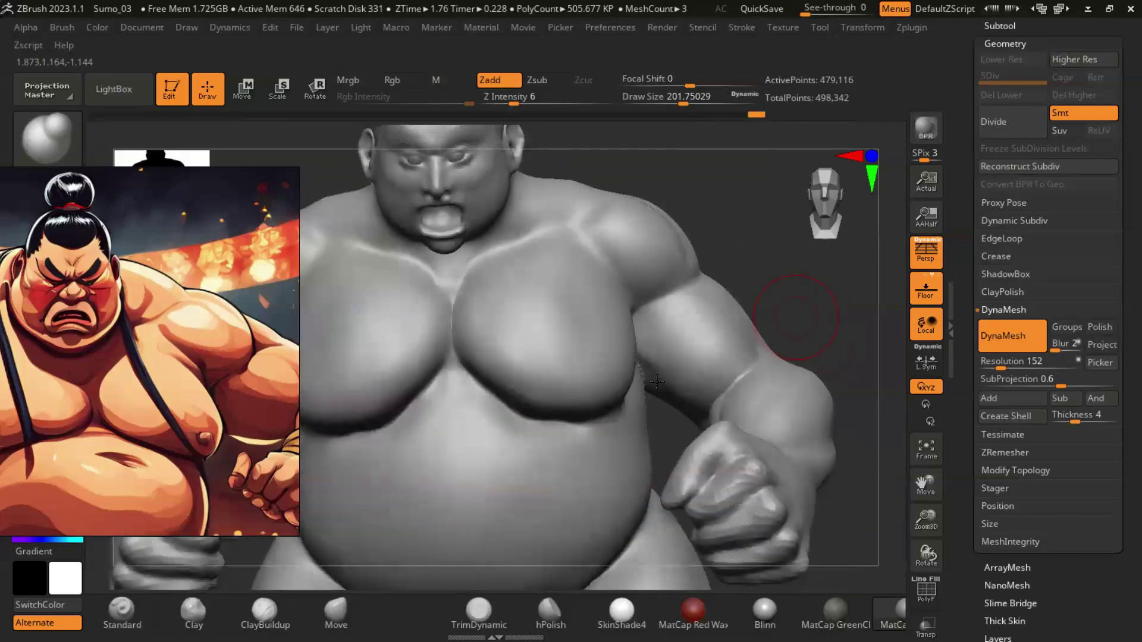
click(47, 137)
click(47, 137)
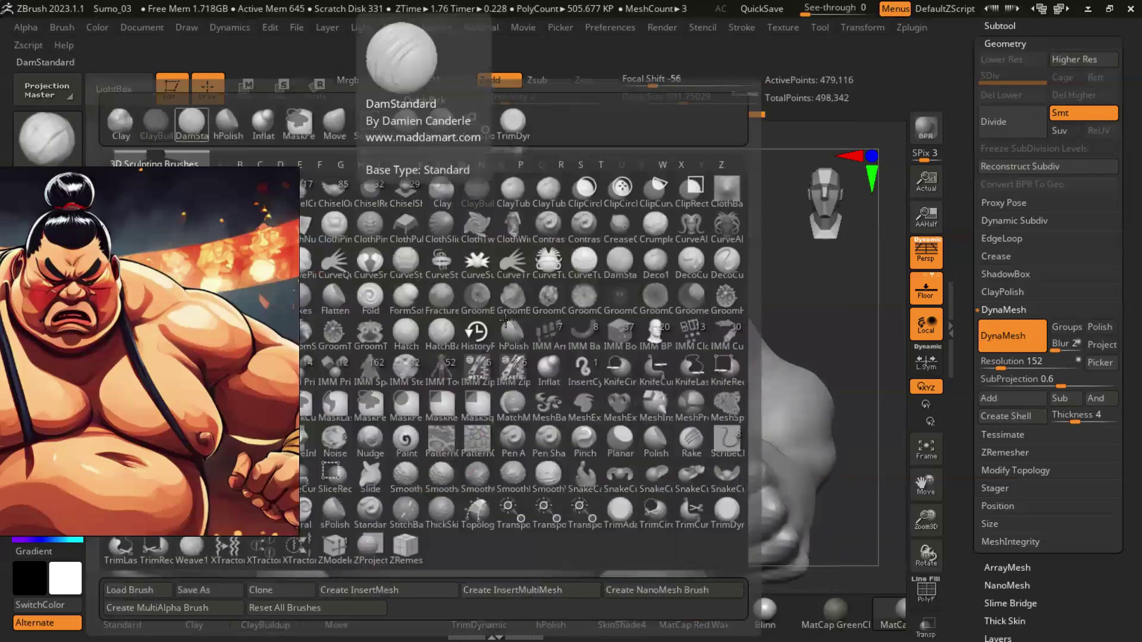
Step: Frame the whole sumo, checking three-quarter and front views before returning to the chest
click(140, 119)
mouse_move(555, 418)
mouse_down()
mouse_move(738, 313)
mouse_move(607, 344)
mouse_up()
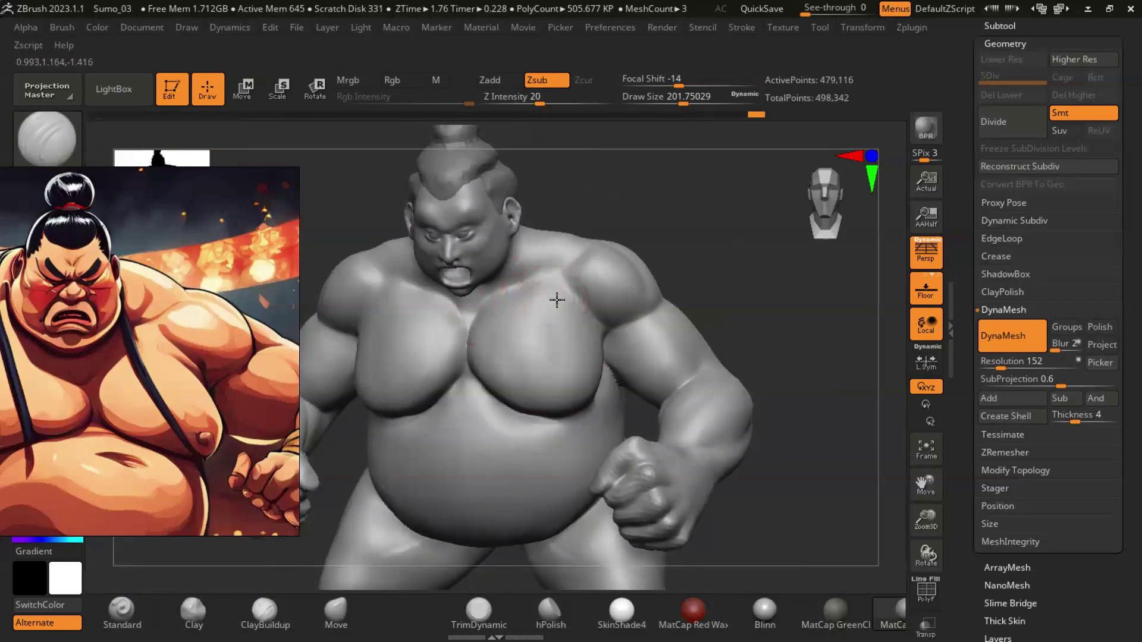
drag(553, 299, 544, 291)
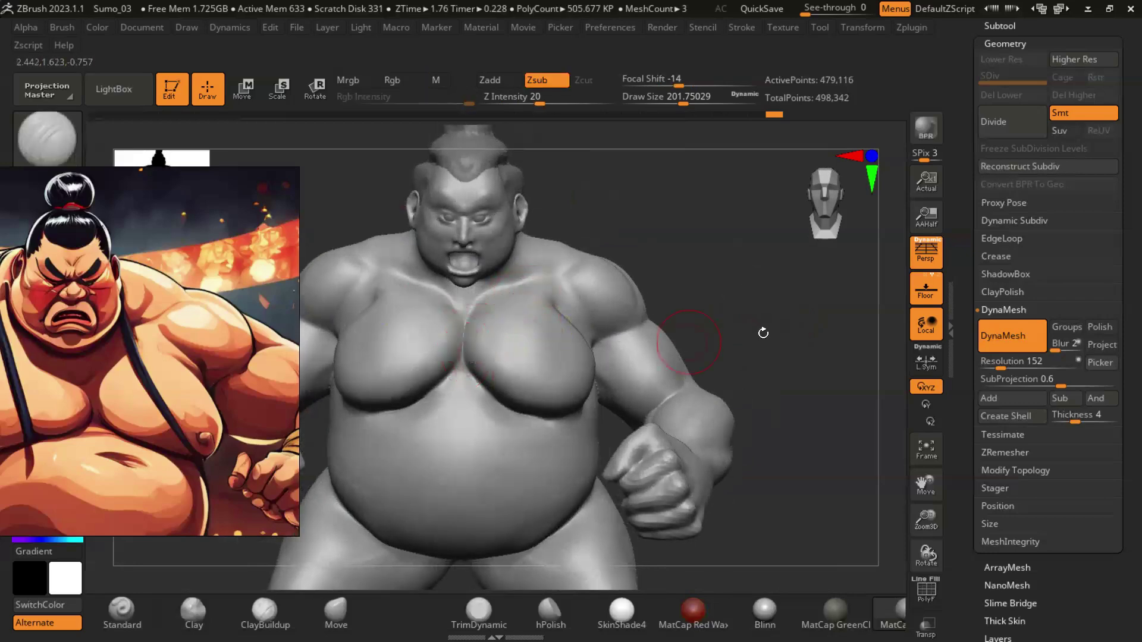
drag(763, 333, 578, 333)
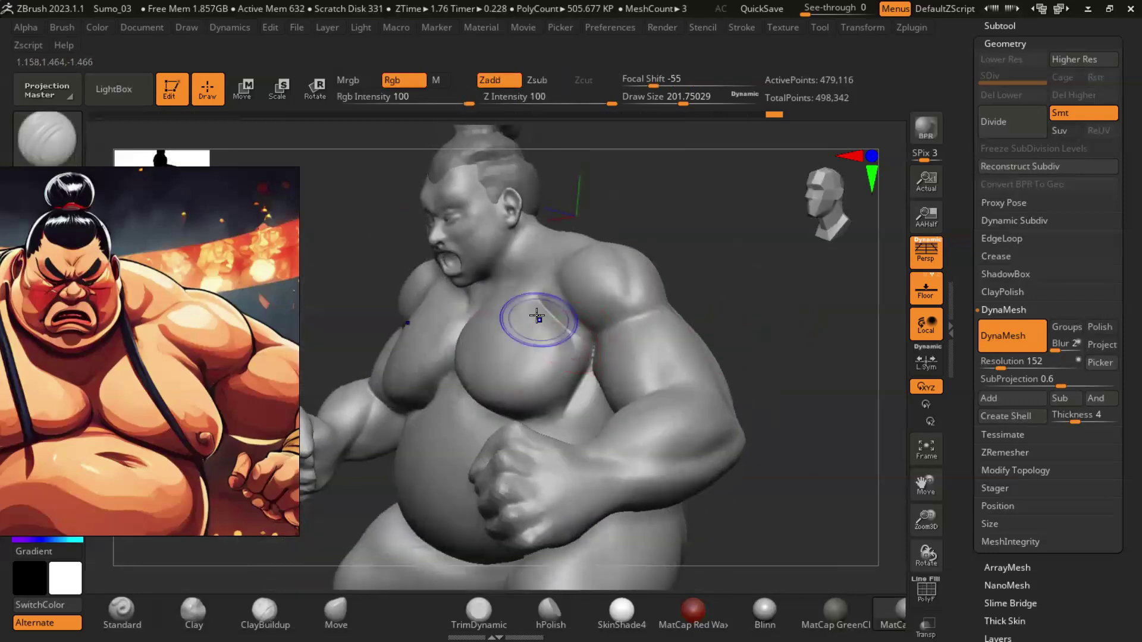
key(f)
drag(793, 350, 565, 437)
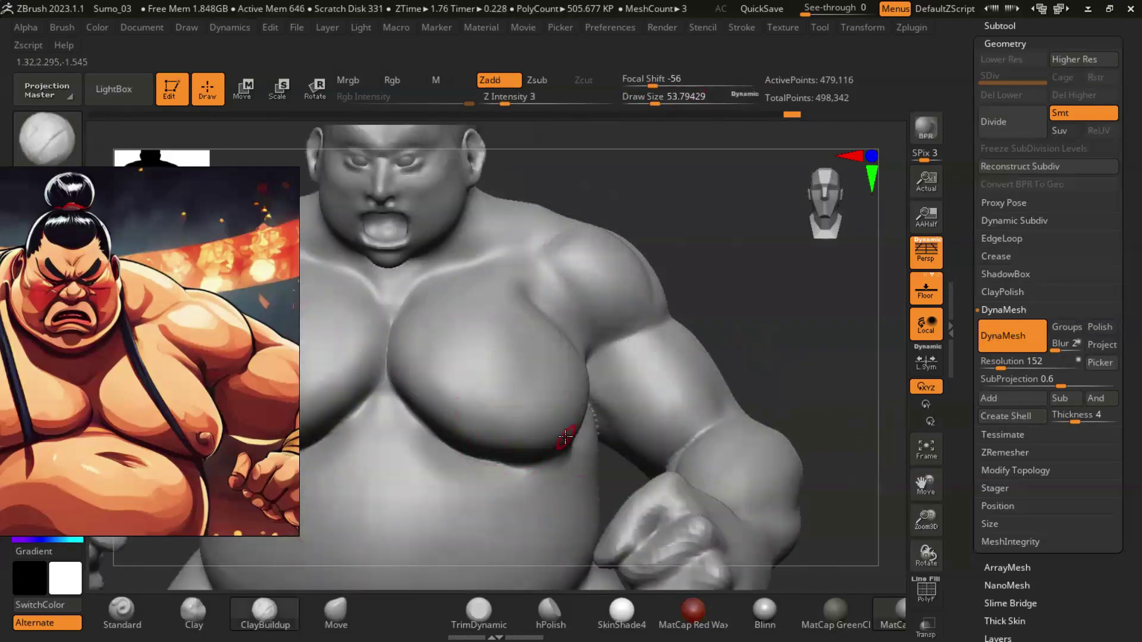
key(f)
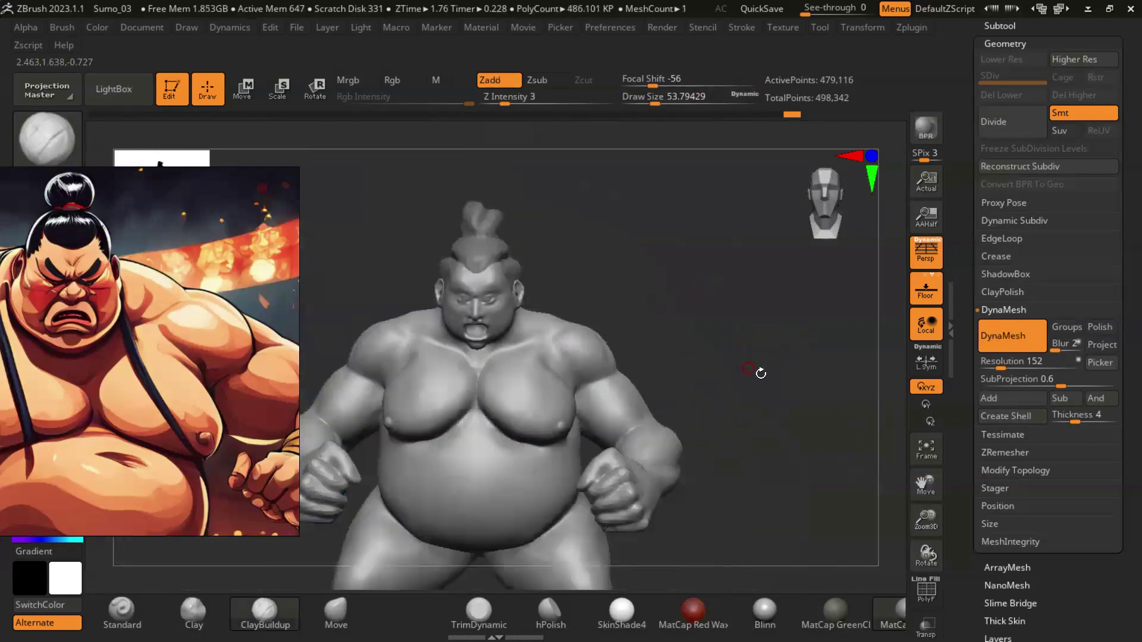
mouse_move(759, 374)
mouse_down()
mouse_move(757, 411)
mouse_move(545, 275)
mouse_up()
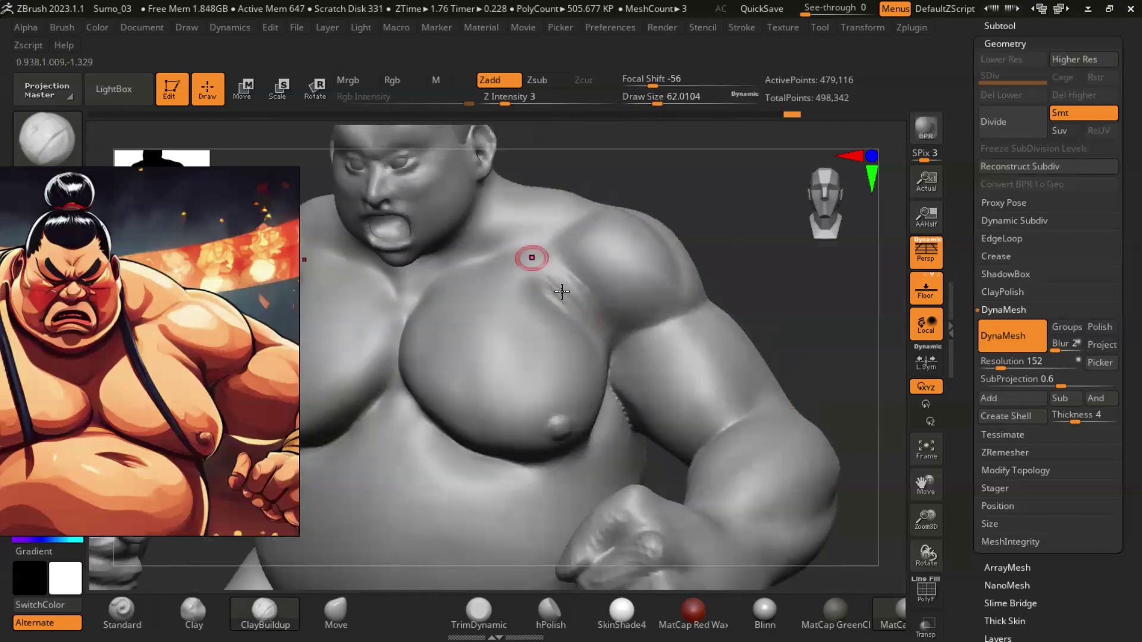
right_drag(601, 336, 637, 308)
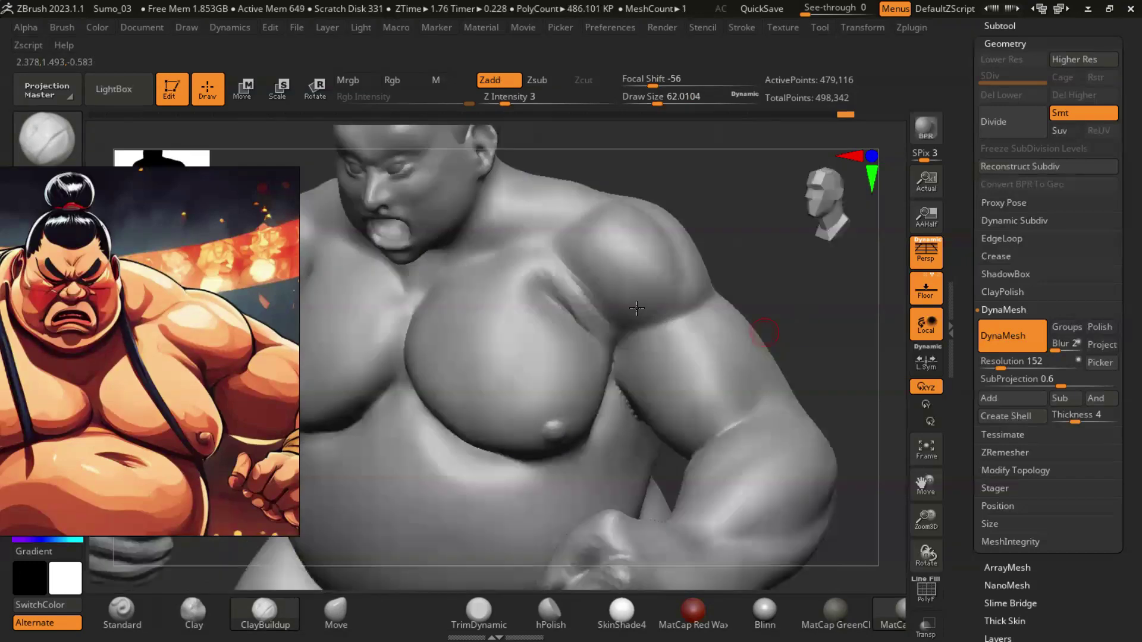
key(f)
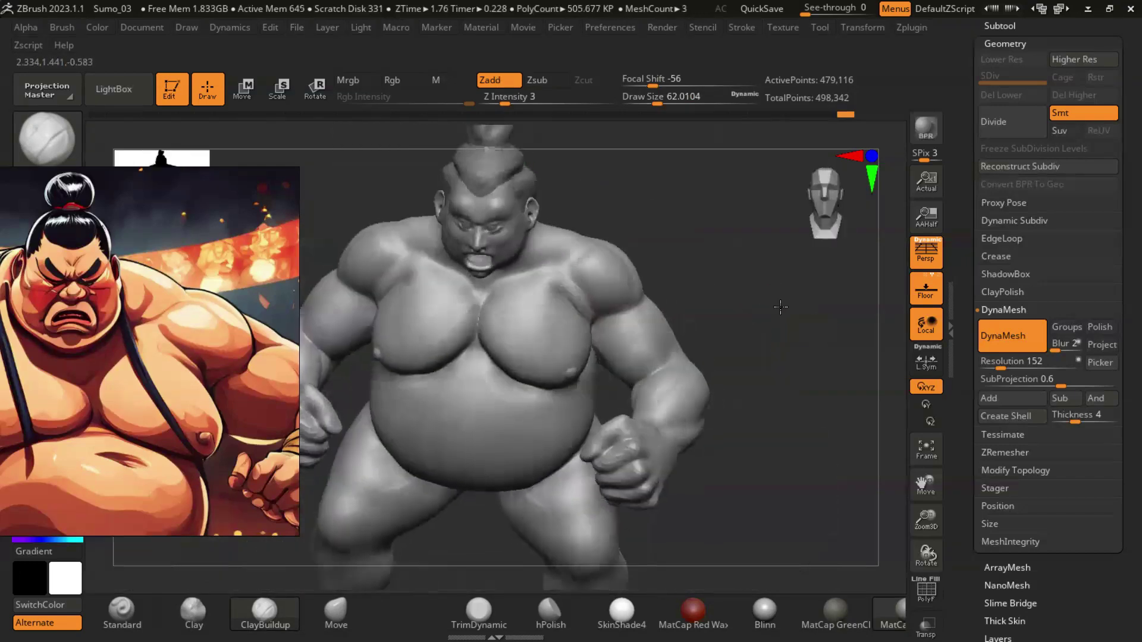
alt+right_drag(538, 255, 610, 336)
Step: Deepen the fold between chest and arm with DamStandard
key(b)
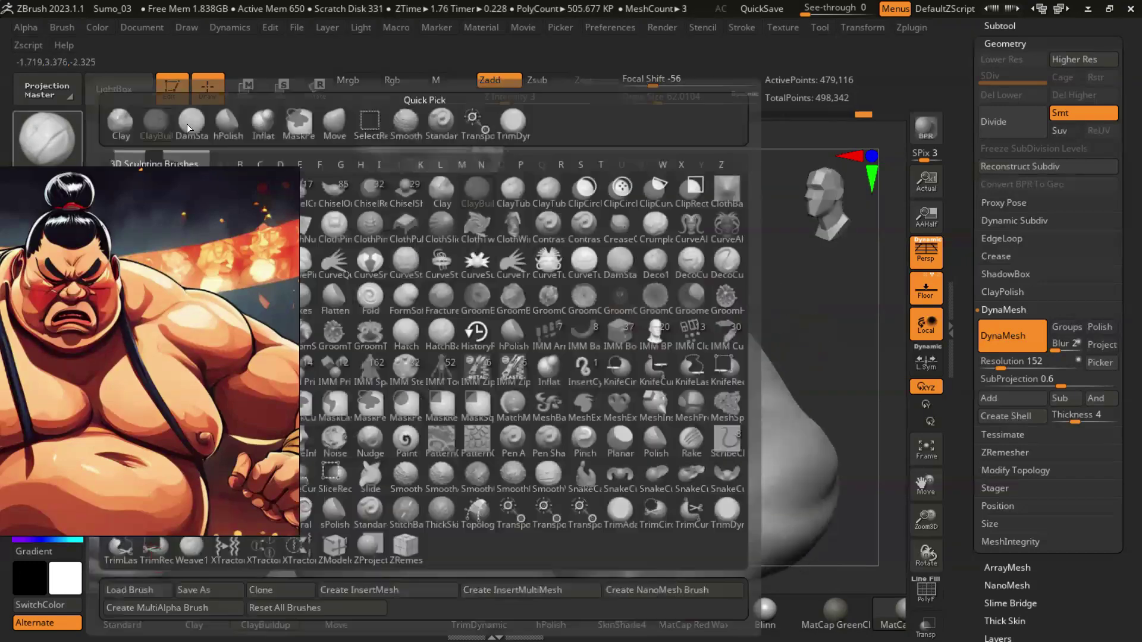
key(d)
key(s)
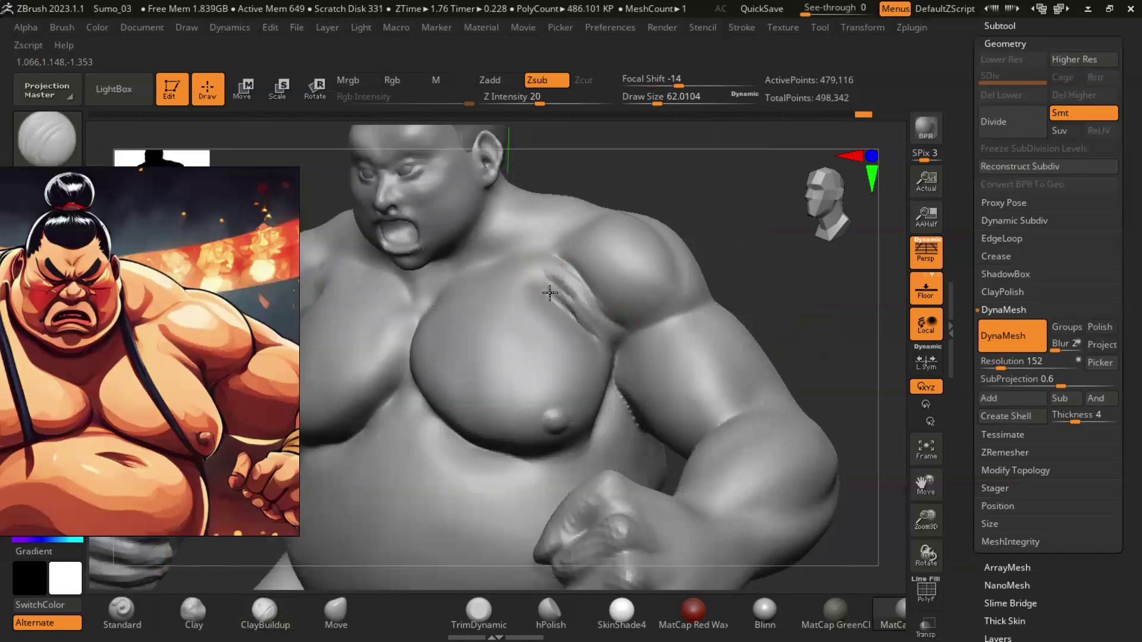
right_drag(606, 353, 570, 260)
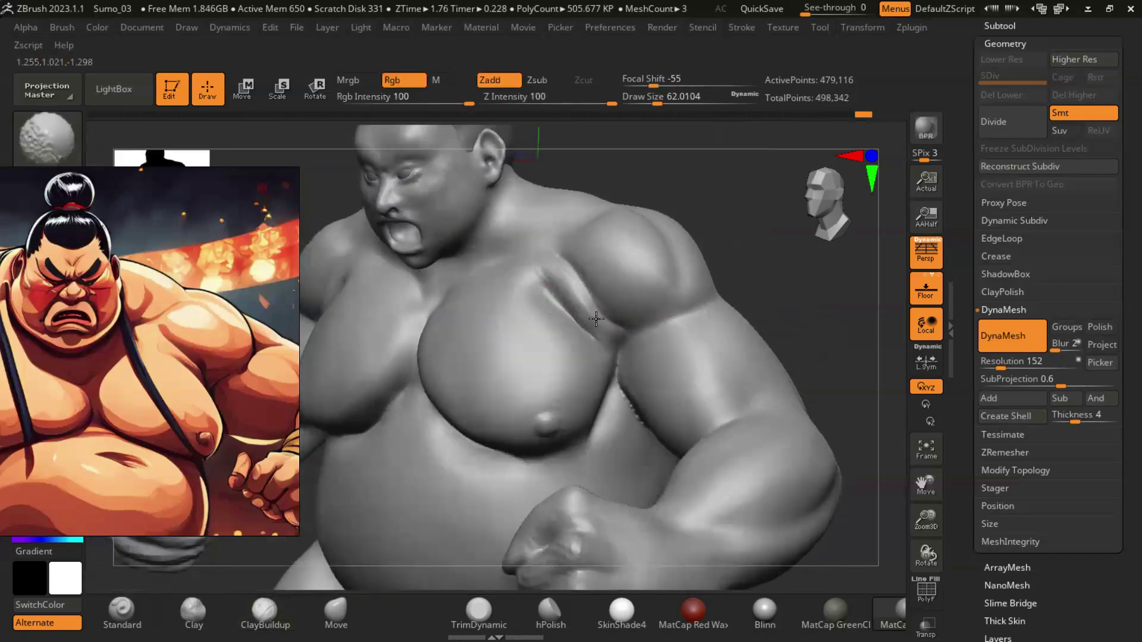
click(34, 132)
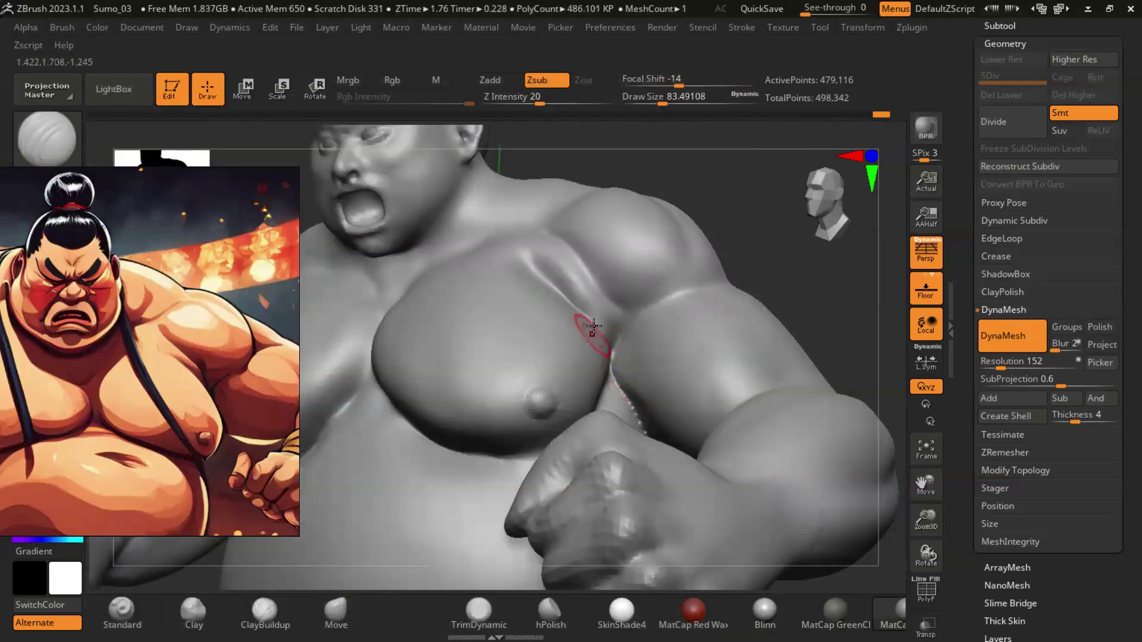
mouse_move(555, 300)
right_down()
mouse_move(820, 321)
mouse_move(797, 334)
mouse_move(633, 306)
right_up()
Step: Set Z Intensity to 10, frame the model, and switch back to DamStandard
text(10)
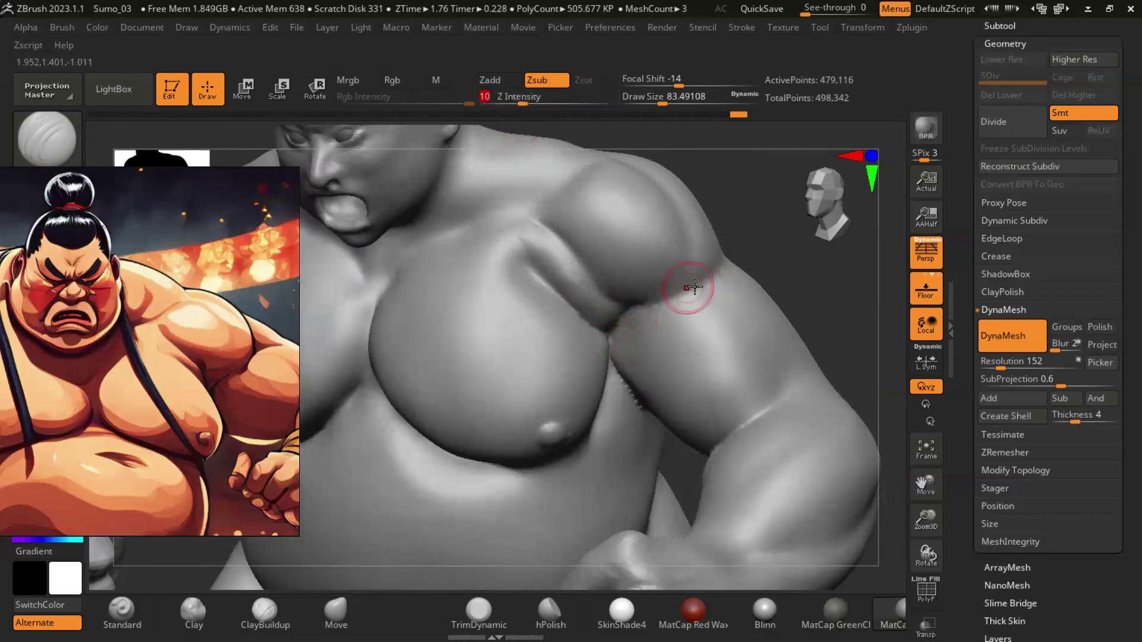
click(826, 202)
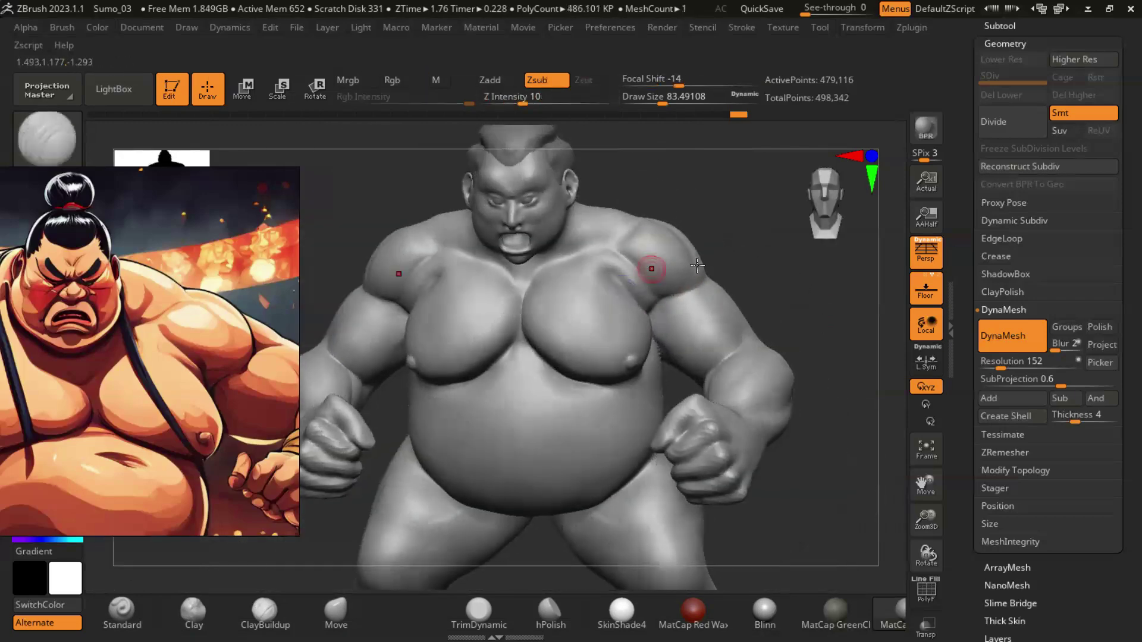
key(b)
key(c)
key(b)
key(b)
key(d)
key(s)
mouse_move(838, 318)
mouse_down()
mouse_move(816, 291)
mouse_move(799, 338)
mouse_move(726, 350)
mouse_move(655, 319)
mouse_up()
key(b)
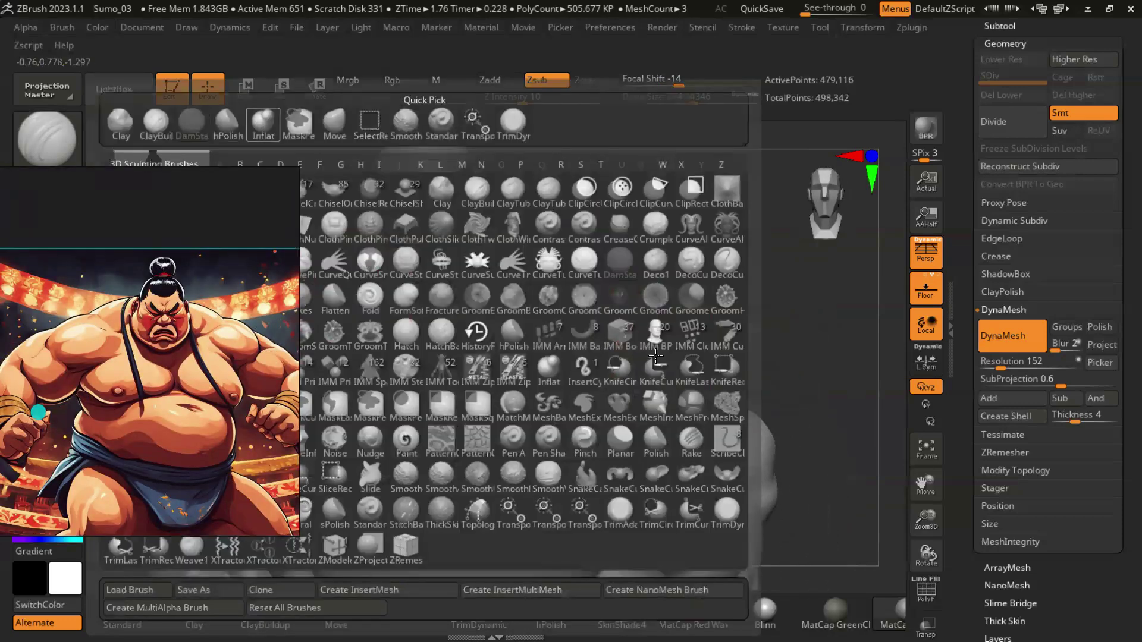
Step: Pick a gentle additive brush and enlarge Draw Size to about 400
key(i)
key(n)
drag(709, 333, 618, 267)
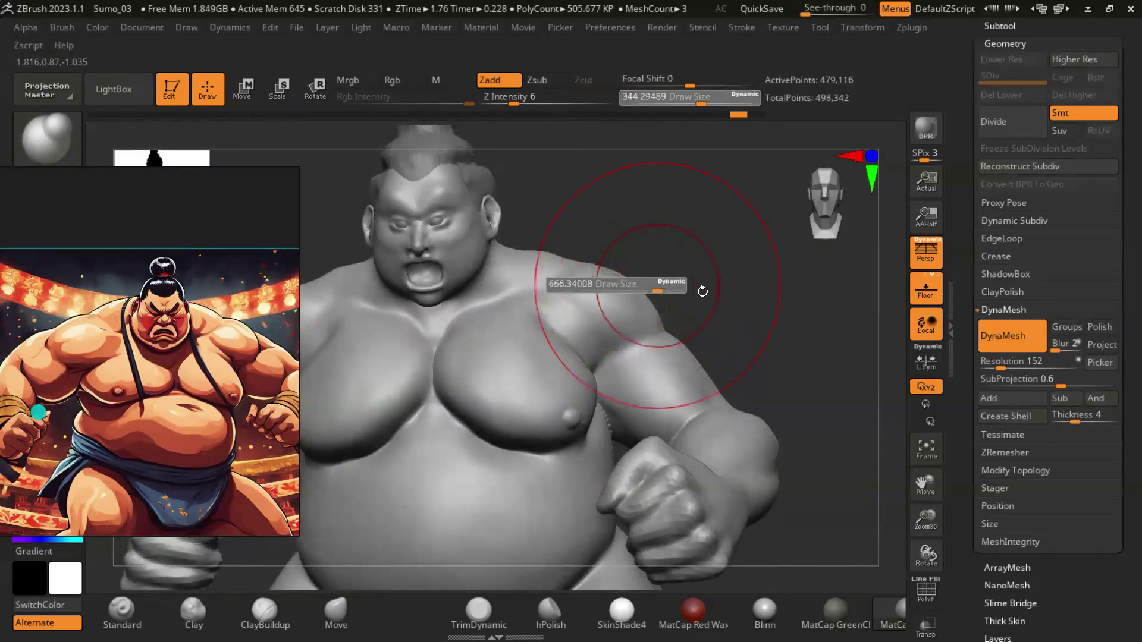
mouse_move(624, 284)
mouse_down()
mouse_move(591, 284)
mouse_move(689, 271)
mouse_move(625, 253)
mouse_move(758, 369)
mouse_move(547, 230)
mouse_up()
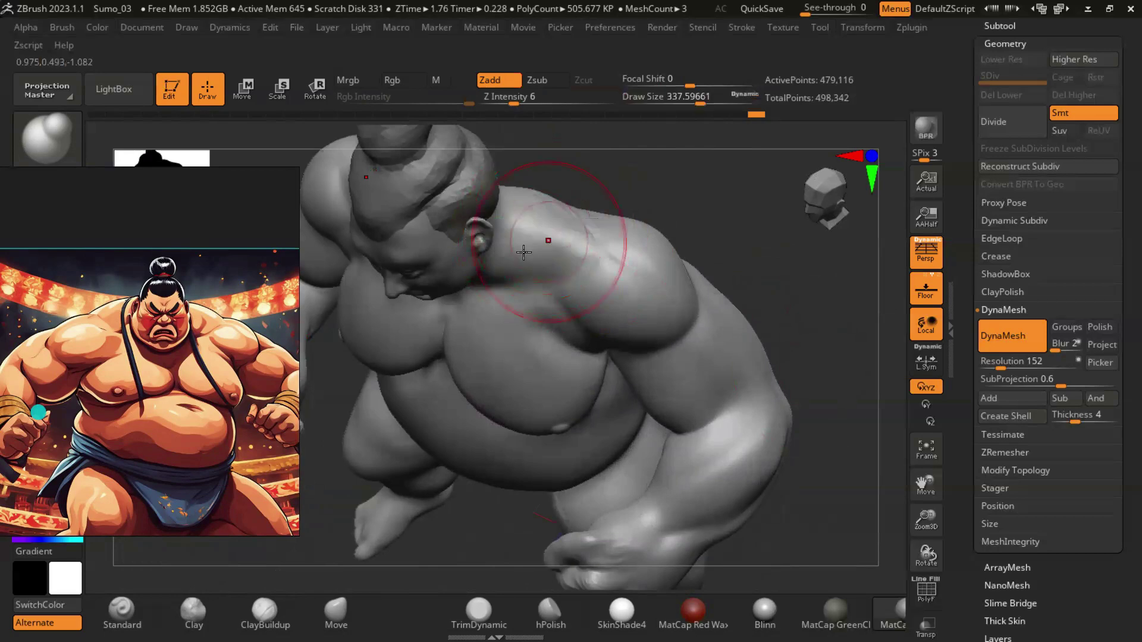
drag(762, 306, 566, 204)
mouse_move(472, 436)
mouse_down()
mouse_move(722, 344)
mouse_move(729, 325)
mouse_up()
key(f)
Step: Orbit around to inspect the sumo's back and switch to the Move brush
mouse_move(703, 429)
mouse_down()
mouse_move(750, 430)
mouse_move(429, 418)
mouse_move(536, 210)
mouse_up()
drag(546, 250, 692, 313)
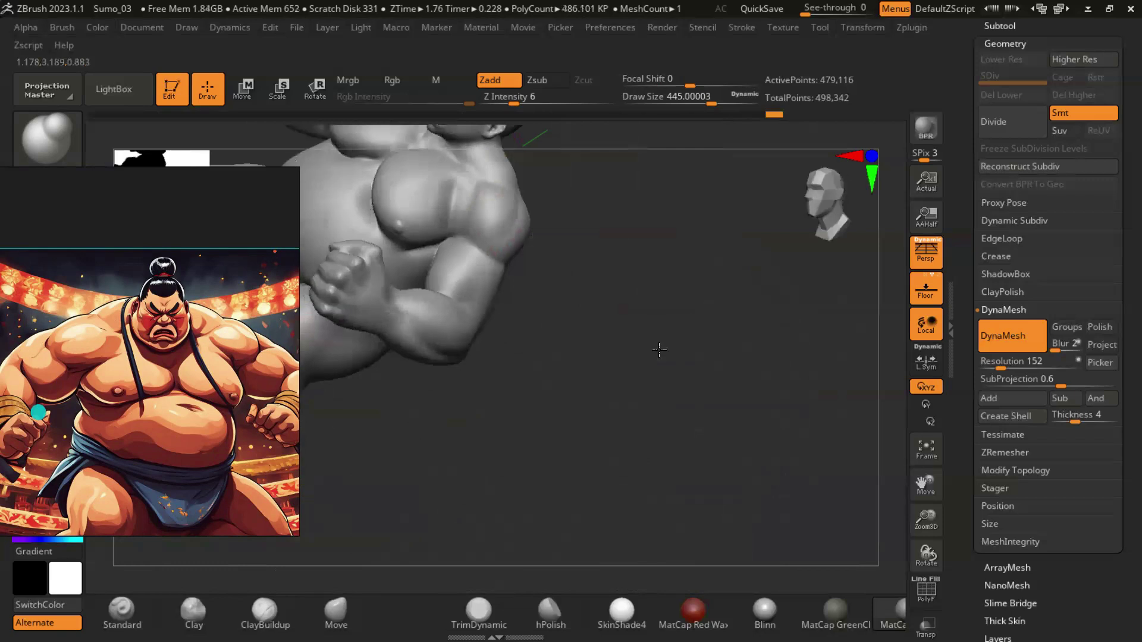
mouse_move(693, 313)
mouse_down()
mouse_move(504, 240)
mouse_move(798, 422)
mouse_move(829, 333)
mouse_up()
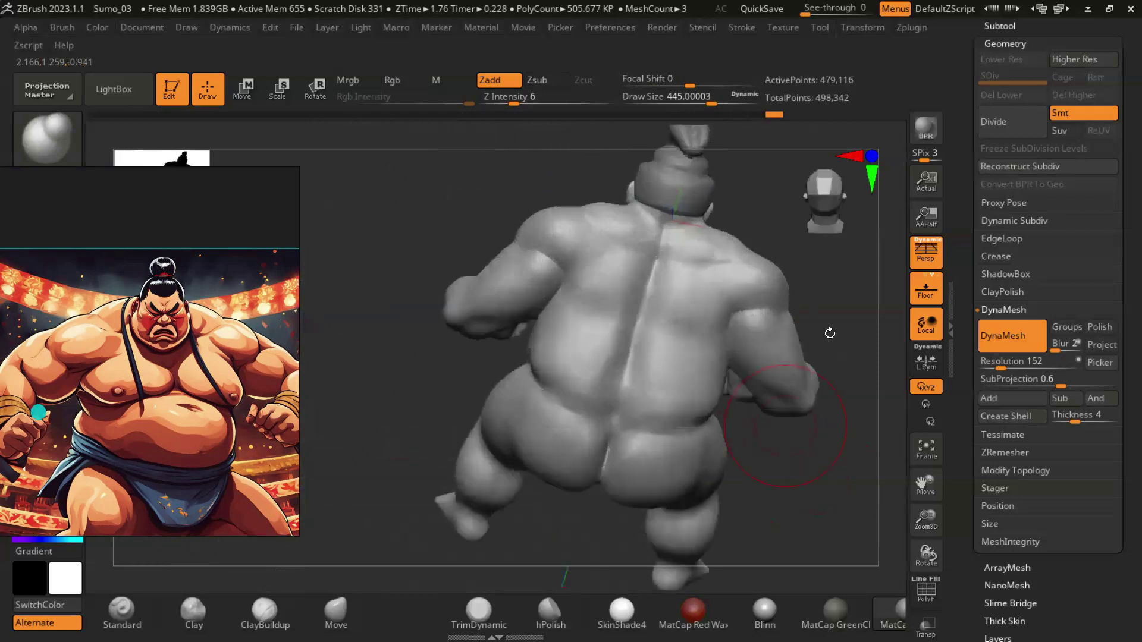
key(b)
key(m)
key(v)
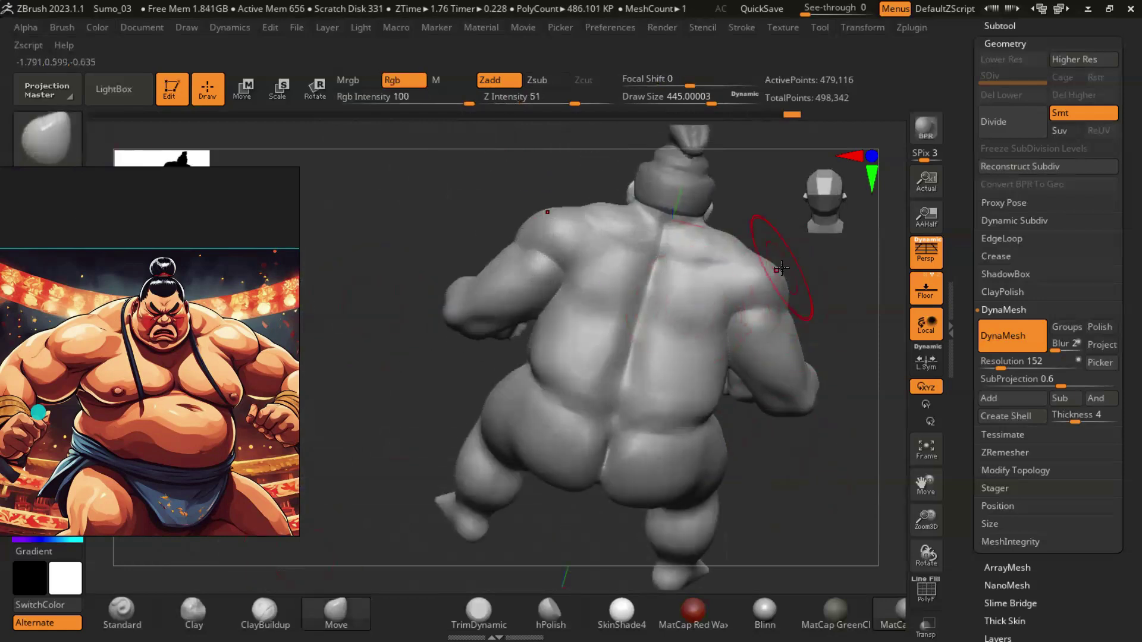
mouse_move(809, 489)
mouse_down()
mouse_move(736, 422)
mouse_move(742, 398)
mouse_up()
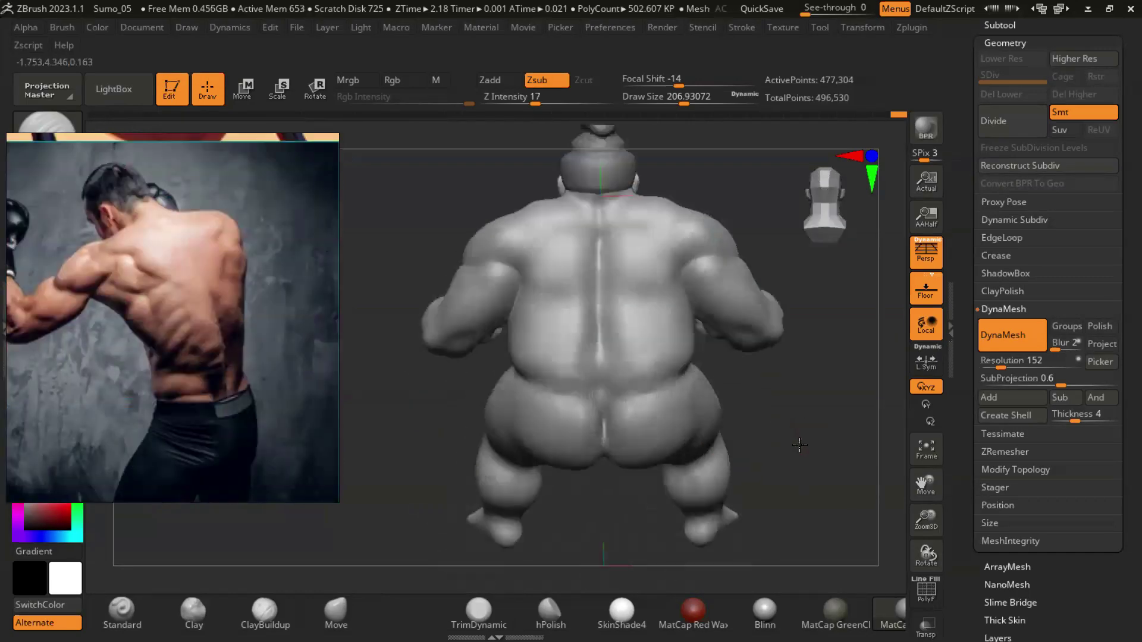
Step: Set Draw Size to 318 and carve the upper-back muscles and spine groove in Zsub
key(s)
drag(684, 197, 713, 197)
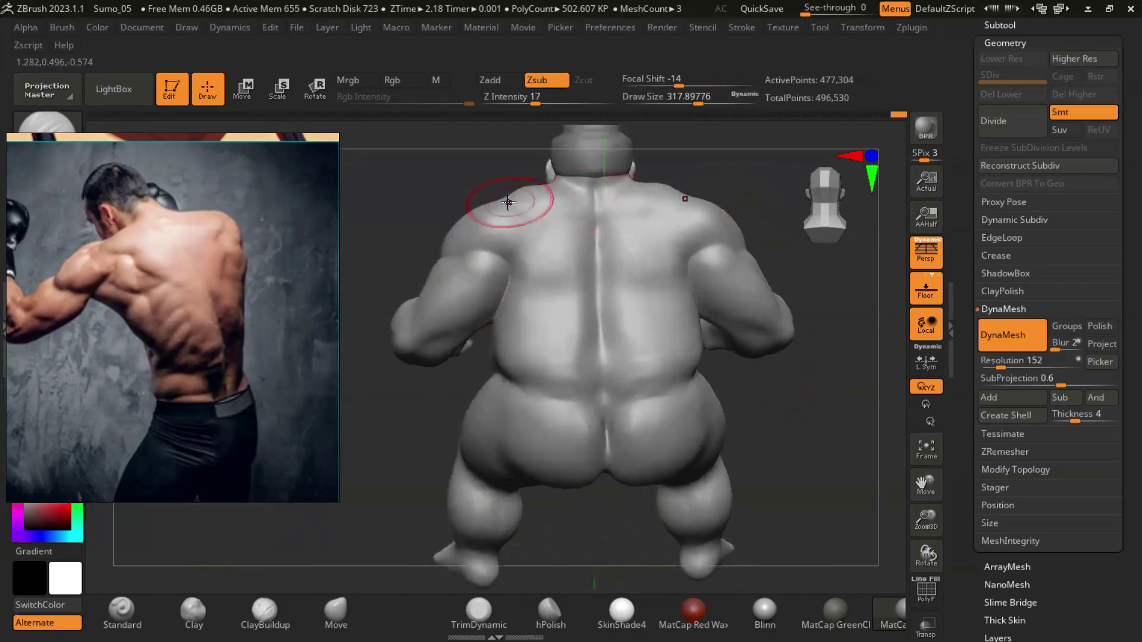
key(ctrl)
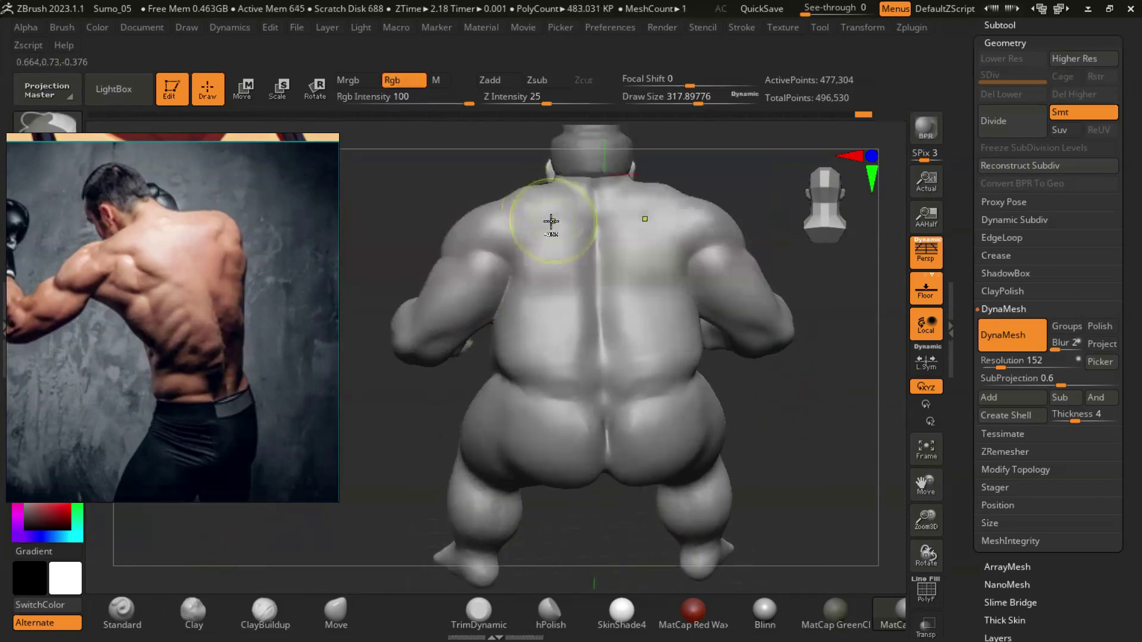
drag(770, 222, 532, 290)
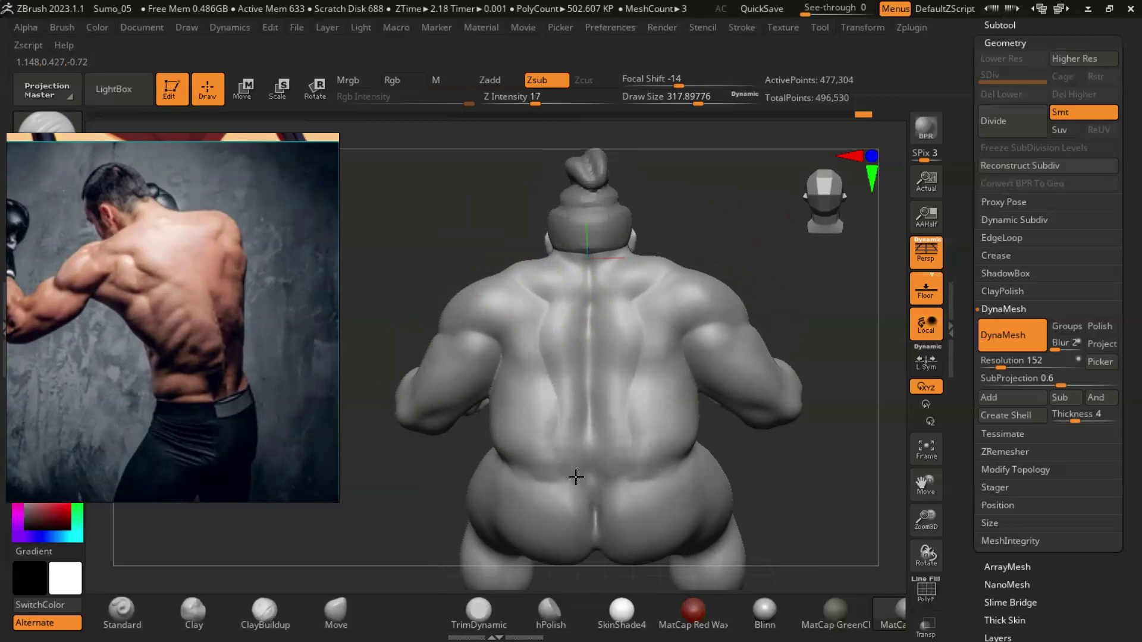
mouse_move(812, 480)
mouse_down()
mouse_move(805, 496)
mouse_move(797, 489)
mouse_up()
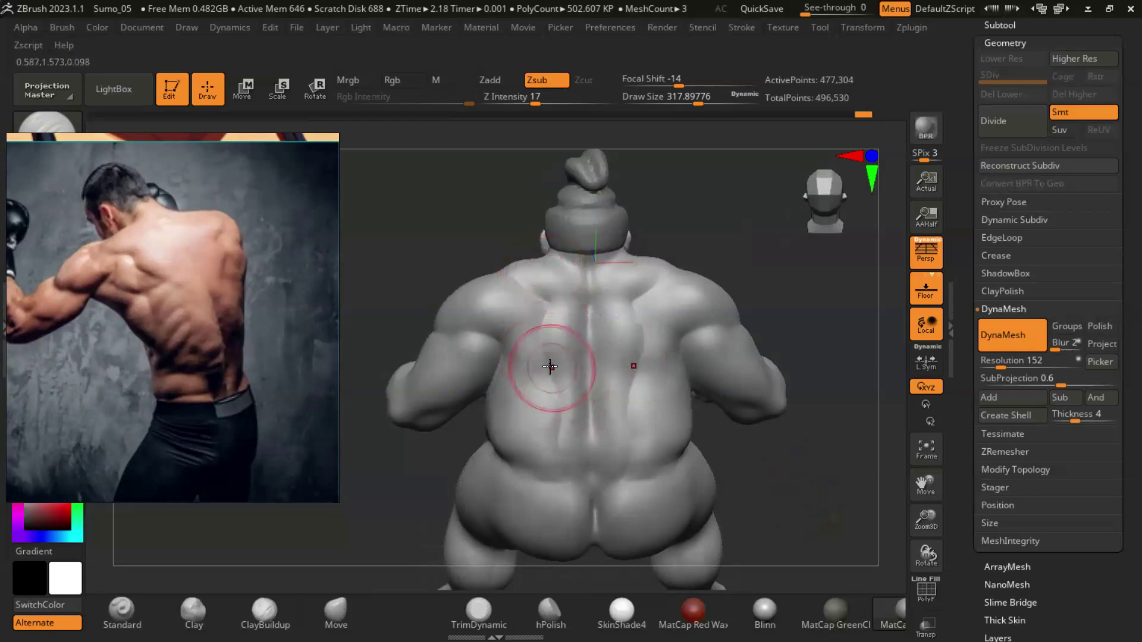
scroll(555, 389, up, 3)
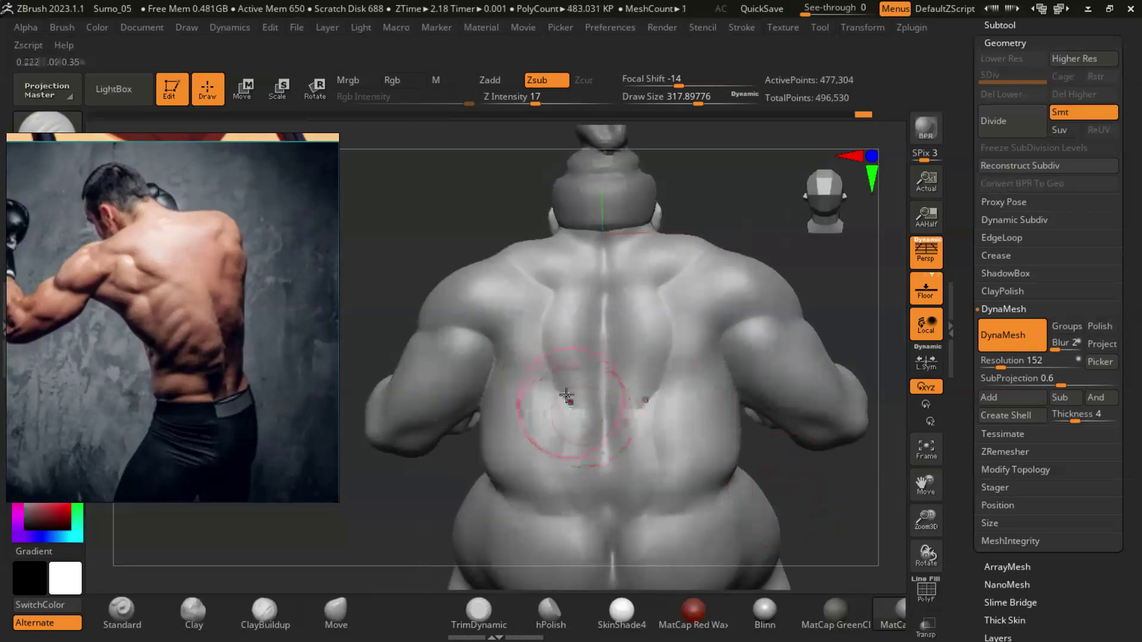
mouse_move(533, 353)
mouse_down()
mouse_move(578, 408)
mouse_move(548, 294)
mouse_move(526, 350)
mouse_up()
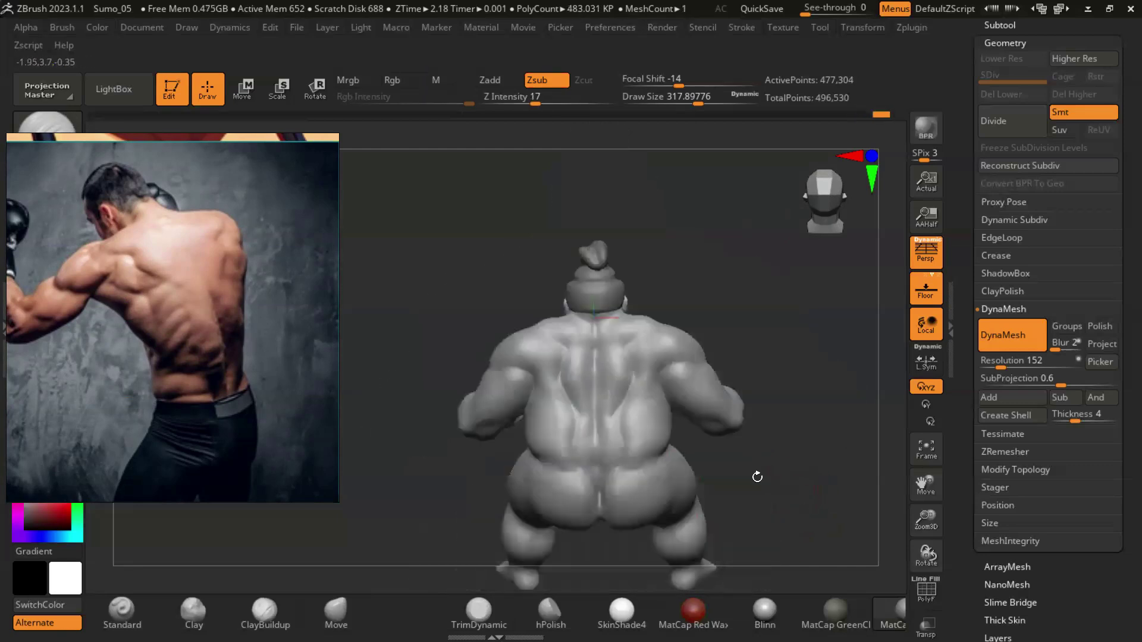
Step: Add mirrored lower-back forms with the Standard brush and reposition the reference inset
key(b)
key(s)
key(t)
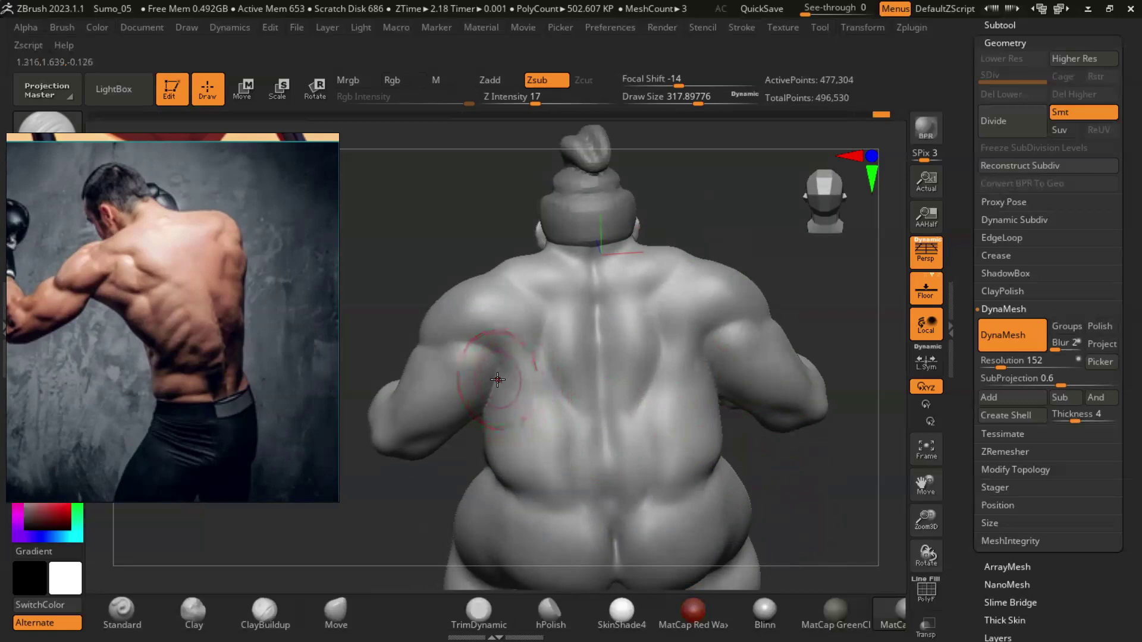
drag(563, 408, 560, 402)
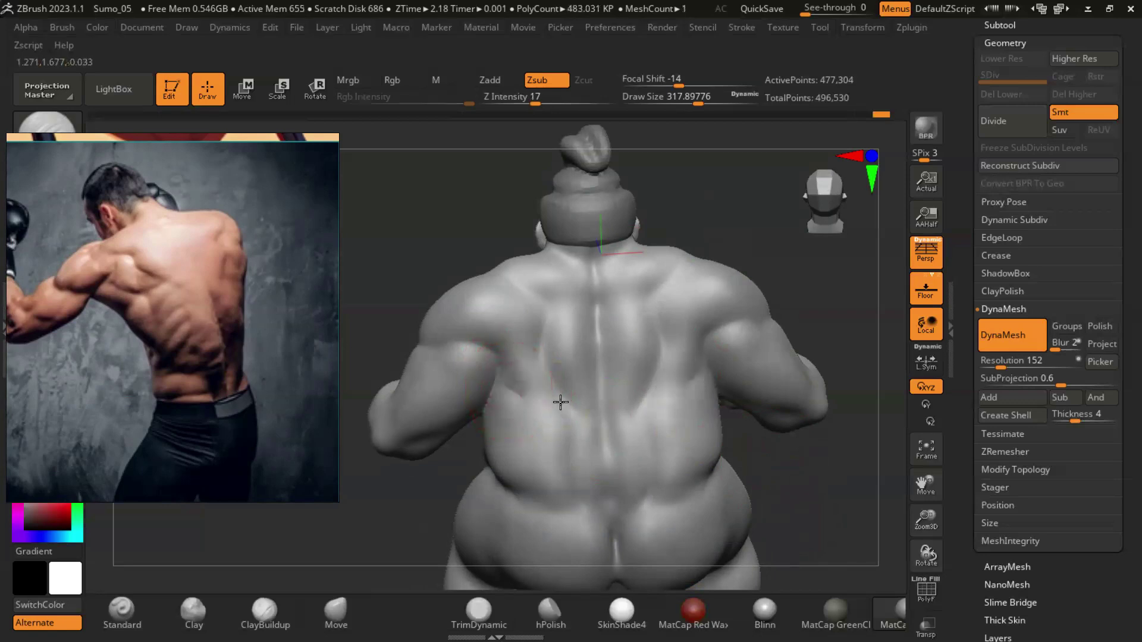
drag(809, 470, 791, 471)
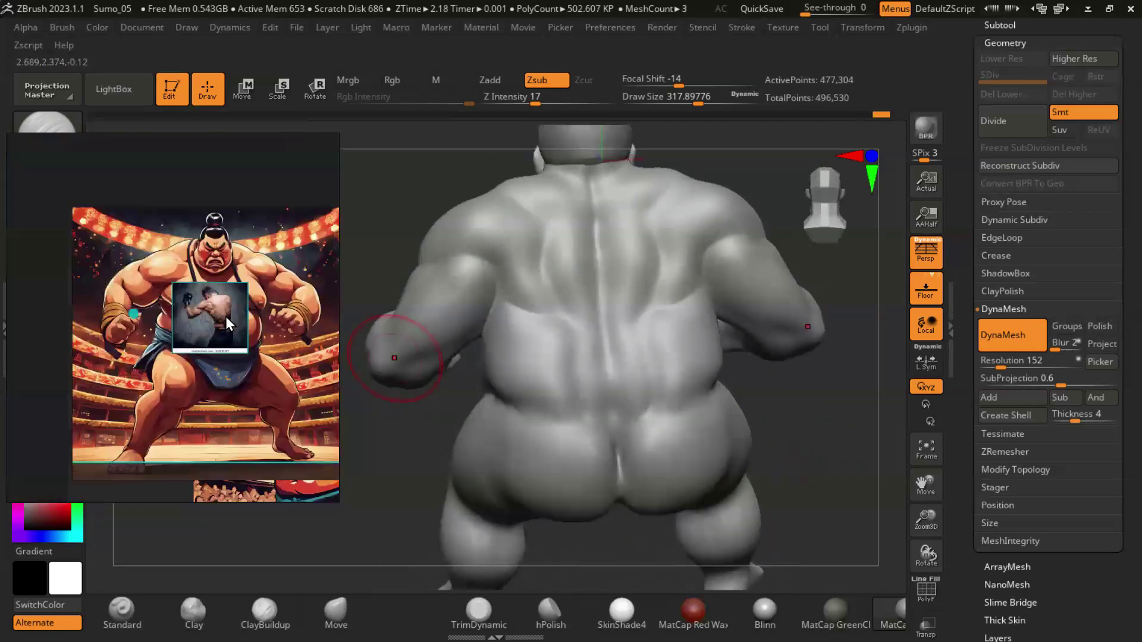
drag(226, 321, 211, 404)
mouse_move(712, 393)
mouse_down()
mouse_move(770, 432)
mouse_move(470, 415)
mouse_up()
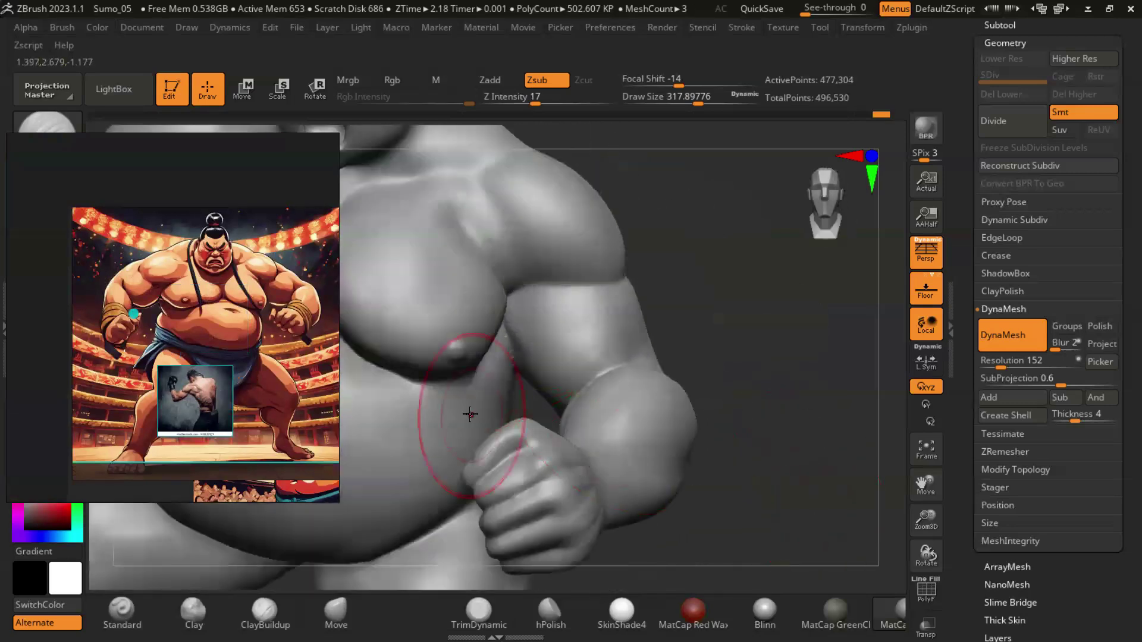
Step: Set Z Intensity to 21, shrink the brush to about 207, and carve the crease beside the chest
drag(538, 106, 541, 105)
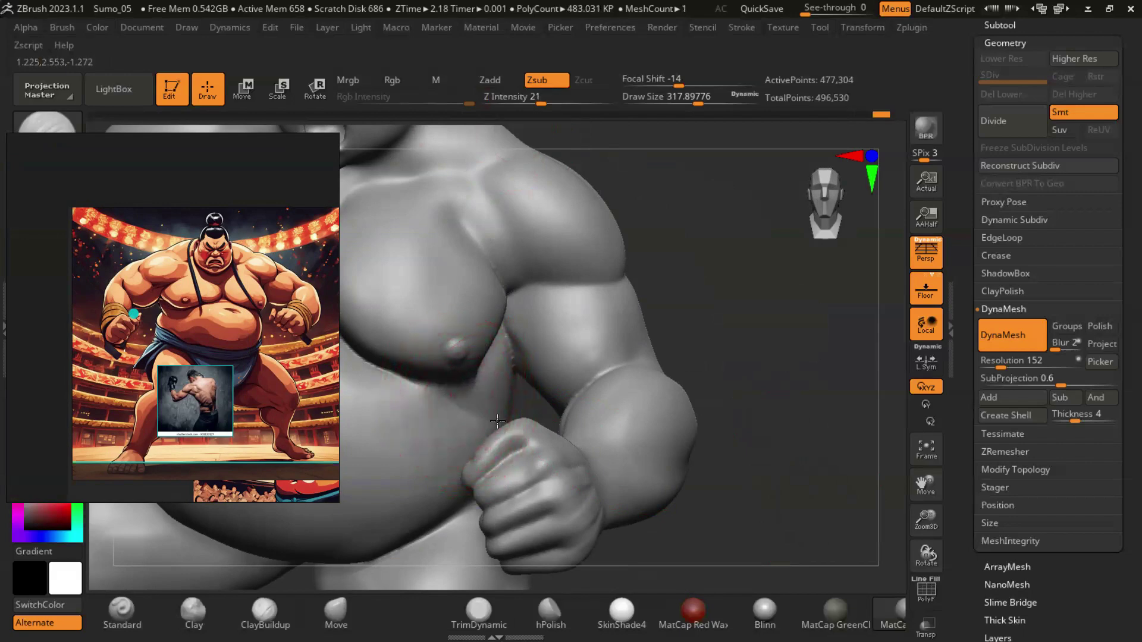
drag(497, 421, 454, 395)
key(bracketleft)
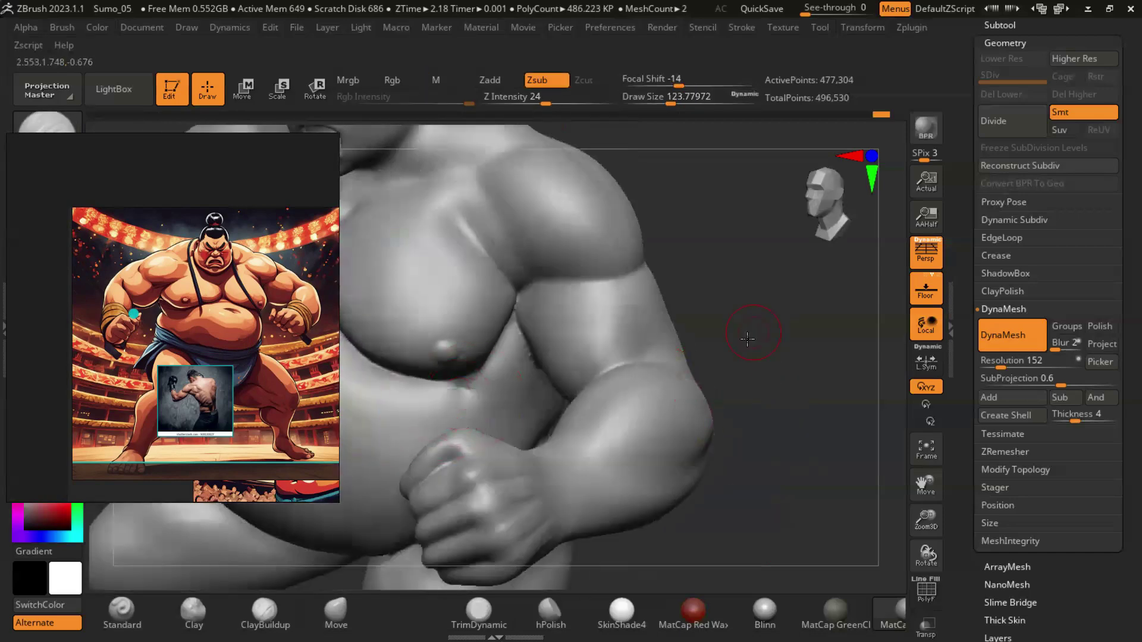
key(ctrl+z)
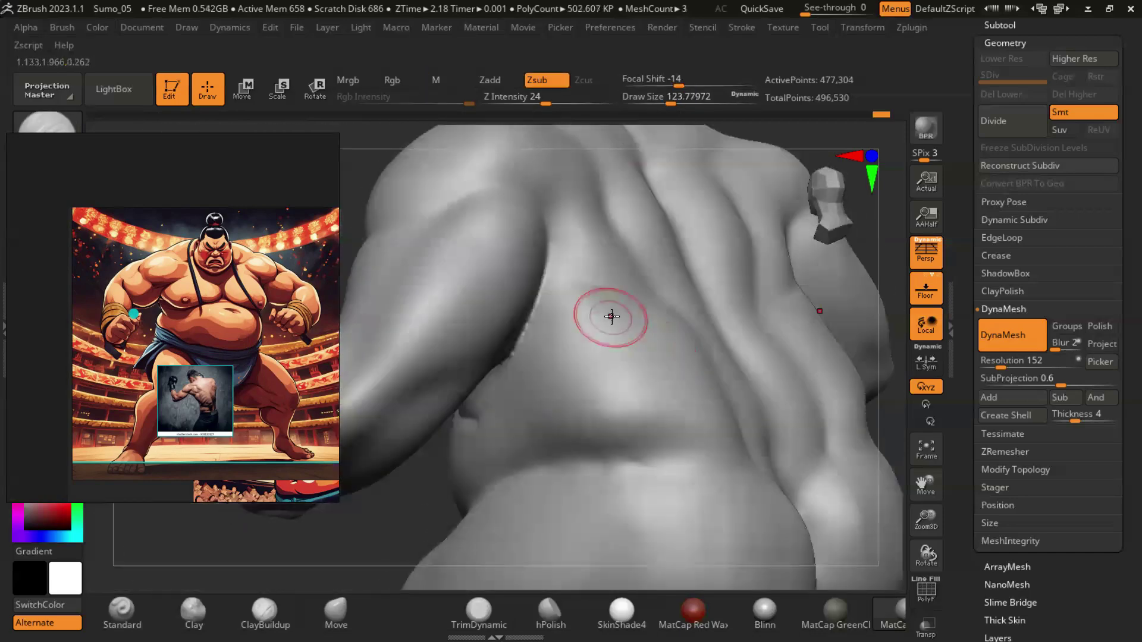
drag(607, 311, 571, 380)
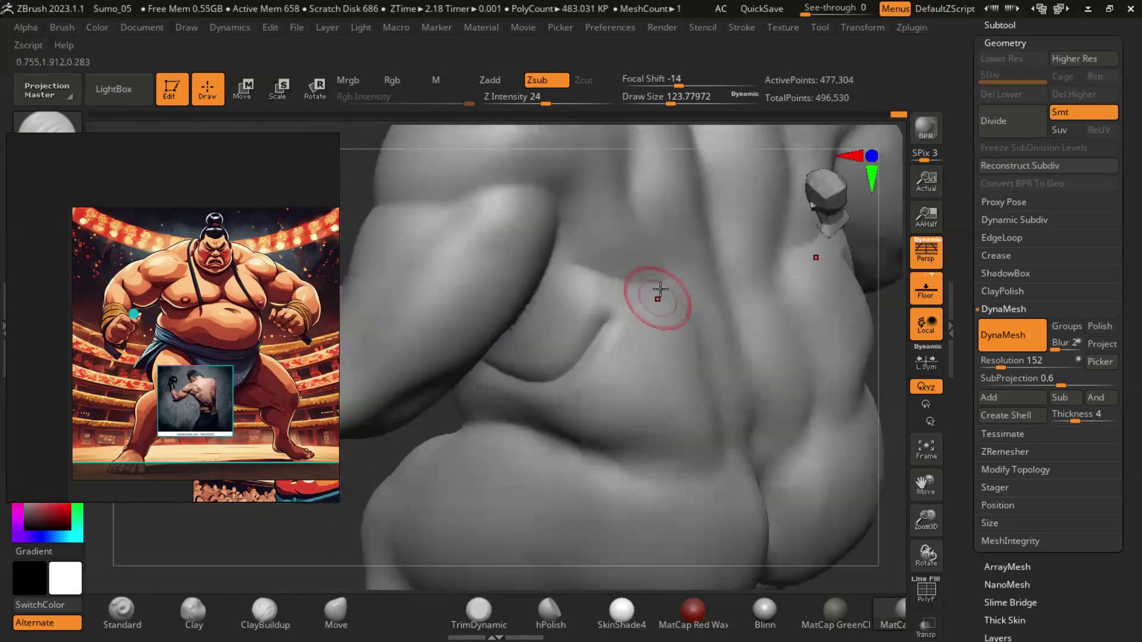
drag(672, 279, 589, 357)
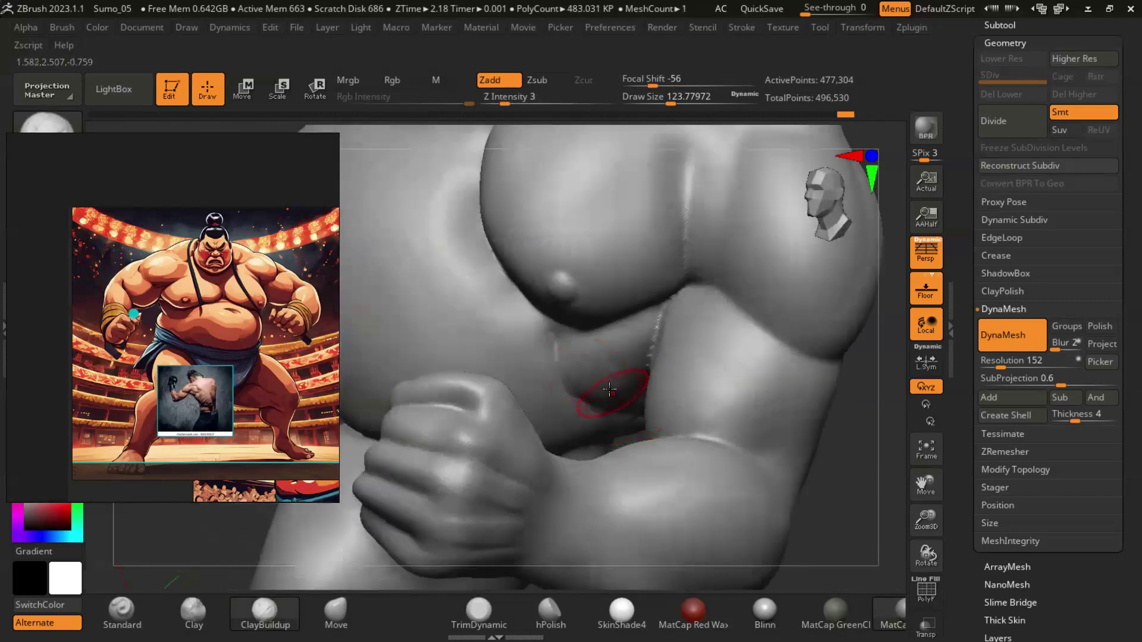
Step: Smooth out the wrinkled folds in the armpit crease, viewing it from below
drag(810, 529, 644, 417)
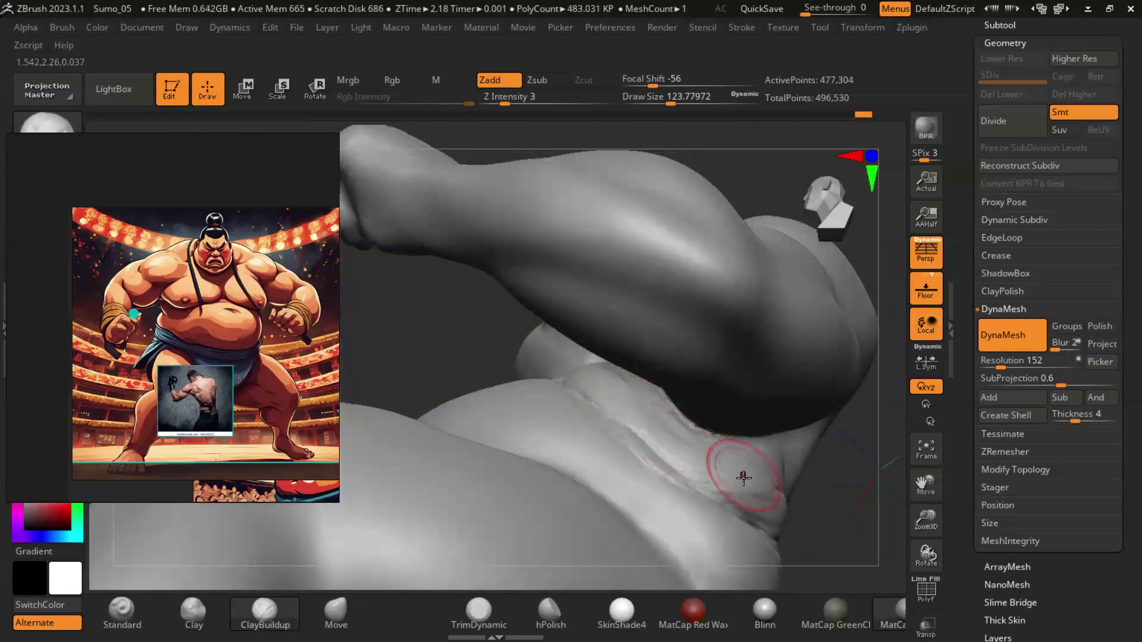
mouse_move(739, 483)
mouse_down()
mouse_move(683, 417)
mouse_move(722, 409)
mouse_up()
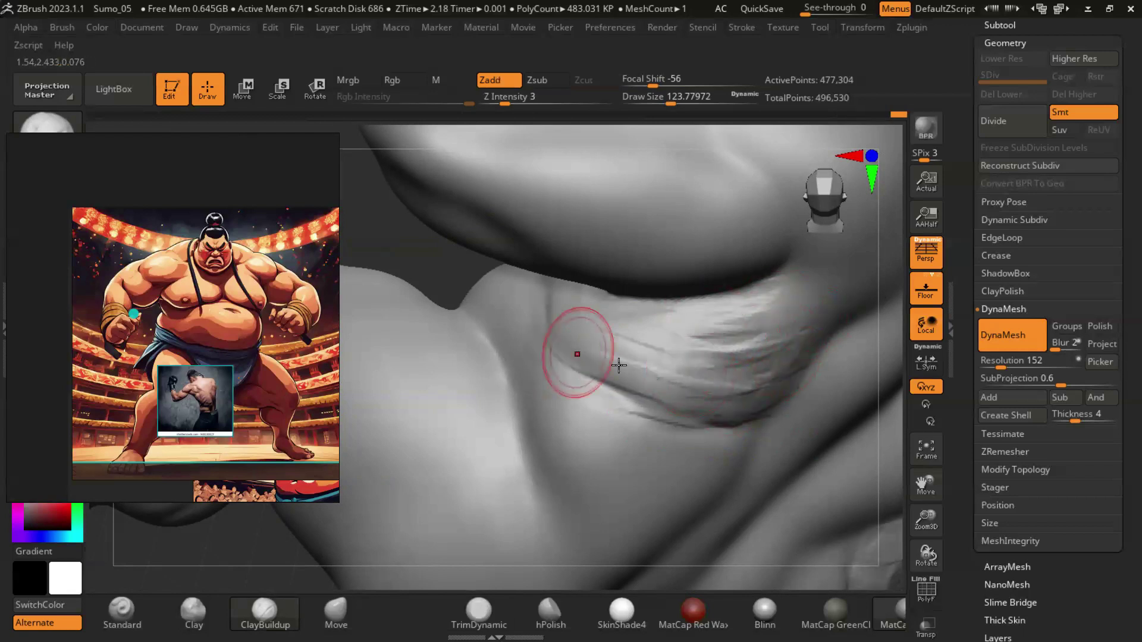
shift+drag(657, 386, 594, 330)
right_drag(663, 396, 612, 480)
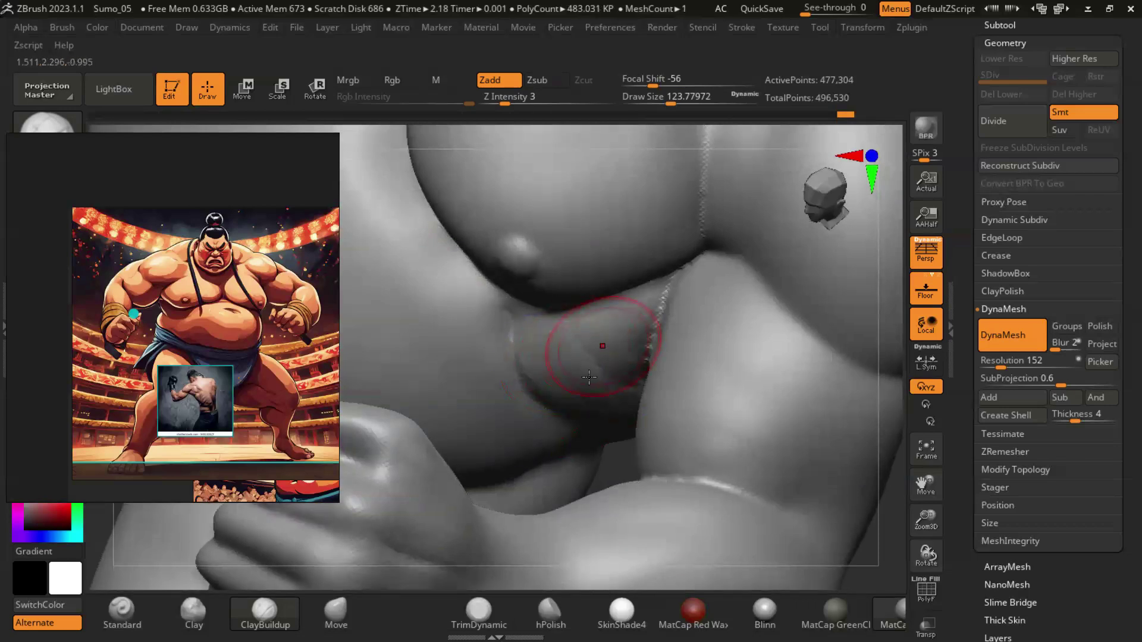
mouse_move(666, 439)
right_down()
mouse_move(543, 171)
mouse_move(688, 466)
right_up()
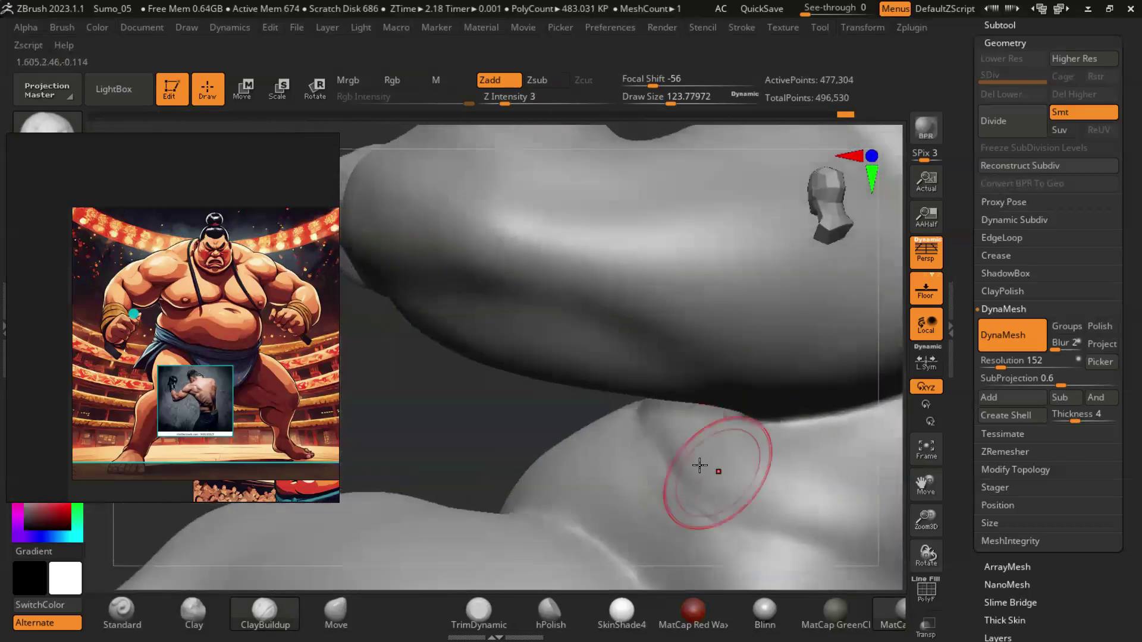
shift+drag(729, 483, 778, 472)
Step: Switch to DamStandard and inspect the chest-arm crease close up, then zoom out
key(b)
key(d)
key(s)
mouse_move(684, 470)
right_down()
mouse_move(611, 465)
mouse_move(693, 505)
mouse_move(798, 429)
mouse_move(468, 357)
right_up()
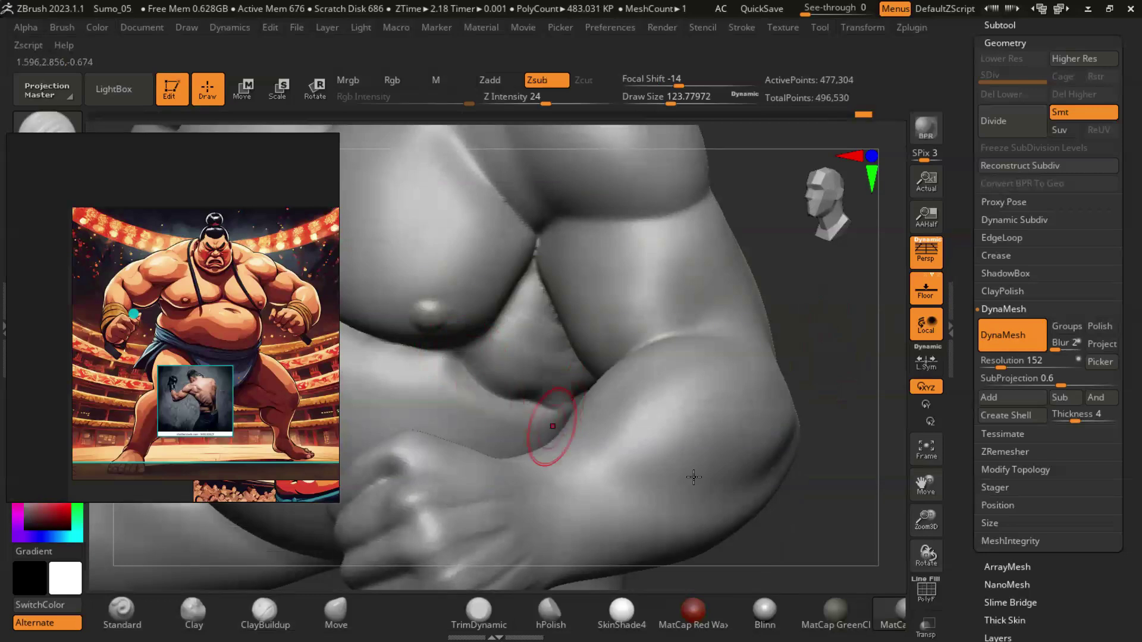
mouse_move(706, 470)
ctrl+right_down()
mouse_move(589, 339)
mouse_move(564, 342)
ctrl+right_up()
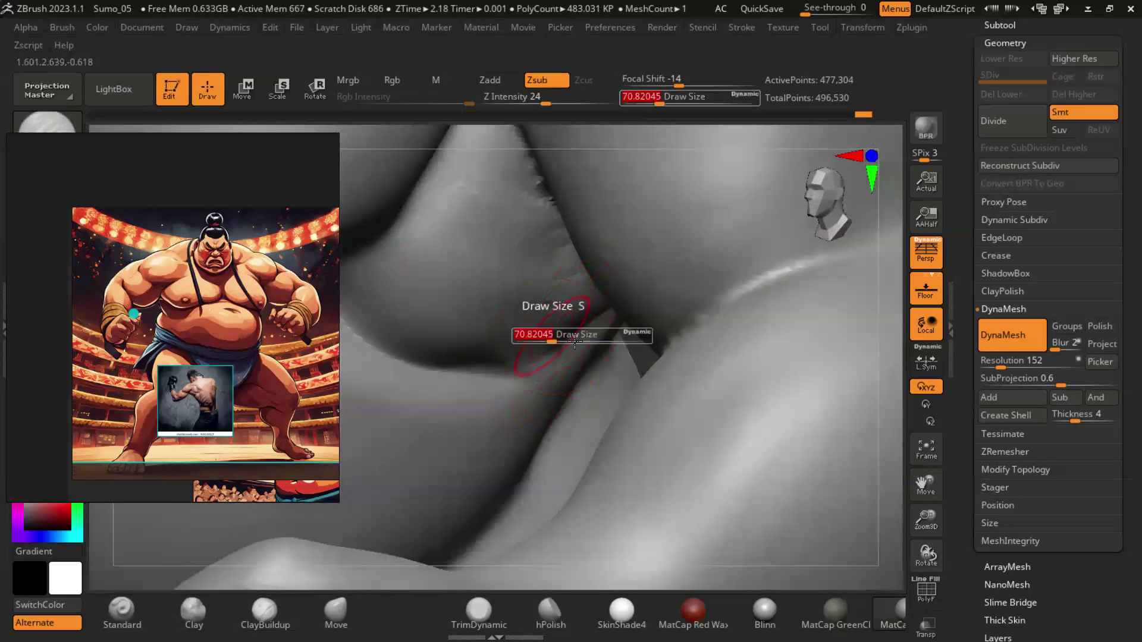
mouse_move(510, 361)
ctrl+right_down()
mouse_move(744, 464)
mouse_move(804, 447)
mouse_move(654, 428)
mouse_move(619, 345)
ctrl+right_up()
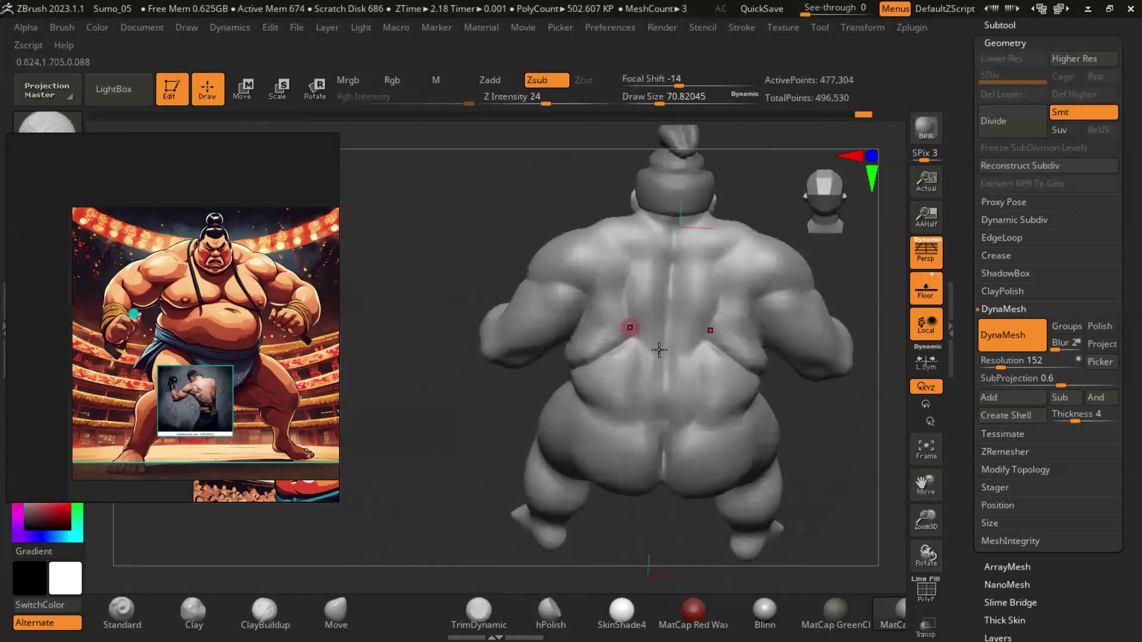
Step: Undo the last remesh and orbit around the sumo's neck and upper back
ctrl+right_drag(698, 407, 663, 267)
mouse_move(682, 311)
ctrl+right_down()
mouse_move(644, 377)
mouse_move(595, 333)
mouse_move(574, 357)
ctrl+right_up()
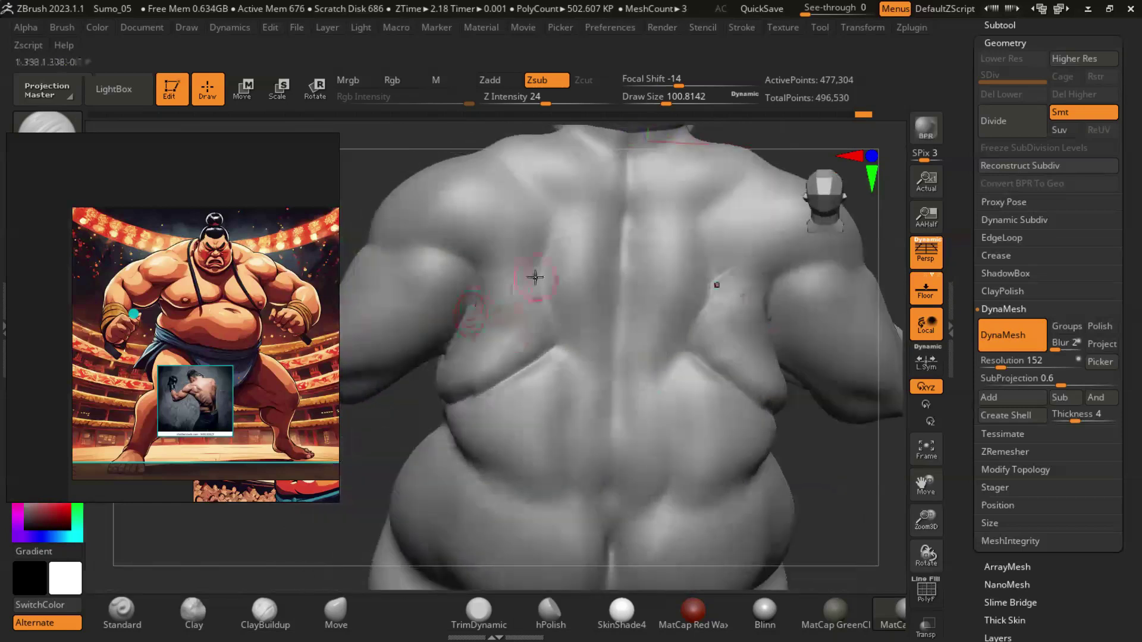
key(ctrl+z)
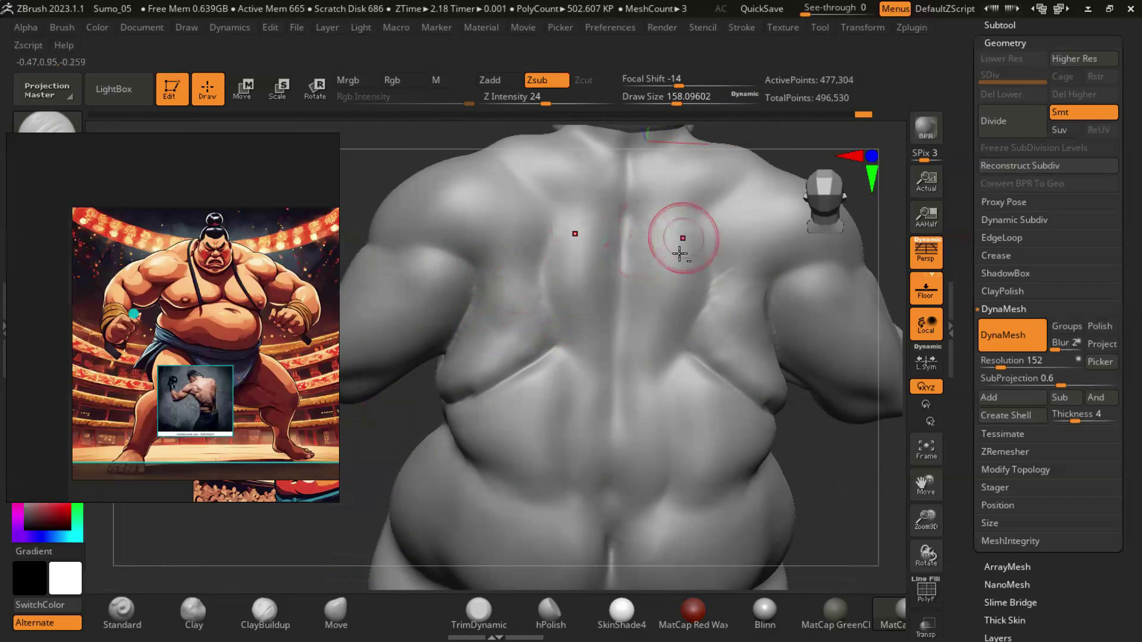
alt+right_drag(679, 254, 633, 283)
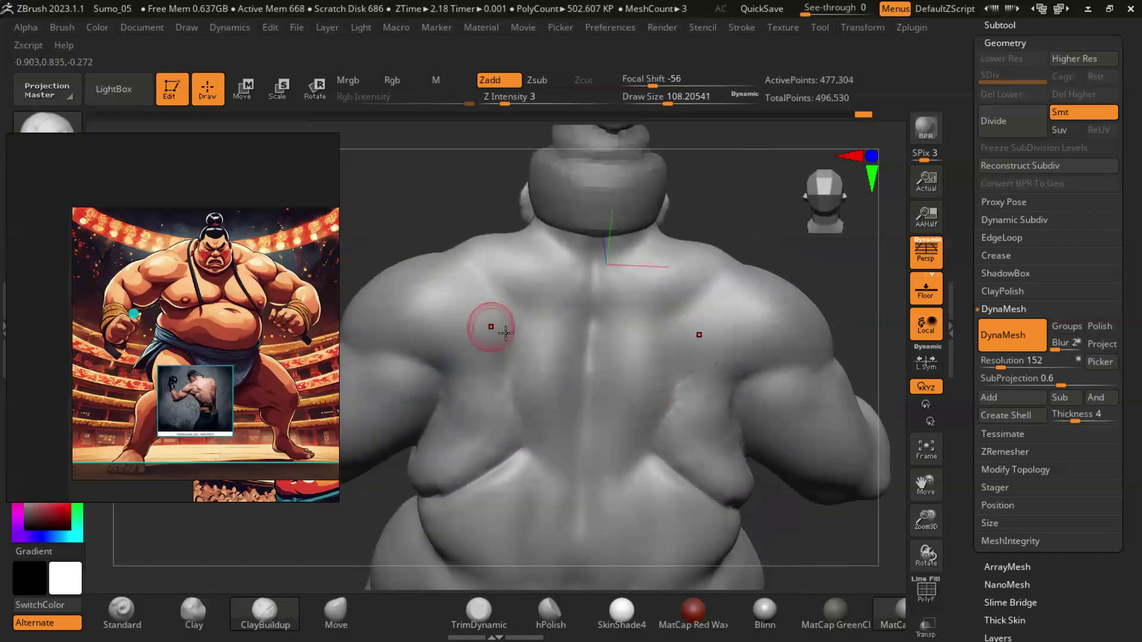
drag(783, 533, 533, 261)
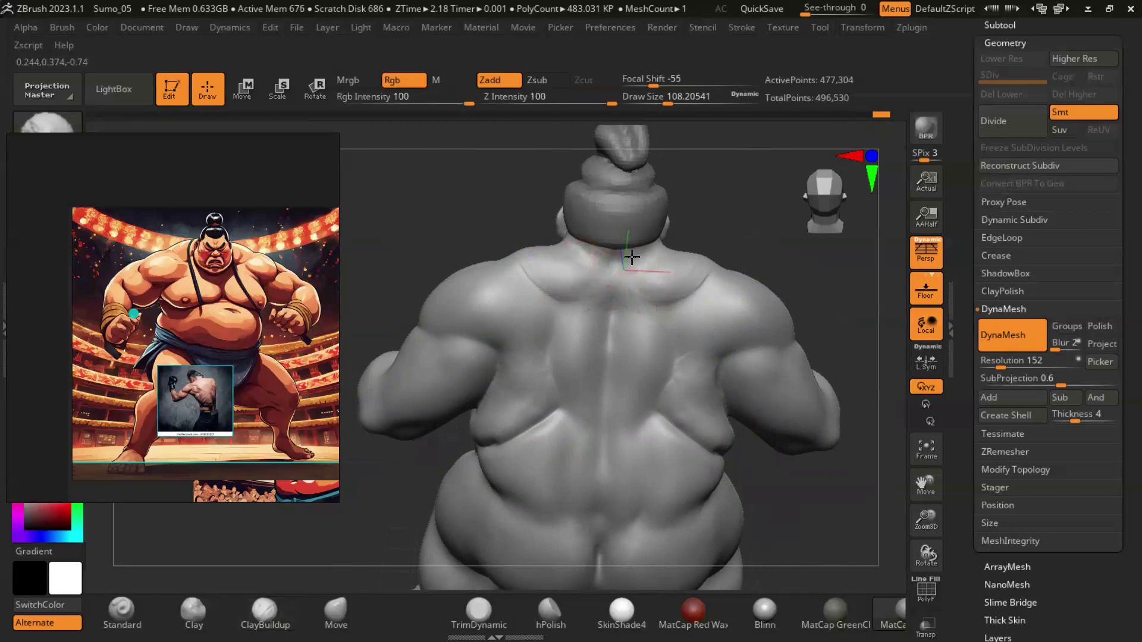
mouse_move(743, 291)
mouse_down()
mouse_move(748, 408)
mouse_move(522, 266)
mouse_move(702, 336)
mouse_move(689, 355)
mouse_up()
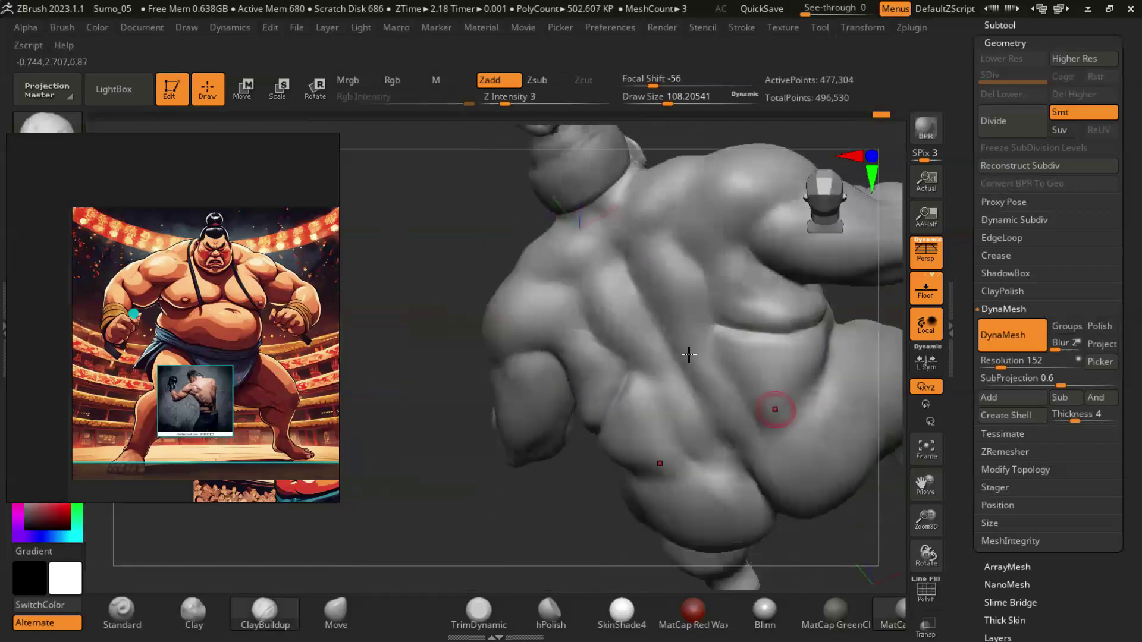
mouse_move(688, 387)
mouse_down()
mouse_move(793, 523)
mouse_move(771, 343)
mouse_move(684, 333)
mouse_move(585, 297)
mouse_up()
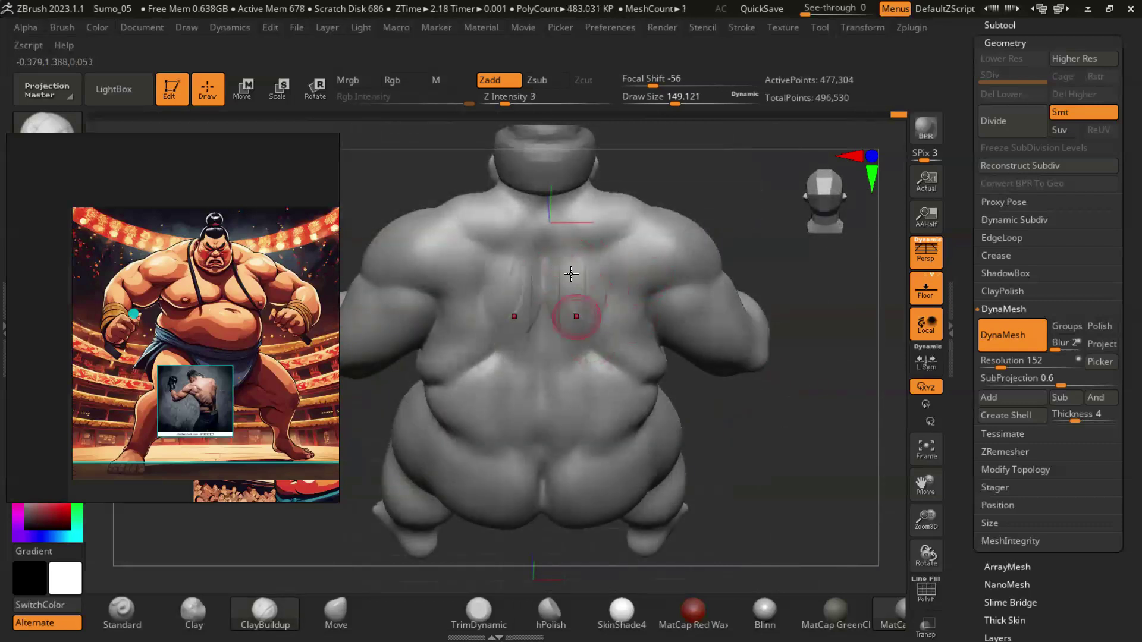
Step: Smooth the sumo's back, checking it from three-quarter and straight back views
key(v)
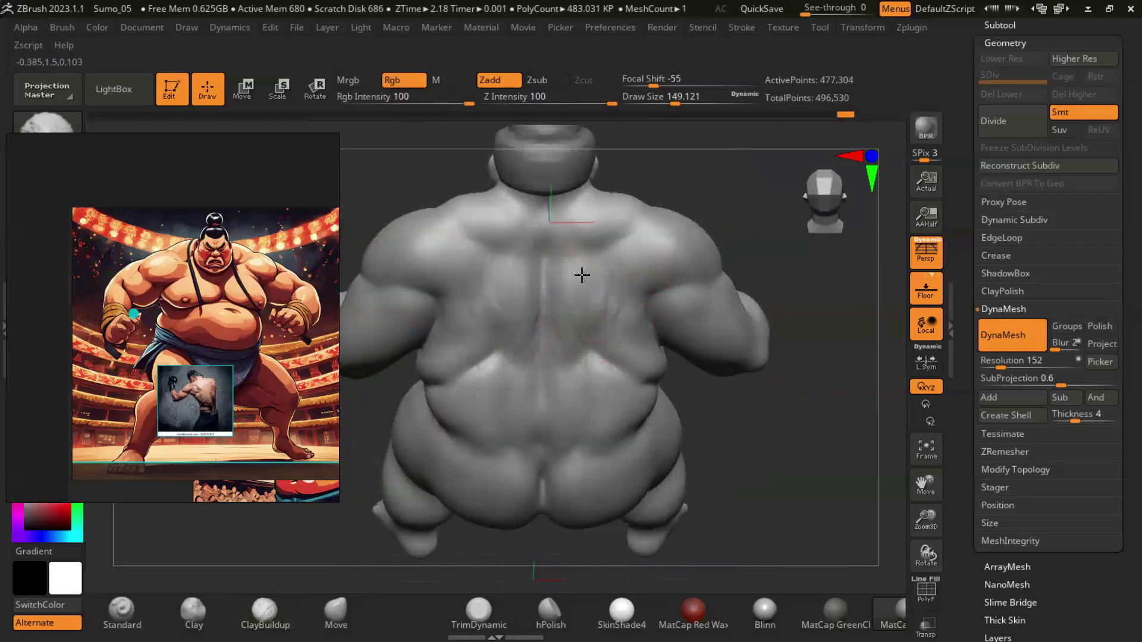
drag(747, 445, 617, 322)
drag(779, 438, 660, 357)
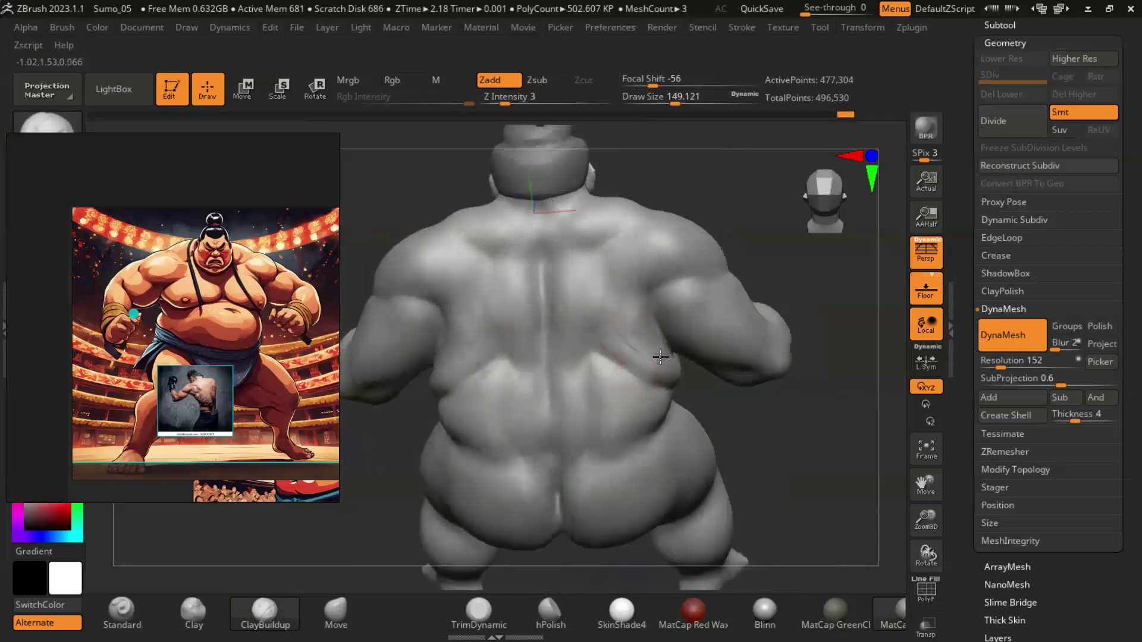
drag(741, 439, 640, 423)
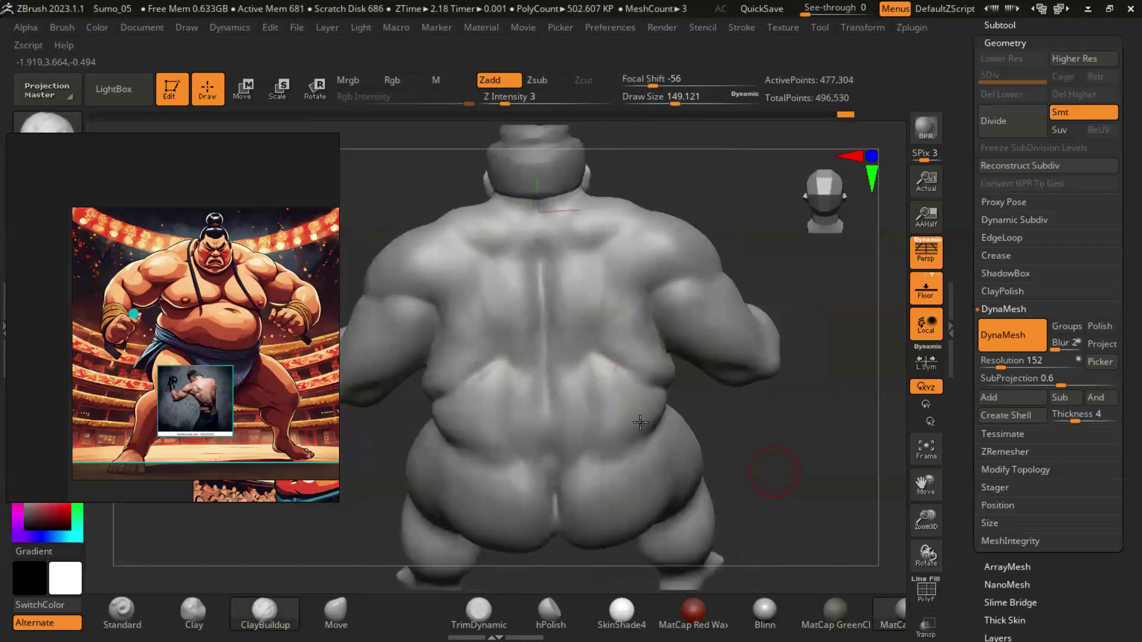
key(b)
key(m)
key(v)
key(b)
key(m)
key(v)
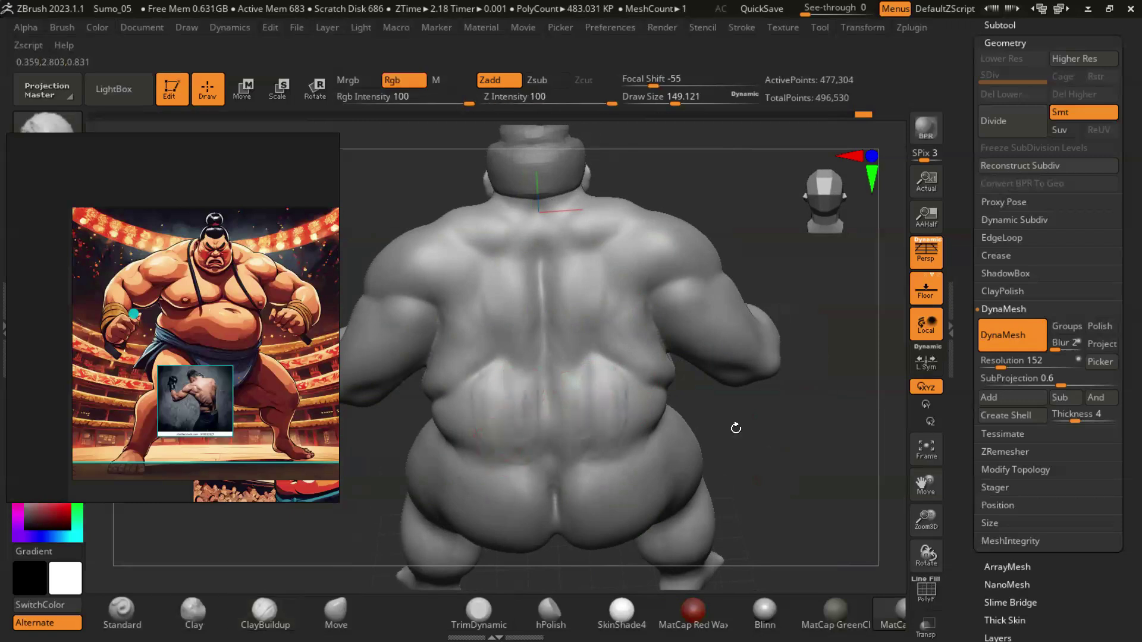
Step: Smooth the lower-back fat rolls, then turn to a front three-quarter view of chest and belly
drag(736, 428, 571, 501)
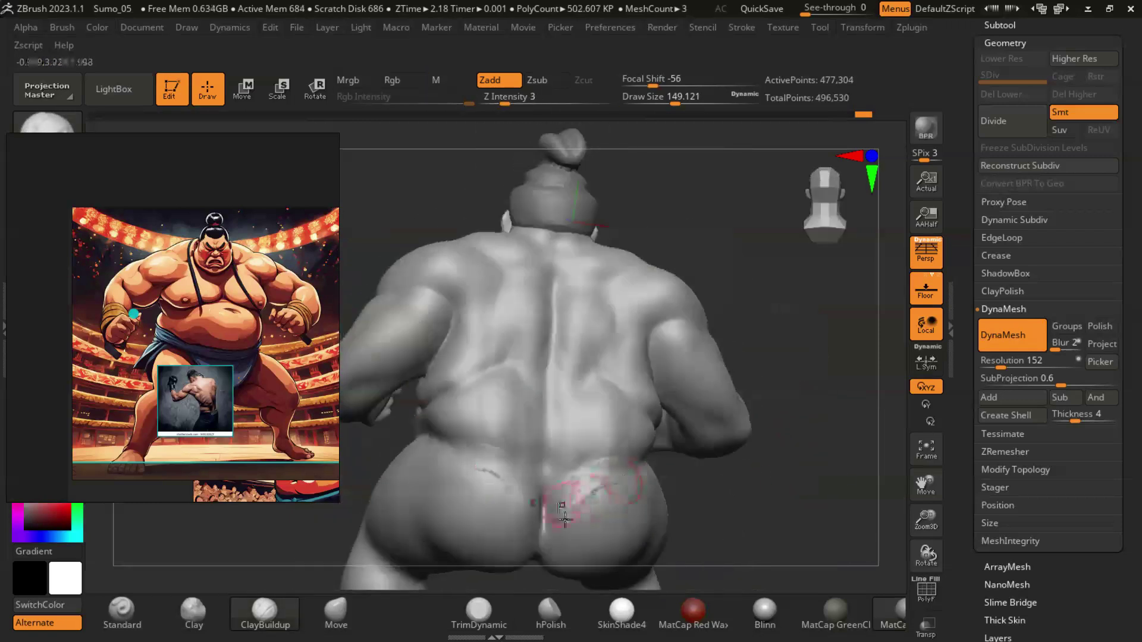
key(b)
key(m)
key(v)
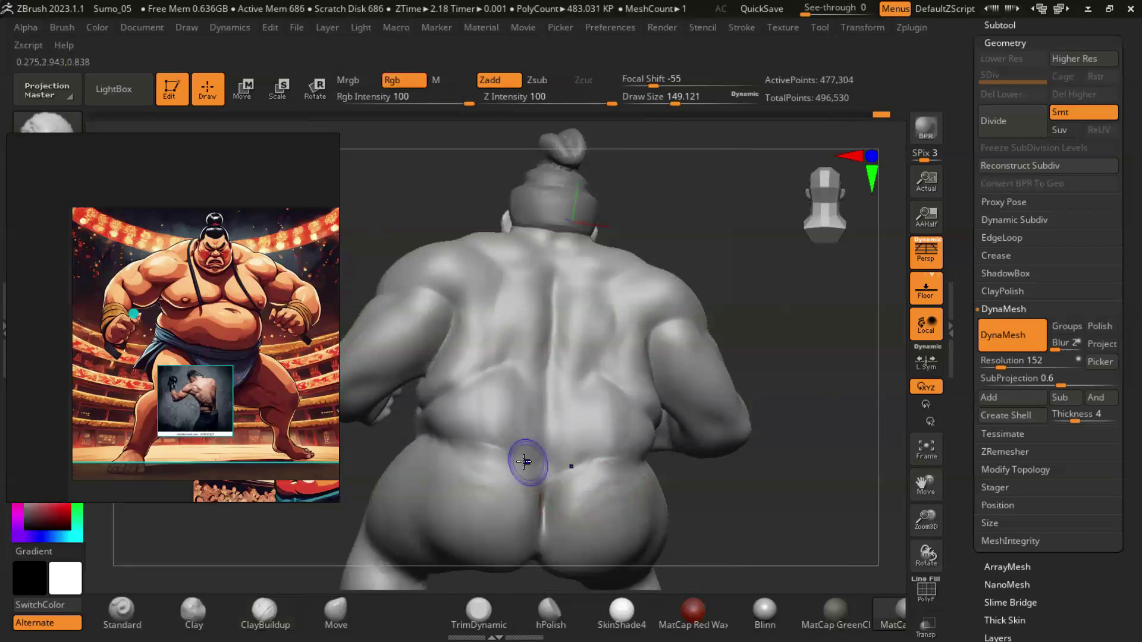
right_drag(523, 462, 528, 394)
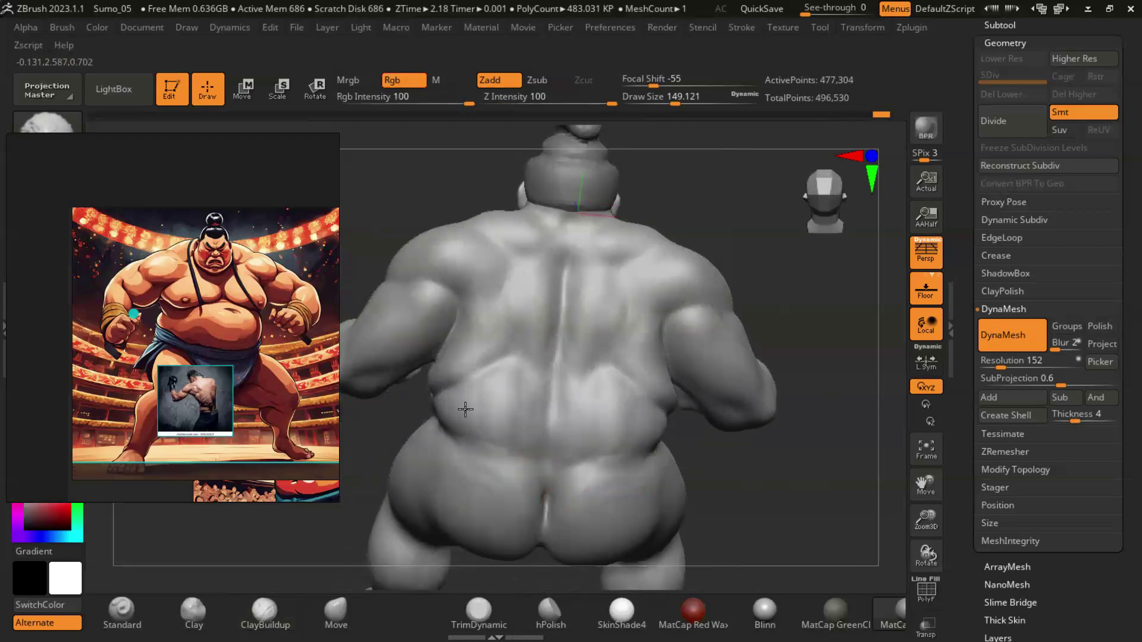
mouse_move(782, 515)
right_down()
mouse_move(724, 473)
mouse_move(790, 507)
mouse_move(691, 477)
right_up()
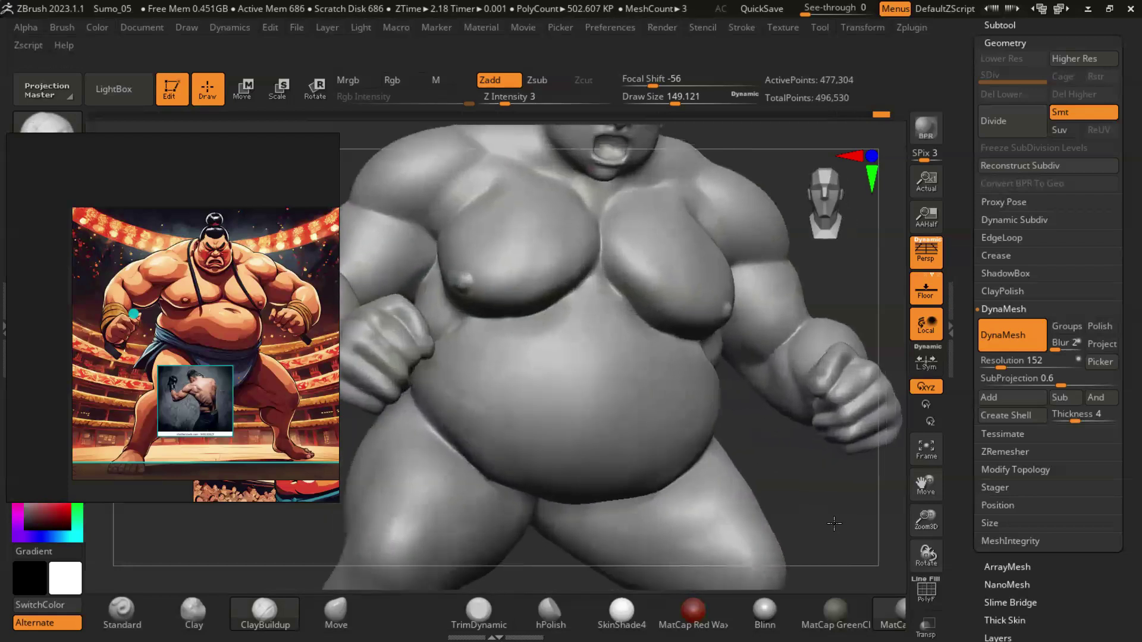
Step: Build up the belly crease under the chest with the clay brush at size about 74
key(b)
click(512, 326)
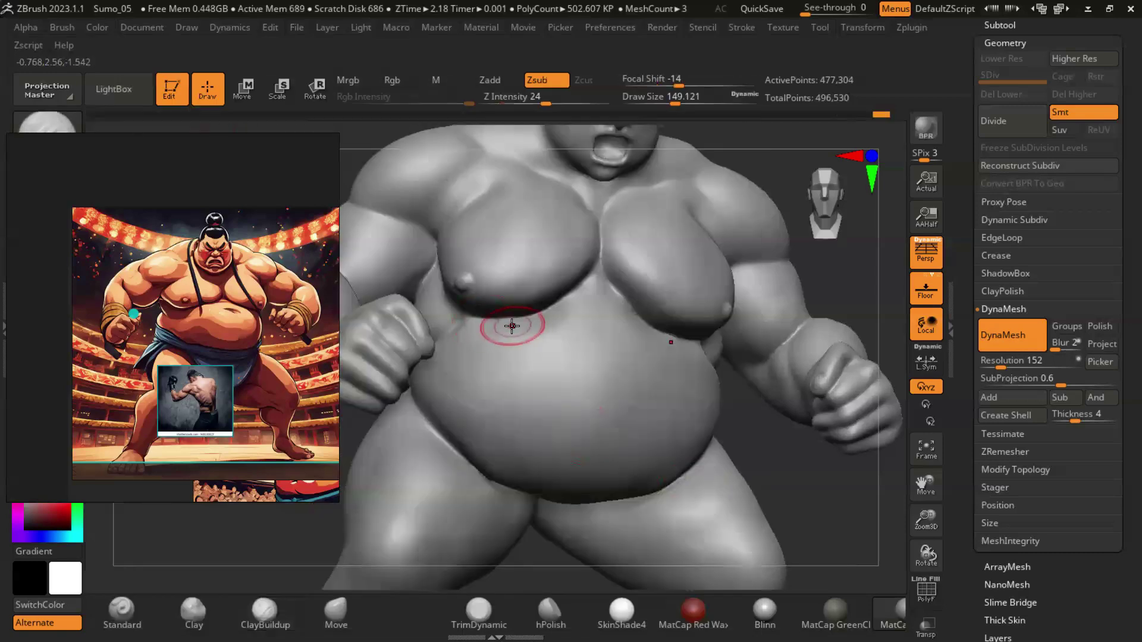
right_drag(803, 474, 781, 471)
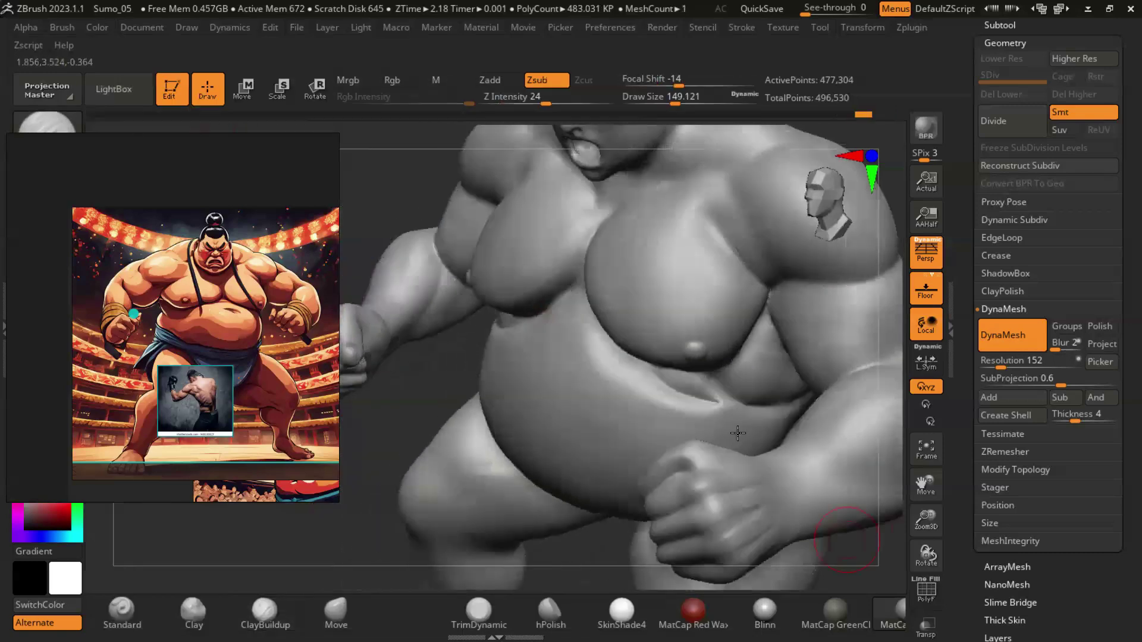
key(b)
key(c)
key(b)
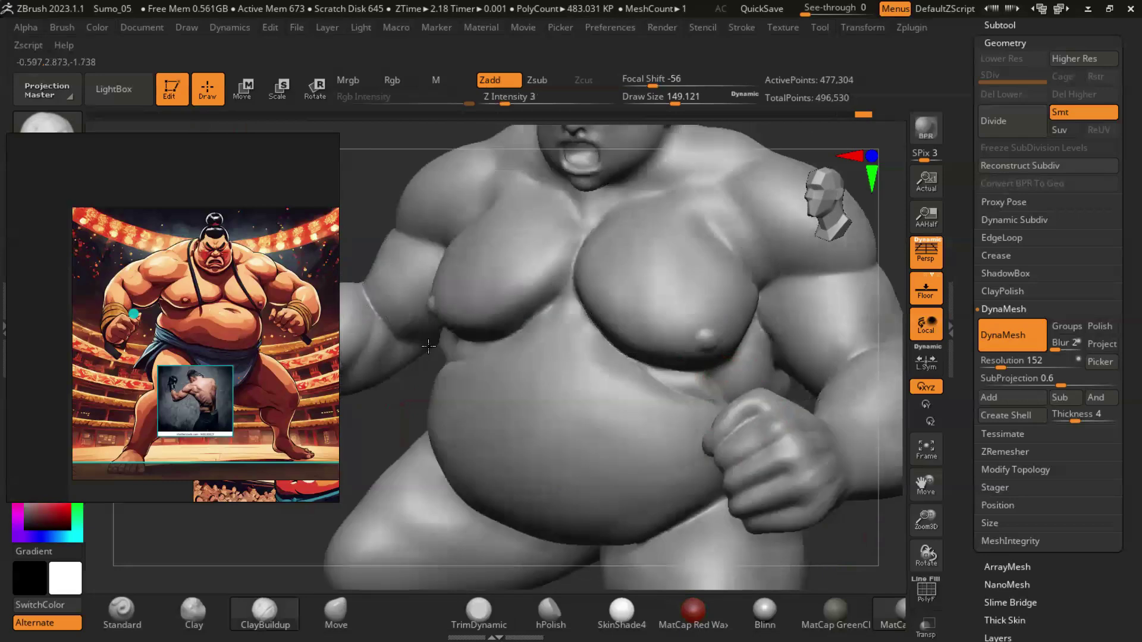
ctrl+right_drag(426, 378, 706, 398)
key(s)
drag(634, 334, 606, 316)
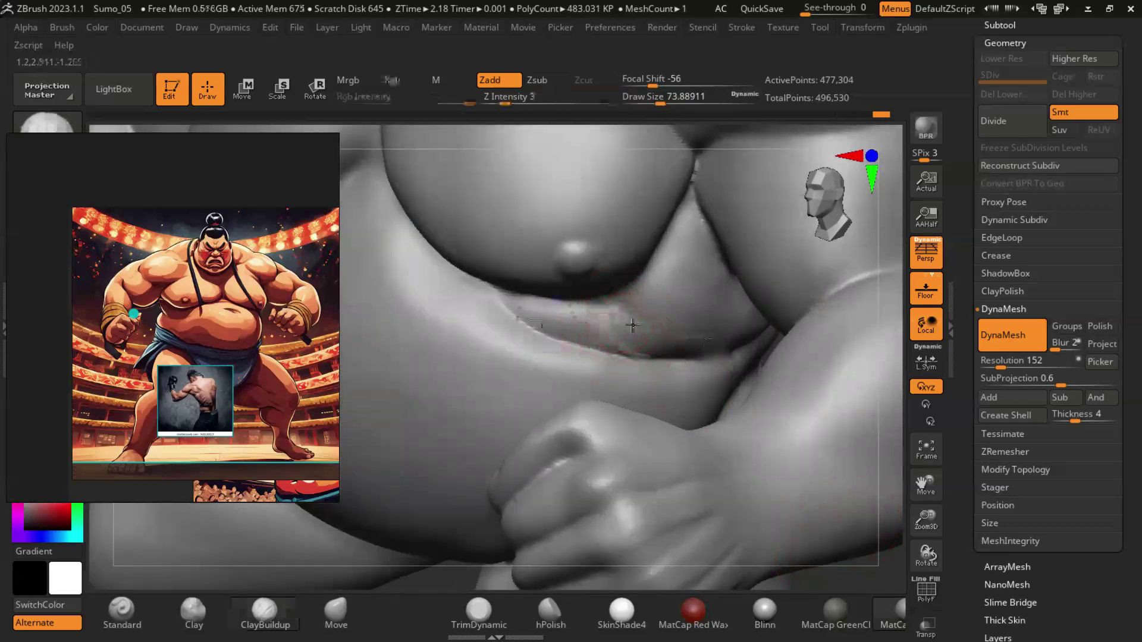
drag(691, 341, 618, 316)
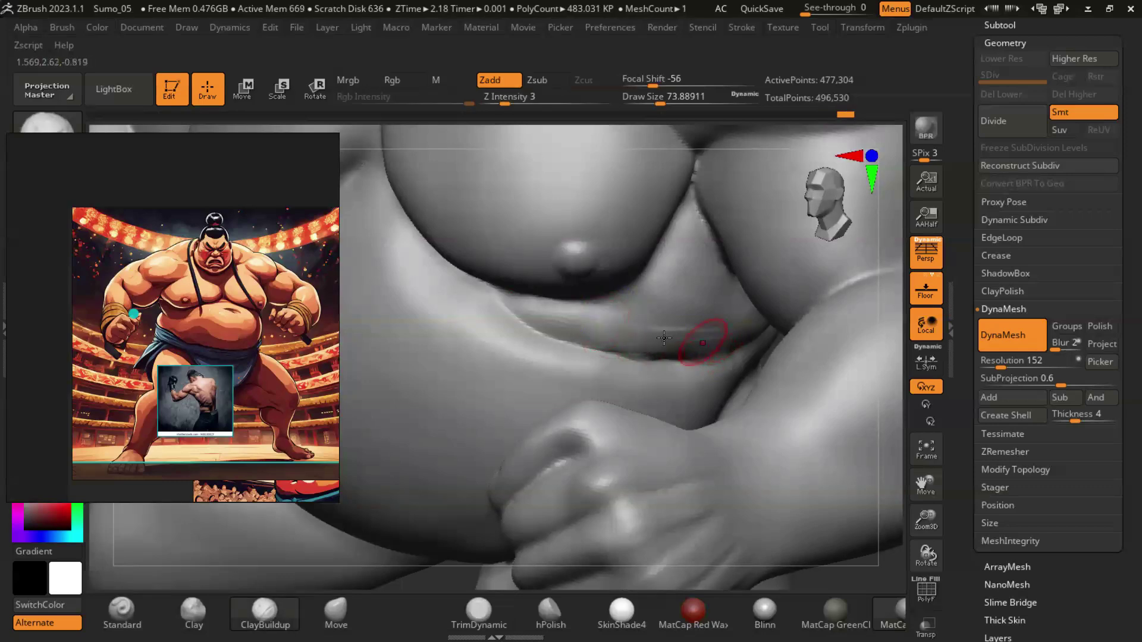
Step: Reframe on the belly and resize the brush (128, 54, then 77) while orbiting toward the arm
key(f)
ctrl+right_drag(702, 464, 807, 495)
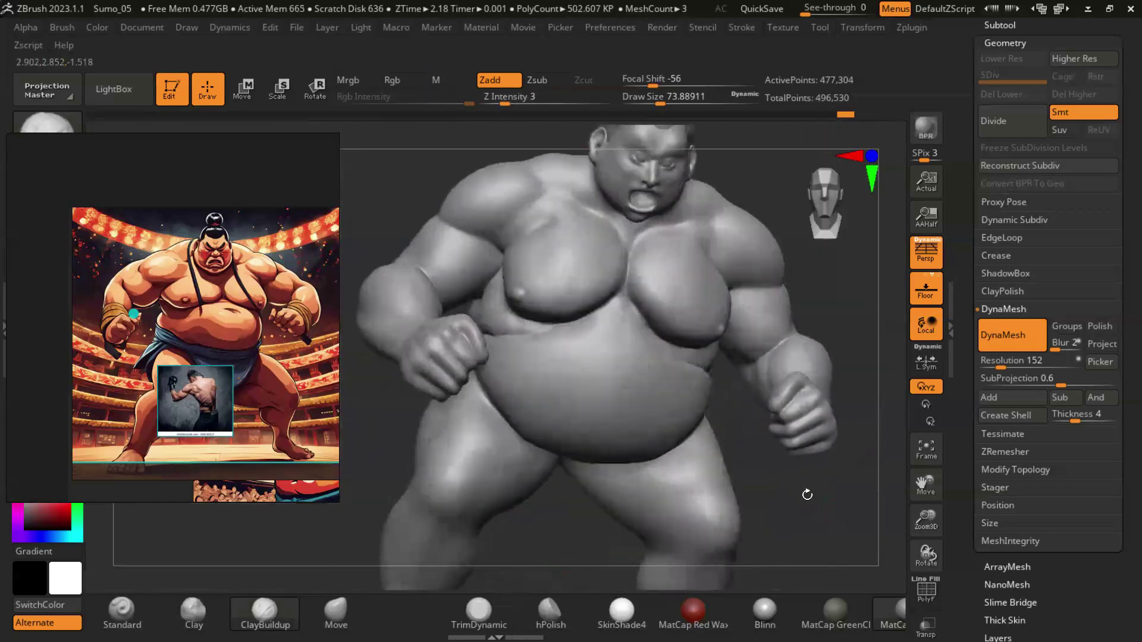
mouse_move(561, 362)
ctrl+right_down()
mouse_move(739, 444)
mouse_move(522, 341)
ctrl+right_up()
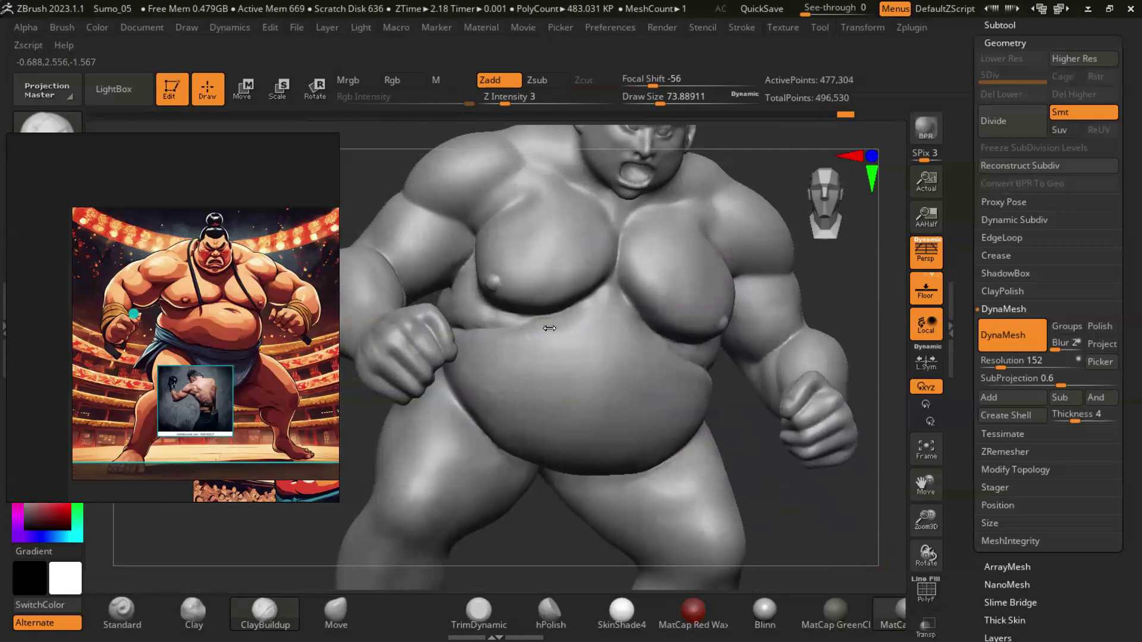
drag(528, 343, 559, 343)
ctrl+right_drag(524, 334, 522, 310)
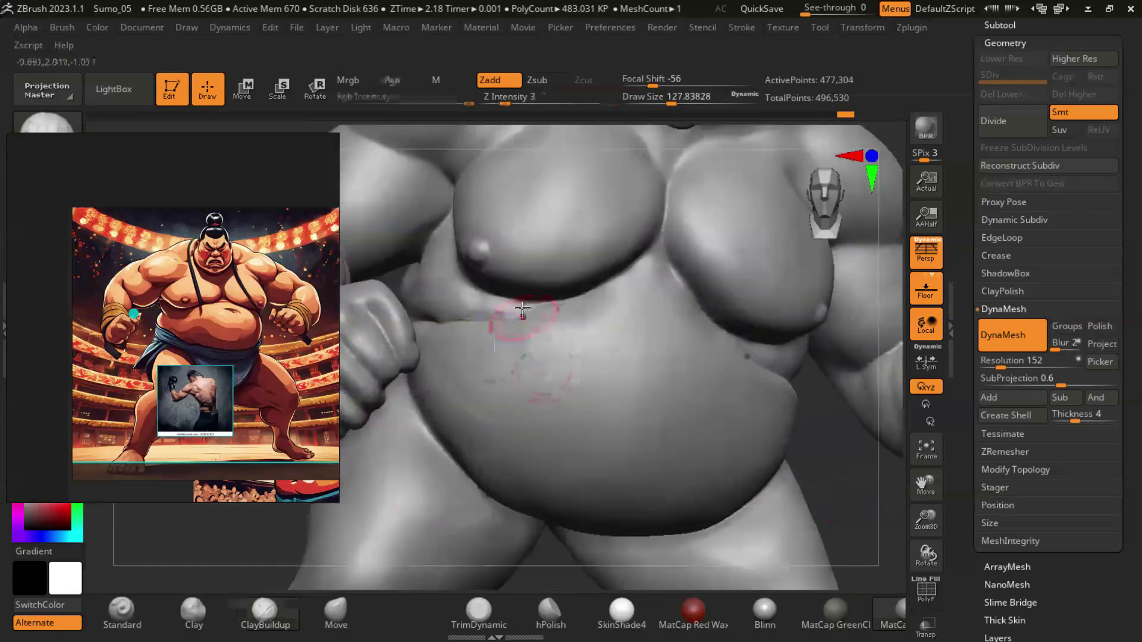
key(s)
drag(526, 318, 516, 317)
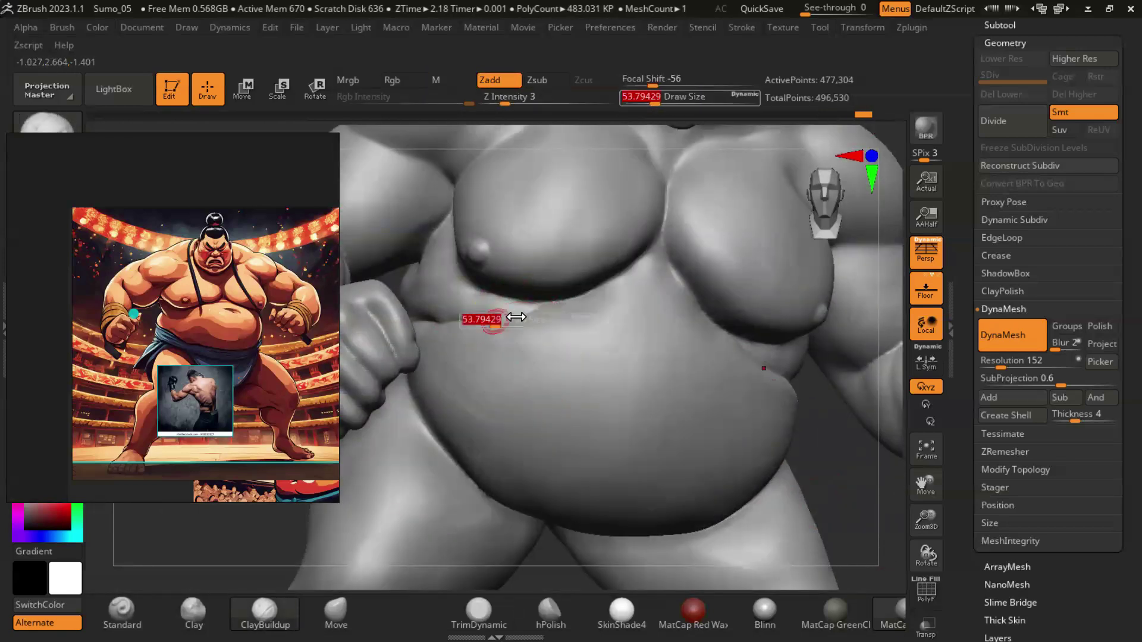
mouse_move(548, 308)
right_down()
mouse_move(601, 413)
mouse_move(388, 291)
right_up()
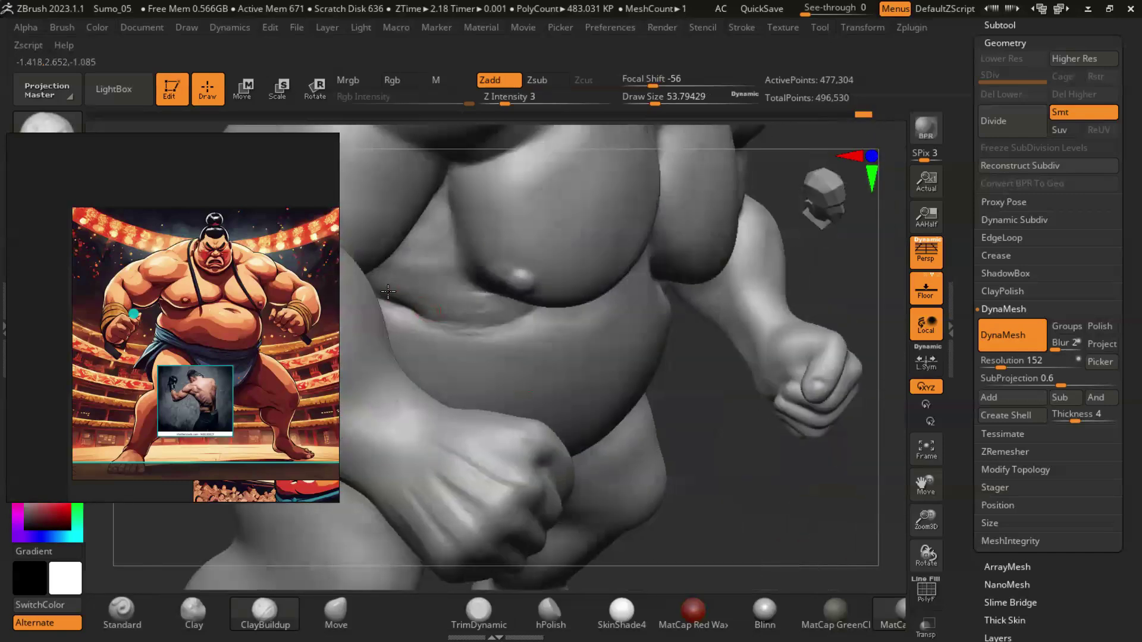
mouse_move(697, 397)
right_down()
mouse_move(714, 395)
mouse_move(590, 315)
right_up()
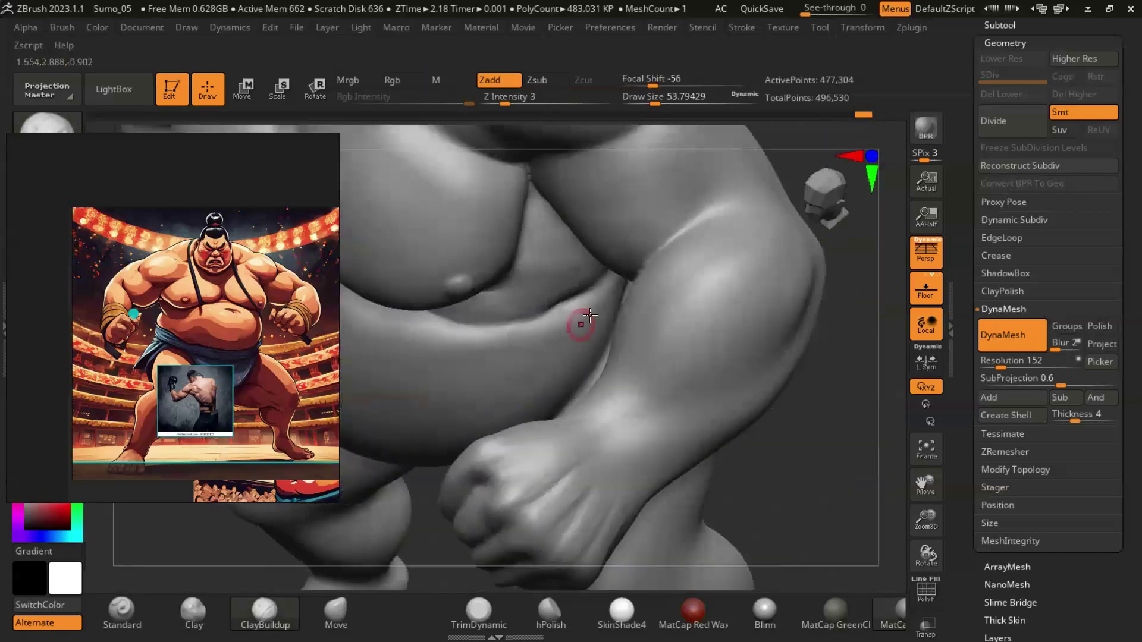
key(bracketright)
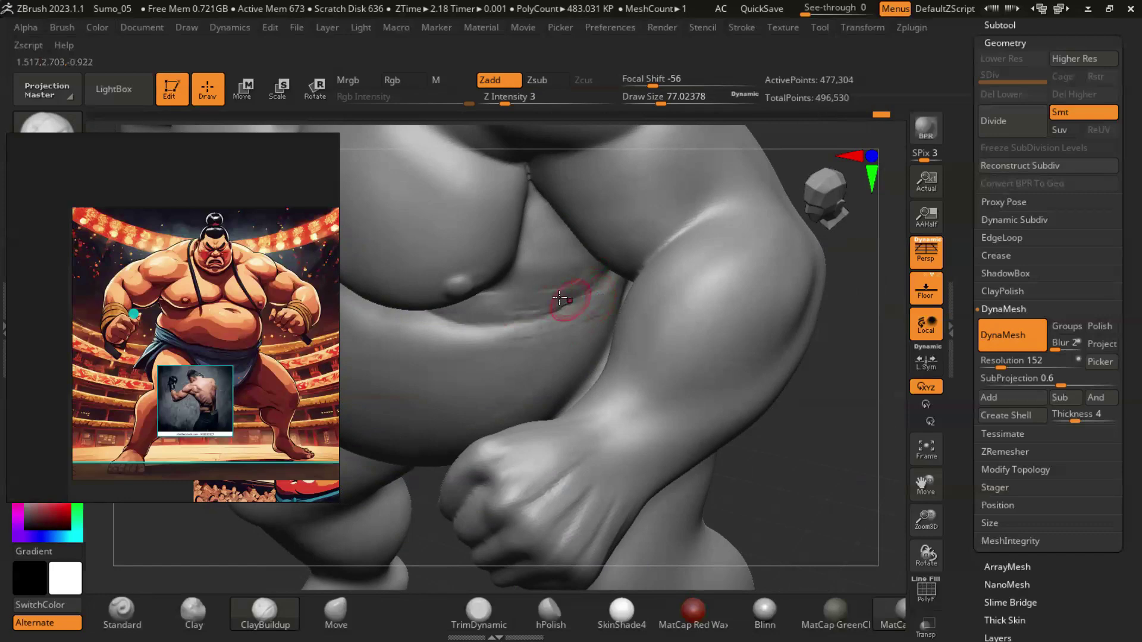
right_drag(592, 313, 553, 315)
Step: Cycle from the clay build-up and smoothing brushes back to the carving brush
key(b)
key(c)
key(b)
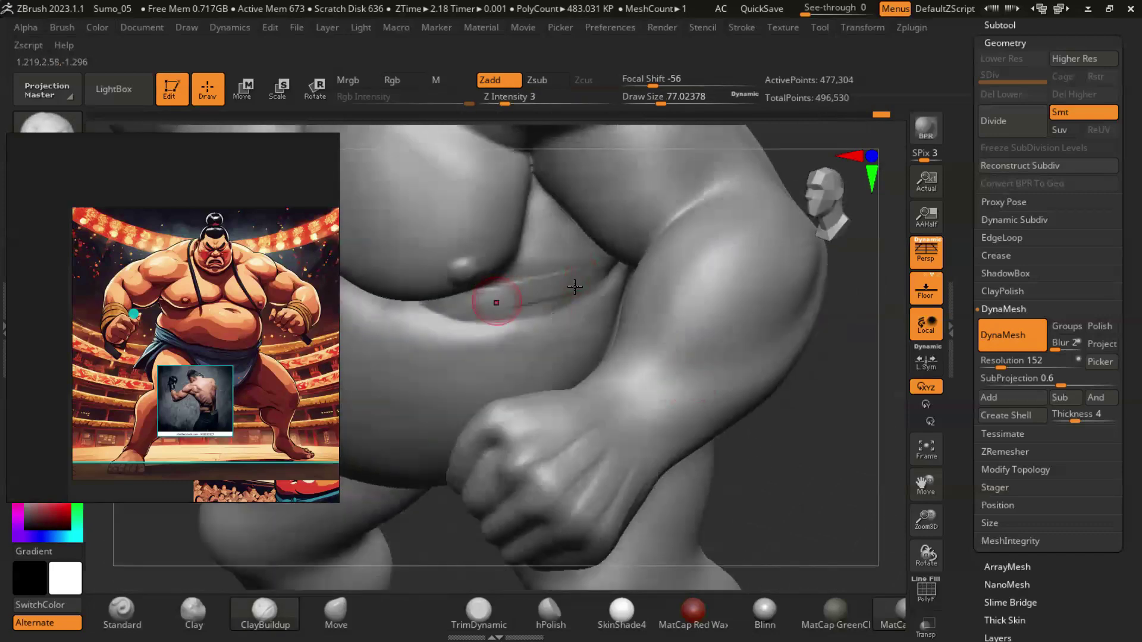
key(b)
key(m)
key(v)
key(b)
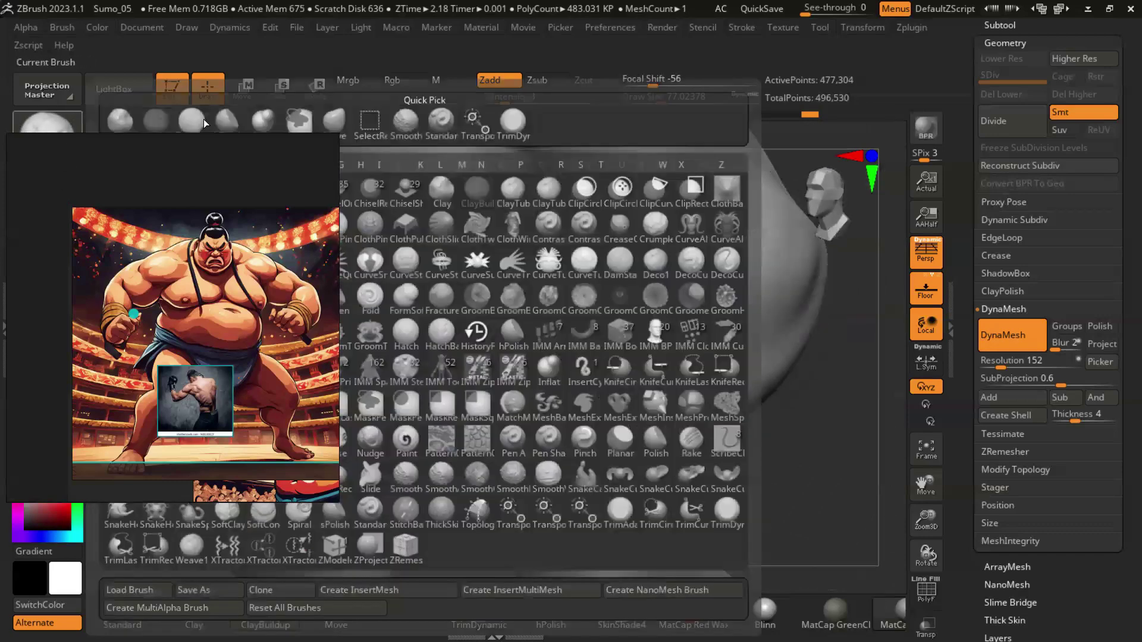
key(d)
key(s)
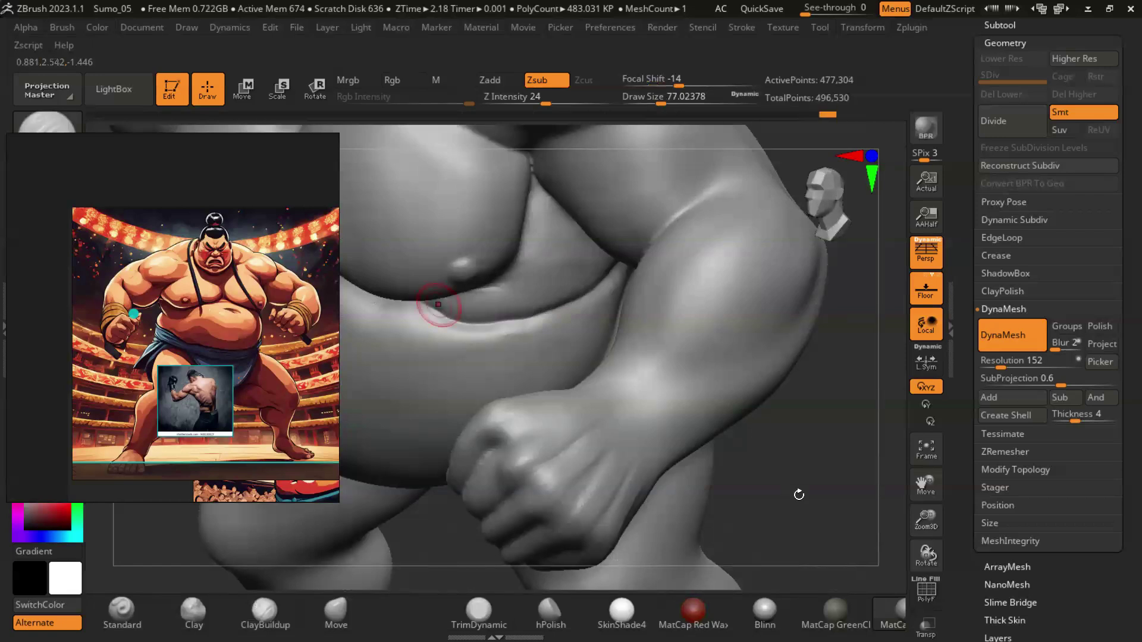
Step: Inspect the chest and torso up close, then turn the sumo toward its back
drag(792, 414, 744, 381)
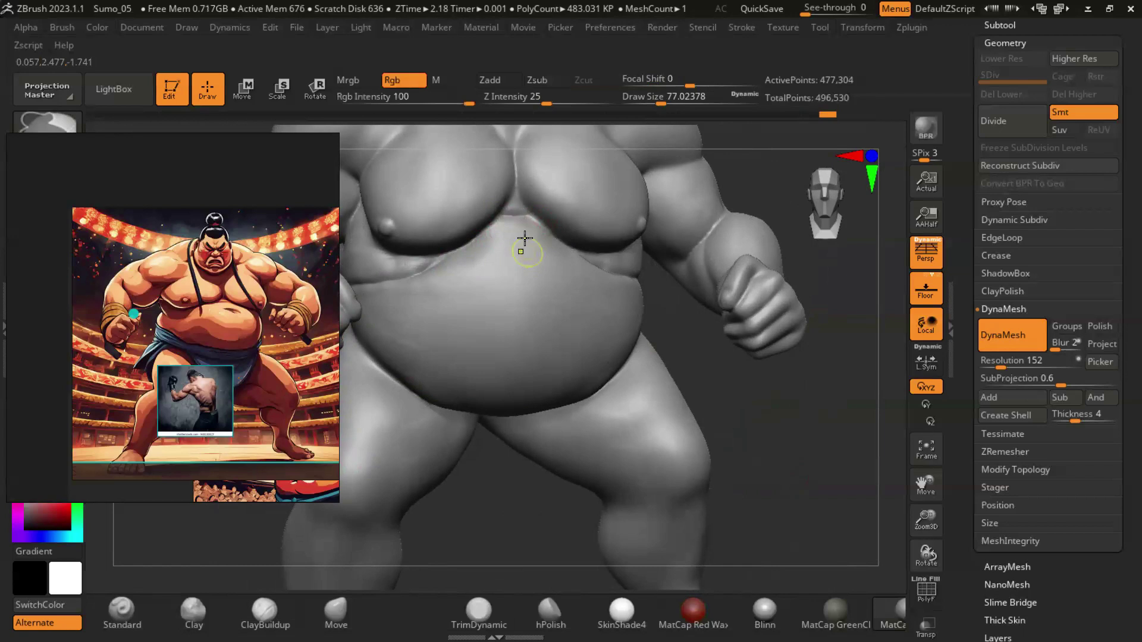
ctrl+right_drag(527, 263, 575, 231)
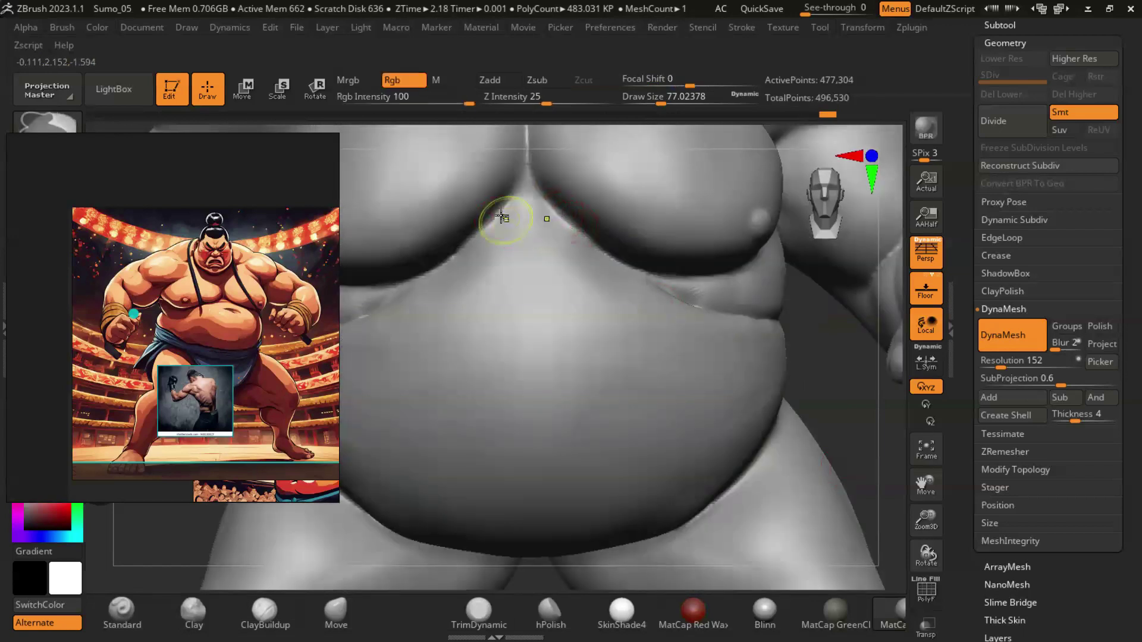
mouse_move(691, 390)
ctrl+right_down()
mouse_move(658, 434)
mouse_move(583, 365)
mouse_move(641, 451)
ctrl+right_up()
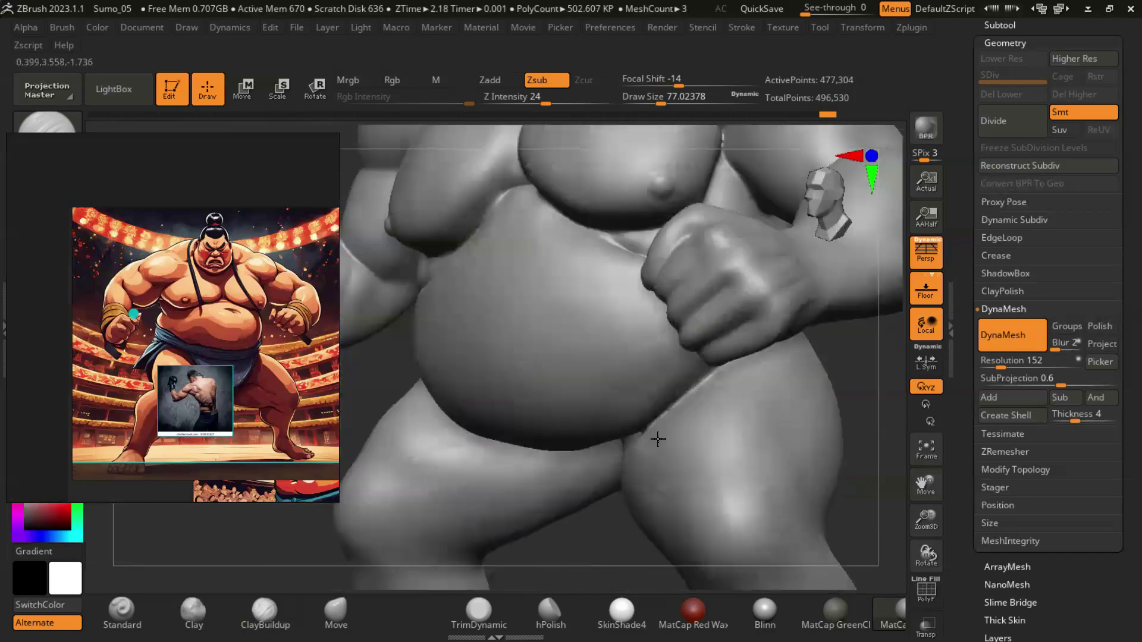
key(s)
drag(476, 313, 505, 314)
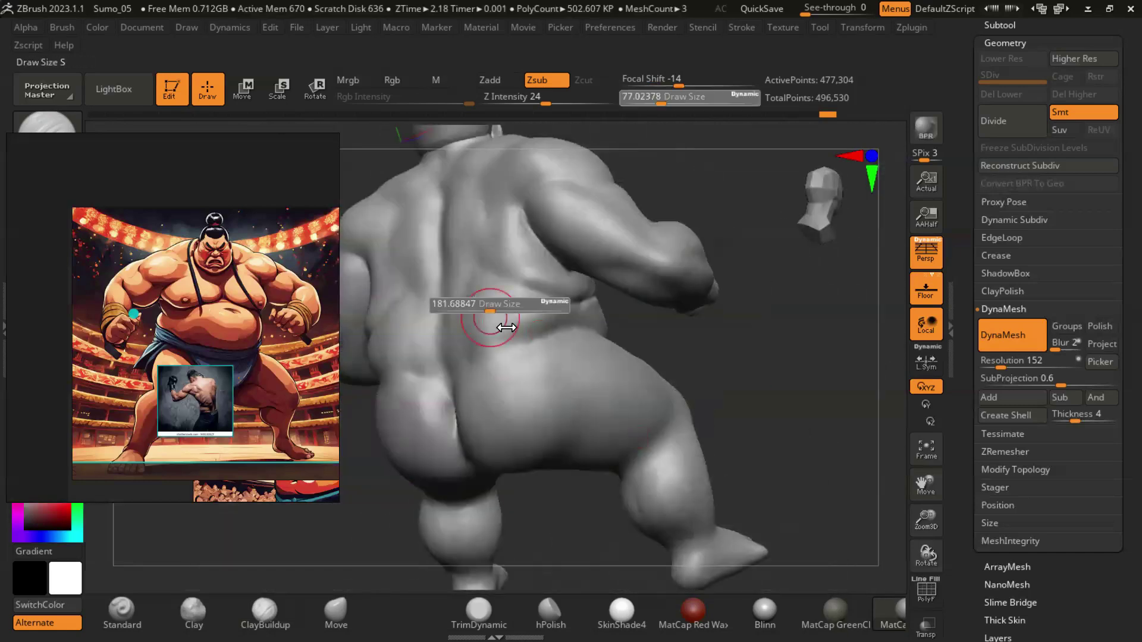
Step: Assign a new smoothing brush, dismiss its notice, and set draw size to about 228
mouse_move(523, 297)
right_down()
mouse_move(688, 371)
mouse_move(674, 485)
right_up()
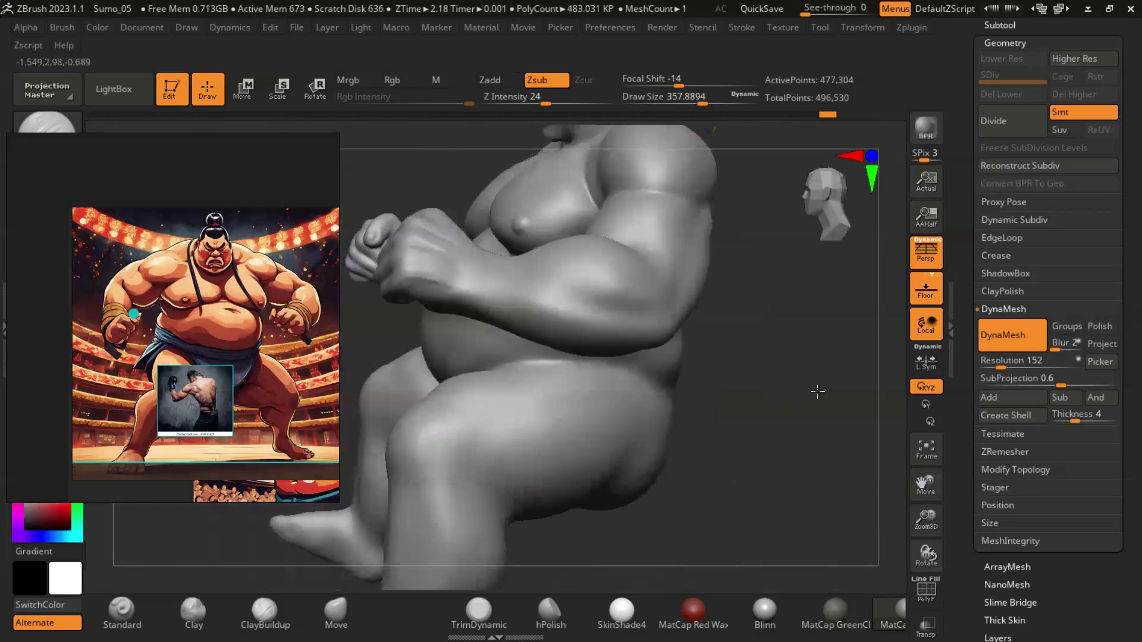
key(b)
click(674, 485)
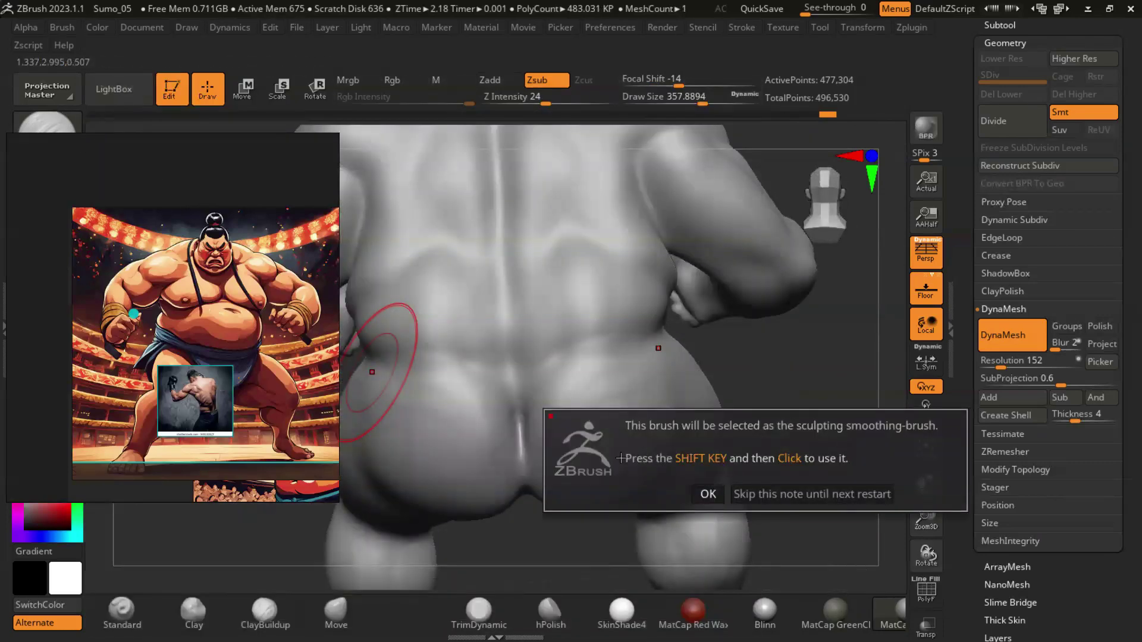
click(708, 495)
key(s)
drag(714, 408, 684, 408)
Step: Work around the back, hips and belly-thigh profile, ending at the sumo's front
mouse_move(518, 390)
right_down()
mouse_move(471, 369)
mouse_move(767, 335)
mouse_move(646, 334)
right_up()
right_drag(776, 377, 466, 369)
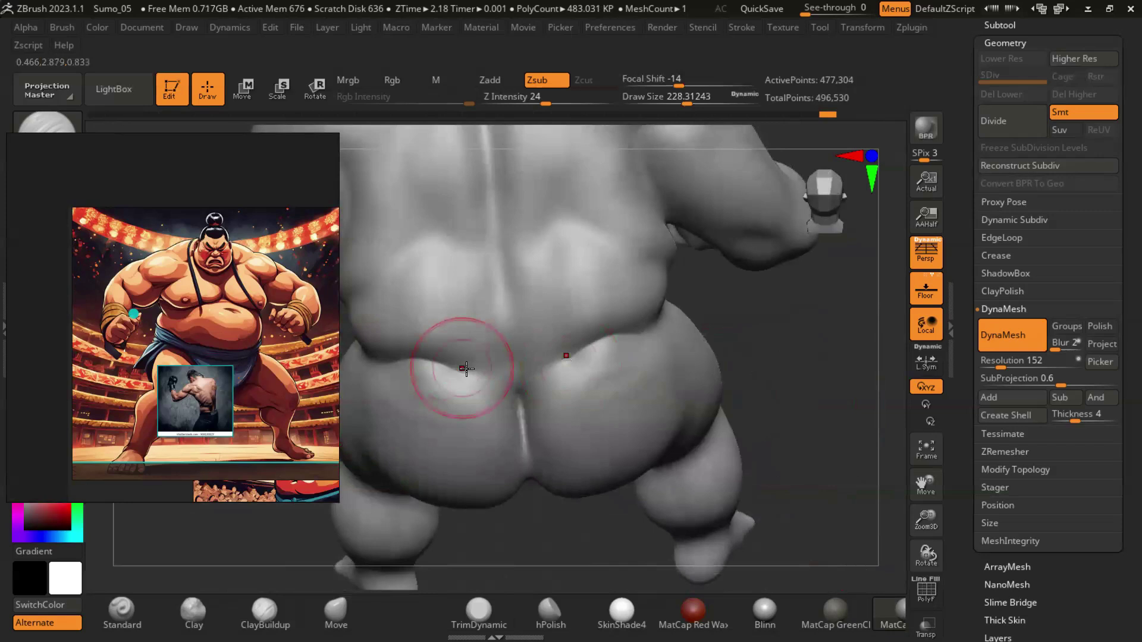
right_drag(797, 350, 389, 383)
right_drag(468, 374, 382, 373)
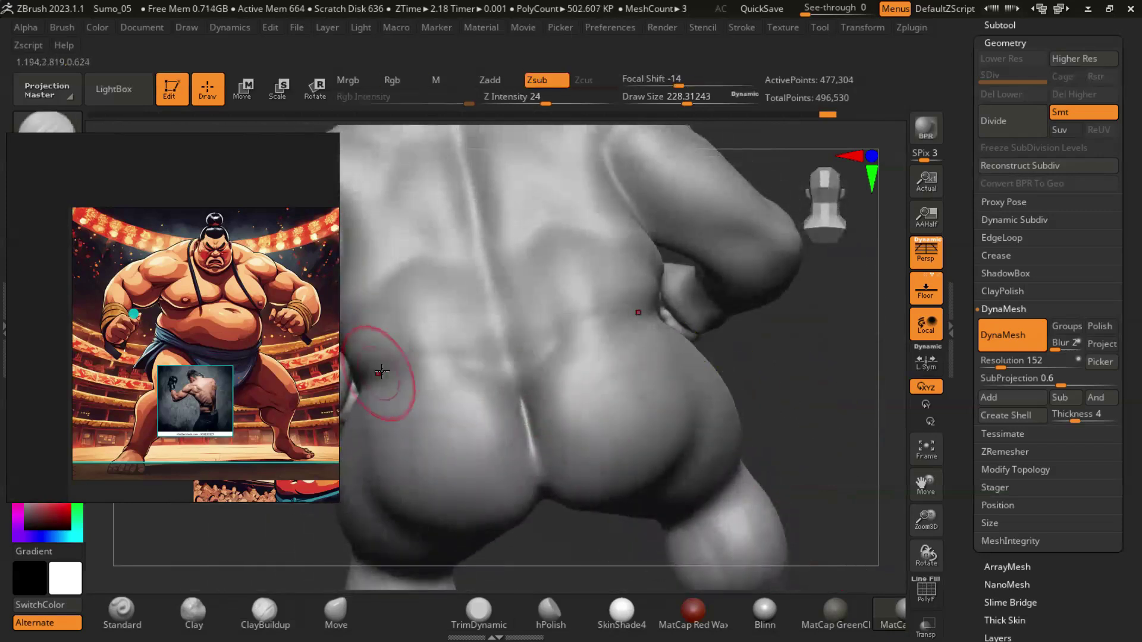
mouse_move(791, 376)
right_down()
mouse_move(811, 377)
mouse_move(524, 368)
right_up()
mouse_move(560, 330)
right_down()
mouse_move(729, 370)
mouse_move(422, 330)
right_up()
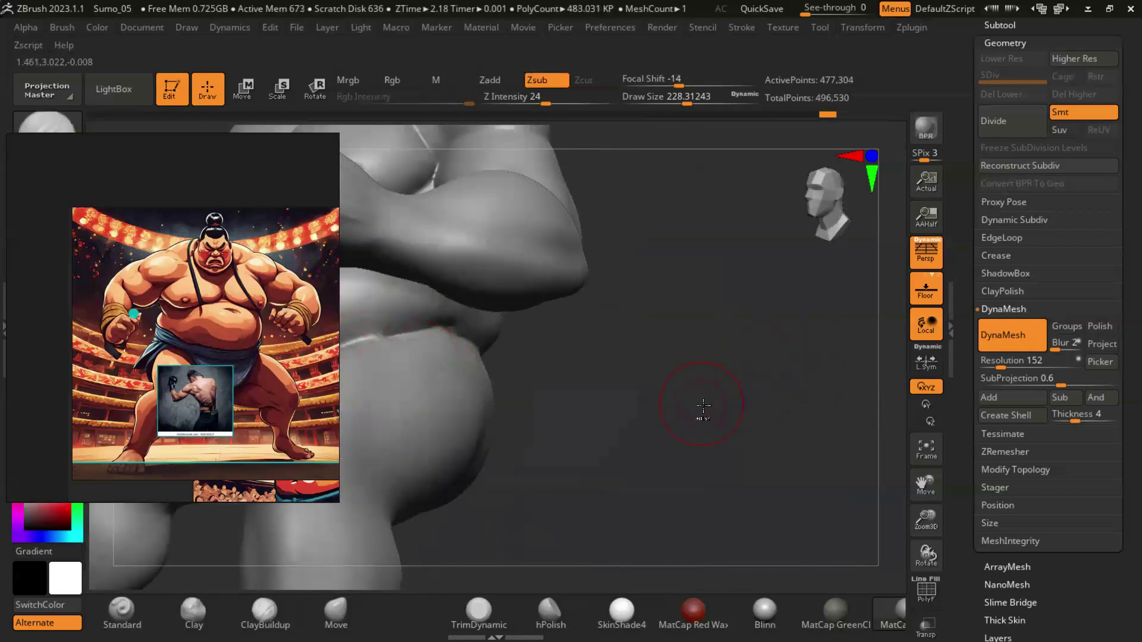
right_drag(704, 381, 585, 373)
mouse_move(467, 331)
right_down()
mouse_move(500, 365)
mouse_move(432, 333)
right_up()
key(f)
right_drag(768, 468, 789, 431)
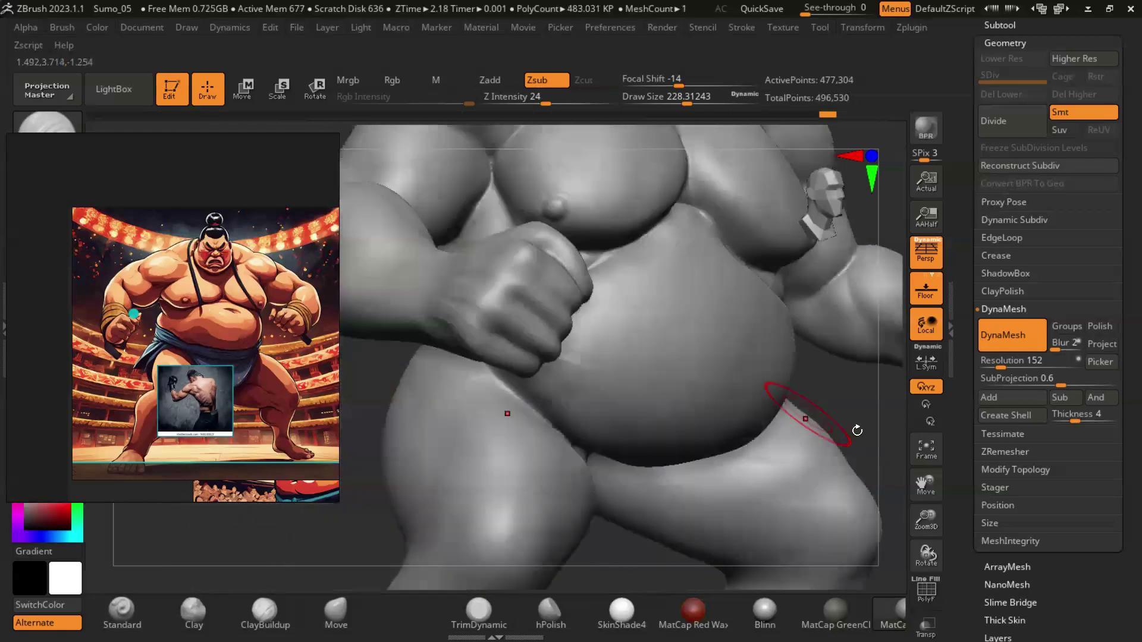
Step: Switch to a subtractive brush and orbit around the belly, back and fists
key(b)
key(s)
key(t)
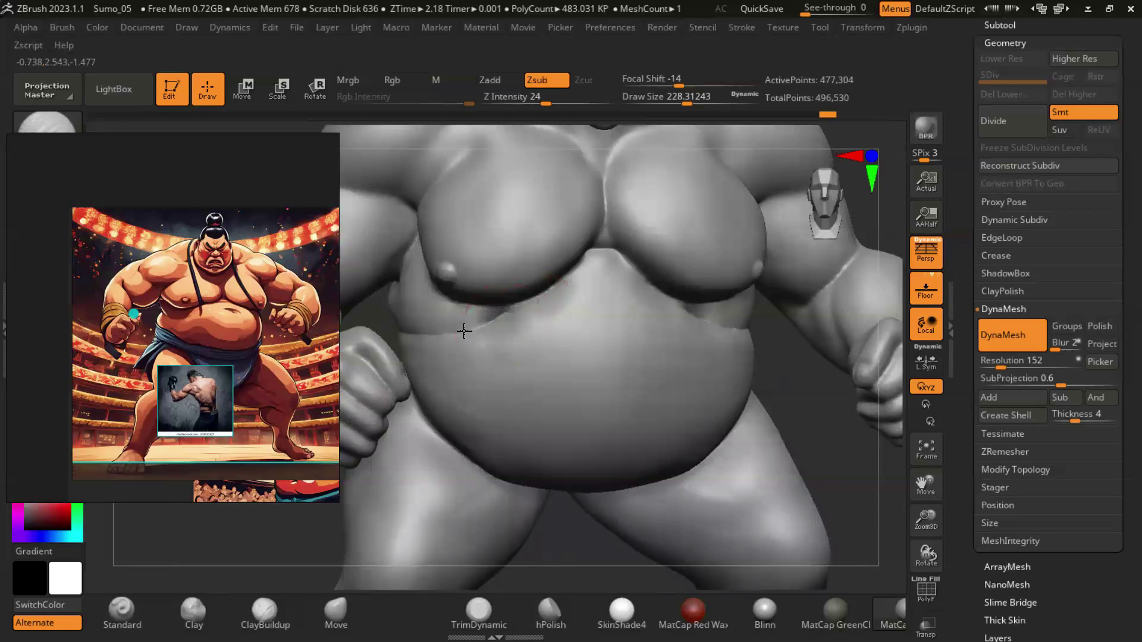
right_drag(823, 458, 740, 439)
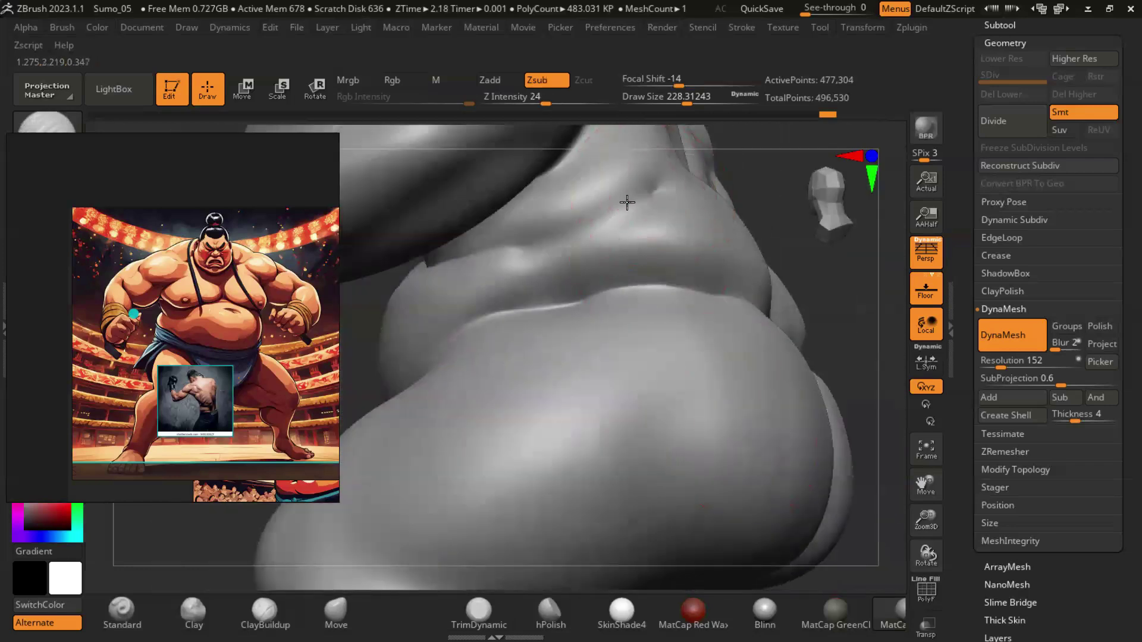
mouse_move(485, 255)
right_down()
mouse_move(684, 418)
mouse_move(607, 242)
right_up()
right_drag(606, 298, 658, 273)
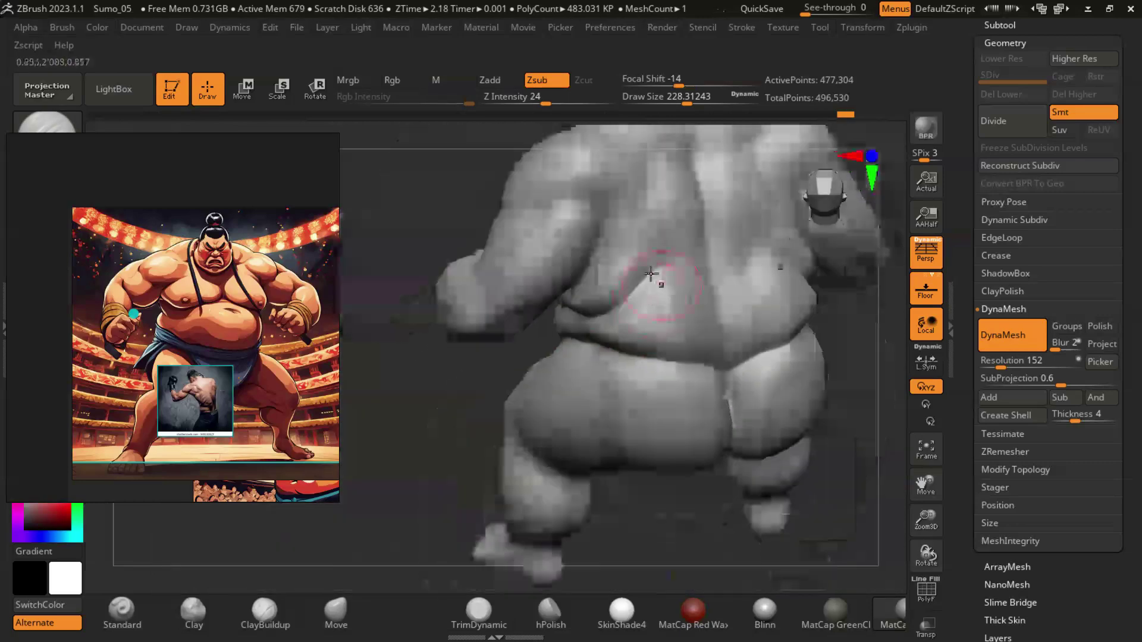
right_drag(837, 456, 533, 309)
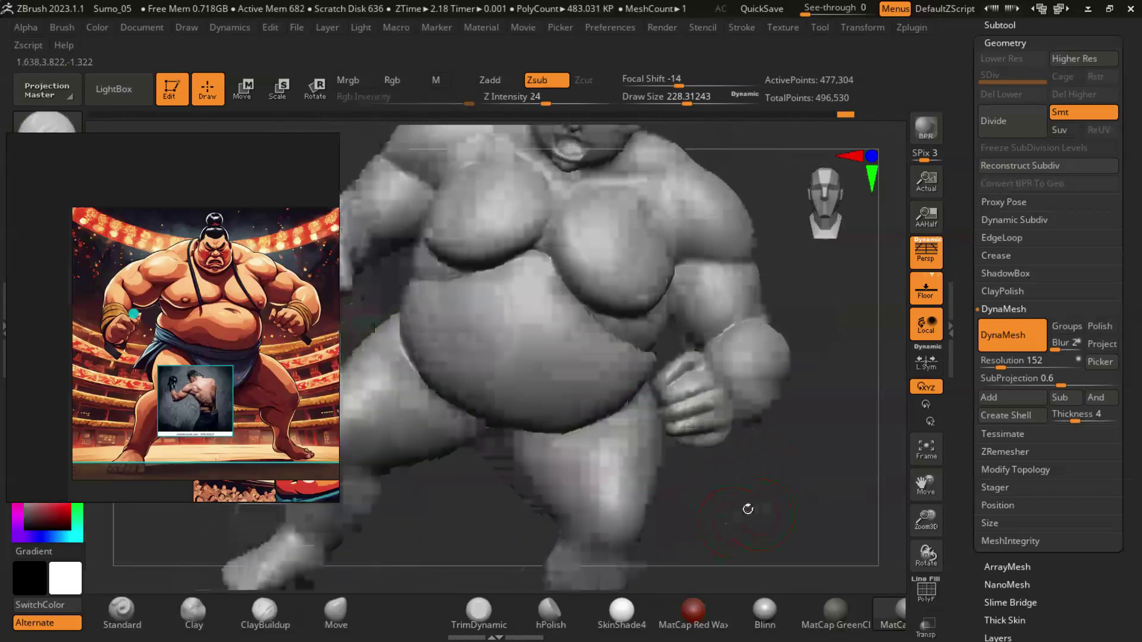
mouse_move(656, 487)
right_down()
mouse_move(818, 387)
mouse_move(744, 333)
right_up()
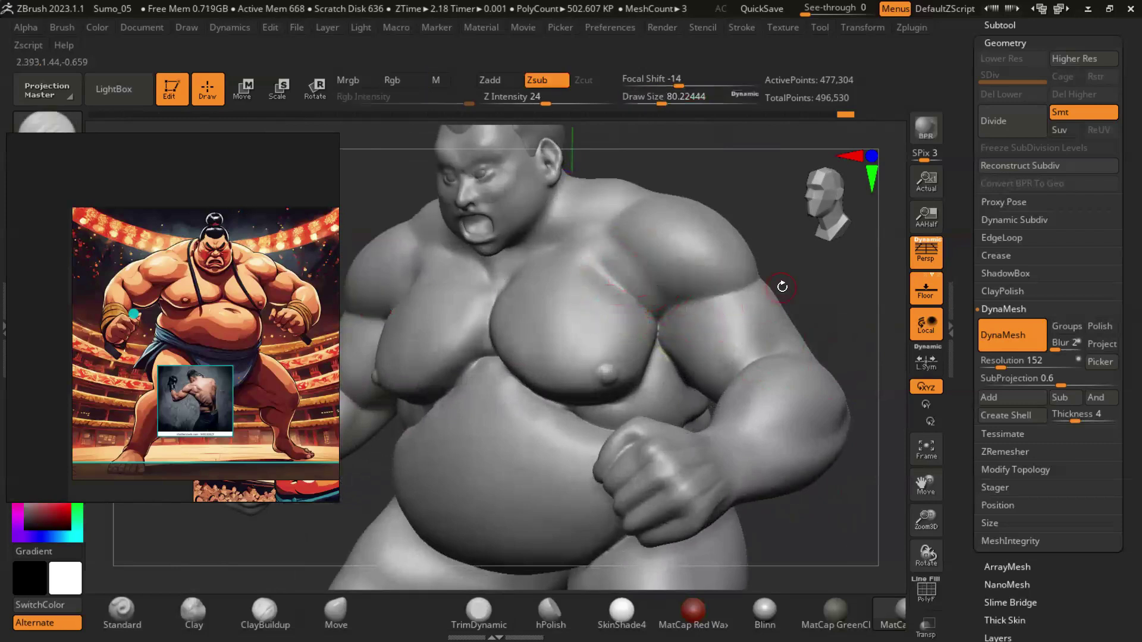
Step: Smooth the armpit crease on the chest, then undo that smoothing
ctrl+right_drag(782, 286, 644, 304)
shift+drag(703, 313, 633, 254)
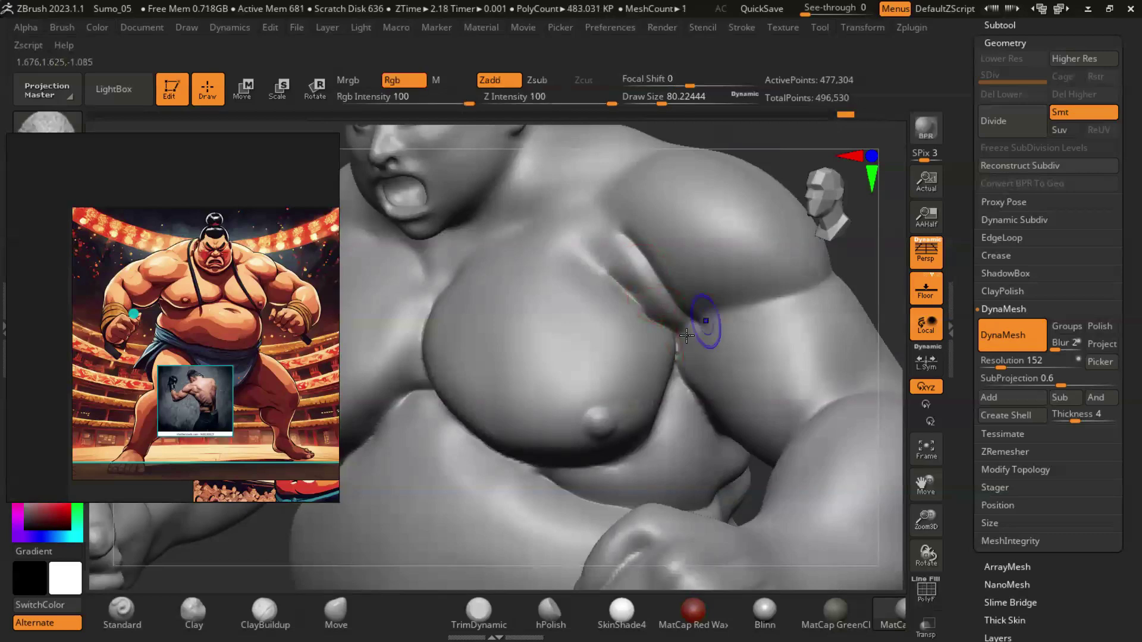
key(ctrl+z)
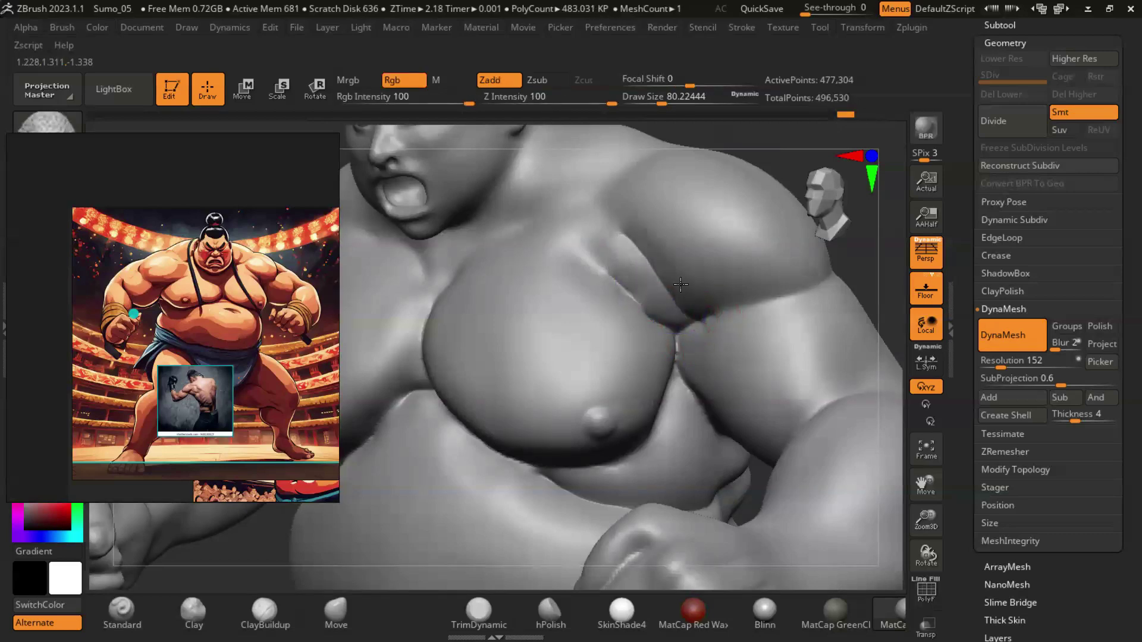
Step: Switch to a subtractive carving brush and rotate the torso to carve the armpit fold
right_drag(785, 309, 642, 285)
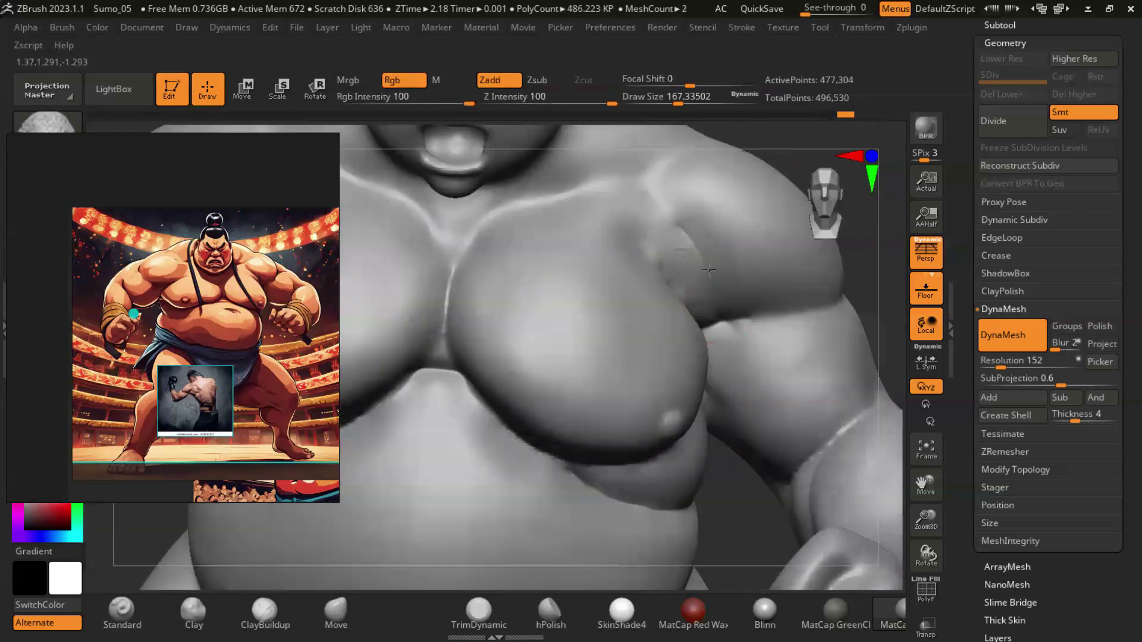
right_drag(696, 387, 551, 356)
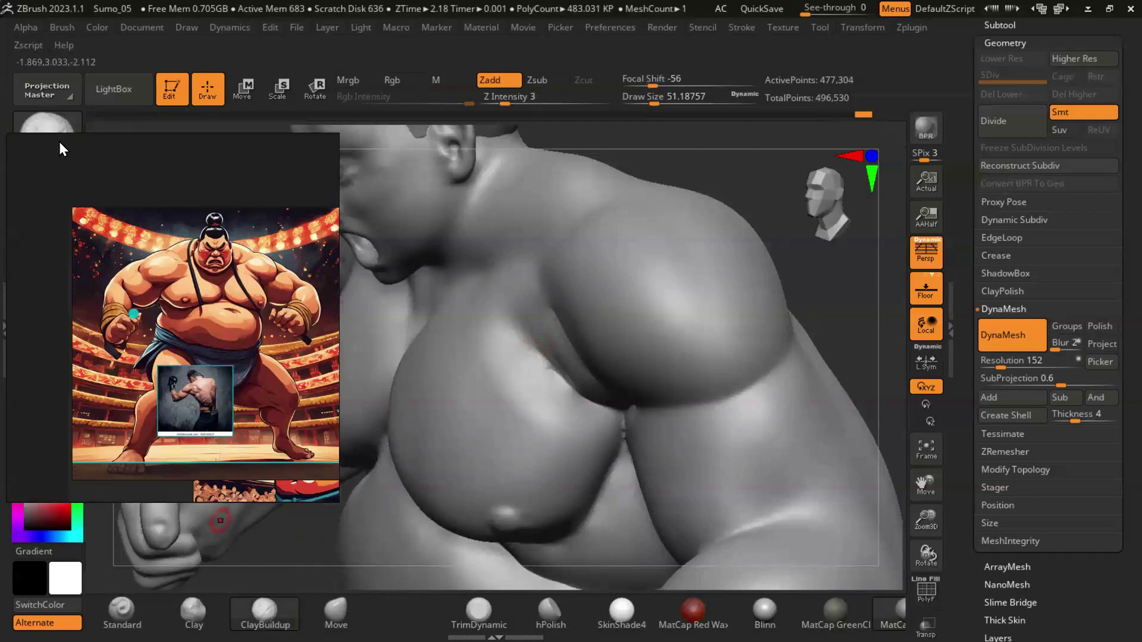
key(b)
key(c)
key(b)
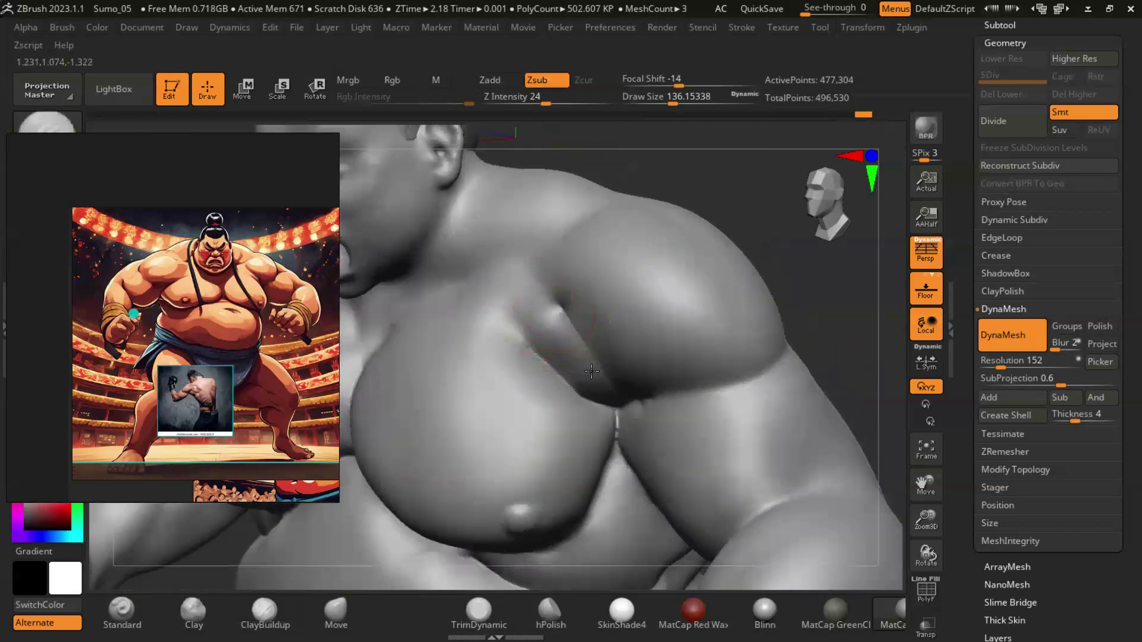
drag(819, 360, 521, 329)
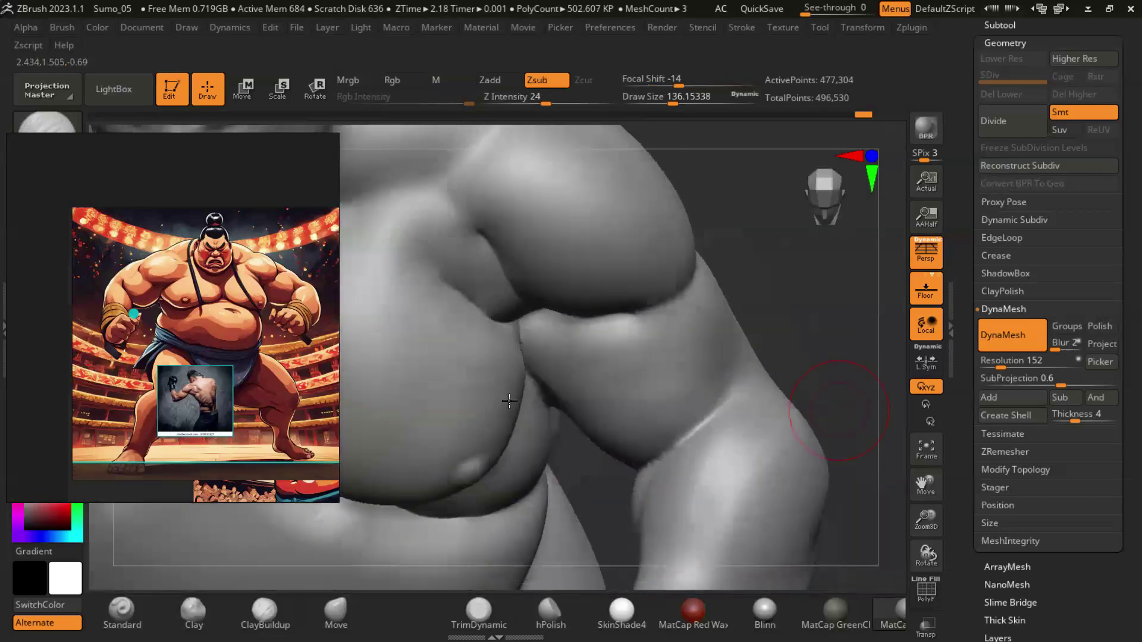
key(s)
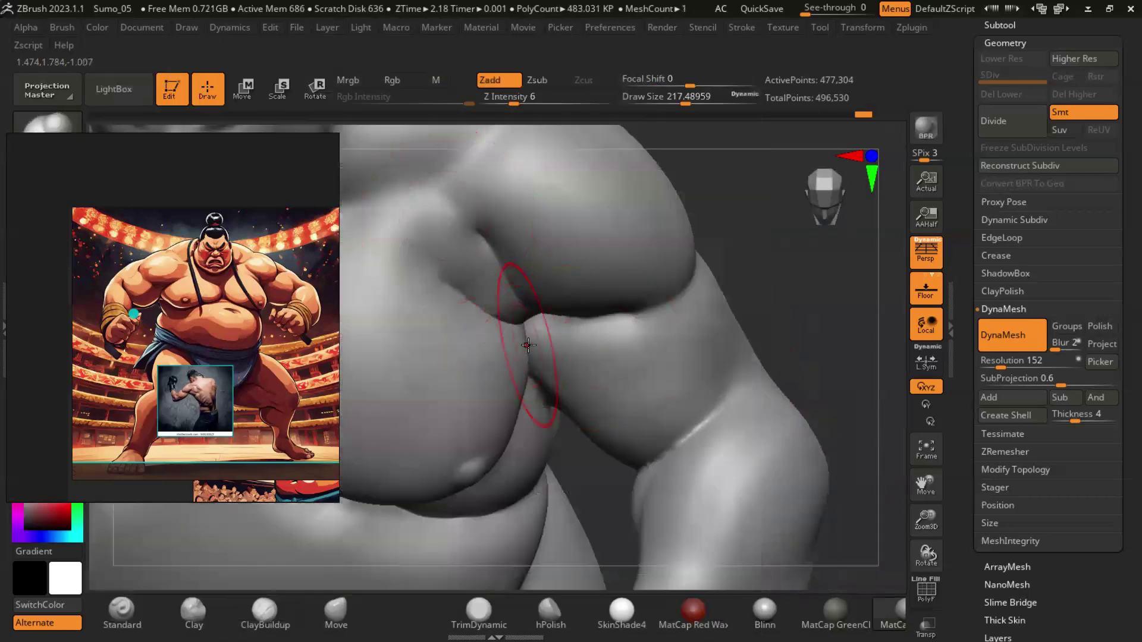
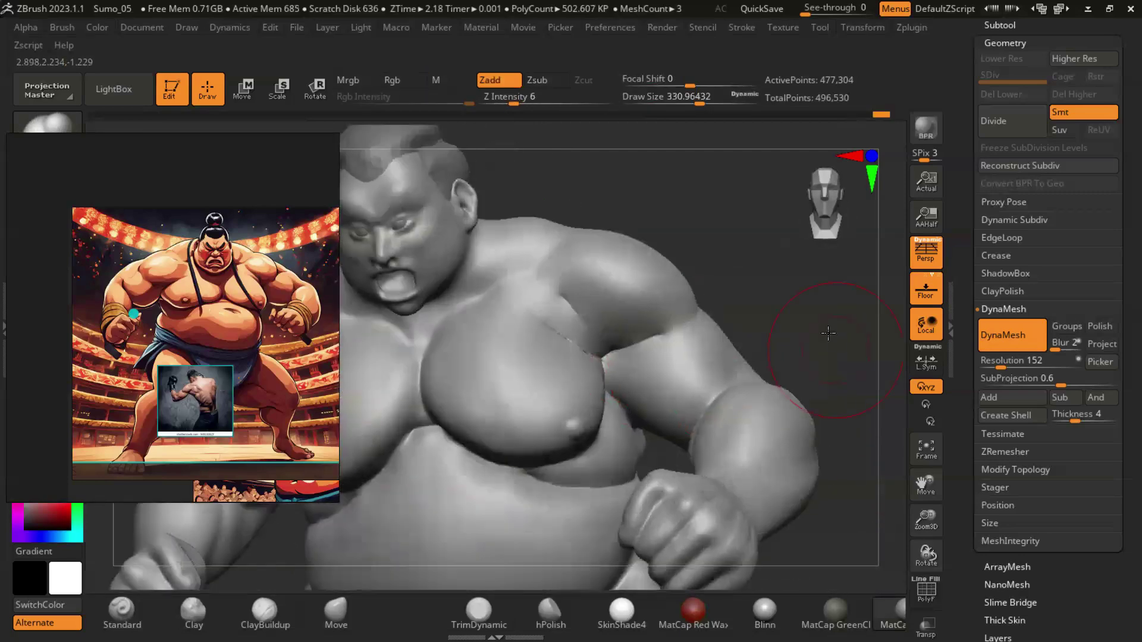
Step: Carve the chest-shoulder crease with DamStandard, smooth the surrounding surface, and check the back
click(48, 123)
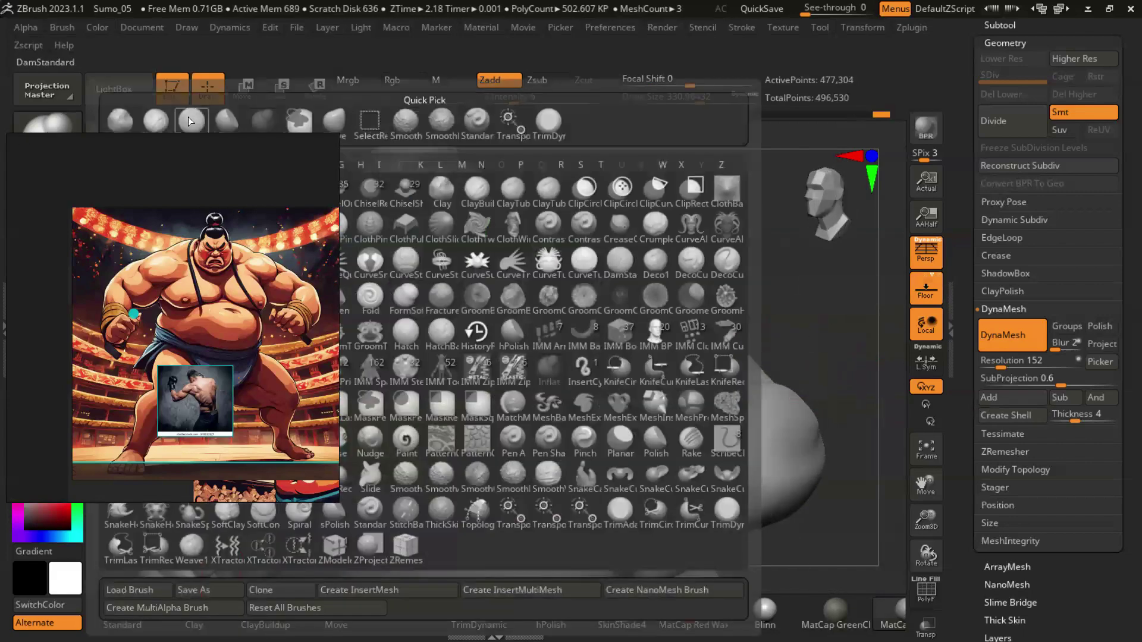
click(189, 122)
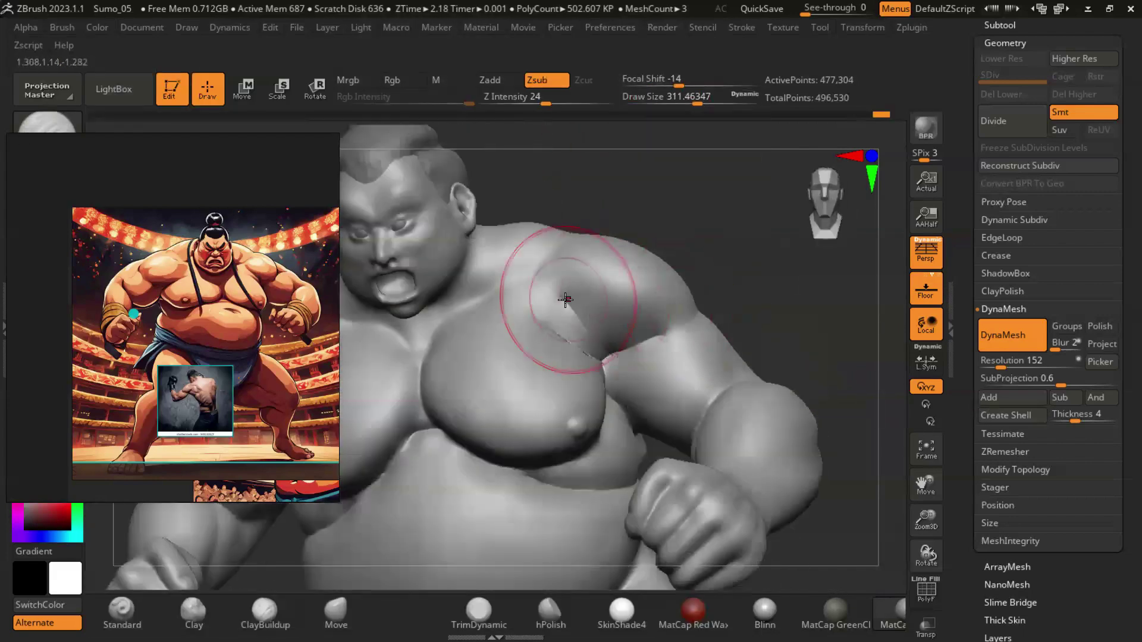
drag(779, 281, 721, 296)
right_drag(647, 316, 771, 307)
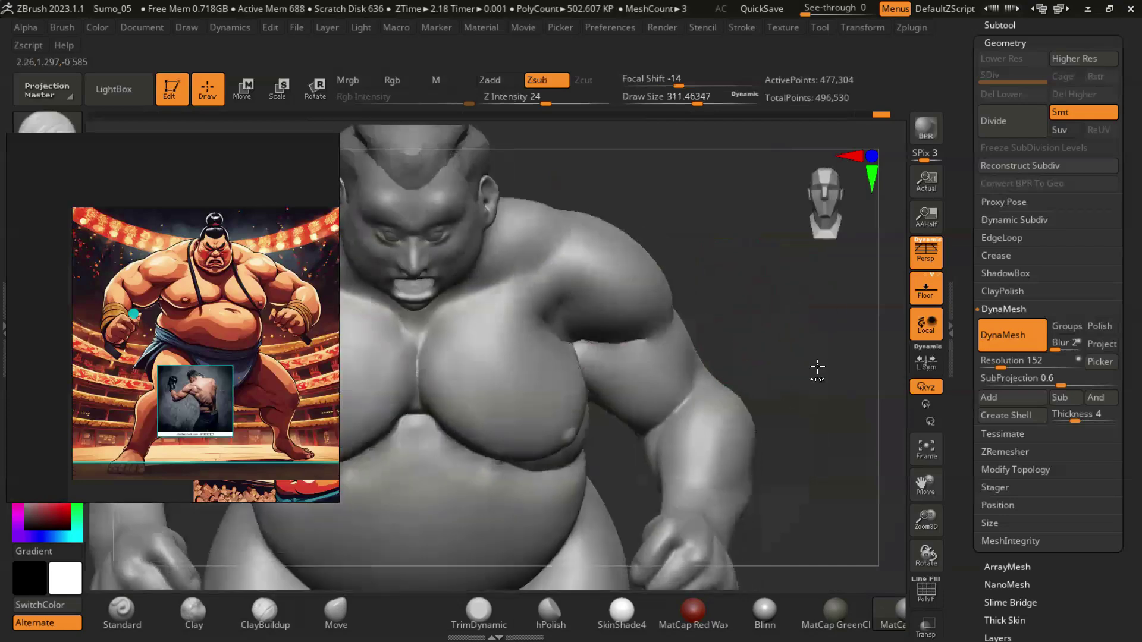
key(s)
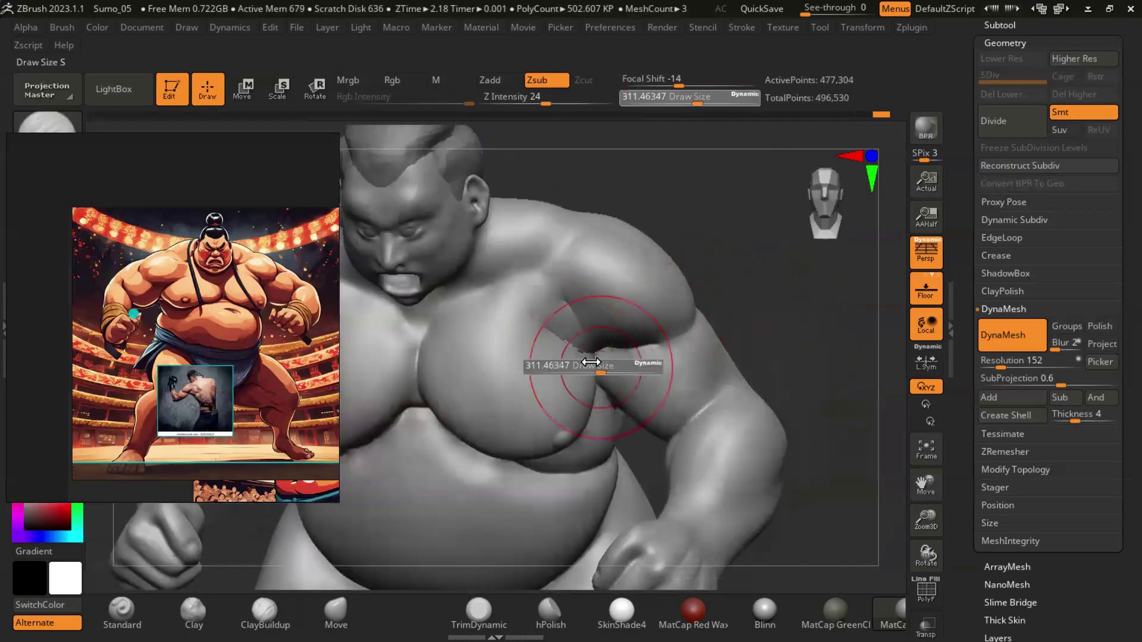
key(b)
key(c)
key(b)
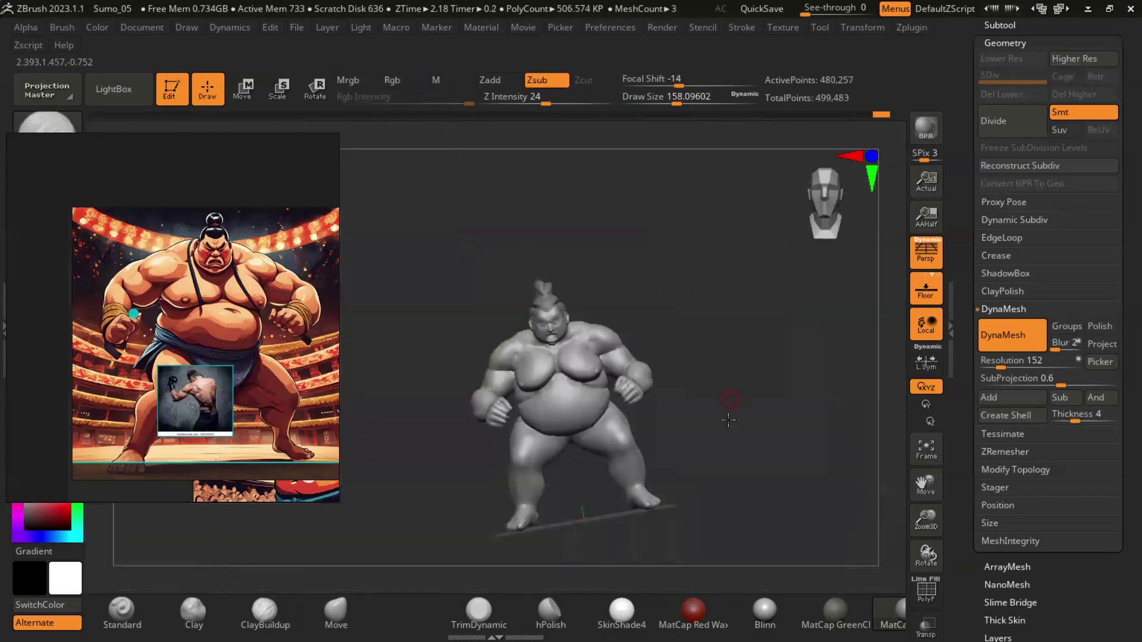
mouse_move(688, 297)
mouse_down()
mouse_move(754, 345)
mouse_move(751, 488)
mouse_move(750, 451)
mouse_move(601, 416)
mouse_up()
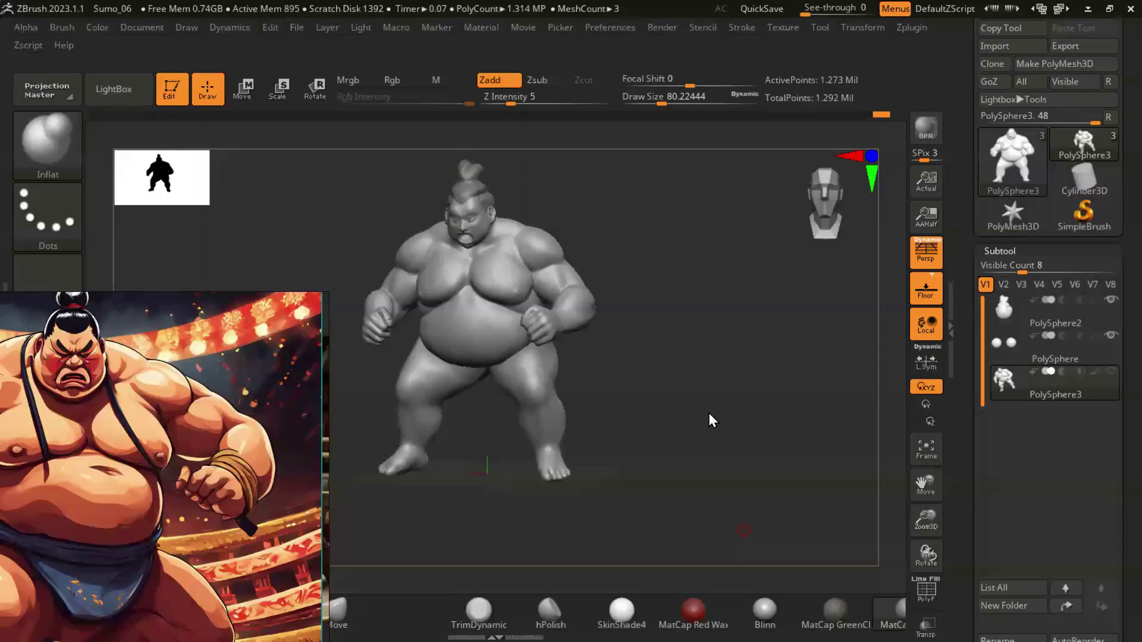
Step: Paint a MaskPen band around the sumo's wrist near the fist
drag(709, 413, 802, 422)
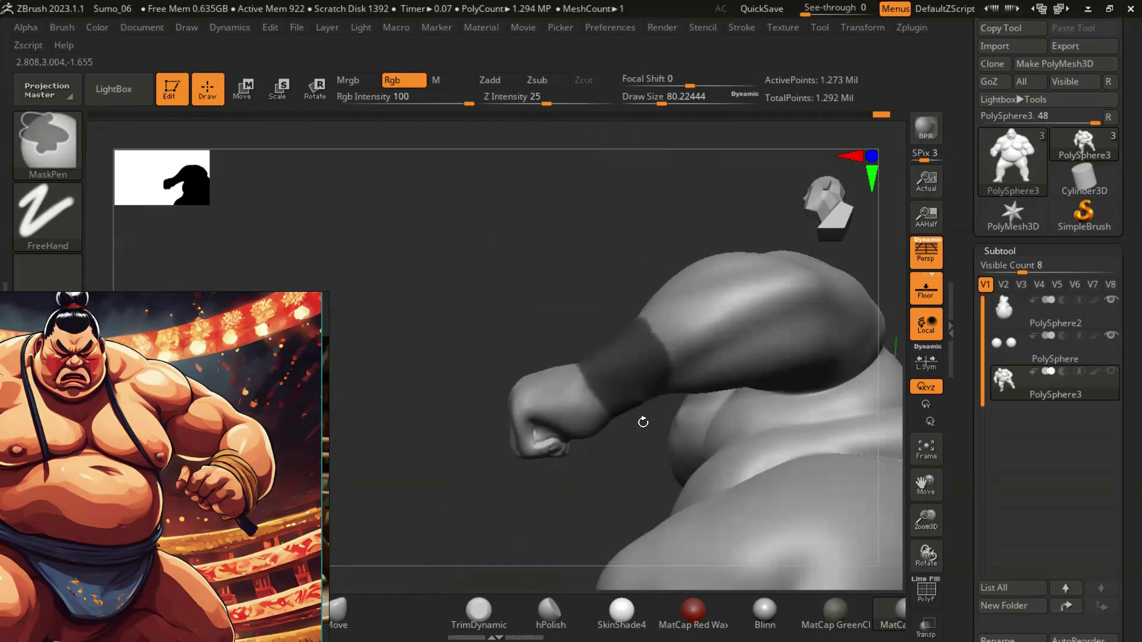
drag(643, 422, 650, 358)
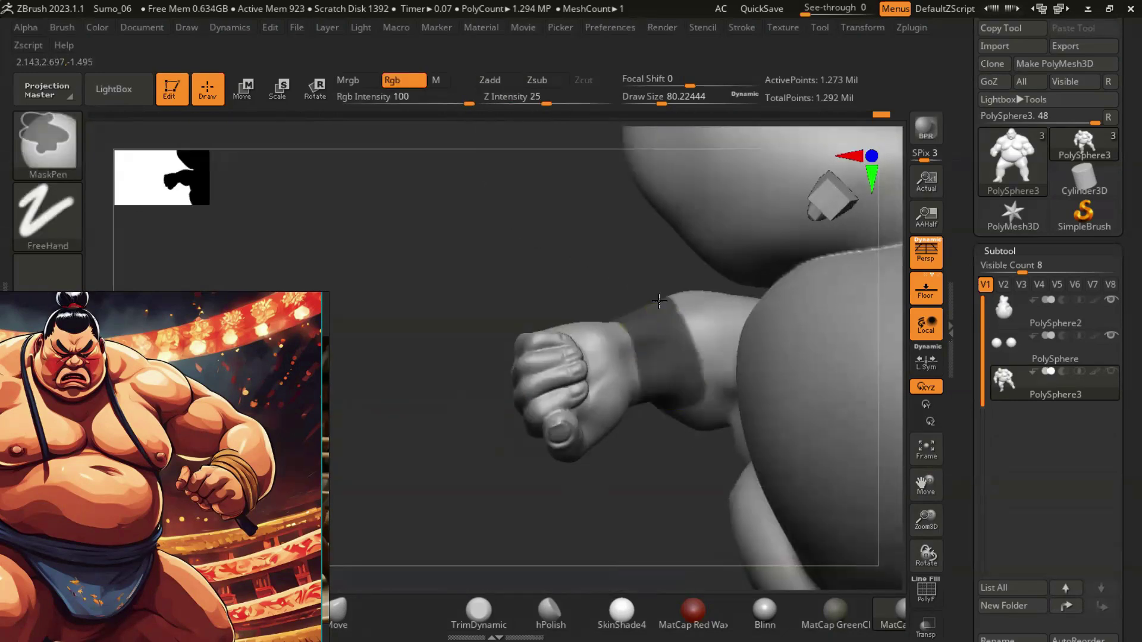
drag(643, 458, 790, 293)
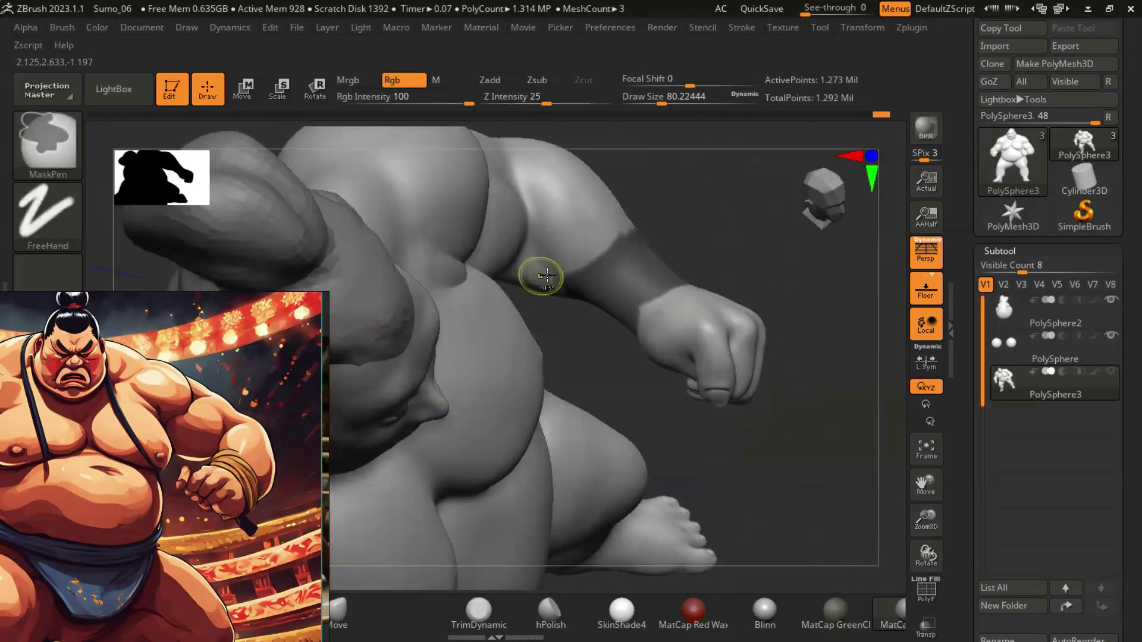
drag(546, 275, 650, 262)
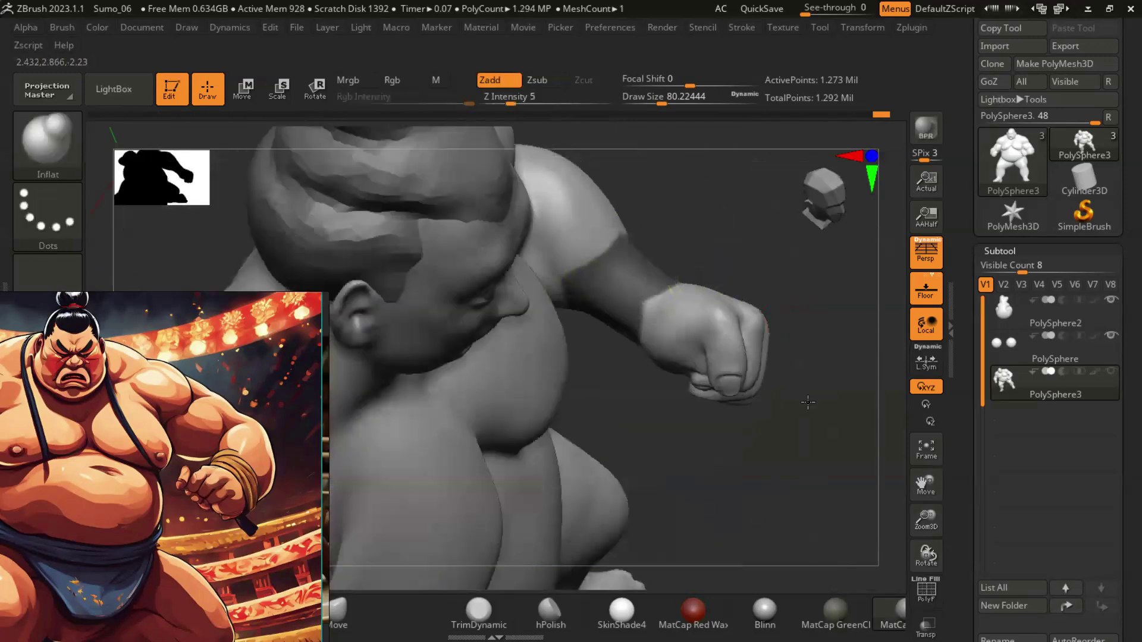
mouse_move(803, 459)
mouse_down()
mouse_move(710, 426)
mouse_move(784, 434)
mouse_move(764, 458)
mouse_up()
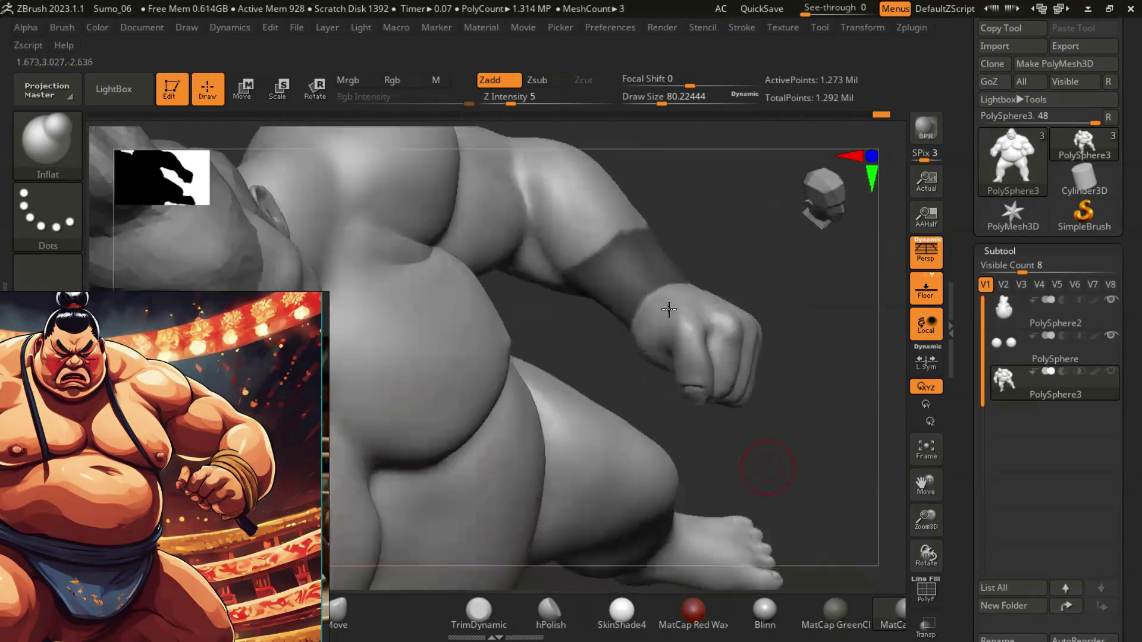
ctrl+drag(618, 262, 645, 244)
scroll(1040, 346, down, 10)
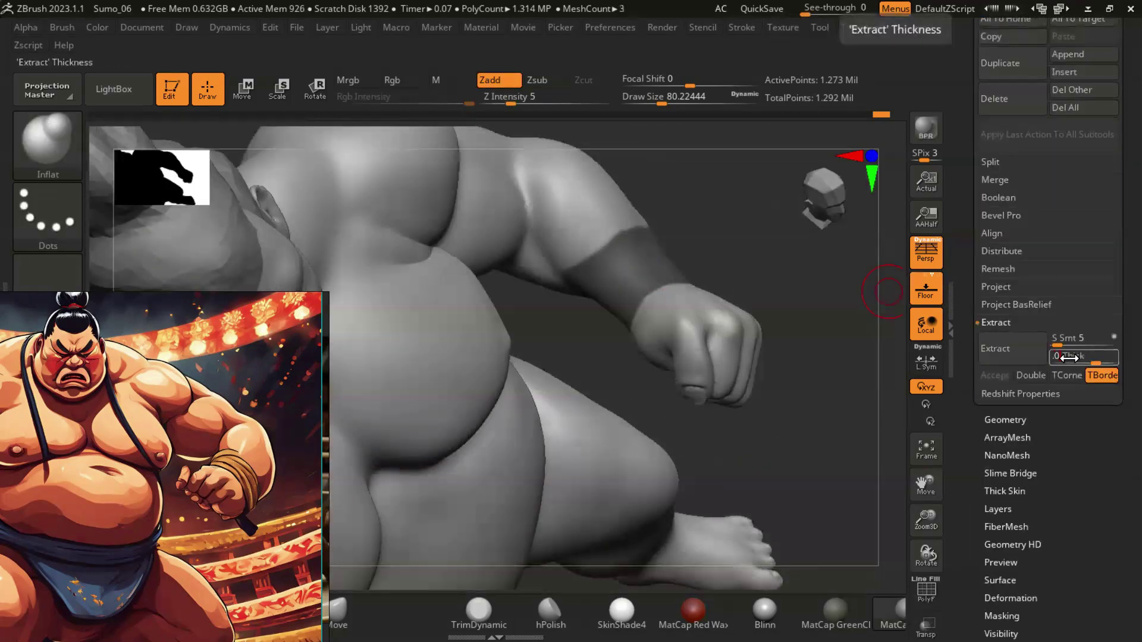
Step: Extract the masked wrist bands at 0.01 thickness and accept them as subtool Extract2
click(1020, 349)
drag(823, 327, 762, 322)
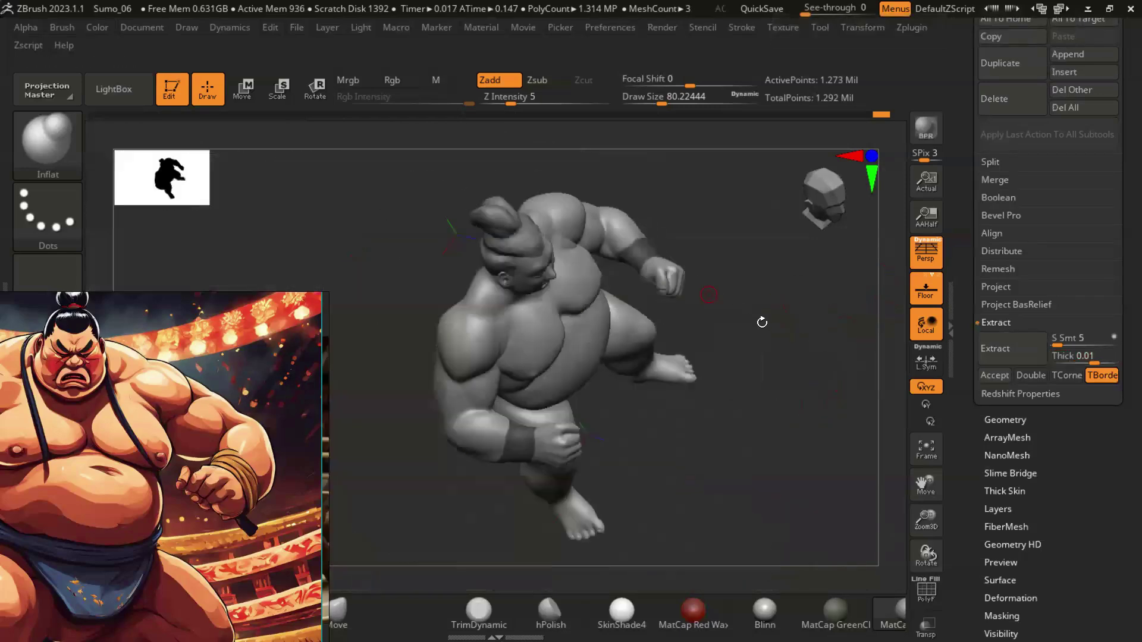
click(992, 377)
scroll(1118, 318, up, 10)
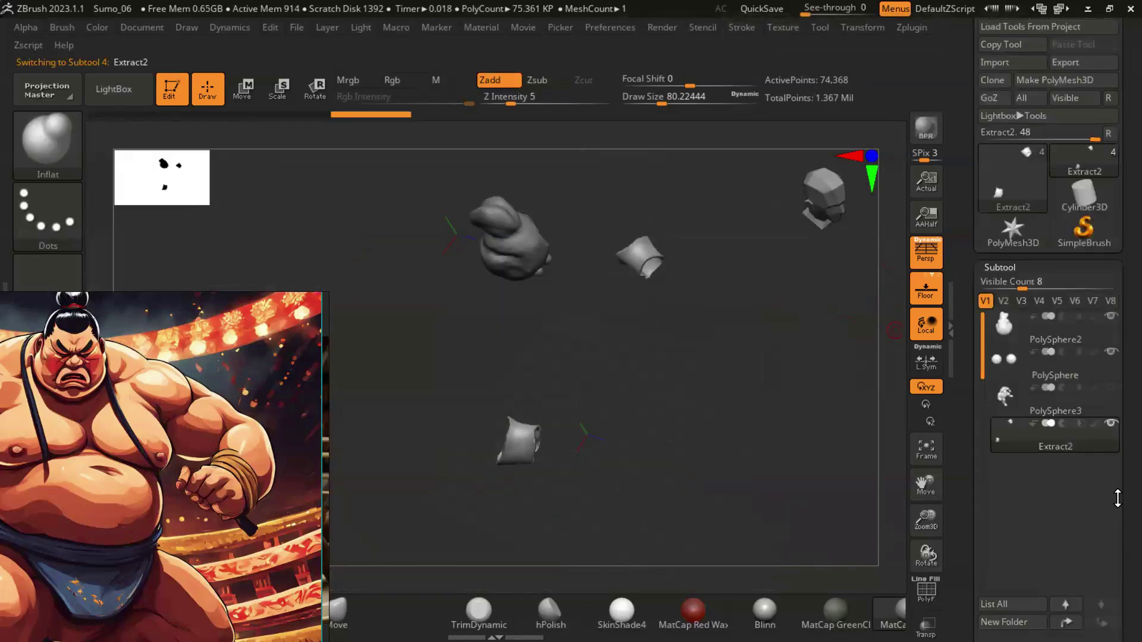
Step: Solo the Extract2 subtool, keeping only the main wrist band visible
shift+click(1110, 395)
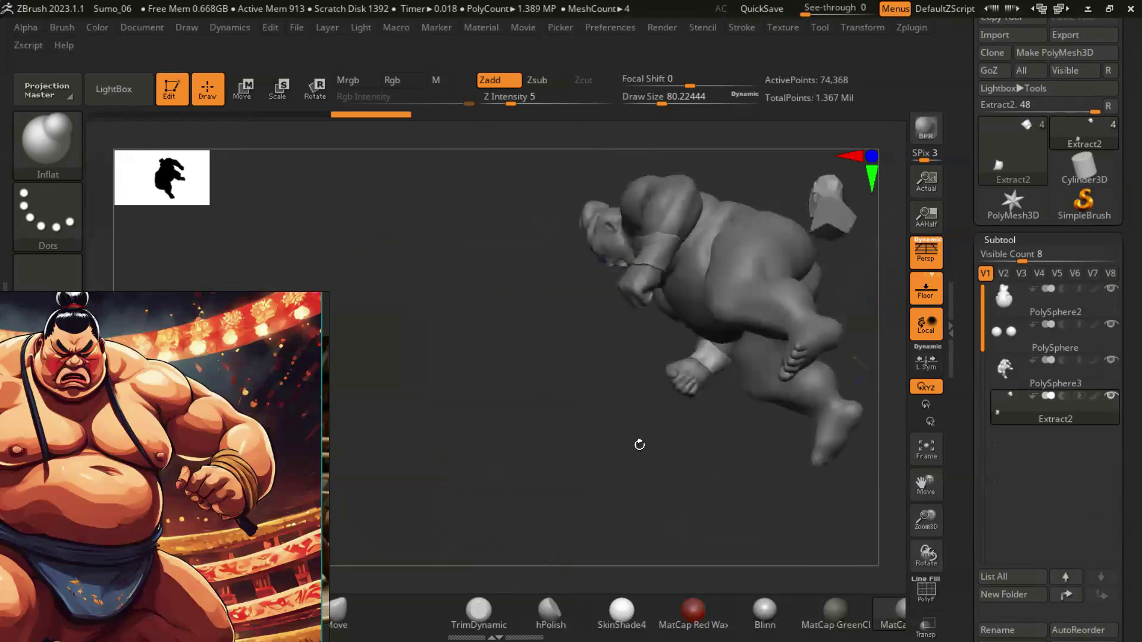
drag(801, 302, 736, 442)
scroll(736, 390, up, 5)
ctrl+shift+click(644, 230)
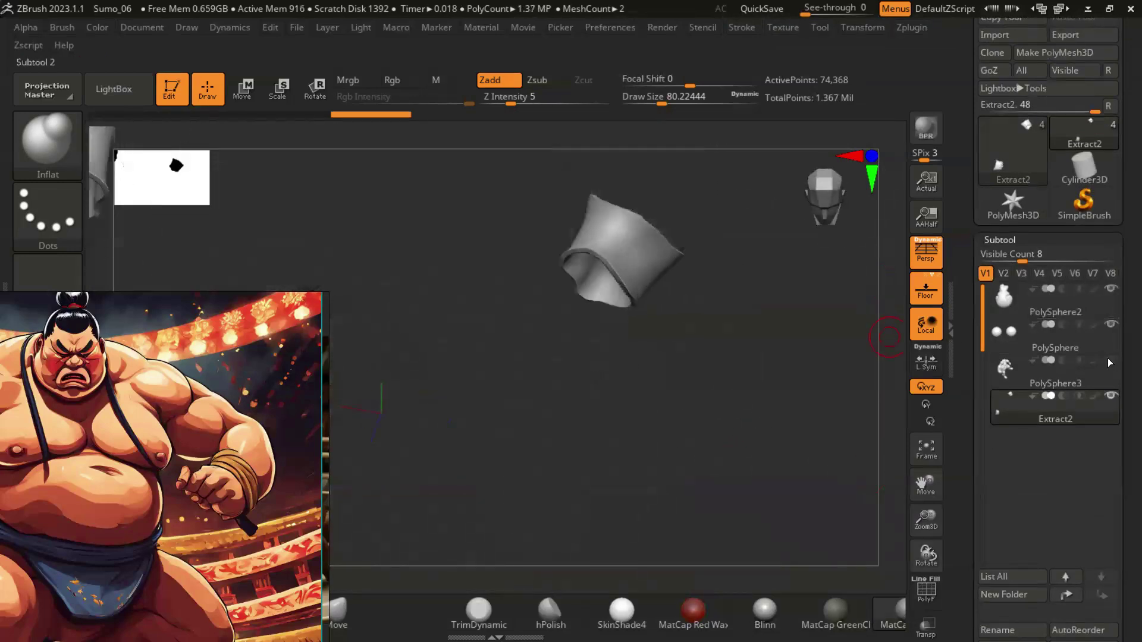
scroll(645, 230, up, 3)
drag(805, 261, 627, 320)
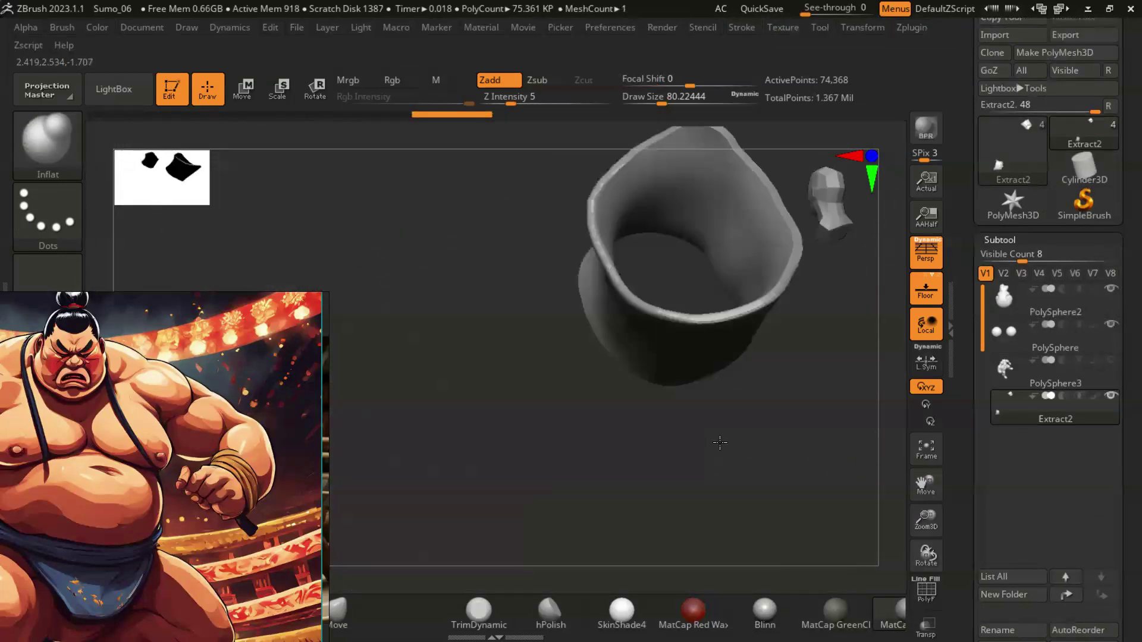
drag(740, 336, 578, 430)
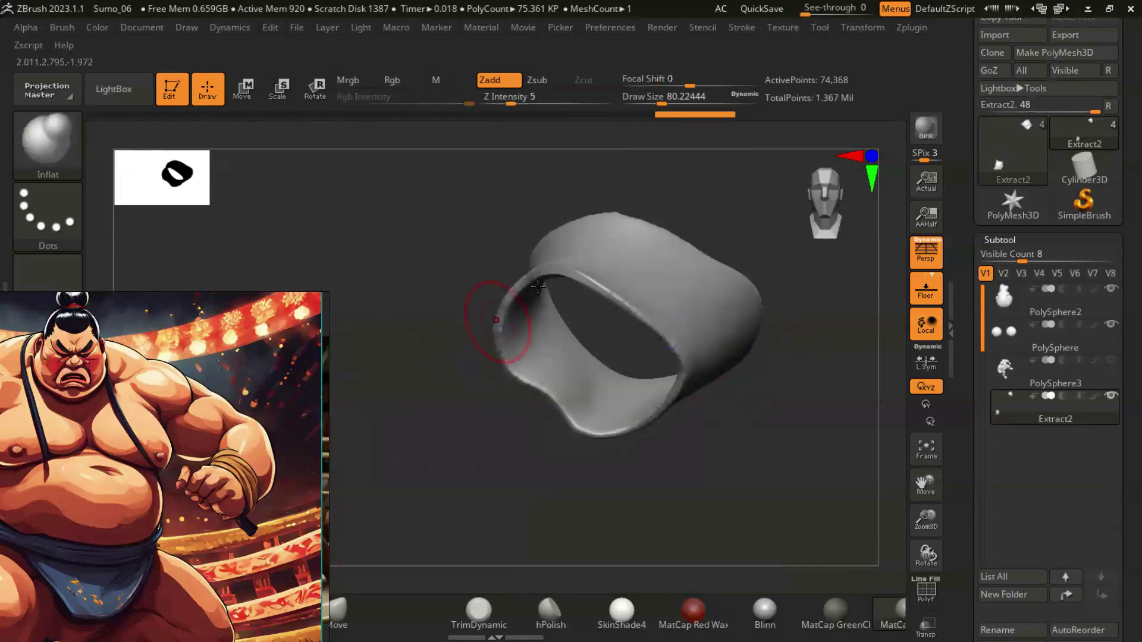
ctrl+shift+click(764, 464)
drag(765, 464, 452, 285)
ctrl+shift+click(417, 280)
drag(553, 329, 390, 341)
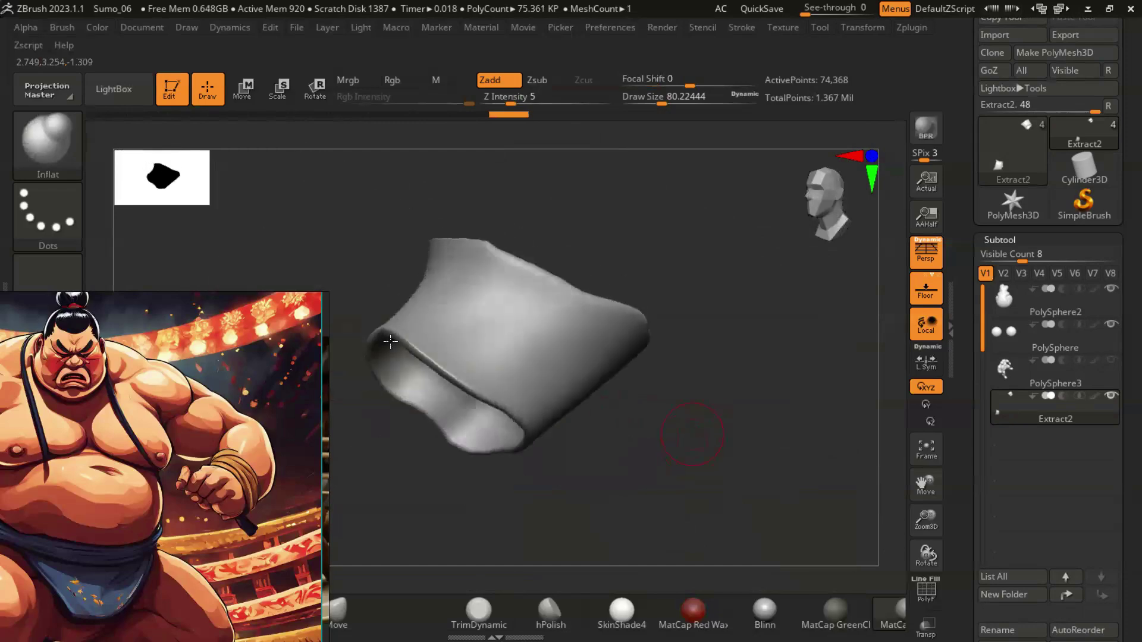
Step: Carve creases into the wrist band with DamStandard at draw size about 56
click(47, 143)
click(181, 119)
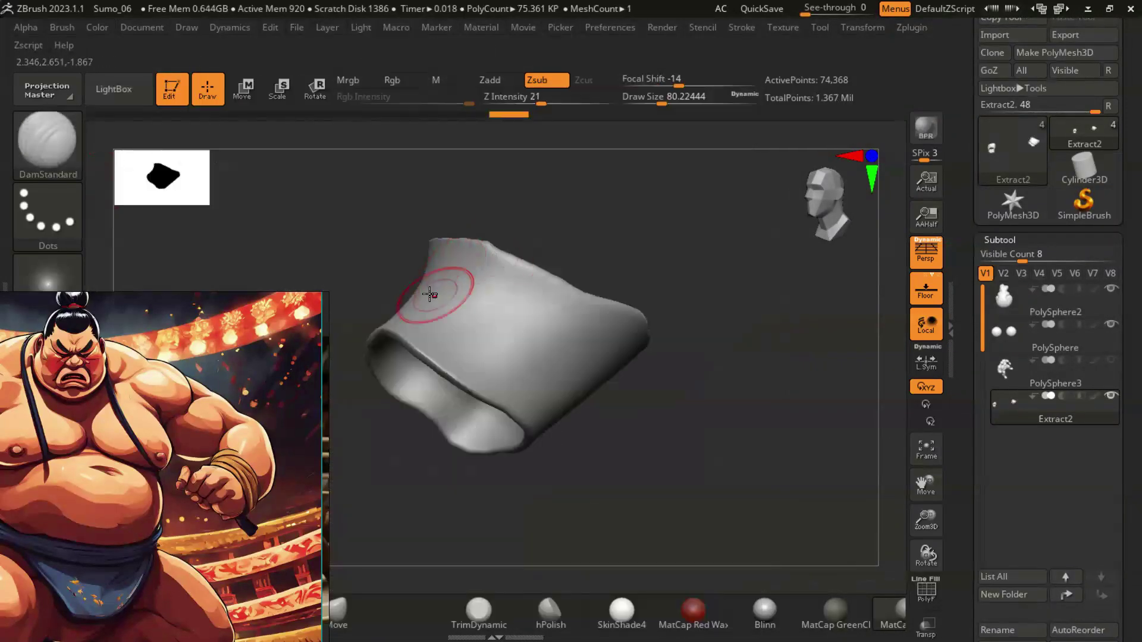
mouse_move(721, 435)
mouse_down()
mouse_move(684, 429)
mouse_move(545, 320)
mouse_up()
ctrl+shift+click(681, 426)
mouse_move(416, 268)
mouse_down()
mouse_move(423, 255)
mouse_move(646, 300)
mouse_move(597, 282)
mouse_move(477, 339)
mouse_move(622, 325)
mouse_move(444, 441)
mouse_up()
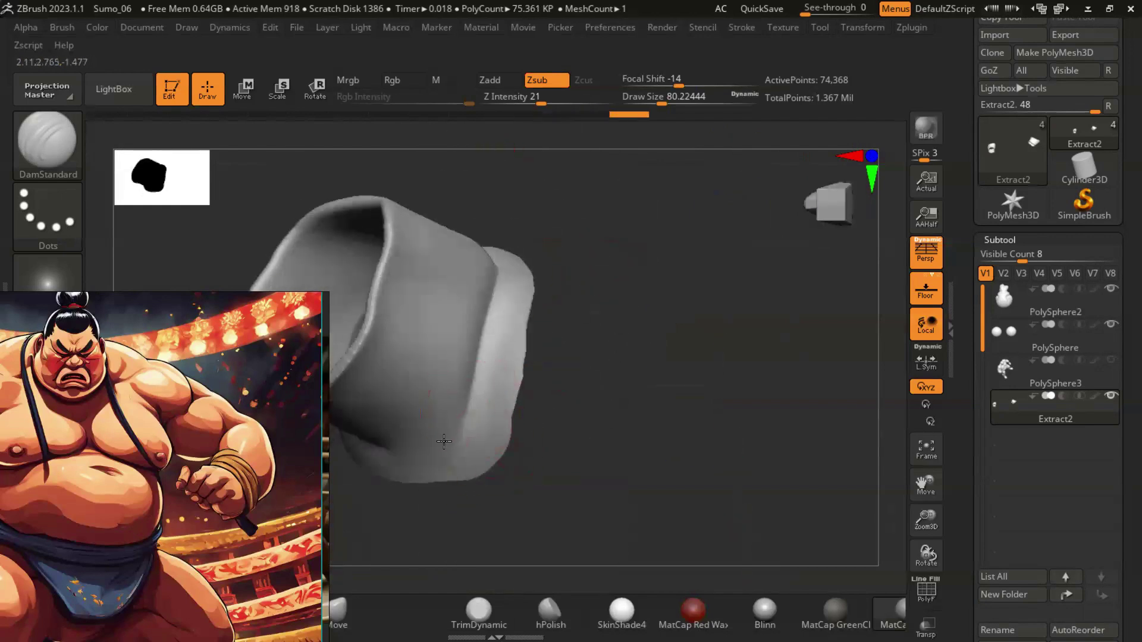
drag(585, 497, 541, 394)
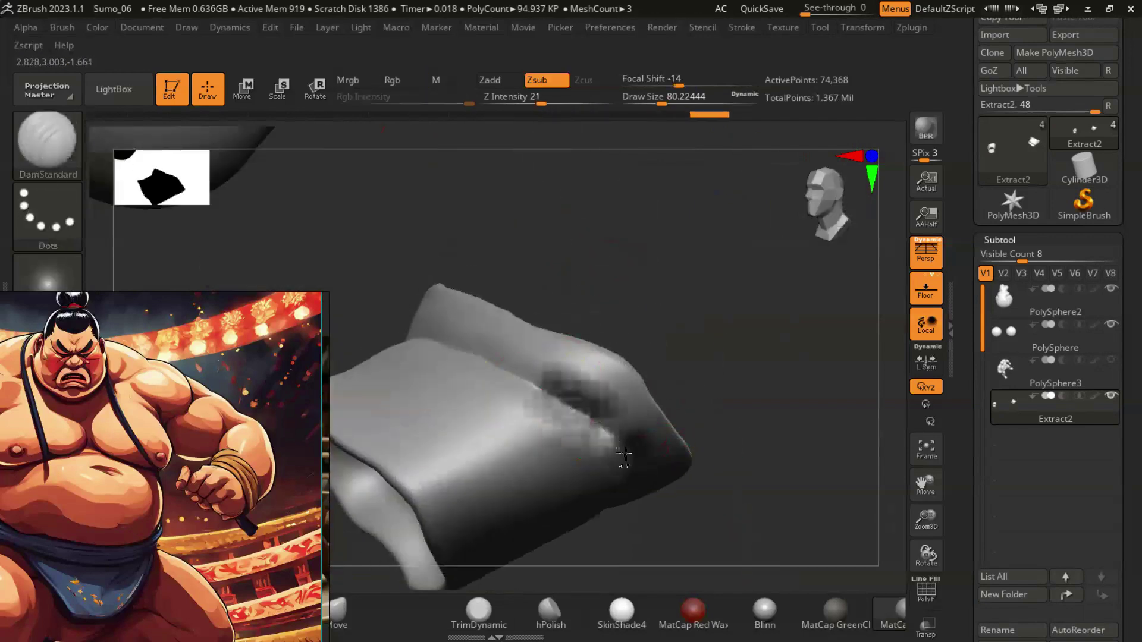
drag(610, 439, 538, 130)
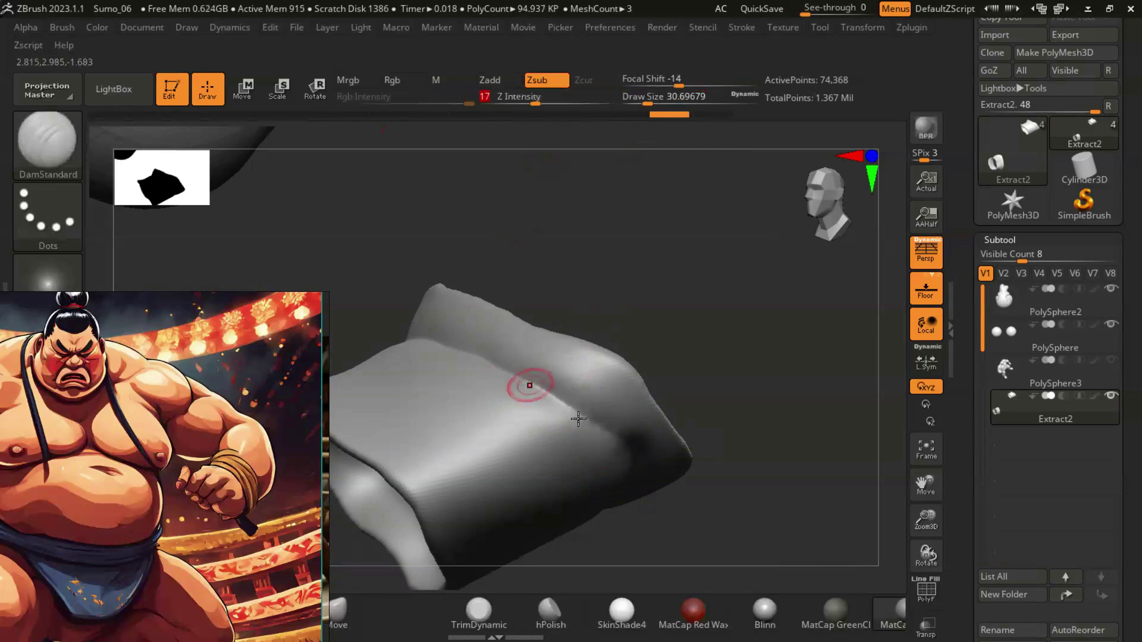
ctrl+shift+click(543, 402)
drag(543, 401, 721, 415)
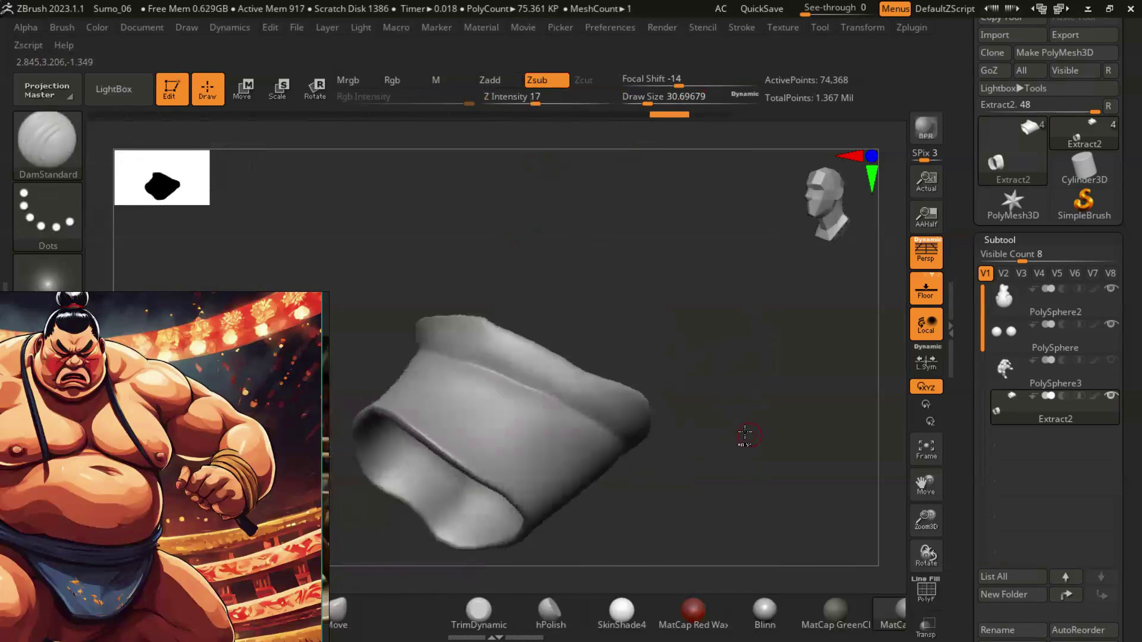
key(s)
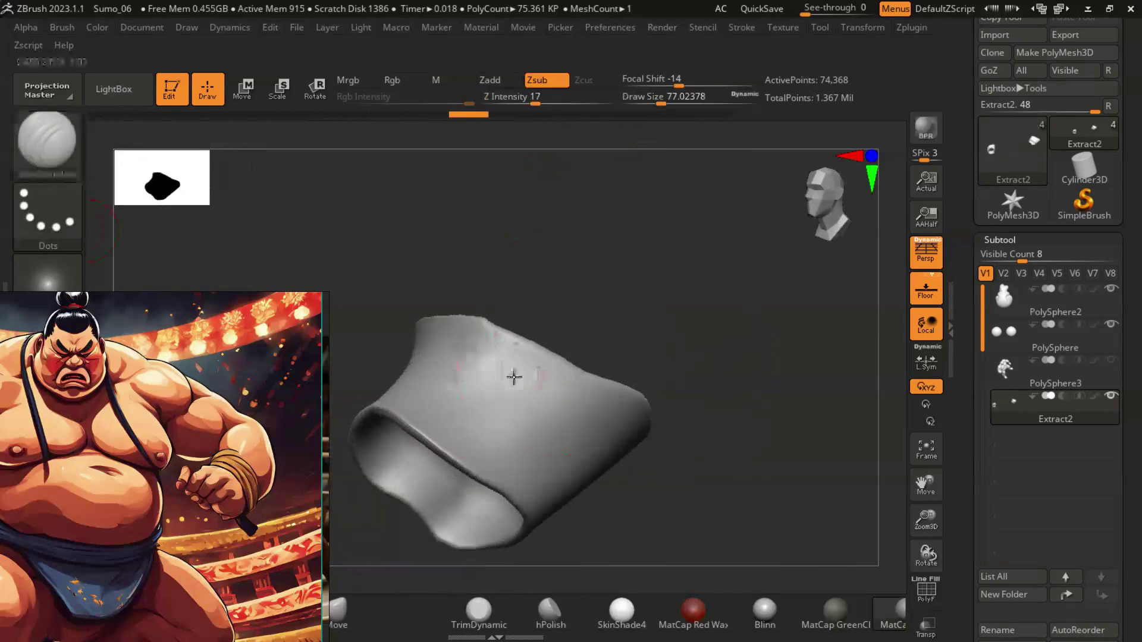
mouse_move(627, 450)
mouse_down()
mouse_move(688, 400)
mouse_move(686, 388)
mouse_up()
Step: Unhide the other band pieces and inspect the folded wrist band from every side
ctrl+shift+click(688, 400)
drag(718, 445, 586, 328)
mouse_move(688, 456)
mouse_down()
mouse_move(701, 401)
mouse_move(506, 325)
mouse_up()
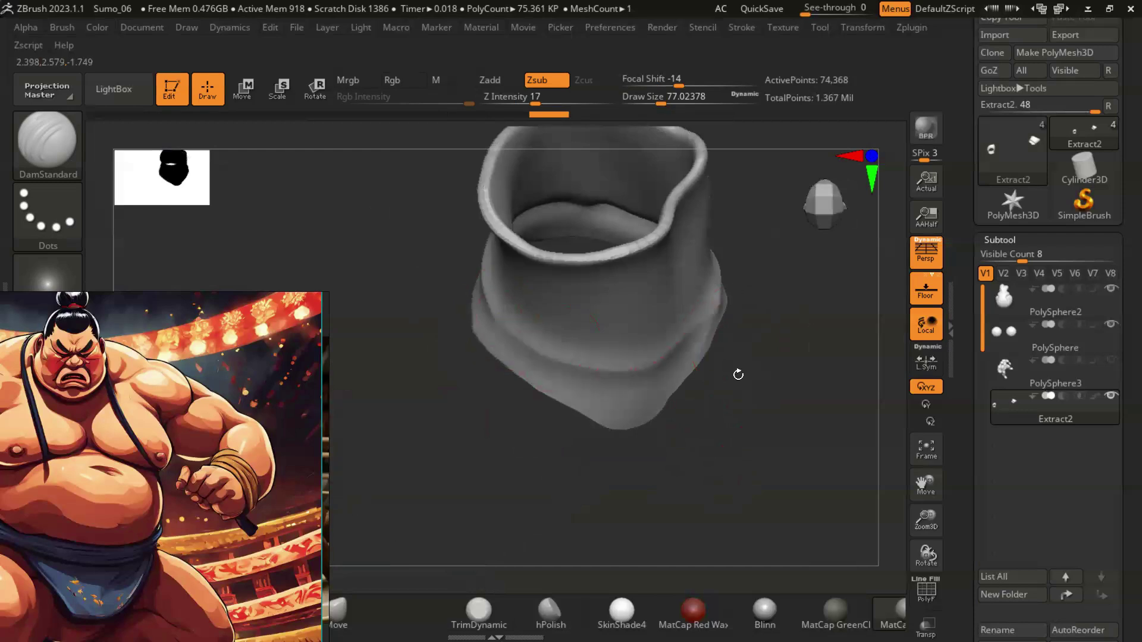
drag(739, 374, 612, 231)
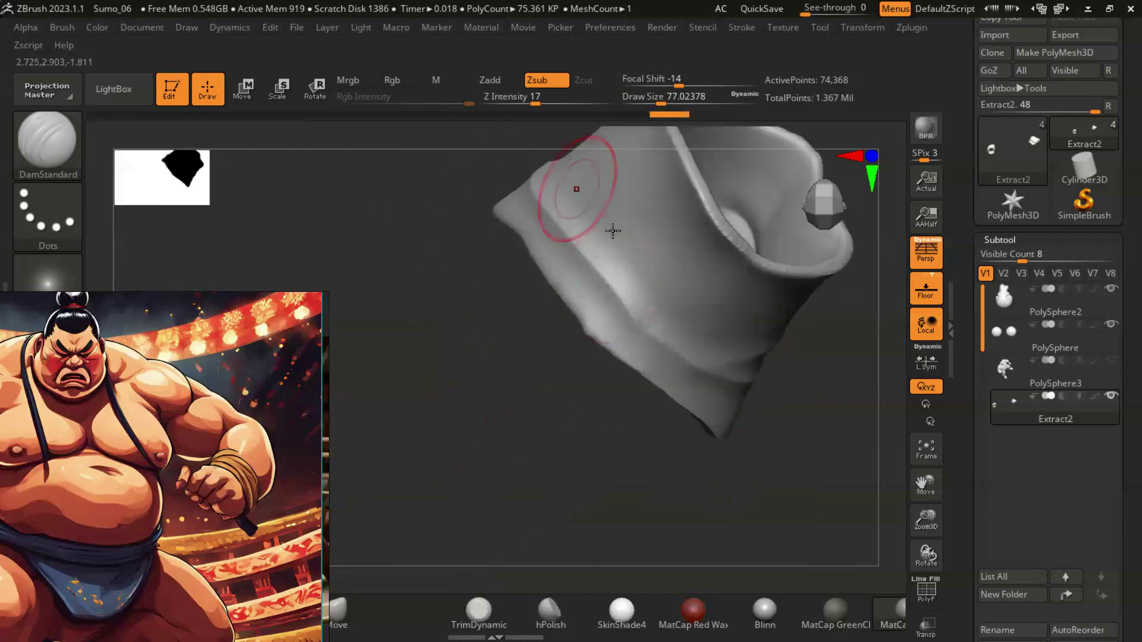
drag(543, 368, 514, 311)
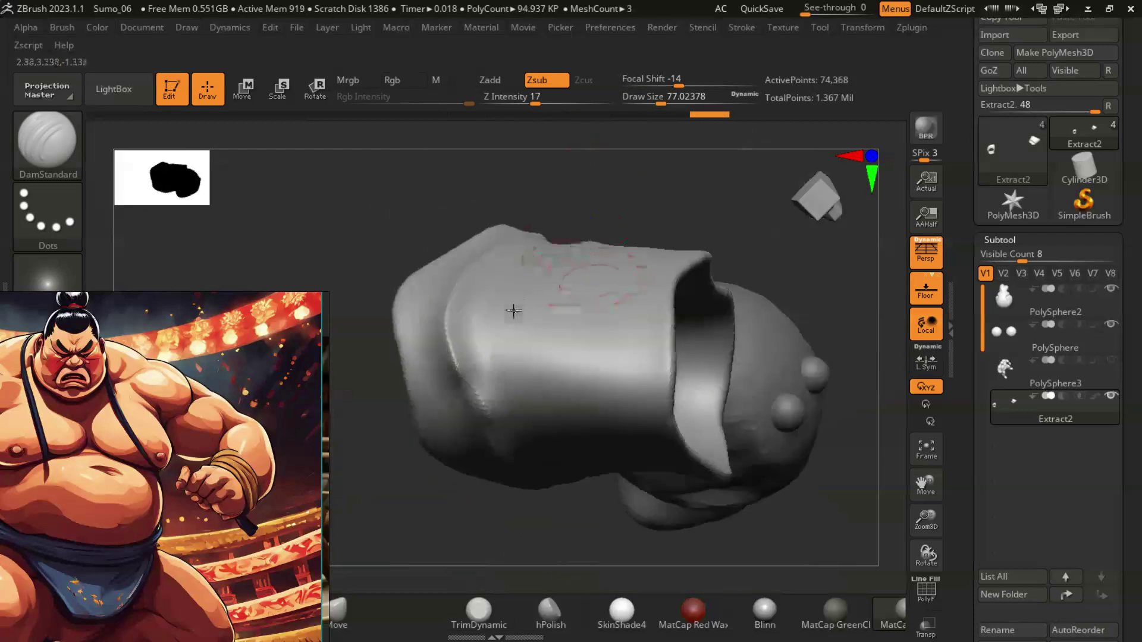
drag(461, 497, 505, 333)
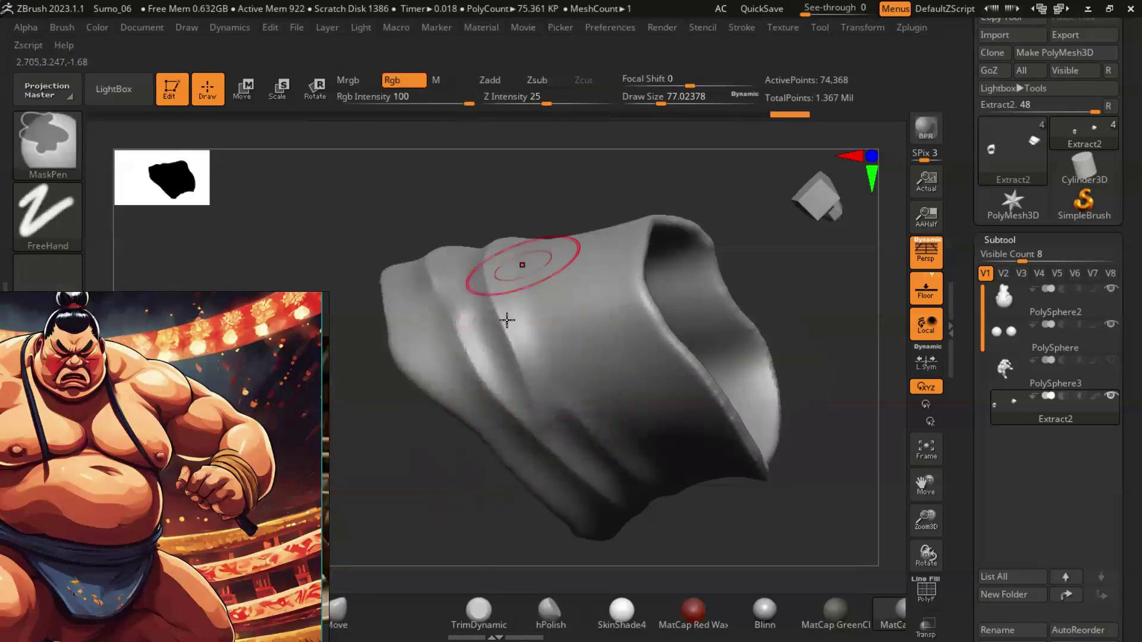
mouse_move(661, 440)
mouse_down()
mouse_move(803, 357)
mouse_move(785, 426)
mouse_move(530, 339)
mouse_move(717, 446)
mouse_move(683, 243)
mouse_up()
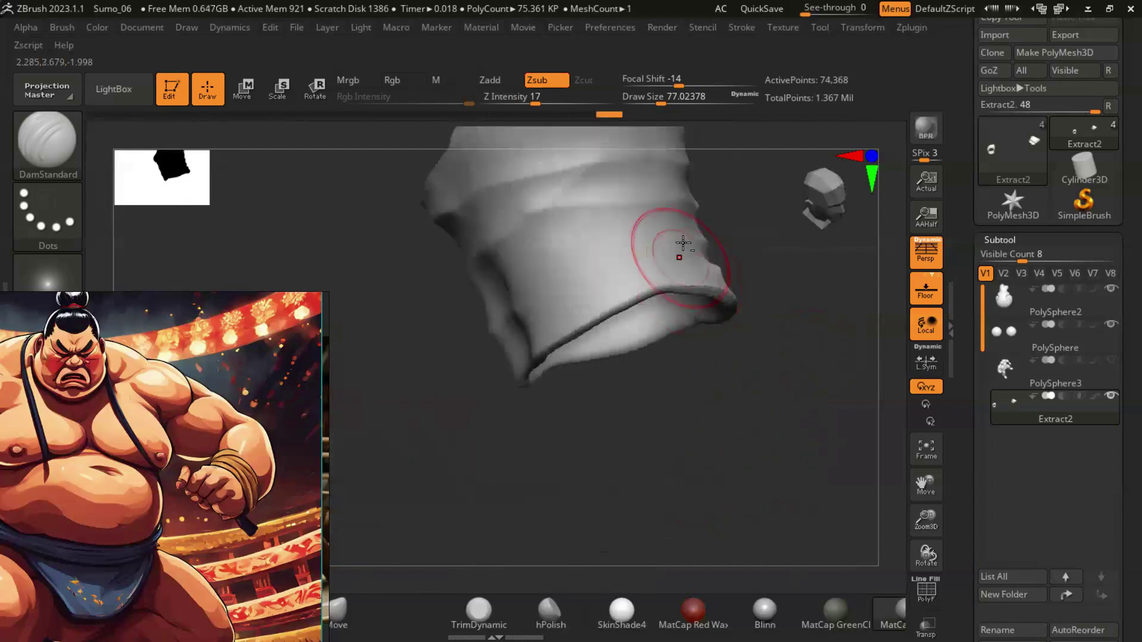
mouse_move(628, 424)
mouse_down()
mouse_move(719, 252)
mouse_move(658, 245)
mouse_move(704, 424)
mouse_move(502, 332)
mouse_move(694, 368)
mouse_move(535, 416)
mouse_move(502, 451)
mouse_move(619, 364)
mouse_up()
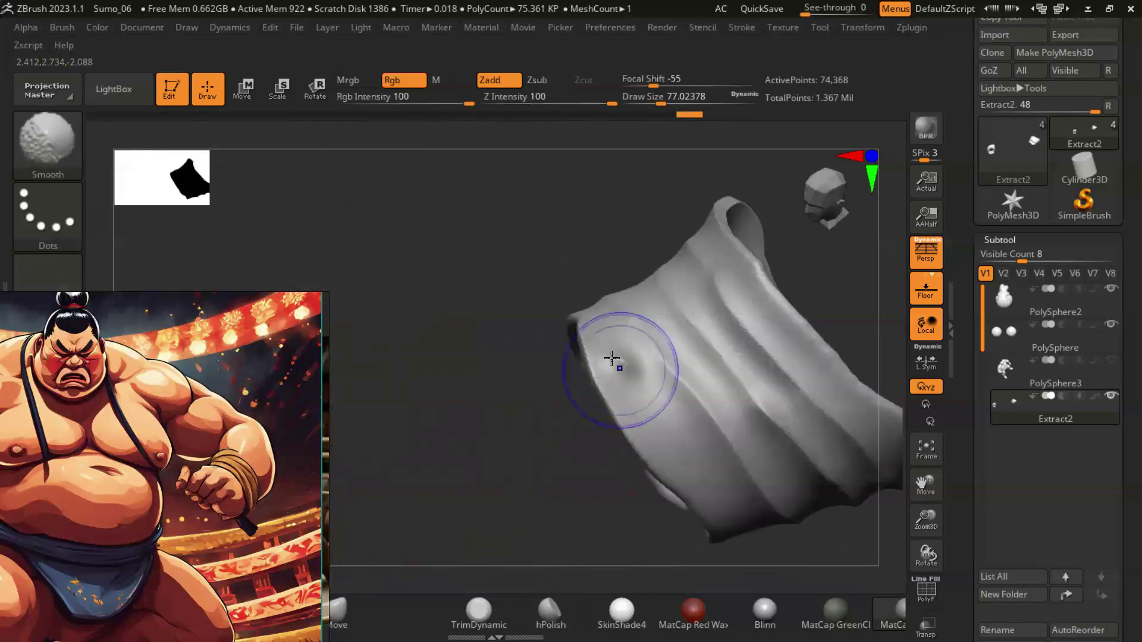
drag(505, 403, 731, 265)
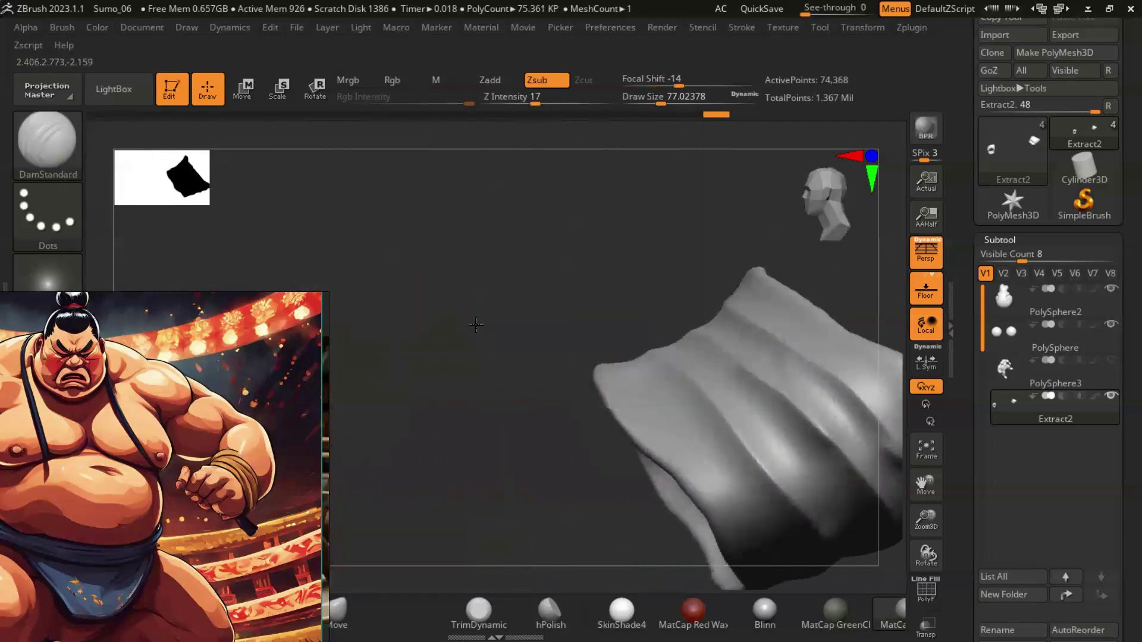
drag(832, 413, 597, 240)
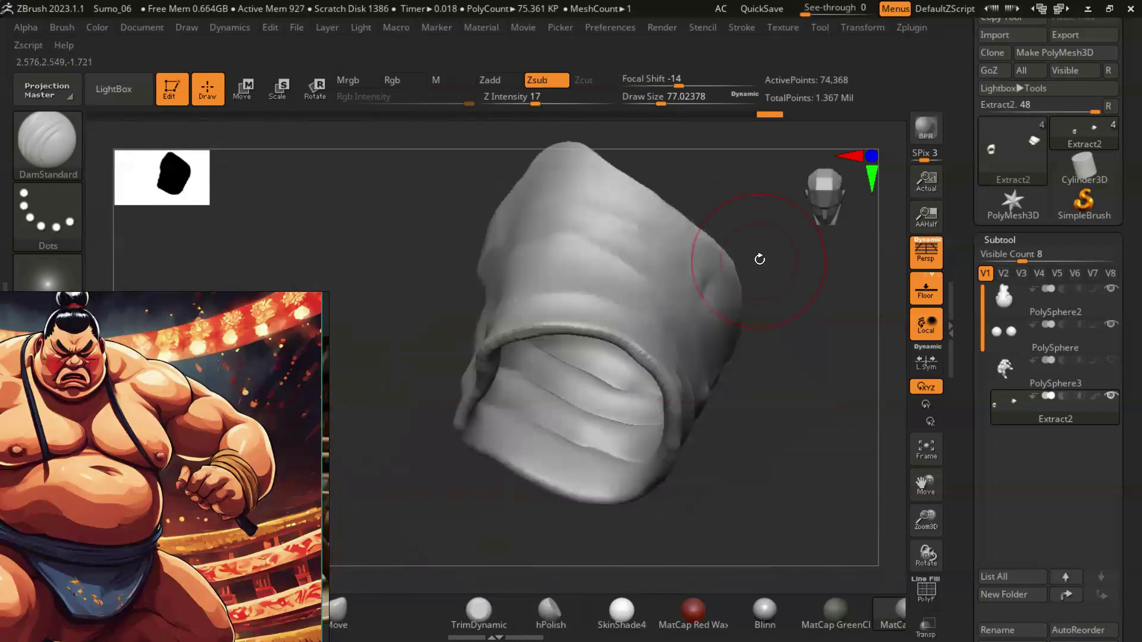
drag(740, 346, 602, 249)
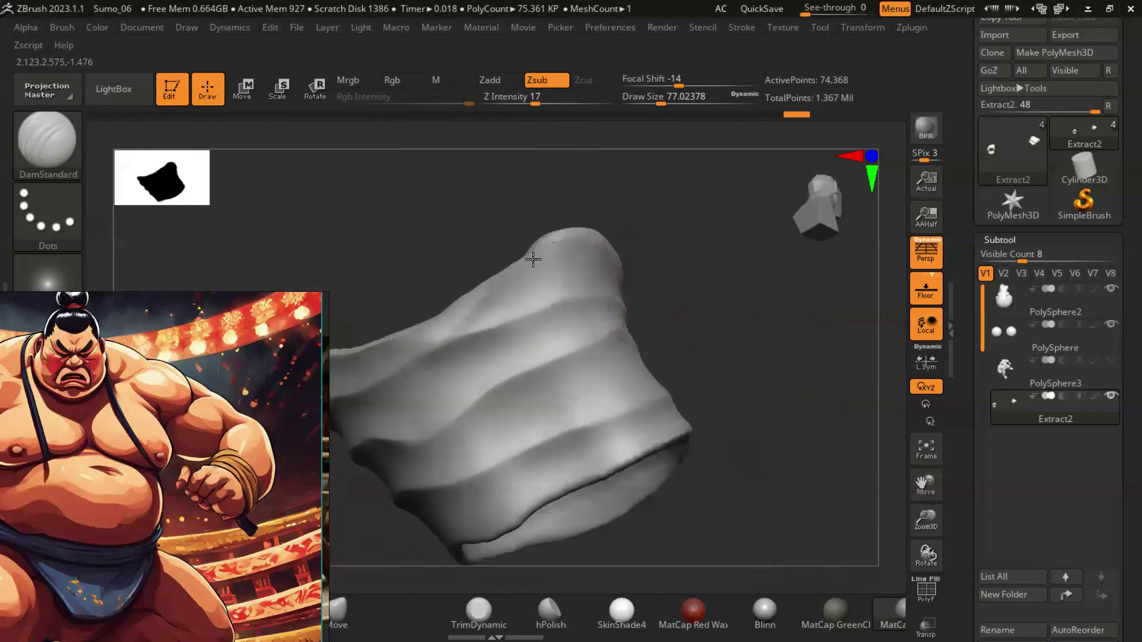
drag(779, 346, 624, 268)
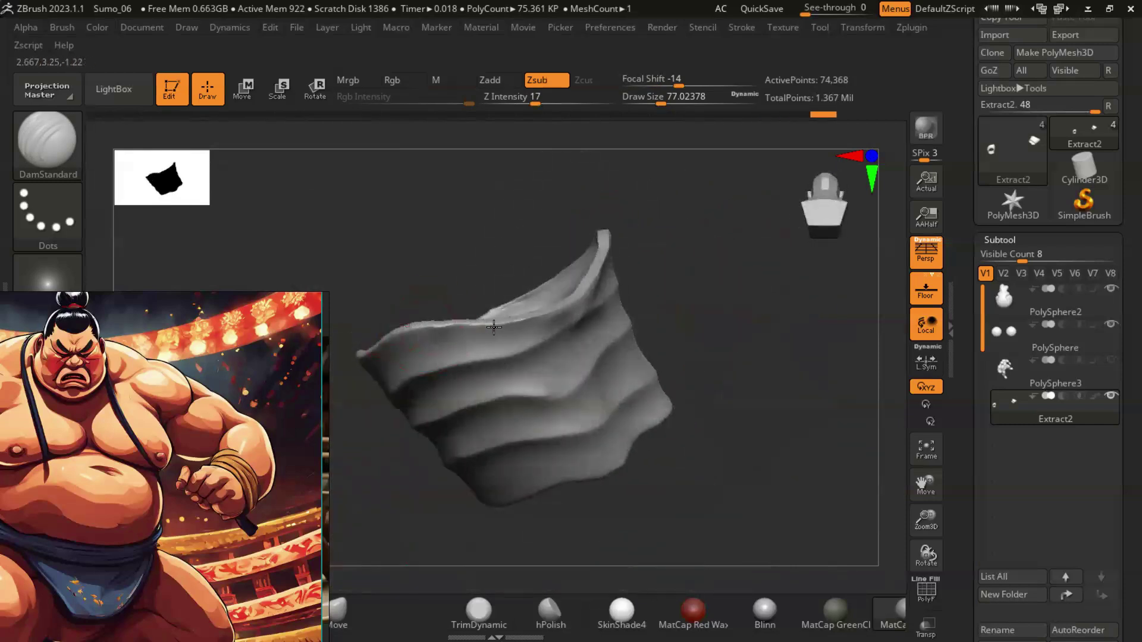
drag(523, 331, 573, 304)
drag(458, 326, 593, 268)
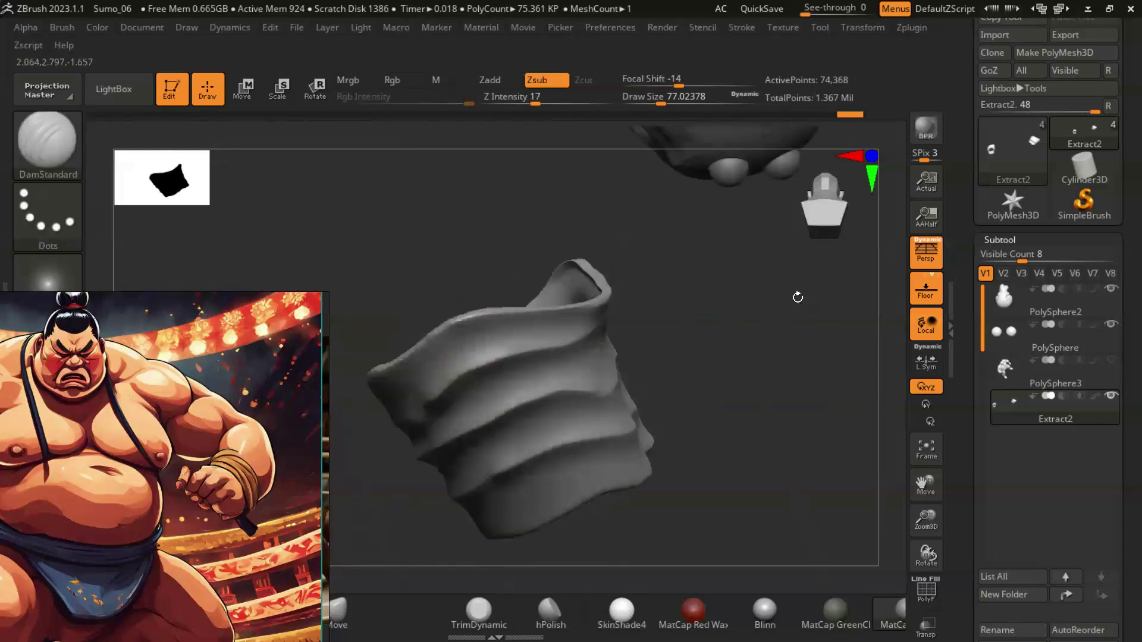
drag(493, 325, 645, 329)
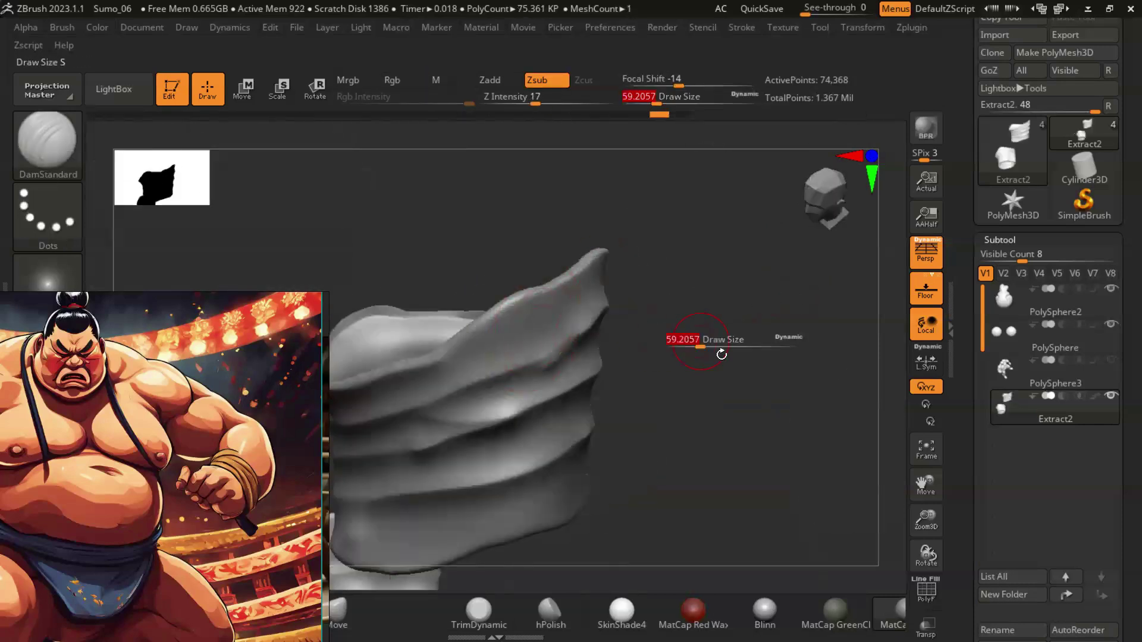
Step: Apply ClayPolish from Tool > Geometry to tidy the band's folds
drag(722, 355, 510, 299)
mouse_move(411, 368)
mouse_down()
mouse_move(726, 375)
mouse_move(739, 428)
mouse_up()
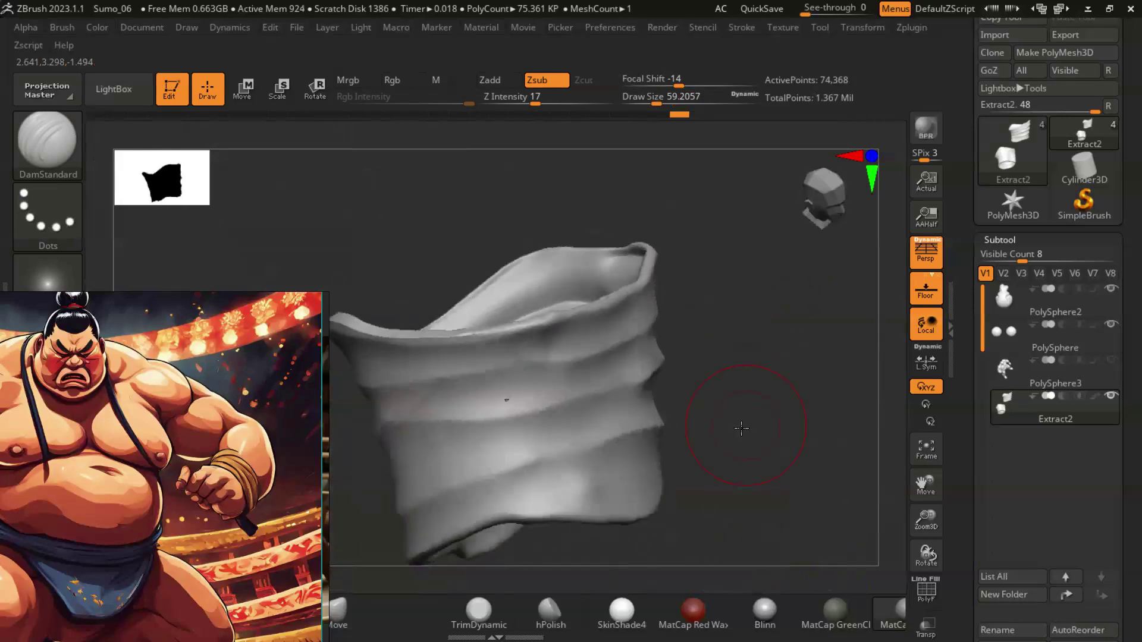
mouse_move(581, 439)
mouse_down()
mouse_move(718, 456)
mouse_move(715, 435)
mouse_move(821, 431)
mouse_up()
drag(767, 471, 519, 456)
mouse_move(744, 458)
alt+mouse_down()
mouse_move(612, 295)
mouse_move(829, 464)
mouse_move(821, 458)
alt+mouse_up()
drag(1118, 565, 1117, 119)
click(1005, 115)
click(1002, 323)
mouse_move(737, 488)
mouse_down()
mouse_move(761, 498)
mouse_move(803, 490)
mouse_up()
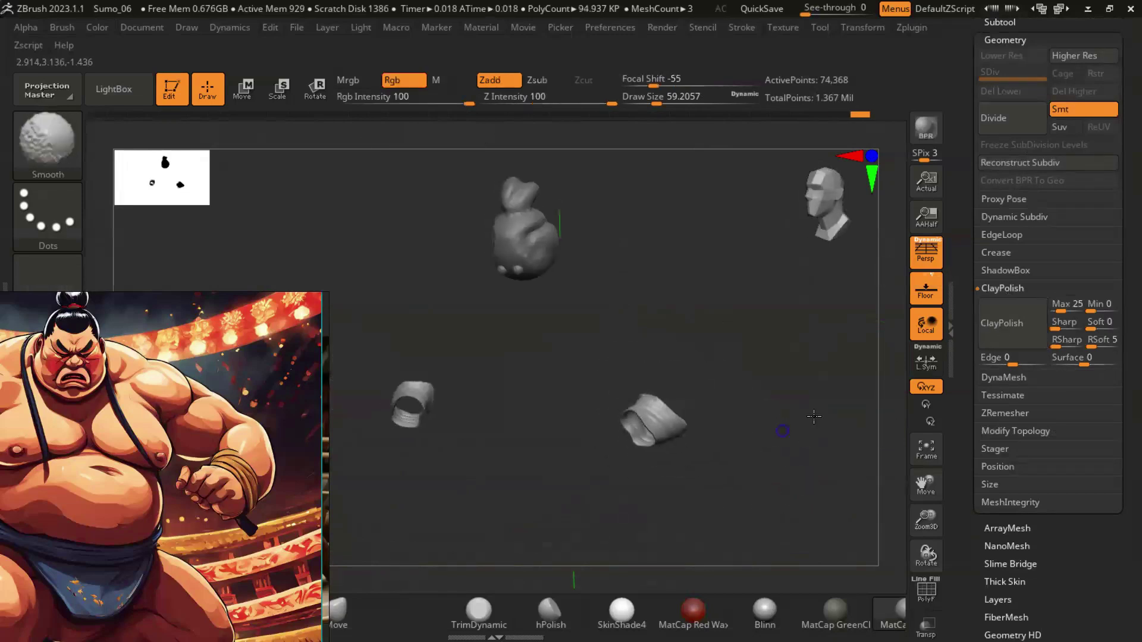
Step: Show all subtools and check the cloth wrap on the sumo's fist up close
drag(1113, 273, 1093, 341)
mouse_move(798, 463)
mouse_down()
mouse_move(853, 513)
mouse_move(814, 445)
mouse_move(833, 466)
mouse_move(556, 301)
mouse_up()
key(b)
key(i)
key(n)
right_drag(609, 351, 591, 273)
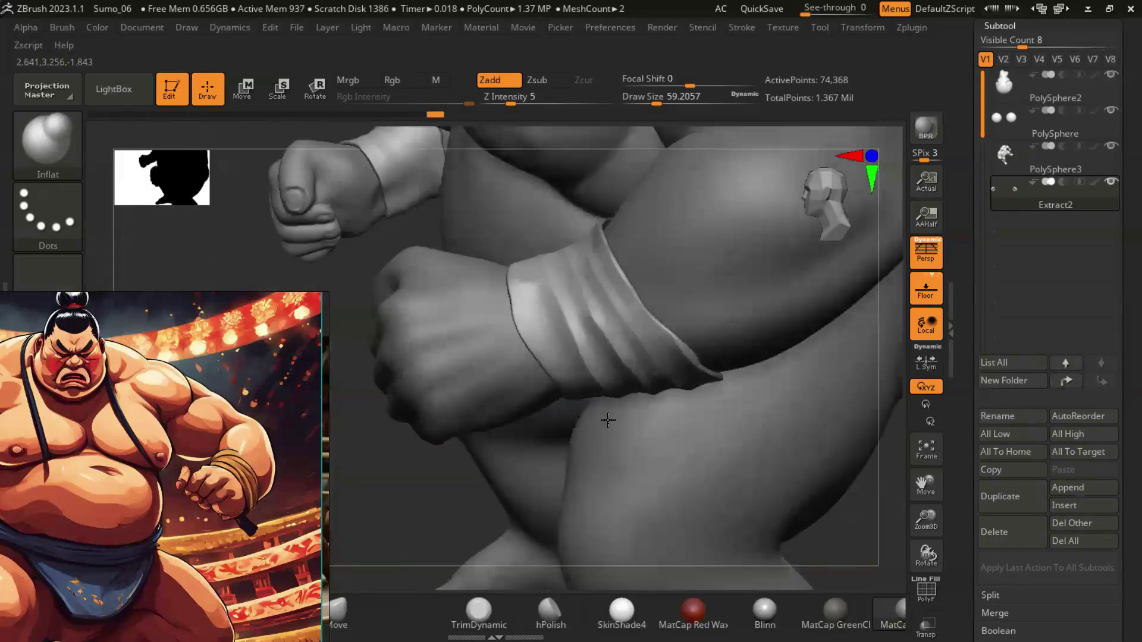
mouse_move(681, 340)
right_down()
mouse_move(581, 357)
mouse_move(643, 335)
mouse_move(765, 344)
mouse_move(767, 465)
mouse_move(815, 490)
mouse_move(612, 477)
mouse_move(846, 541)
mouse_move(773, 417)
right_up()
Step: Select the Move brush, view the full figure from the front, and activate PolySphere3
key(b)
key(m)
key(v)
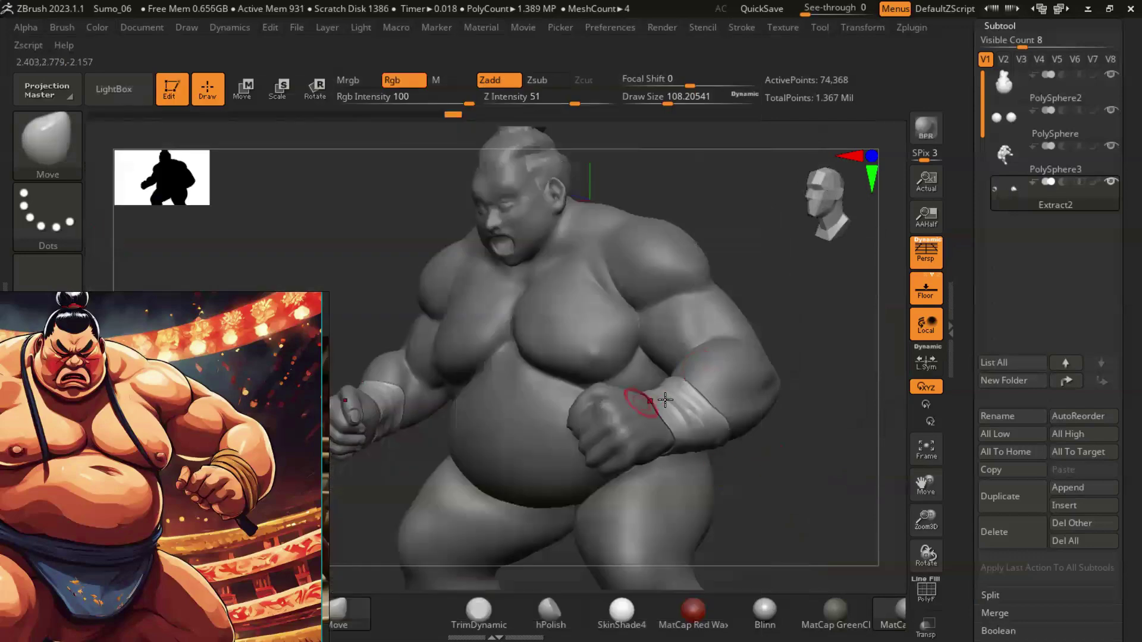
mouse_move(784, 481)
alt+right_down()
mouse_move(754, 397)
mouse_move(777, 456)
mouse_move(684, 387)
mouse_move(691, 406)
alt+right_up()
mouse_move(660, 364)
right_down()
mouse_move(705, 481)
mouse_move(754, 423)
mouse_move(833, 446)
mouse_move(775, 393)
mouse_move(742, 400)
mouse_move(791, 380)
mouse_move(771, 370)
right_up()
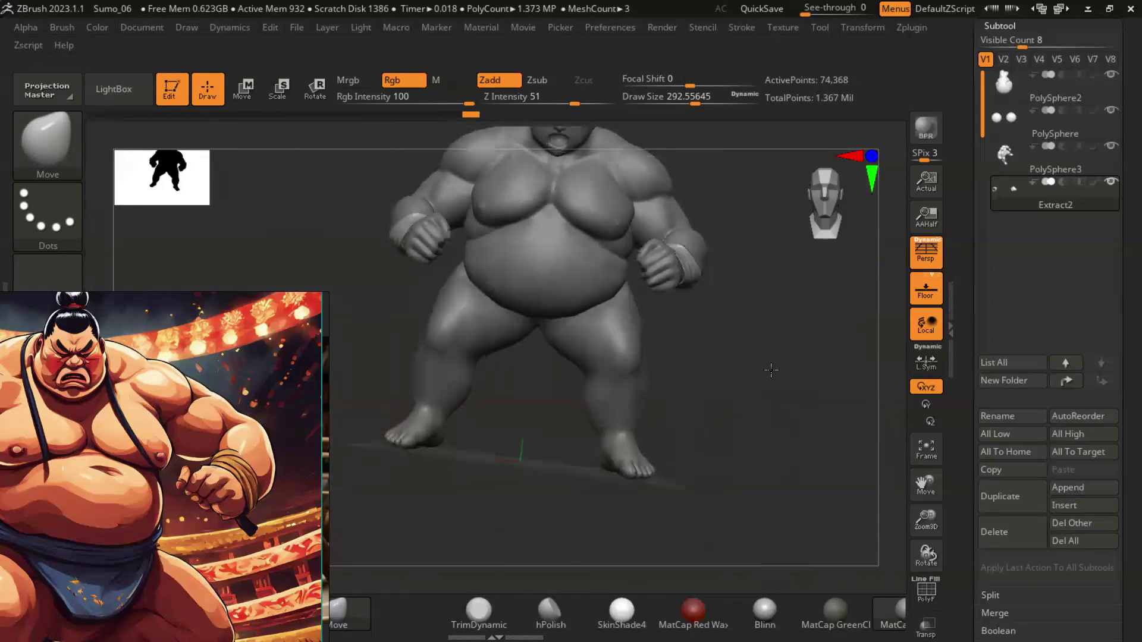
scroll(323, 436, down, 3)
mouse_move(741, 430)
right_down()
mouse_move(752, 387)
mouse_move(736, 438)
mouse_move(759, 449)
mouse_move(747, 392)
mouse_move(749, 417)
mouse_move(774, 418)
right_up()
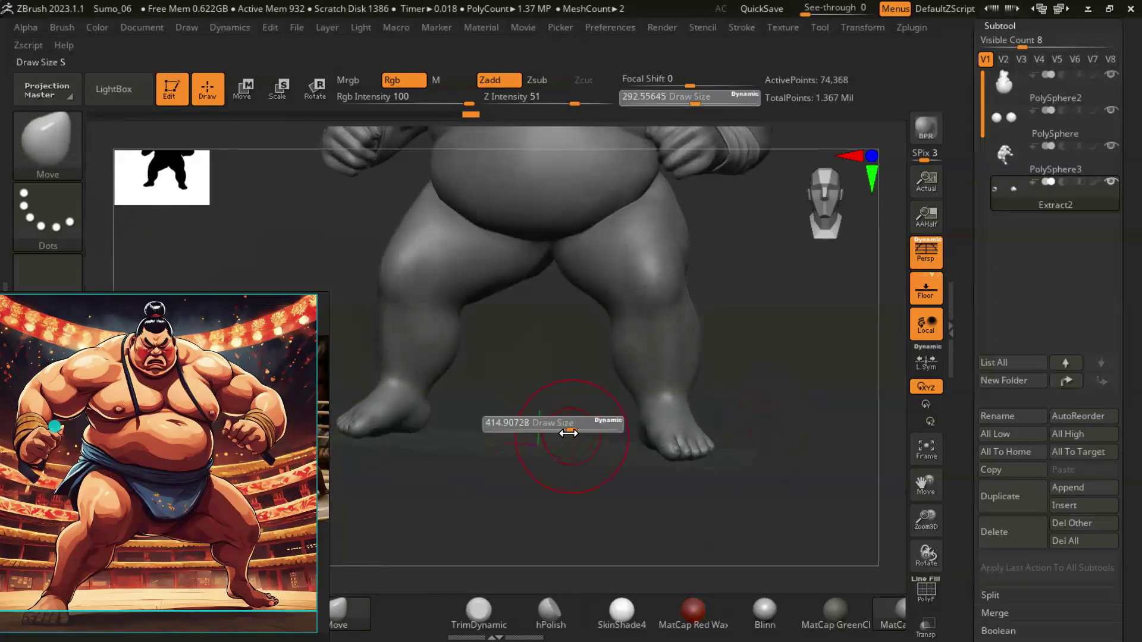
alt+click(633, 386)
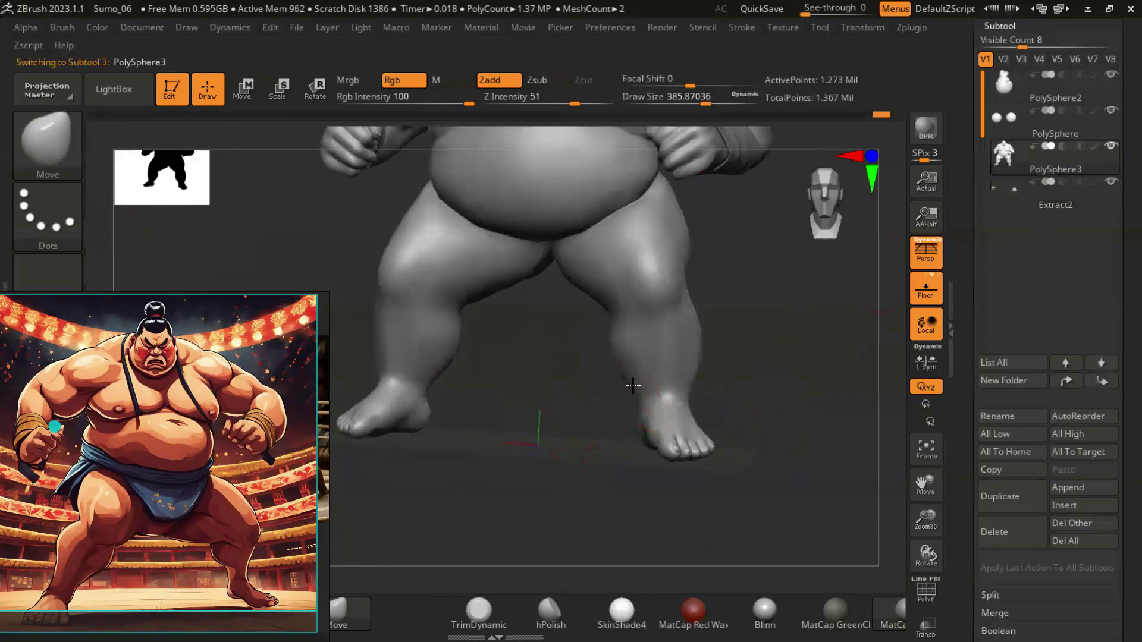
Step: Bulk out the calves and lower legs with ClayBuildup, then Shift-smooth them
right_drag(750, 428, 629, 385)
mouse_move(736, 412)
right_down()
mouse_move(794, 434)
mouse_move(615, 399)
right_up()
mouse_move(757, 408)
right_down()
mouse_move(798, 416)
mouse_move(172, 138)
right_up()
key(b)
key(c)
key(b)
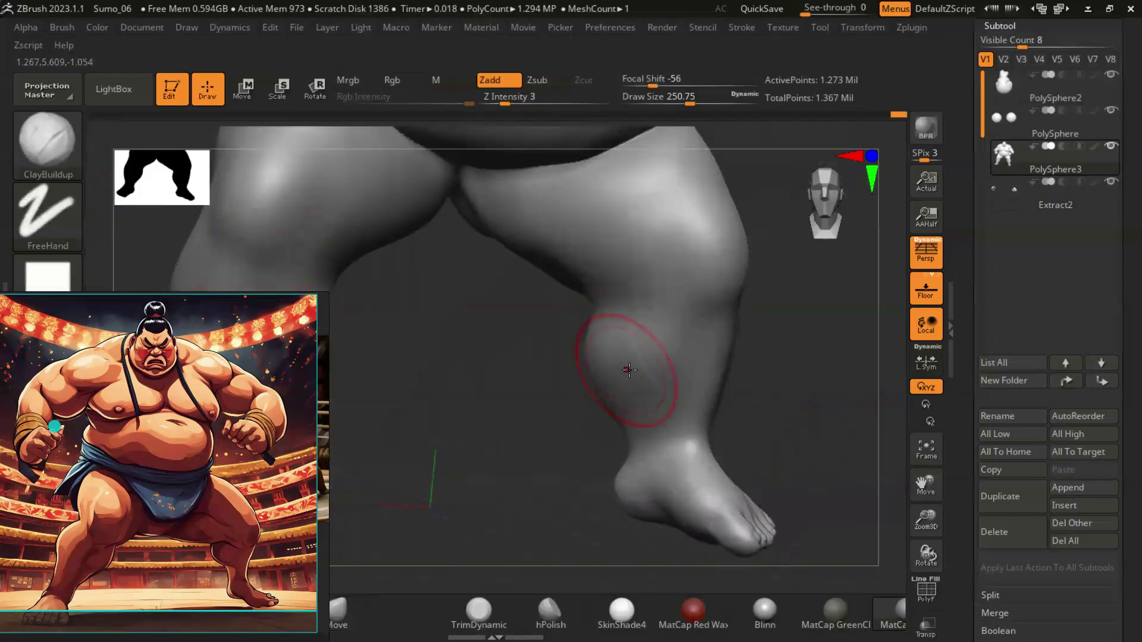
key(s)
key(shift)
alt+right_drag(636, 372, 634, 410)
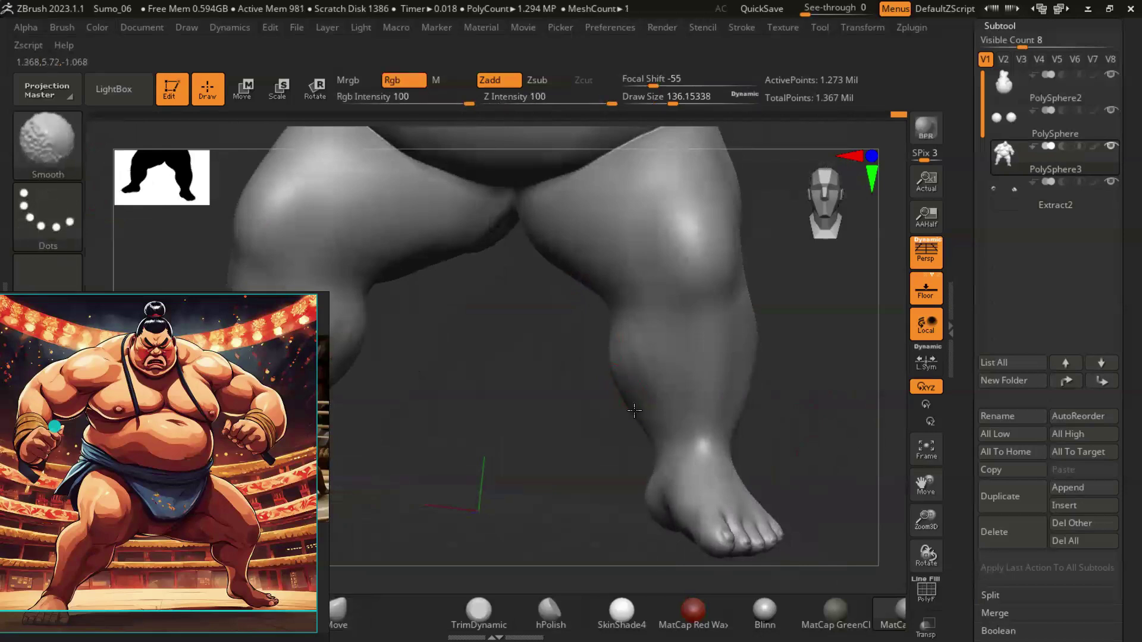
right_drag(650, 360, 650, 326)
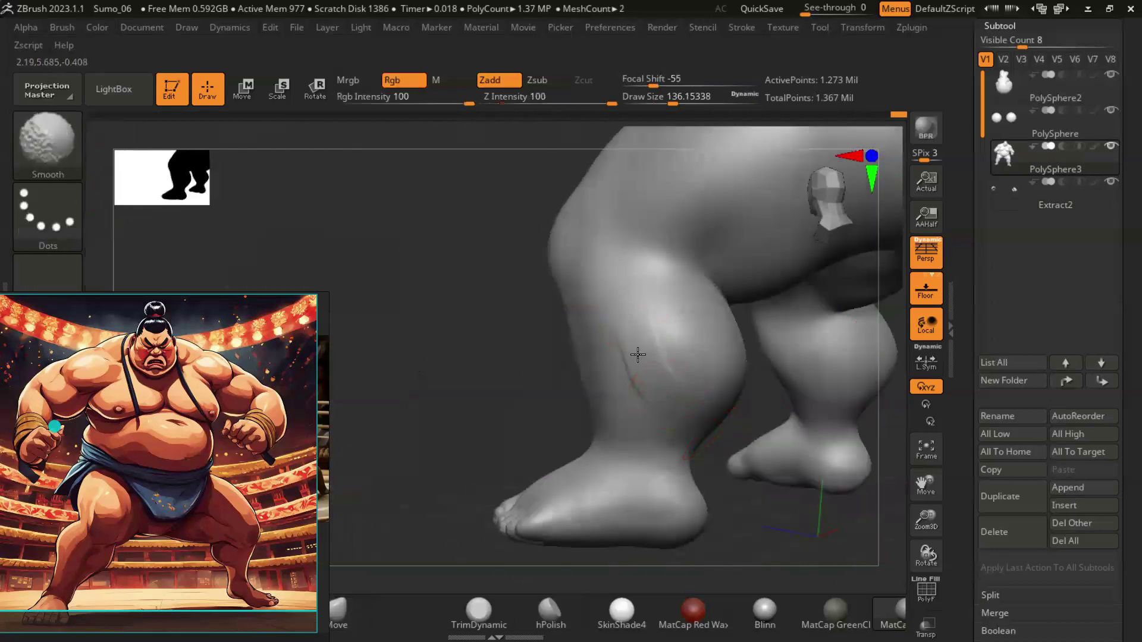
mouse_move(760, 489)
right_down()
mouse_move(736, 493)
mouse_move(751, 492)
right_up()
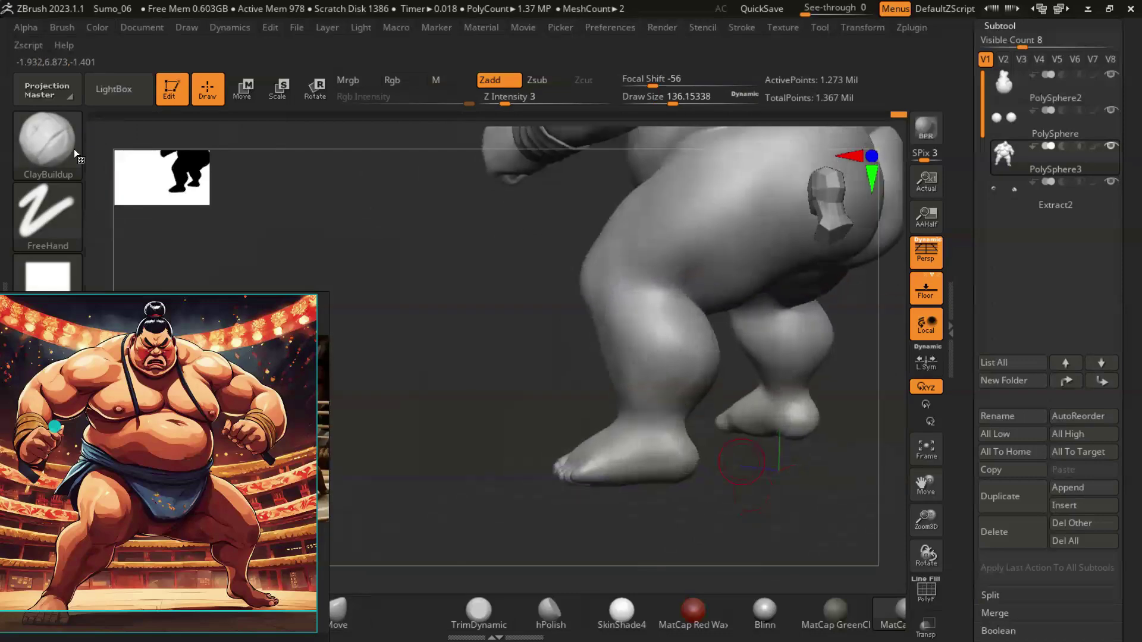
Step: Return to the Move brush at draw size about 239 and frame the whole sumo
key(b)
key(m)
key(v)
drag(461, 393, 502, 421)
key(f)
mouse_move(739, 476)
right_down()
mouse_move(795, 479)
mouse_move(767, 503)
mouse_move(777, 444)
mouse_move(708, 400)
right_up()
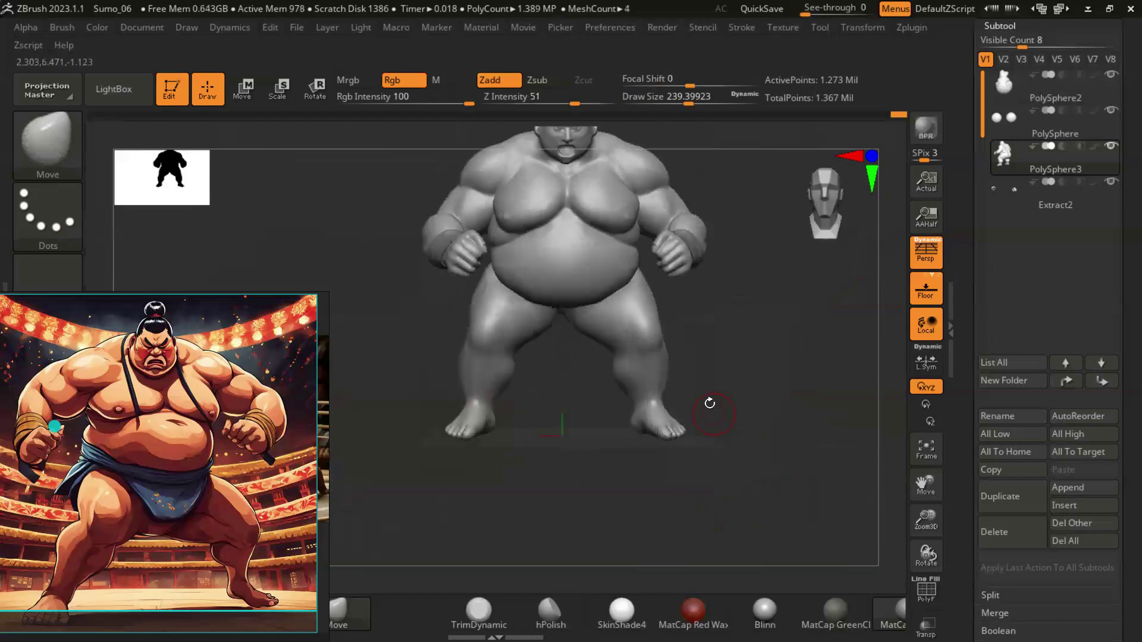
key(b)
key(c)
key(b)
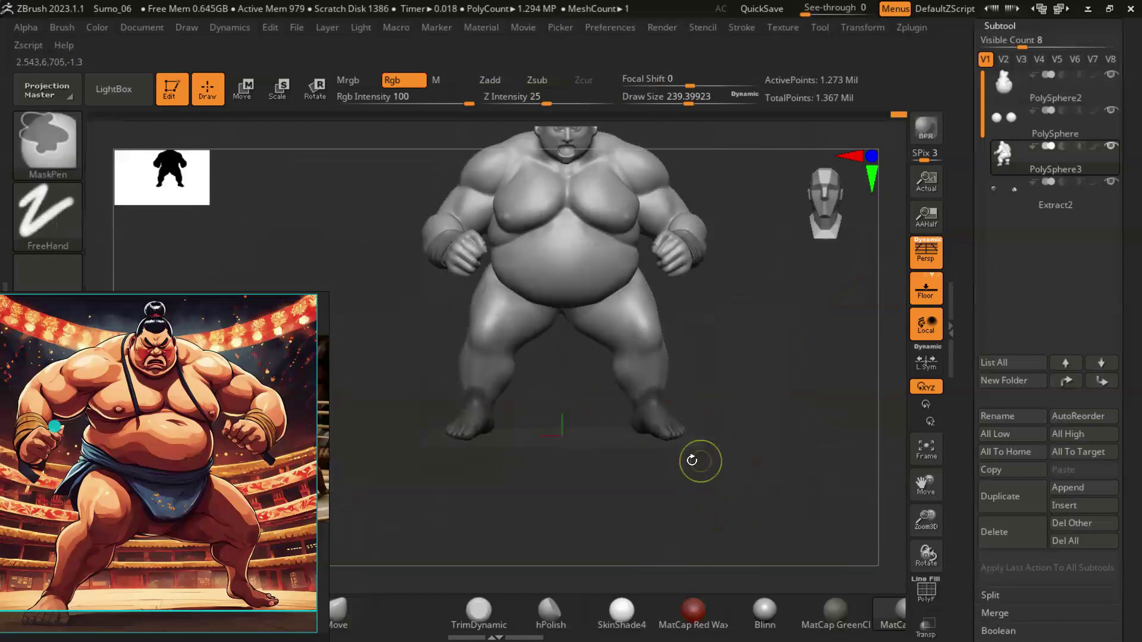
Step: Mask the body except the feet and turn on ViewMask
mouse_move(641, 421)
right_down()
mouse_move(598, 436)
mouse_move(494, 424)
right_up()
right_drag(726, 472, 639, 495)
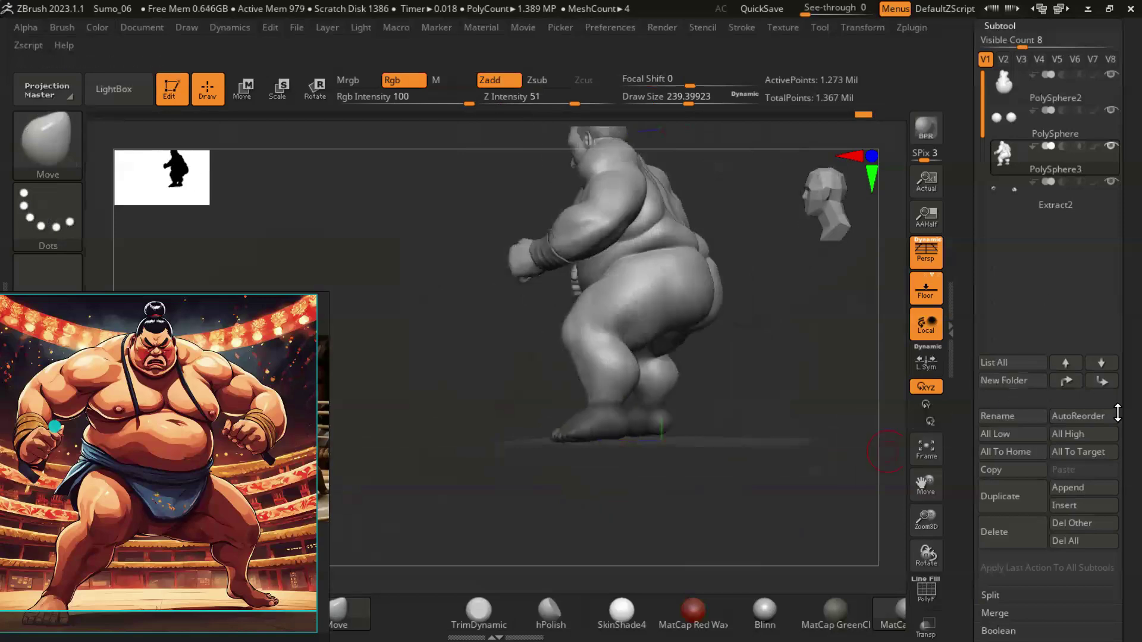
click(1000, 25)
click(1008, 334)
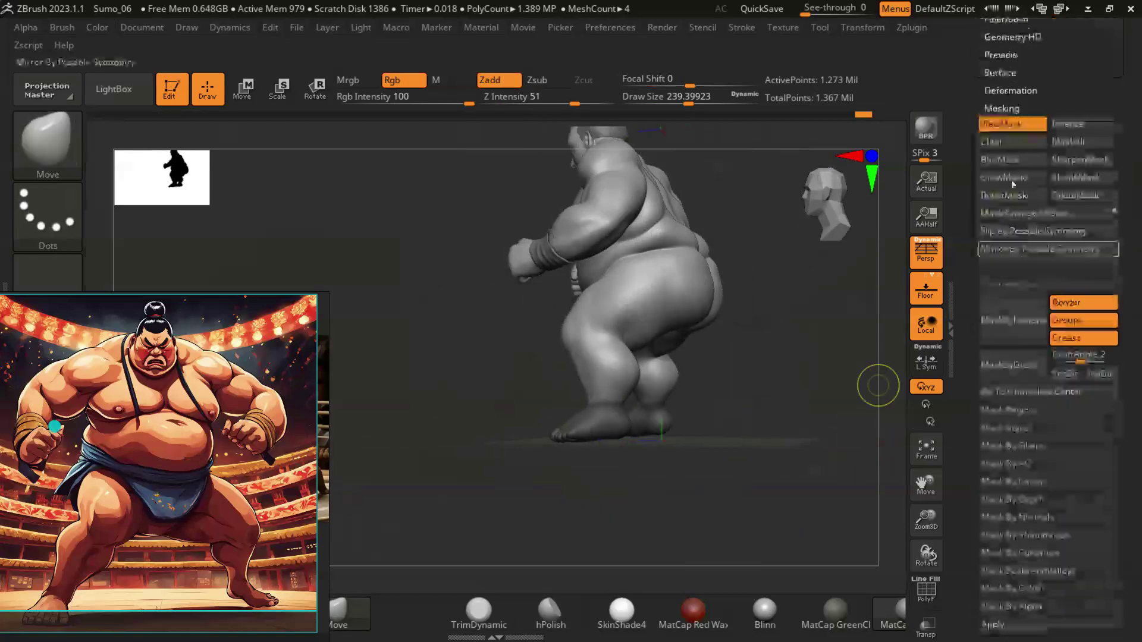
click(1010, 161)
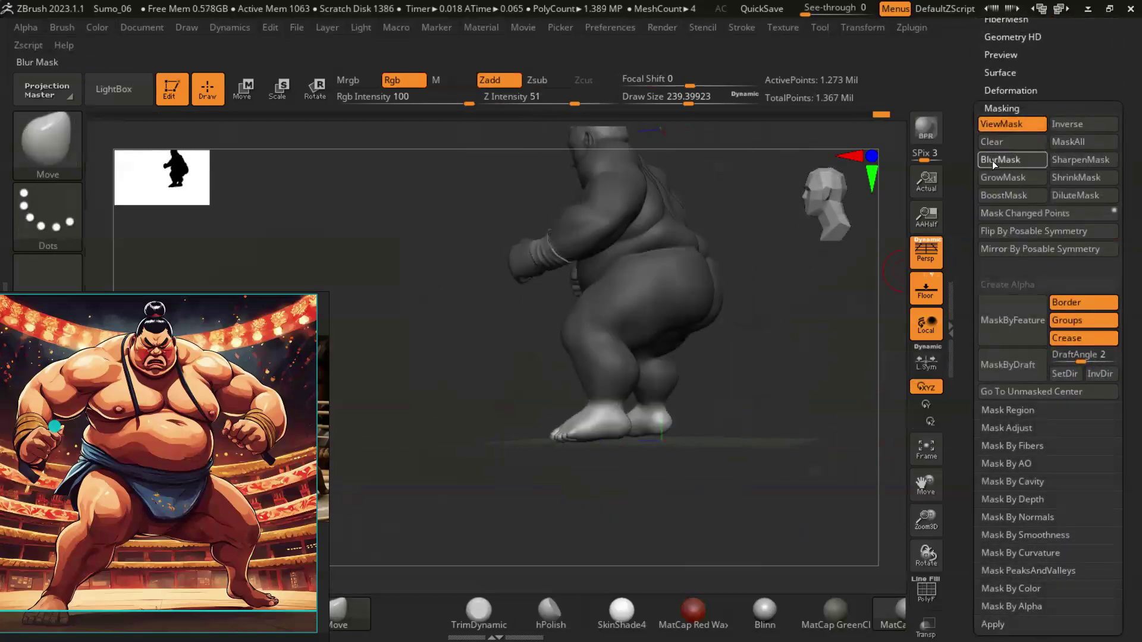
right_drag(476, 357, 654, 357)
Step: Position the Transpose Move gizmo on the right leg, undoing a trial tilt
click(250, 91)
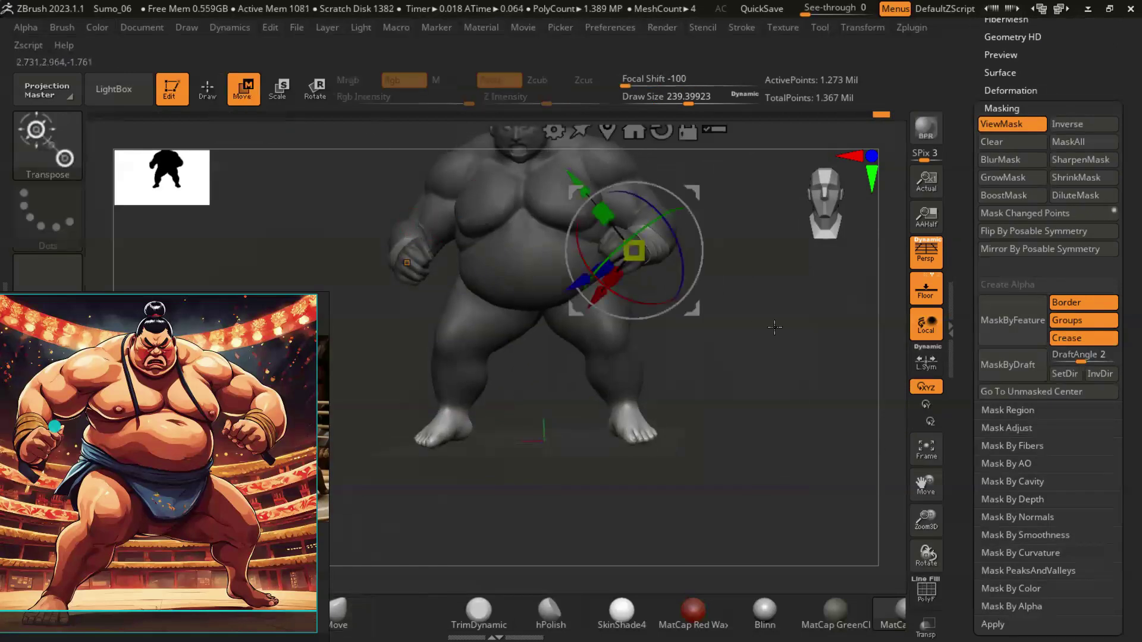
alt+click(625, 369)
right_drag(595, 496, 796, 487)
click(684, 253)
drag(629, 376, 688, 446)
drag(654, 494, 581, 436)
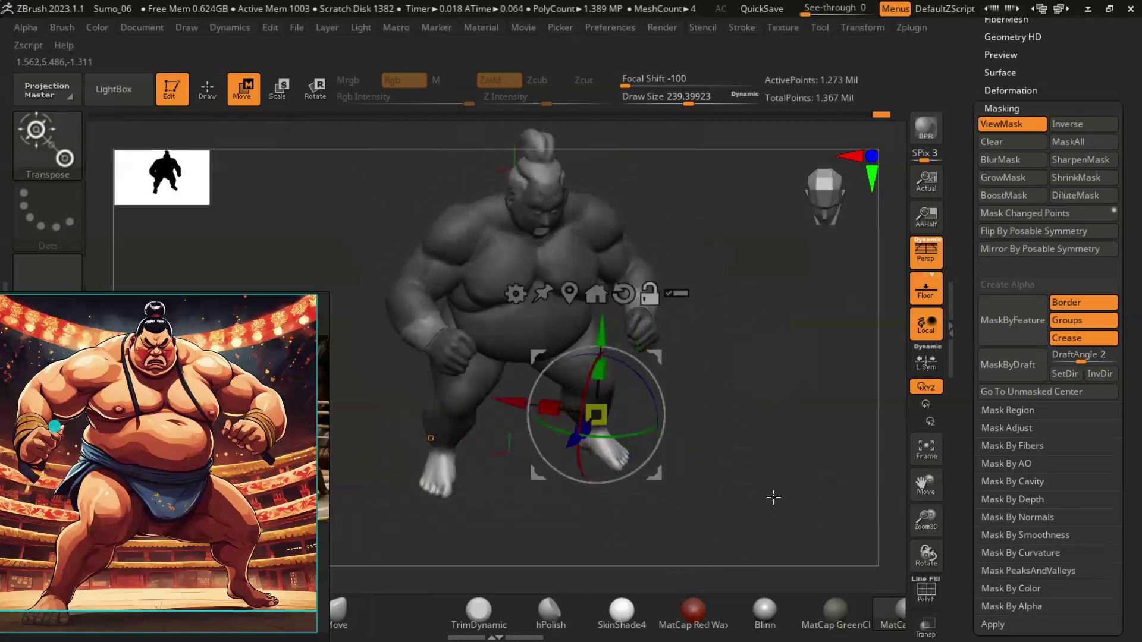
key(ctrl+z)
mouse_move(533, 429)
right_down()
mouse_move(732, 466)
mouse_move(631, 505)
right_up()
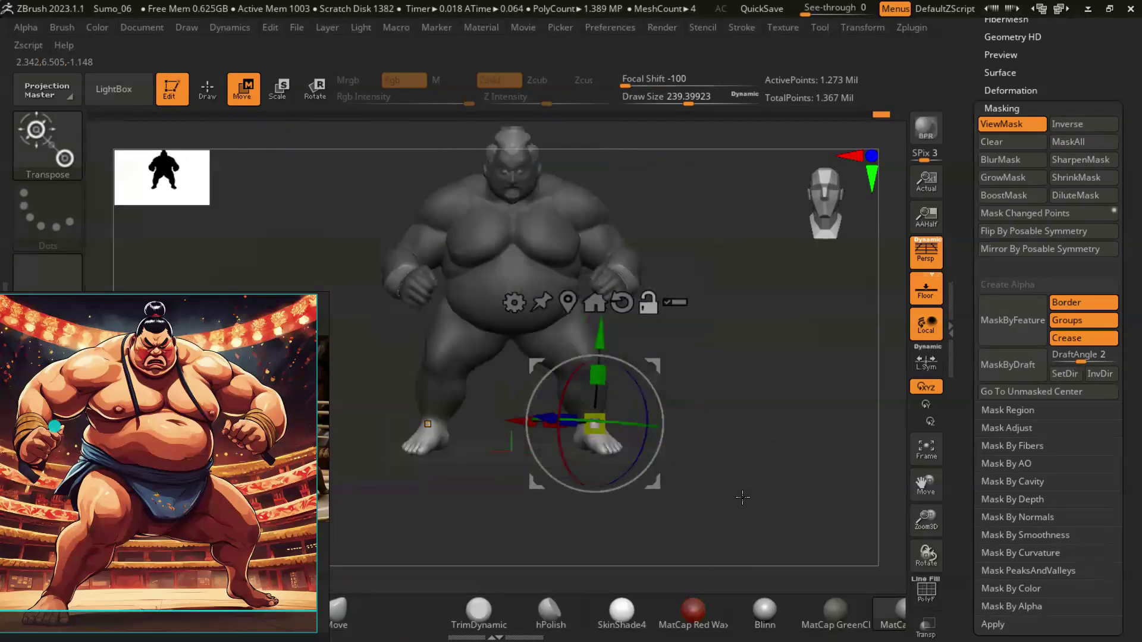
scroll(752, 506, up, 3)
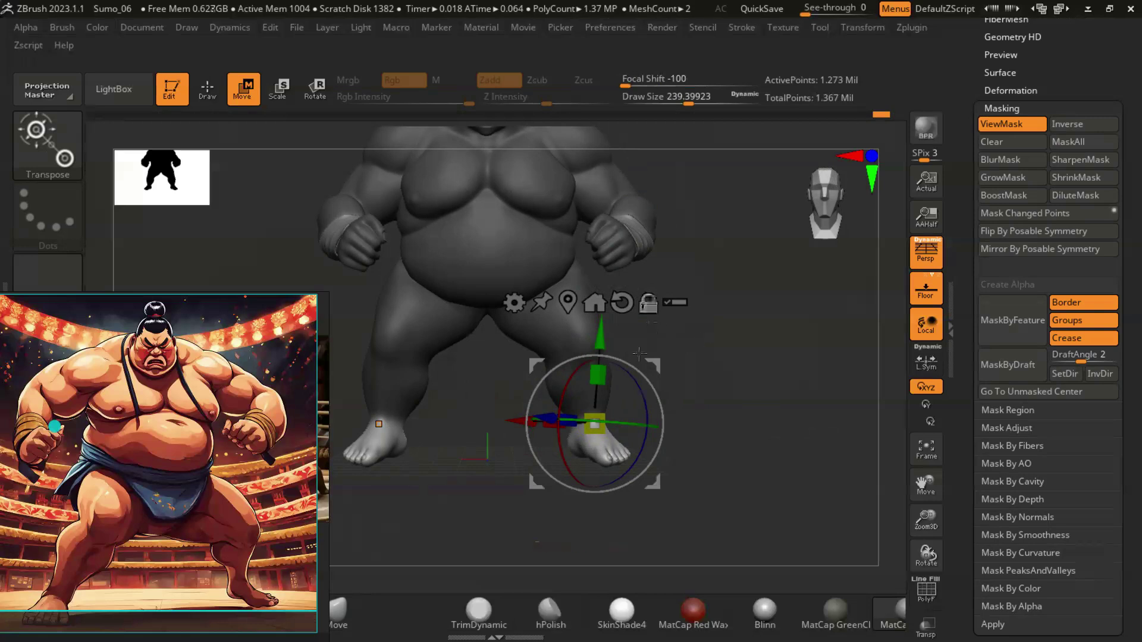
Step: Lower the right foot slightly along Y, then hide the mask and return to Draw
drag(600, 336, 599, 345)
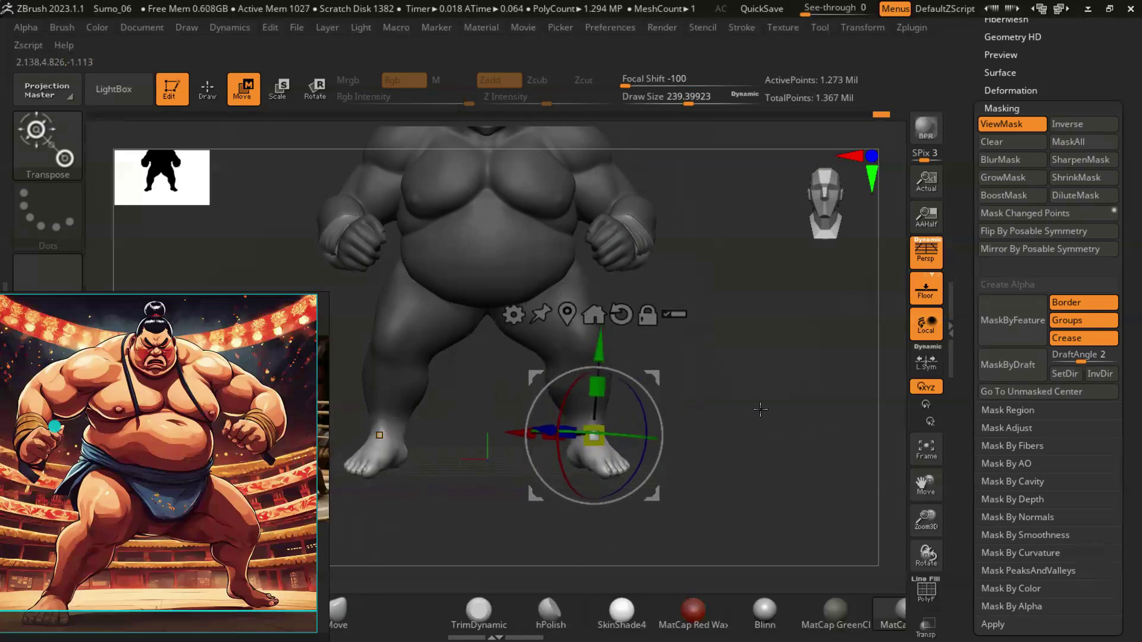
key(ctrl+h)
key(q)
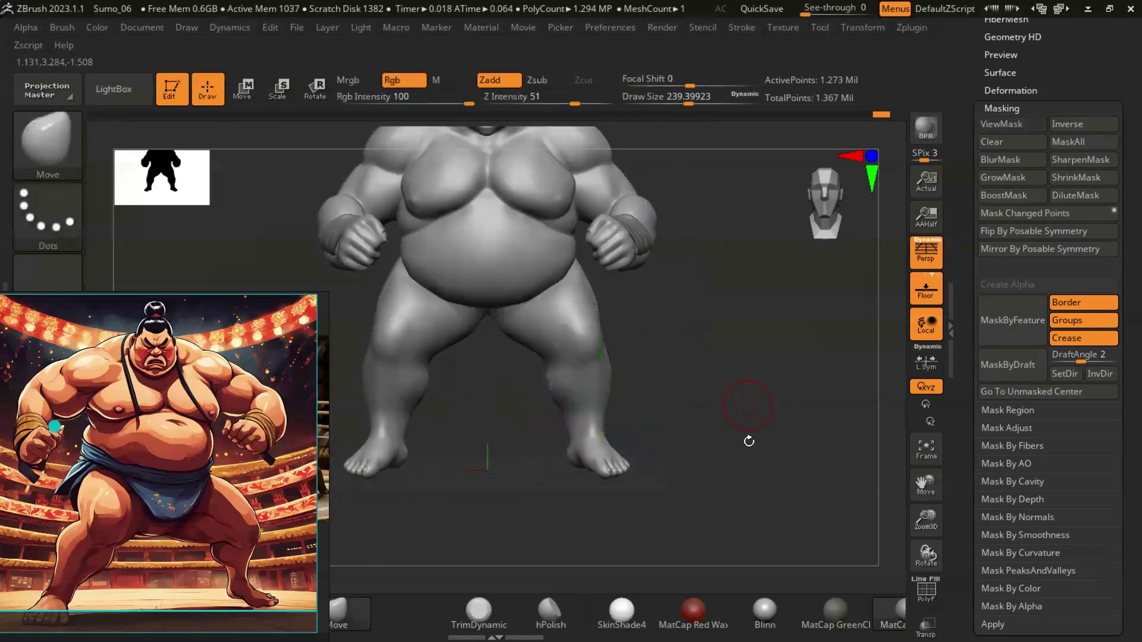
right_drag(750, 441, 616, 489)
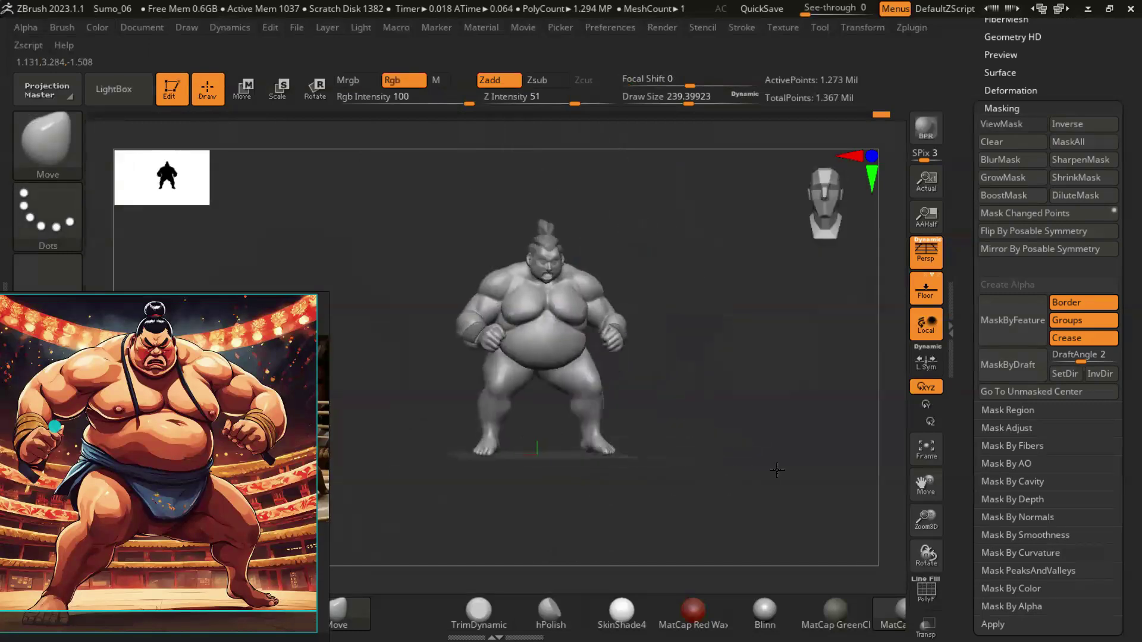
Step: Display the mask on the sumo body and Ctrl-mask it so the feet stay free
drag(746, 496, 728, 465)
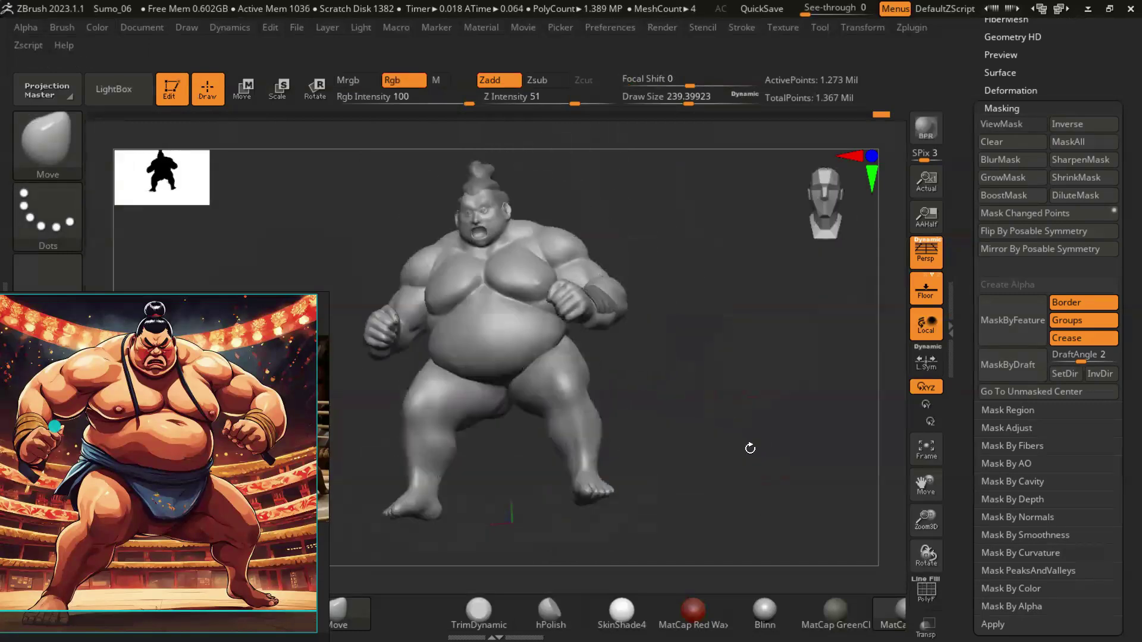
ctrl+click(729, 473)
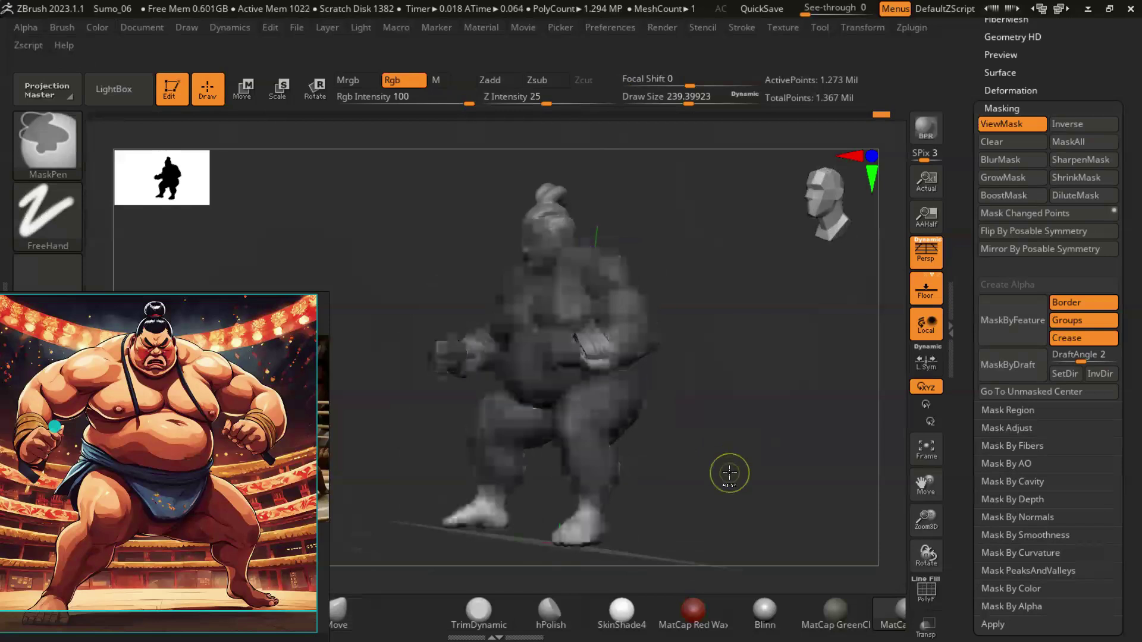
drag(696, 387, 698, 430)
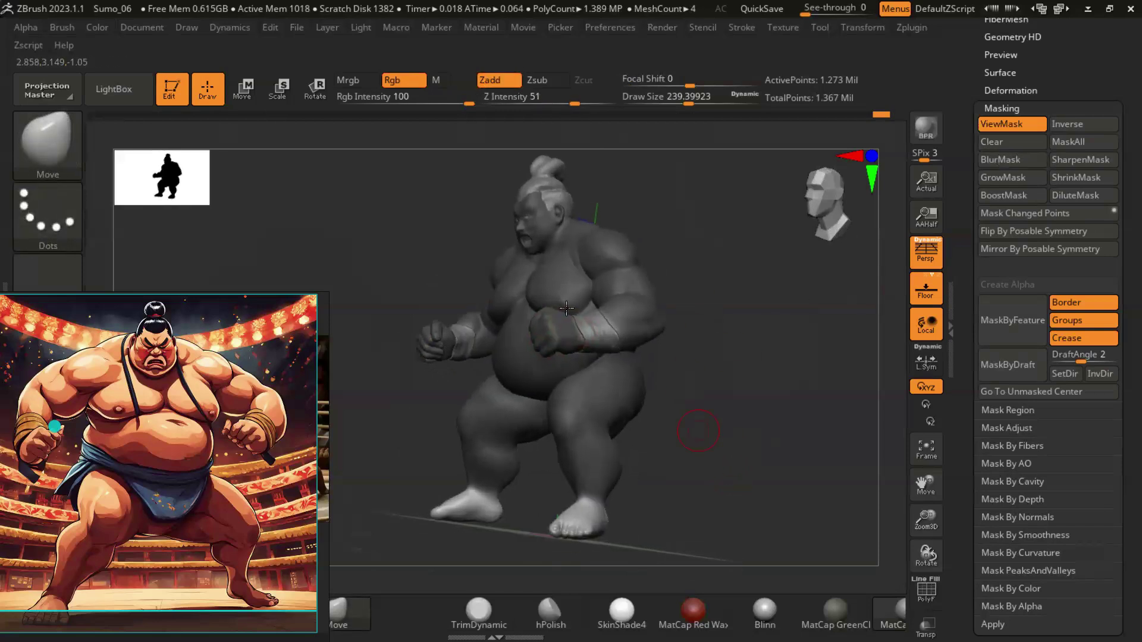
scroll(1047, 238, up, 5)
click(1000, 76)
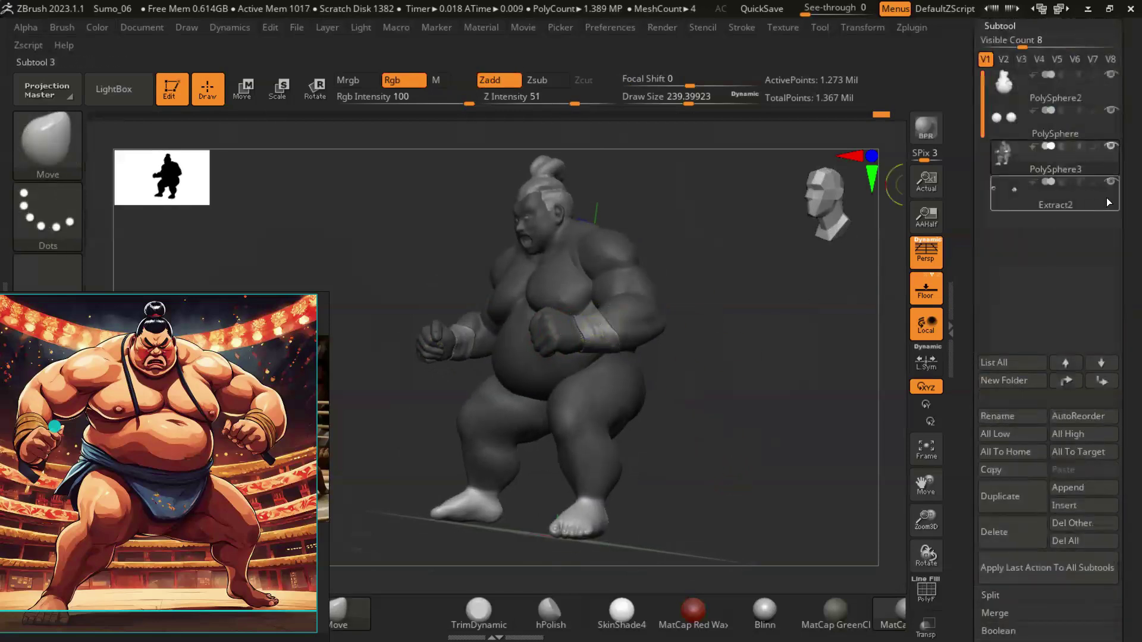
key(ctrl)
mouse_move(666, 363)
mouse_down()
mouse_move(759, 408)
mouse_move(643, 310)
mouse_up()
mouse_move(811, 396)
mouse_down()
mouse_move(721, 413)
mouse_move(578, 321)
mouse_up()
Step: Rotate and enlarge the foot around a foot-placed Transpose pivot, then return to Draw
key(w)
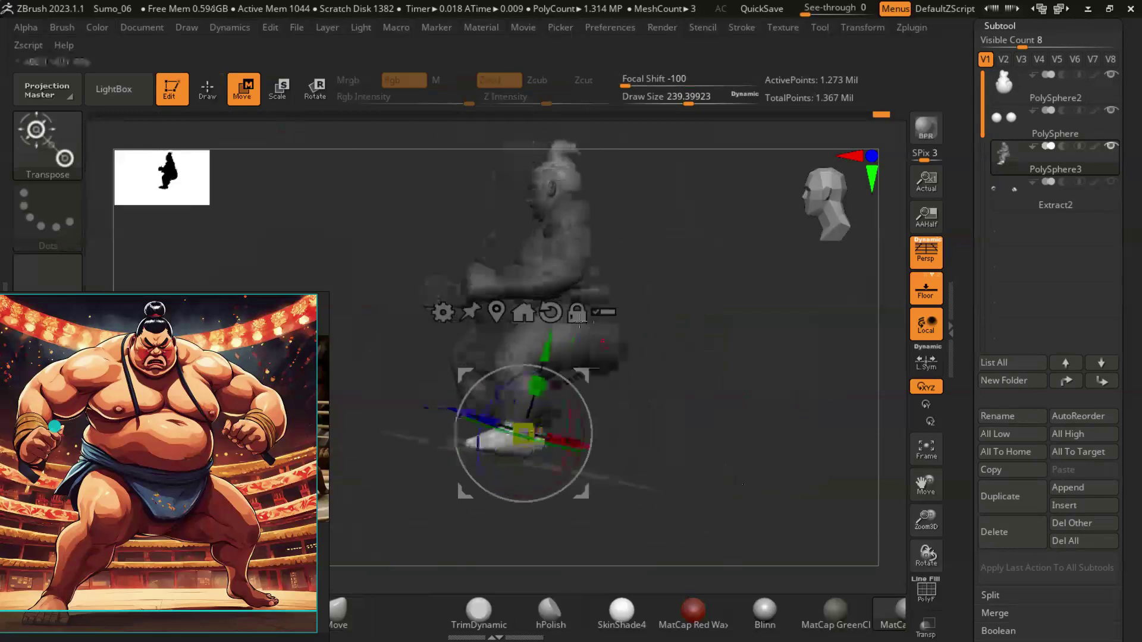
mouse_move(730, 493)
mouse_down()
mouse_move(753, 462)
mouse_move(507, 372)
mouse_move(486, 387)
mouse_up()
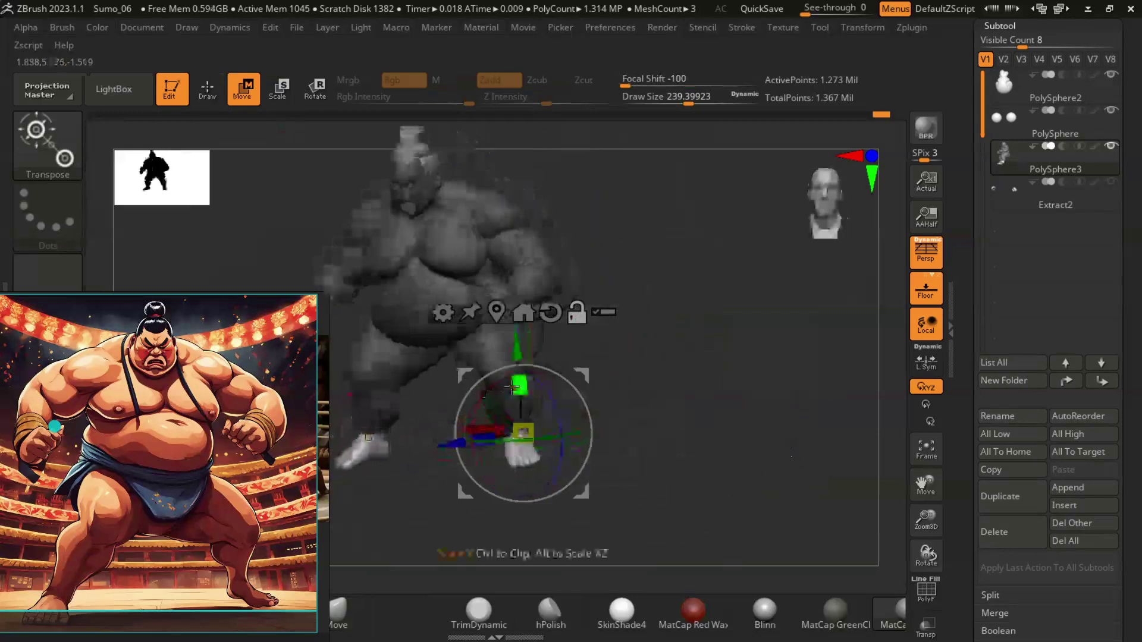
drag(502, 385, 563, 397)
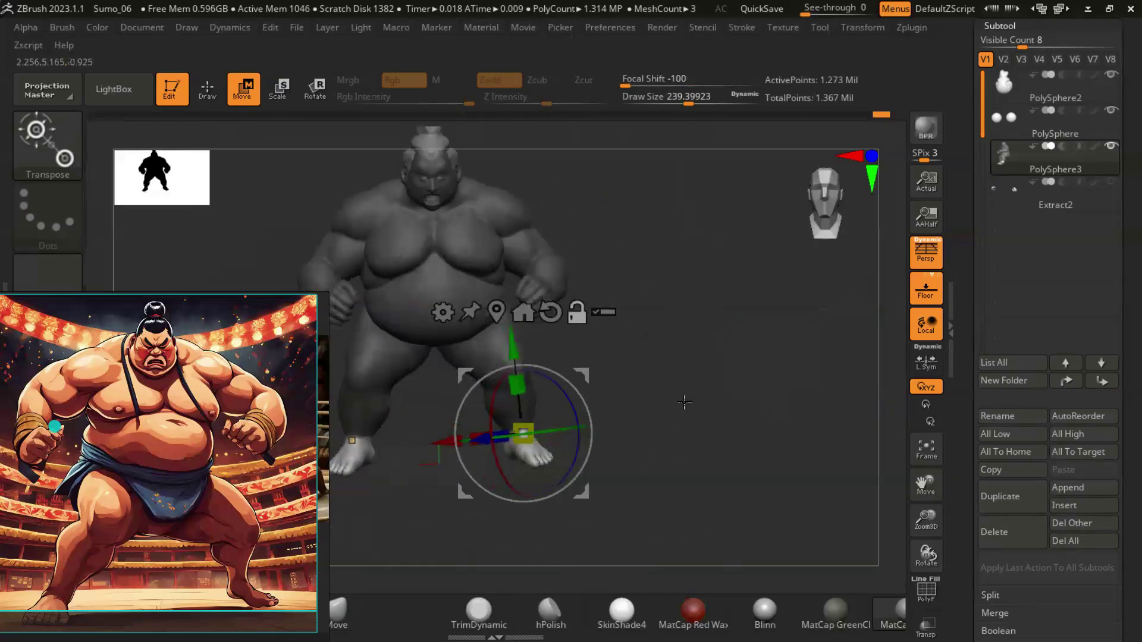
drag(684, 402, 569, 322)
drag(714, 417, 738, 447)
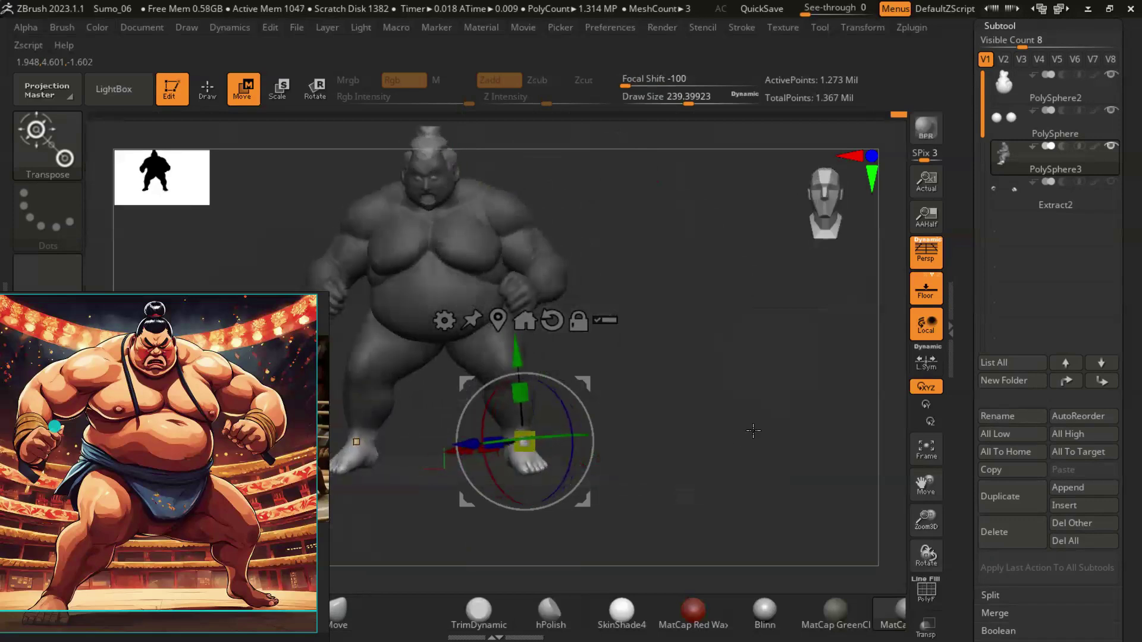
drag(521, 393, 519, 366)
click(207, 89)
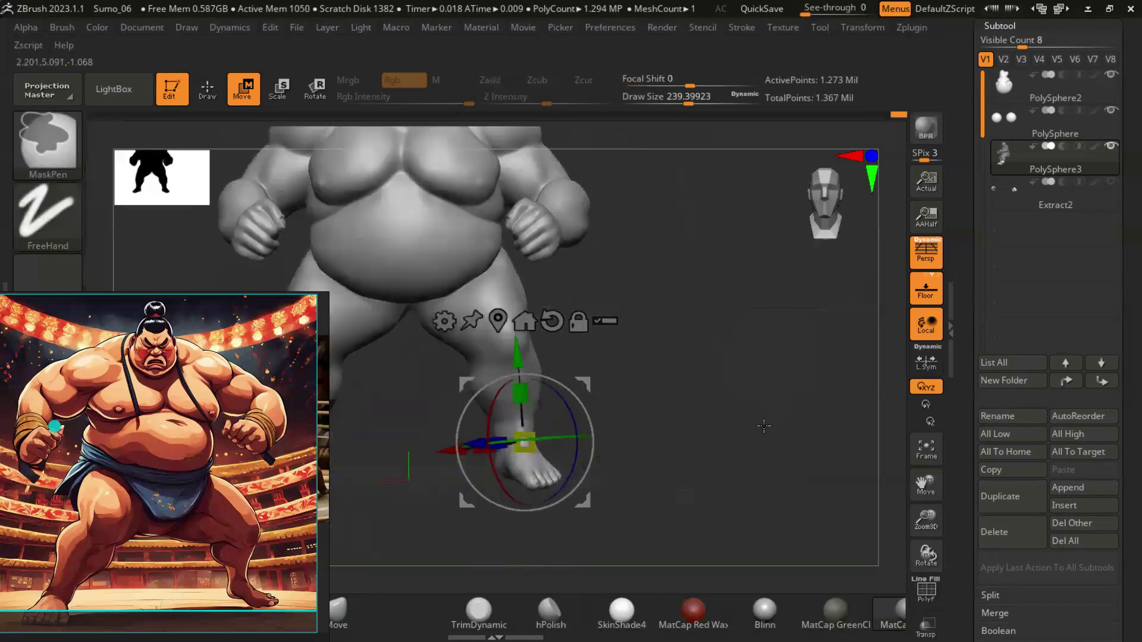
mouse_move(625, 417)
mouse_down()
mouse_move(748, 466)
mouse_move(605, 408)
mouse_up()
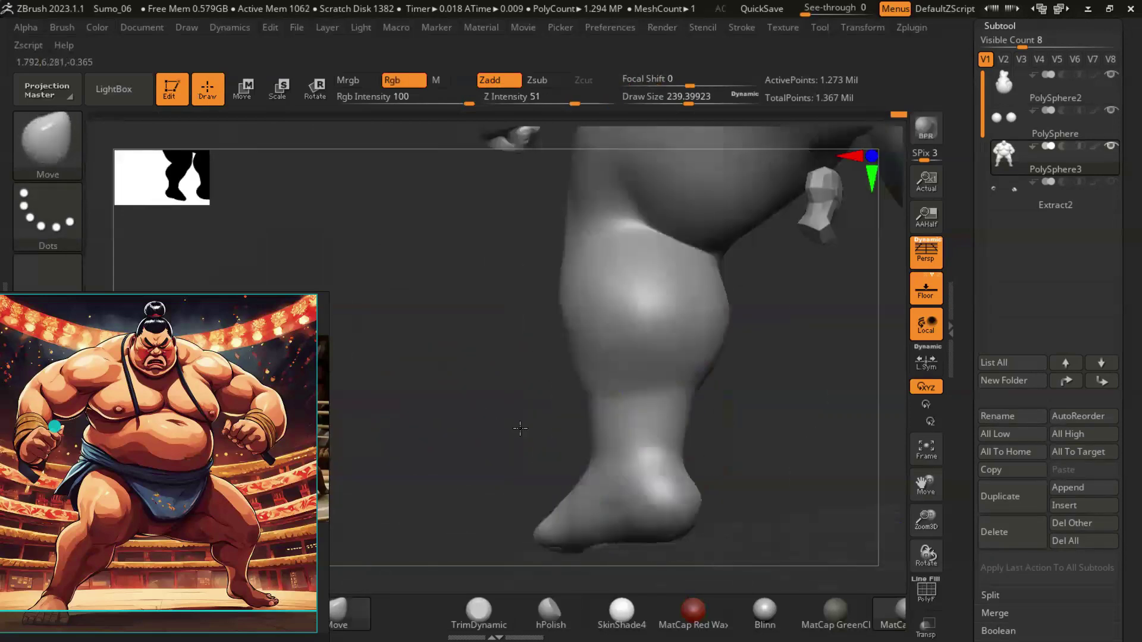
Step: Carve thin creases into the calves and ankles with DamStandard
mouse_move(729, 450)
mouse_down()
mouse_move(691, 492)
mouse_move(552, 433)
mouse_up()
key(ctrl)
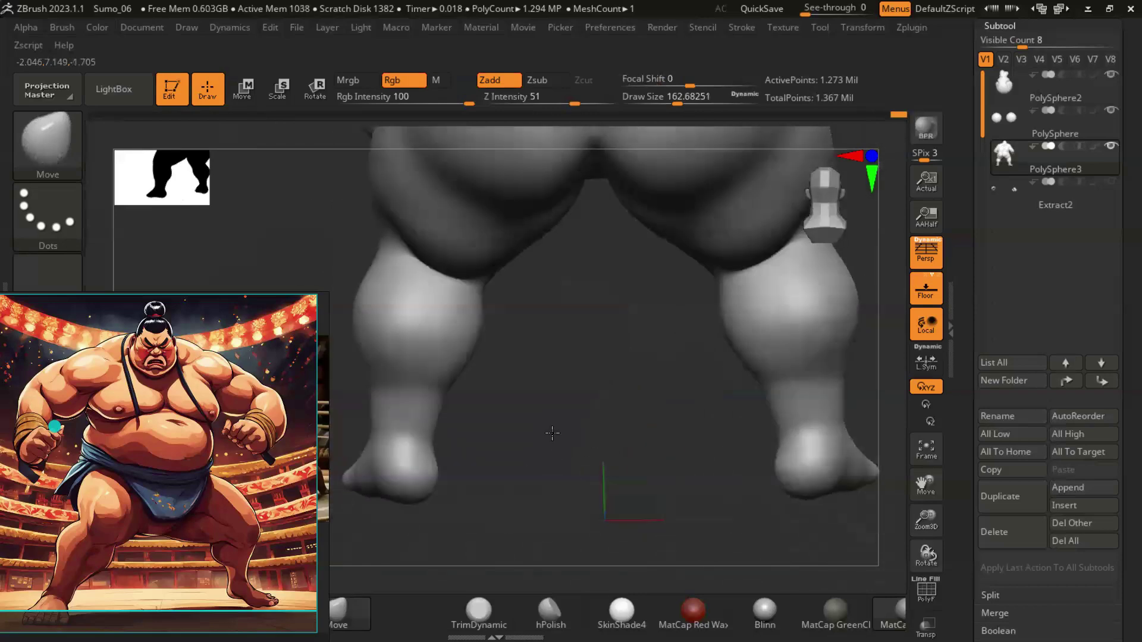
key(b)
key(d)
key(s)
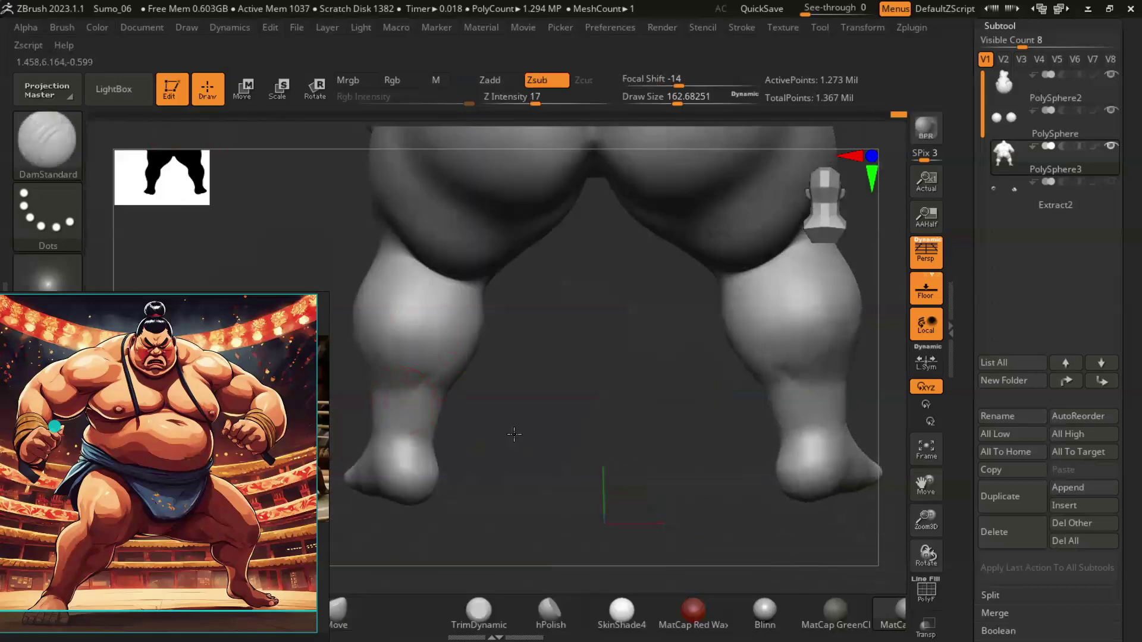
drag(514, 434, 422, 391)
mouse_move(470, 435)
mouse_down()
mouse_move(433, 395)
mouse_move(523, 439)
mouse_move(382, 406)
mouse_move(518, 474)
mouse_move(512, 416)
mouse_move(387, 335)
mouse_up()
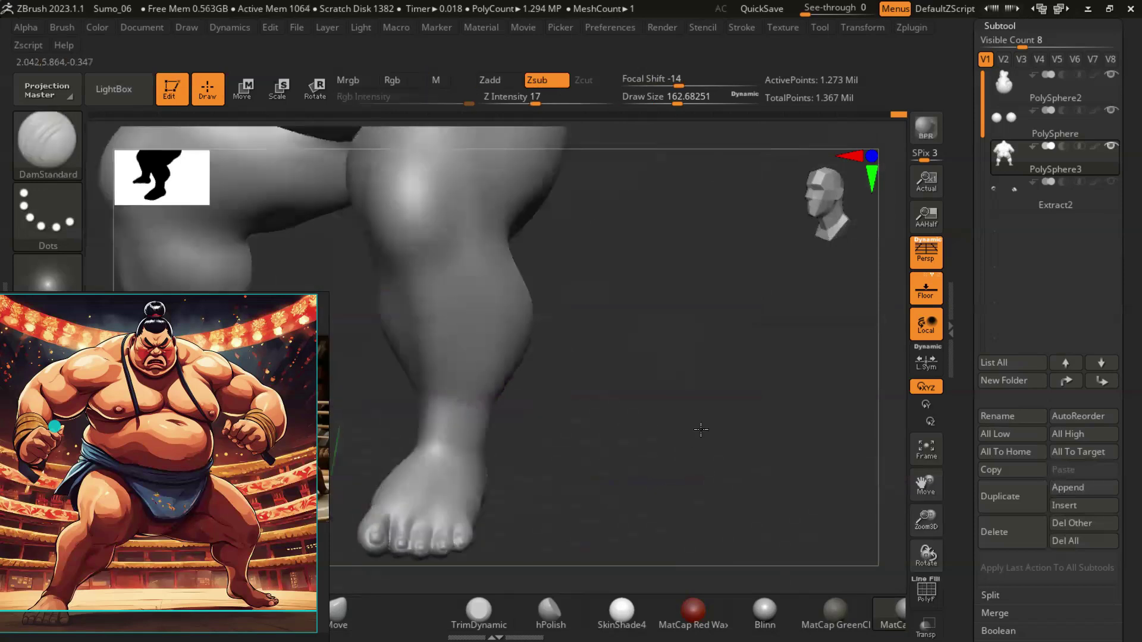
drag(609, 370, 631, 404)
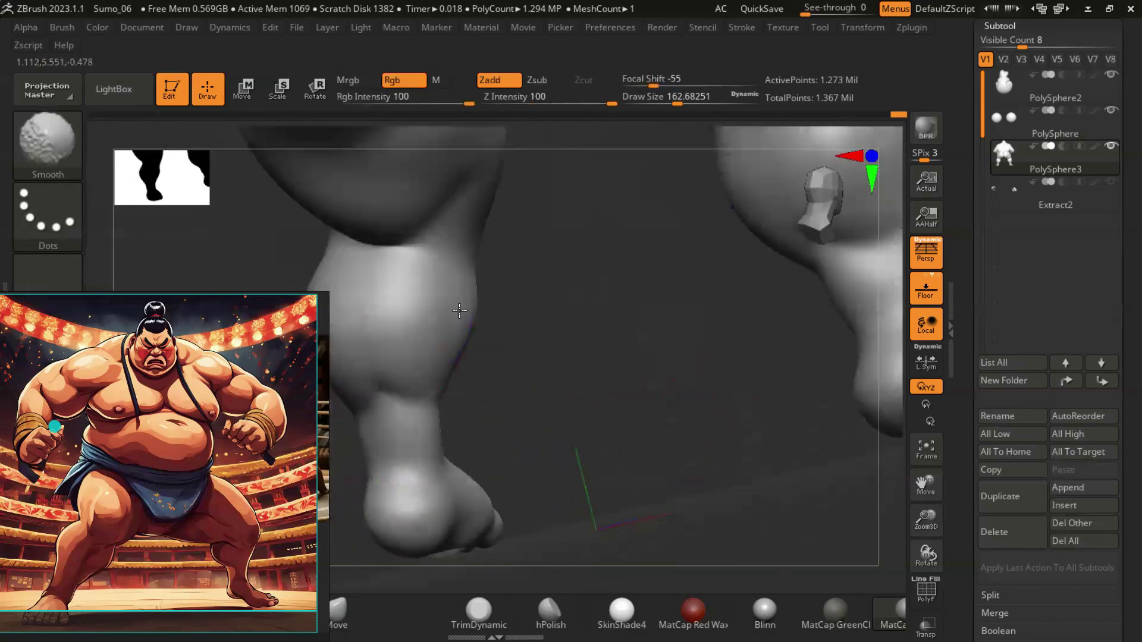
alt+drag(663, 442, 439, 356)
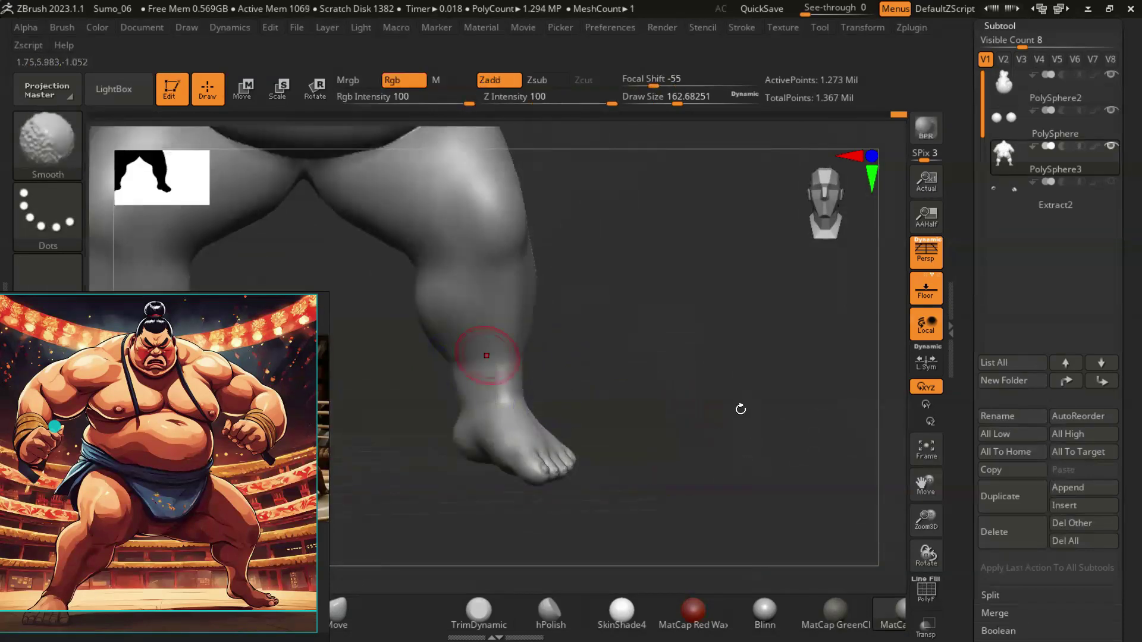
mouse_move(732, 402)
mouse_down()
mouse_move(651, 426)
mouse_move(737, 504)
mouse_up()
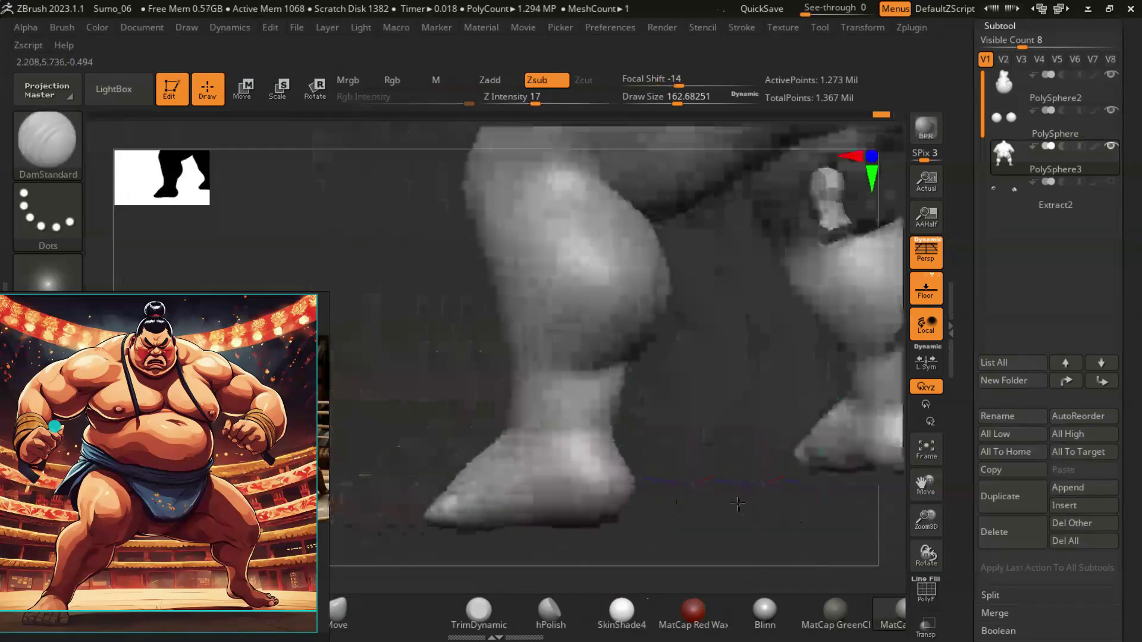
Step: Build up clay on the calves and feet with ClayBuildup, softening with Smooth
key(b)
key(c)
key(b)
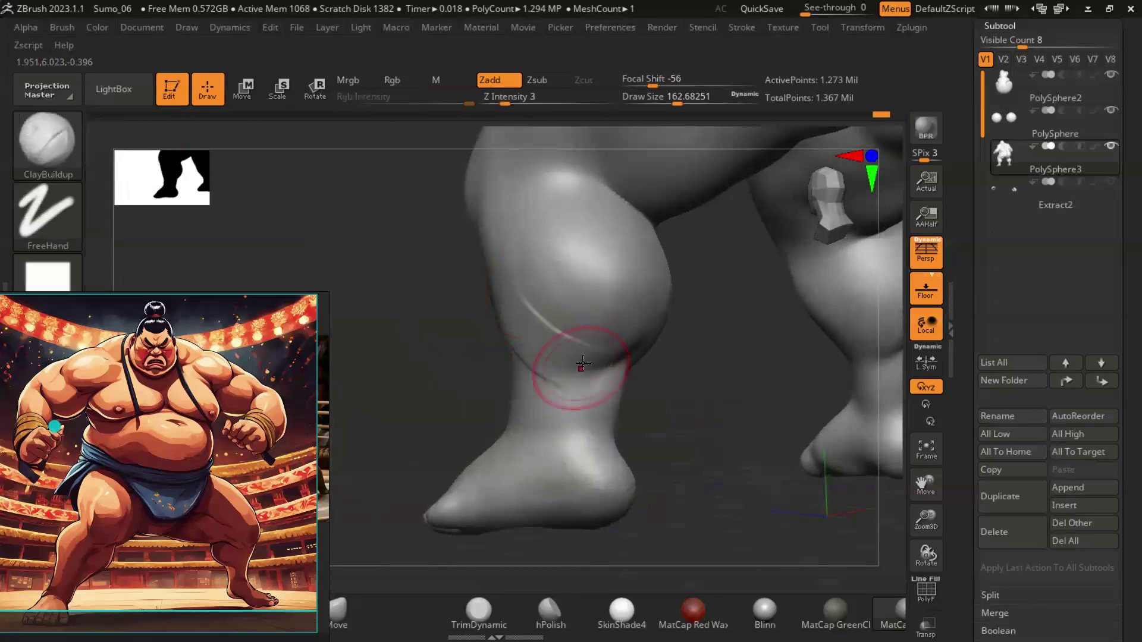
mouse_move(686, 428)
mouse_down()
mouse_move(744, 423)
mouse_move(605, 266)
mouse_move(767, 339)
mouse_up()
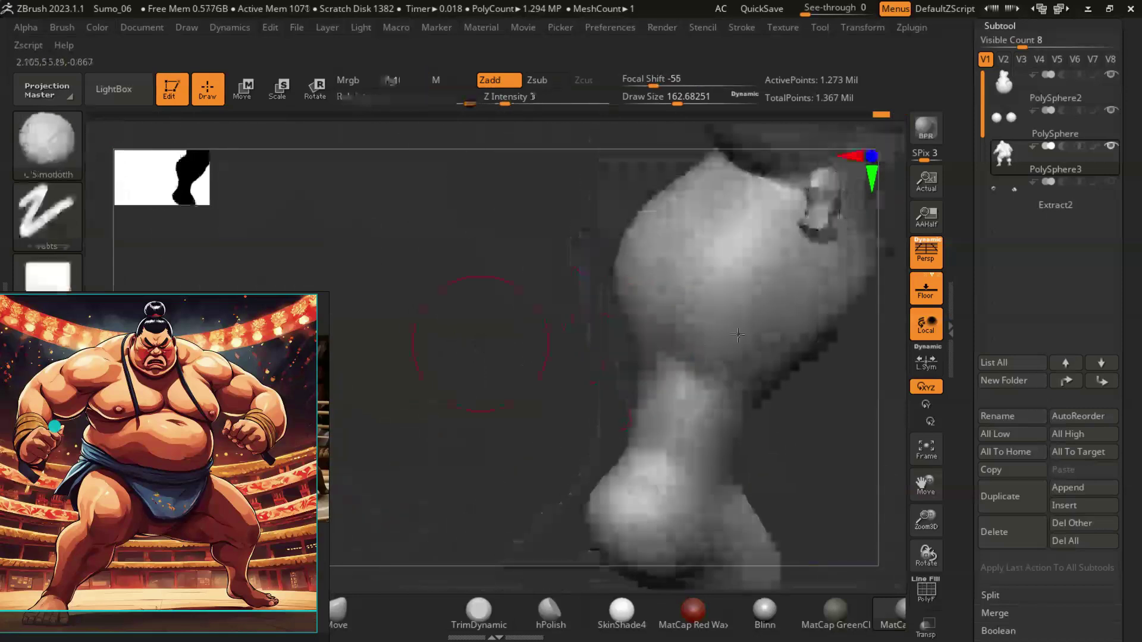
drag(781, 439, 788, 382)
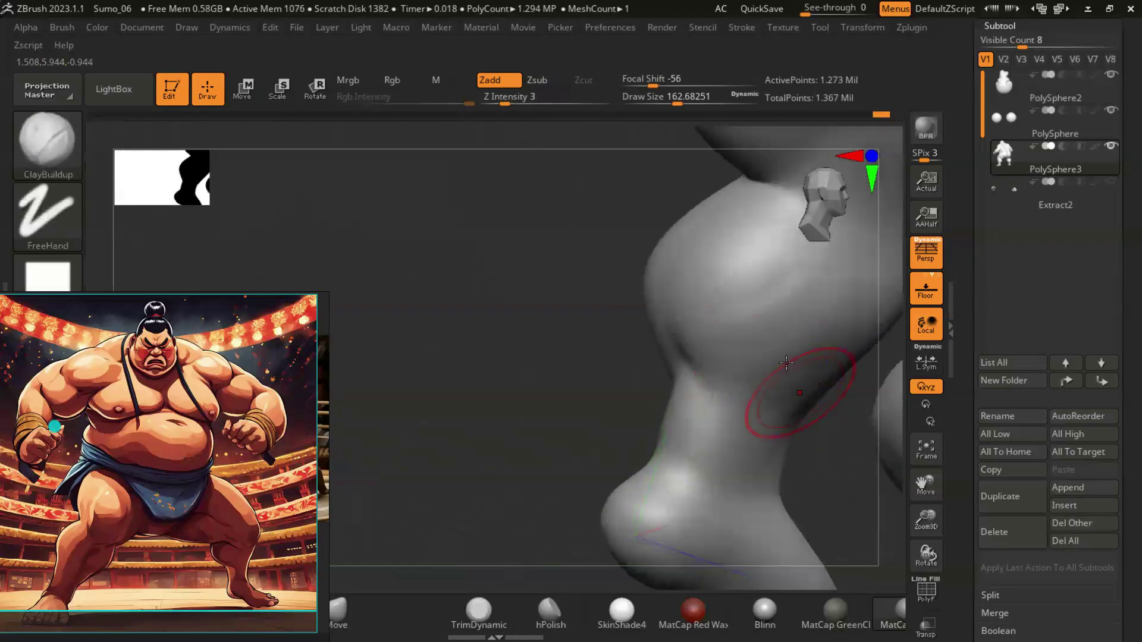
drag(692, 335, 739, 357)
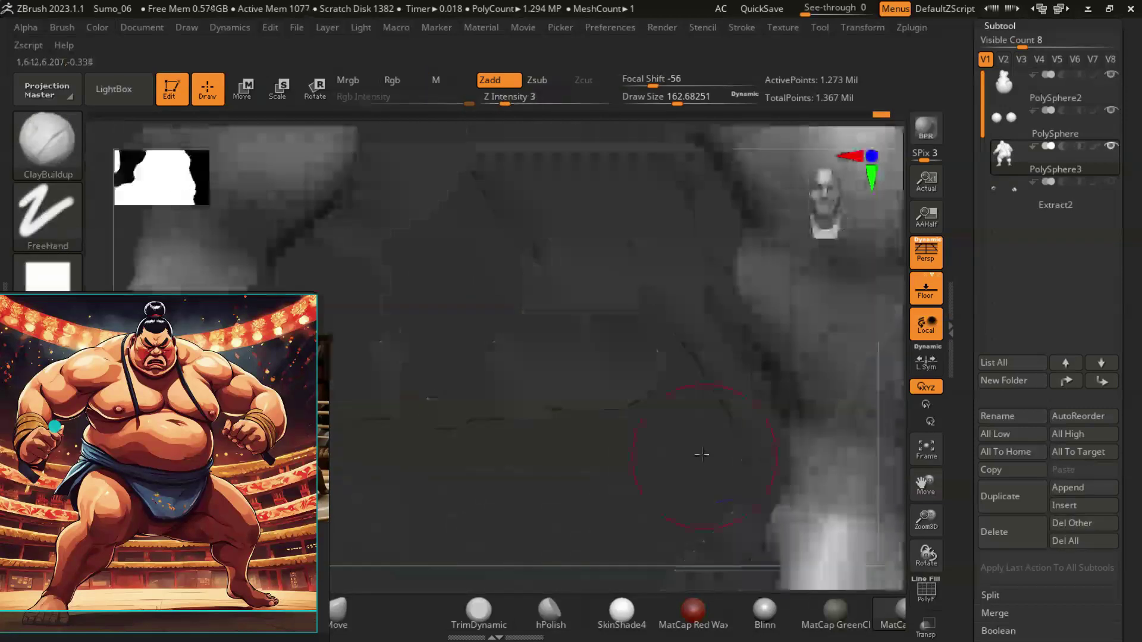
drag(739, 357, 763, 348)
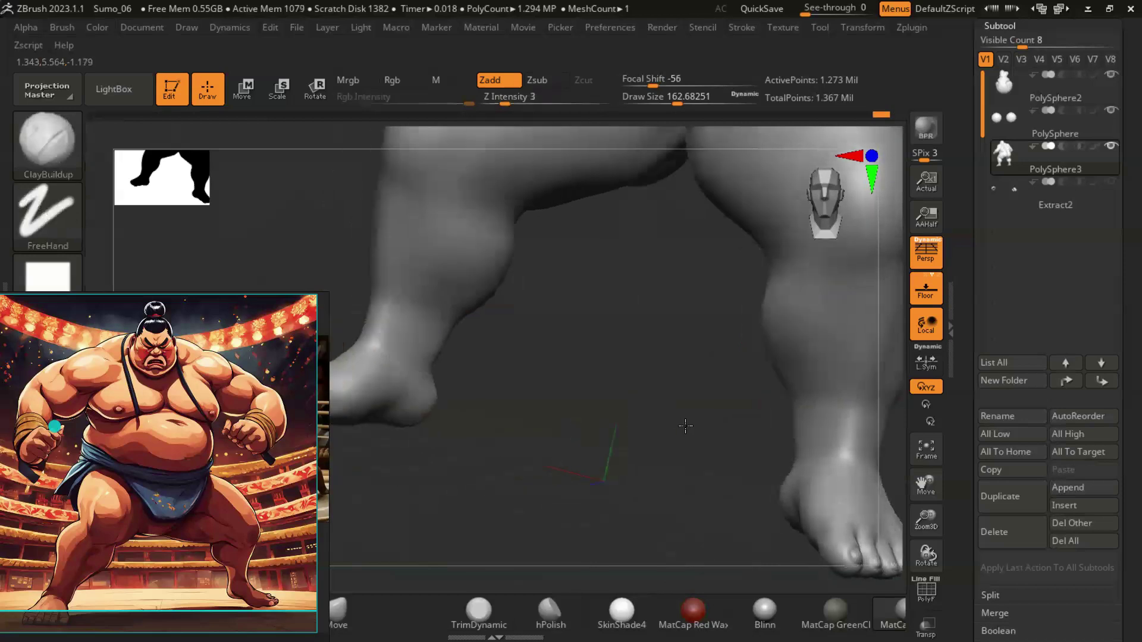
key(shift)
mouse_move(612, 405)
mouse_down()
mouse_move(536, 437)
mouse_move(461, 382)
mouse_up()
Step: Reshape the legs and feet with the Move brush, checking from front and side
key(b)
key(m)
key(v)
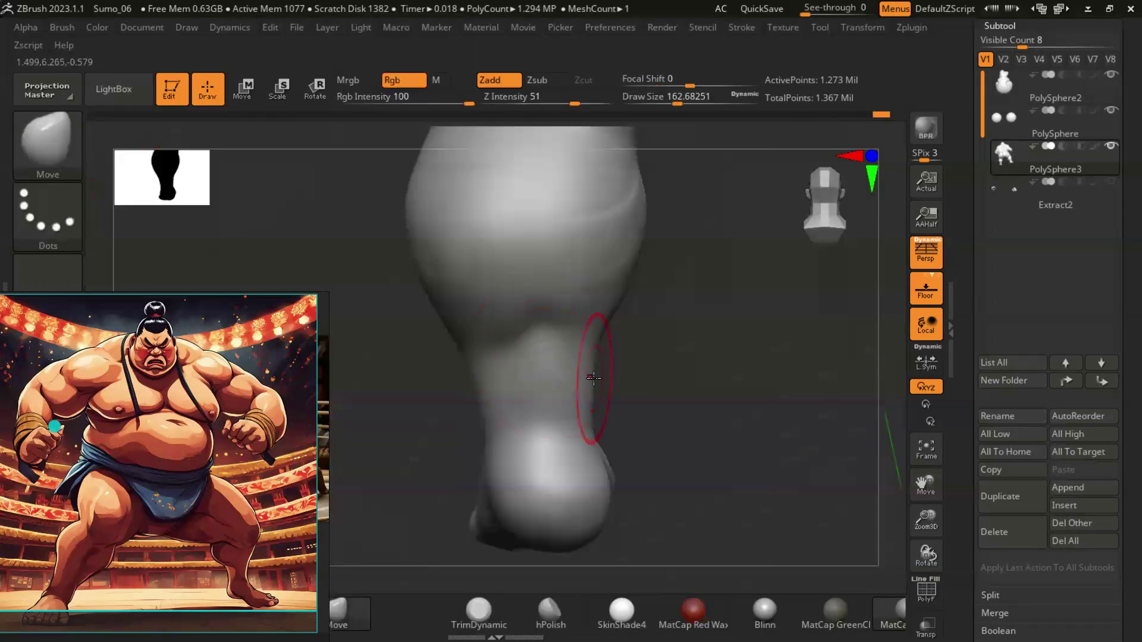
drag(596, 408, 602, 411)
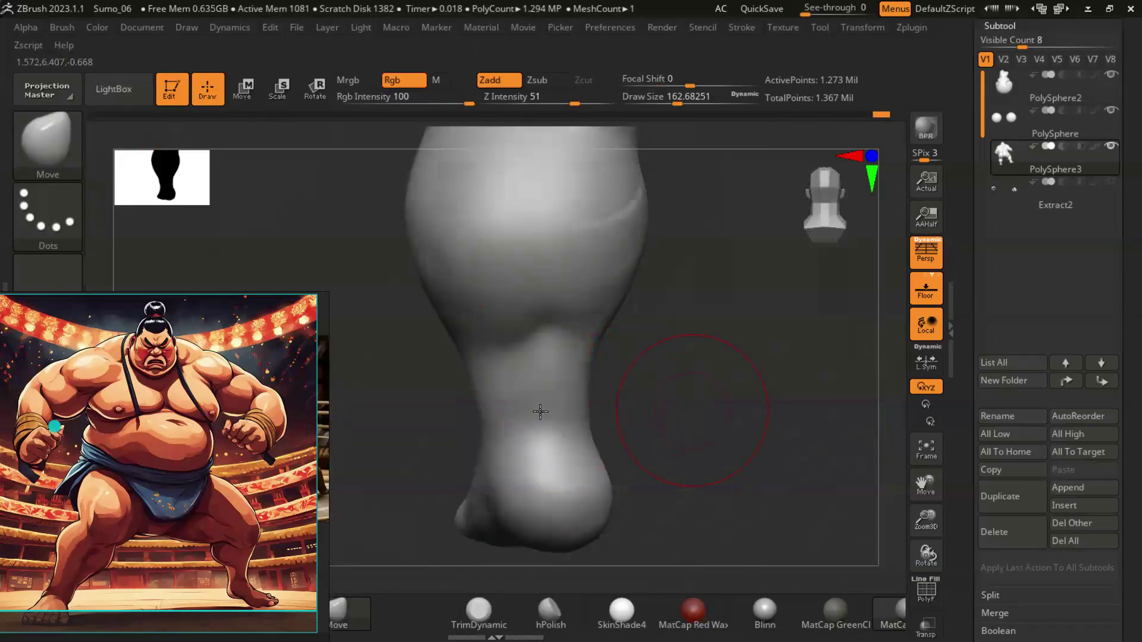
mouse_move(684, 437)
mouse_down()
mouse_move(563, 386)
mouse_move(726, 396)
mouse_move(568, 362)
mouse_up()
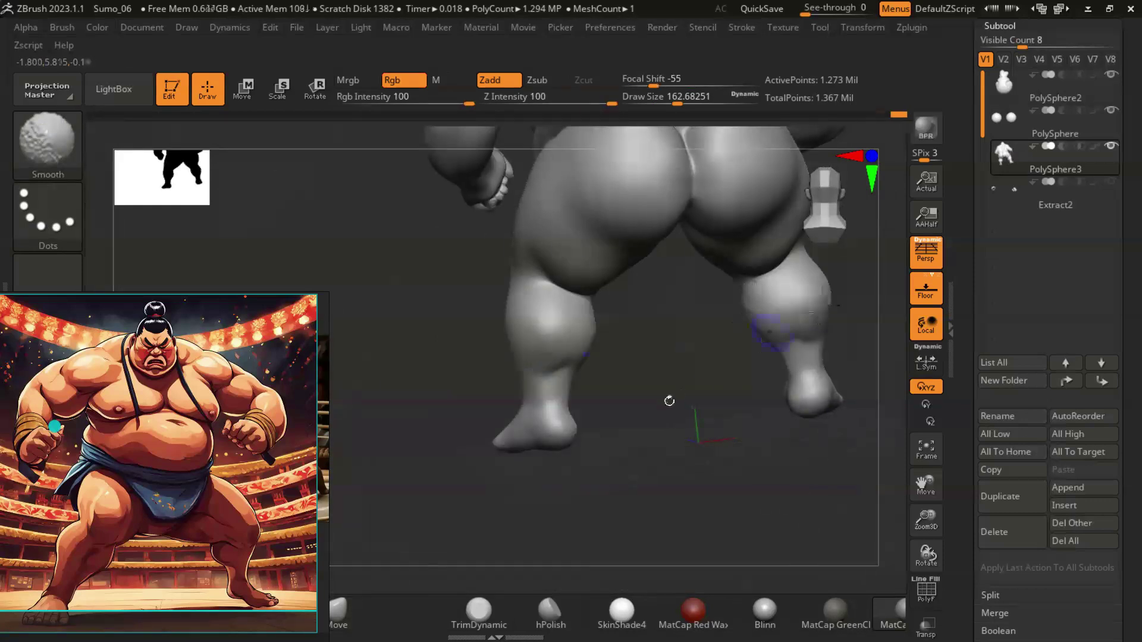
drag(681, 395, 626, 339)
mouse_move(746, 439)
mouse_down()
mouse_move(744, 473)
mouse_move(785, 424)
mouse_move(763, 441)
mouse_up()
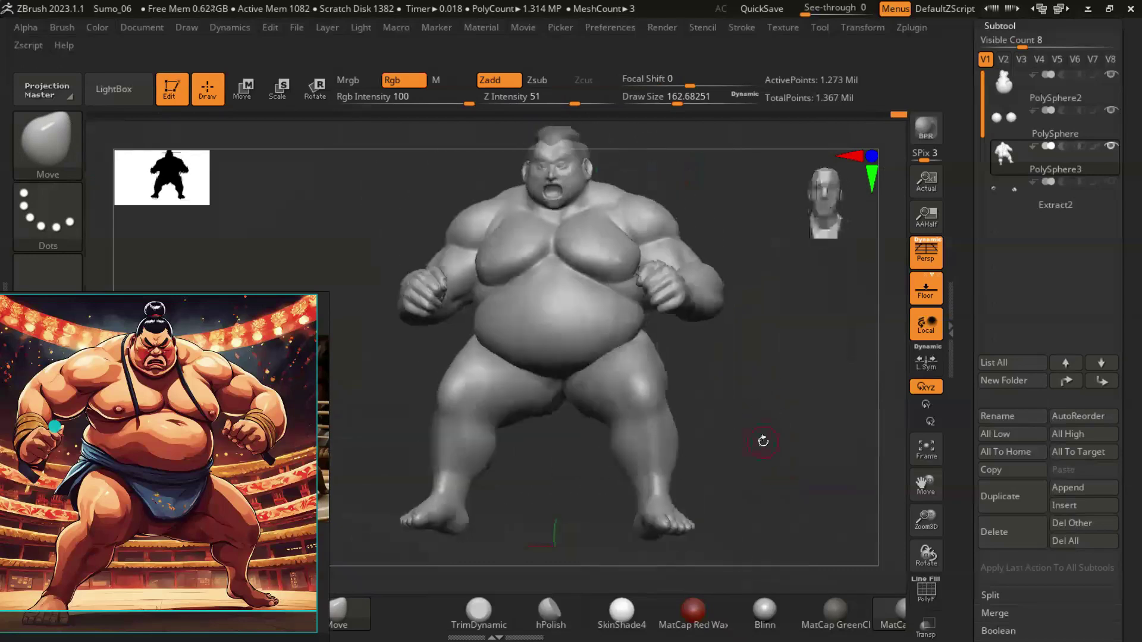
alt+drag(764, 441, 793, 441)
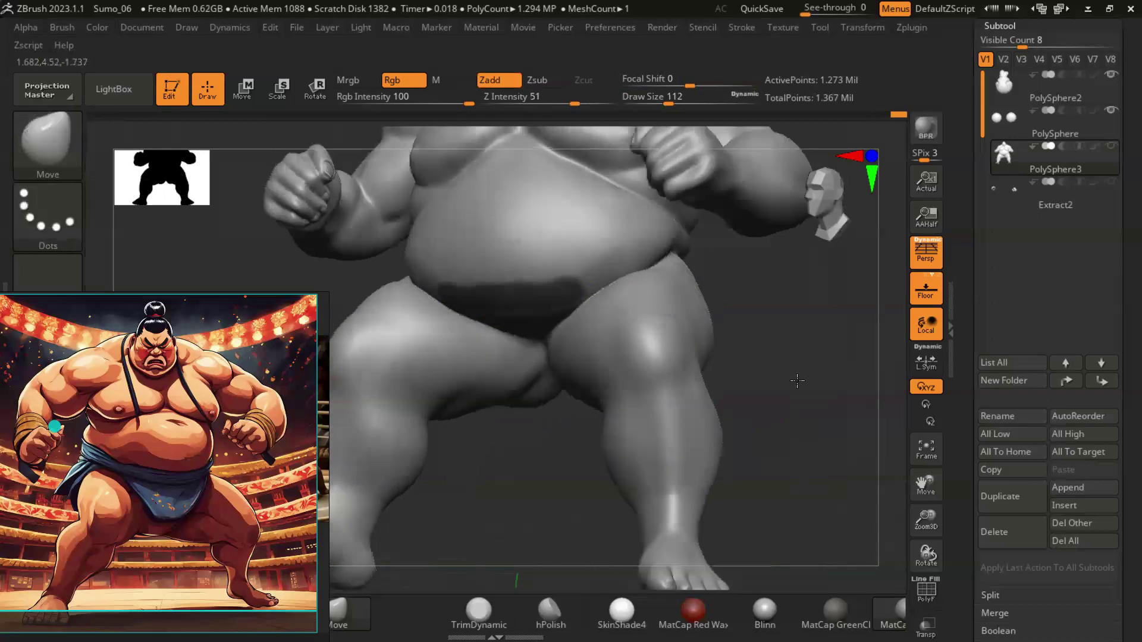
drag(762, 395, 378, 281)
drag(474, 291, 753, 392)
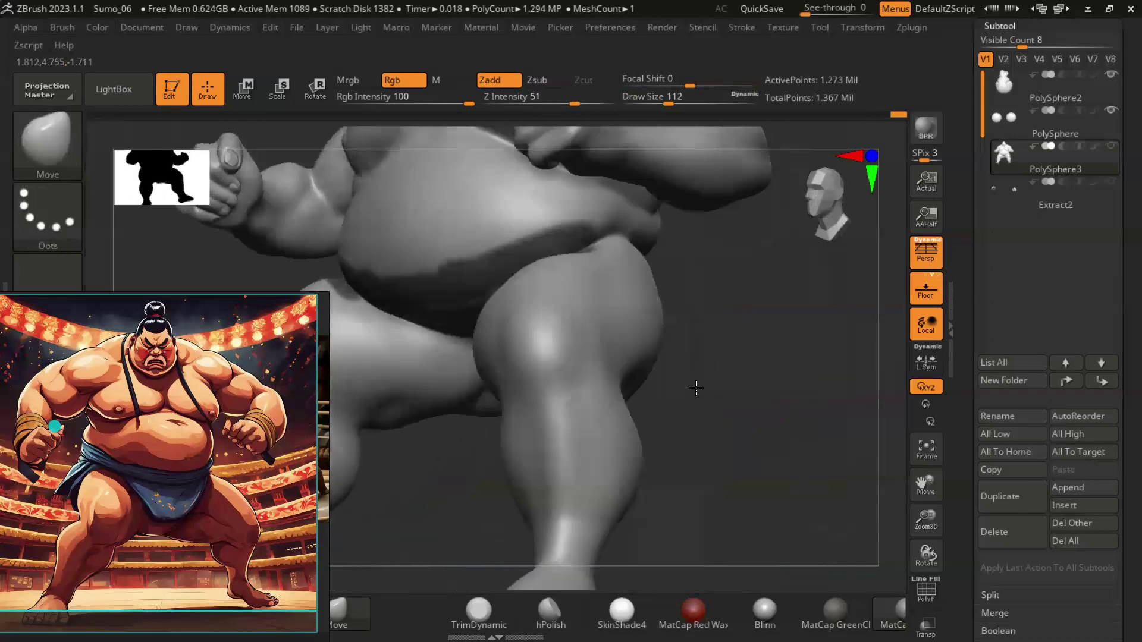
drag(356, 286, 433, 292)
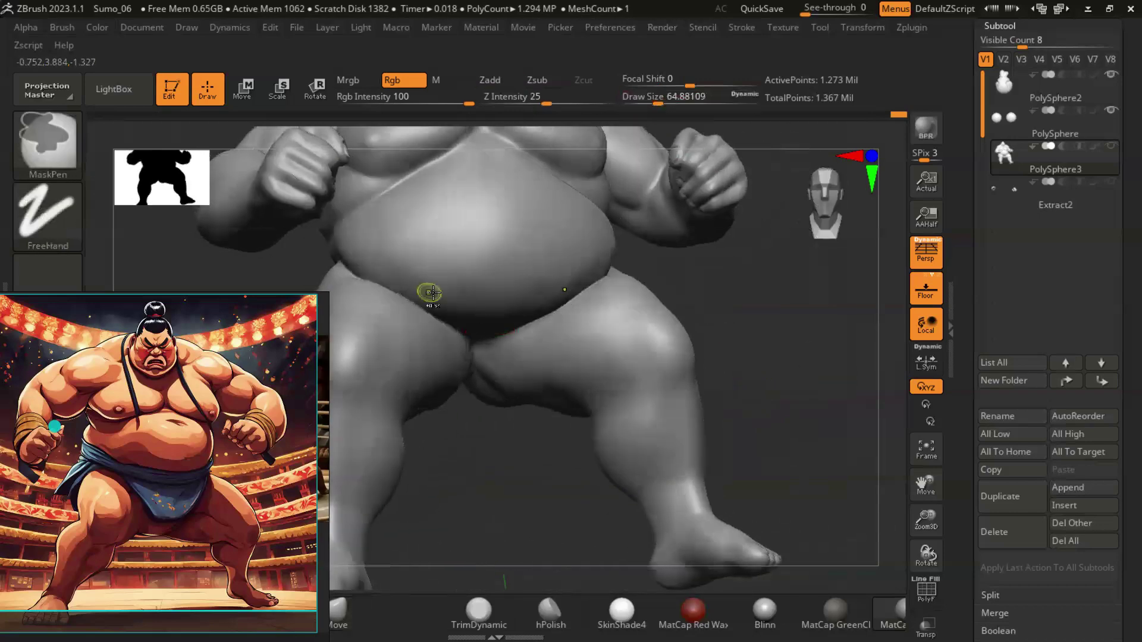
Step: Mask the thong strap line running between the buttocks
drag(368, 273, 508, 277)
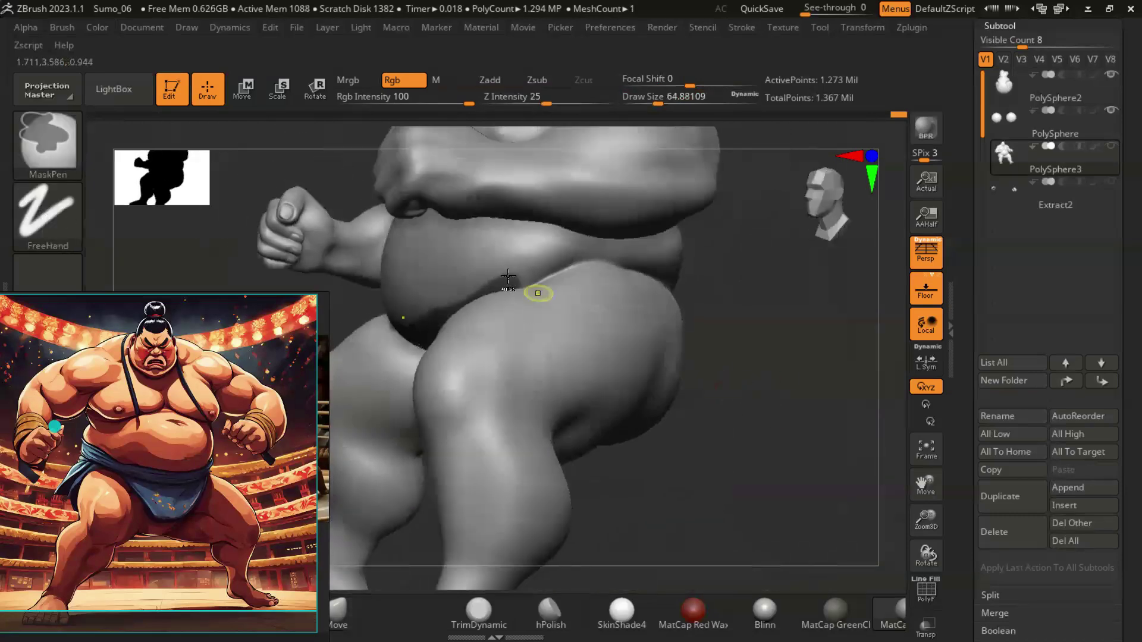
drag(649, 268, 569, 299)
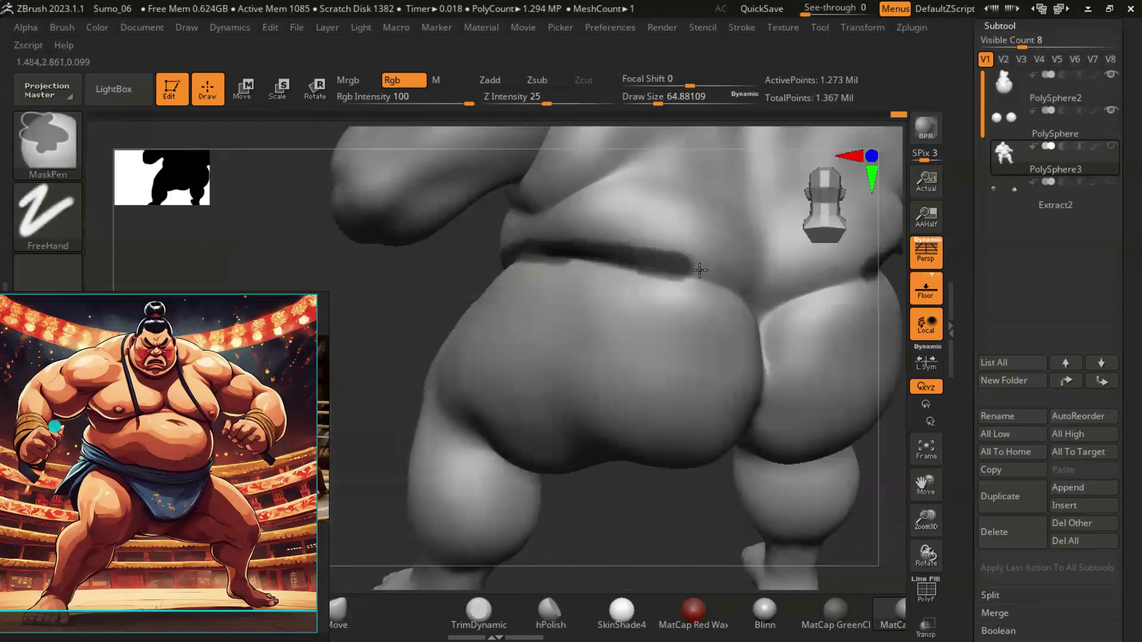
mouse_move(774, 293)
mouse_down()
mouse_move(669, 281)
mouse_move(678, 308)
mouse_up()
mouse_move(673, 417)
mouse_down()
mouse_move(676, 454)
mouse_move(621, 256)
mouse_up()
mouse_move(683, 377)
mouse_down()
mouse_move(688, 316)
mouse_move(659, 216)
mouse_up()
drag(671, 172, 607, 287)
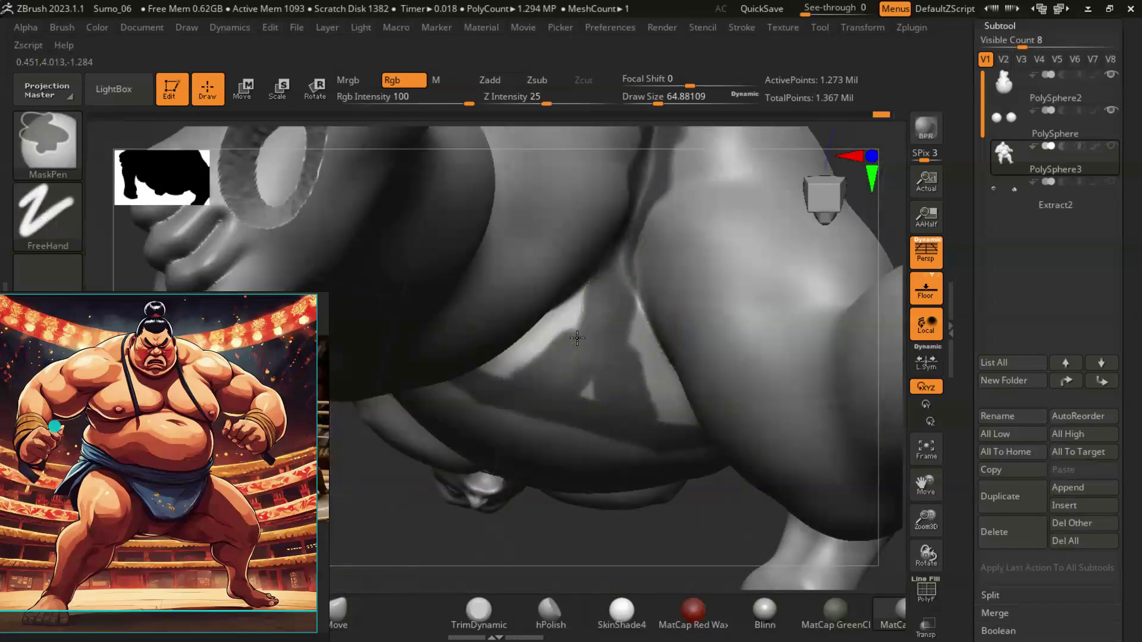
mouse_move(500, 389)
mouse_down()
mouse_move(604, 401)
mouse_move(635, 452)
mouse_move(676, 438)
mouse_move(676, 449)
mouse_up()
ctrl+right_drag(677, 449, 687, 277)
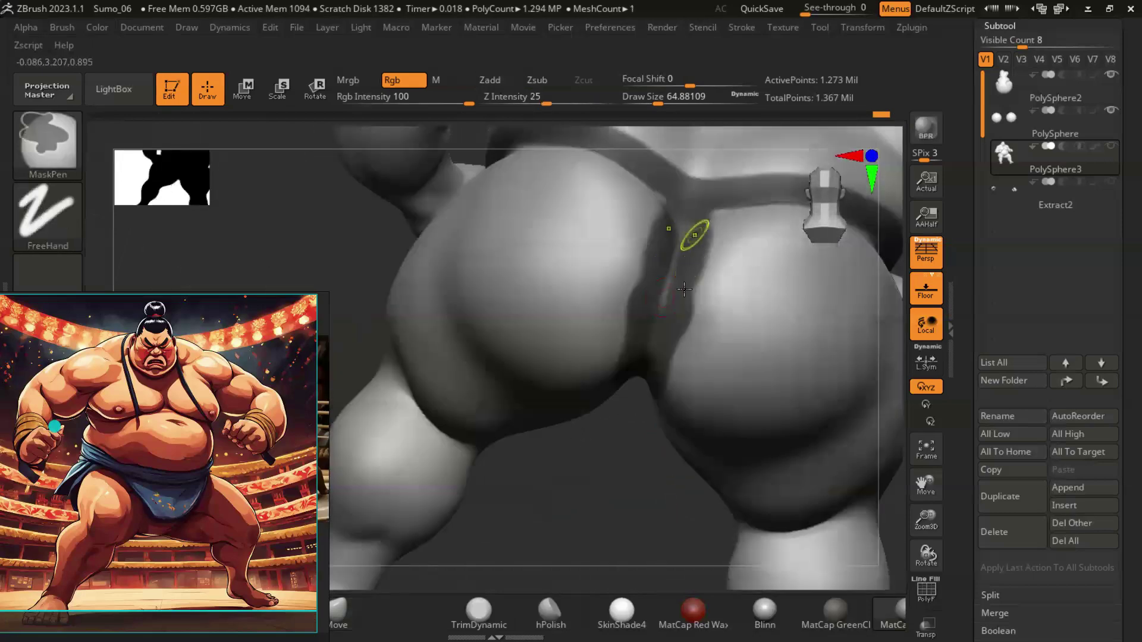
Step: Mask the belt edge along the waist above the thigh
drag(606, 499, 664, 347)
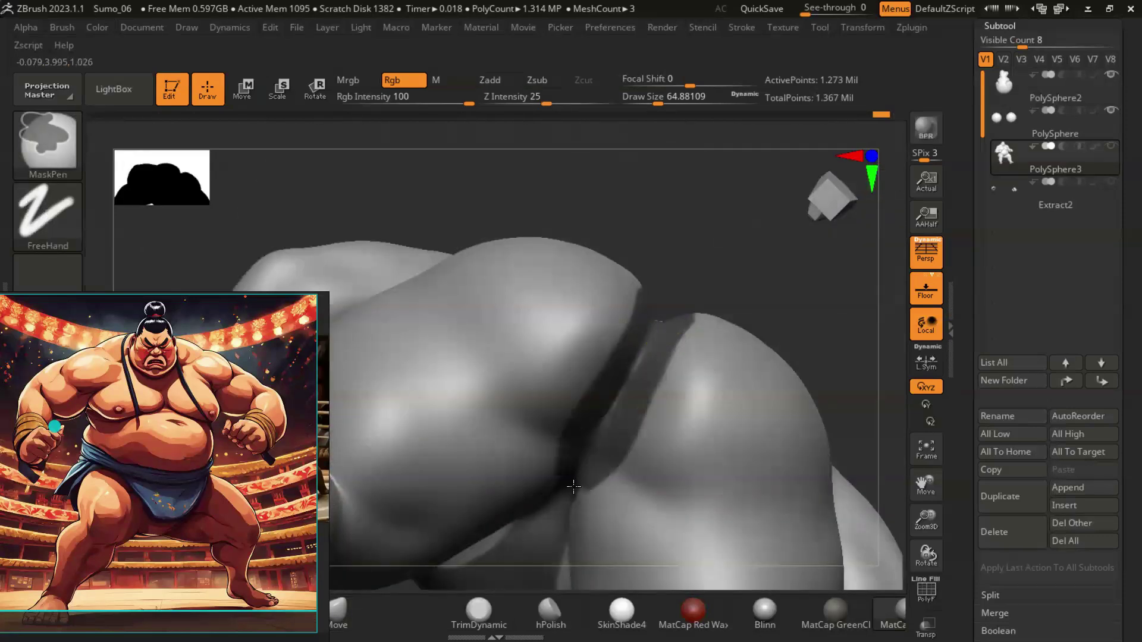
drag(808, 326, 579, 333)
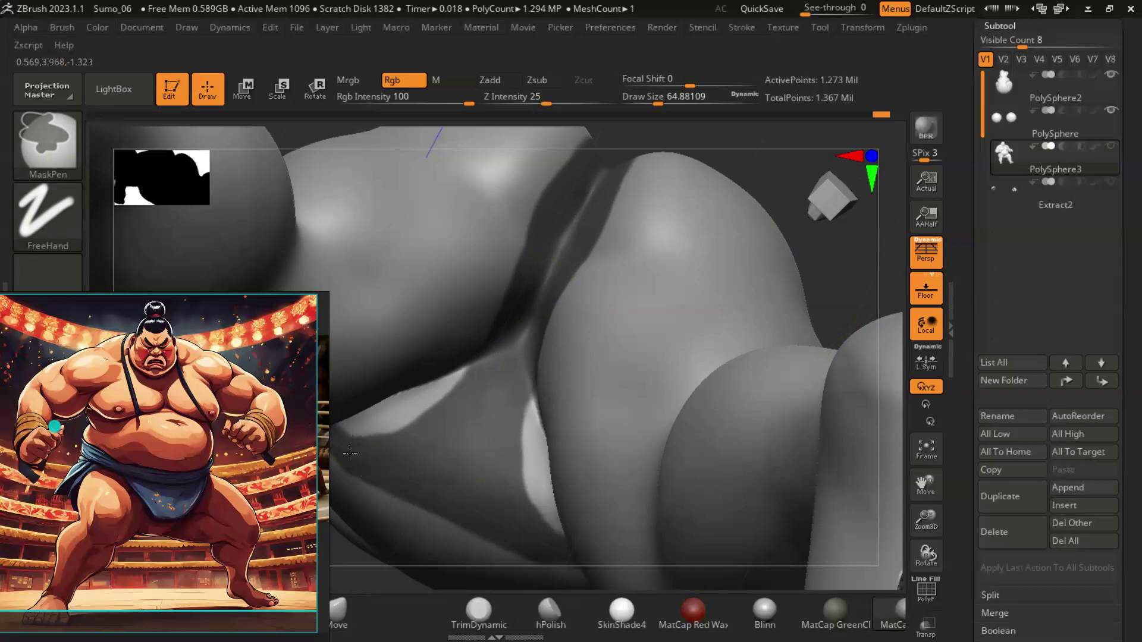
mouse_move(474, 425)
mouse_down()
mouse_move(555, 434)
mouse_move(757, 423)
mouse_move(721, 458)
mouse_move(757, 387)
mouse_move(798, 472)
mouse_move(510, 333)
mouse_up()
key(ctrl)
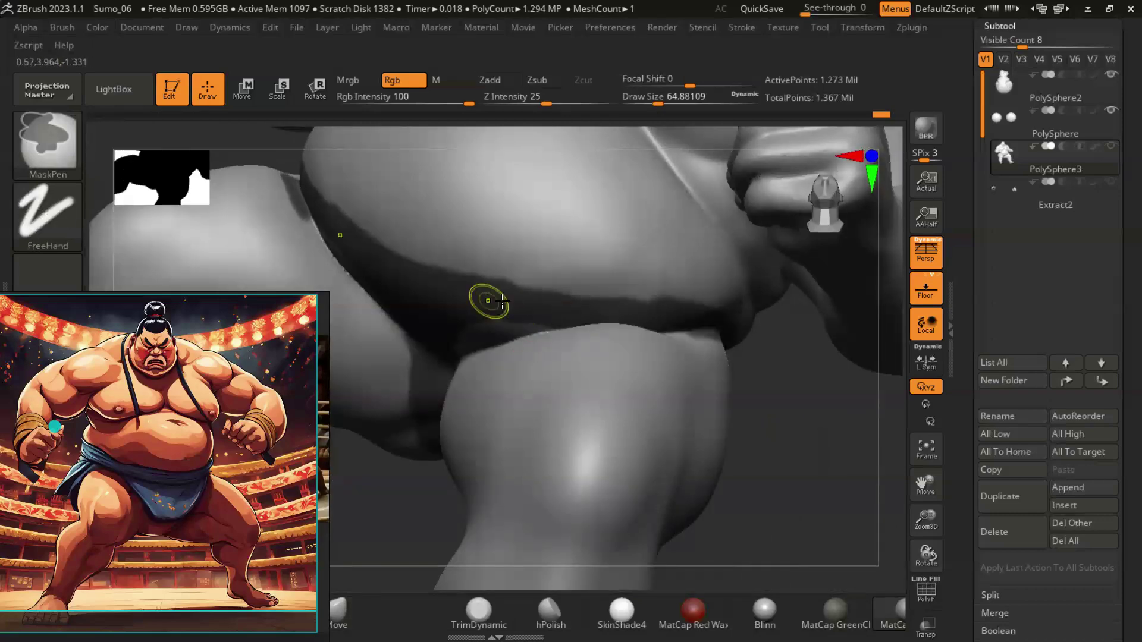
mouse_move(662, 315)
mouse_down()
mouse_move(731, 464)
mouse_move(725, 475)
mouse_move(639, 478)
mouse_up()
mouse_move(399, 389)
mouse_down()
mouse_move(729, 473)
mouse_move(394, 345)
mouse_up()
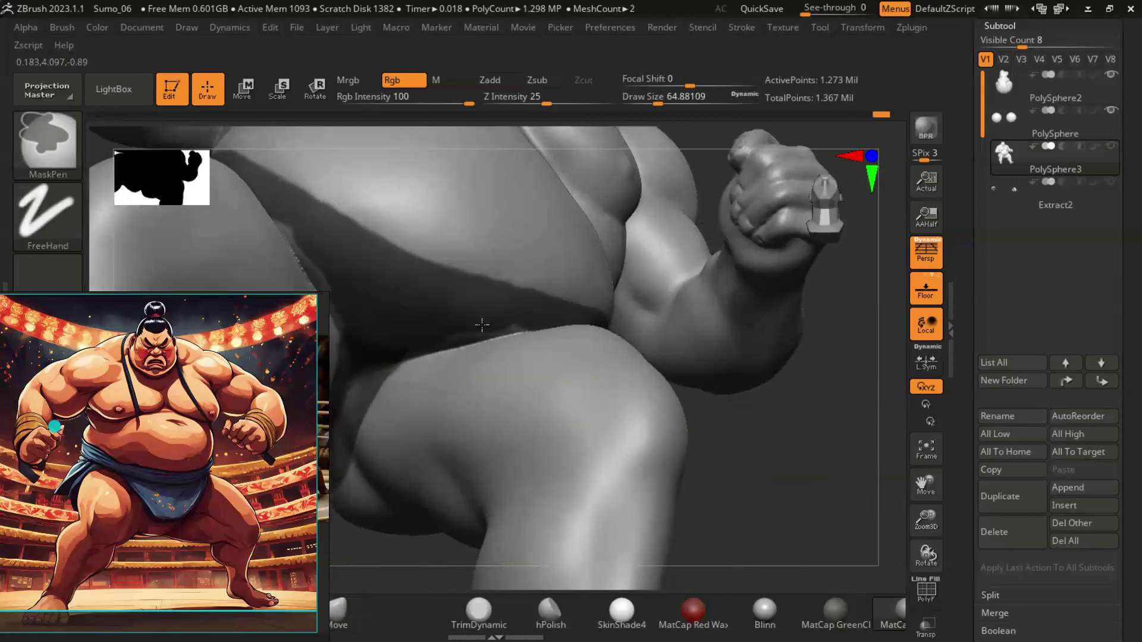
mouse_move(373, 361)
mouse_down()
mouse_move(724, 459)
mouse_move(724, 395)
mouse_move(393, 339)
mouse_up()
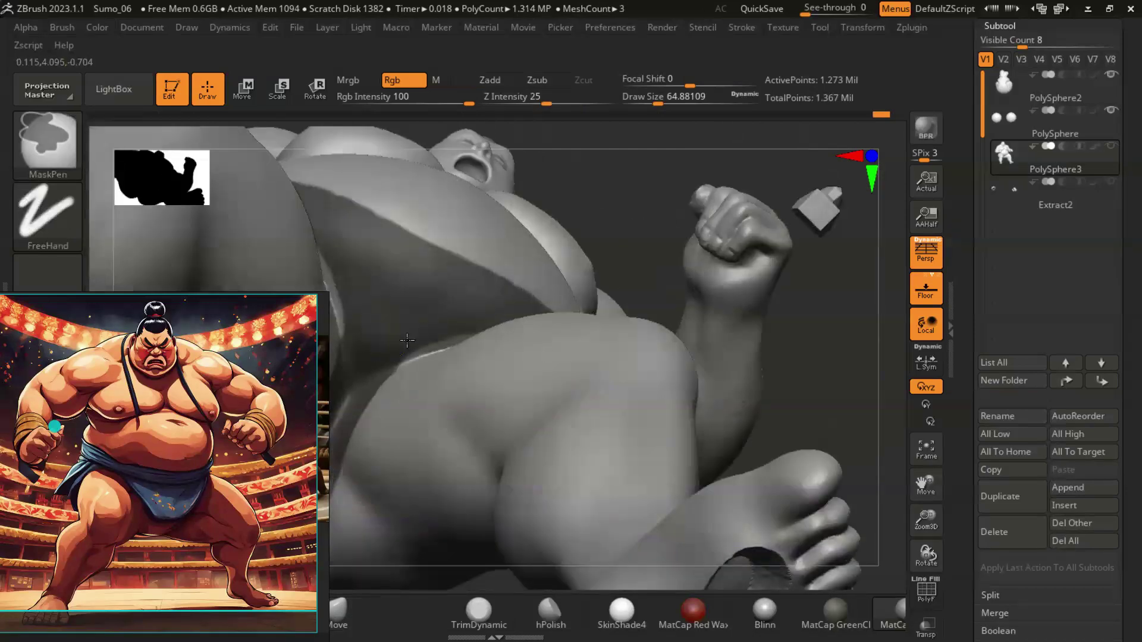
Step: Mask the strap along the belly crease with a smaller MaskPen brush
mouse_move(765, 425)
mouse_down()
mouse_move(752, 473)
mouse_move(684, 357)
mouse_move(626, 410)
mouse_up()
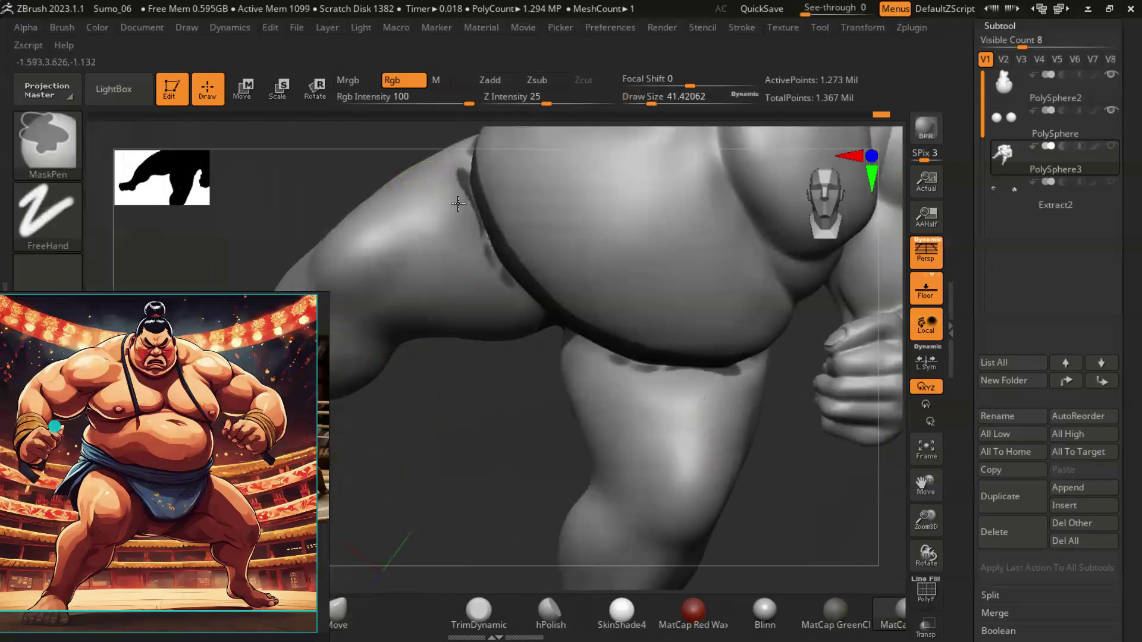
drag(487, 435, 481, 191)
key(s)
drag(446, 262, 498, 221)
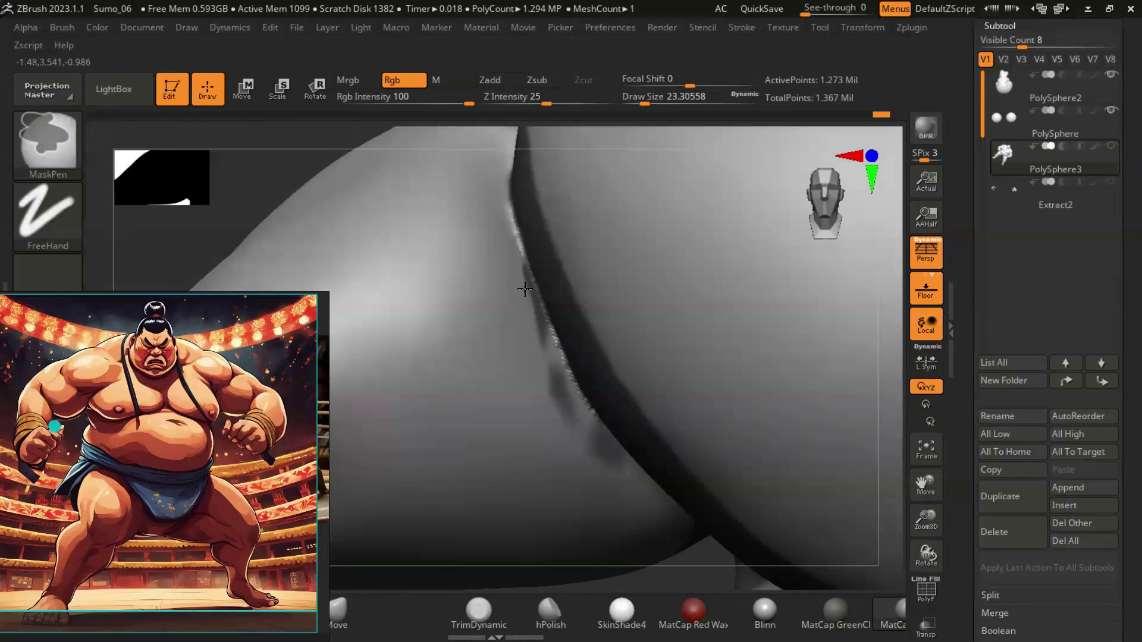
right_drag(563, 335, 544, 421)
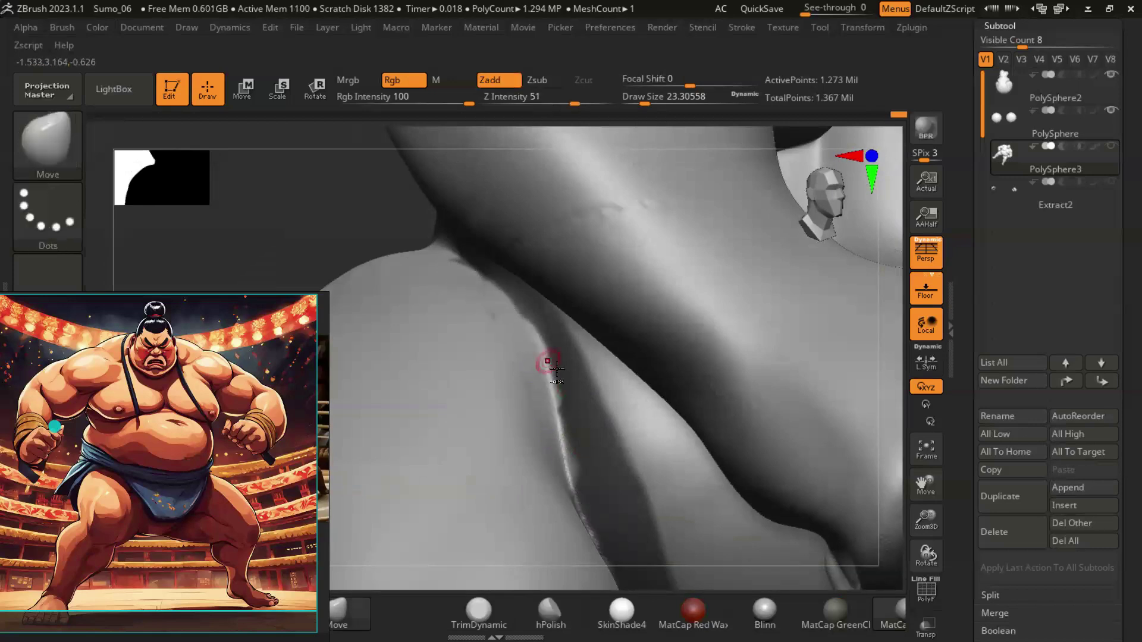
right_drag(490, 393, 680, 454)
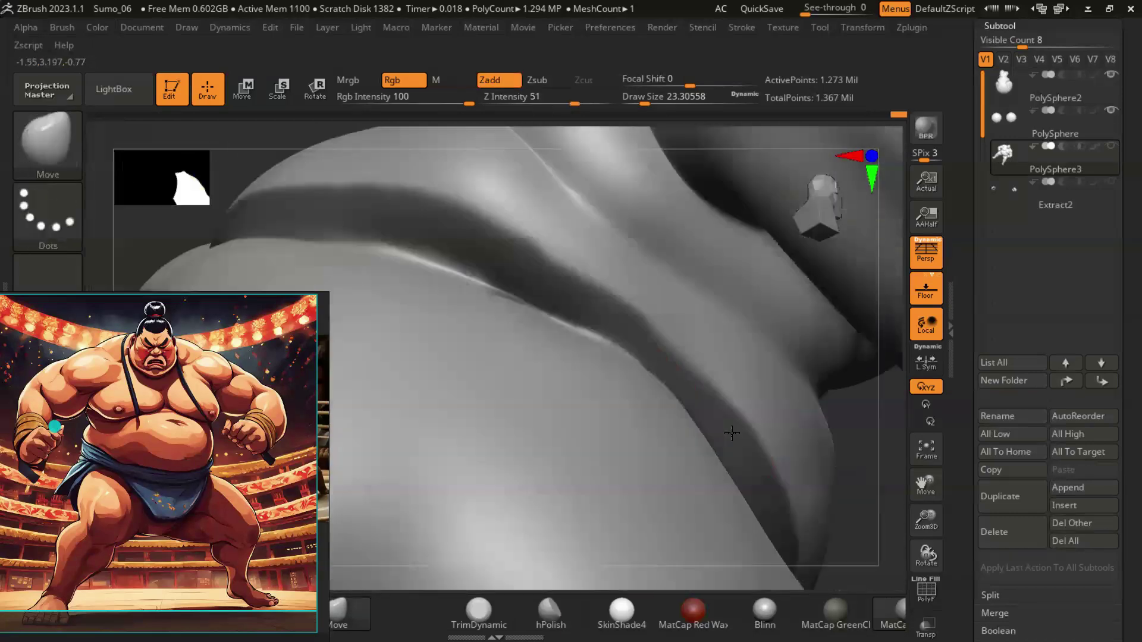
mouse_move(708, 346)
right_down()
mouse_move(653, 335)
mouse_move(604, 373)
mouse_move(559, 279)
mouse_move(581, 400)
mouse_move(648, 423)
right_up()
Step: Select the hPolish brush and inspect the masked strap around the buttocks
key(b)
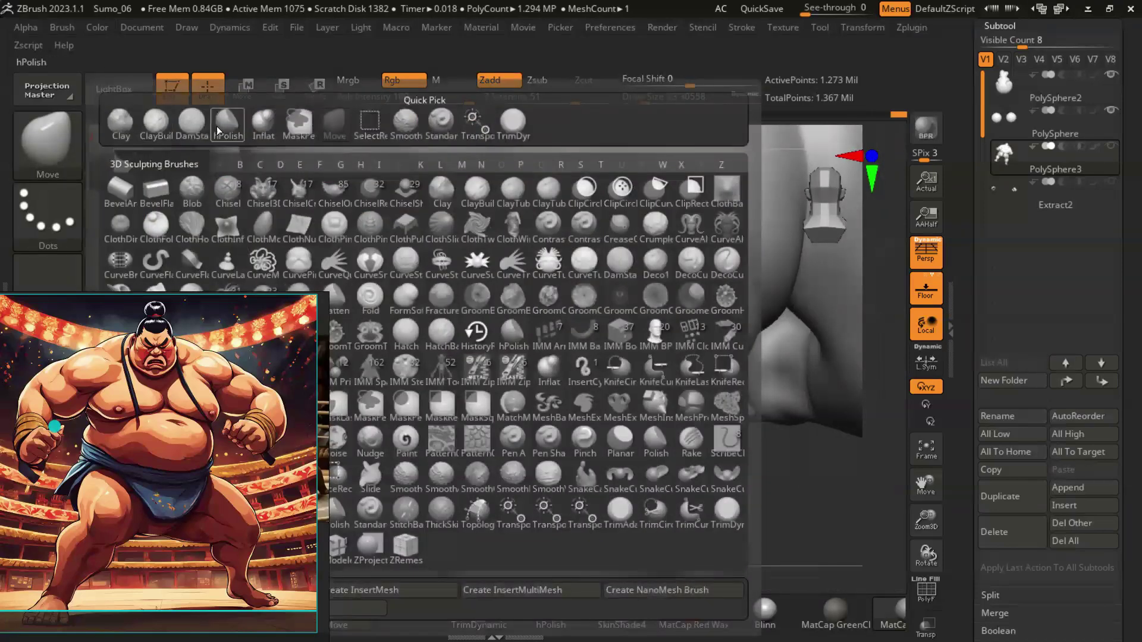
click(216, 126)
mouse_move(565, 377)
right_down()
mouse_move(602, 365)
mouse_move(577, 261)
right_up()
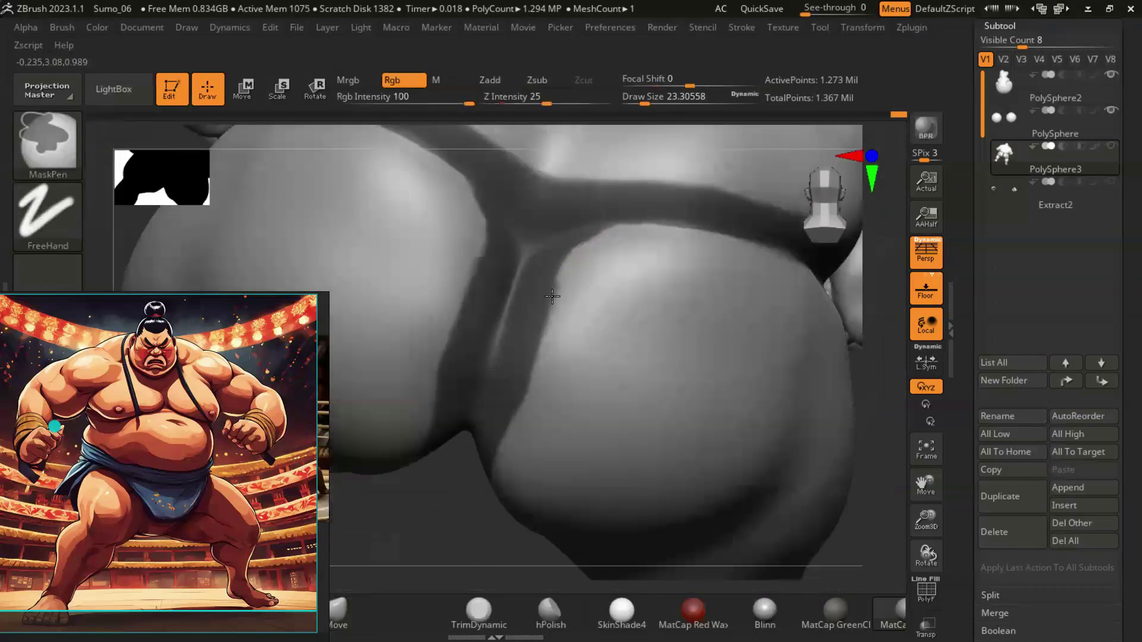
right_drag(591, 397, 491, 452)
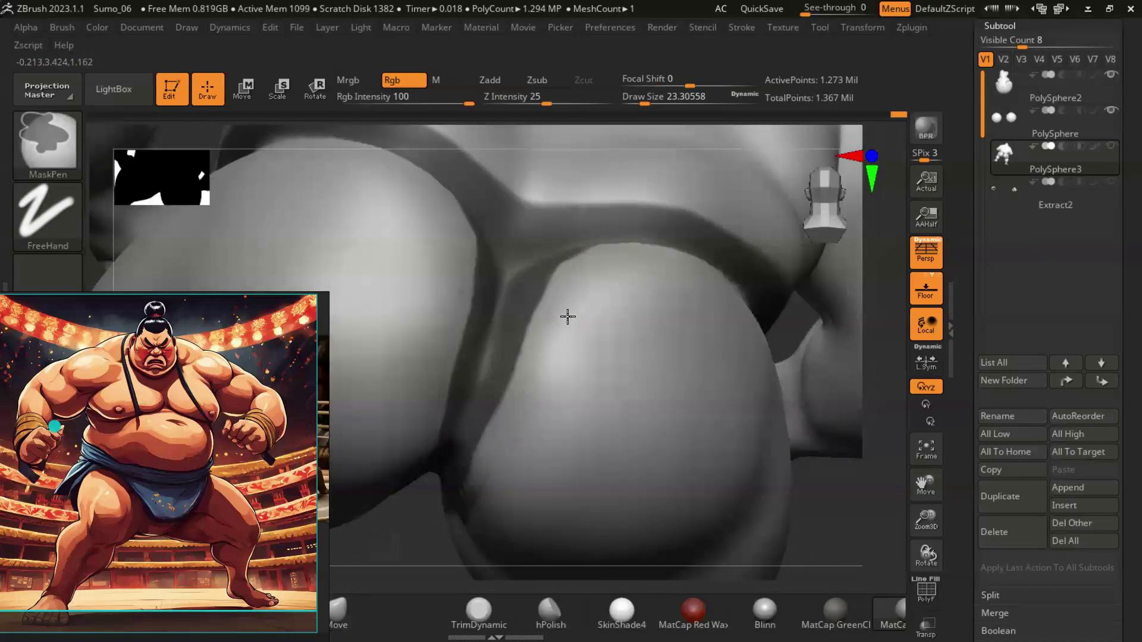
mouse_move(567, 317)
right_down()
mouse_move(658, 311)
mouse_move(481, 404)
right_up()
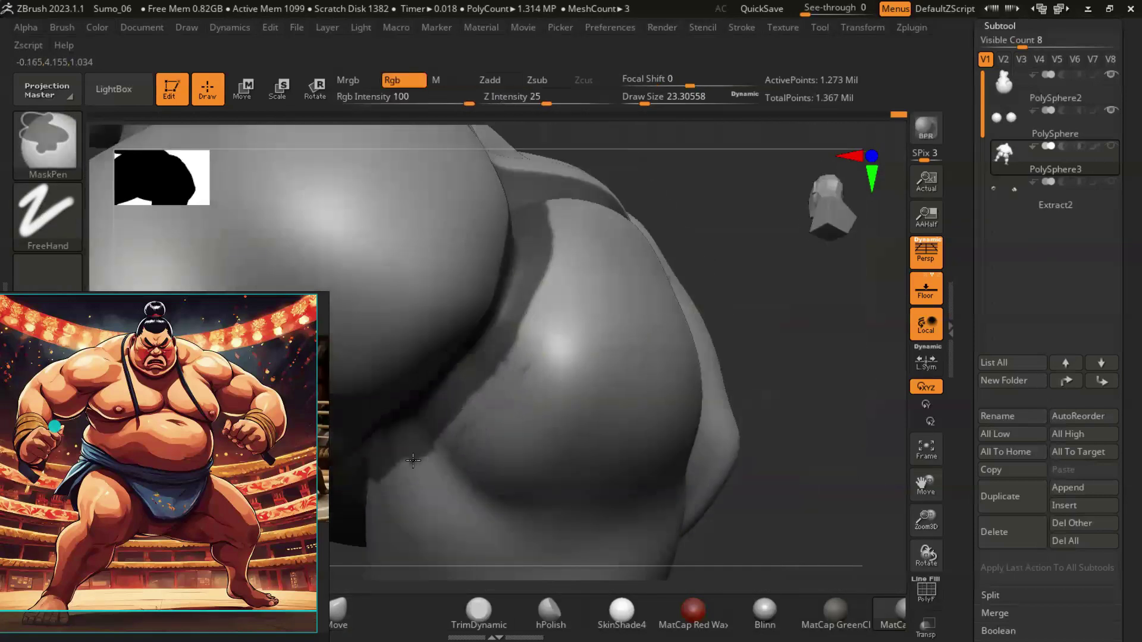
mouse_move(415, 467)
right_down()
mouse_move(404, 371)
mouse_move(711, 519)
mouse_move(788, 364)
mouse_move(811, 451)
mouse_move(931, 297)
right_up()
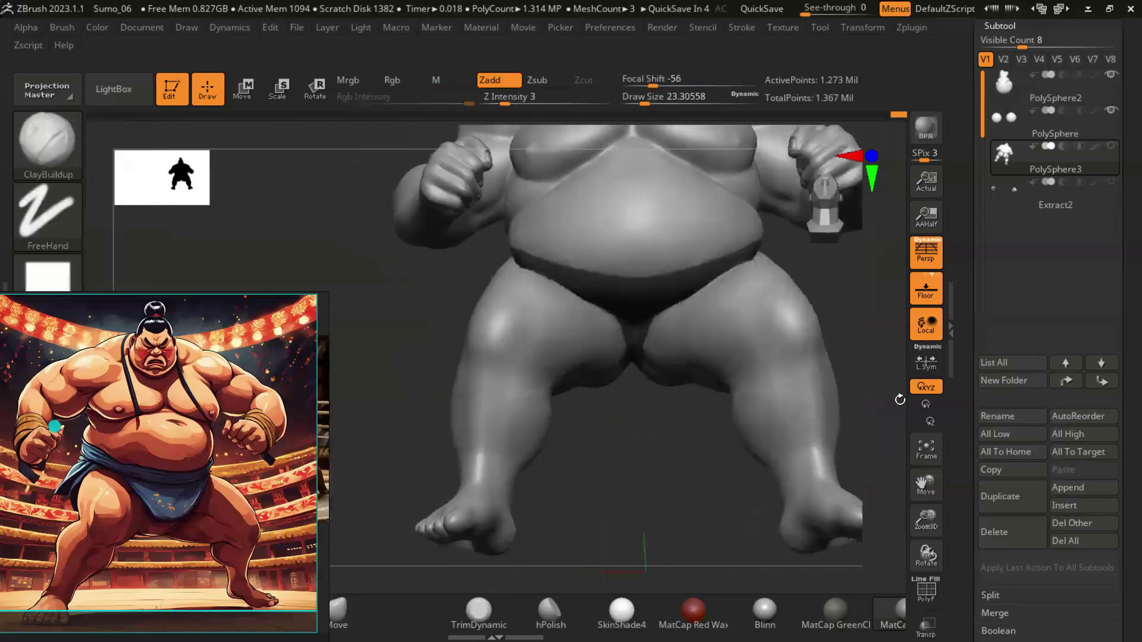
Step: Extract the masked strap into a new Extract5 thong subtool and select it
scroll(995, 450, down, 5)
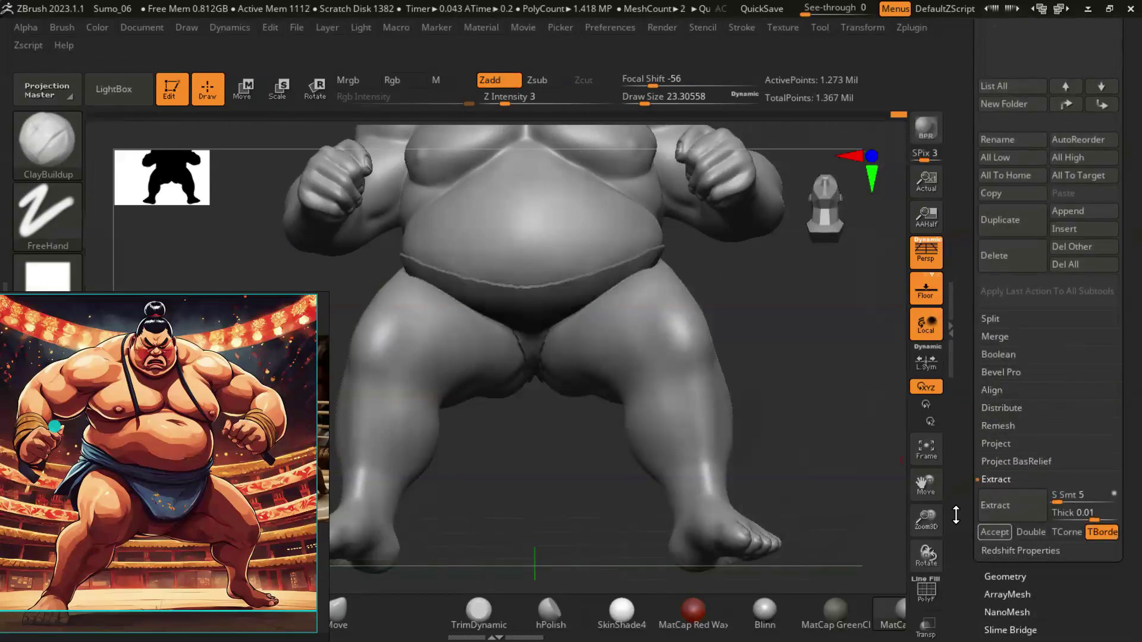
right_drag(862, 512, 848, 480)
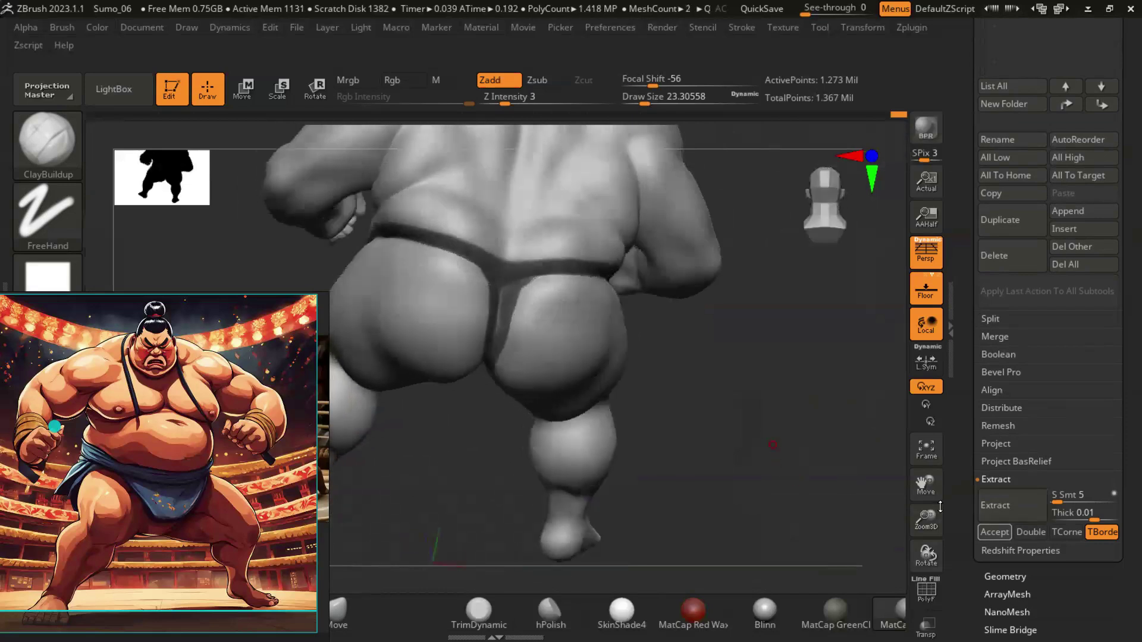
click(994, 532)
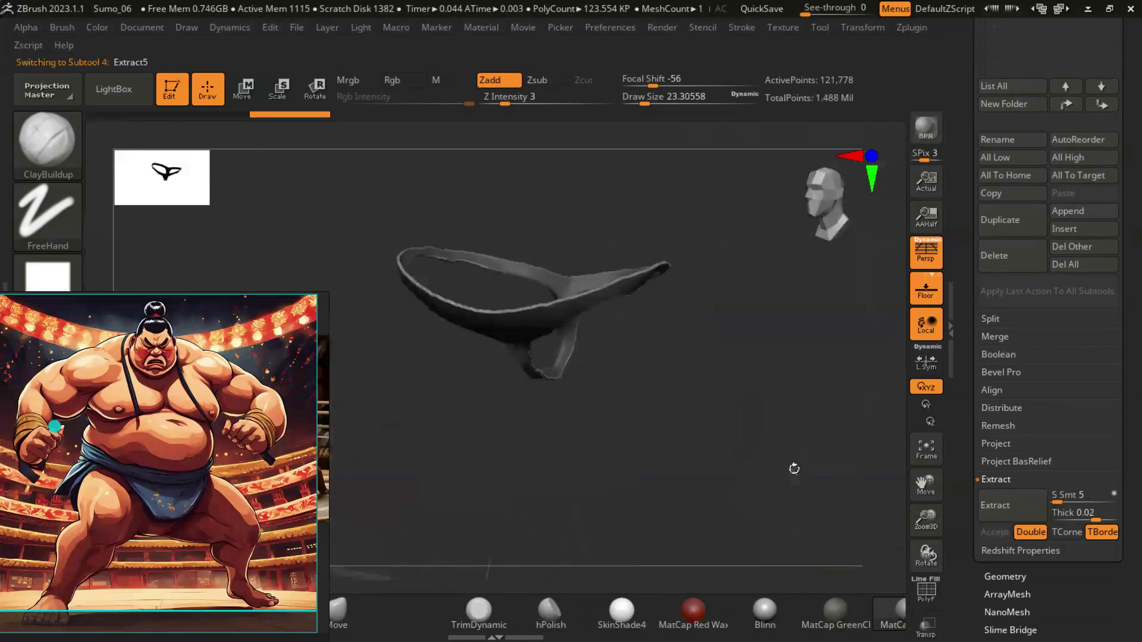
scroll(1003, 173, up, 5)
click(1004, 178)
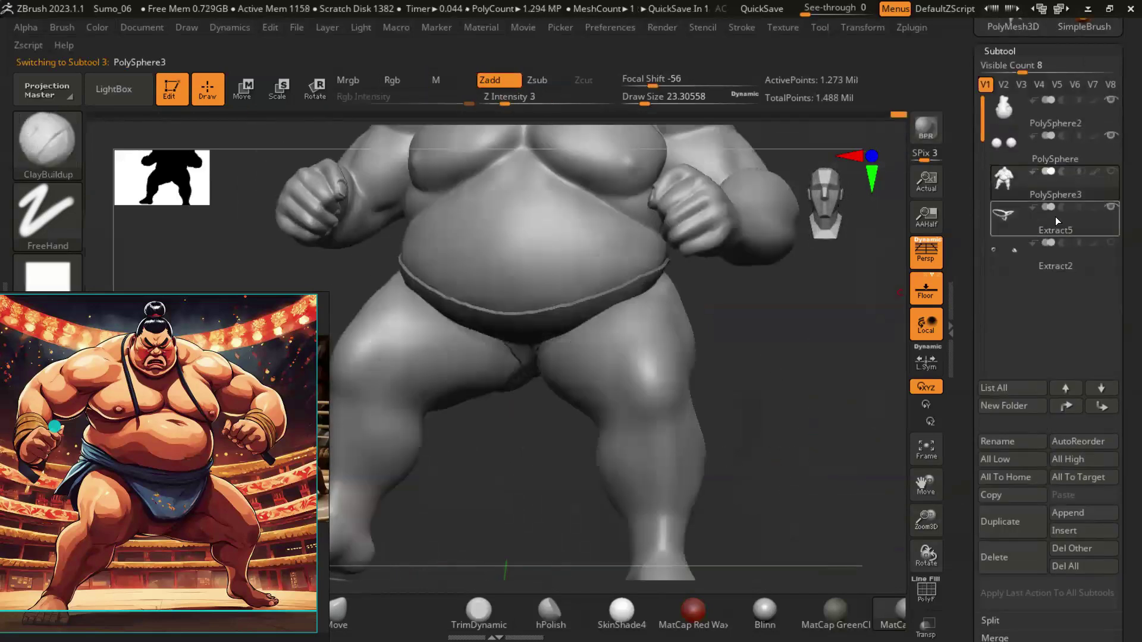
drag(842, 256, 1109, 216)
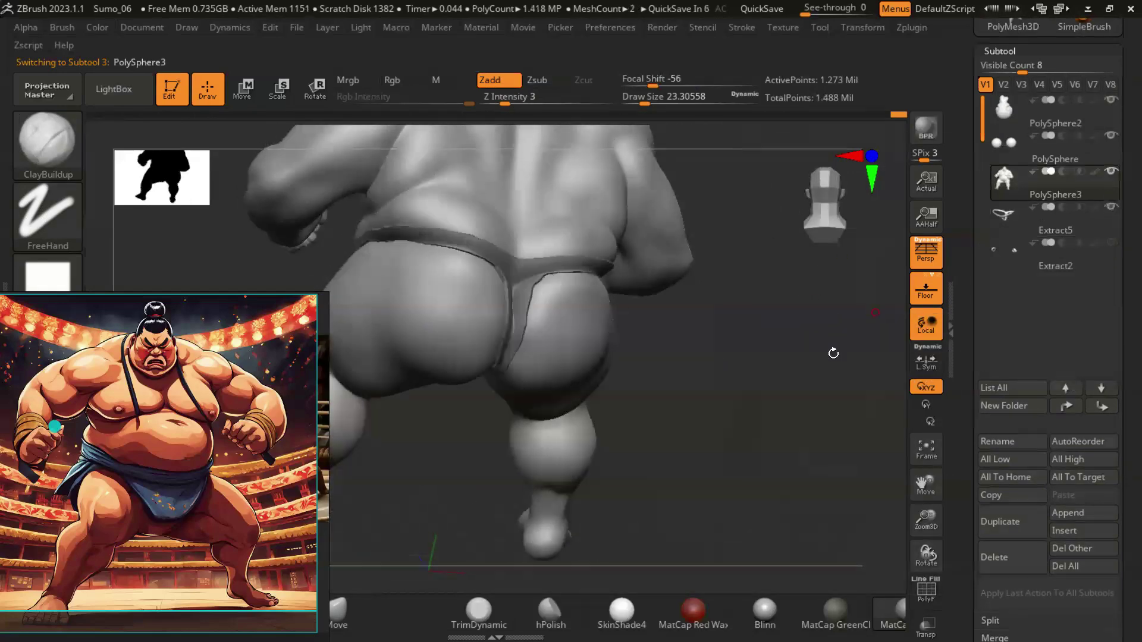
drag(833, 353, 747, 342)
key(s)
click(1009, 216)
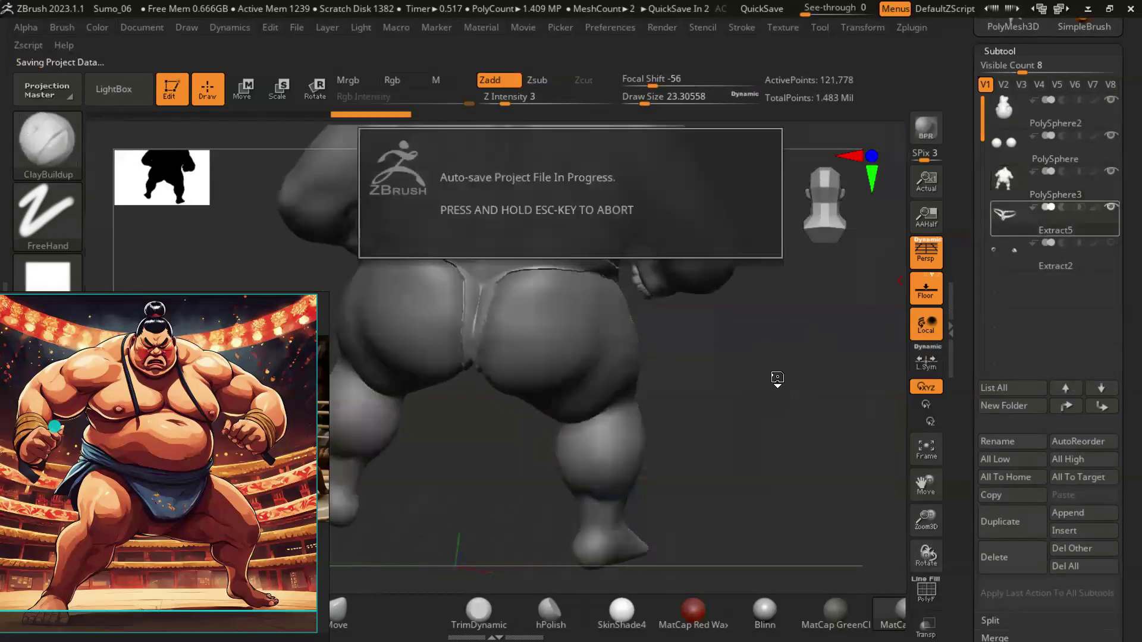
Step: Save the project as Sumo_07
mouse_move(800, 408)
mouse_down()
mouse_move(777, 410)
mouse_move(693, 333)
mouse_move(776, 398)
mouse_move(688, 382)
mouse_up()
key(b)
click(299, 27)
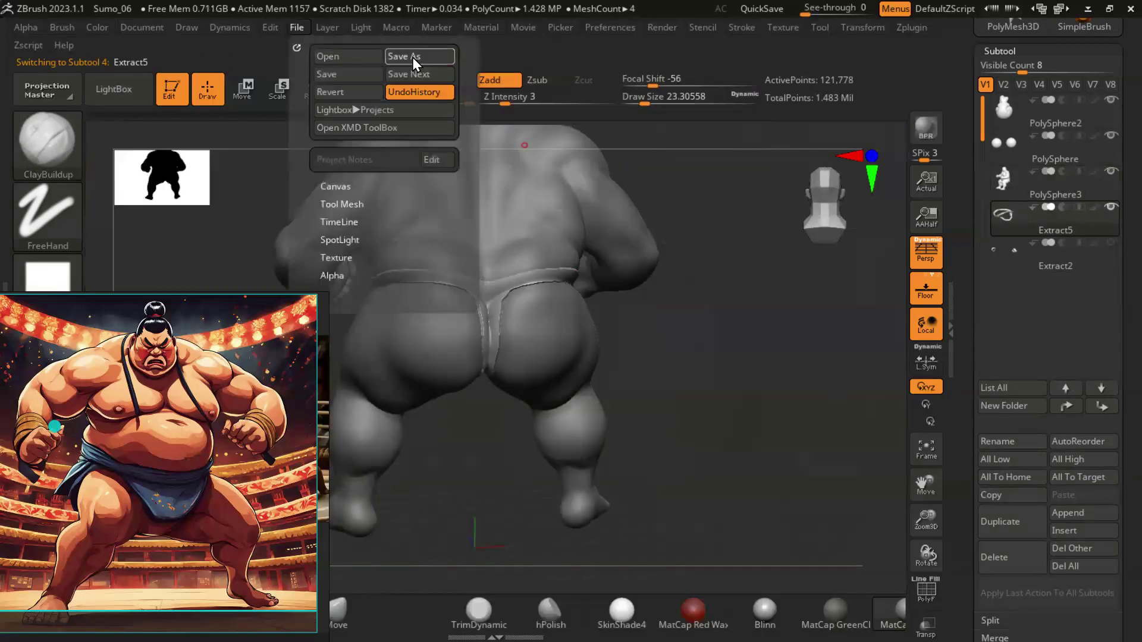
click(412, 56)
text(7)
key(Return)
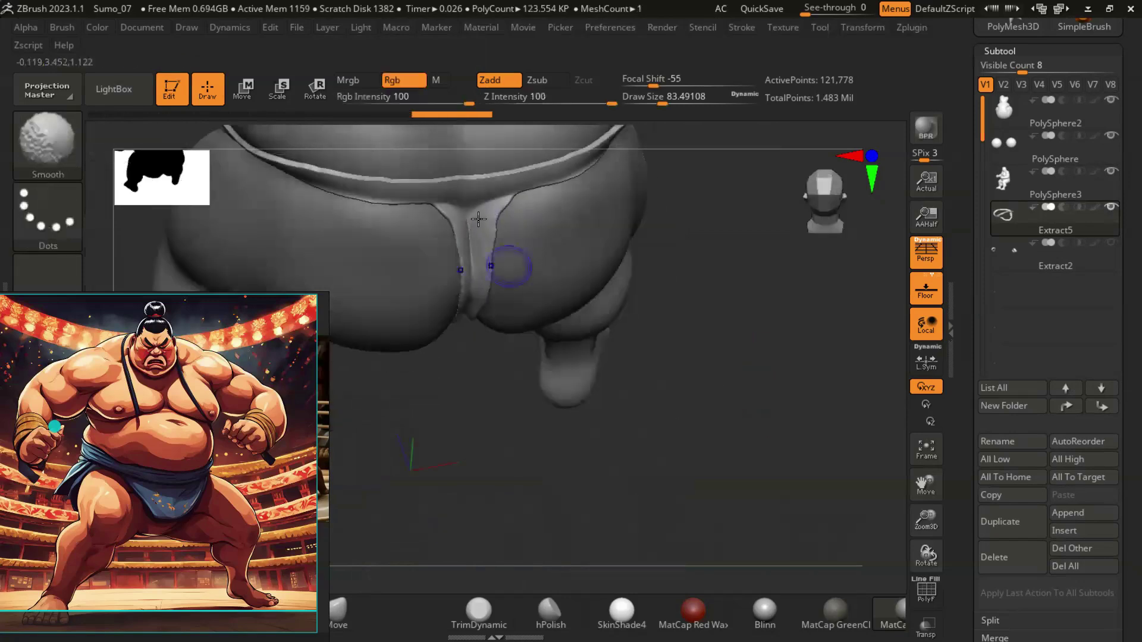
Step: Smooth the Extract5 thong strap where it runs between the buttocks
mouse_move(512, 357)
mouse_down()
mouse_move(726, 362)
mouse_move(502, 331)
mouse_up()
mouse_move(734, 288)
mouse_down()
mouse_move(615, 480)
mouse_move(443, 444)
mouse_up()
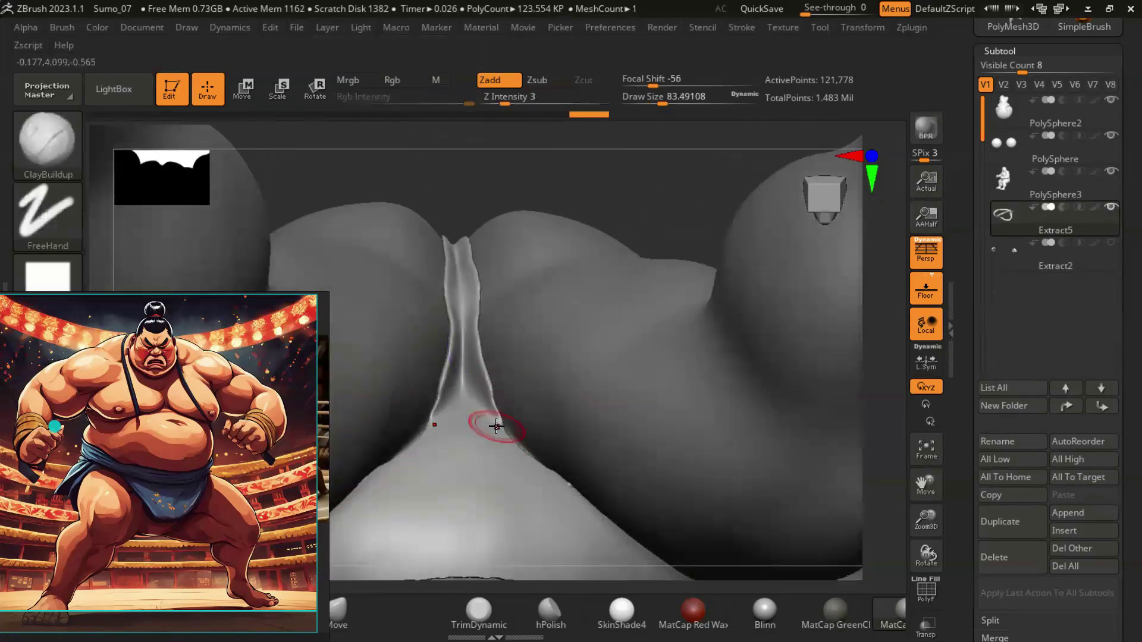
drag(550, 471, 476, 518)
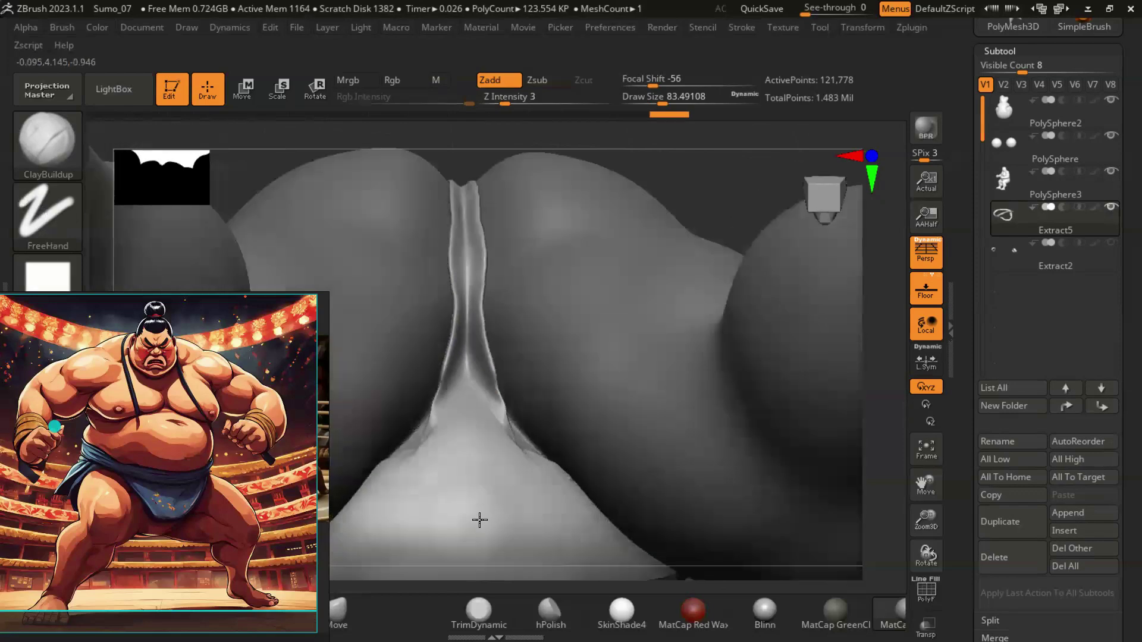
drag(535, 494, 544, 501)
mouse_move(497, 459)
mouse_down()
mouse_move(529, 415)
mouse_move(804, 259)
mouse_up()
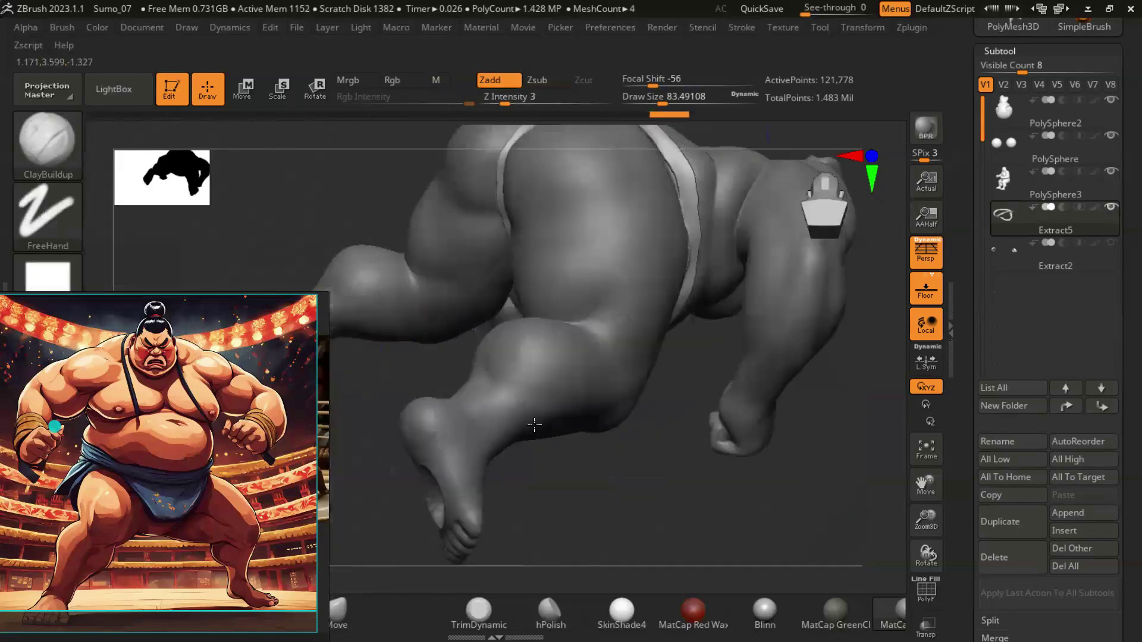
Step: Select the PolySphere3 body and roll it back to an earlier Undo History state
click(1002, 180)
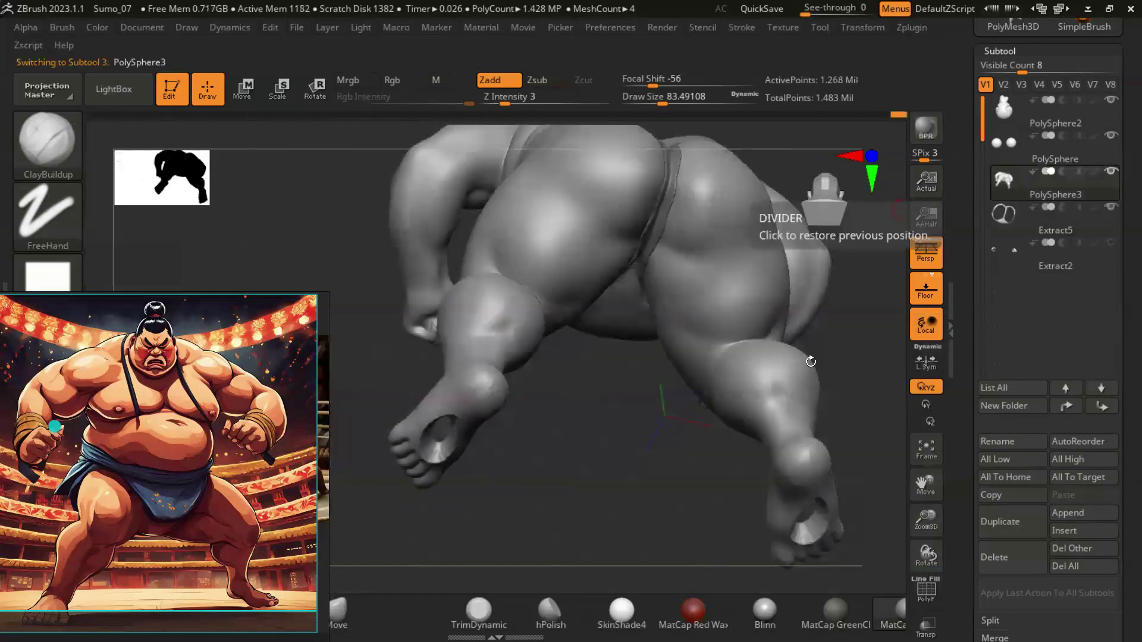
drag(642, 439, 647, 445)
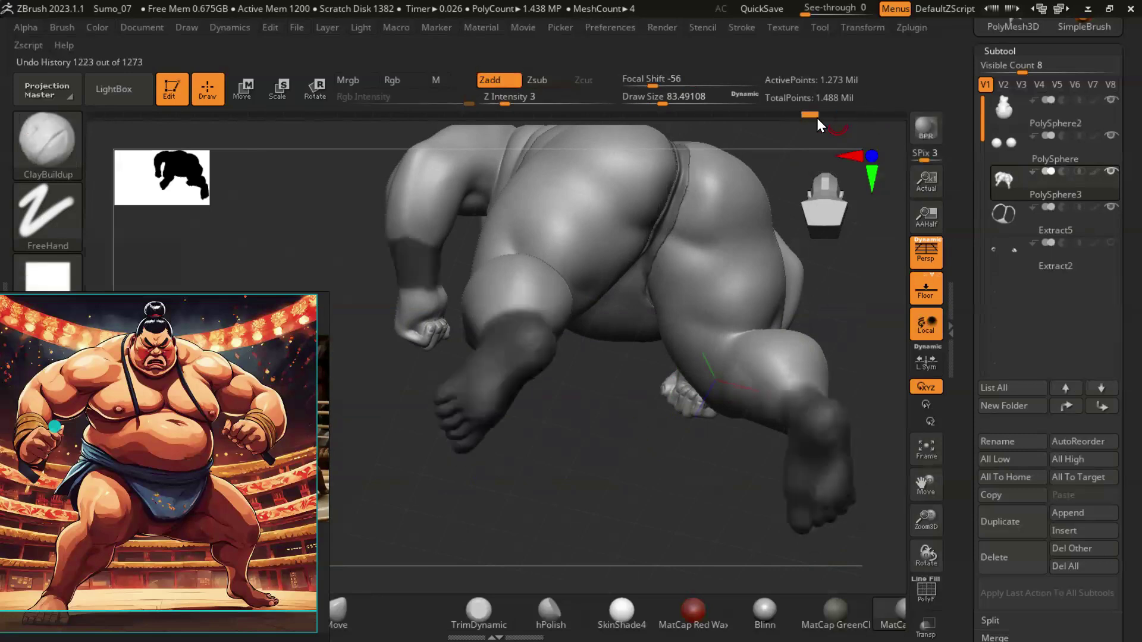
click(816, 118)
mouse_move(656, 502)
mouse_down()
mouse_move(599, 464)
mouse_move(599, 421)
mouse_move(781, 455)
mouse_up()
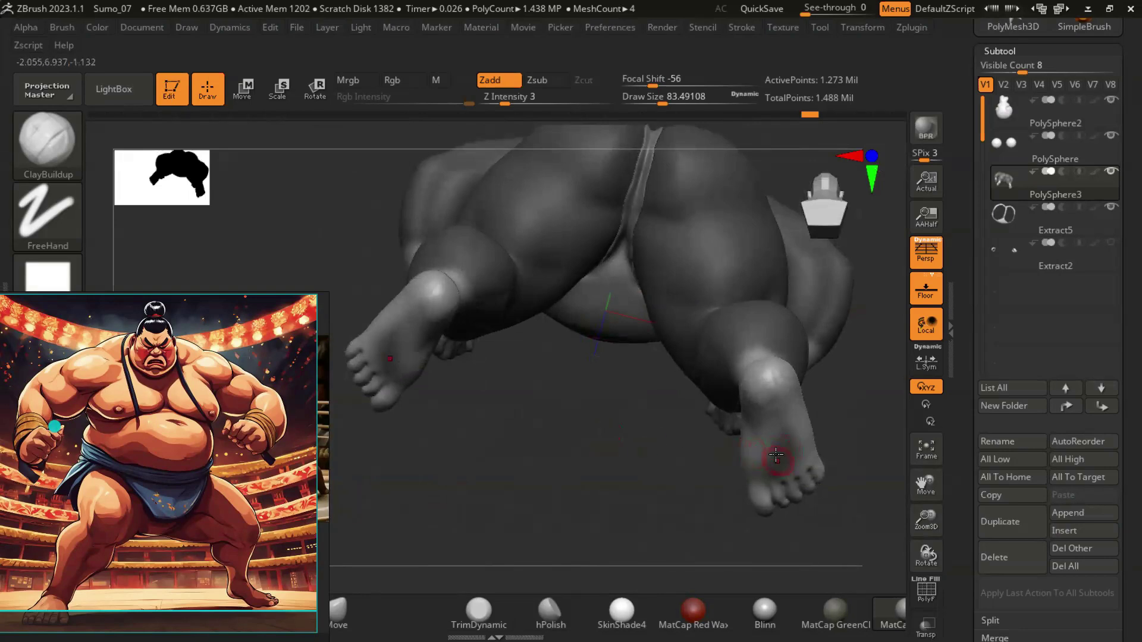
Step: Accept the warning to discard the later undo history
key(ctrl)
ctrl+shift+click(831, 512)
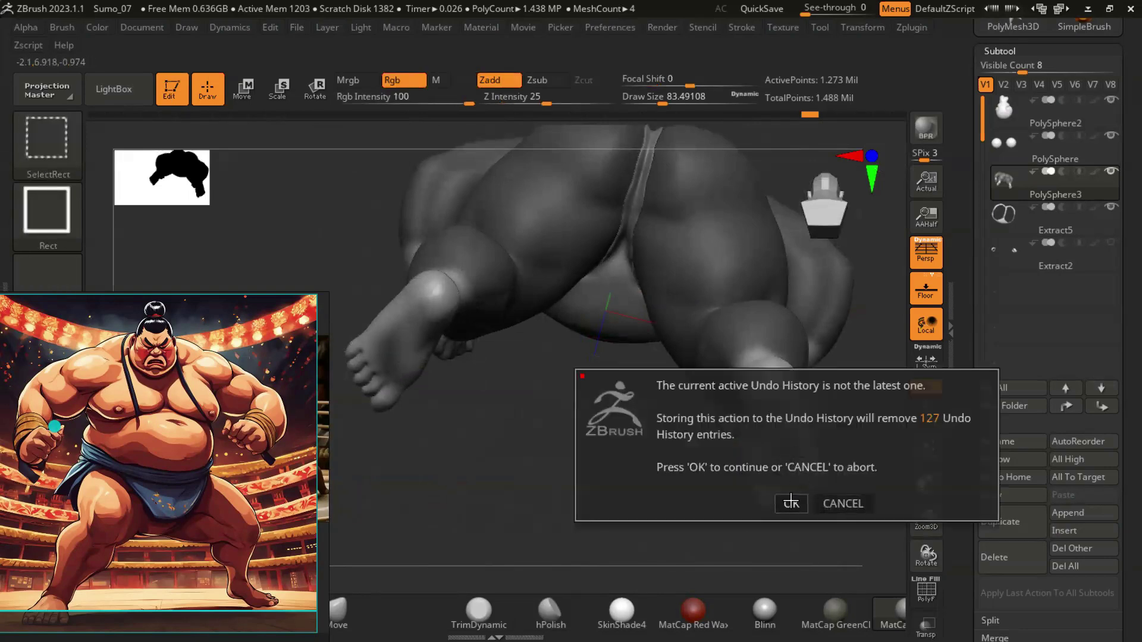
click(790, 502)
drag(671, 454, 783, 441)
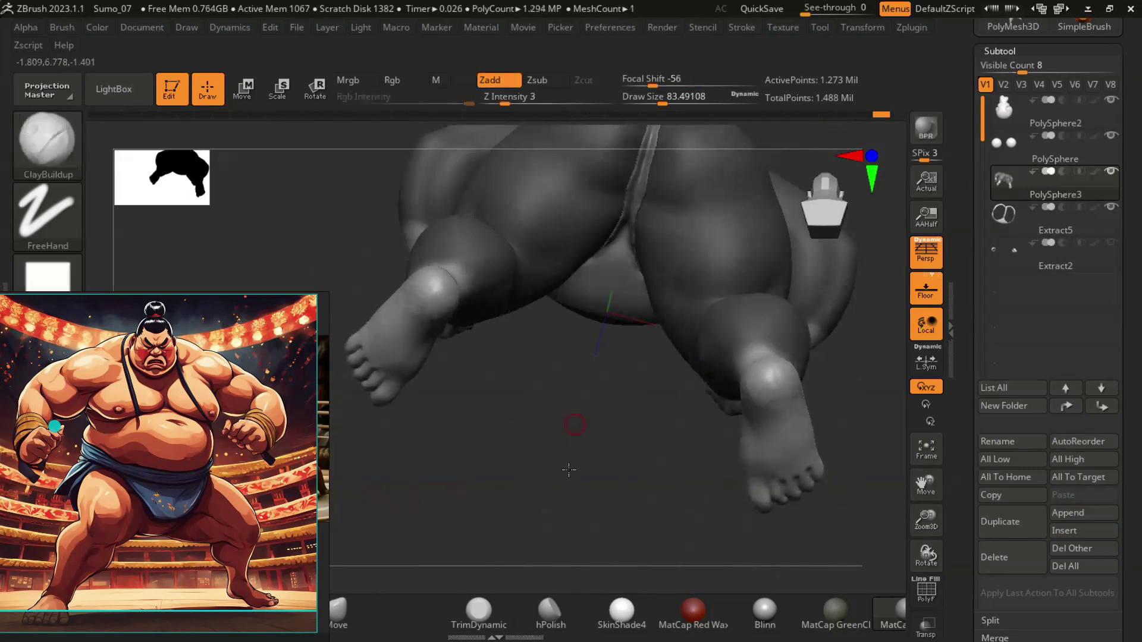
mouse_move(574, 439)
mouse_down()
mouse_move(655, 408)
mouse_move(588, 452)
mouse_move(655, 416)
mouse_up()
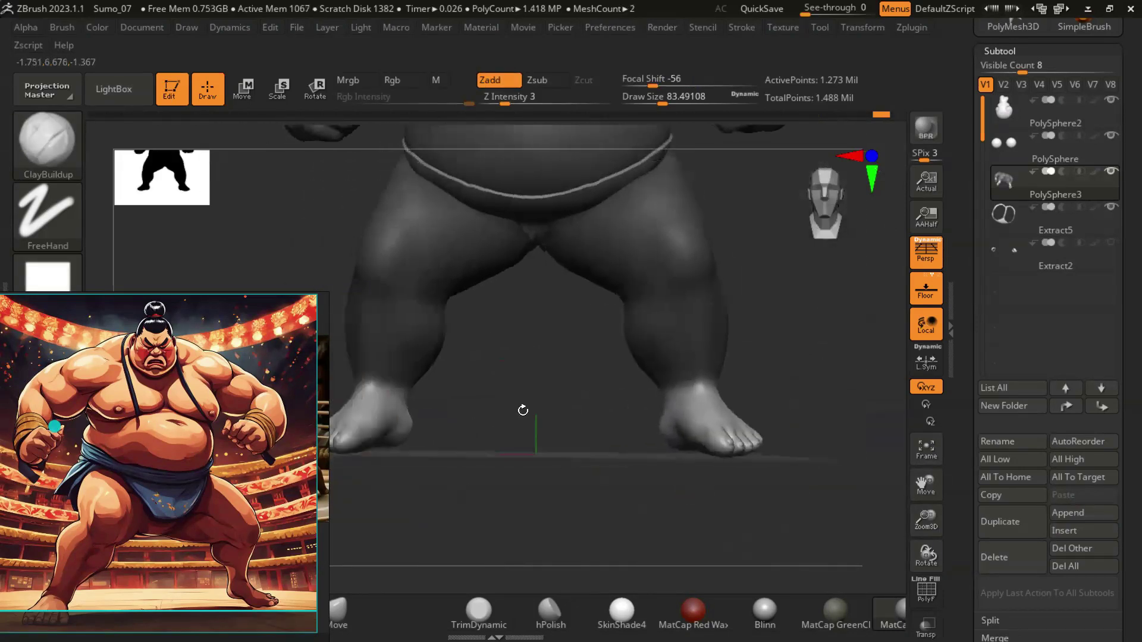
Step: Rotate the sumo's right leg with the Transpose gizmo into a wide stance
key(w)
mouse_move(744, 428)
mouse_down()
mouse_move(799, 445)
mouse_move(770, 473)
mouse_move(782, 474)
mouse_up()
key(q)
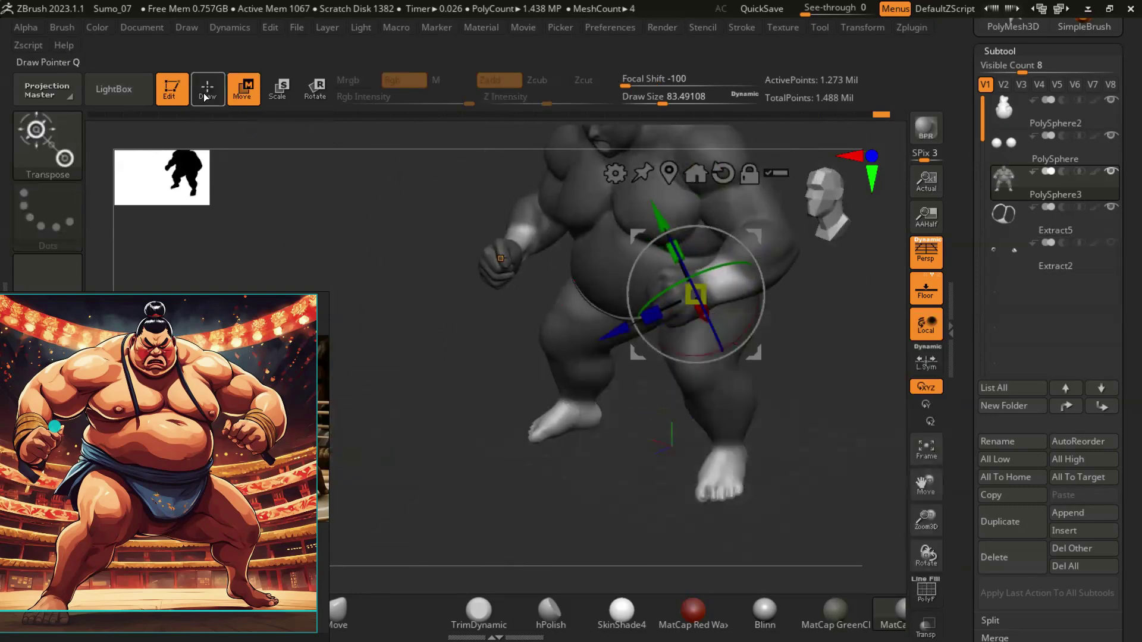
drag(579, 244, 586, 160)
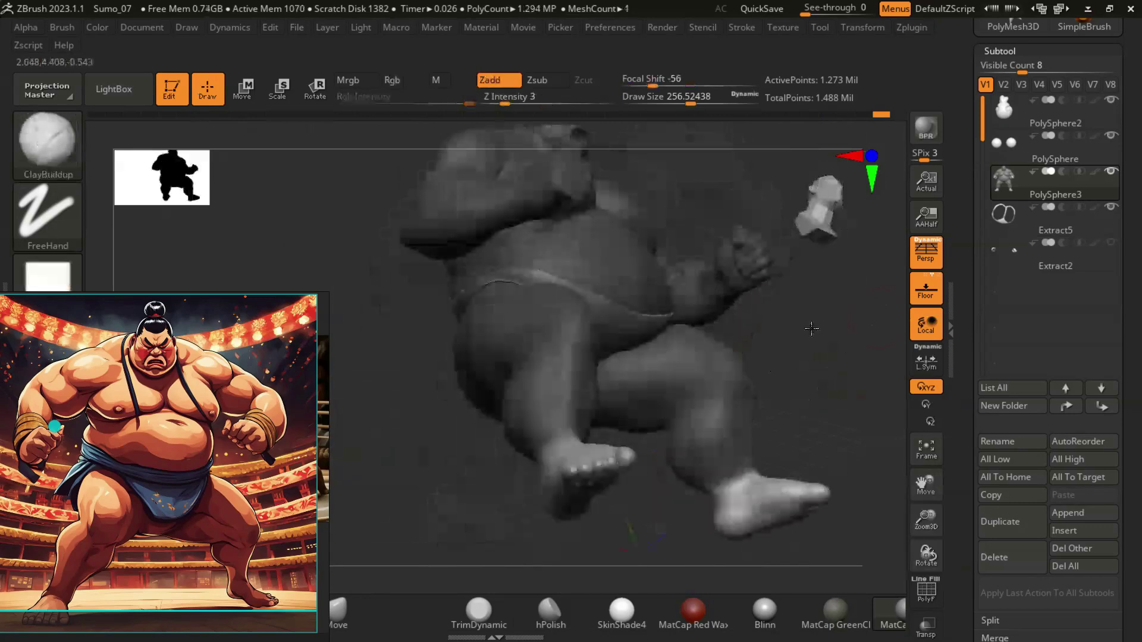
key(w)
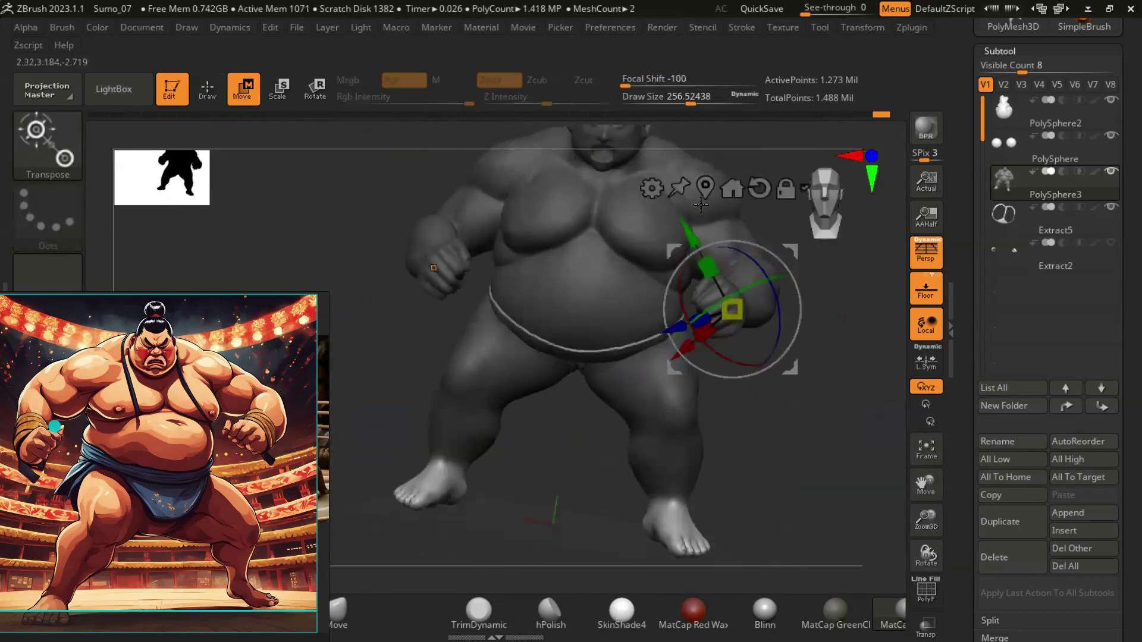
click(690, 437)
mouse_move(785, 452)
mouse_down()
mouse_move(807, 411)
mouse_move(683, 304)
mouse_up()
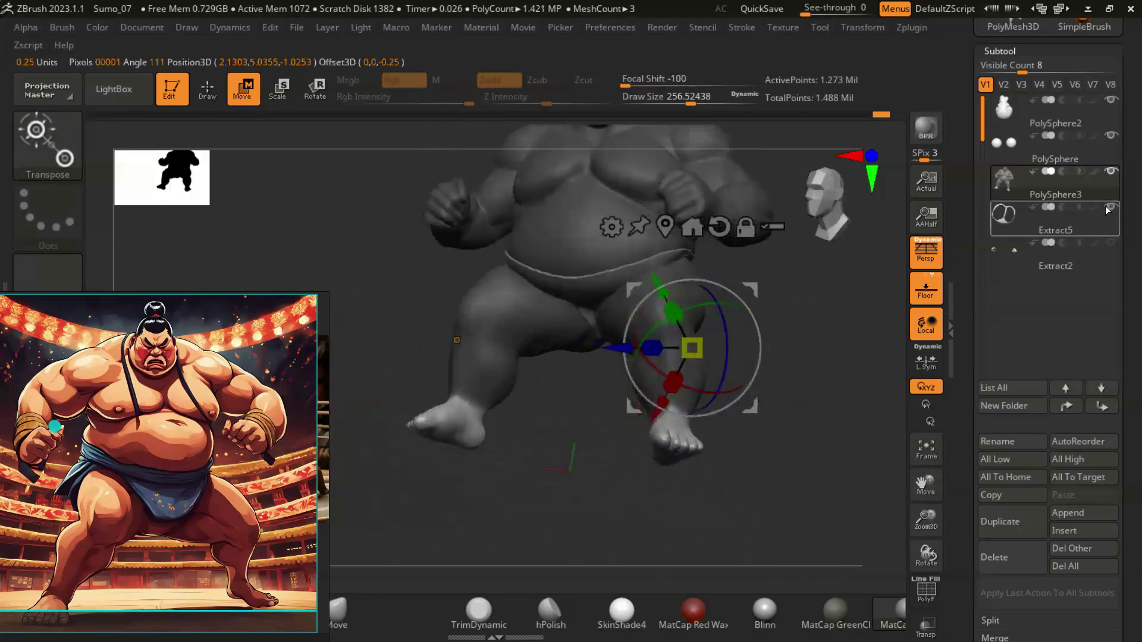
drag(682, 304, 705, 351)
mouse_move(785, 464)
mouse_down()
mouse_move(598, 402)
mouse_move(759, 514)
mouse_move(619, 452)
mouse_up()
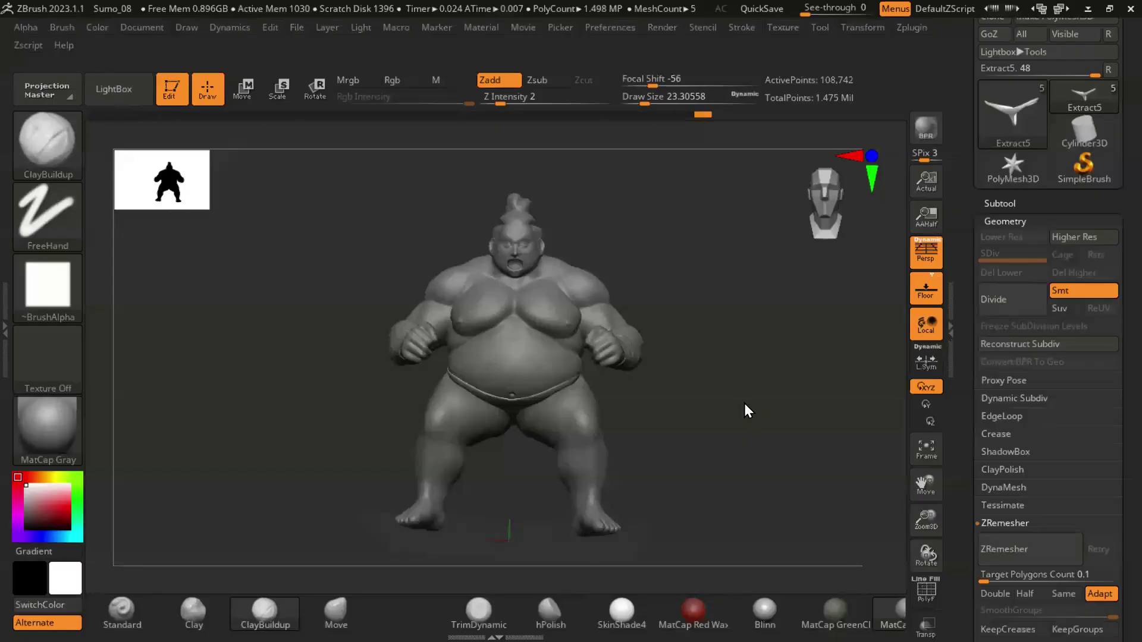
Step: Make PolySphere3 active, set Z Intensity to 34, and show the Tool > Geometry settings
drag(785, 355, 770, 350)
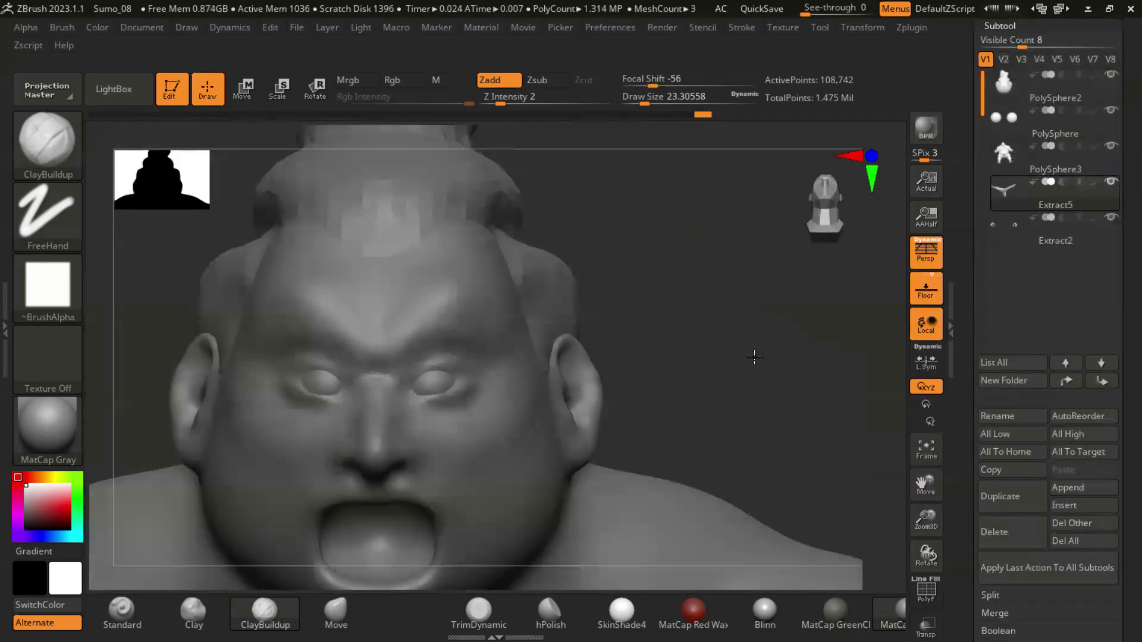
mouse_move(758, 329)
mouse_down()
mouse_move(824, 440)
mouse_move(406, 395)
mouse_up()
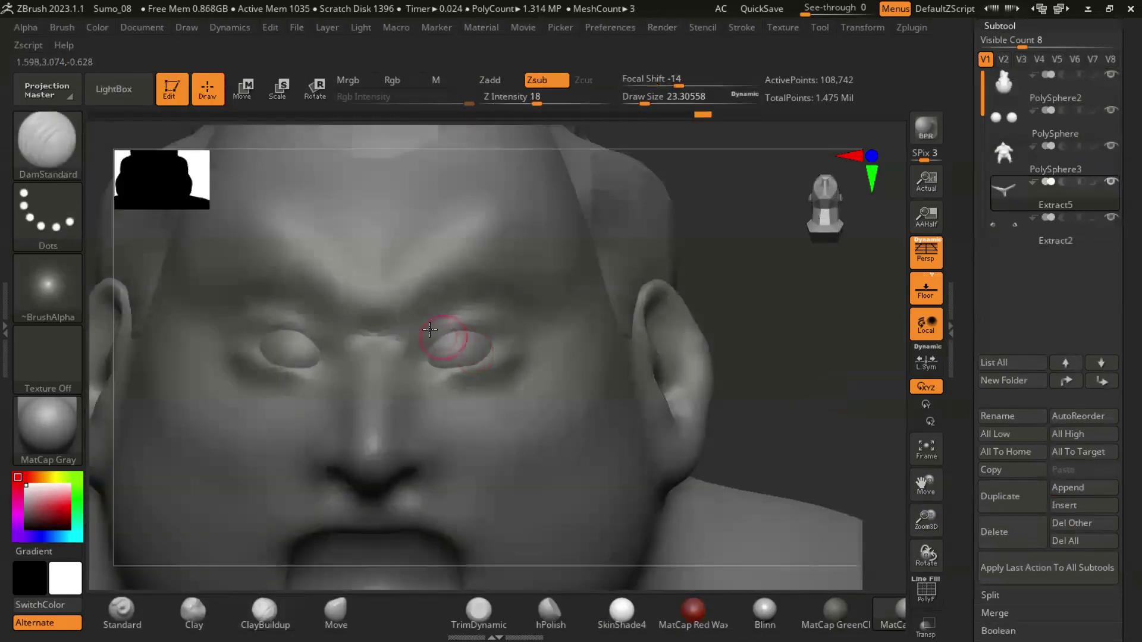
click(1007, 156)
drag(538, 103, 557, 105)
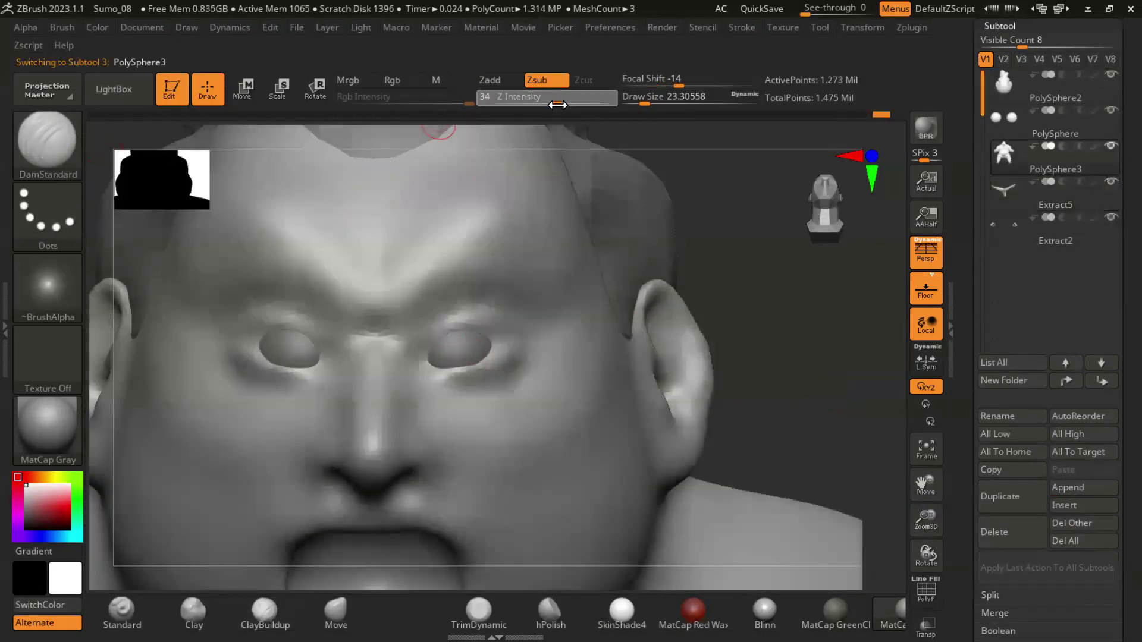
right_drag(503, 303, 581, 304)
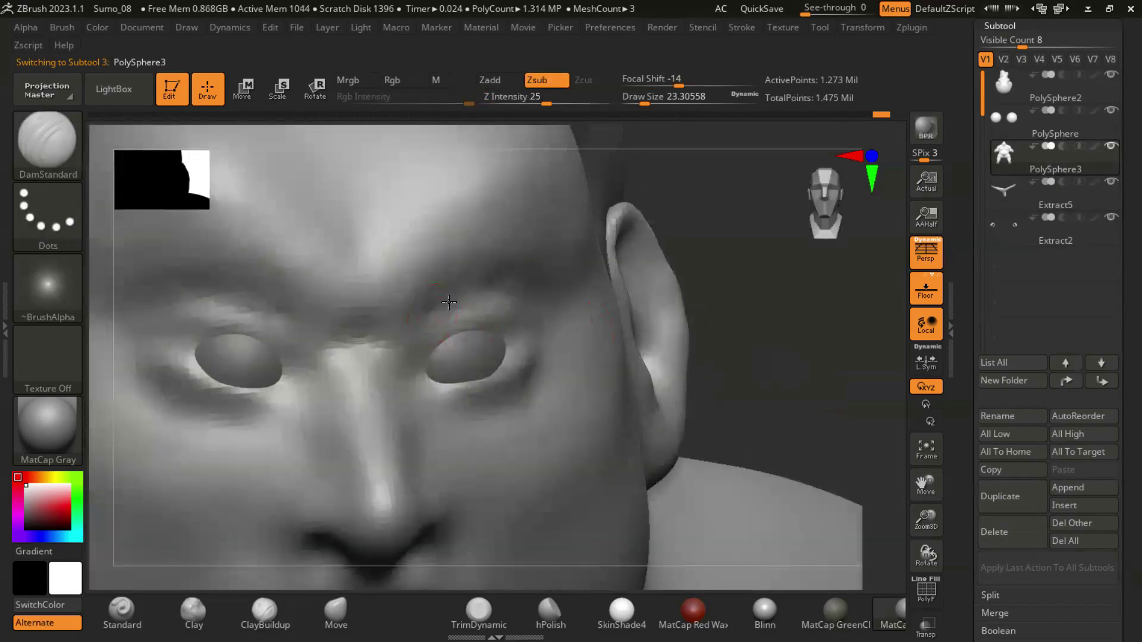
scroll(1047, 416, down, 10)
click(1006, 283)
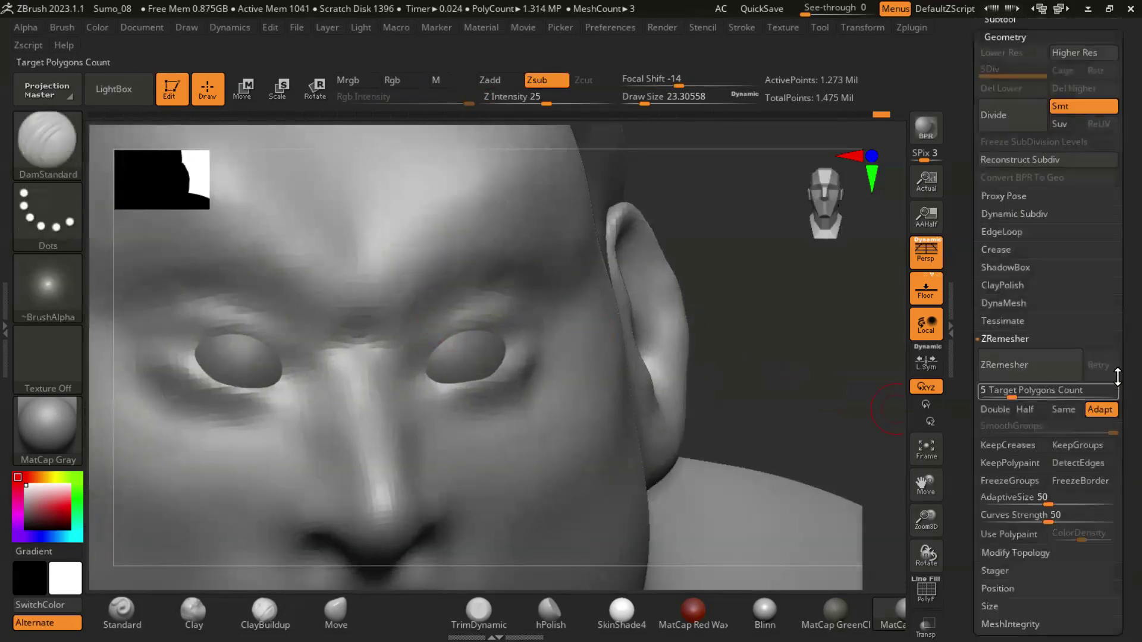
Step: DynaMesh the PolySphere3 body at resolution 304
click(1004, 148)
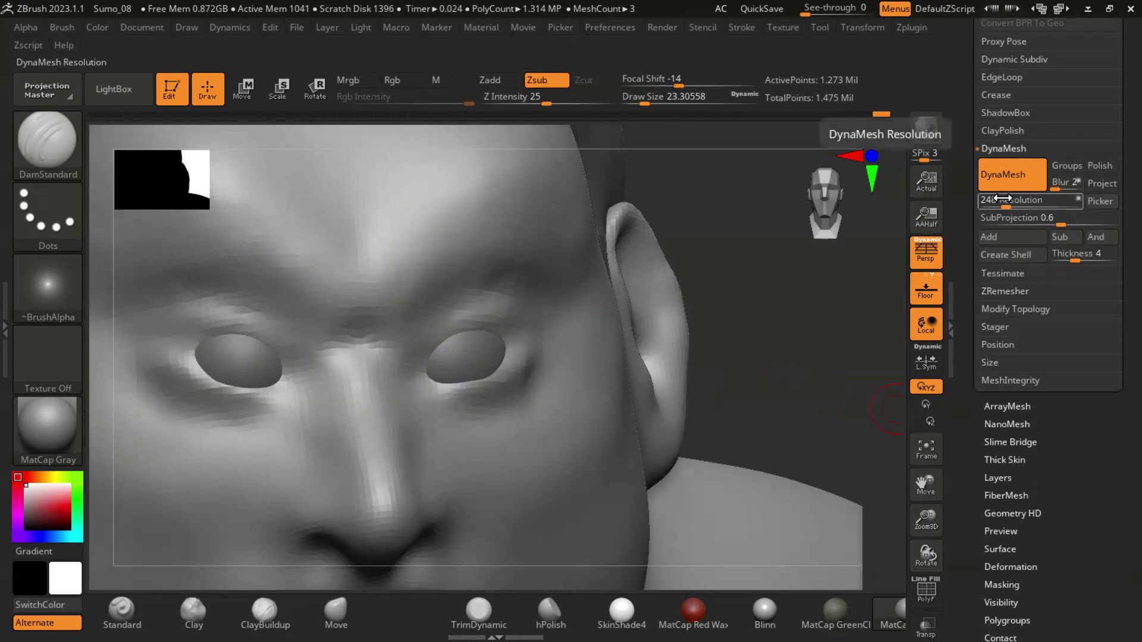
ctrl+drag(789, 298, 840, 310)
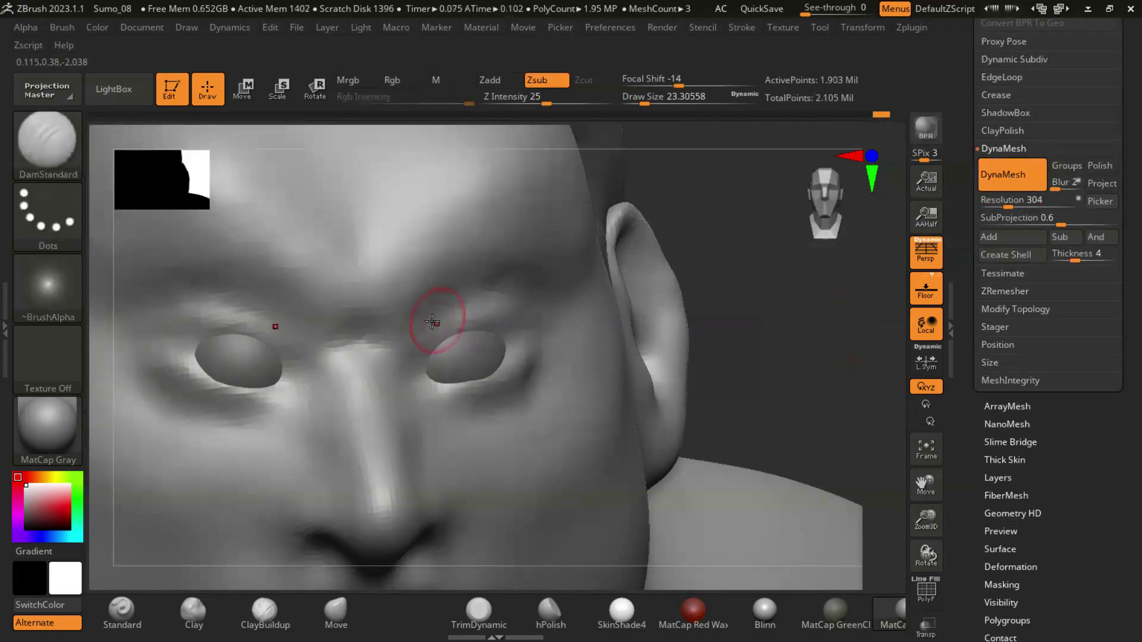
right_drag(542, 309, 849, 377)
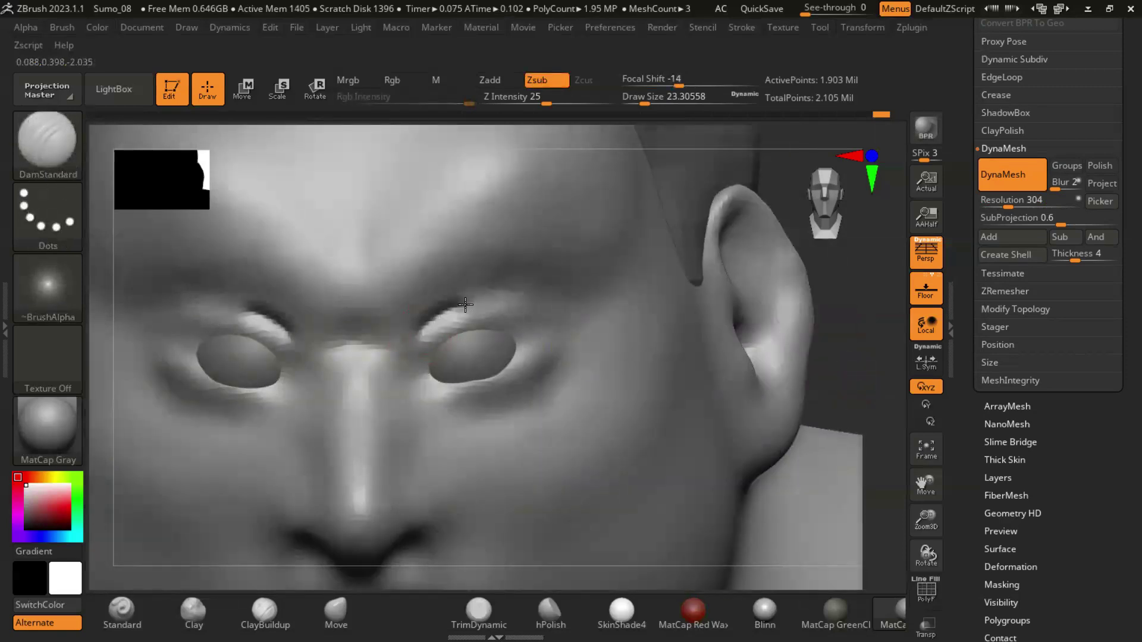
right_drag(818, 389, 432, 410)
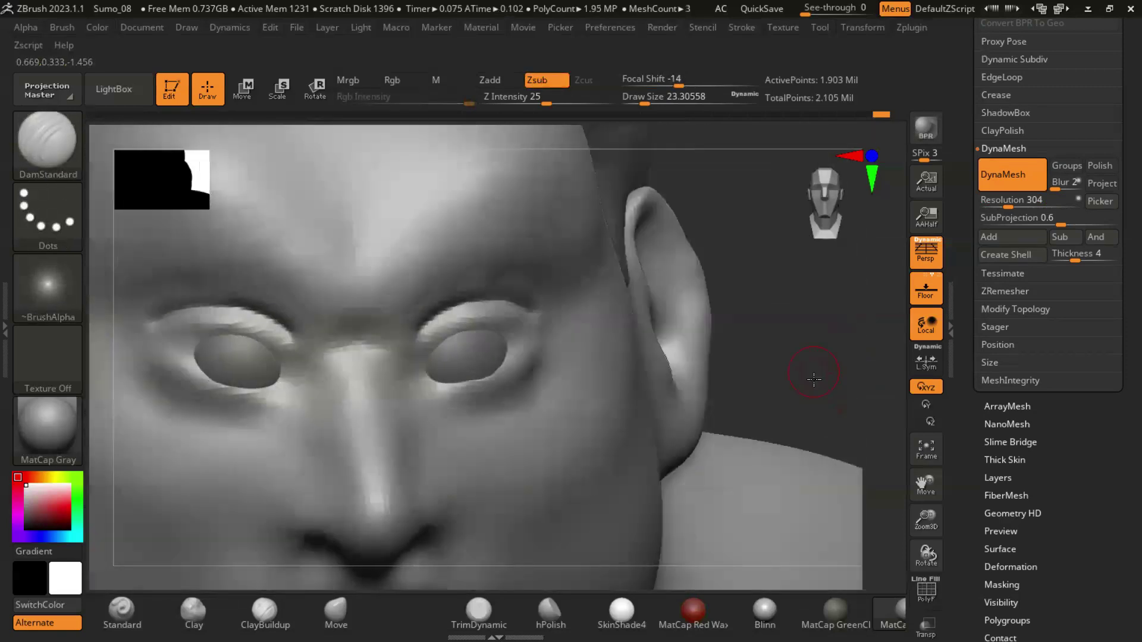
Step: Carve creases along the lower eyelids and inner upper-eyelid corners, then remesh
drag(493, 423, 576, 364)
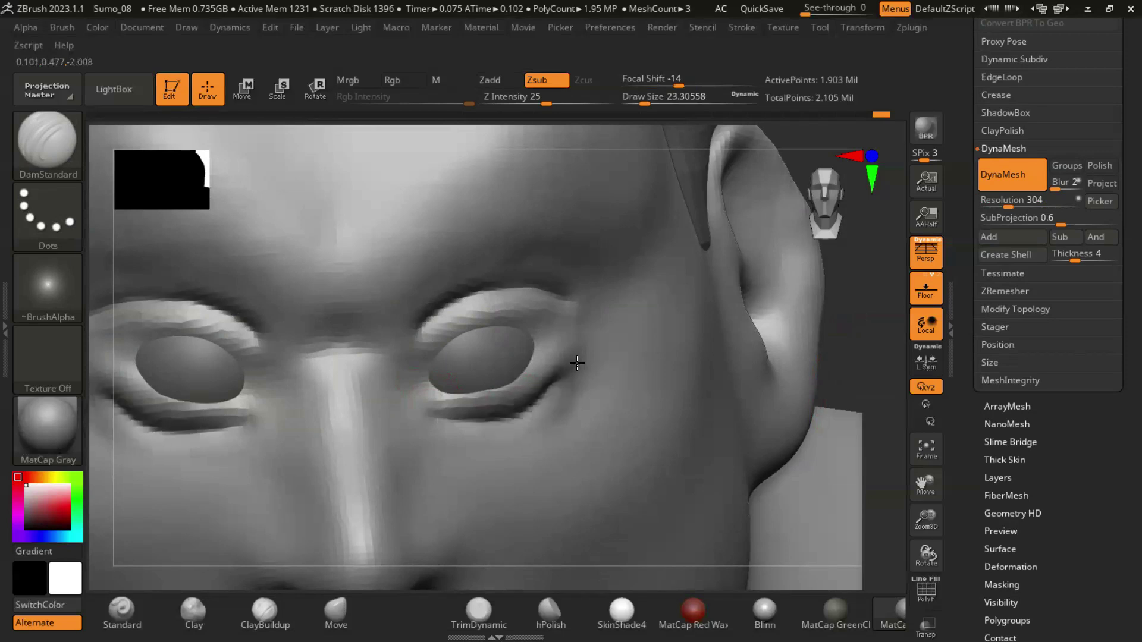
right_drag(553, 336, 609, 416)
drag(420, 340, 403, 341)
mouse_move(378, 356)
right_down()
mouse_move(426, 411)
mouse_move(413, 268)
right_up()
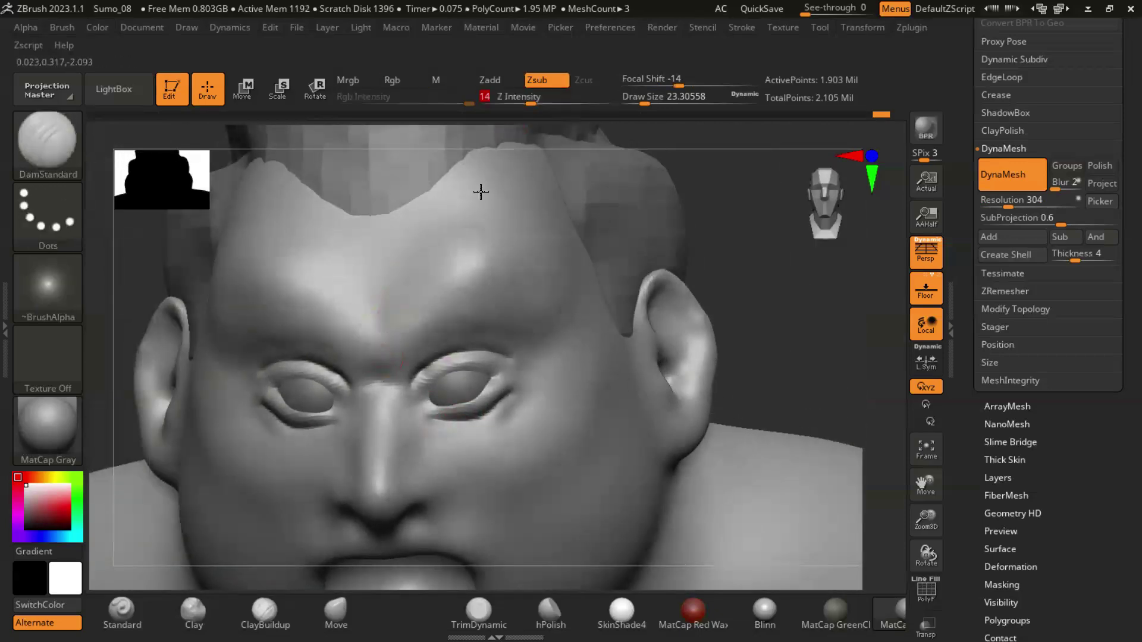
right_drag(775, 342, 397, 332)
mouse_move(382, 207)
ctrl+mouse_down()
mouse_move(387, 289)
mouse_move(388, 271)
ctrl+mouse_up()
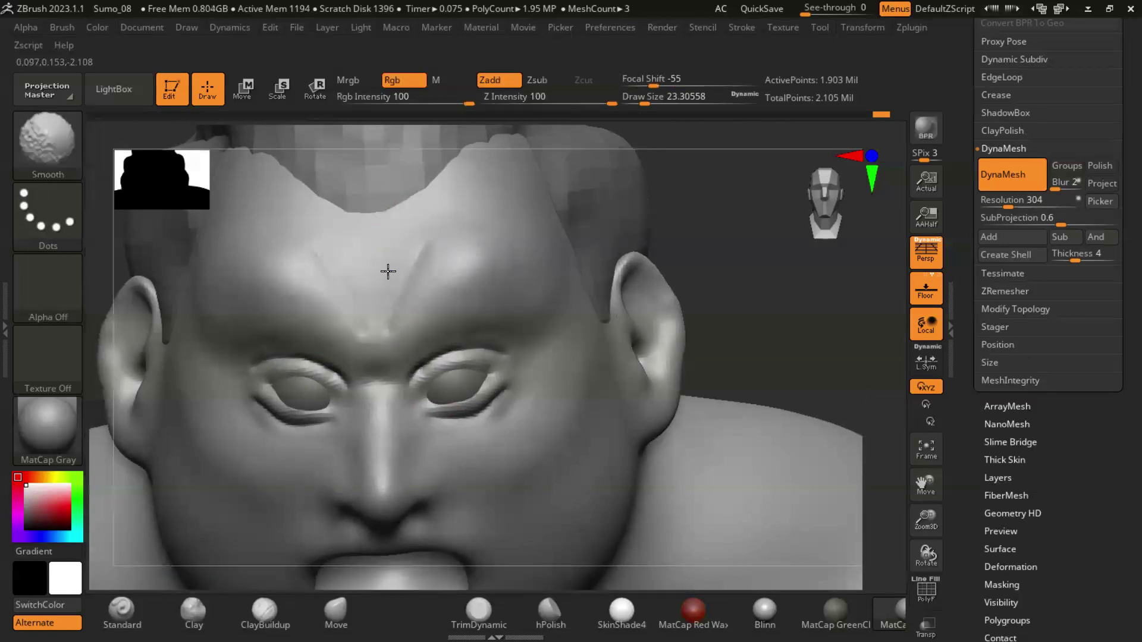
right_drag(434, 247, 759, 314)
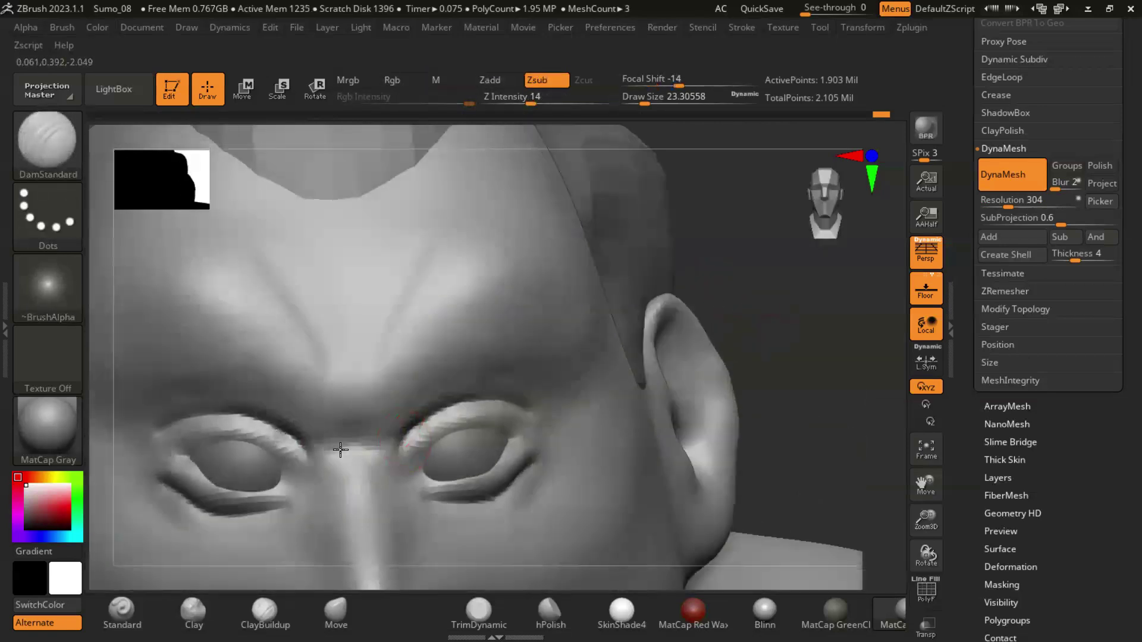
Step: Re-carve the left eye's upper eyelid edge with a smaller DamStandard brush
mouse_move(370, 446)
right_down()
mouse_move(754, 362)
mouse_move(463, 452)
right_up()
key(ctrl+z)
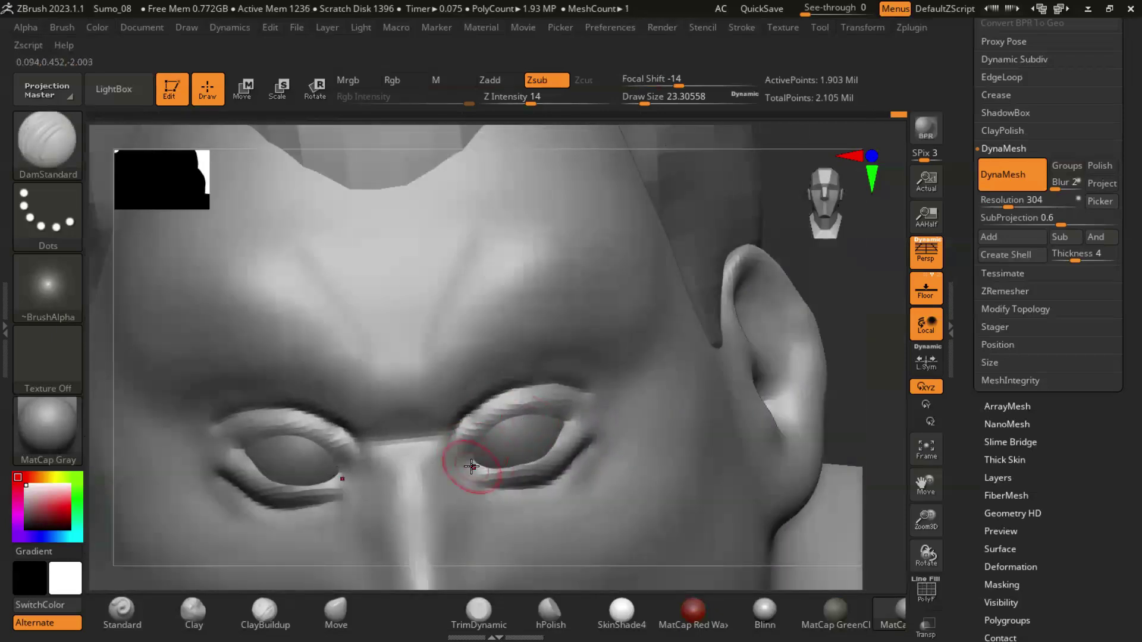
mouse_move(839, 418)
right_down()
mouse_move(744, 369)
mouse_move(368, 369)
right_up()
key(s)
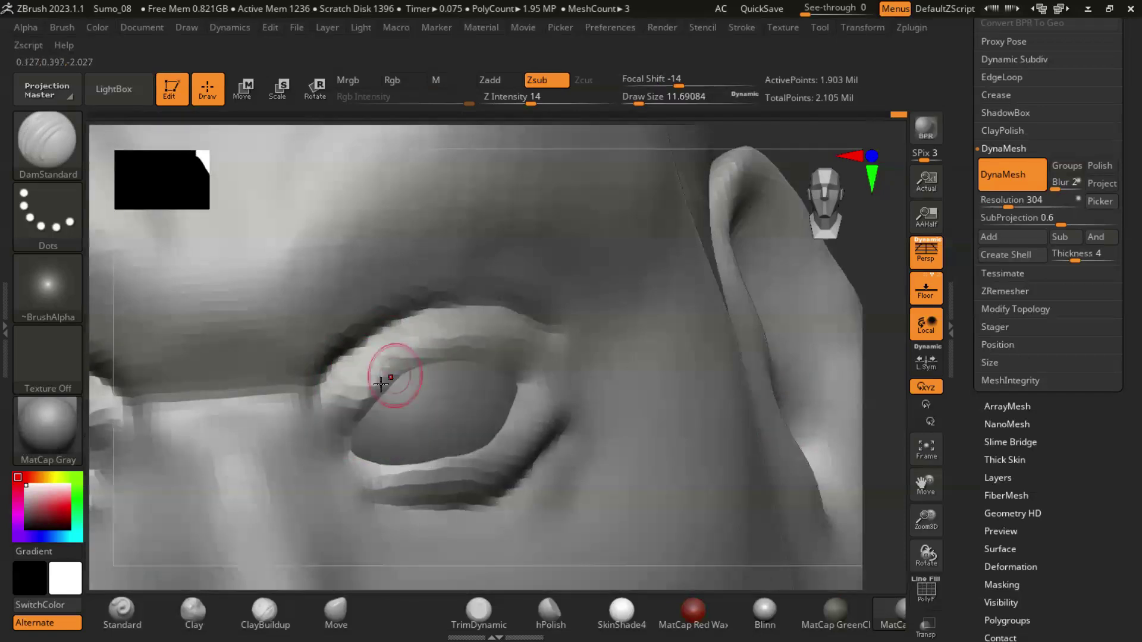
drag(368, 402, 479, 356)
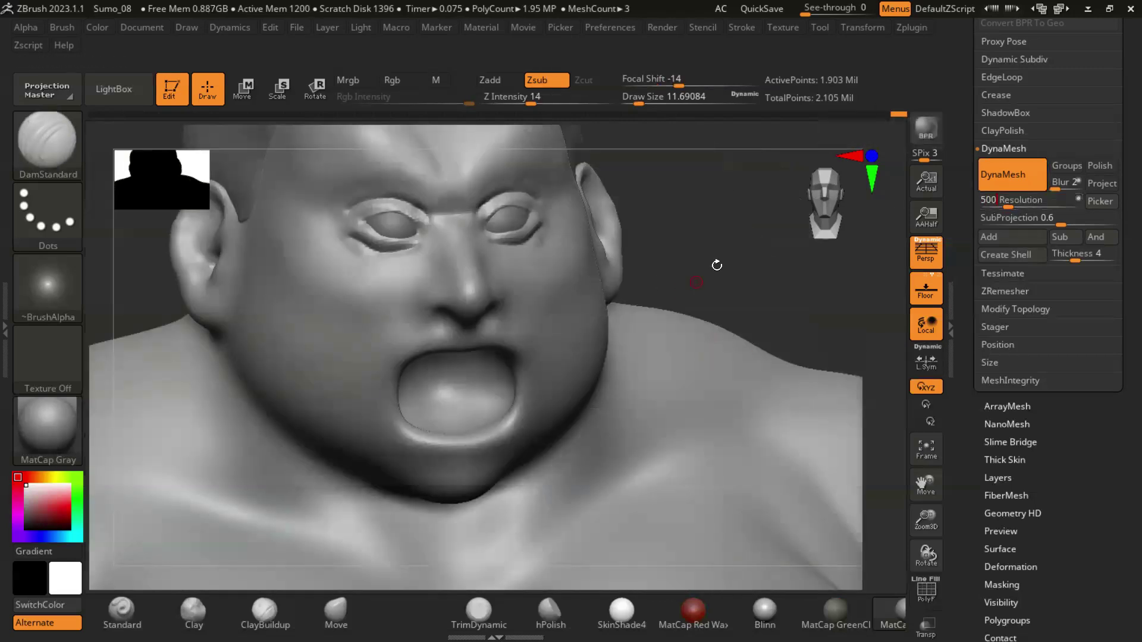
key(ctrl)
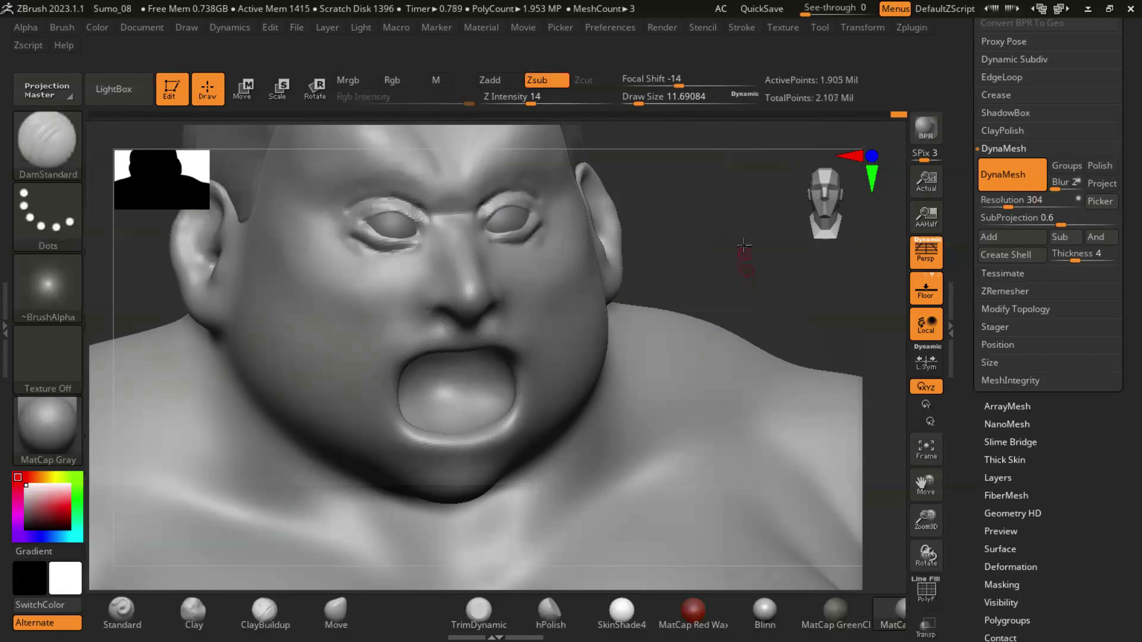
drag(777, 290, 332, 274)
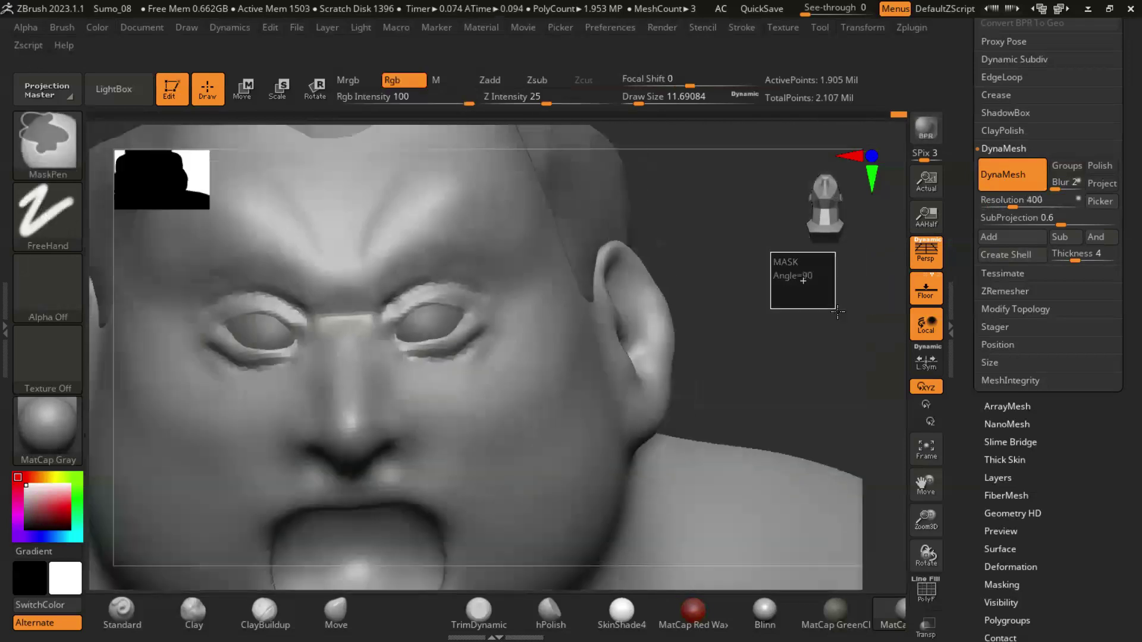
Step: Raise DynaMesh resolution to 400 and carve lower-eyelid and inner-corner creases
mouse_move(773, 256)
ctrl+mouse_down()
mouse_move(789, 344)
mouse_move(275, 306)
mouse_move(320, 271)
mouse_move(405, 268)
ctrl+mouse_up()
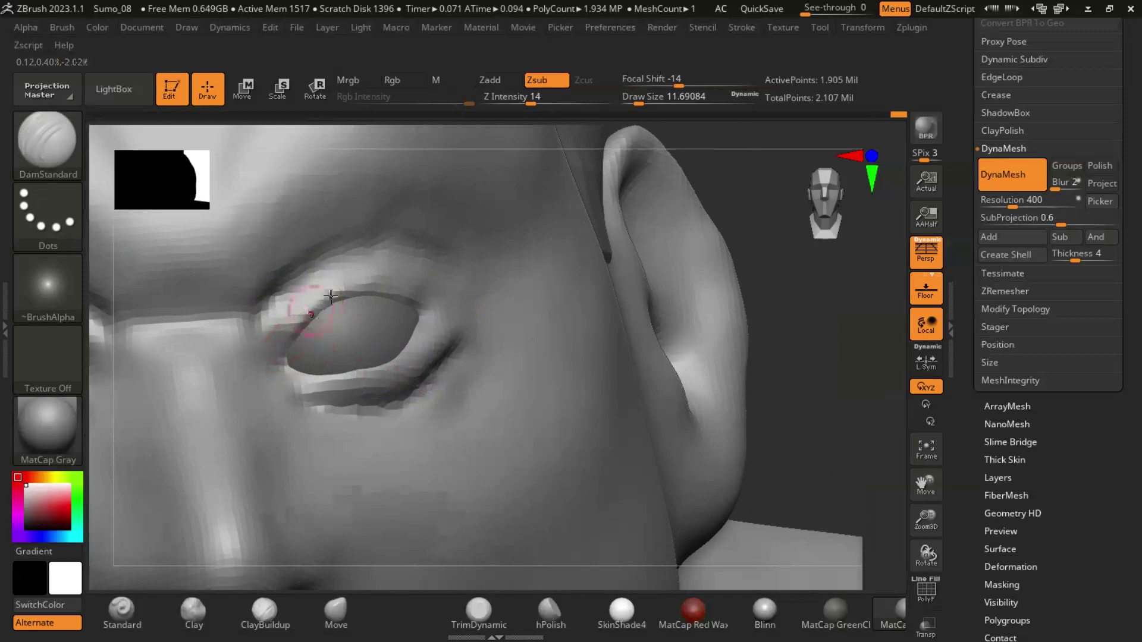
right_drag(521, 351, 437, 339)
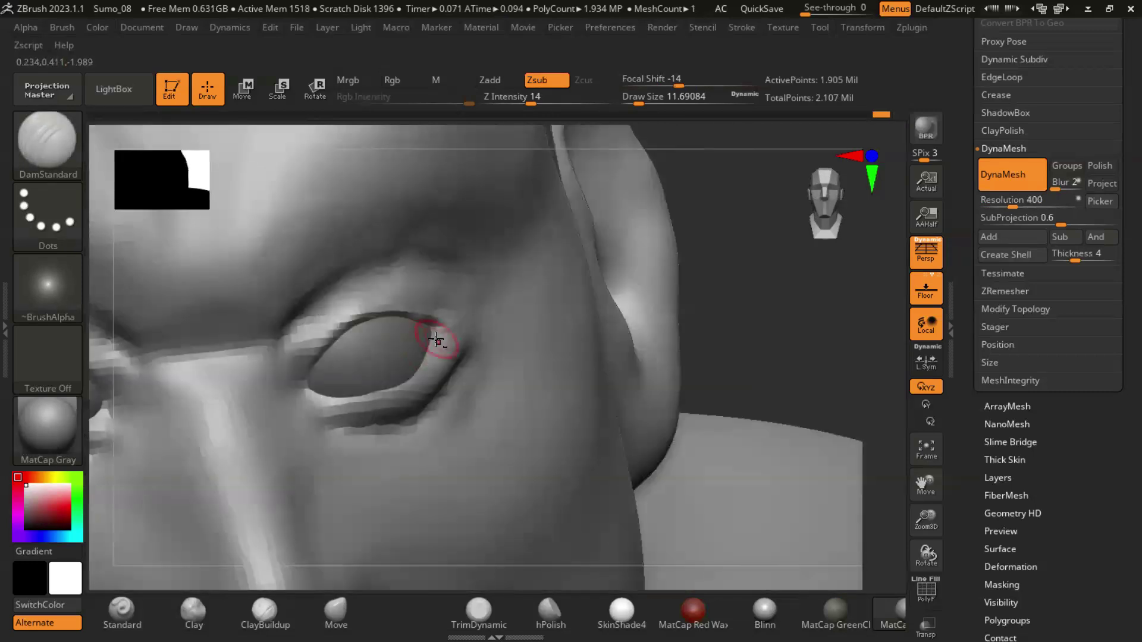
drag(411, 390, 386, 397)
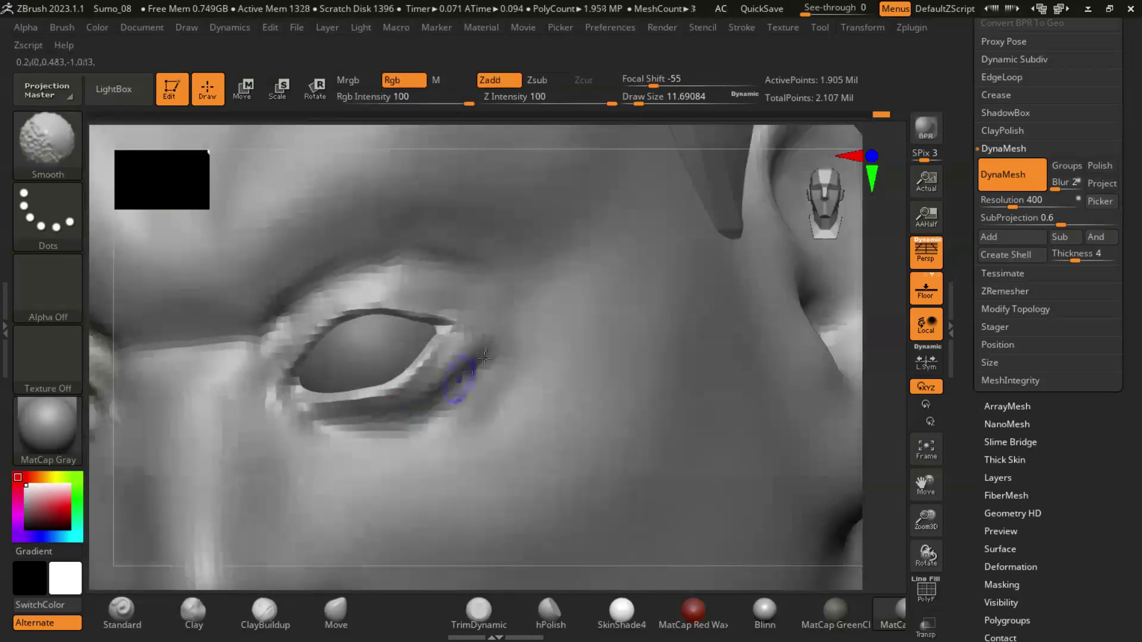
shift+drag(484, 357, 458, 384)
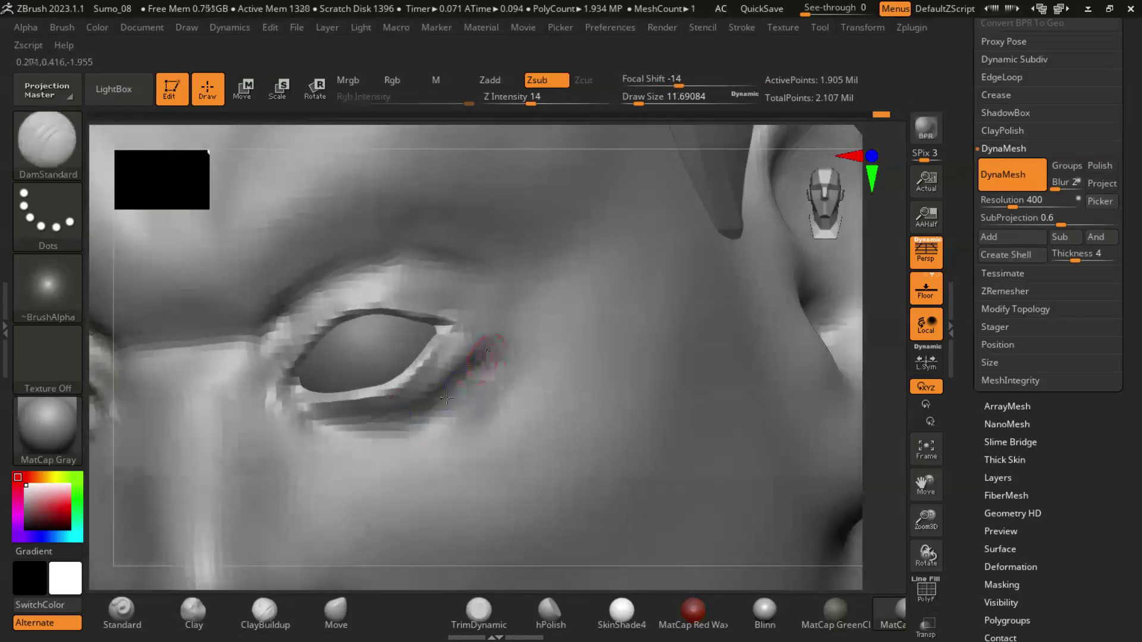
Step: Smooth the inner eye corner, carve the outer corner at Z Intensity 22, and view the whole head
shift+drag(281, 323, 270, 327)
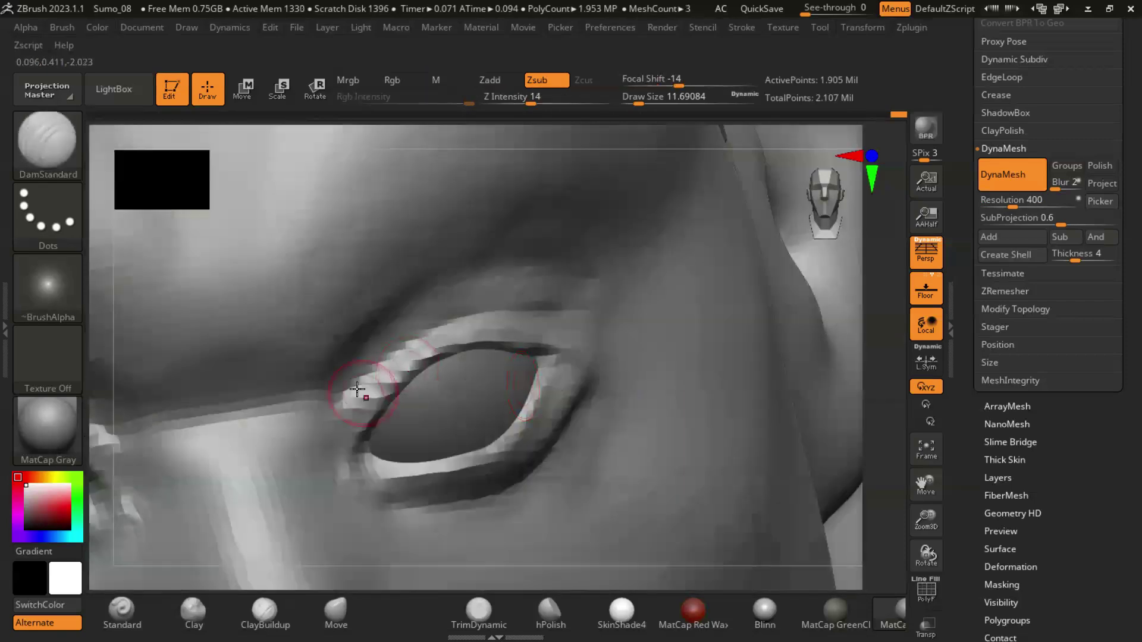
key(u)
drag(454, 321, 493, 314)
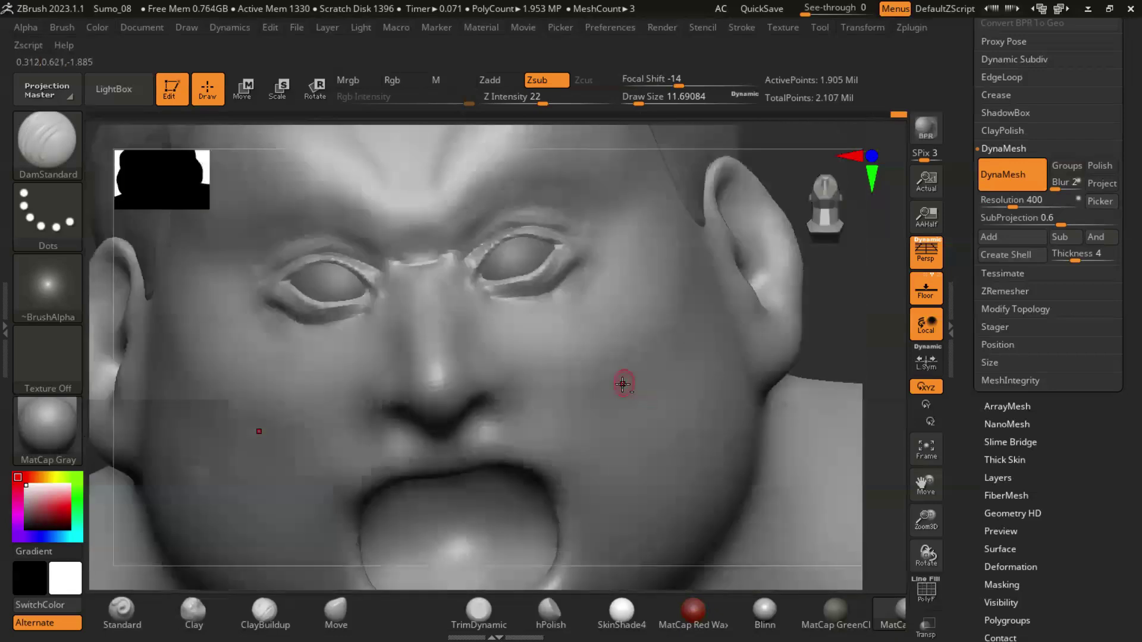
mouse_move(644, 432)
right_down()
mouse_move(438, 268)
mouse_move(226, 559)
right_up()
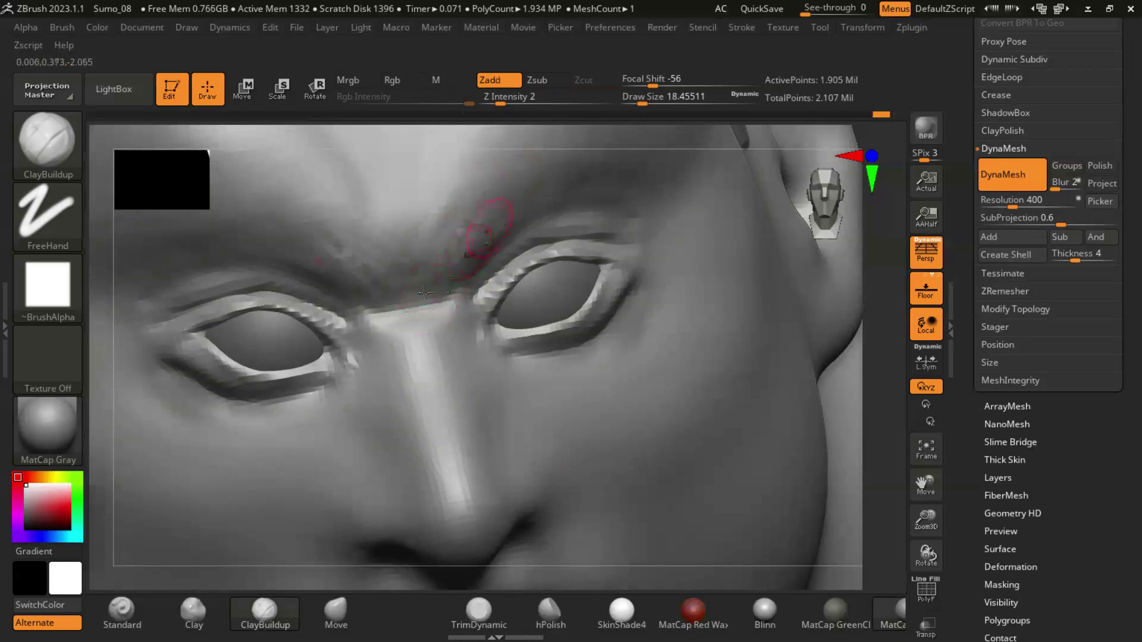
mouse_move(587, 360)
ctrl+right_down()
mouse_move(567, 397)
mouse_move(560, 370)
ctrl+right_up()
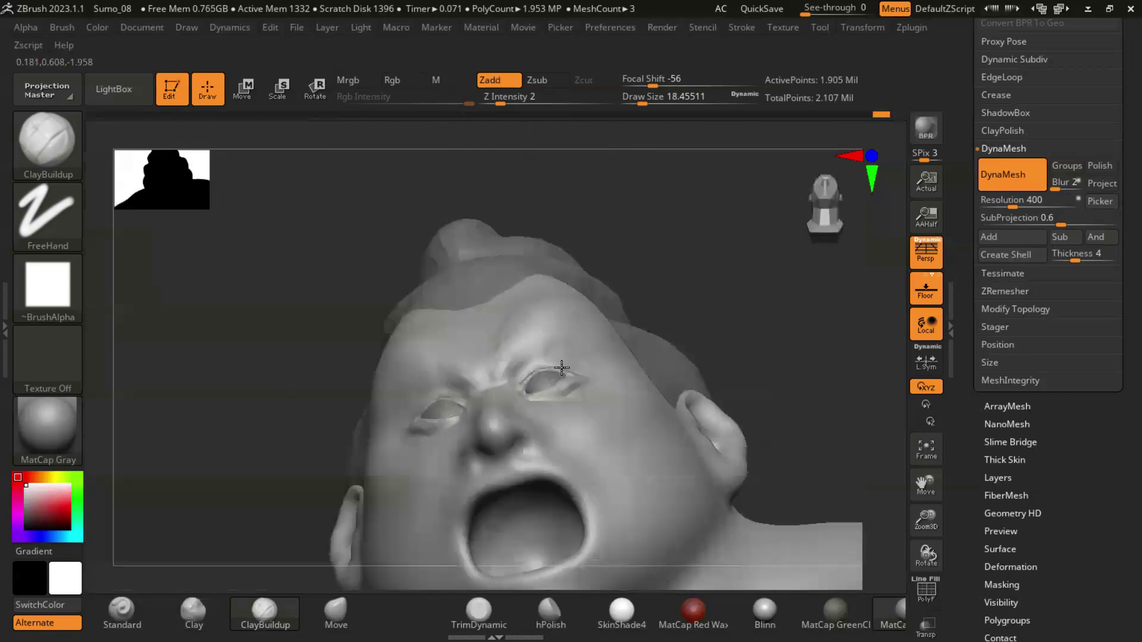
Step: Raise Max Polygons Per Mesh in Preferences > Mem and DynaMesh the head to about 3.3 million points
click(991, 181)
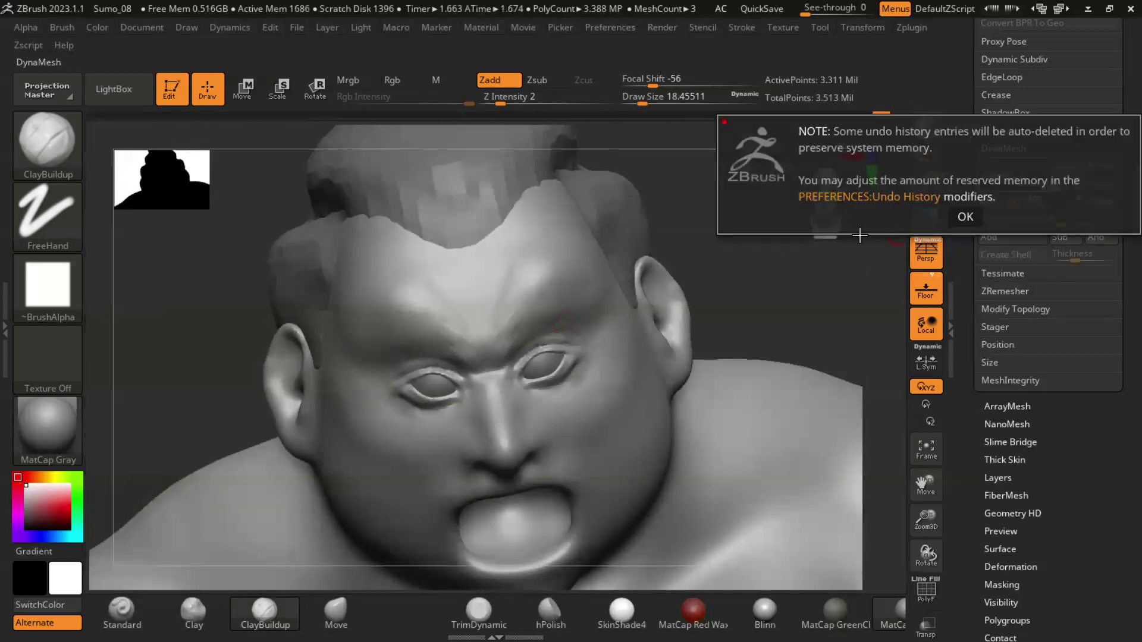
click(966, 216)
click(618, 31)
click(619, 209)
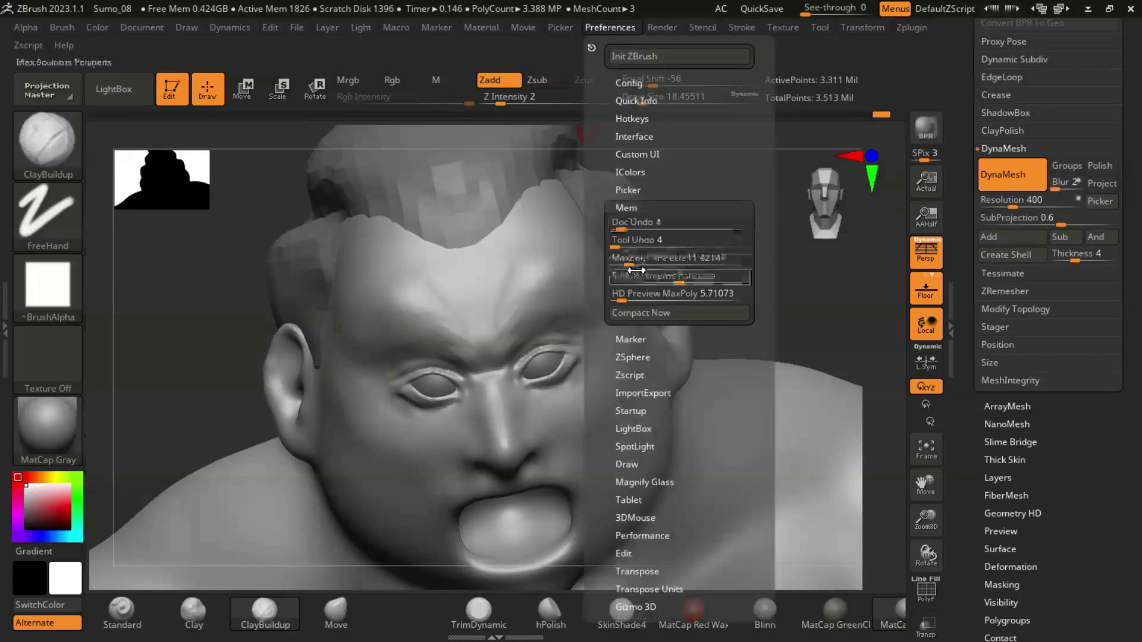
click(667, 260)
click(744, 321)
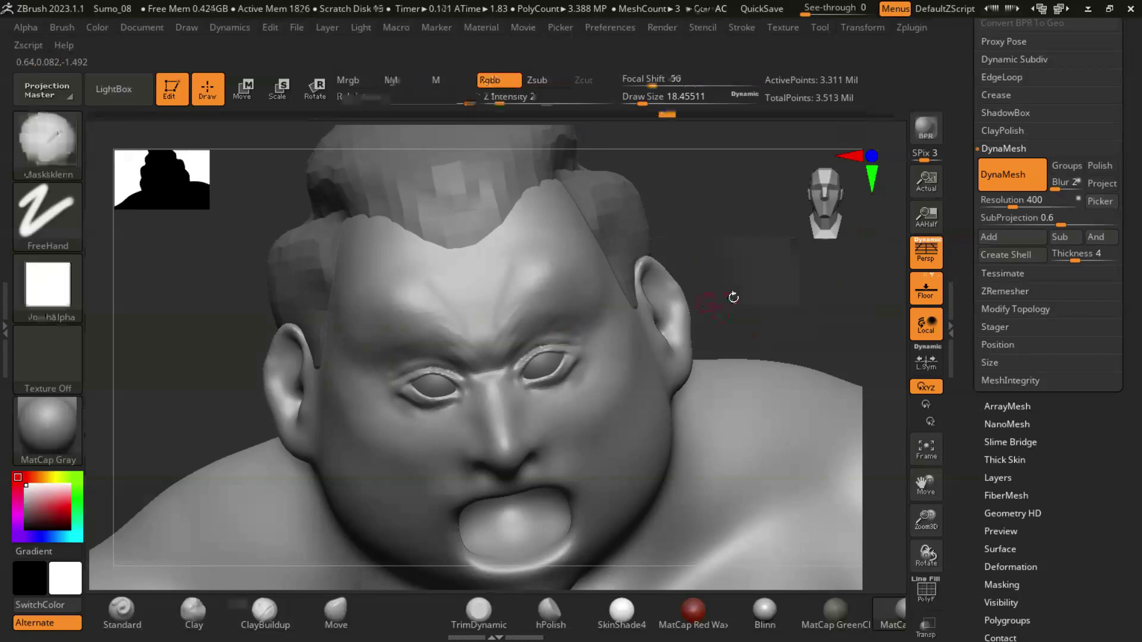
ctrl+drag(719, 301, 757, 289)
Step: Smooth the upper eyelid and deepen its crease with a smaller DamStandard brush
mouse_move(756, 290)
ctrl+right_down()
mouse_move(523, 306)
mouse_move(523, 357)
ctrl+right_up()
key(s)
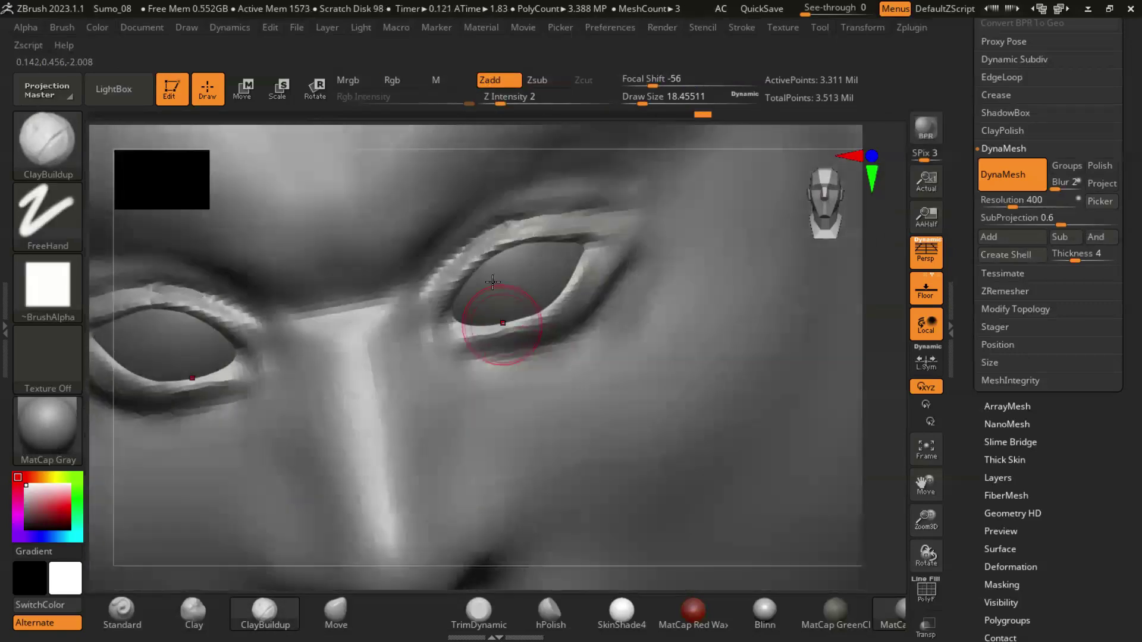
key(shift)
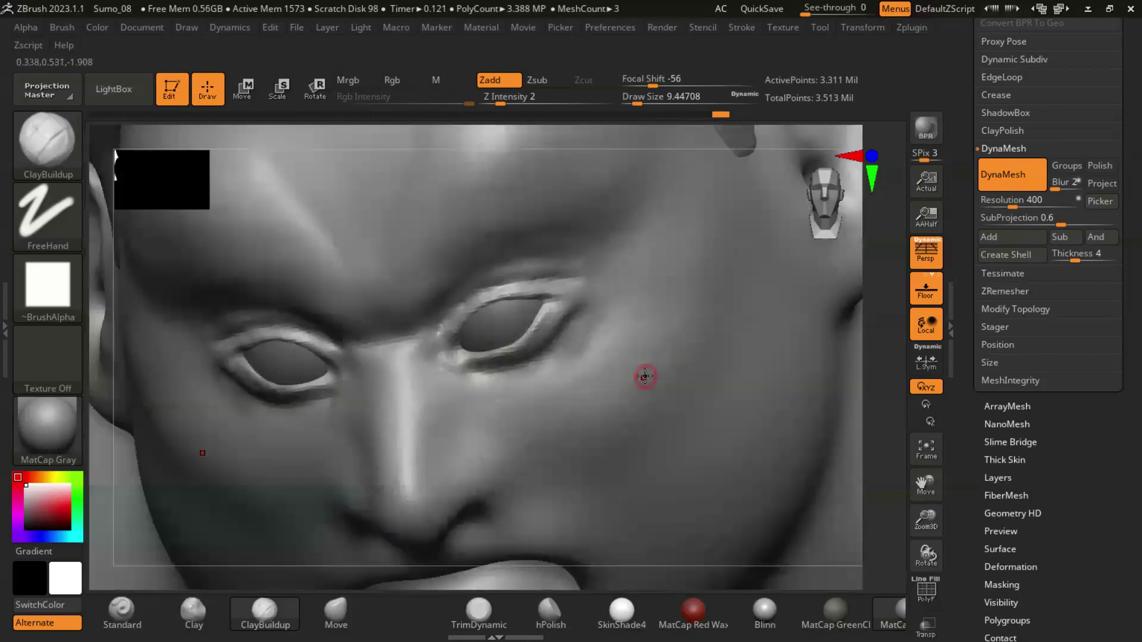
right_drag(644, 376, 623, 396)
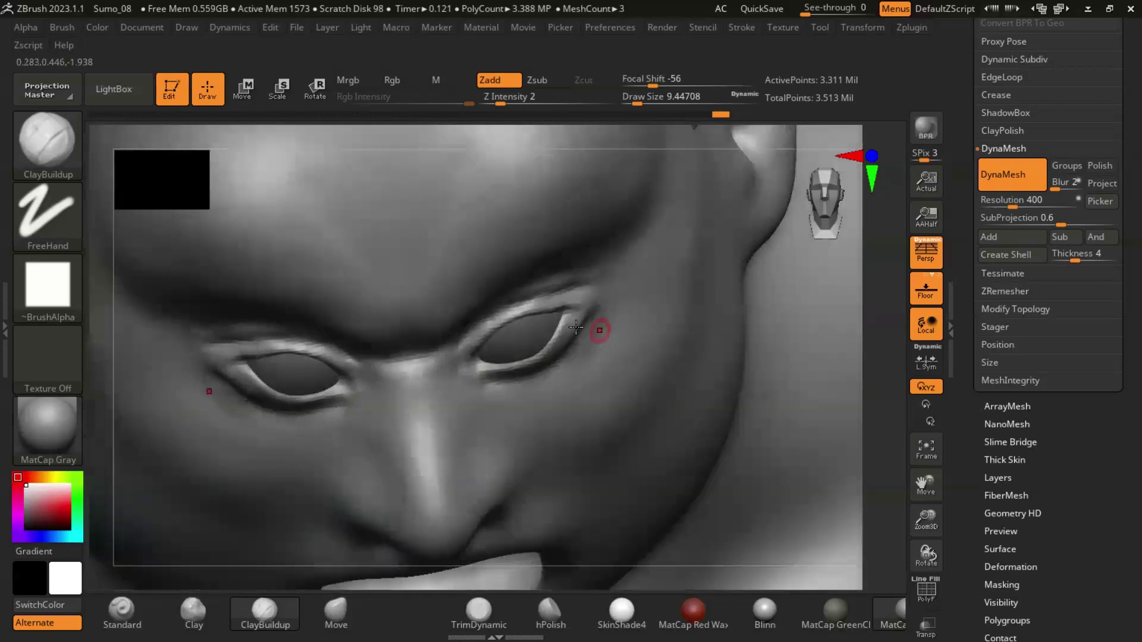
key(shift)
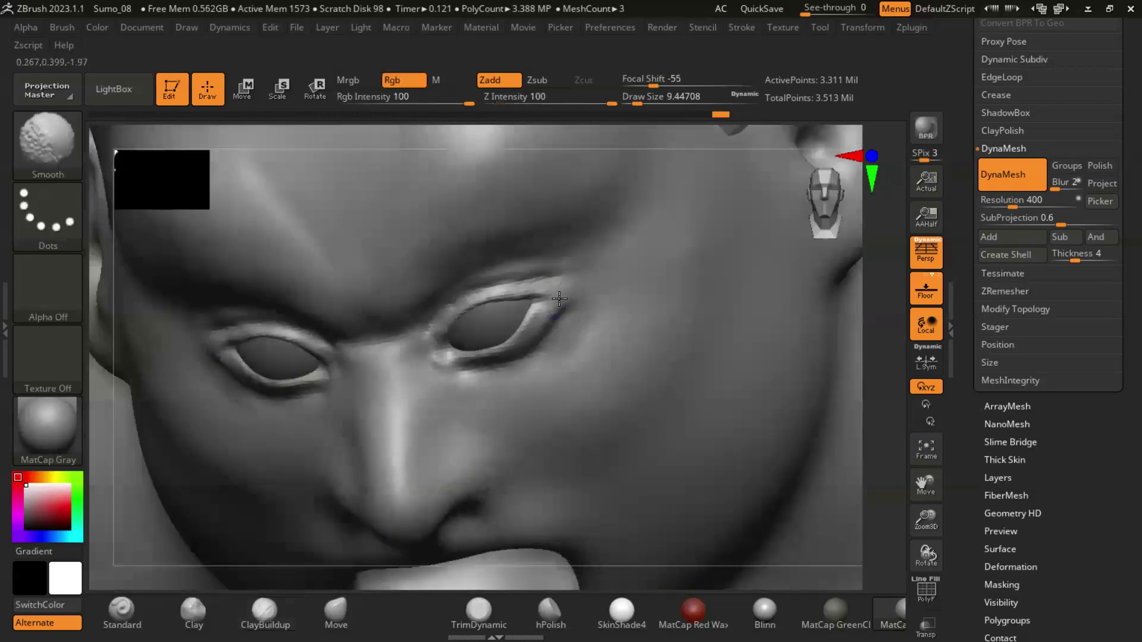
mouse_move(624, 332)
right_down()
mouse_move(602, 400)
mouse_move(601, 365)
mouse_move(633, 367)
mouse_move(574, 272)
mouse_move(358, 273)
right_up()
key(b)
key(d)
key(s)
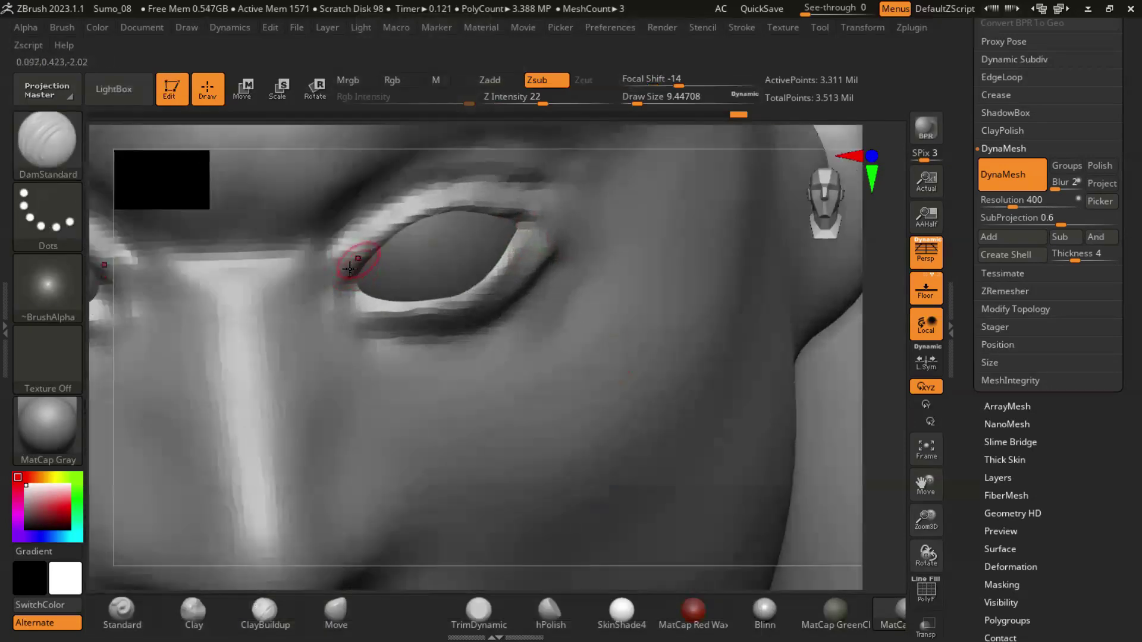
mouse_move(366, 315)
right_down()
mouse_move(591, 263)
mouse_move(449, 242)
right_up()
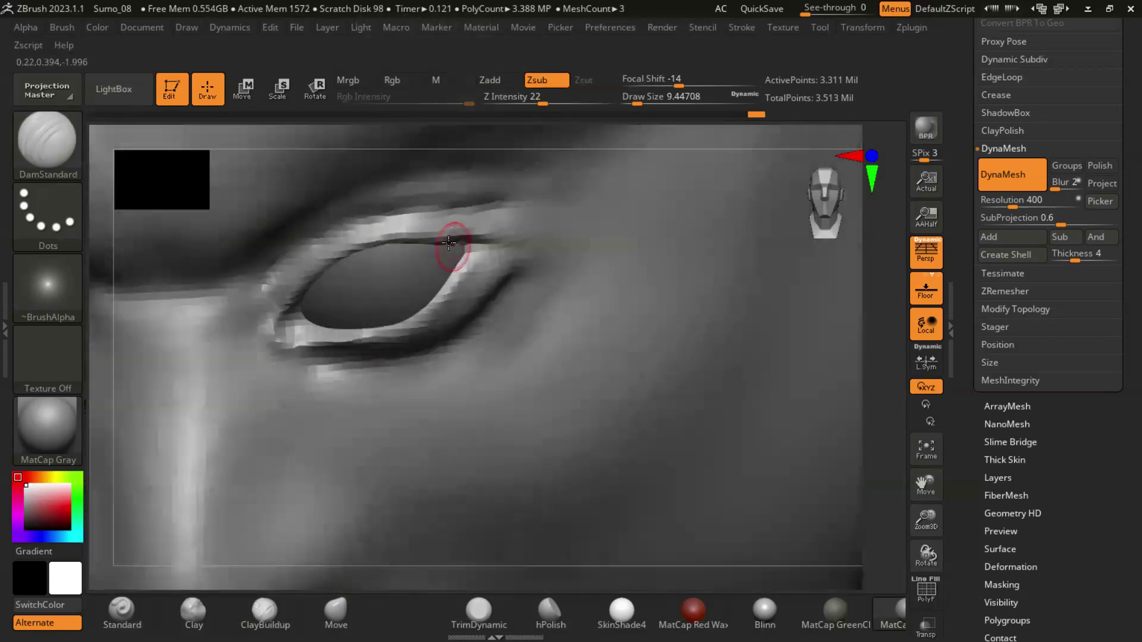
mouse_move(518, 246)
shift+right_down()
mouse_move(523, 281)
mouse_move(499, 255)
mouse_move(593, 349)
mouse_move(506, 339)
mouse_move(587, 377)
mouse_move(623, 420)
mouse_move(555, 331)
mouse_move(571, 403)
mouse_move(564, 339)
mouse_move(524, 296)
mouse_move(595, 329)
shift+right_up()
Step: Select the ClayBuildup brush with a sculpting strength of 3
ctrl+right_drag(621, 352, 537, 321)
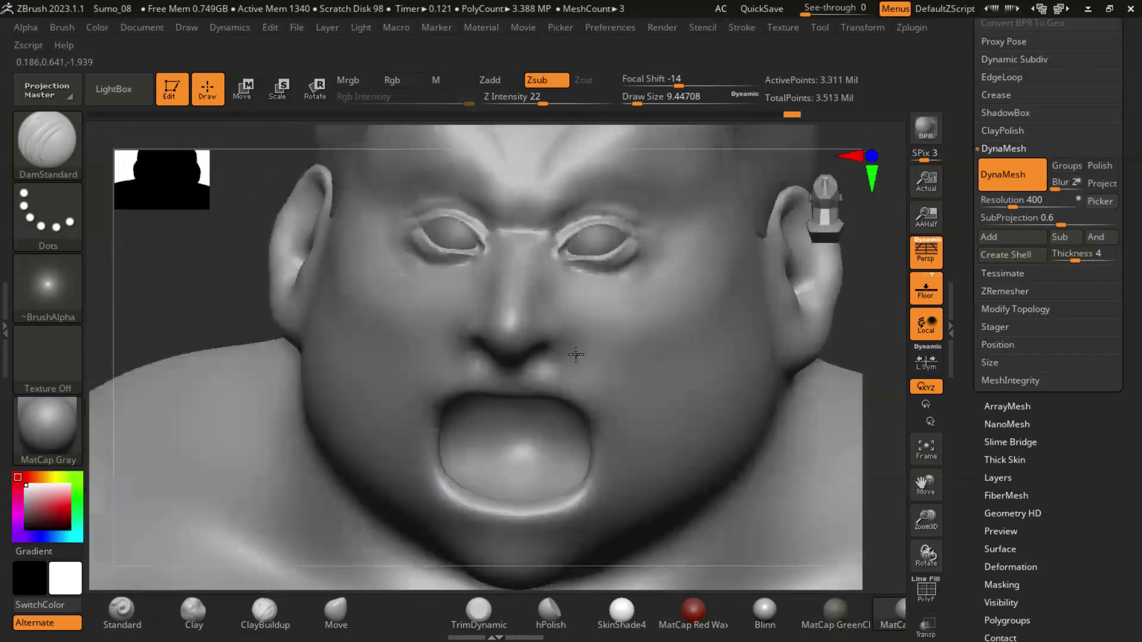
key(b)
key(c)
key(b)
key(s)
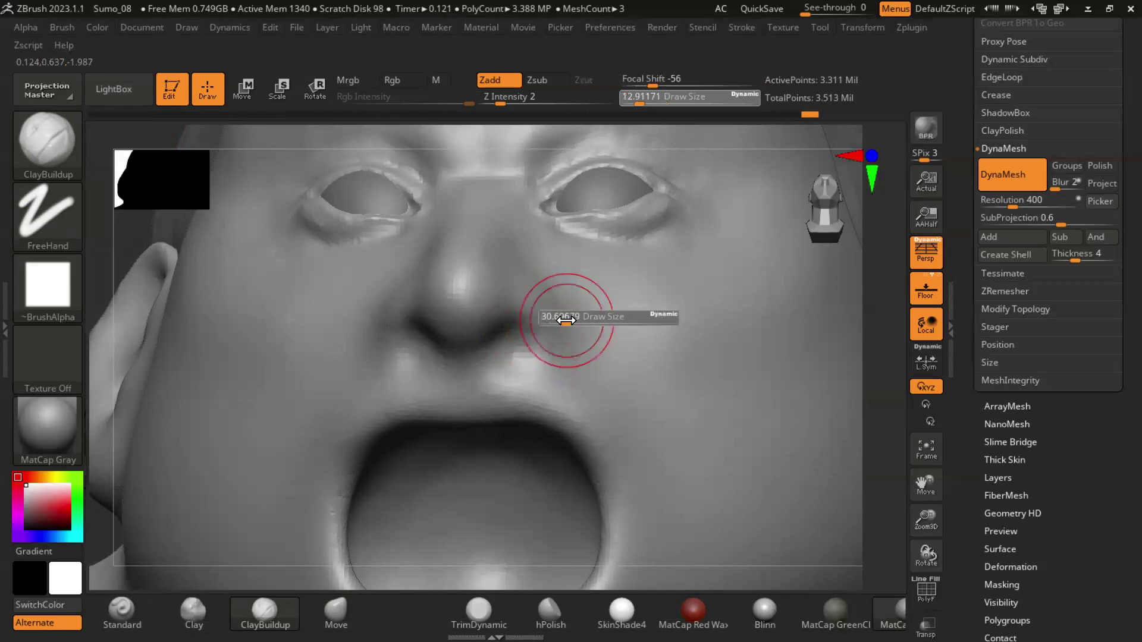
click(506, 97)
text(3)
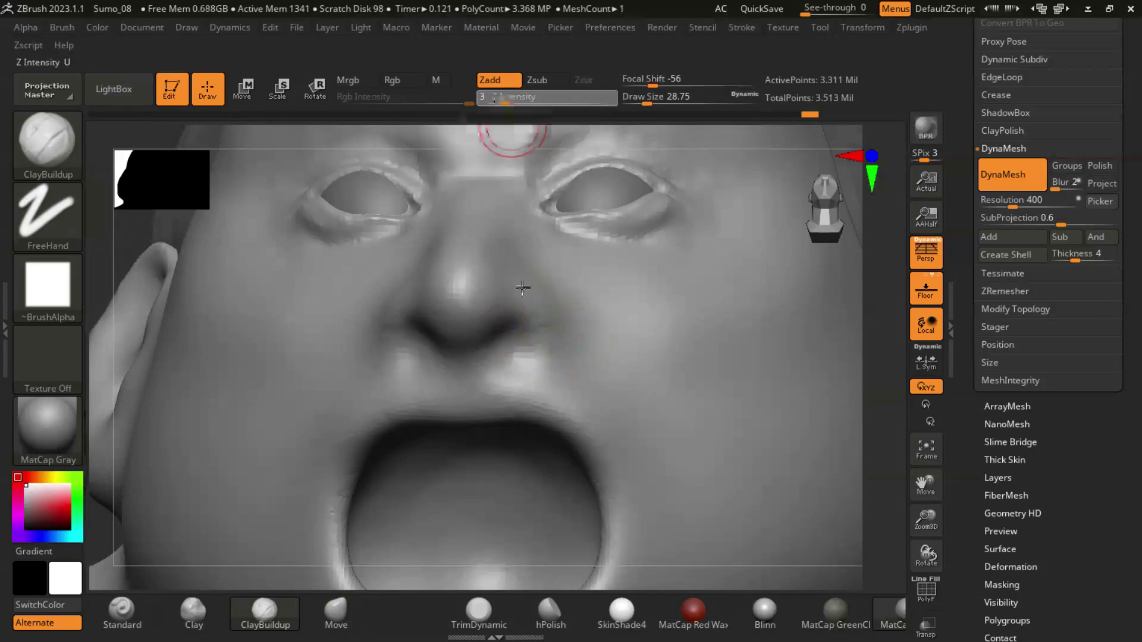
key(Return)
Step: Build up and smooth both nostril wings
mouse_move(657, 408)
right_down()
mouse_move(528, 316)
mouse_move(648, 339)
mouse_move(623, 387)
mouse_move(602, 359)
mouse_move(571, 370)
mouse_move(542, 321)
right_up()
right_drag(679, 379, 507, 295)
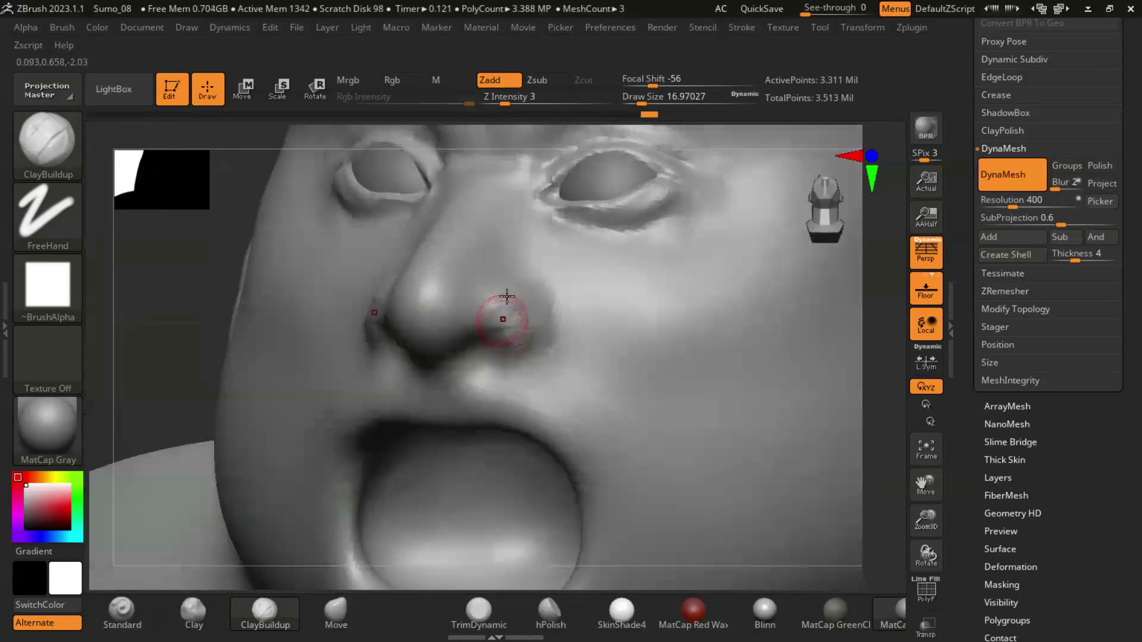
mouse_move(619, 376)
right_down()
mouse_move(619, 387)
mouse_move(492, 323)
mouse_move(565, 415)
mouse_move(529, 318)
right_up()
key(shift)
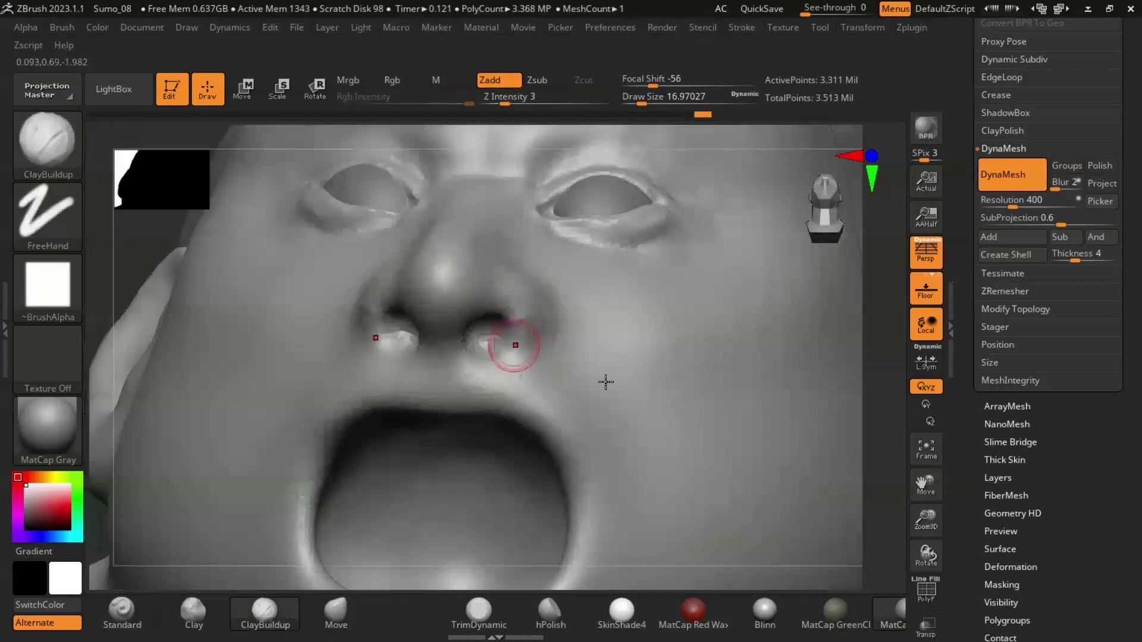
mouse_move(600, 394)
right_down()
mouse_move(605, 382)
mouse_move(490, 339)
right_up()
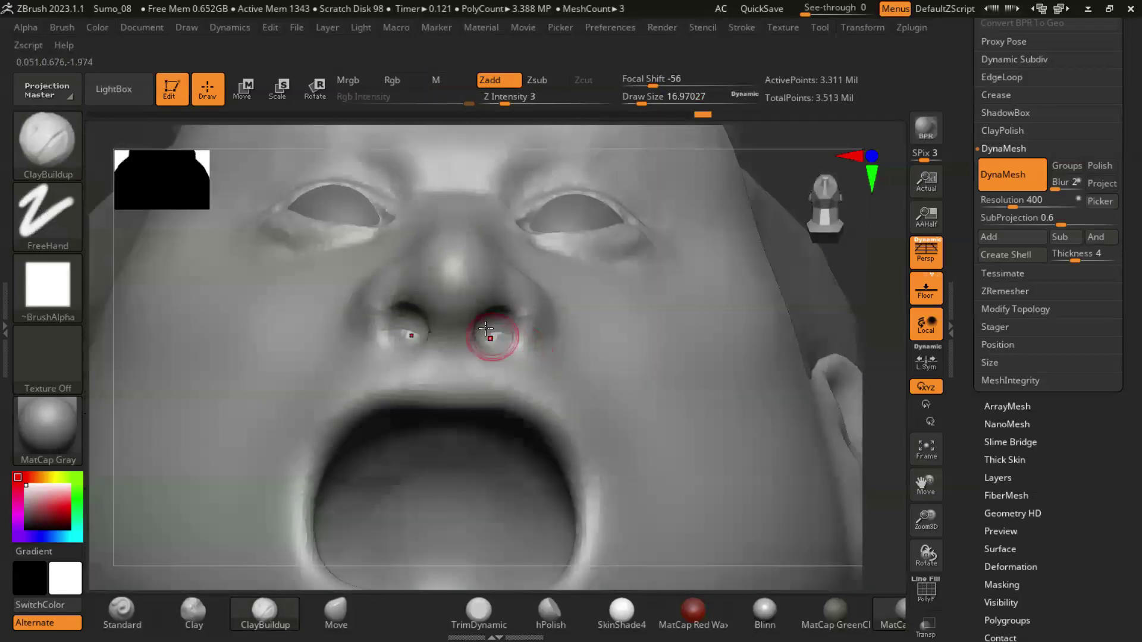
mouse_move(621, 358)
right_down()
mouse_move(662, 395)
mouse_move(591, 357)
mouse_move(673, 388)
right_up()
key(shift)
mouse_move(628, 295)
right_down()
mouse_move(676, 395)
mouse_move(549, 301)
mouse_move(543, 258)
mouse_move(460, 387)
mouse_move(535, 357)
mouse_move(737, 383)
mouse_move(728, 359)
mouse_move(555, 309)
mouse_move(456, 252)
right_up()
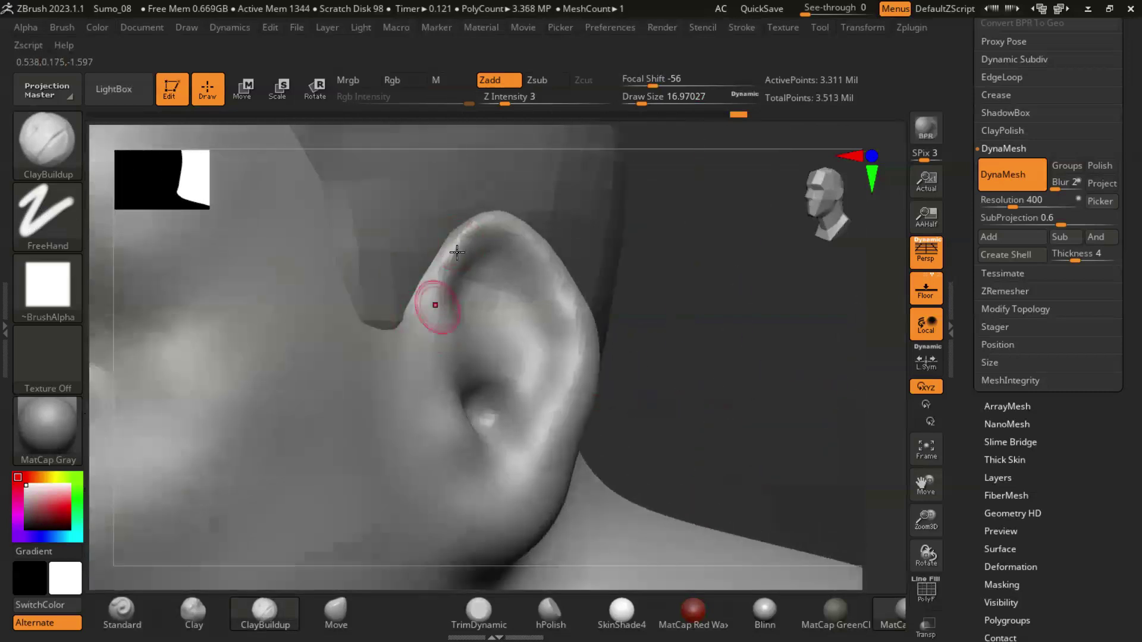
Step: Build up the inner ear ridge and bowl, and pull the ear's top into shape with Move
right_drag(582, 307, 676, 363)
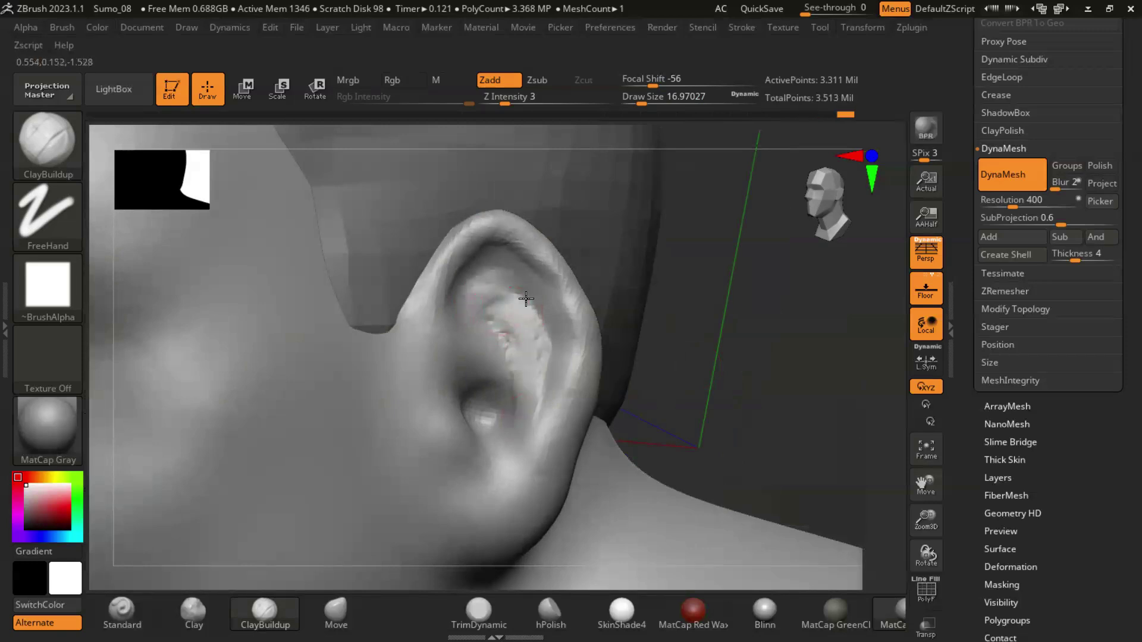
right_drag(521, 322, 729, 386)
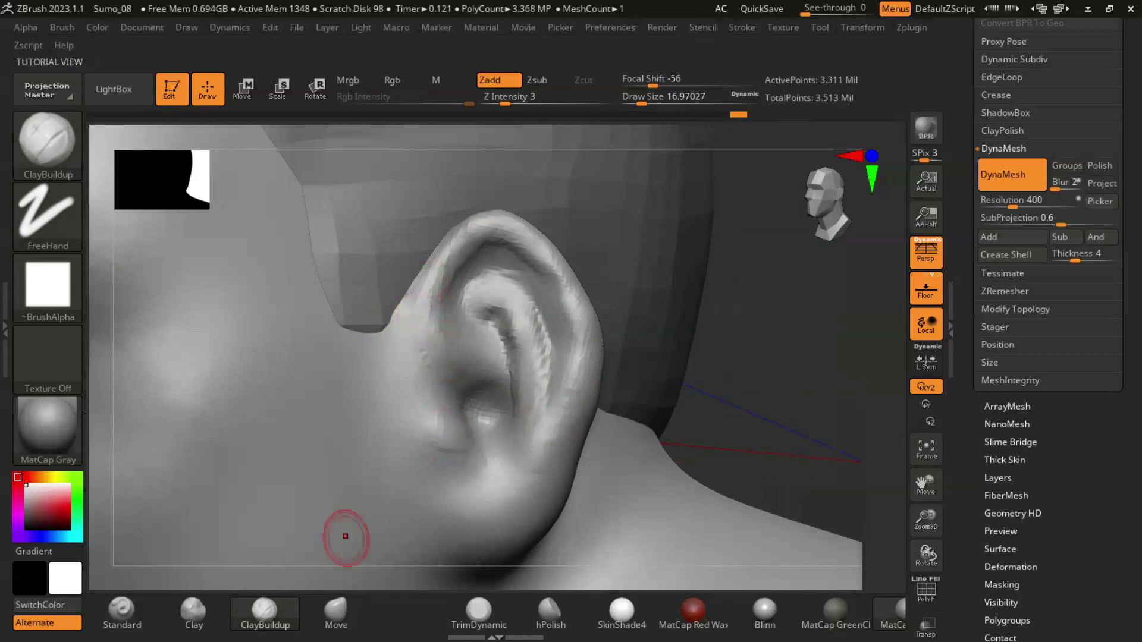
key(b)
key(m)
key(v)
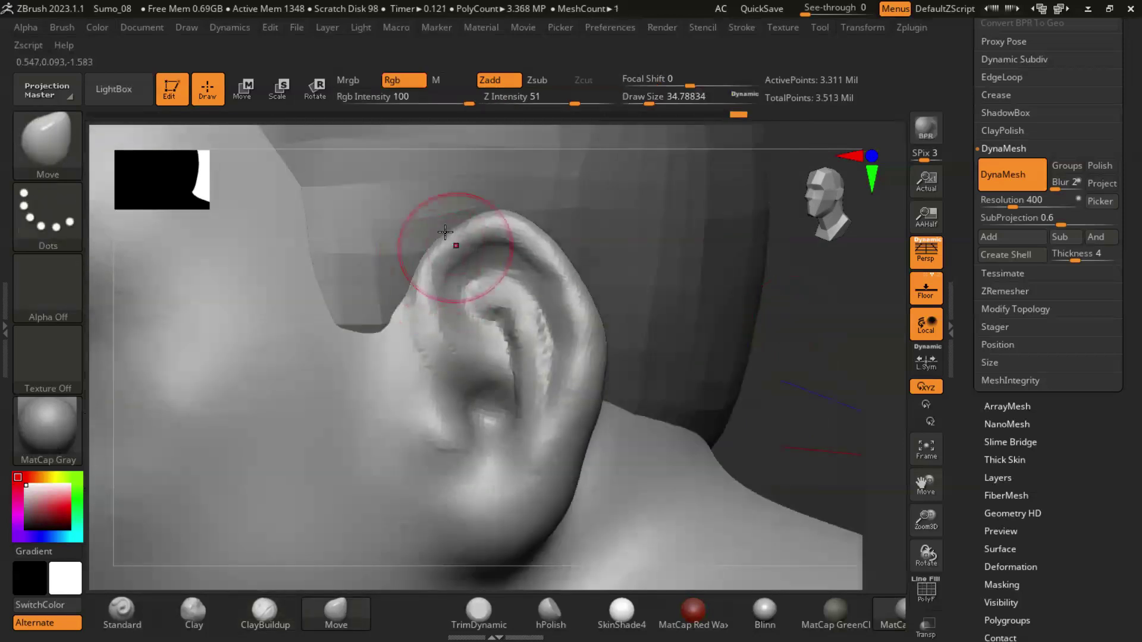
right_drag(757, 355, 797, 381)
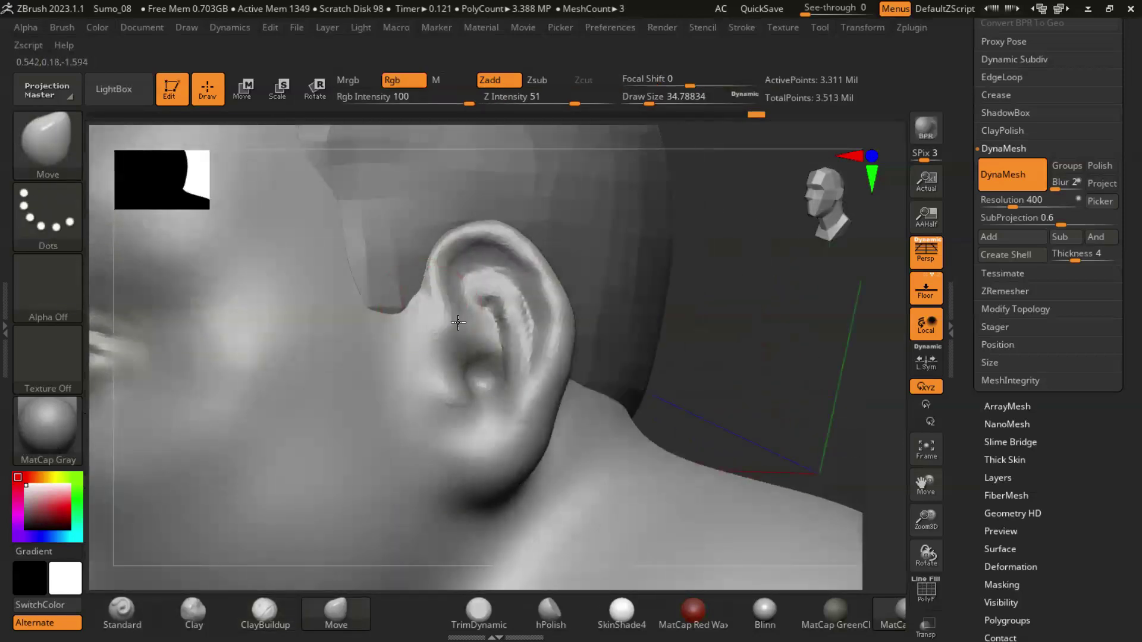
key(b)
key(c)
key(b)
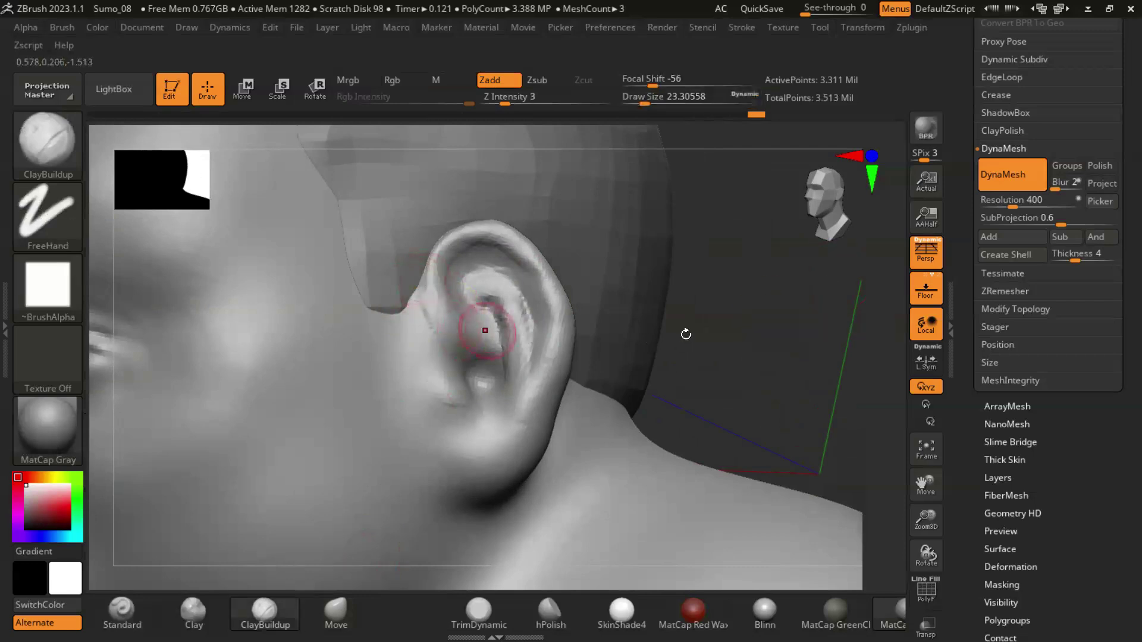
right_drag(681, 342, 520, 269)
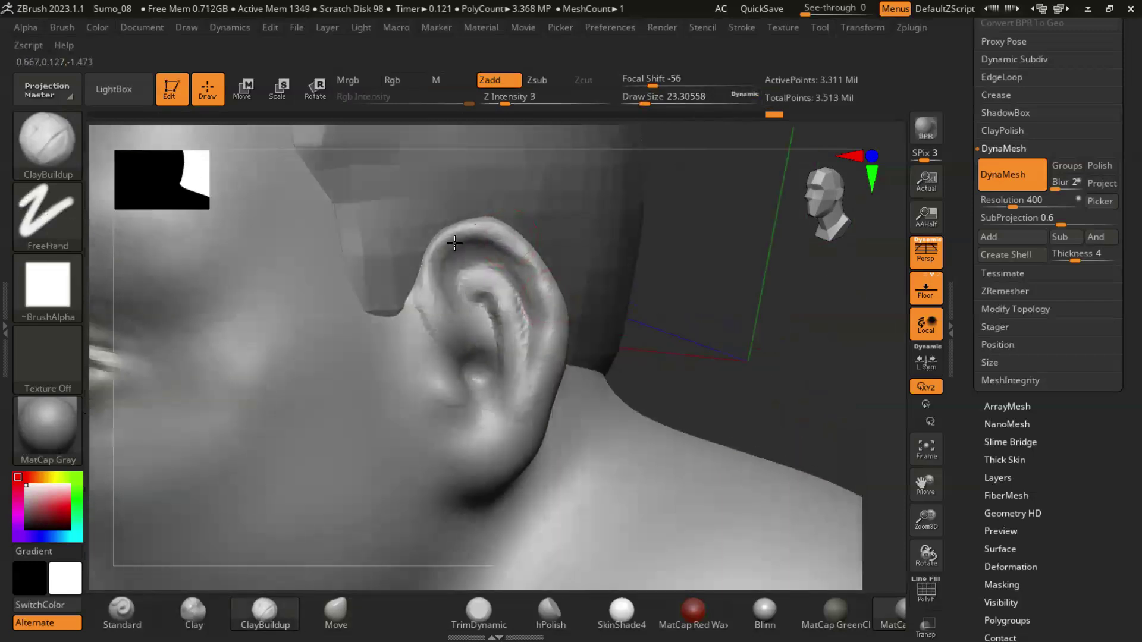
Step: Carve deeper ear folds with DamStandard, then switch to ClayBuildup and face the head front-on
right_drag(430, 256, 727, 335)
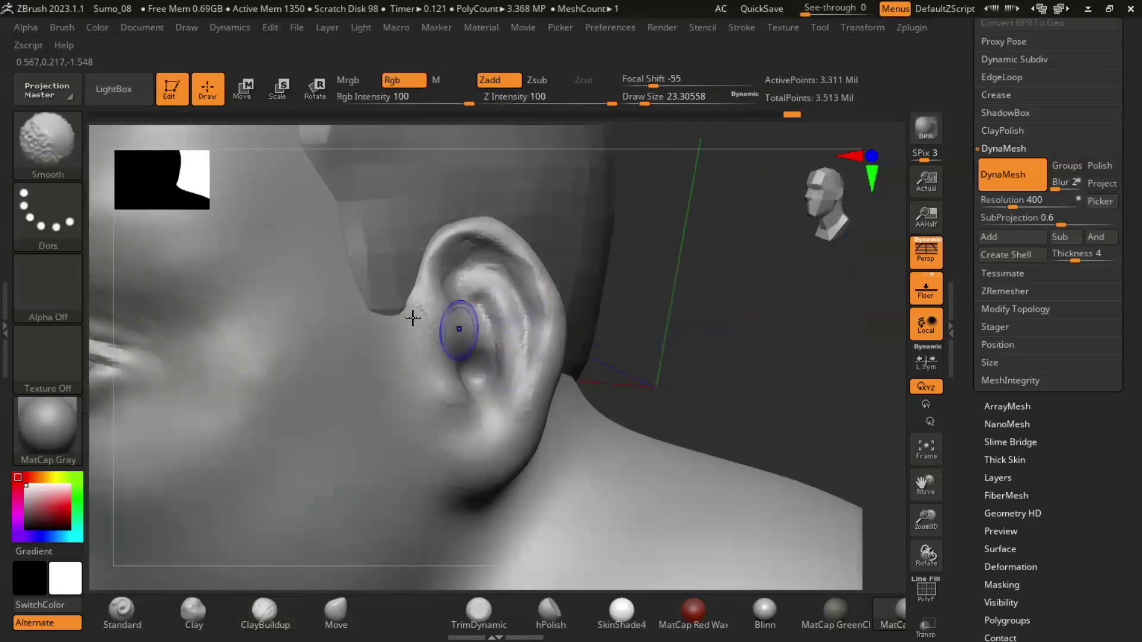
right_drag(413, 316, 739, 383)
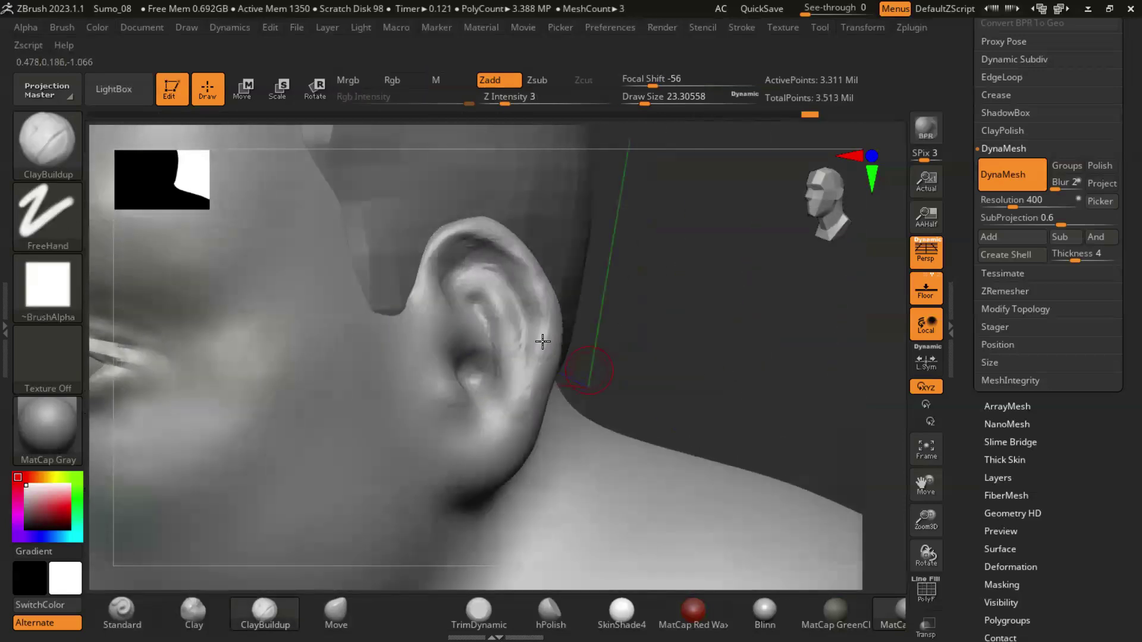
key(b)
key(d)
key(s)
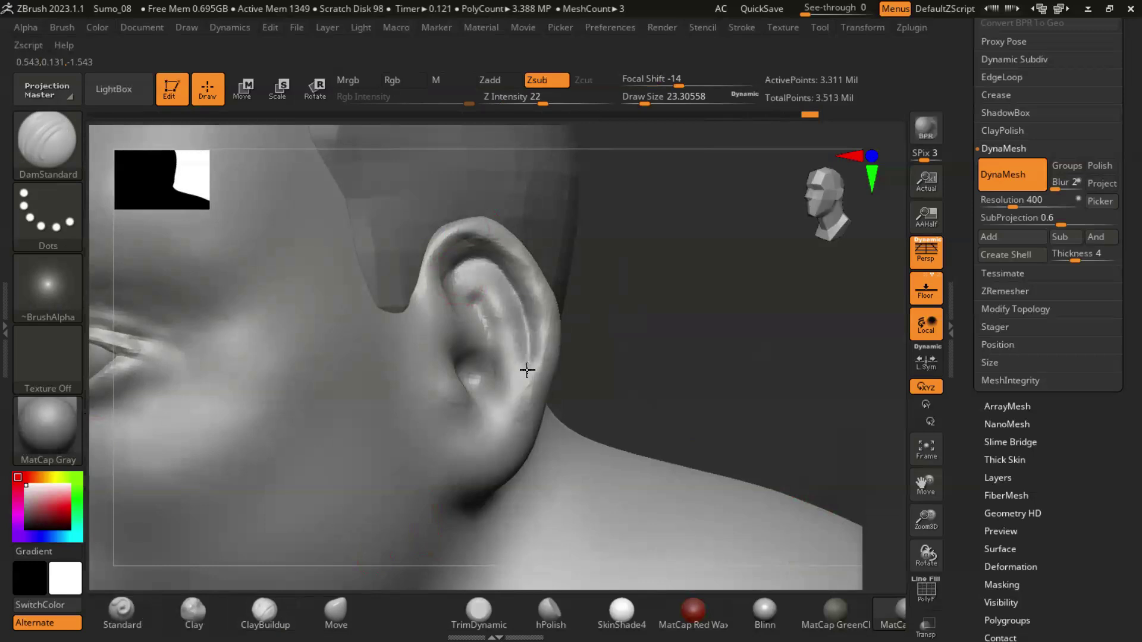
right_drag(483, 434, 559, 391)
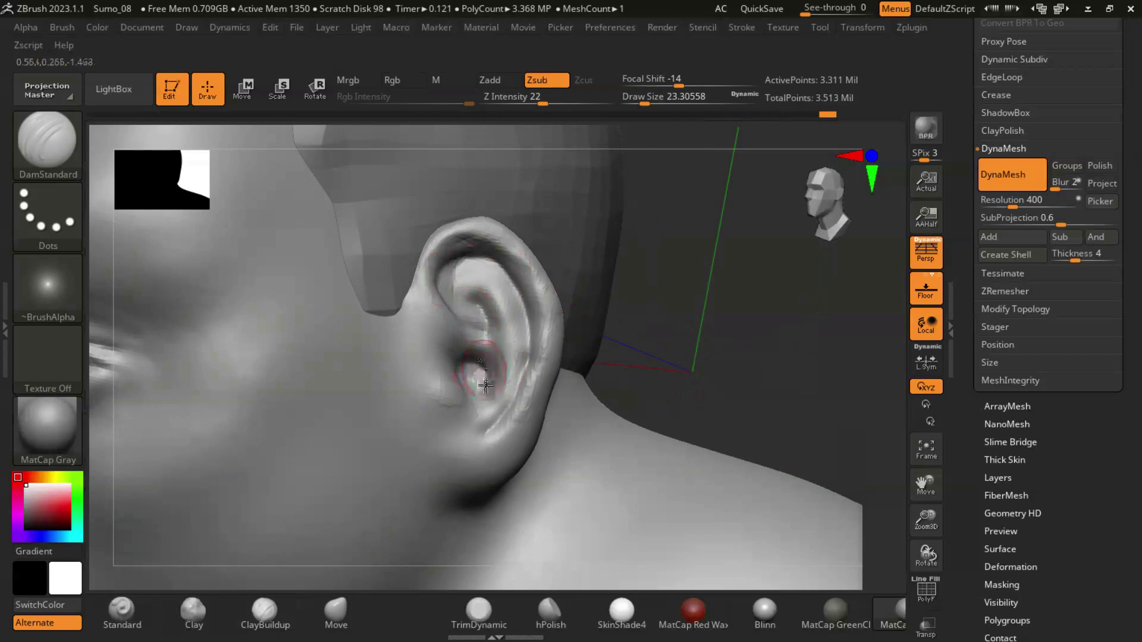
right_drag(485, 385, 718, 382)
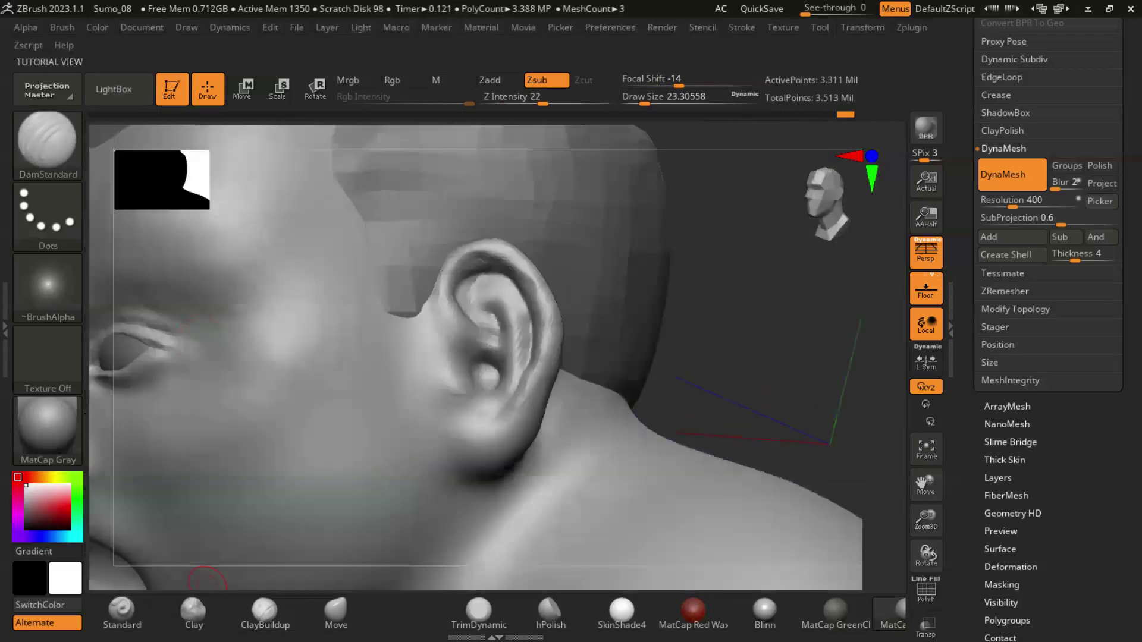
click(264, 610)
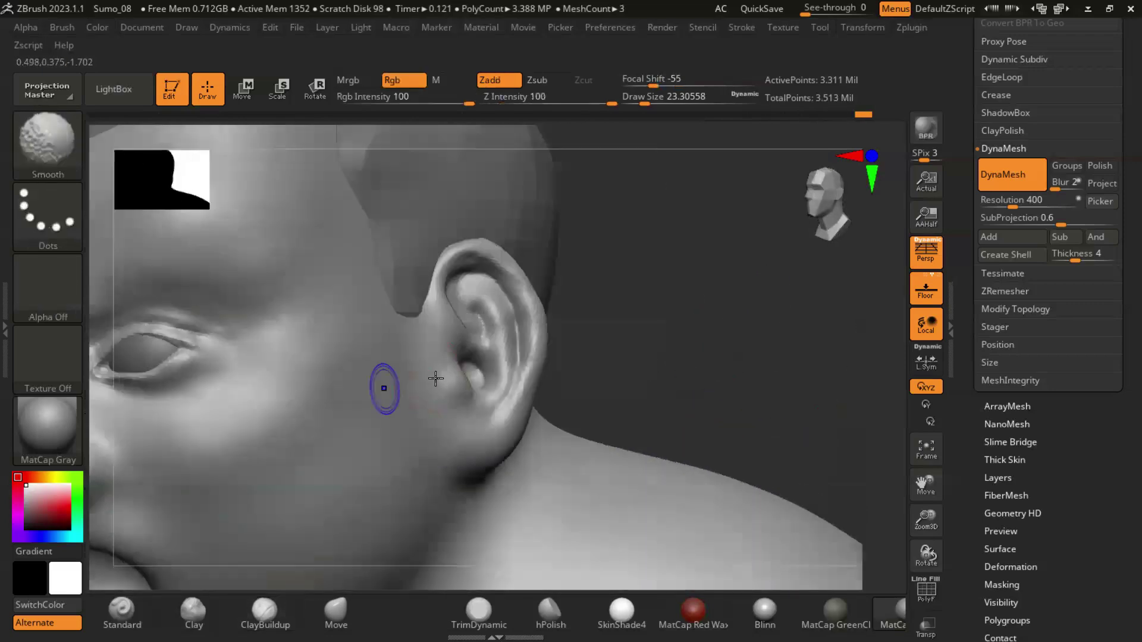
right_drag(456, 376, 644, 355)
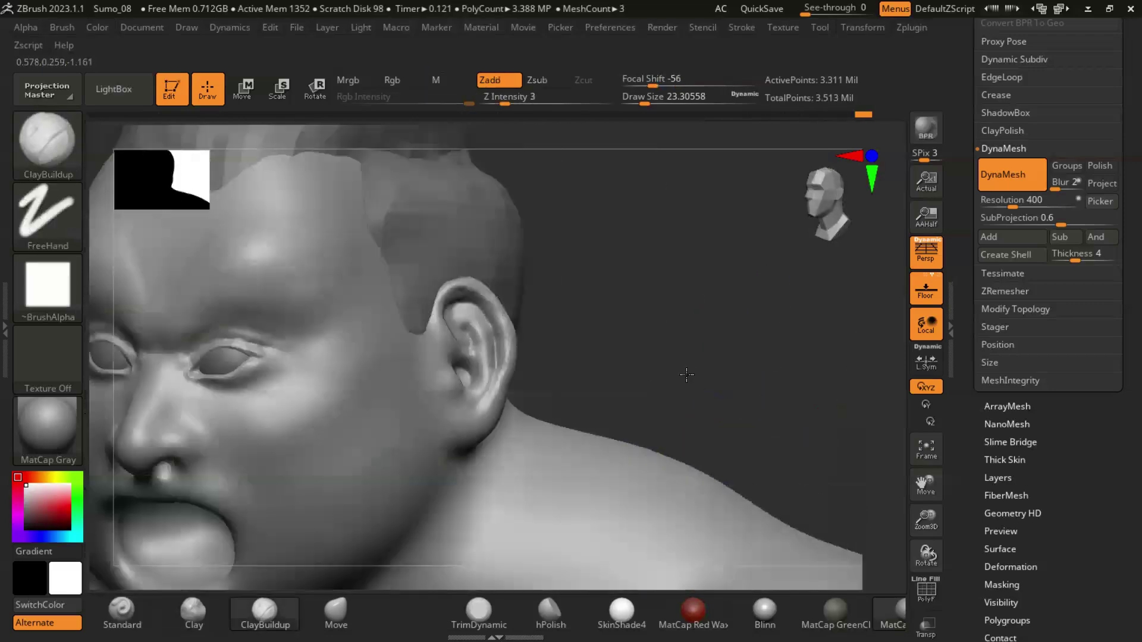
Step: Smooth the eyelid, eye corner and eye rim
mouse_move(645, 354)
ctrl+right_down()
mouse_move(741, 341)
mouse_move(260, 294)
ctrl+right_up()
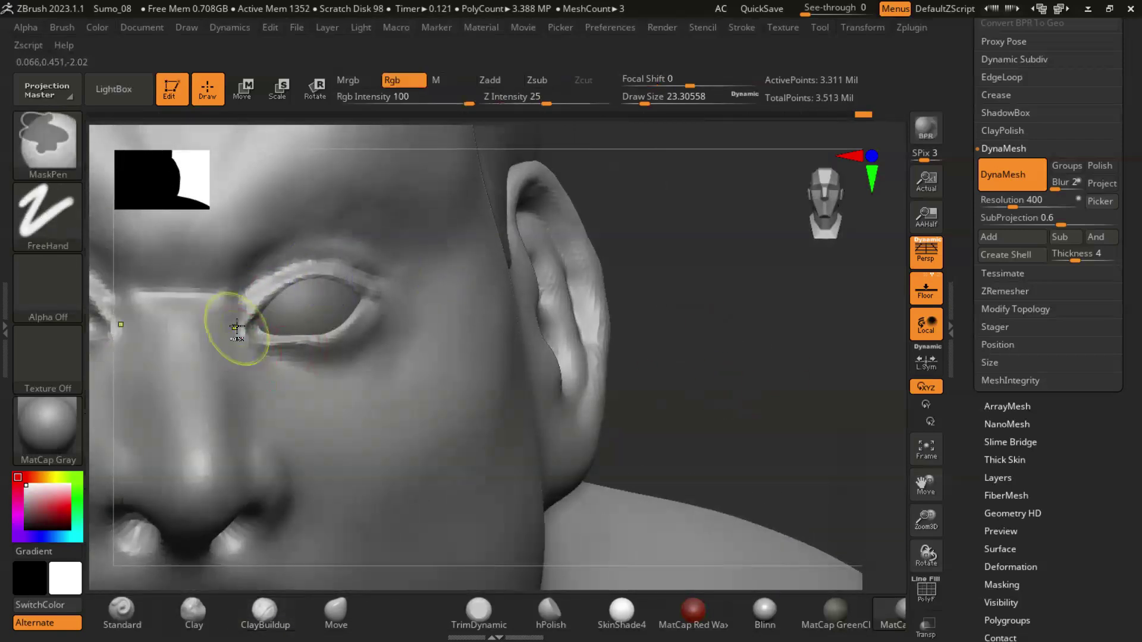
shift+drag(238, 333, 357, 286)
shift+drag(267, 357, 380, 309)
shift+drag(310, 250, 393, 321)
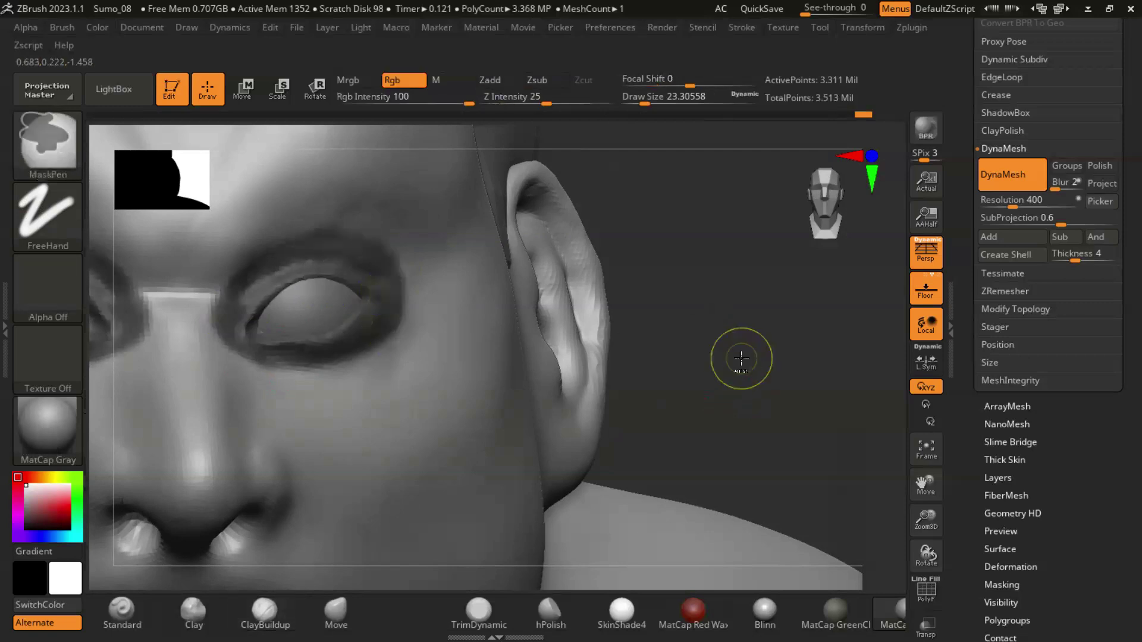
shift+drag(739, 357, 746, 357)
Step: Apply Geometry > ClayPolish to the whole sculpt and view the head from the front
click(982, 130)
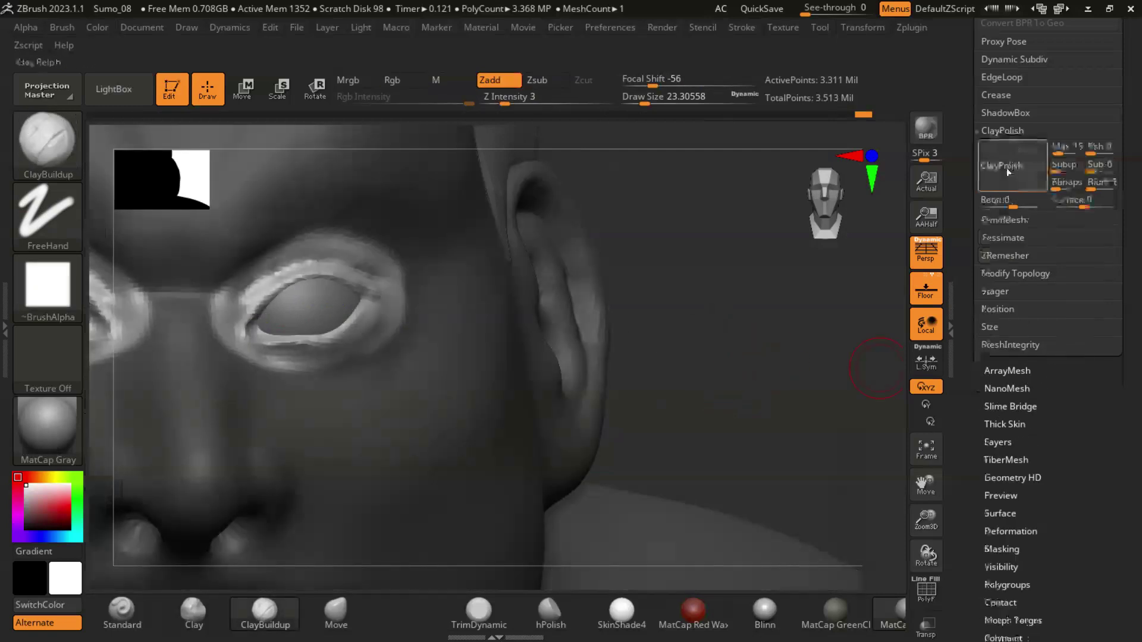
click(1012, 166)
drag(798, 419, 670, 340)
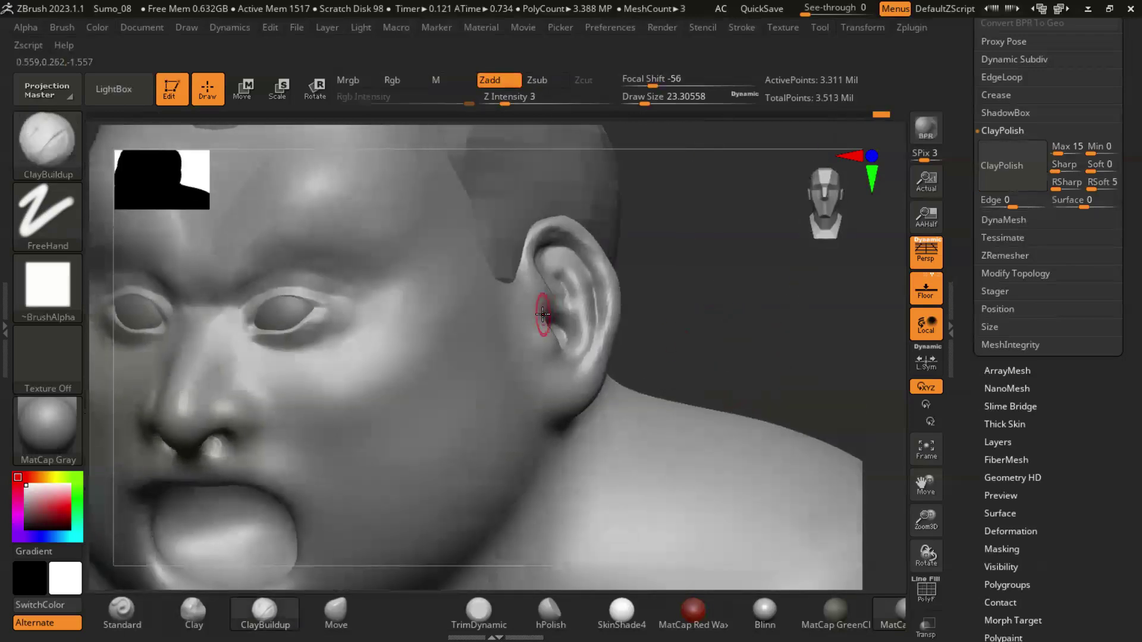
ctrl+drag(542, 315, 546, 389)
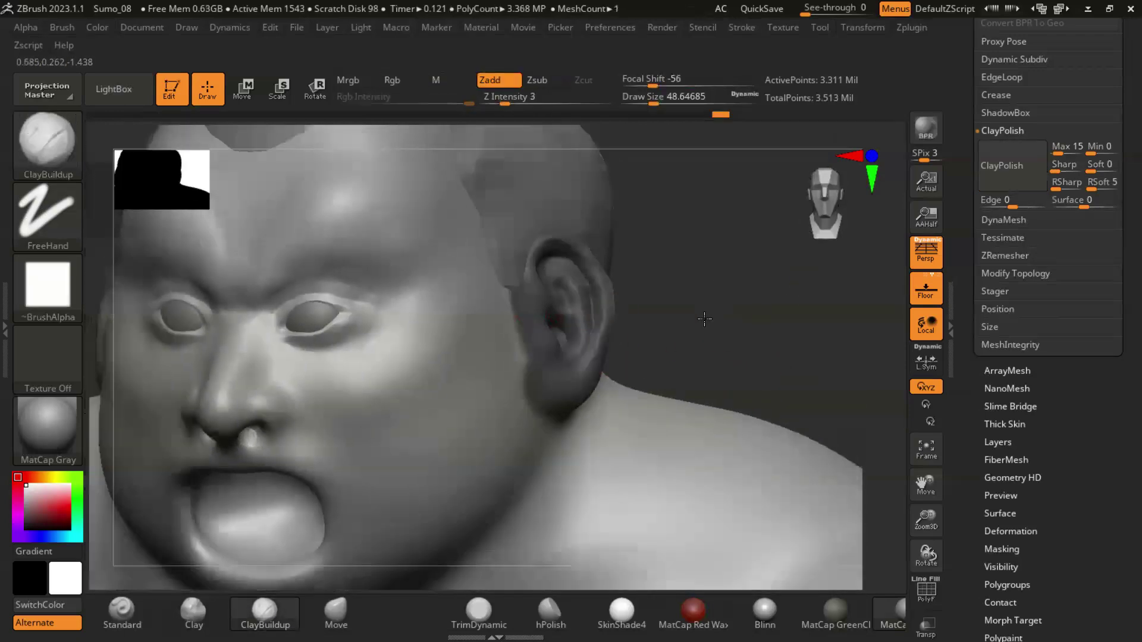
drag(704, 244, 721, 304)
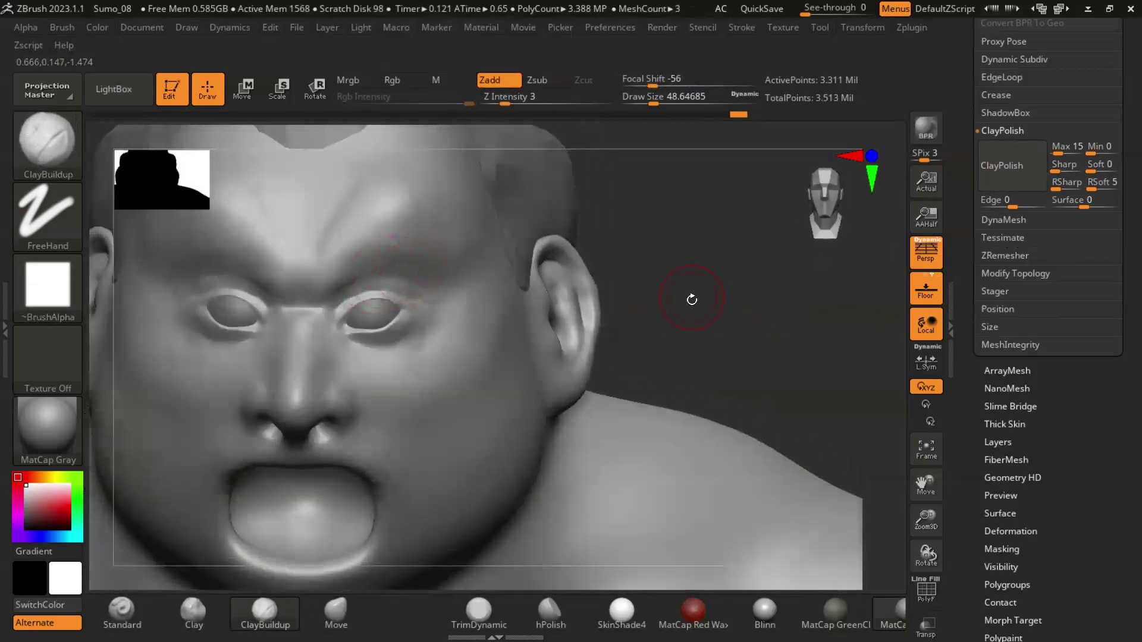
Step: Shrink the Draw Size and build a heavier ridge along the brow with ClayBuildup
key(s)
drag(692, 303, 672, 303)
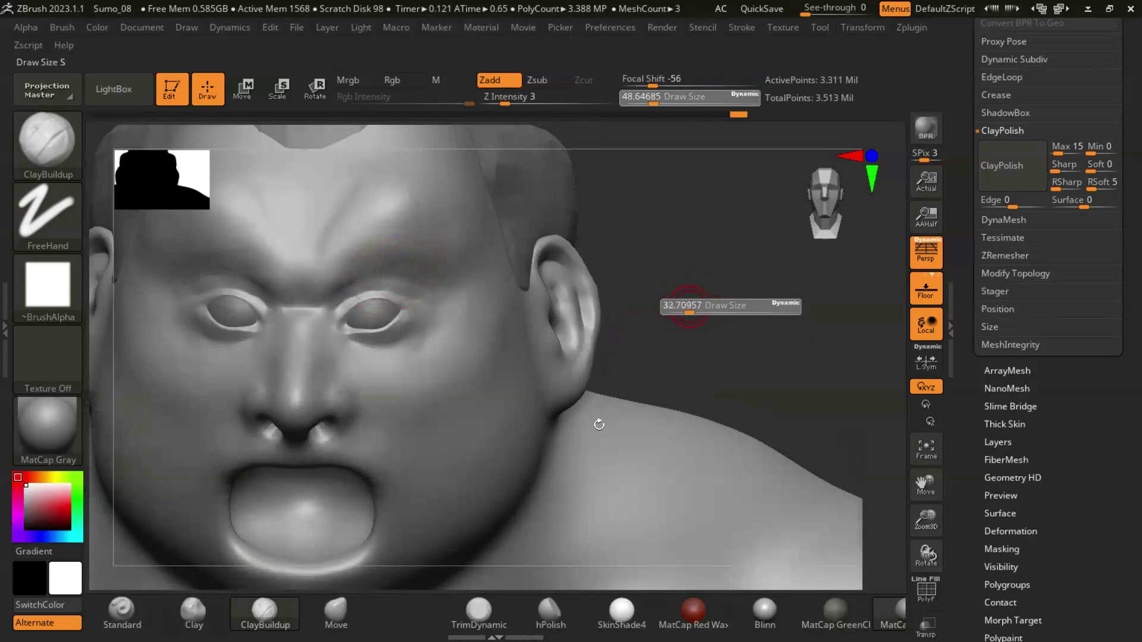
key(b)
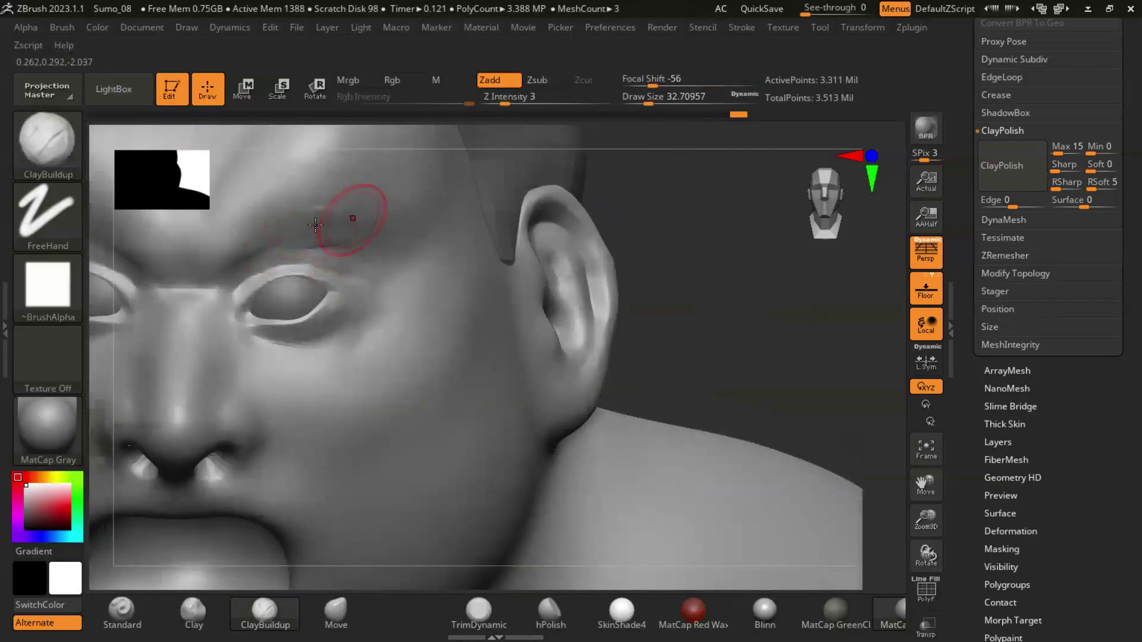
mouse_move(331, 216)
mouse_down()
mouse_move(306, 235)
mouse_move(342, 217)
mouse_up()
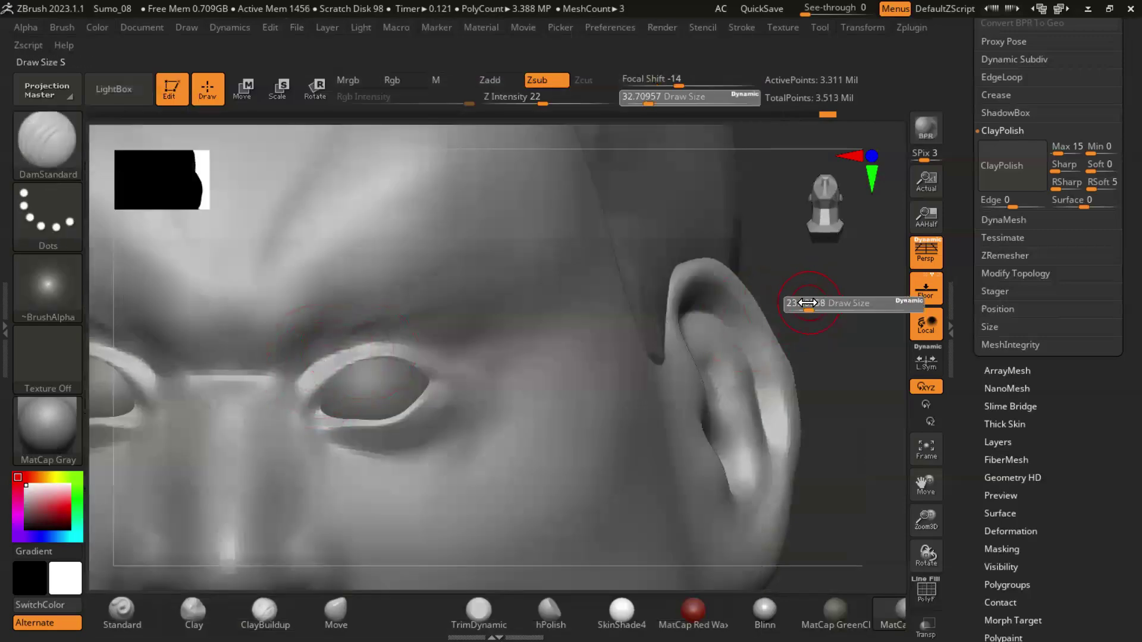
drag(808, 303, 802, 303)
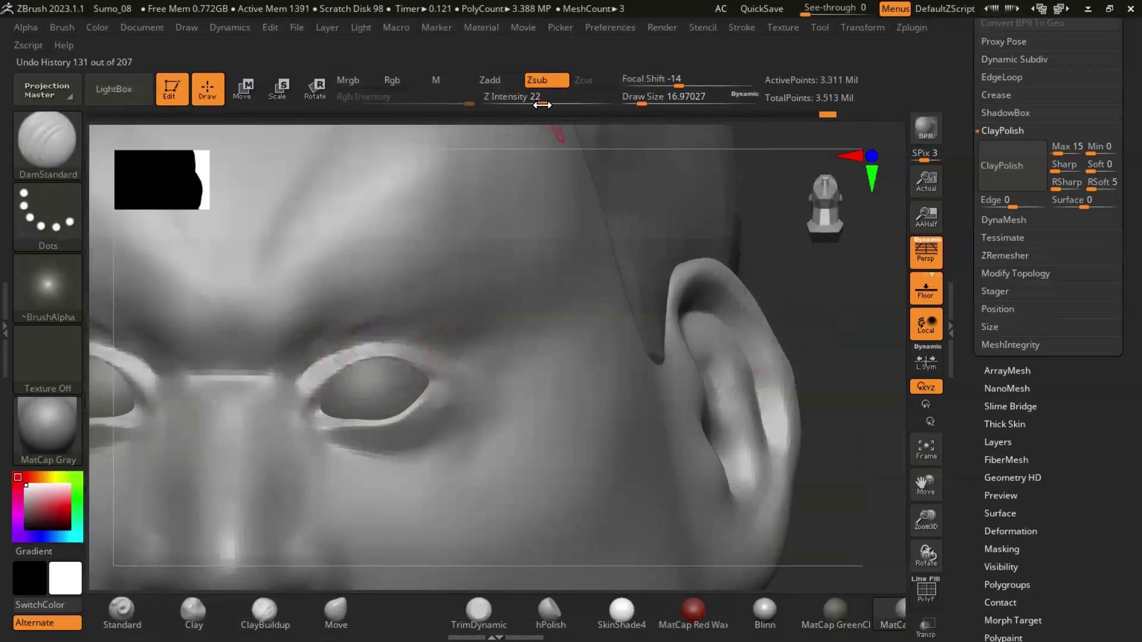
drag(897, 327, 324, 375)
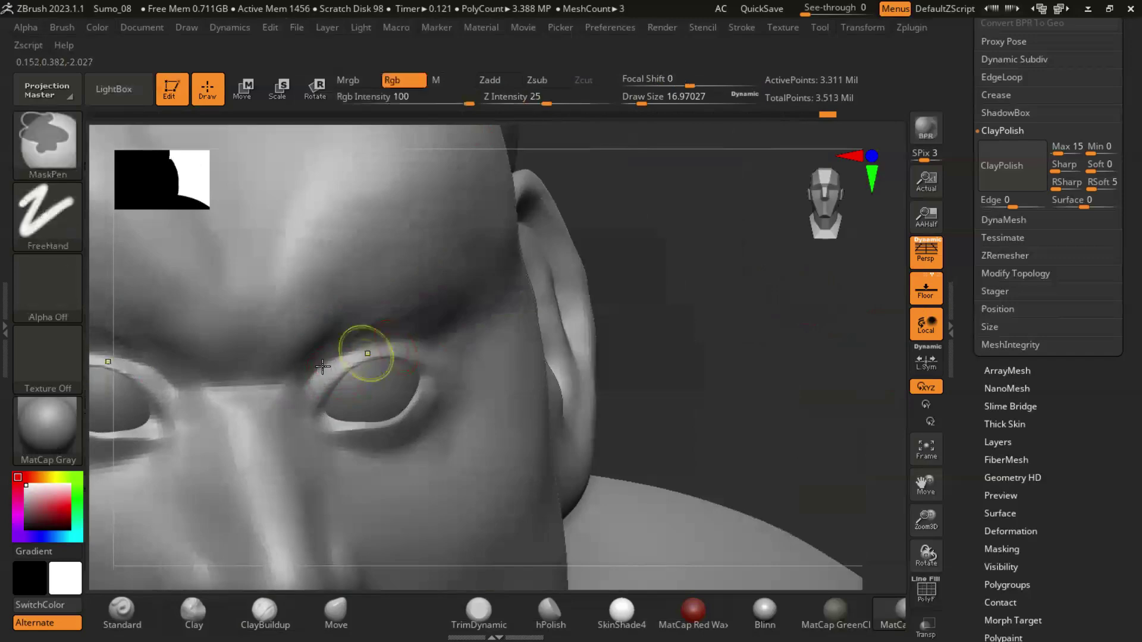
drag(571, 352, 746, 370)
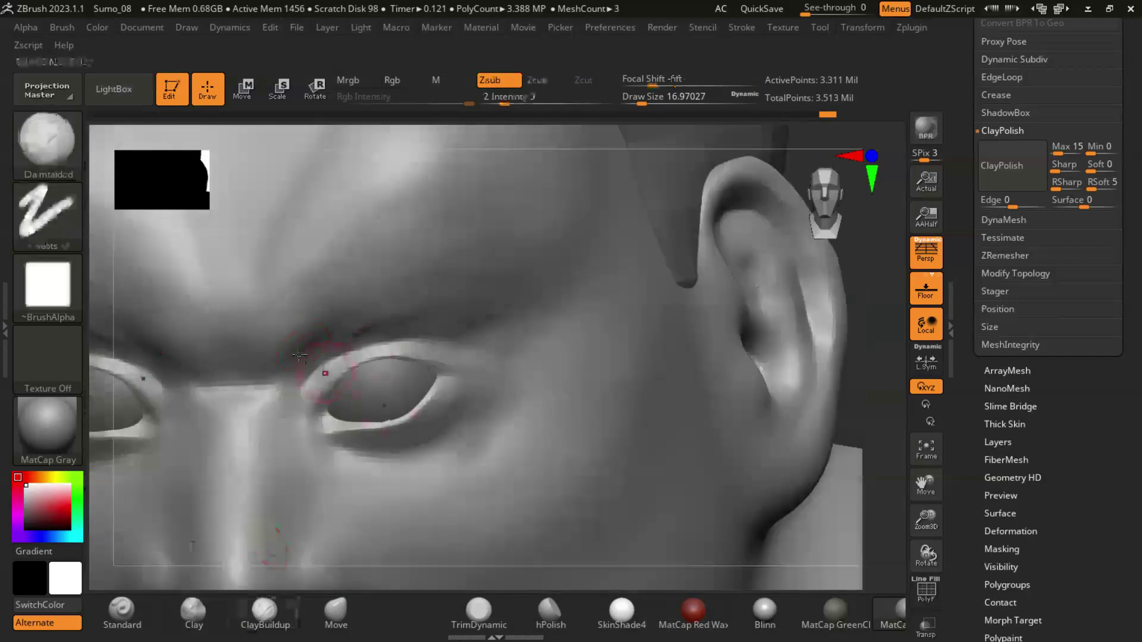
Step: Smooth the brow area, then switch to the Move brush at a larger Draw Size
key(shift)
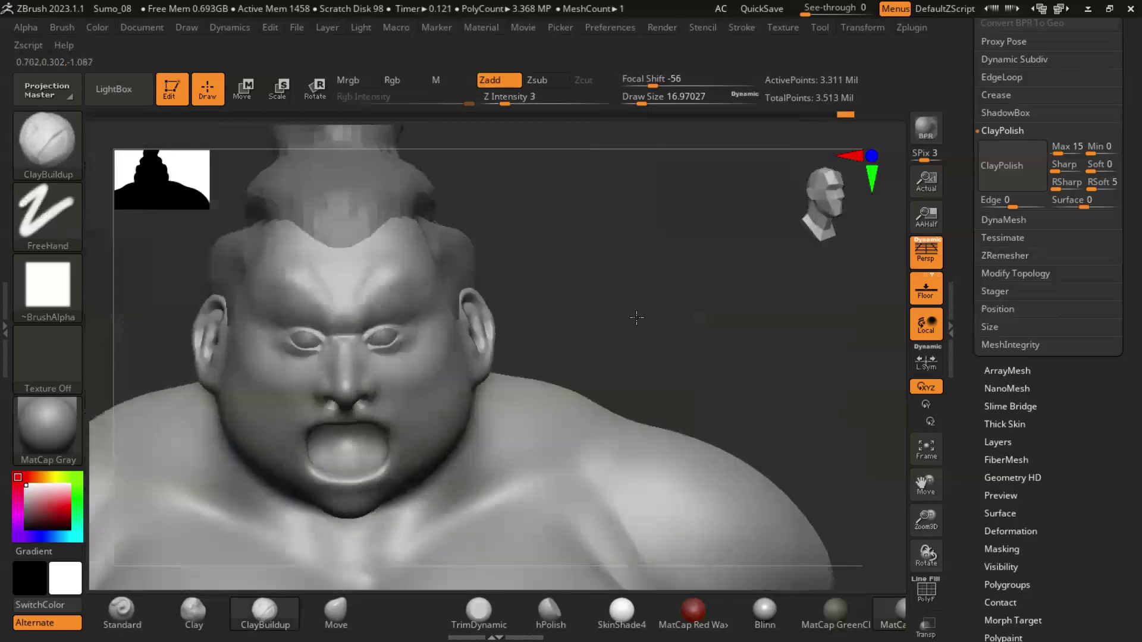
mouse_move(863, 409)
mouse_down()
mouse_move(615, 314)
mouse_move(754, 289)
mouse_up()
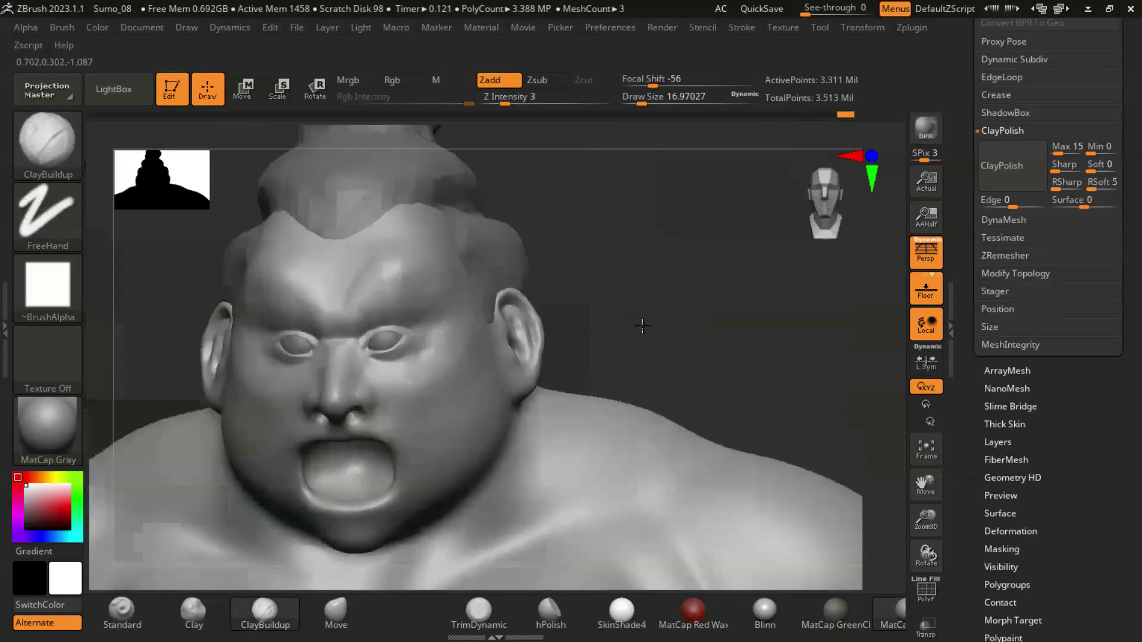
key(s)
key(b)
key(m)
key(v)
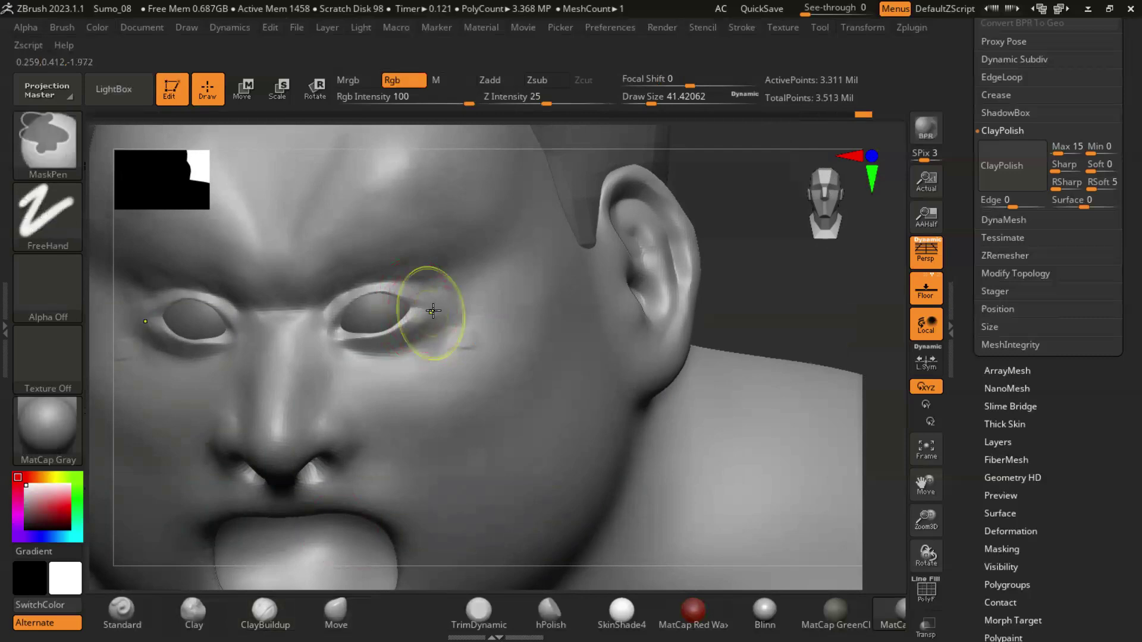
mouse_move(527, 345)
mouse_down()
mouse_move(714, 307)
mouse_move(738, 333)
mouse_up()
drag(785, 519, 166, 553)
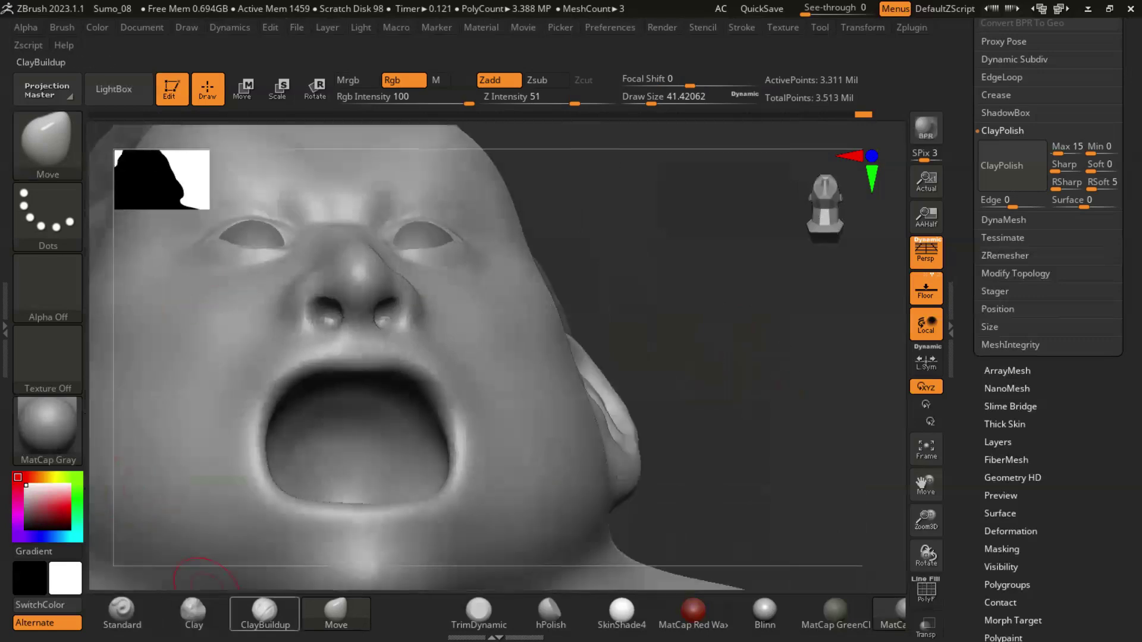
Step: Carve creases into the mouth corners with DamStandard, orbiting below to check mouth and nostrils
key(b)
key(d)
key(s)
key(s)
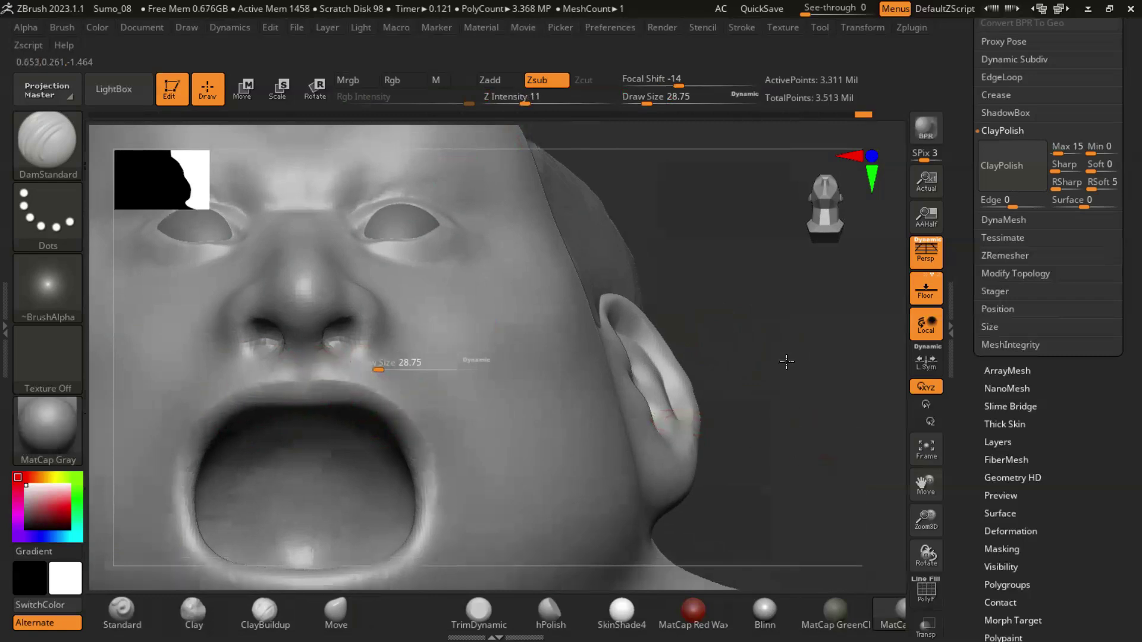
alt+right_drag(438, 503, 428, 390)
drag(427, 386, 416, 439)
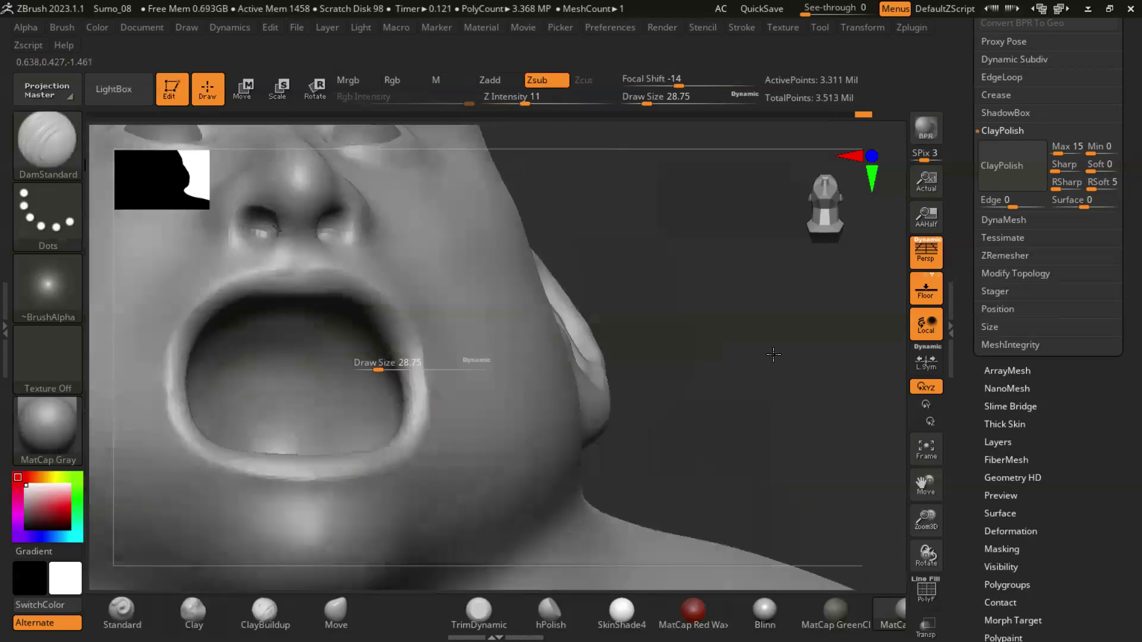
right_drag(290, 486, 276, 269)
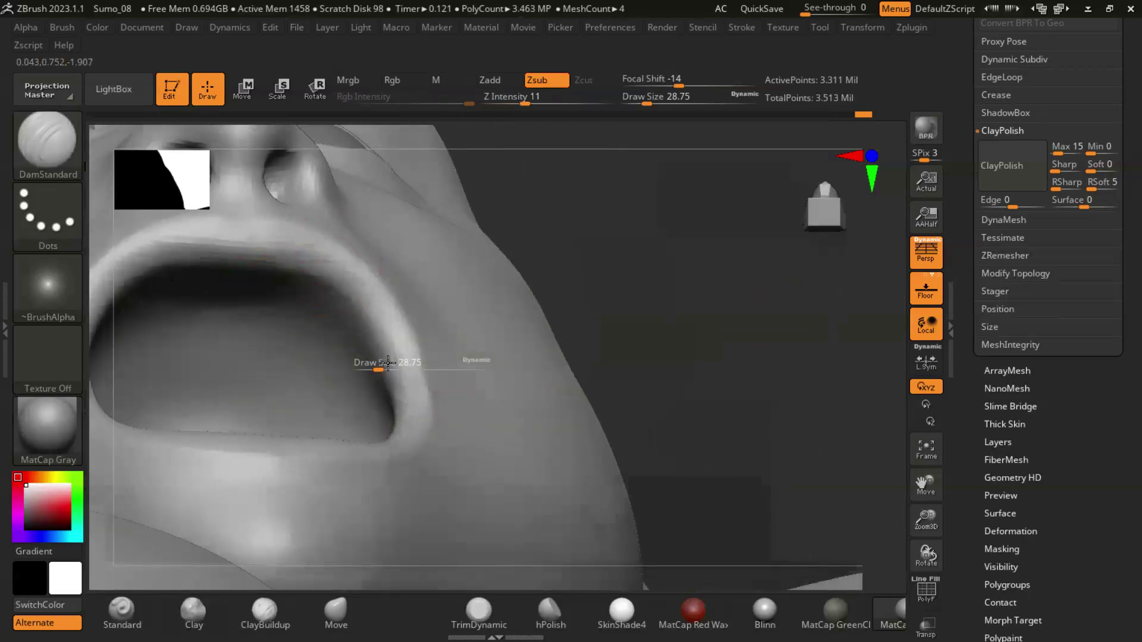
right_drag(398, 423, 392, 403)
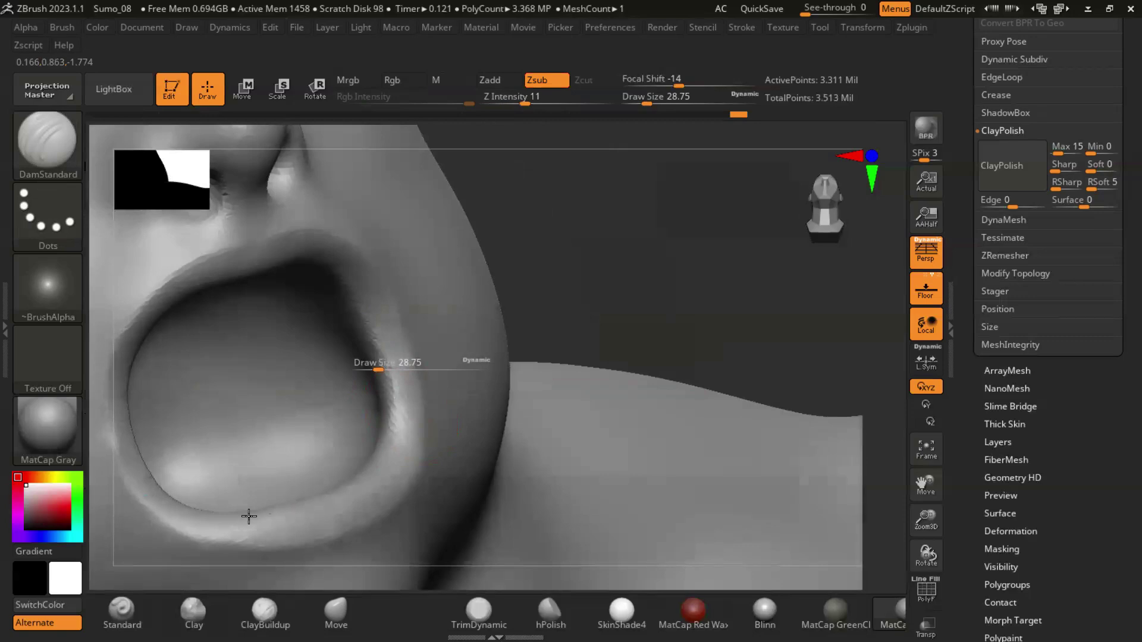
right_drag(249, 516, 264, 410)
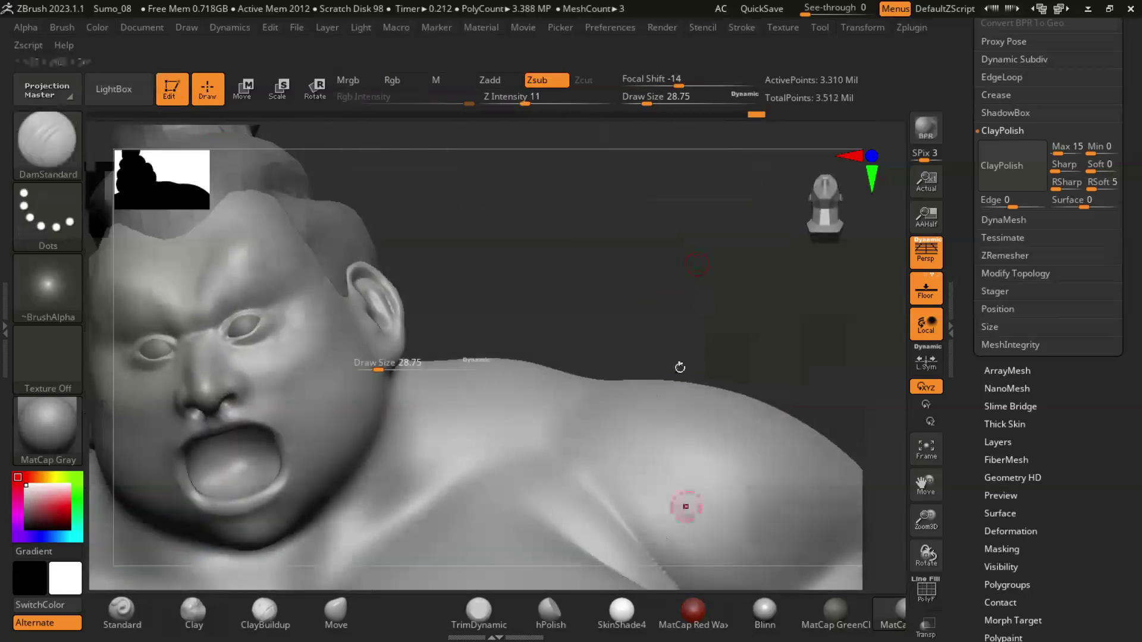
drag(680, 367, 735, 347)
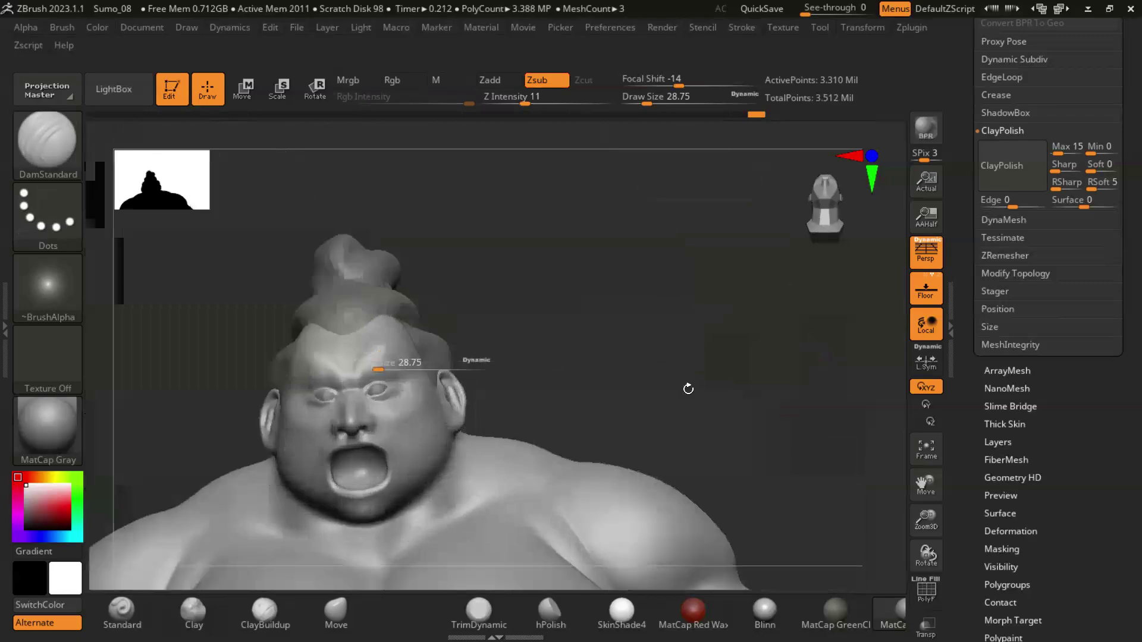
drag(736, 347, 1022, 212)
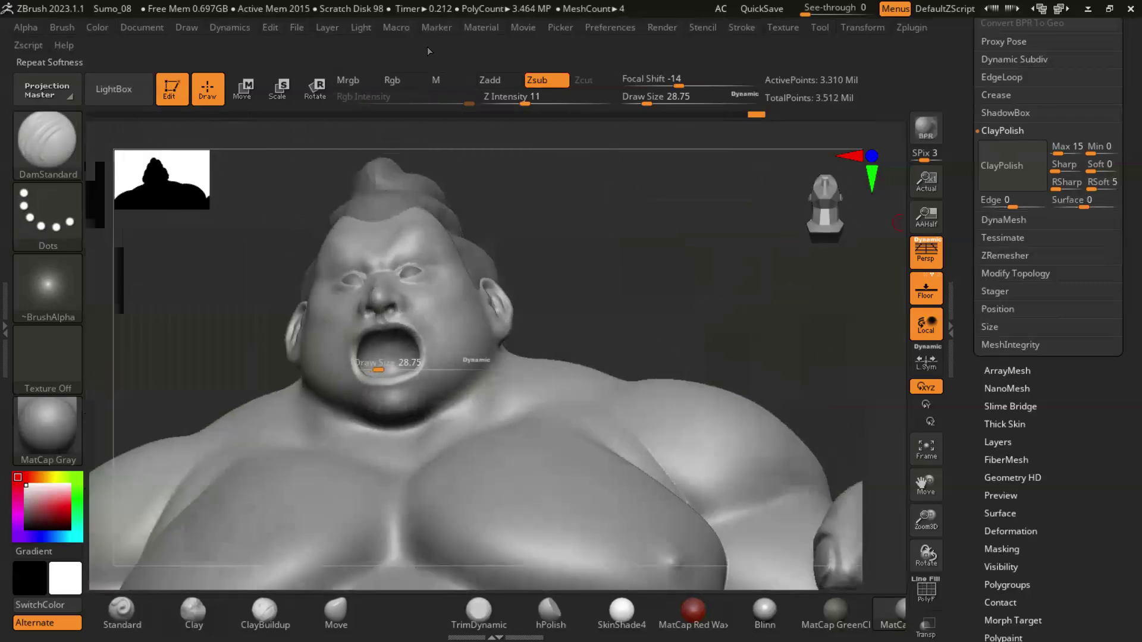
Step: Save the project as Sumo_09
click(297, 27)
click(419, 56)
click(586, 367)
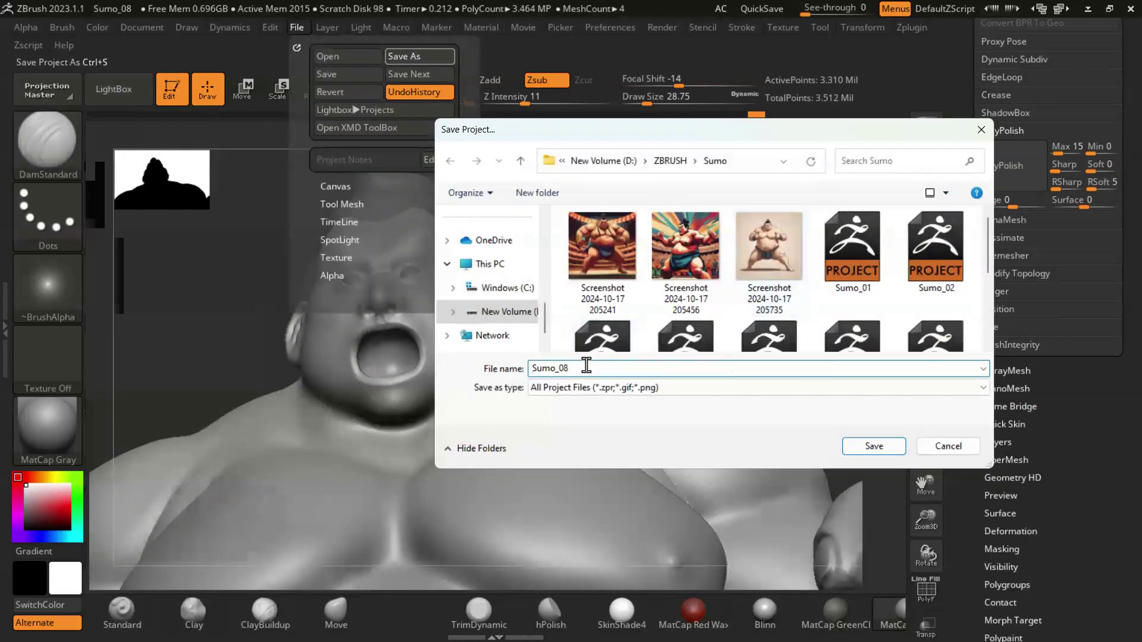
key(Return)
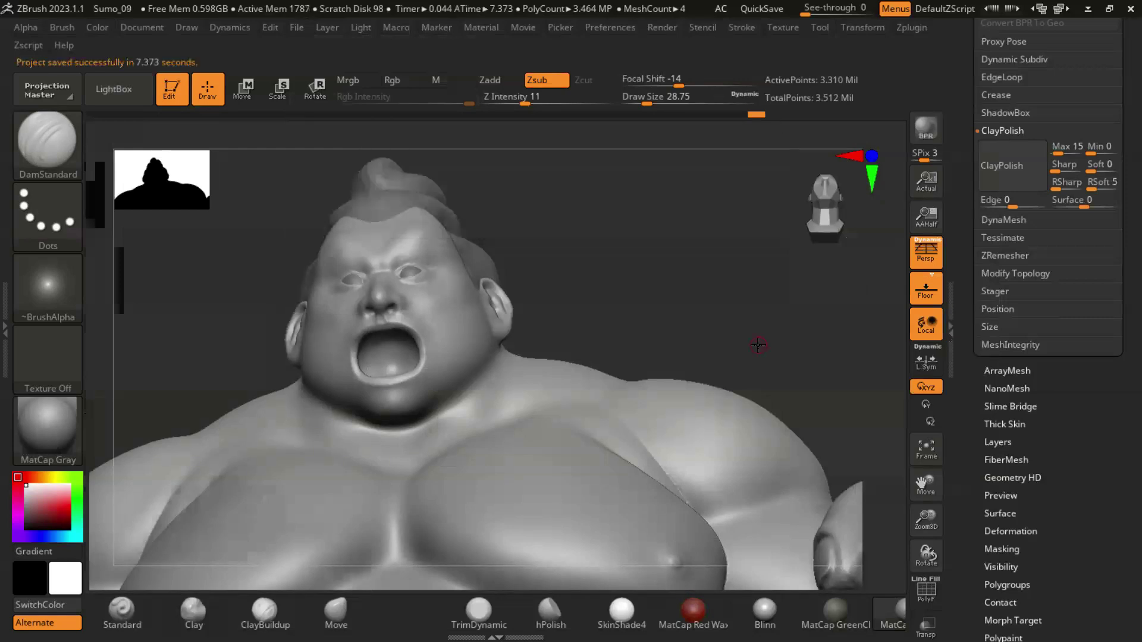
Step: Scroll up to the Subtool palette and open the Append list of 3D meshes
drag(787, 301, 893, 259)
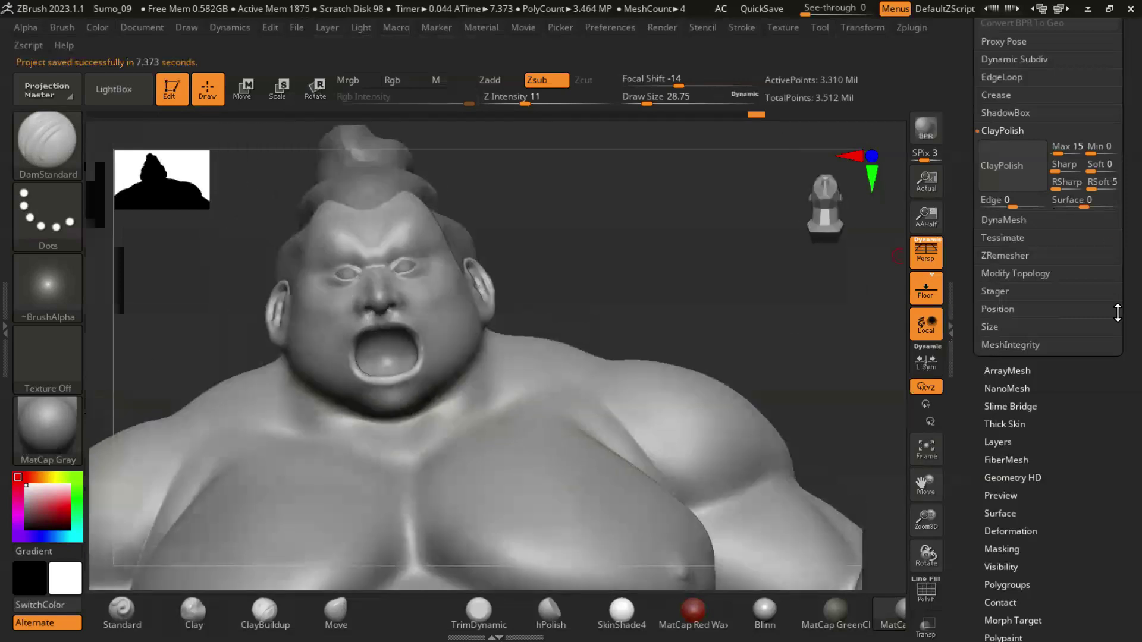
scroll(1013, 244, up, 10)
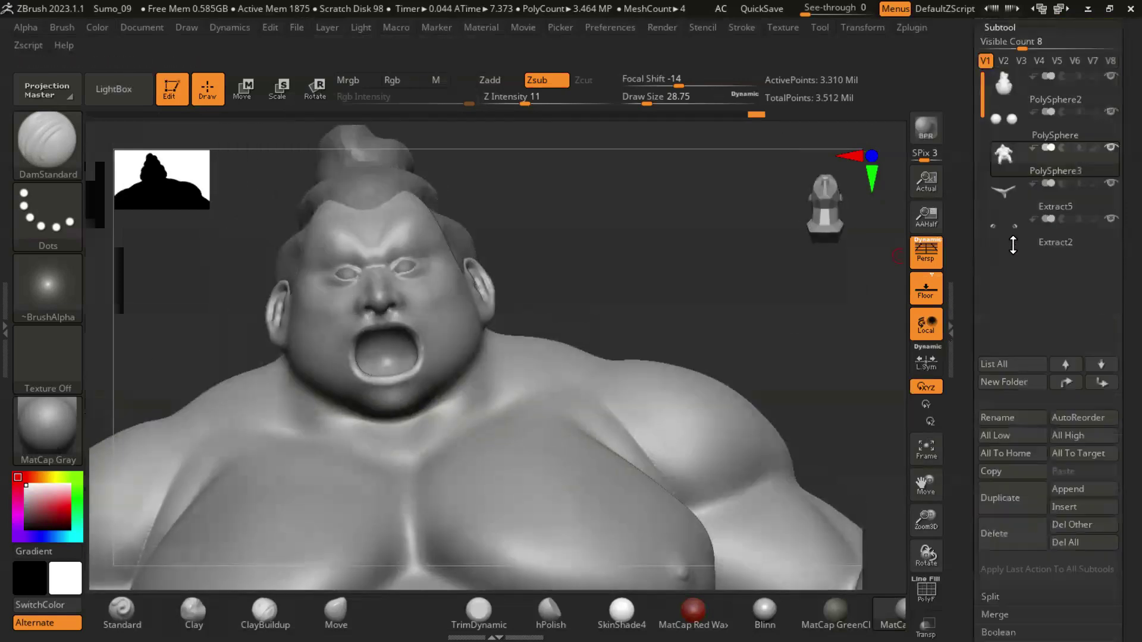
click(1081, 488)
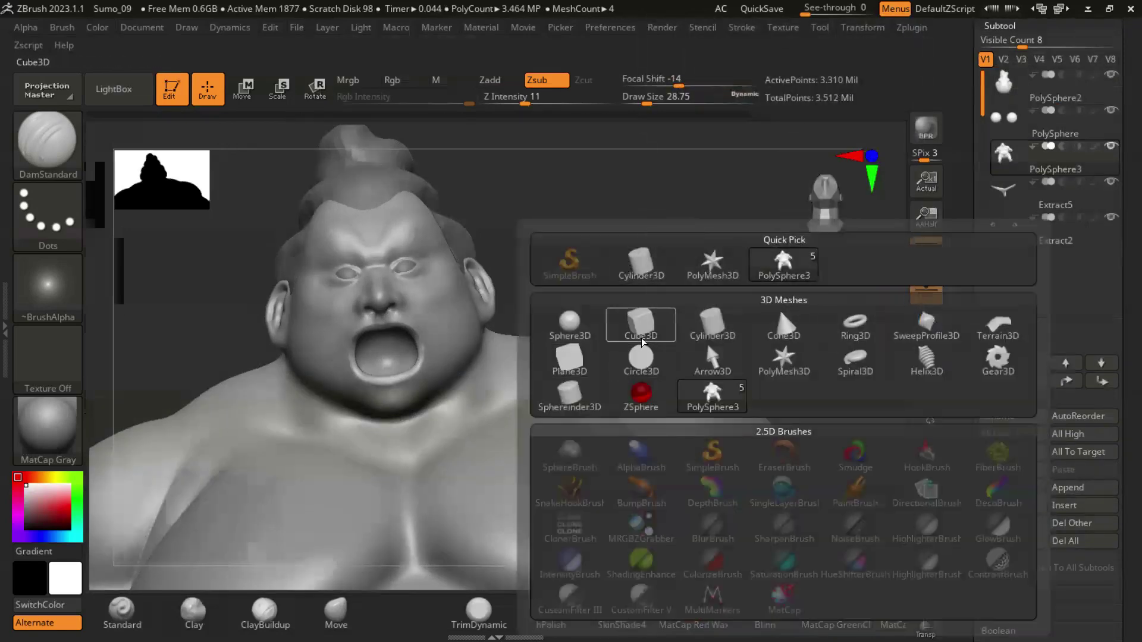
Step: Append a Cylinder3D subtool, move it into the mouth and scale it up to widen the opening
click(641, 262)
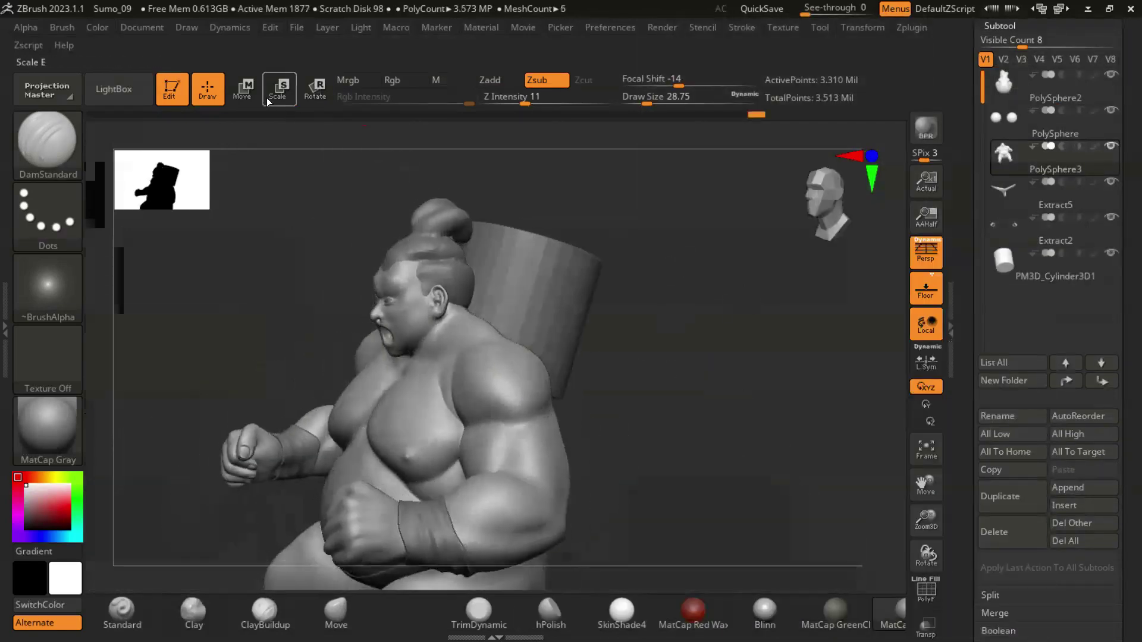
click(242, 89)
alt+click(535, 280)
mouse_move(654, 297)
mouse_down()
mouse_move(696, 313)
mouse_move(691, 302)
mouse_move(740, 254)
mouse_up()
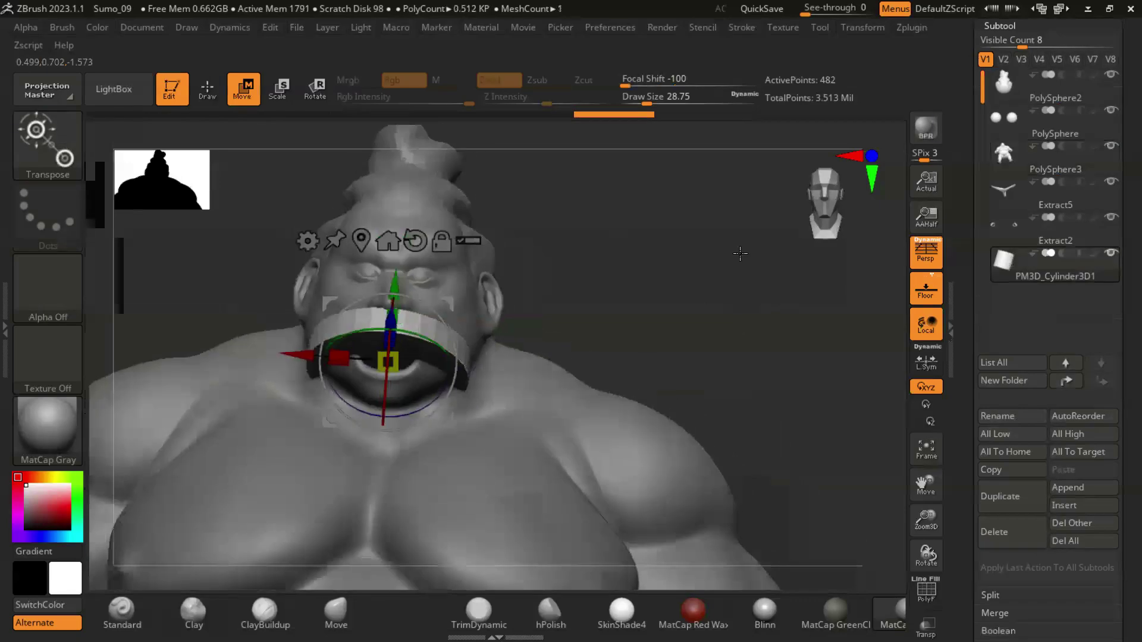
drag(740, 253, 392, 363)
drag(465, 332, 455, 352)
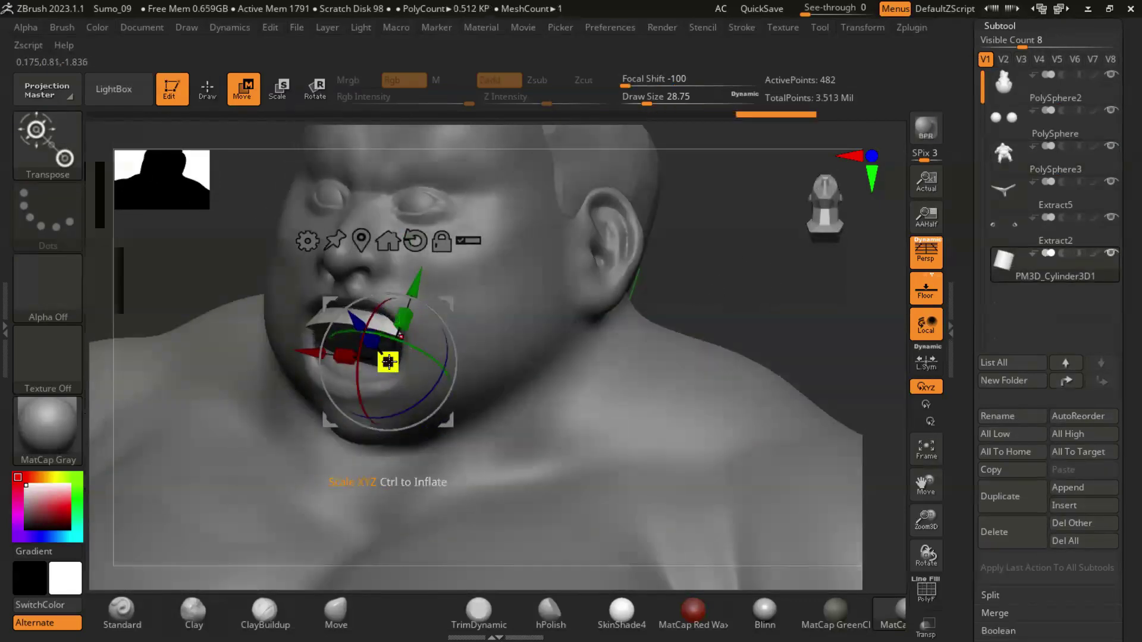
mouse_move(388, 362)
mouse_down()
mouse_move(691, 263)
mouse_move(411, 295)
mouse_move(595, 273)
mouse_up()
scroll(1125, 223, down, 5)
click(1008, 444)
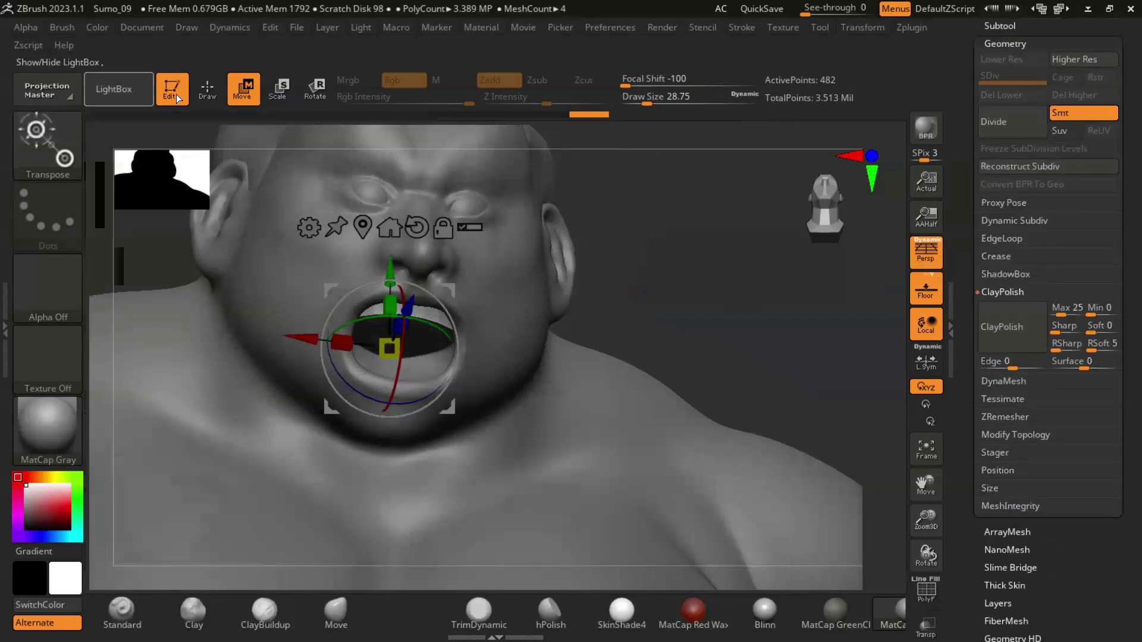
Step: Subdivide the mouth cylinder twice
click(207, 89)
click(1016, 123)
alt+drag(773, 292, 957, 163)
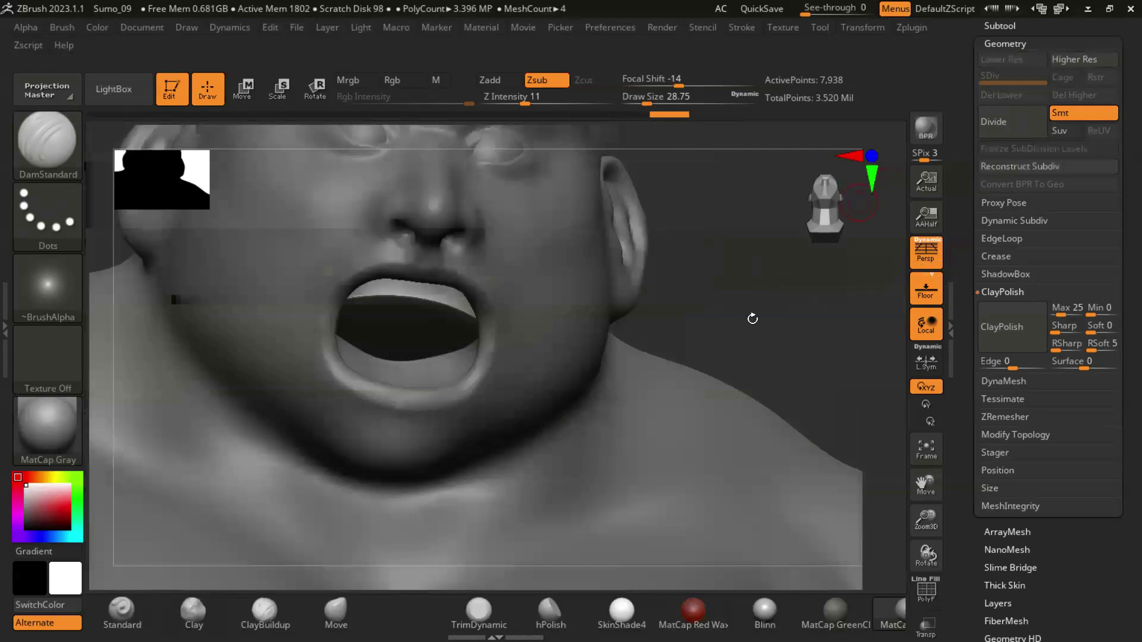
drag(752, 319, 762, 361)
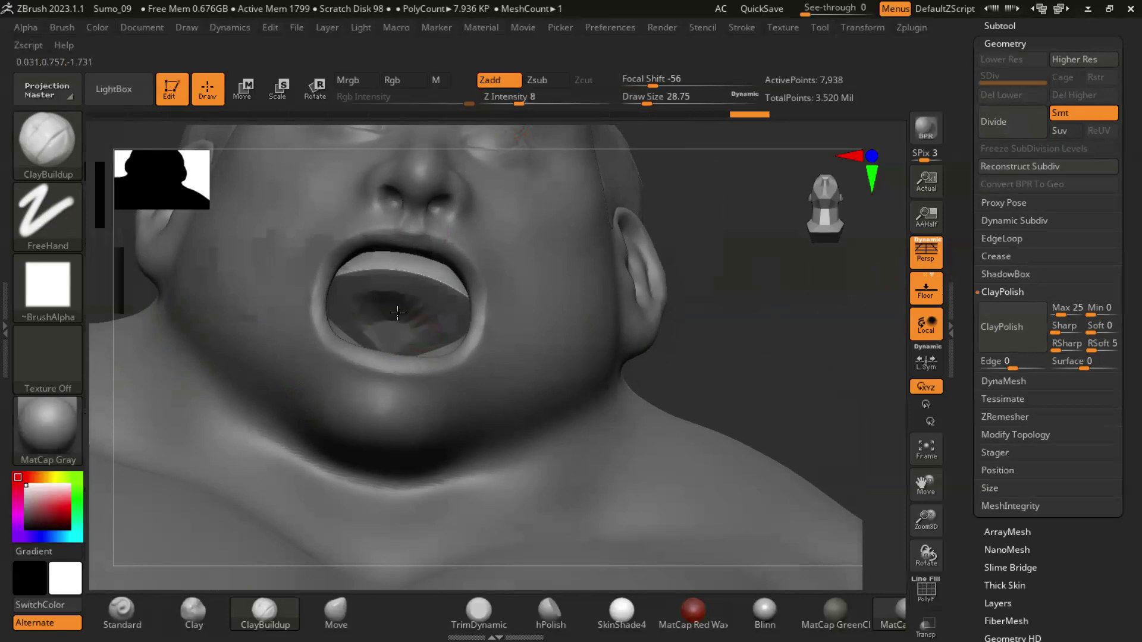
Step: DynaMesh the mouth cylinder at Resolution 200
scroll(1089, 276, down, 5)
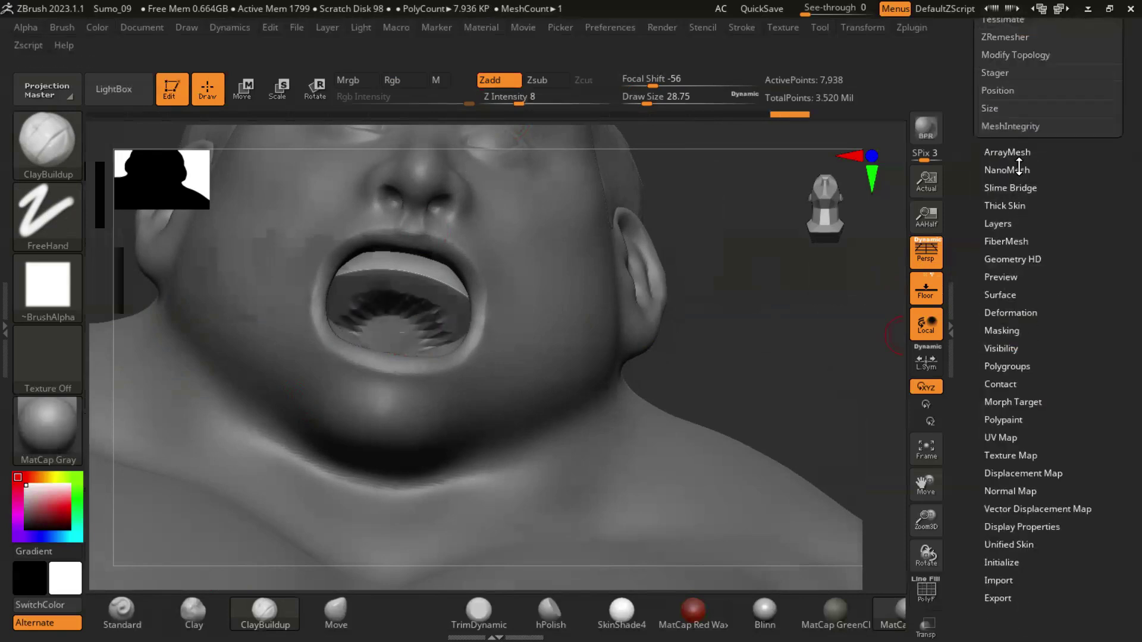
scroll(1112, 169, up, 1)
scroll(1086, 146, up, 1)
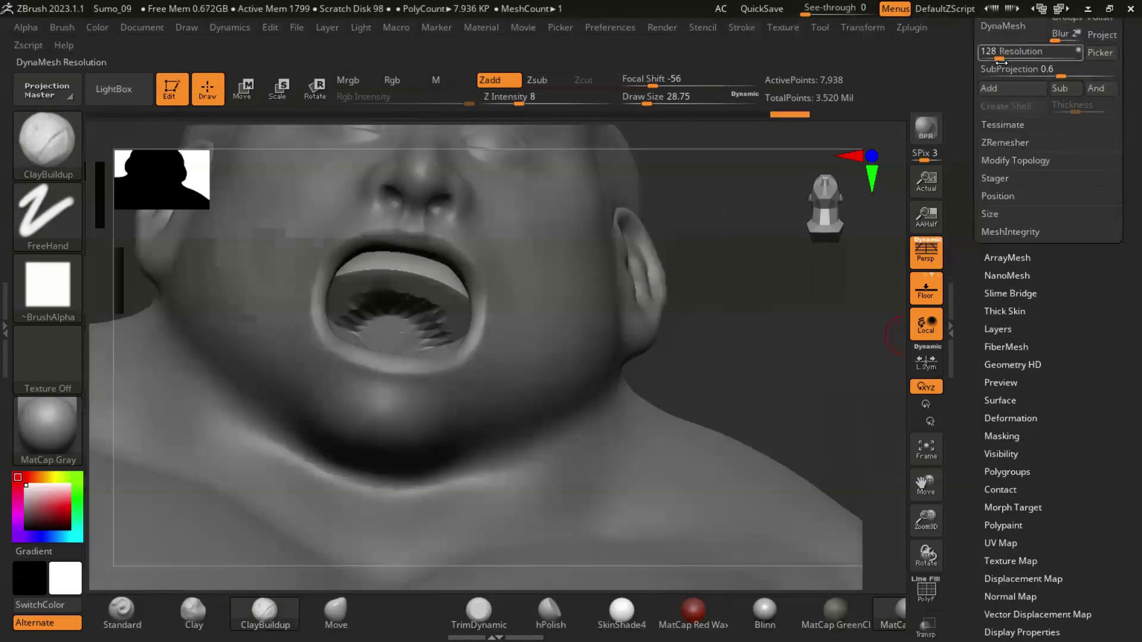
scroll(1001, 63, up, 1)
scroll(999, 119, up, 1)
text(4)
key(Return)
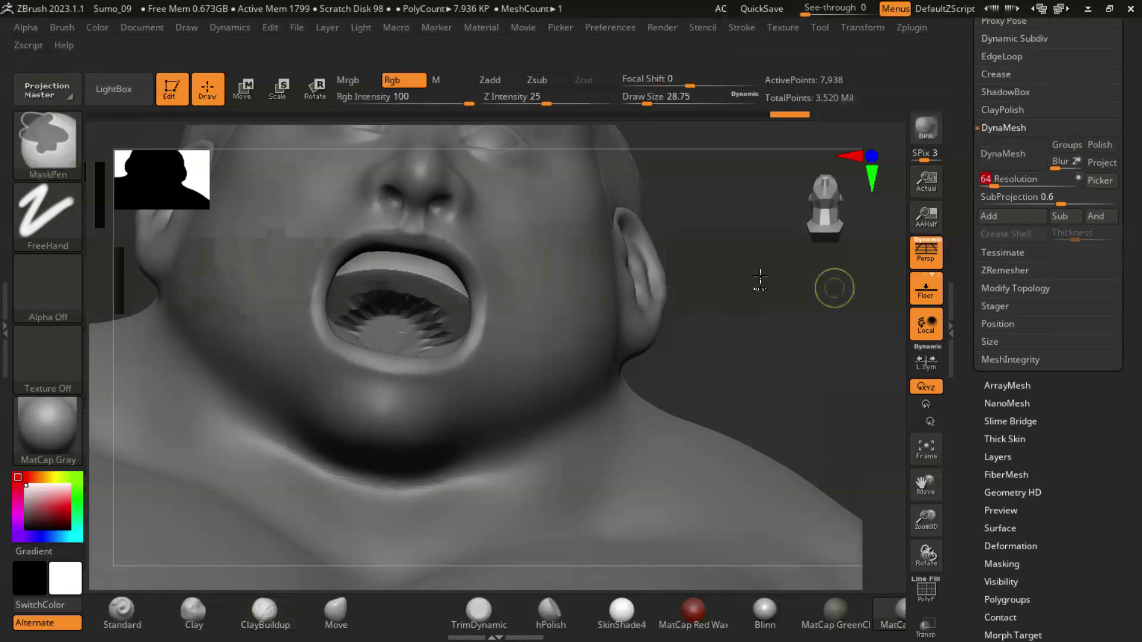
click(1003, 162)
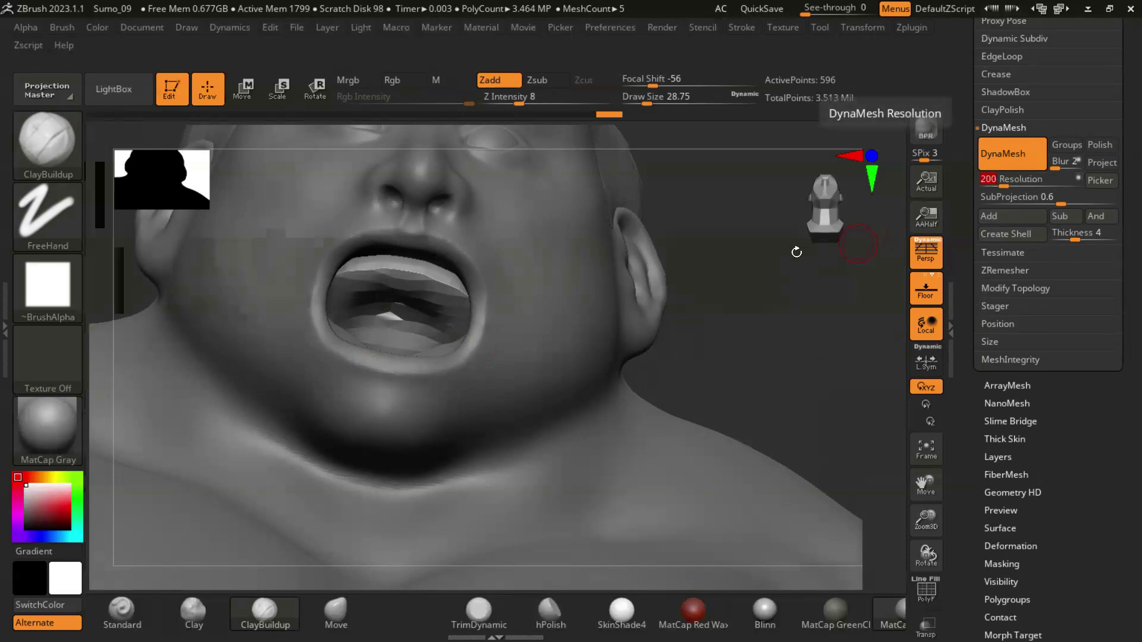
key(Return)
mouse_move(680, 324)
mouse_down()
mouse_move(414, 307)
mouse_move(875, 241)
mouse_move(868, 232)
mouse_up()
Step: Push the mouth piece deeper into the mouth and build up its inner surface with ClayBuildup
drag(389, 307, 389, 298)
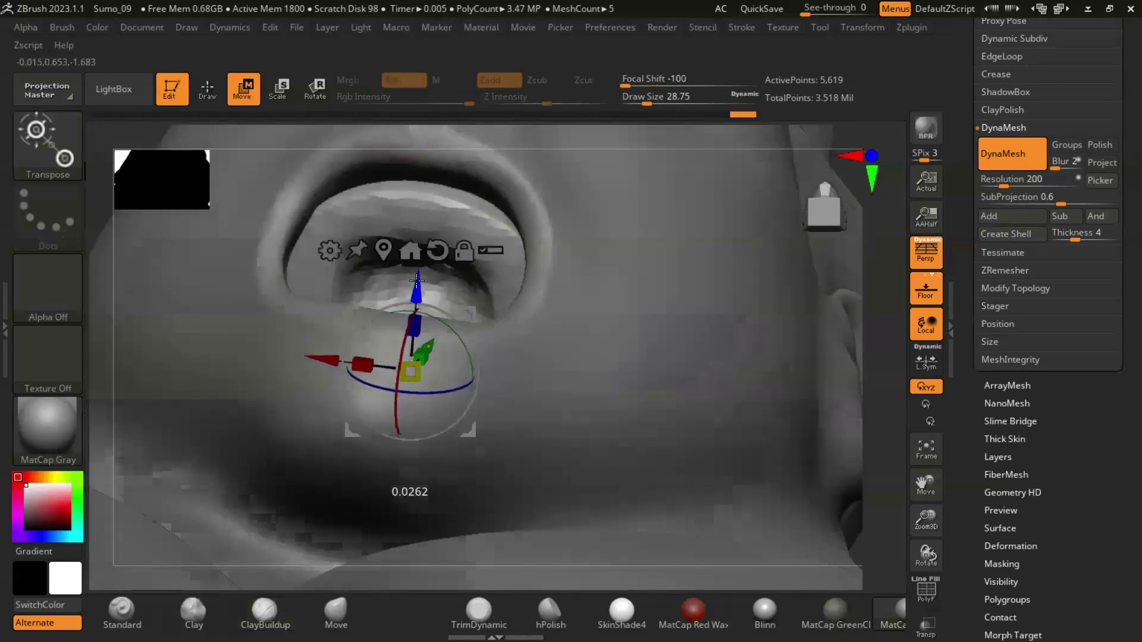
mouse_move(416, 309)
right_down()
mouse_move(616, 318)
mouse_move(670, 352)
mouse_move(720, 332)
right_up()
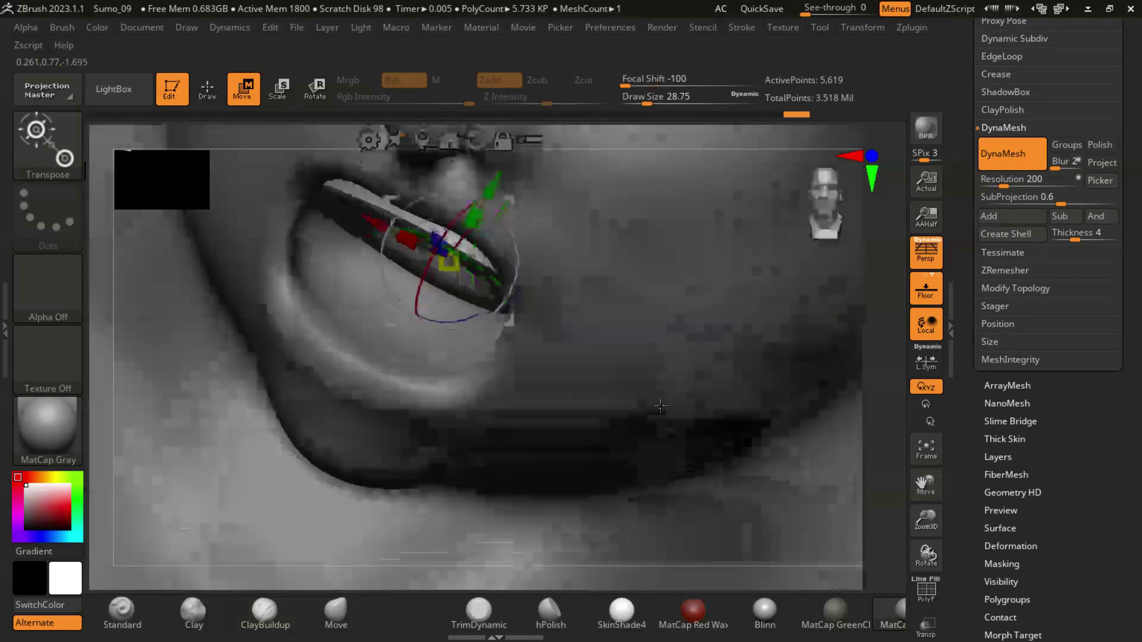
click(206, 89)
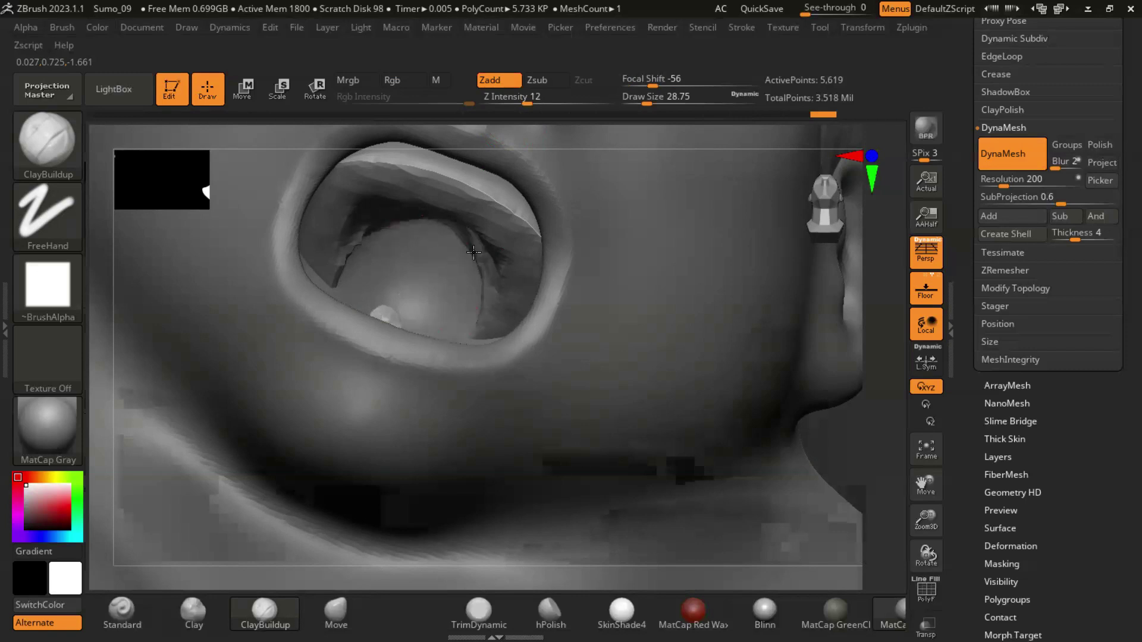
right_drag(376, 316, 387, 224)
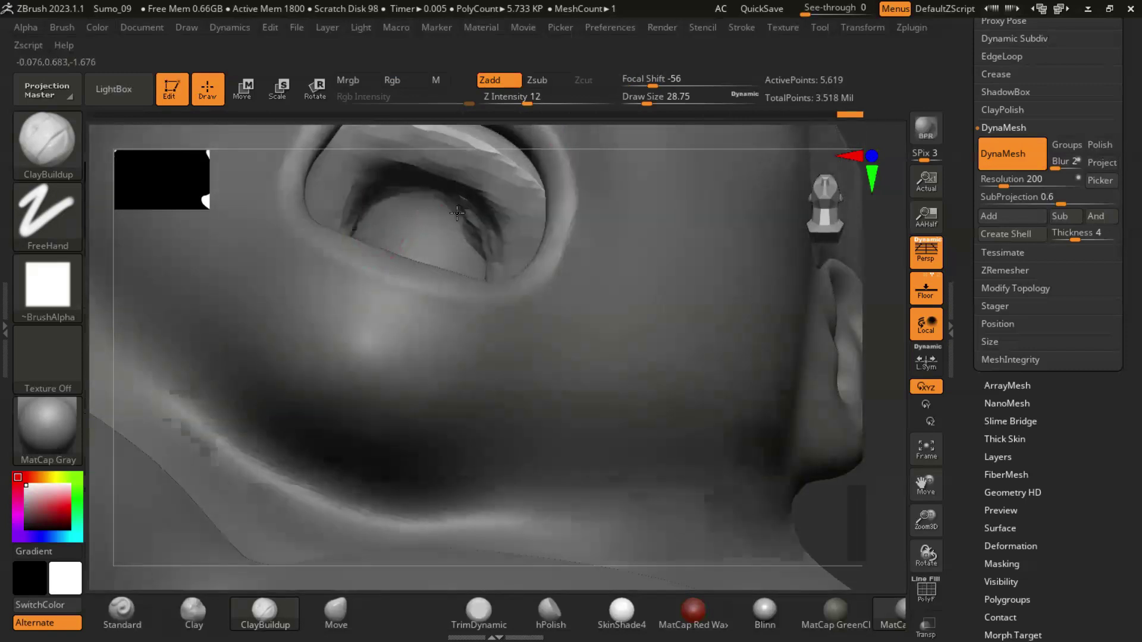
mouse_move(457, 213)
right_down()
mouse_move(497, 288)
mouse_move(617, 334)
mouse_move(469, 351)
mouse_move(433, 330)
mouse_move(464, 312)
right_up()
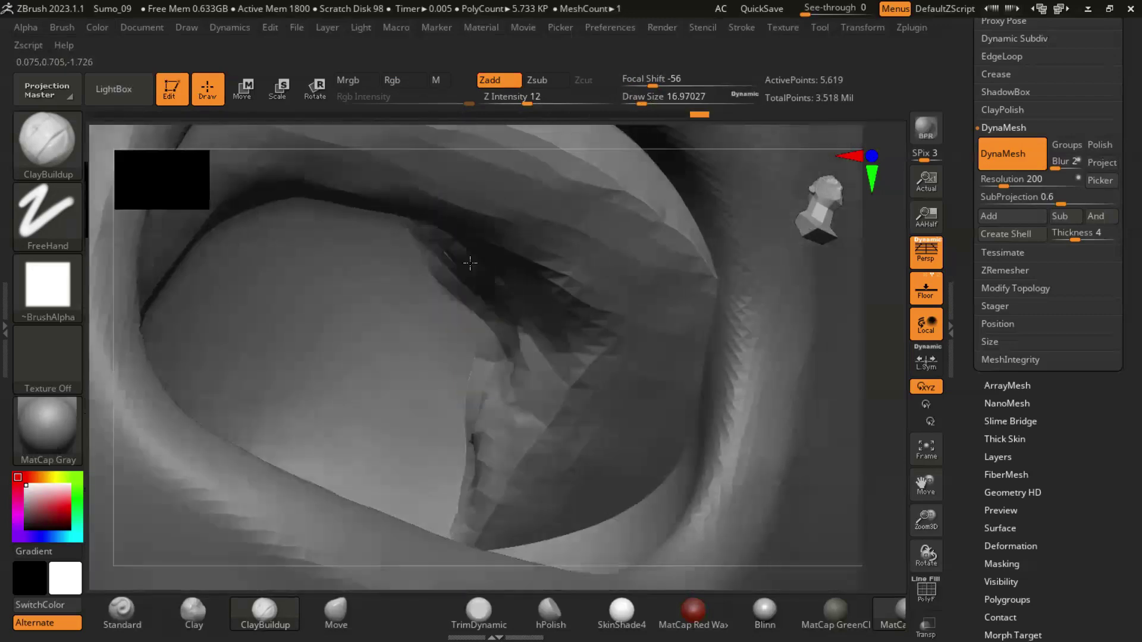
mouse_move(399, 333)
right_down()
mouse_move(464, 408)
mouse_move(511, 433)
mouse_move(487, 287)
right_up()
drag(612, 375, 486, 275)
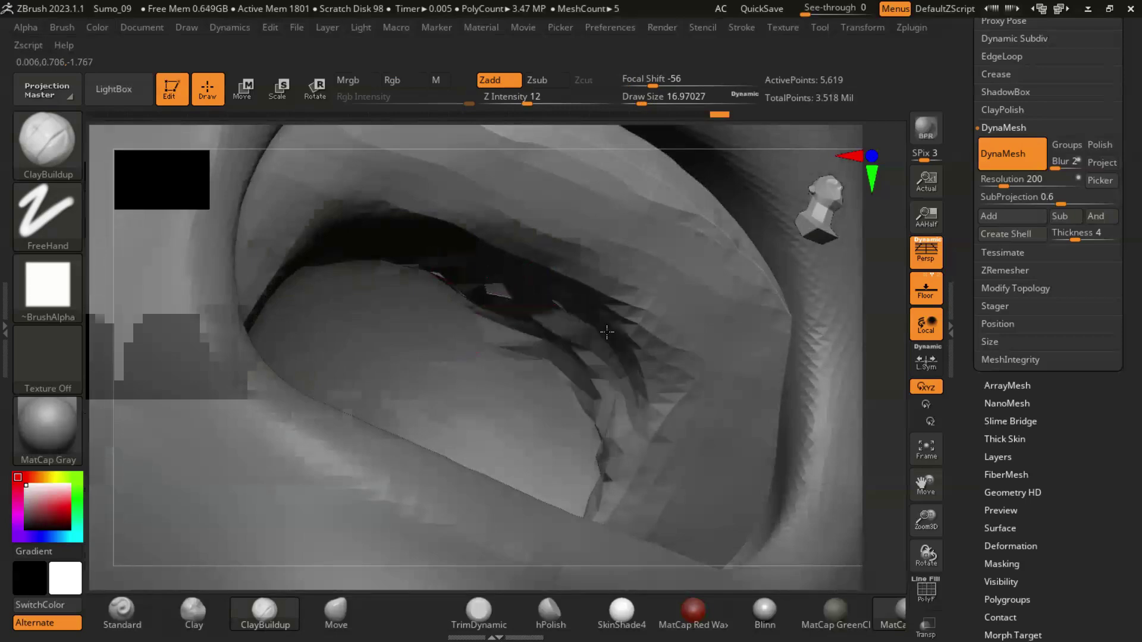
mouse_move(521, 315)
right_down()
mouse_move(600, 465)
mouse_move(574, 489)
mouse_move(828, 420)
mouse_move(668, 428)
mouse_move(821, 417)
right_up()
Step: Check the mouth piece's fit with Rotate Transpose, then return to sculpting
click(310, 91)
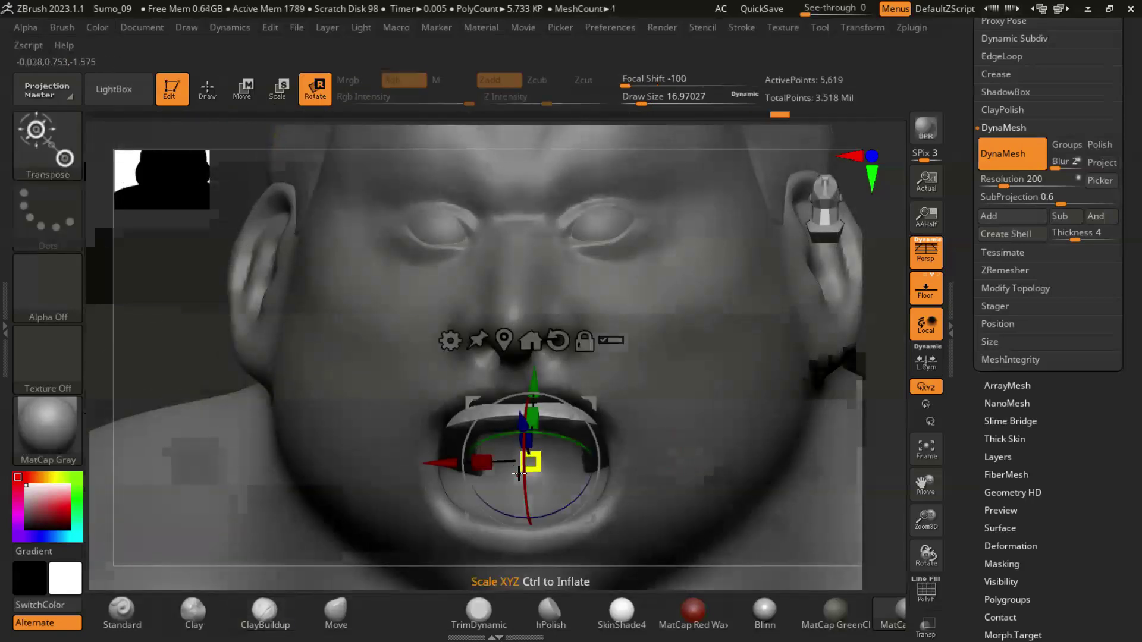
mouse_move(523, 476)
right_down()
mouse_move(735, 492)
mouse_move(647, 381)
mouse_move(622, 423)
mouse_move(485, 227)
right_up()
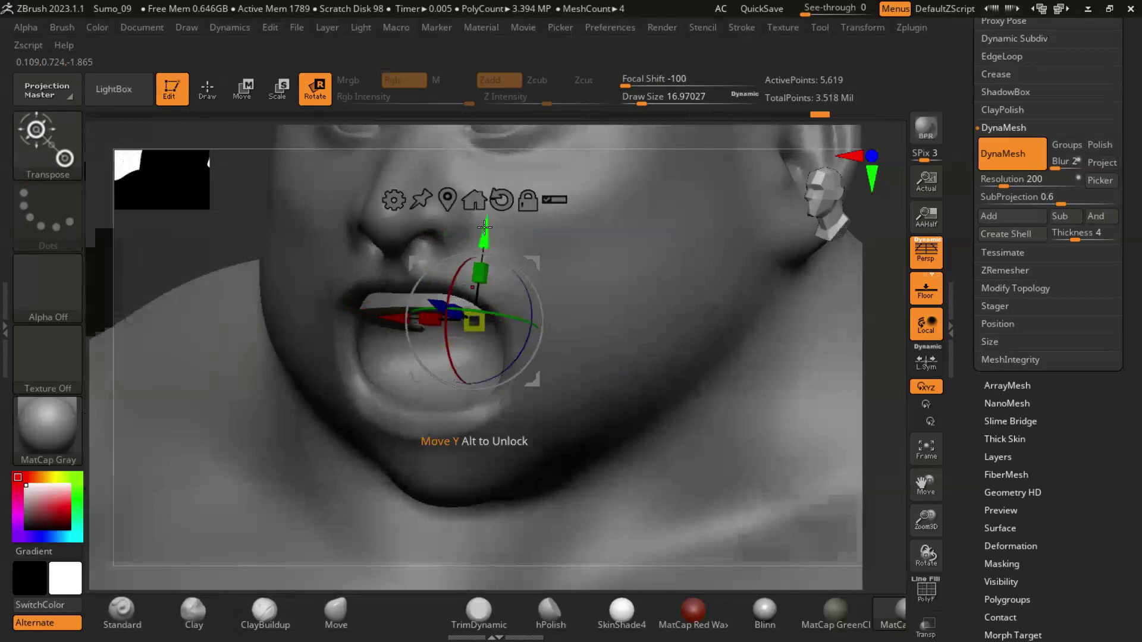
mouse_move(534, 372)
right_down()
mouse_move(620, 384)
mouse_move(630, 357)
mouse_move(620, 345)
mouse_move(615, 382)
mouse_move(571, 368)
right_up()
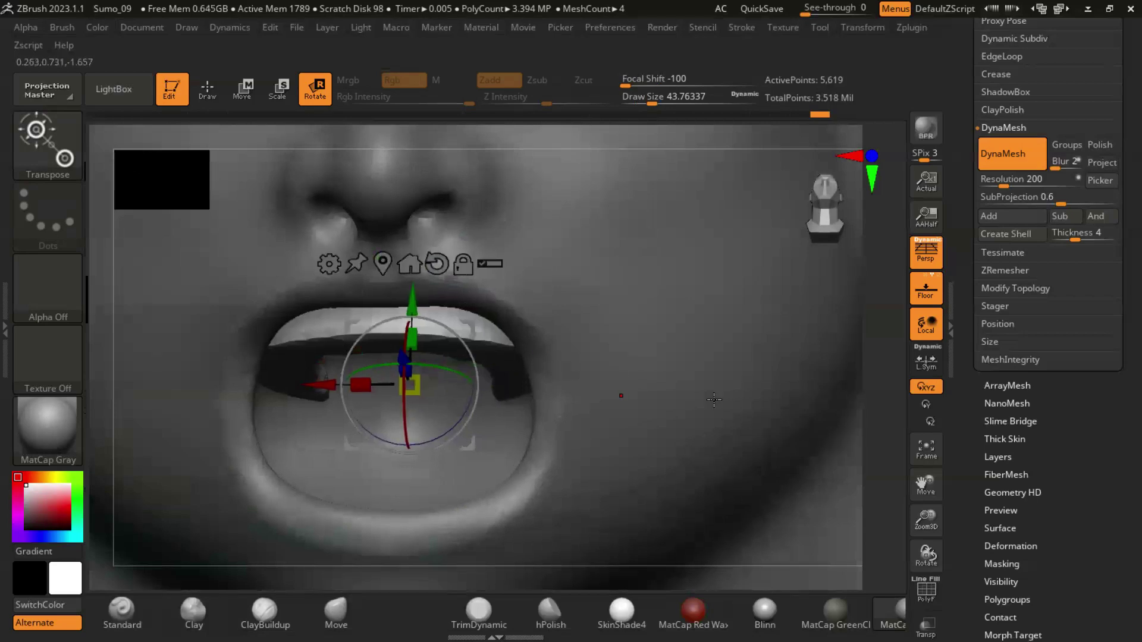
key(q)
click(266, 610)
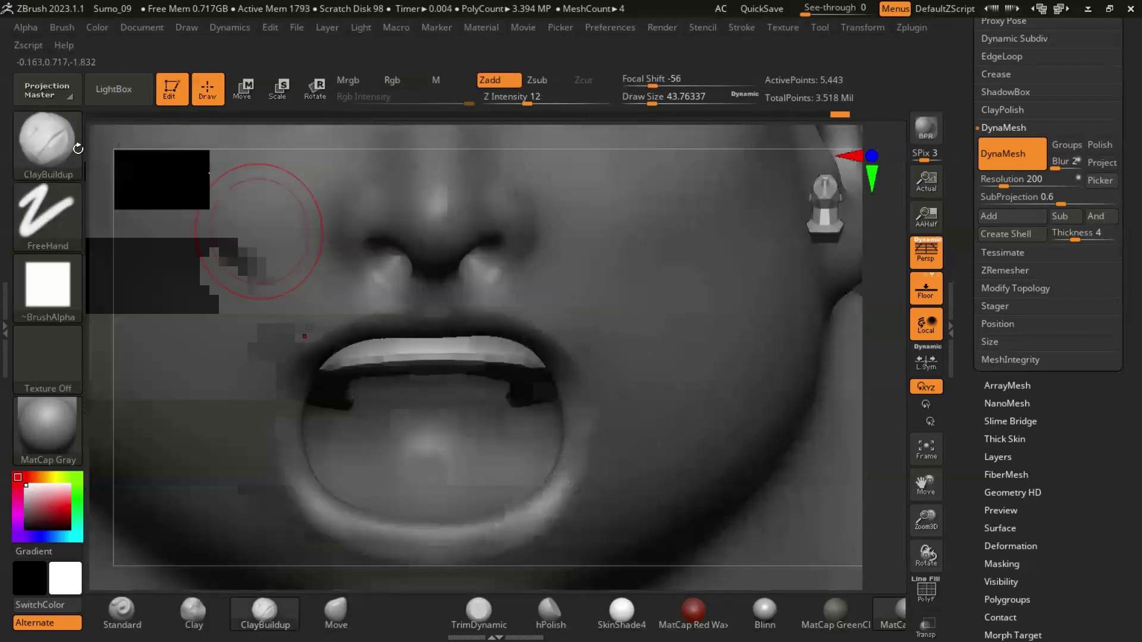
Step: Switch to DamStandard and carve a crease and notch into the upper lip
click(78, 149)
key(d)
key(s)
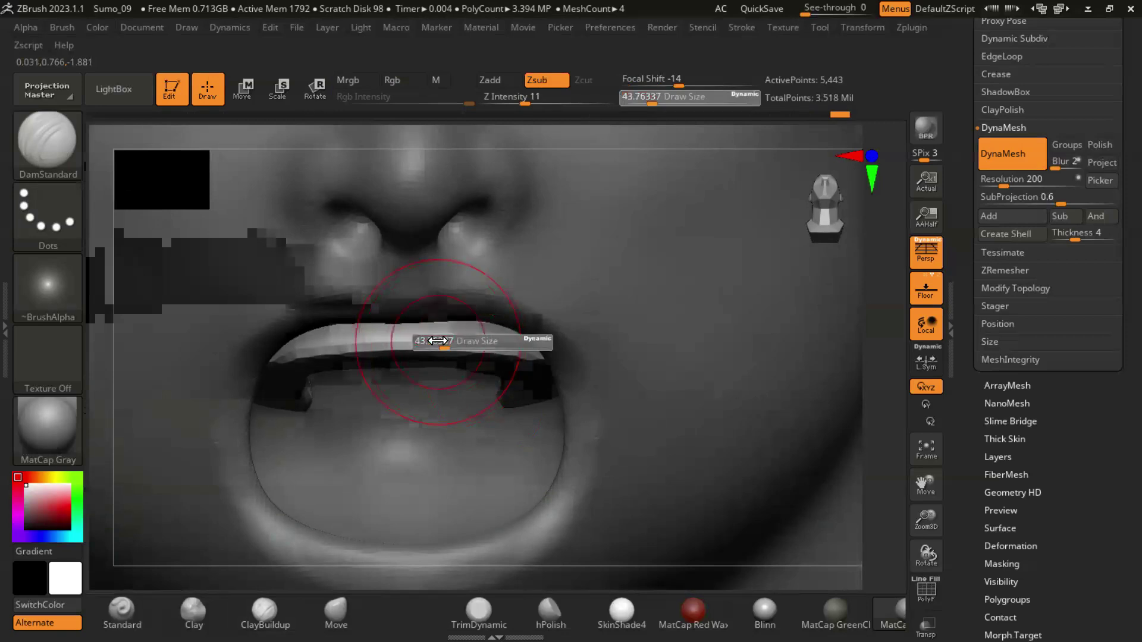
drag(470, 333, 380, 334)
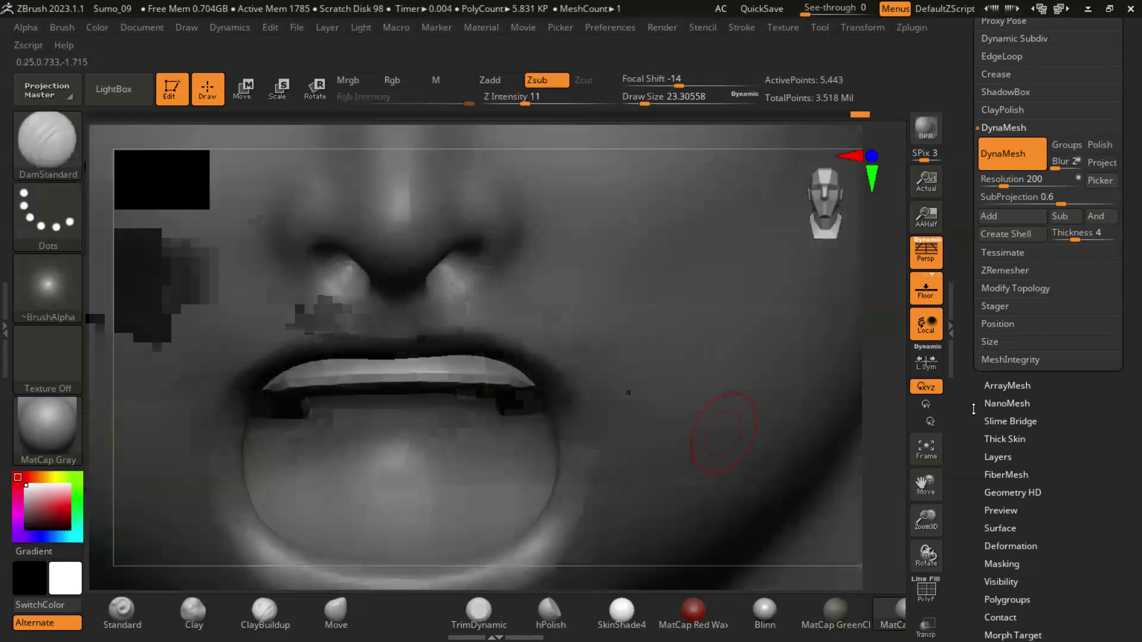
Step: Raise the remesh resolution to 304 and apply the smoother remesh
drag(1011, 179, 1018, 179)
ctrl+drag(880, 333, 712, 336)
key(f)
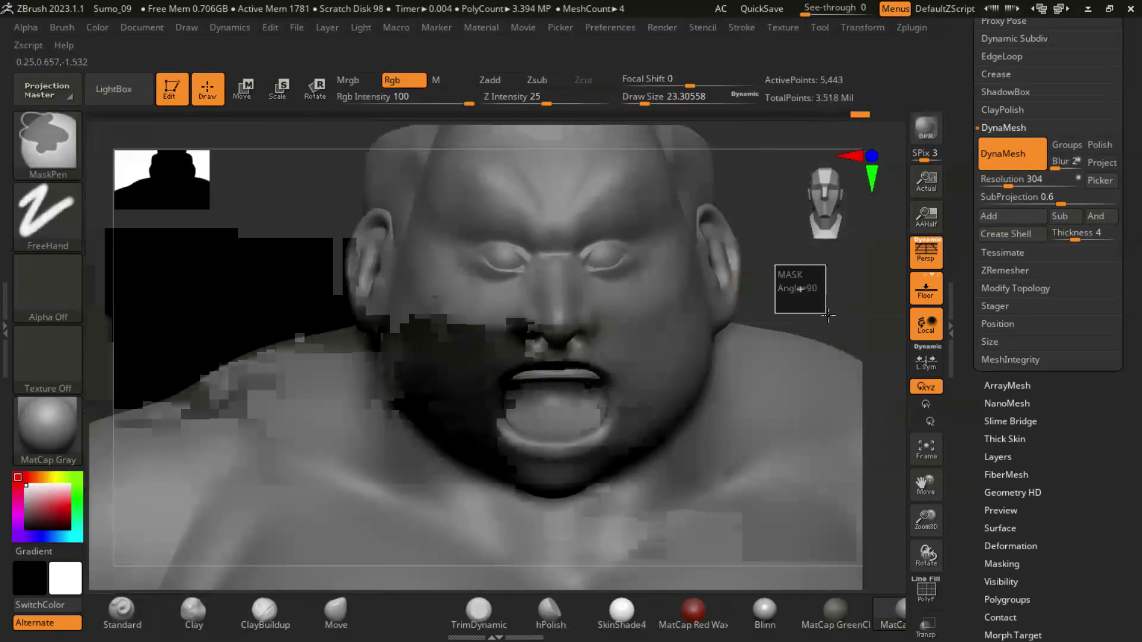
ctrl+right_drag(711, 337, 412, 340)
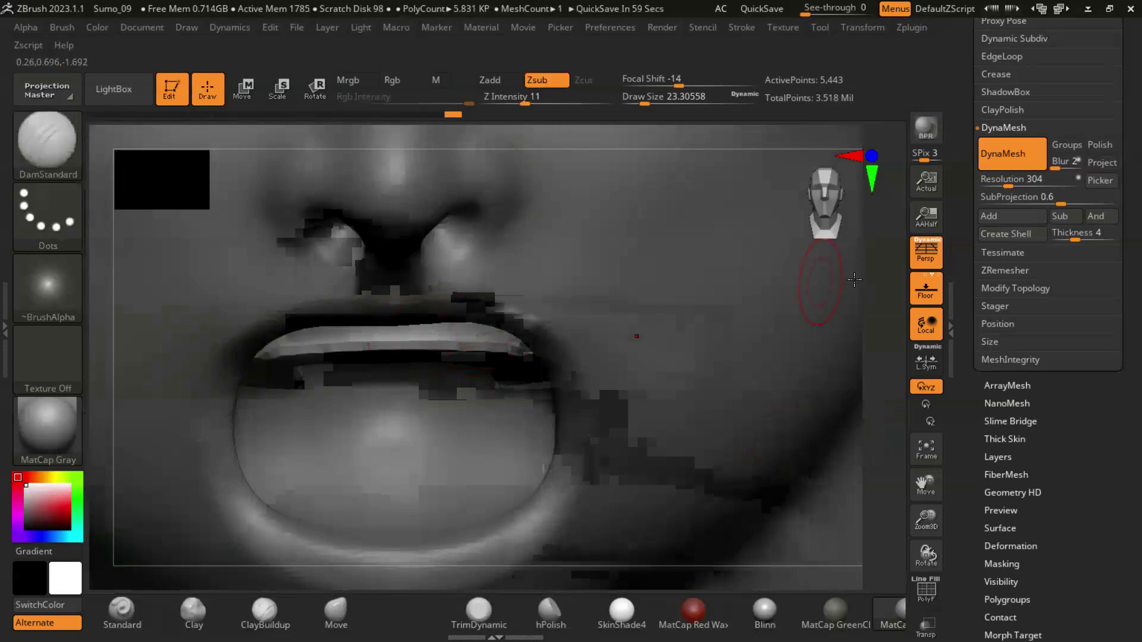
scroll(1118, 244, up, 10)
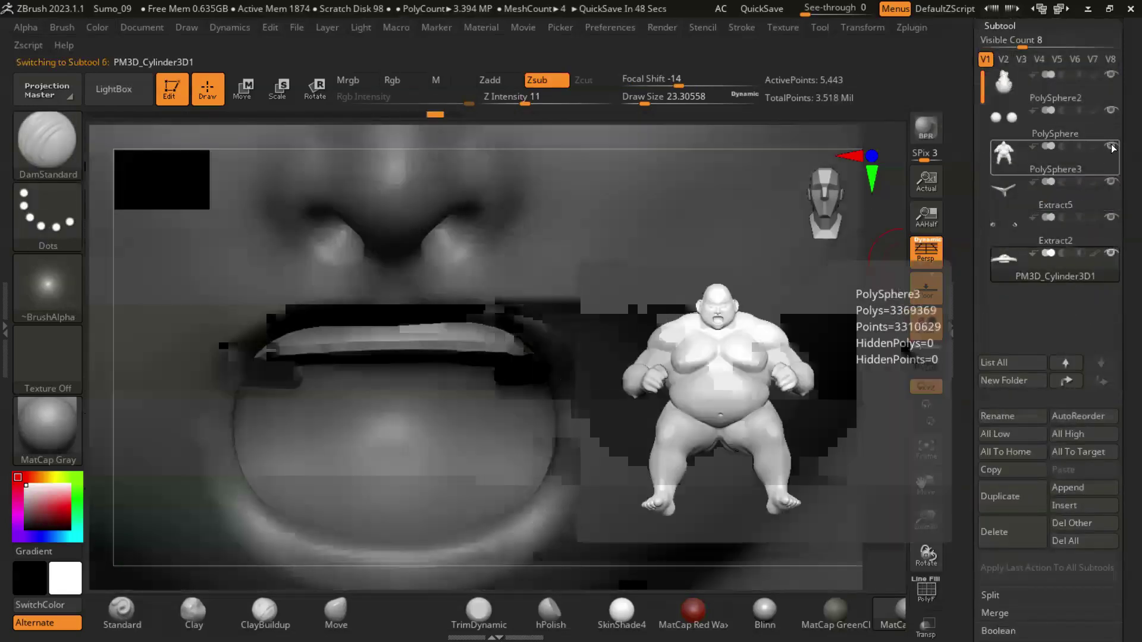
Step: Select the PM3D_Cylinder3D1 teeth piece and raise sculpting strength to 36
click(1003, 266)
key(f)
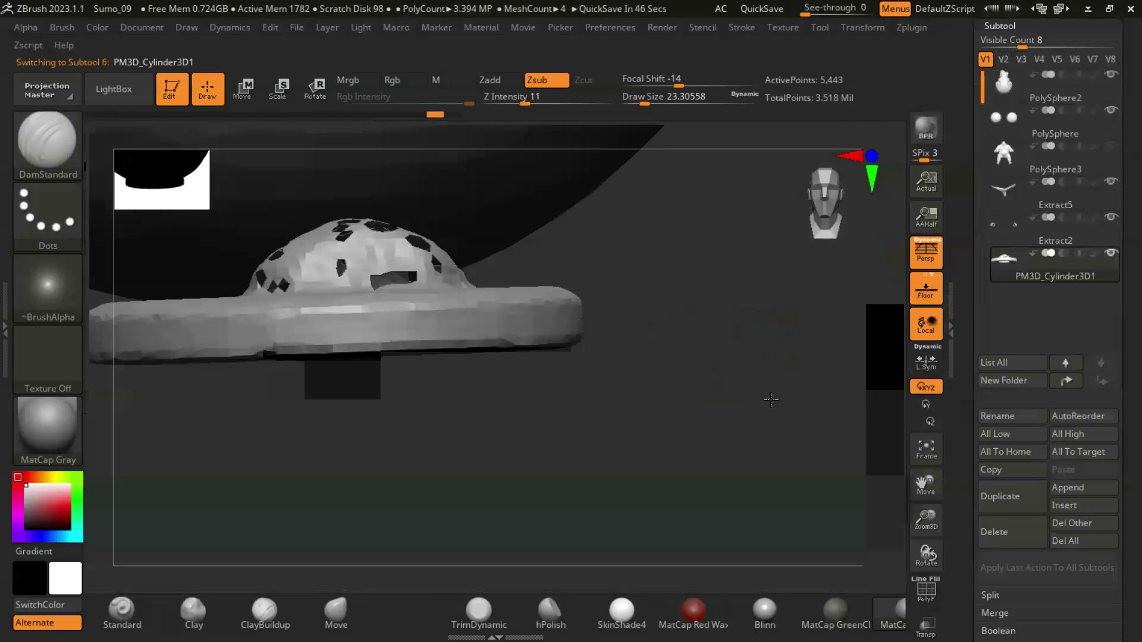
right_drag(400, 323, 452, 280)
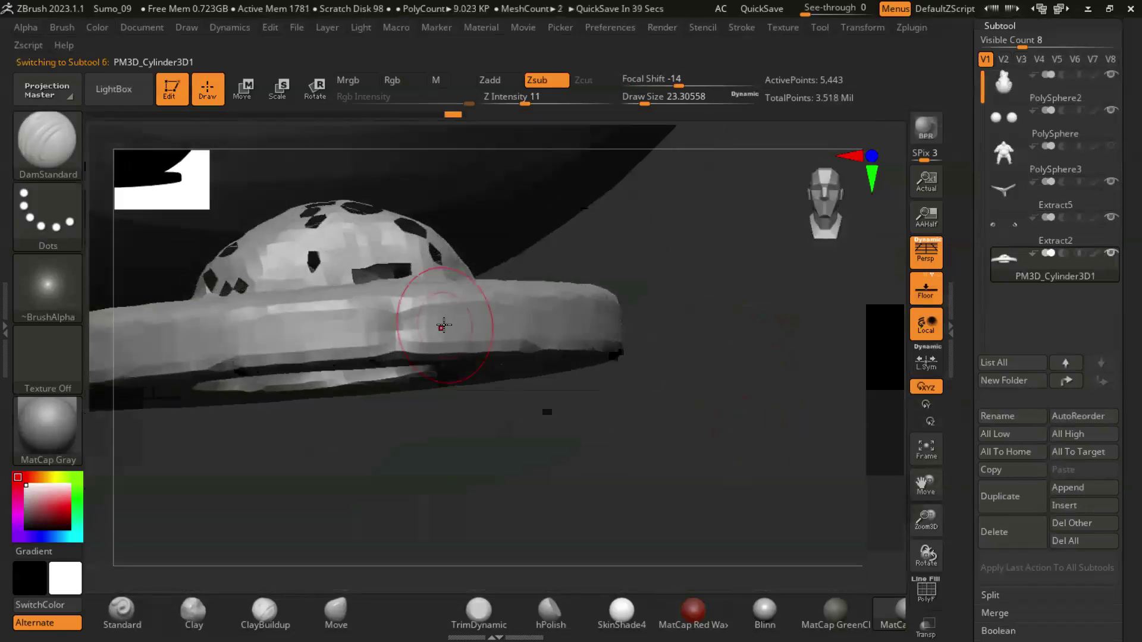
drag(524, 103, 559, 103)
mouse_move(581, 428)
right_down()
mouse_move(674, 456)
mouse_move(717, 367)
mouse_move(743, 404)
right_up()
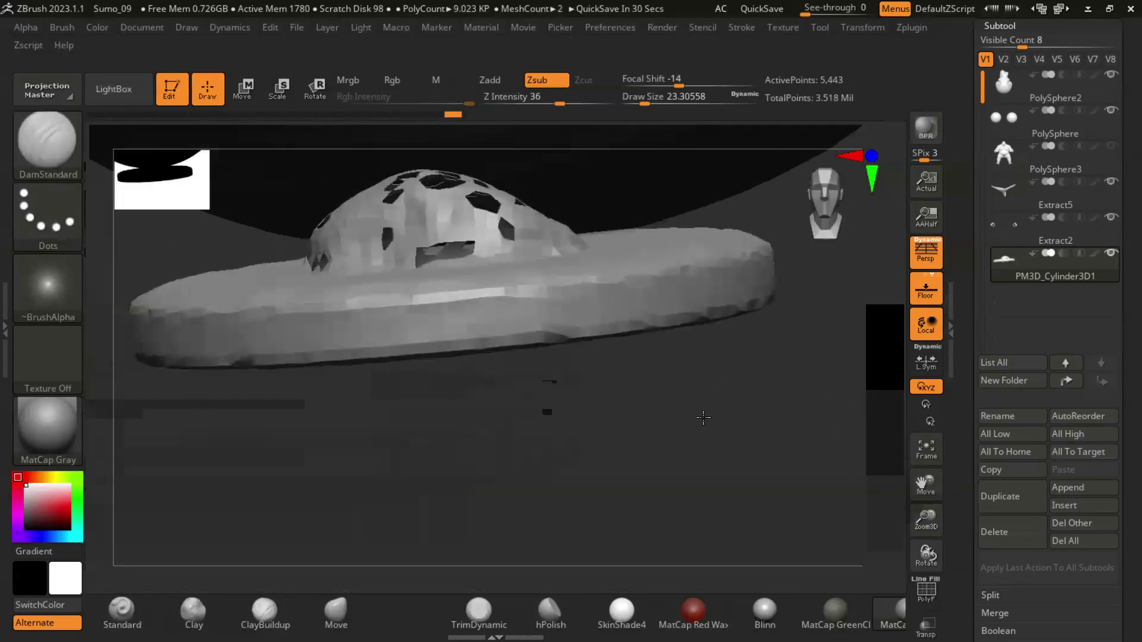
scroll(1001, 352, down, 5)
Step: ZRemesh the teeth arch to about 119,881 points and set Z Intensity to 20
click(1004, 346)
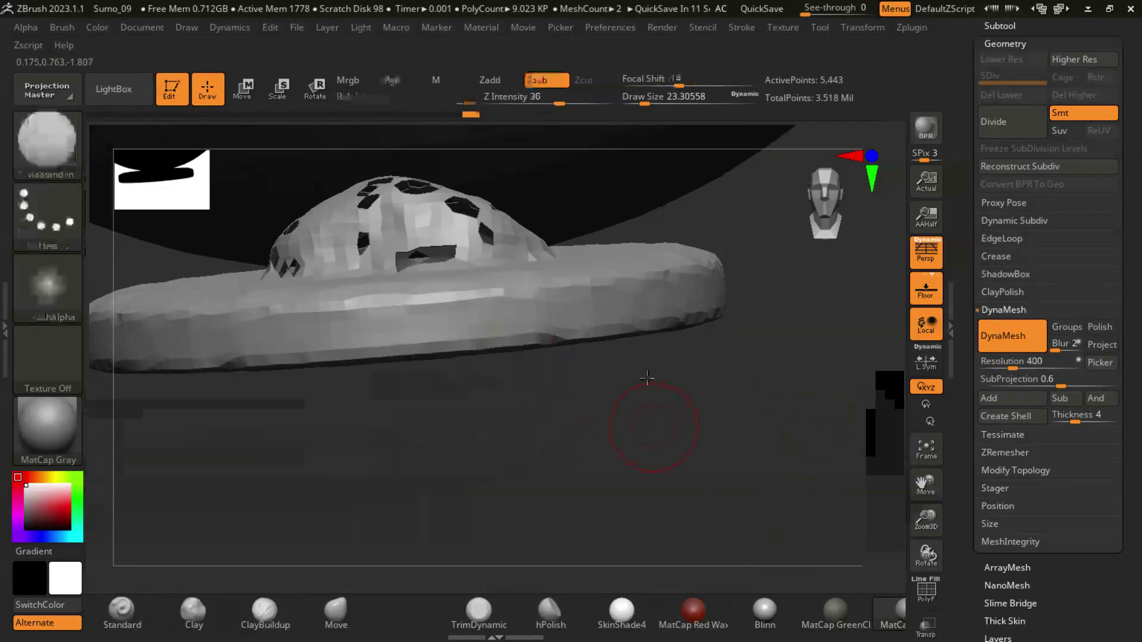
right_drag(347, 408, 654, 434)
scroll(1046, 357, down, 1)
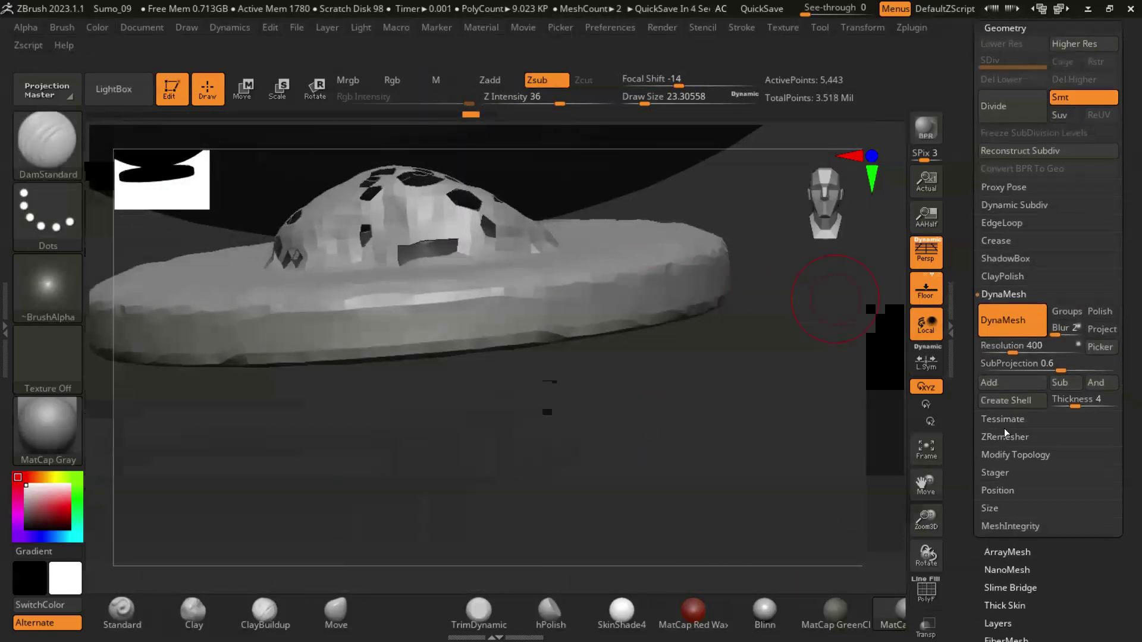
click(1006, 438)
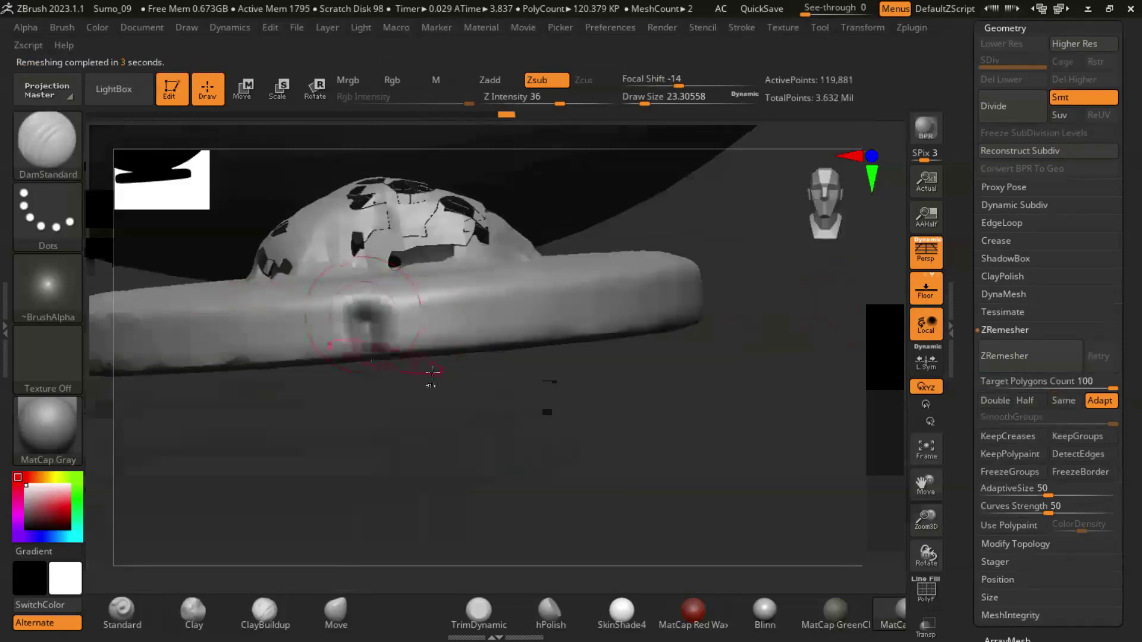
drag(559, 103, 540, 103)
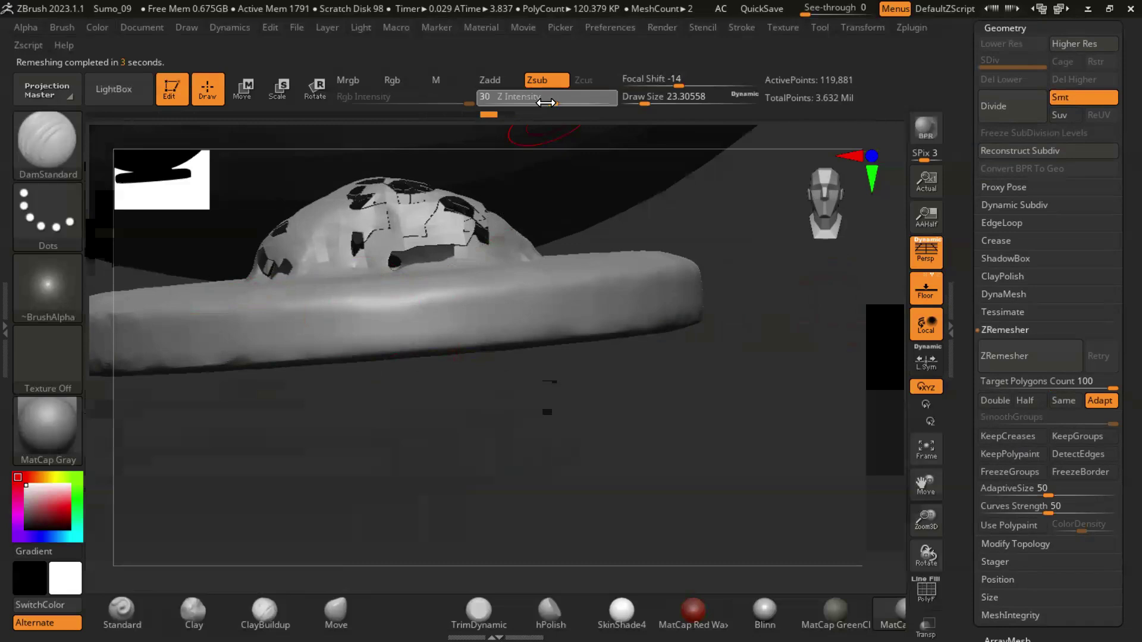
drag(382, 403, 1118, 217)
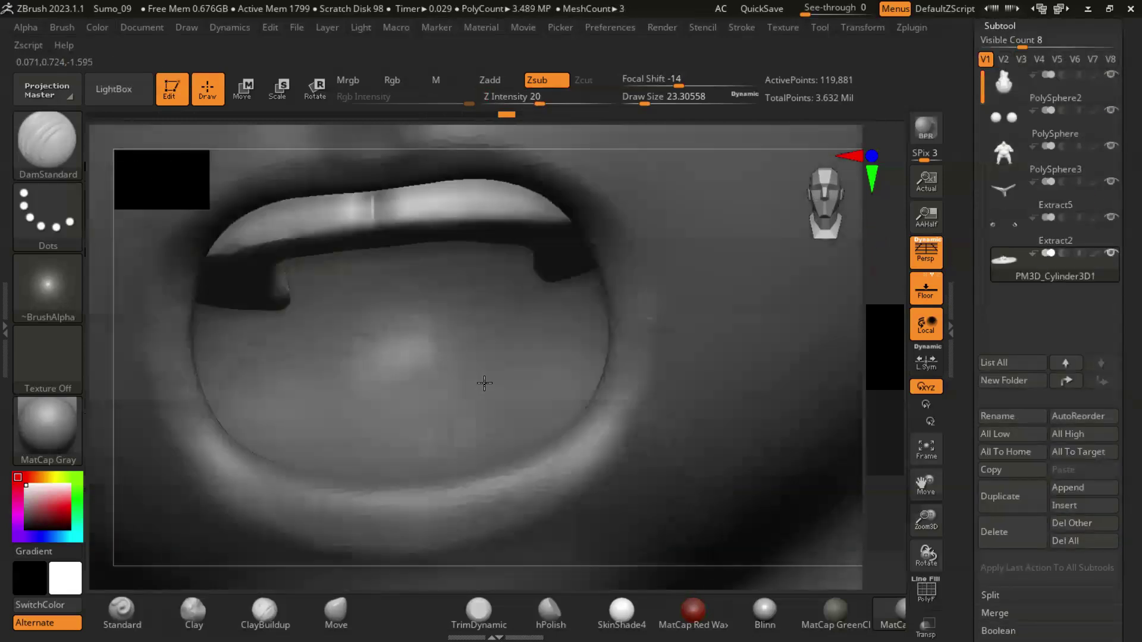
Step: Show the transpose gizmo on the teeth and set brush size to about 18.5
right_drag(485, 383, 426, 266)
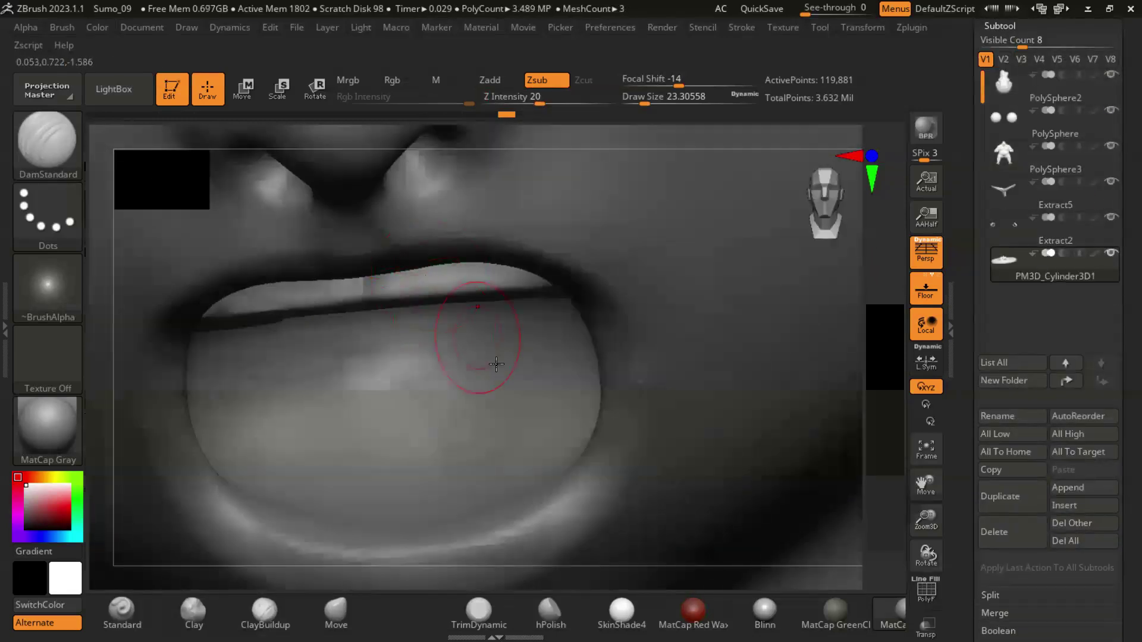
click(251, 93)
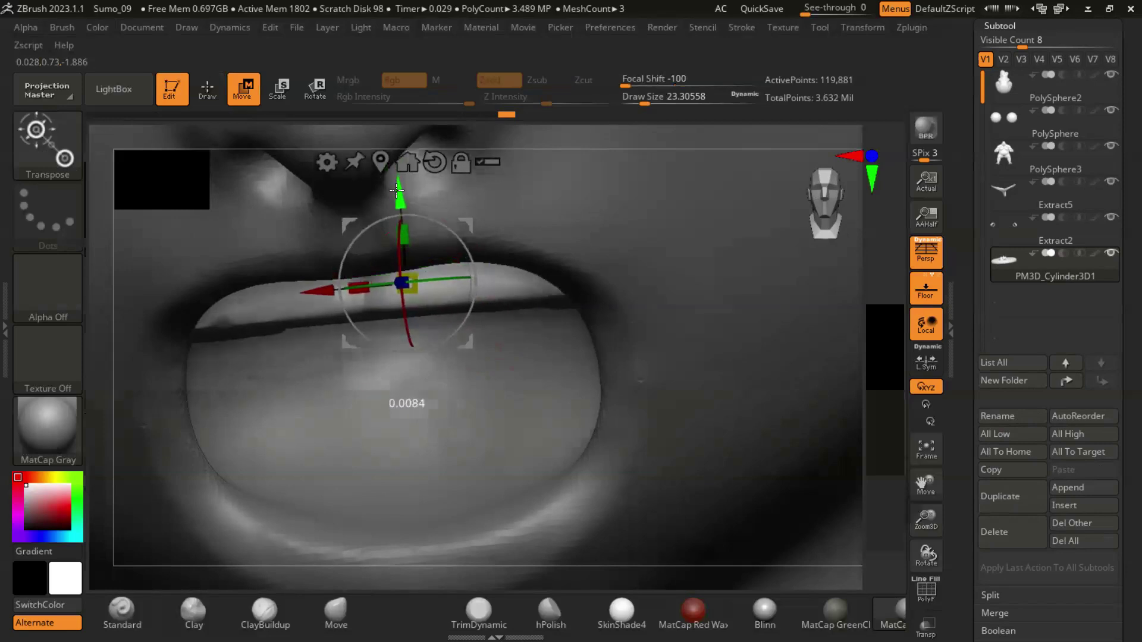
key(q)
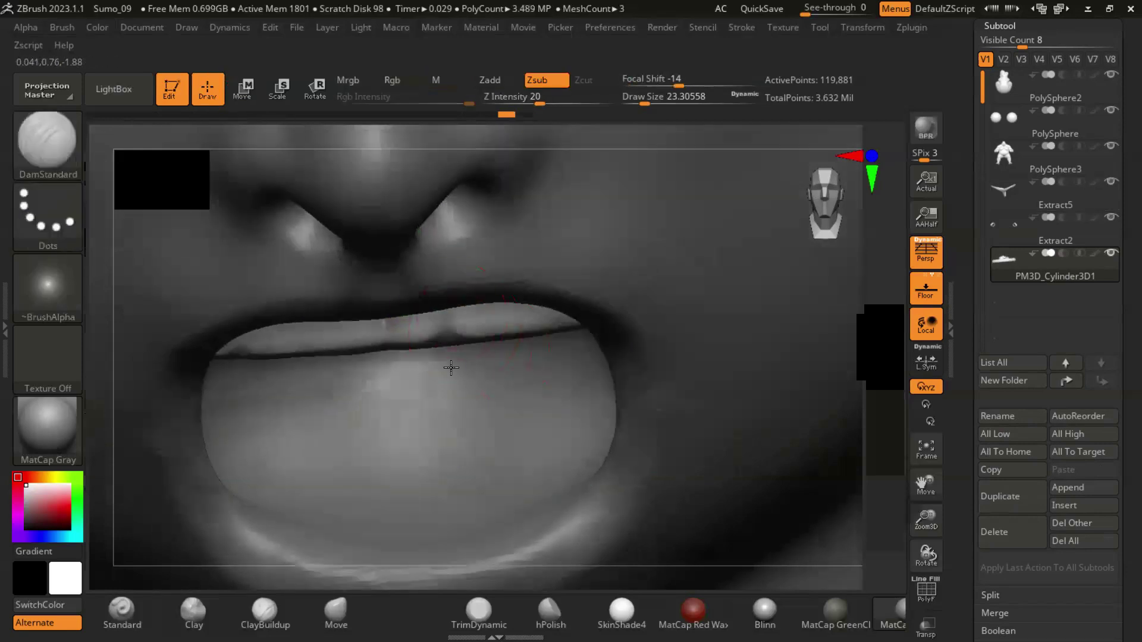
right_drag(335, 396, 454, 354)
key(s)
drag(374, 319, 366, 319)
Step: Carve a DamStandard groove separating the back upper teeth
right_drag(553, 364, 537, 241)
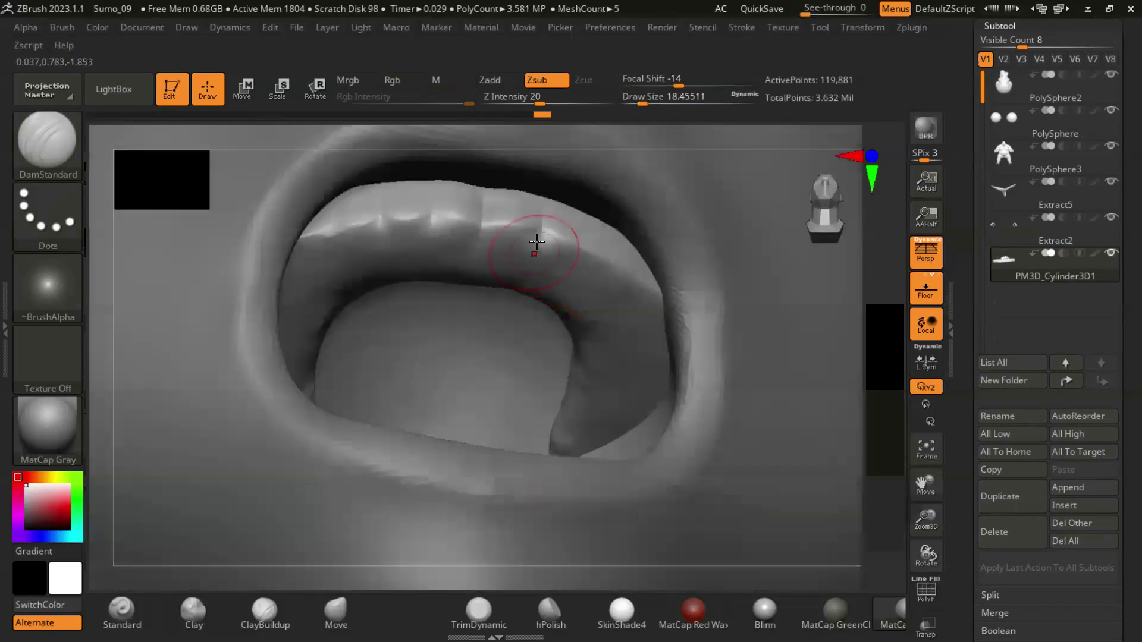
right_drag(503, 341, 382, 248)
right_drag(416, 369, 477, 320)
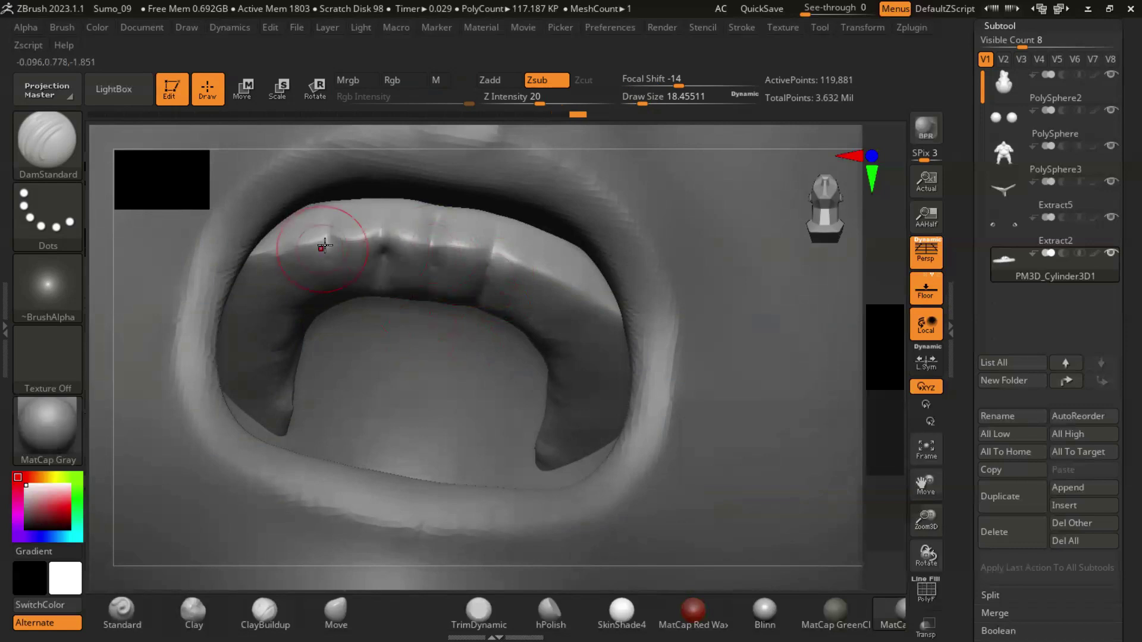
right_drag(325, 245, 522, 298)
right_drag(460, 393, 545, 407)
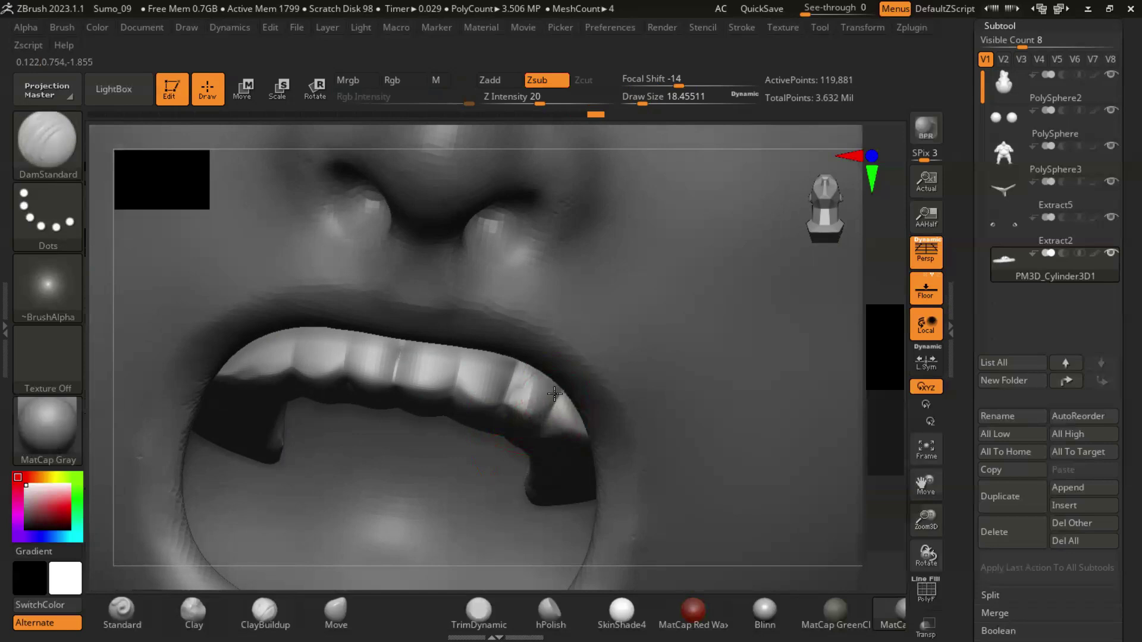
mouse_move(255, 415)
right_down()
mouse_move(395, 369)
mouse_move(484, 382)
mouse_move(657, 250)
right_up()
mouse_move(535, 311)
right_down()
mouse_move(411, 314)
mouse_move(421, 351)
mouse_move(283, 239)
right_up()
drag(349, 315, 275, 299)
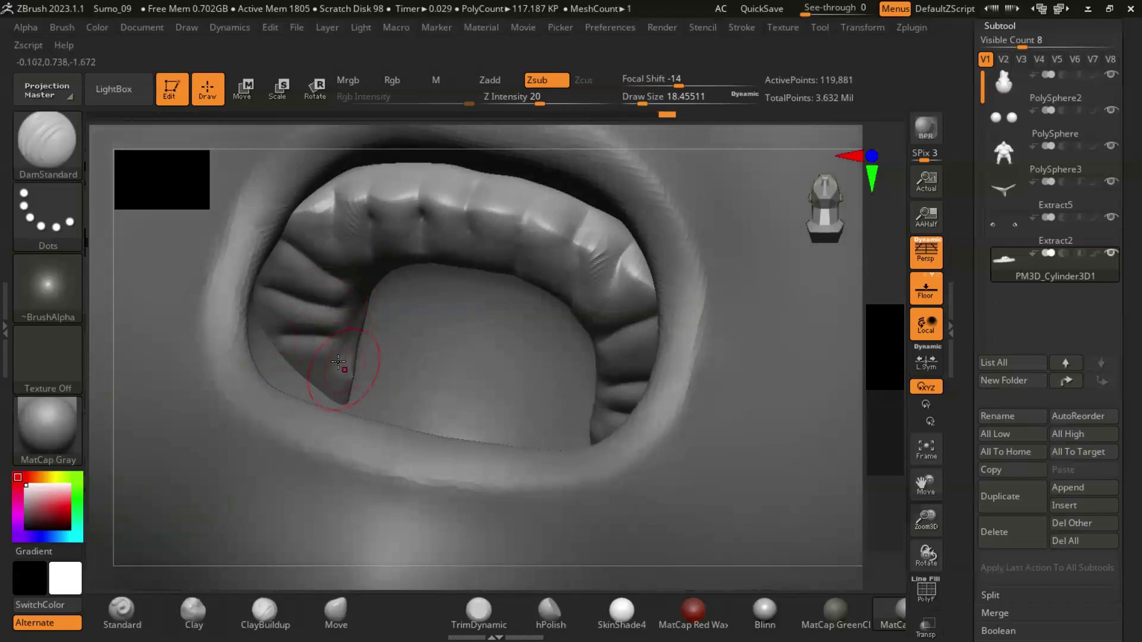
Step: Make PolySphere3 the active subtool and switch to the Move brush
ctrl+right_drag(339, 362, 484, 434)
mouse_move(765, 357)
right_down()
mouse_move(753, 372)
mouse_move(684, 357)
mouse_move(551, 266)
mouse_move(535, 333)
right_up()
key(w)
key(q)
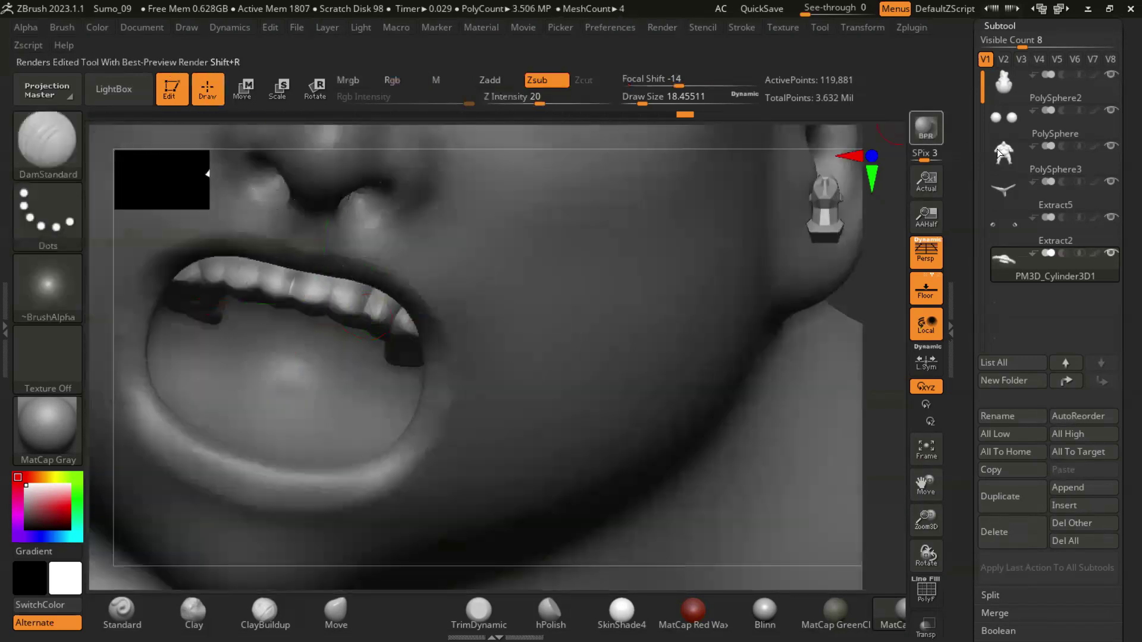
click(998, 153)
key(b)
key(m)
key(v)
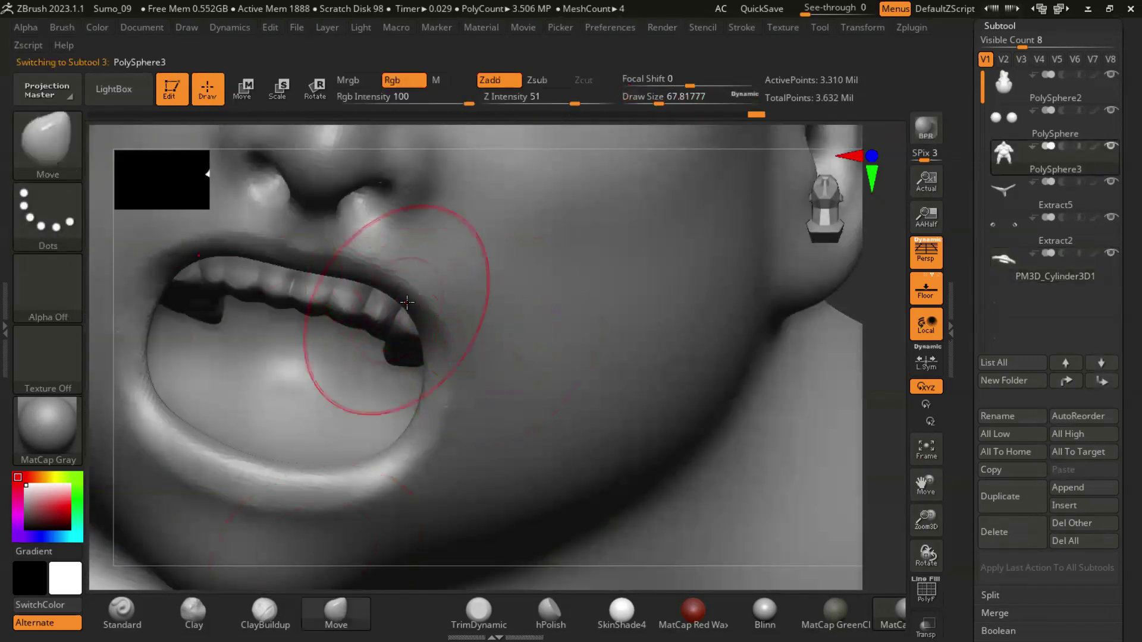
mouse_move(439, 307)
ctrl+right_down()
mouse_move(440, 280)
mouse_move(584, 366)
mouse_move(675, 400)
mouse_move(587, 365)
ctrl+right_up()
Step: Reactivate the PM3D_Cylinder3D1 teeth and position them with the transpose gizmo
click(247, 95)
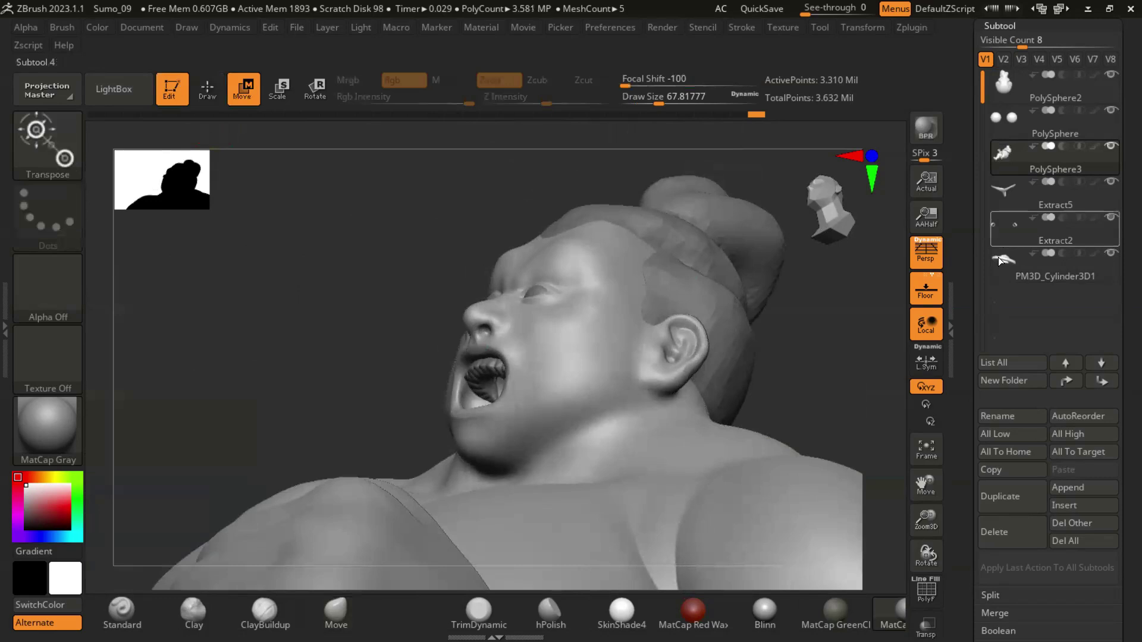
click(1004, 259)
mouse_move(654, 274)
right_down()
mouse_move(723, 301)
mouse_move(660, 398)
mouse_move(690, 369)
mouse_move(631, 395)
mouse_move(478, 418)
right_up()
key(q)
key(f)
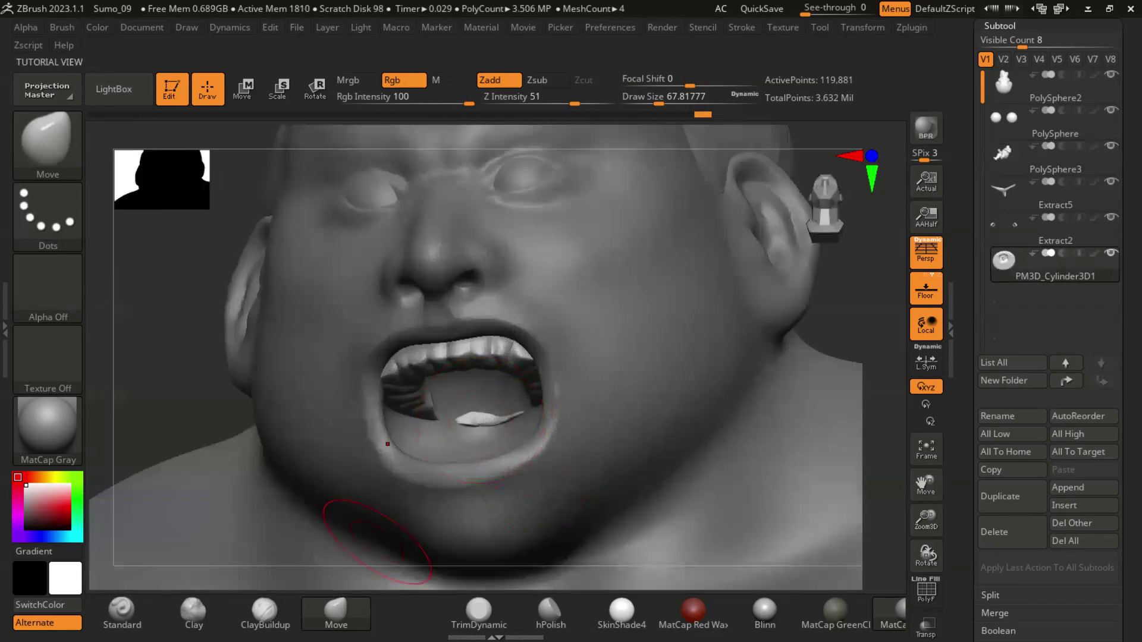
Step: Try ClayBuildup, then return to Move to shape the lips around the teeth
key(b)
key(c)
key(b)
mouse_move(590, 464)
alt+right_down()
mouse_move(607, 466)
mouse_move(716, 306)
mouse_move(734, 316)
alt+right_up()
key(f)
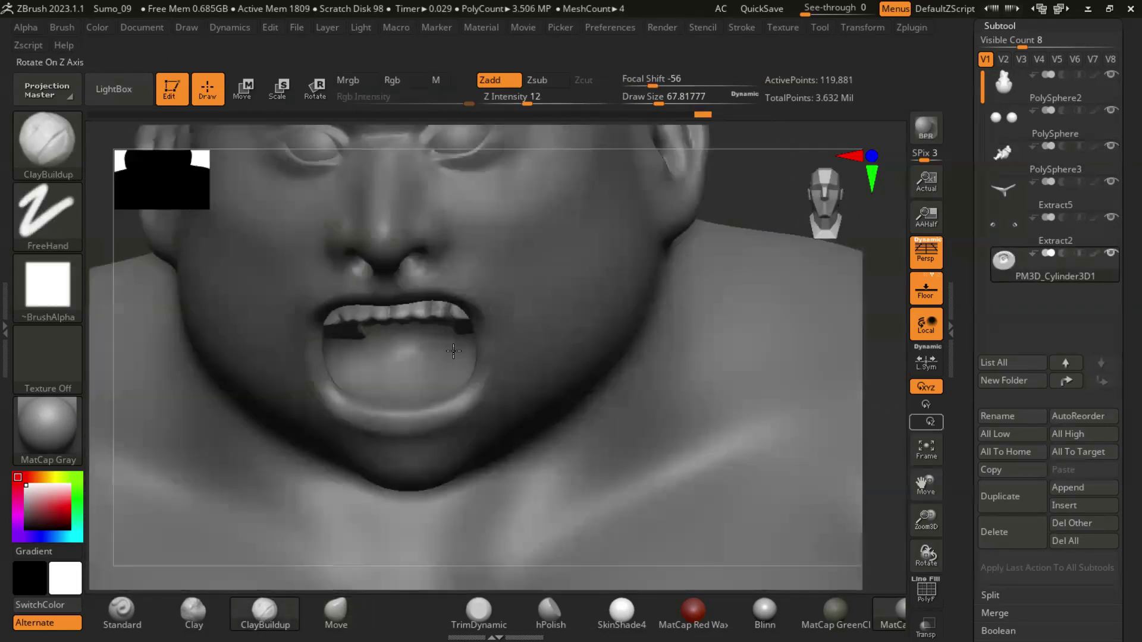
key(b)
key(m)
key(v)
mouse_move(622, 416)
right_down()
mouse_move(574, 387)
mouse_move(551, 395)
mouse_move(393, 336)
right_up()
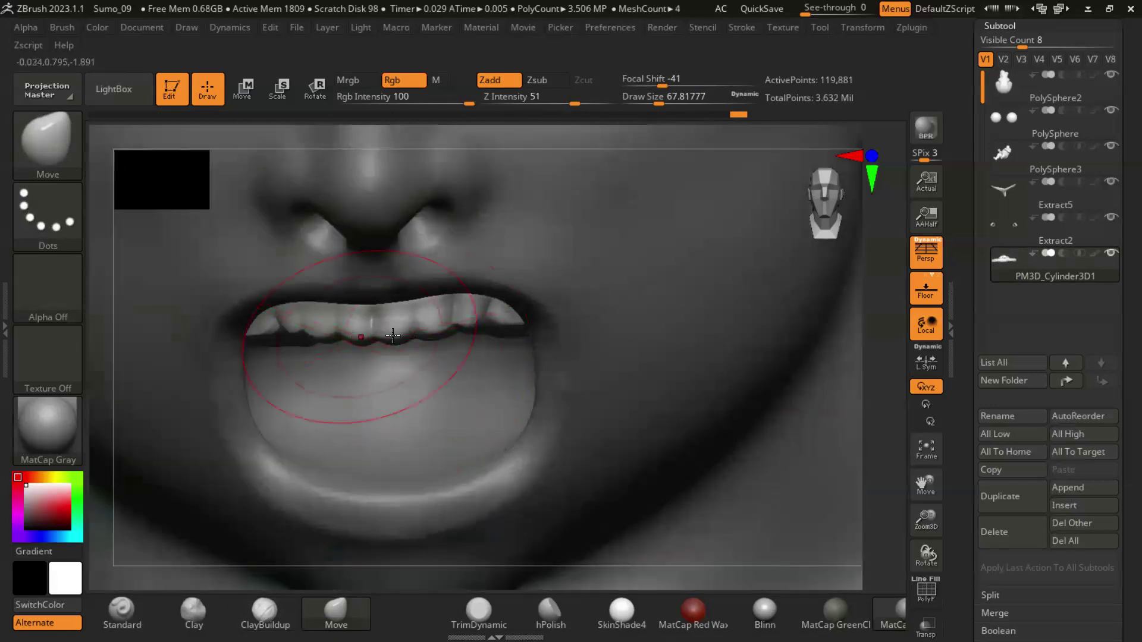
mouse_move(558, 410)
right_down()
mouse_move(582, 350)
mouse_move(430, 370)
right_up()
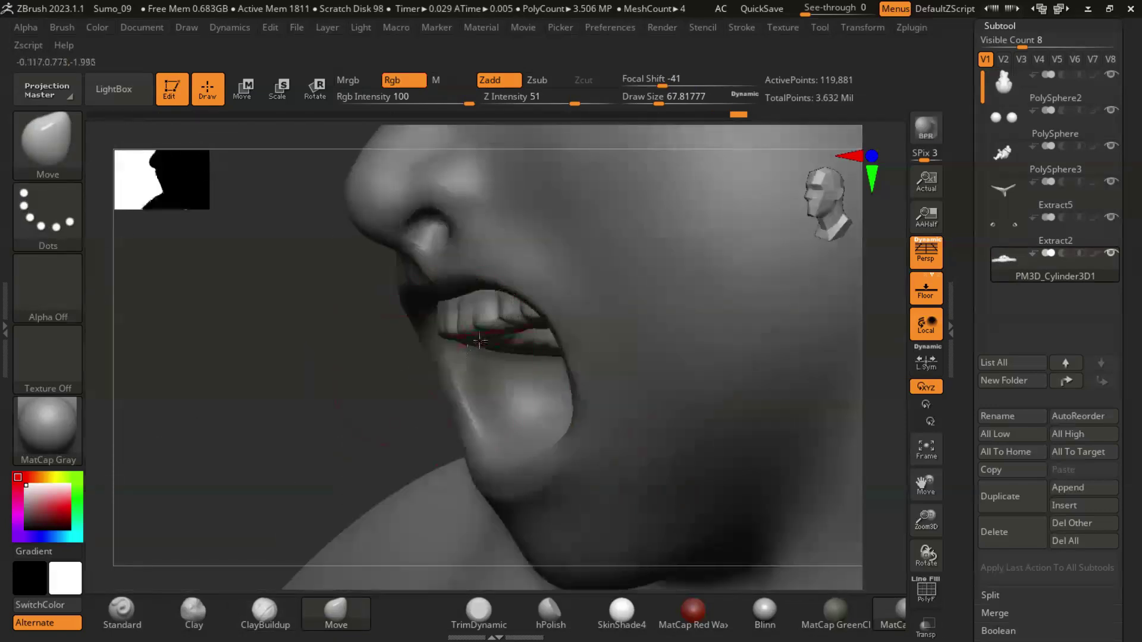
right_drag(479, 341, 404, 353)
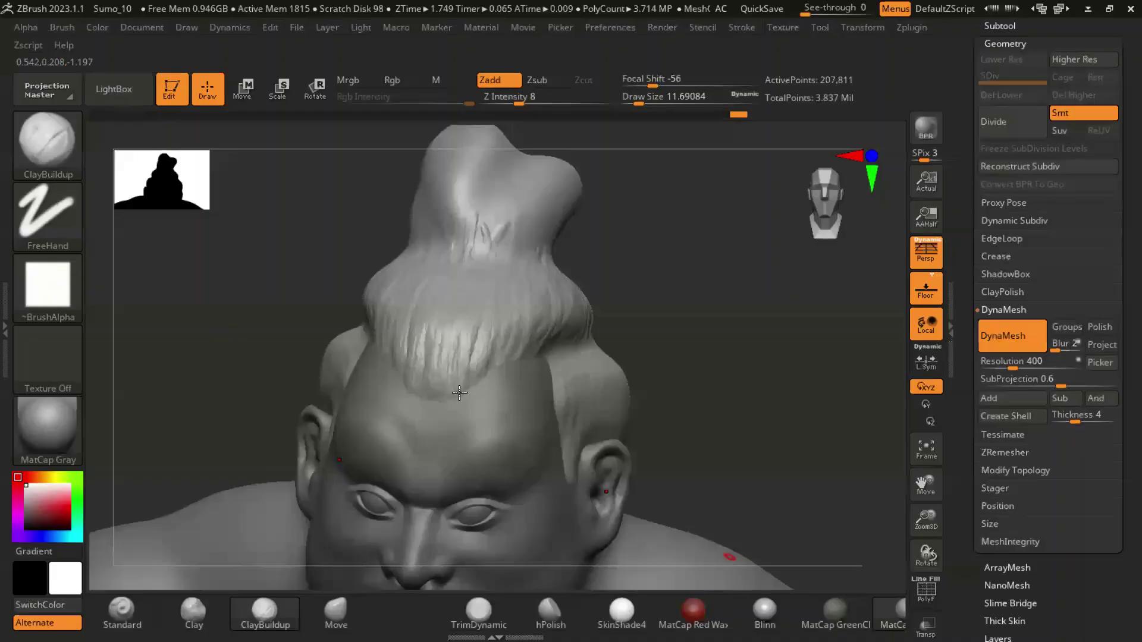
Step: Turn the view to the topknot and raise brush strength to 17
mouse_move(604, 399)
right_down()
mouse_move(765, 415)
mouse_move(653, 374)
right_up()
right_drag(690, 484, 711, 423)
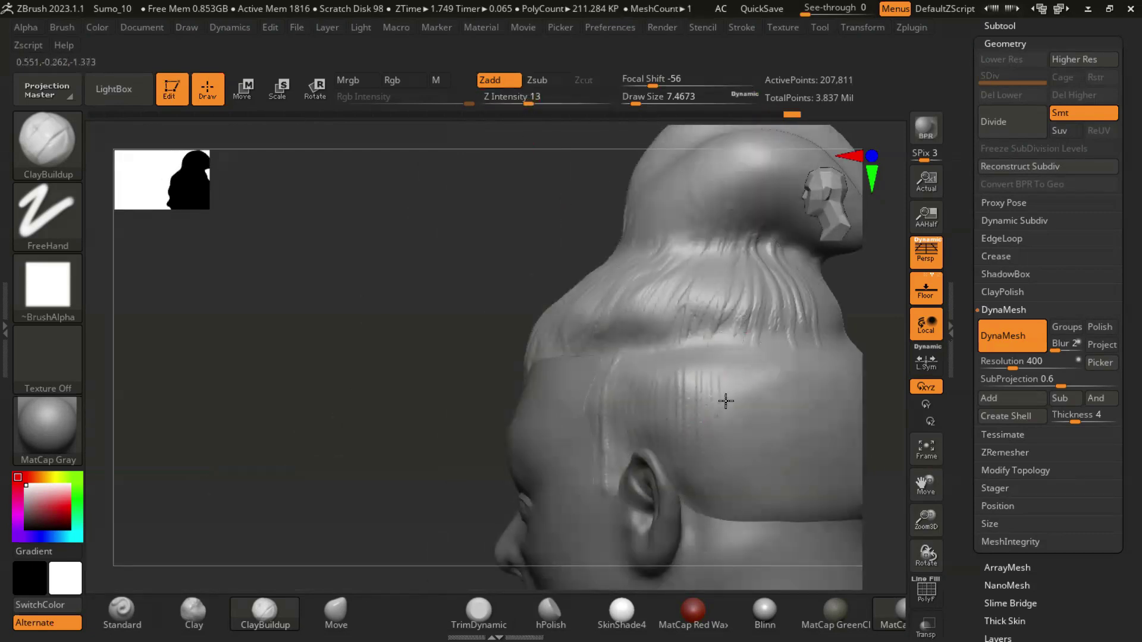
mouse_move(723, 357)
right_down()
mouse_move(446, 472)
mouse_move(399, 387)
right_up()
key(u)
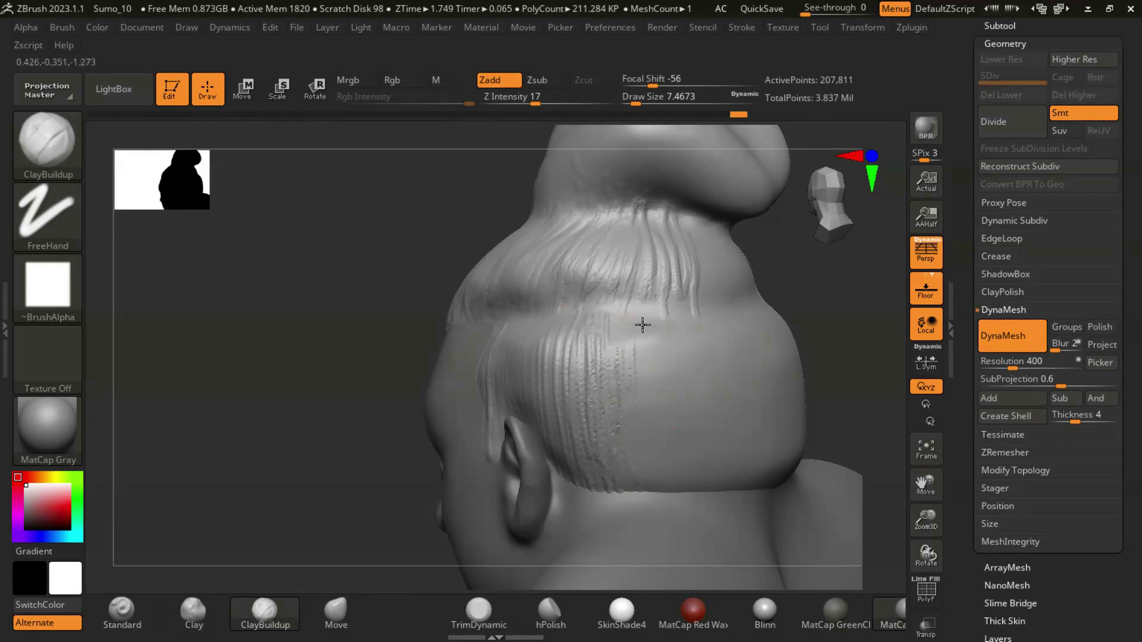
mouse_move(666, 471)
right_down()
mouse_move(688, 446)
mouse_move(675, 357)
mouse_move(699, 318)
right_up()
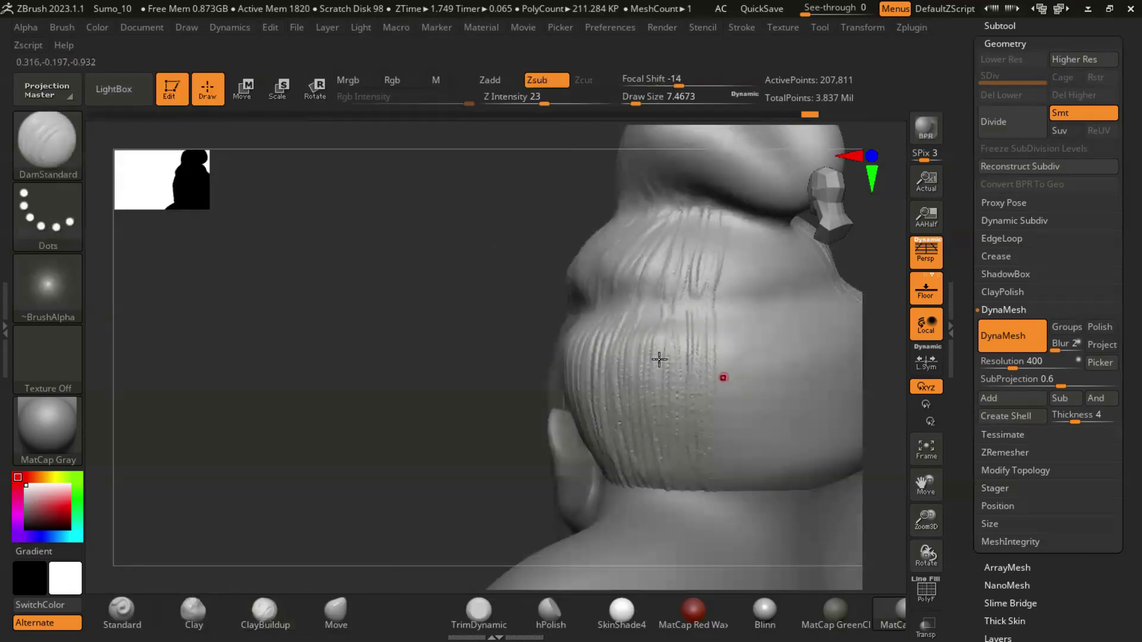
Step: Carve a strand groove into the bun at brush size 28.75, then go very fine
key(s)
drag(382, 404, 391, 404)
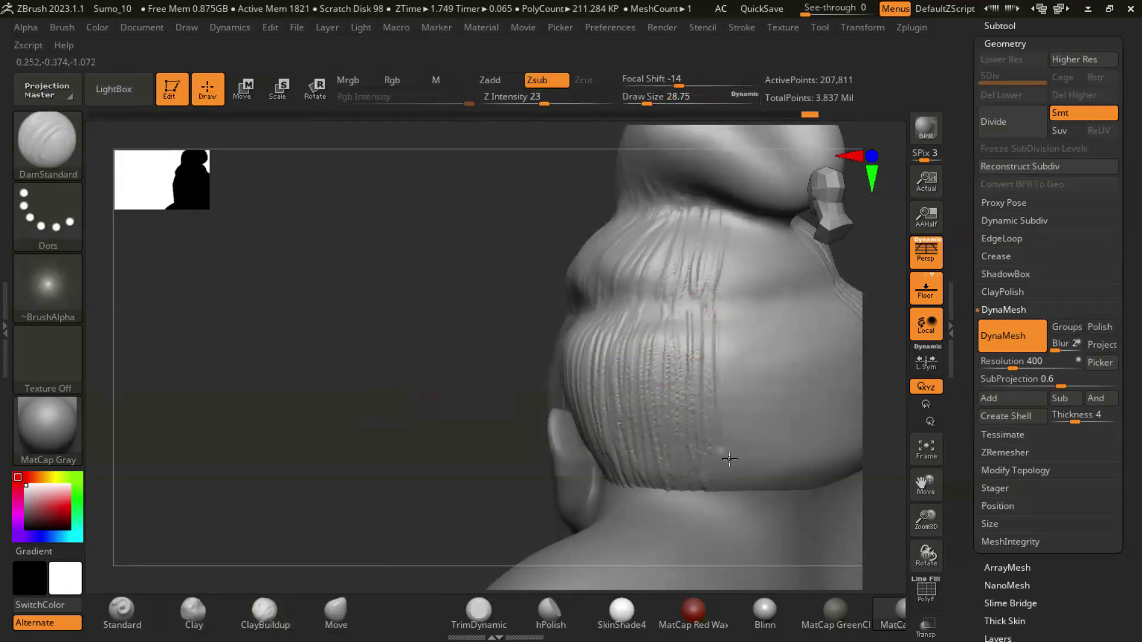
drag(723, 446, 711, 333)
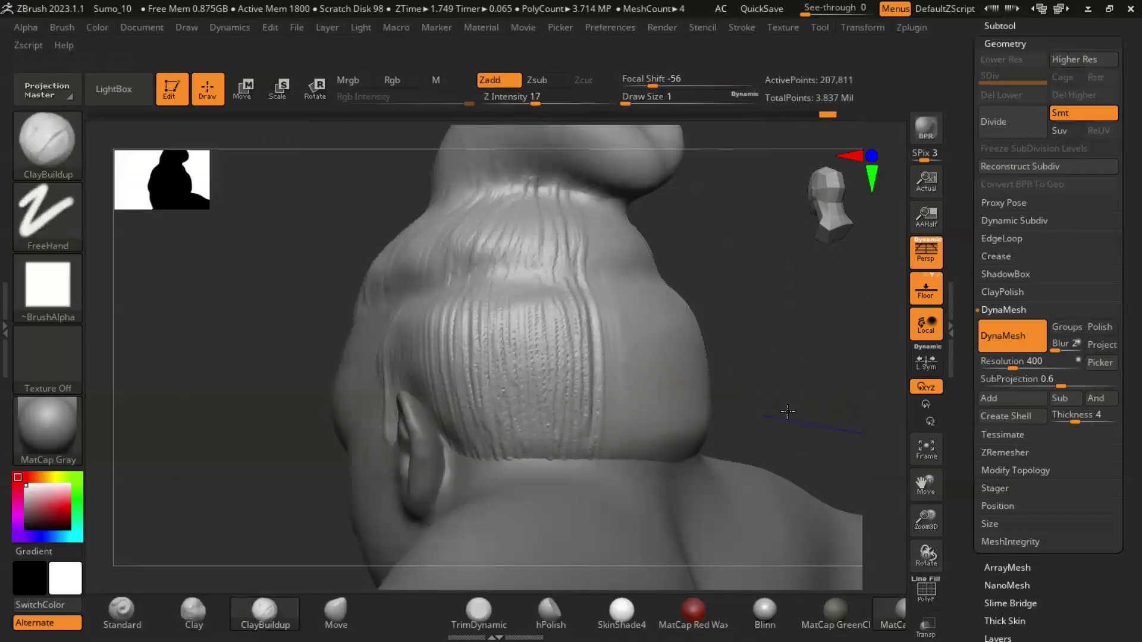
drag(787, 411, 587, 301)
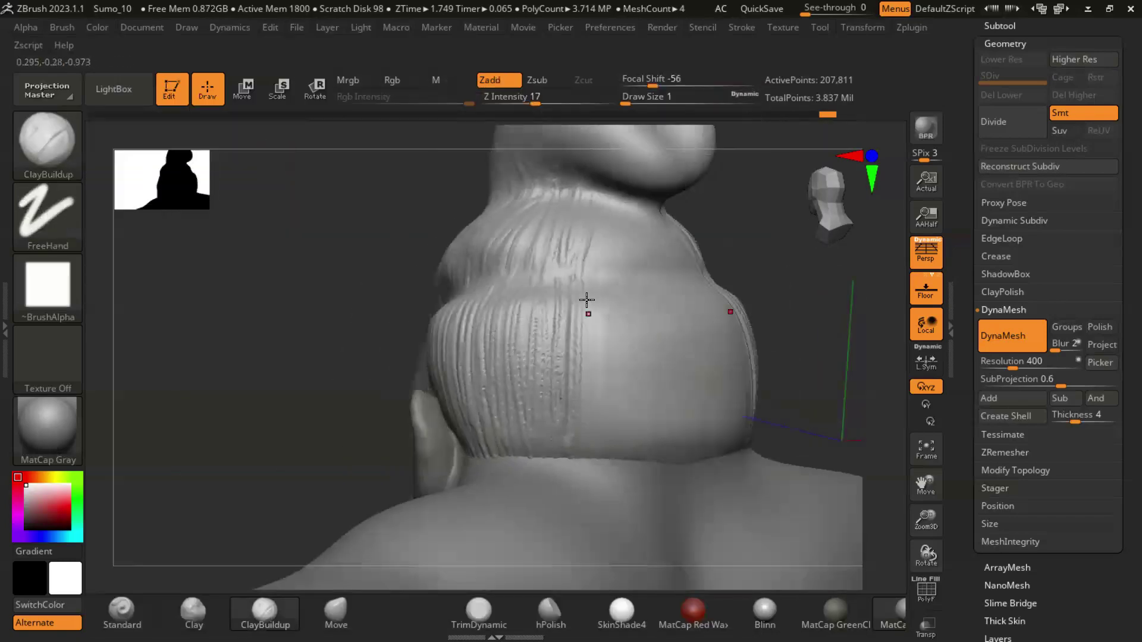
drag(509, 134, 591, 314)
key(s)
Step: Orbit around the hair bun to view it from behind, top and side
right_drag(594, 285, 625, 329)
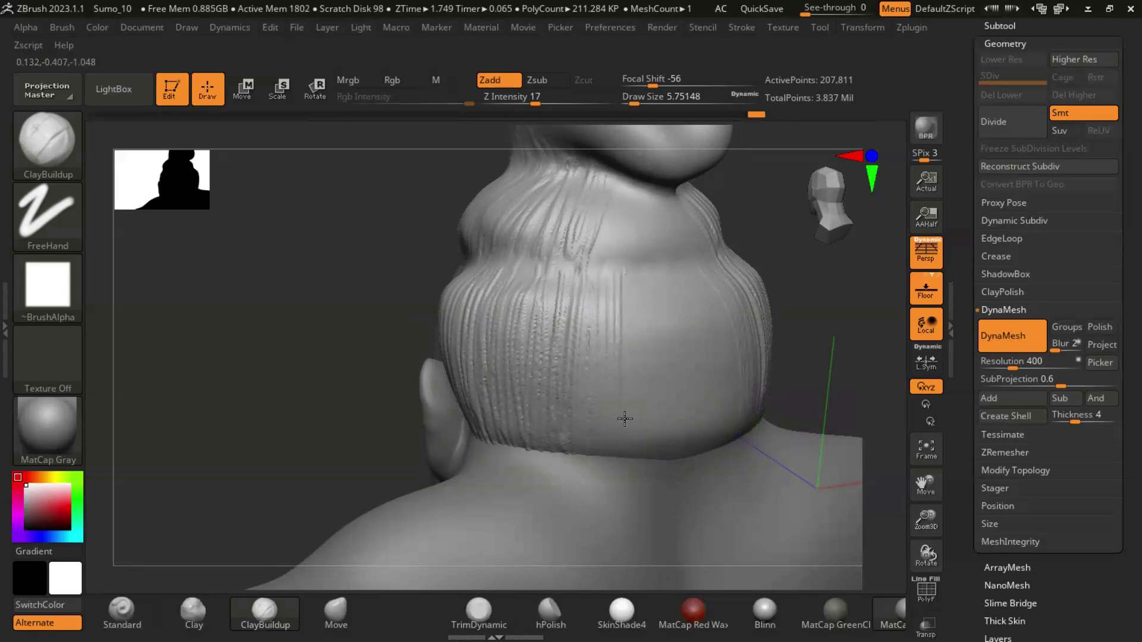
right_drag(667, 378, 681, 283)
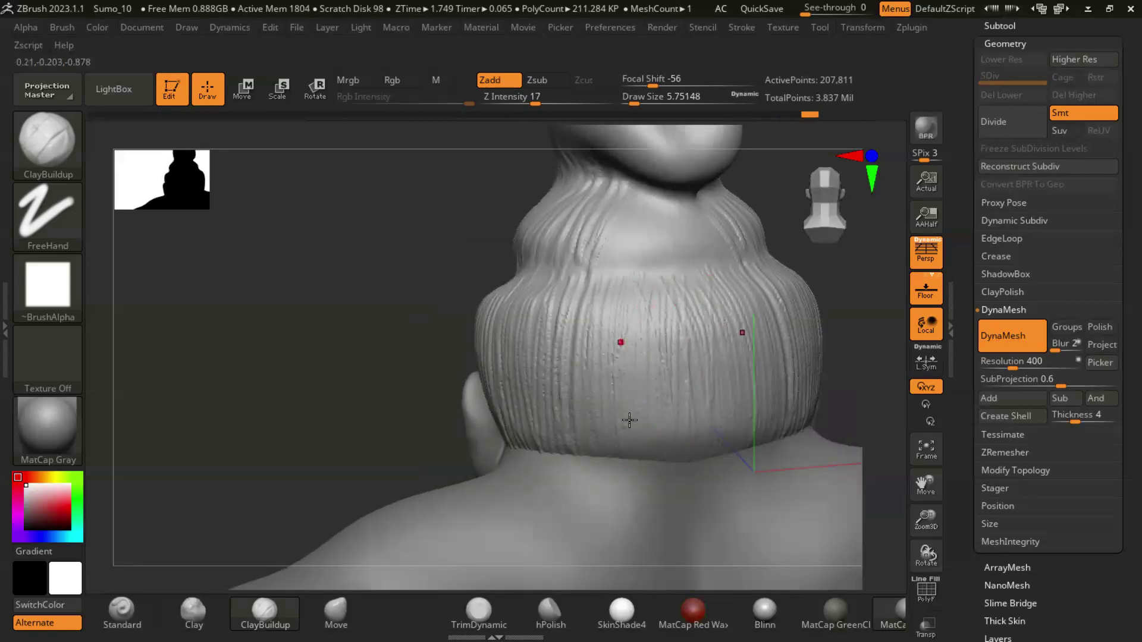
alt+right_drag(807, 449, 752, 556)
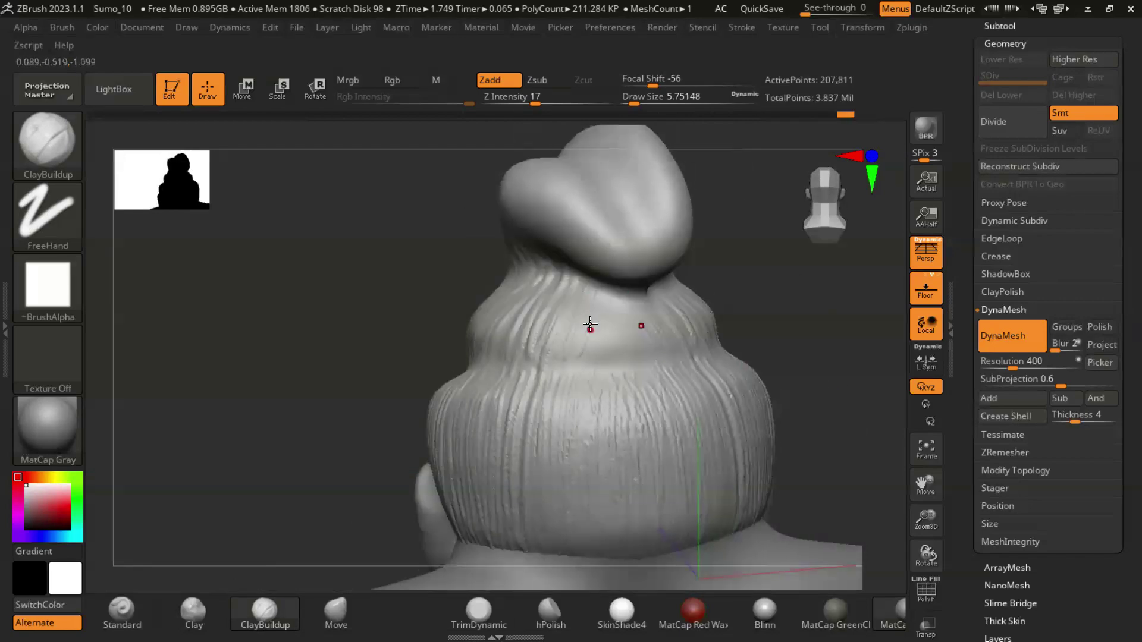
right_drag(629, 293, 681, 329)
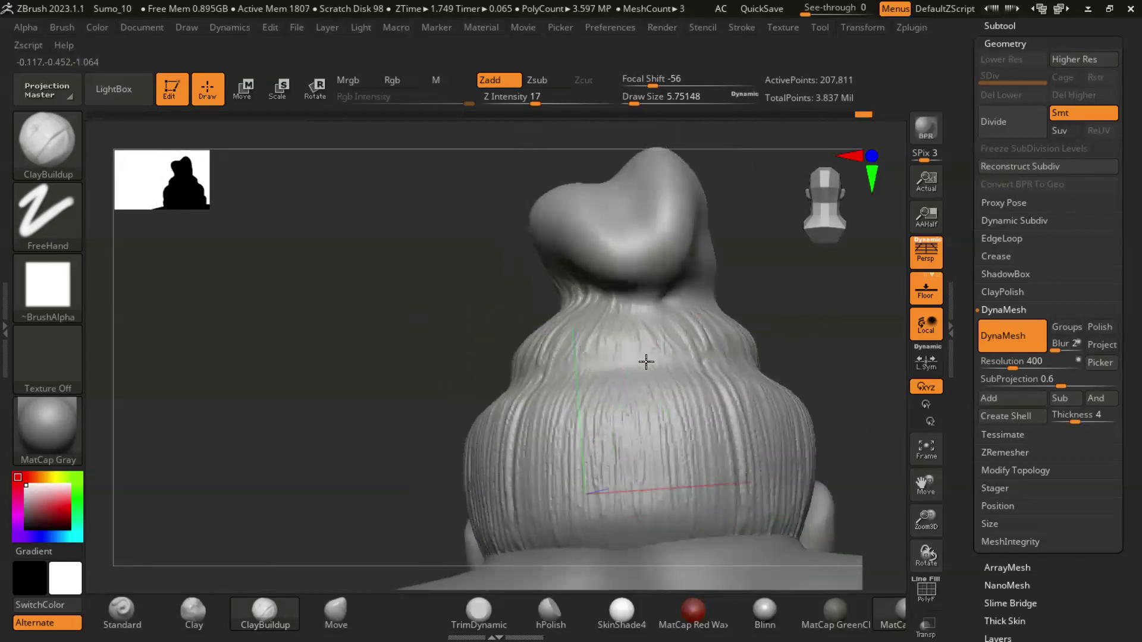
right_drag(641, 288, 571, 319)
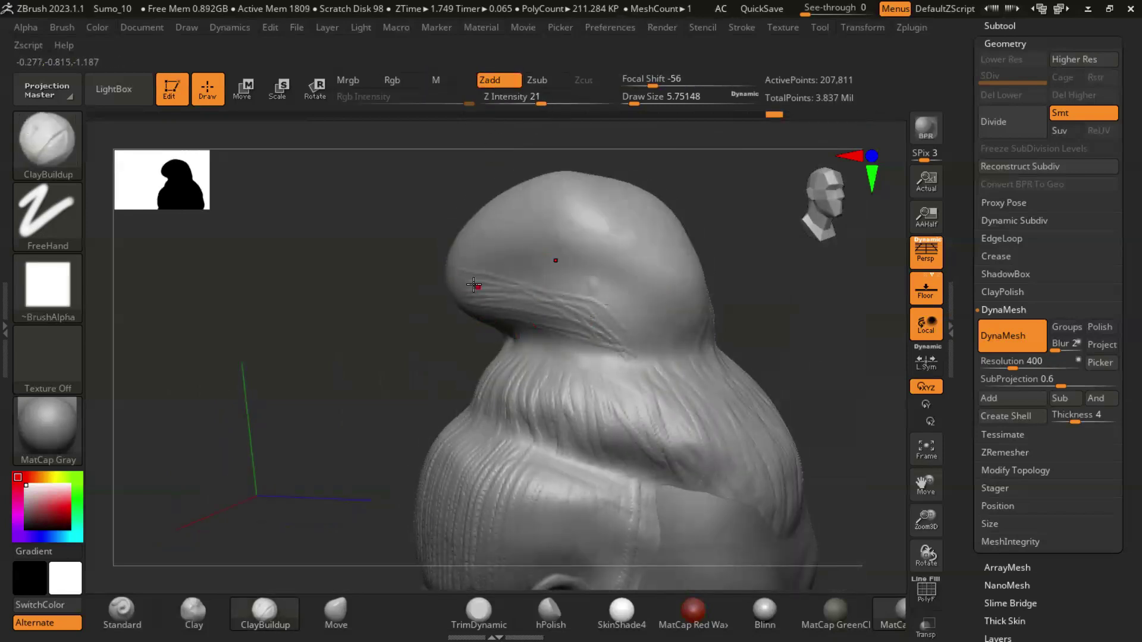
mouse_move(505, 316)
right_down()
mouse_move(511, 339)
mouse_move(422, 349)
right_up()
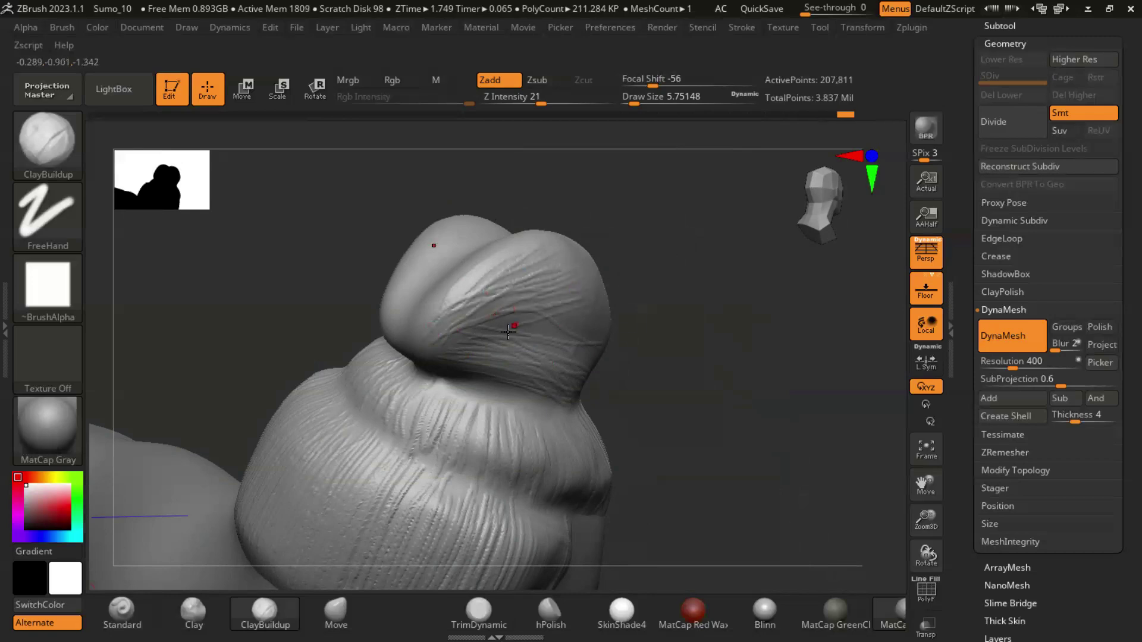
Step: Build up vertical and horizontal ClayBuildup strand strokes across the bun
right_drag(508, 332, 453, 323)
right_drag(621, 345, 474, 368)
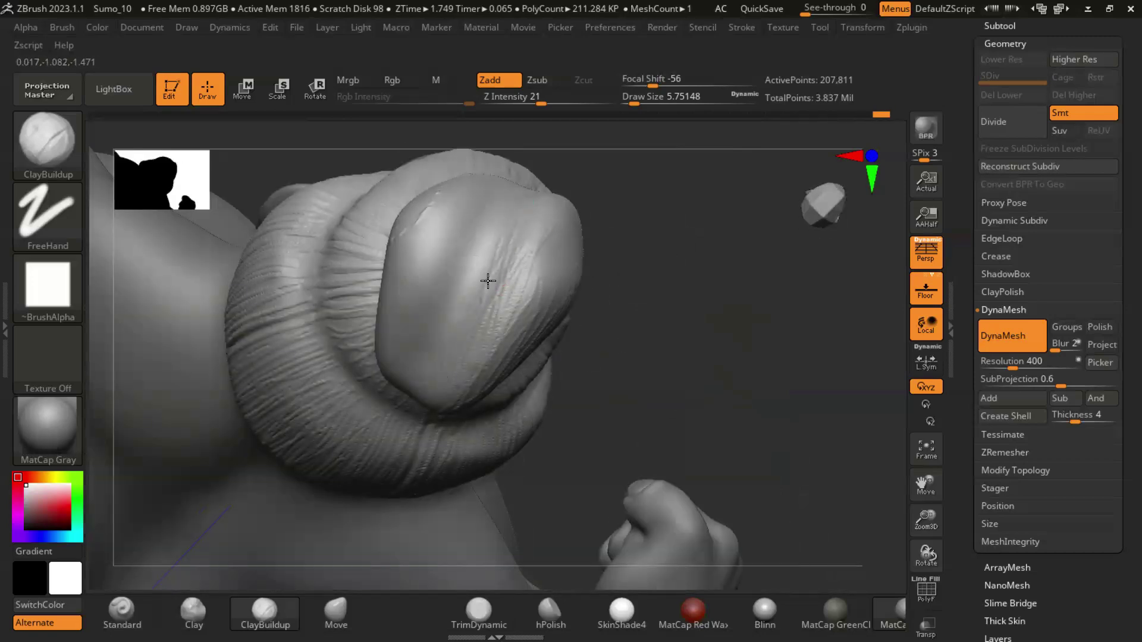
right_drag(779, 417, 554, 216)
mouse_move(611, 369)
right_down()
mouse_move(735, 269)
mouse_move(821, 448)
mouse_move(648, 375)
mouse_move(703, 288)
right_up()
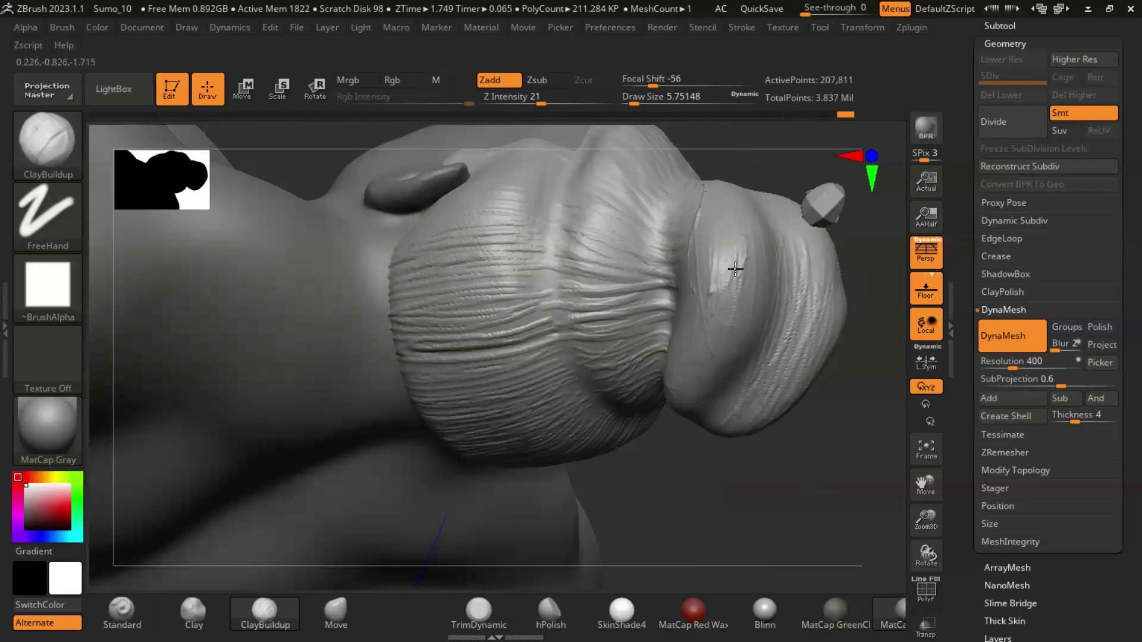
right_drag(728, 342, 677, 254)
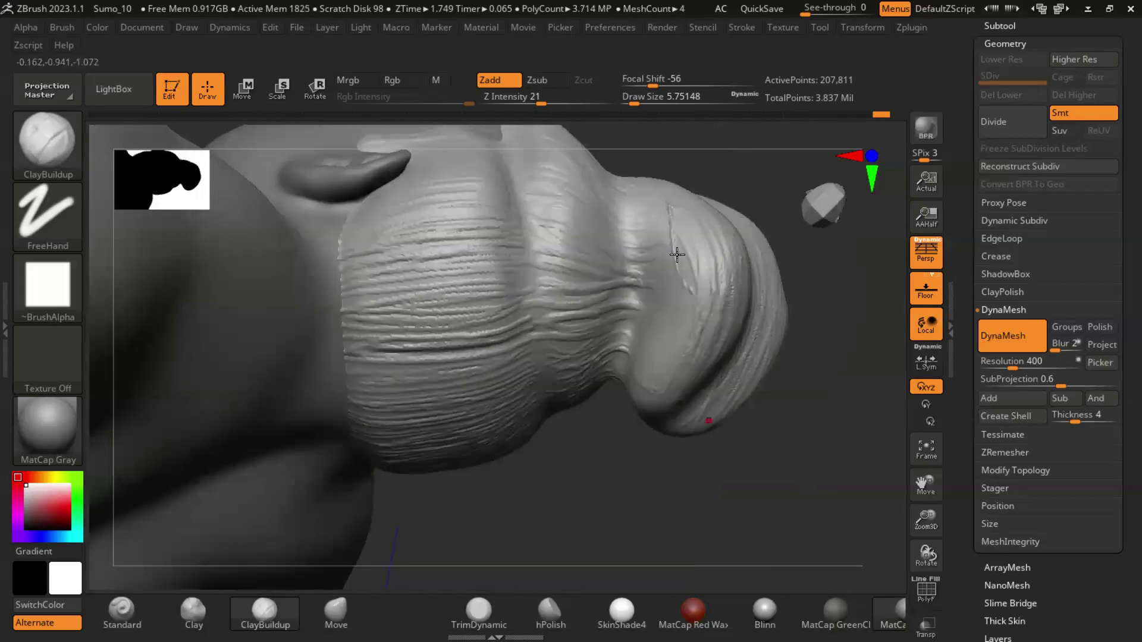
drag(665, 220, 657, 384)
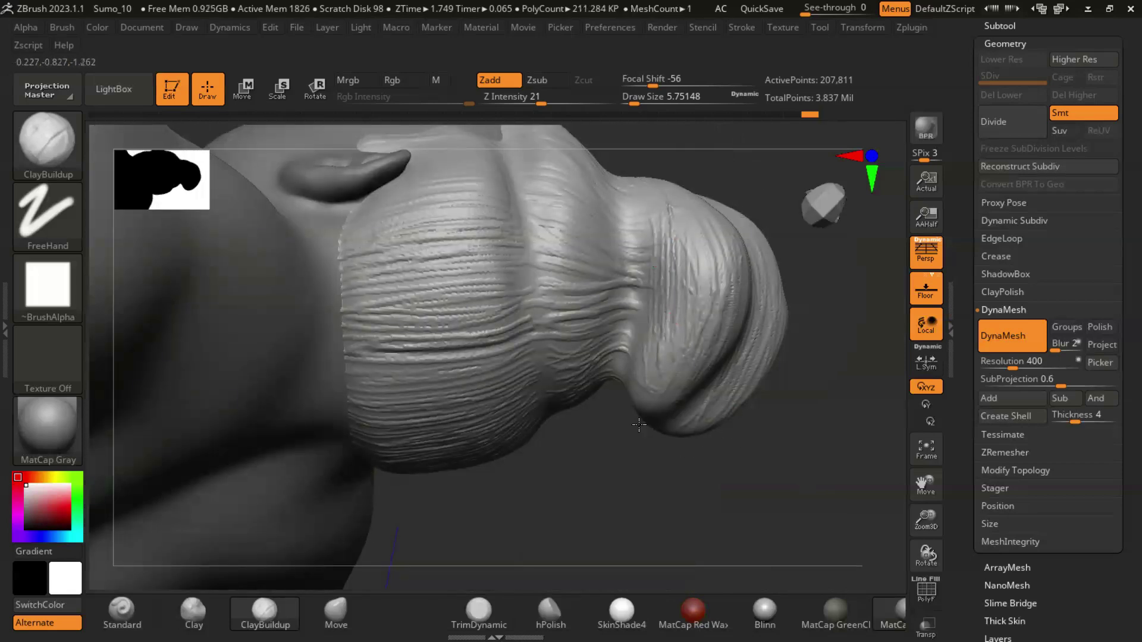
right_drag(682, 232, 637, 415)
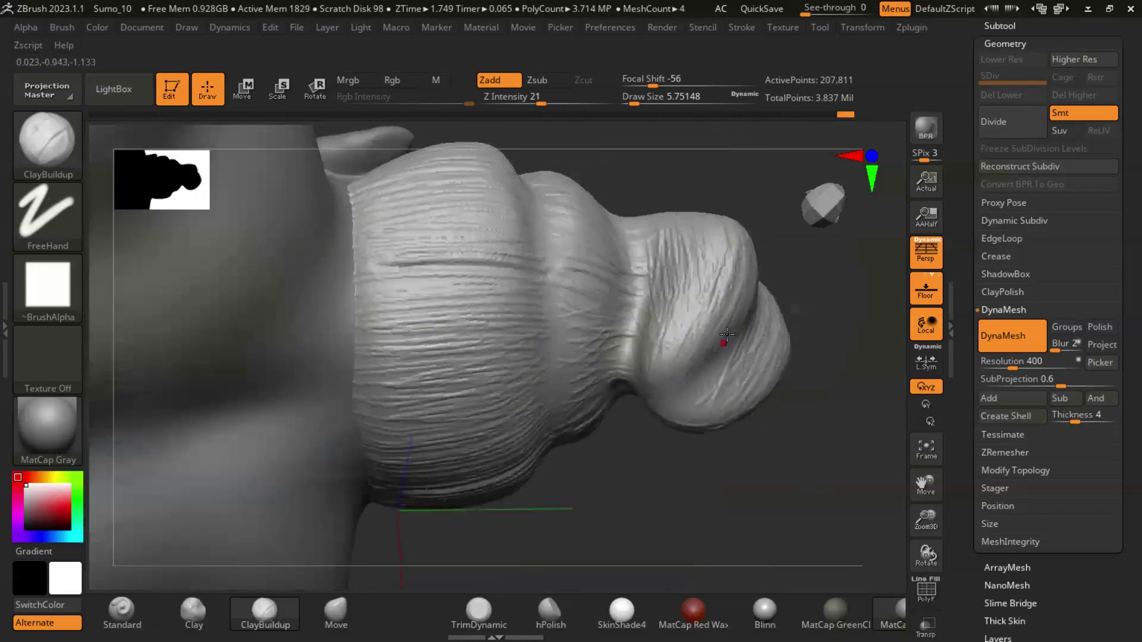
right_drag(788, 408, 543, 393)
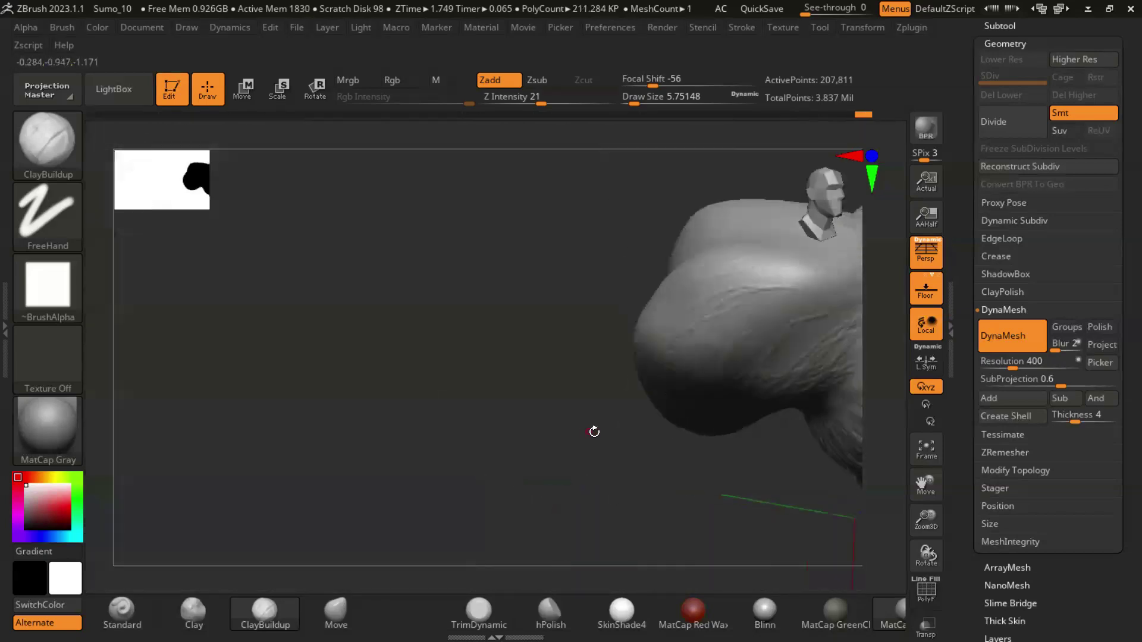
drag(542, 393, 674, 407)
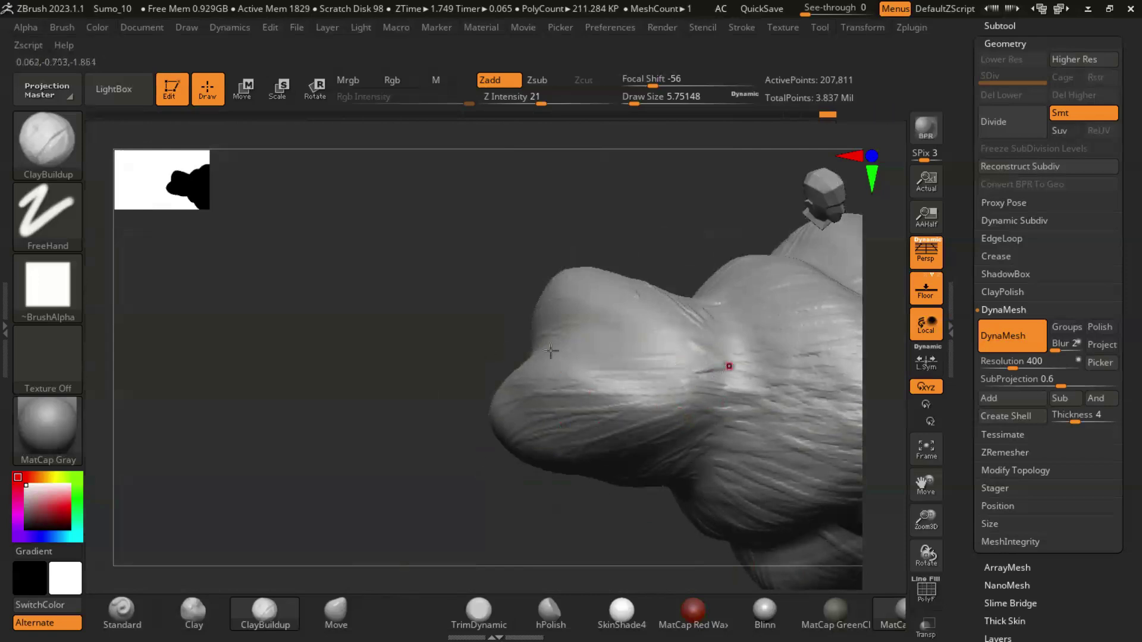
Step: Streak more strand lines across the bun from several angles
right_drag(448, 406, 540, 283)
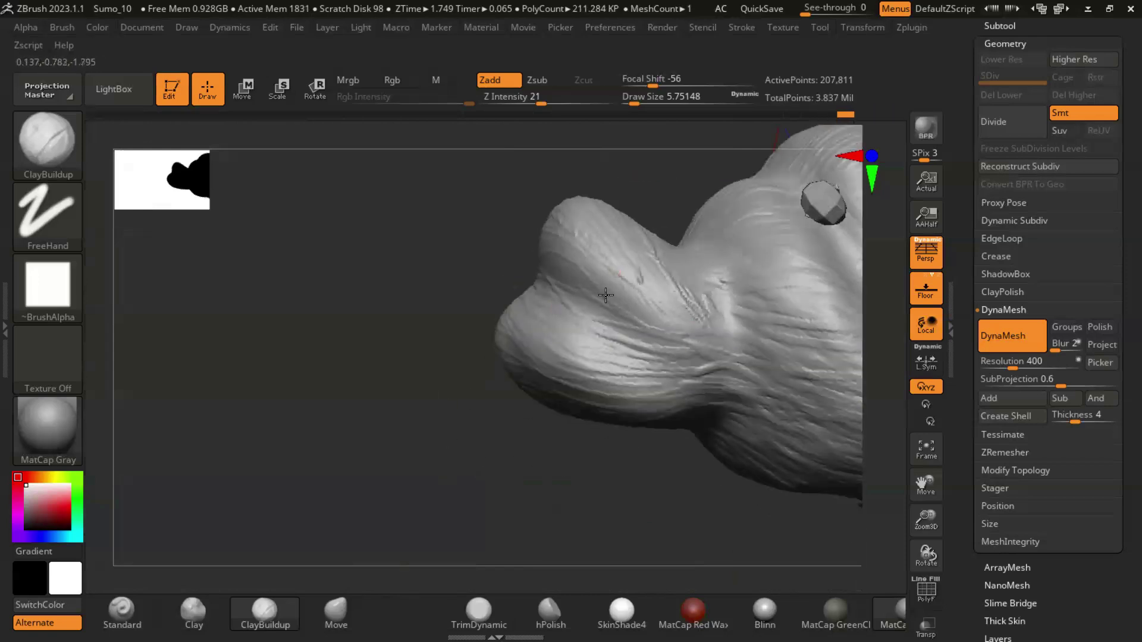
drag(659, 326, 595, 271)
drag(654, 351, 586, 297)
drag(702, 304, 589, 369)
drag(604, 443, 622, 309)
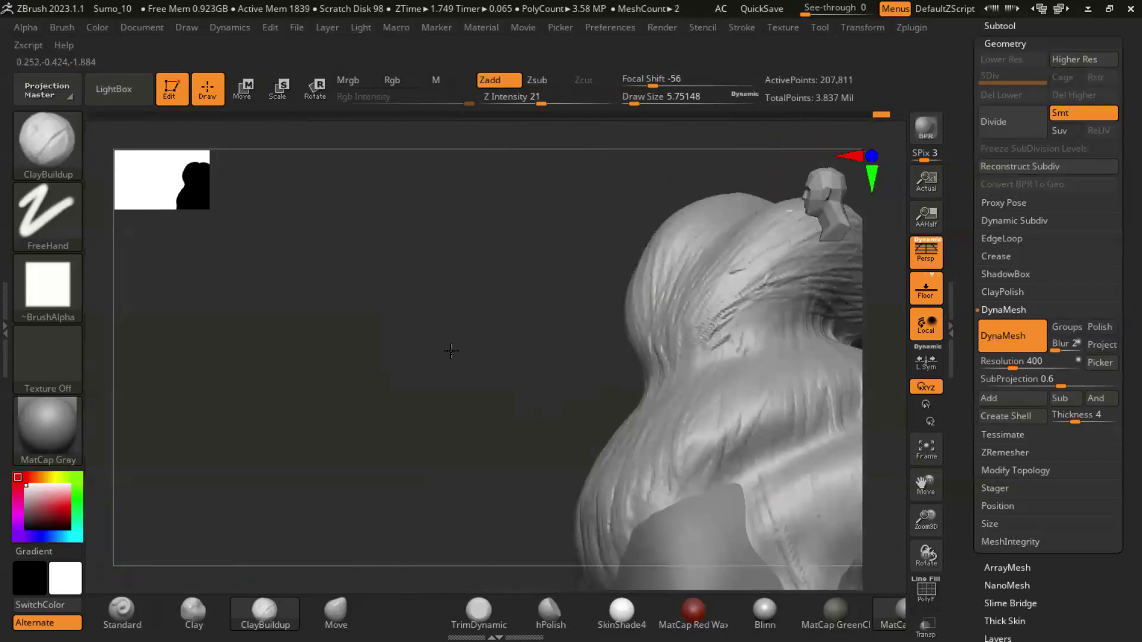
drag(670, 272, 559, 412)
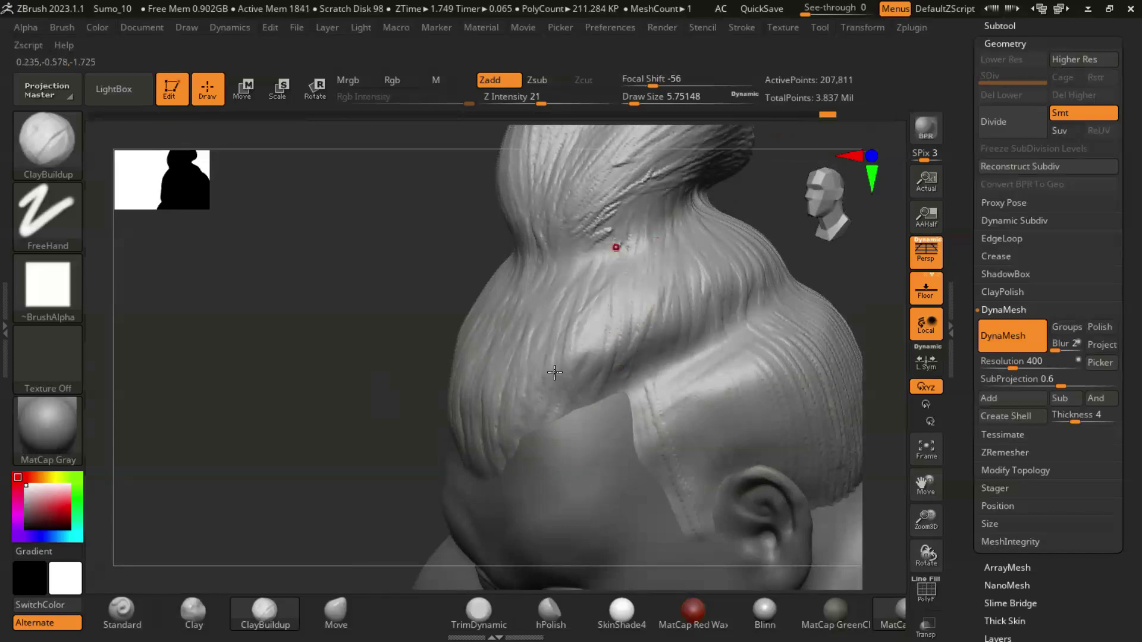
mouse_move(563, 374)
mouse_down()
mouse_move(392, 366)
mouse_move(778, 404)
mouse_move(368, 212)
mouse_up()
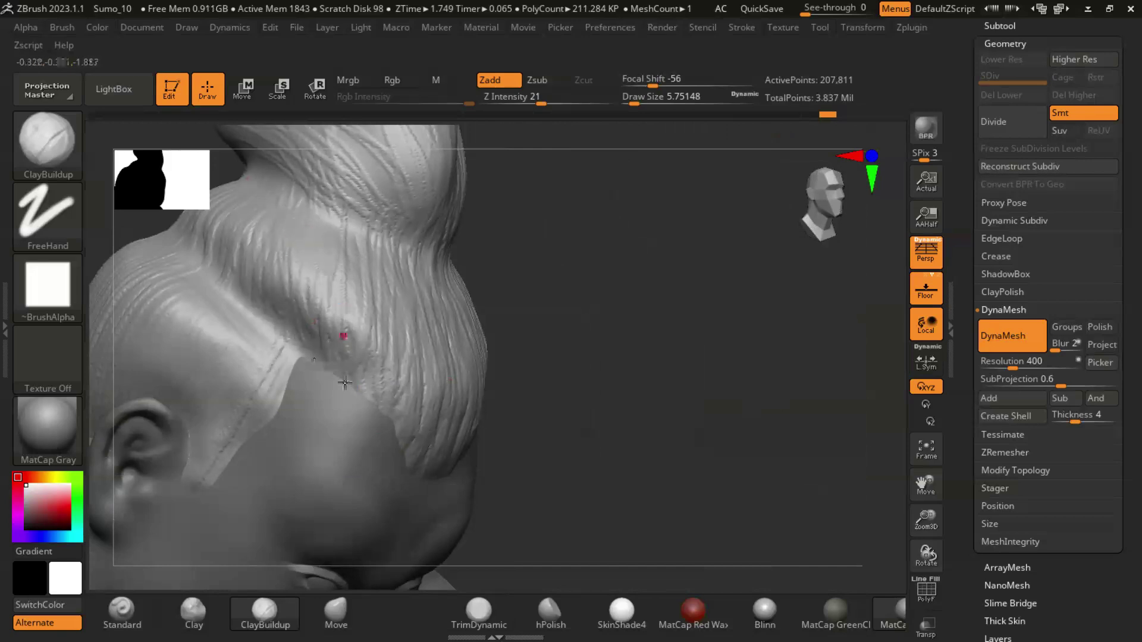
right_drag(388, 424, 493, 408)
mouse_move(762, 398)
mouse_down()
mouse_move(752, 349)
mouse_move(767, 354)
mouse_move(767, 322)
mouse_up()
Step: Switch to DamStandard with Zsub and enlarge Draw Size to about 59
key(b)
key(d)
key(s)
key(s)
right_drag(548, 319, 580, 292)
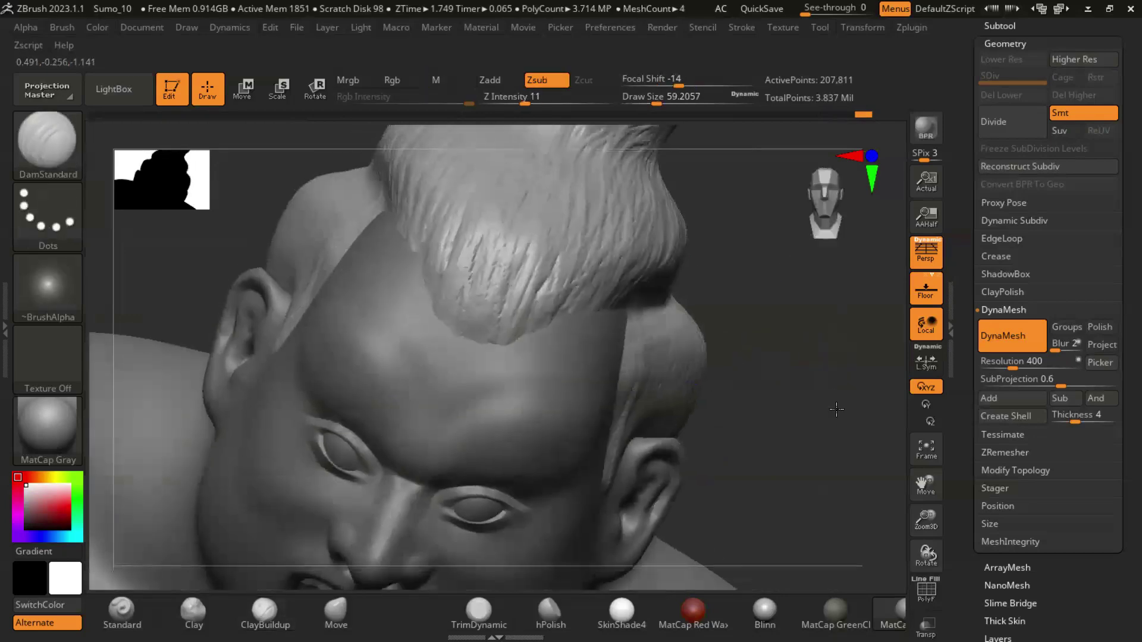
Step: Orbit around the bun, then frame the whole sumo figure from behind
drag(836, 409, 446, 267)
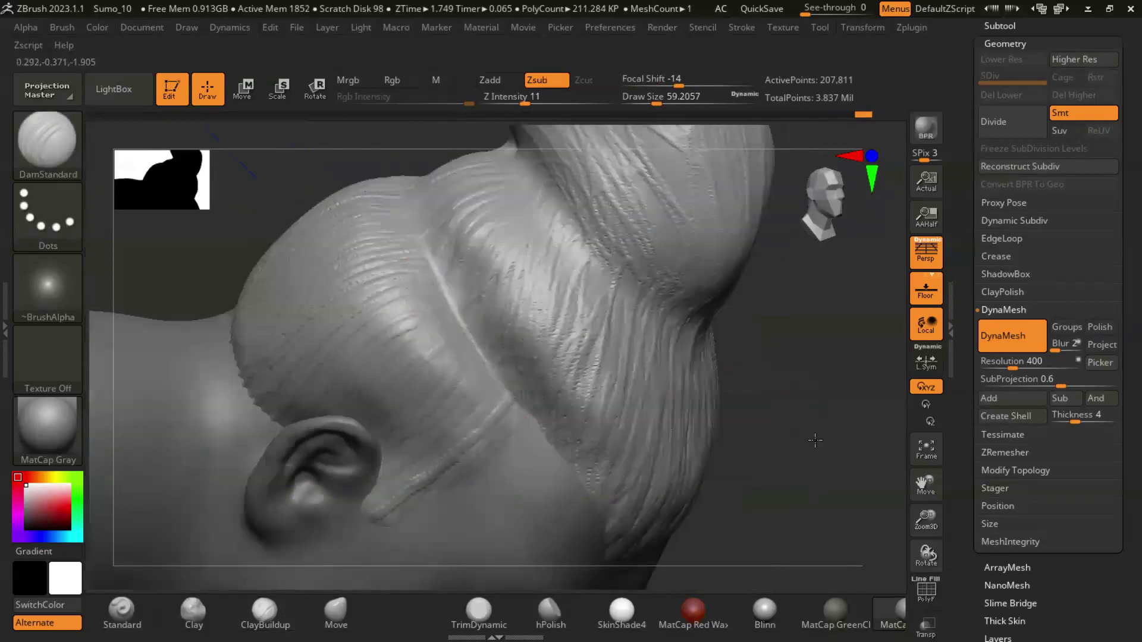
right_drag(531, 422, 485, 285)
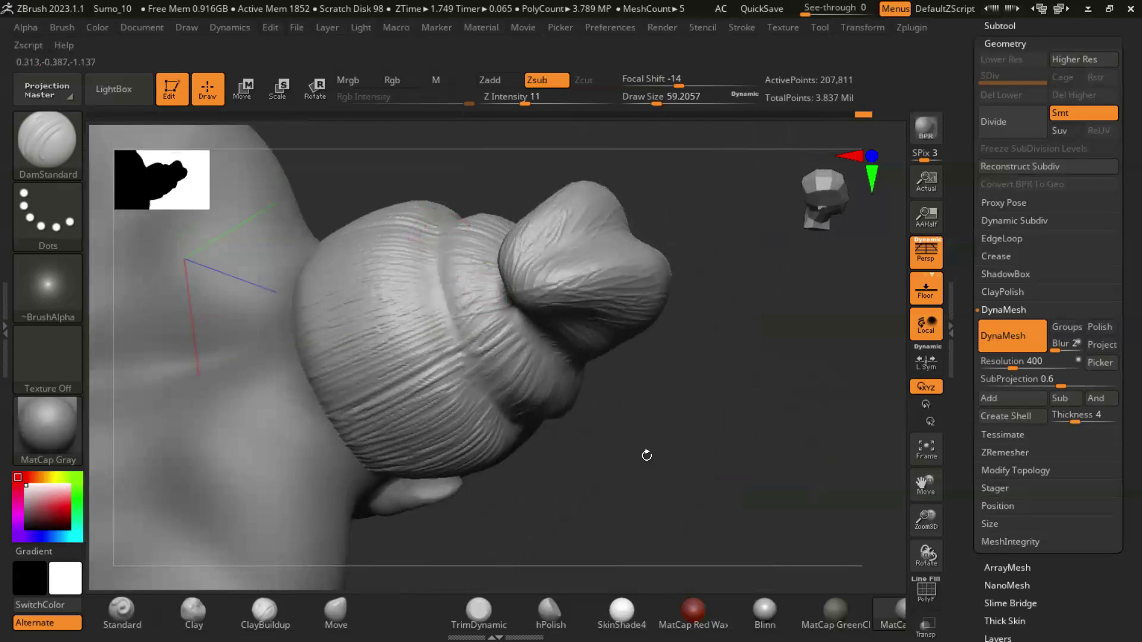
right_drag(519, 432, 437, 285)
right_drag(532, 433, 433, 288)
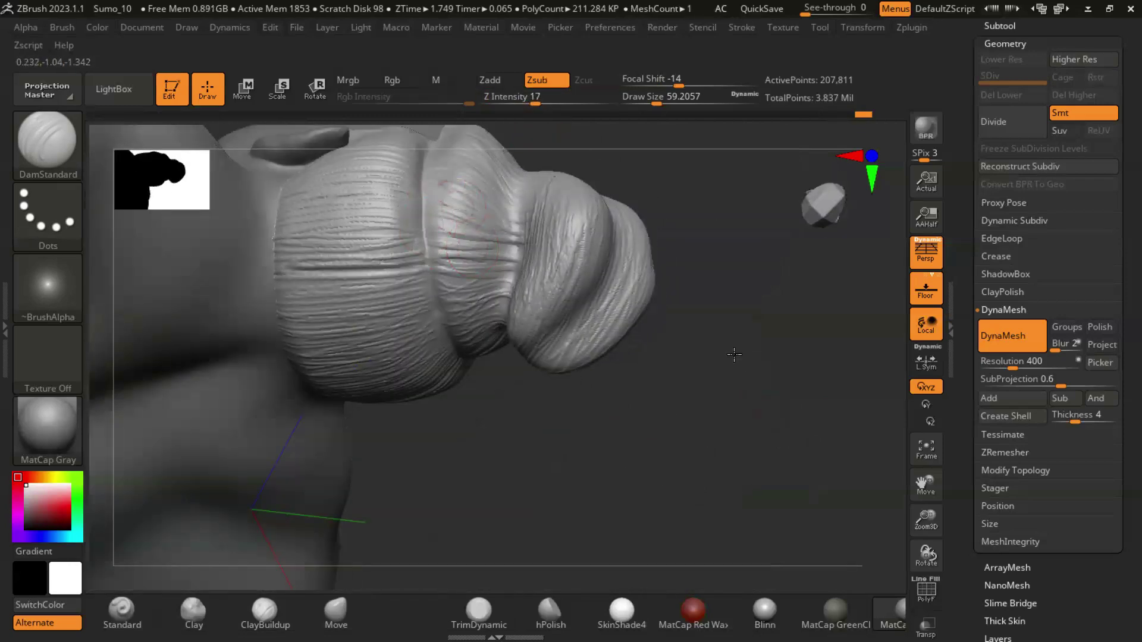
key(f)
mouse_move(765, 272)
right_down()
mouse_move(804, 294)
mouse_move(701, 369)
mouse_move(757, 428)
mouse_move(888, 375)
mouse_move(695, 404)
right_up()
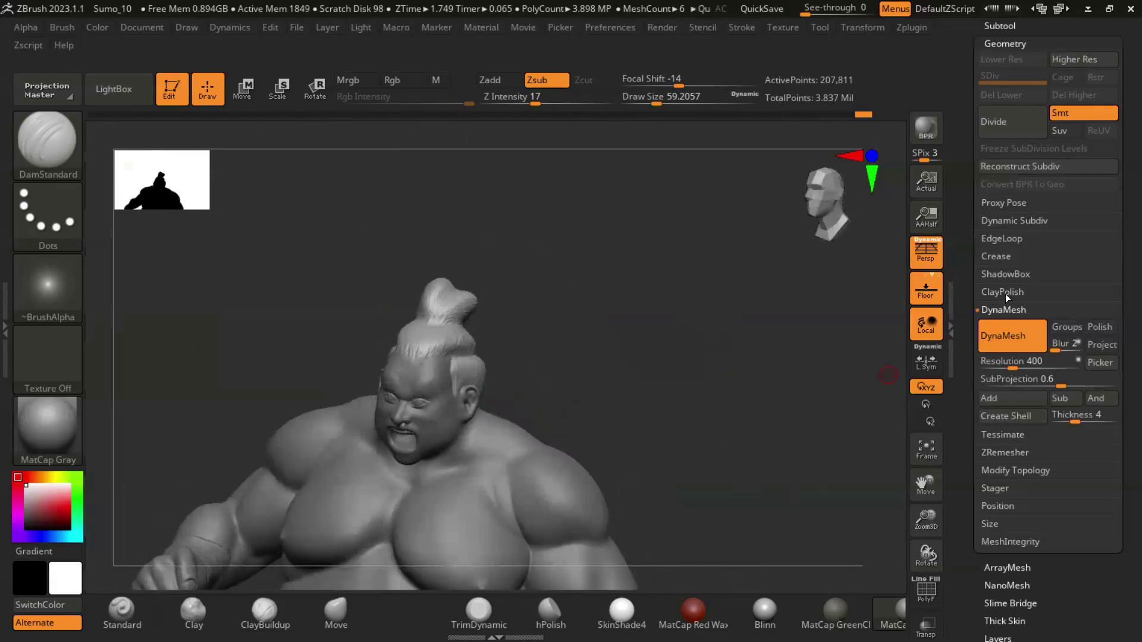
click(1005, 294)
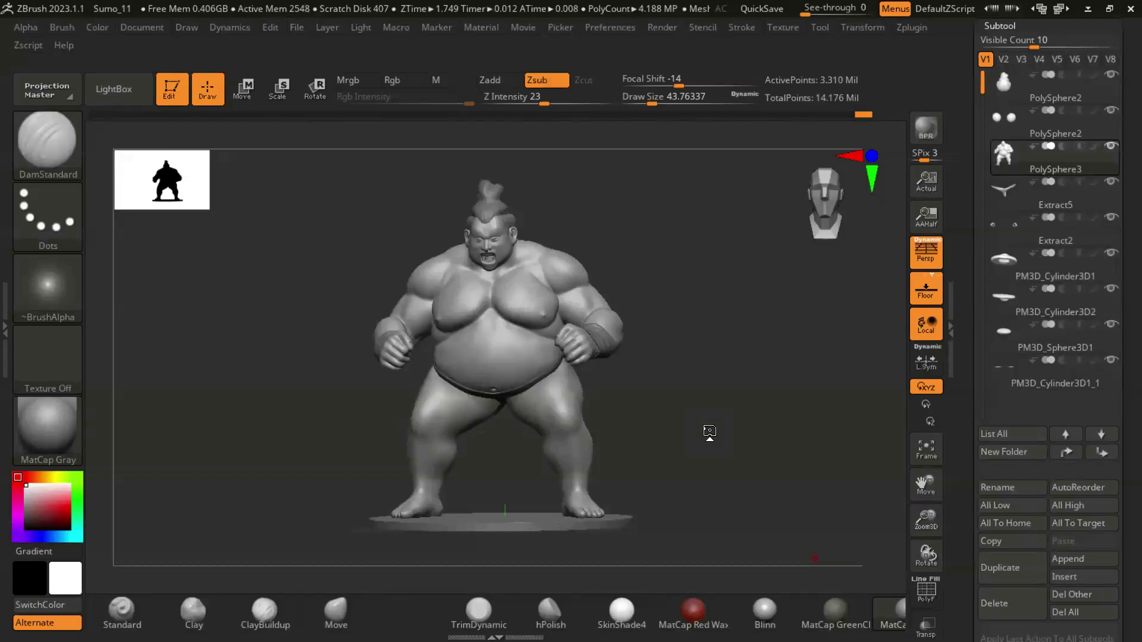
Step: Orbit the full sumo on its base through front, rear and three-quarter views
drag(691, 426, 580, 432)
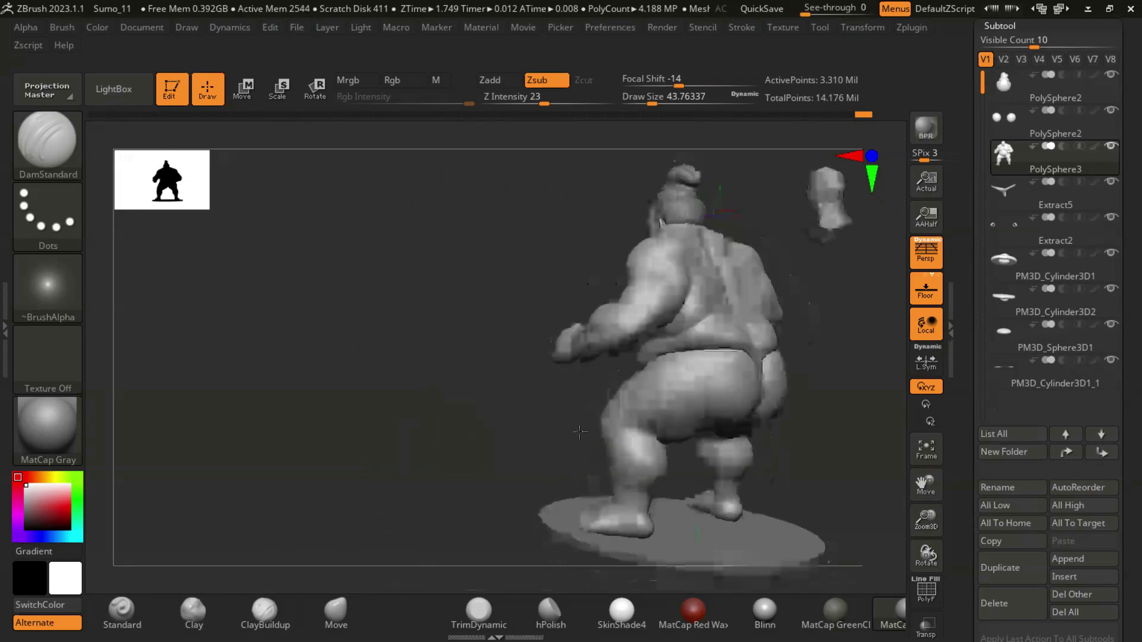
drag(580, 432, 703, 415)
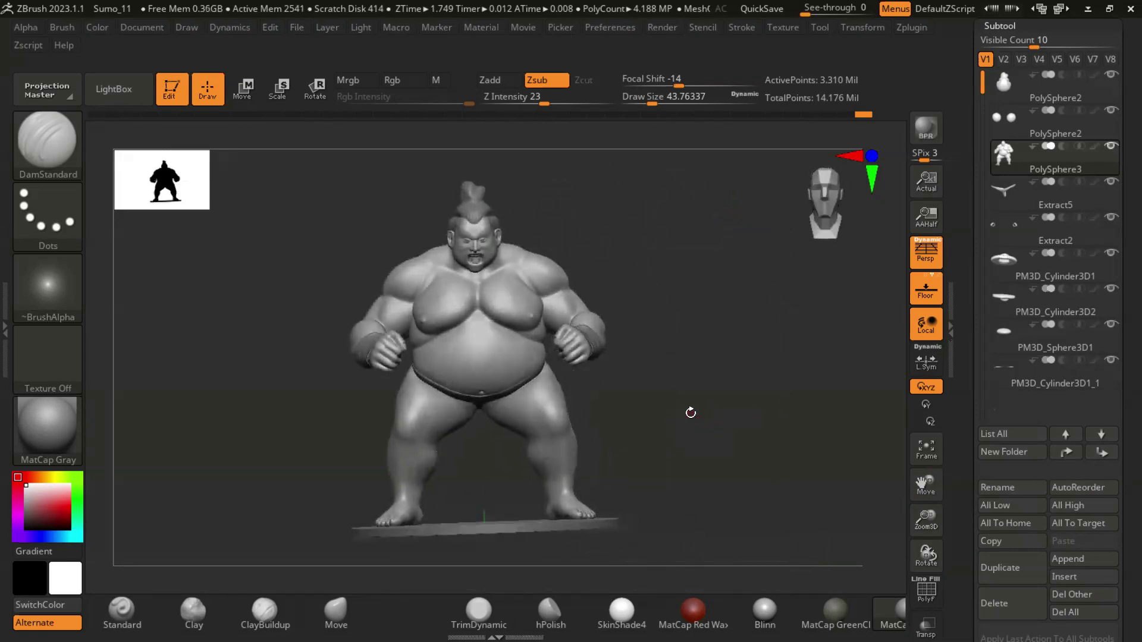
mouse_move(691, 412)
alt+mouse_down()
mouse_move(708, 423)
mouse_move(719, 408)
mouse_move(675, 416)
mouse_move(755, 405)
mouse_move(722, 426)
mouse_move(694, 418)
alt+mouse_up()
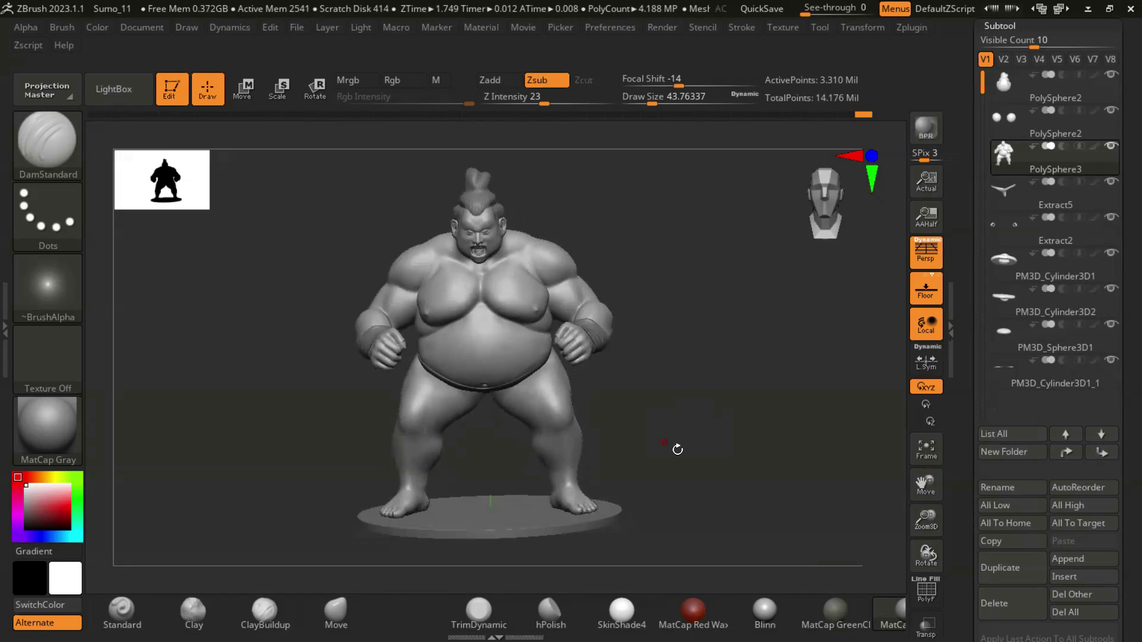
mouse_move(699, 452)
mouse_down()
mouse_move(572, 453)
mouse_move(424, 426)
mouse_move(594, 426)
mouse_move(719, 212)
mouse_move(794, 399)
mouse_move(752, 360)
mouse_move(734, 369)
mouse_move(693, 351)
mouse_move(757, 351)
mouse_move(643, 286)
mouse_move(726, 339)
mouse_move(711, 377)
mouse_move(276, 340)
mouse_move(764, 363)
mouse_up()
mouse_move(841, 362)
mouse_down()
mouse_move(812, 343)
mouse_move(845, 370)
mouse_move(836, 359)
mouse_move(672, 409)
mouse_move(706, 400)
mouse_move(689, 431)
mouse_move(728, 428)
mouse_move(596, 425)
mouse_move(727, 424)
mouse_move(700, 426)
mouse_move(732, 442)
mouse_move(676, 508)
mouse_up()
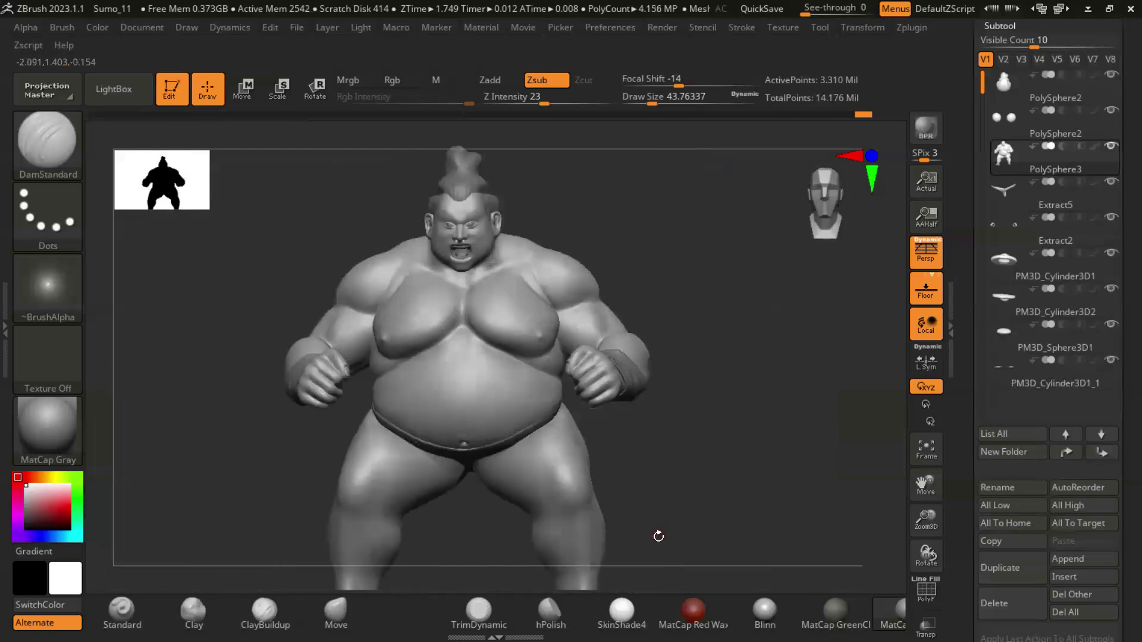
drag(698, 506, 683, 532)
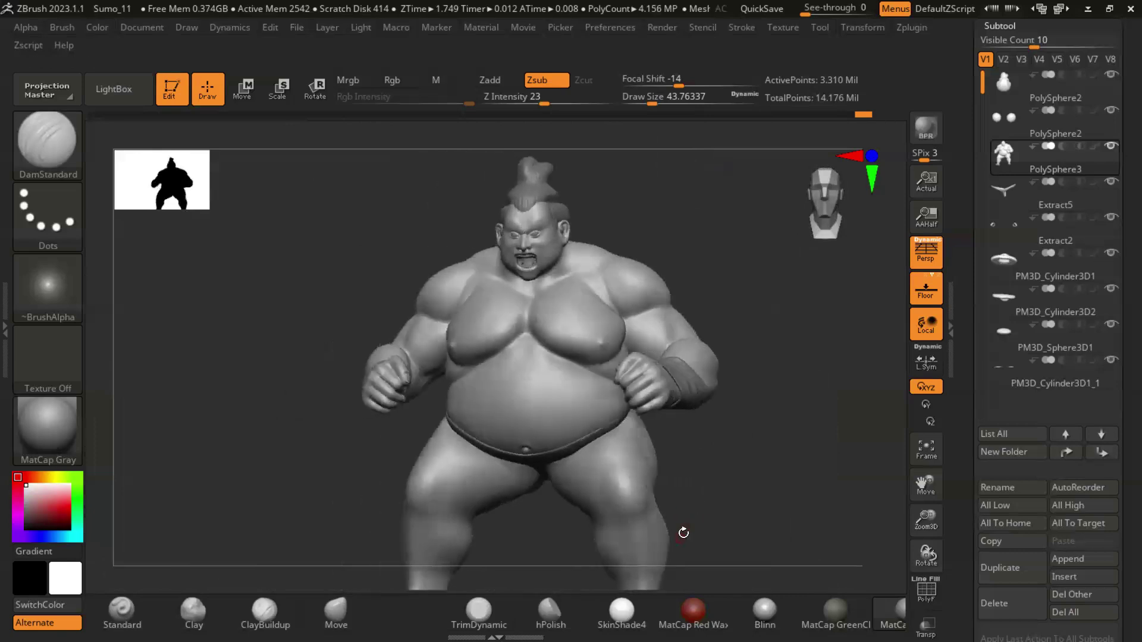